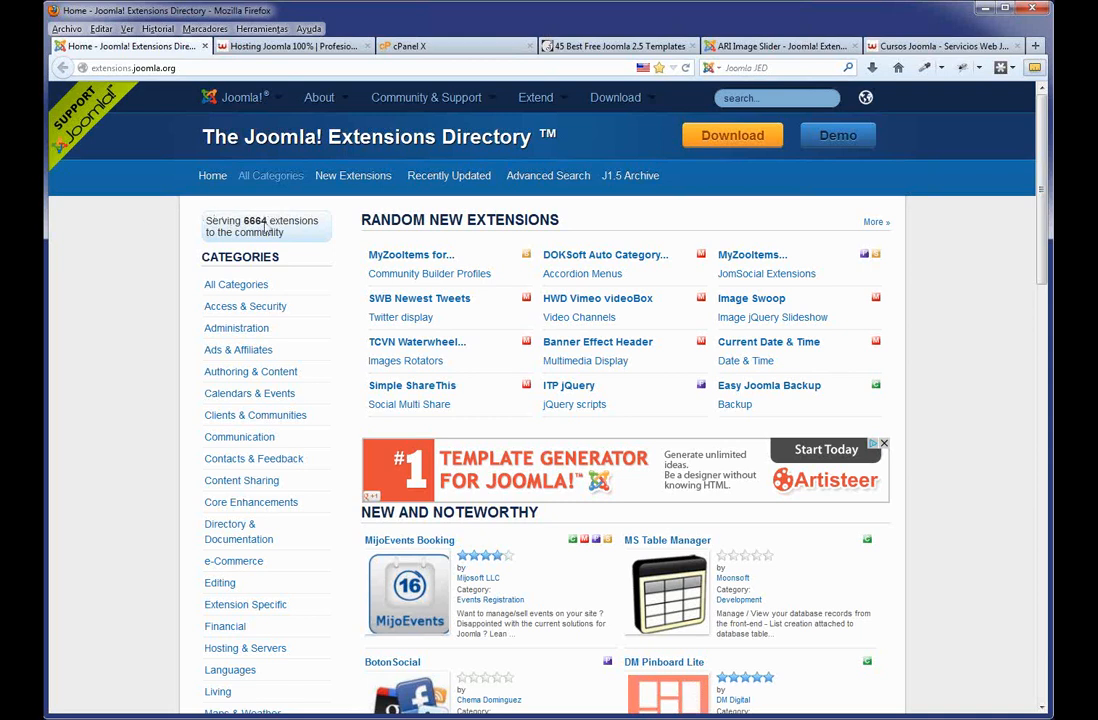
Highlight the extension count, then search the Extensions Directory for 'gallery'.
left_click_drag(305, 235, 230, 198)
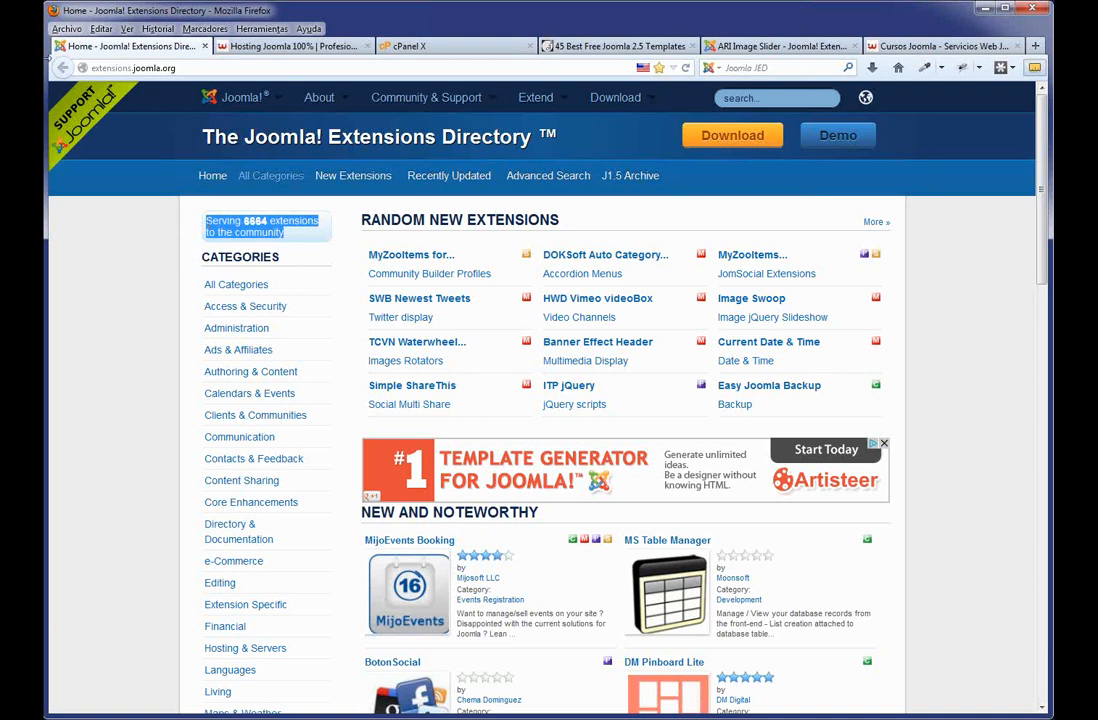
left_click(746, 99)
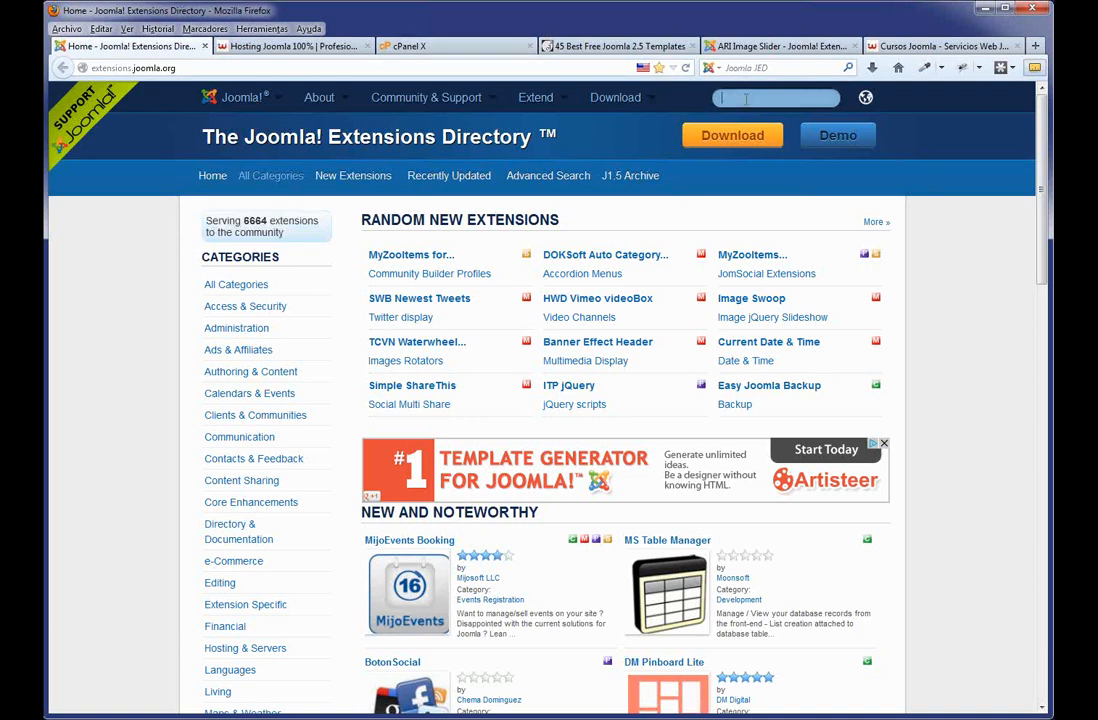
type("gallery")
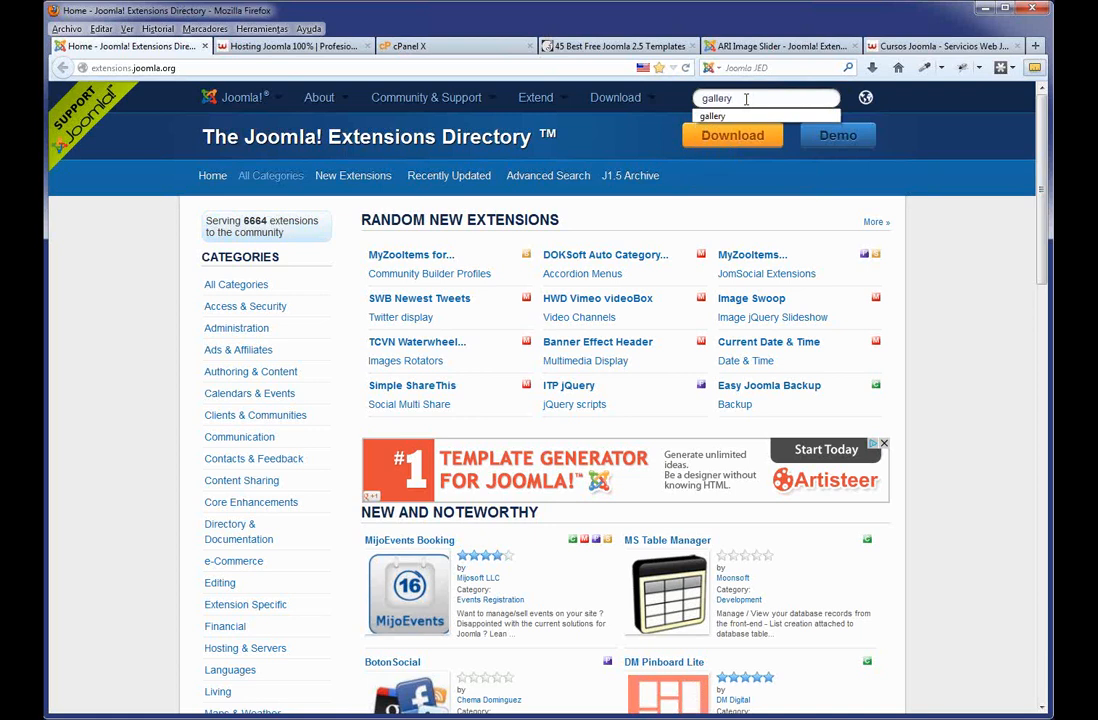
key("Return")
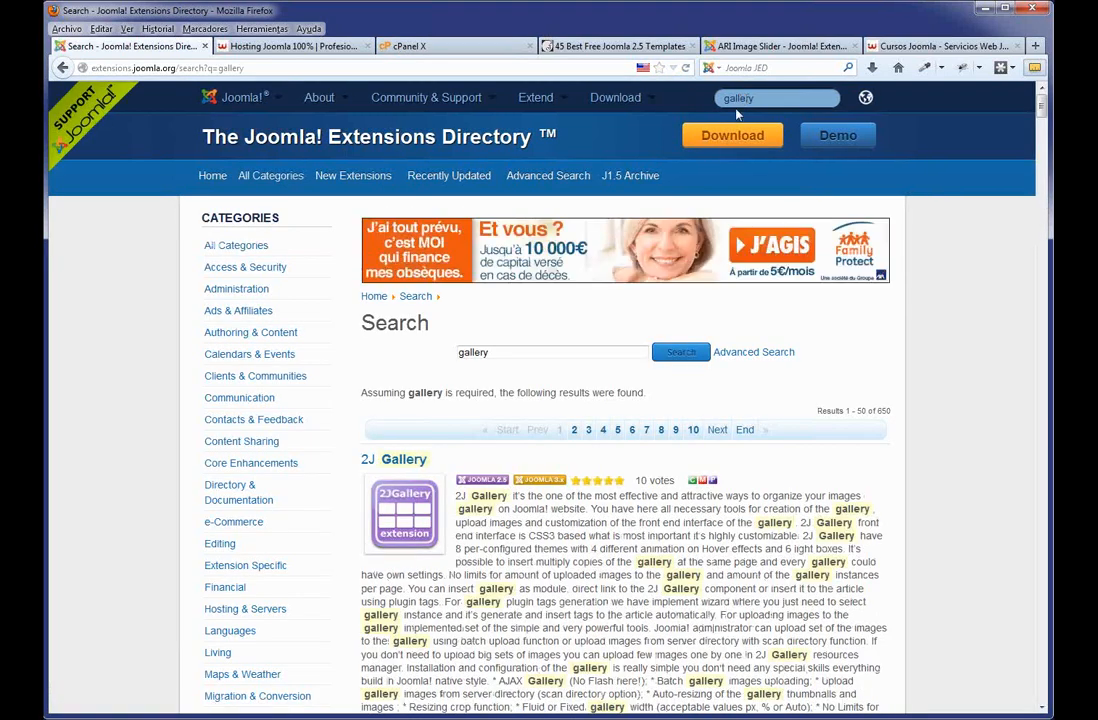
Scan the gallery results and note that 2J Gallery is listed as Commercial.
scroll(677, 289, "down", 10)
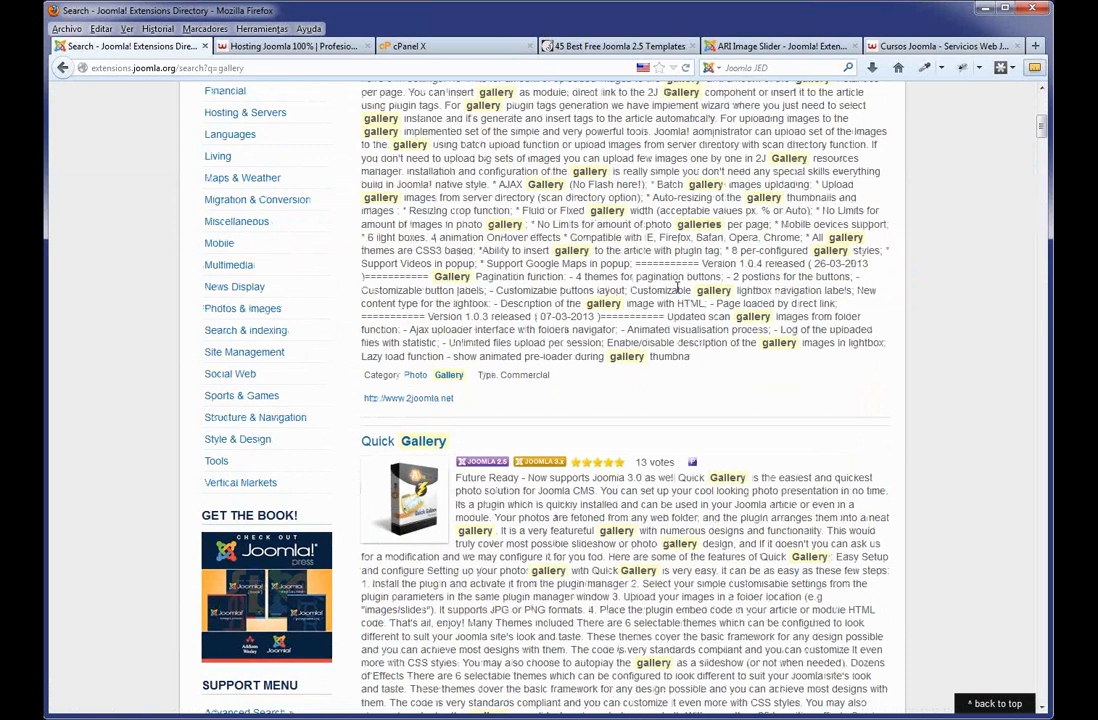
scroll(676, 238, "up", 3)
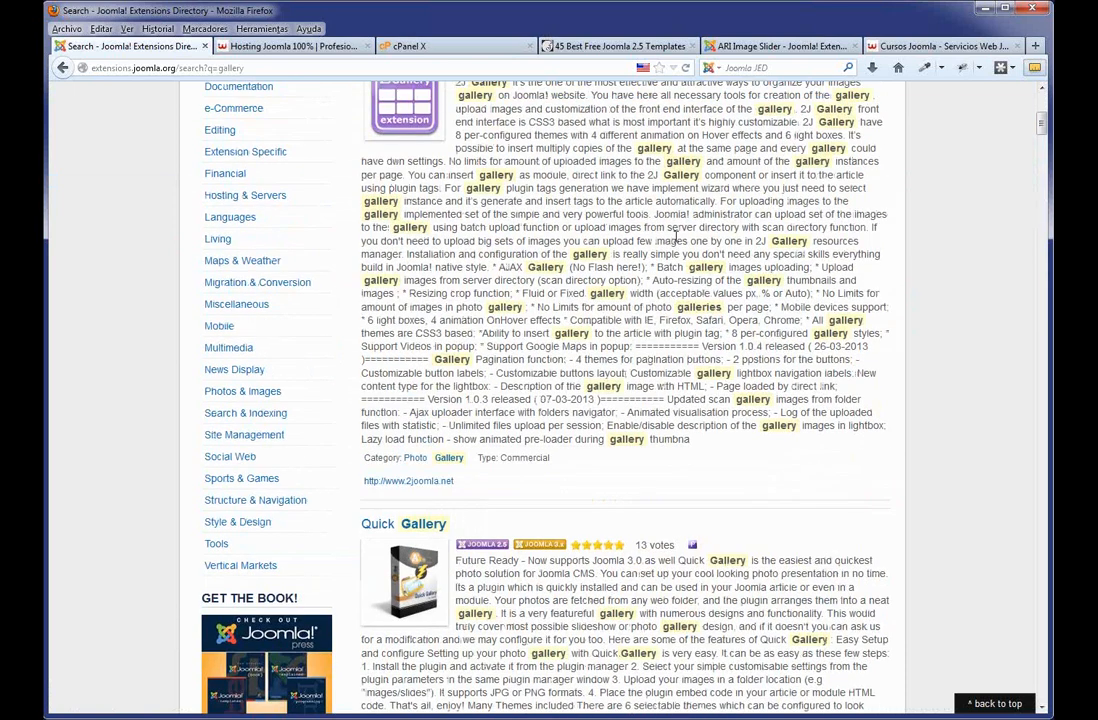
scroll(676, 238, "up", 2)
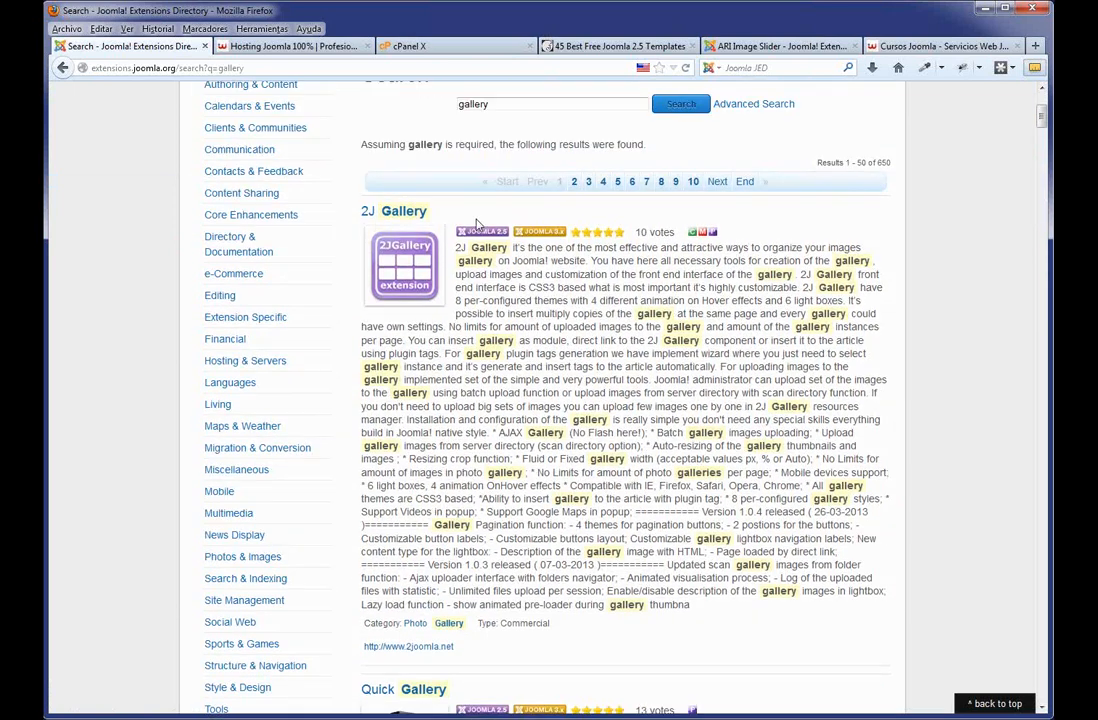
scroll(539, 462, "down", 3)
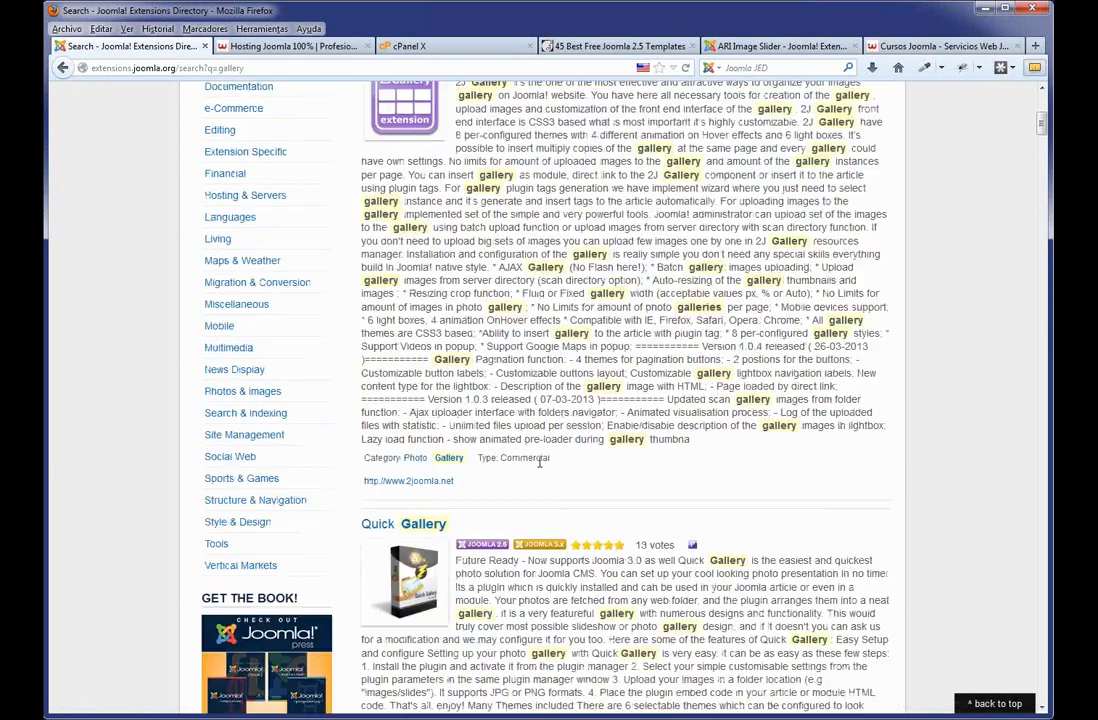
double_click(539, 459)
Note the Non-Commercial licence of Ozio Gallery and Simple Image Gallery.
scroll(539, 460, "down", 8)
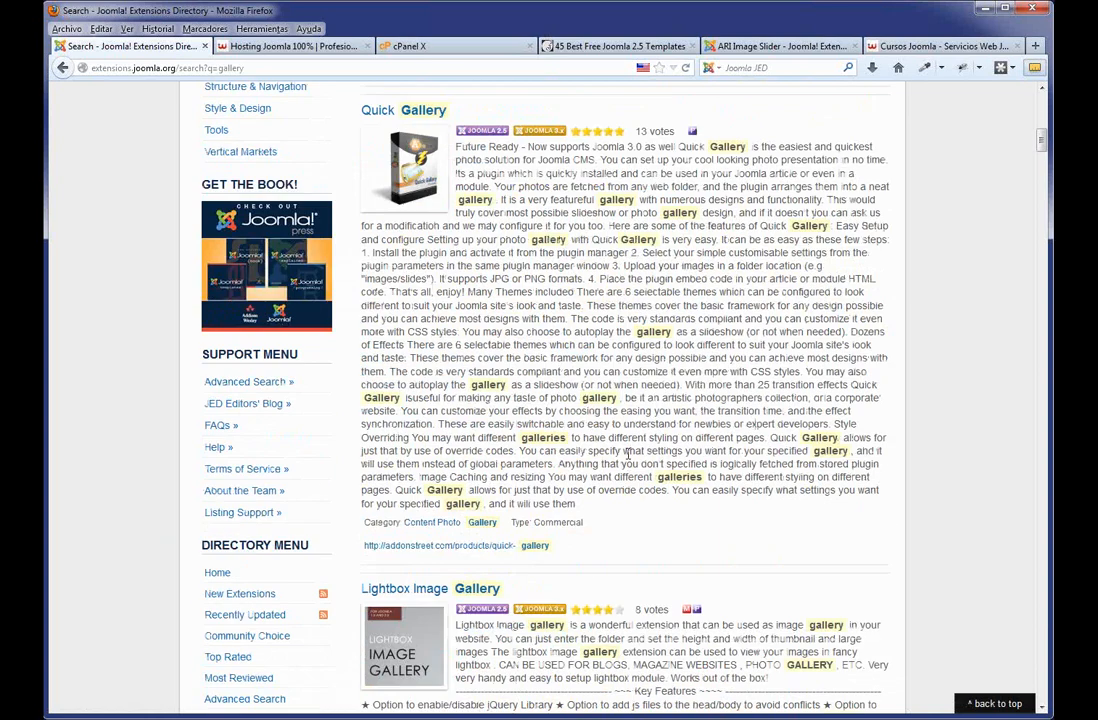
scroll(630, 487, "down", 5)
scroll(631, 488, "down", 10)
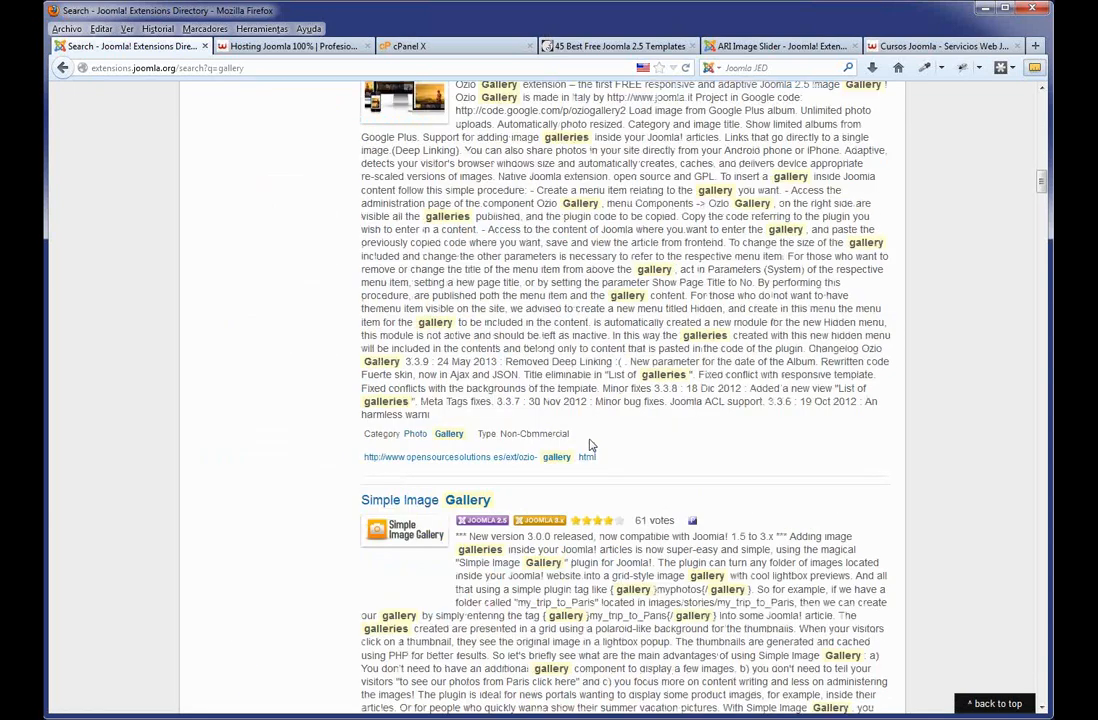
scroll(588, 450, "up", 3)
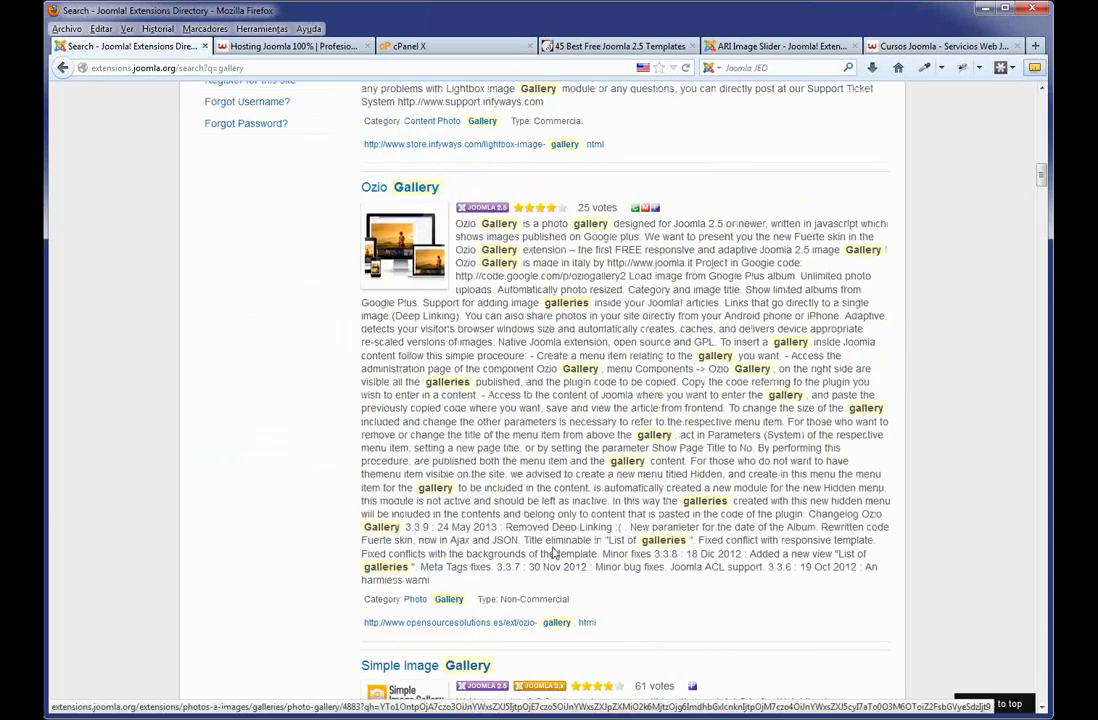
left_click_drag(566, 598, 504, 598)
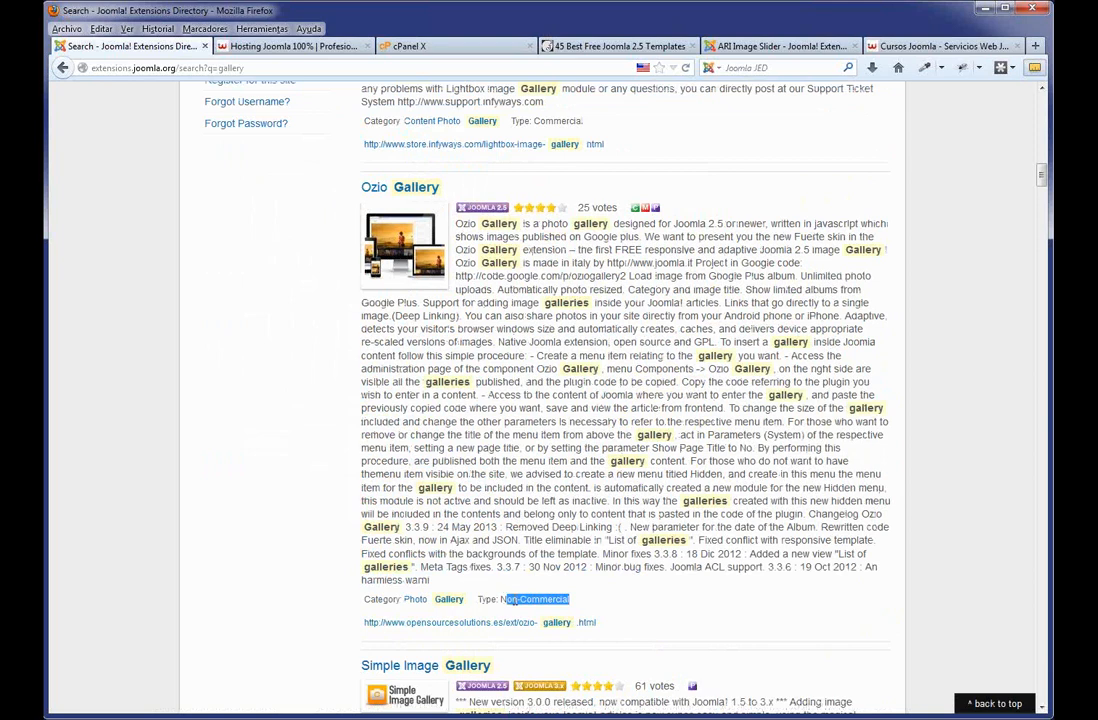
scroll(713, 641, "down", 5)
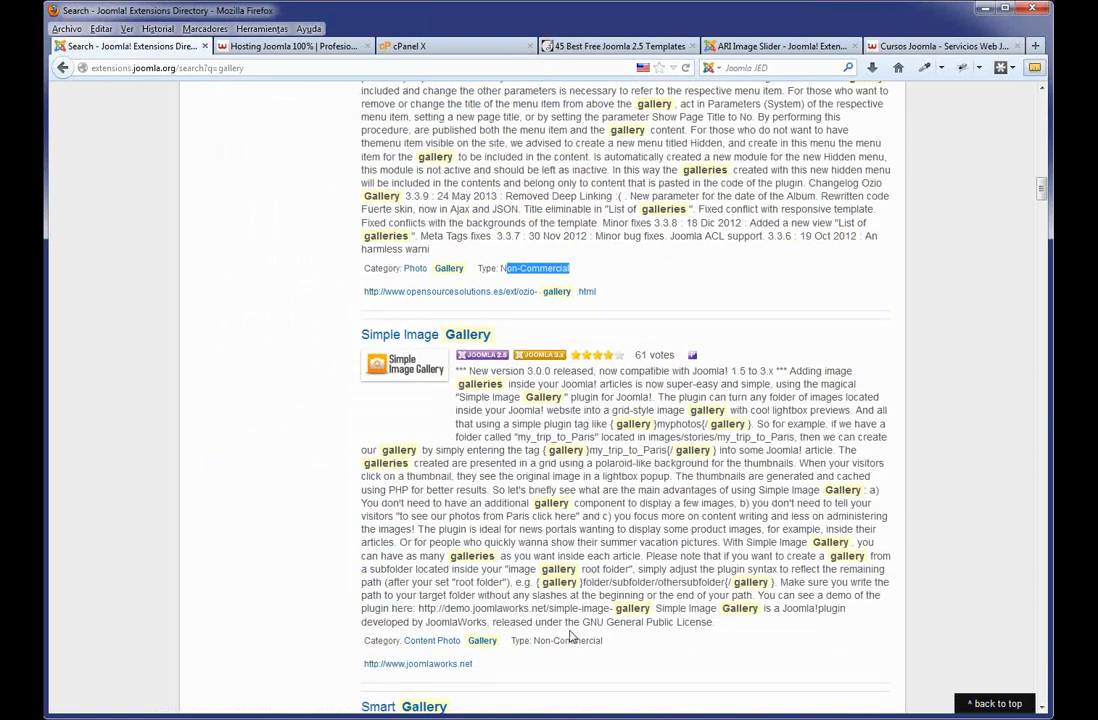
left_click_drag(601, 642, 540, 640)
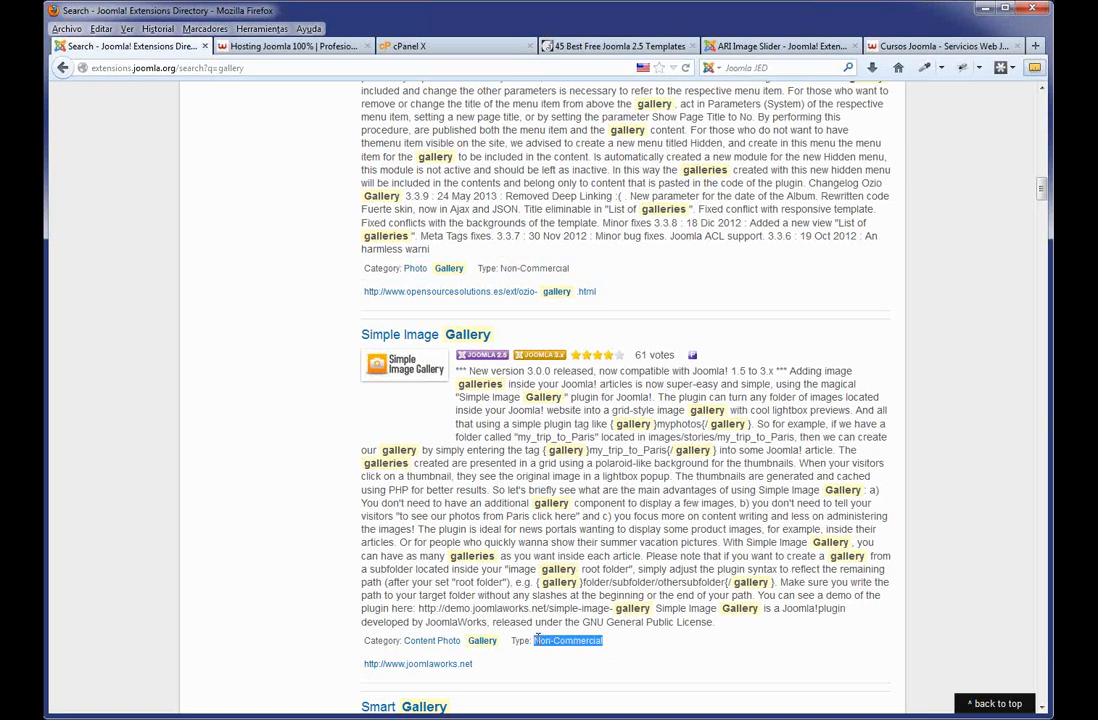
scroll(588, 477, "up", 20)
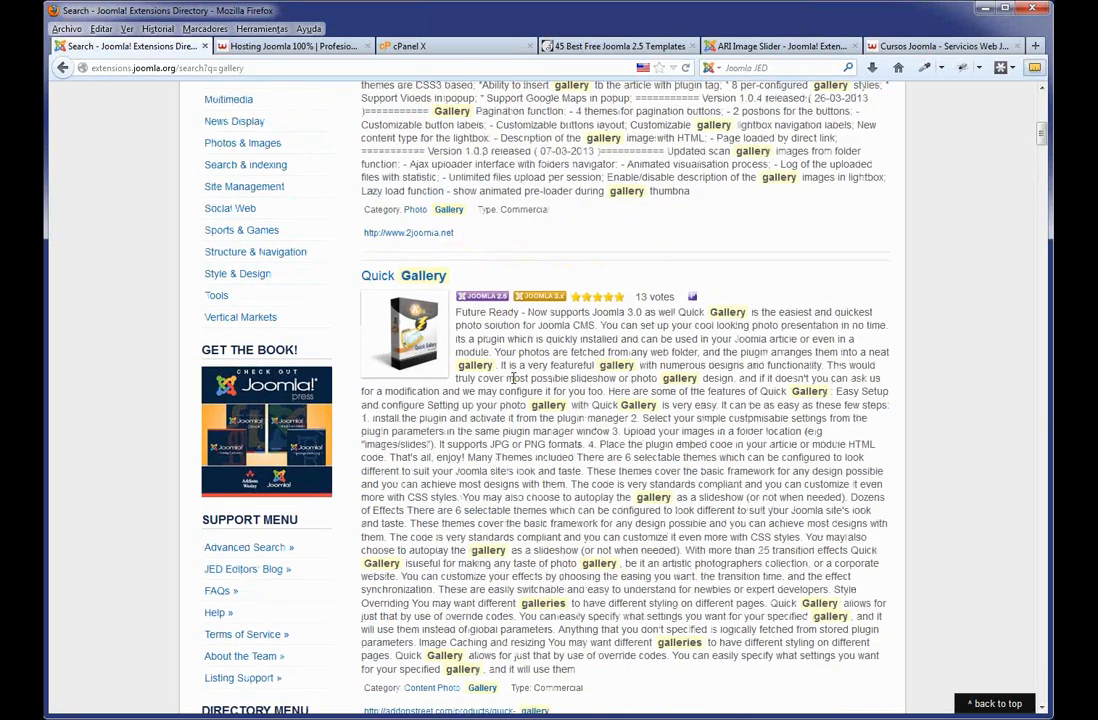
scroll(514, 378, "up", 5)
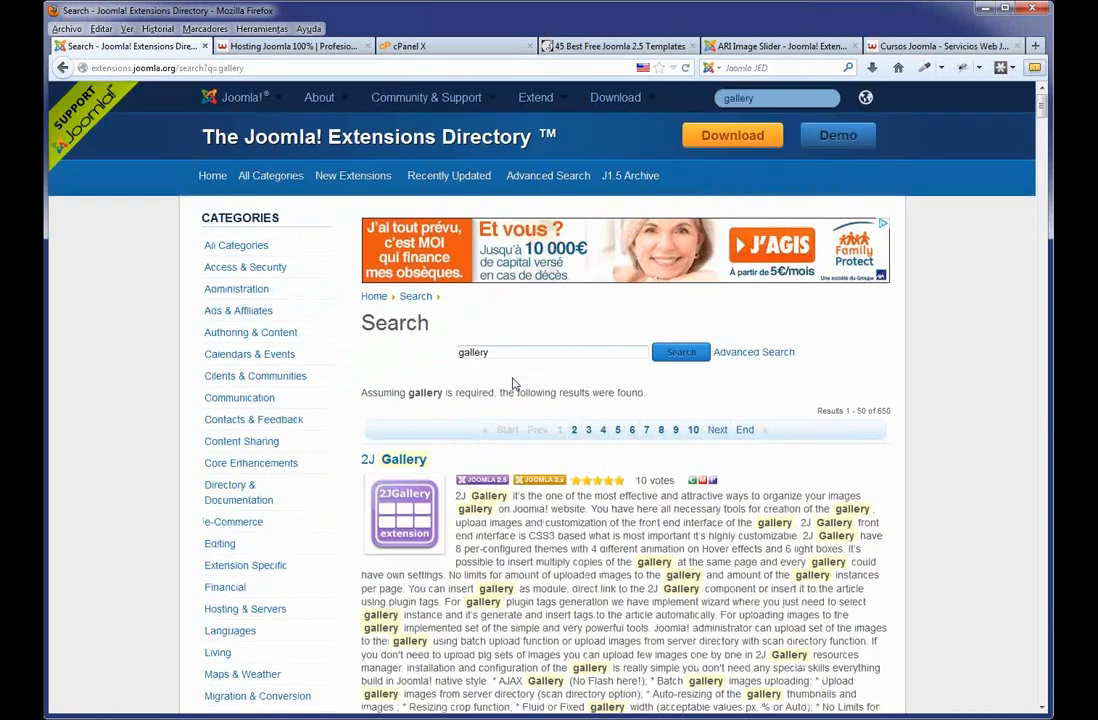
Browse All Categories, return home, and open MijoEvents Booking under New and Noteworthy.
left_click(285, 180)
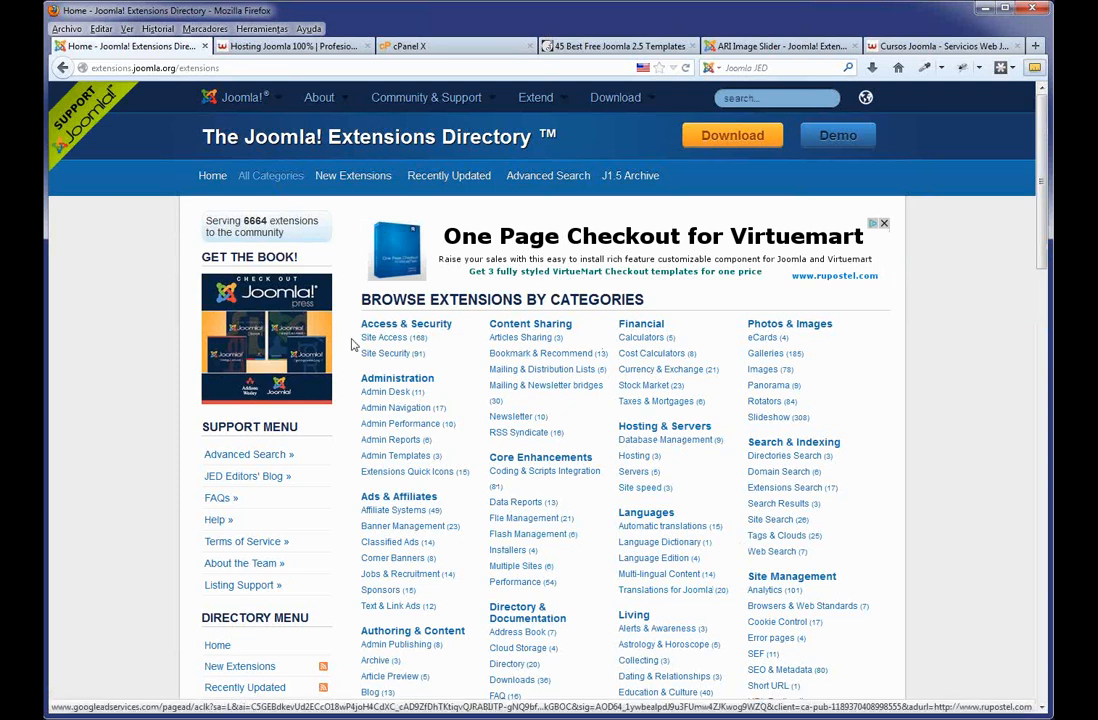
left_click(210, 176)
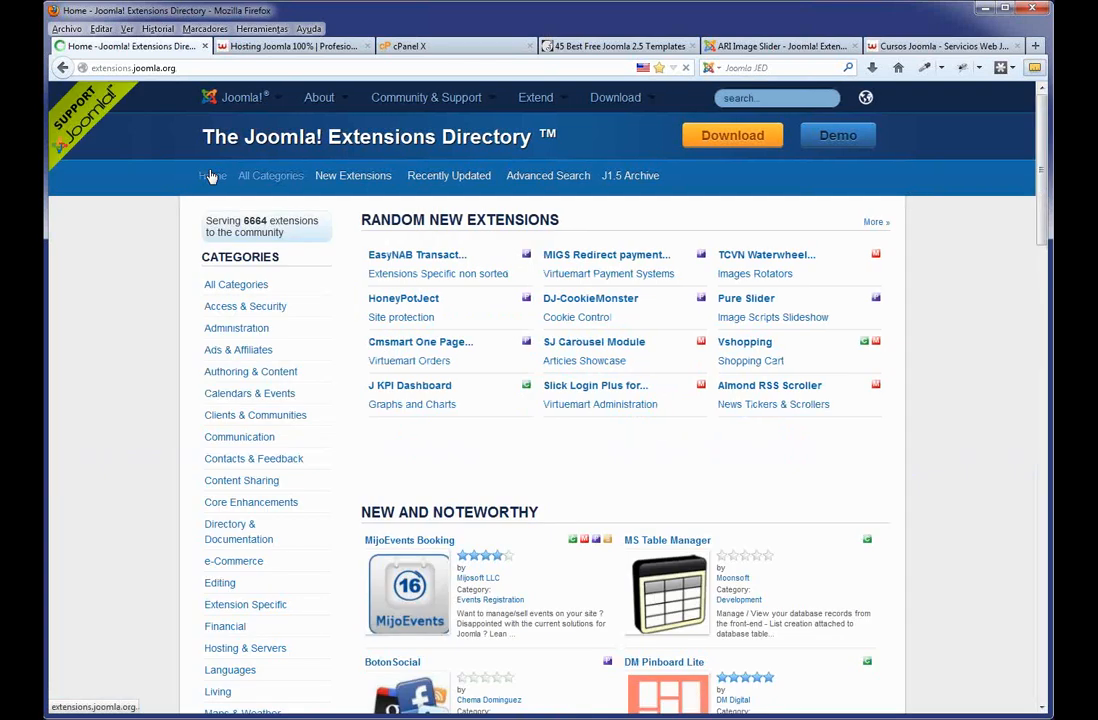
scroll(560, 430, "down", 3)
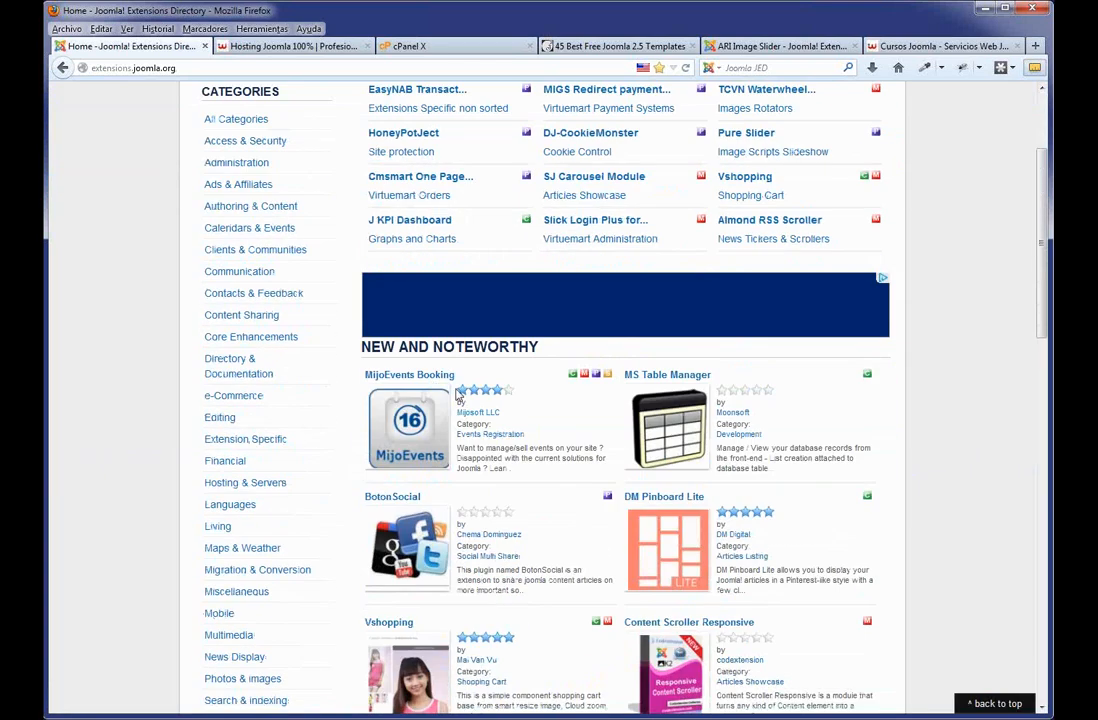
left_click(422, 384)
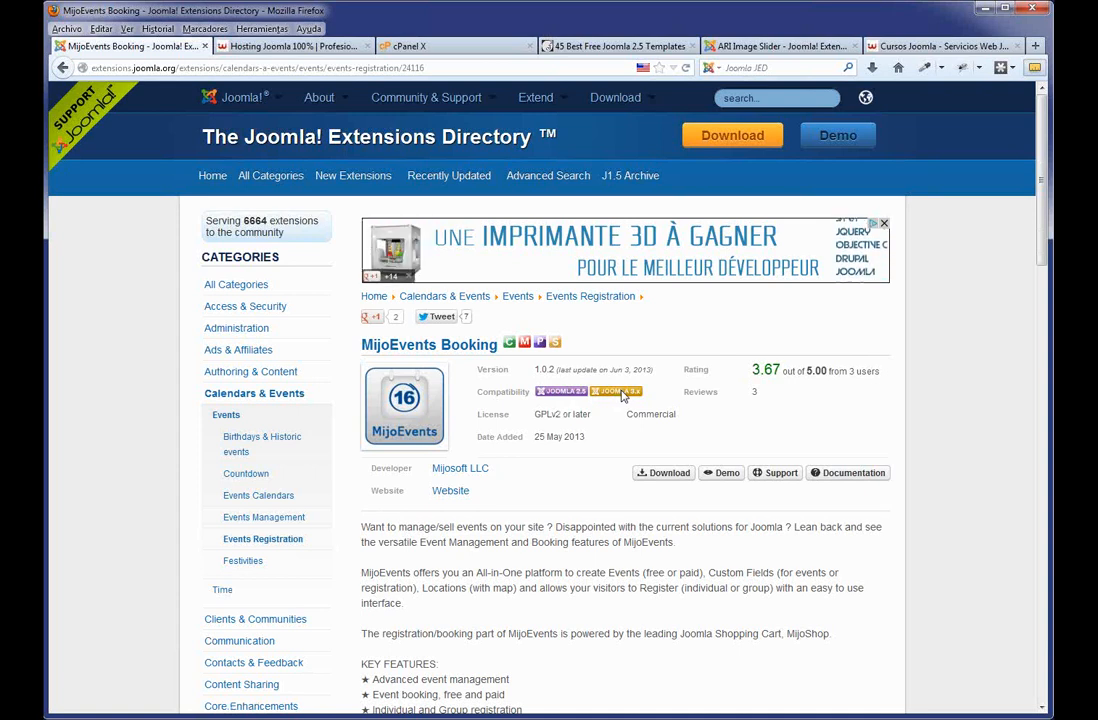
left_click(250, 46)
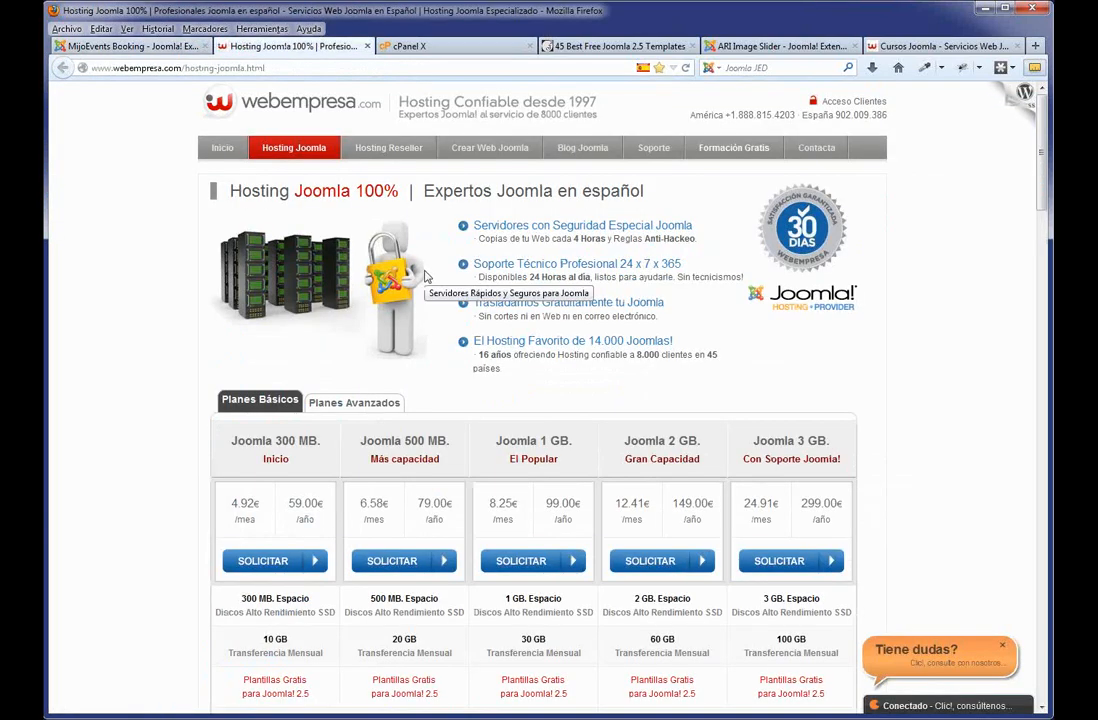
Scroll to the hosting plans table and open 'Plantillas Gratis para Joomla! 2.5'.
scroll(423, 370, "down", 1)
scroll(421, 370, "down", 3)
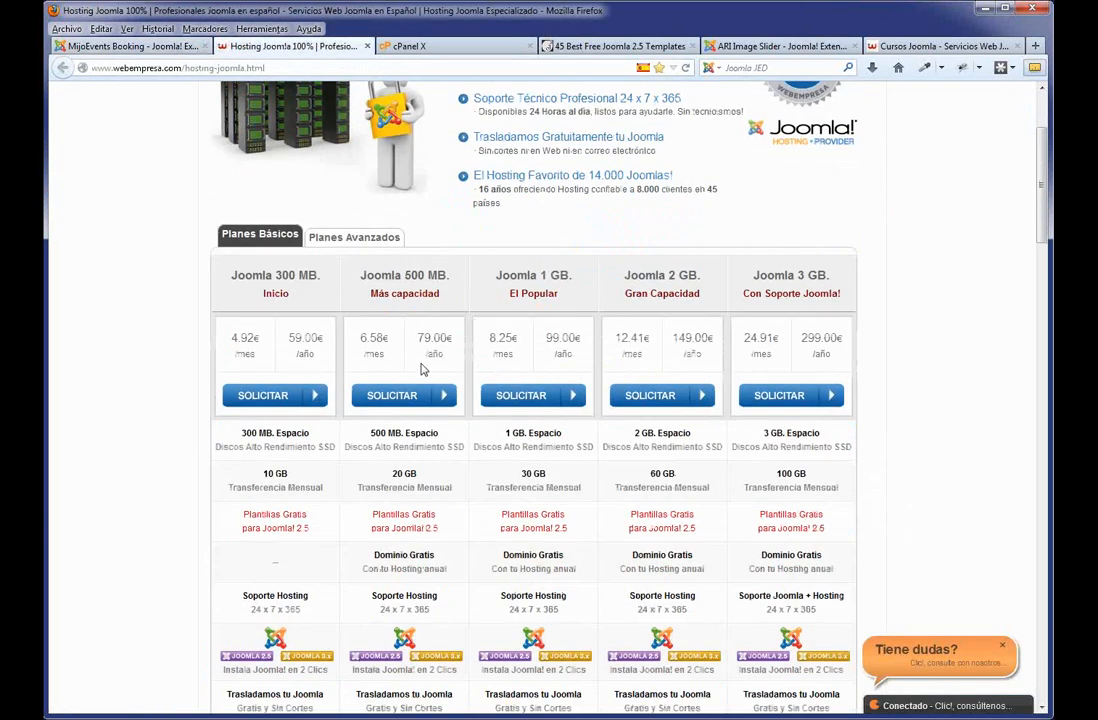
left_click(286, 524)
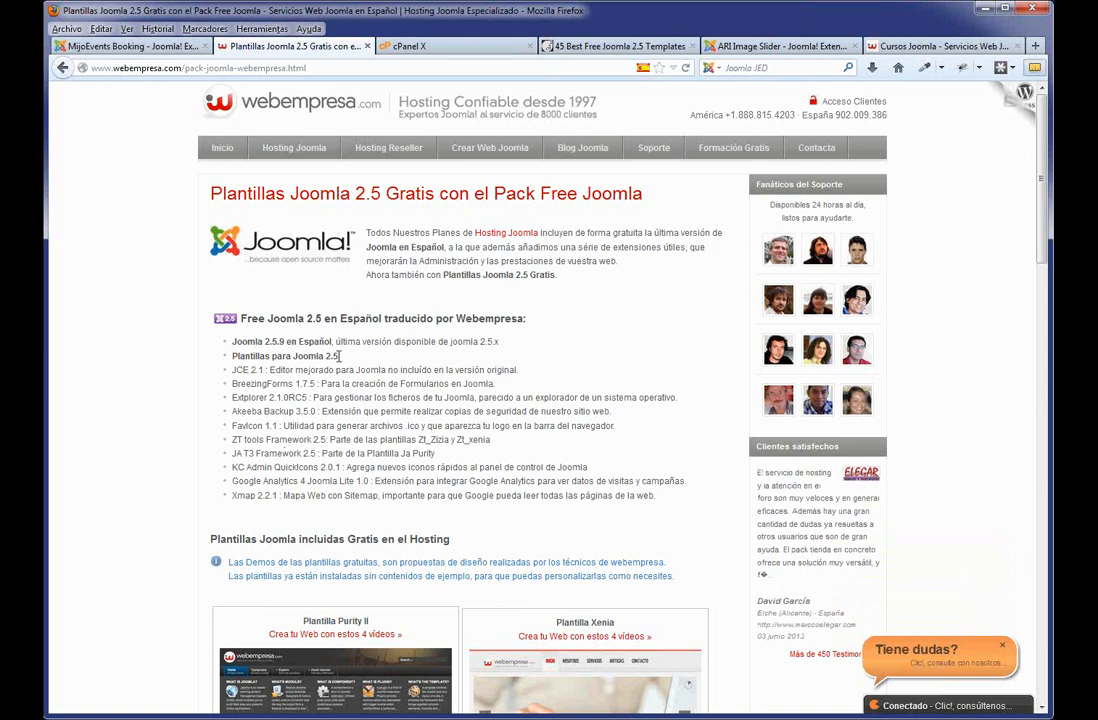
left_click_drag(228, 369, 266, 372)
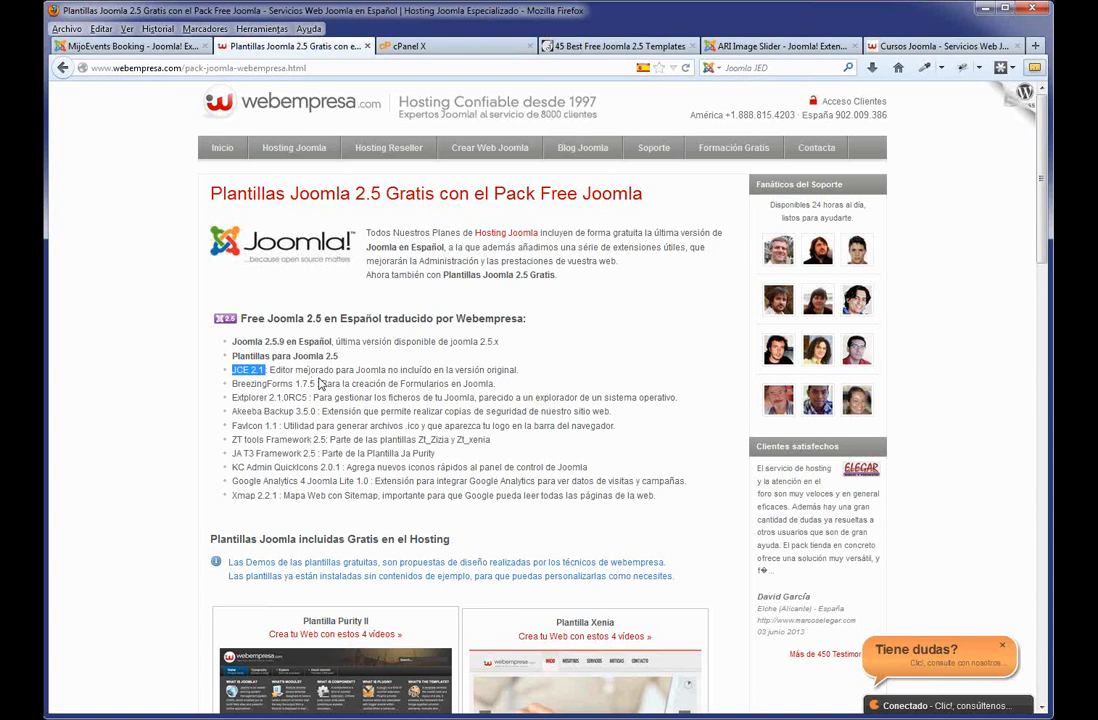
left_click_drag(321, 384, 234, 389)
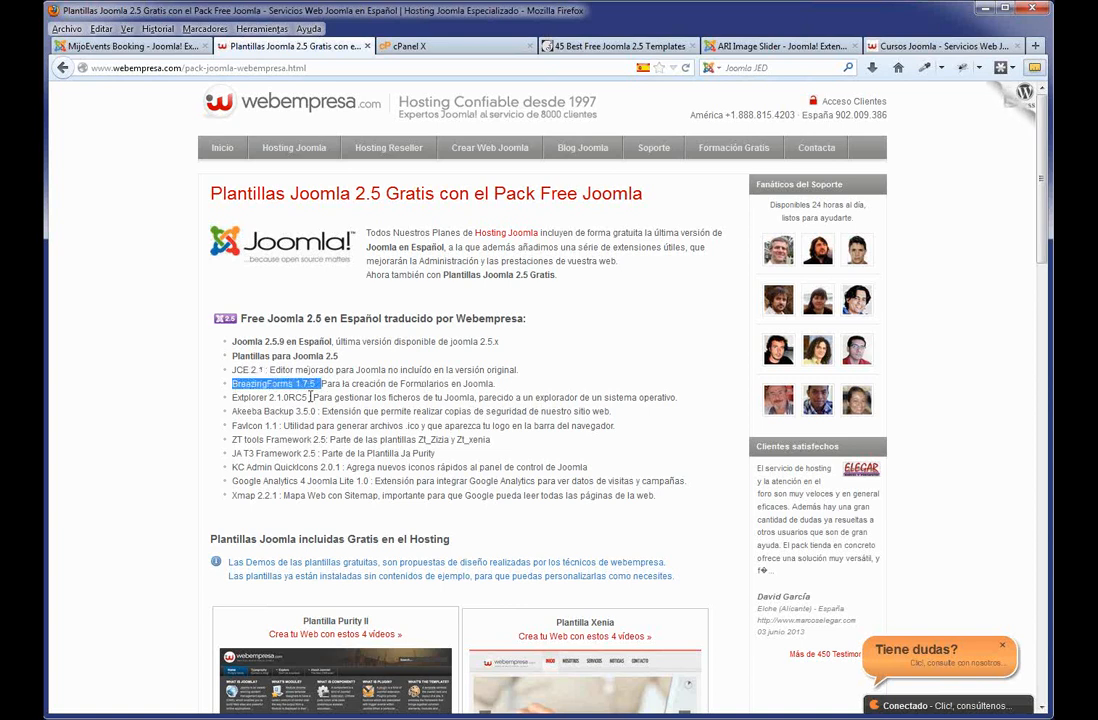
left_click_drag(310, 397, 232, 398)
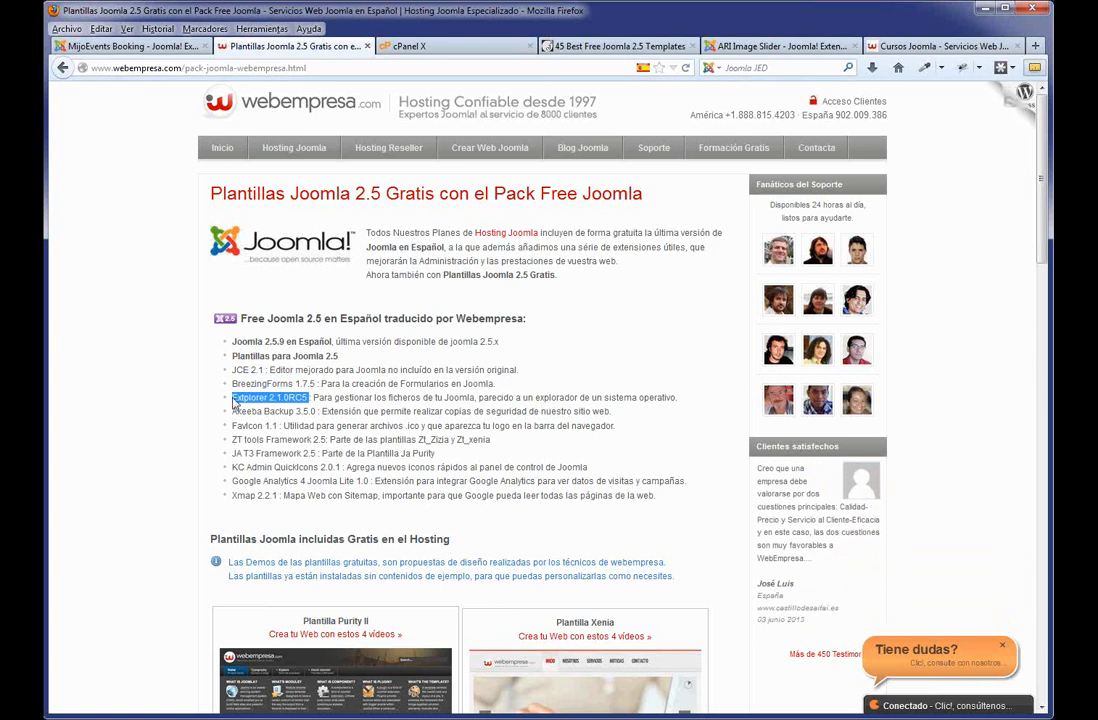
left_click_drag(322, 411, 224, 425)
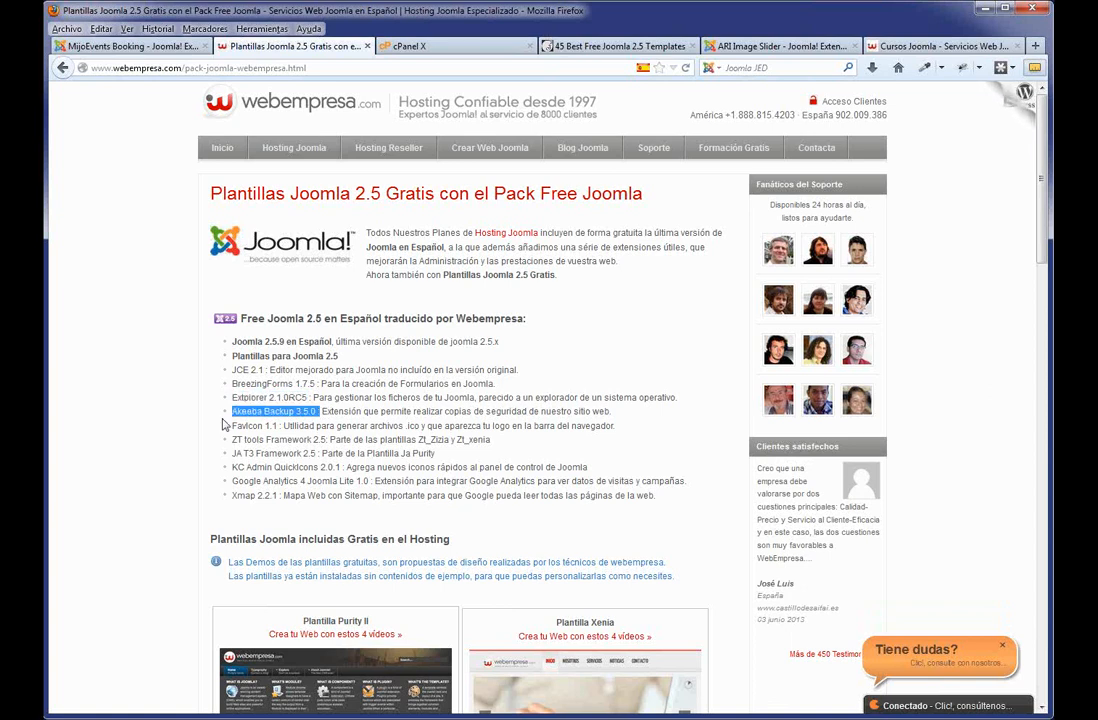
scroll(258, 453, "down", 3)
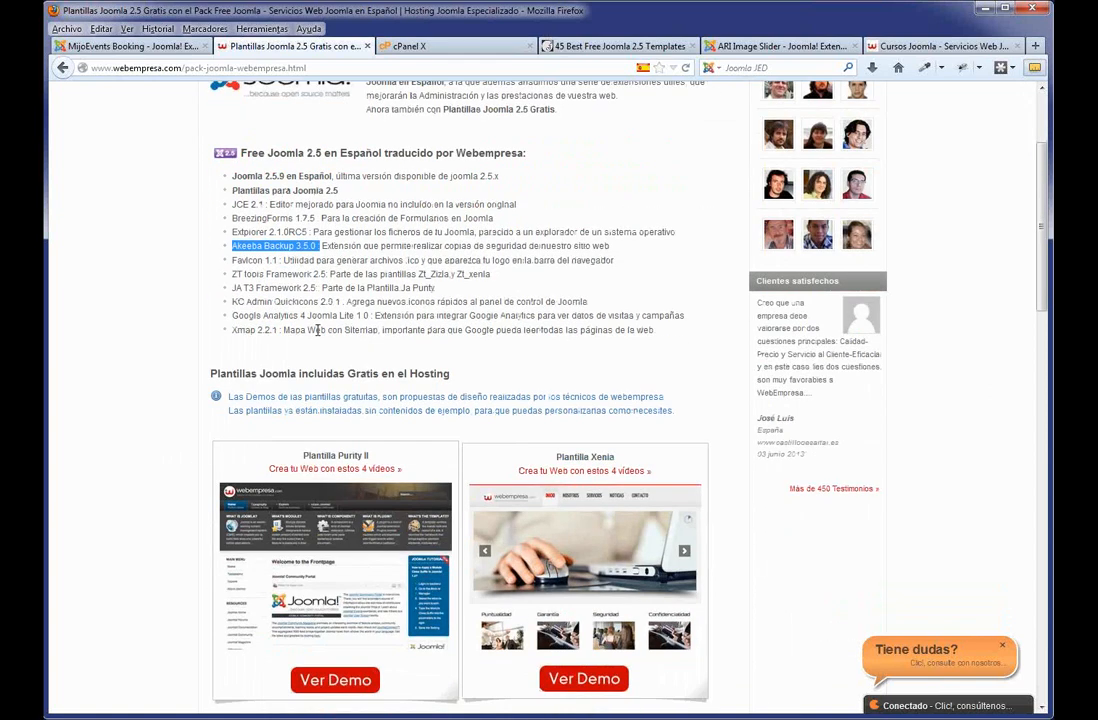
Open the Xenia template demo in a new tab and view it.
scroll(453, 353, "down", 3)
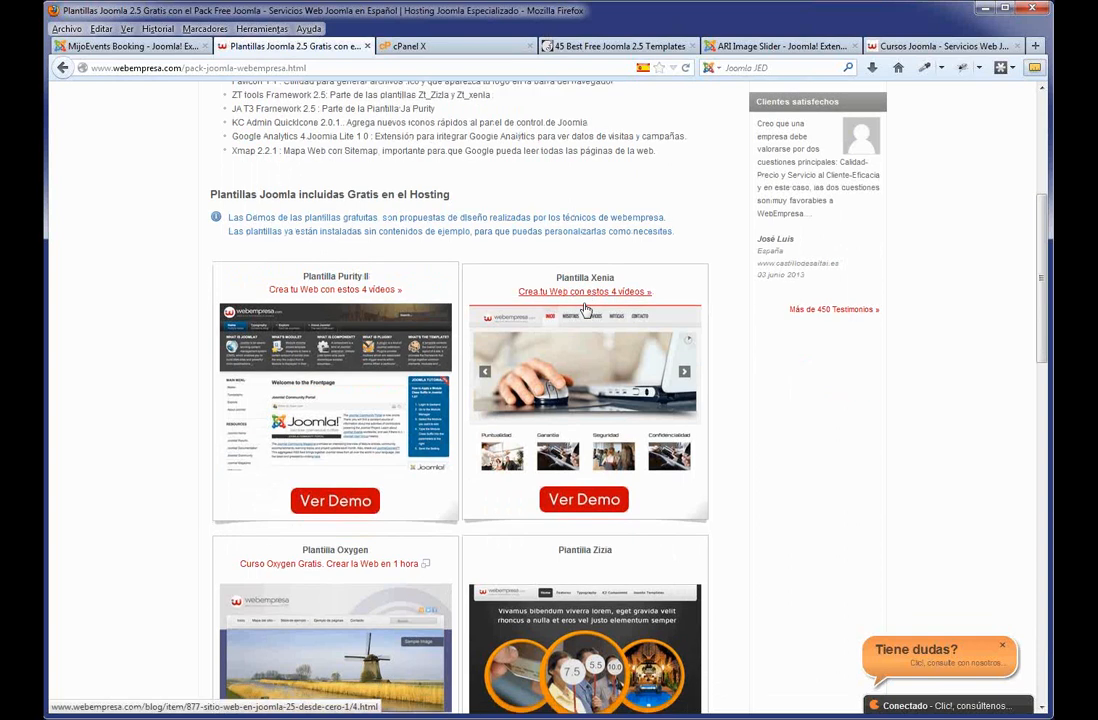
scroll(585, 310, "down", 3)
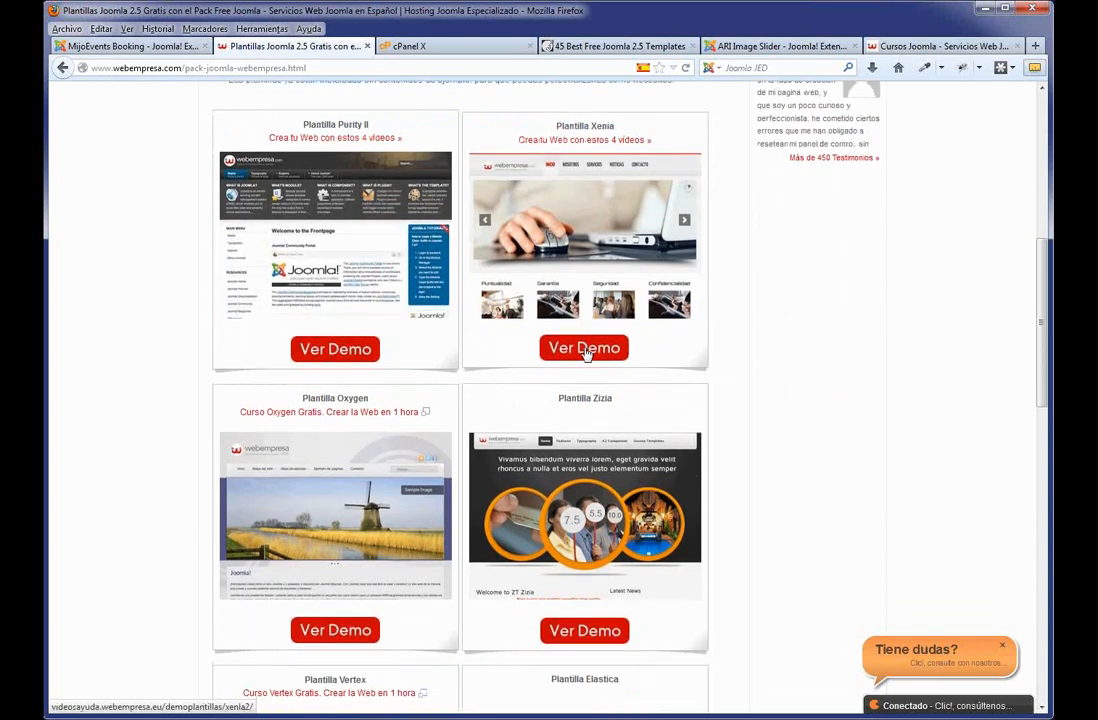
middle_click(585, 349)
scroll(455, 540, "up", 2)
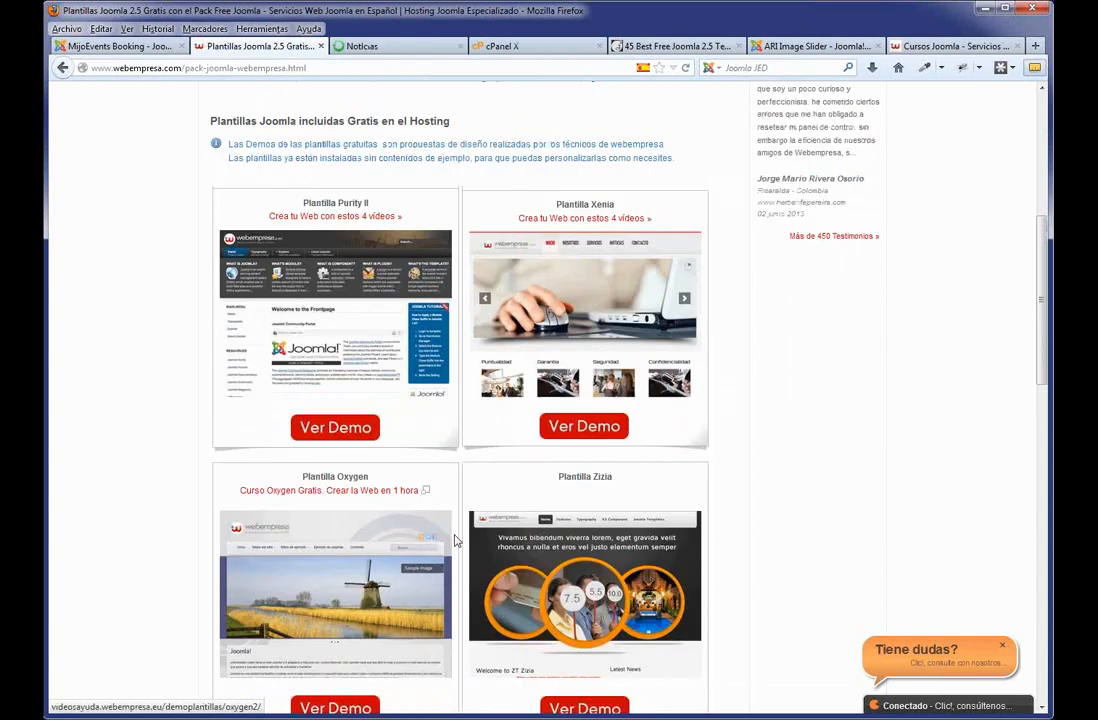
scroll(455, 540, "down", 2)
left_click(379, 47)
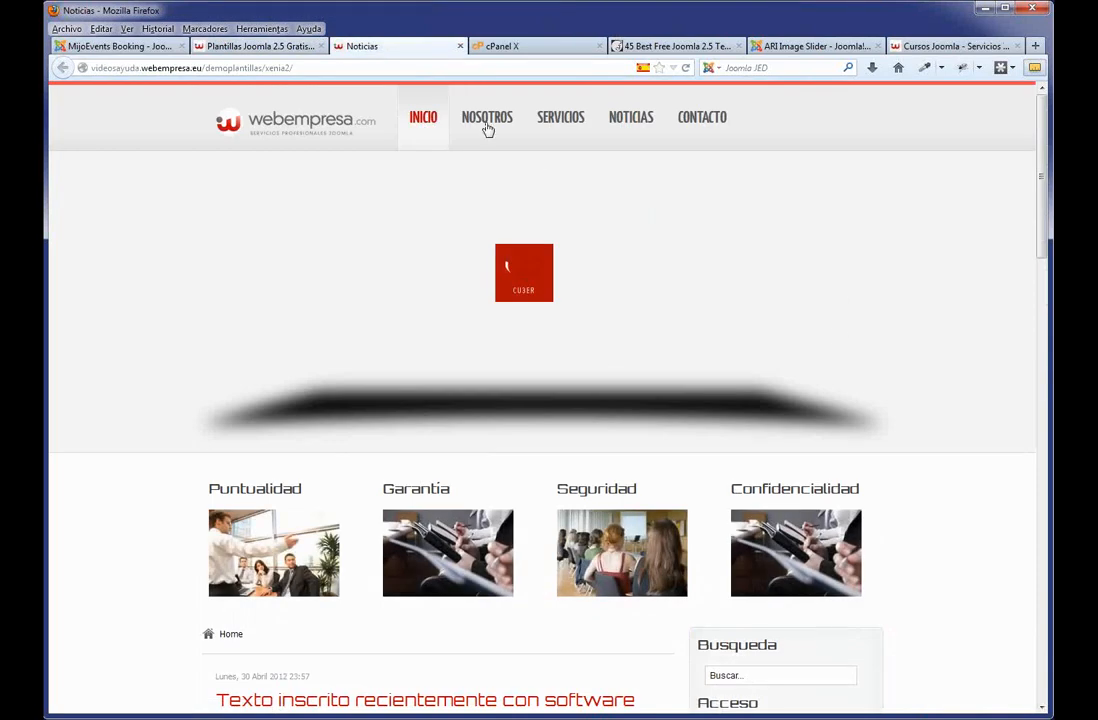
Browse the Xenia demo's Nosotros page, then go back to the free templates list.
scroll(502, 314, "down", 3)
scroll(516, 326, "up", 3)
scroll(573, 273, "down", 6)
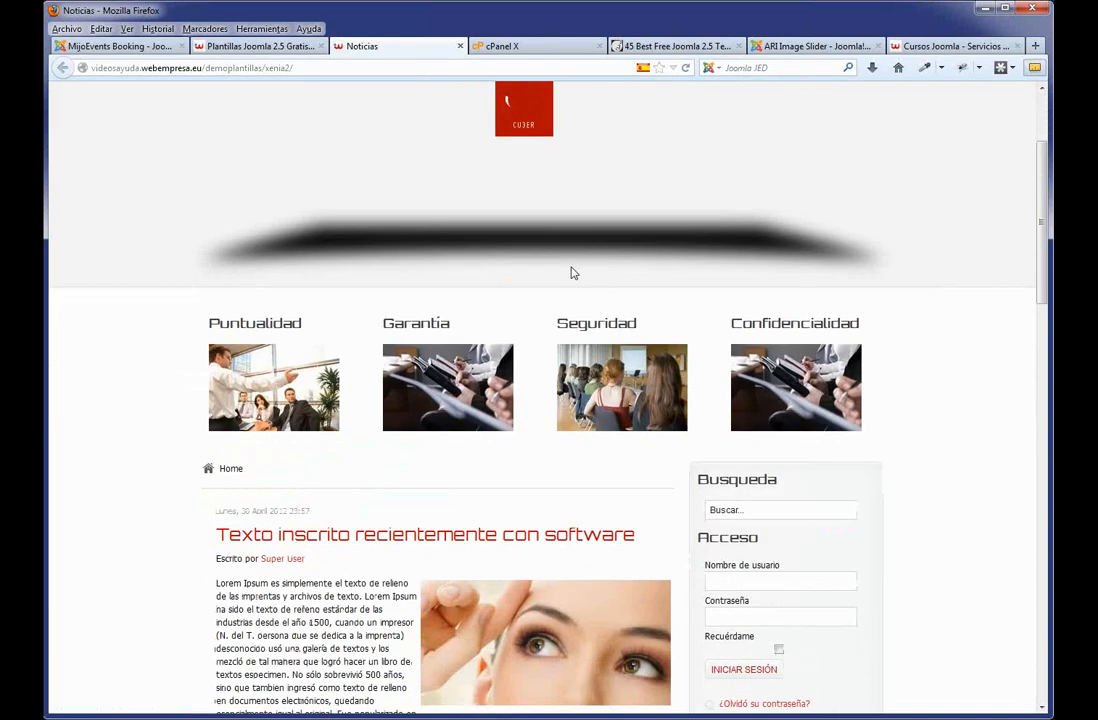
scroll(543, 334, "up", 6)
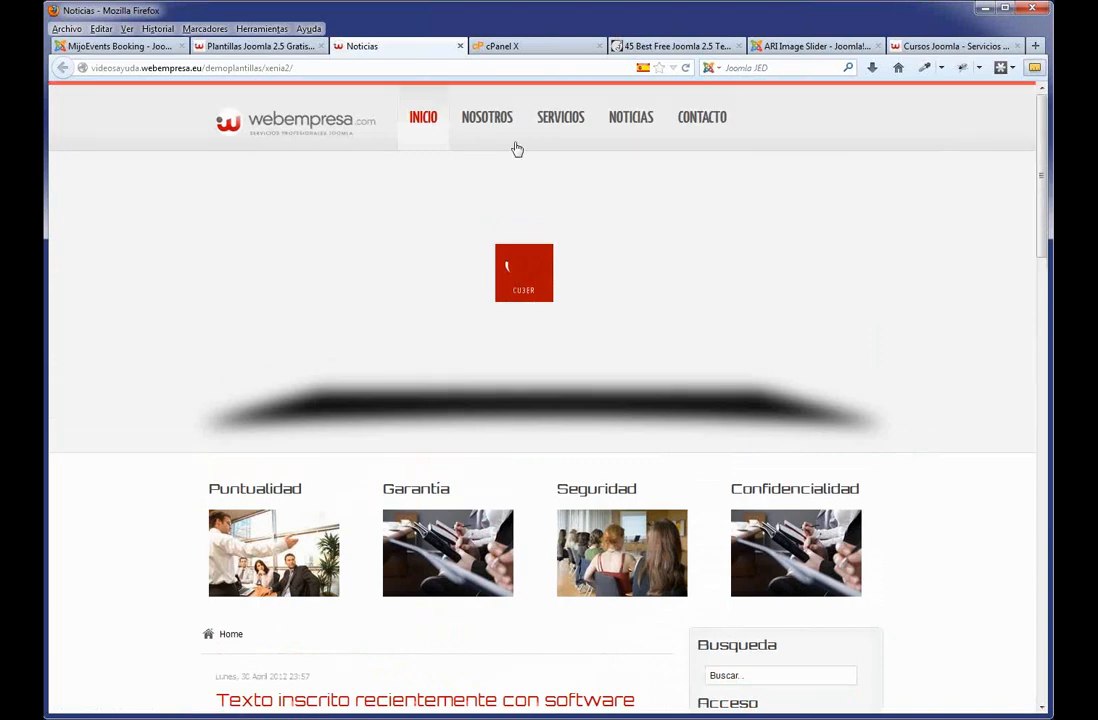
left_click(491, 116)
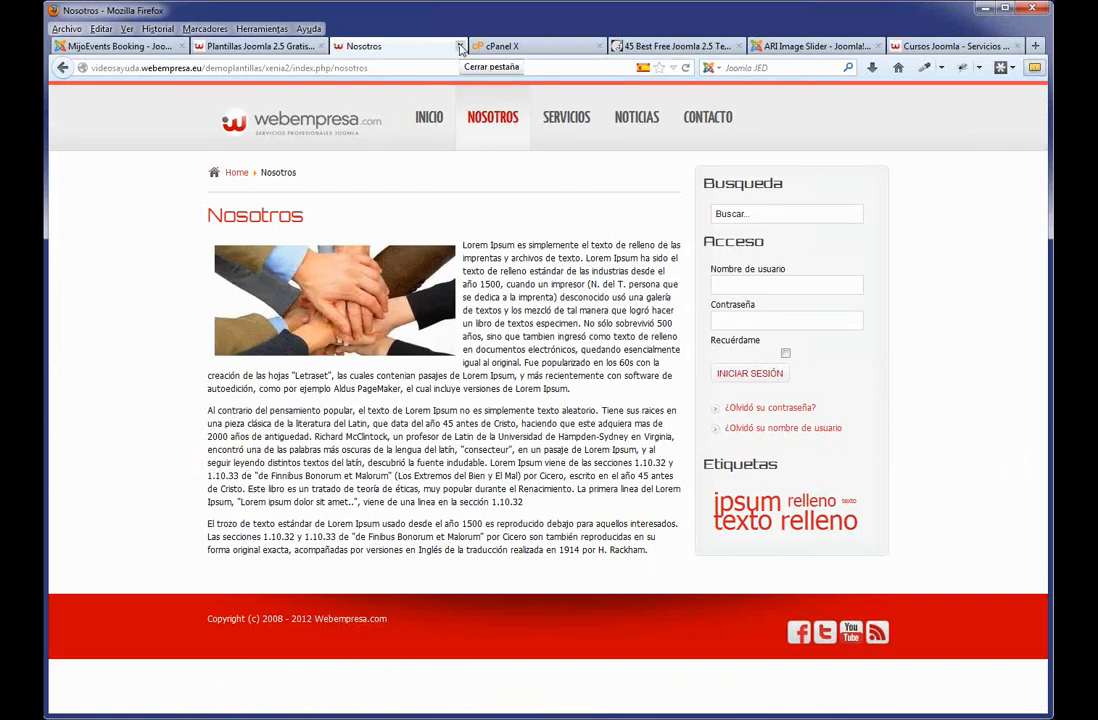
left_click(245, 46)
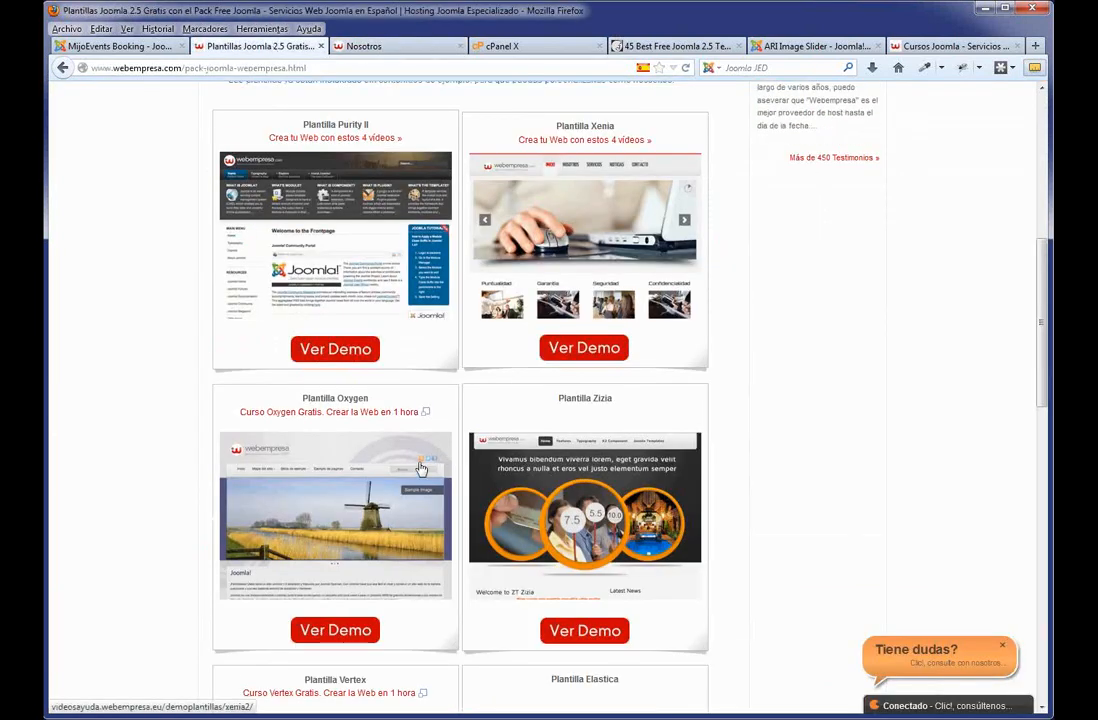
Preview the Oxygen template demo, then close the Nosotros and Oxygen demo tabs.
middle_click(336, 627)
left_click(345, 47)
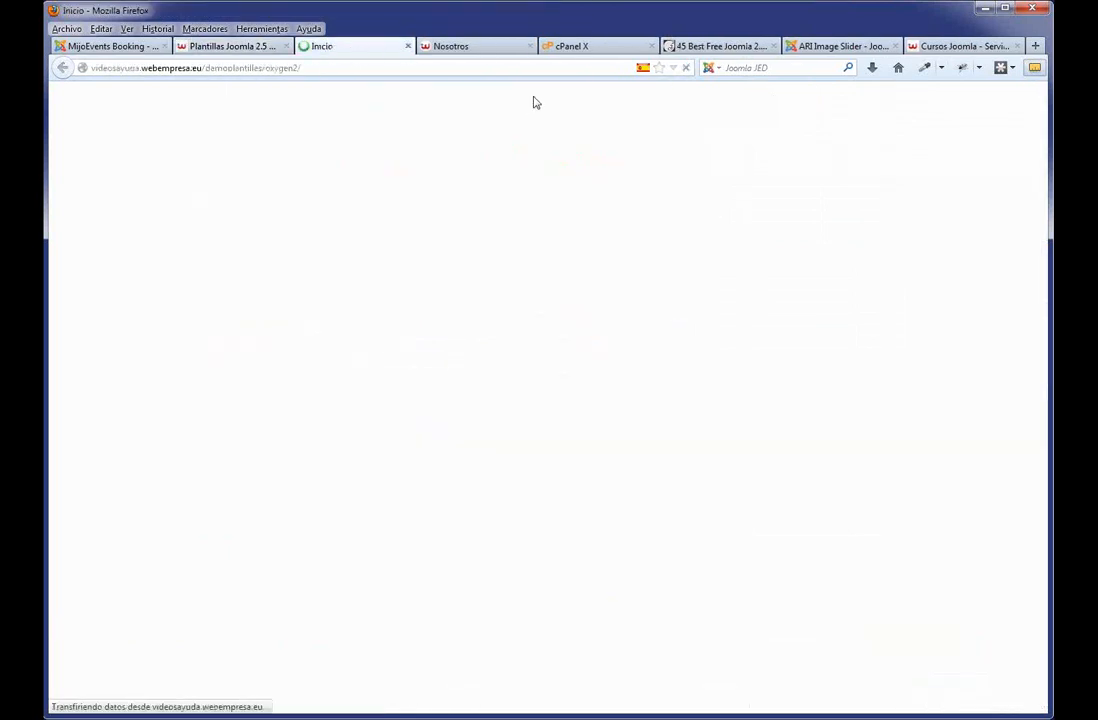
left_click(475, 48)
middle_click(475, 48)
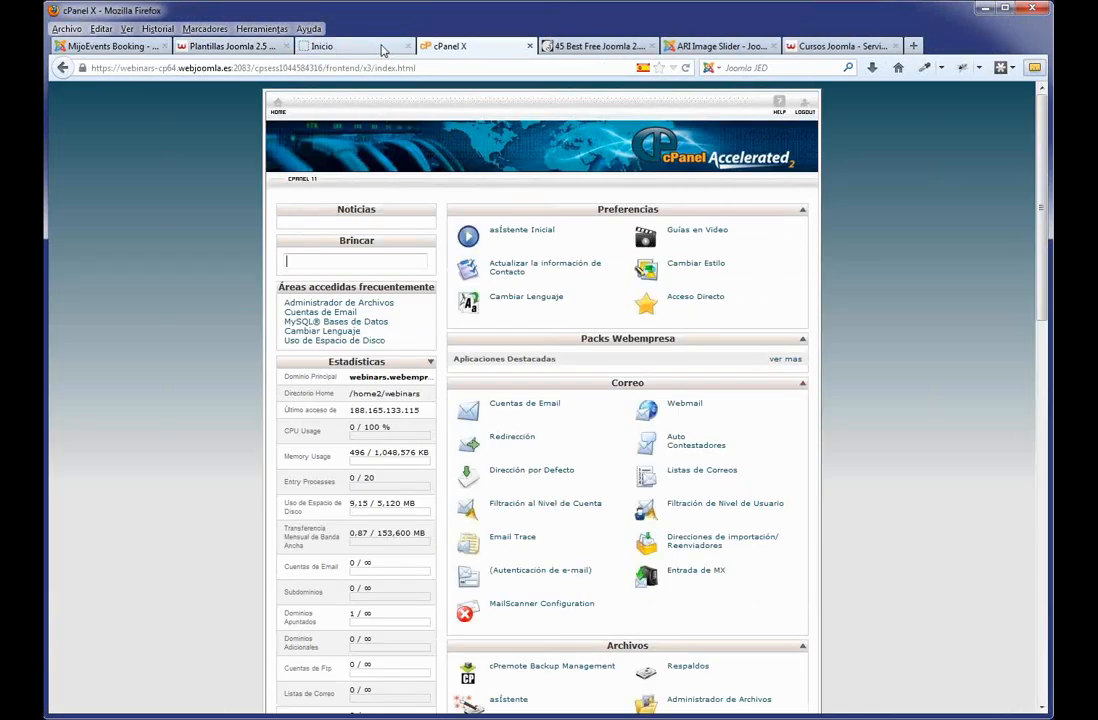
left_click(378, 47)
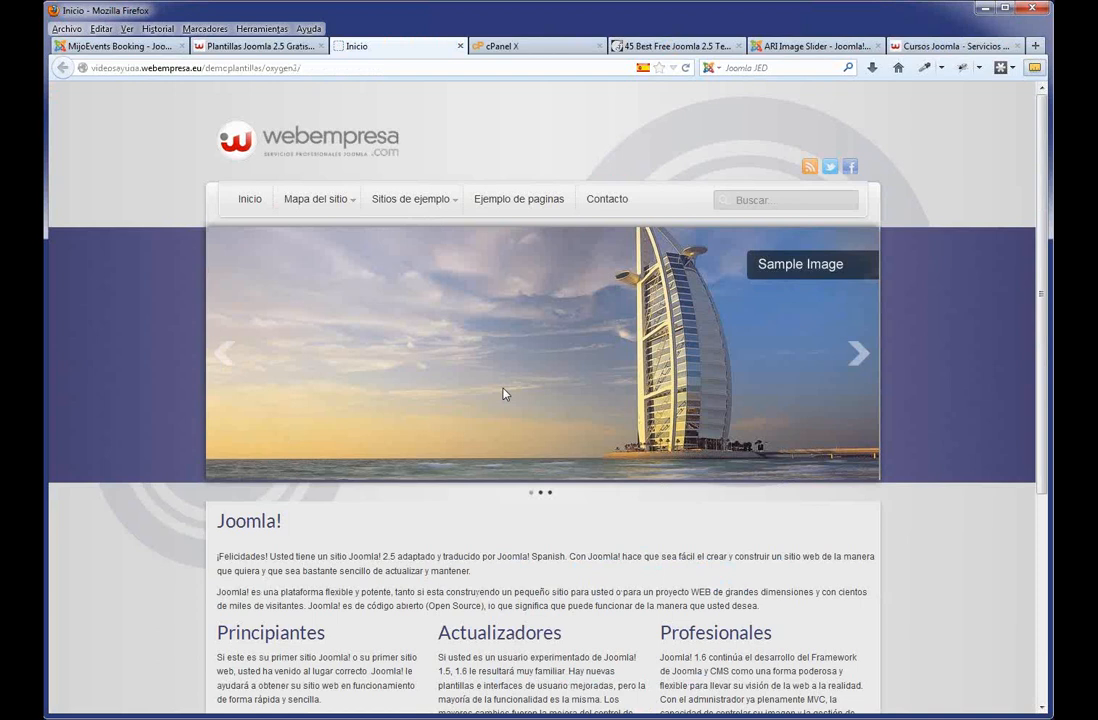
left_click(459, 46)
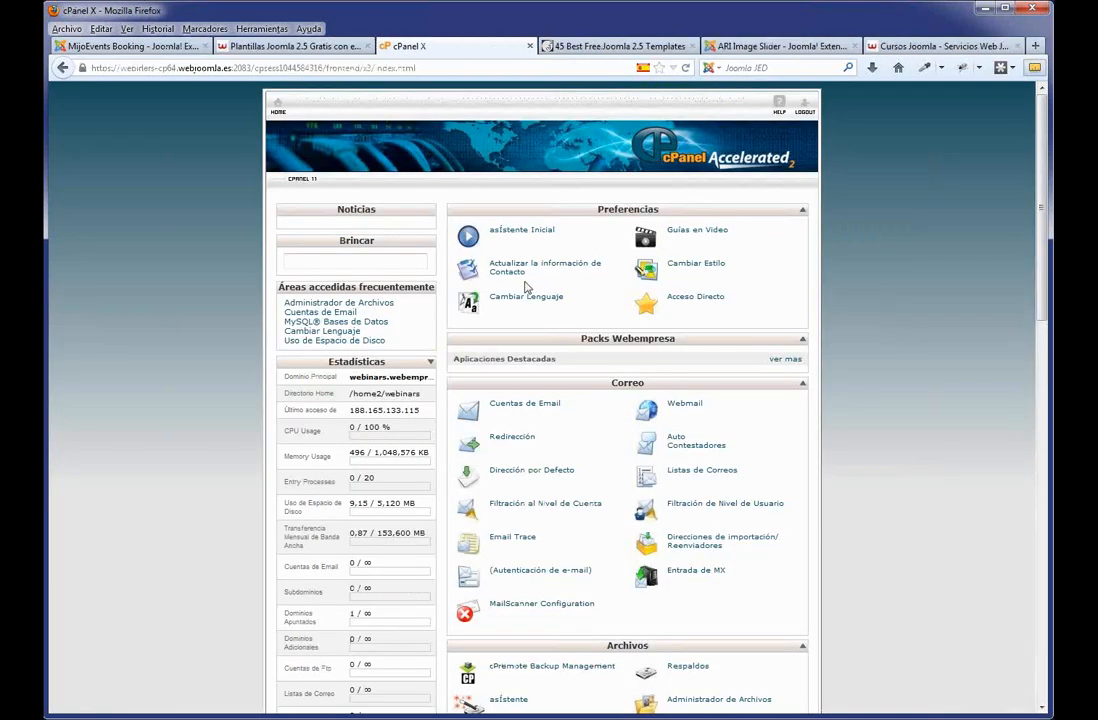
Use 'ver mas' in the Packs Webempresa box to list the Joomla and WordPress packs.
scroll(508, 280, "down", 3)
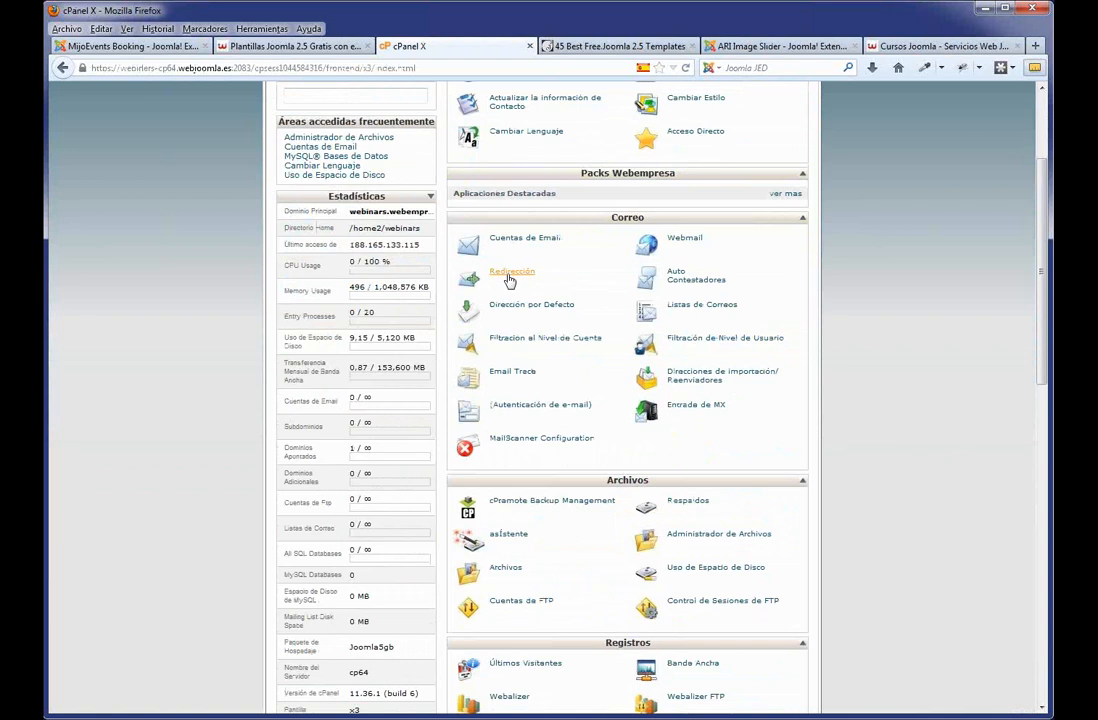
scroll(508, 280, "up", 3)
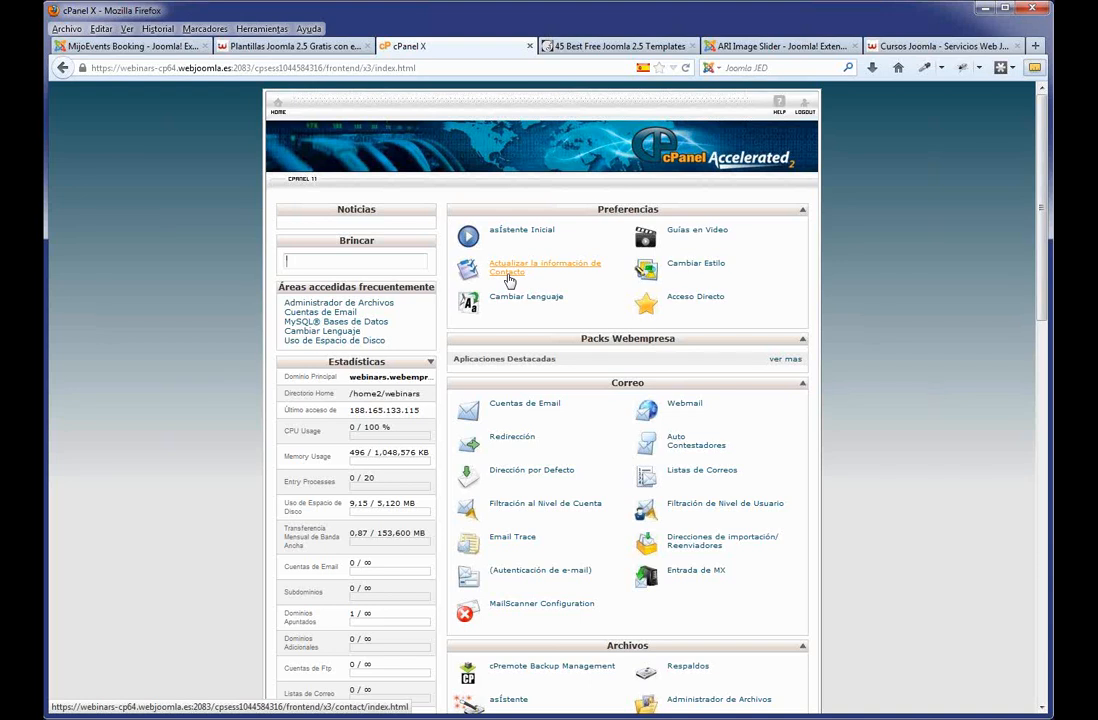
scroll(540, 318, "down", 1)
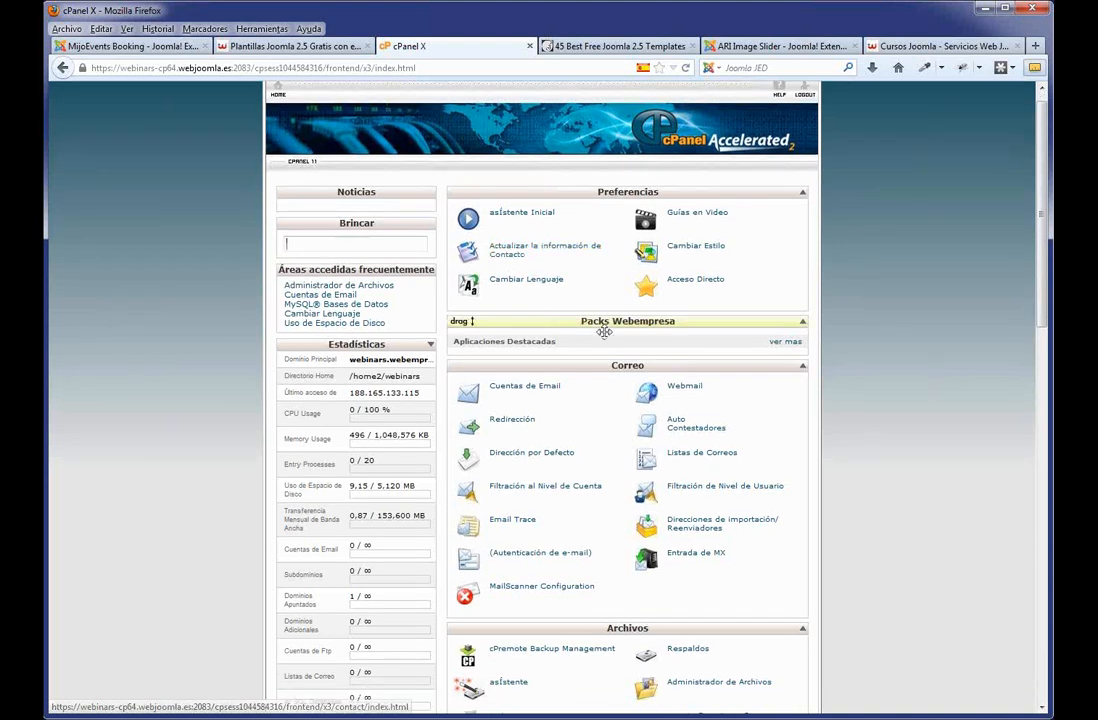
scroll(580, 330, "up", 1)
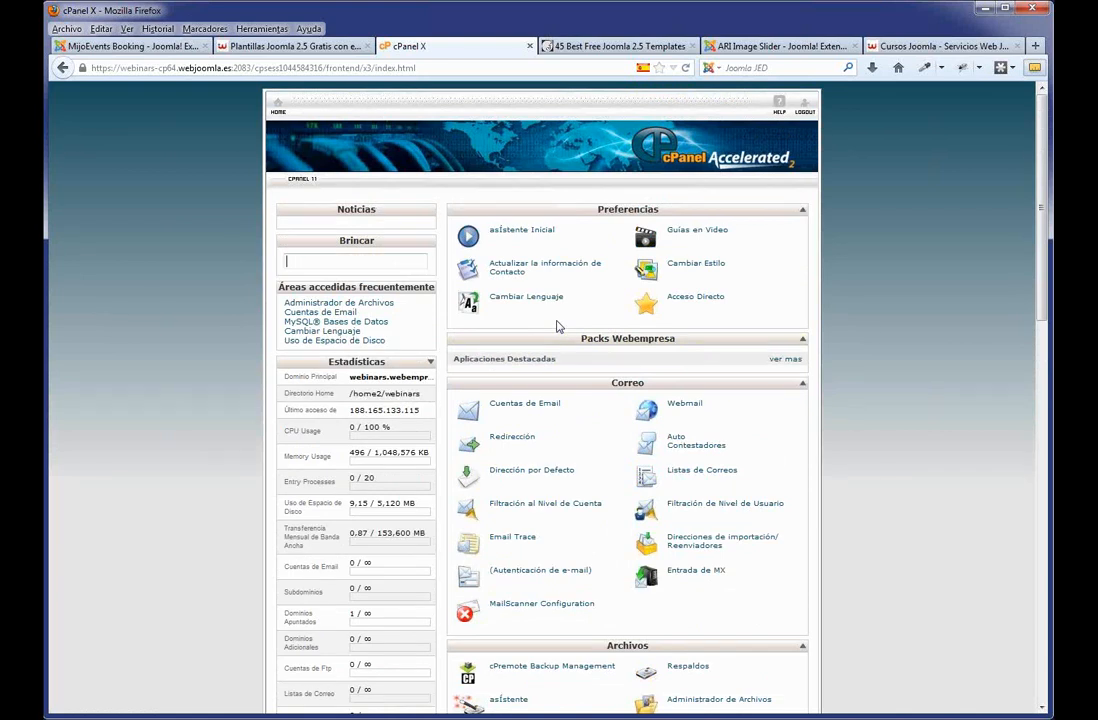
left_click(788, 361)
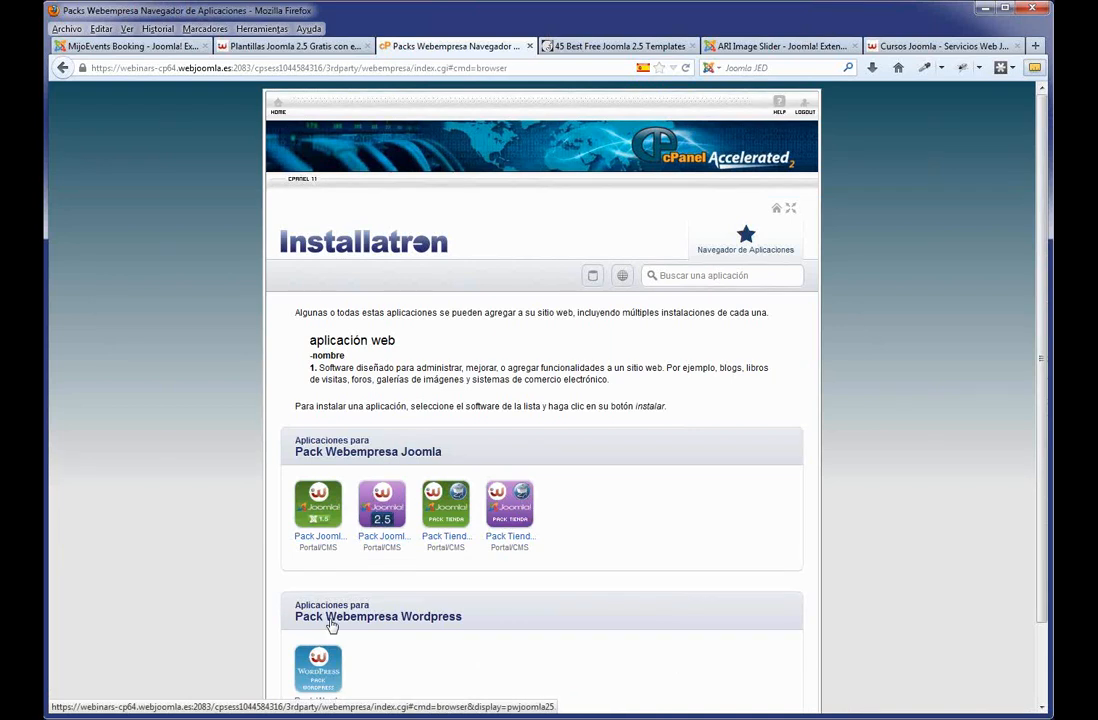
Open Pack Joomla Webempresa 2.5 and confirm its version history tops out at 2.5.11.
left_click(381, 517)
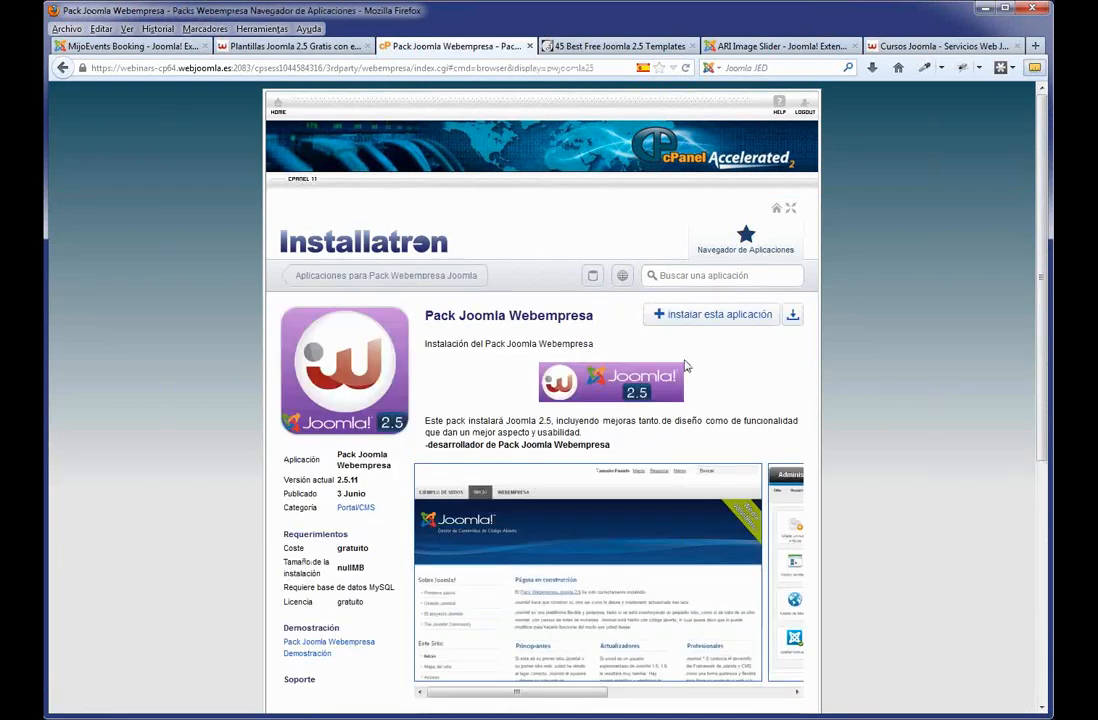
scroll(686, 366, "down", 3)
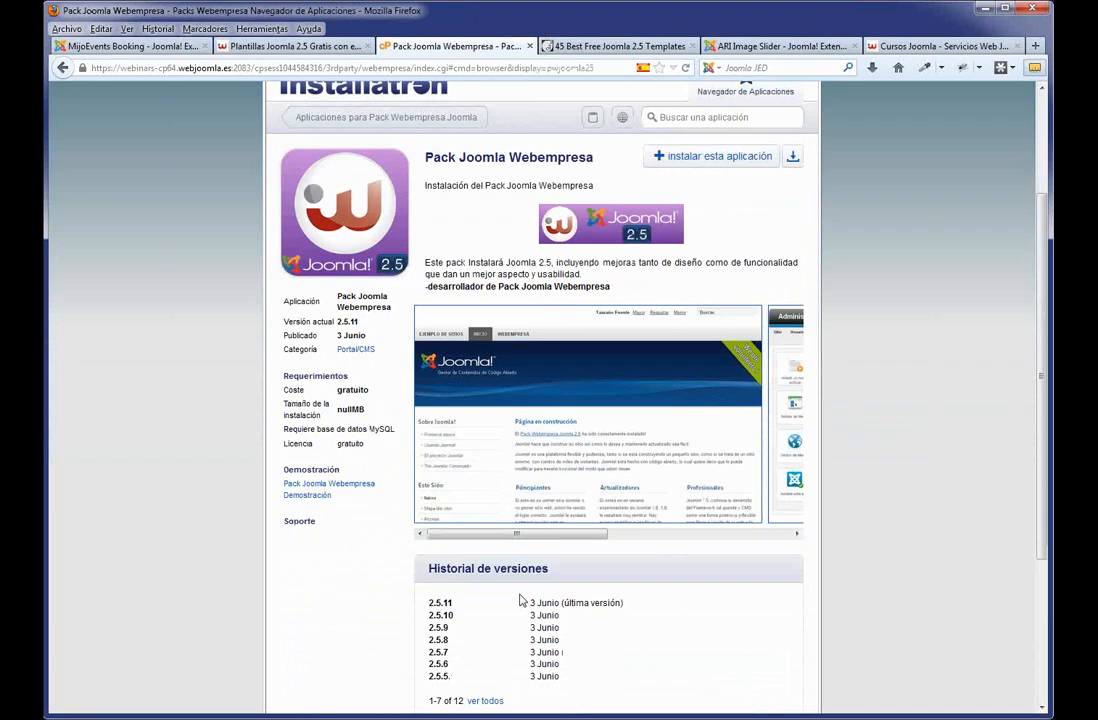
left_click_drag(453, 597, 431, 599)
left_click(429, 600)
scroll(740, 300, "up", 3)
left_click(730, 318)
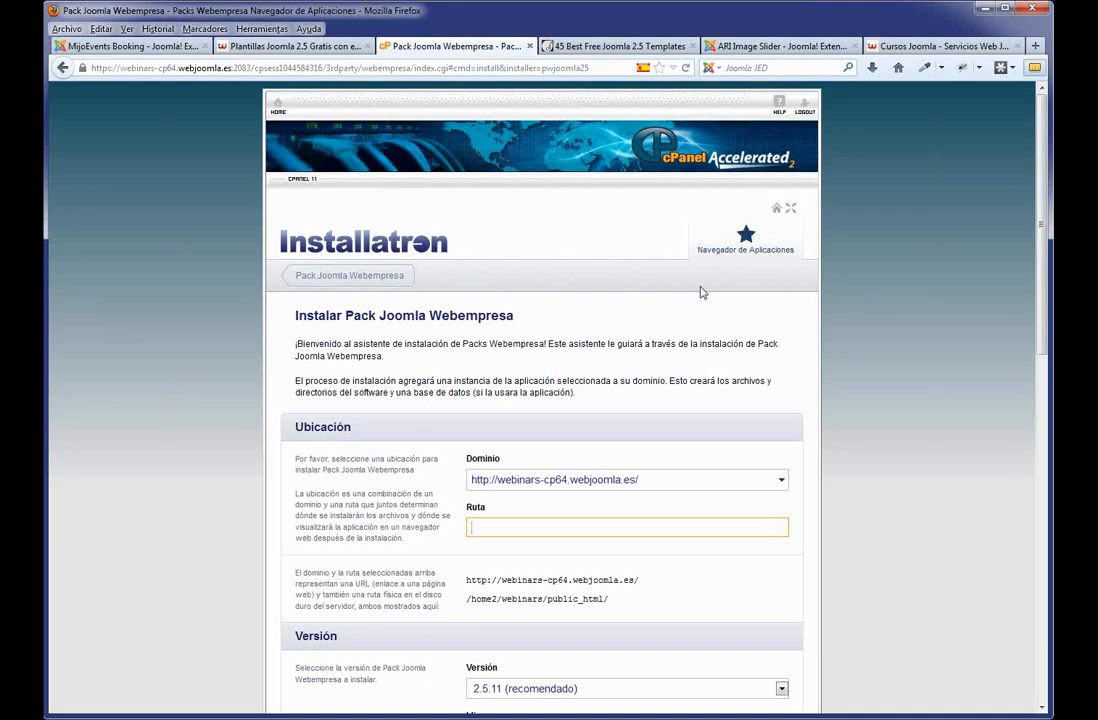
left_click(781, 480)
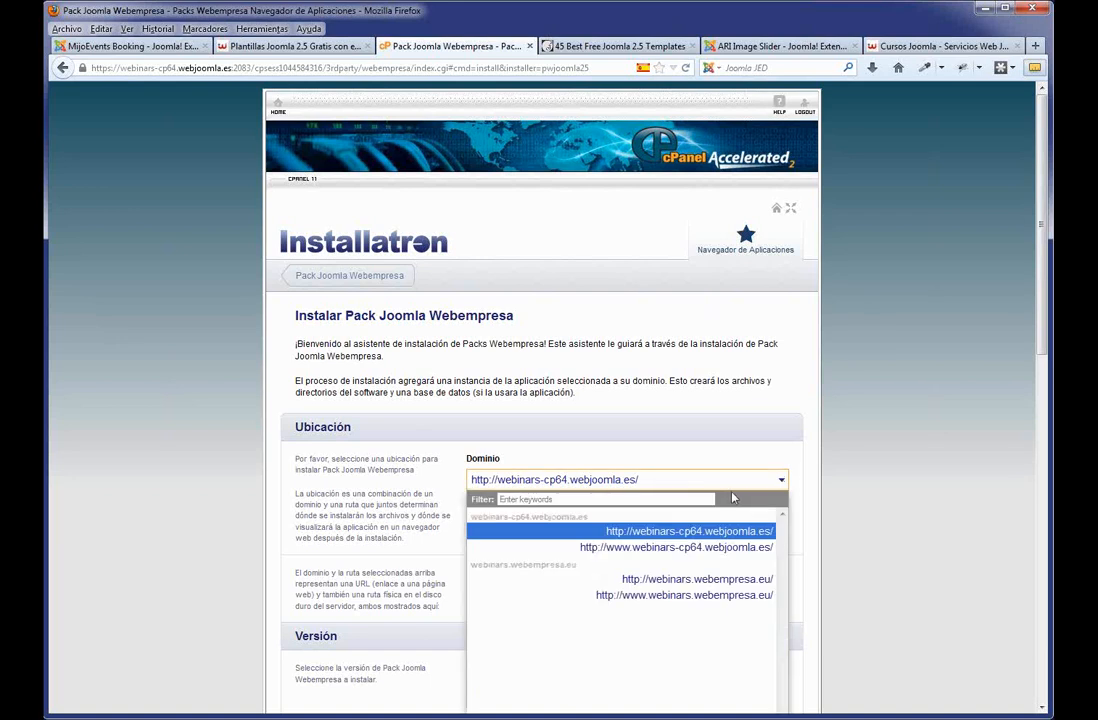
left_click(680, 580)
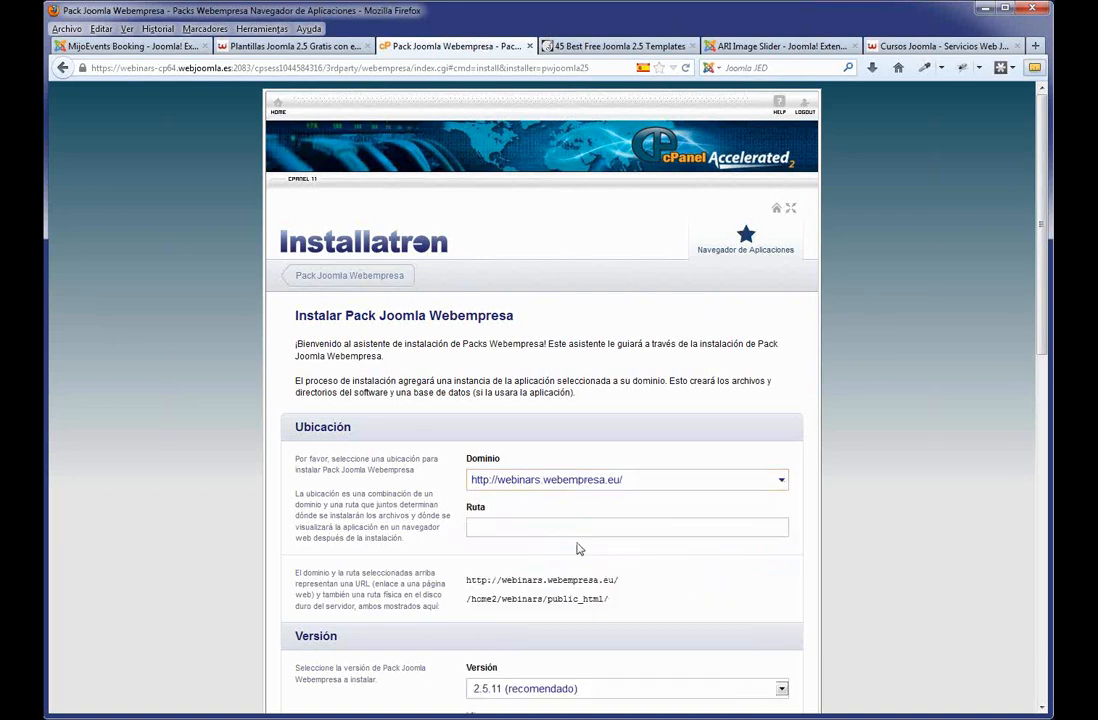
left_click(544, 528)
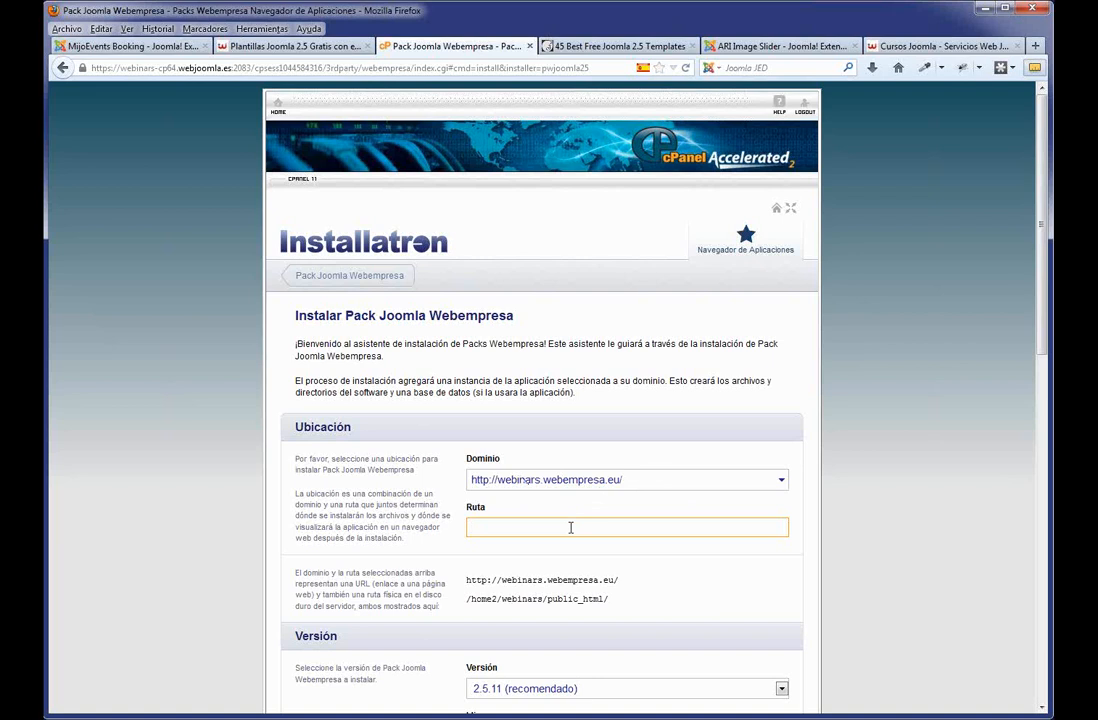
left_click_drag(620, 582, 467, 585)
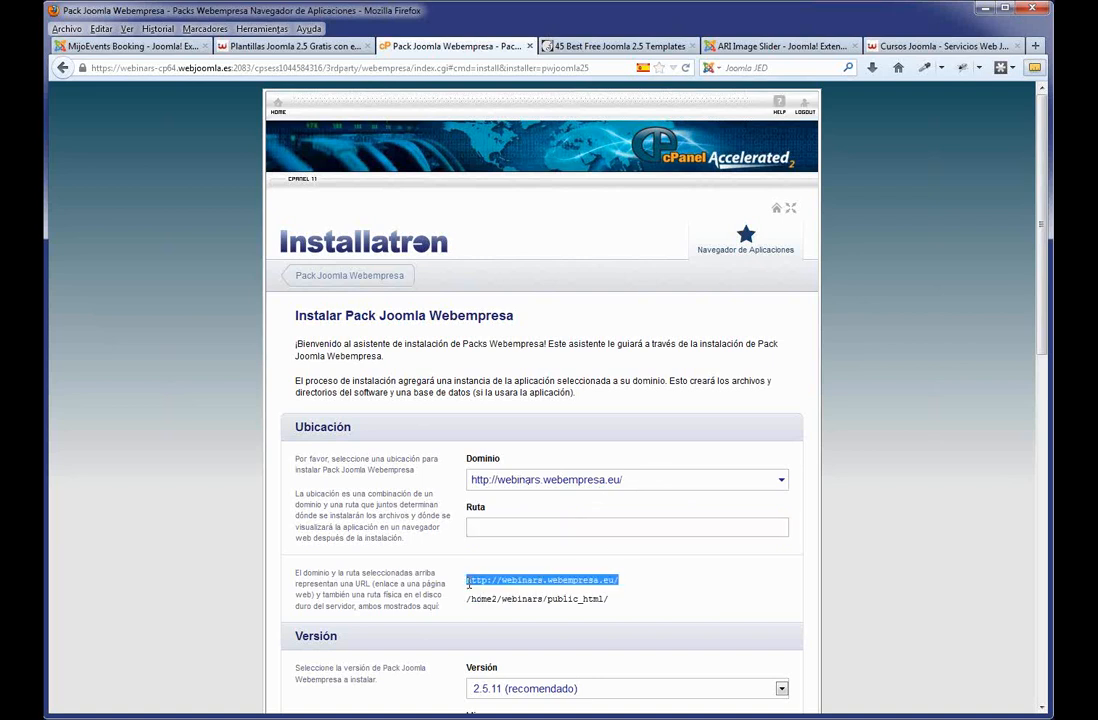
left_click(527, 532)
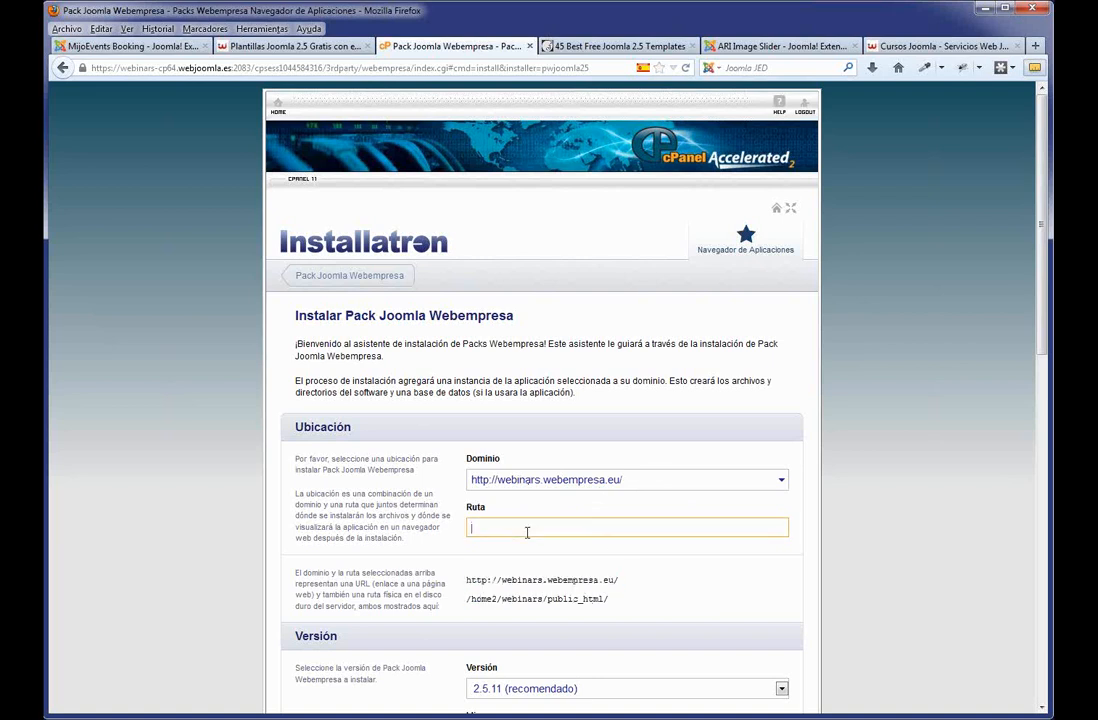
type("prueba")
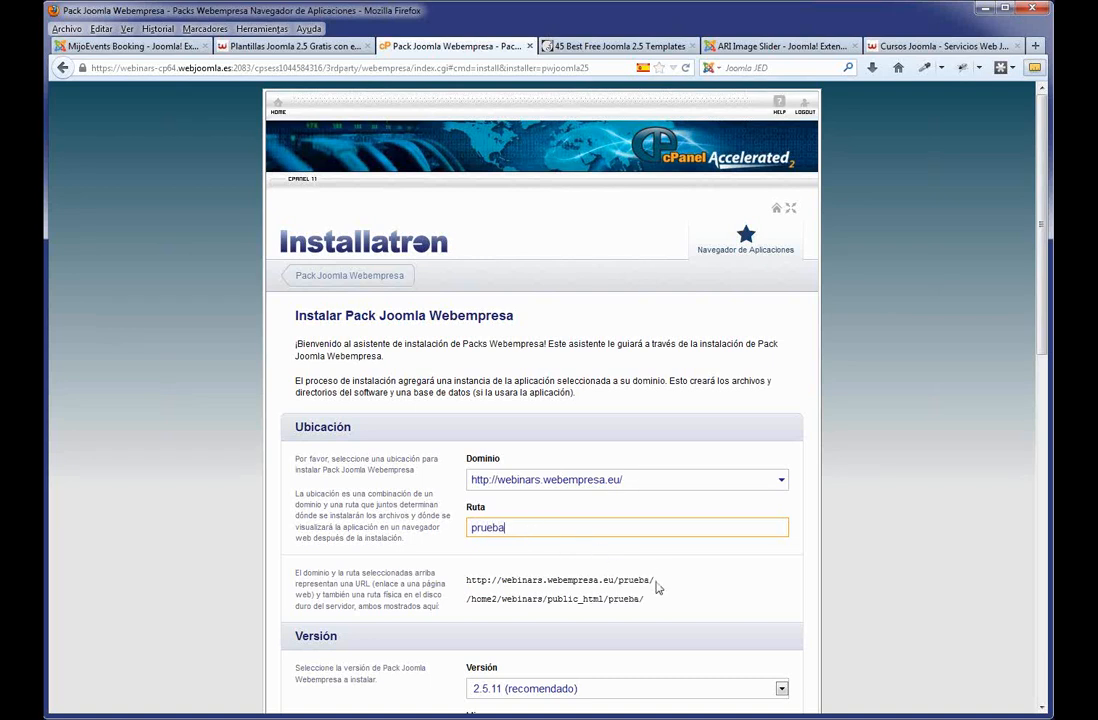
left_click_drag(655, 581, 466, 581)
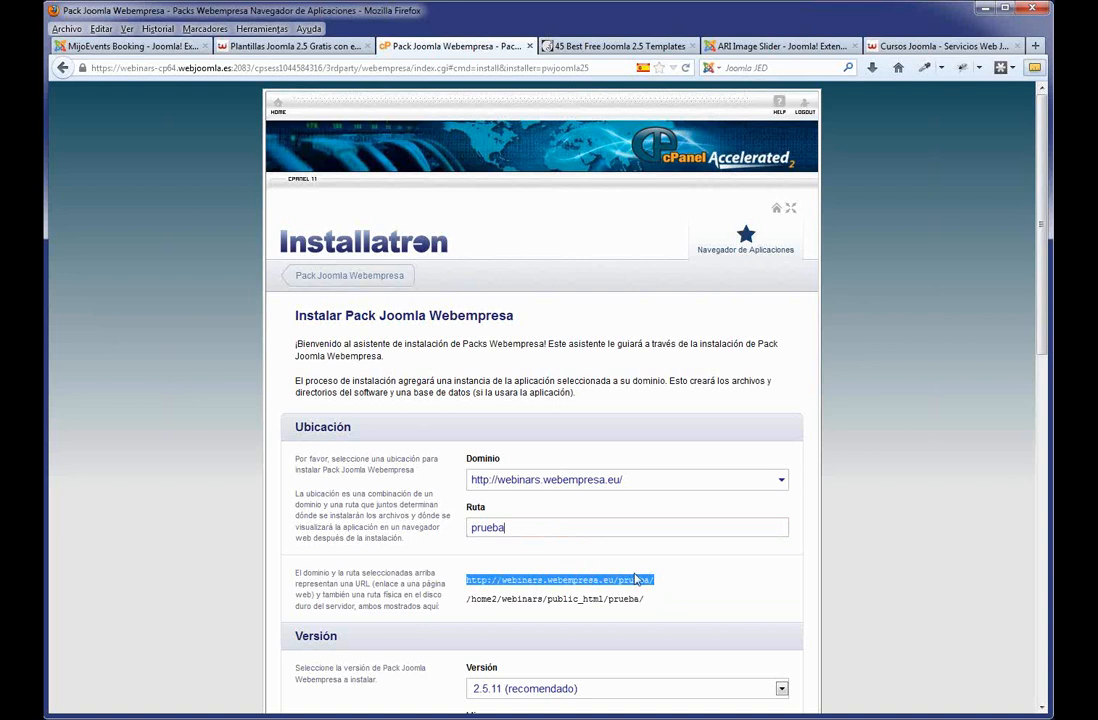
left_click(465, 527)
double_click(464, 527)
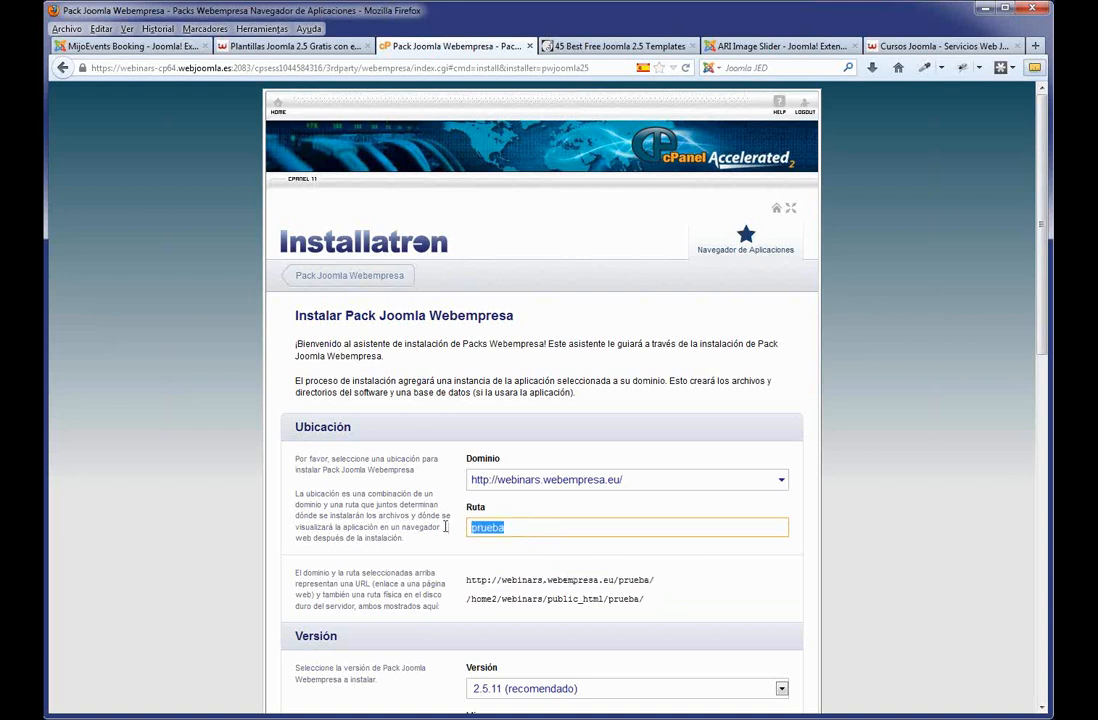
type("1")
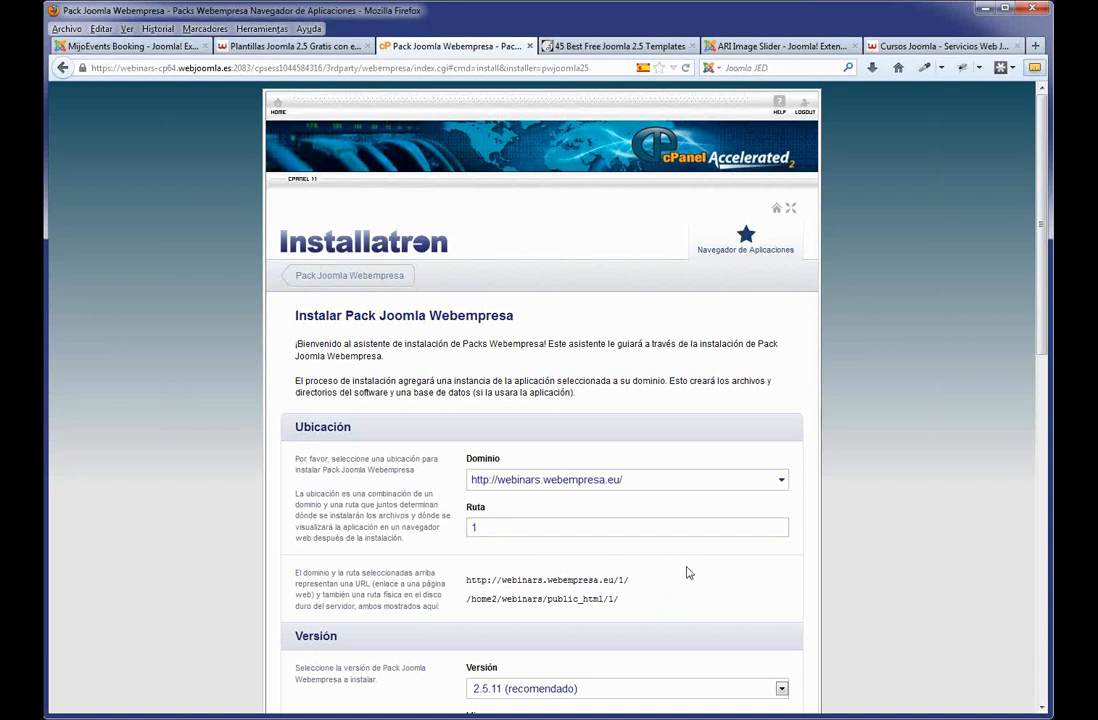
scroll(688, 572, "down", 3)
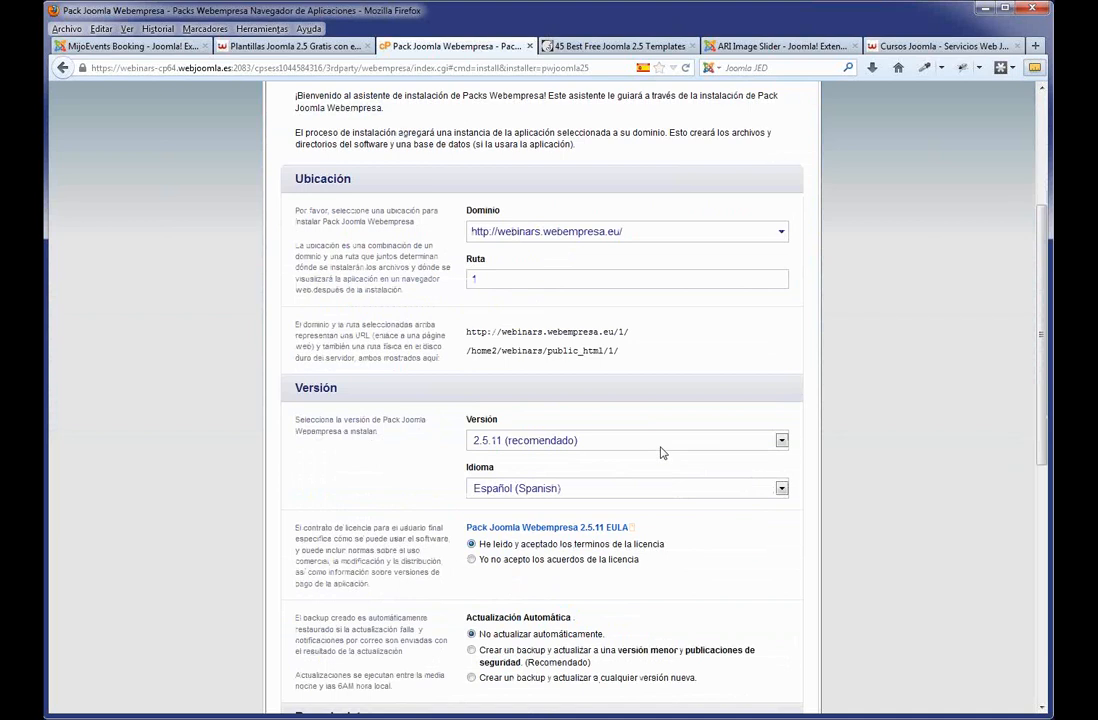
scroll(660, 451, "up", 1)
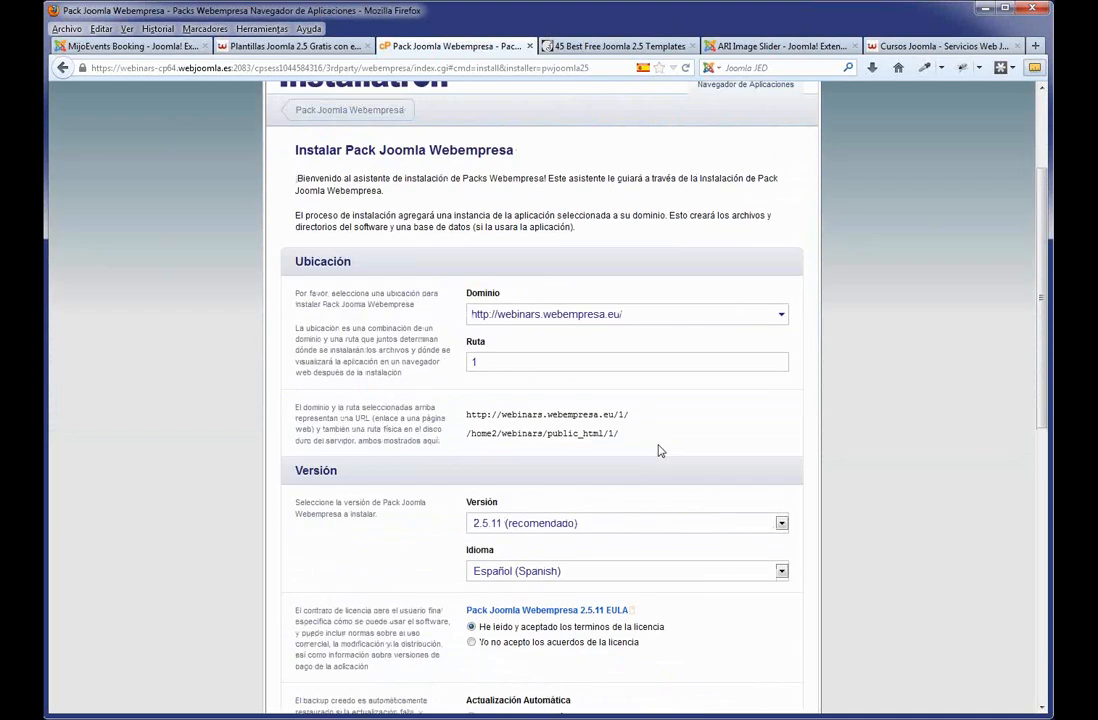
double_click(621, 414)
scroll(630, 551, "down", 3)
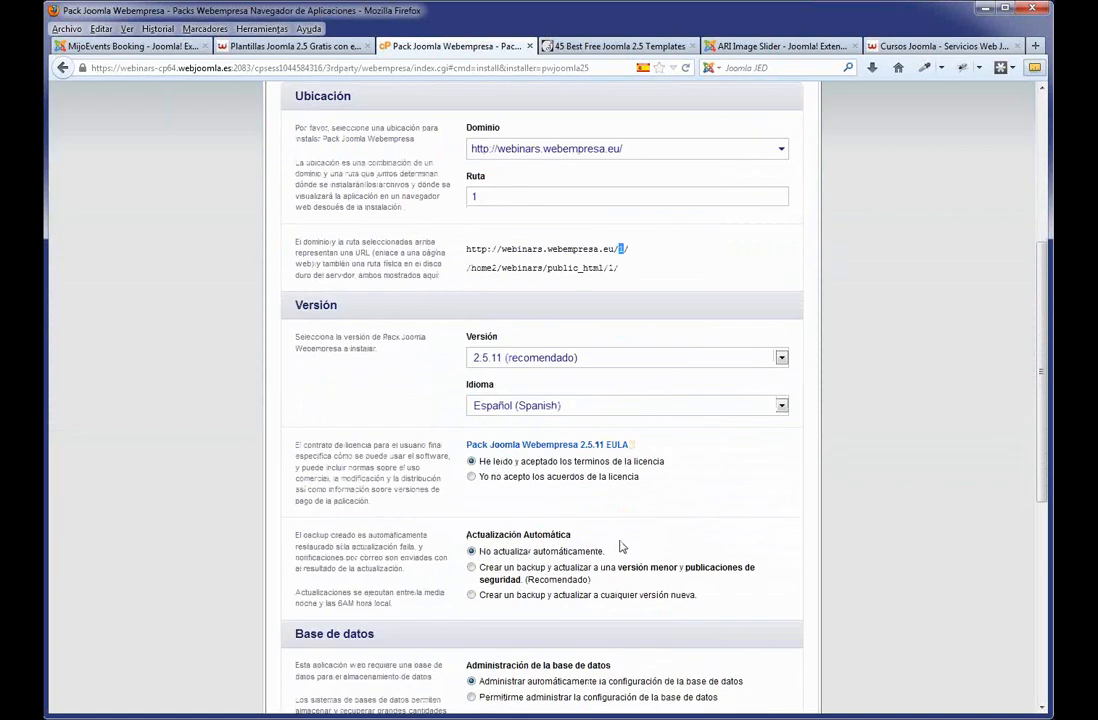
scroll(620, 546, "down", 3)
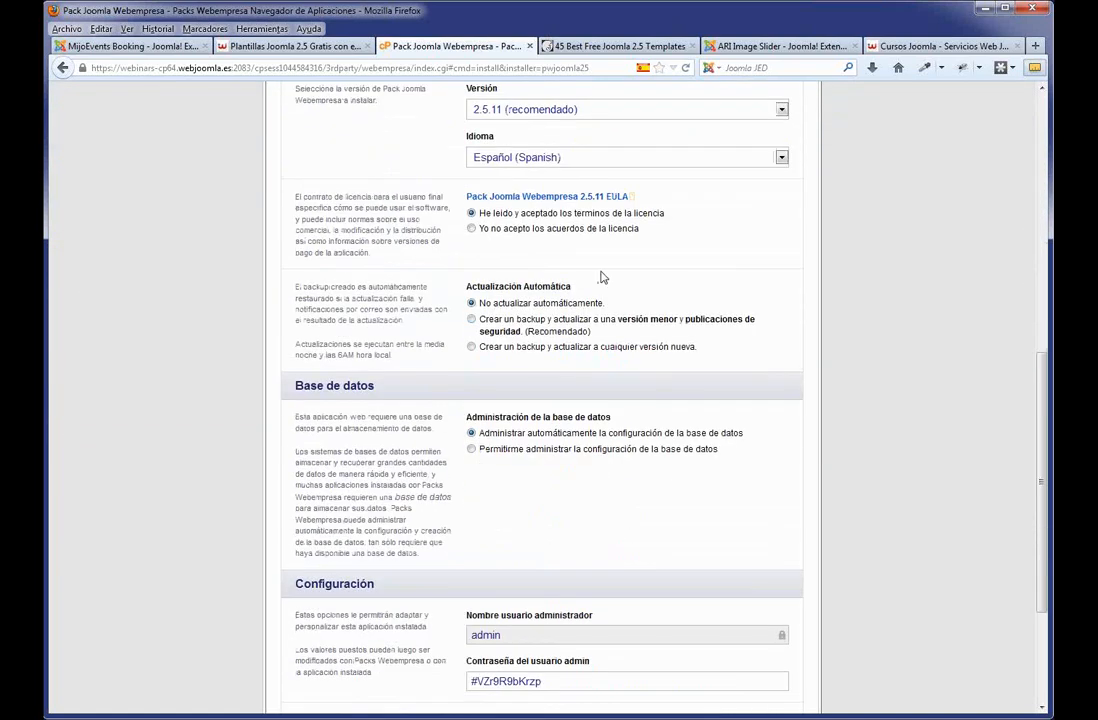
scroll(598, 272, "up", 2)
scroll(580, 385, "down", 1)
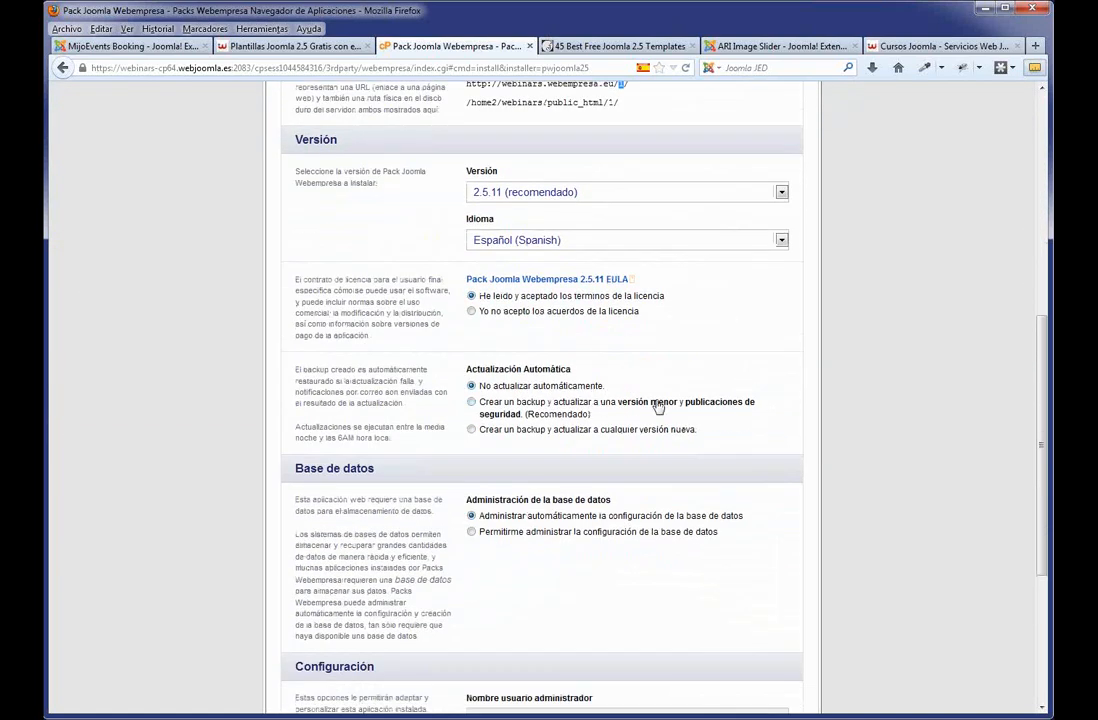
scroll(688, 424, "down", 3)
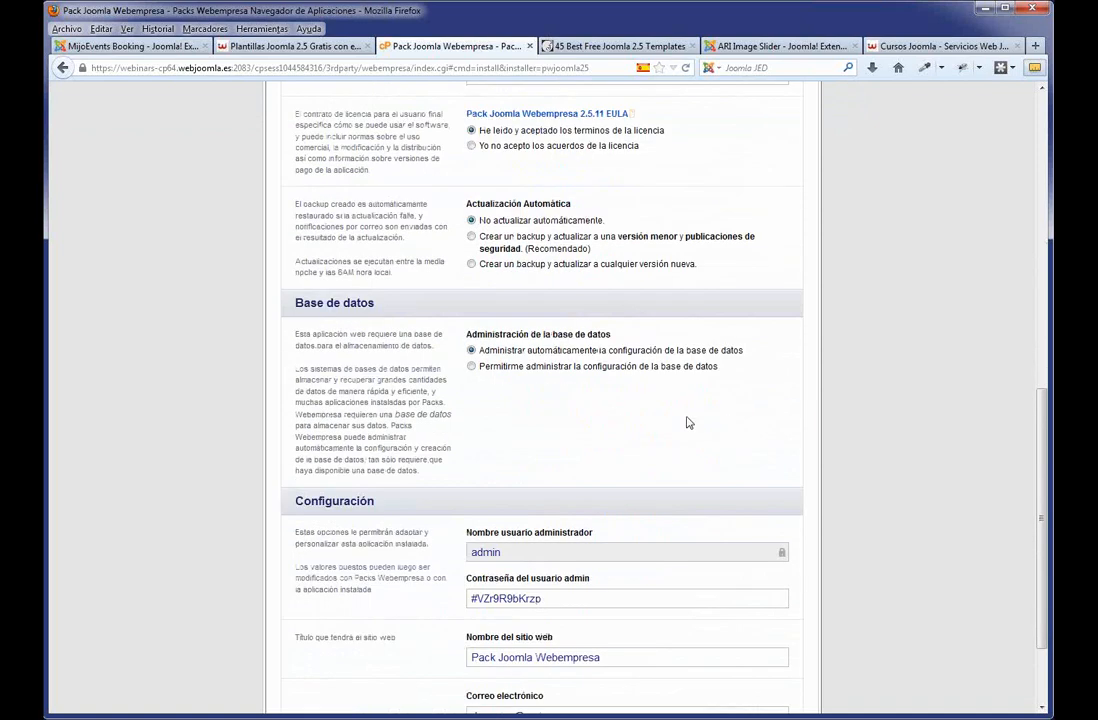
scroll(688, 423, "down", 2)
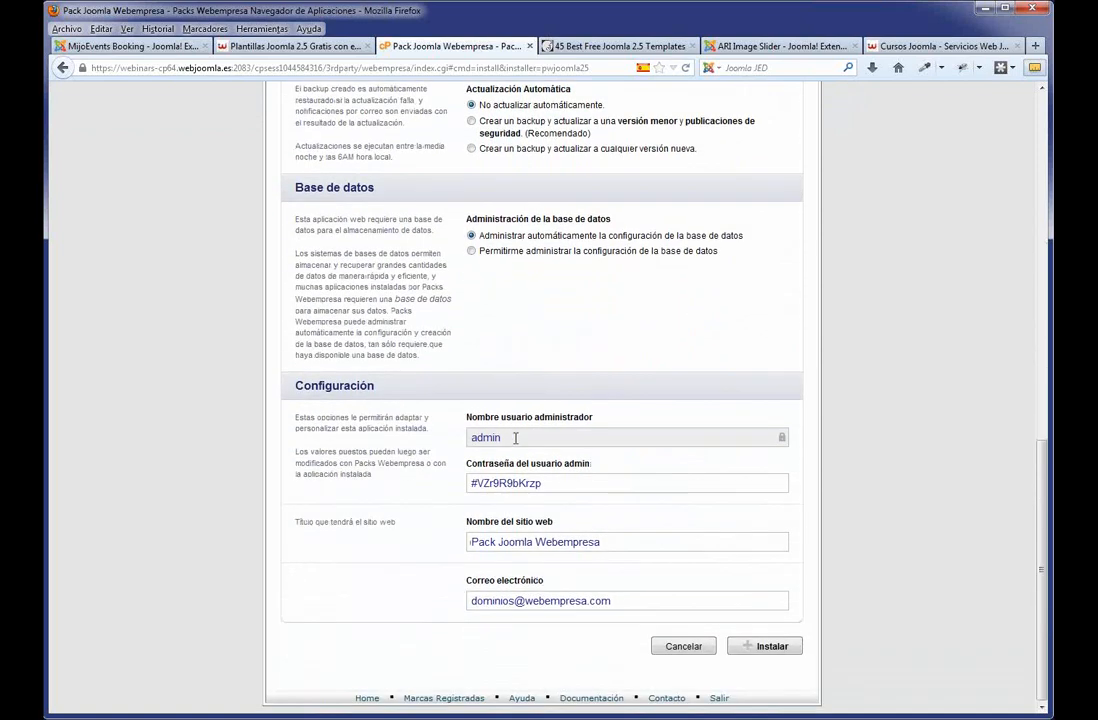
left_click_drag(515, 437, 440, 375)
left_click_drag(581, 481, 442, 485)
left_click(574, 483)
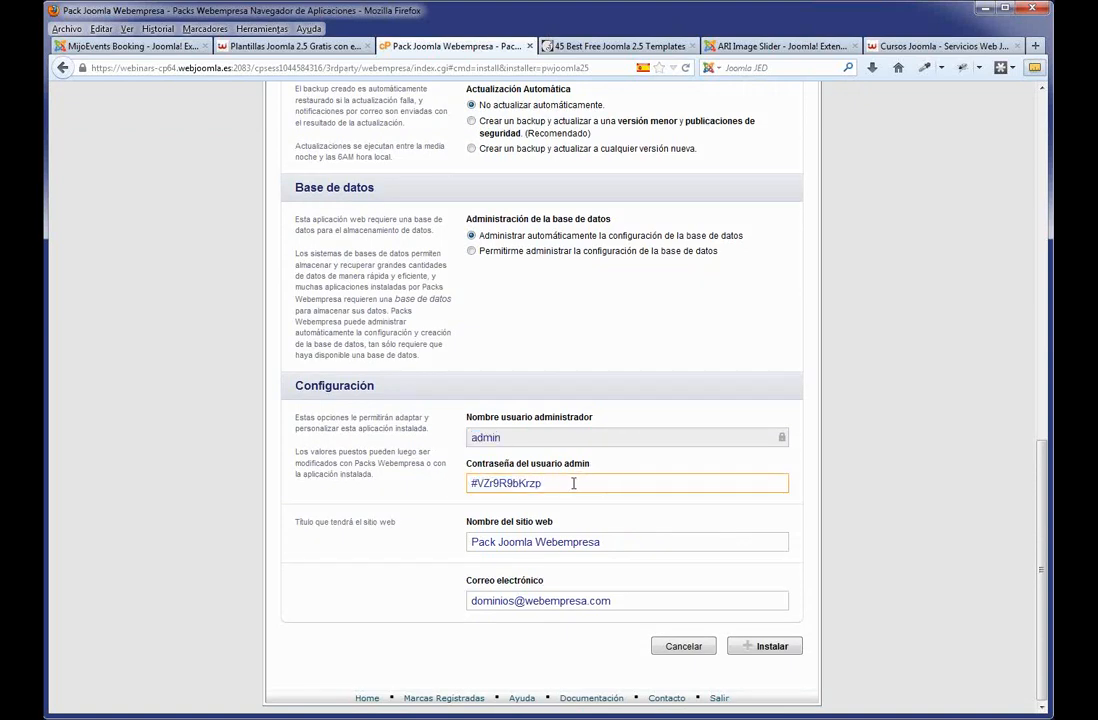
type("00")
left_click_drag(613, 541, 435, 540)
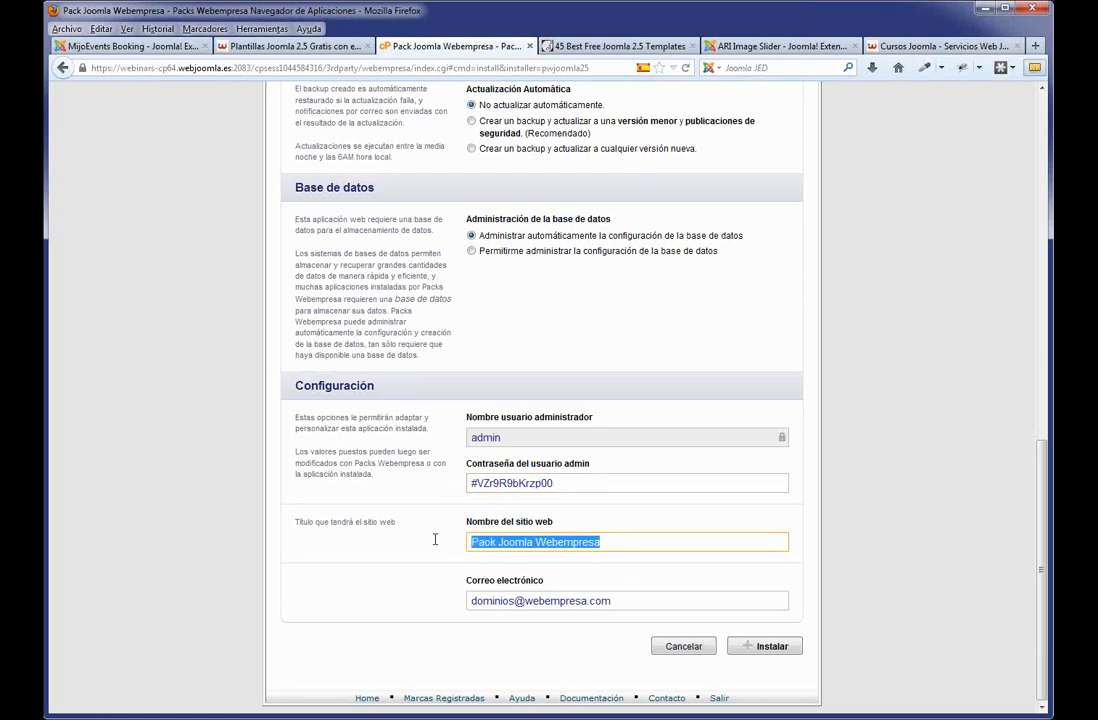
left_click_drag(647, 598, 449, 598)
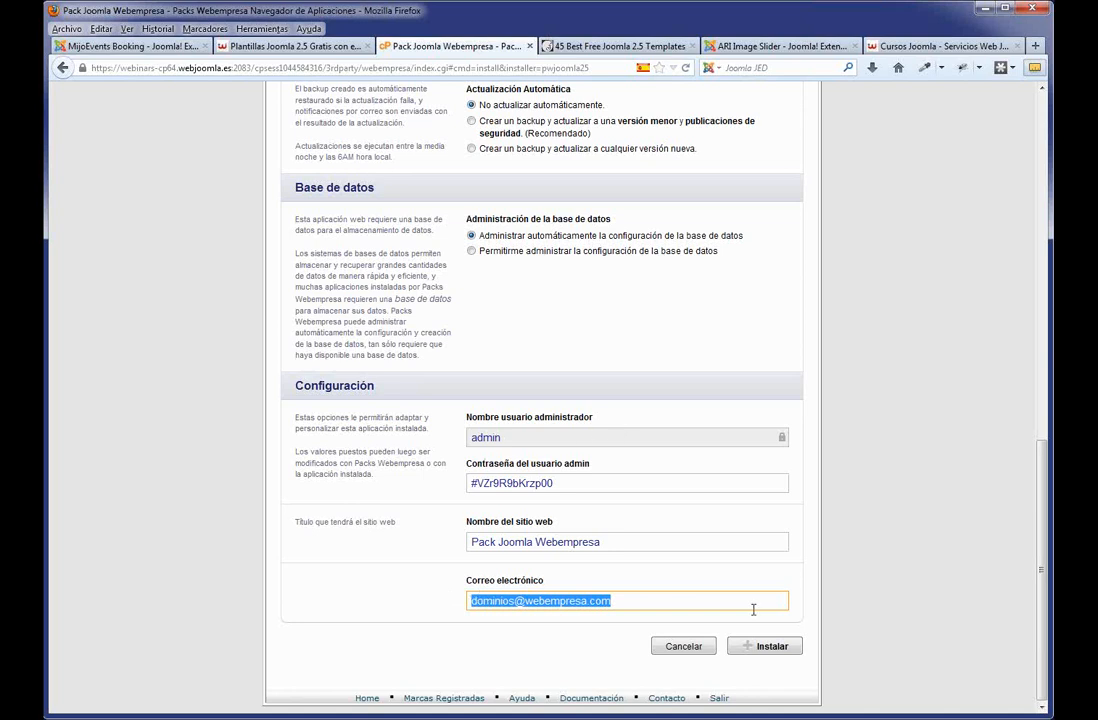
left_click(784, 601)
scroll(863, 431, "up", 9)
scroll(845, 490, "down", 9)
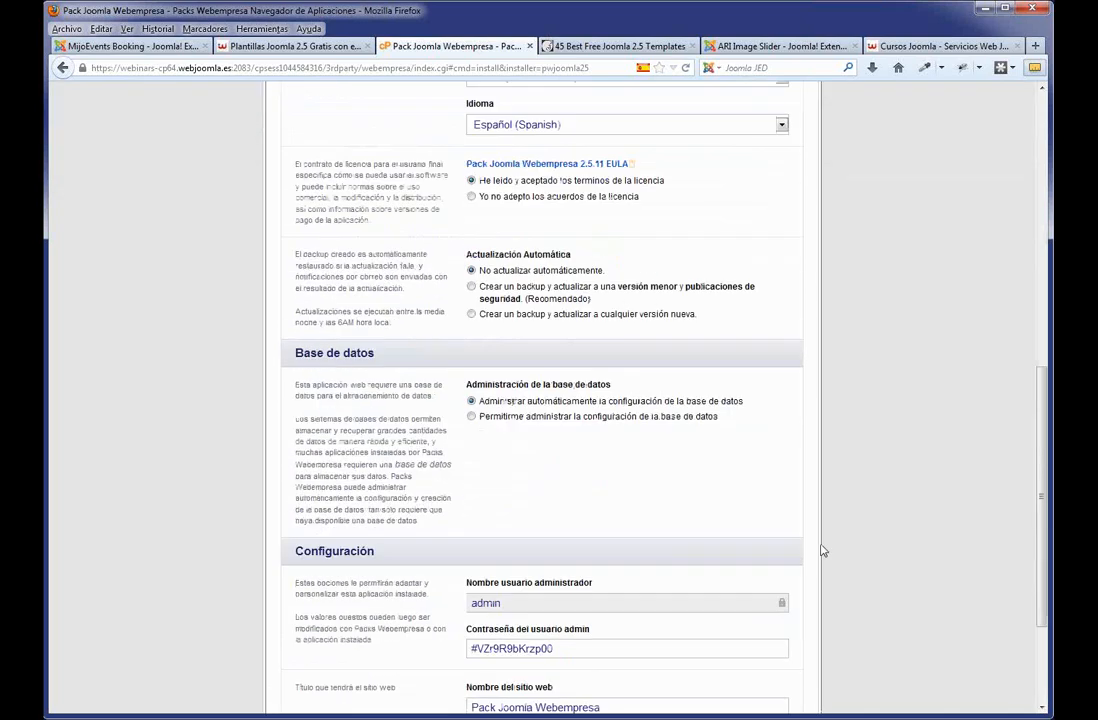
Launch the Pack Joomla Webempresa 2.5.11 installation with the Instalar button.
left_click(771, 651)
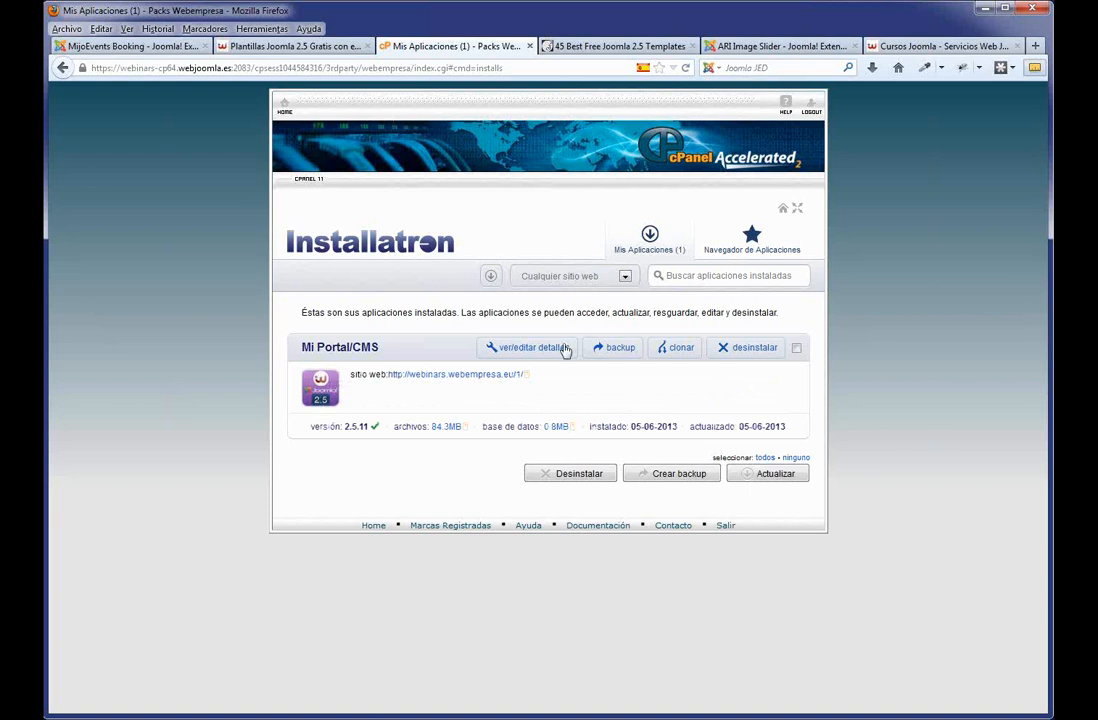
Open the installed site in a new tab and go to its /administrator/ login page.
middle_click(474, 376)
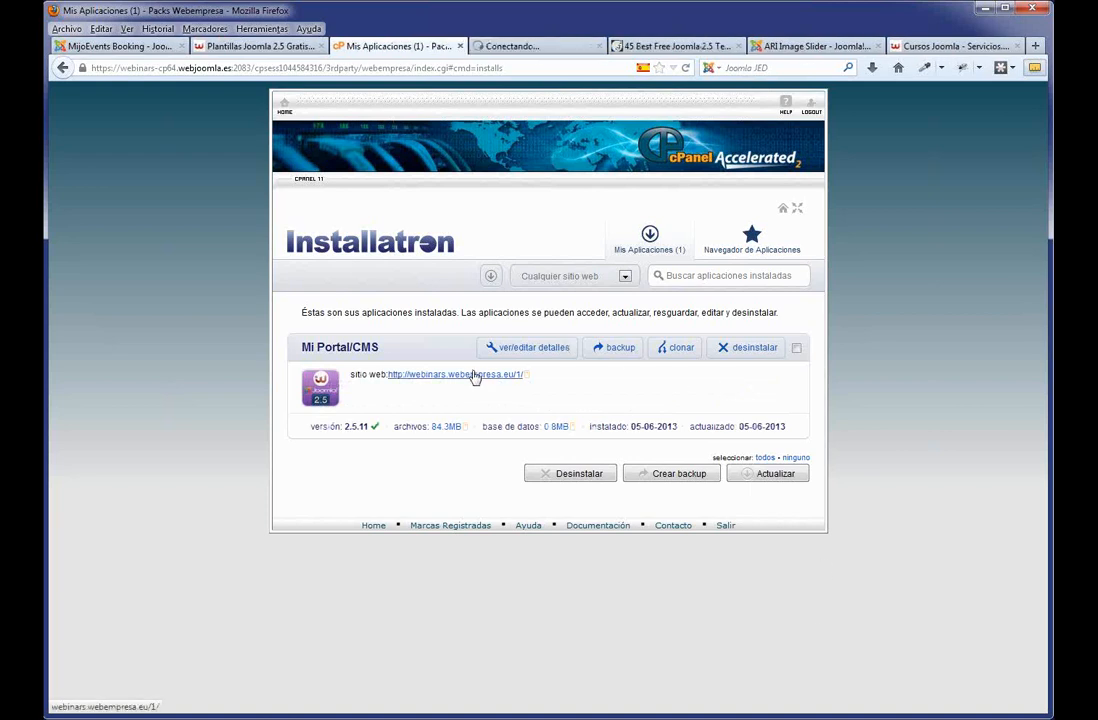
left_click(524, 47)
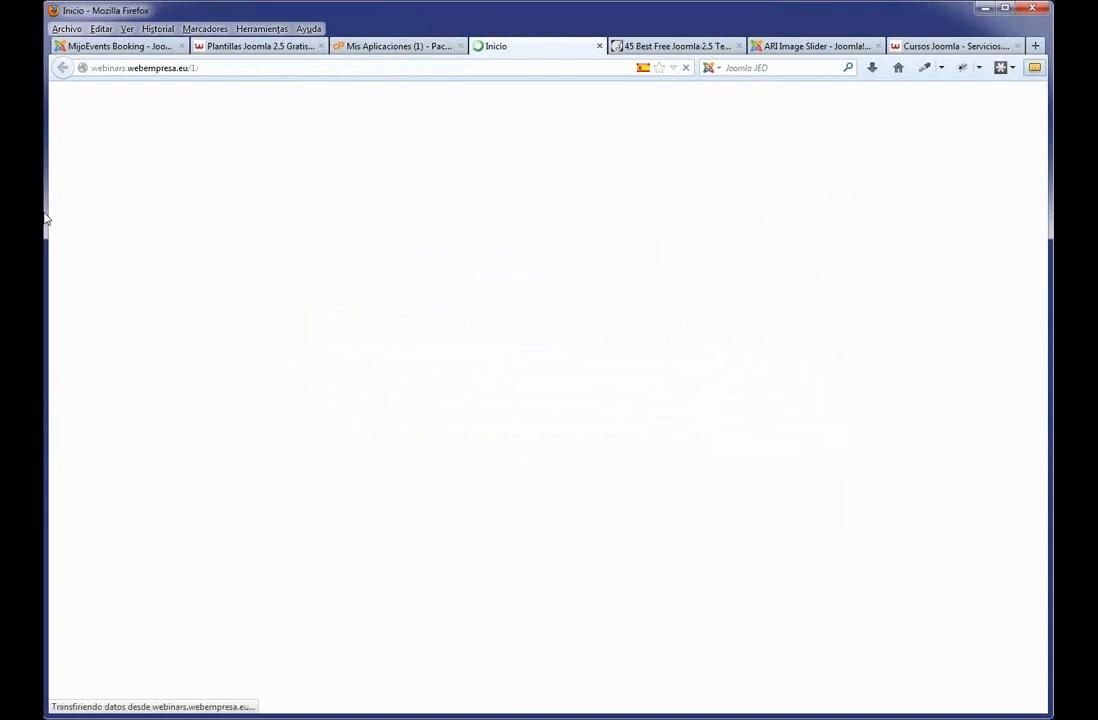
left_click(233, 69)
left_click(232, 69)
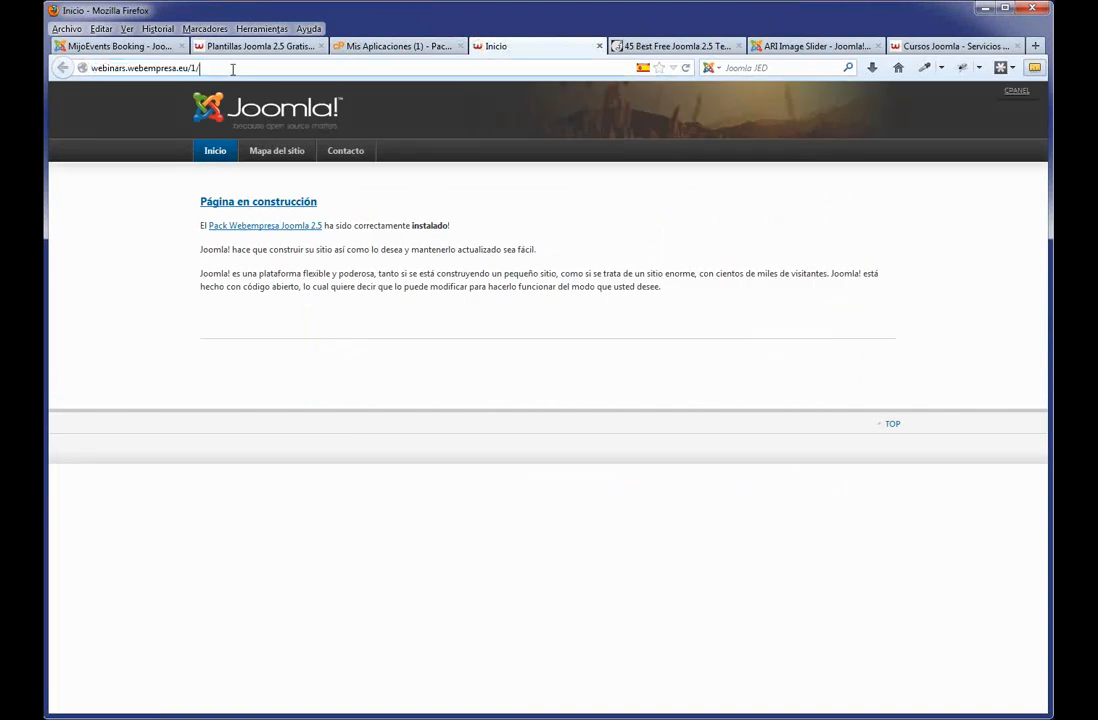
type("administrator/")
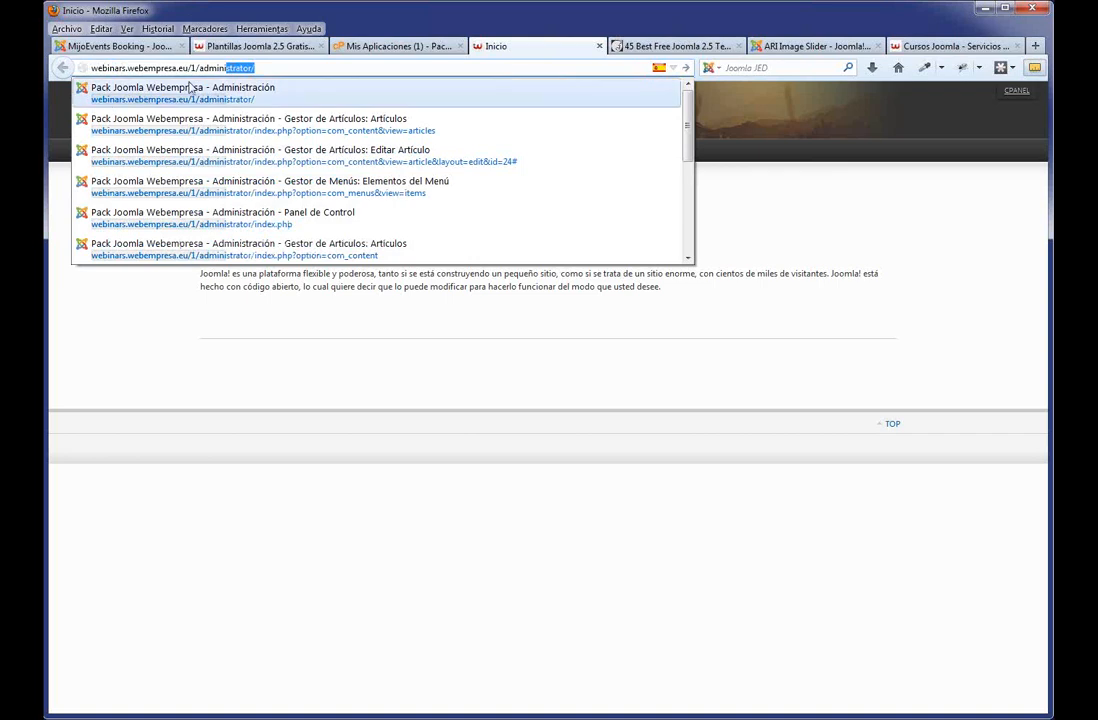
left_click(207, 92)
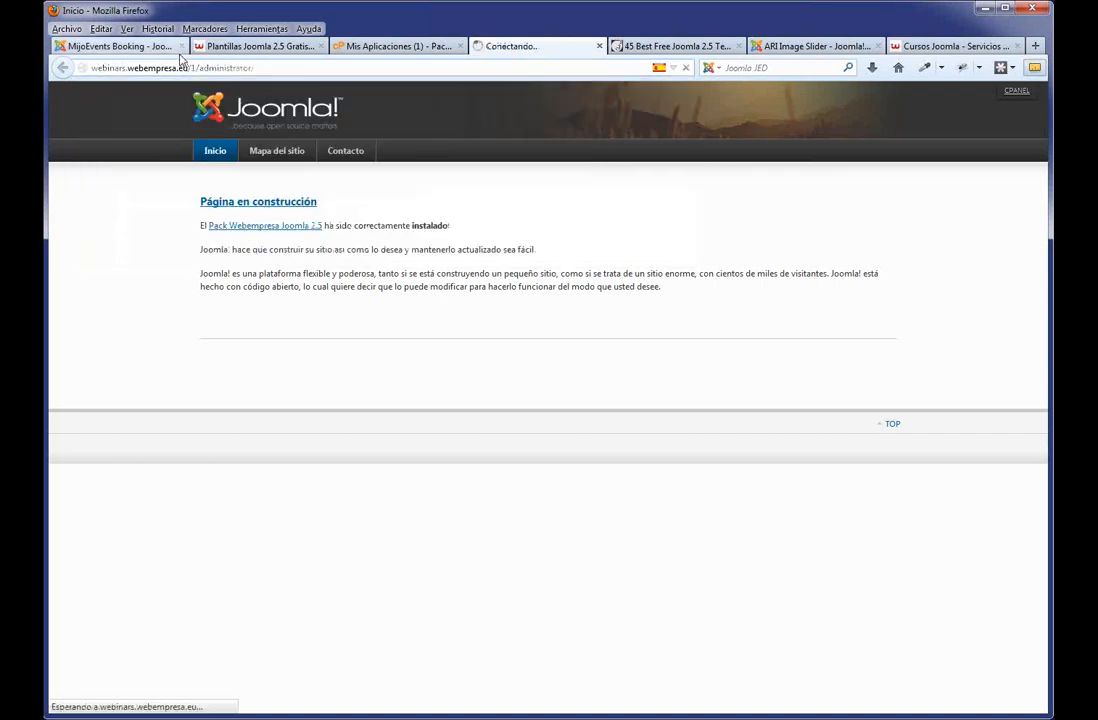
left_click_drag(199, 68, 92, 68)
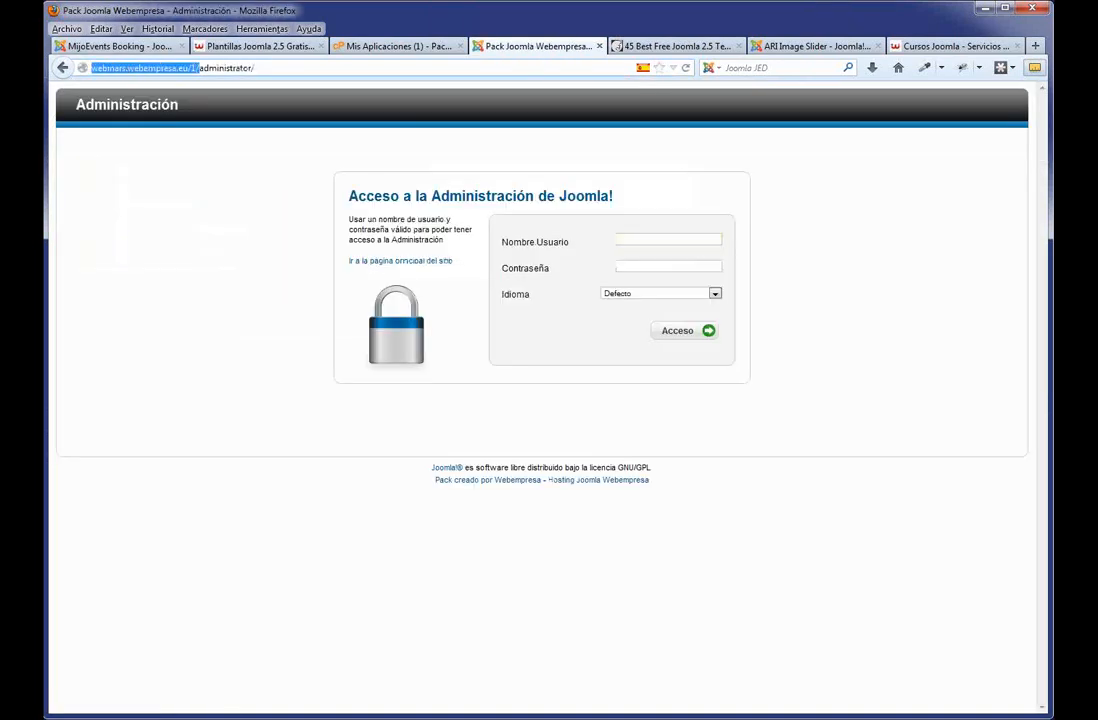
double_click(225, 68)
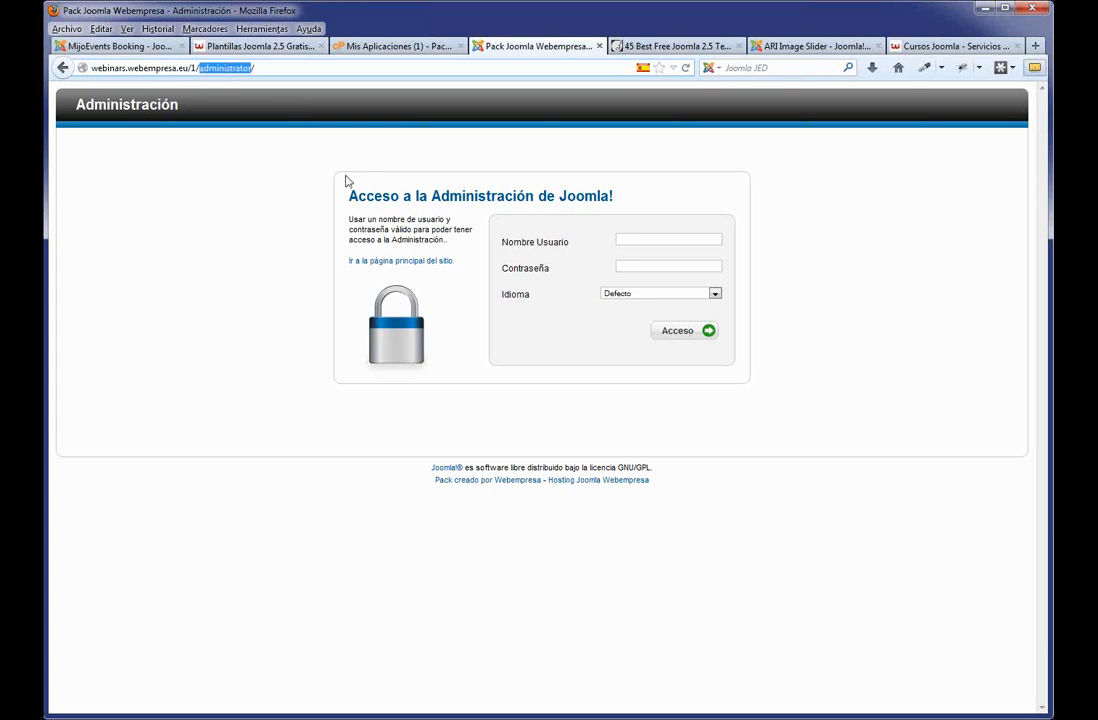
Enter the administrator username, then return to the Mis Aplicaciones tab.
left_click(650, 236)
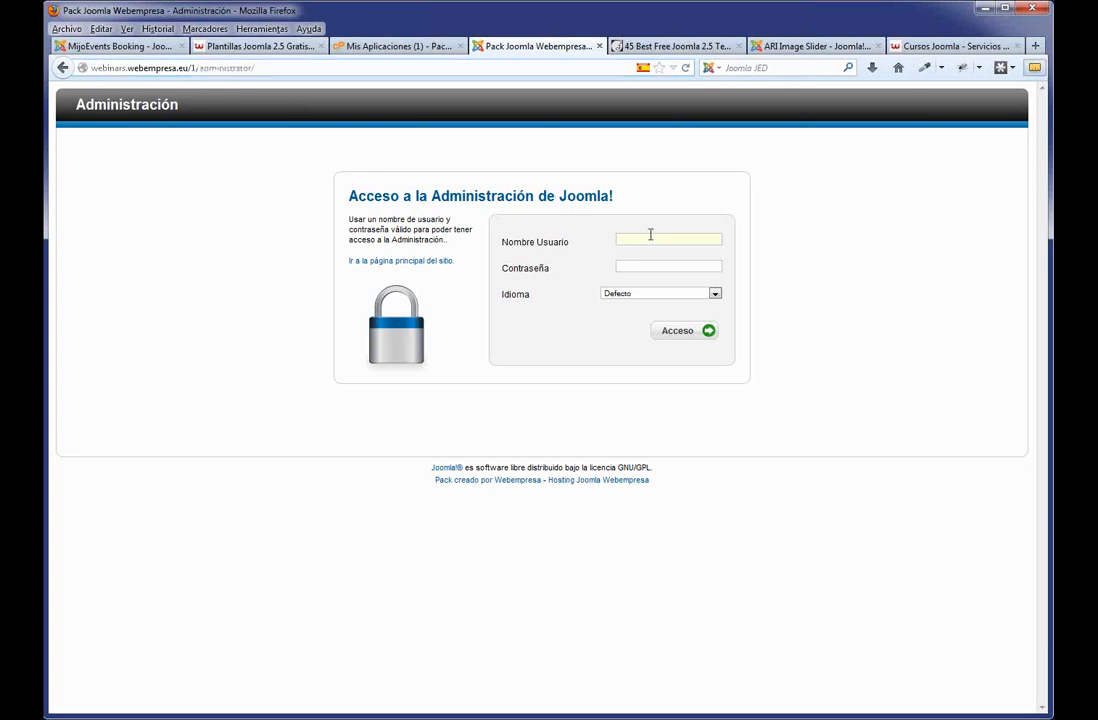
type("admin")
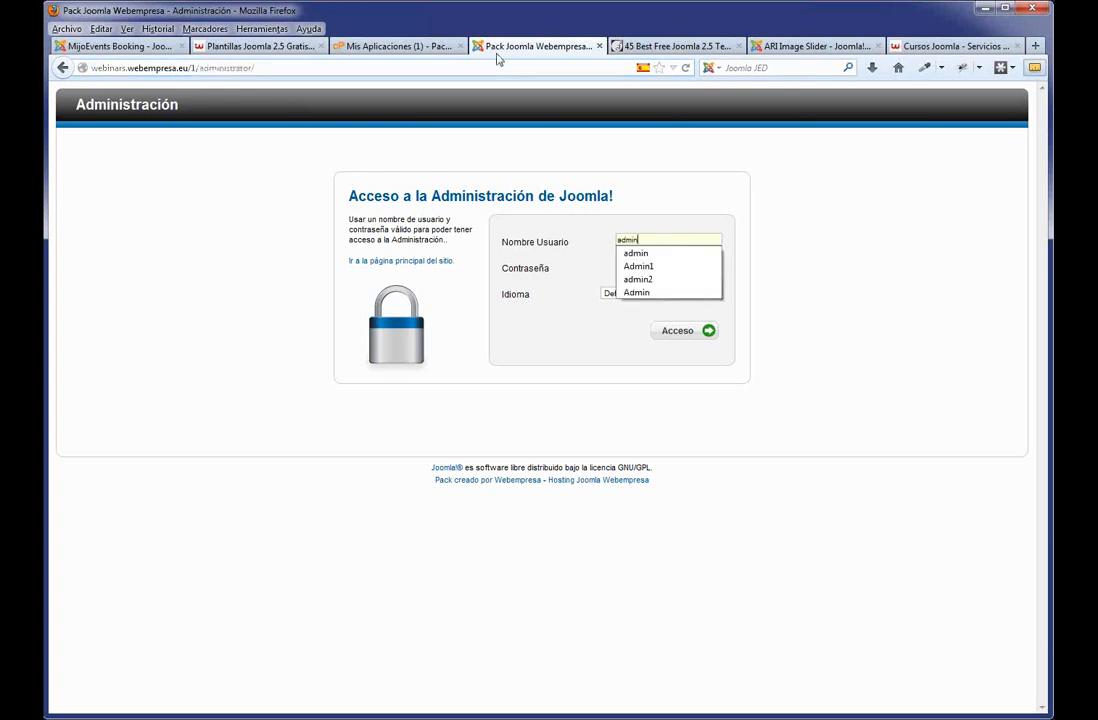
left_click(415, 47)
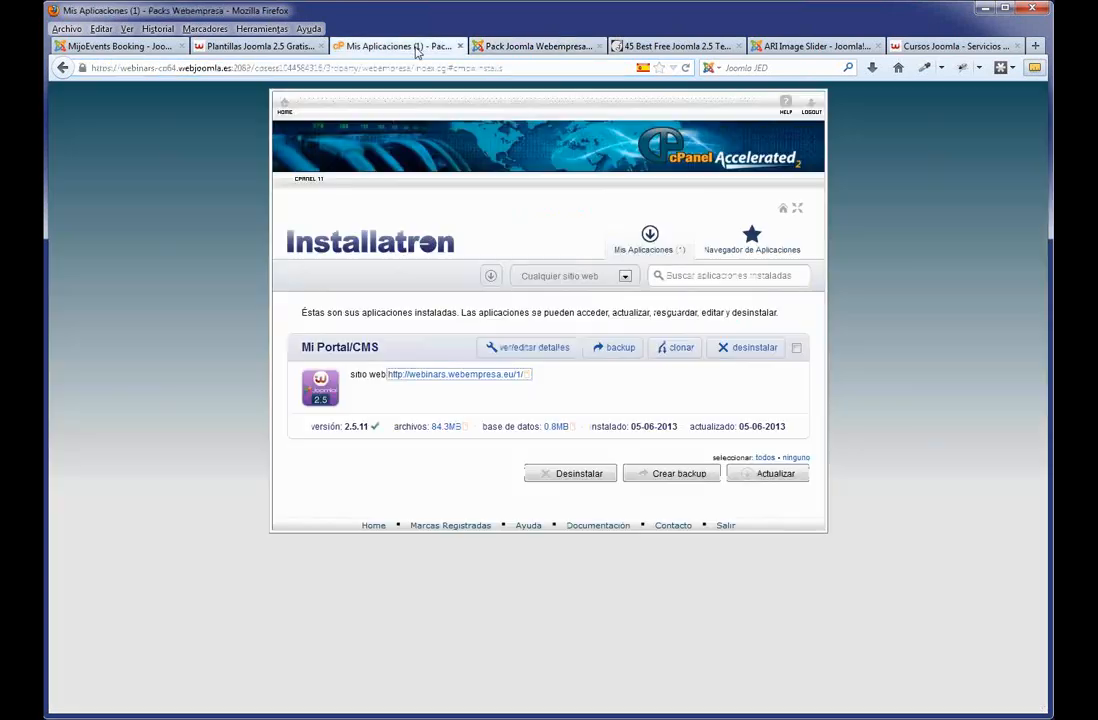
Open the installed site's details in Installatron and create a backup of the Joomla site.
left_click(528, 348)
scroll(524, 446, "down", 7)
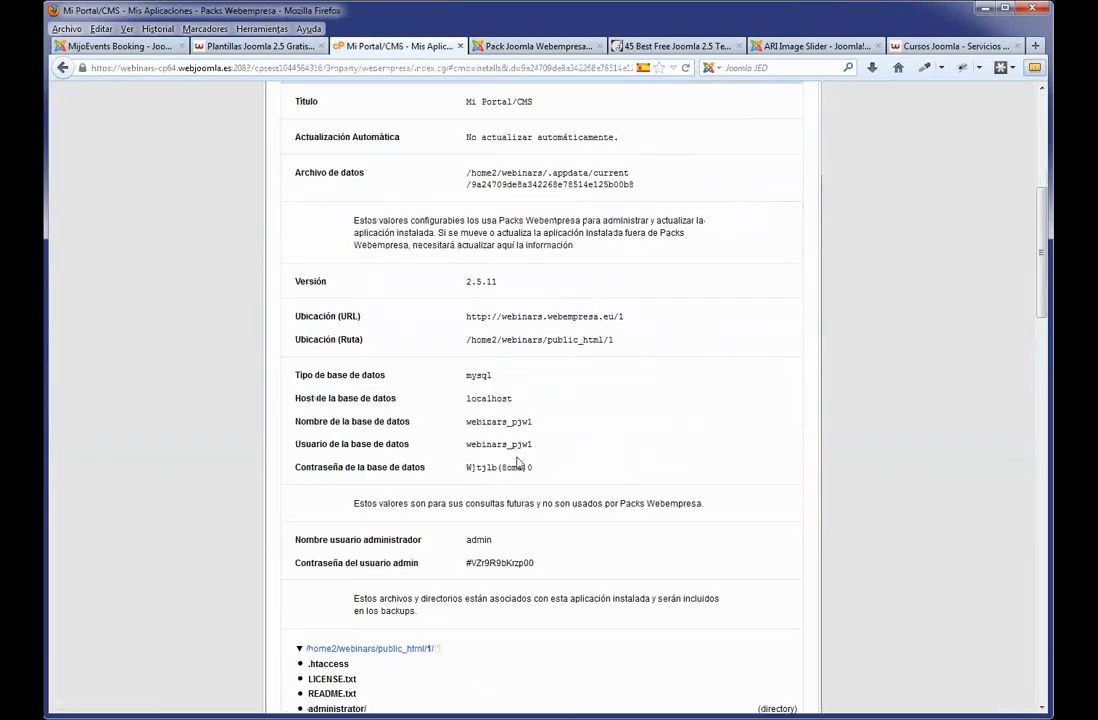
left_click_drag(542, 564, 463, 565)
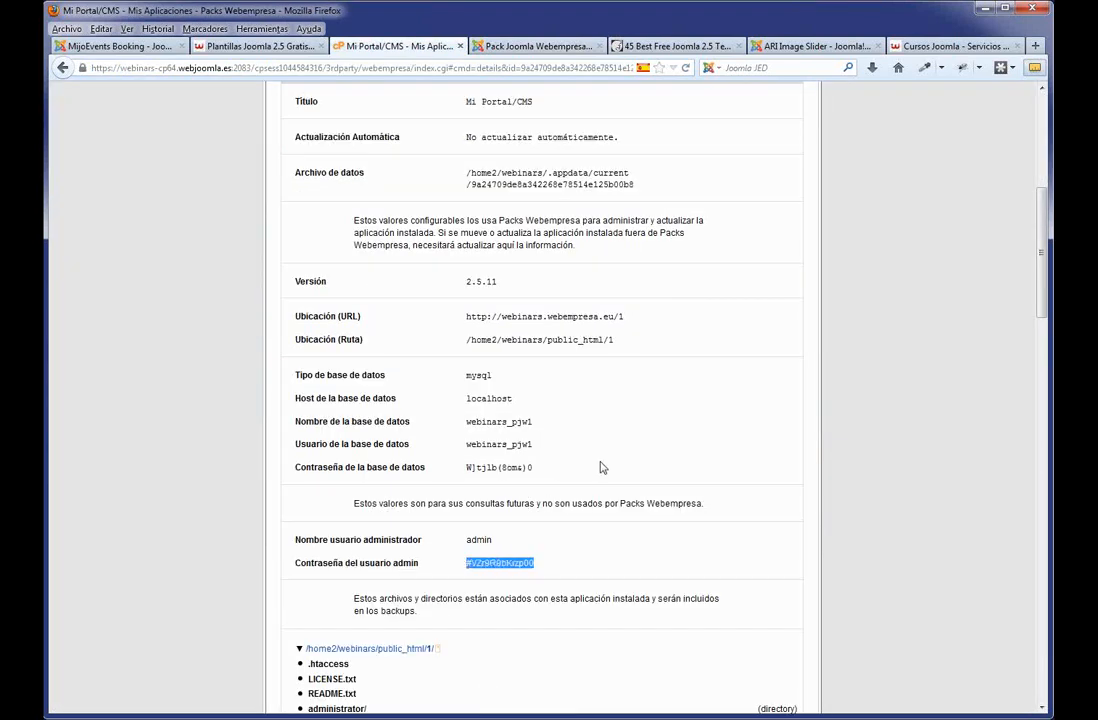
scroll(600, 465, "up", 5)
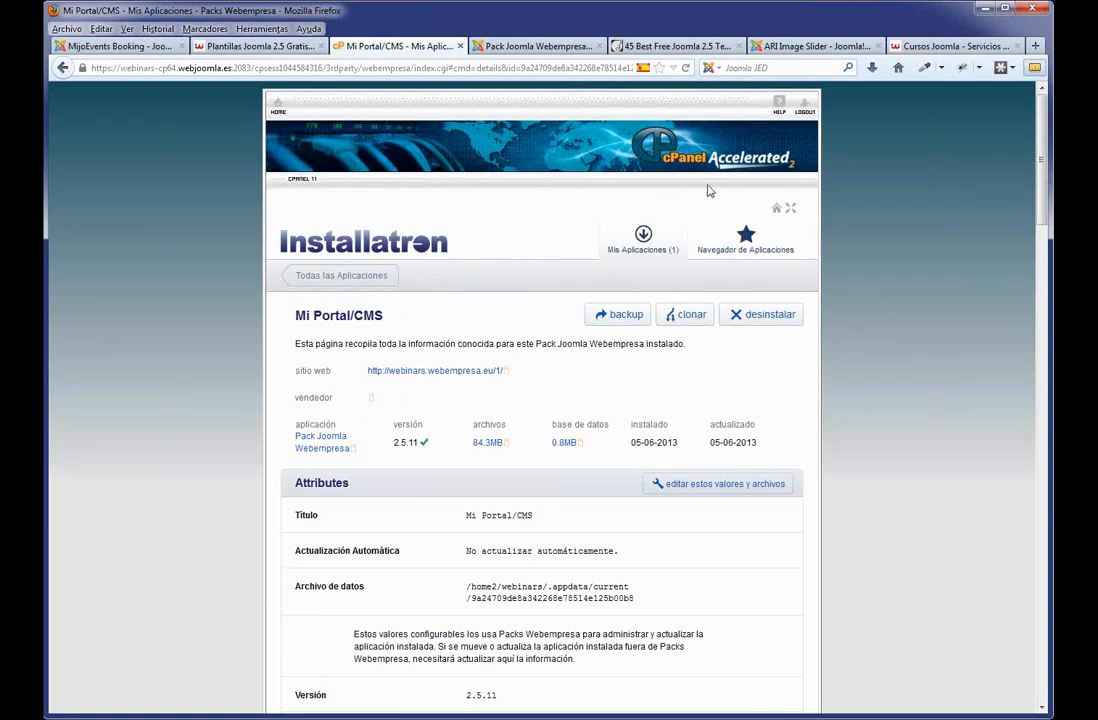
left_click(622, 316)
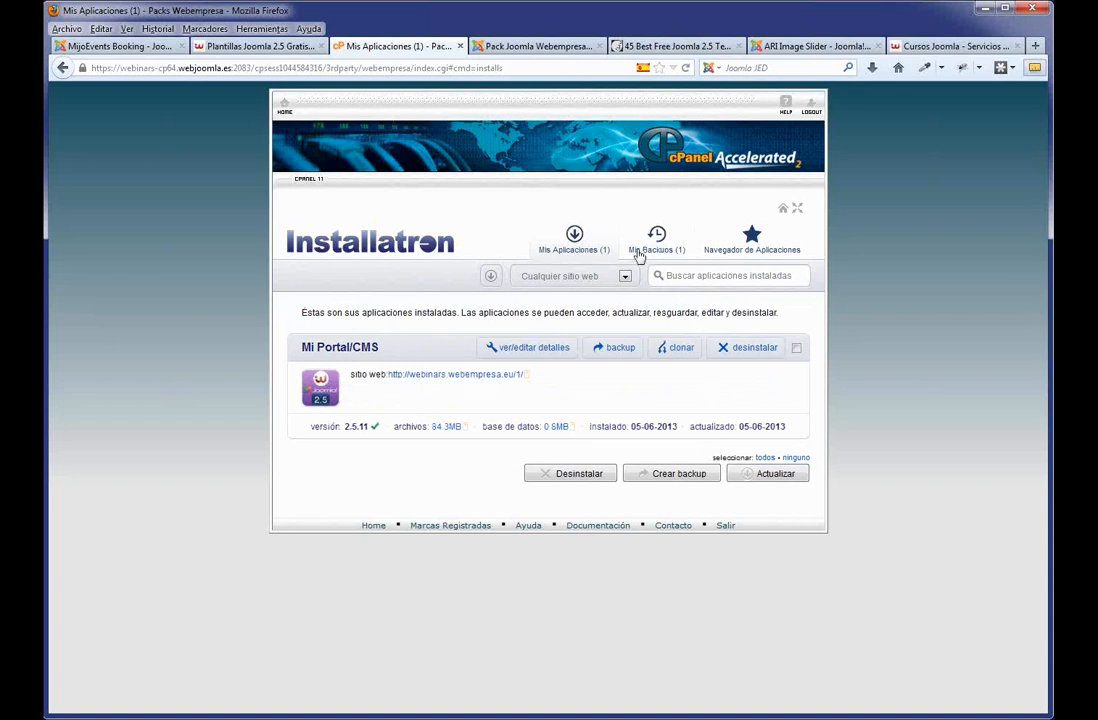
Copy the admin password from the details page and use it to log in to Joomla's administrator.
left_click(553, 348)
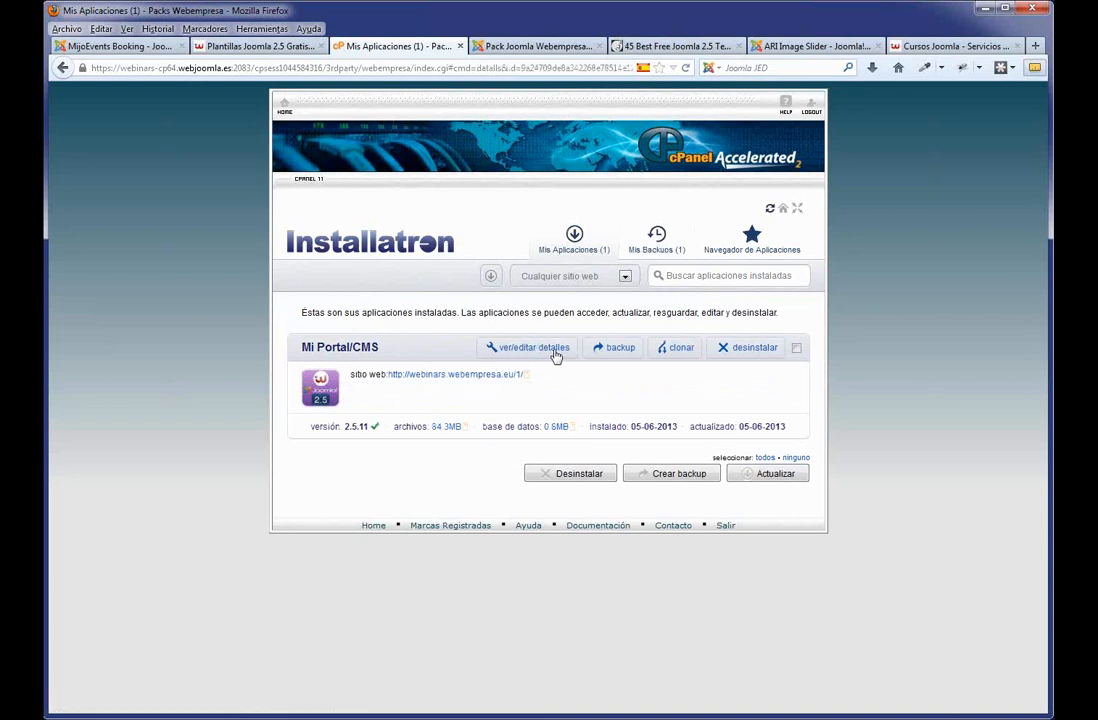
scroll(554, 350, "down", 5)
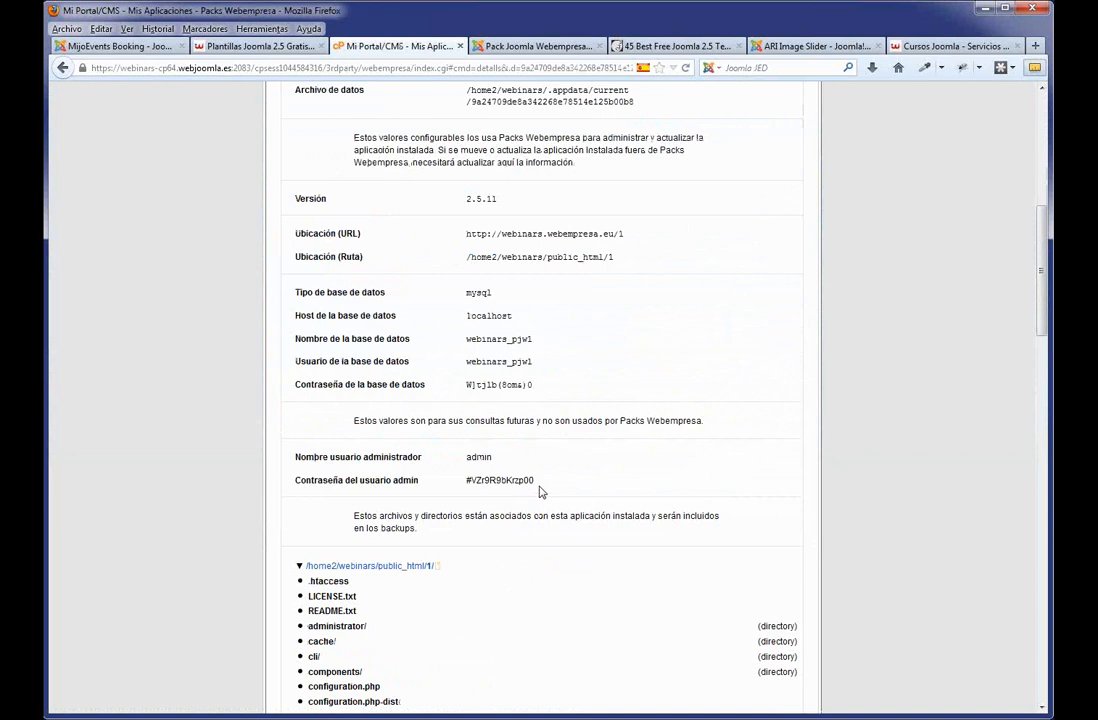
left_click_drag(537, 481, 465, 483)
scroll(624, 463, "up", 5)
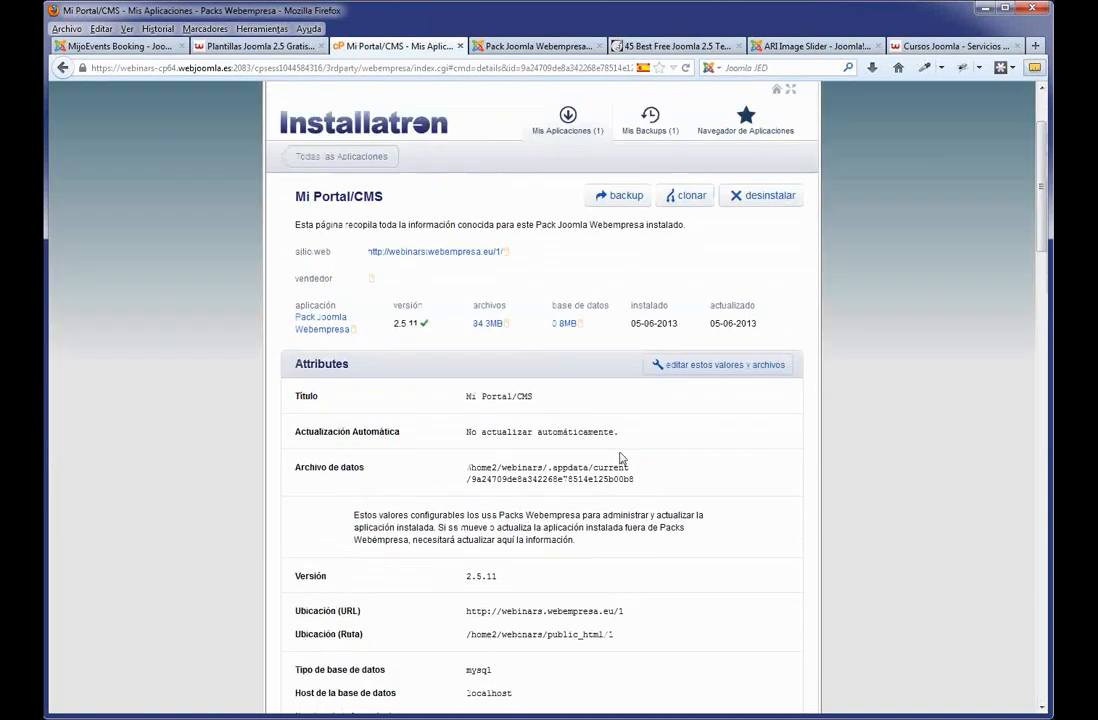
left_click(513, 47)
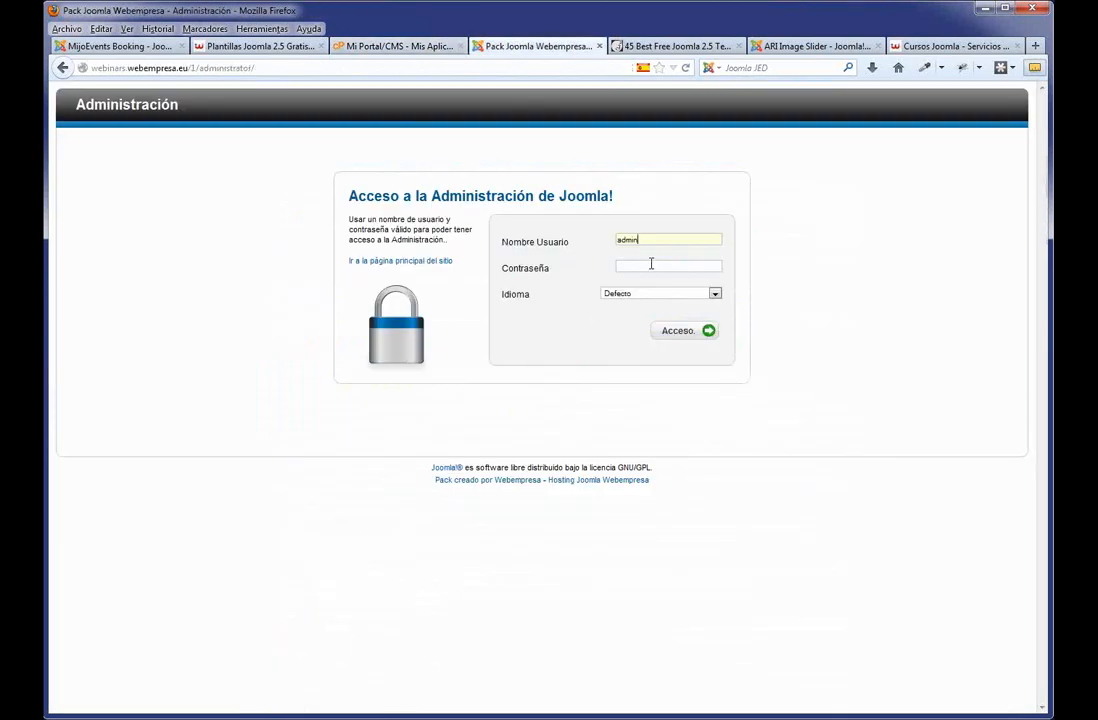
left_click(650, 266)
key("ctrl+v")
left_click(667, 332)
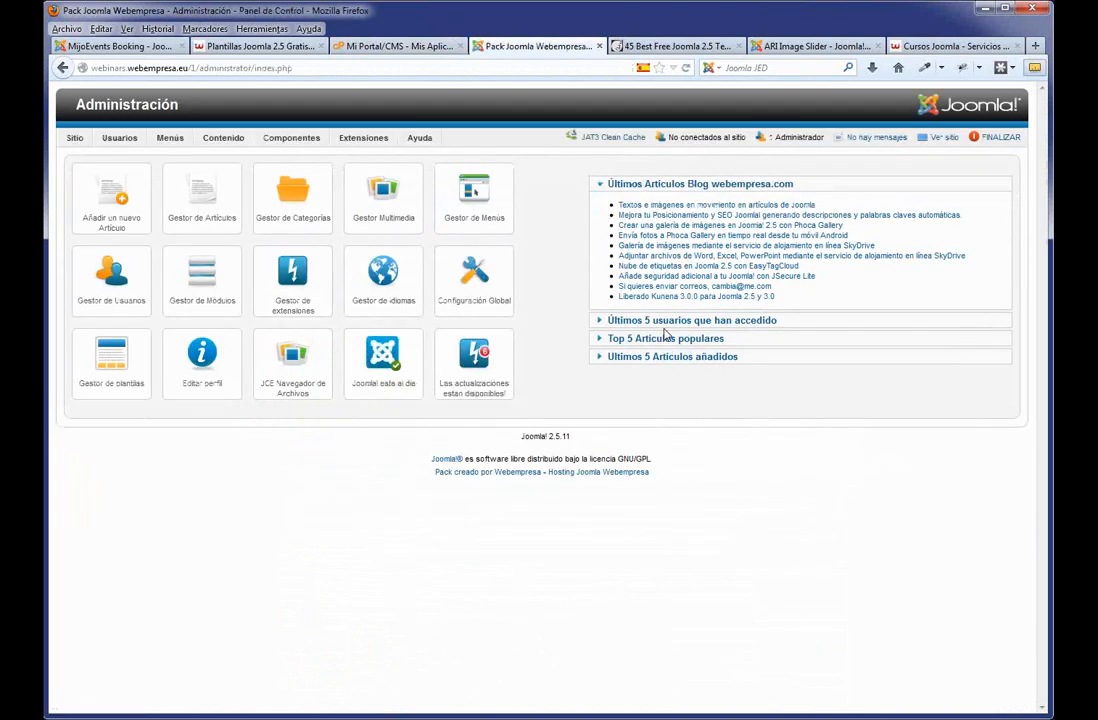
Open Usuarios > Gestor de Usuarios to list the admin Super Usuario account.
mouse_move(199, 161)
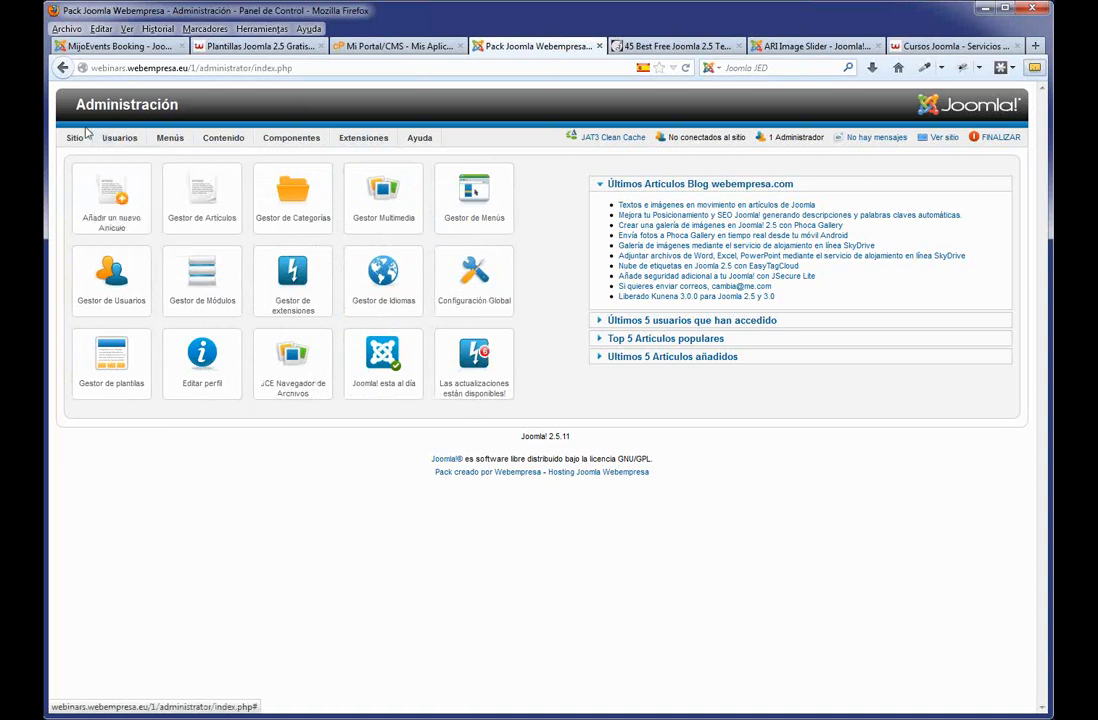
mouse_move(226, 142)
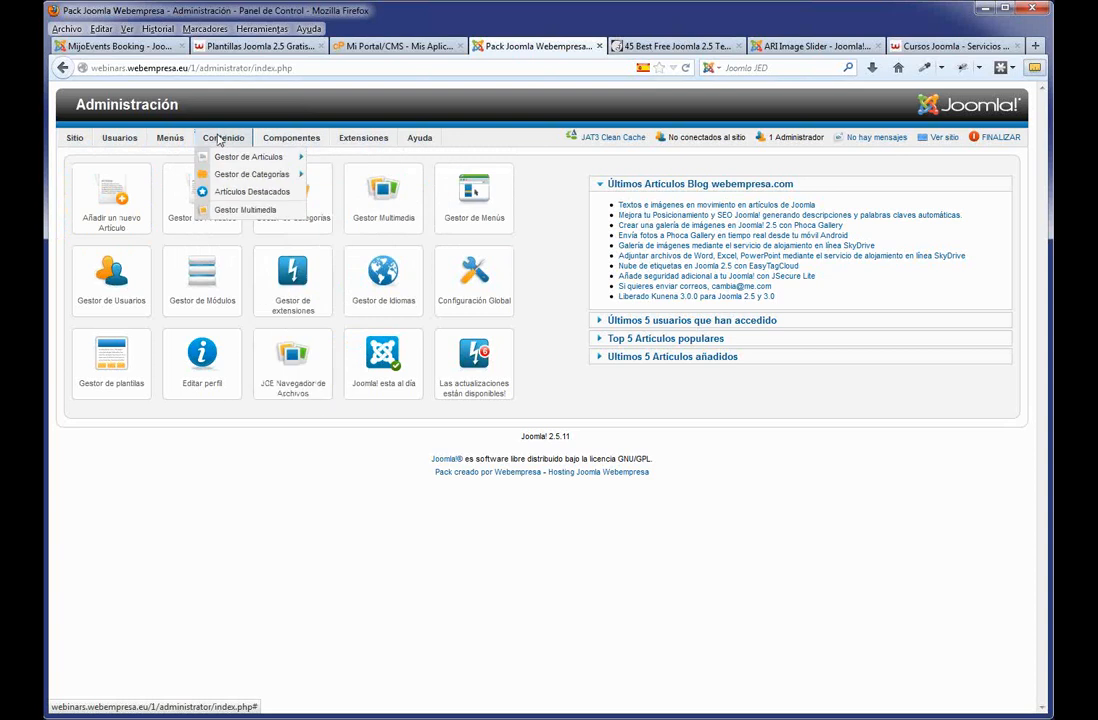
mouse_move(78, 139)
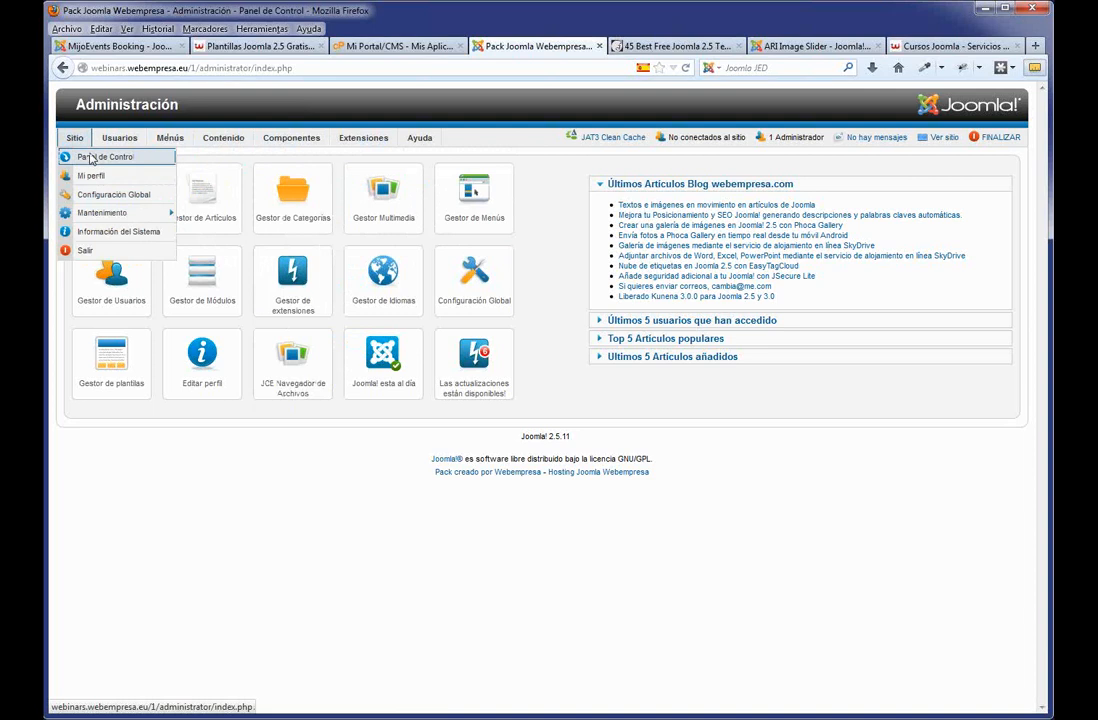
mouse_move(116, 137)
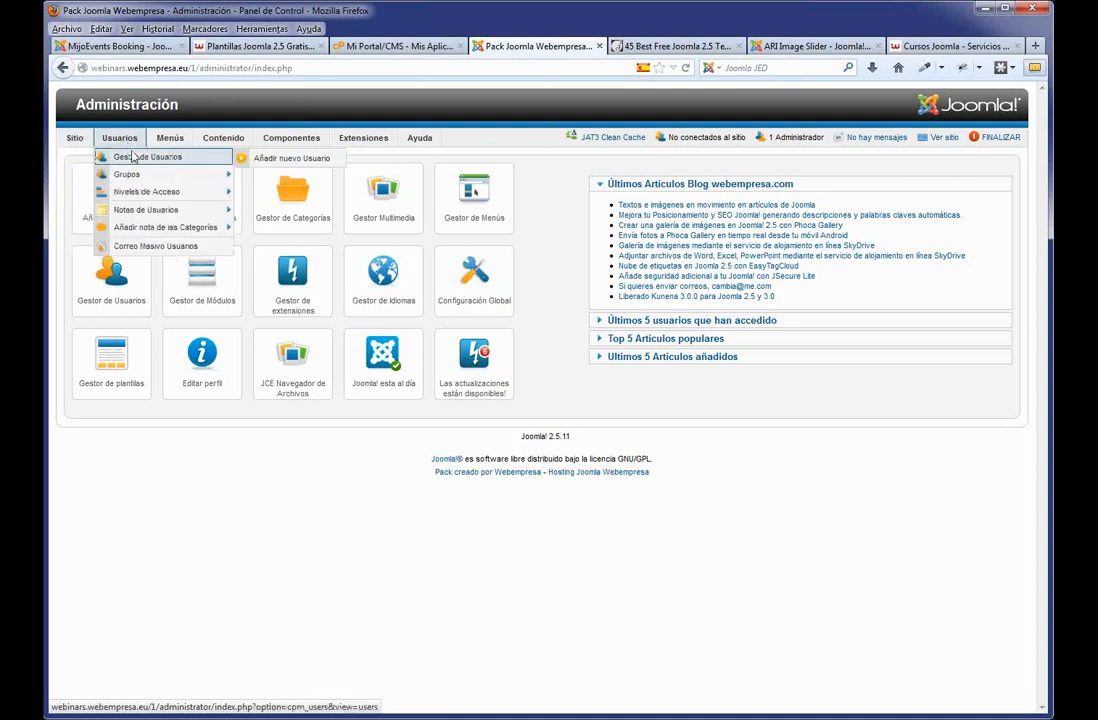
left_click(150, 158)
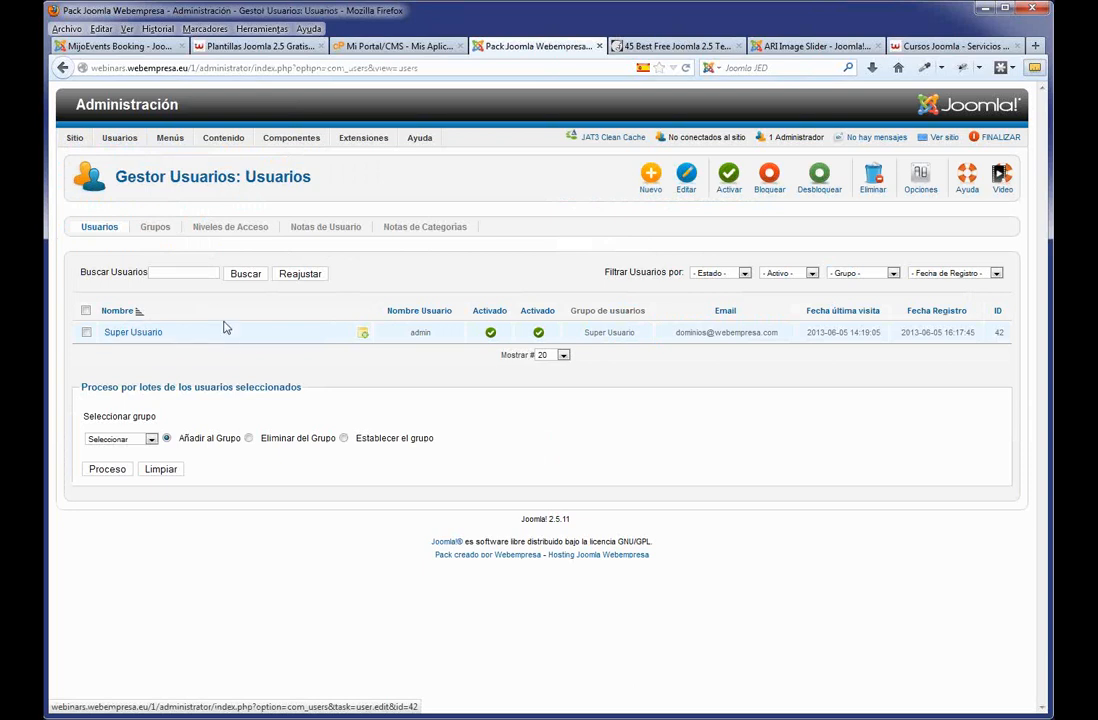
Give the admin Super Usuario account a new password and use Guardar & Cerrar.
left_click(142, 336)
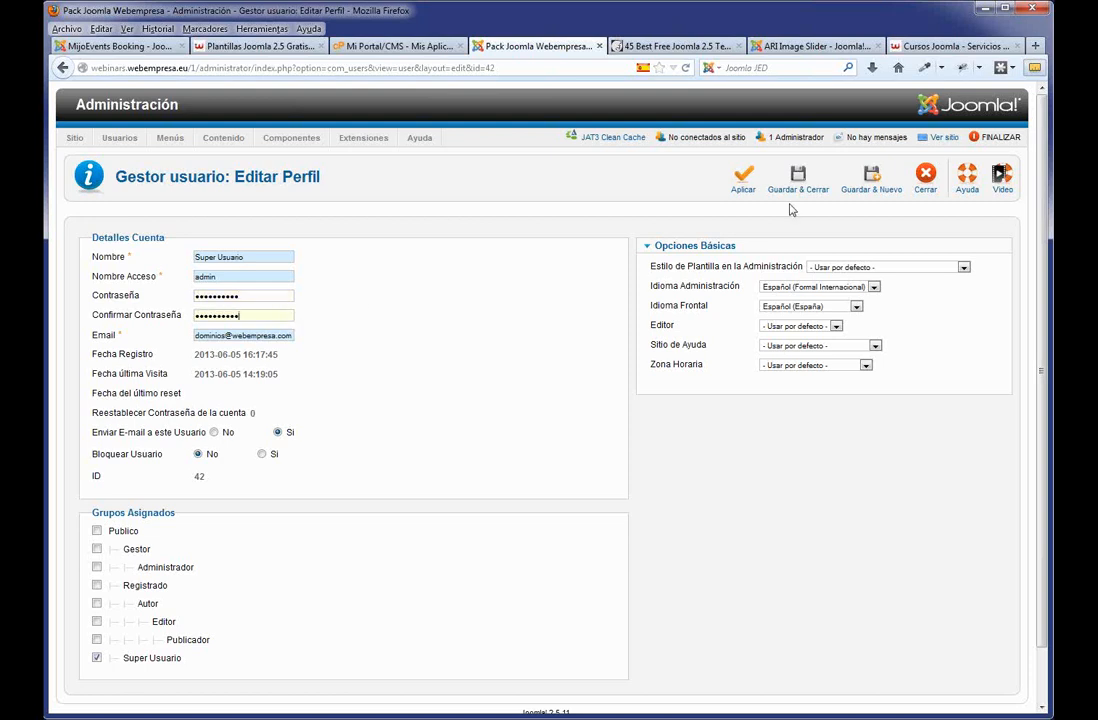
mouse_move(187, 400)
left_click(800, 186)
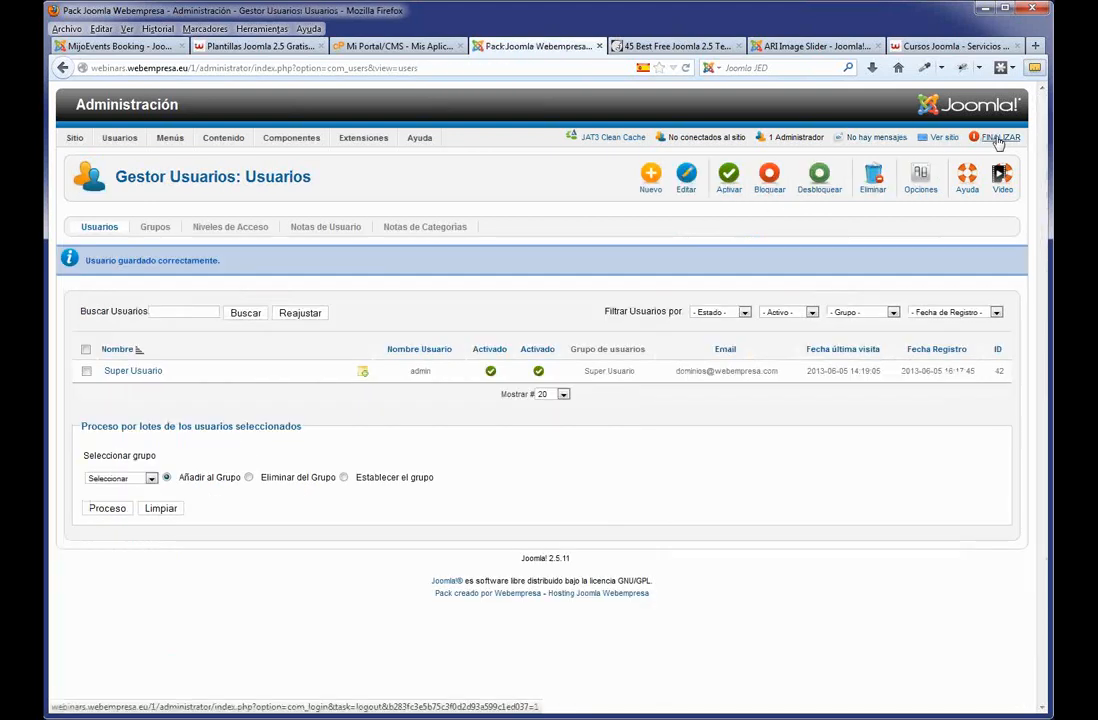
left_click(998, 140)
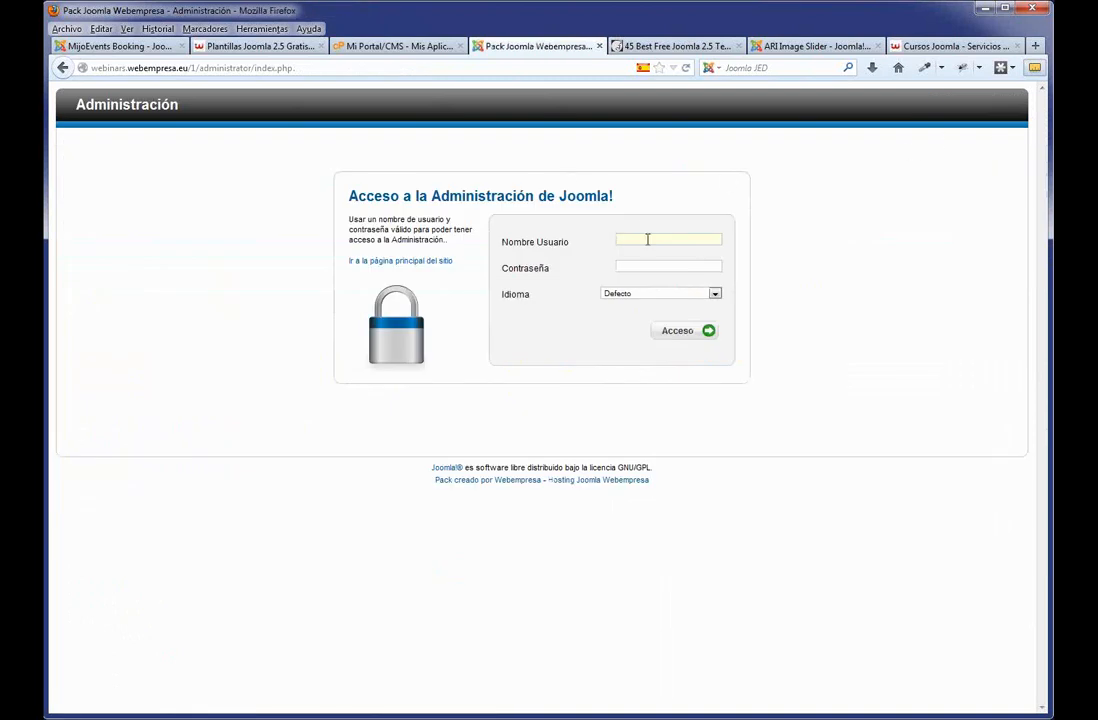
left_click(647, 239)
left_click(649, 265)
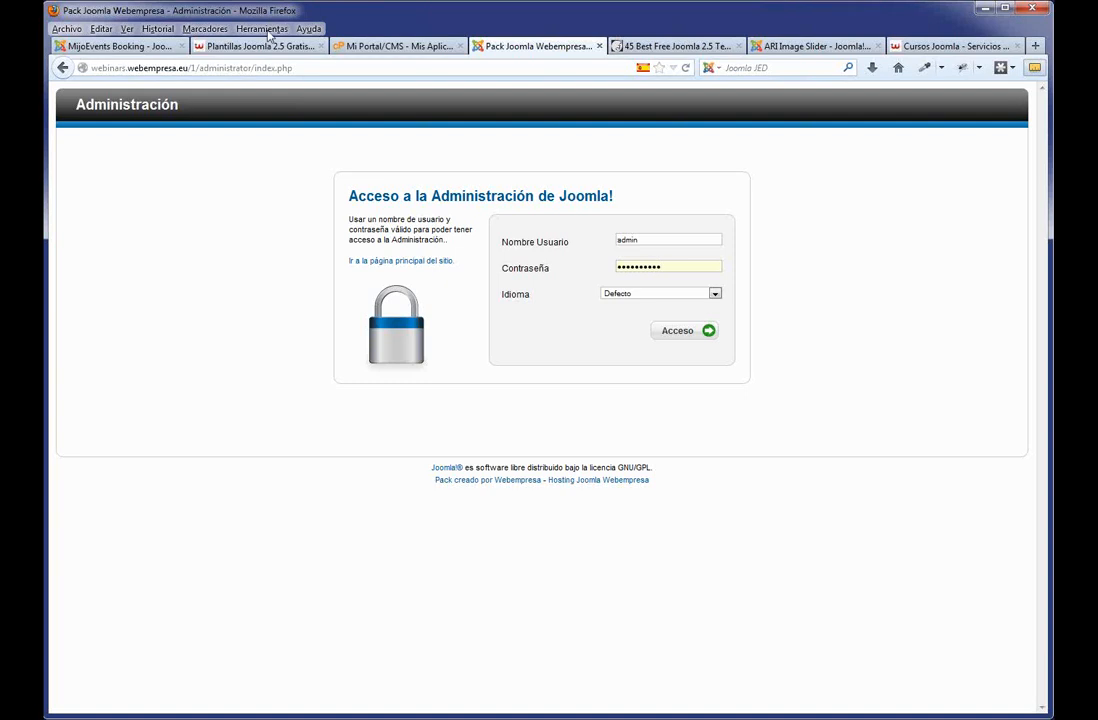
double_click(222, 68)
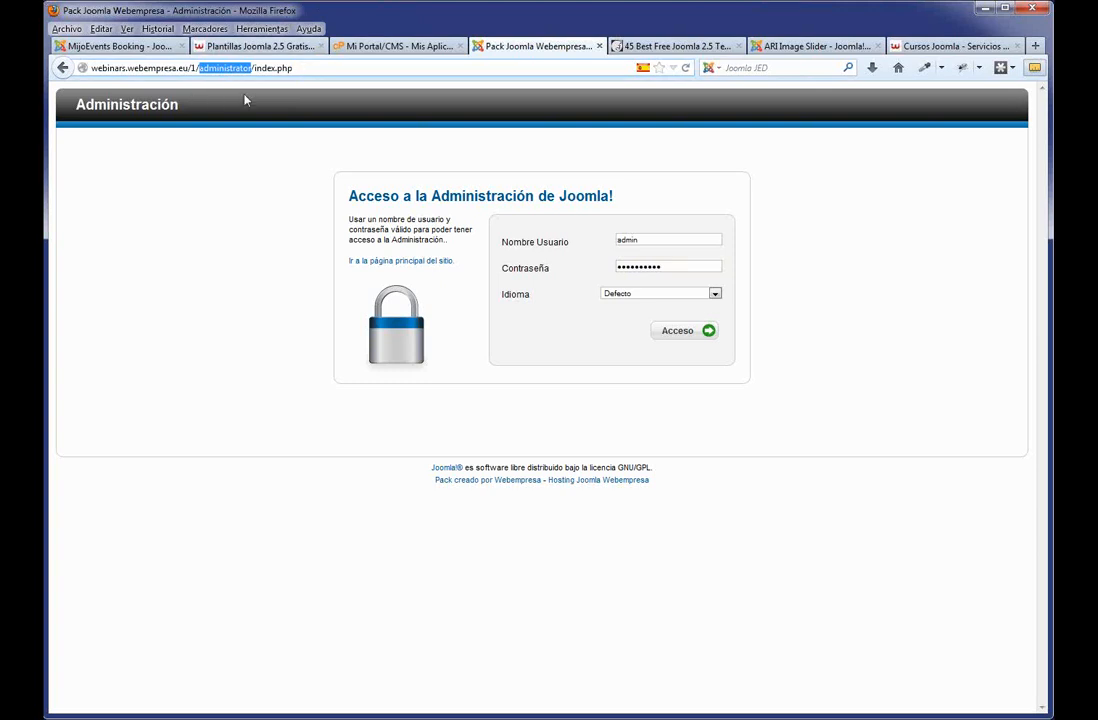
left_click(266, 68)
left_click_drag(306, 68, 210, 70)
double_click(218, 67)
left_click(295, 68)
left_click(686, 332)
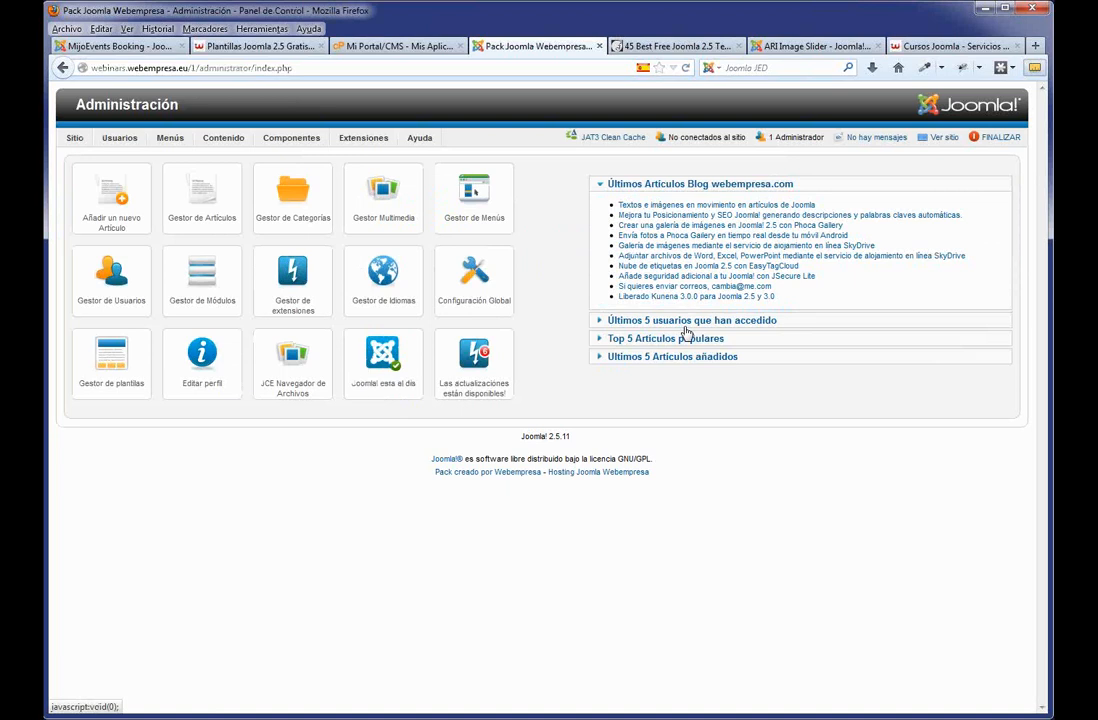
Open Extensiones > Gestor de Plantillas to list the template styles.
mouse_move(281, 143)
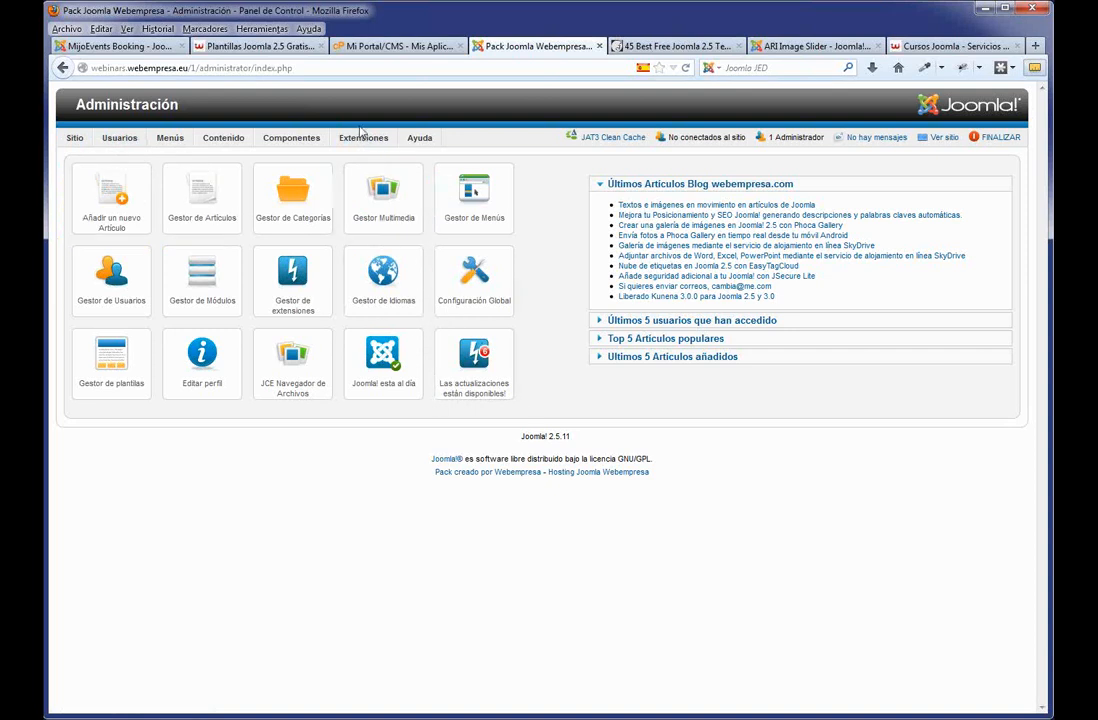
mouse_move(362, 138)
left_click(375, 211)
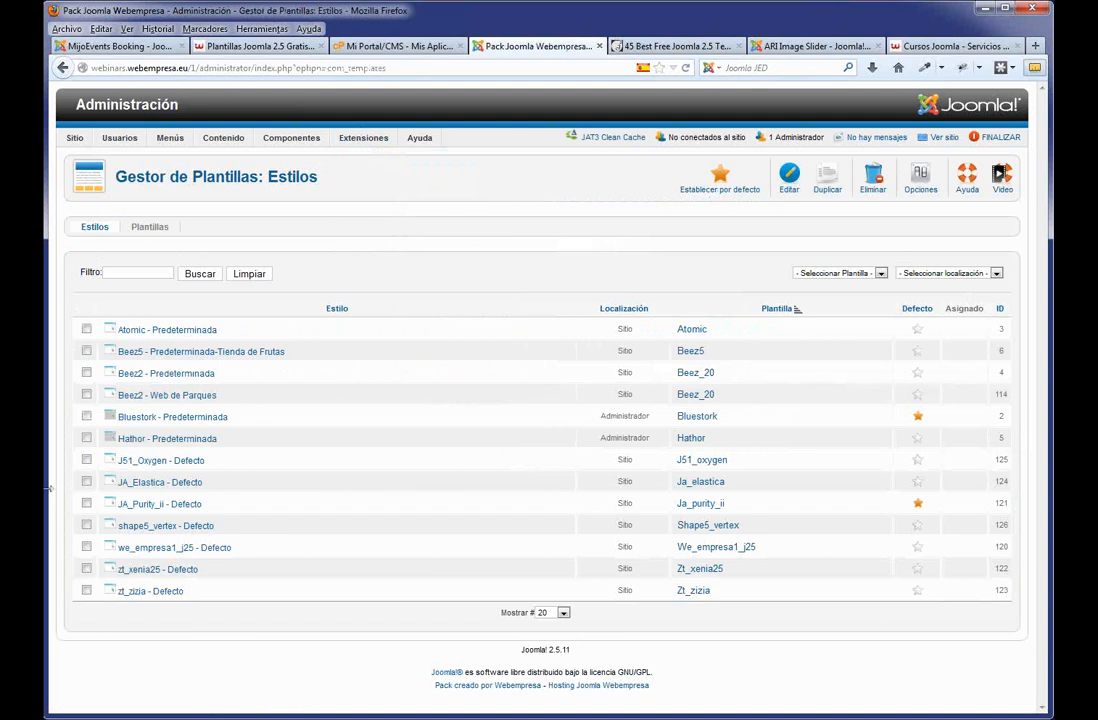
Open the public site in its own tab, placed before the admin tab.
left_click(936, 139)
left_click_drag(581, 50, 452, 48)
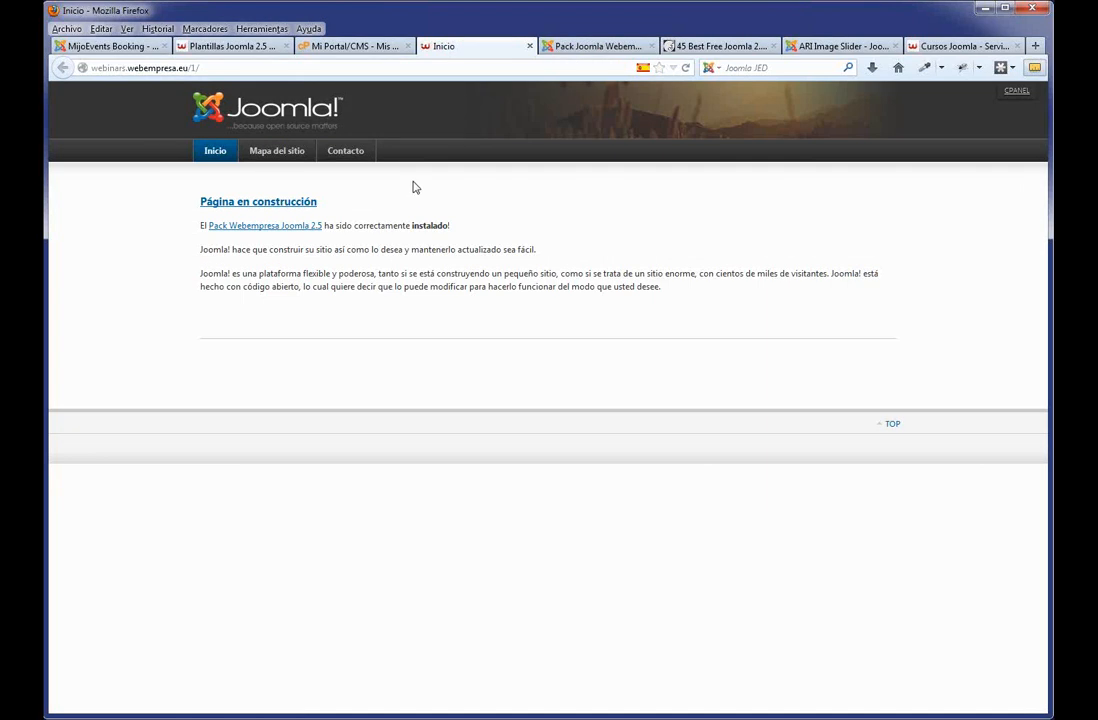
left_click(622, 46)
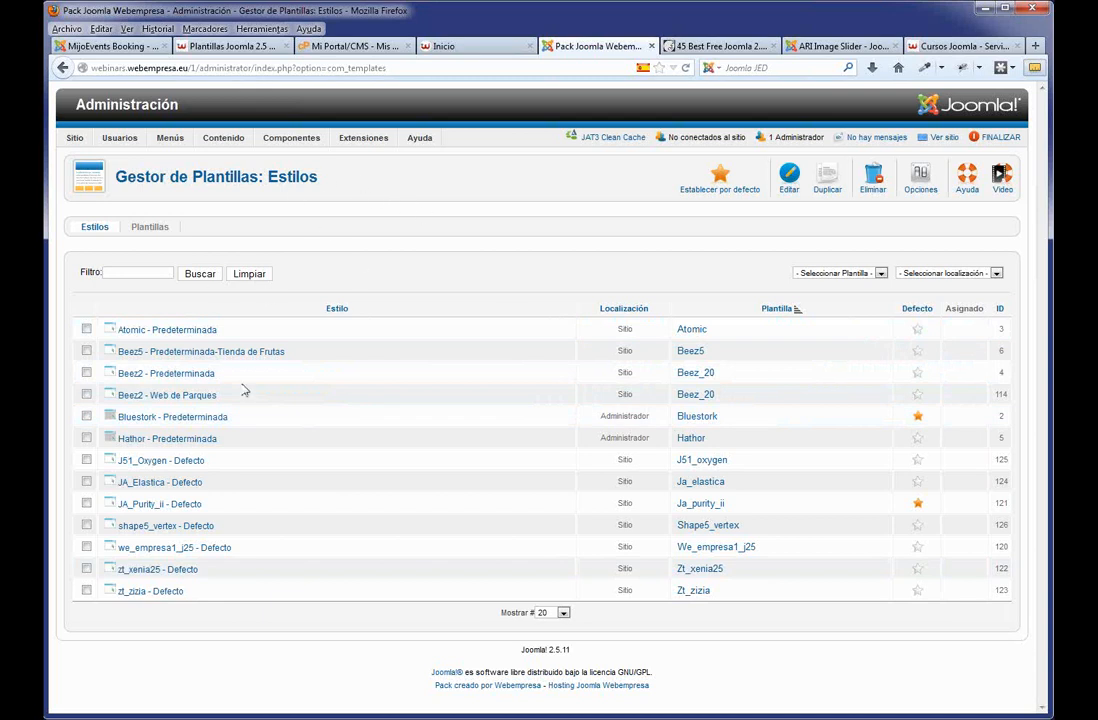
Filter styles by Localización Sitio and make Atomic the default site template.
double_click(629, 437)
left_click(994, 273)
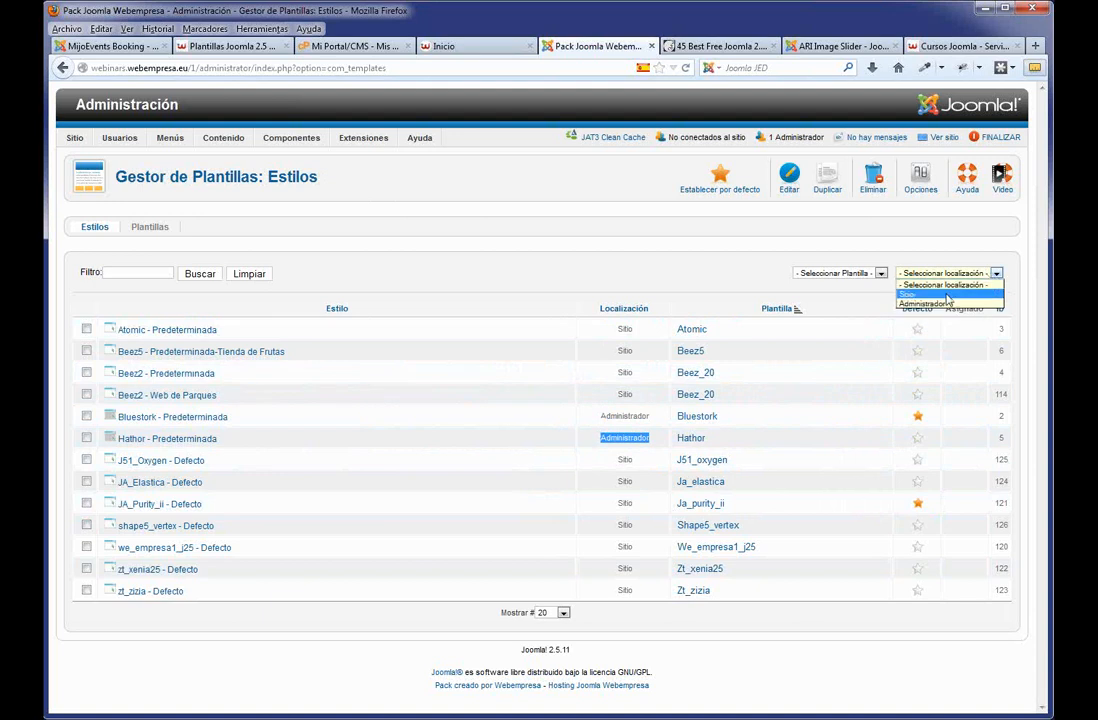
left_click(946, 295)
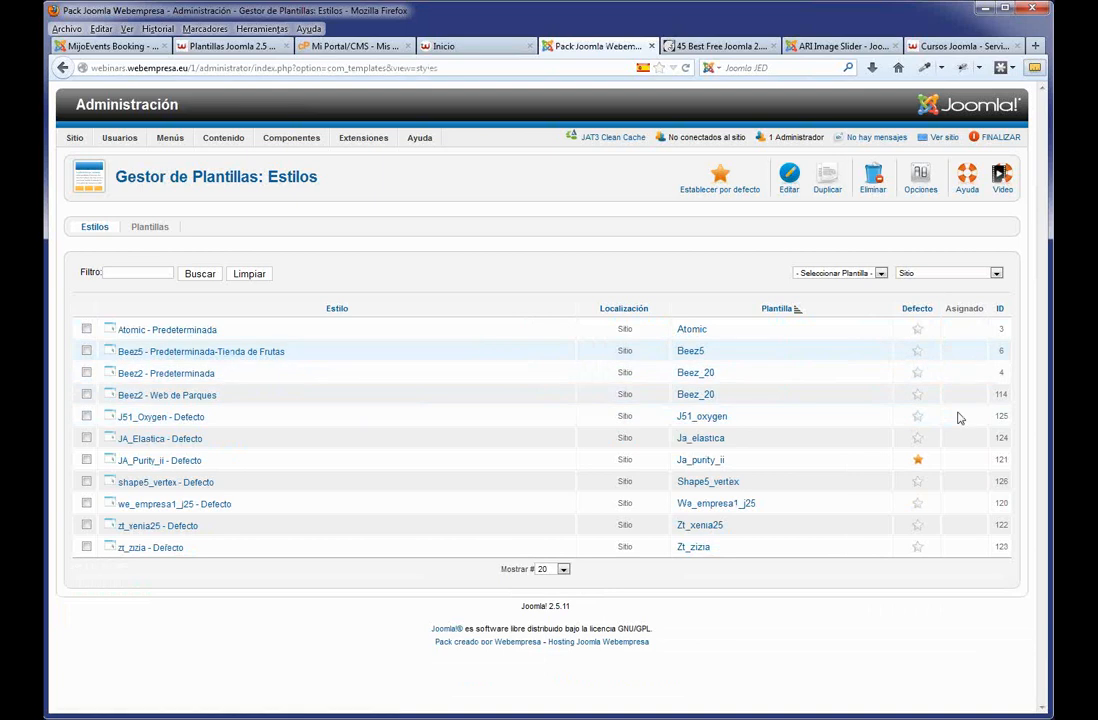
left_click(917, 329)
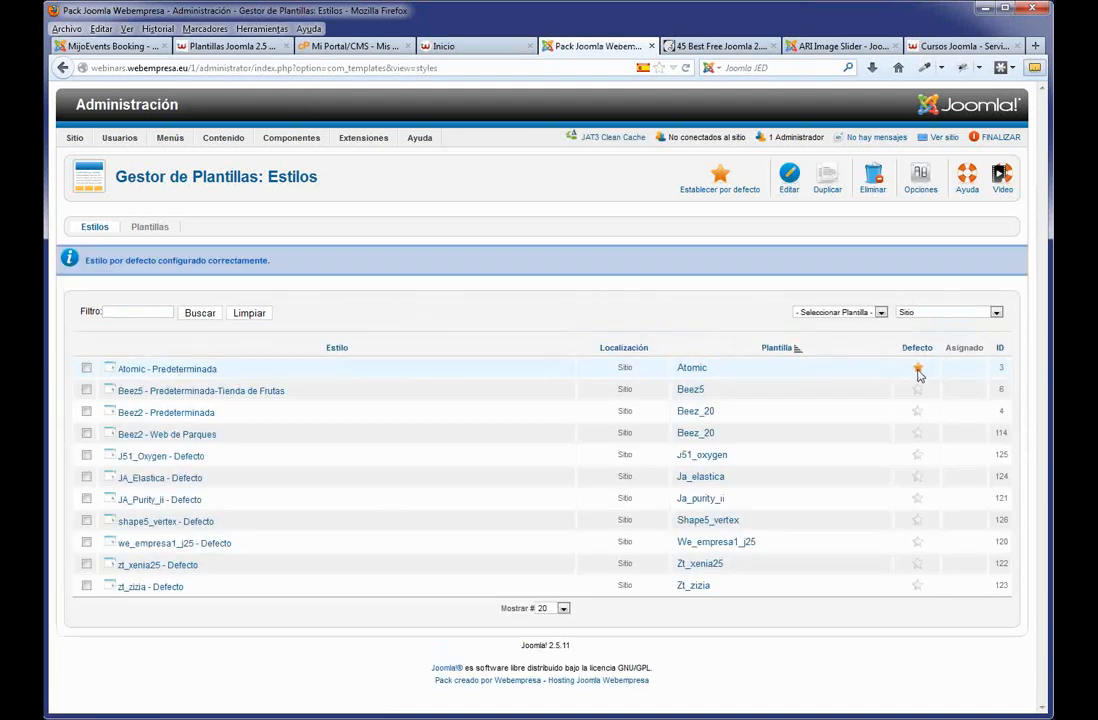
Refresh the public home page to view it in the Atomic template, then return to the styles list.
left_click(452, 48)
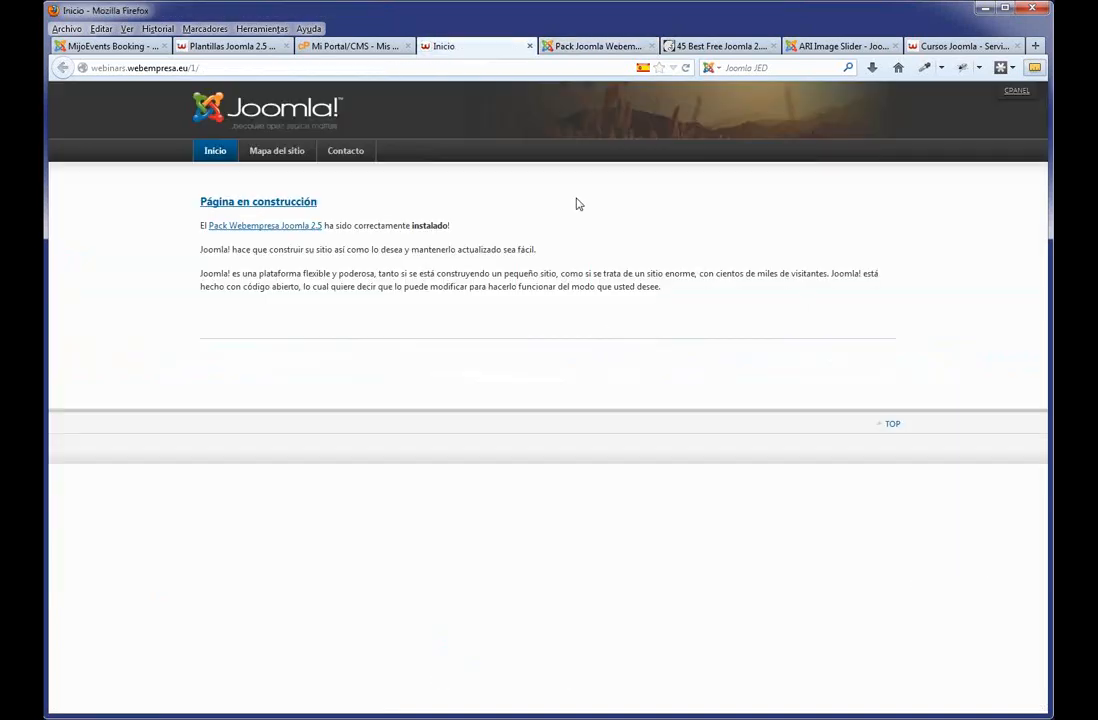
key("F5")
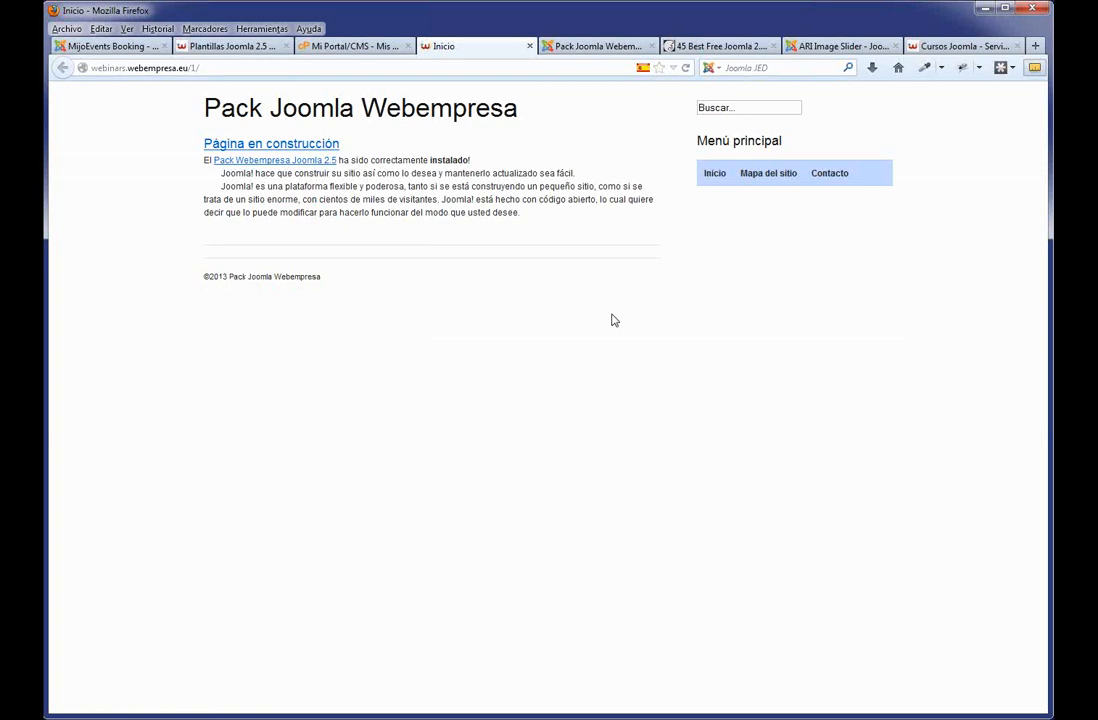
left_click_drag(517, 214, 375, 147)
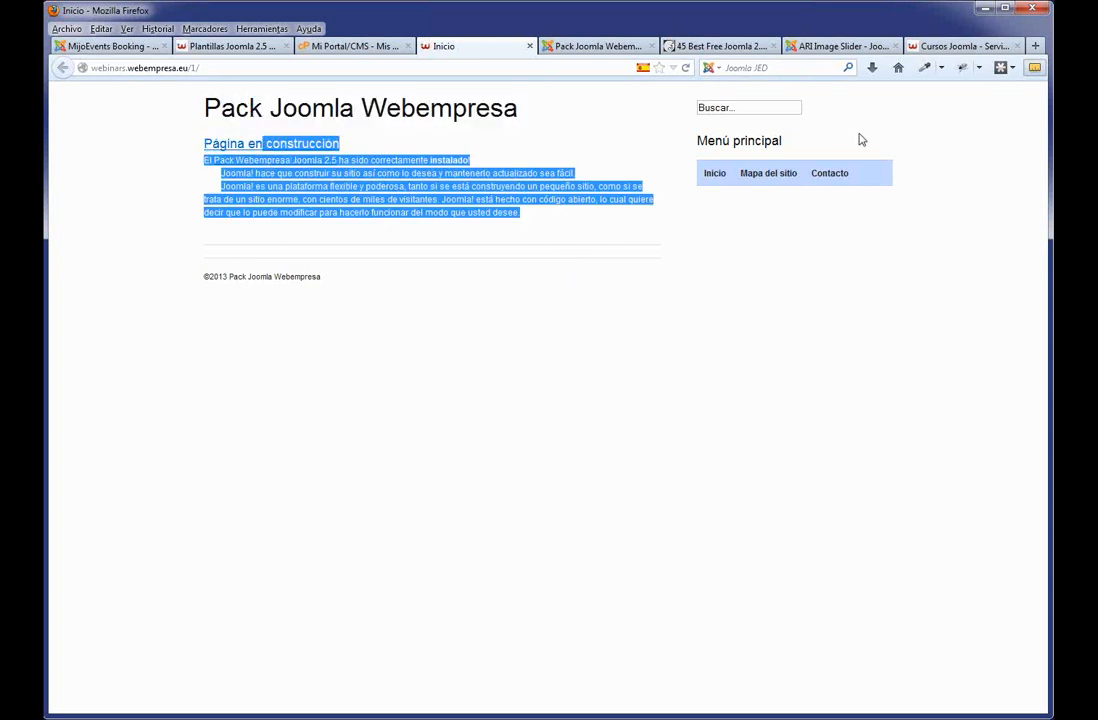
left_click(592, 47)
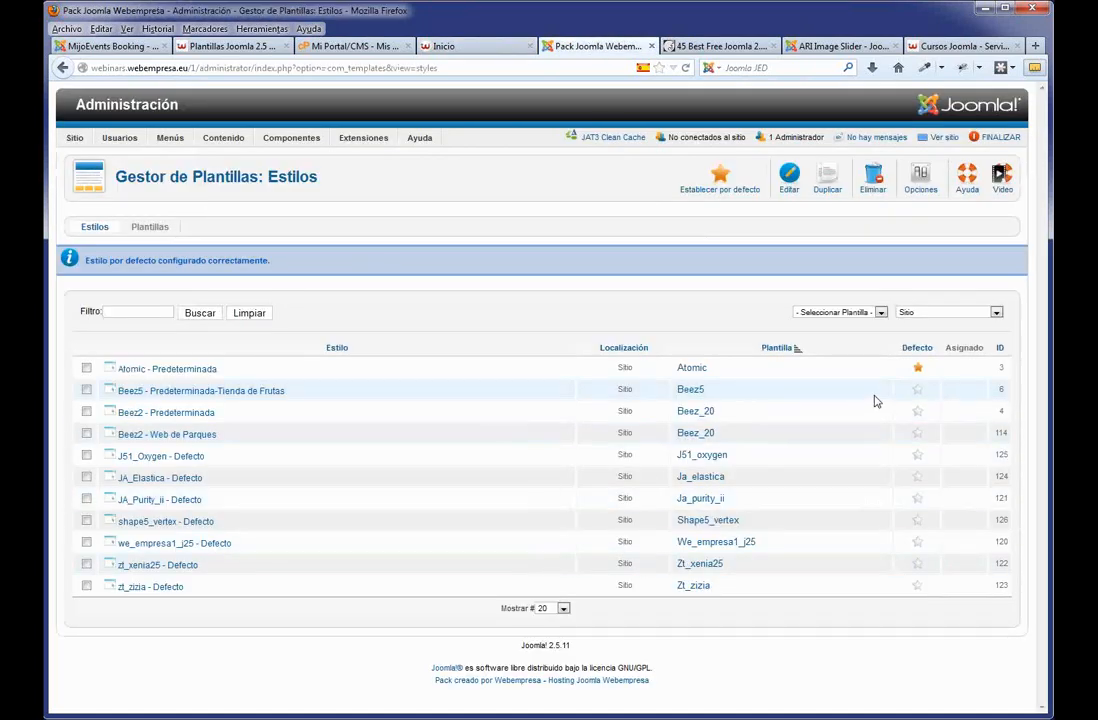
Make Beez5 - Predeterminada-Tienda de Frutas the default and preview its Matuna Fruits design.
left_click(917, 398)
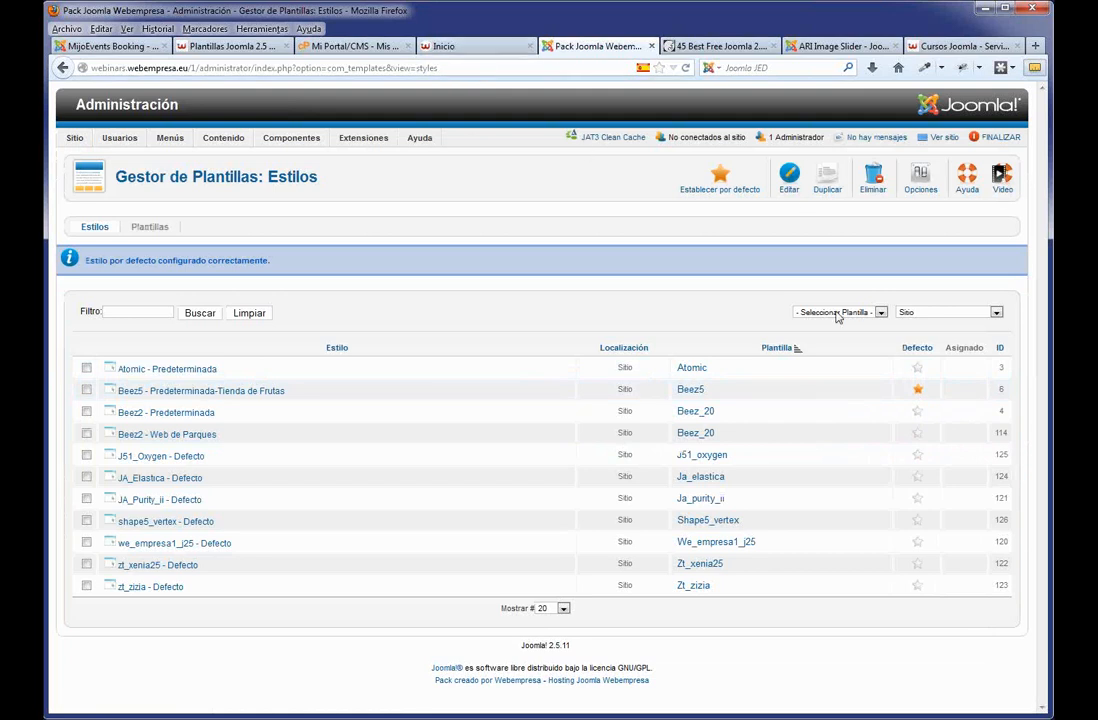
left_click(456, 55)
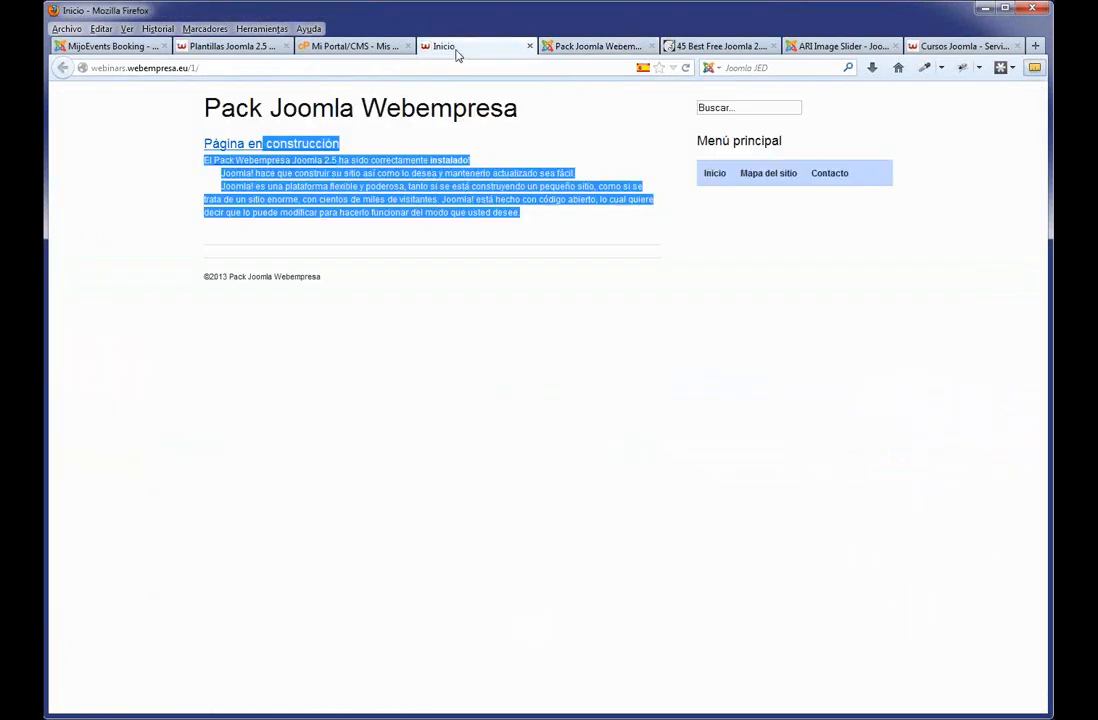
key("F5")
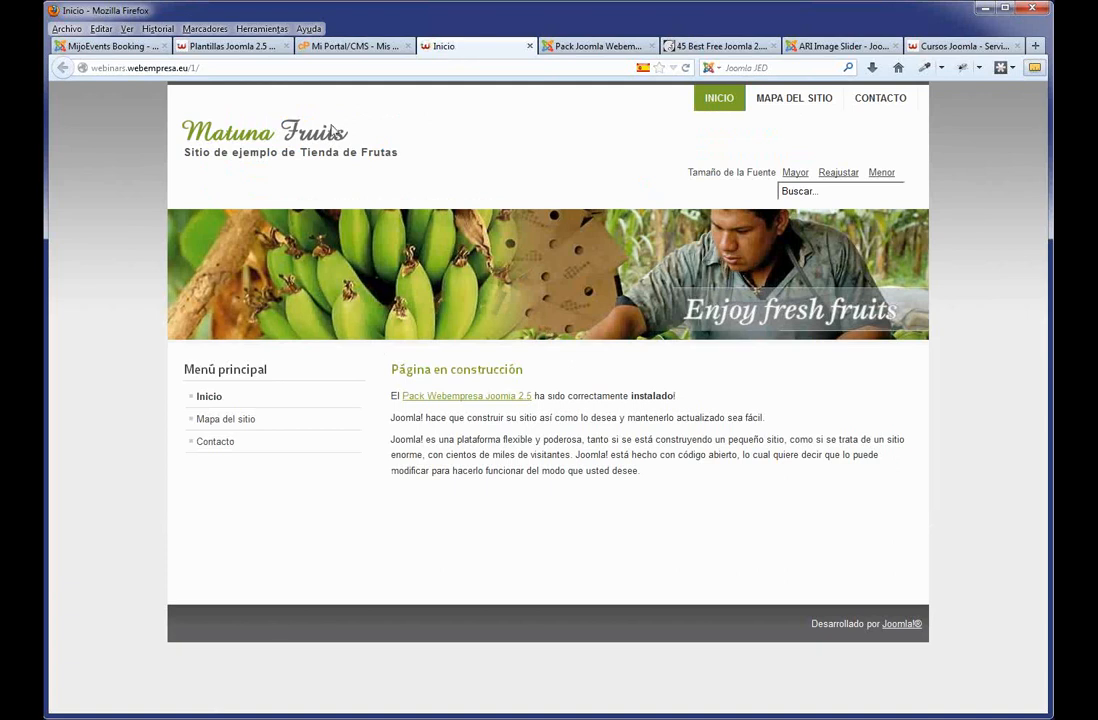
left_click_drag(667, 475, 401, 372)
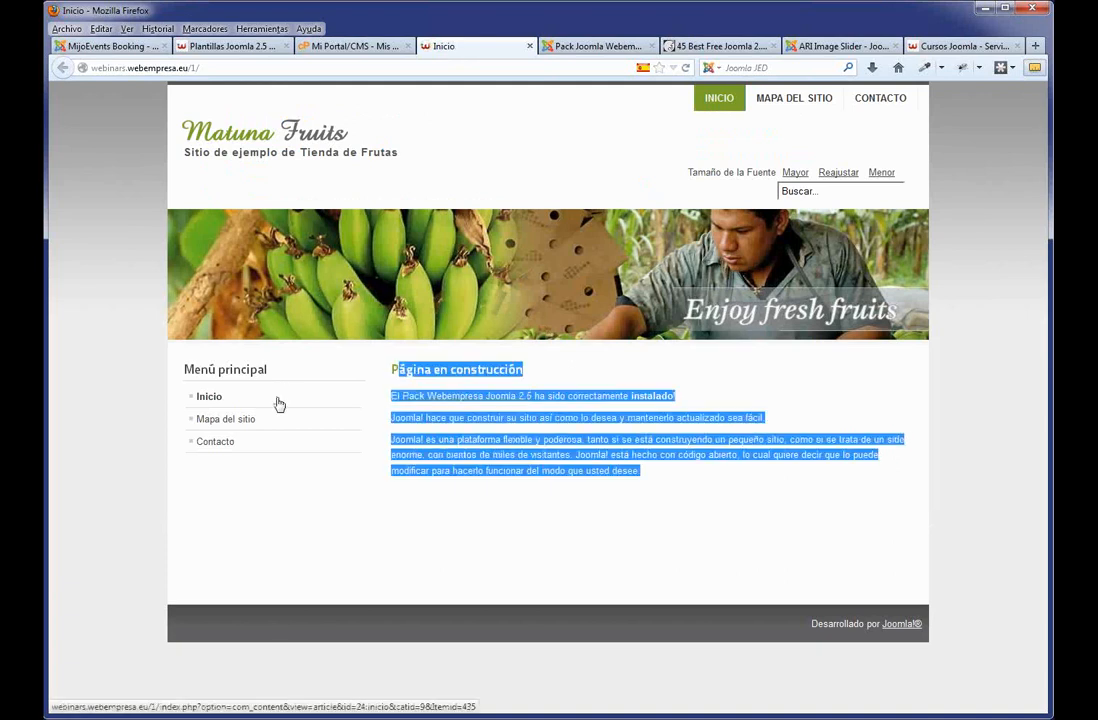
left_click(583, 50)
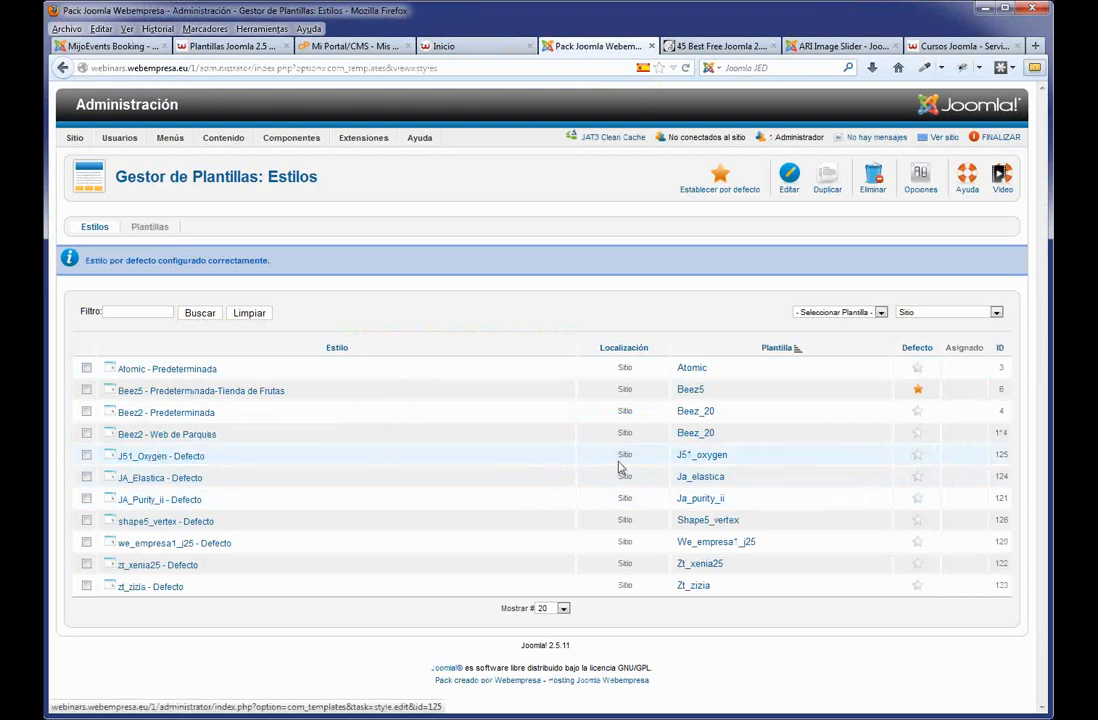
Make J51_Oxygen the default, preview it, then view the '45 Best Free Joomla 2.5 Templates' article.
left_click(917, 456)
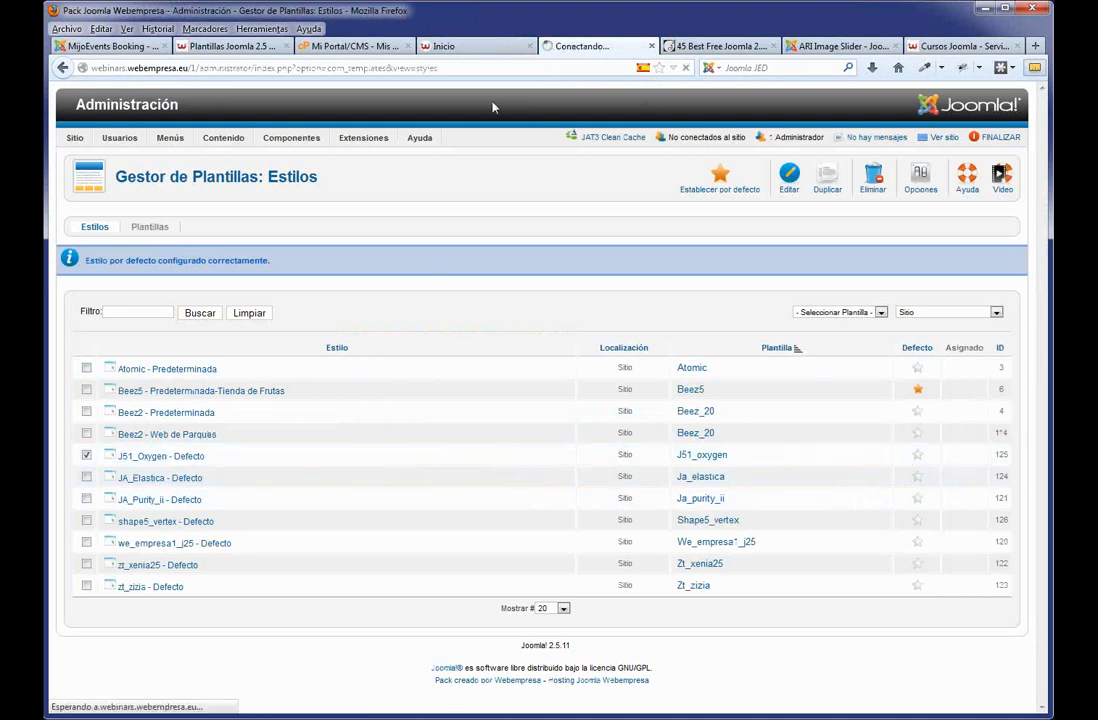
left_click(472, 47)
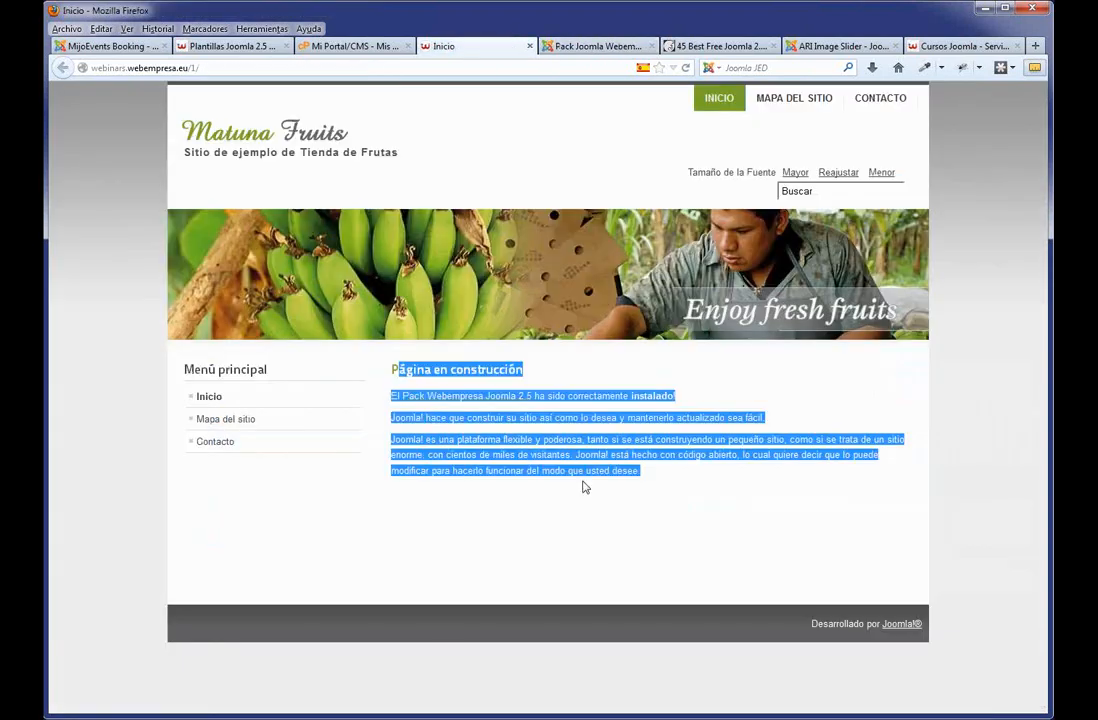
key("F5")
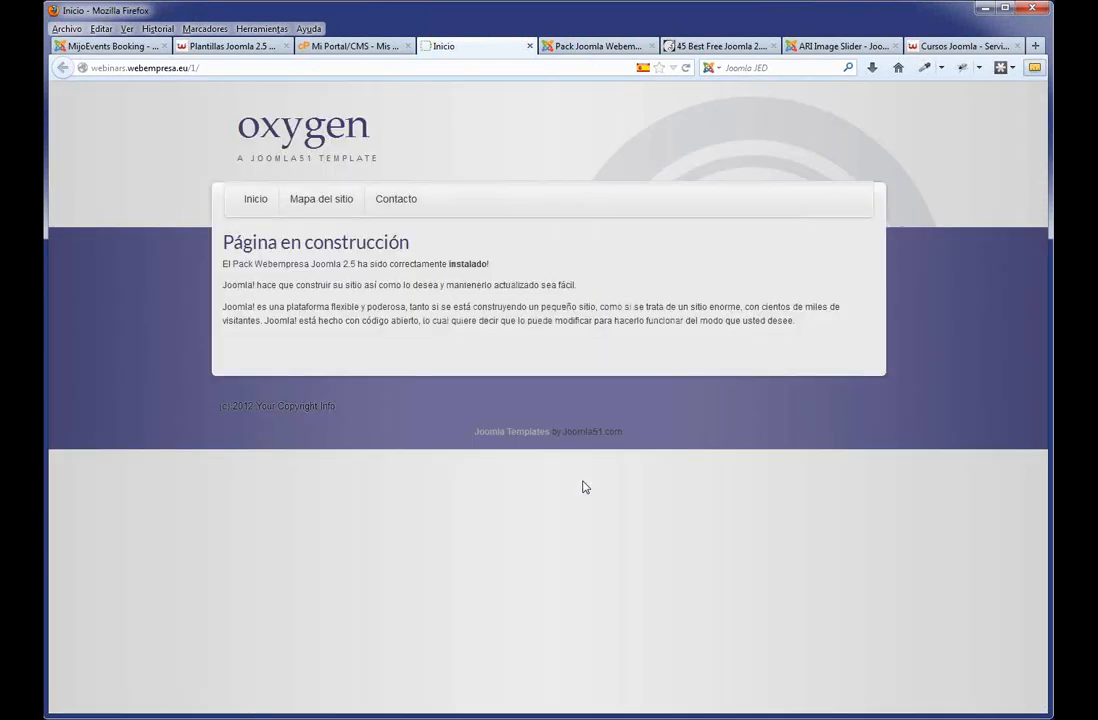
left_click(564, 47)
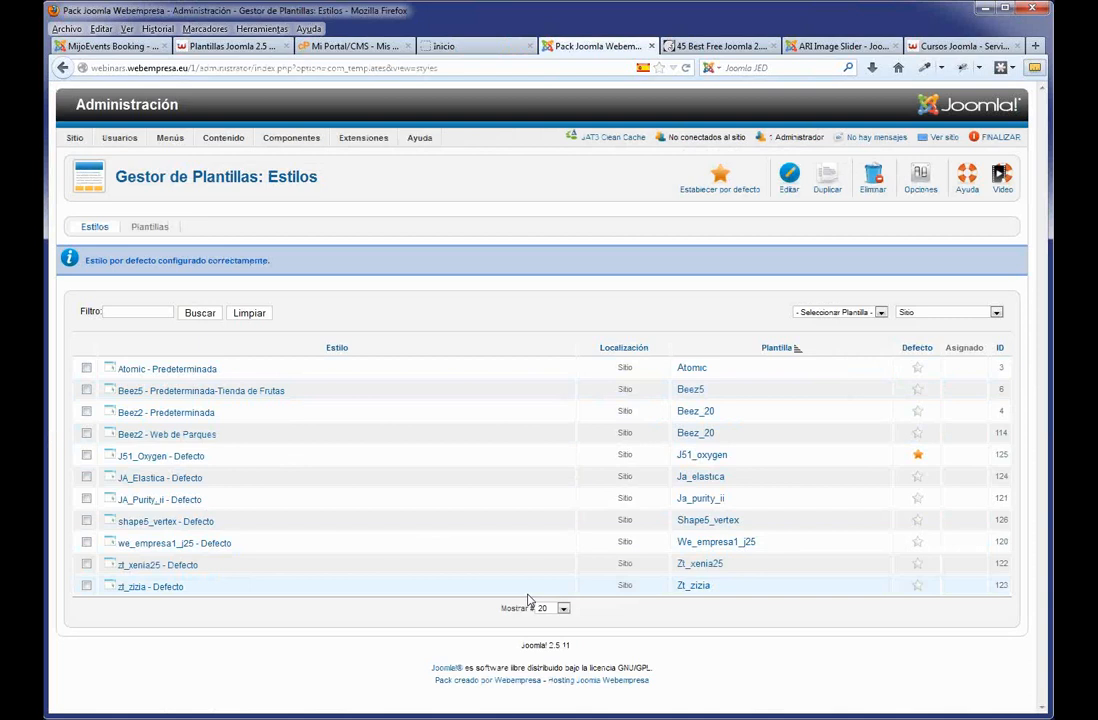
left_click(710, 50)
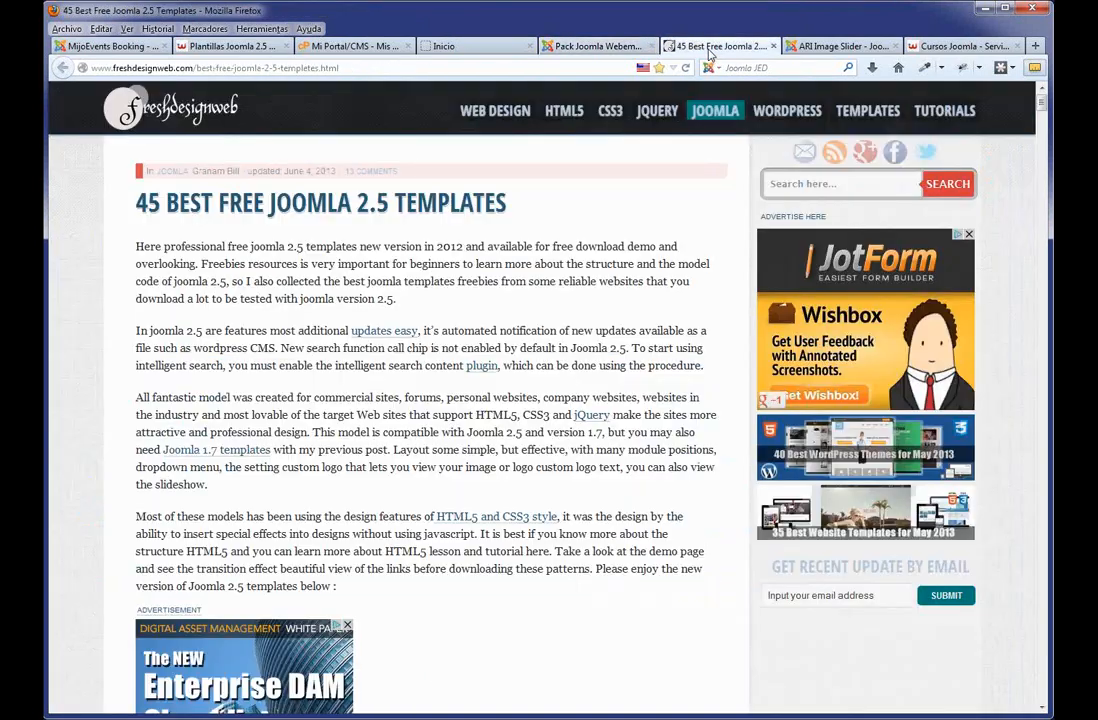
Browse the free templates article, then return to the site's Oxygen-styled home page.
scroll(598, 233, "down", 2)
scroll(396, 182, "up", 1)
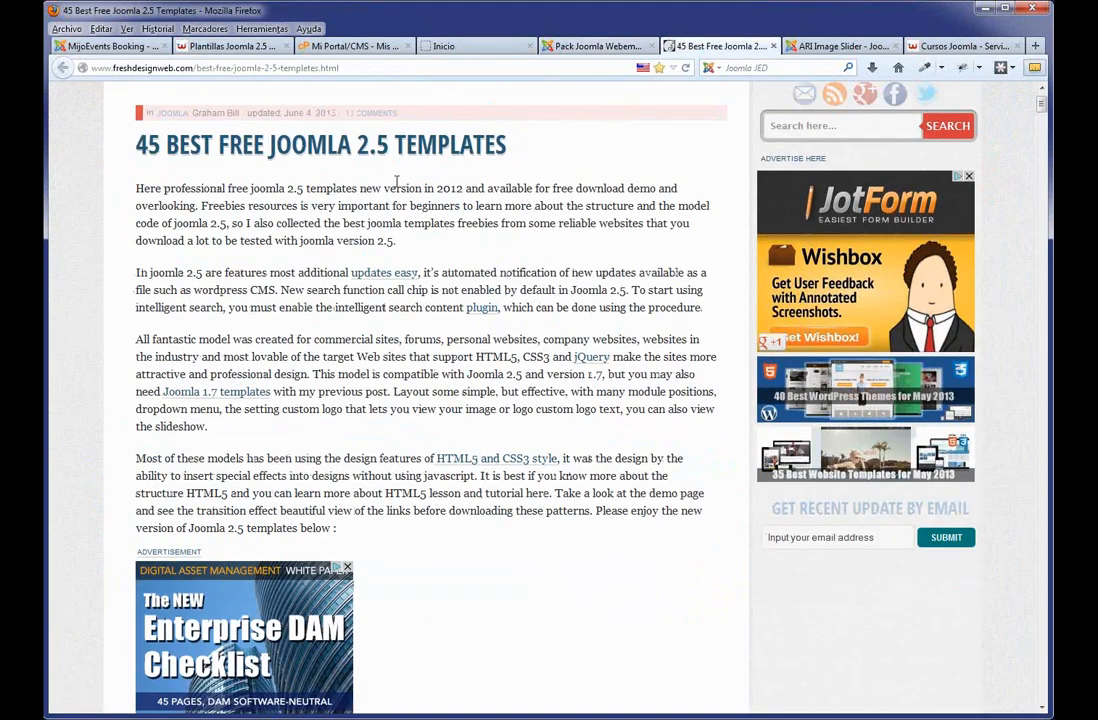
scroll(396, 182, "up", 1)
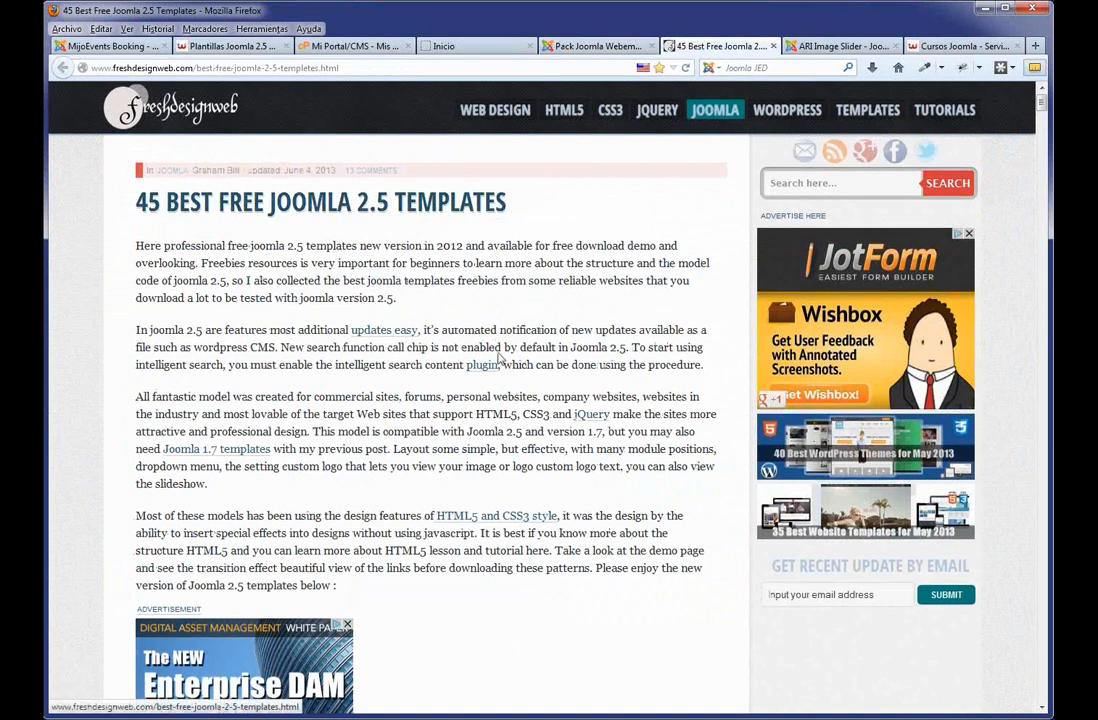
scroll(498, 360, "down", 7)
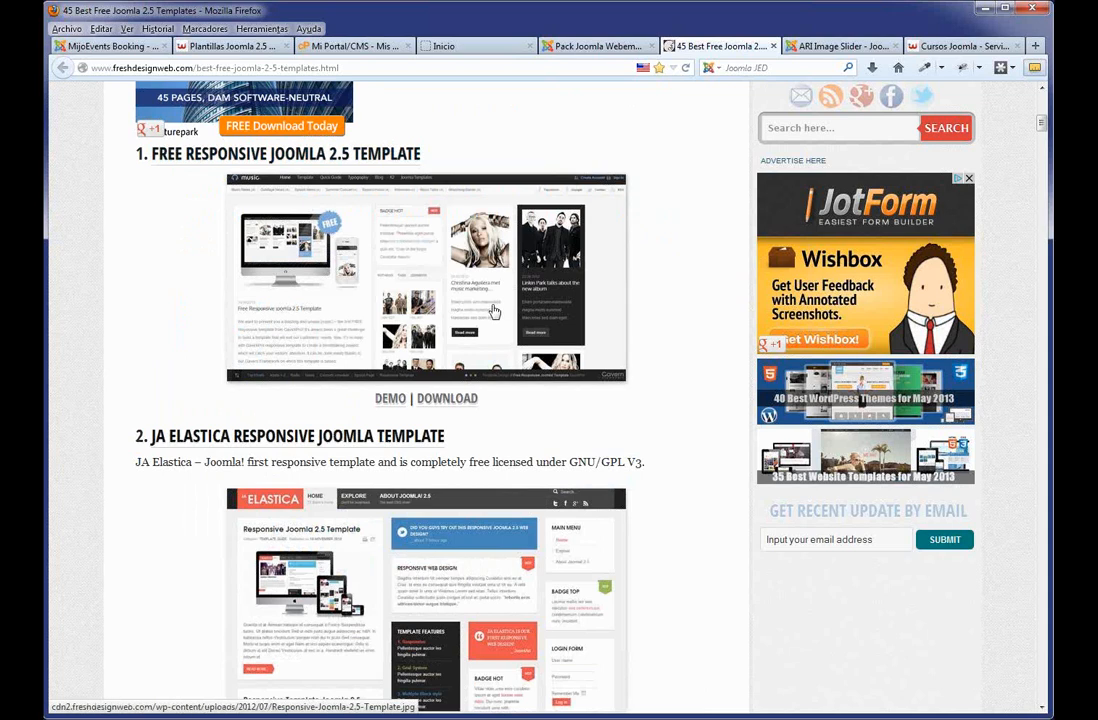
scroll(493, 312, "down", 3)
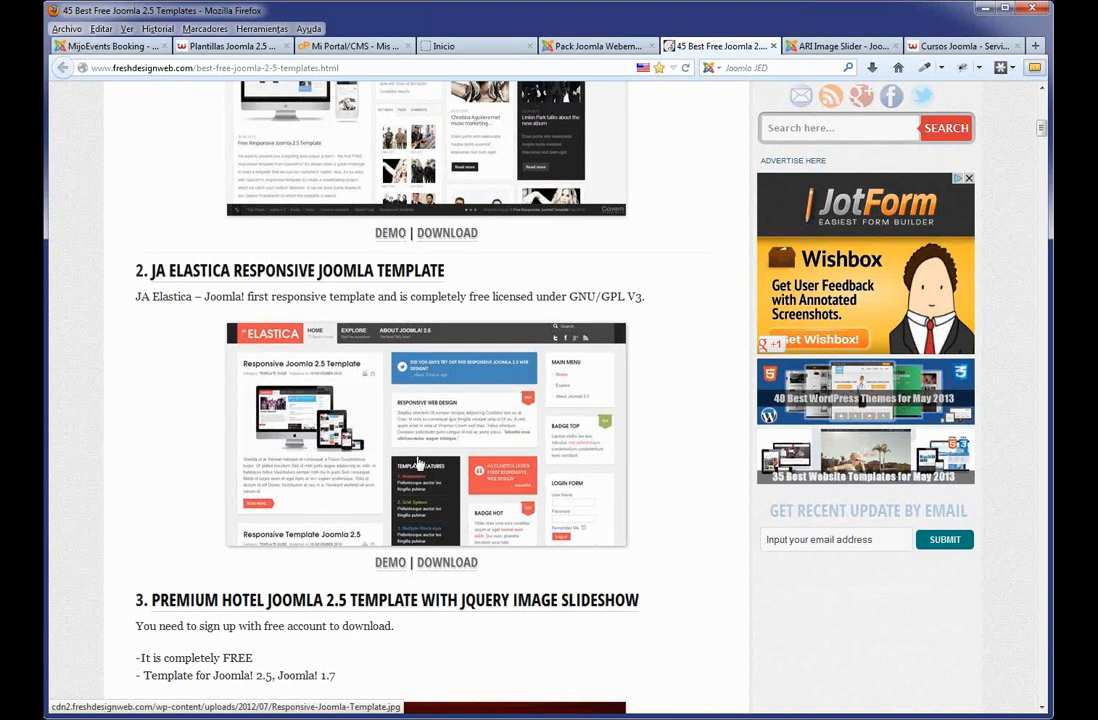
scroll(403, 428, "down", 8)
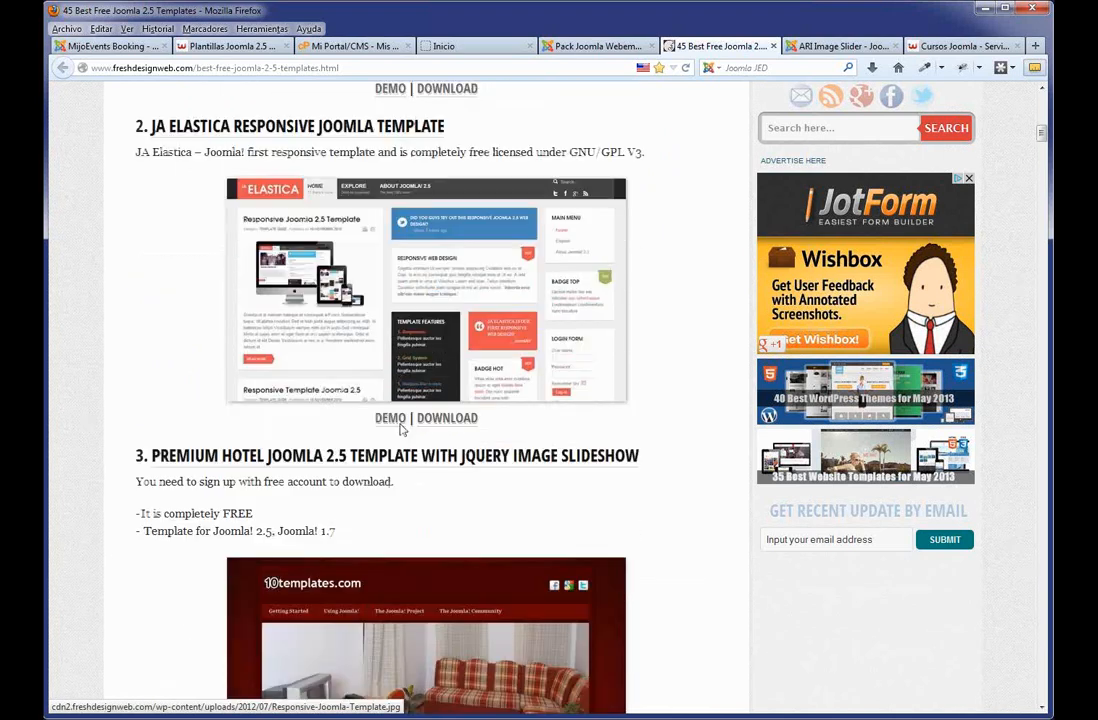
scroll(399, 455, "down", 7)
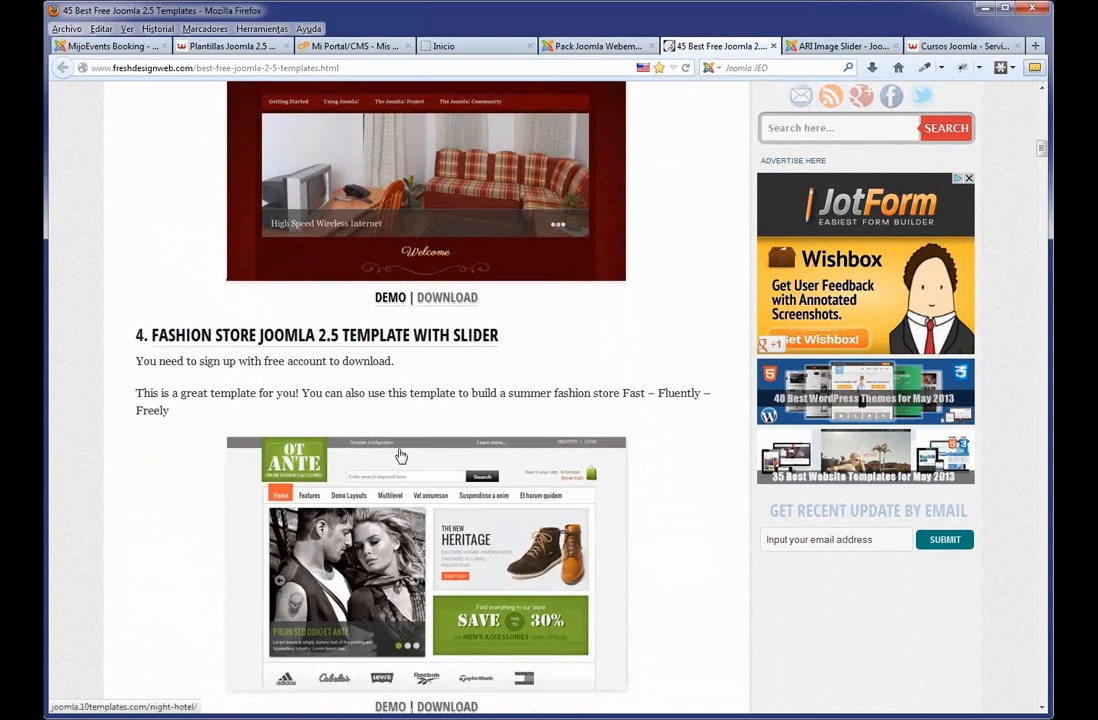
scroll(399, 455, "down", 7)
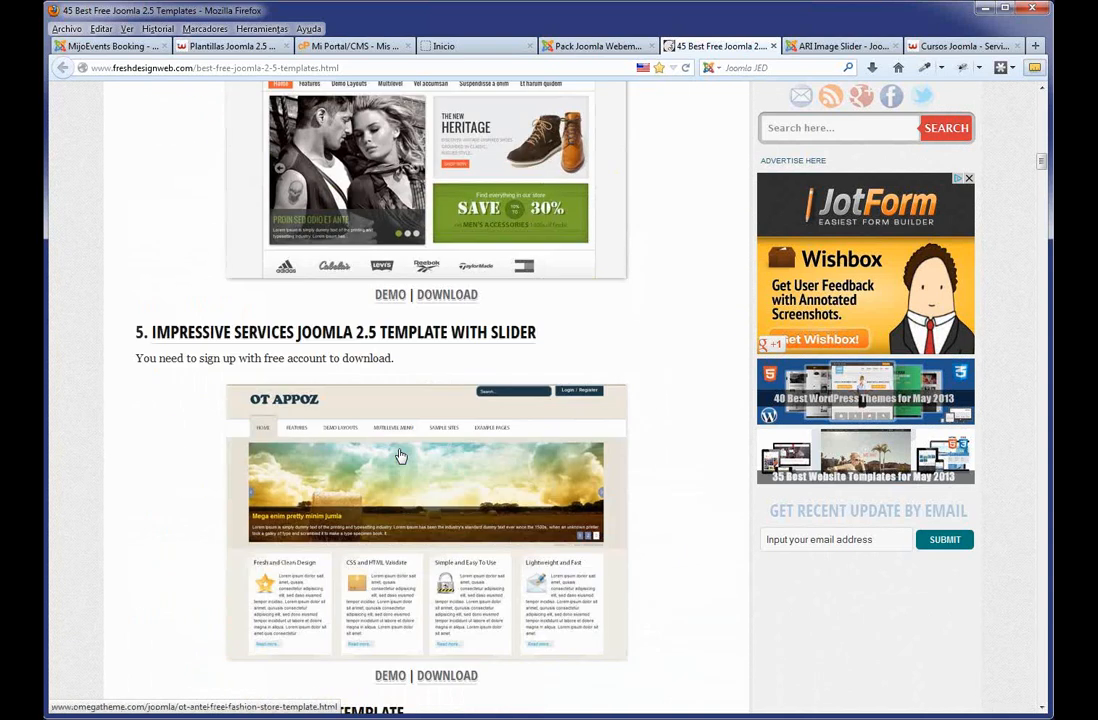
scroll(399, 455, "down", 4)
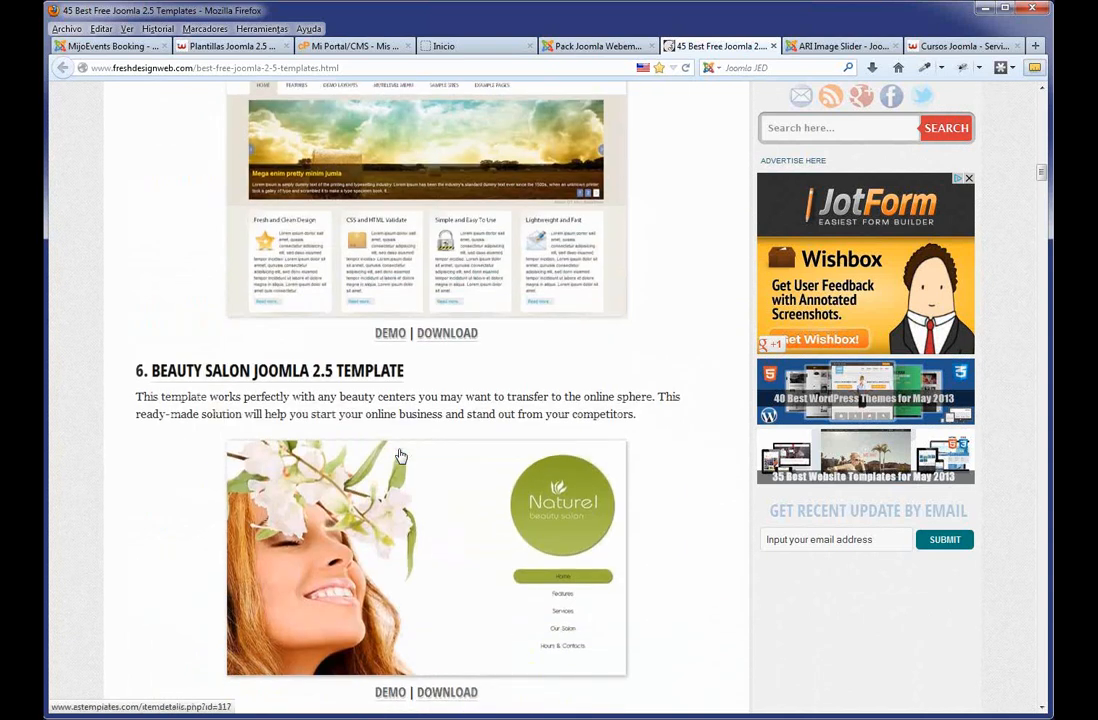
scroll(399, 455, "down", 4)
scroll(399, 455, "down", 2)
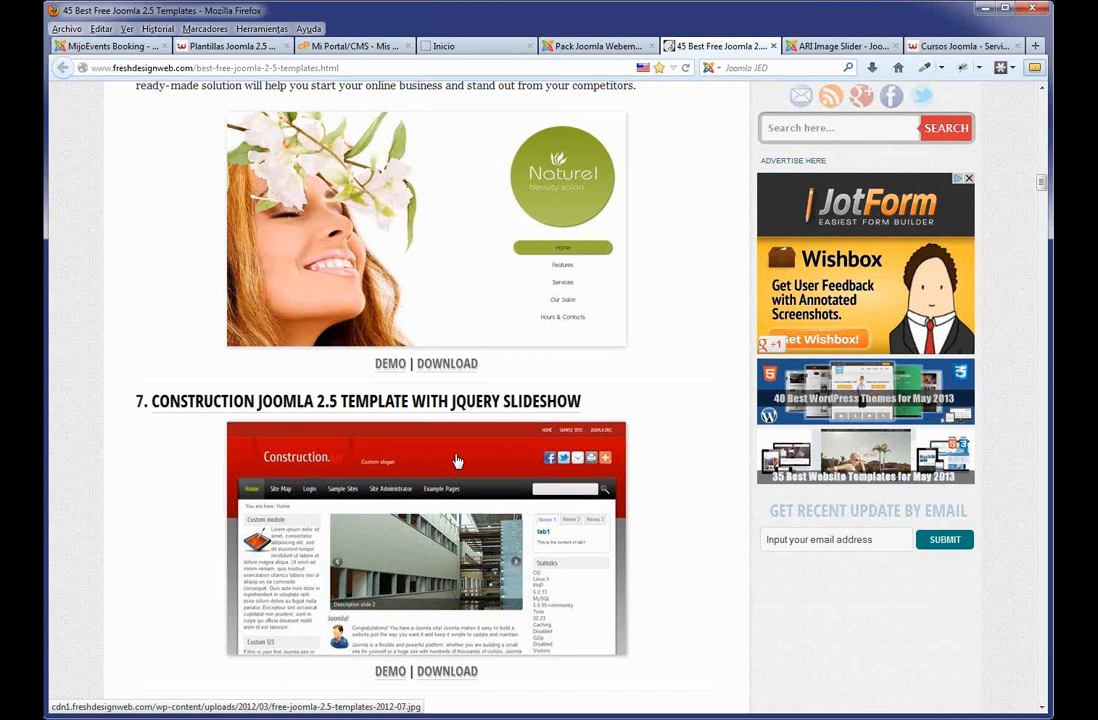
scroll(456, 458, "up", 7)
scroll(456, 459, "up", 20)
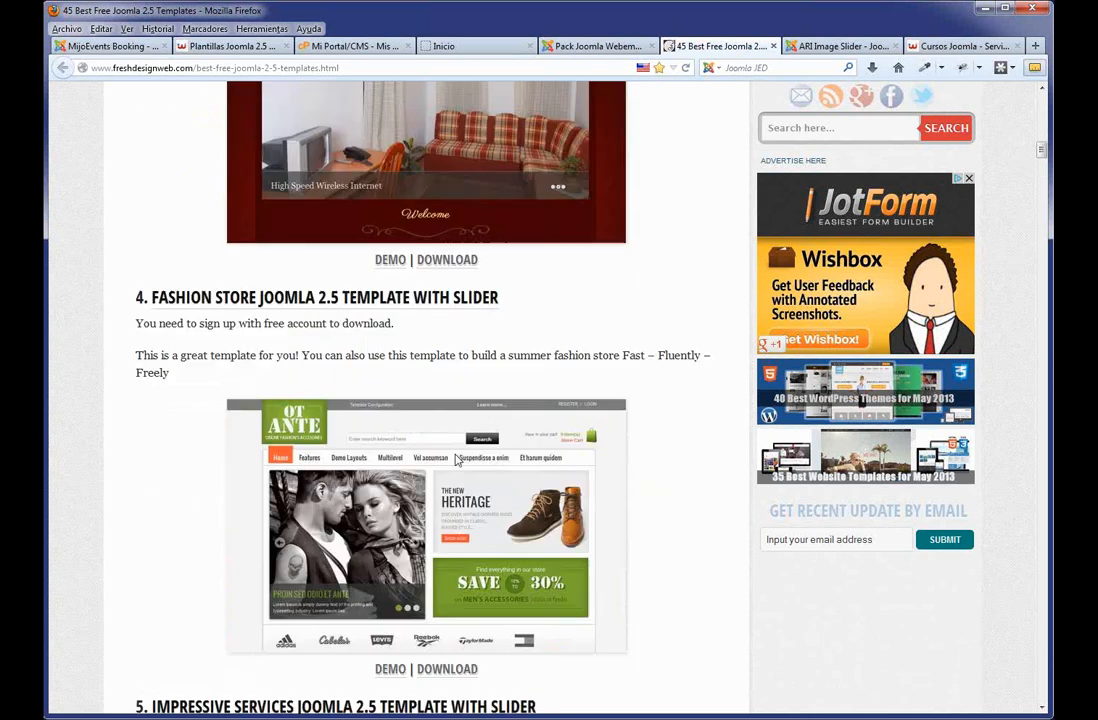
scroll(456, 459, "up", 12)
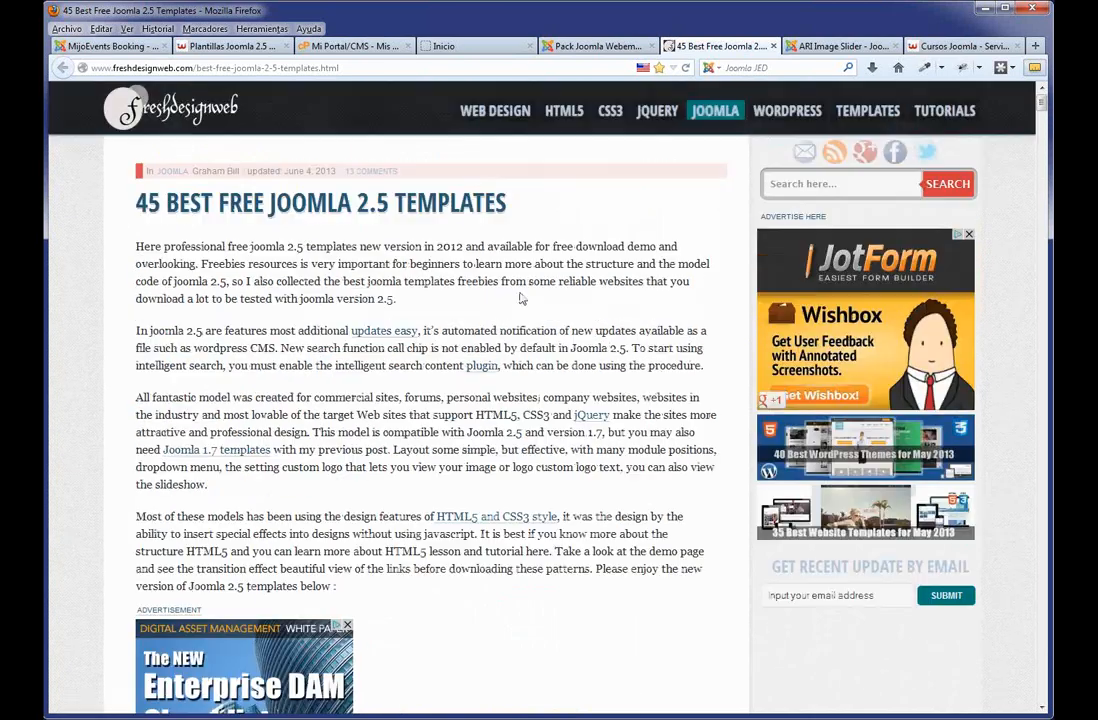
left_click(490, 47)
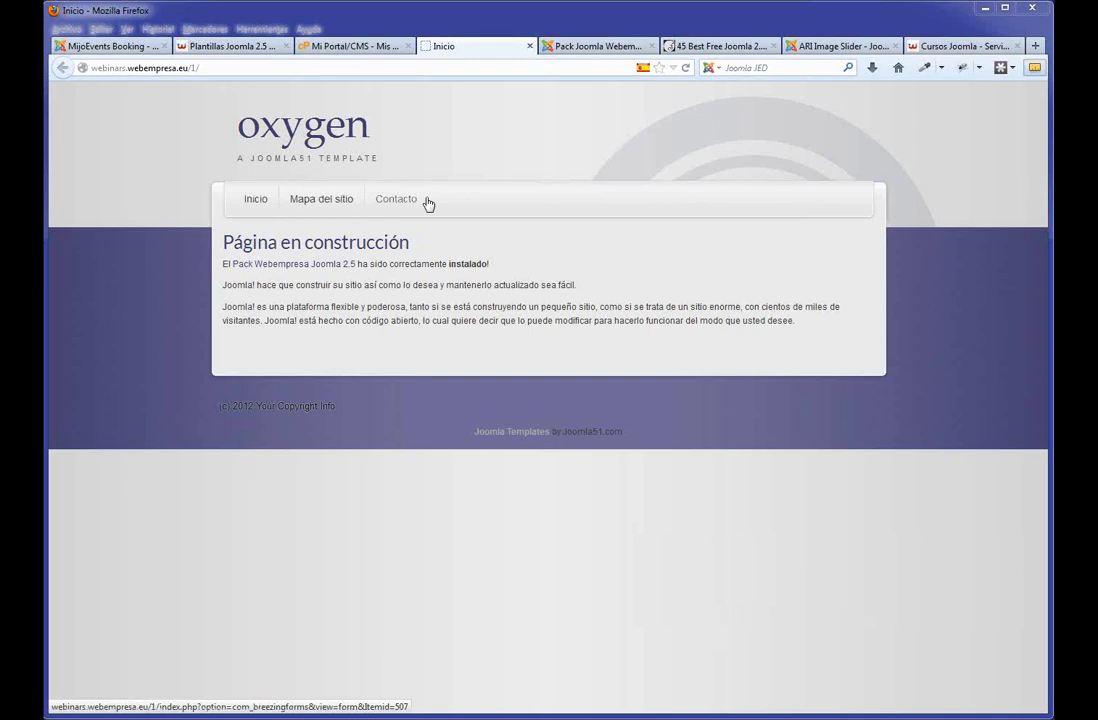
In the admin, open Menús > Menú Principal to list Inicio, Mapa del sitio and Contacto.
left_click(565, 46)
mouse_move(170, 140)
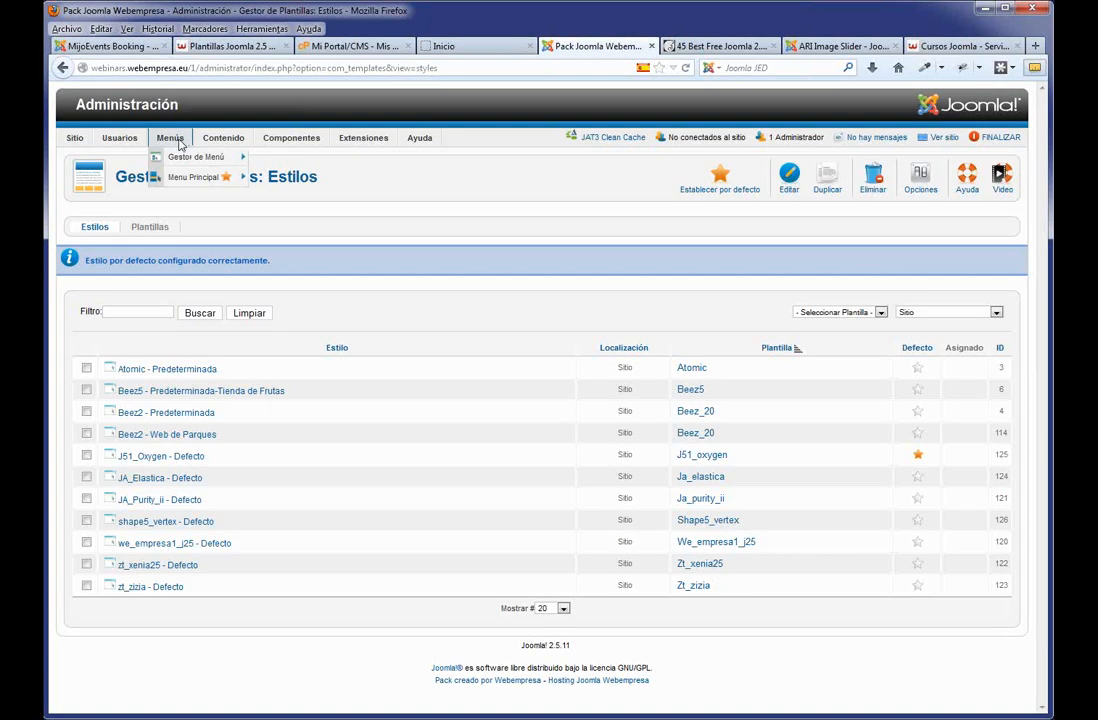
left_click(185, 176)
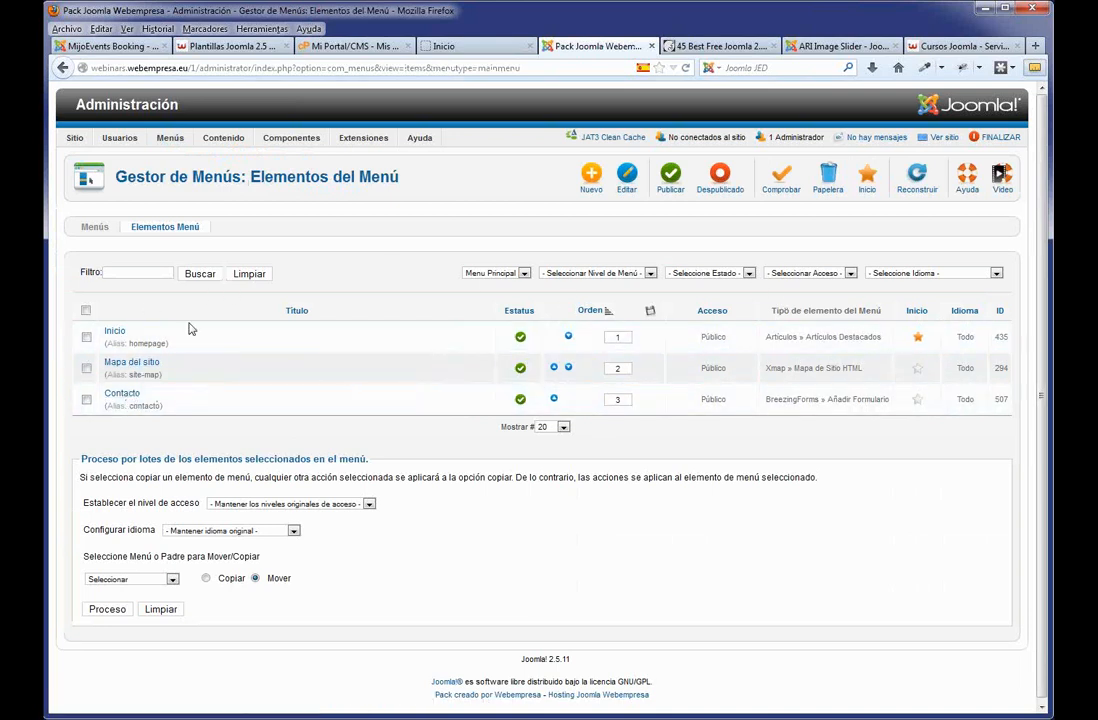
Unpublish the Mapa del sitio menu item and confirm on the reloaded front end that it is gone.
left_click(520, 369)
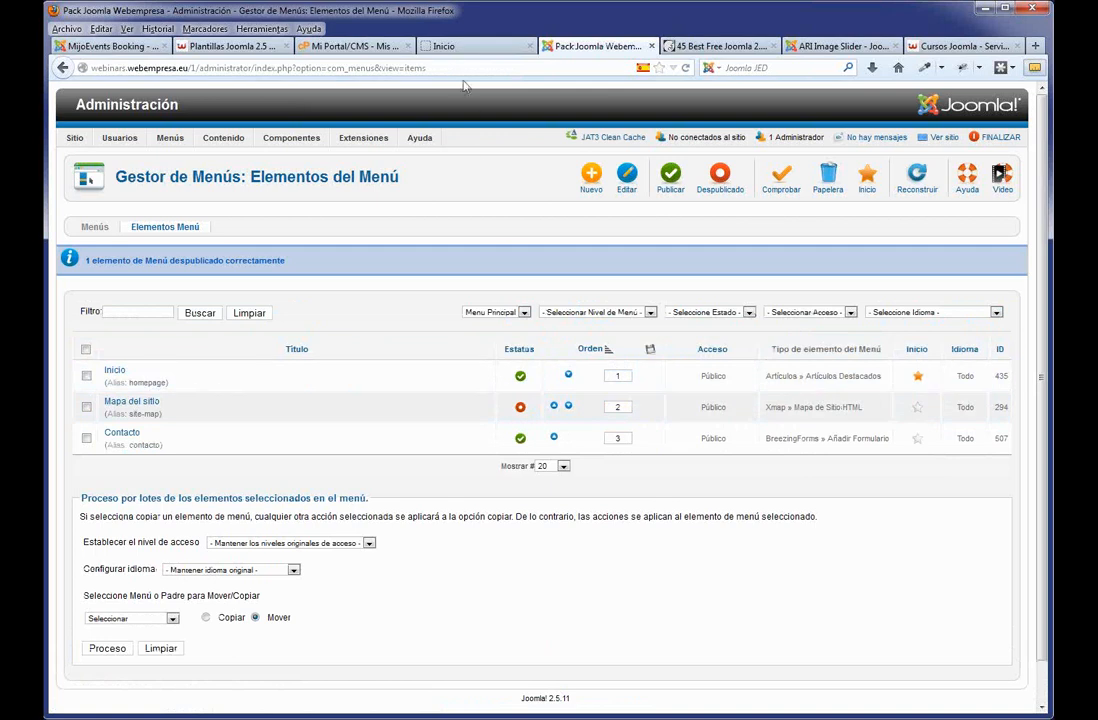
left_click(449, 48)
key("F5")
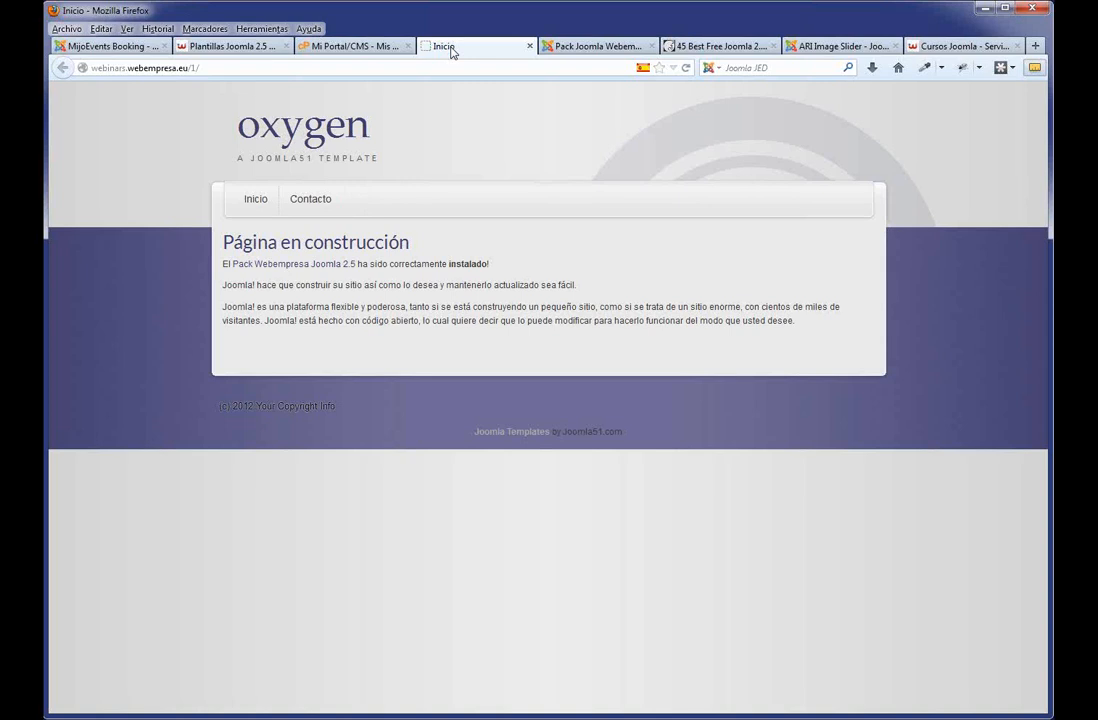
left_click(579, 50)
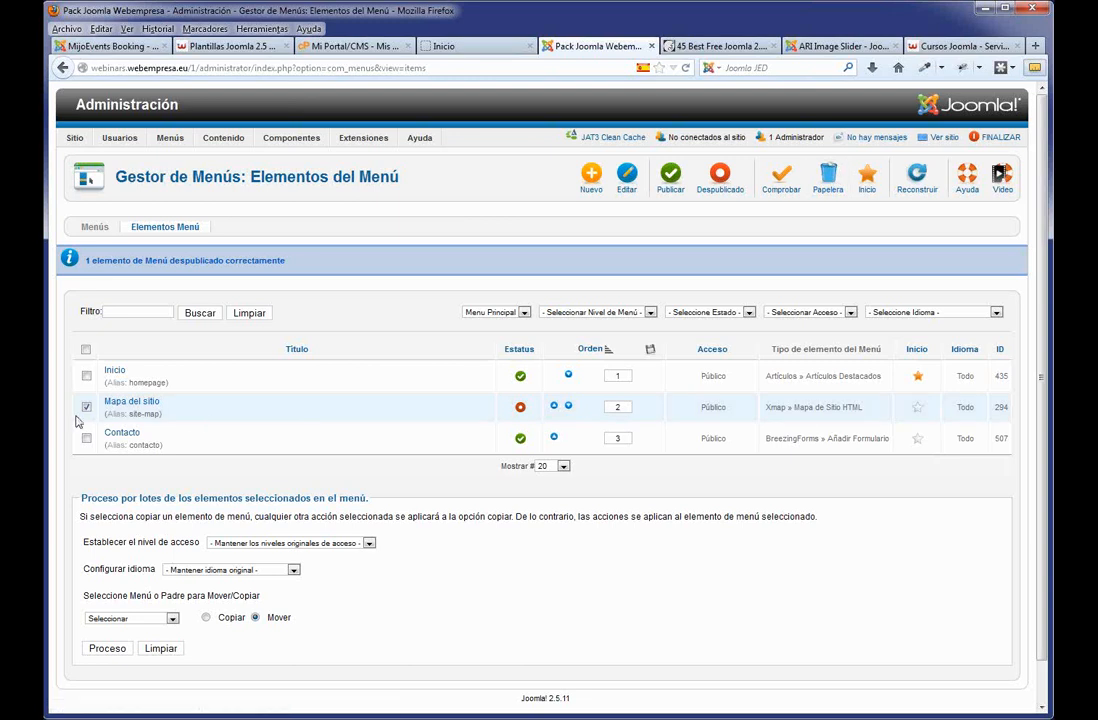
Open the Gestor de Artículos list, then open and close the Página en construcción article without changes.
mouse_move(223, 137)
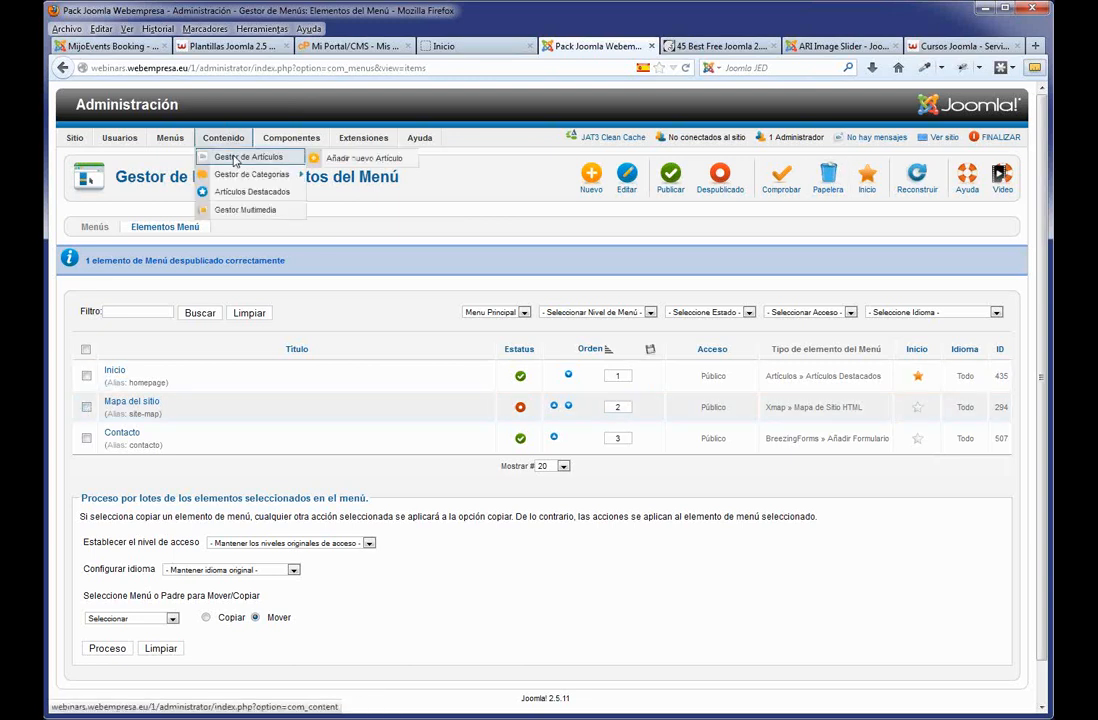
left_click(236, 164)
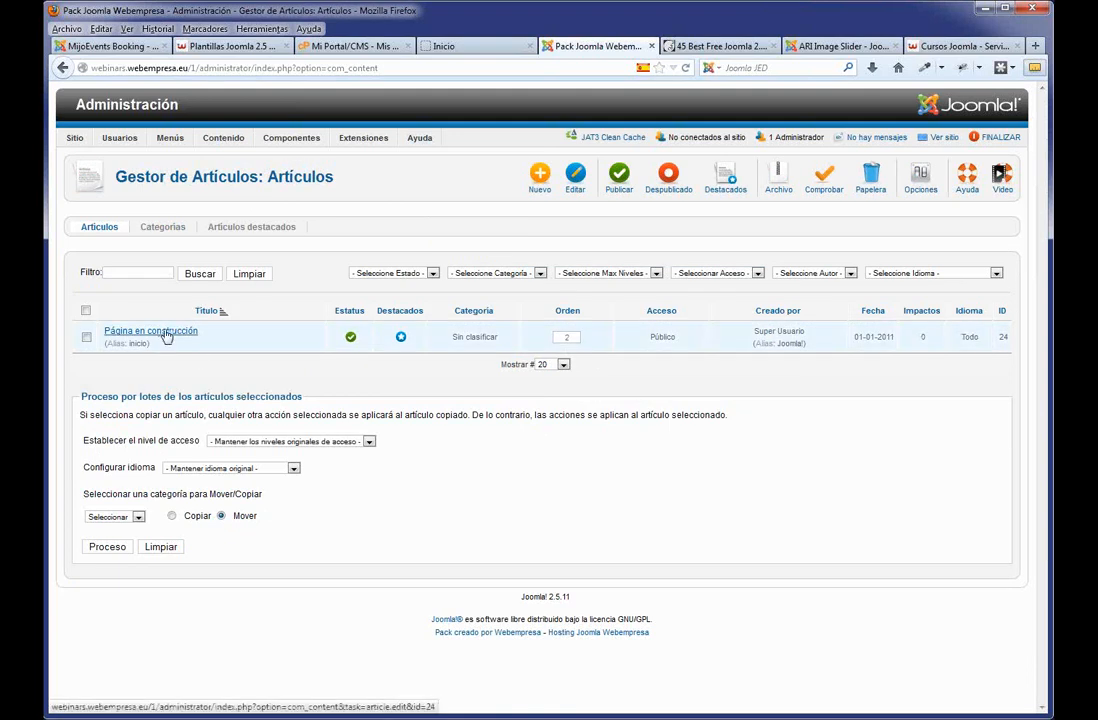
left_click(448, 47)
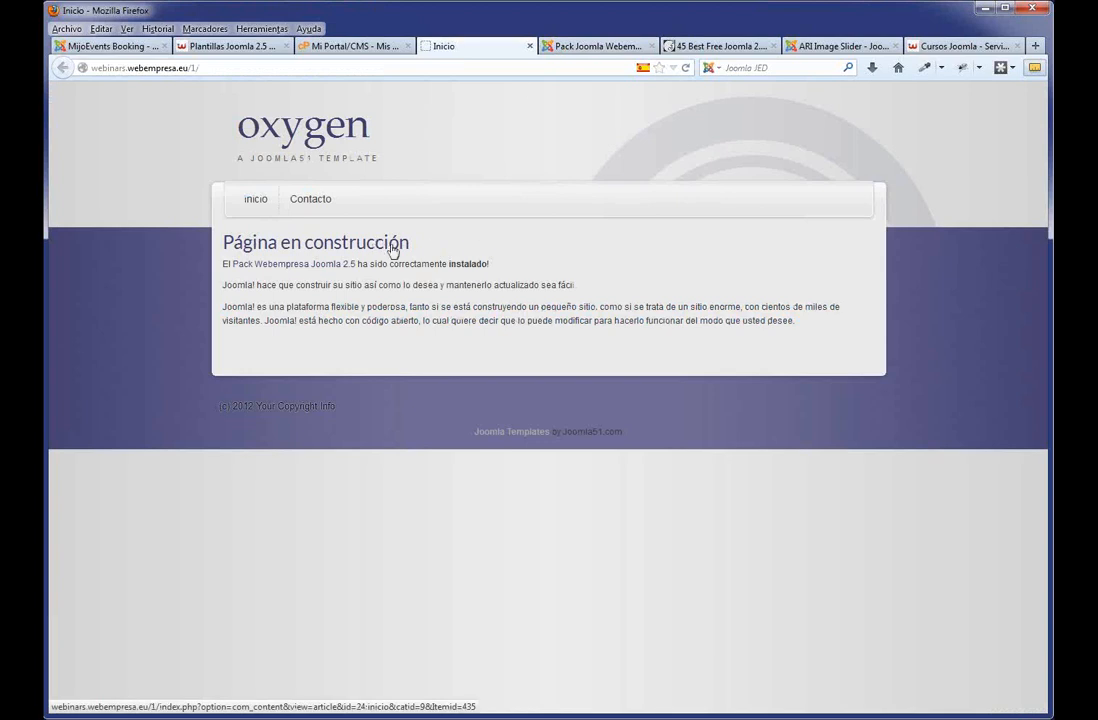
left_click(585, 48)
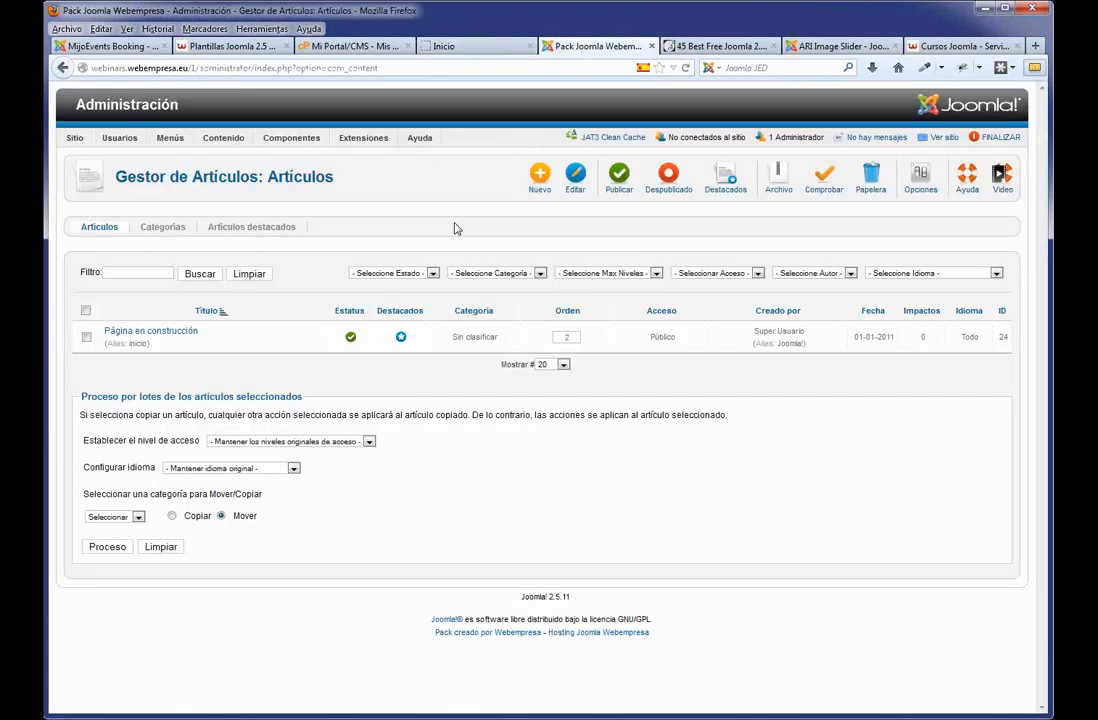
left_click(177, 336)
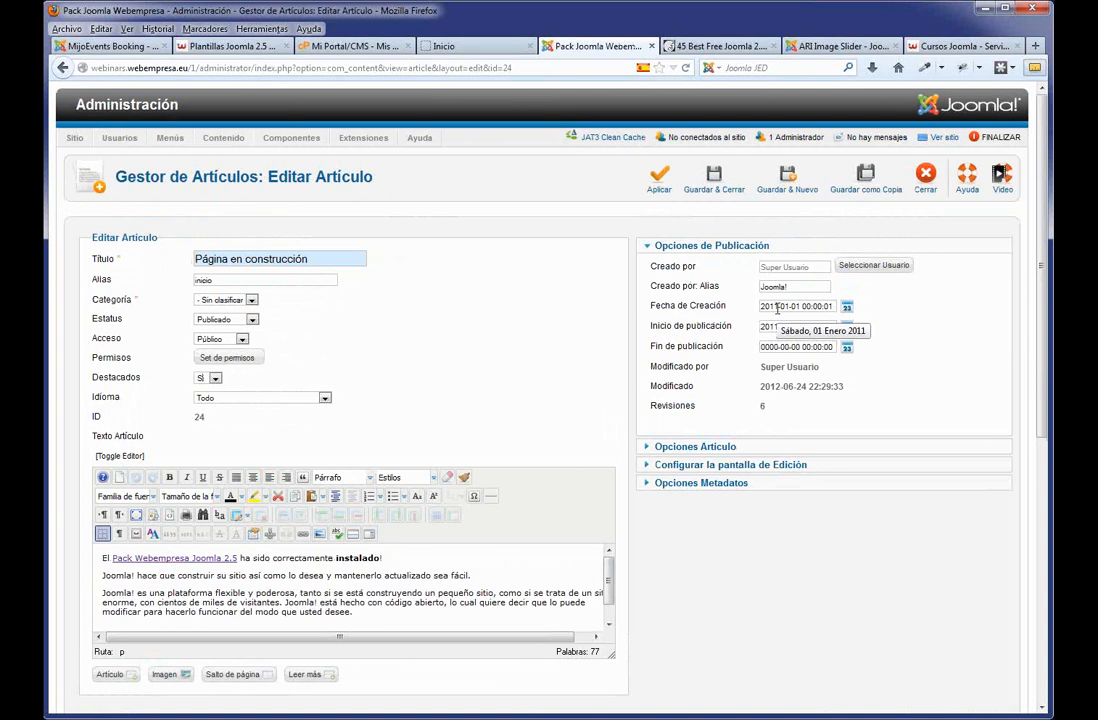
left_click(927, 176)
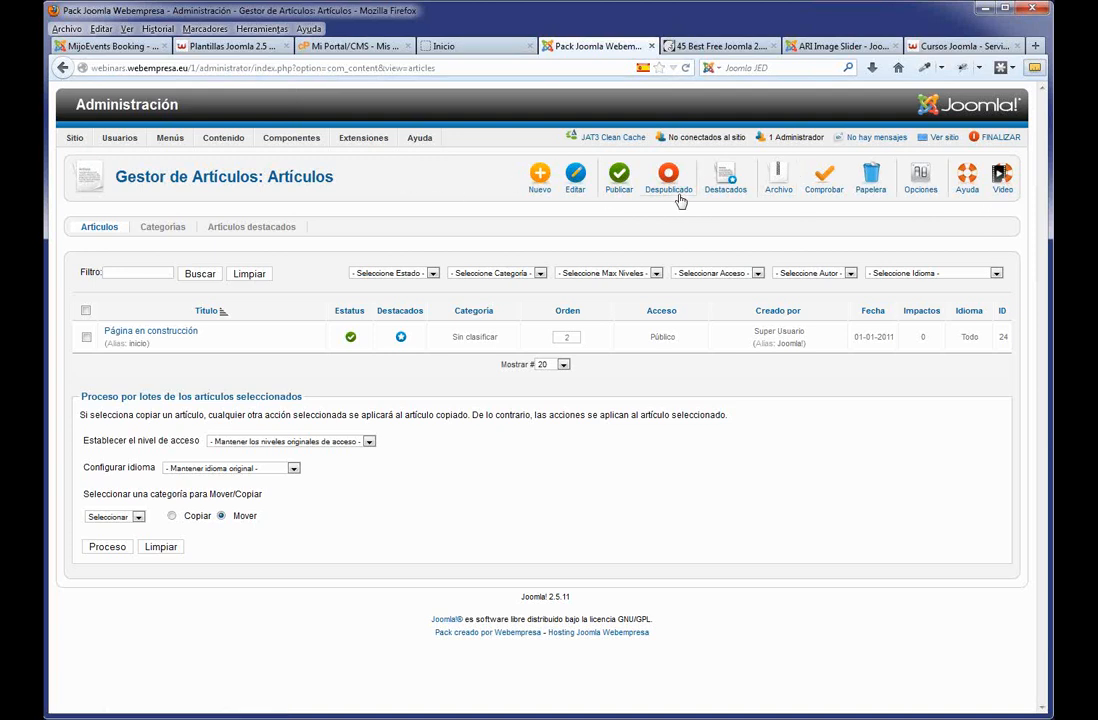
Create the article 'Nosotros' with pasted placeholder Spanish text and save it.
left_click(541, 185)
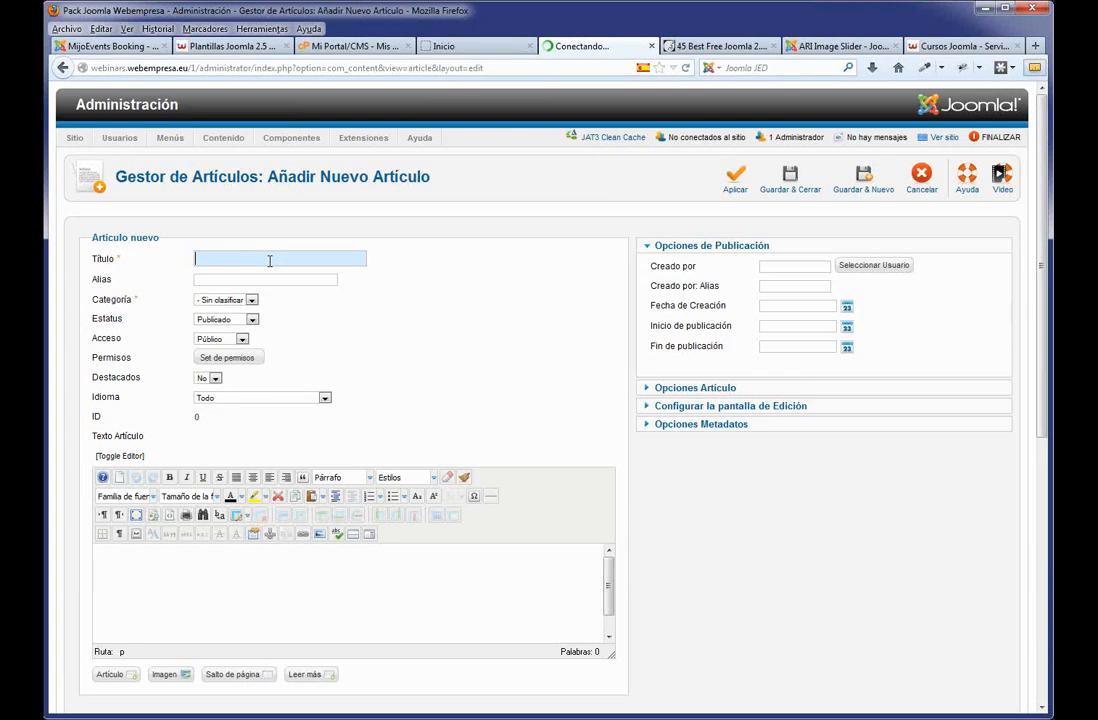
type("No")
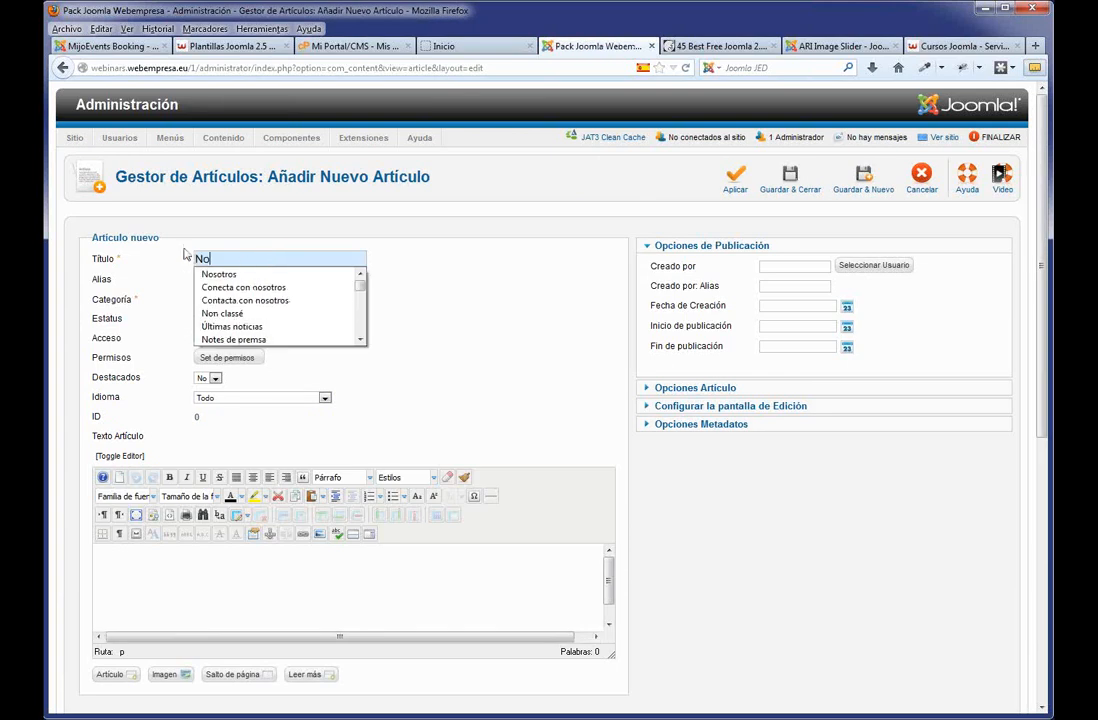
key("Down")
key("Down")
key("Up")
key("Return")
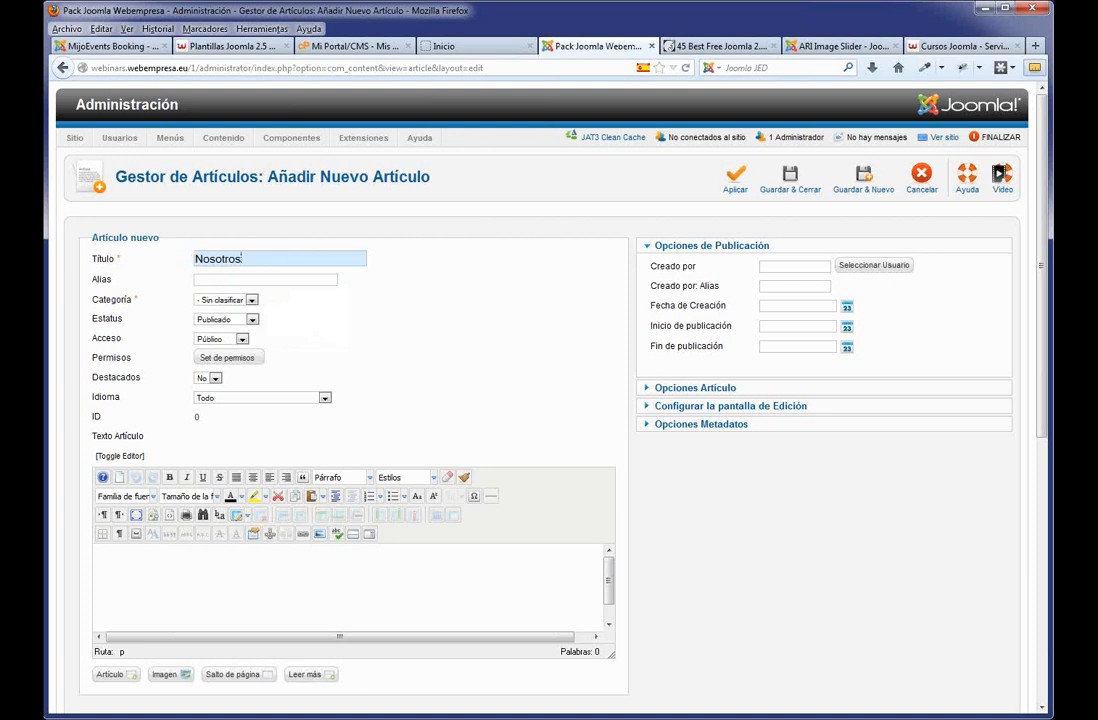
key("ctrl+v")
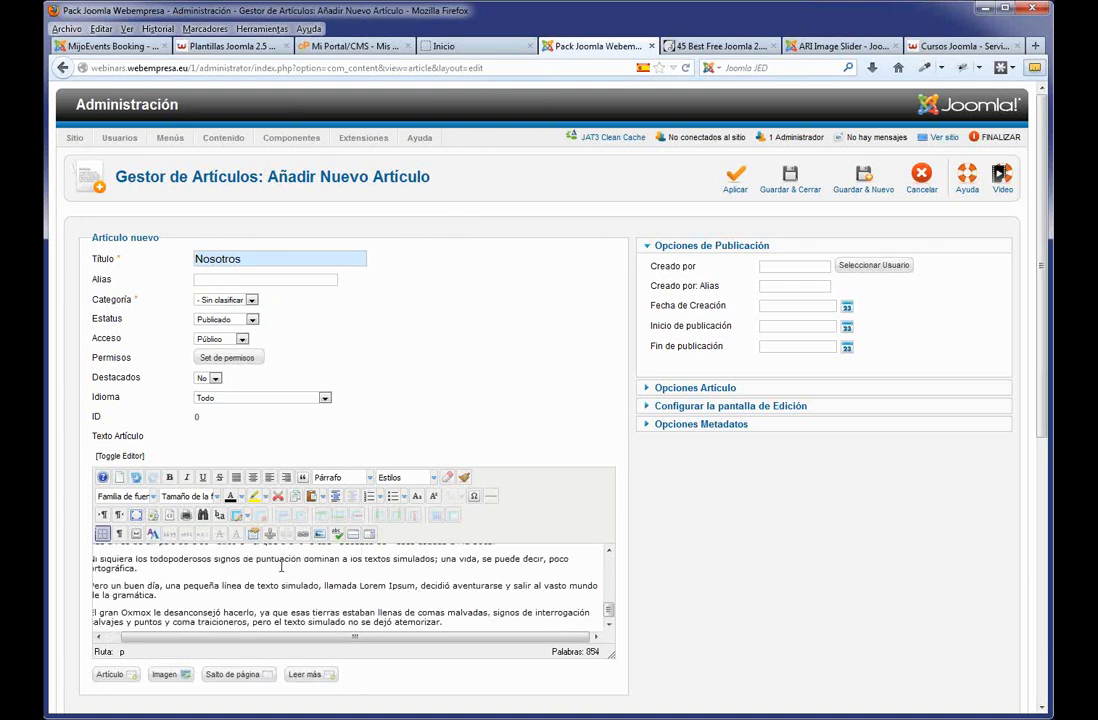
scroll(281, 567, "up", 2)
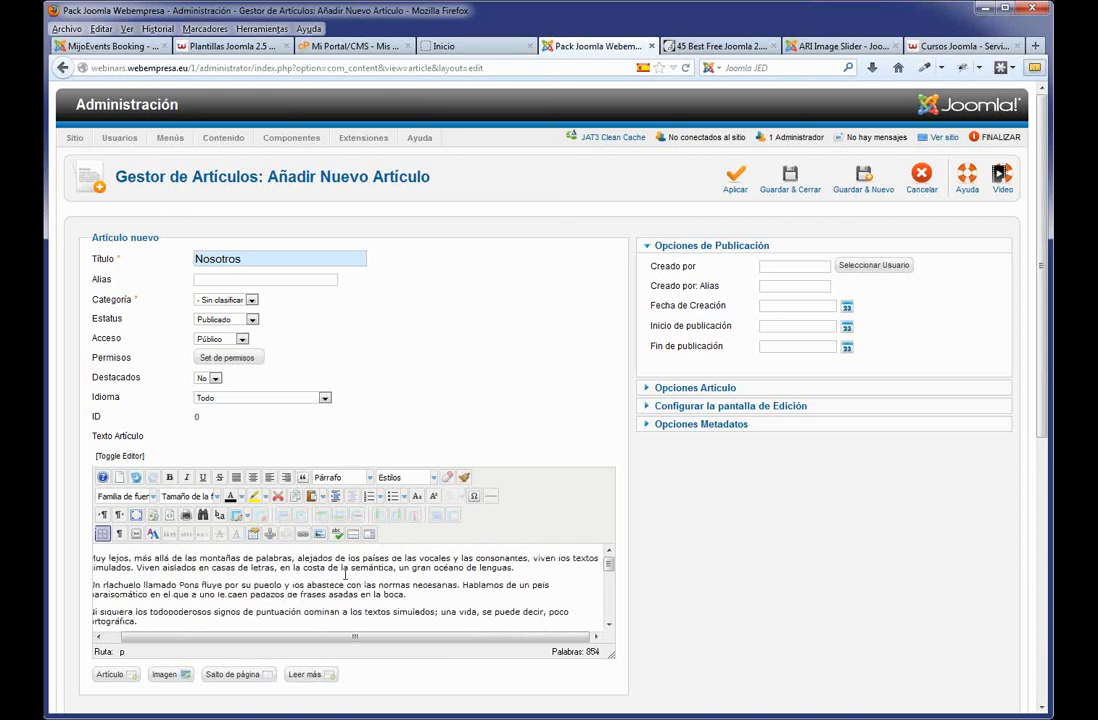
left_click(798, 185)
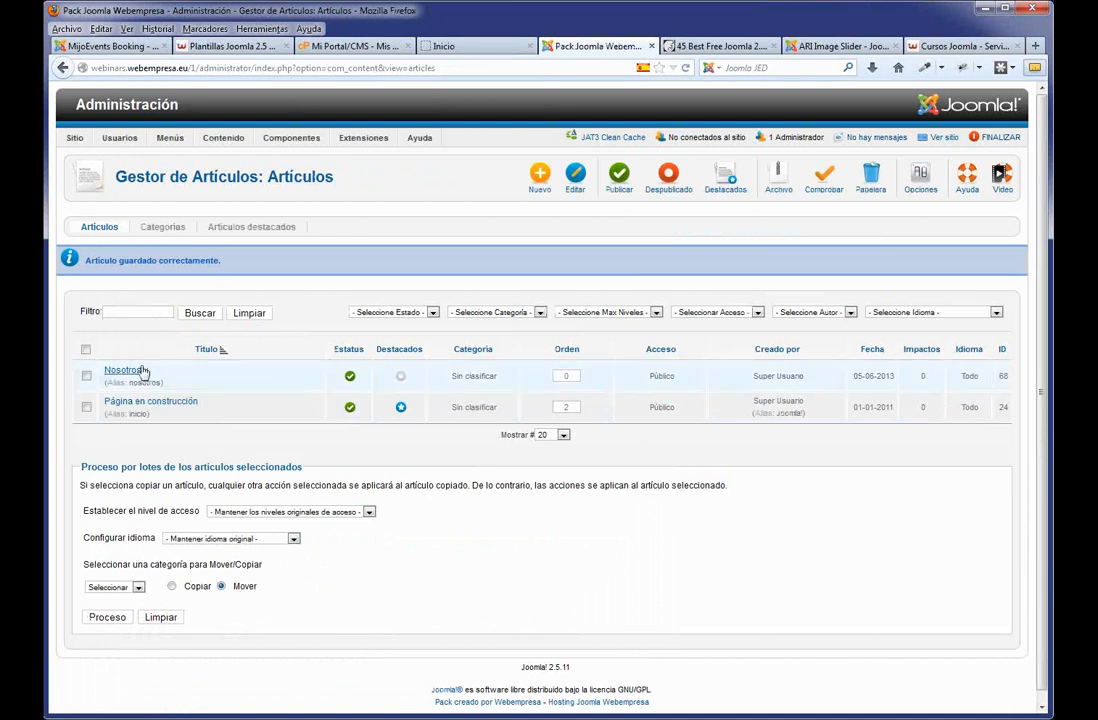
Create the article 'Clientes' with pasted placeholder text and save it.
left_click(539, 177)
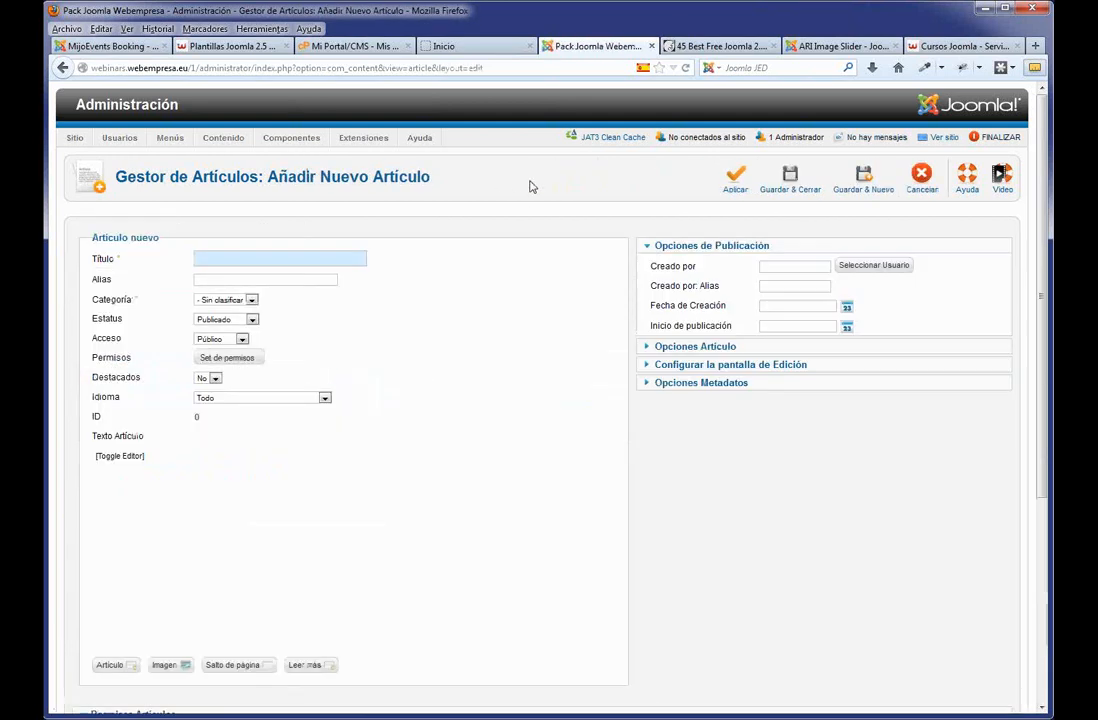
type("Cli")
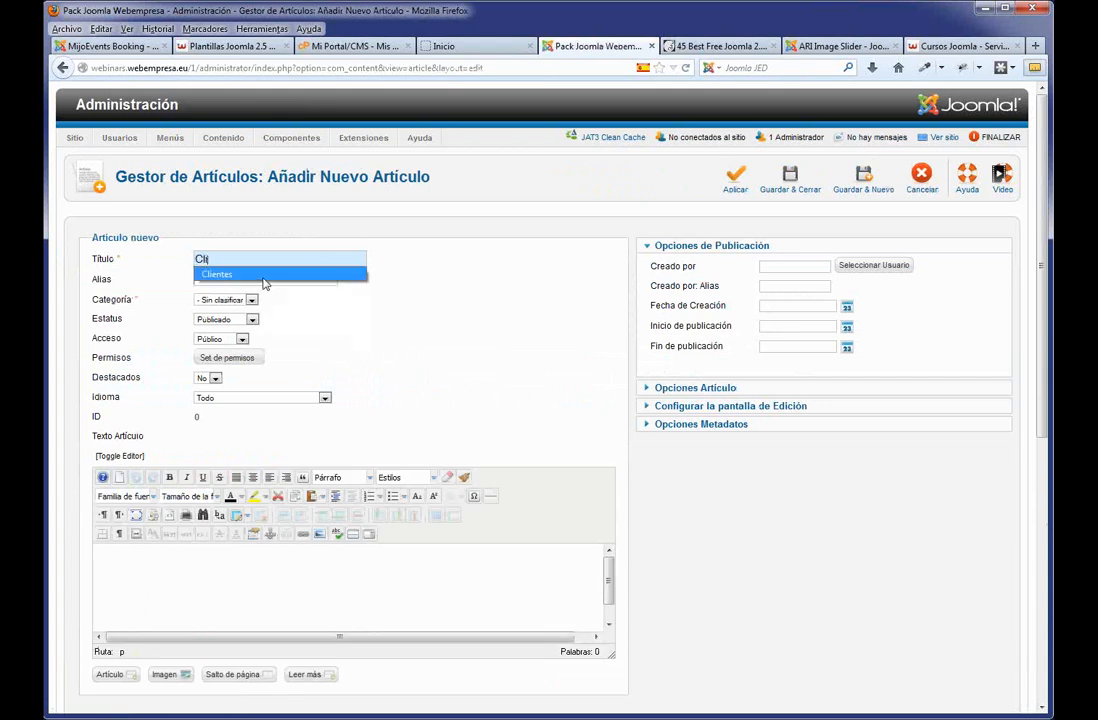
left_click(264, 274)
left_click(210, 617)
key("ctrl+v")
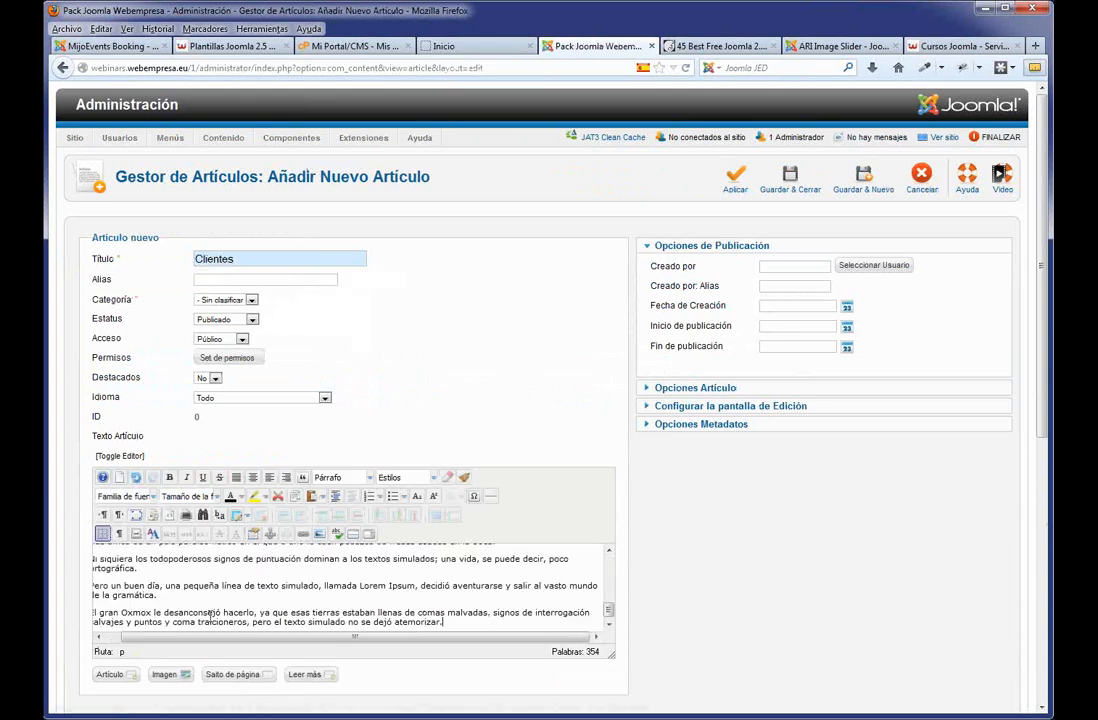
left_click(790, 180)
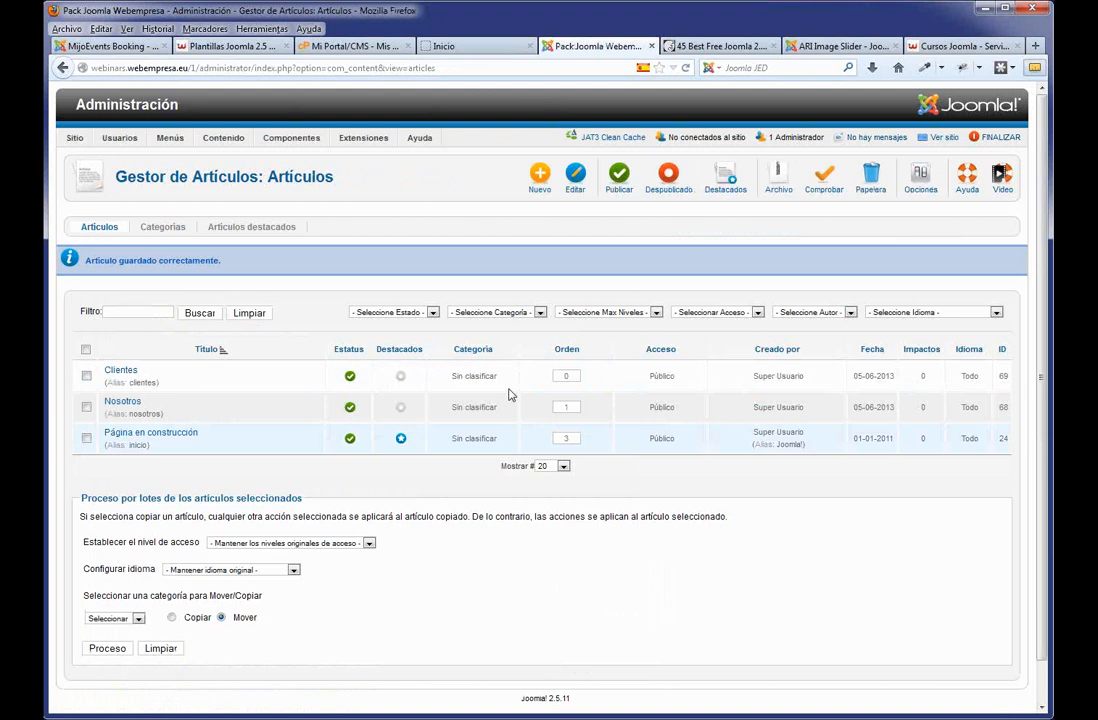
Create the article 'Servicios' with pasted placeholder text and save it.
left_click(540, 180)
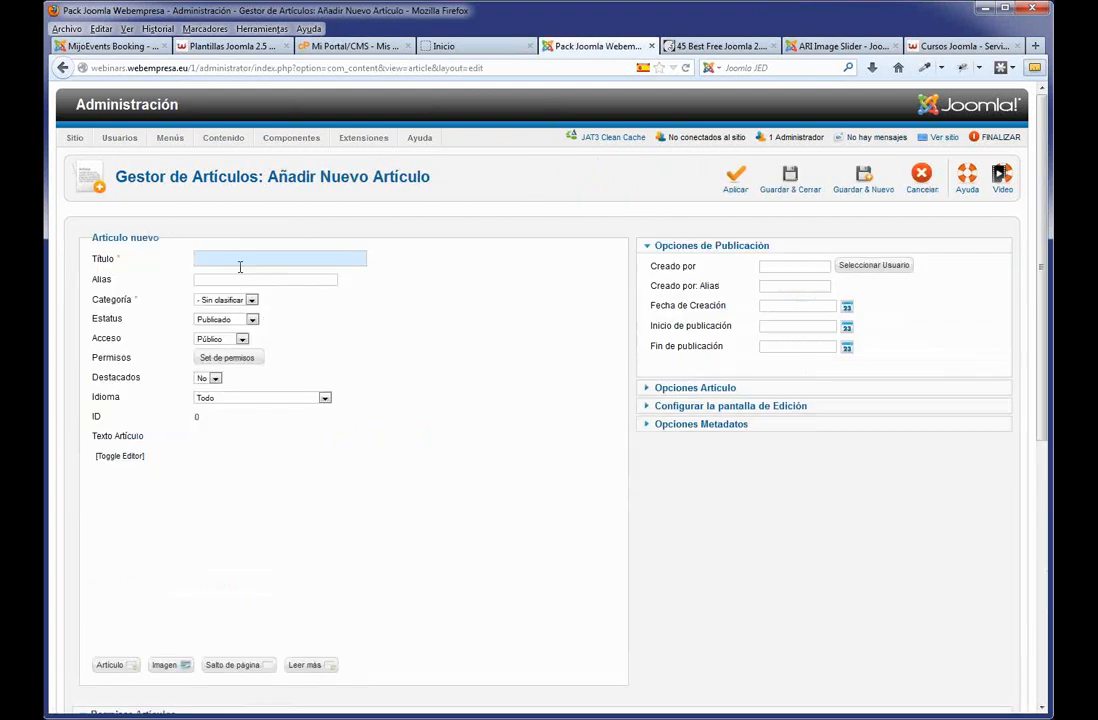
type("Servicios")
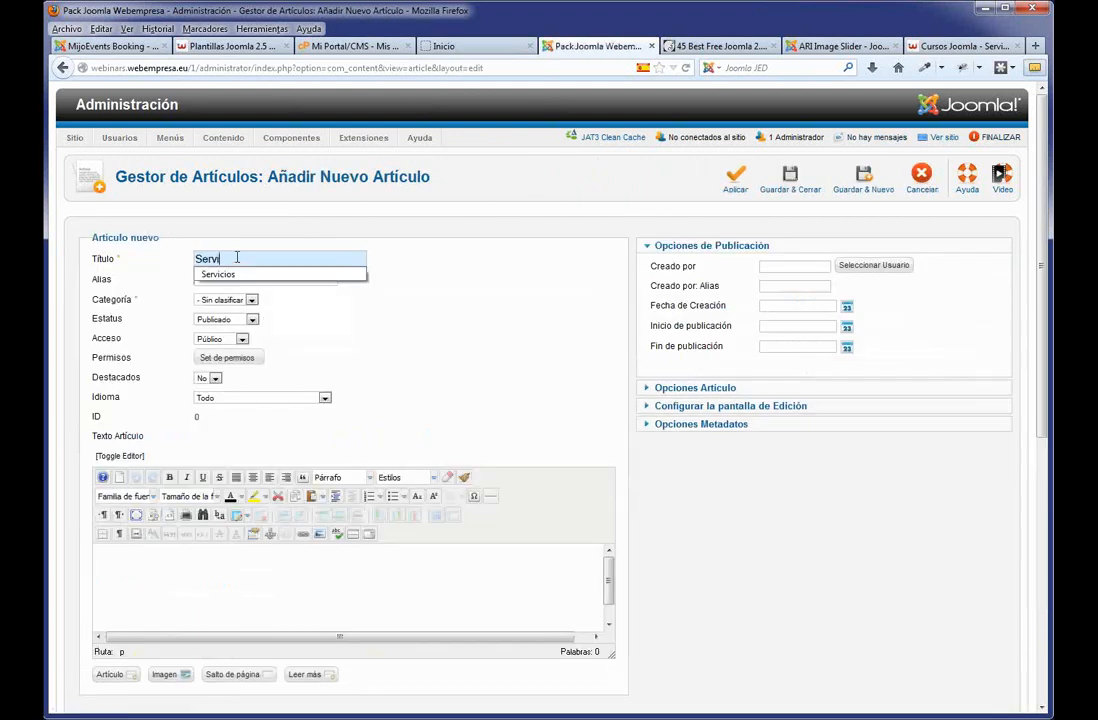
key("BackSpace")
key("BackSpace")
left_click(246, 275)
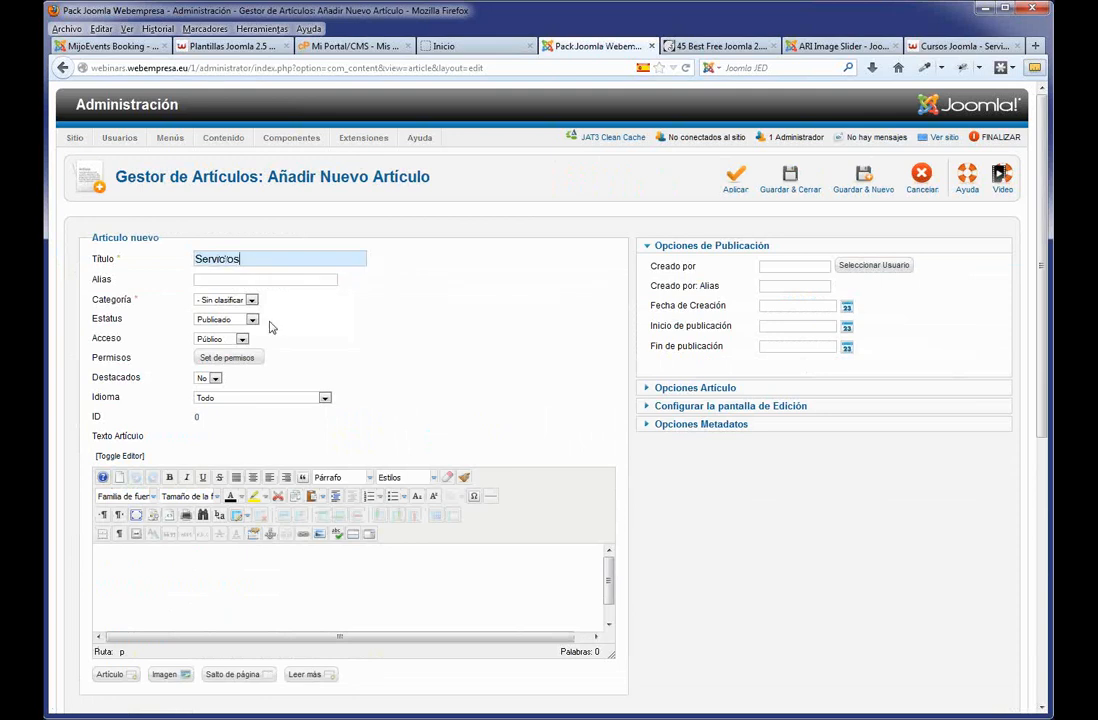
key("ctrl+v")
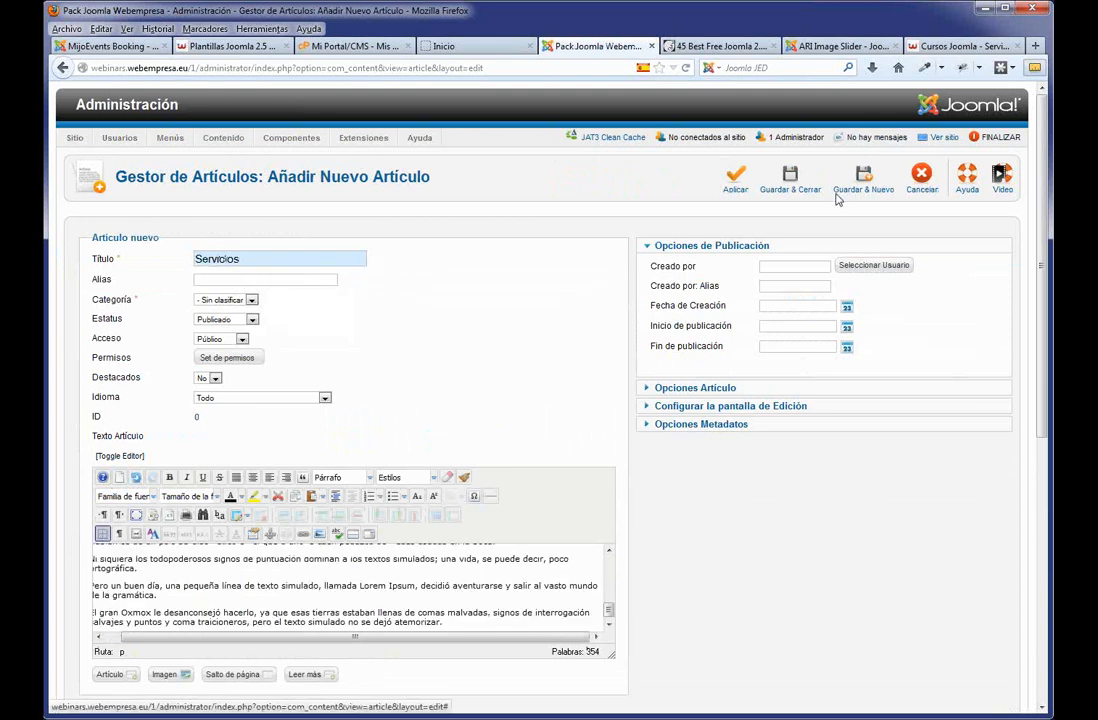
left_click(789, 212)
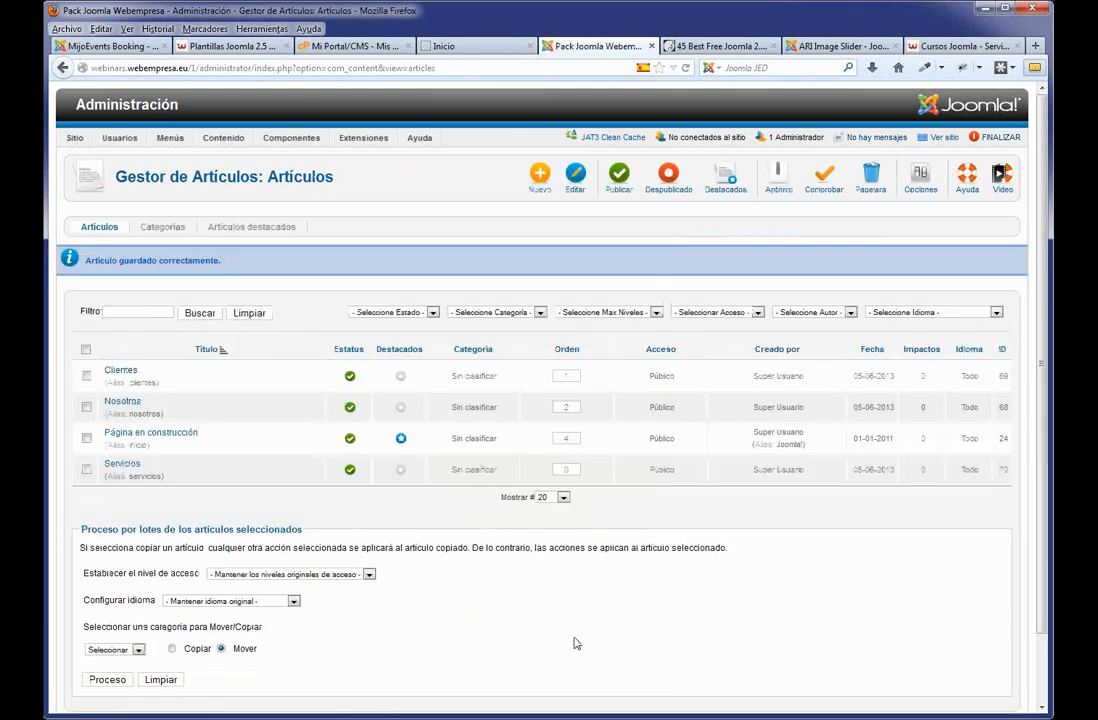
Reload the front end to check the site, then open the Menú Principal item list.
left_click(444, 47)
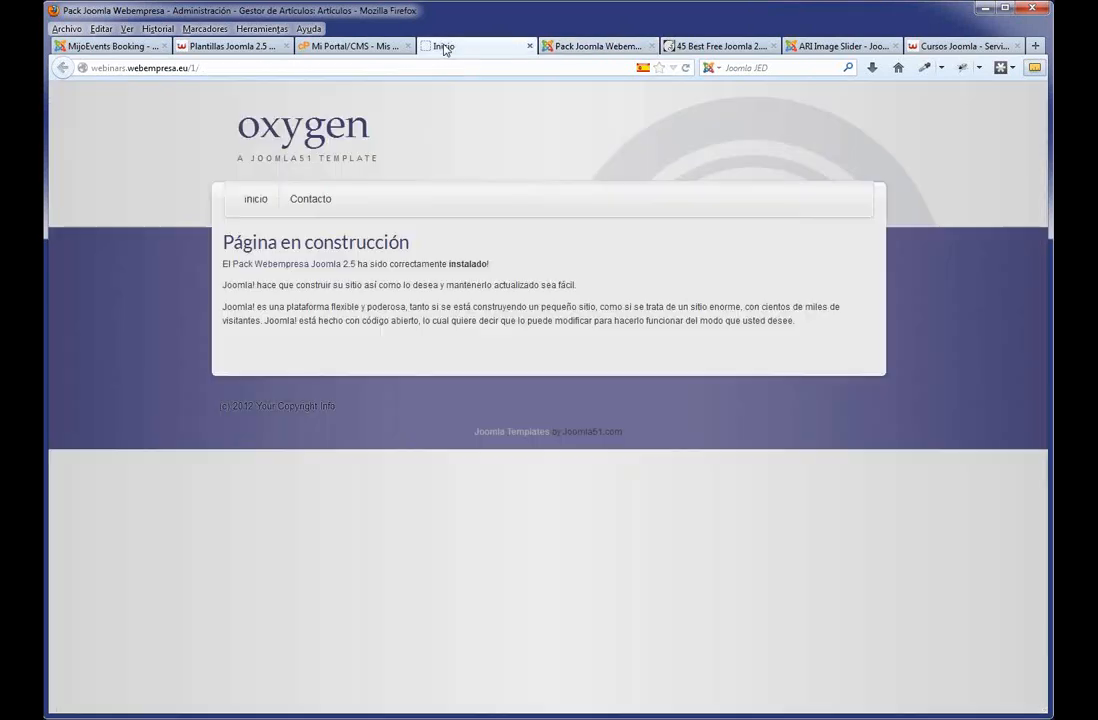
key("F5")
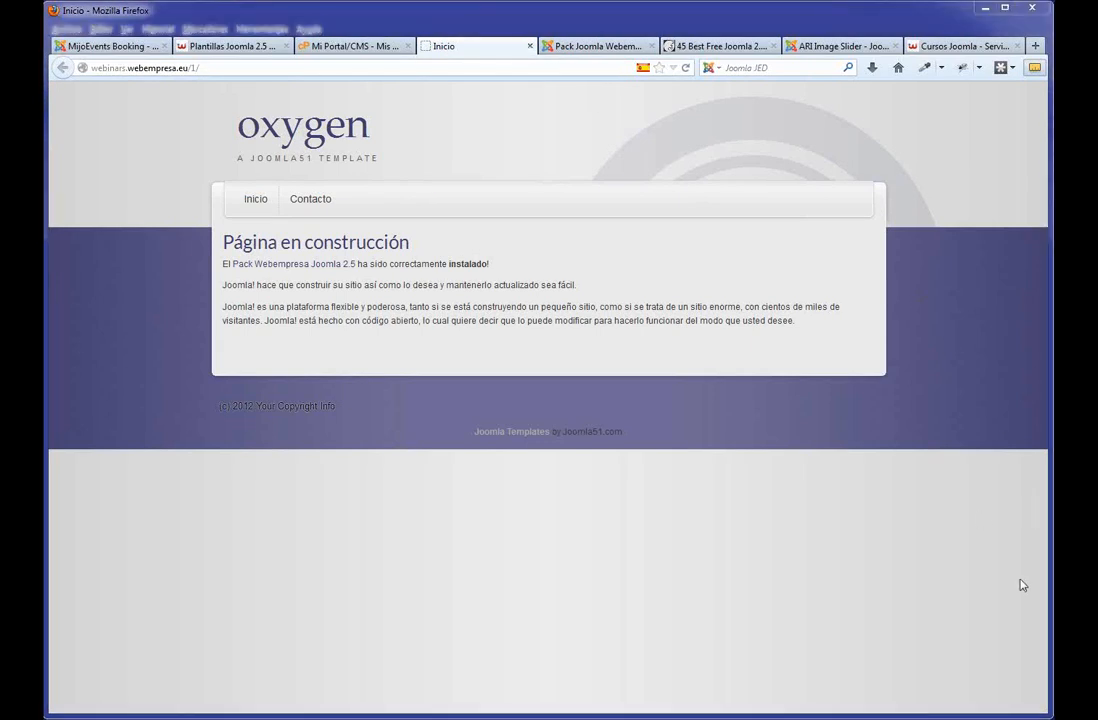
left_click(605, 45)
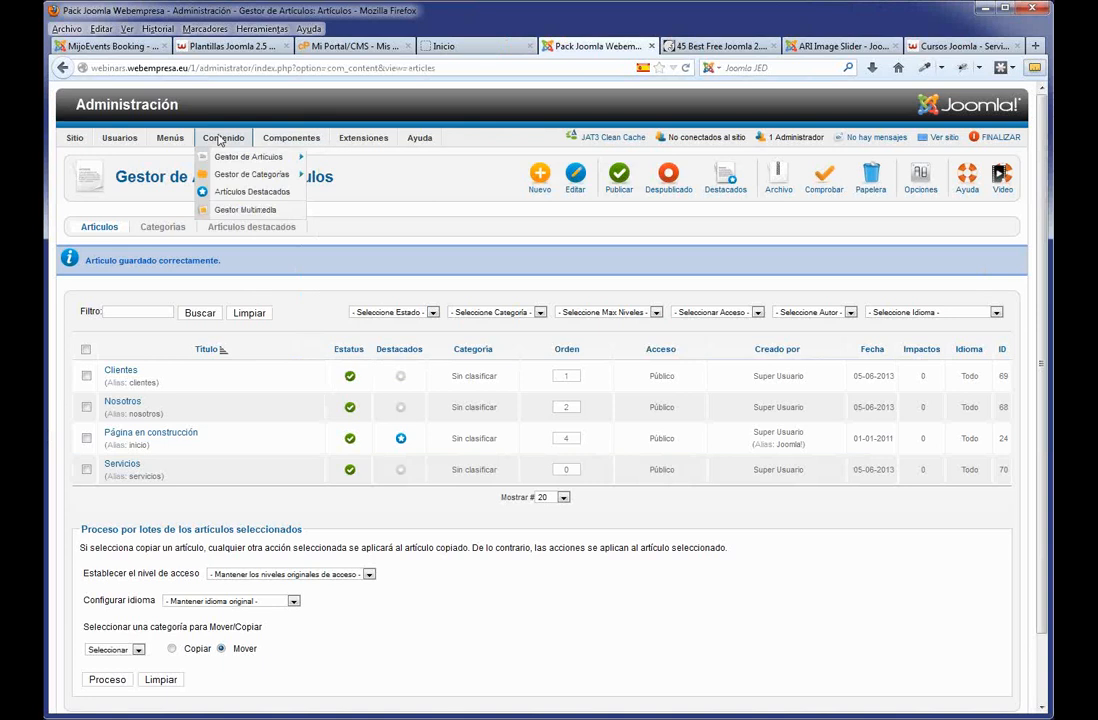
mouse_move(168, 137)
left_click(180, 186)
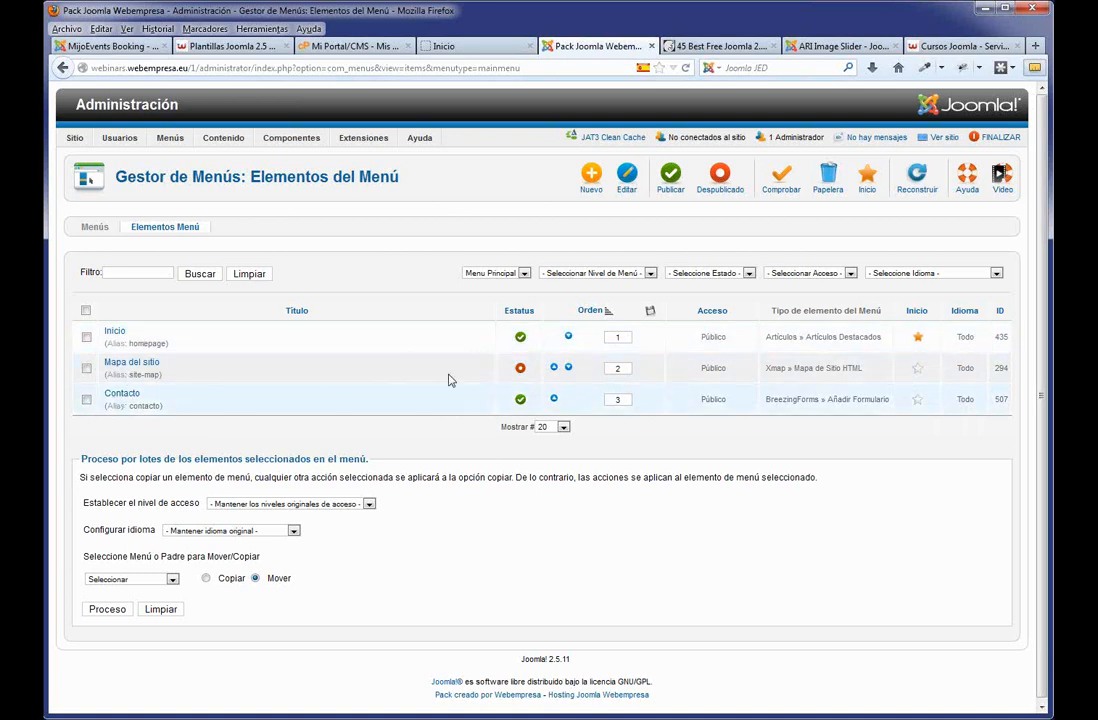
Create a 'Nosotros' Artículo simple menu item linked to the Nosotros article and save it.
left_click(590, 185)
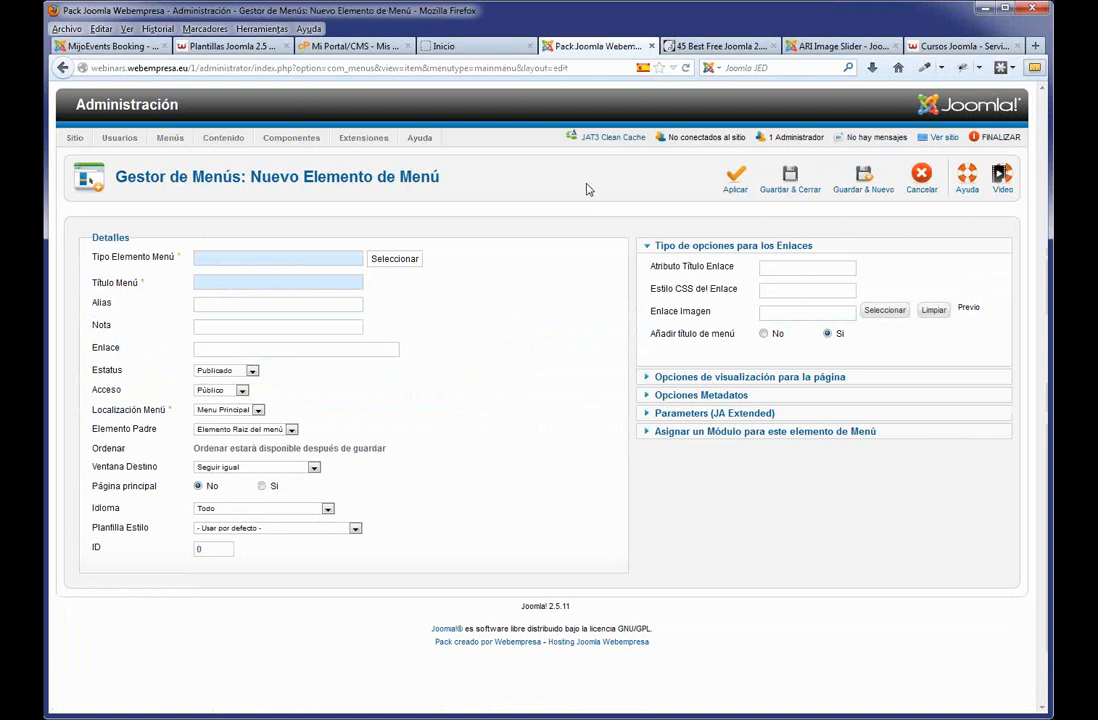
left_click(393, 262)
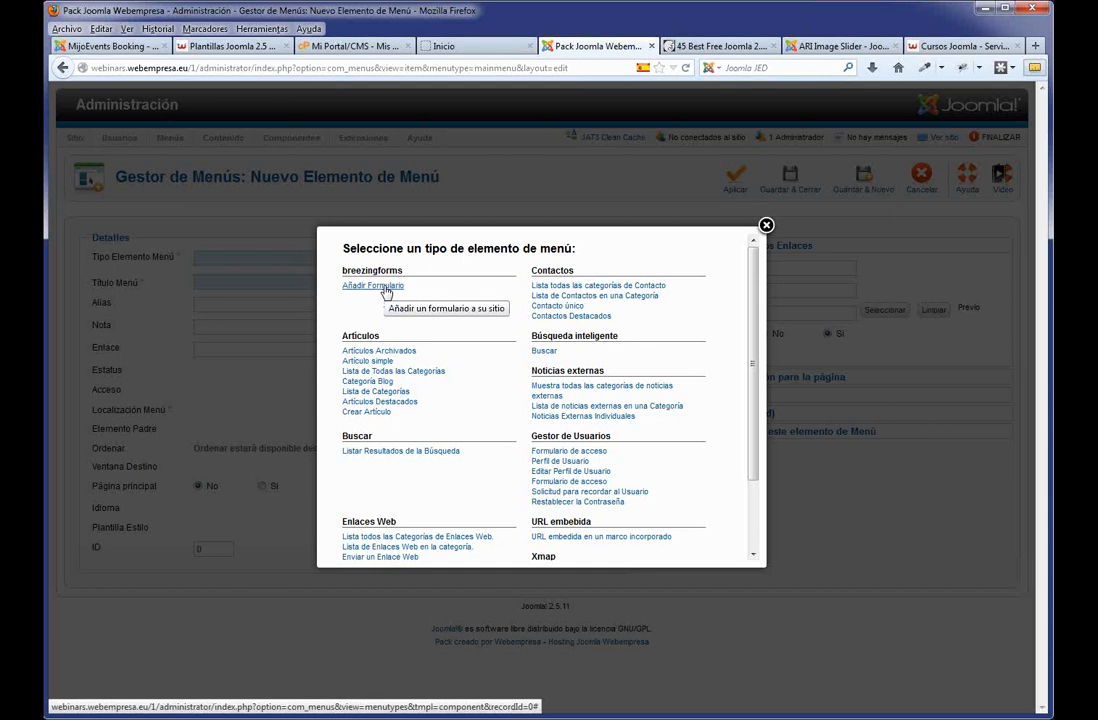
left_click(381, 366)
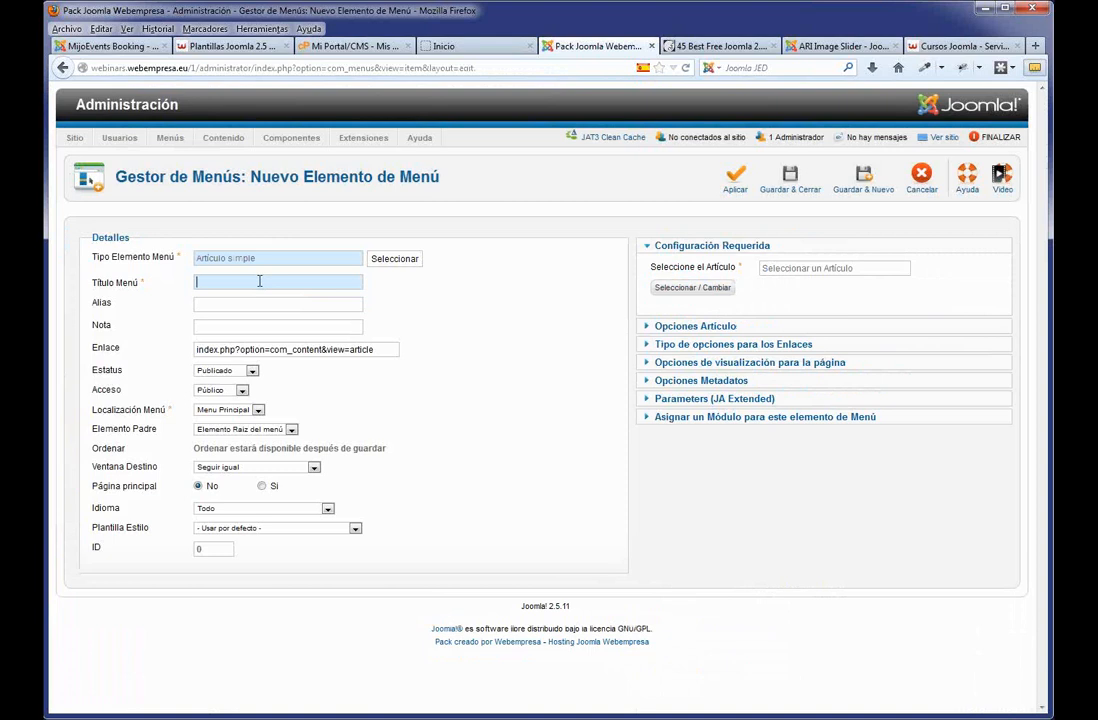
type("No")
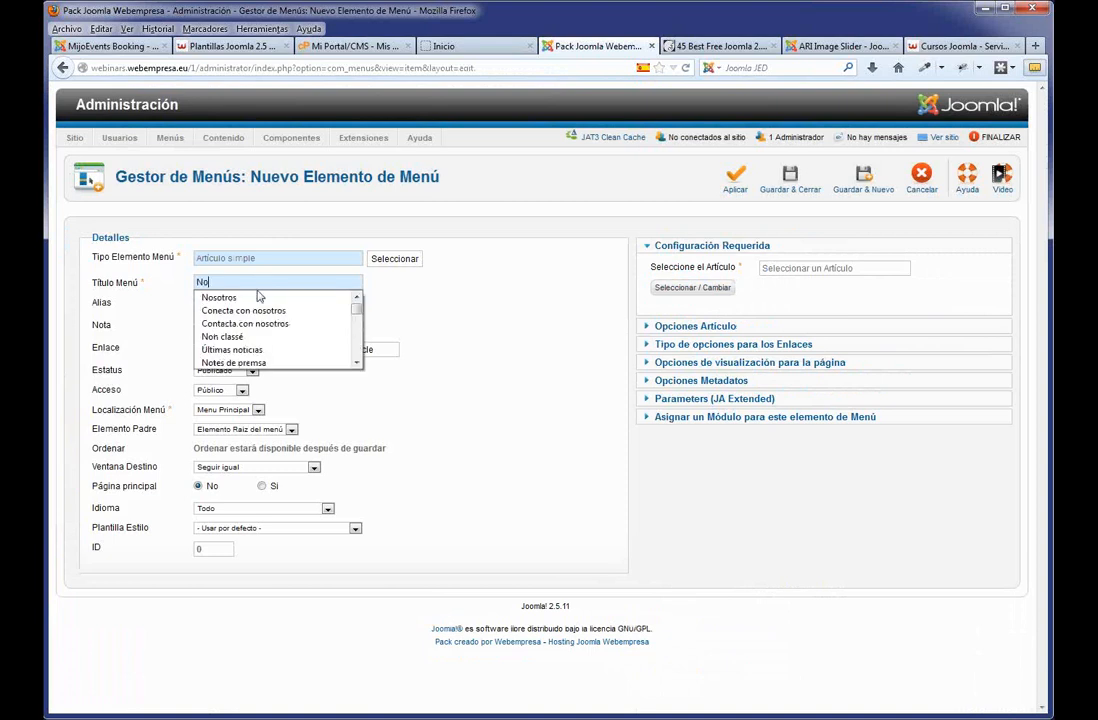
left_click(257, 297)
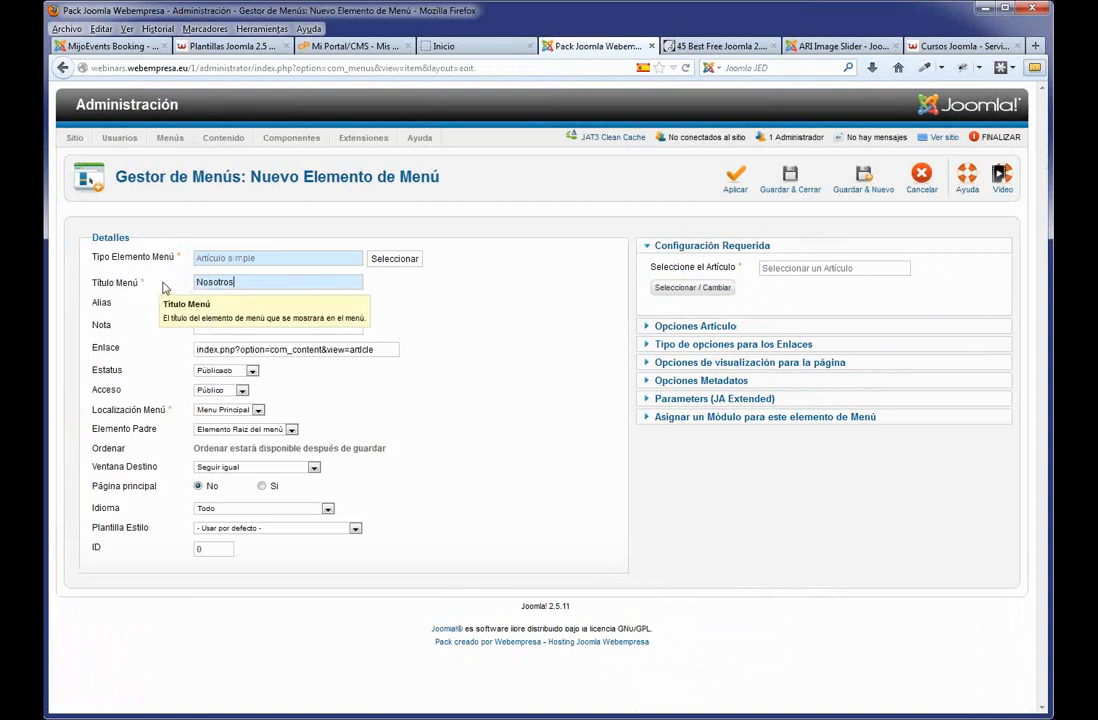
left_click(706, 290)
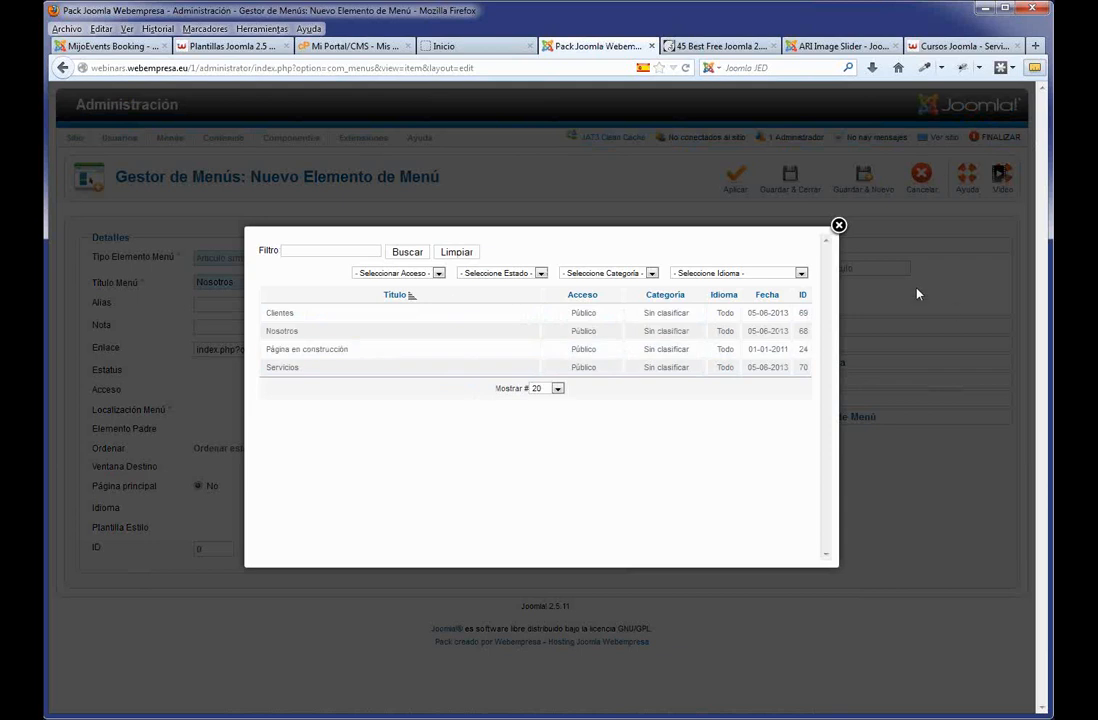
left_click(287, 334)
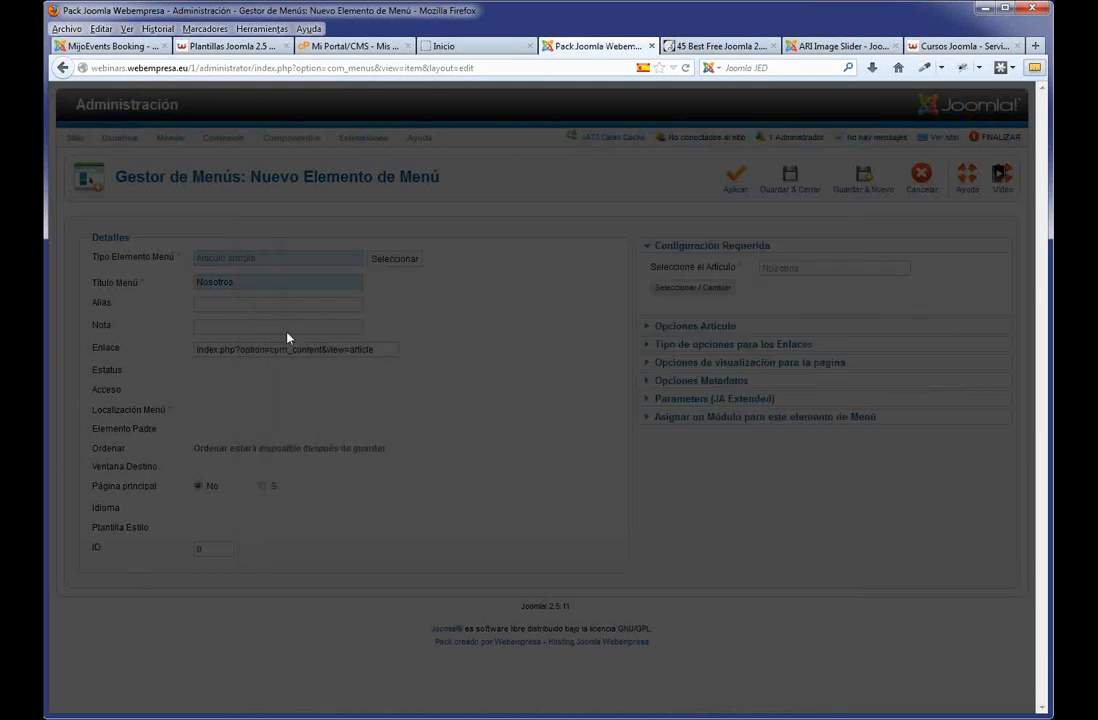
left_click(787, 190)
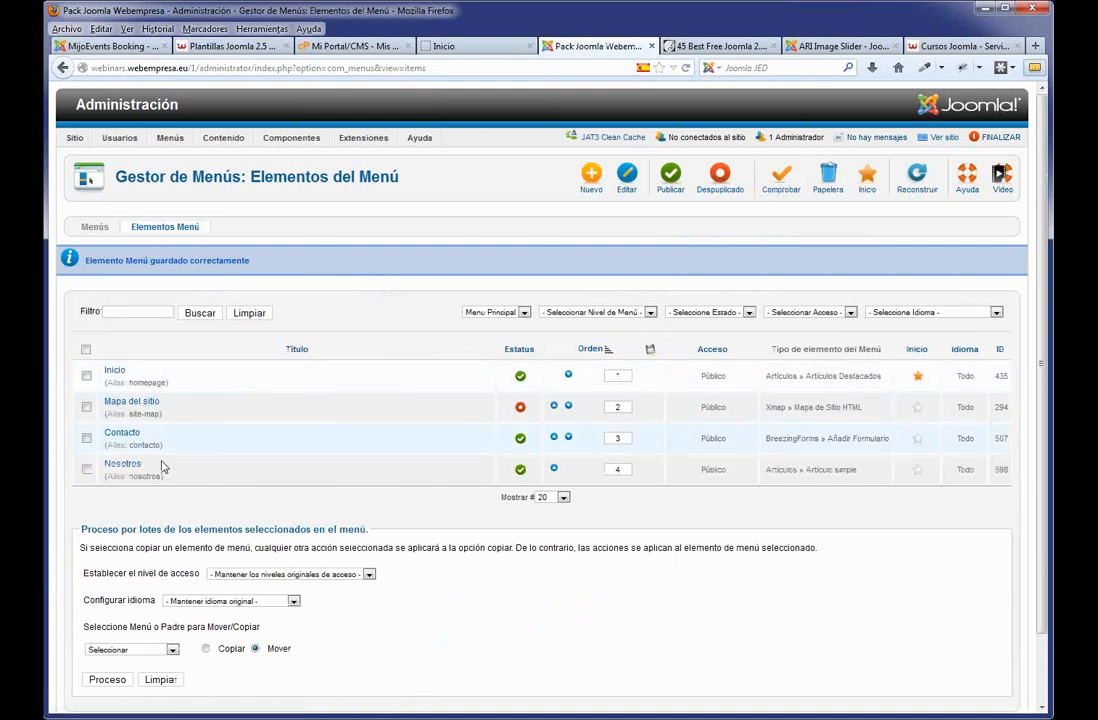
Move Nosotros above Contacto, then test its link on the reloaded live site.
left_click(555, 469)
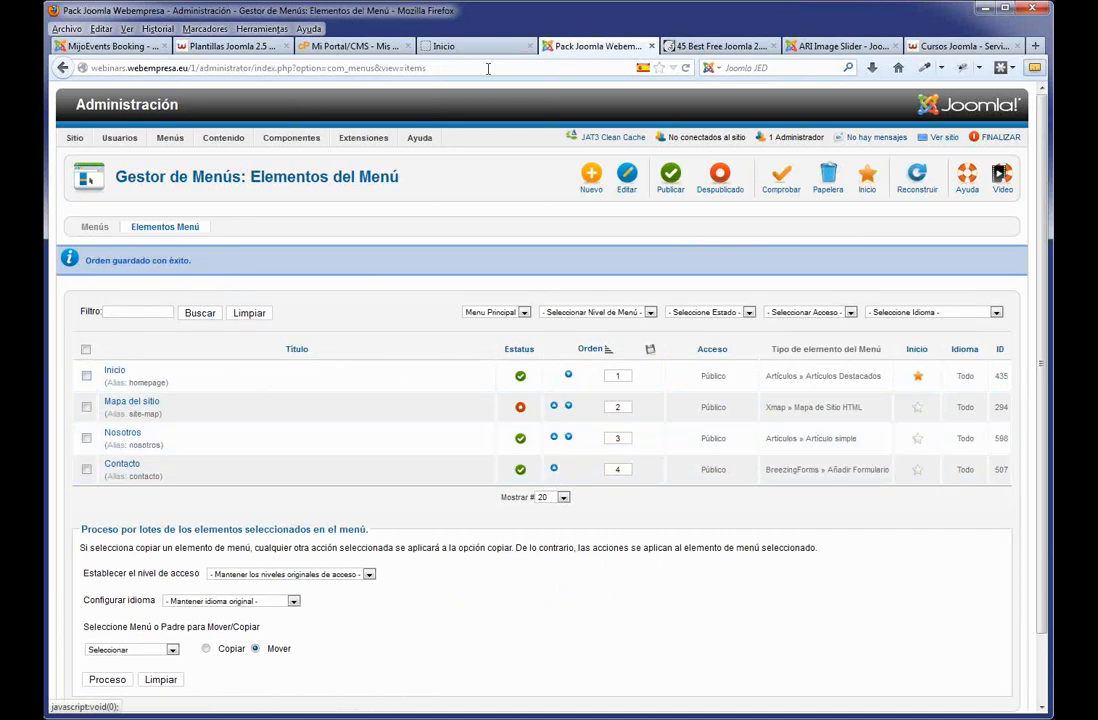
left_click(459, 53)
key("F5")
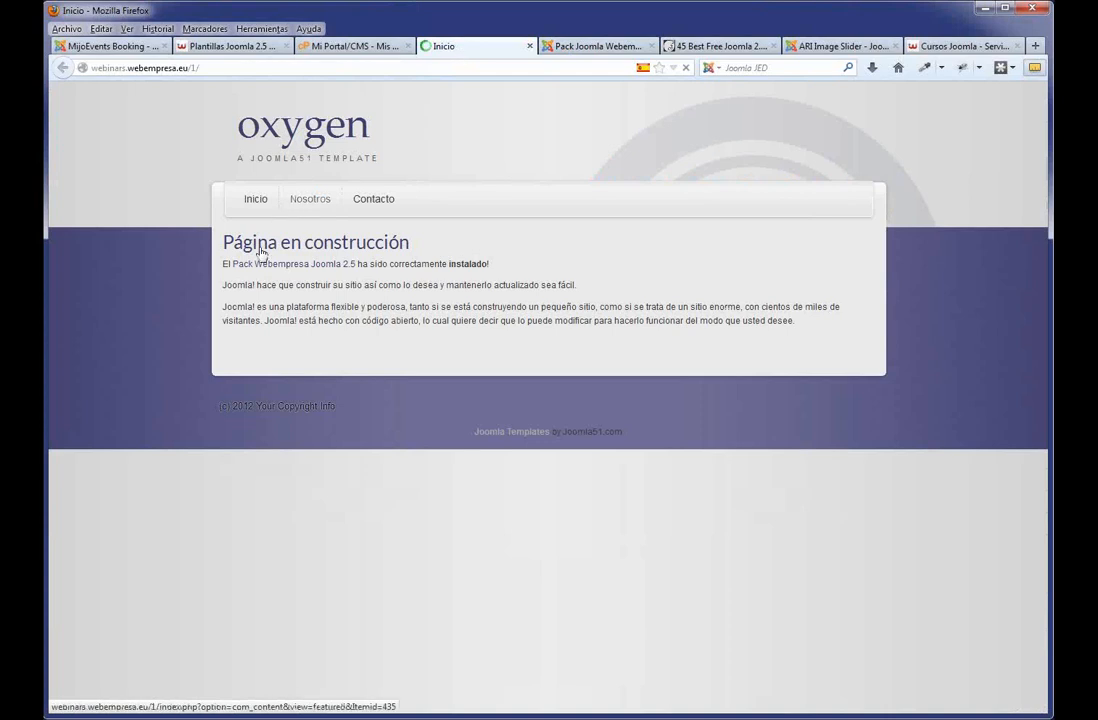
left_click(302, 205)
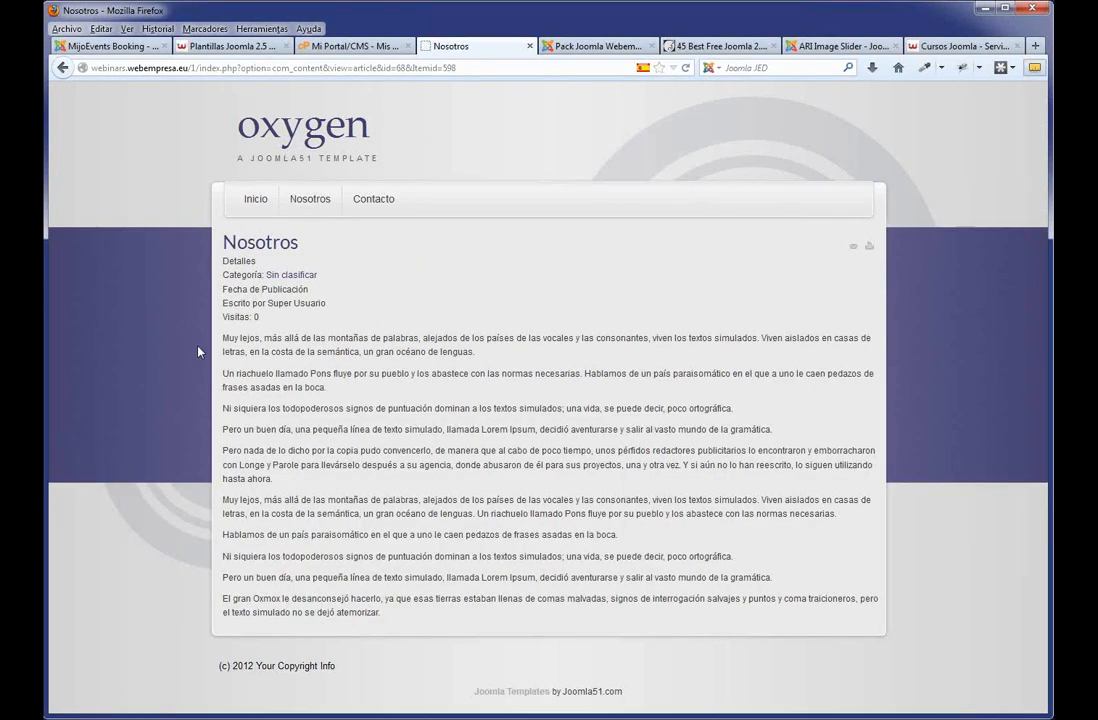
left_click(250, 205)
left_click(560, 46)
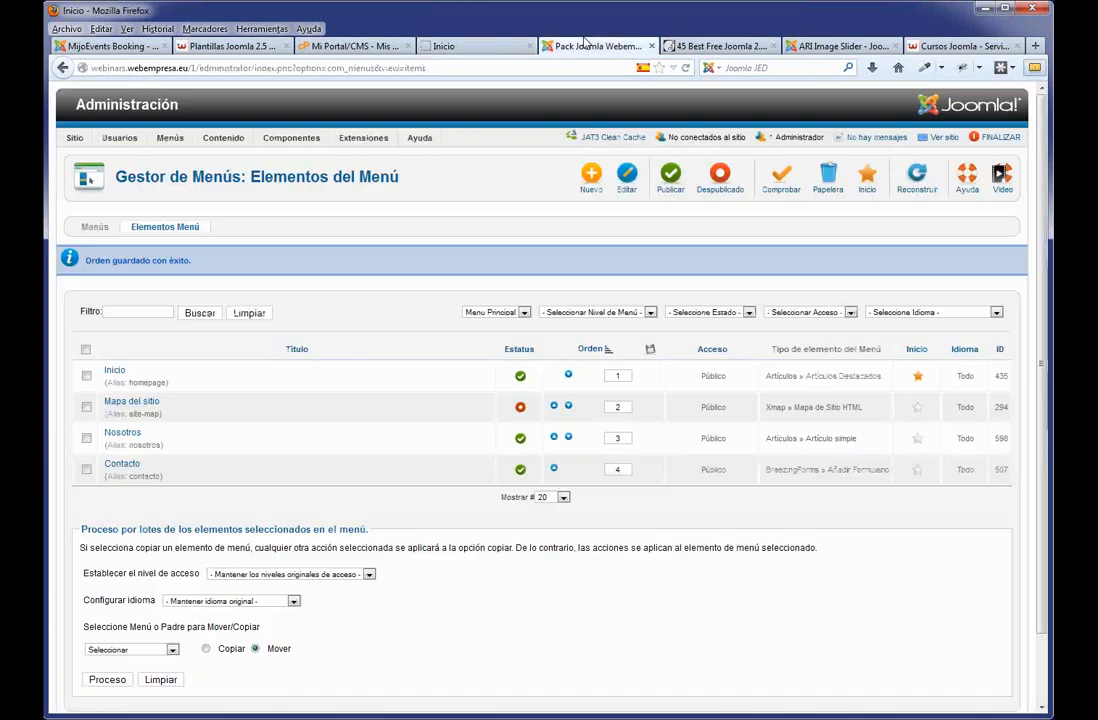
Create a 'Servicios' Artículo simple menu item linked to the Servicios article and move it above Contacto.
left_click(592, 187)
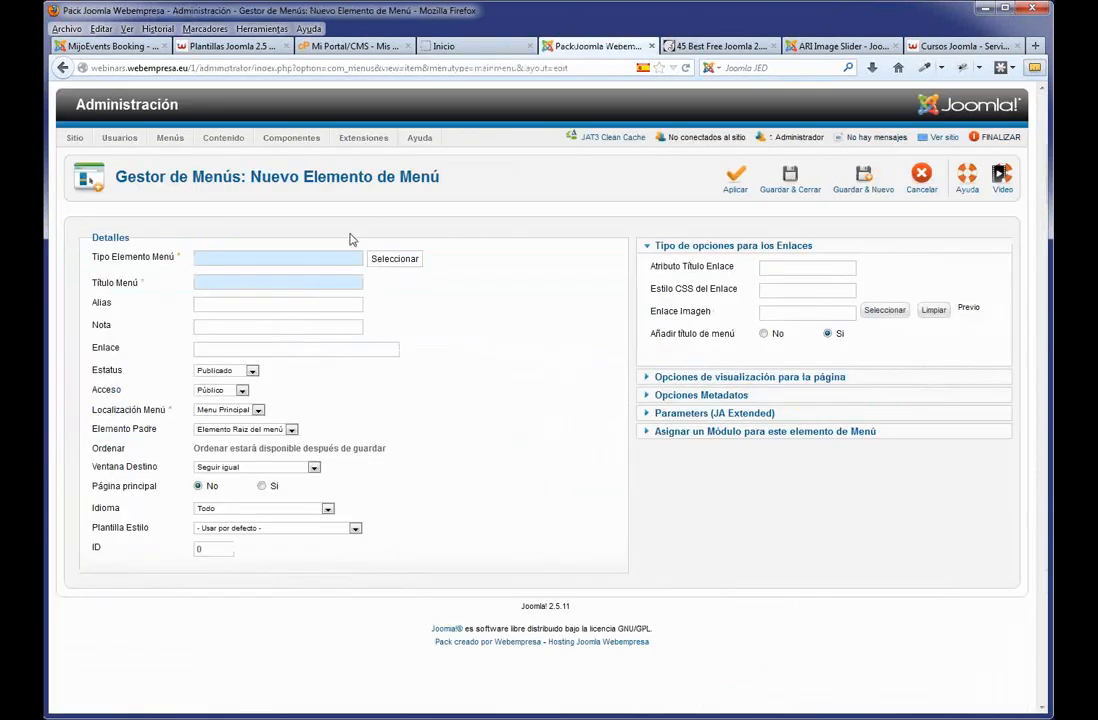
left_click(391, 264)
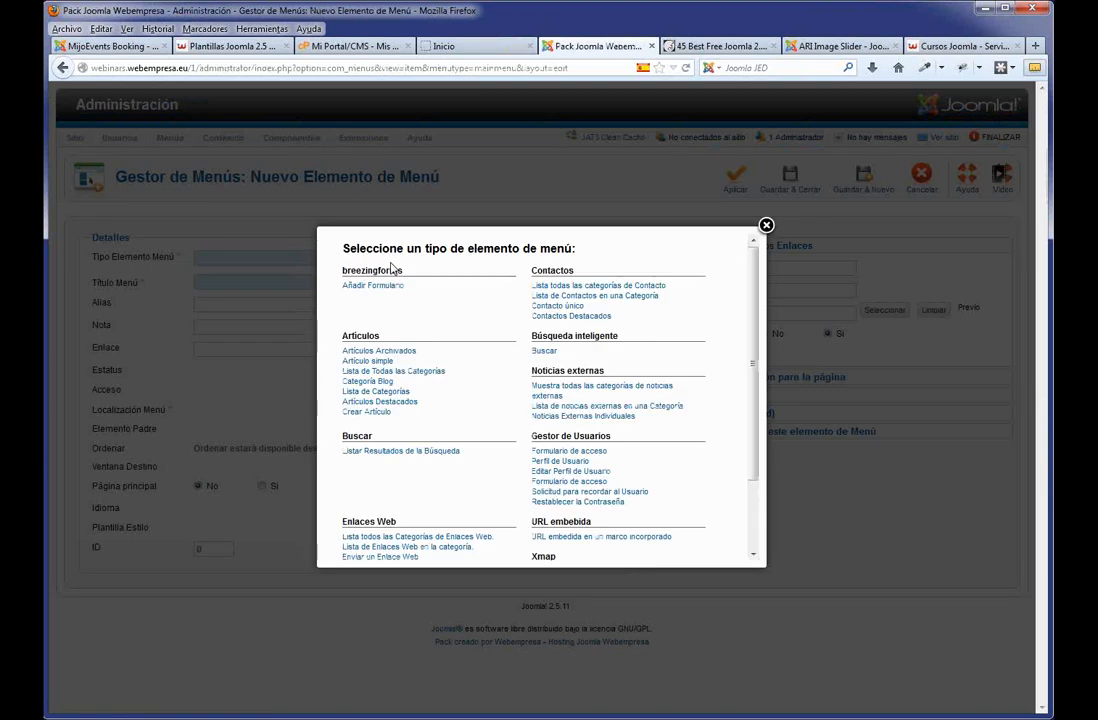
left_click(358, 371)
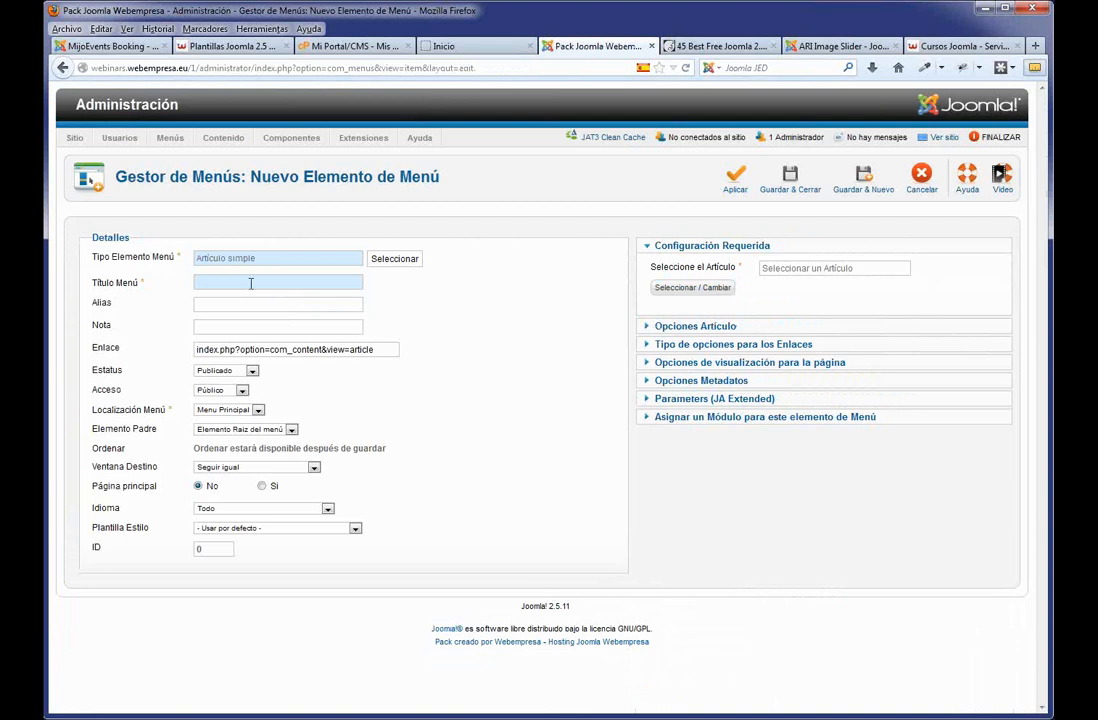
type("Servicios")
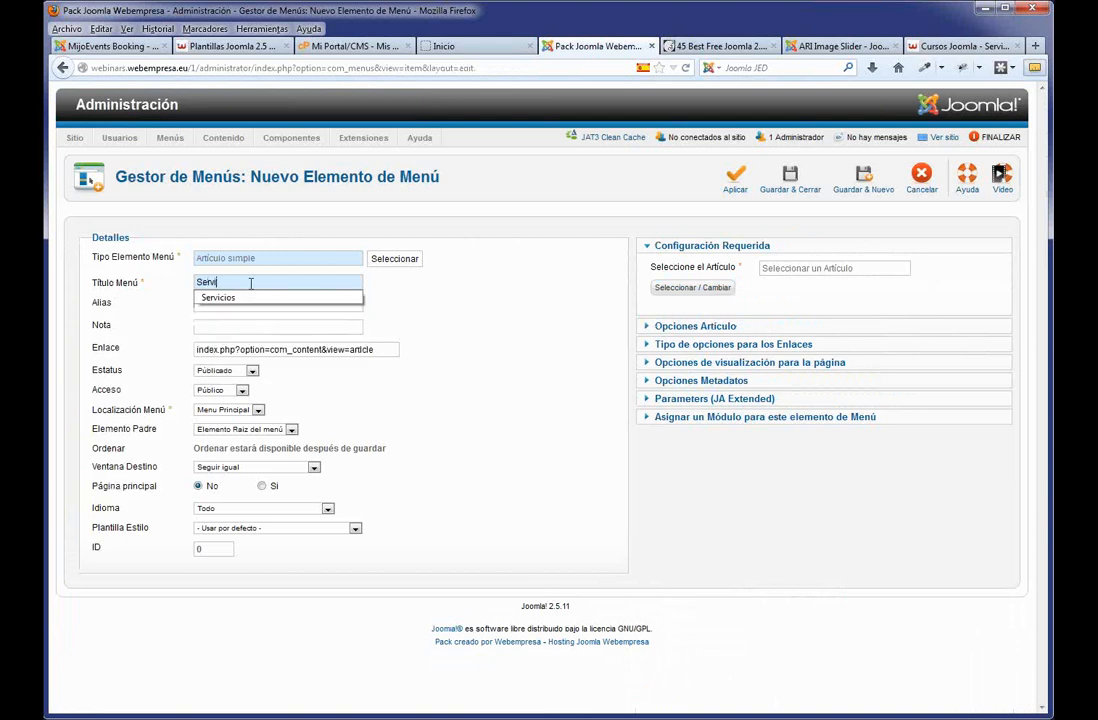
left_click(705, 288)
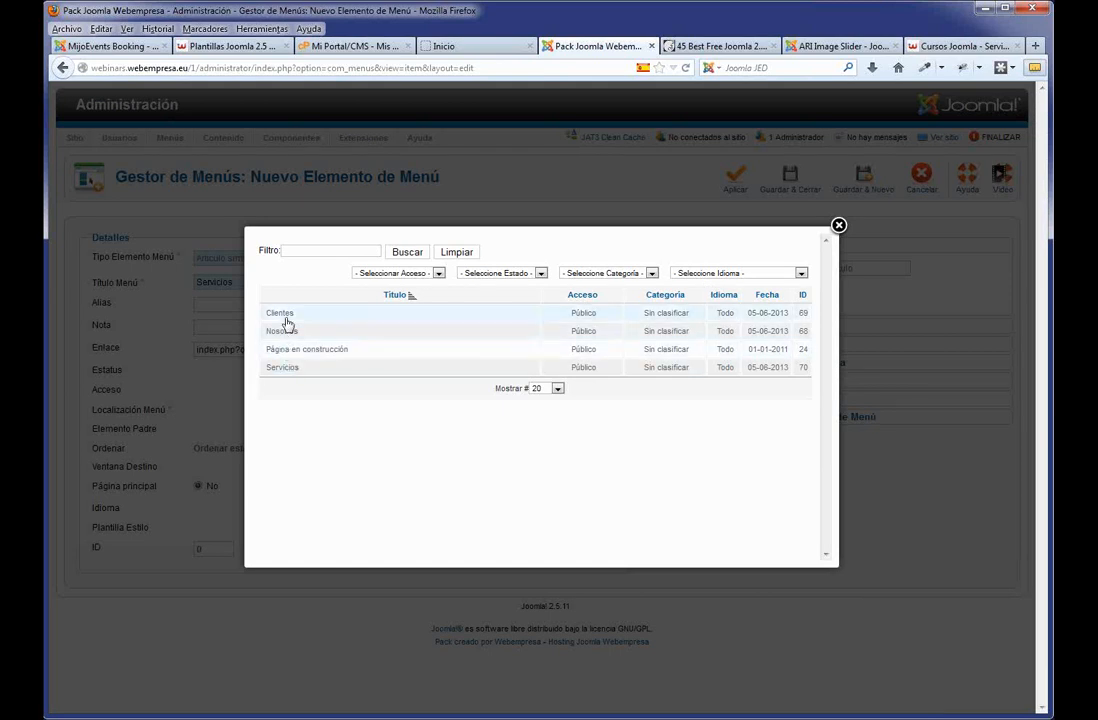
left_click(289, 368)
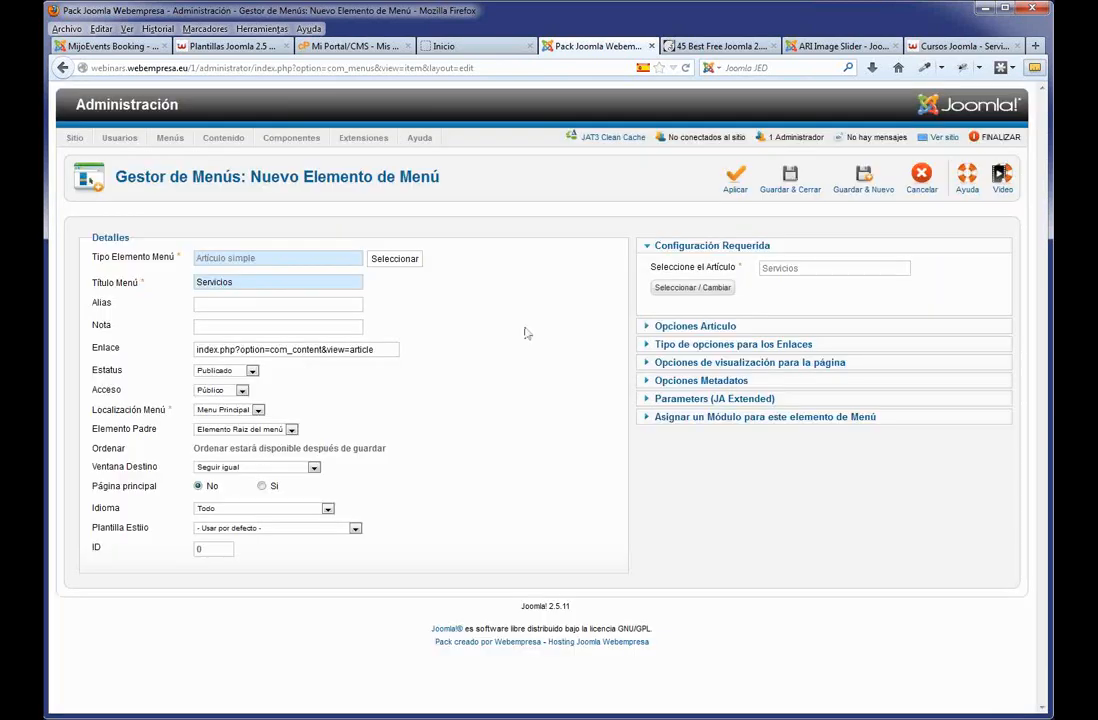
left_click(772, 184)
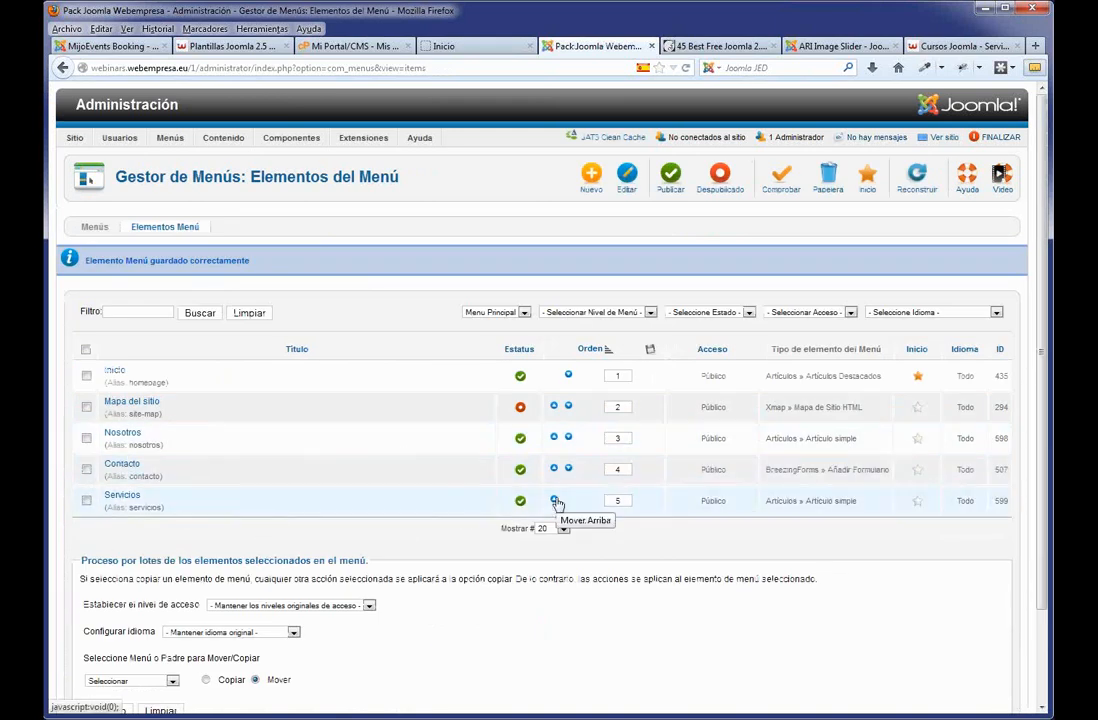
left_click(556, 501)
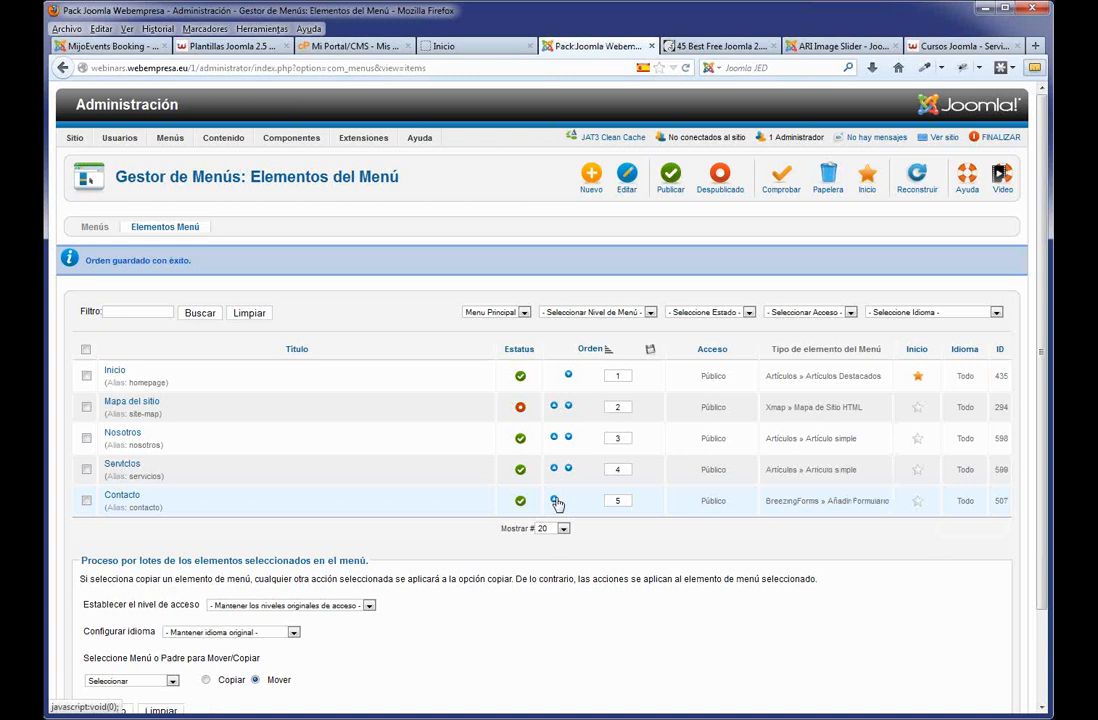
Create a 'Clientes' Artículo simple menu item linked to the Clientes article and save it.
left_click(590, 178)
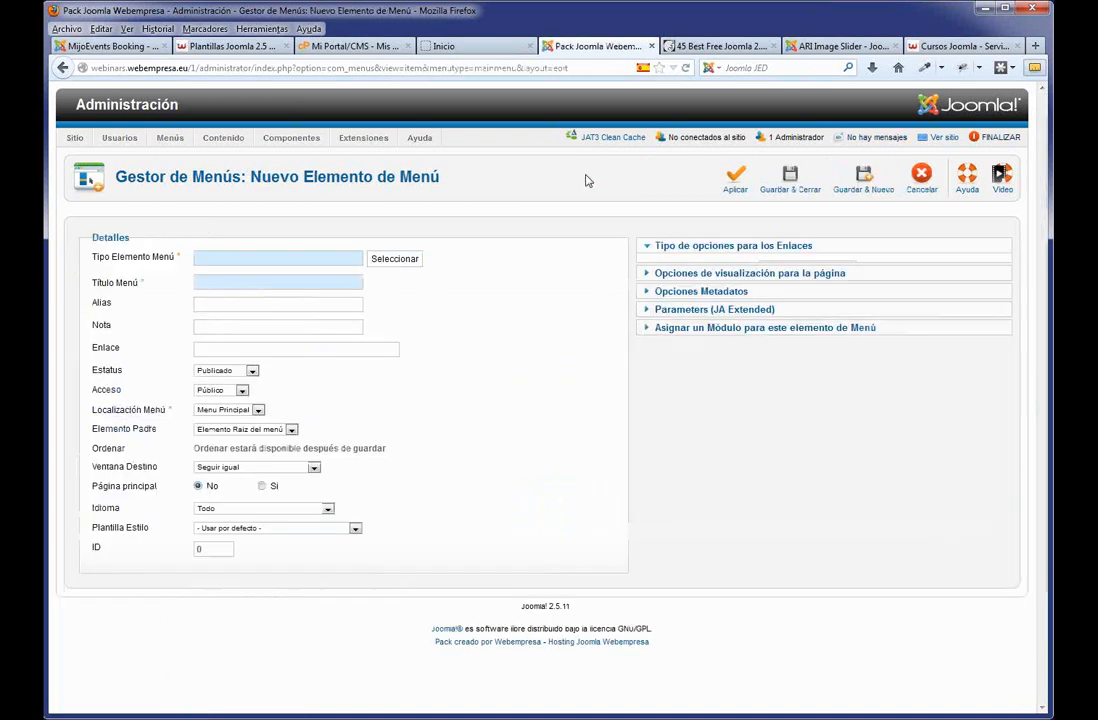
left_click(381, 263)
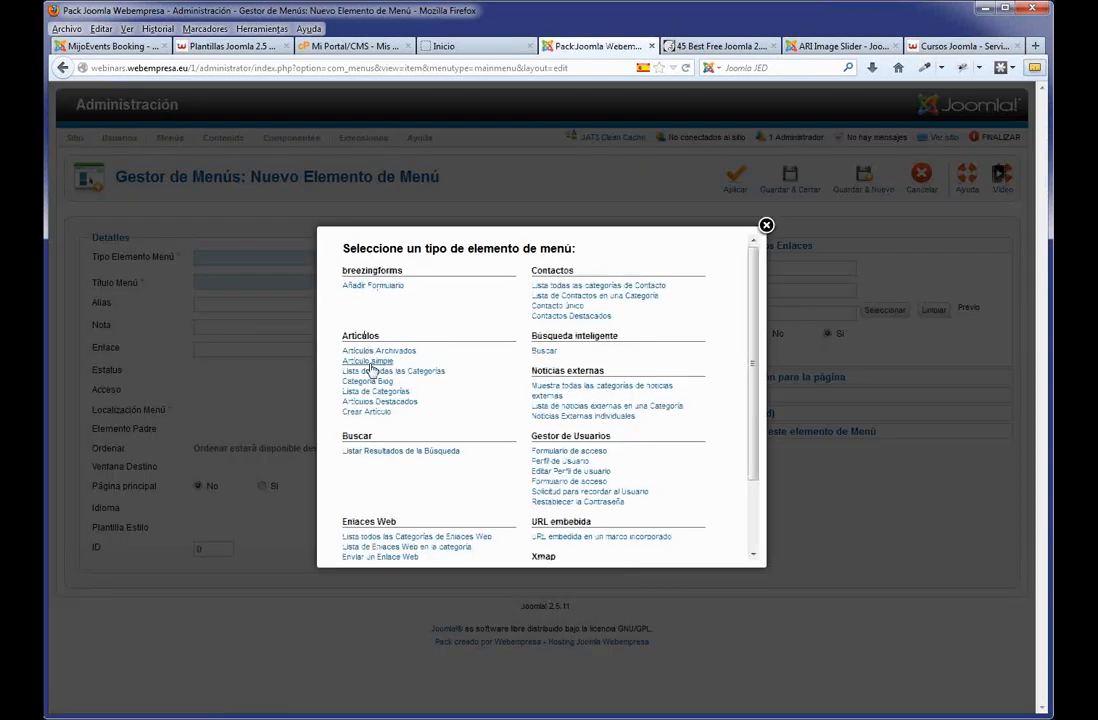
left_click(354, 360)
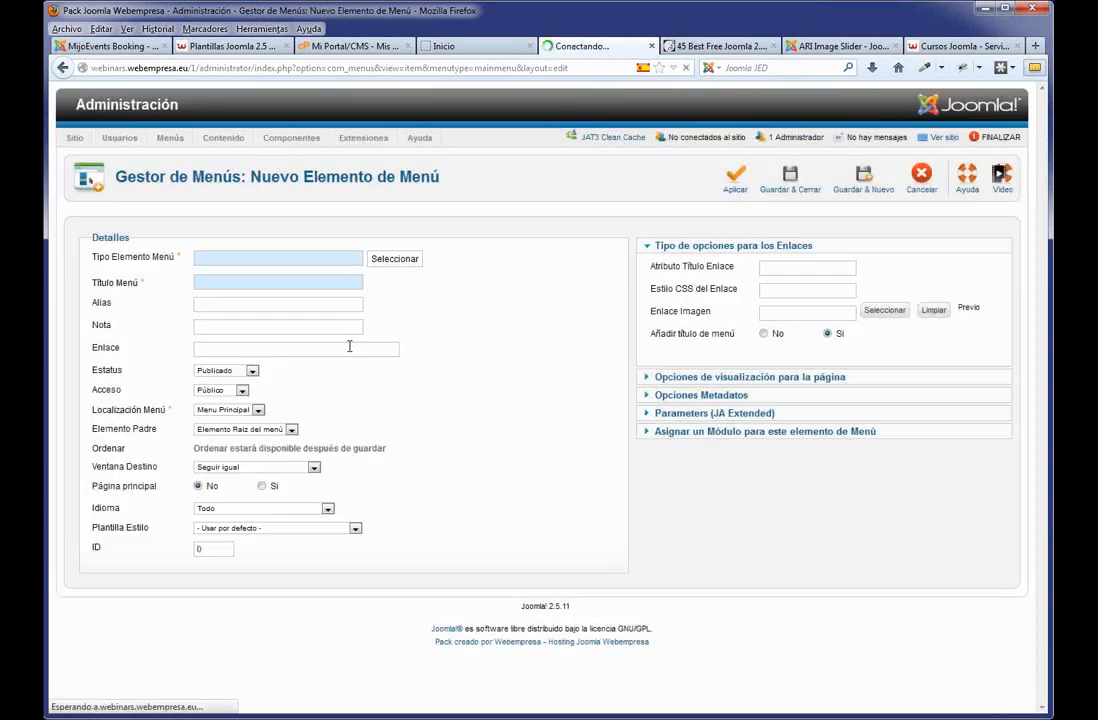
left_click(257, 283)
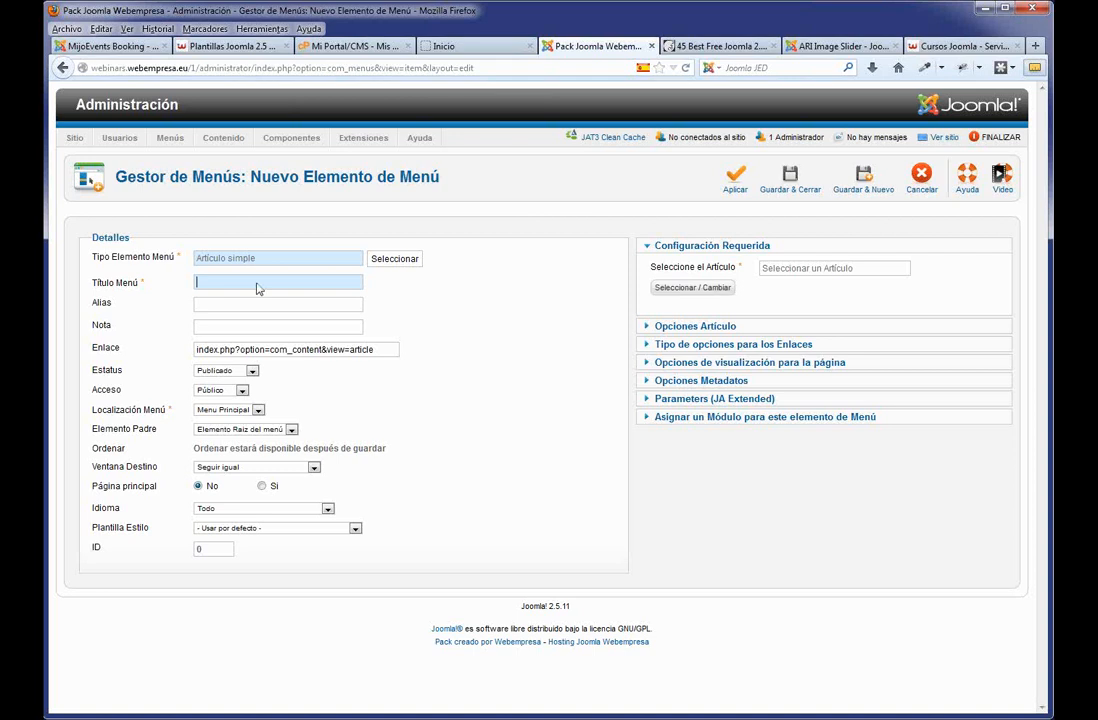
type("Clientes")
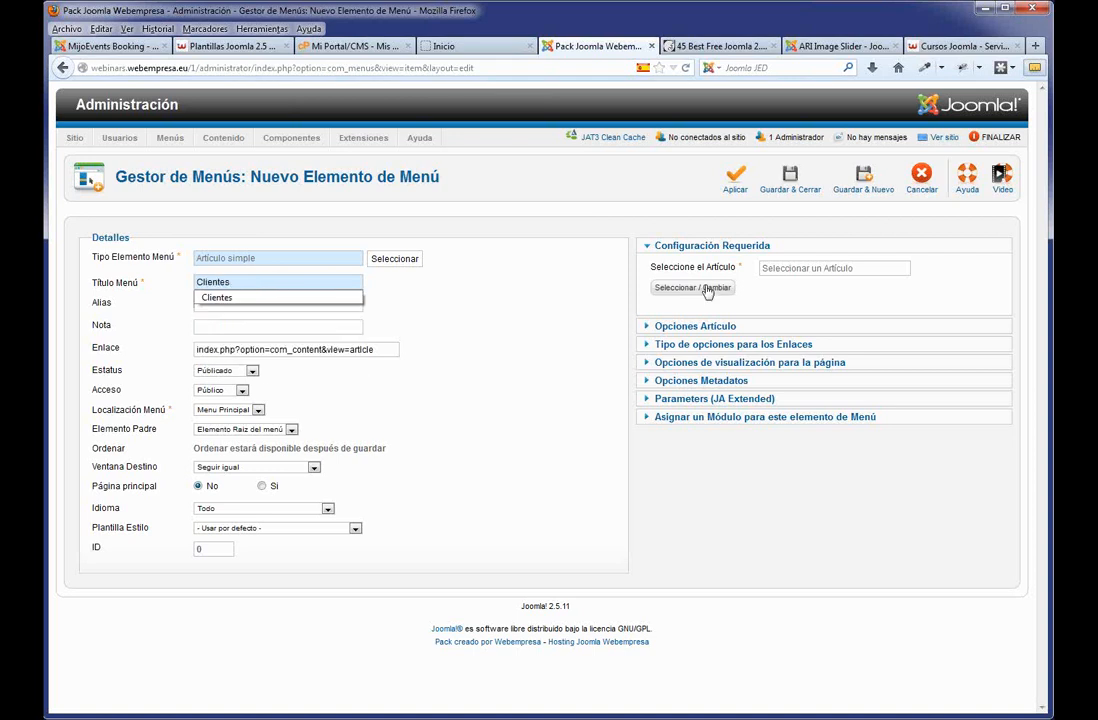
left_click(569, 333)
left_click(708, 288)
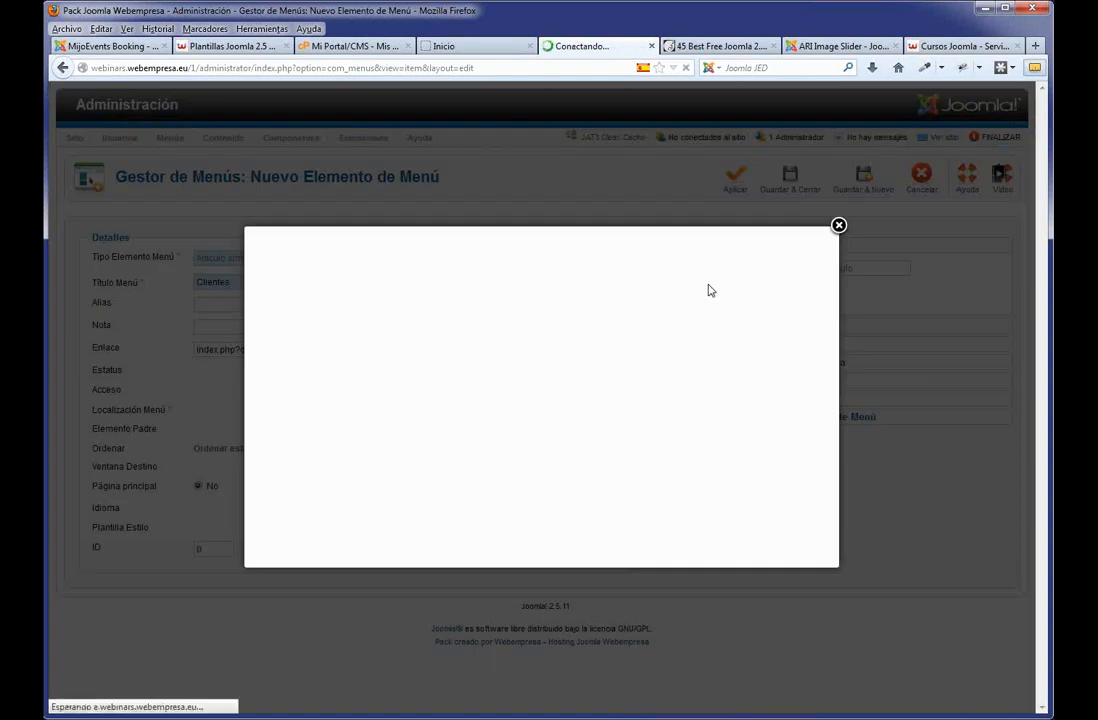
left_click(280, 314)
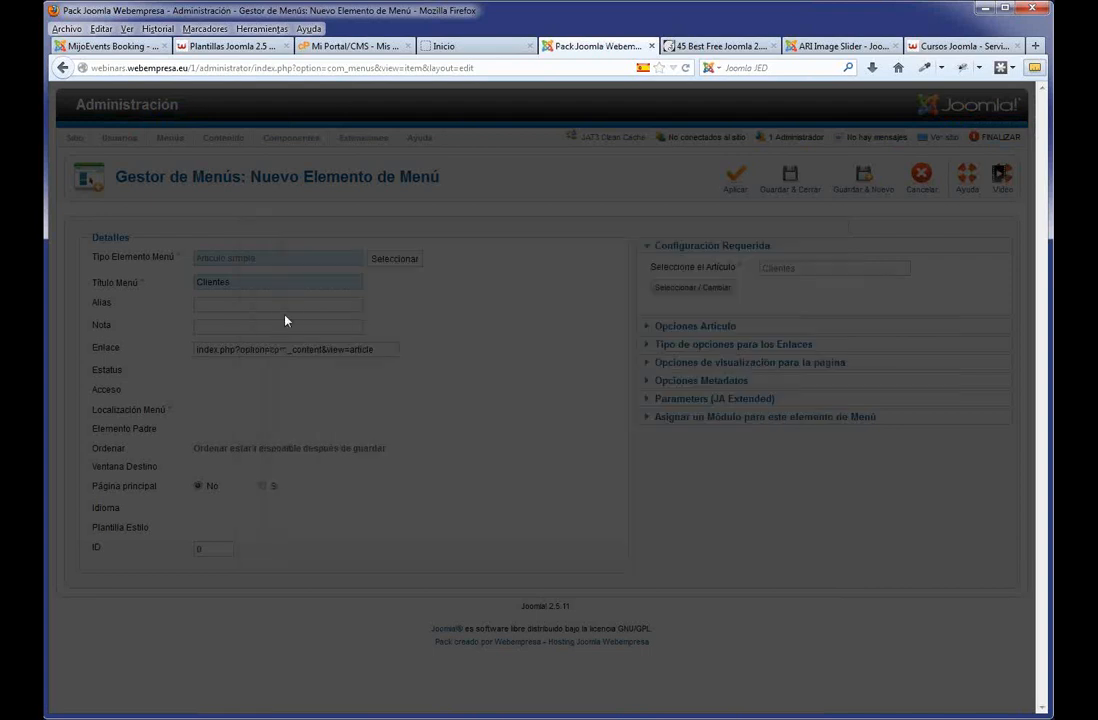
left_click(790, 187)
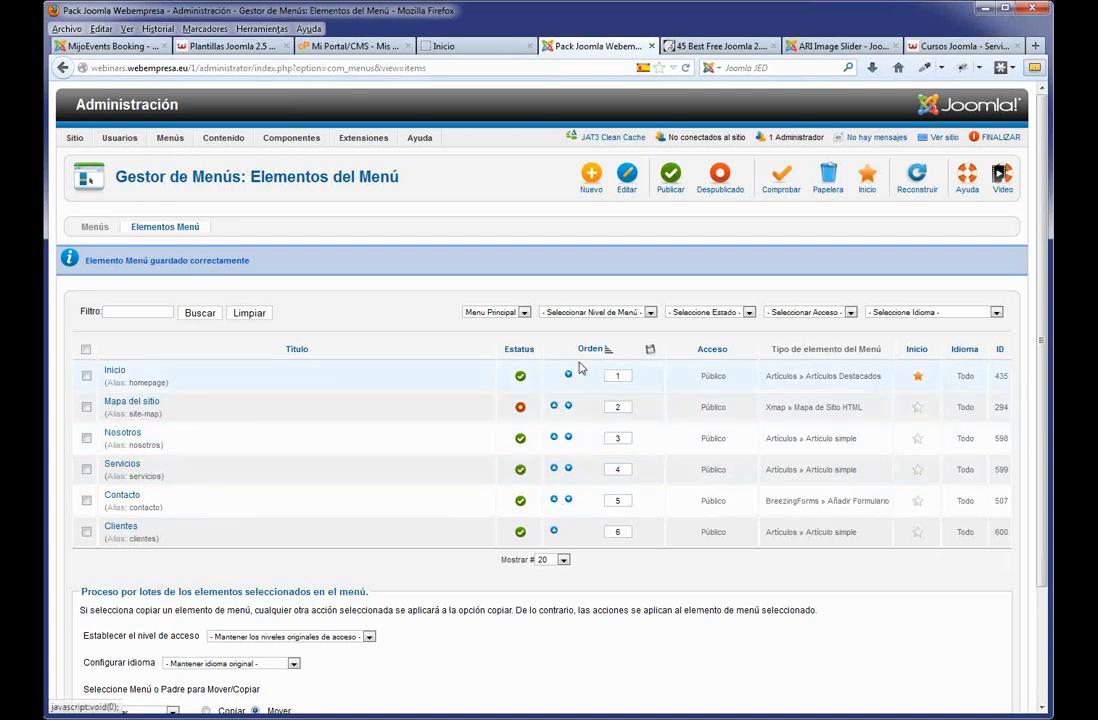
Set the Clientes menu item's Ordenar position to Servicios, save it, and view the front-end home page.
left_click(128, 530)
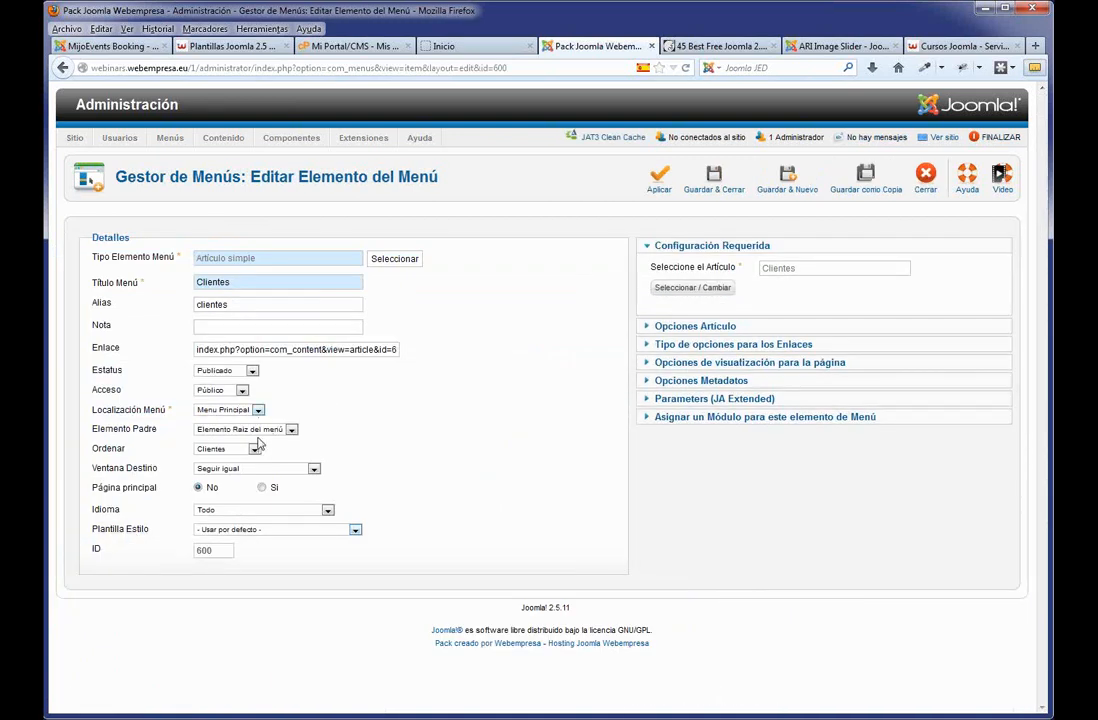
left_click(228, 449)
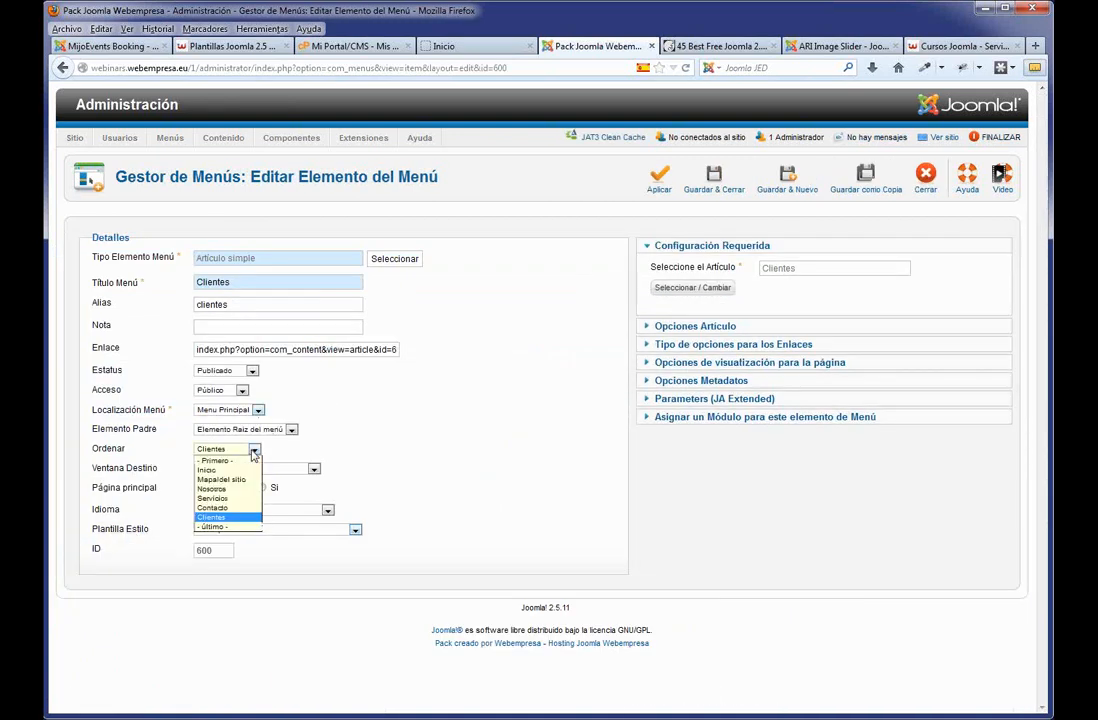
left_click(230, 498)
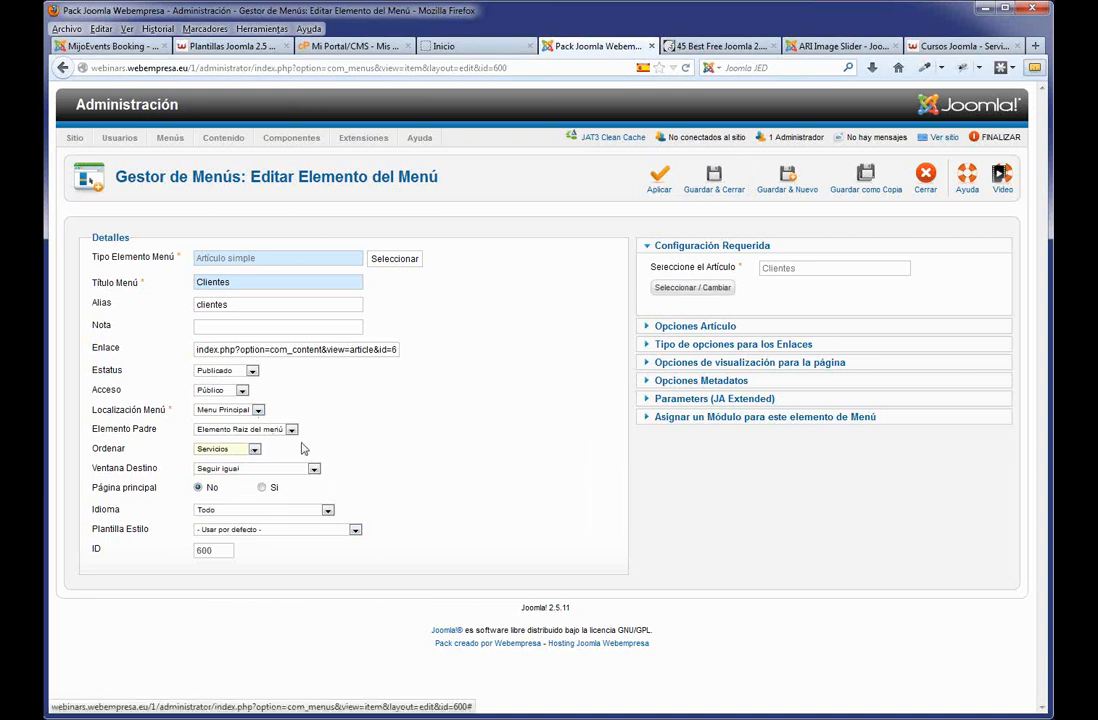
left_click(714, 184)
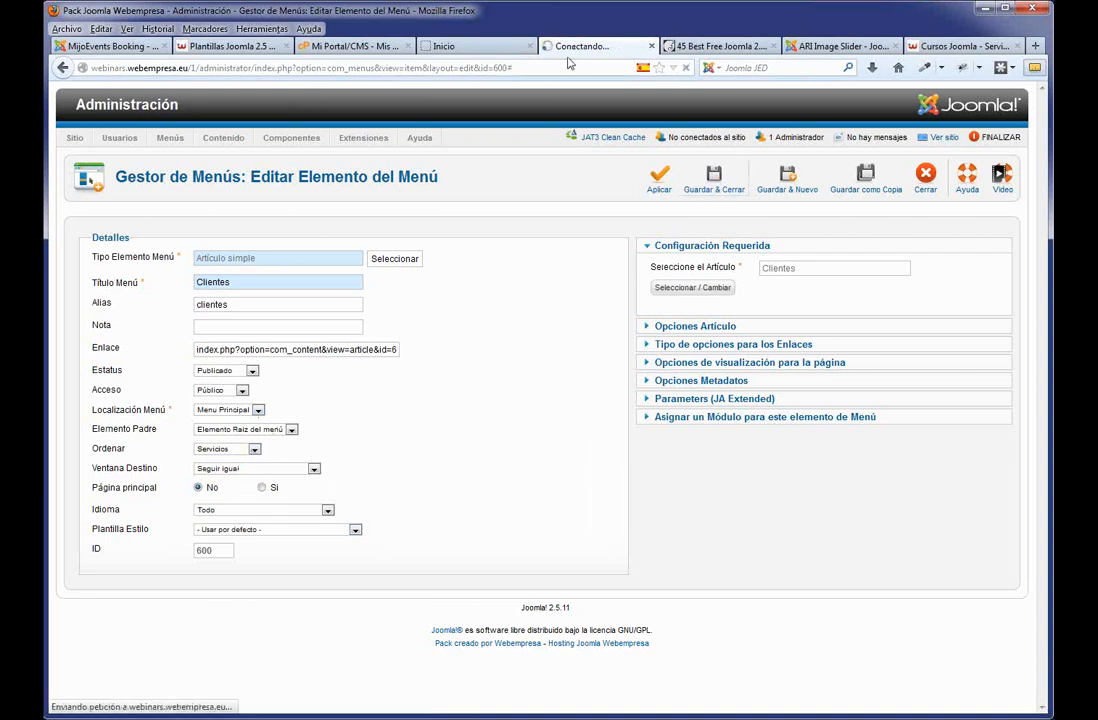
left_click(479, 46)
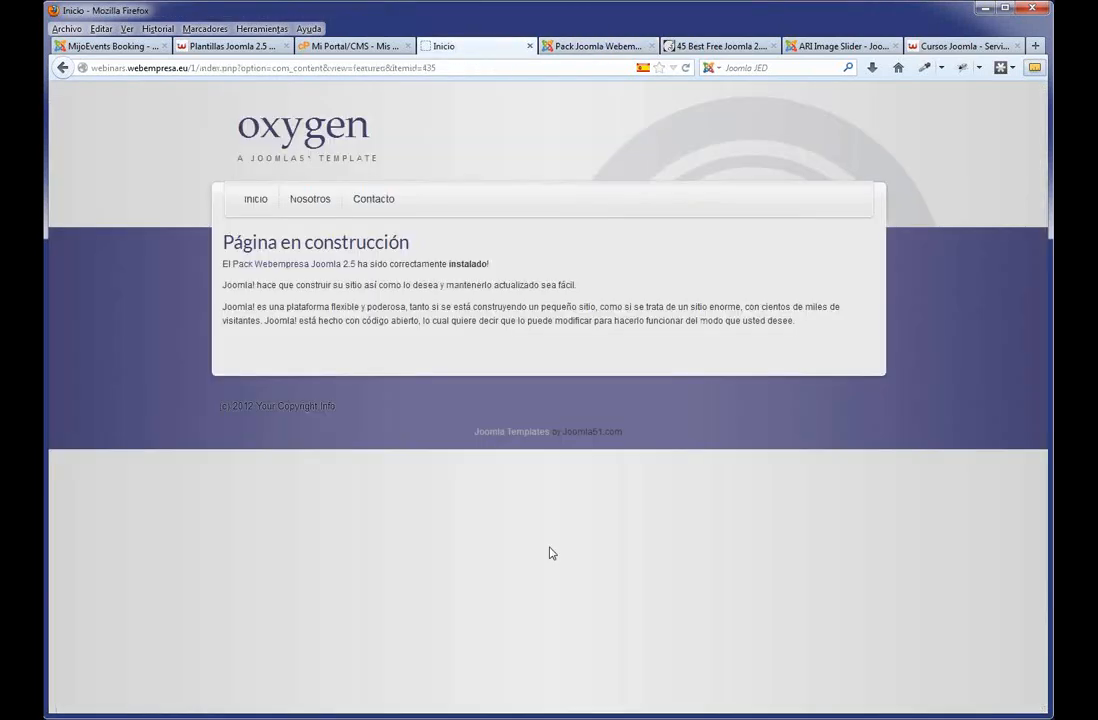
Reload the front-end home page to check the new Servicios and Clientes menu items, then return to administration.
key("F5")
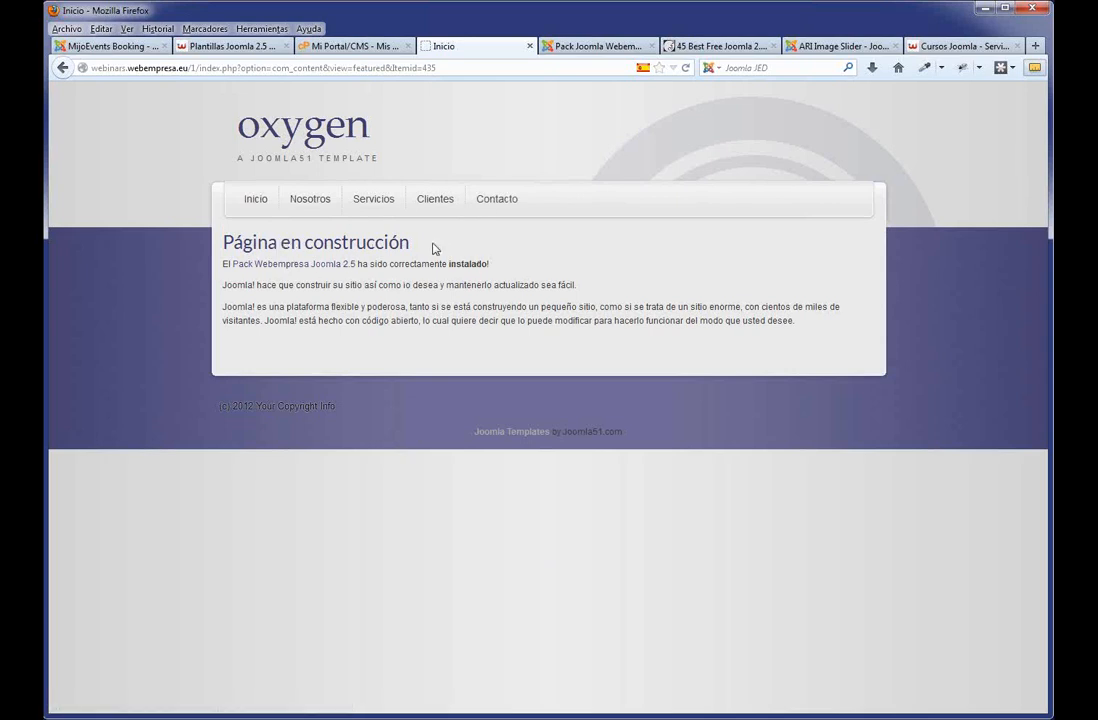
left_click(582, 47)
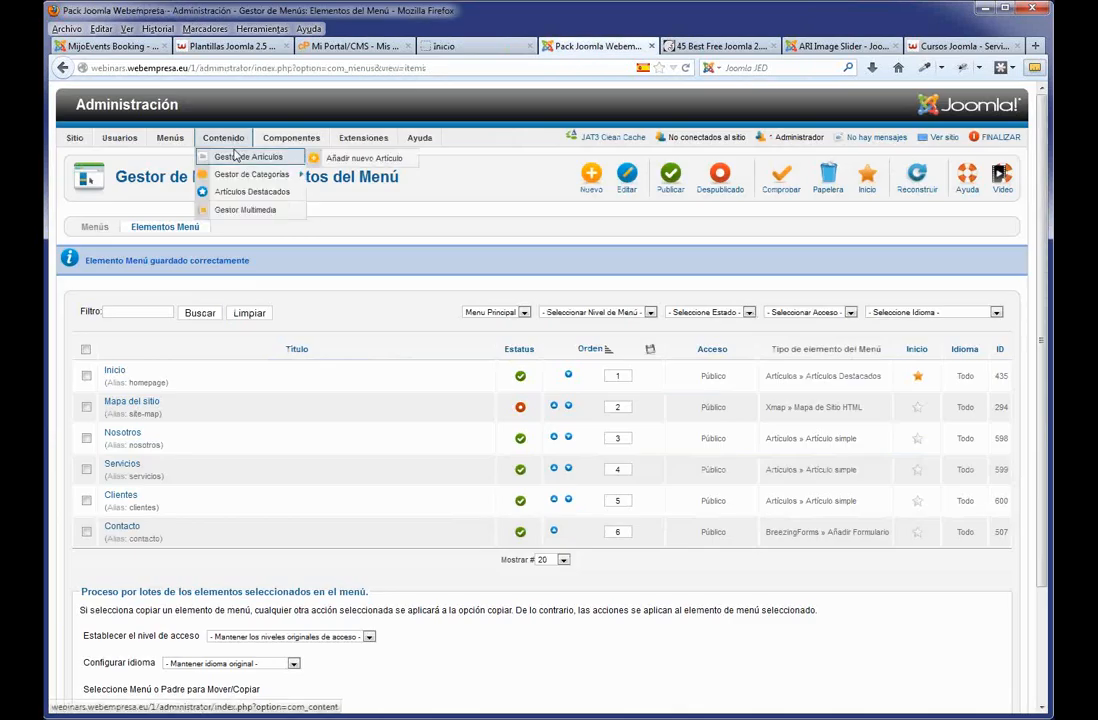
Open the 'Página en construcción' article from the article manager and retitle it Presentación.
left_click(236, 156)
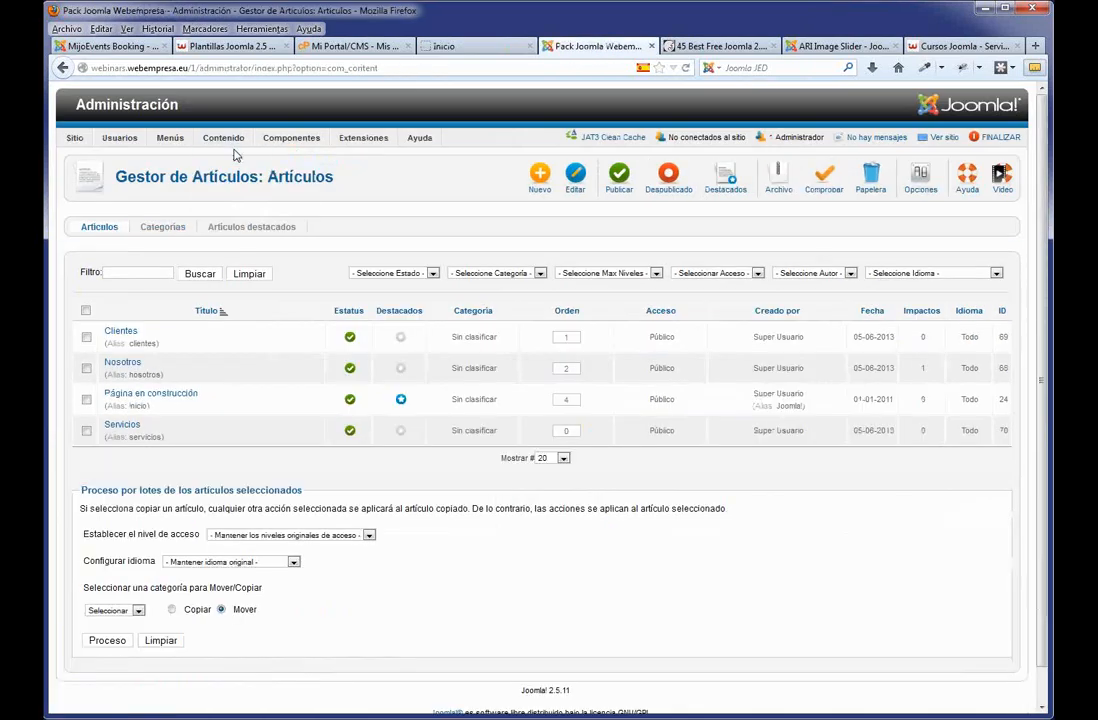
left_click(134, 398)
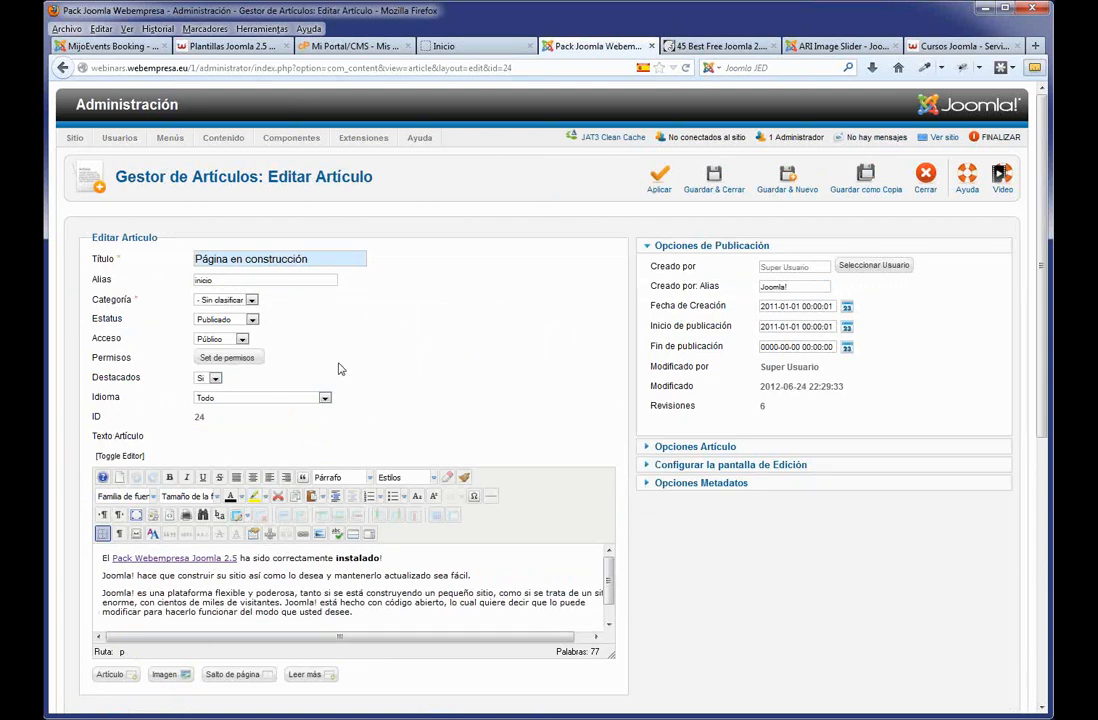
left_click_drag(315, 265, 183, 264)
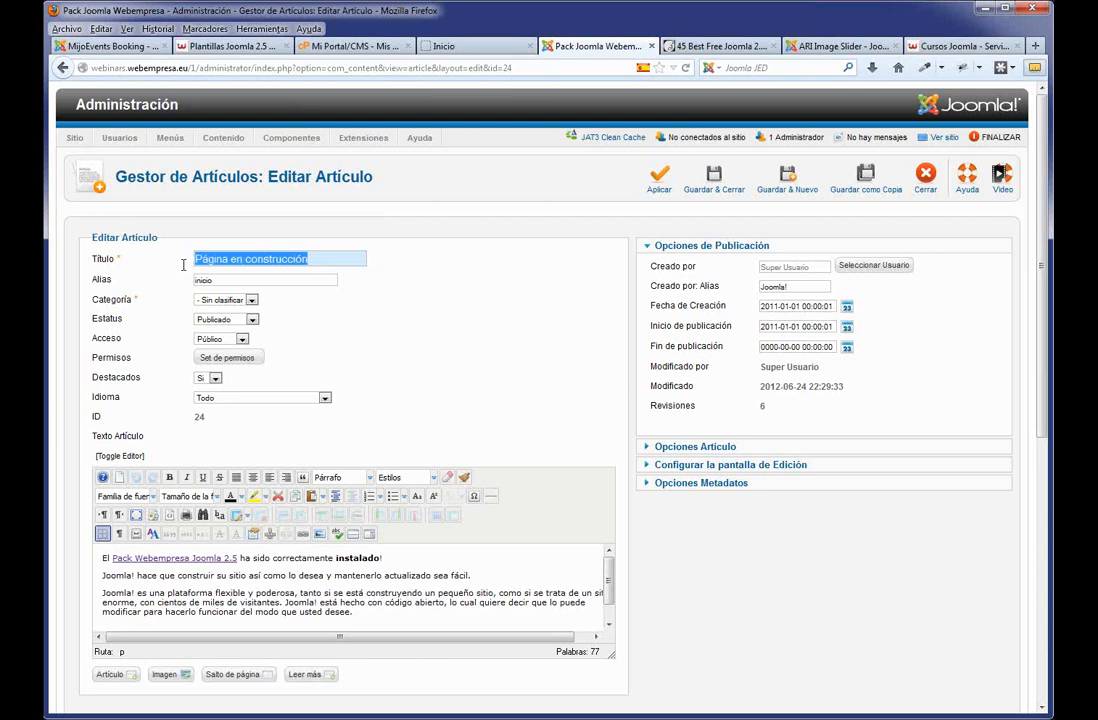
type("Presen")
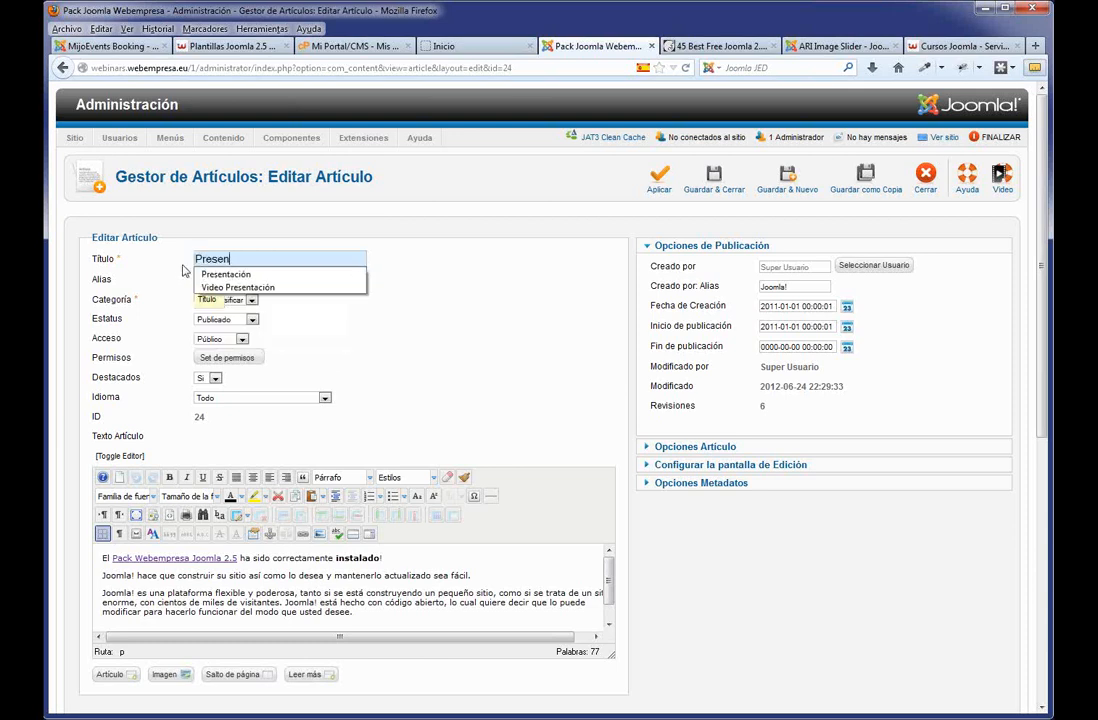
left_click(226, 276)
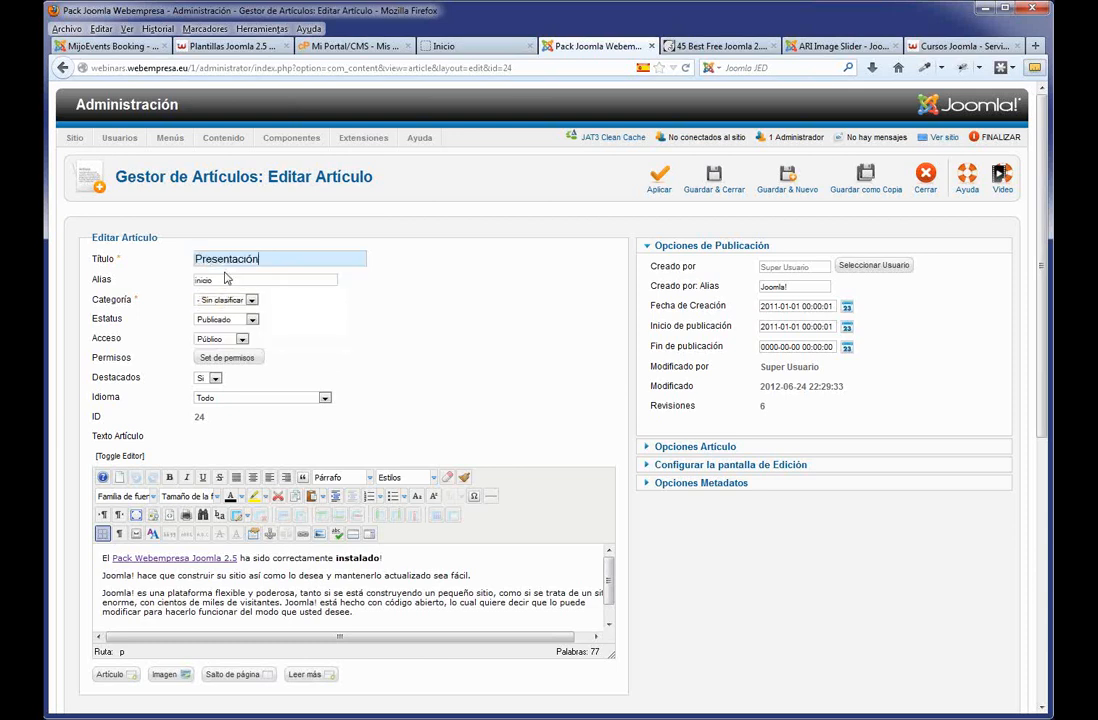
Clear the 'inicio' alias and make the article text area taller.
double_click(203, 280)
key("BackSpace")
scroll(417, 544, "down", 2)
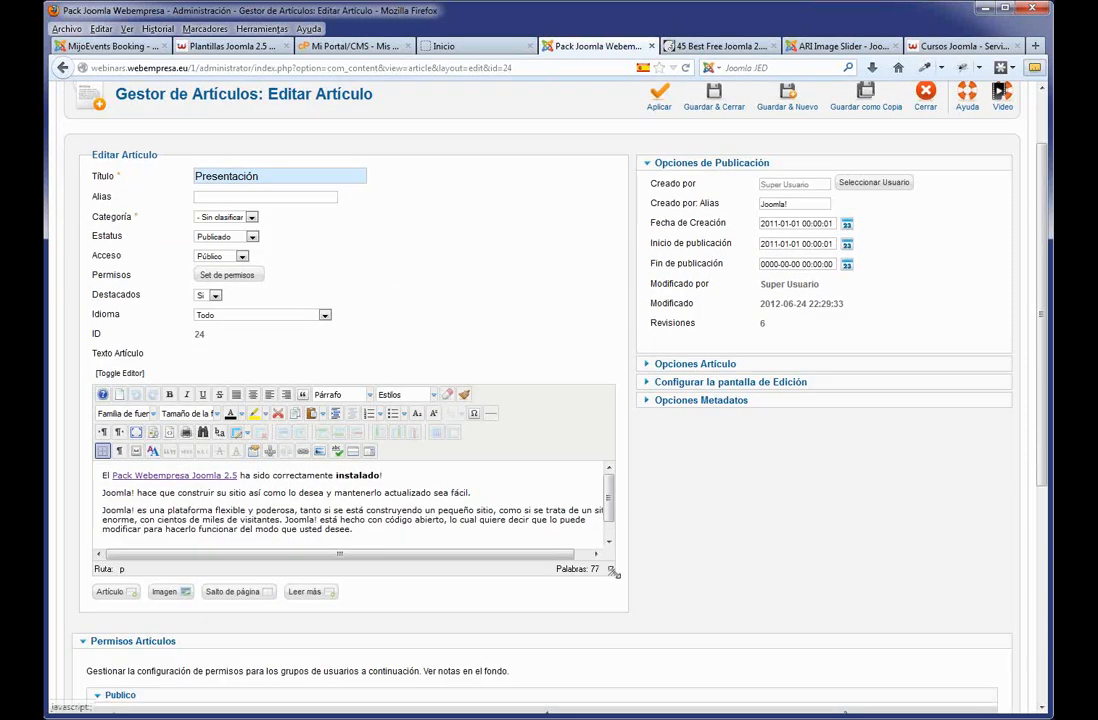
left_click_drag(613, 572, 617, 654)
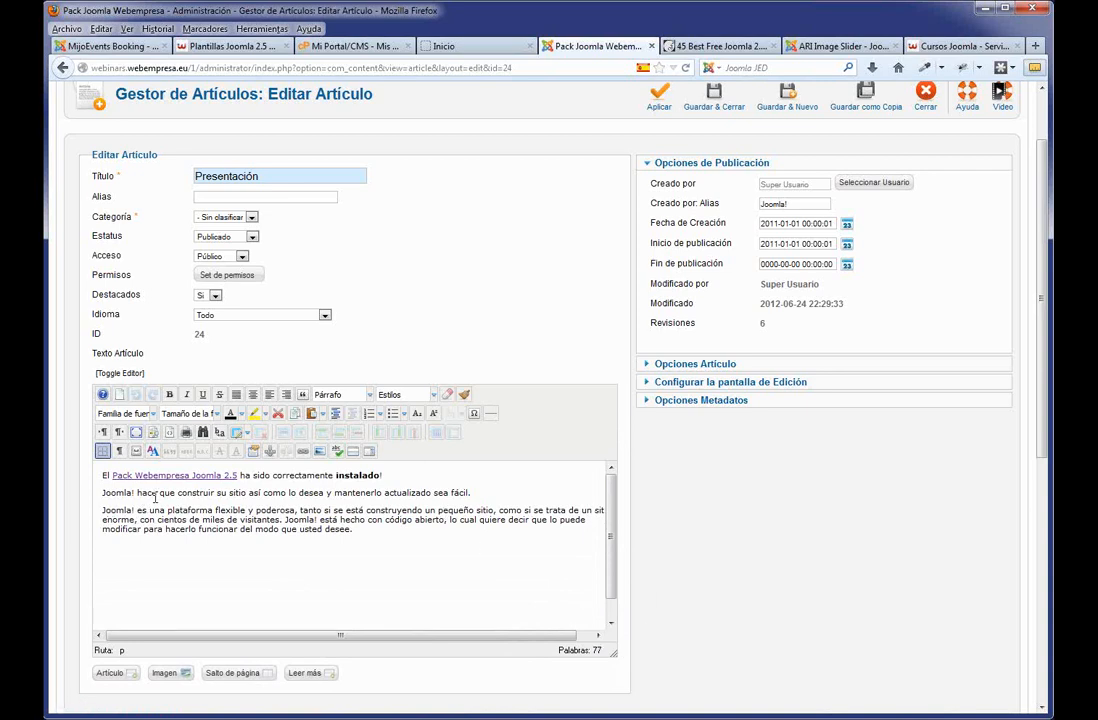
Make the word 'hace' bold, italic, underlined and struck through.
double_click(148, 493)
left_click(169, 394)
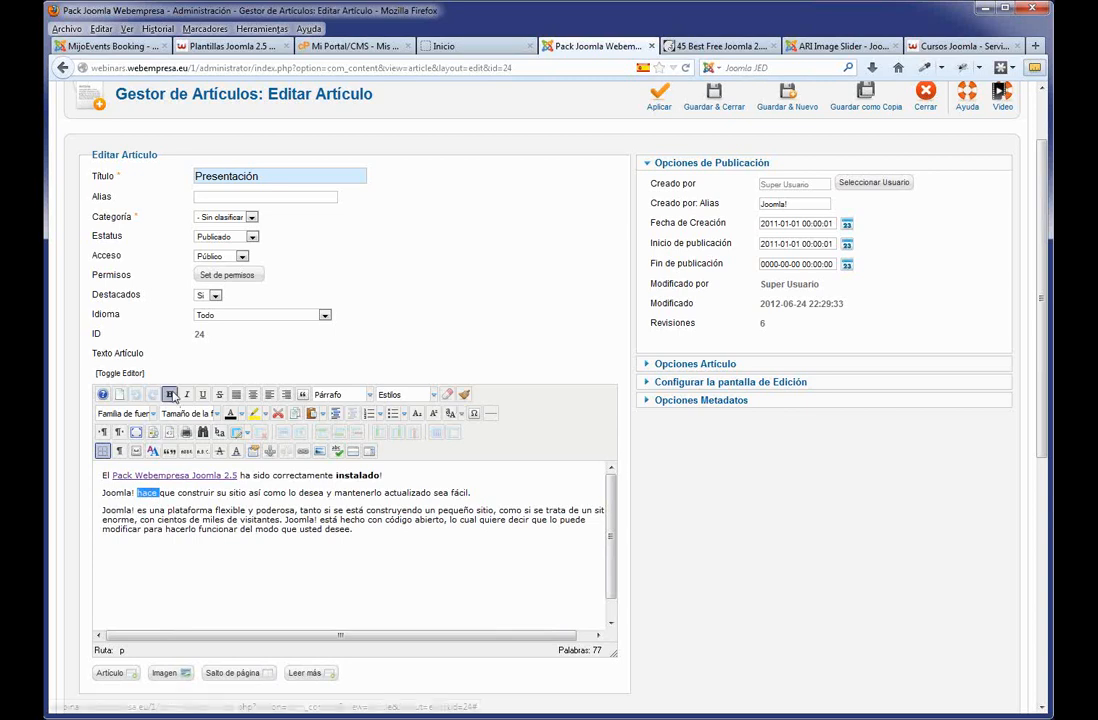
left_click(185, 395)
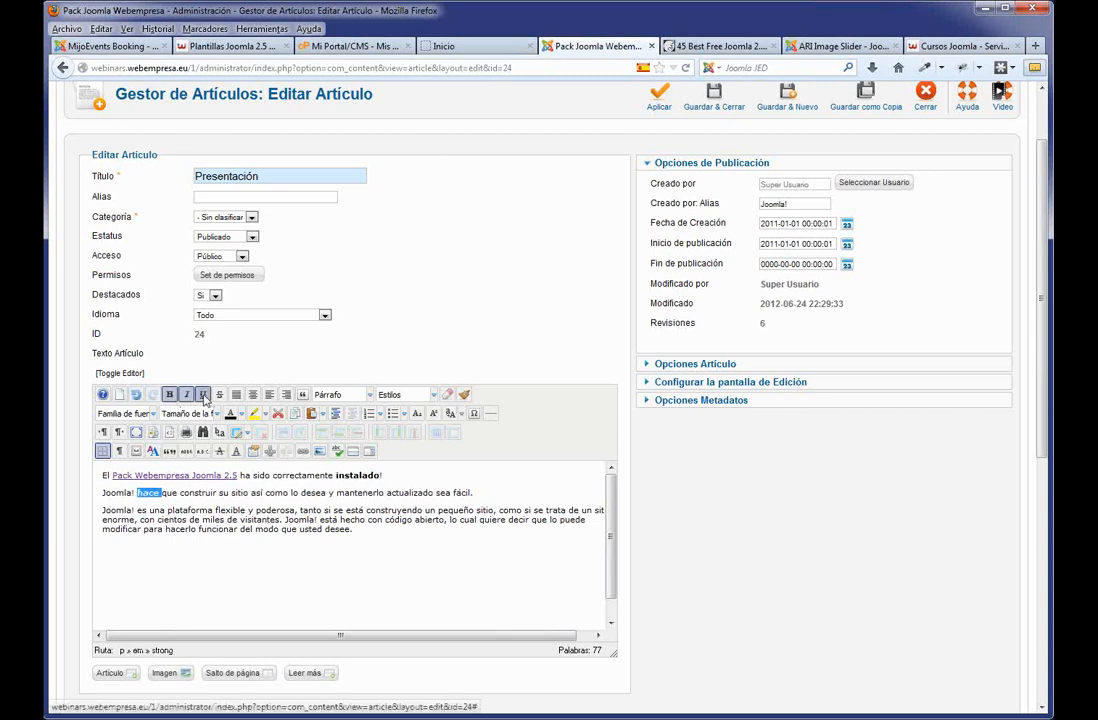
left_click(203, 395)
left_click(221, 395)
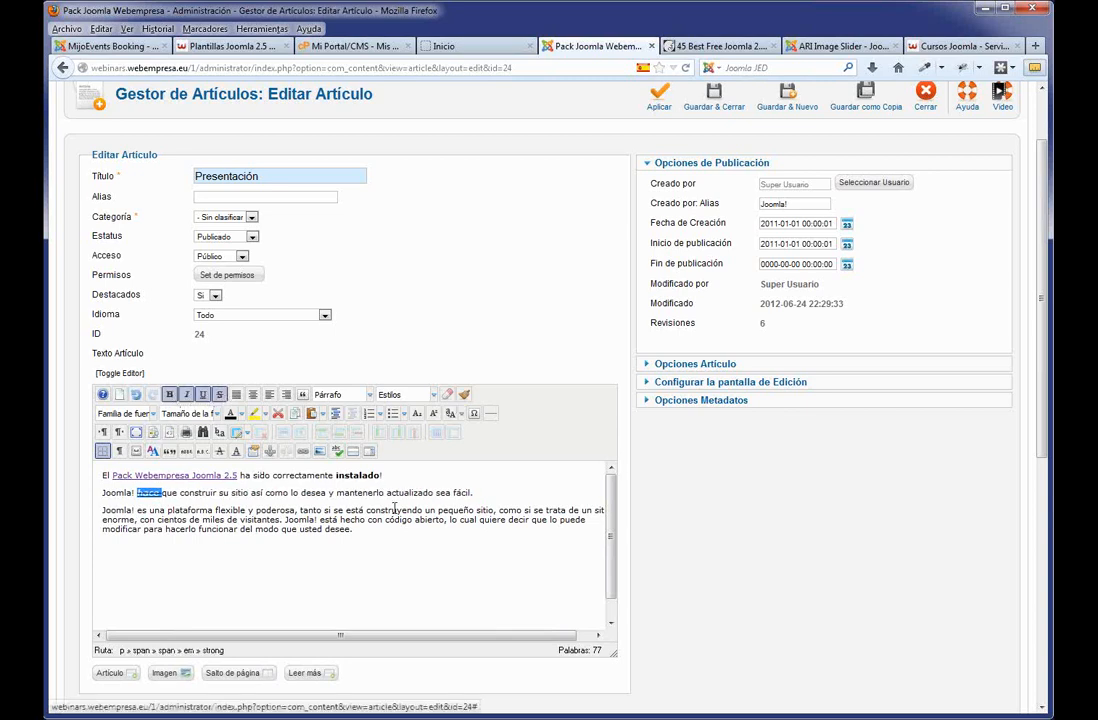
Right-align the second paragraph, 'Joomla! hace que construir su sitio…'.
left_click_drag(473, 493, 88, 502)
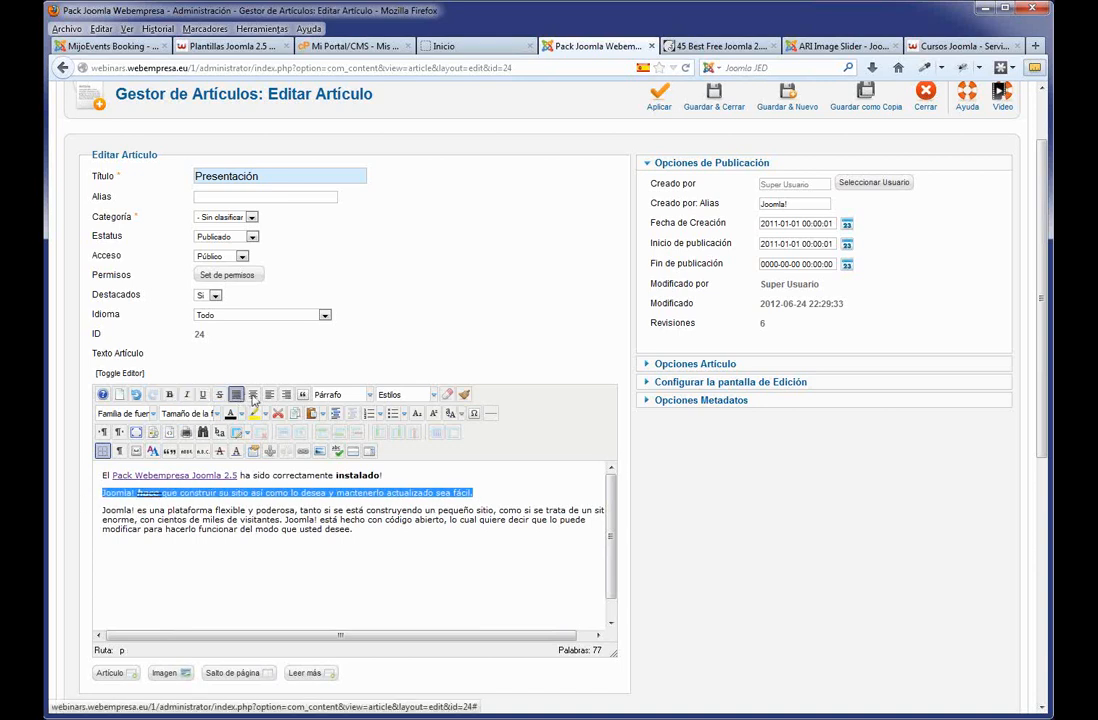
left_click(253, 395)
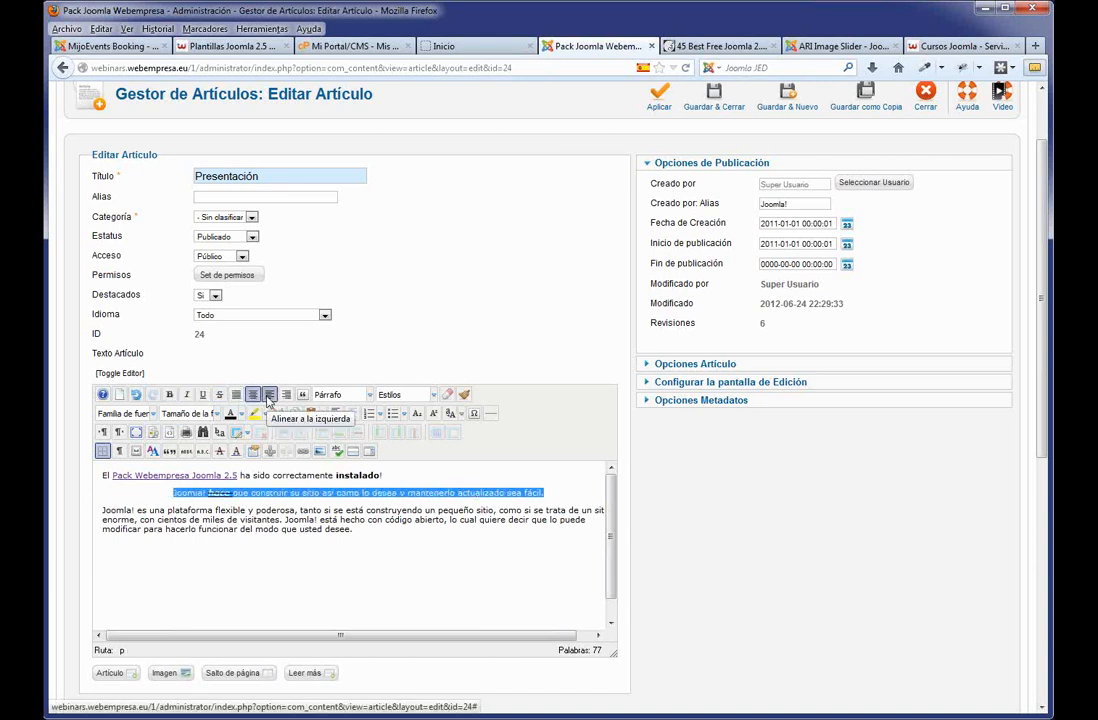
left_click(269, 395)
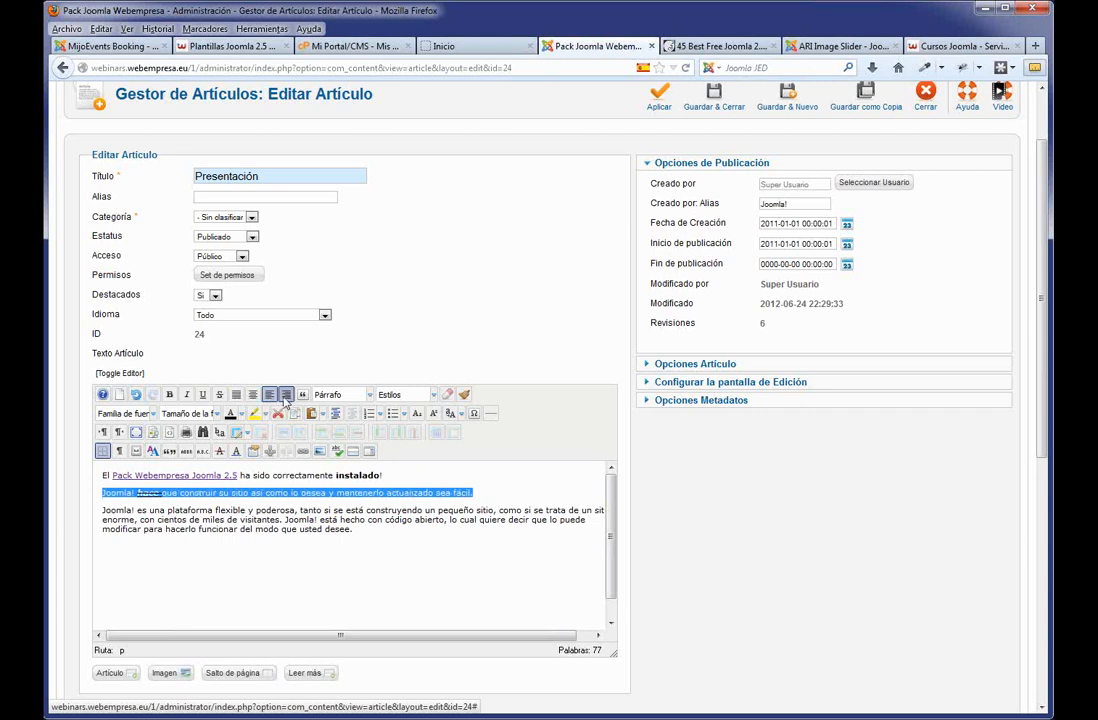
left_click(286, 395)
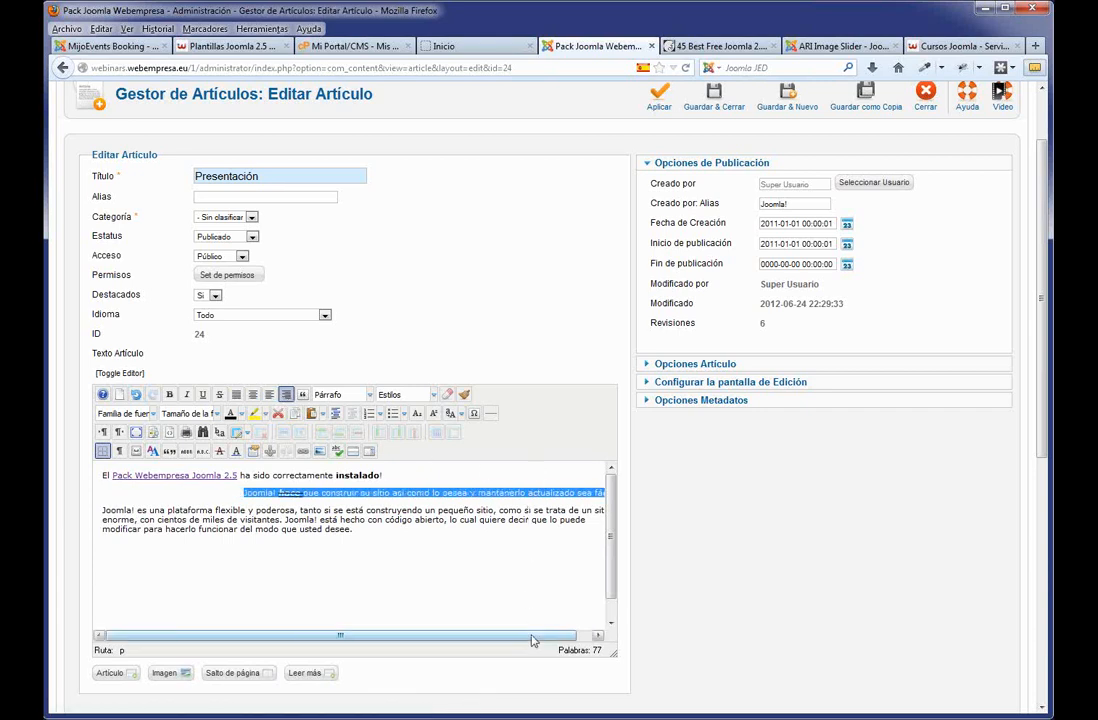
scroll(512, 557, "up", 2)
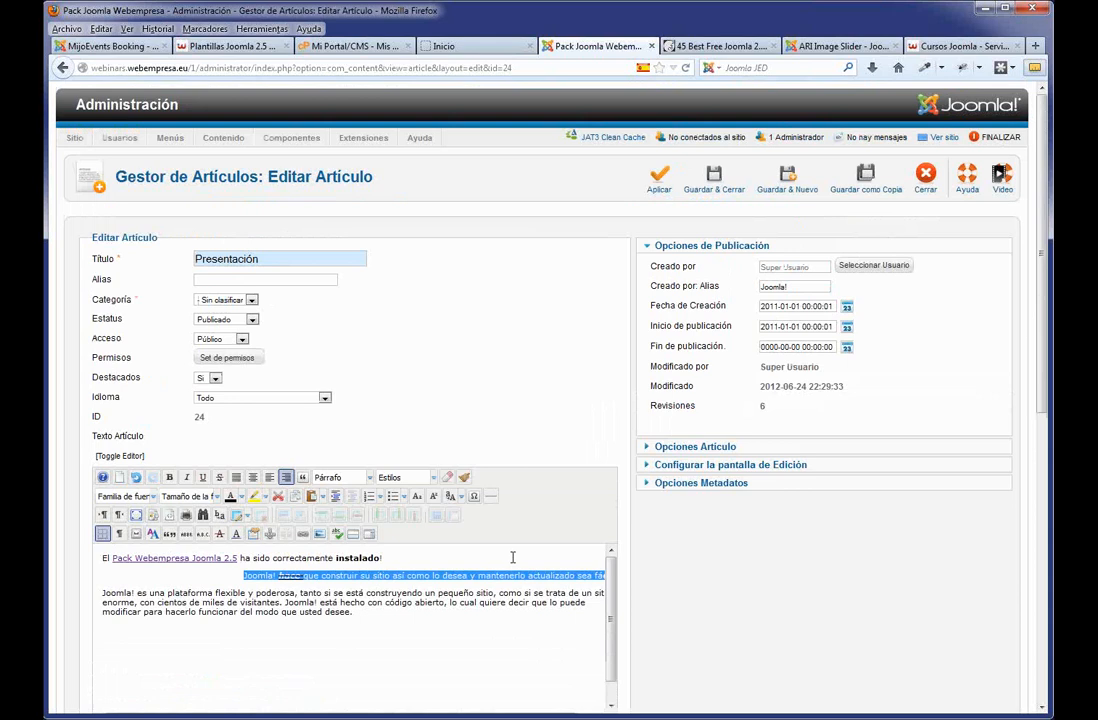
Save the article, preview it on the front-end home page, and return to the editor.
left_click(659, 180)
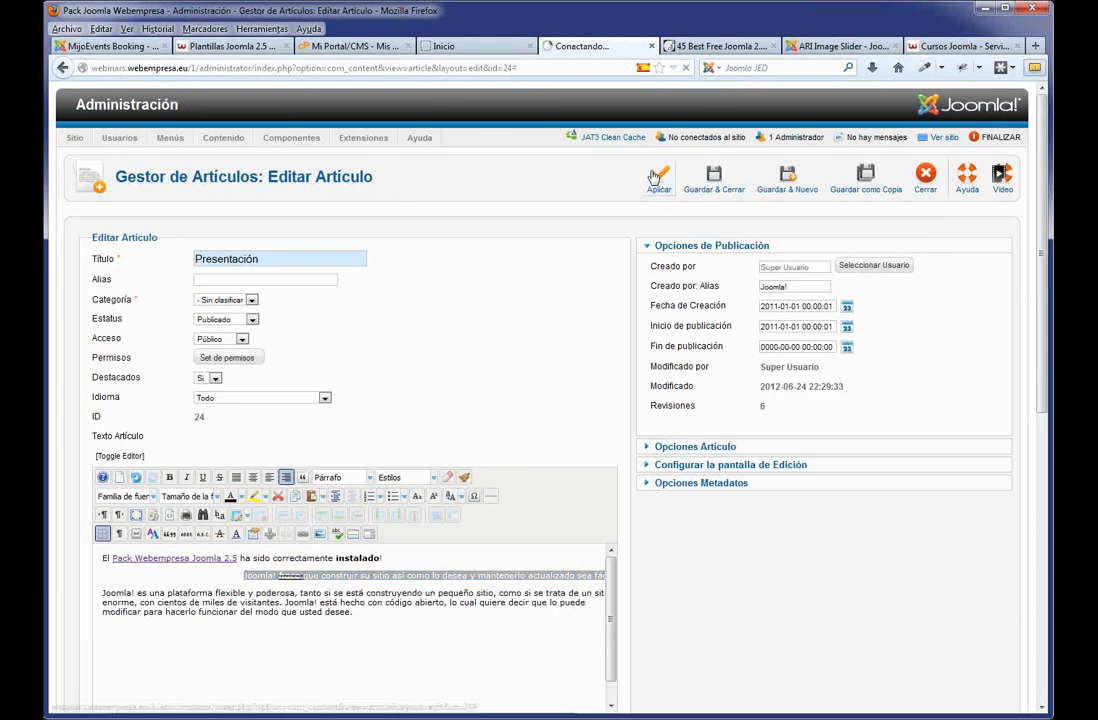
left_click(468, 47)
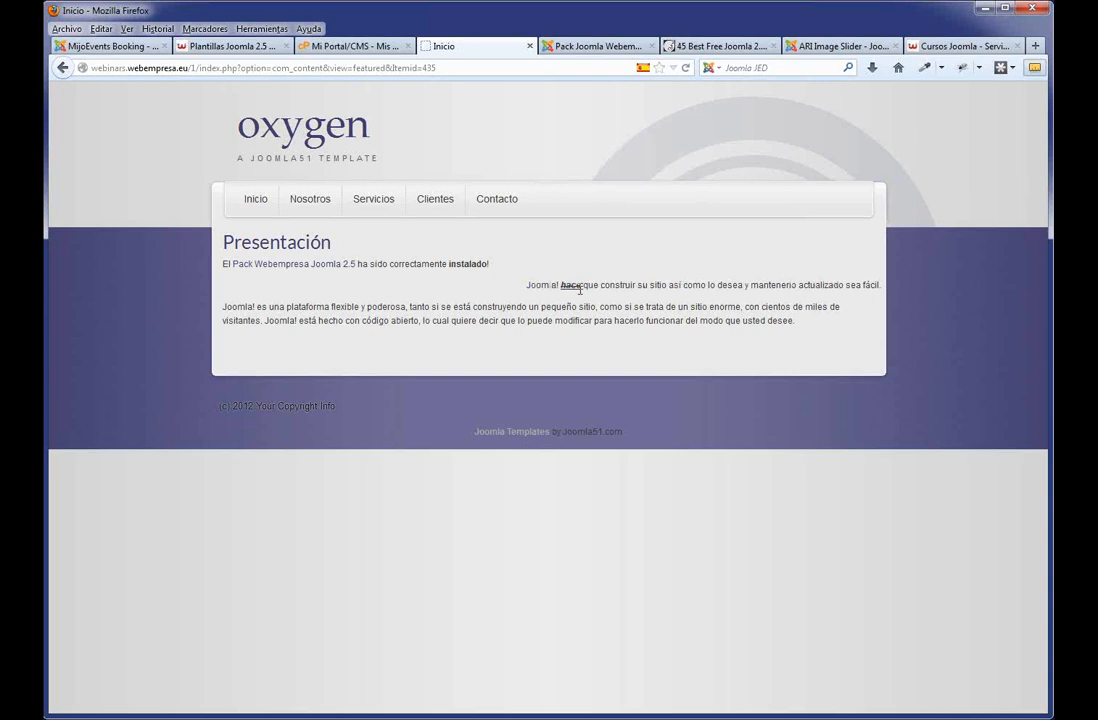
left_click(603, 47)
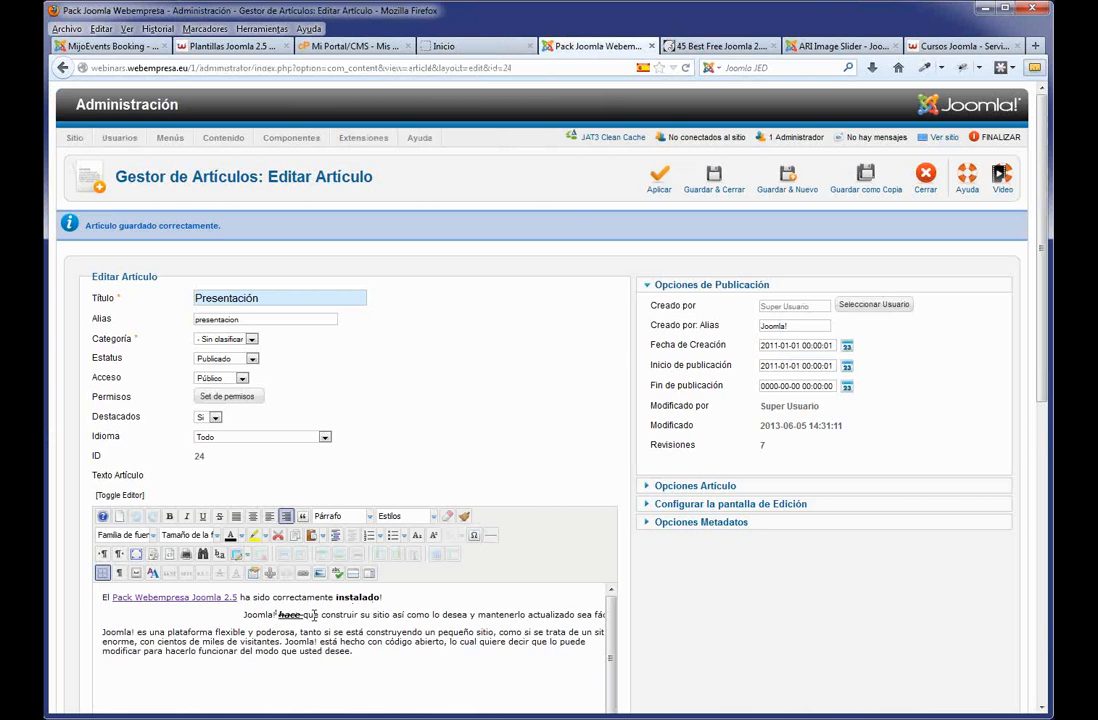
Put 'Joomla!' on its own left-aligned line formatted as a Partida 2 heading.
left_click(278, 616)
key("Return")
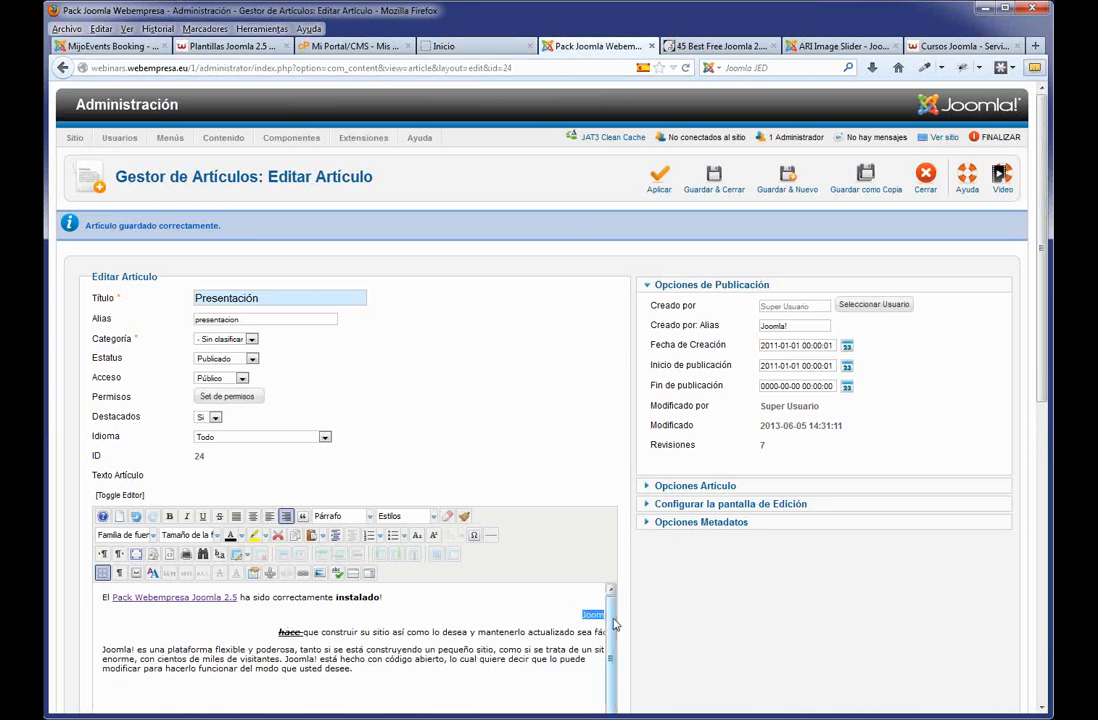
double_click(587, 614)
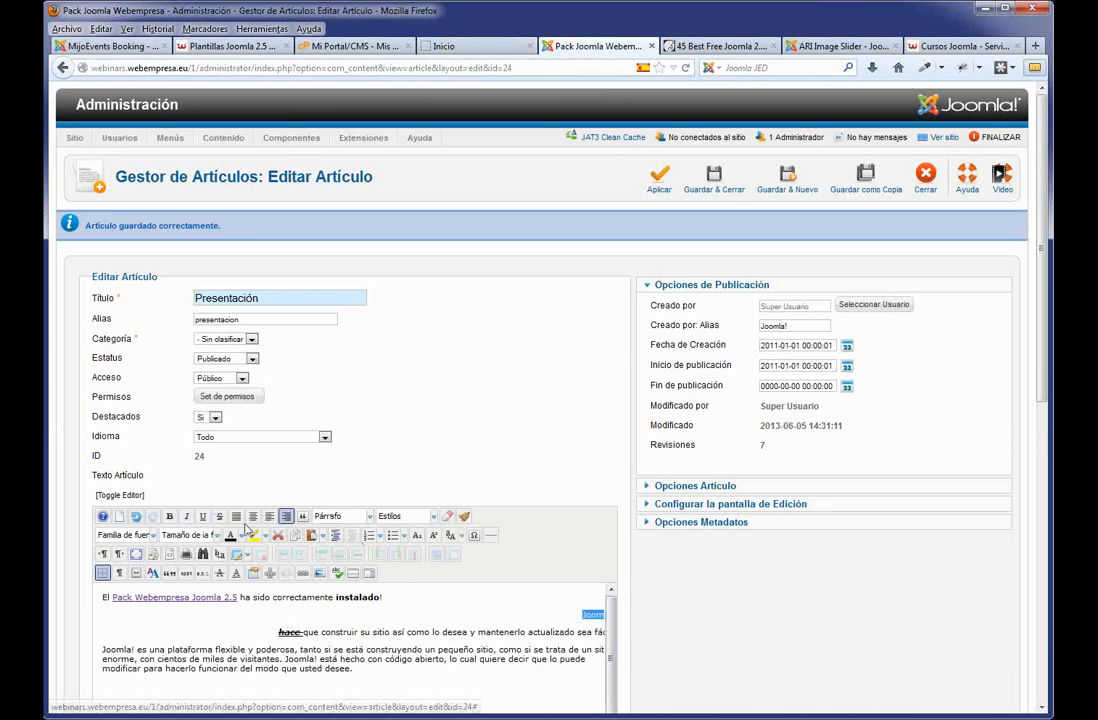
left_click(269, 516)
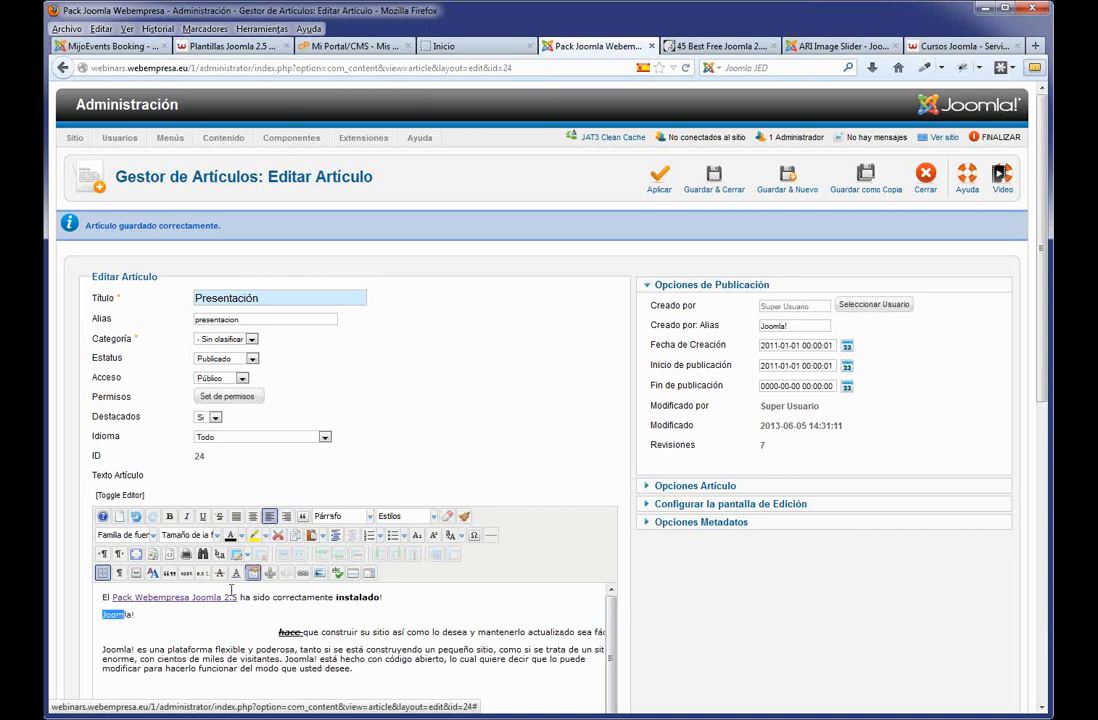
left_click_drag(134, 614, 99, 620)
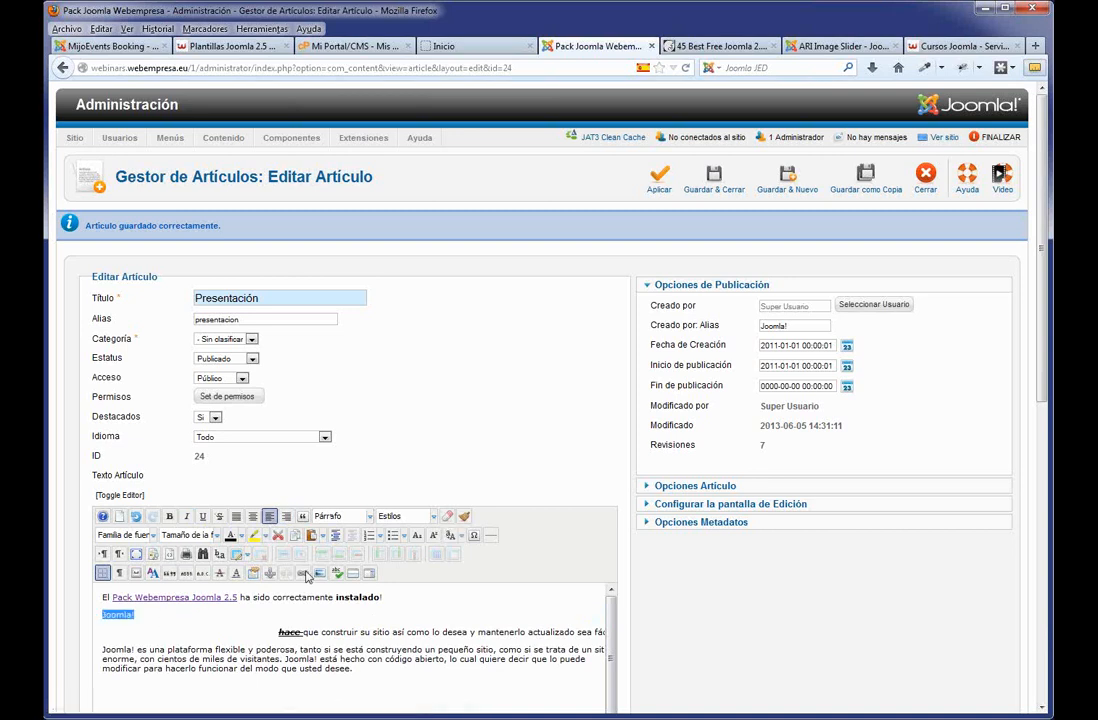
left_click(369, 516)
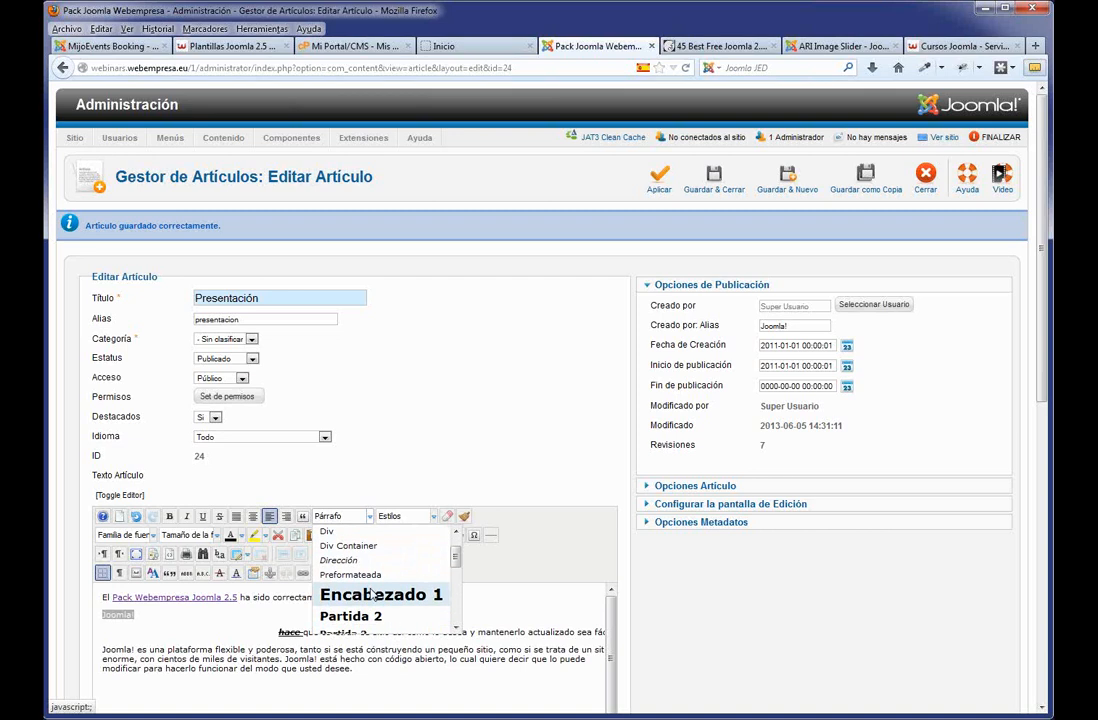
left_click(365, 600)
left_click(205, 633)
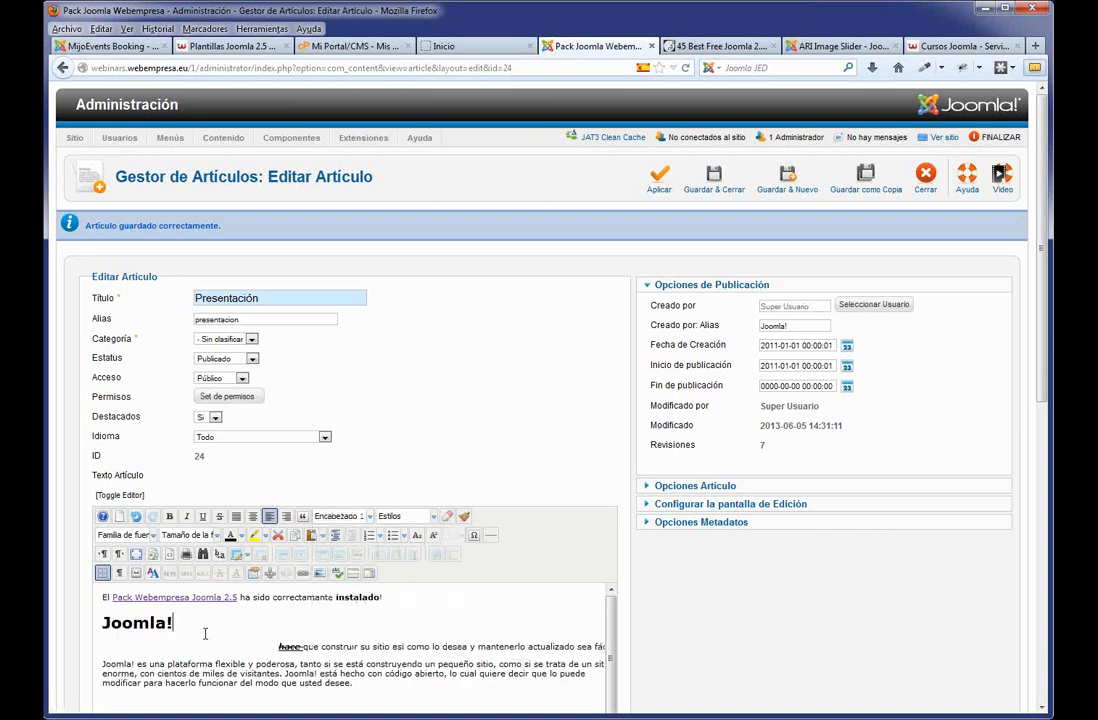
double_click(130, 624)
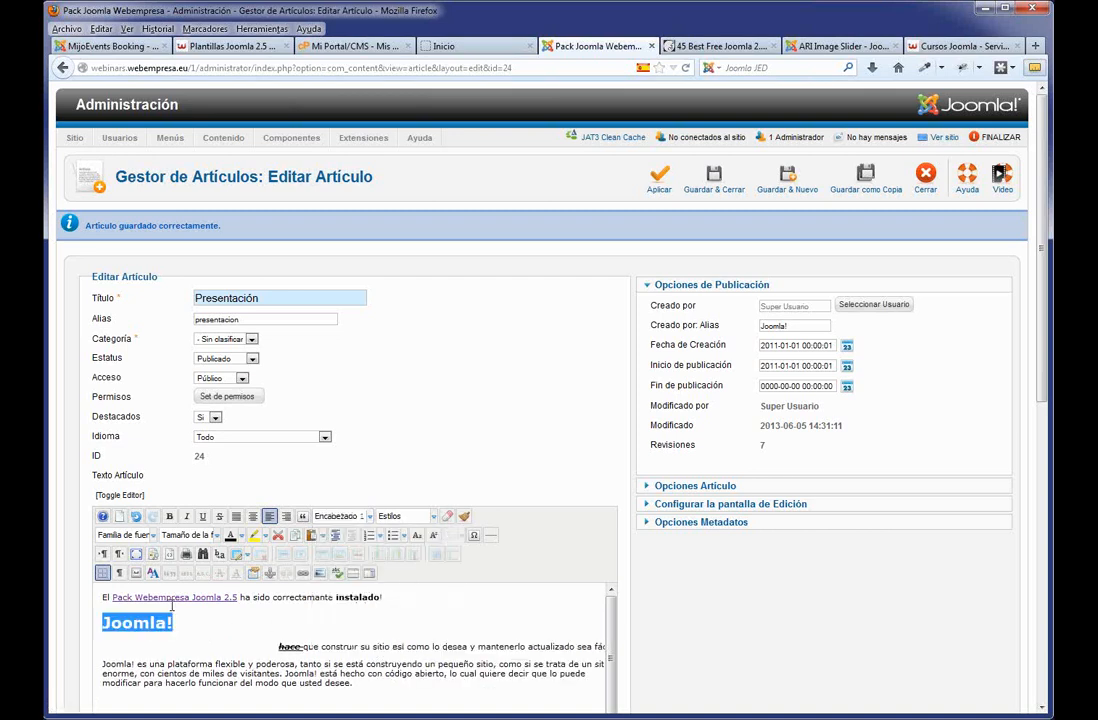
left_click(358, 516)
left_click(350, 616)
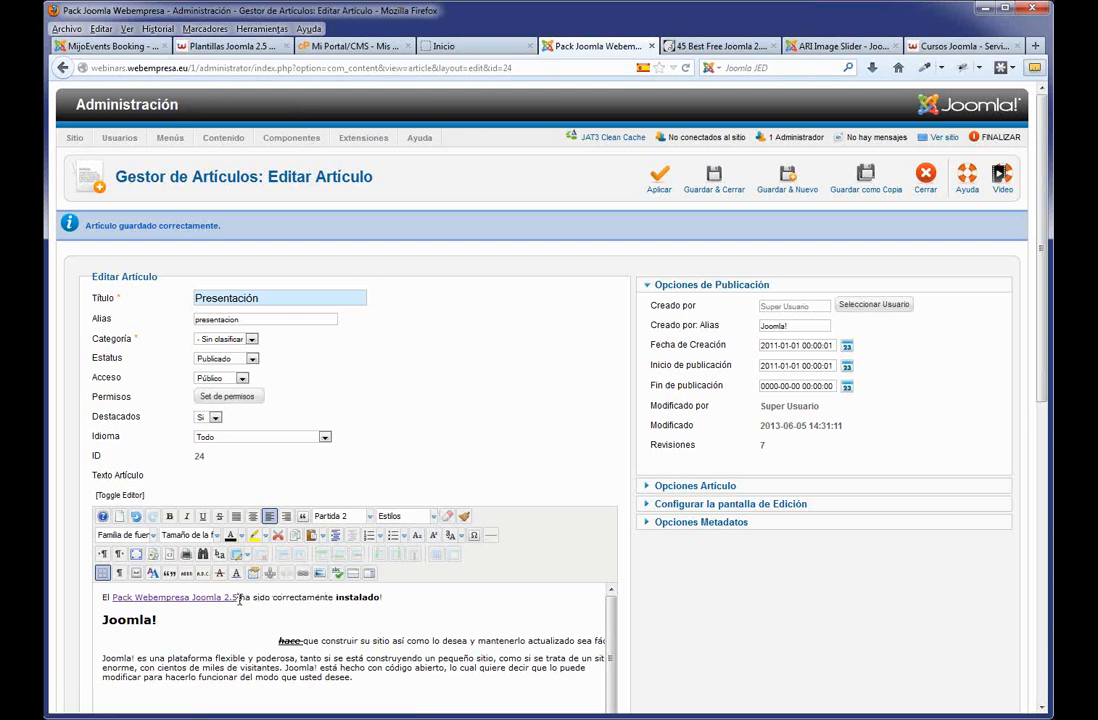
Give the 'Pack Webempresa Joomla 2.5' link the readon style and save the article.
left_click_drag(238, 598, 111, 597)
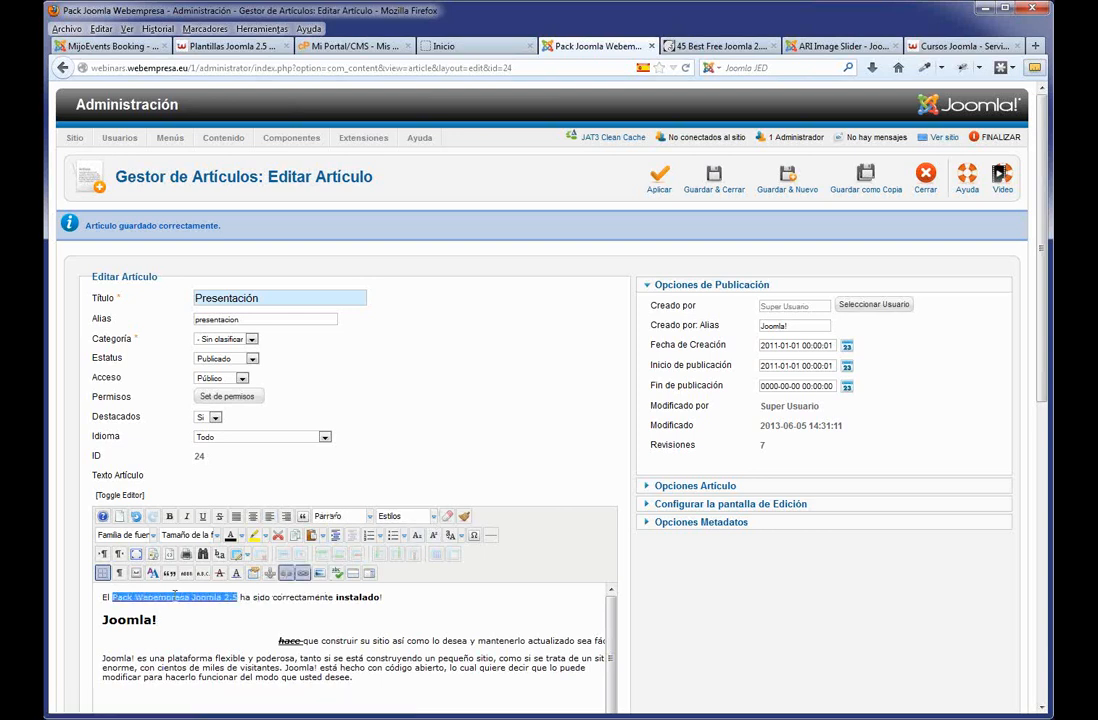
left_click(433, 516)
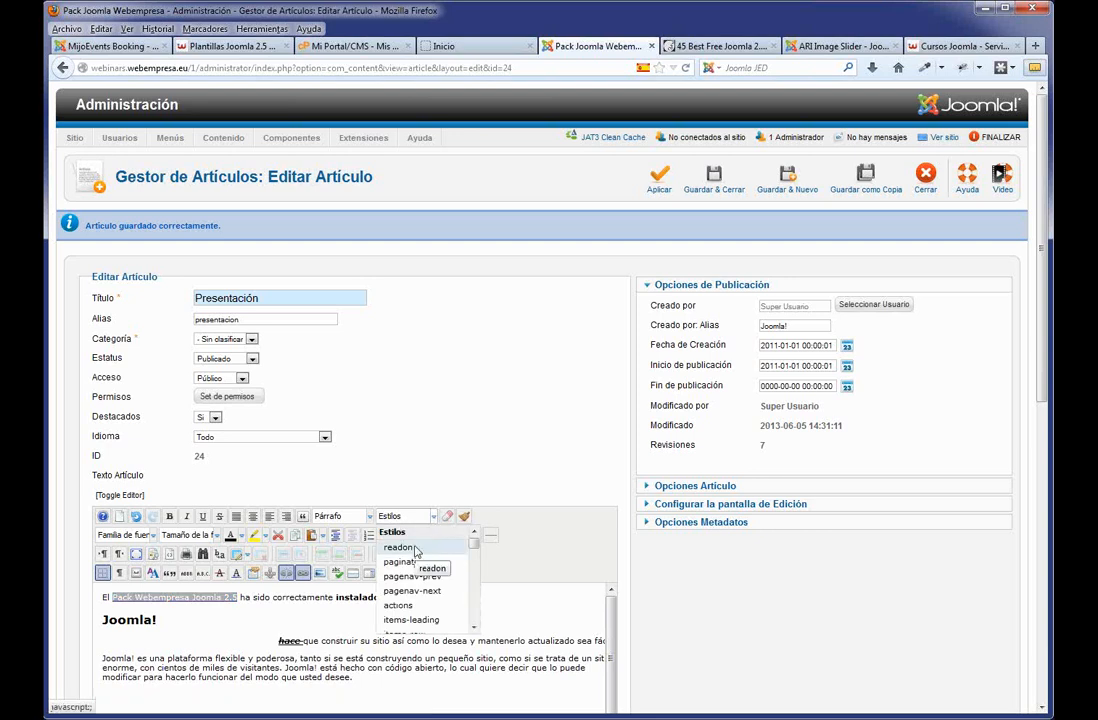
left_click(415, 548)
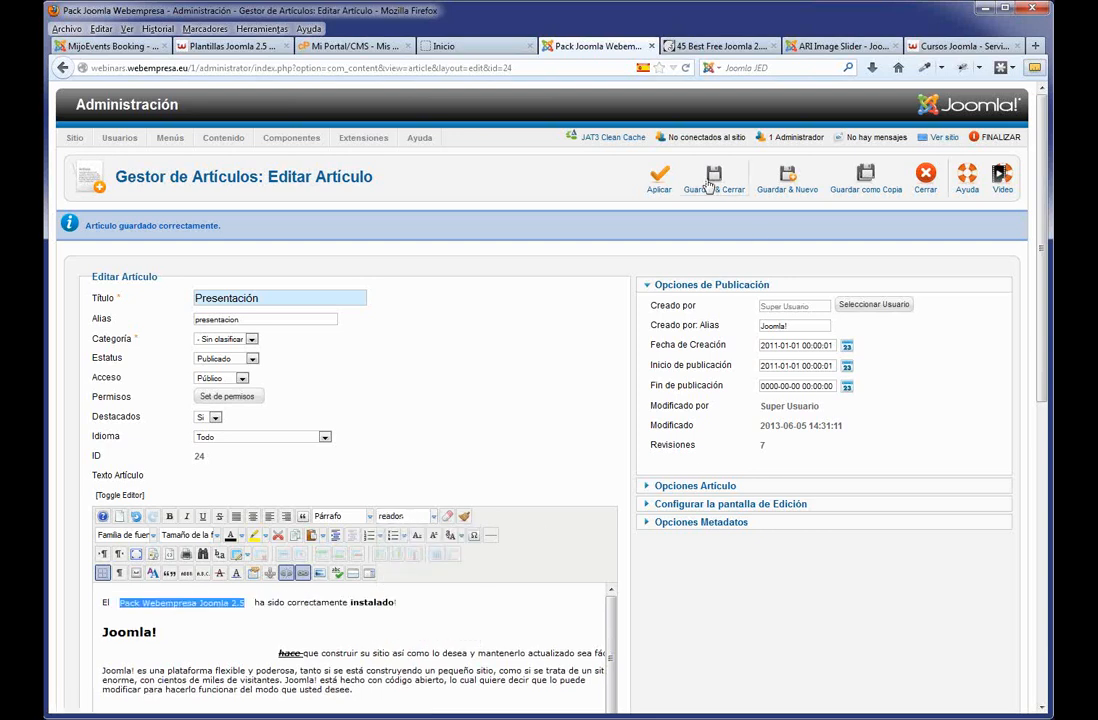
left_click(659, 182)
Reload the public home page, follow the Pack Webempresa Joomla 2.5 link, then return to the article editor.
left_click(450, 46)
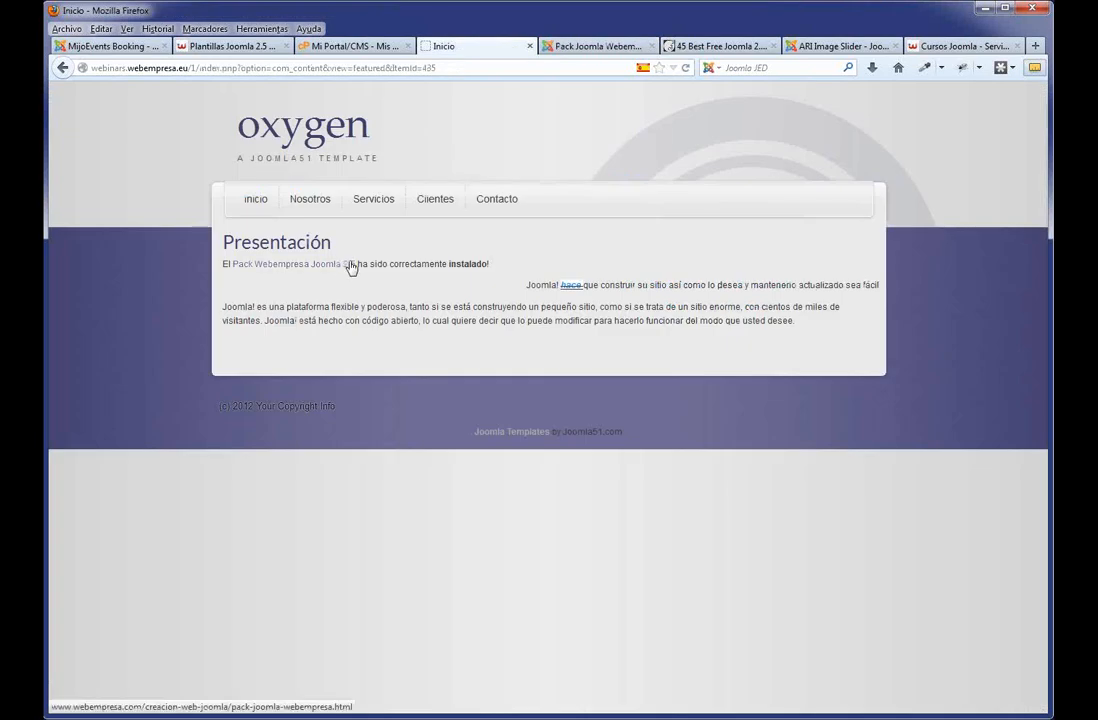
key("F5")
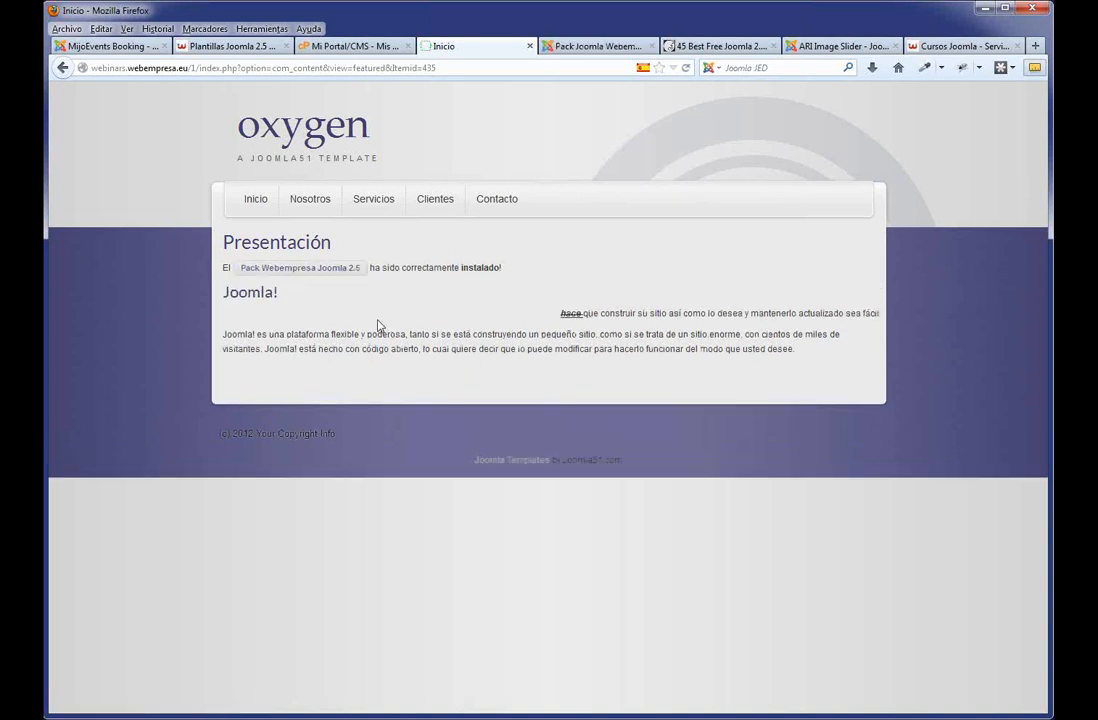
left_click(303, 273)
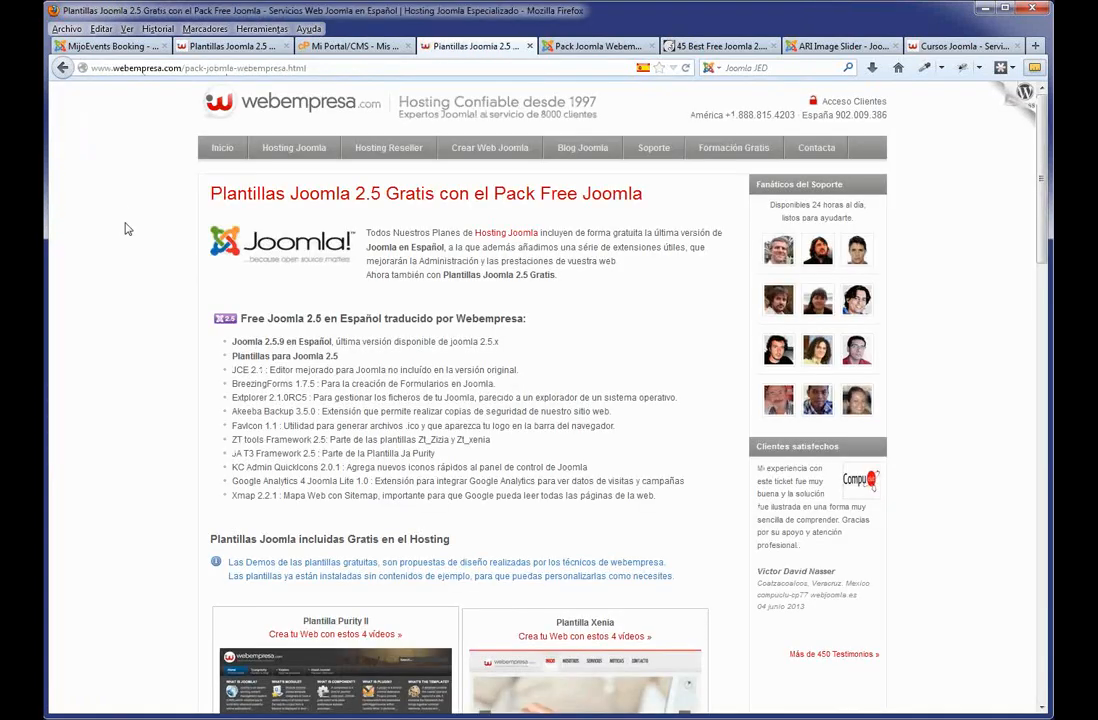
left_click(62, 67)
left_click(585, 46)
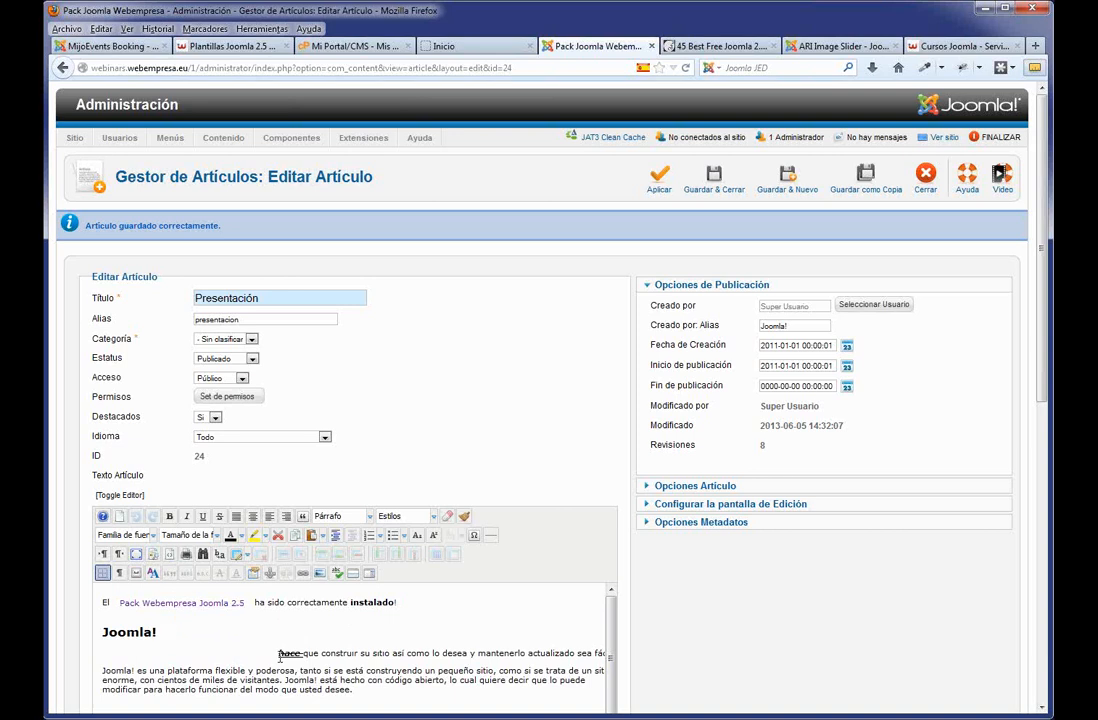
Set the phrase 'Joomla! es una plataforma' in Arial Black at 14pt.
left_click_drag(216, 671, 102, 670)
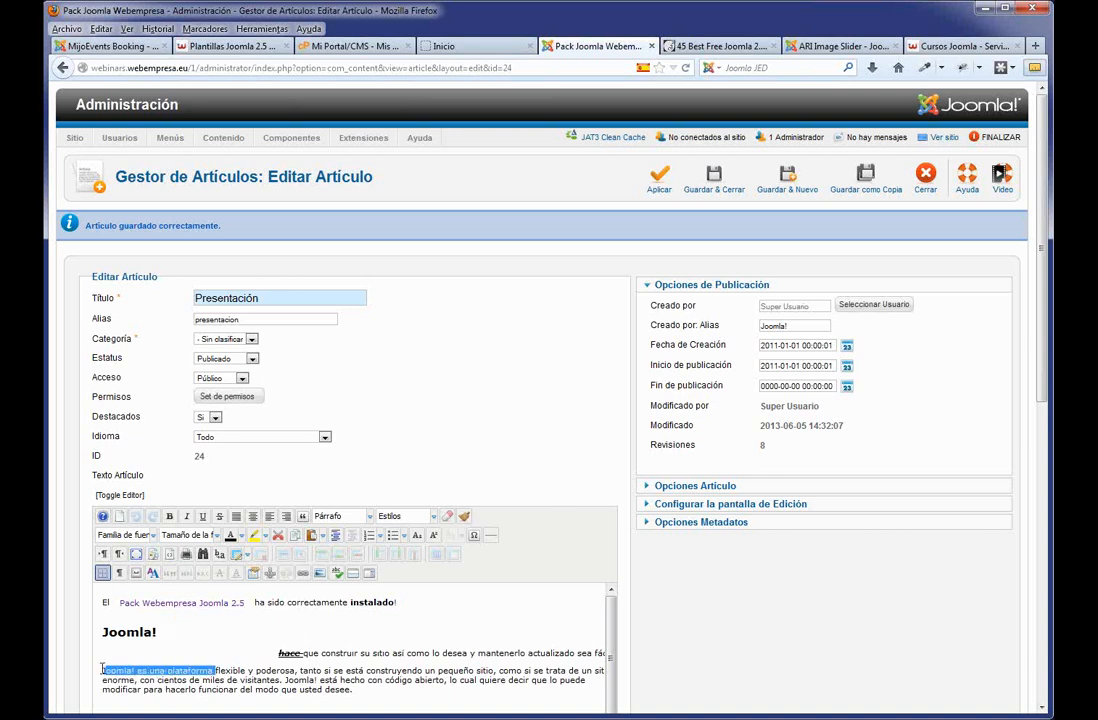
left_click(124, 535)
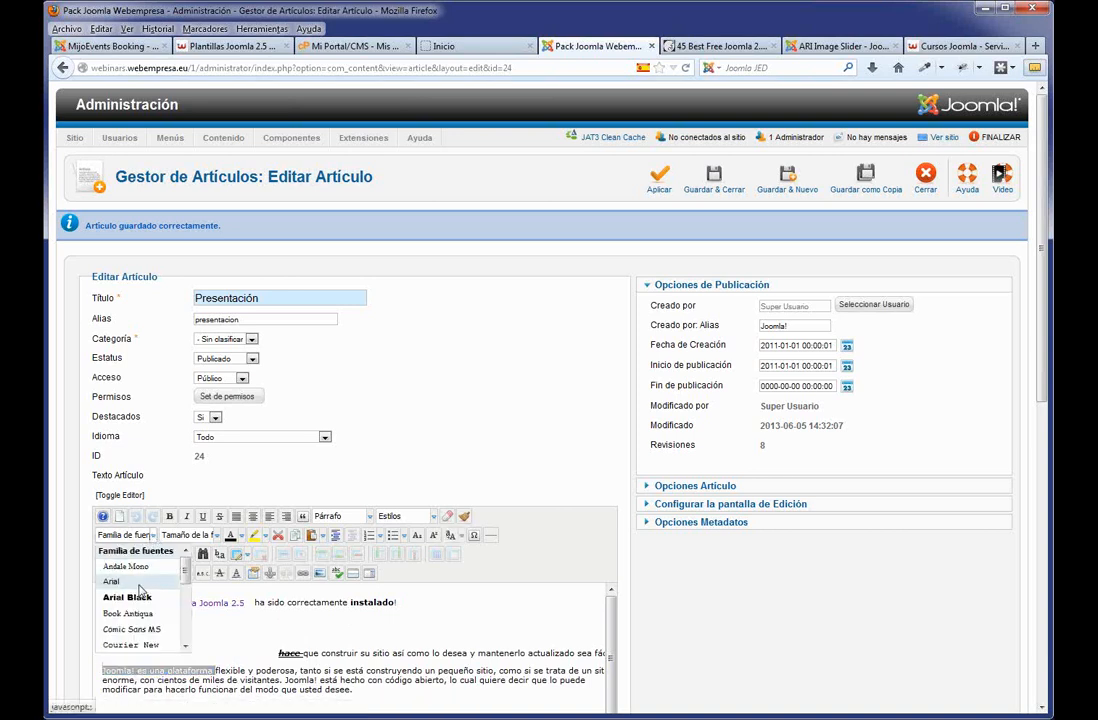
left_click(128, 598)
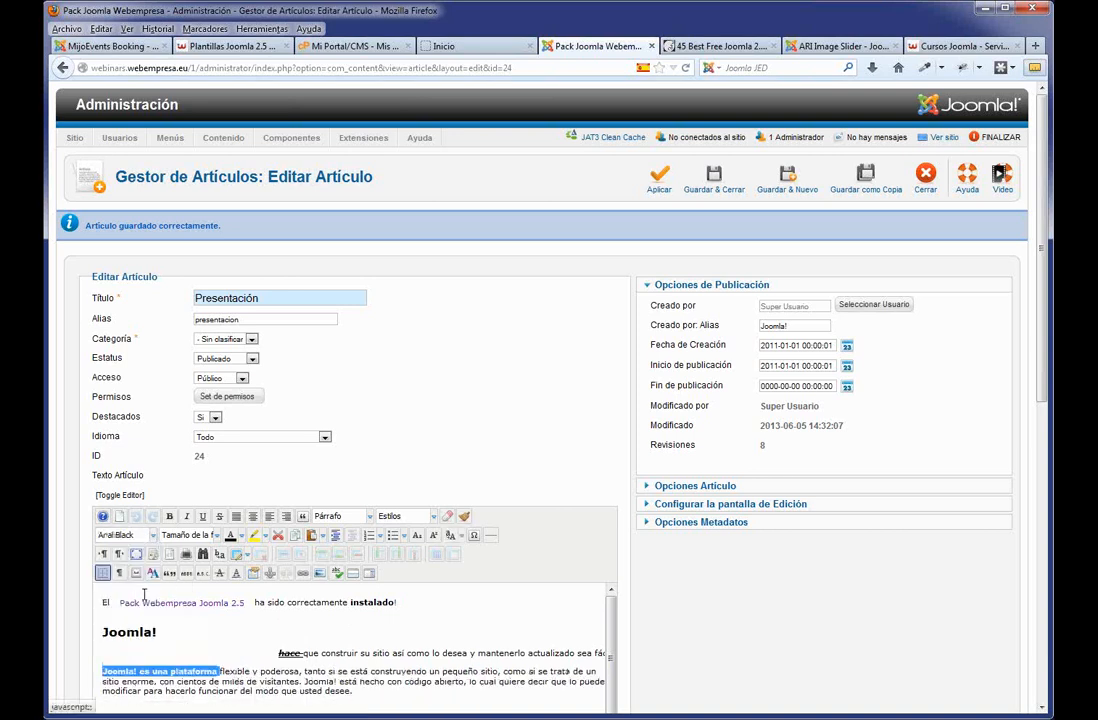
left_click(237, 672)
left_click_drag(220, 672, 390, 672)
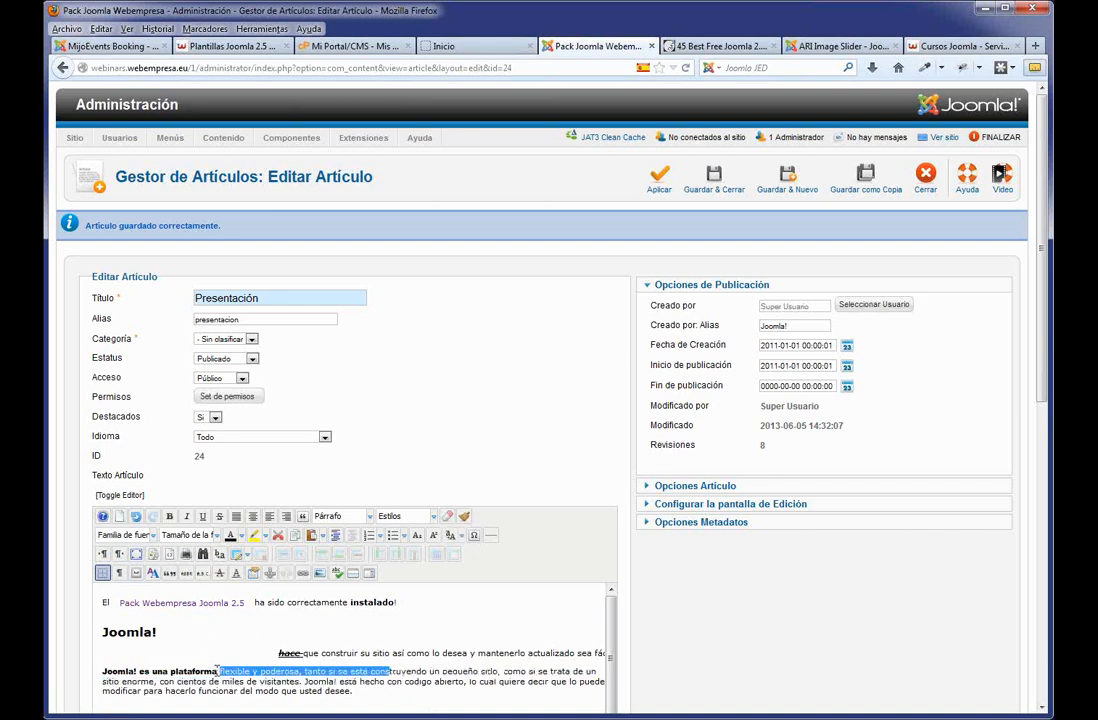
left_click_drag(217, 671, 118, 671)
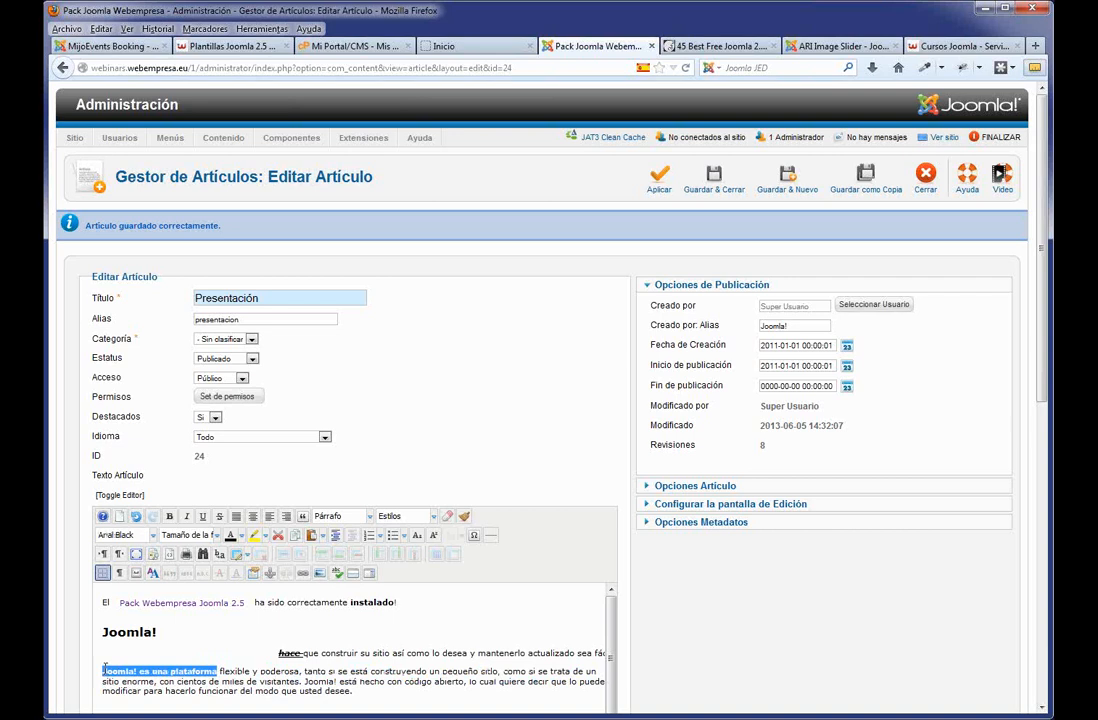
left_click(188, 535)
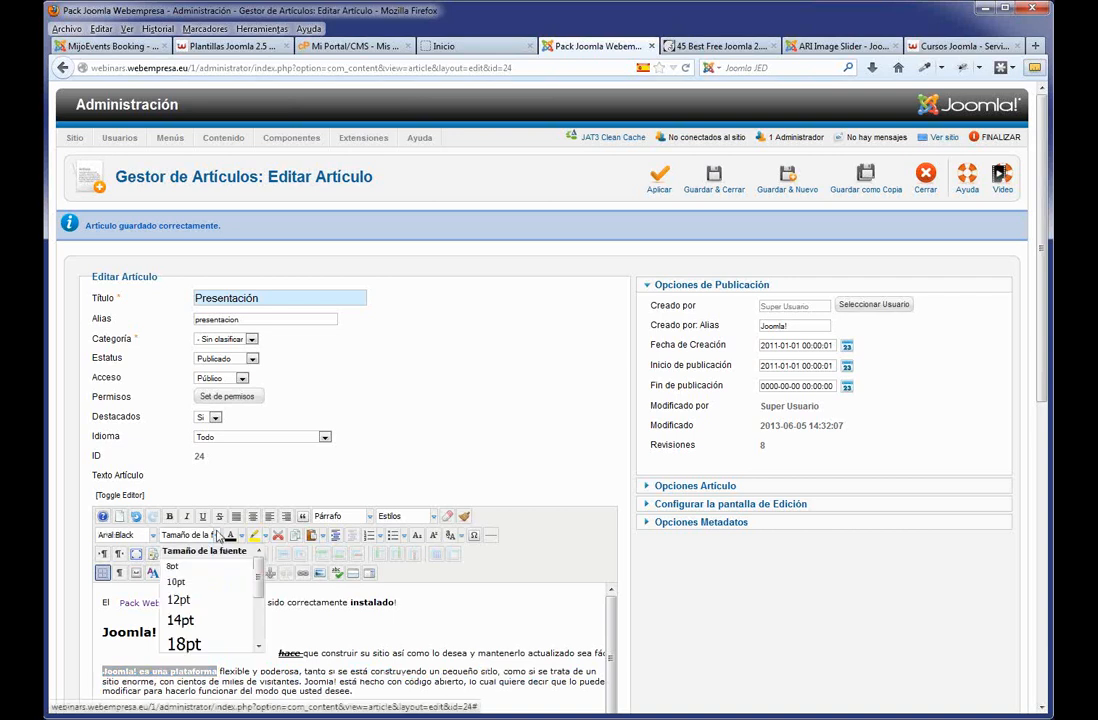
left_click(181, 621)
left_click(337, 678)
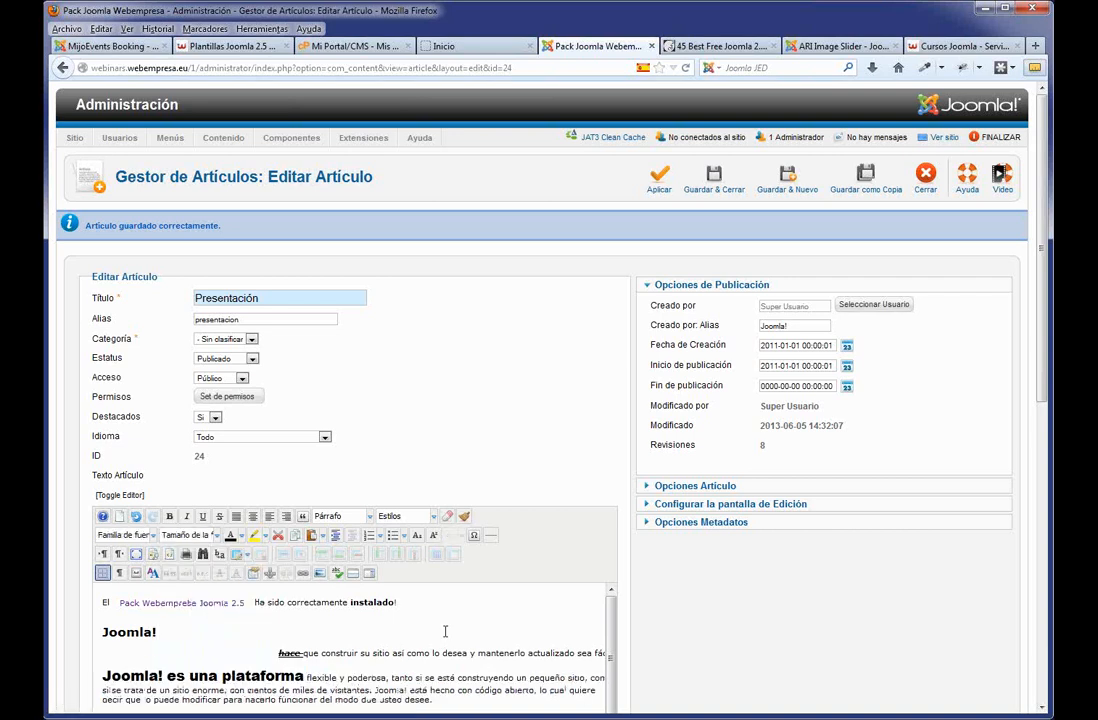
Left-align the 'hace que construir' line and add an empty bulleted item below it.
scroll(440, 628, "down", 3)
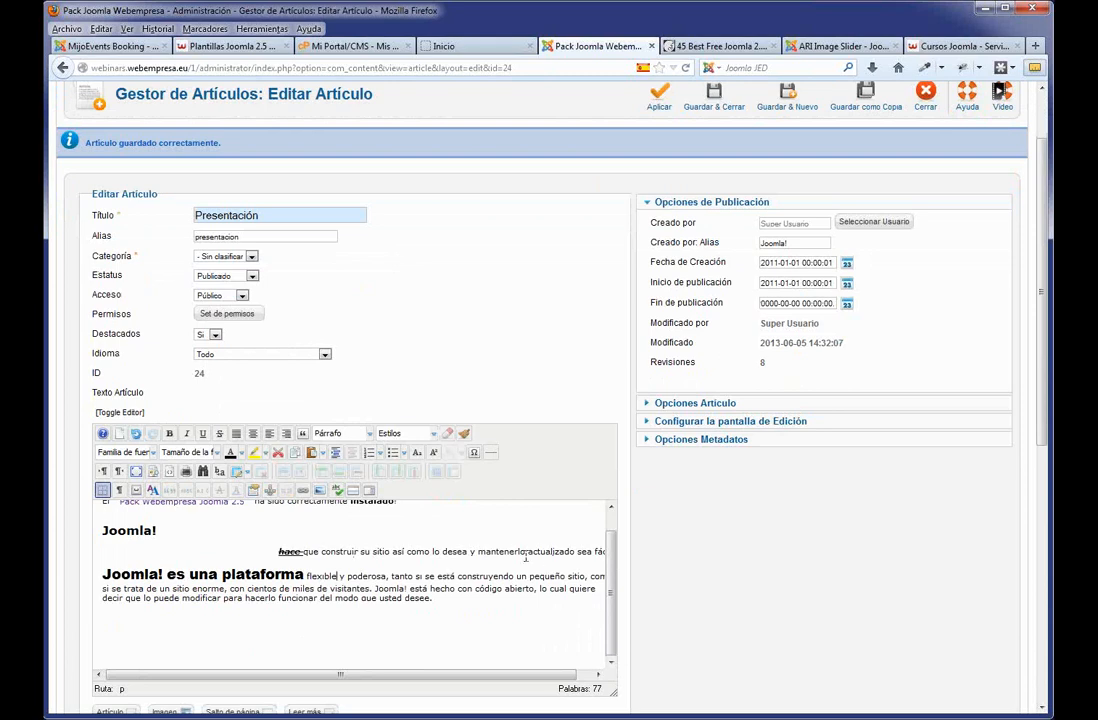
left_click_drag(272, 552, 518, 550)
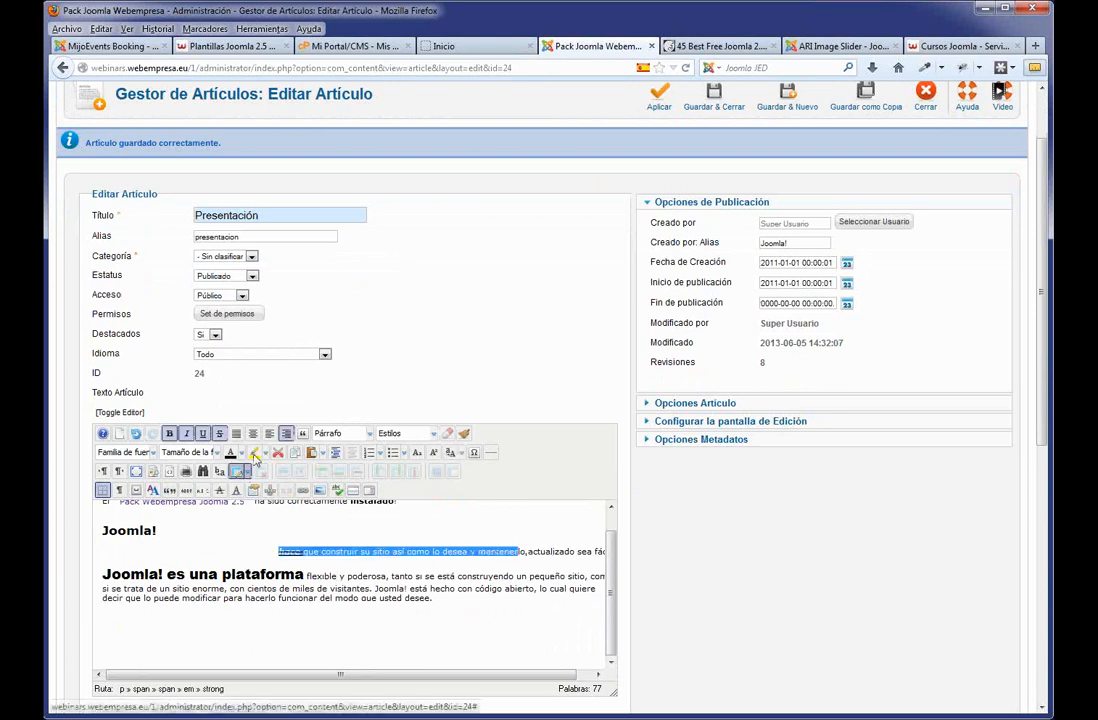
left_click(270, 435)
left_click(469, 555)
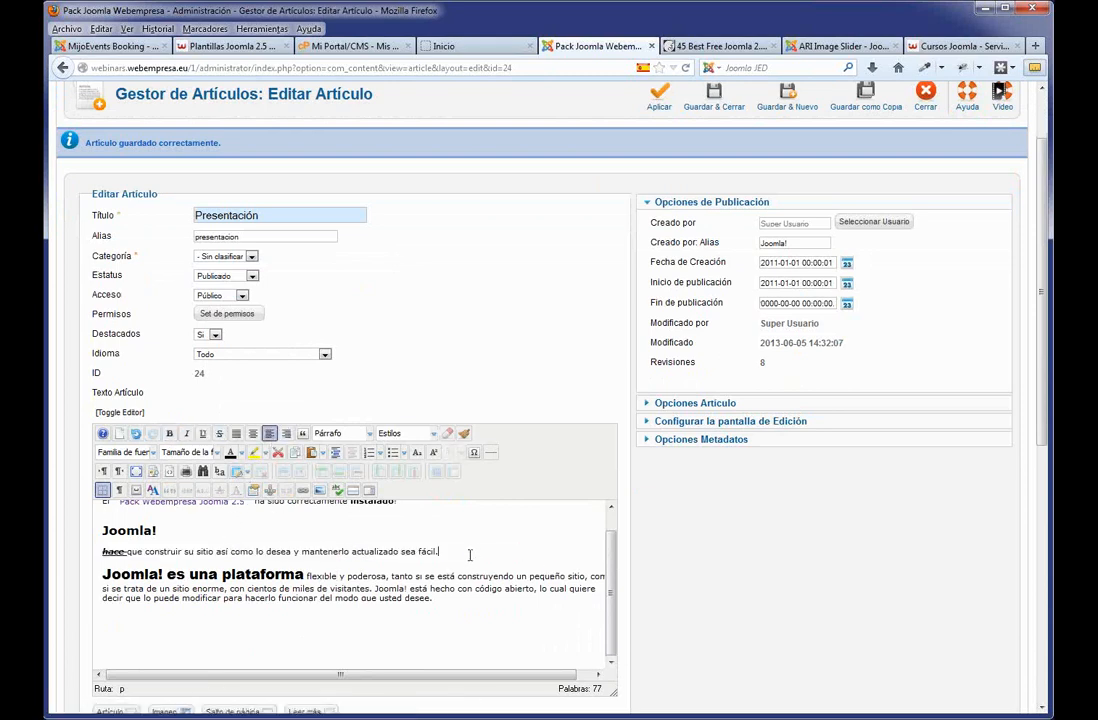
key("Return")
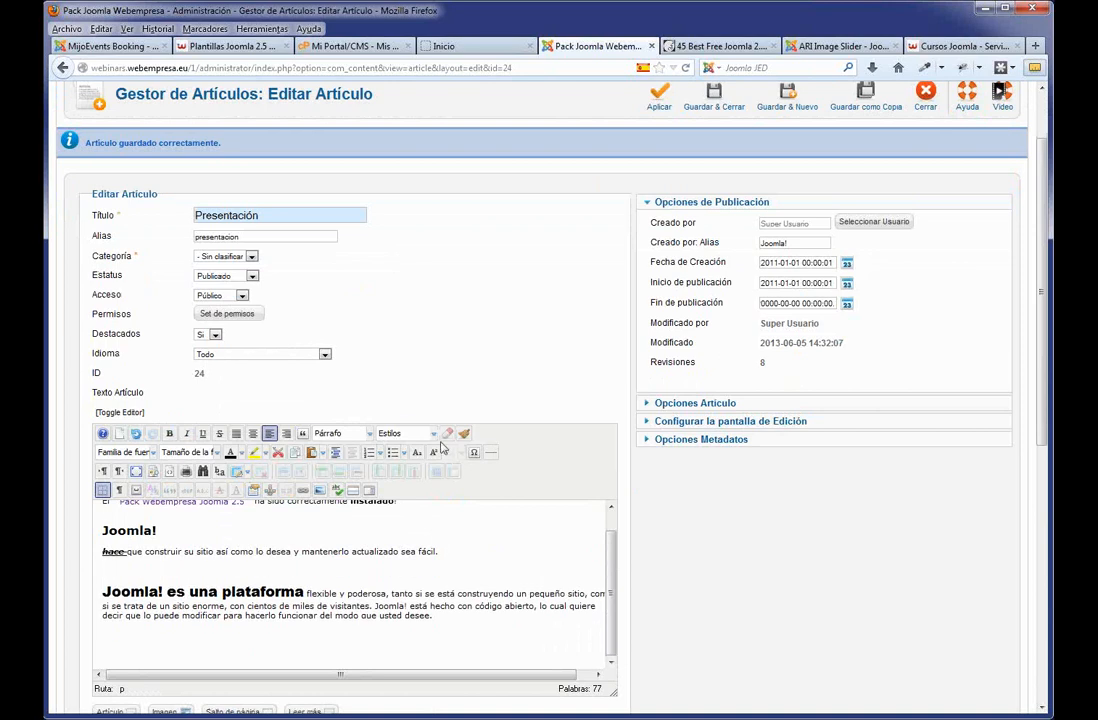
left_click(369, 453)
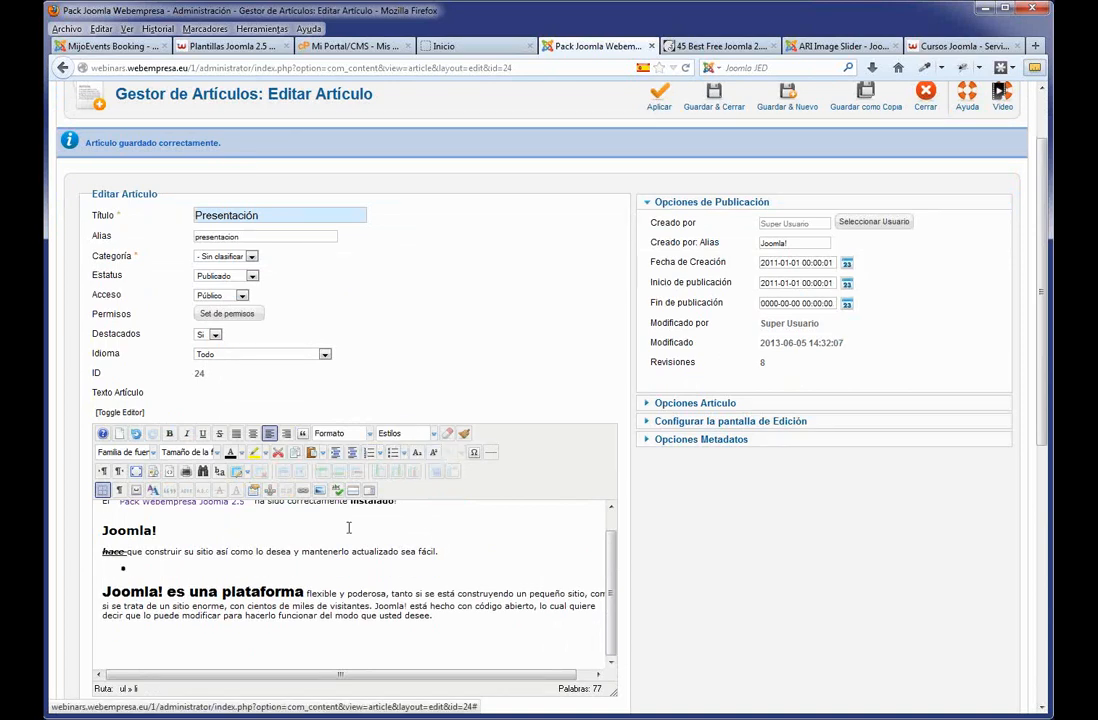
Insert the € sign after '30' following 'instalado!' and delete the 'Joomla!' heading text.
scroll(382, 545, "up", 1)
left_click(414, 524)
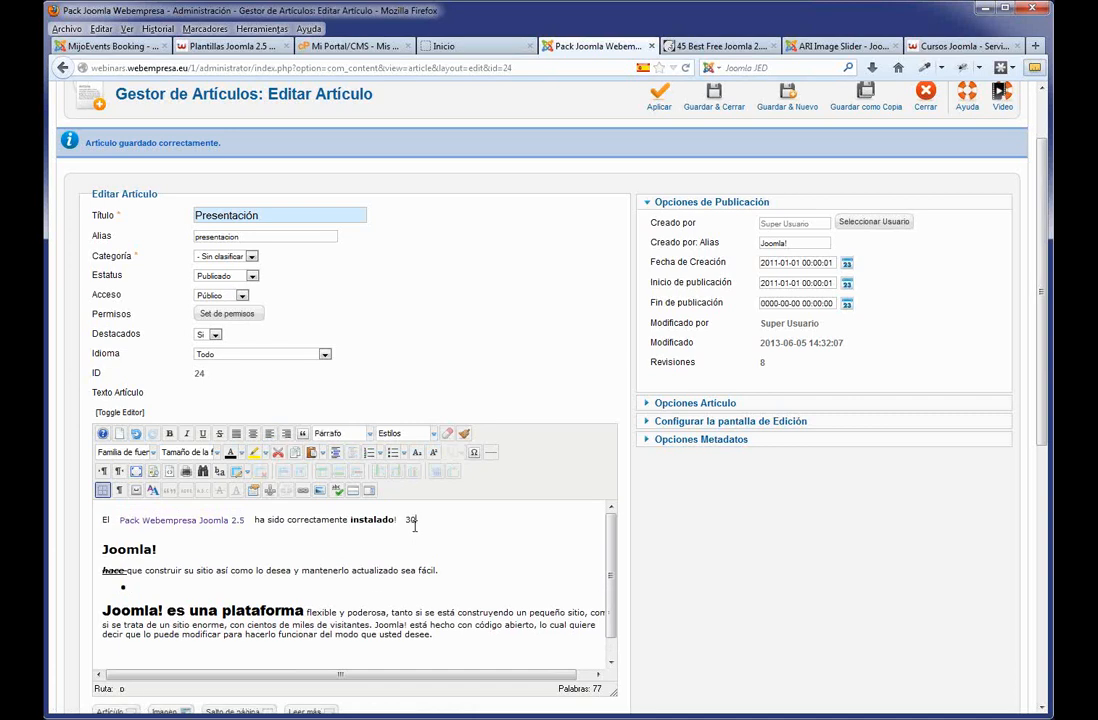
left_click(474, 455)
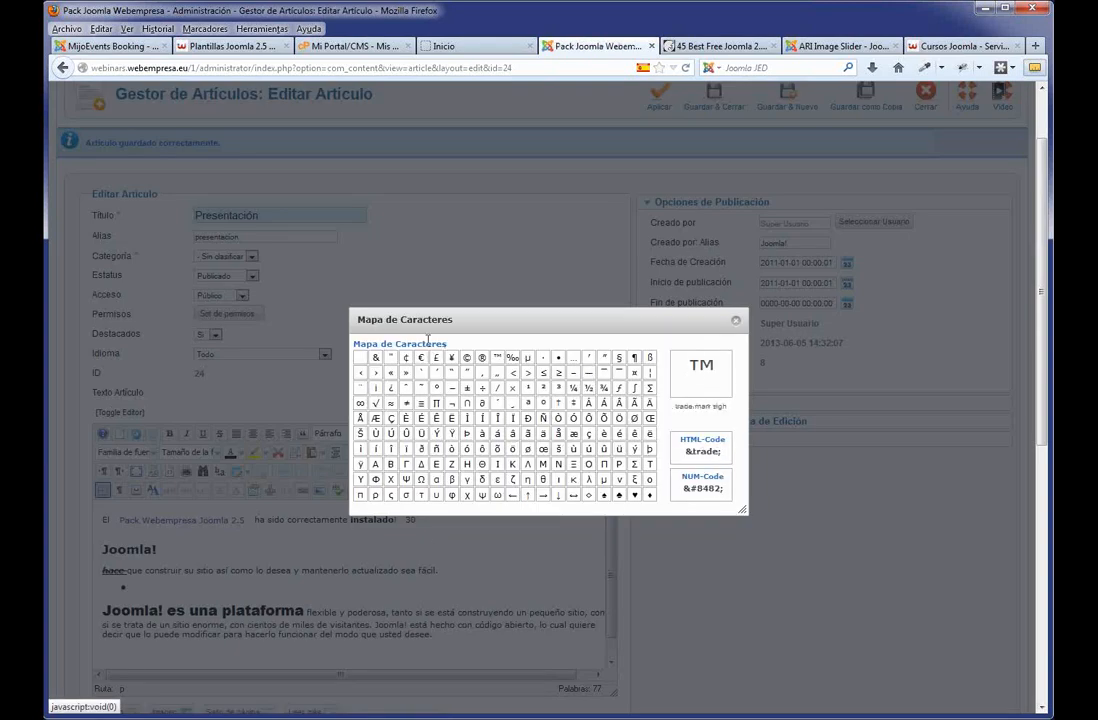
left_click(422, 360)
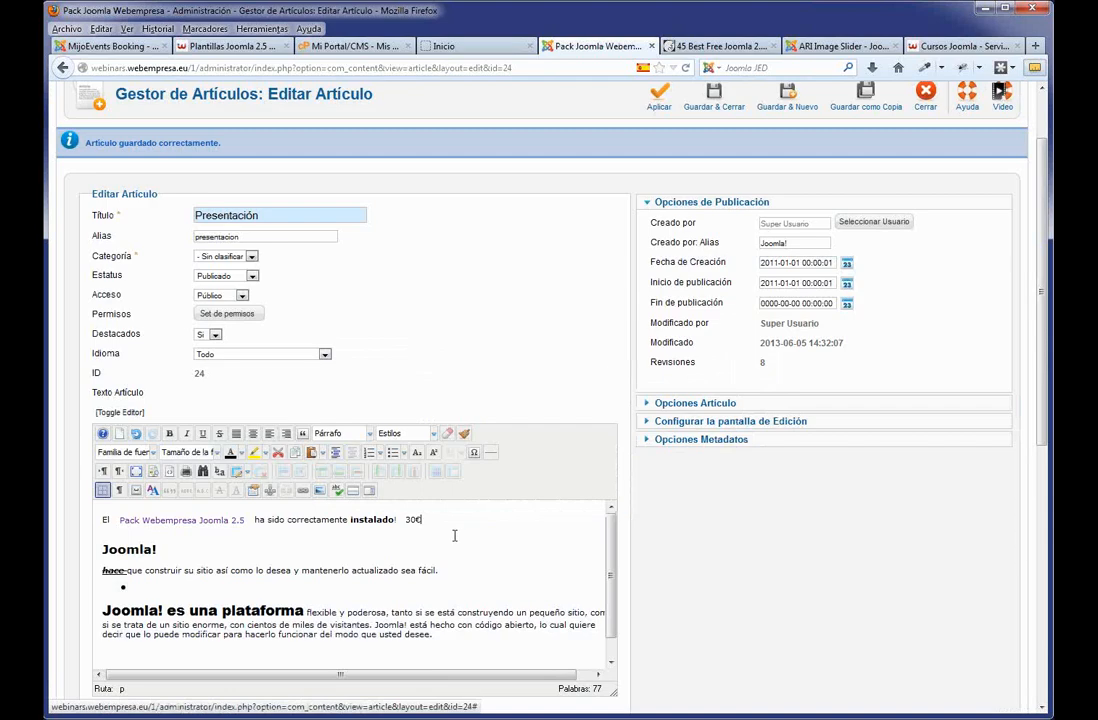
double_click(416, 520)
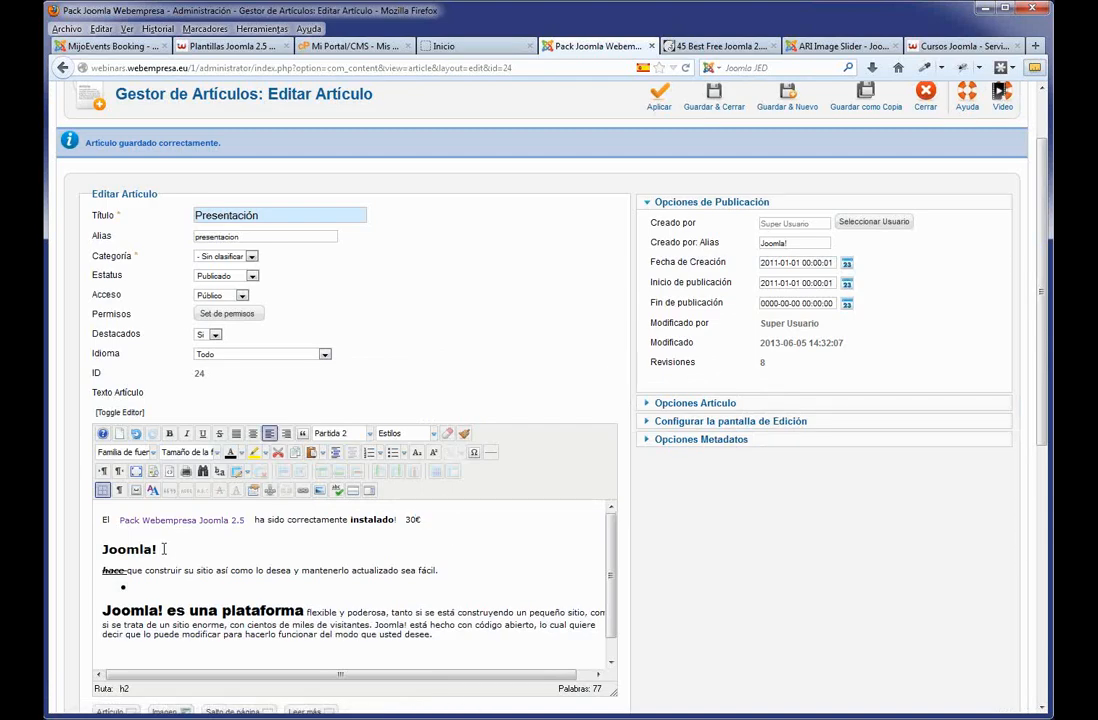
double_click(127, 549)
key("Delete")
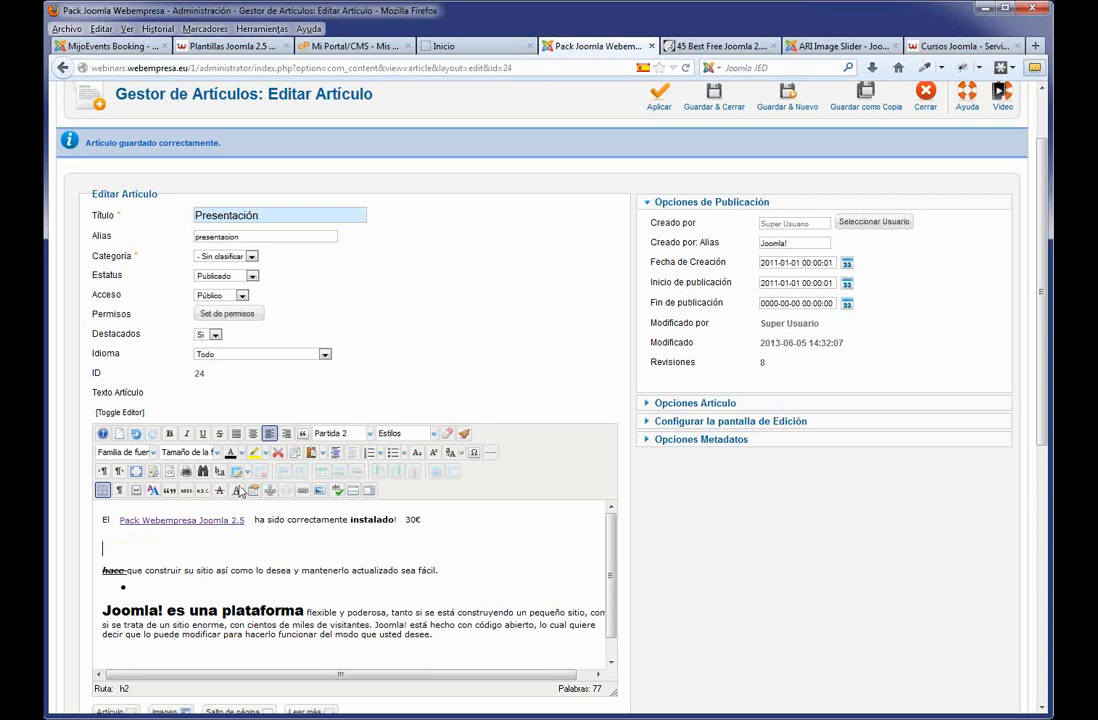
Insert a table with 2 columns, 2 rows and width 200.
left_click(237, 471)
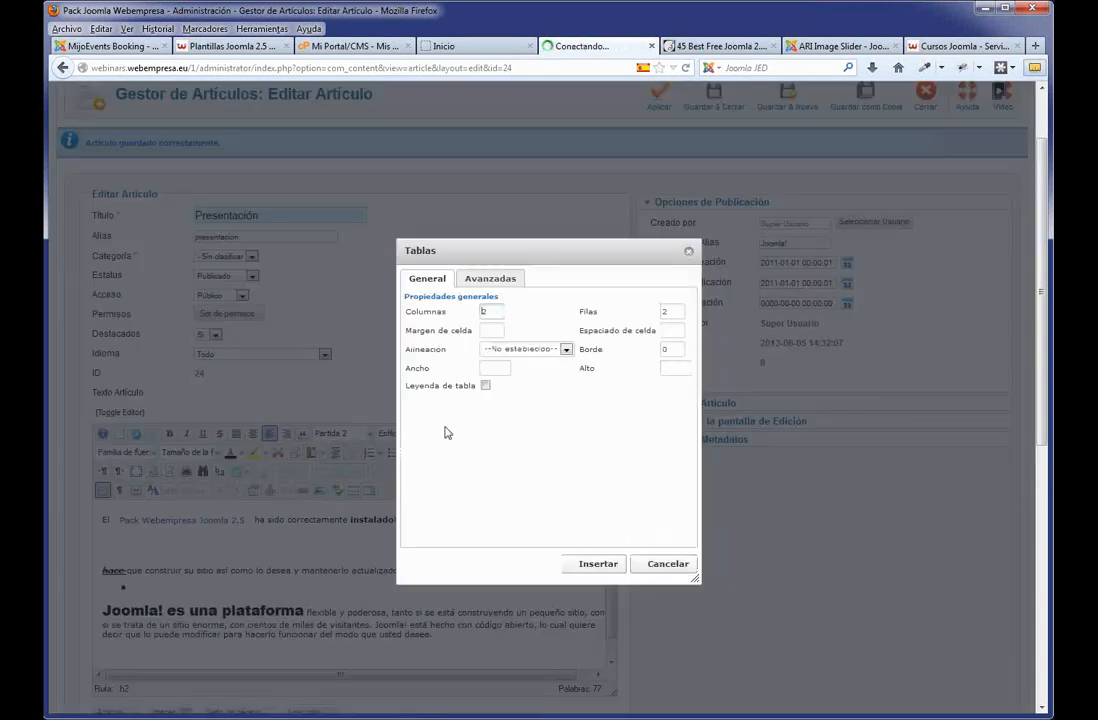
double_click(498, 313)
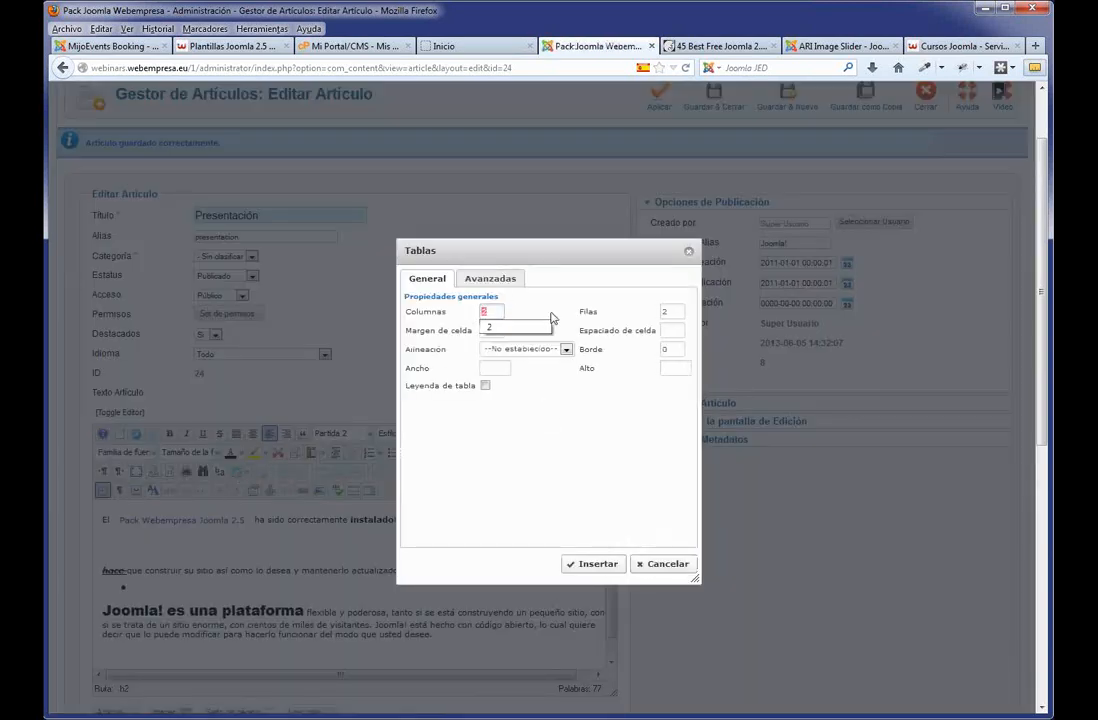
double_click(670, 312)
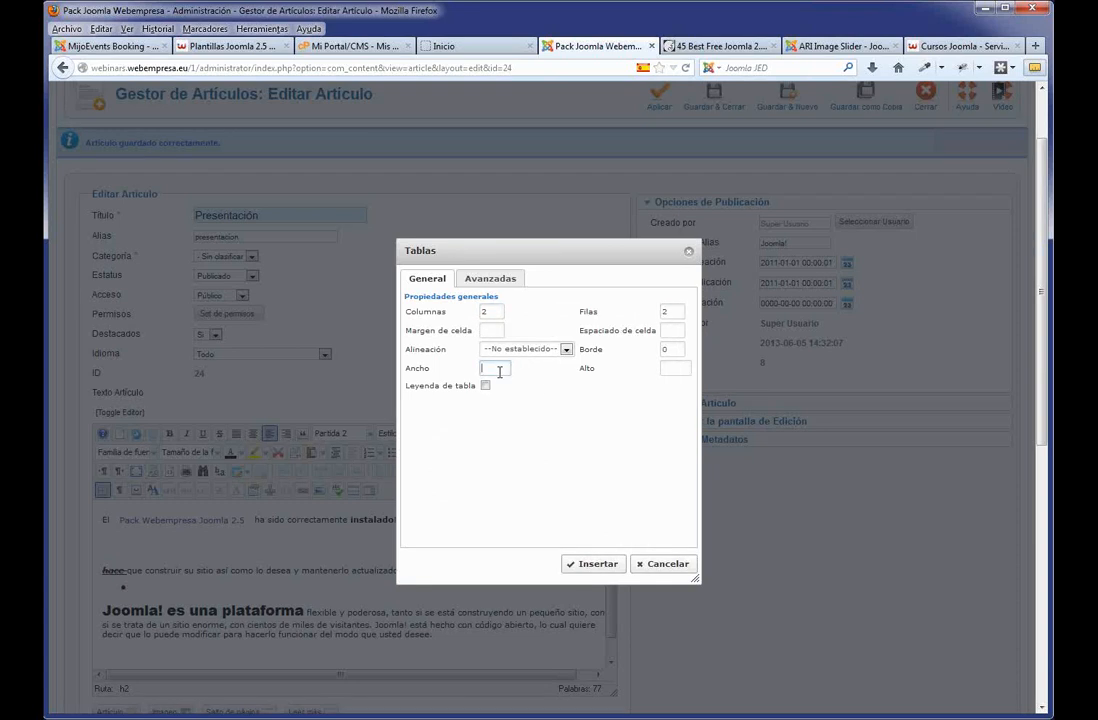
type("20")
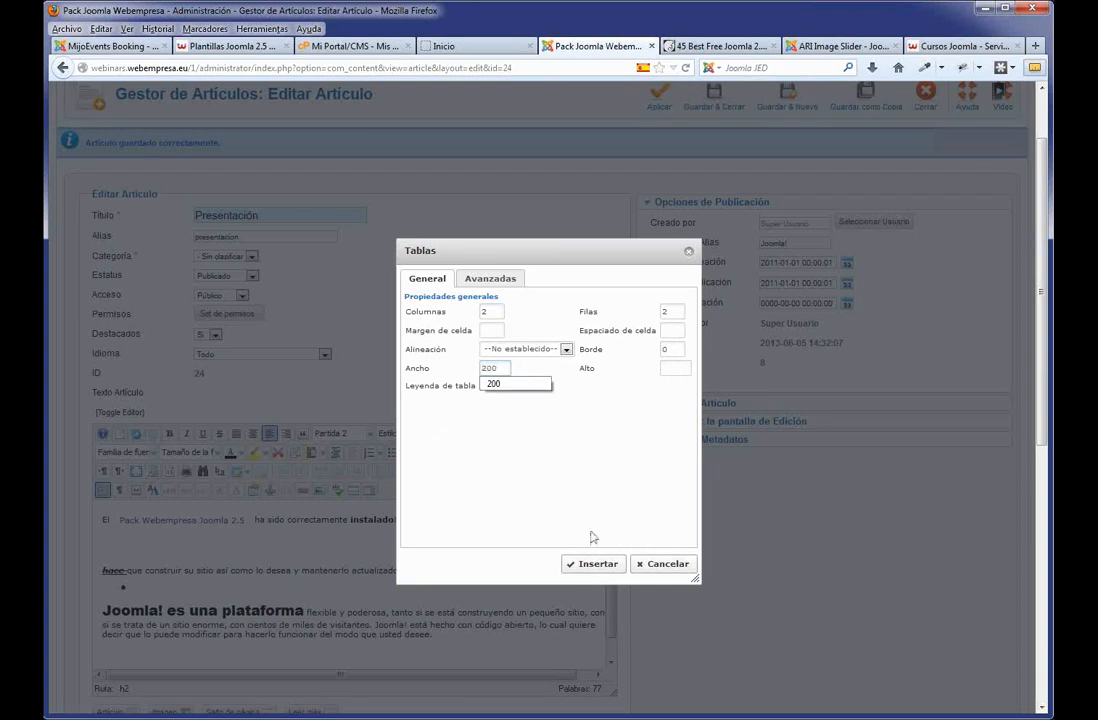
type("0")
left_click(592, 564)
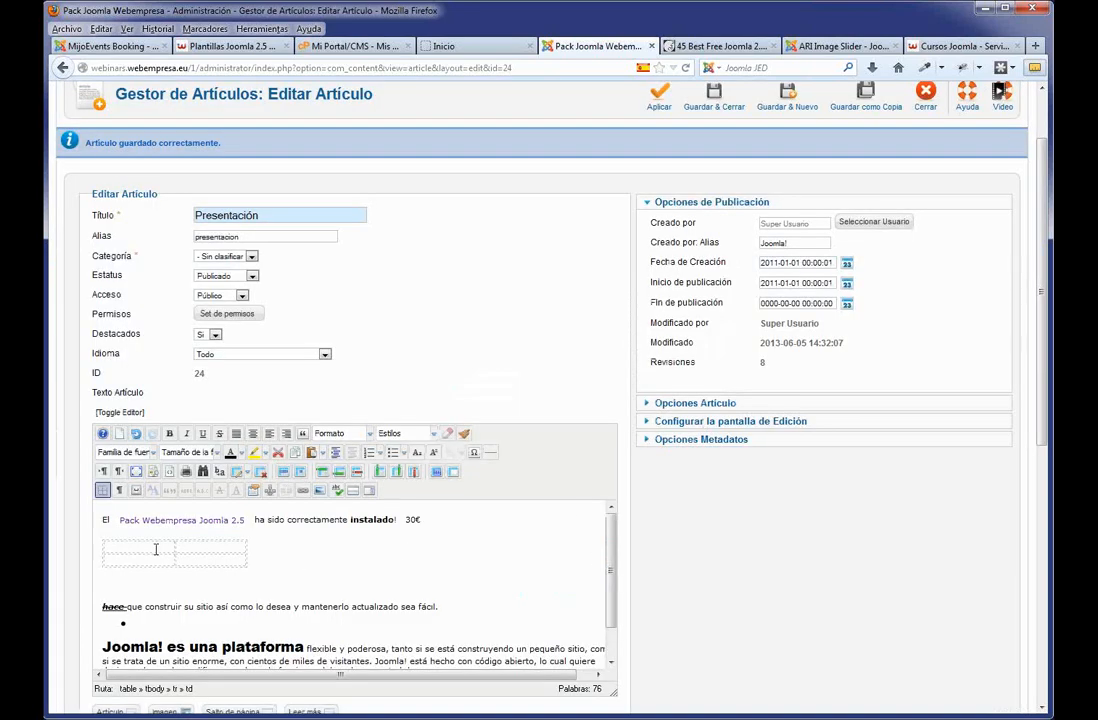
Fill the table cells with placeholder text.
left_click(156, 549)
type("fsdkfhcskjfhksajf")
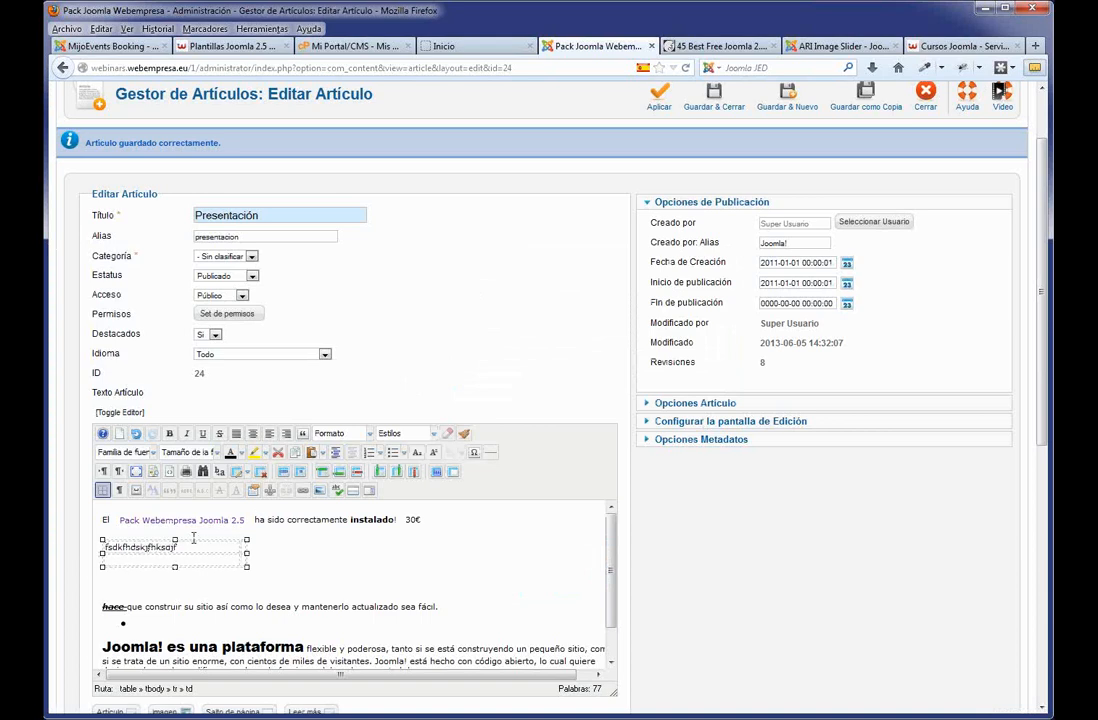
left_click(246, 547)
type("sdfsdfdsfds sdfsdfsdf")
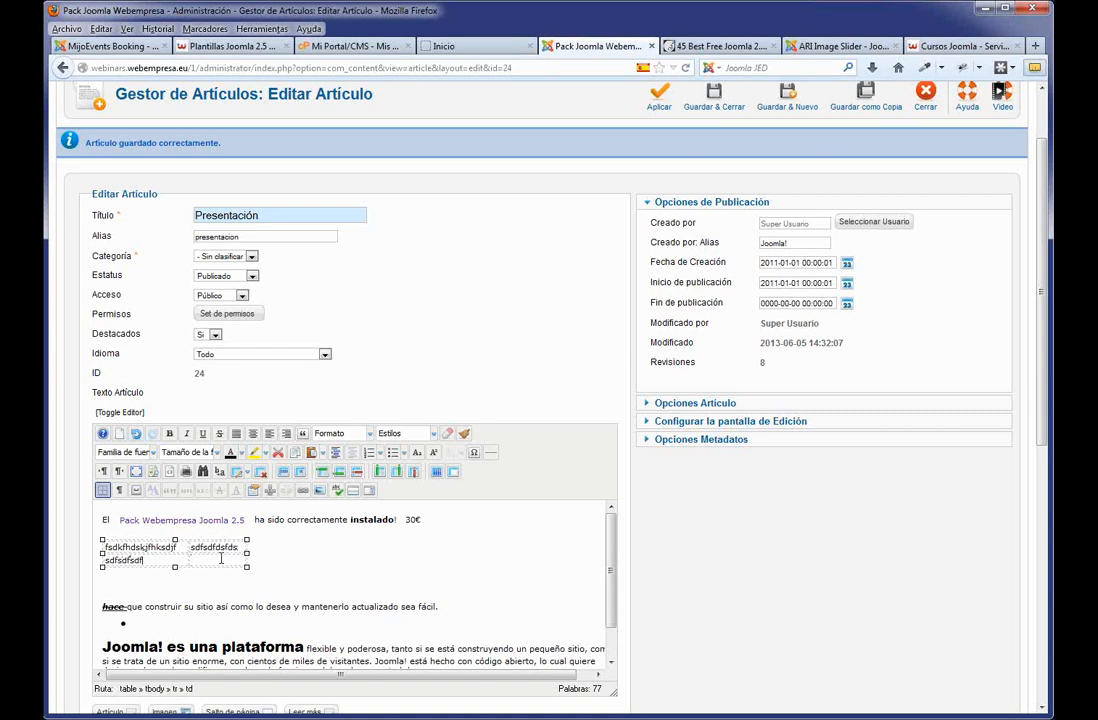
left_click(221, 559)
type("sfsdfsdfdsfsdfsdfdsfdsfsdfsd")
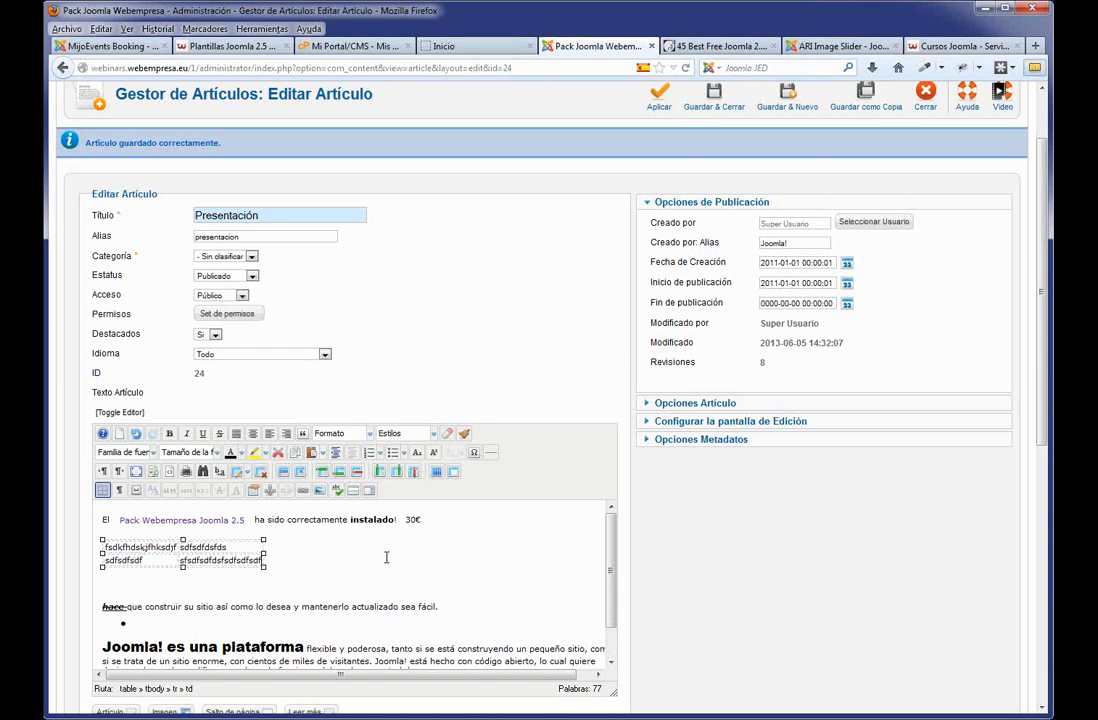
type("fdsfds")
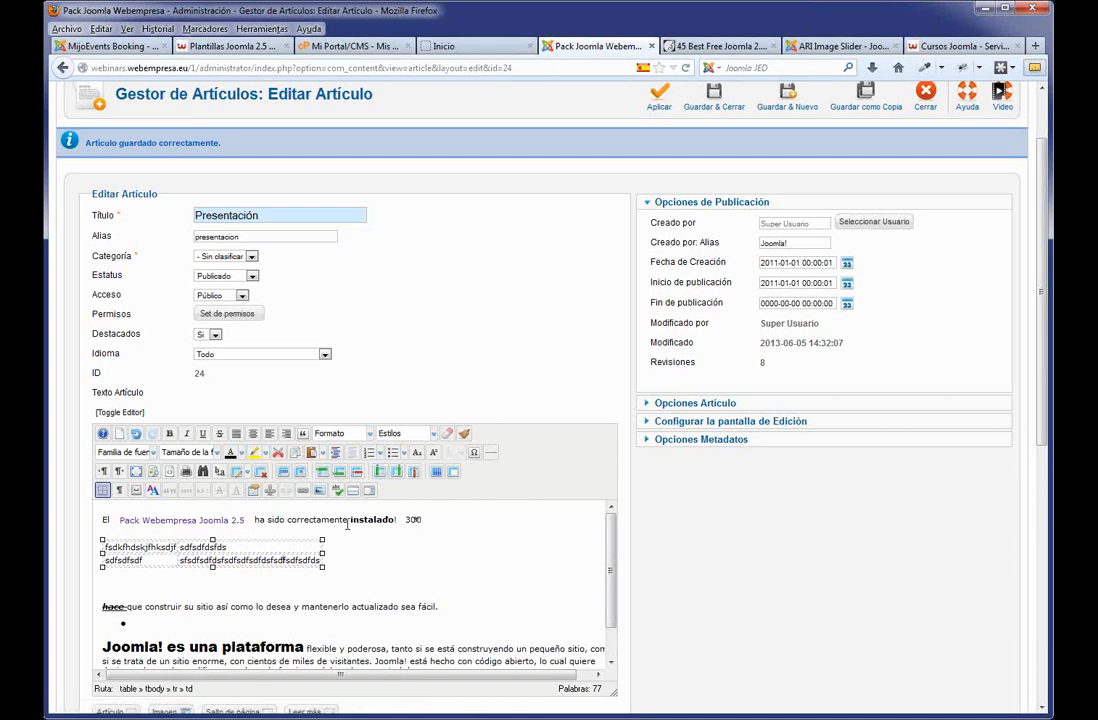
Select the word Contacto and start a link on it, leaving the link target unset.
left_click(444, 519)
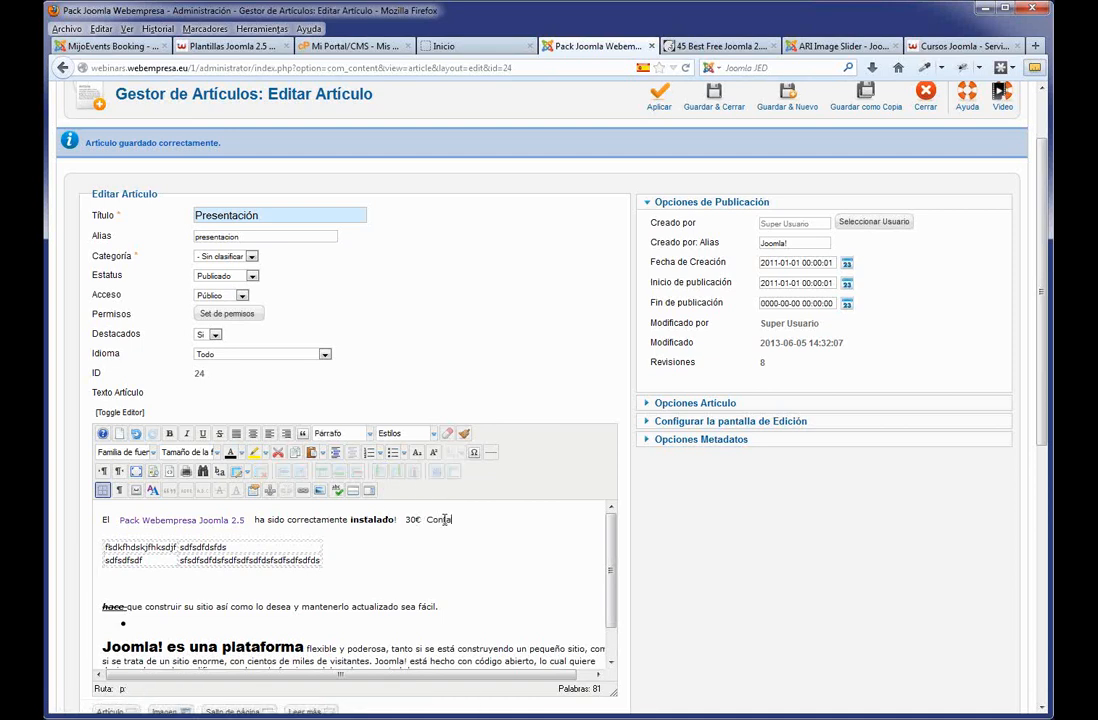
double_click(444, 519)
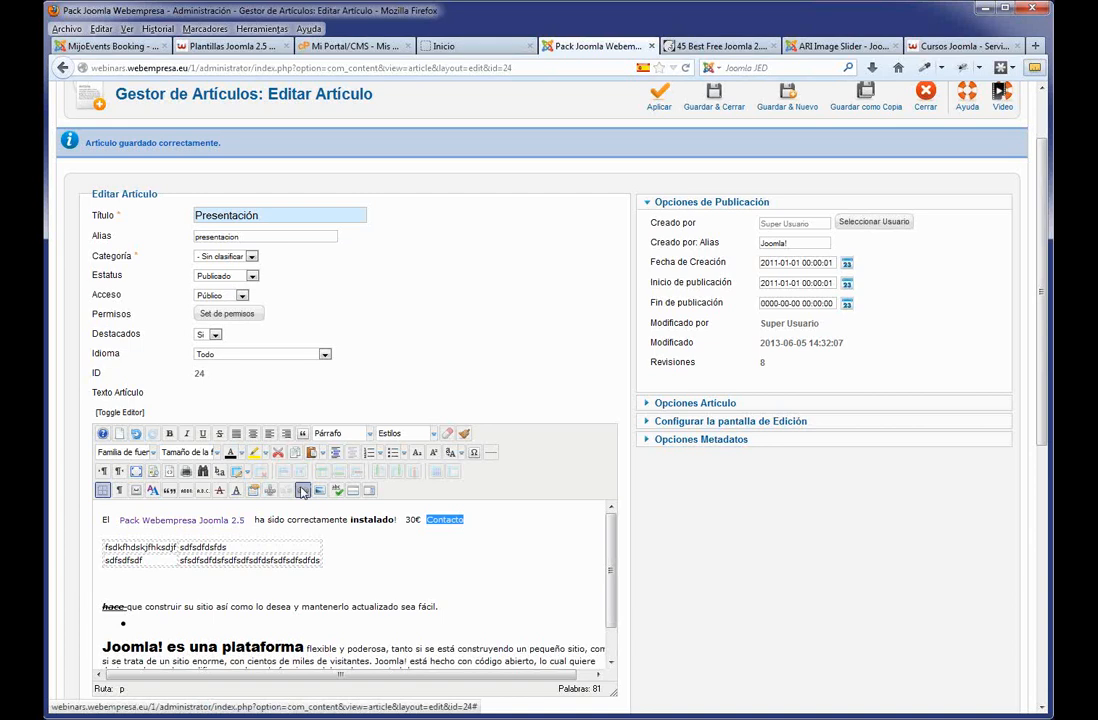
left_click(302, 490)
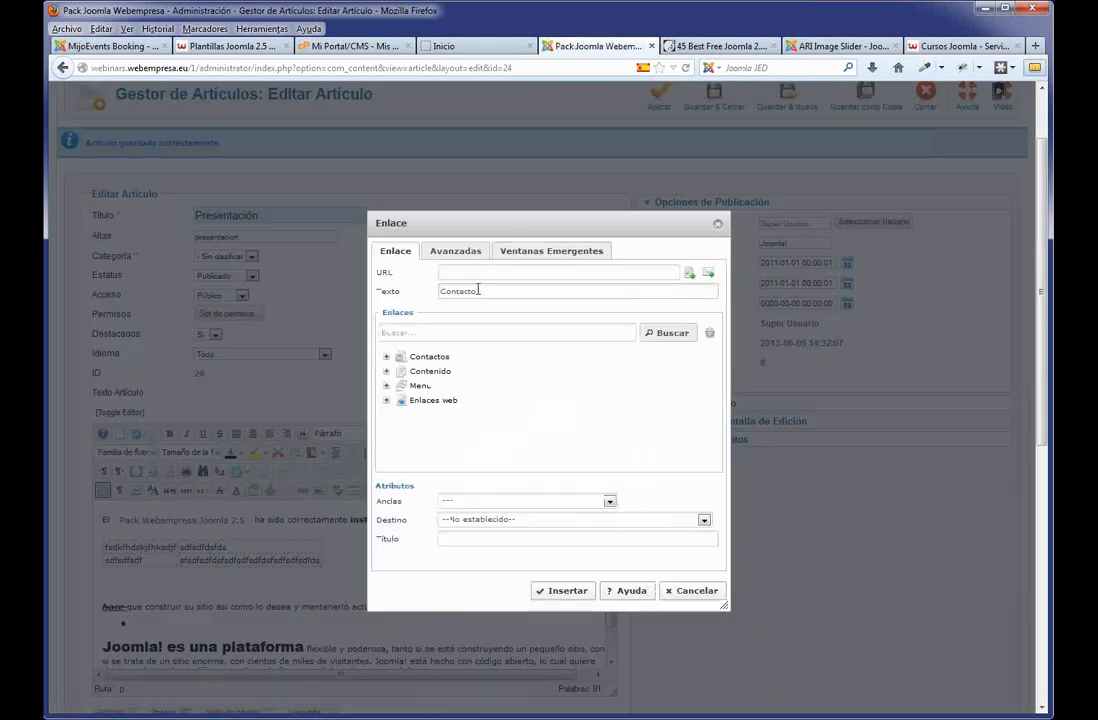
left_click(473, 273)
type("ht")
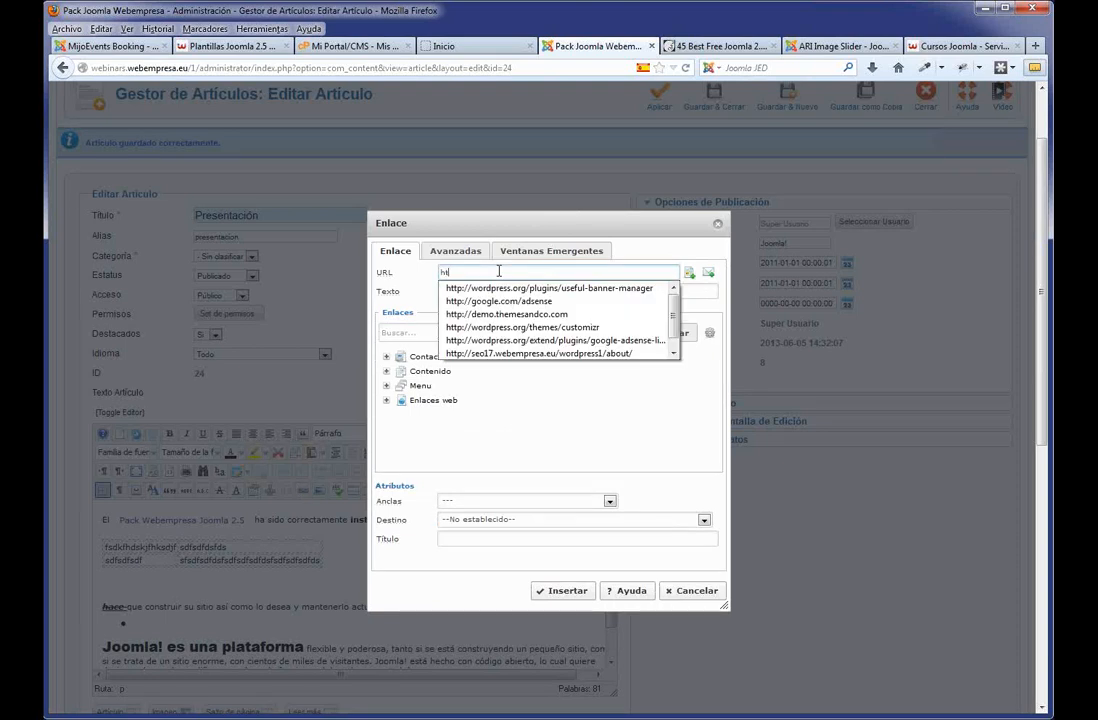
left_click(512, 301)
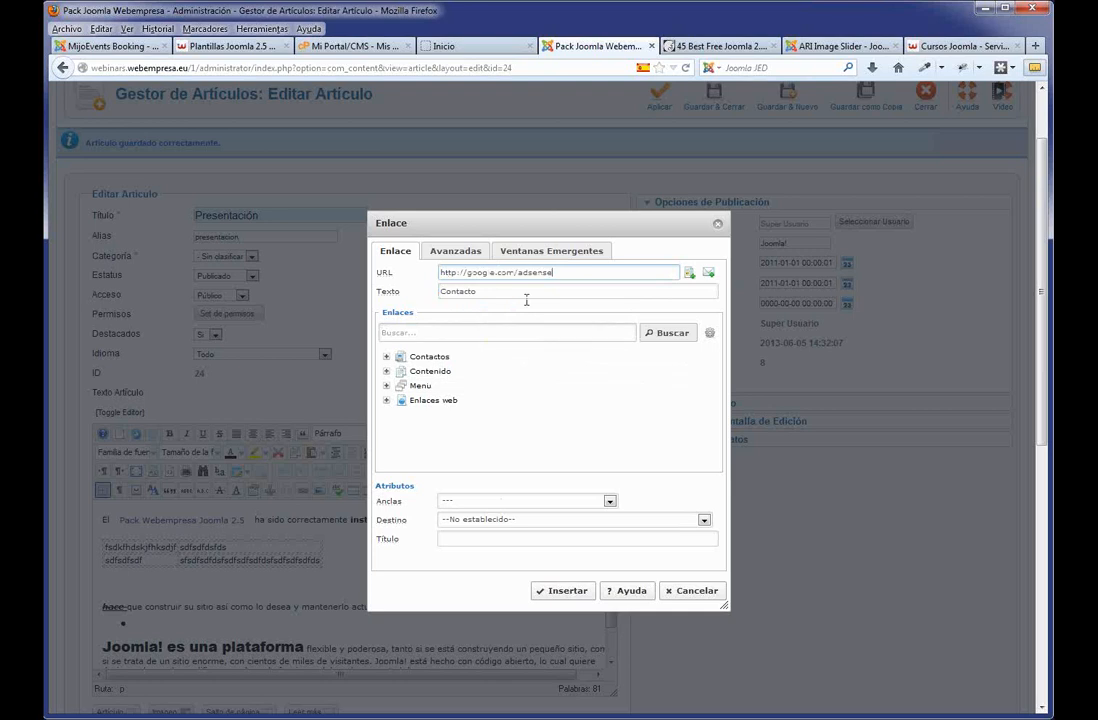
left_click_drag(559, 274, 428, 288)
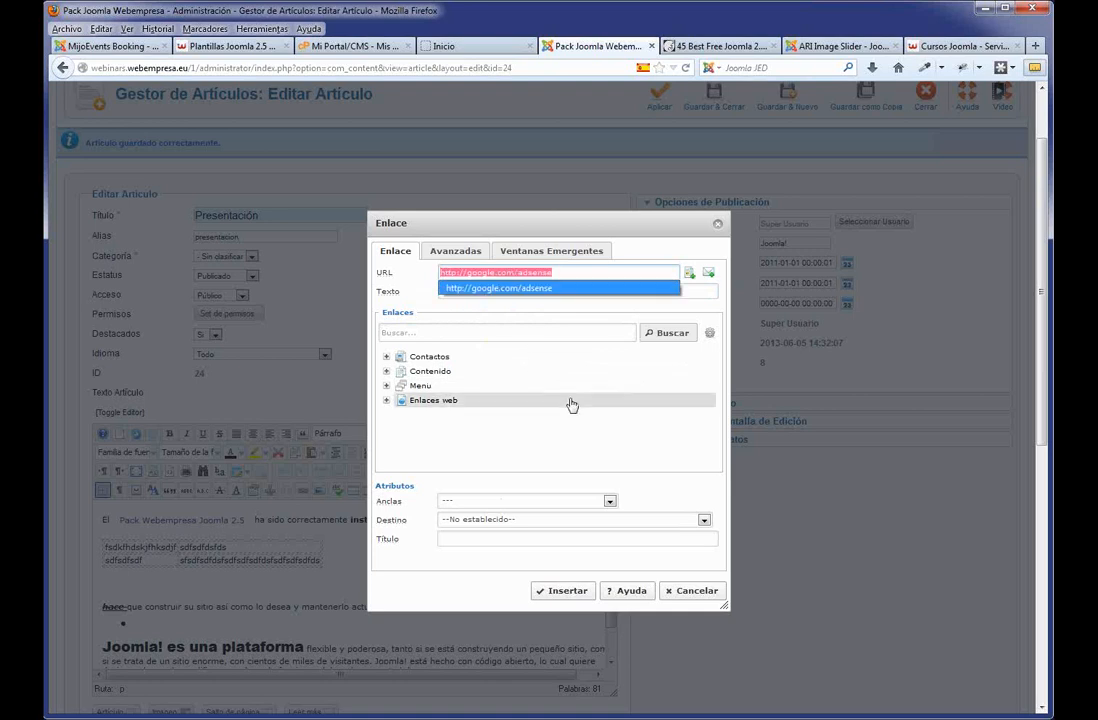
left_click(653, 497)
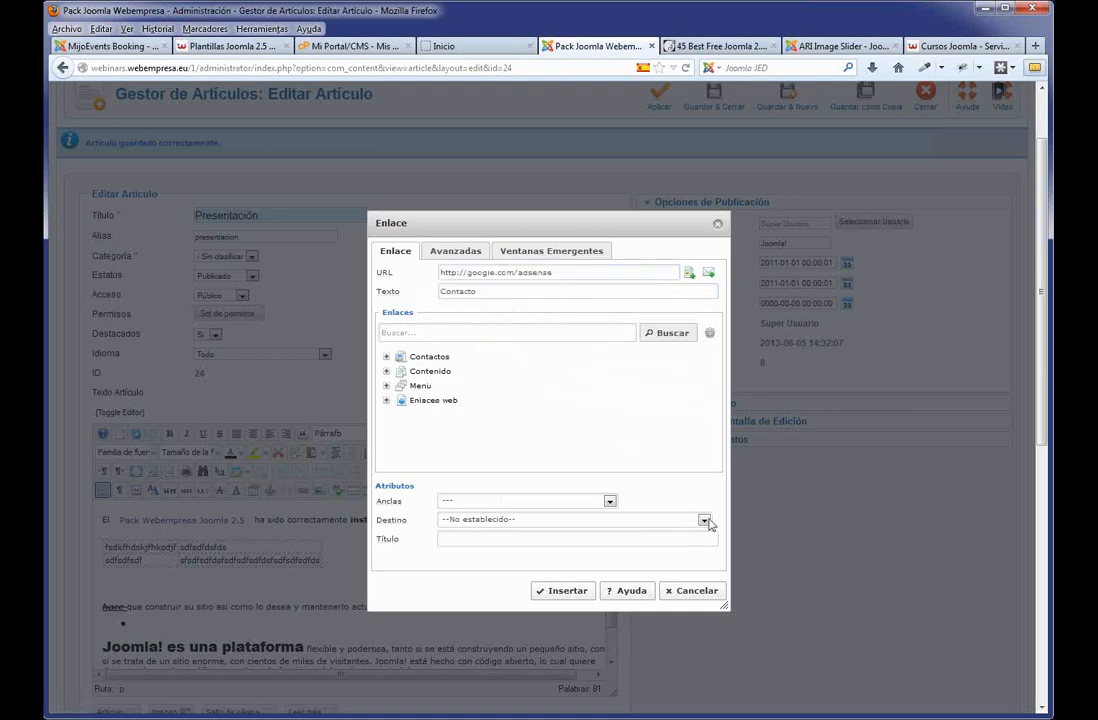
left_click(704, 520)
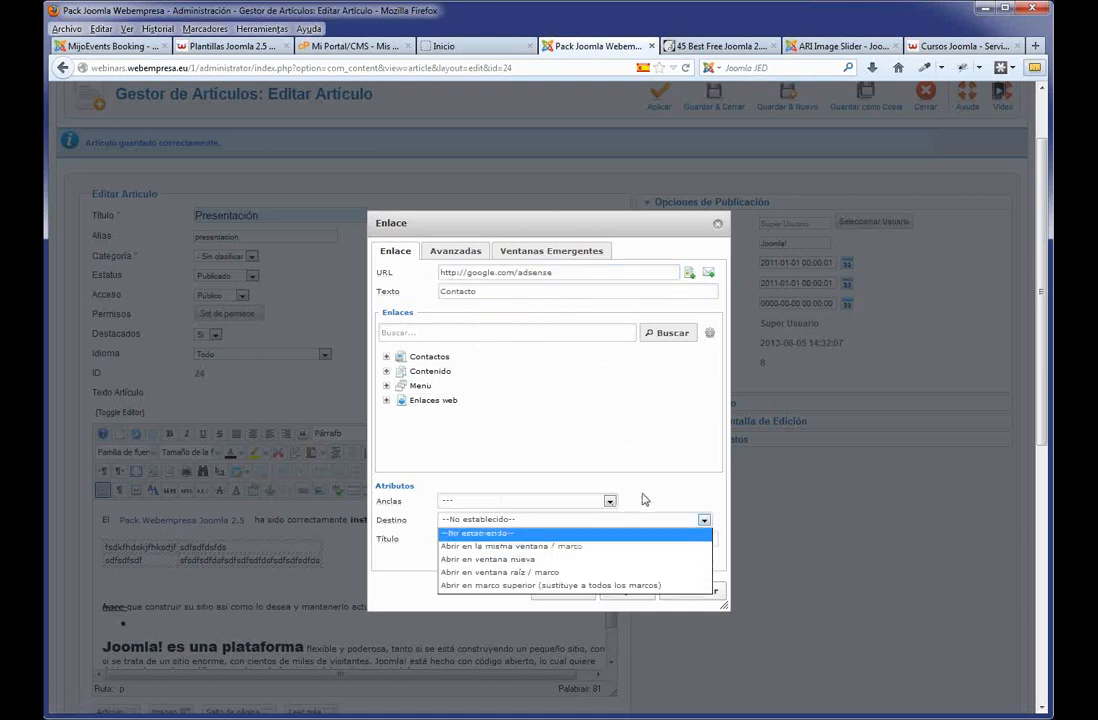
left_click(556, 428)
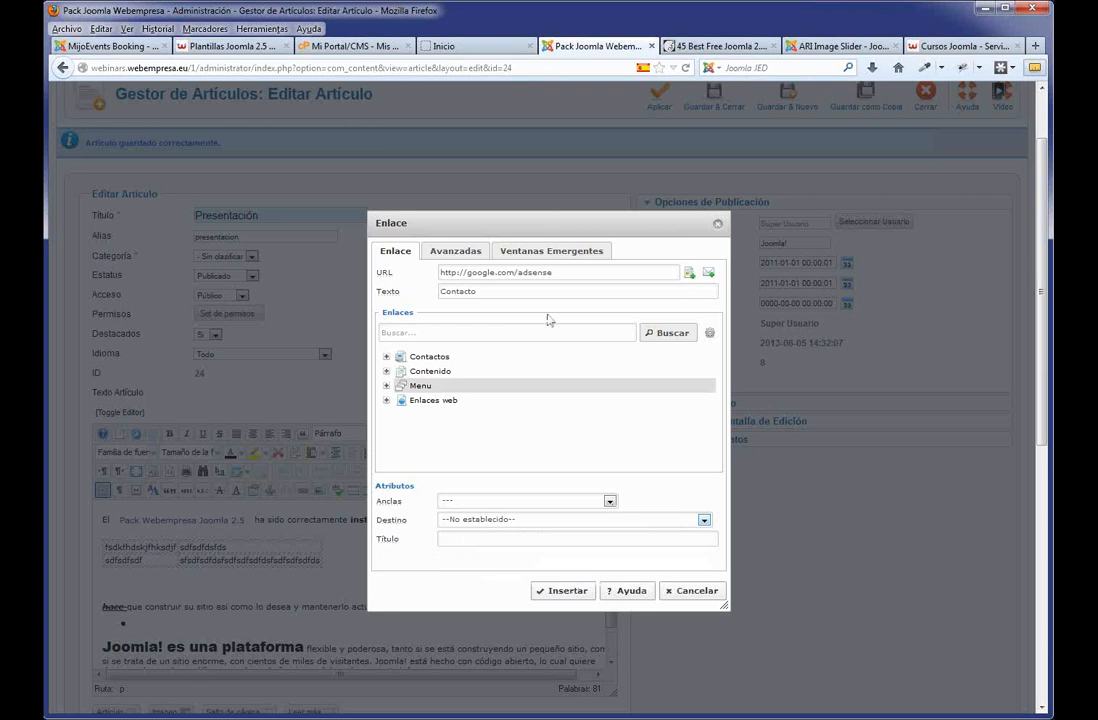
Point the link at the Contacto page under Menu Principal and insert it.
left_click(388, 386)
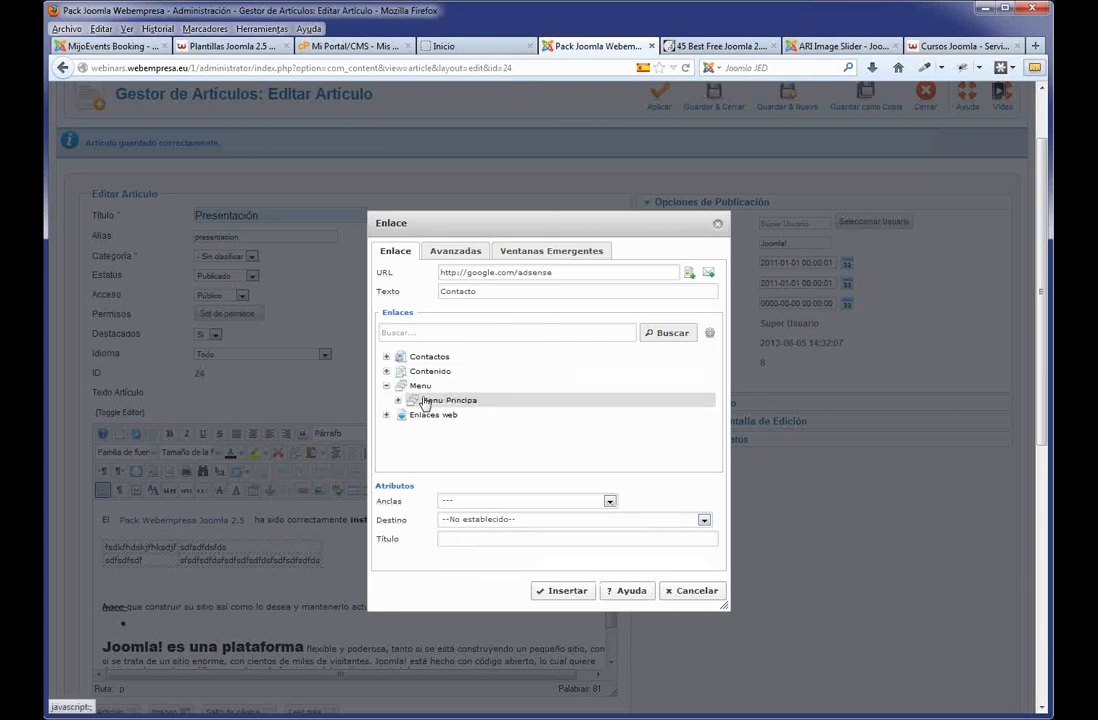
left_click(399, 401)
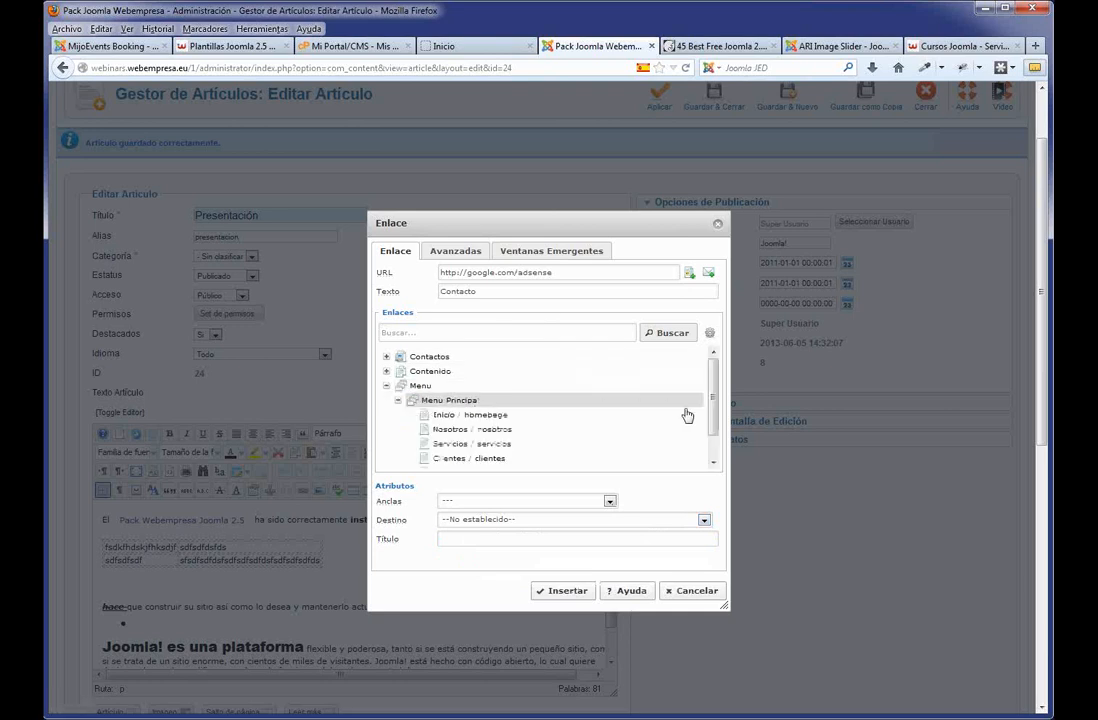
scroll(484, 437, "down", 1)
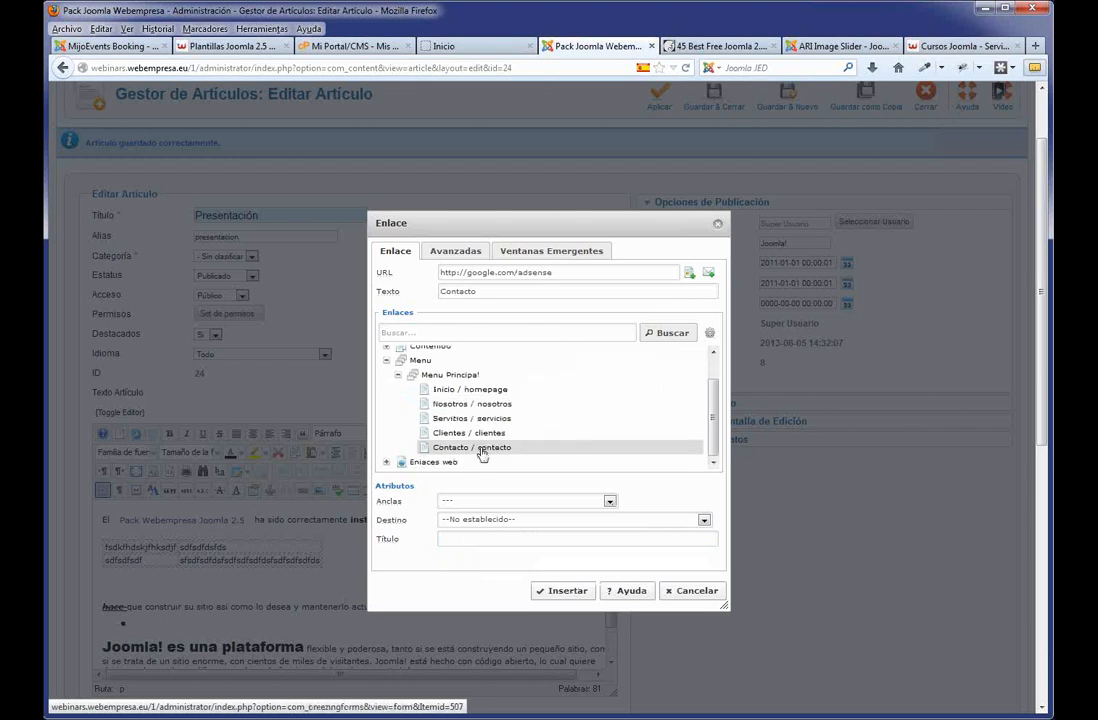
left_click(480, 449)
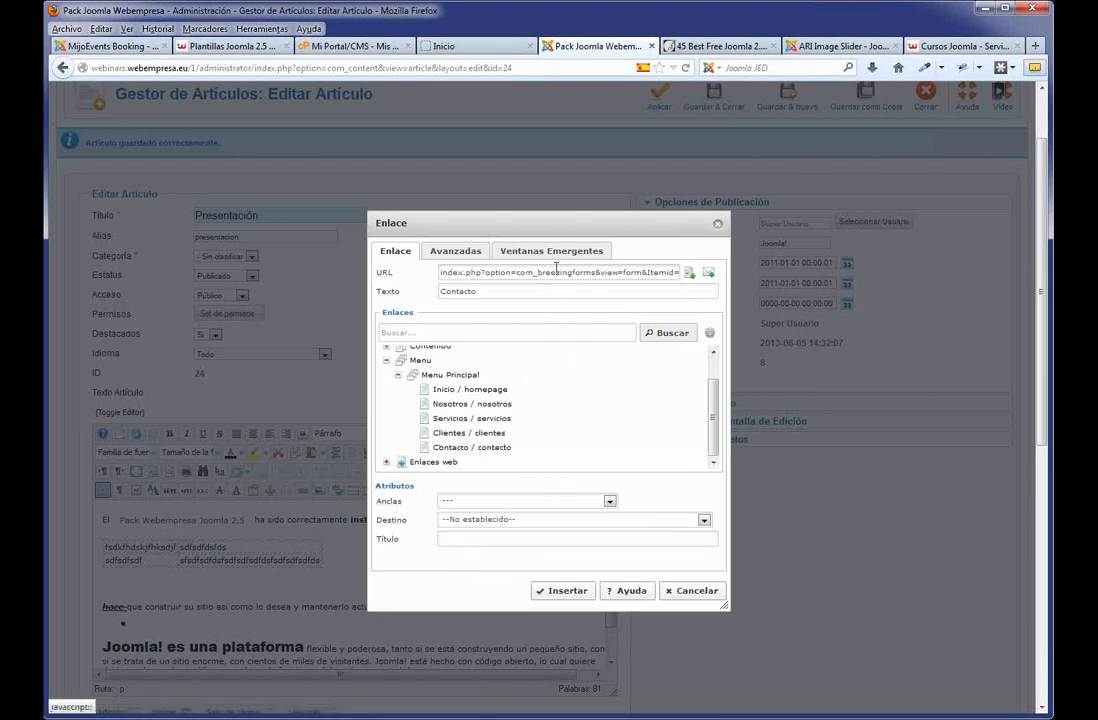
left_click(567, 591)
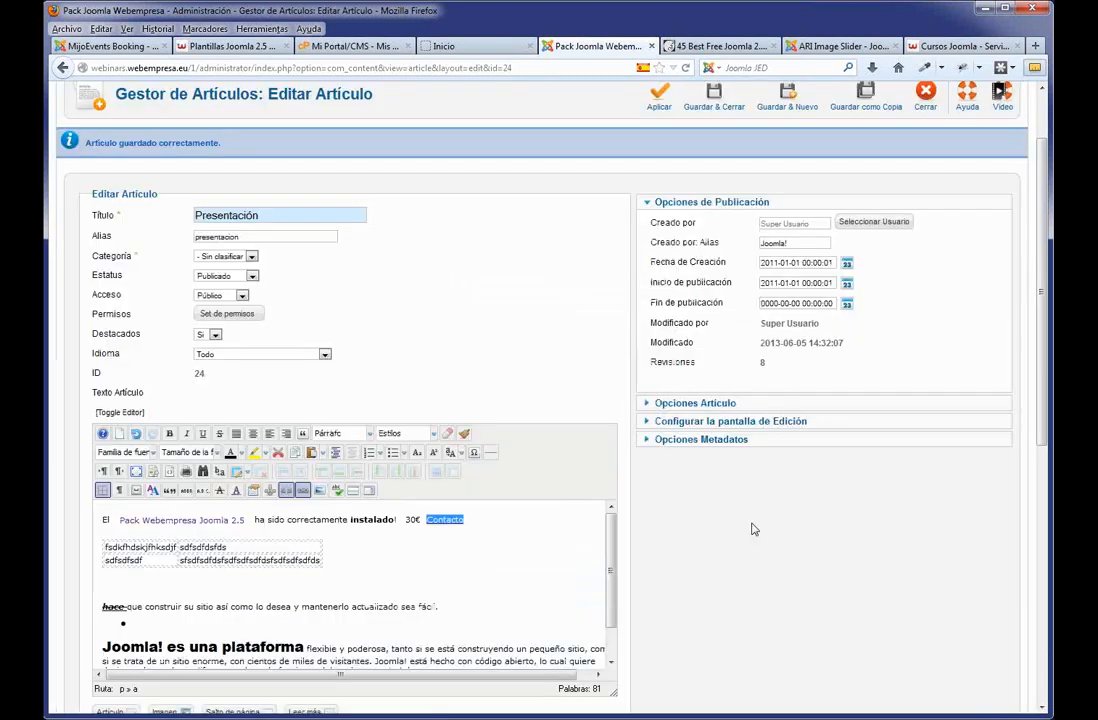
Save the Presentación article and test its Contacto link on the reloaded live home page.
scroll(767, 460, "up", 2)
left_click(660, 181)
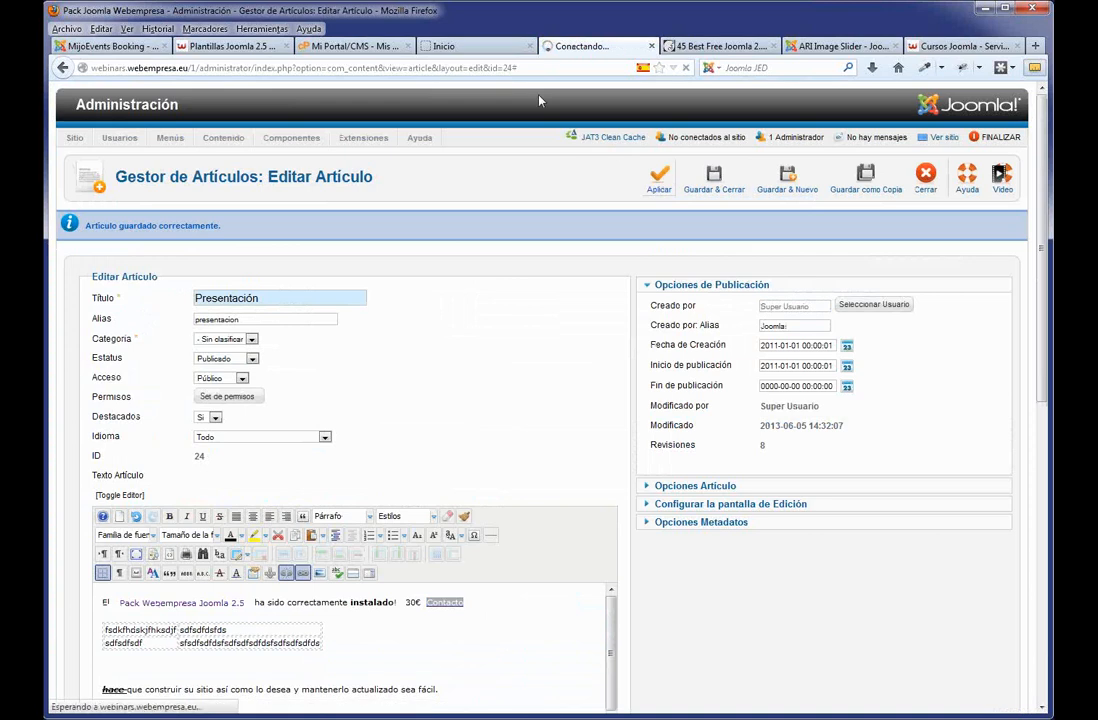
left_click(468, 45)
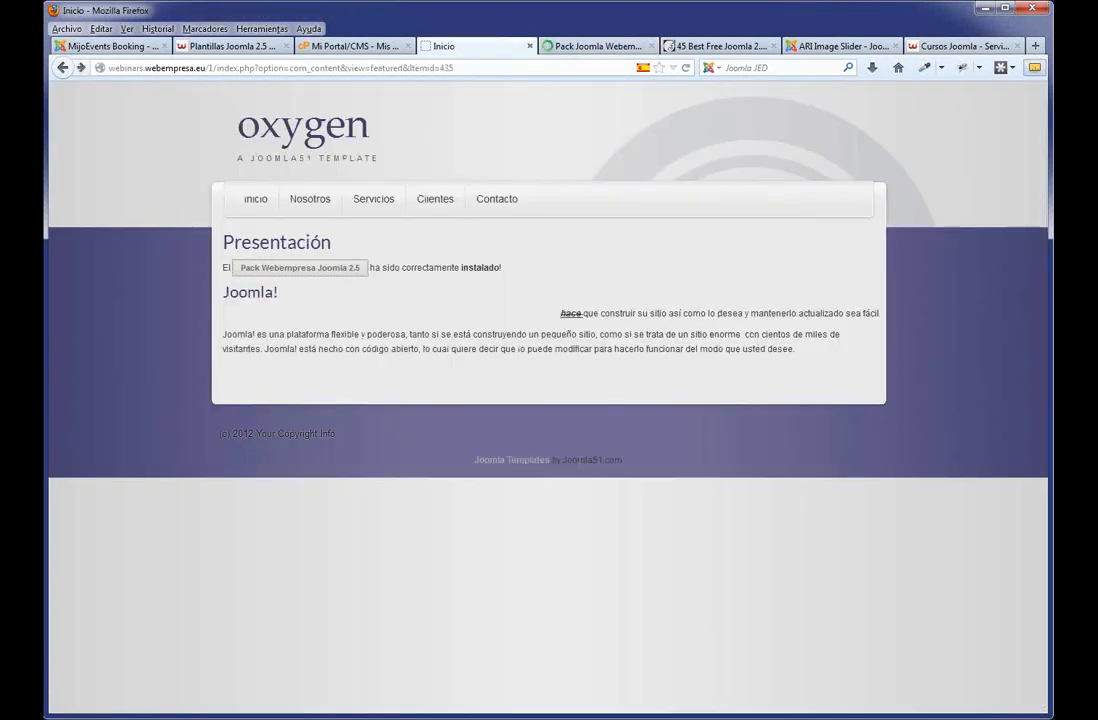
key("F5")
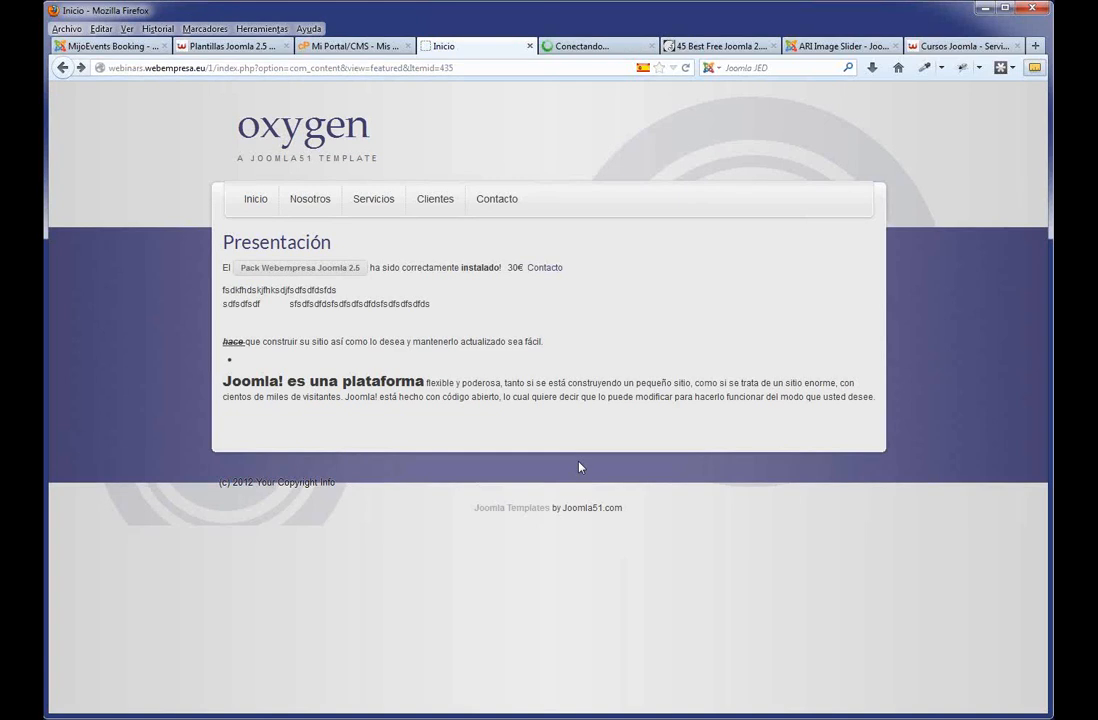
left_click(542, 272)
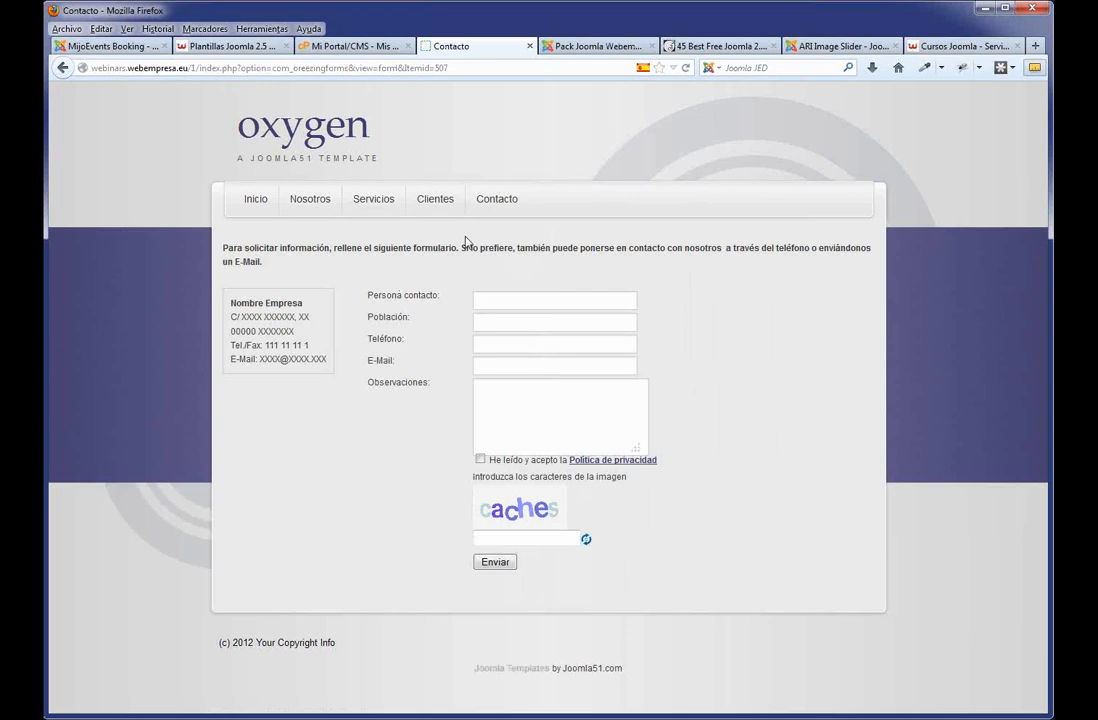
left_click(271, 207)
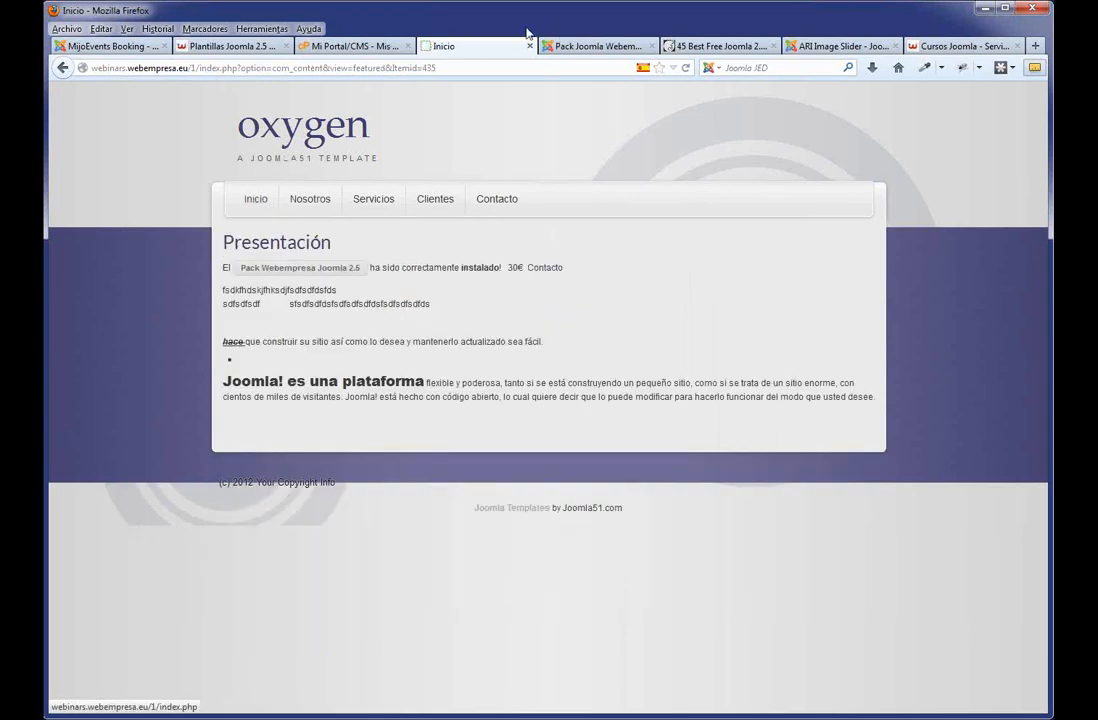
left_click(592, 46)
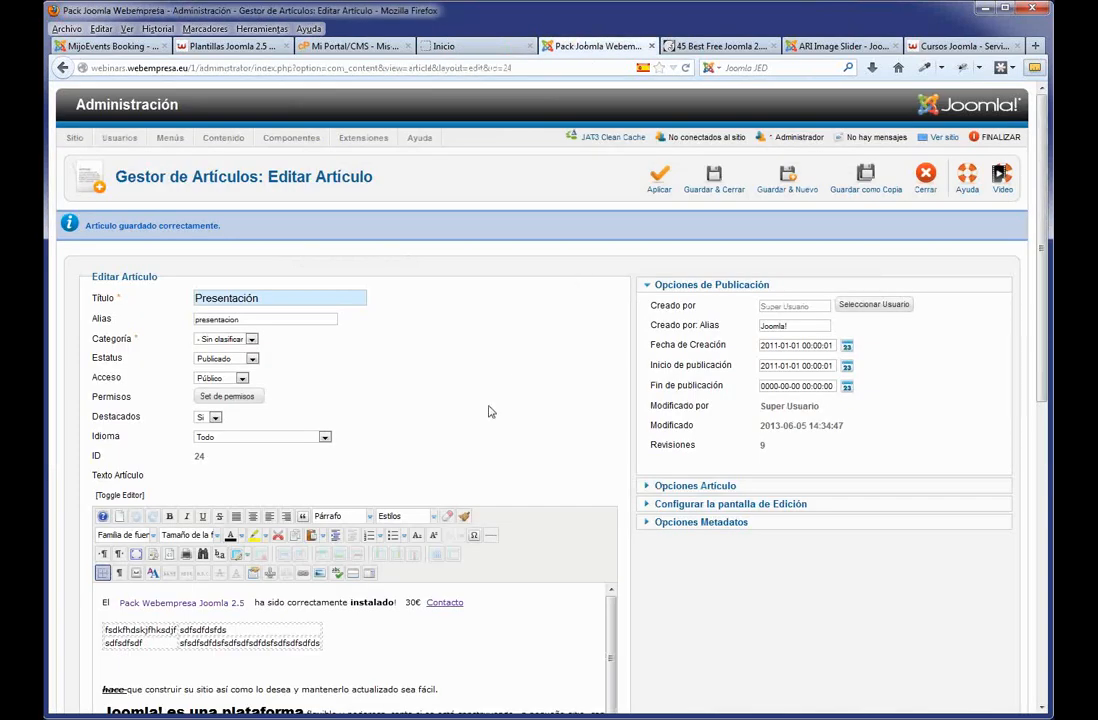
Delete all the article's HTML and paste the 'Muy lejos, más allá de las montañas' placeholder paragraphs.
scroll(412, 470, "down", 3)
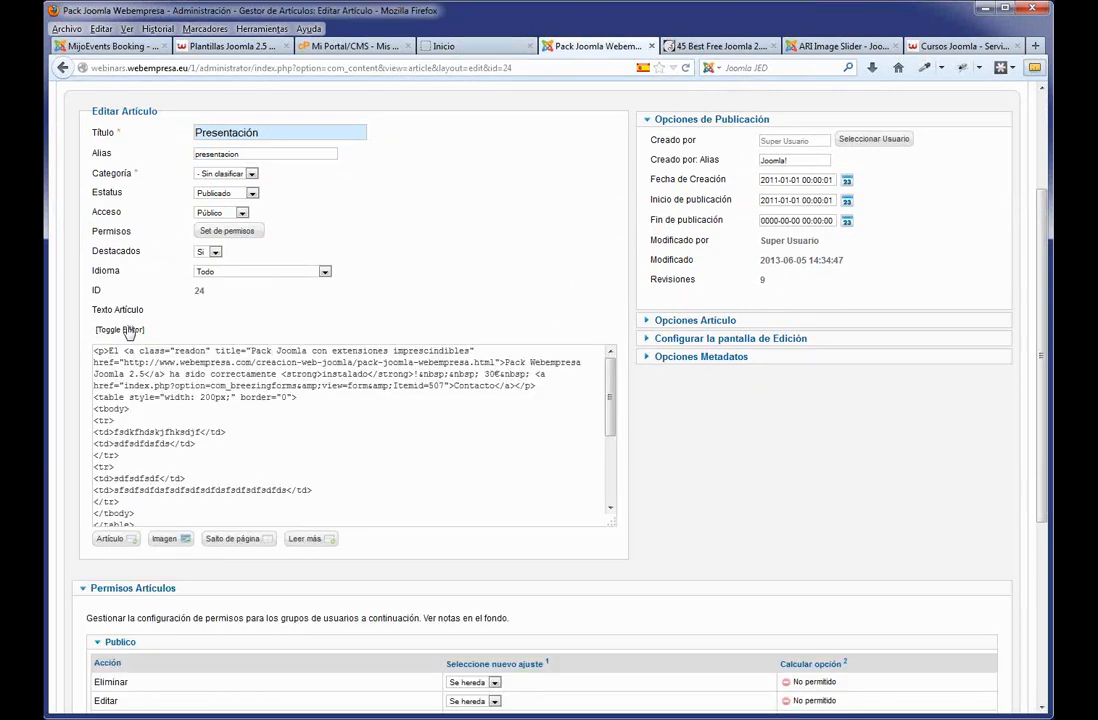
left_click(308, 428)
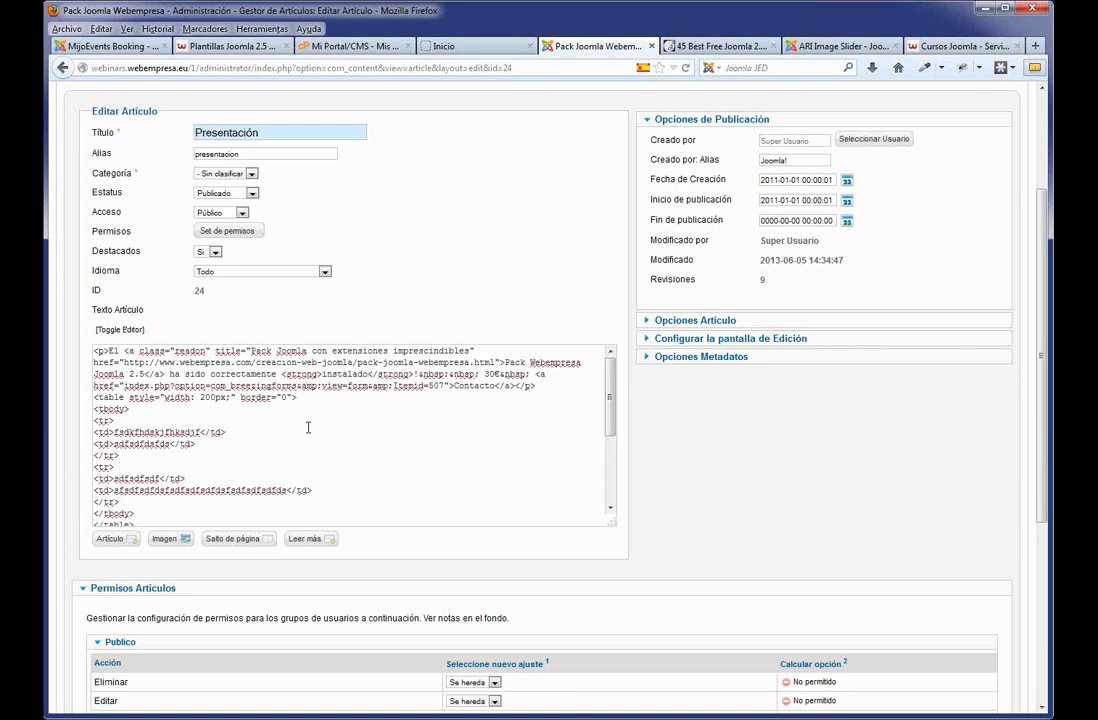
key("ctrl+a")
key("Delete")
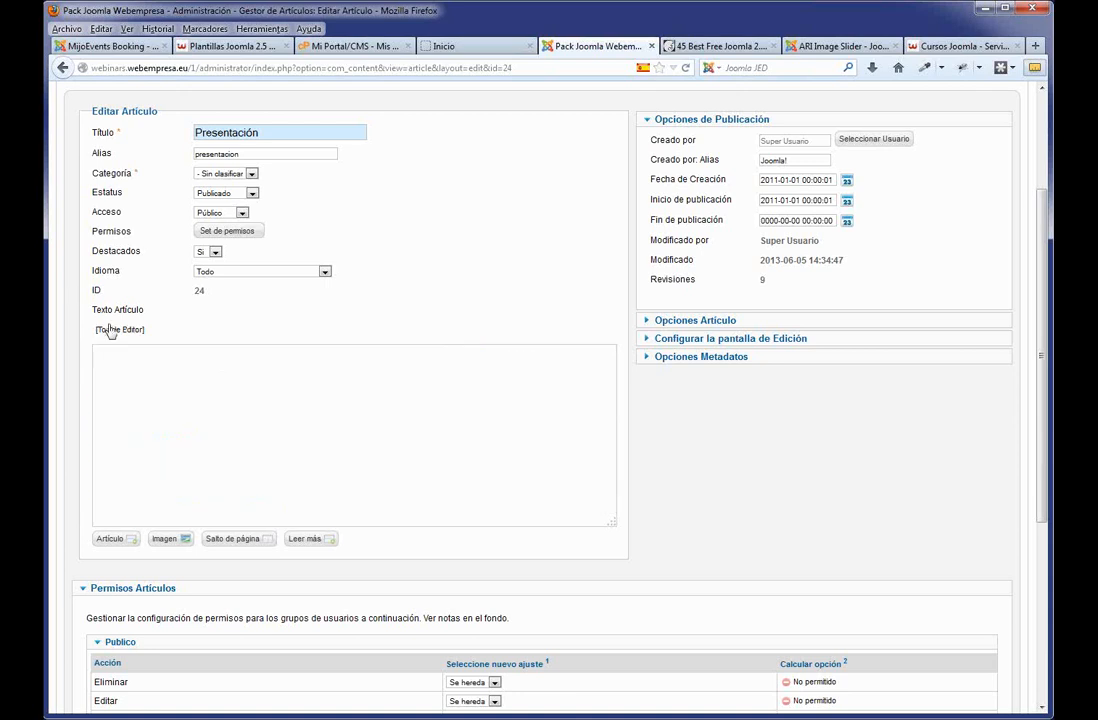
left_click(110, 330)
left_click(209, 469)
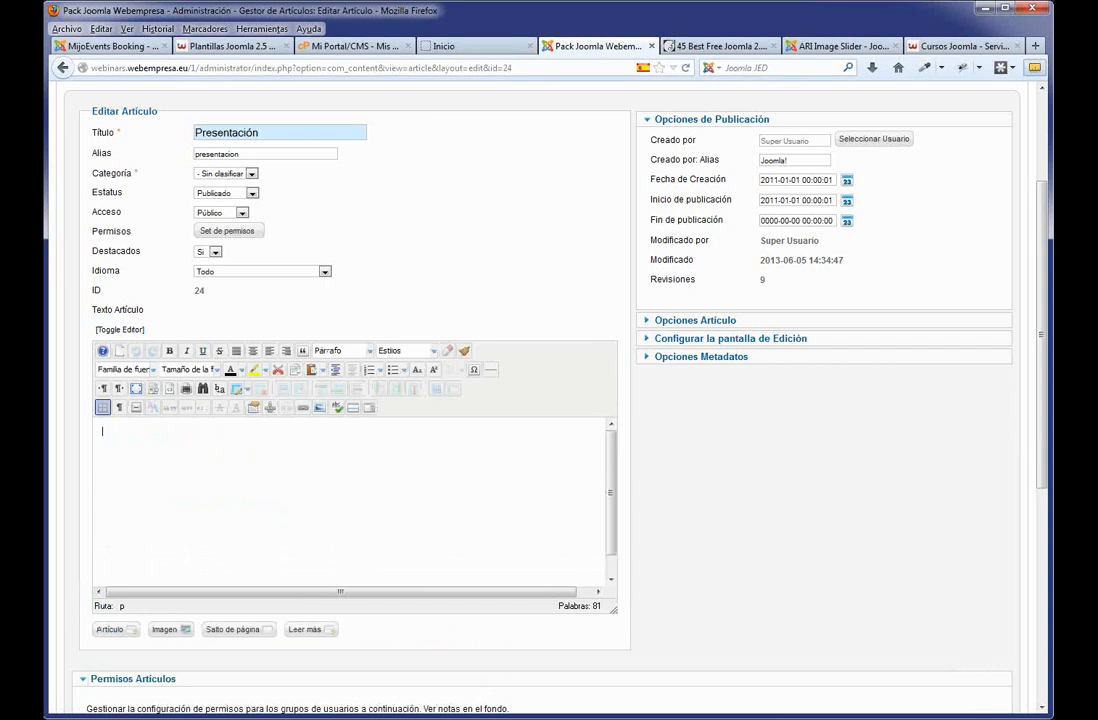
type("Muy lejos, más allá de las montañas de palabras, alejados de los países de las vocales y las consonantes, viven los textos simulados. Viven aislados en casas de letras, en la costa de la semántica, un gran océano de lenguas. Un riachuelo llamado Pons fluye por su pueblo y los abastece con las normas necesarias. Hablamos de un país paraisomático en el que a uno le caen pedazos de frases asadas en la boca. Ni siquiera los todopoderosos signos de puntuación dominan a los textos simulados; una vida, se puede decir, poco ortográfica. Pero un buen día, una pequeña línea de texto simulado, llamada Lorem Ipsum, decidió aventurarse y salir al vasto mundo de la gramática.")
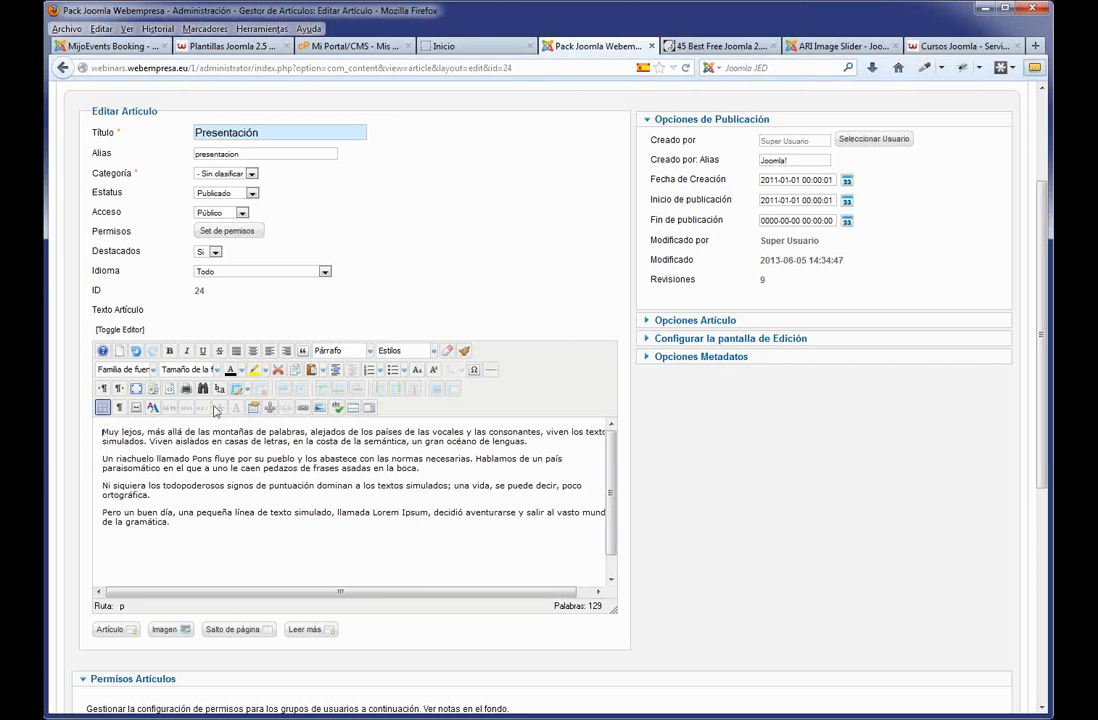
Upload presentacion.jpg to the site's images through the image manager.
left_click(319, 408)
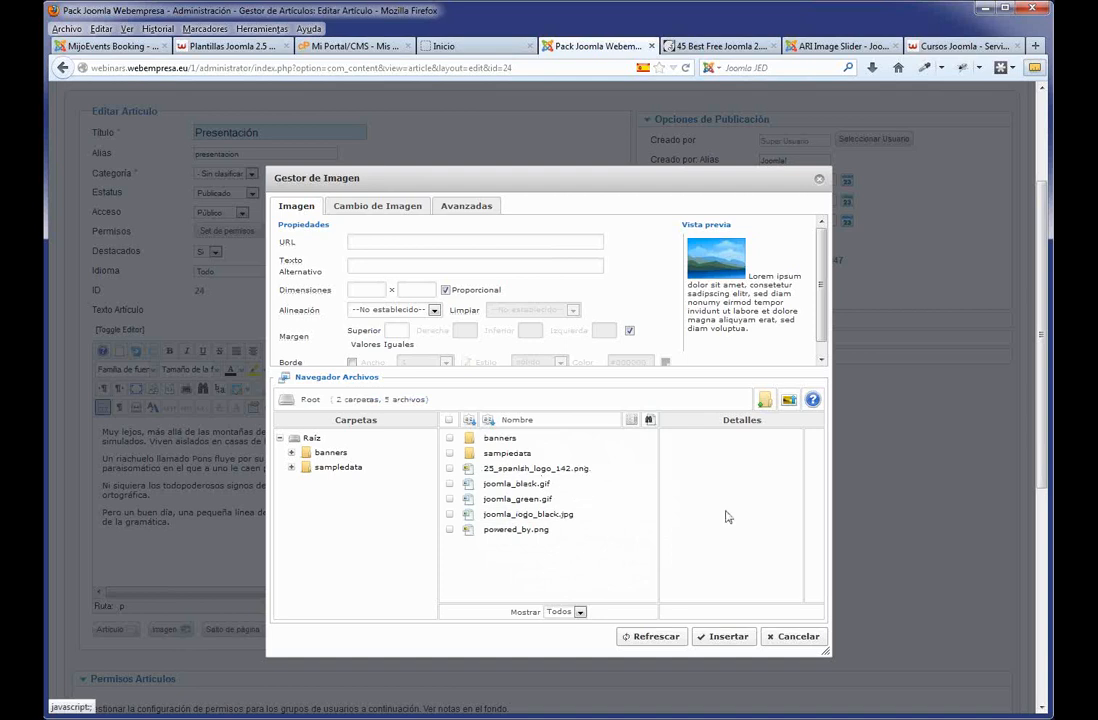
left_click(790, 400)
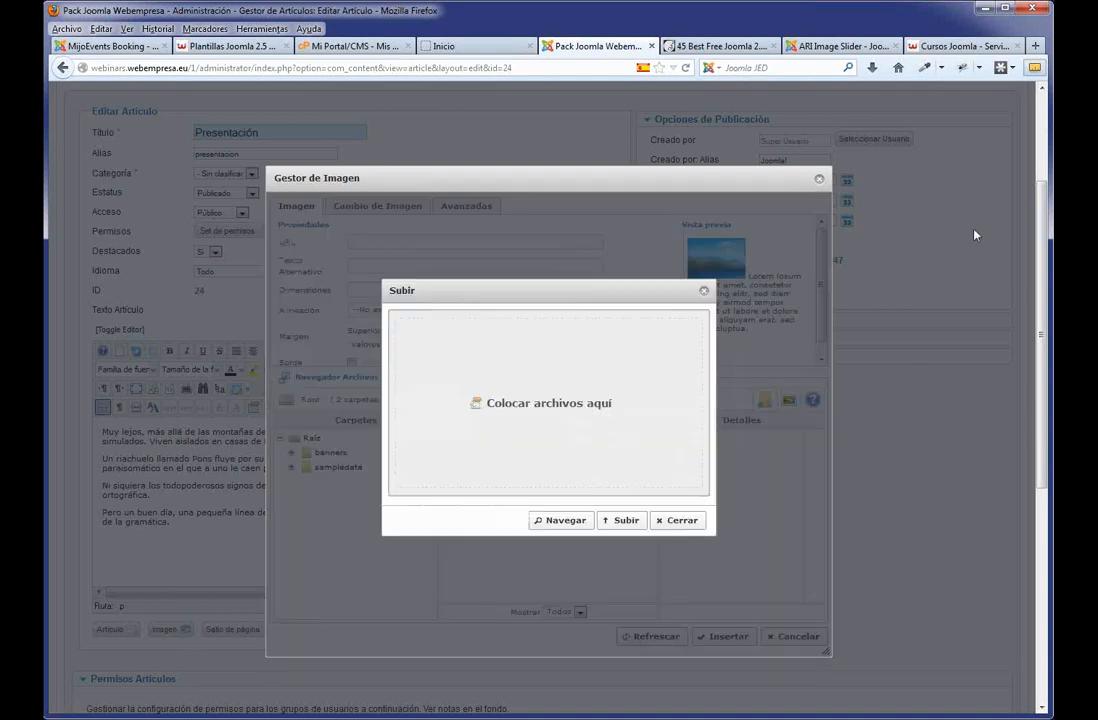
left_click(563, 520)
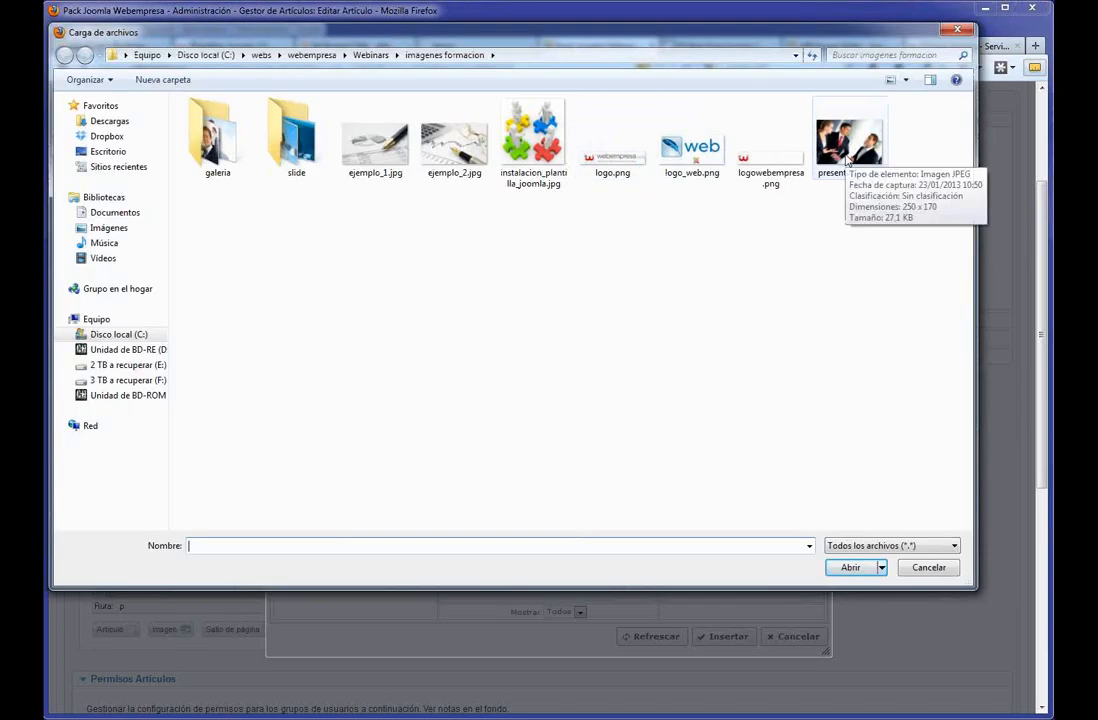
left_click(850, 150)
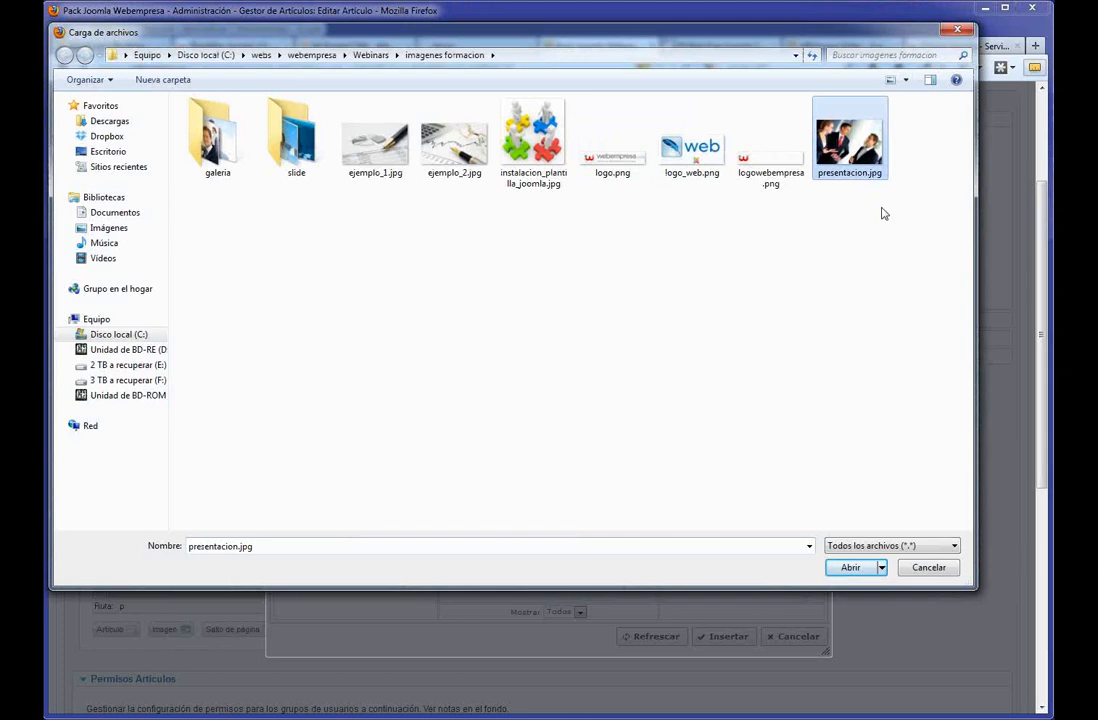
left_click(858, 568)
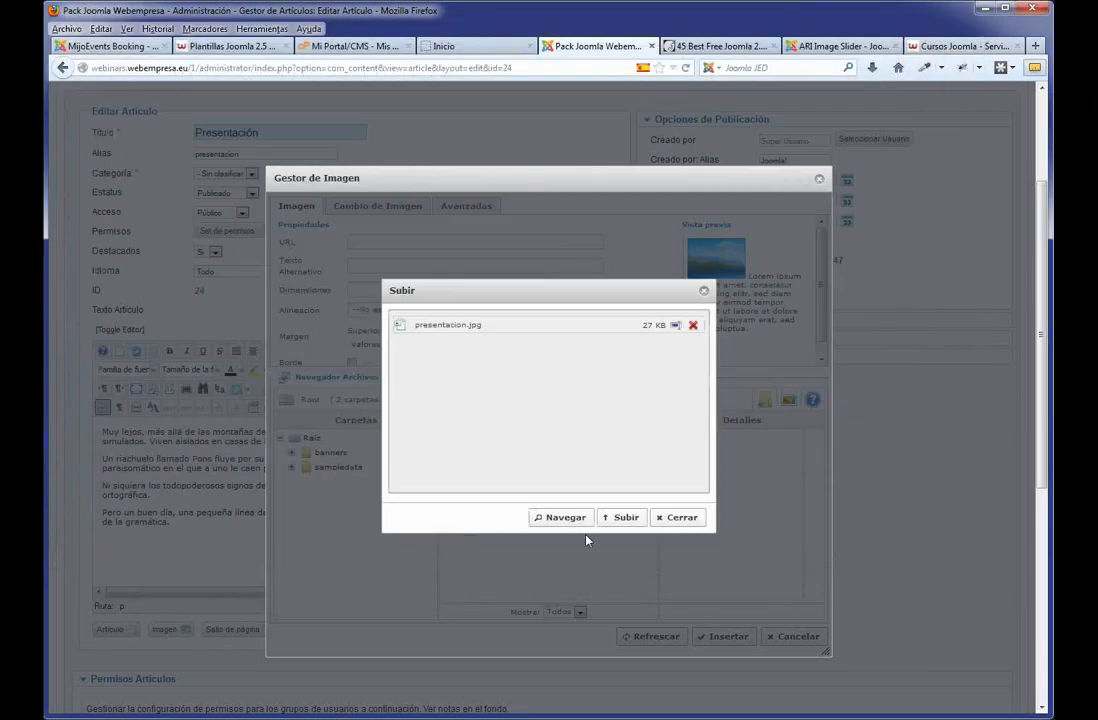
left_click(617, 521)
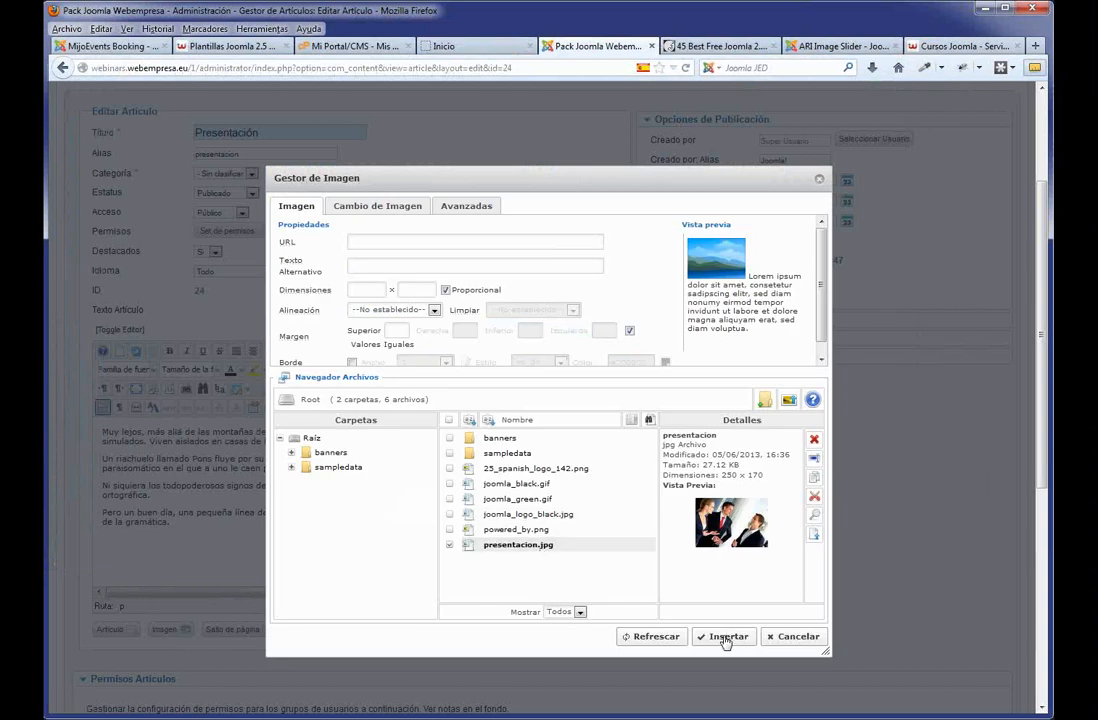
Insert presentacion.jpg aligned left (Izquierdo) with Valores Iguales unchecked, then view the front end.
left_click(518, 546)
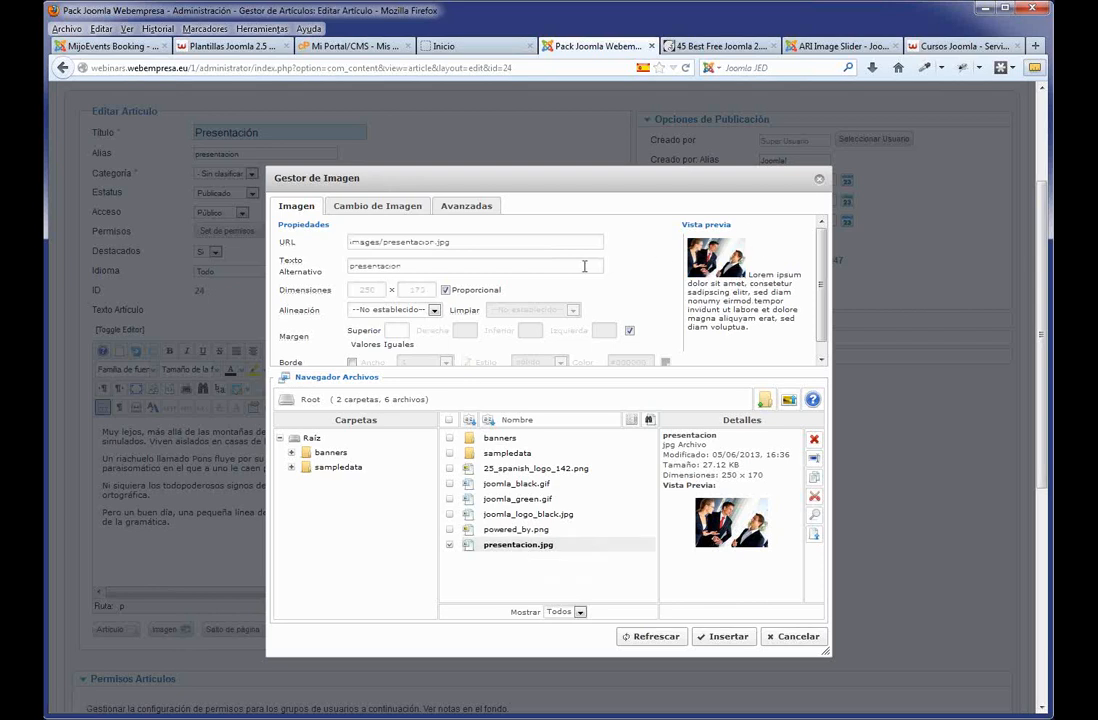
left_click(434, 311)
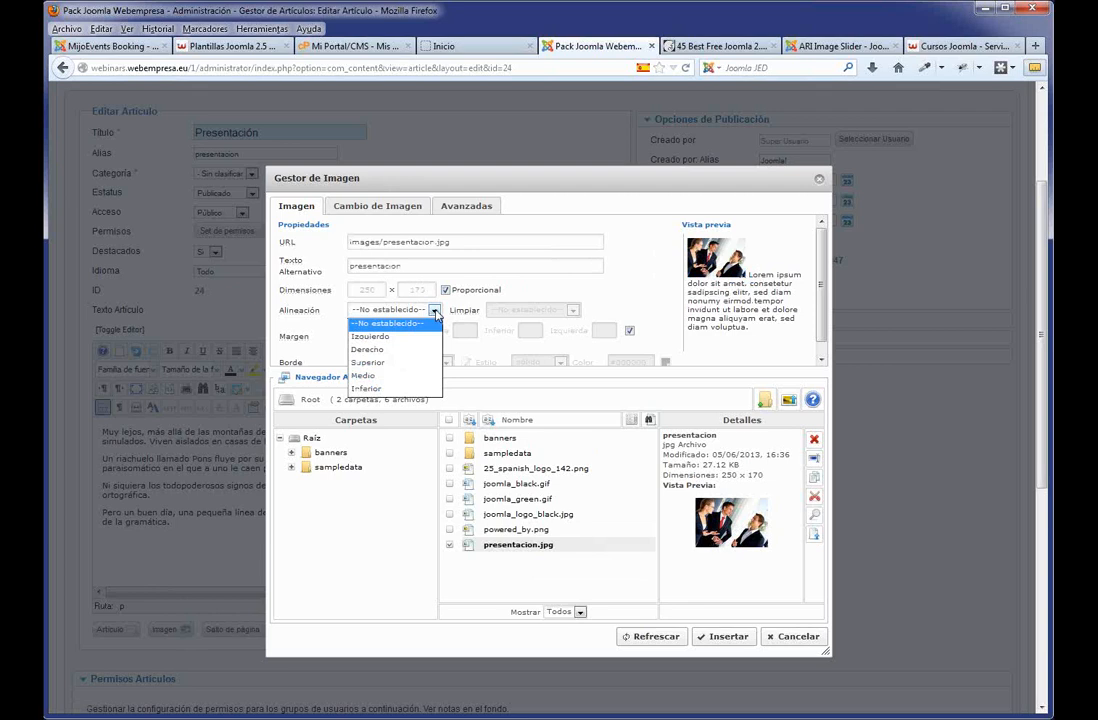
left_click(370, 336)
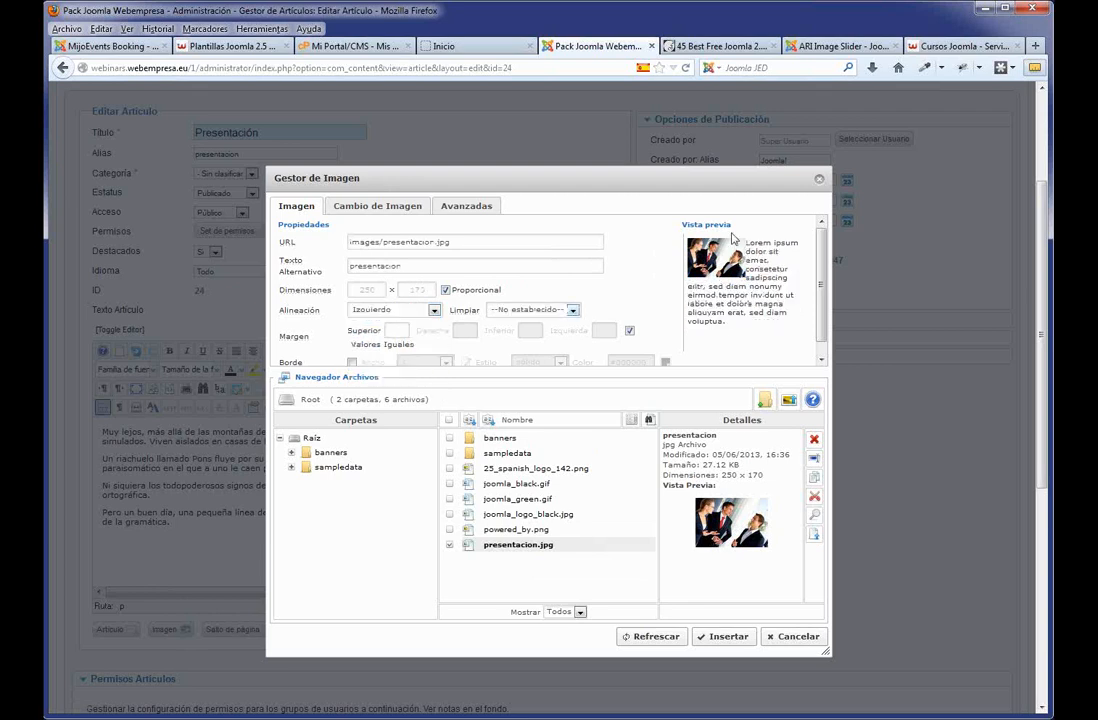
left_click(629, 330)
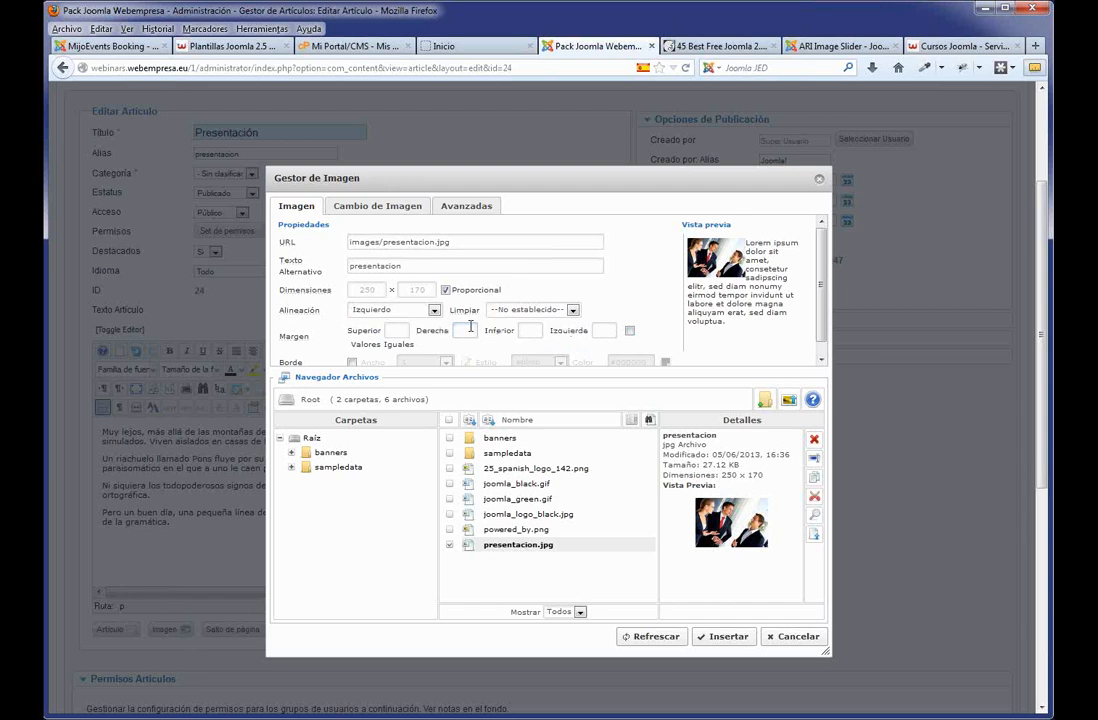
left_click(728, 636)
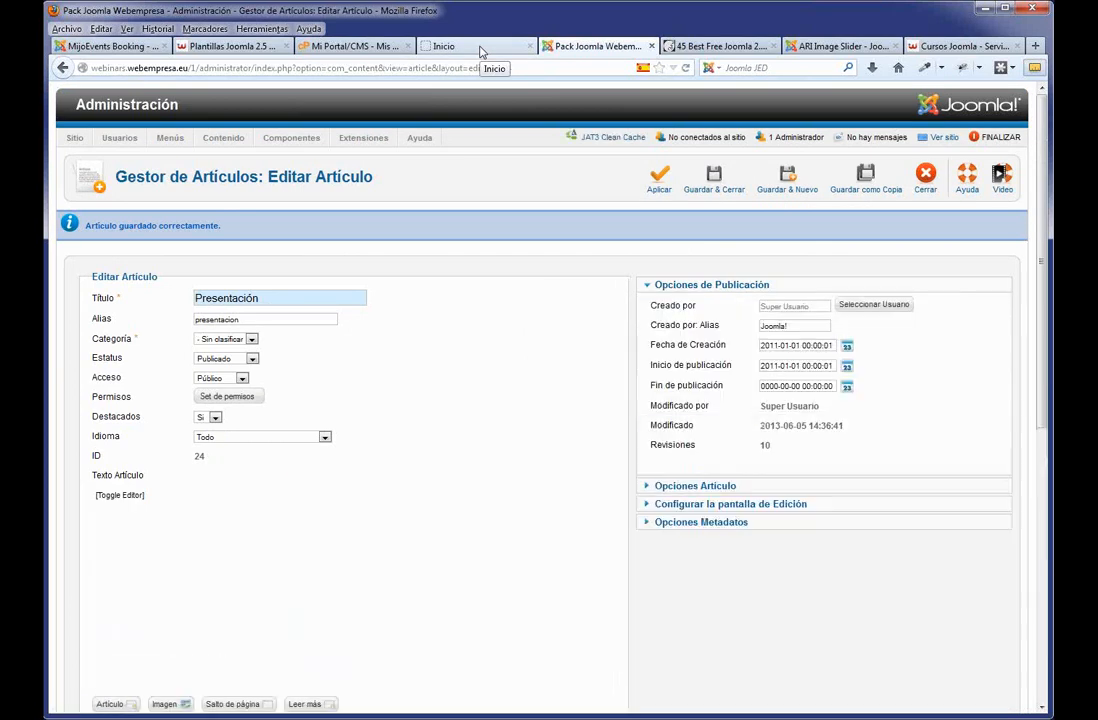
left_click(481, 50)
Re-align the article image to the right (Derecho) with 10 px margins and save the article.
key("F5")
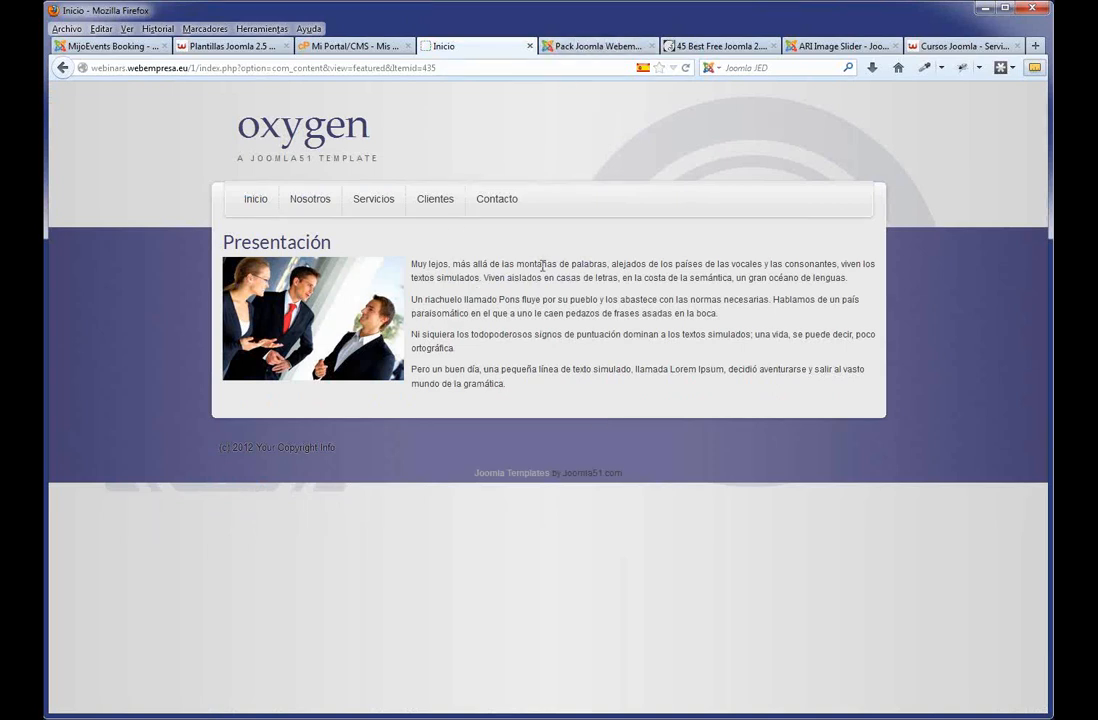
left_click(575, 46)
left_click(225, 638)
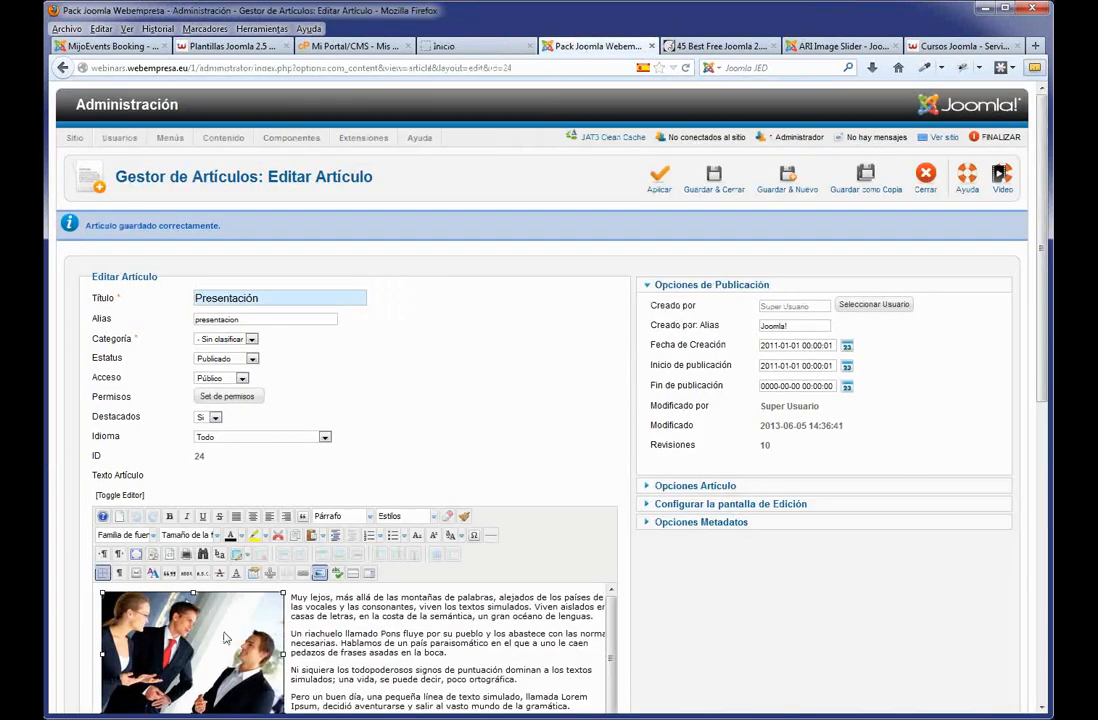
left_click(320, 573)
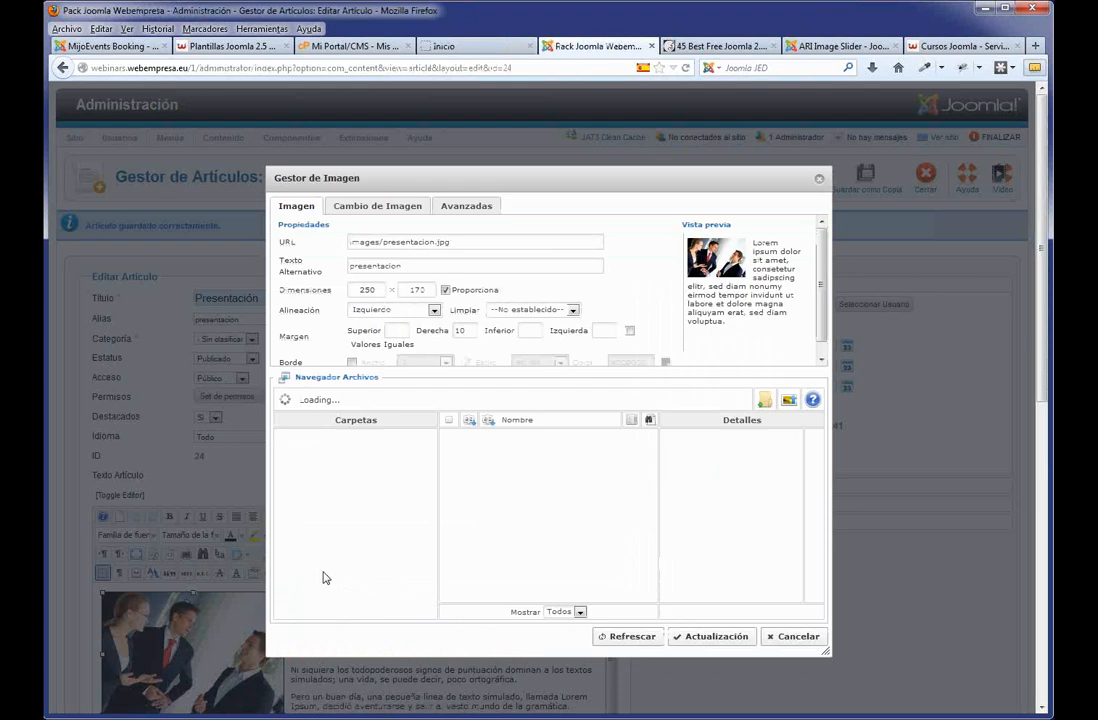
left_click(433, 310)
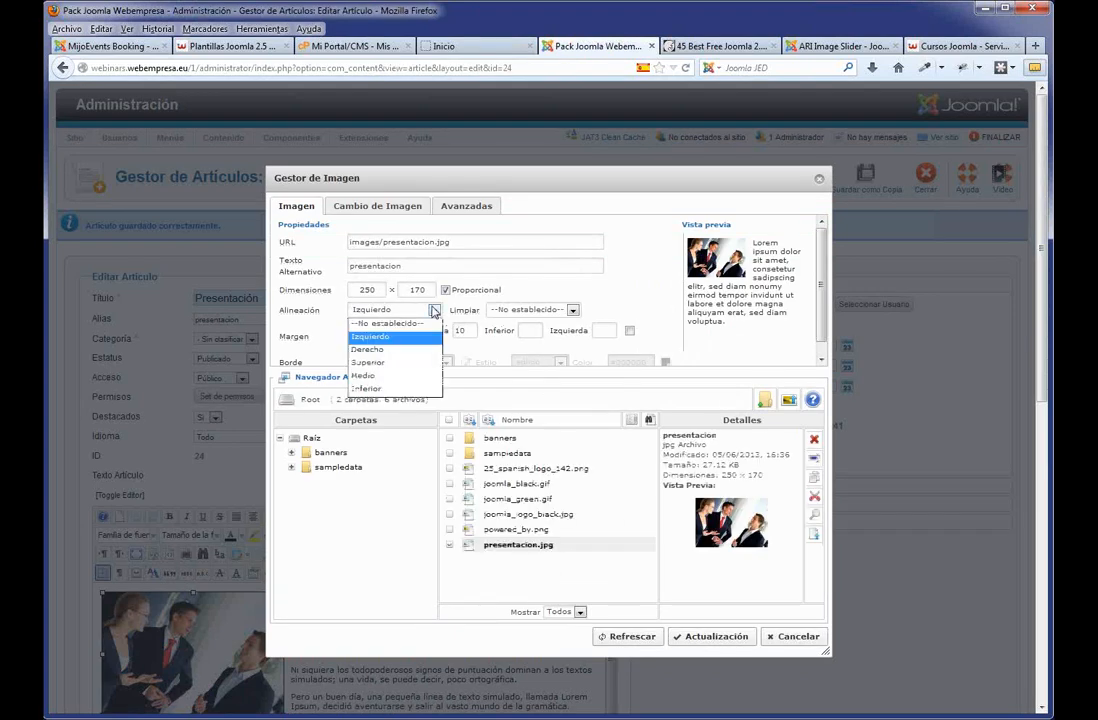
left_click(370, 349)
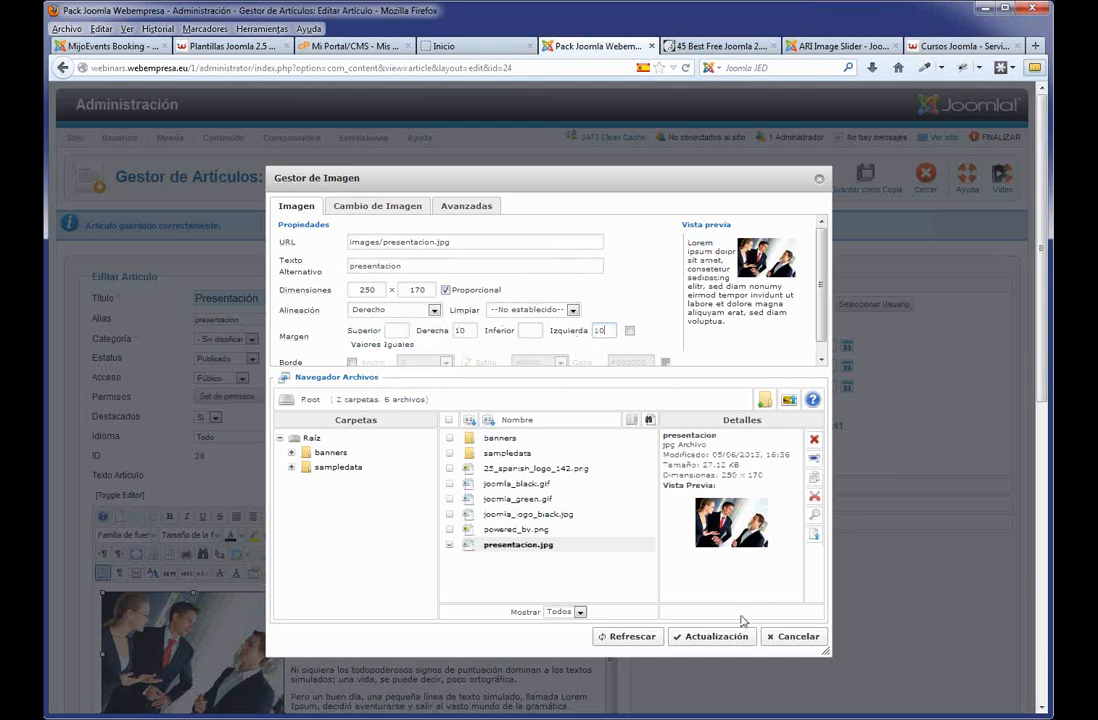
left_click(716, 636)
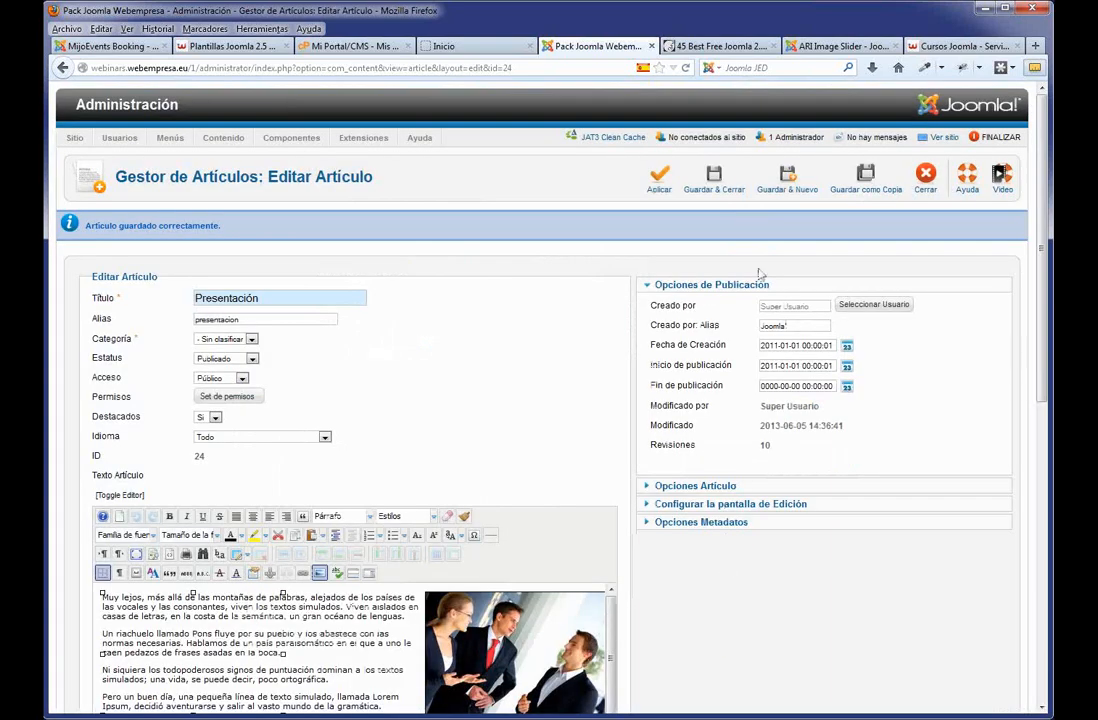
left_click(663, 182)
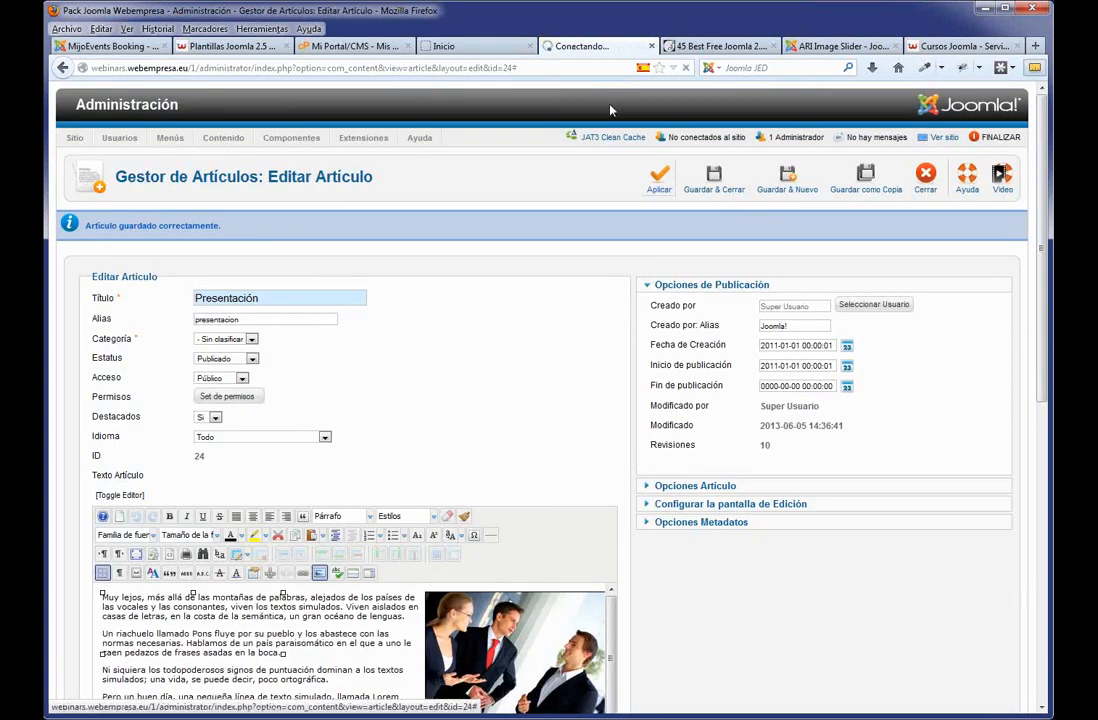
Review the home, Nosotros and Servicios pages on the live site, then save and close Presentación.
left_click(486, 48)
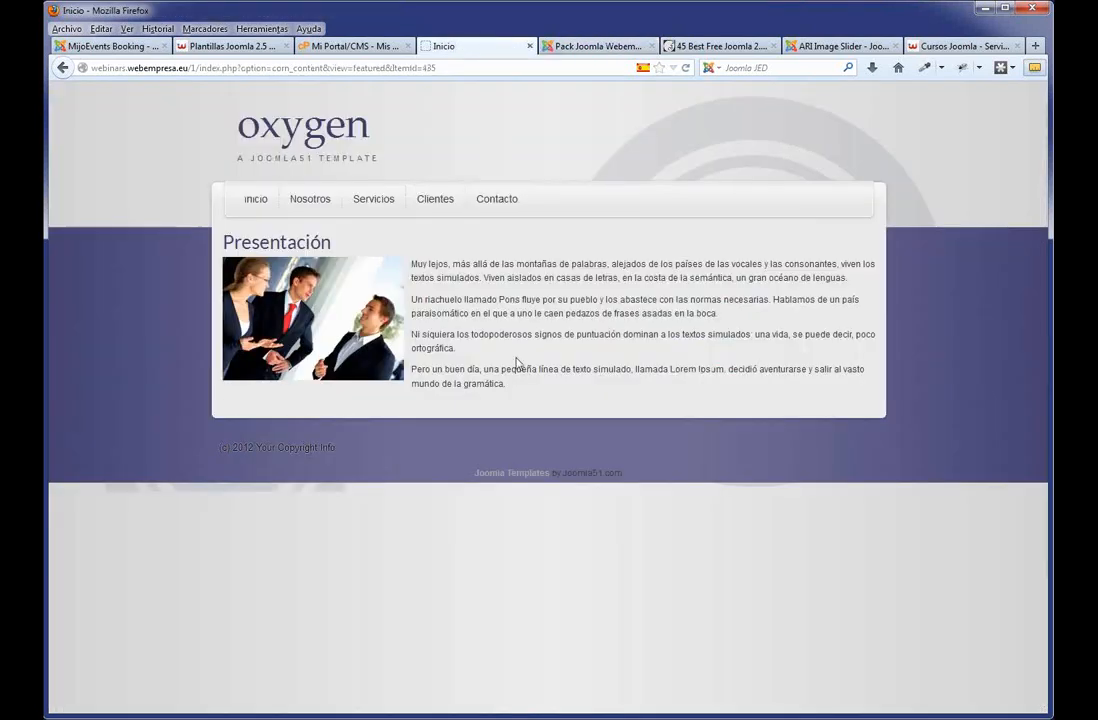
key("F5")
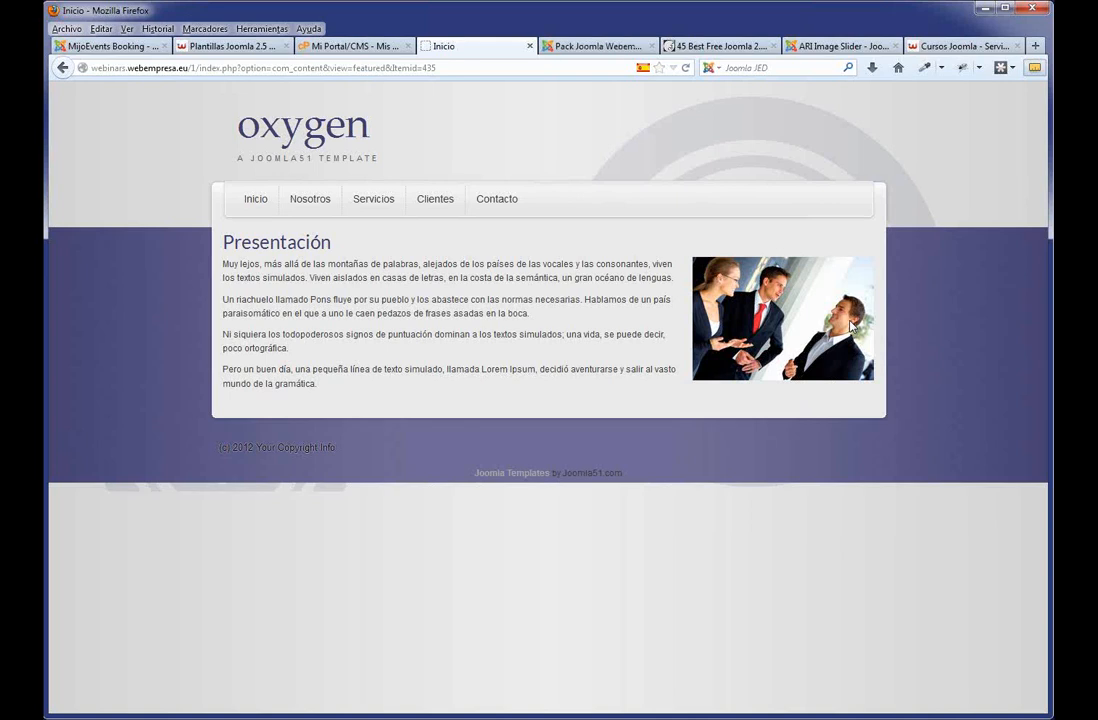
left_click(297, 207)
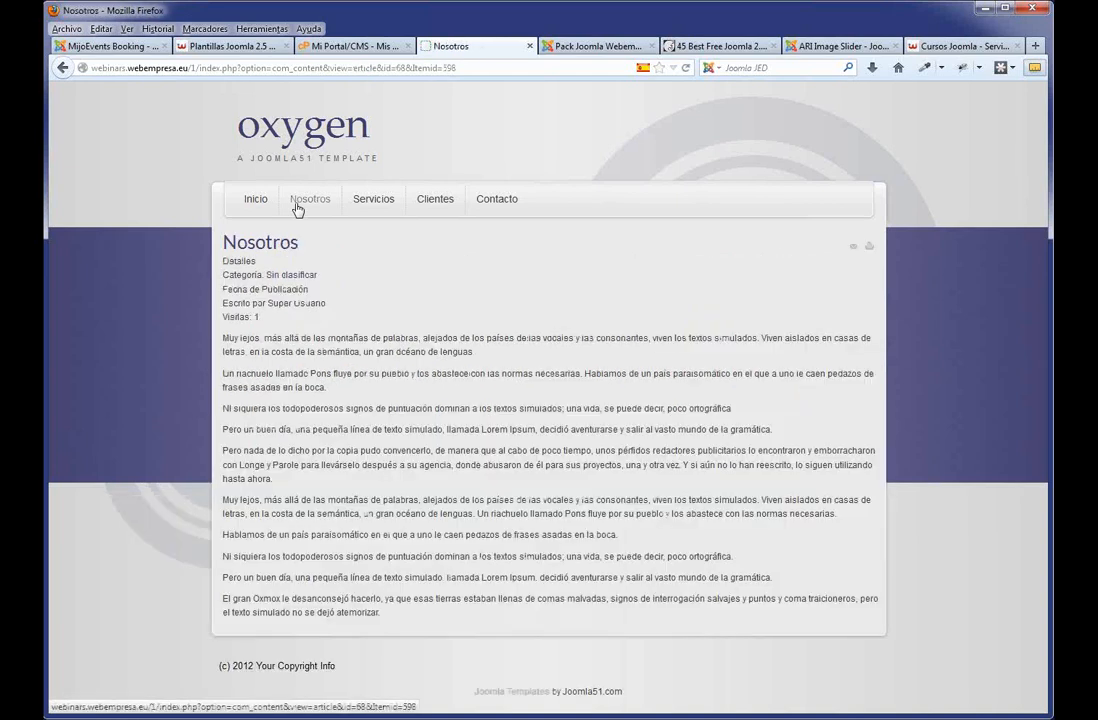
left_click(364, 206)
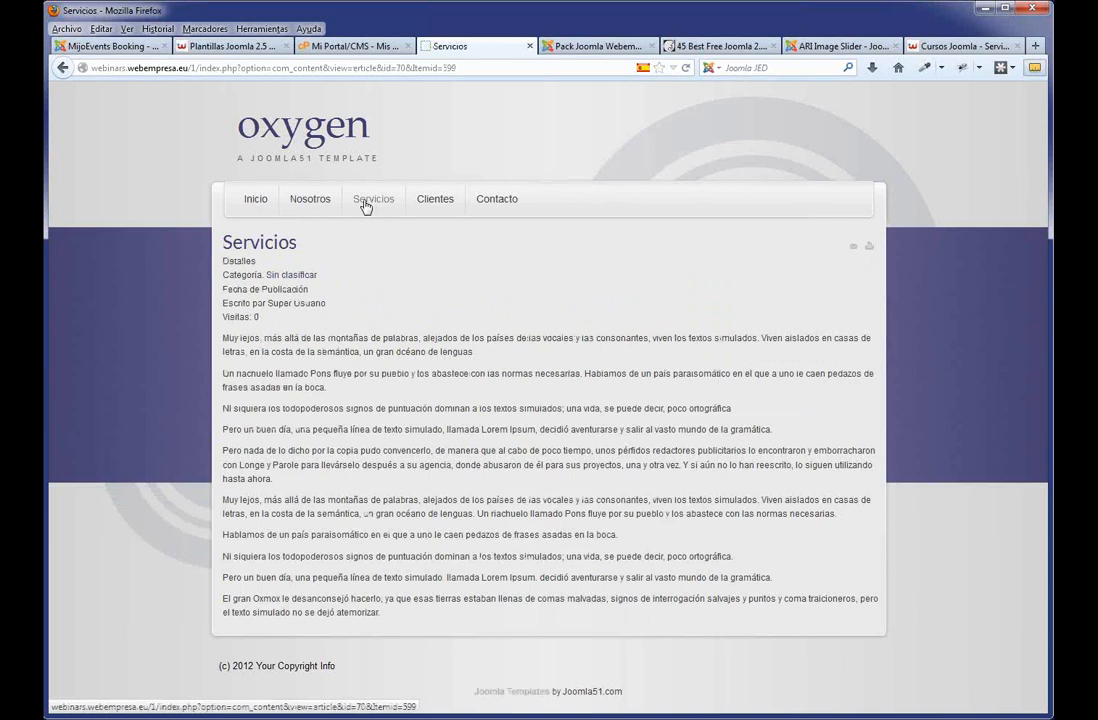
left_click(256, 204)
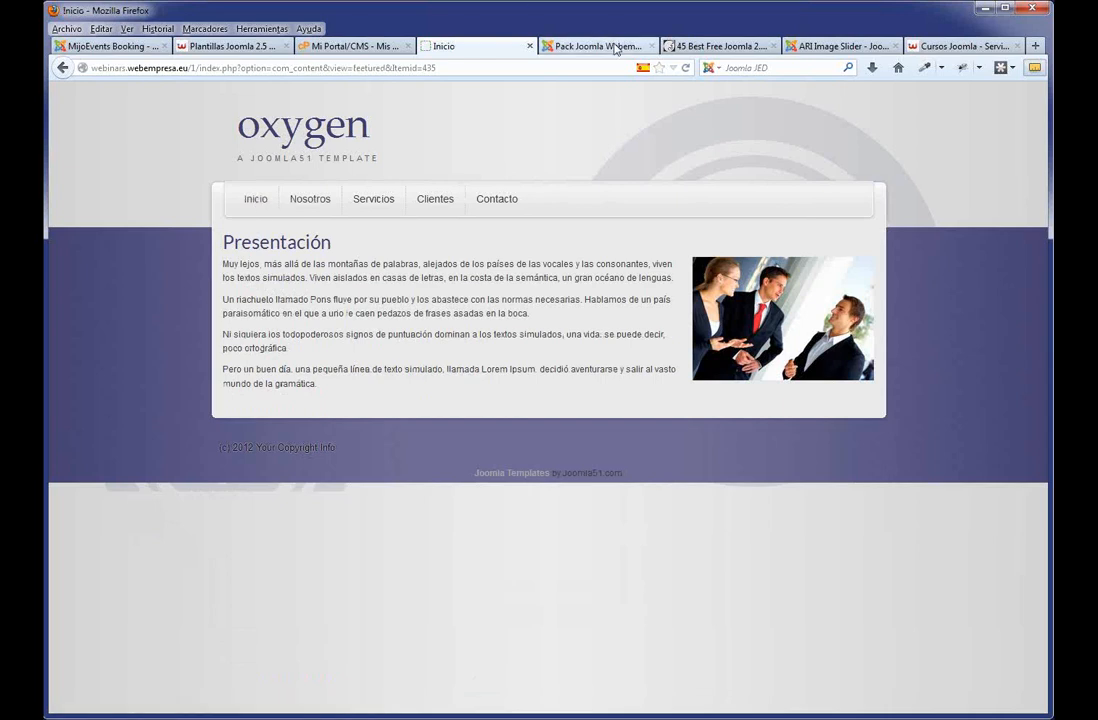
left_click(560, 46)
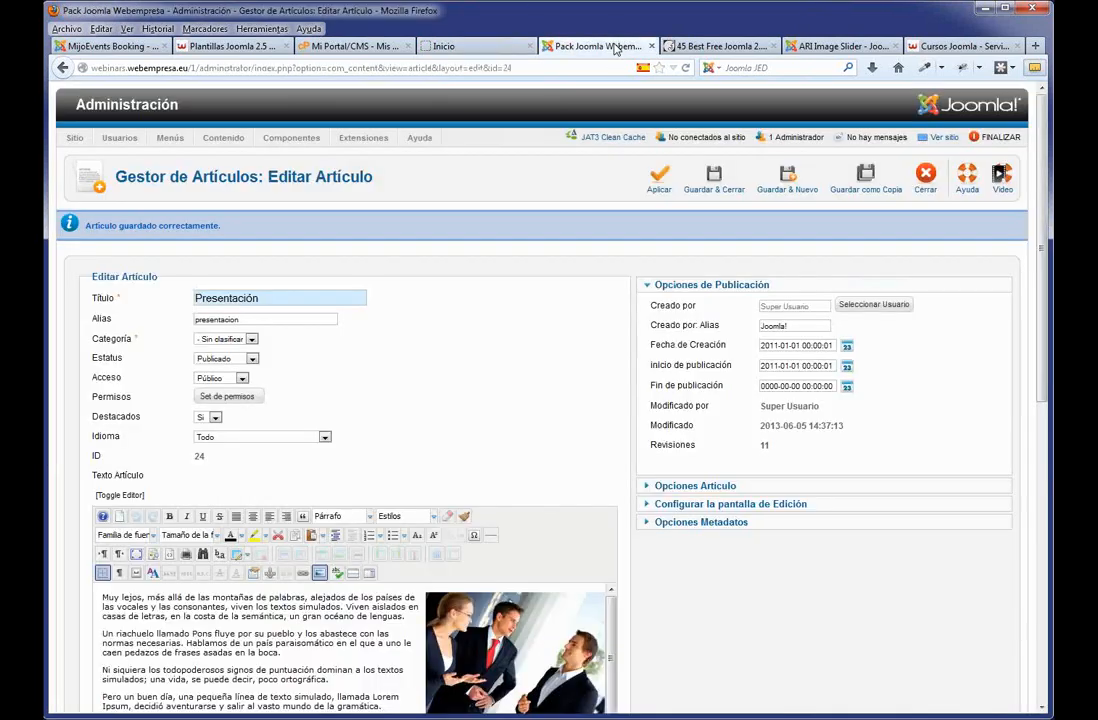
left_click(726, 187)
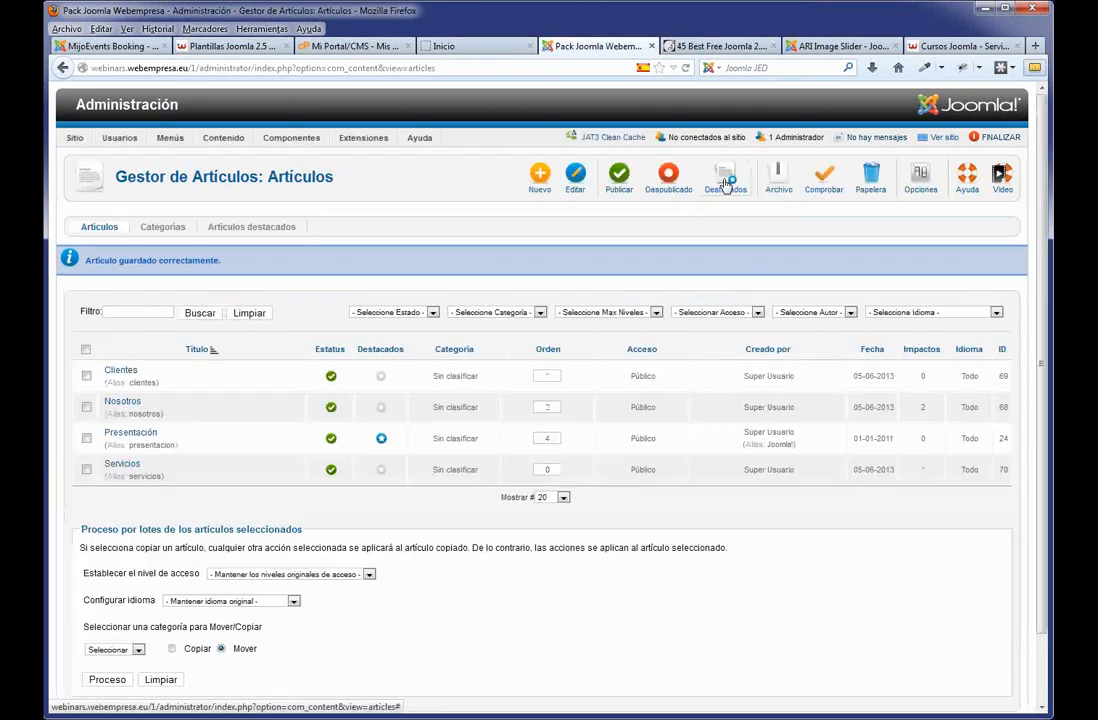
Add a new category titled Noticias under Categorías, save and close it, and return to Artículos.
left_click(163, 228)
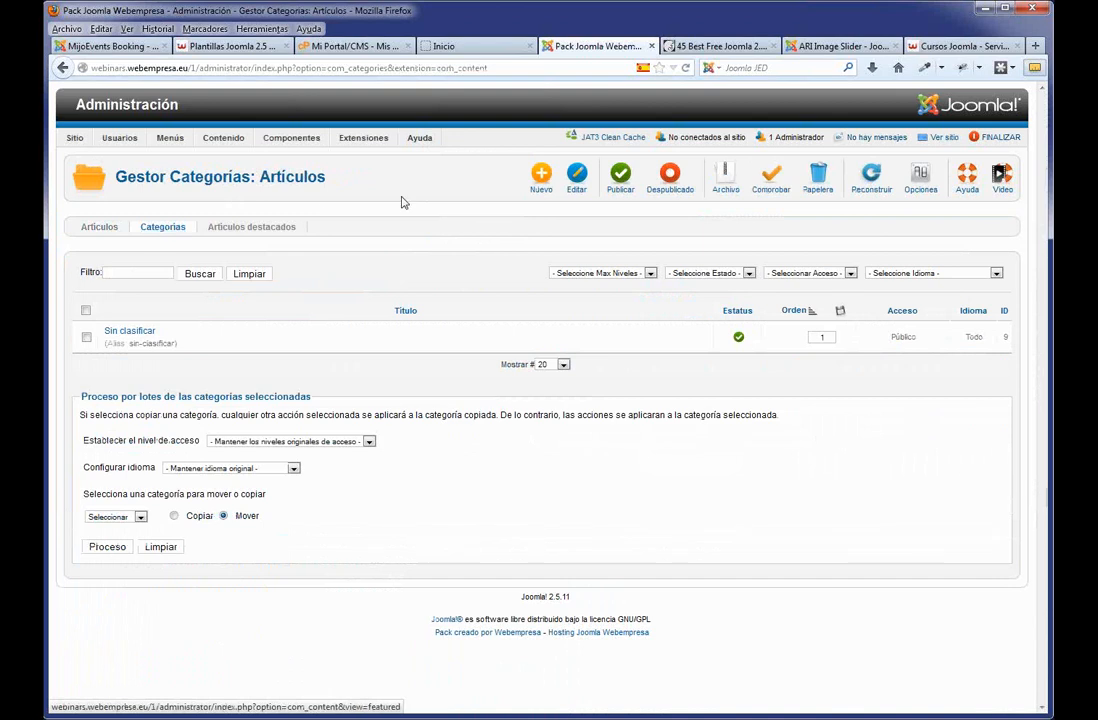
left_click(543, 184)
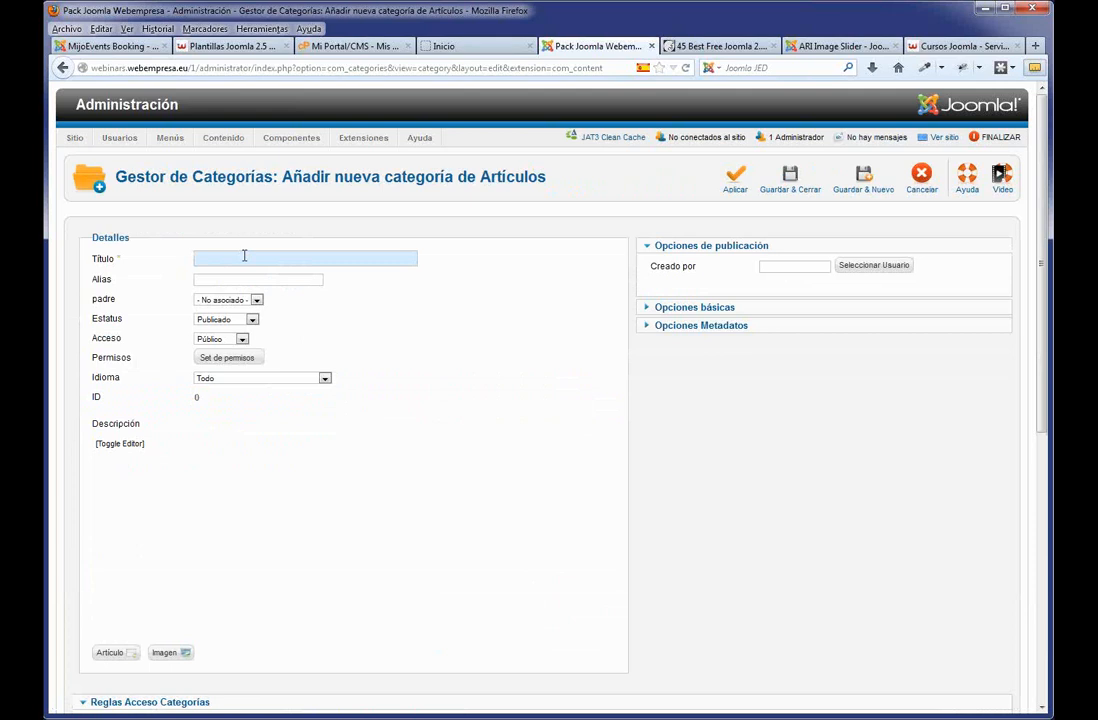
type("No")
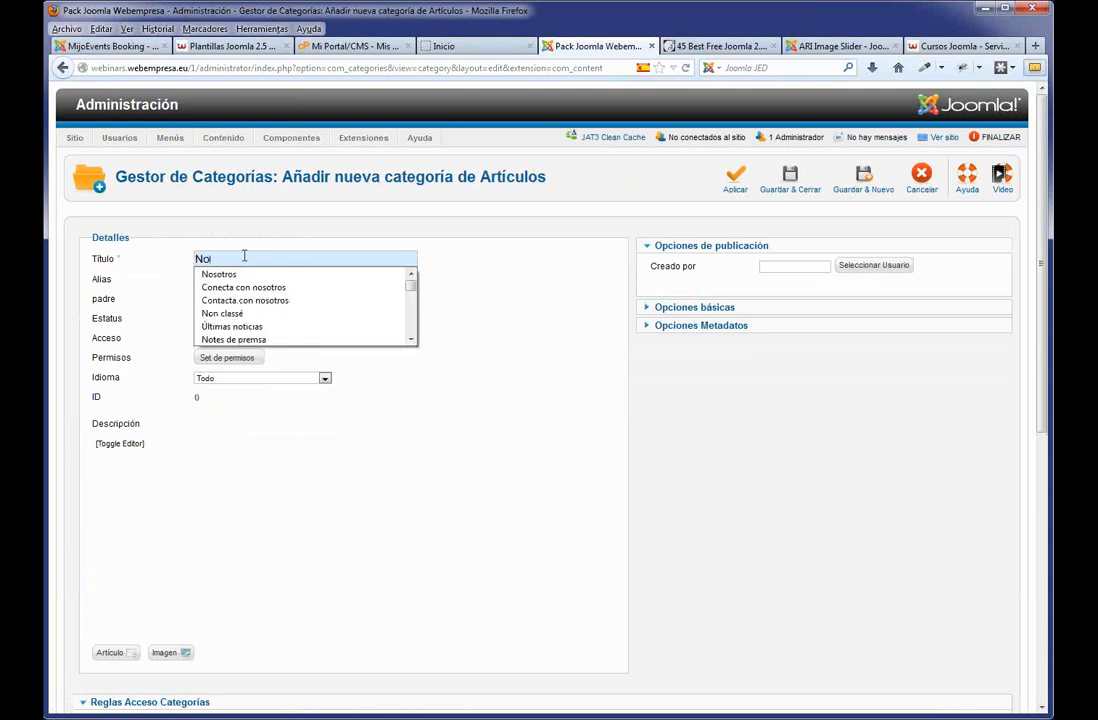
type("ticias")
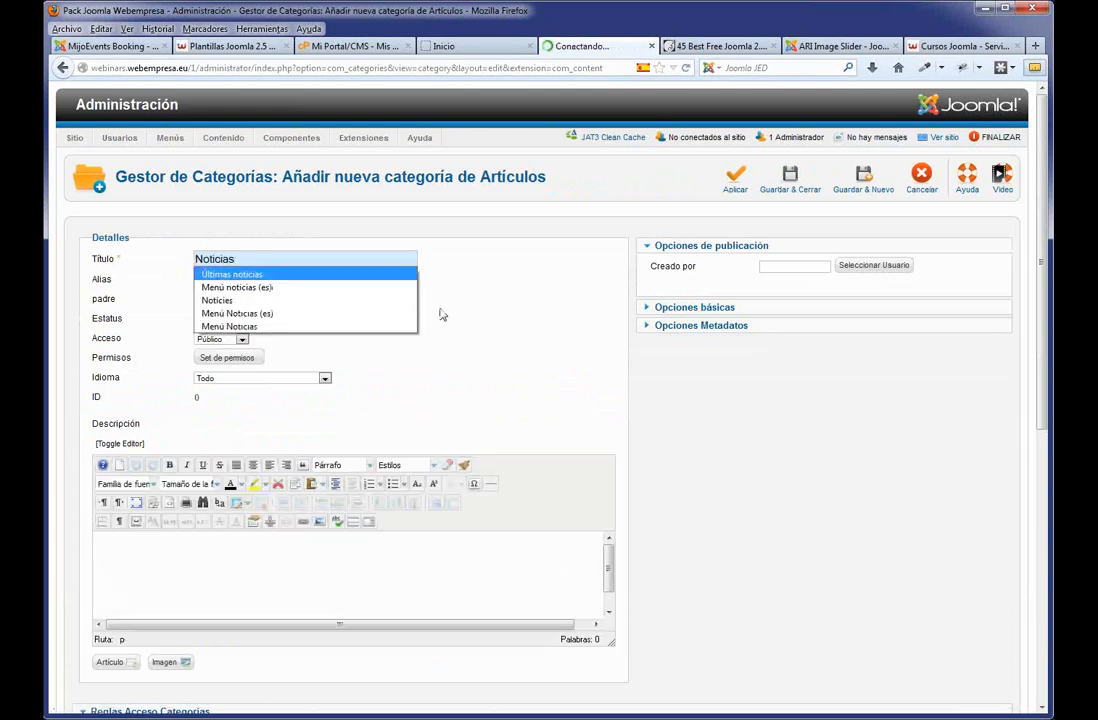
left_click(441, 315)
left_click(788, 183)
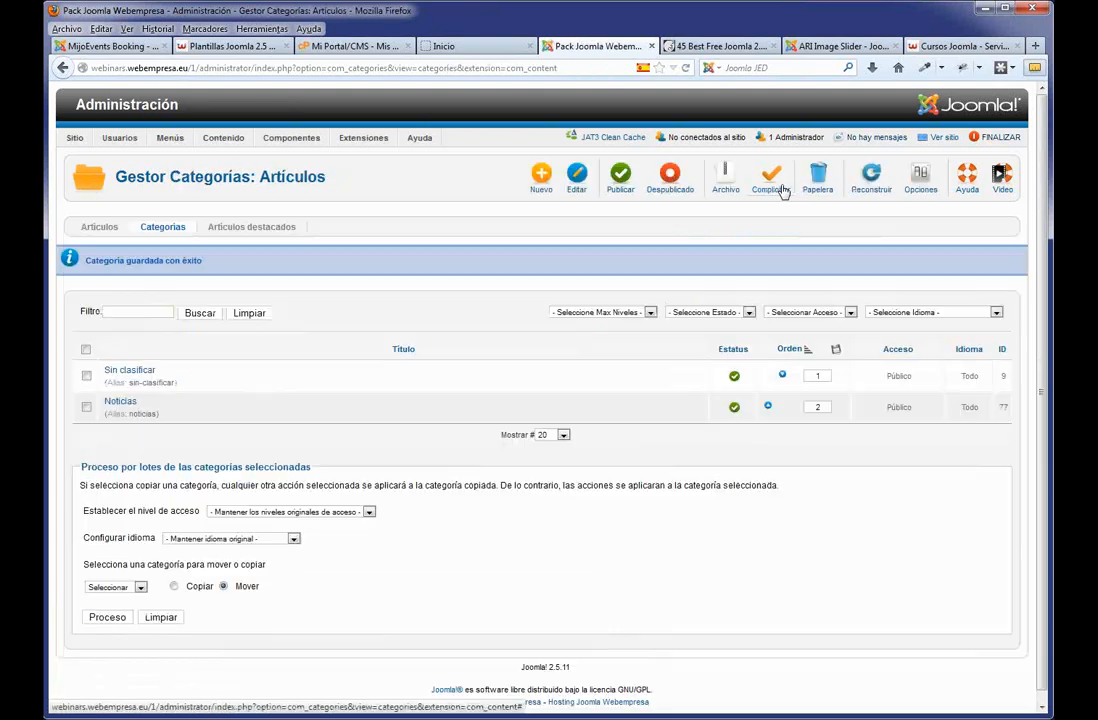
left_click(112, 229)
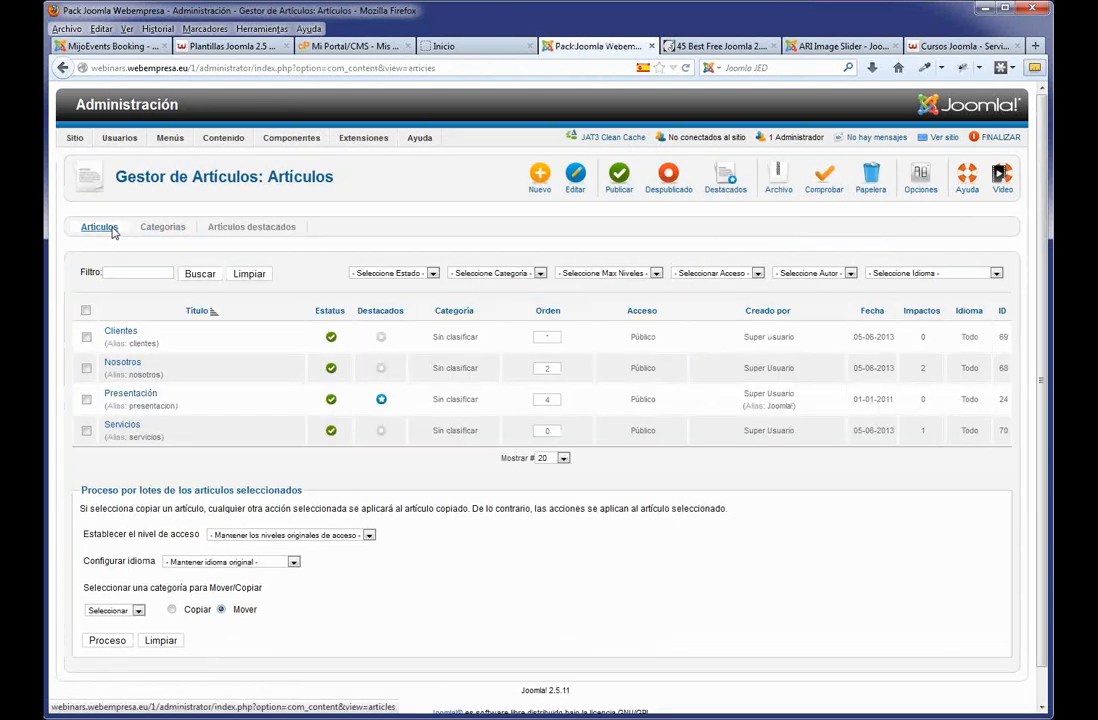
Create article Ejemplo 1 with pasted placeholder text in category Noticias and save it.
left_click(541, 180)
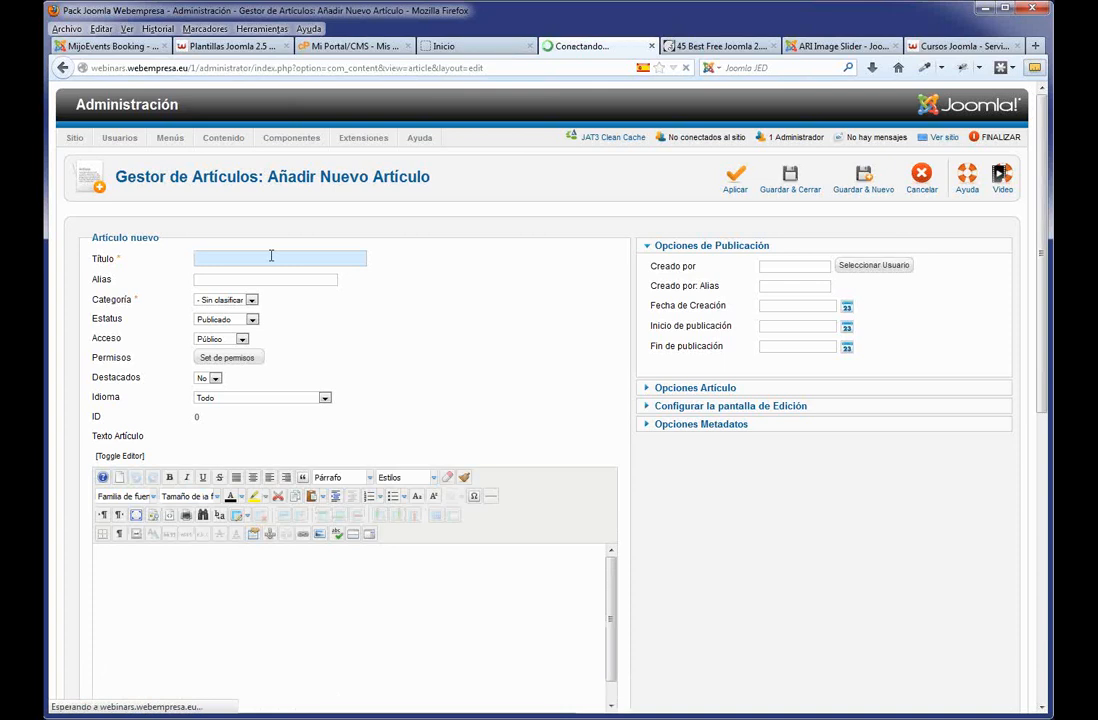
type("Ejem")
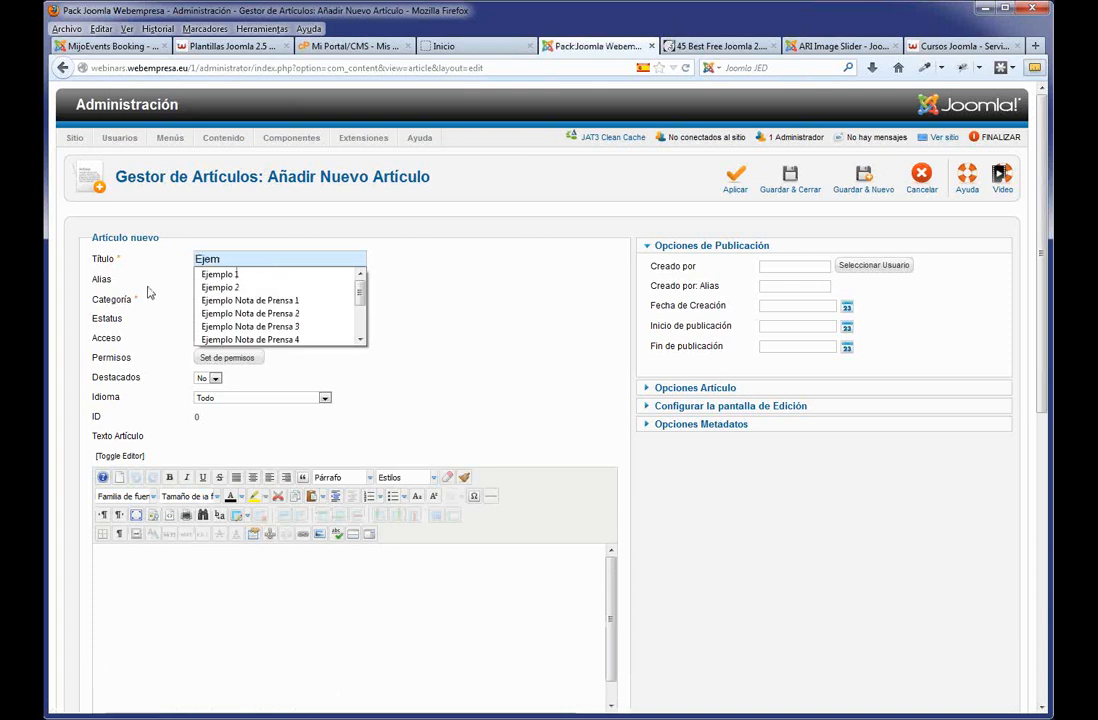
left_click(215, 274)
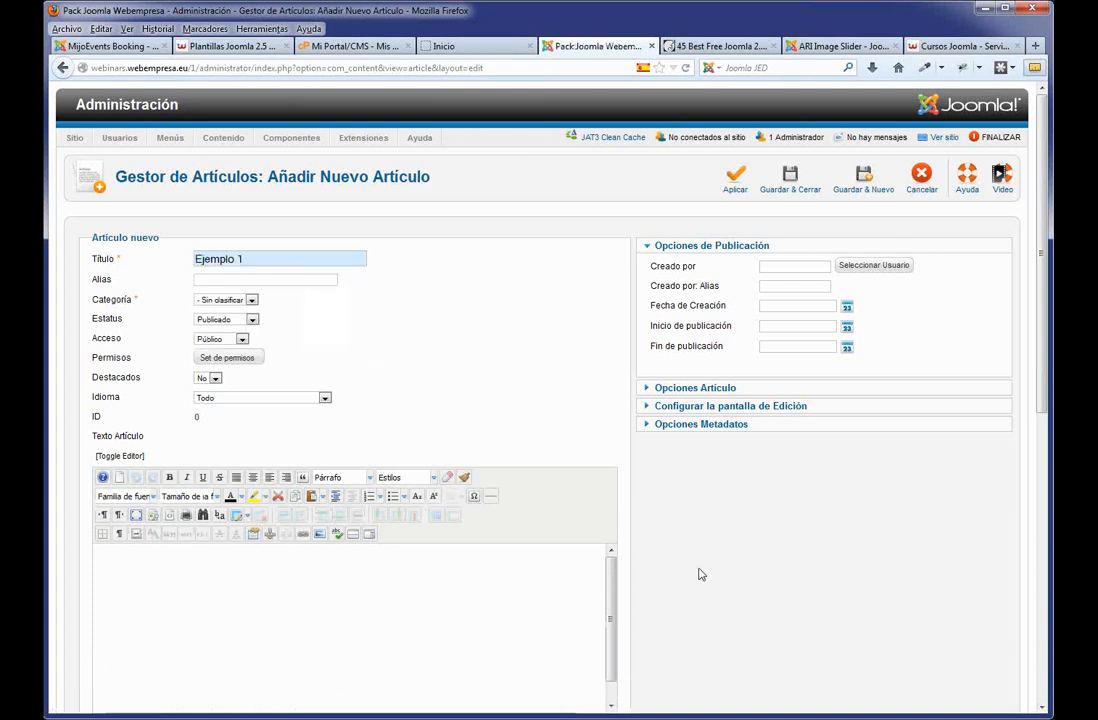
scroll(690, 568, "down", 5)
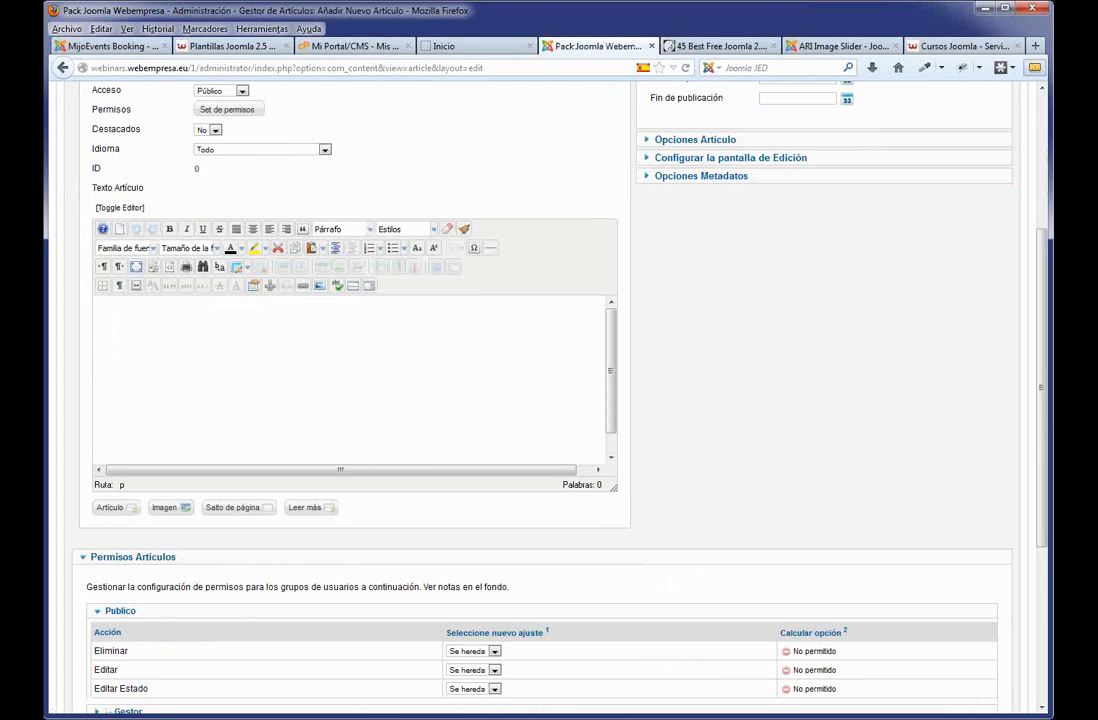
key("ctrl+v")
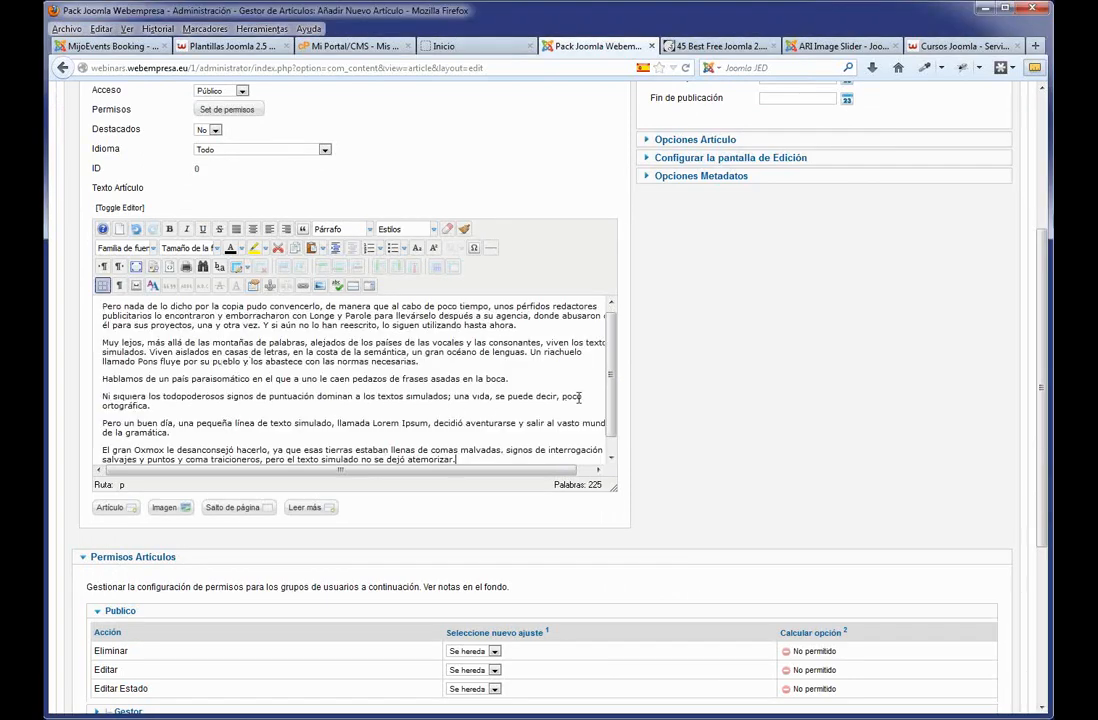
scroll(522, 331, "up", 1)
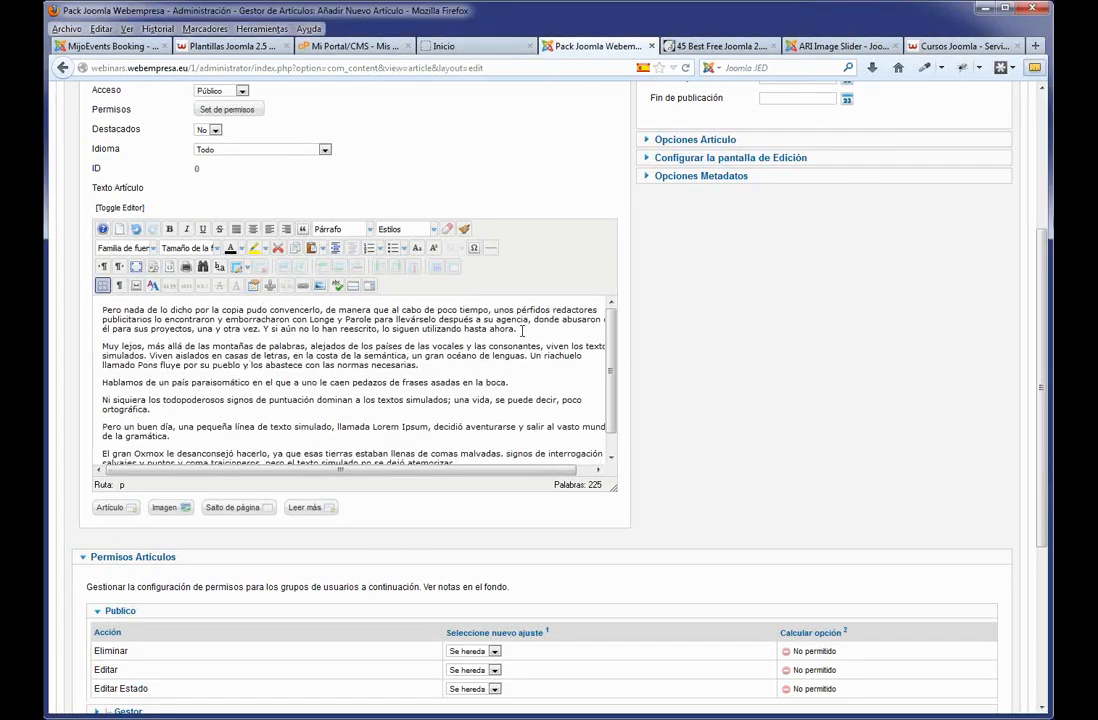
scroll(311, 309, "up", 5)
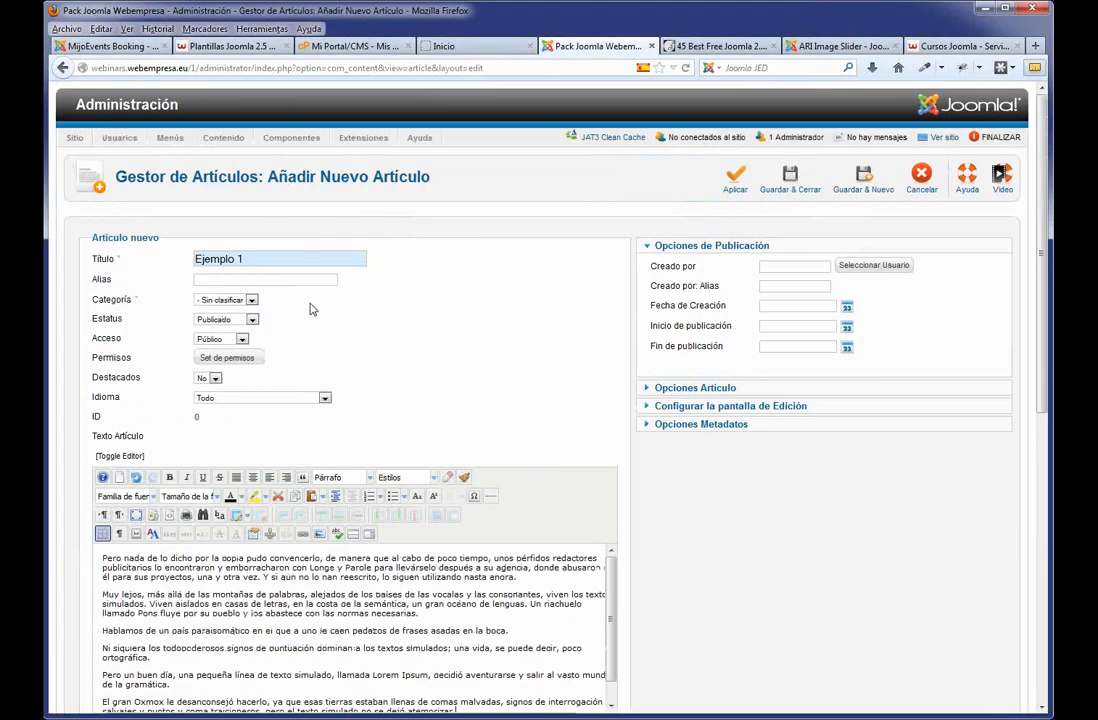
left_click(252, 300)
left_click(205, 322)
left_click(786, 193)
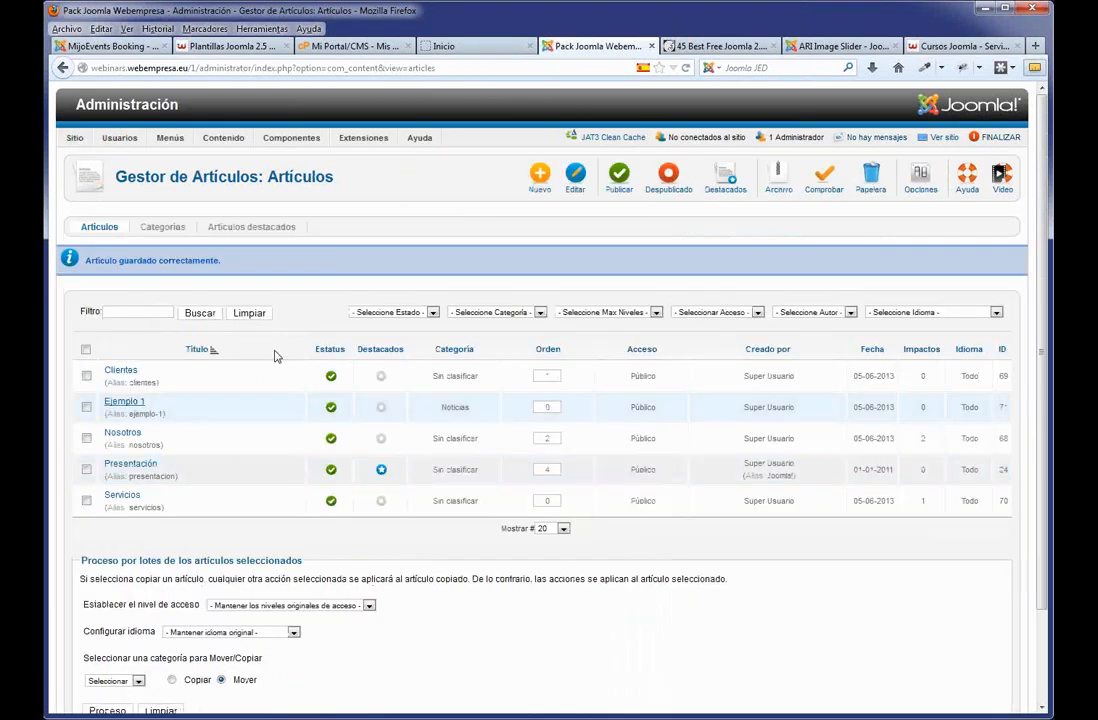
Create article Ejemplo 2 with pasted placeholder text in category Noticias and save it.
left_click(541, 184)
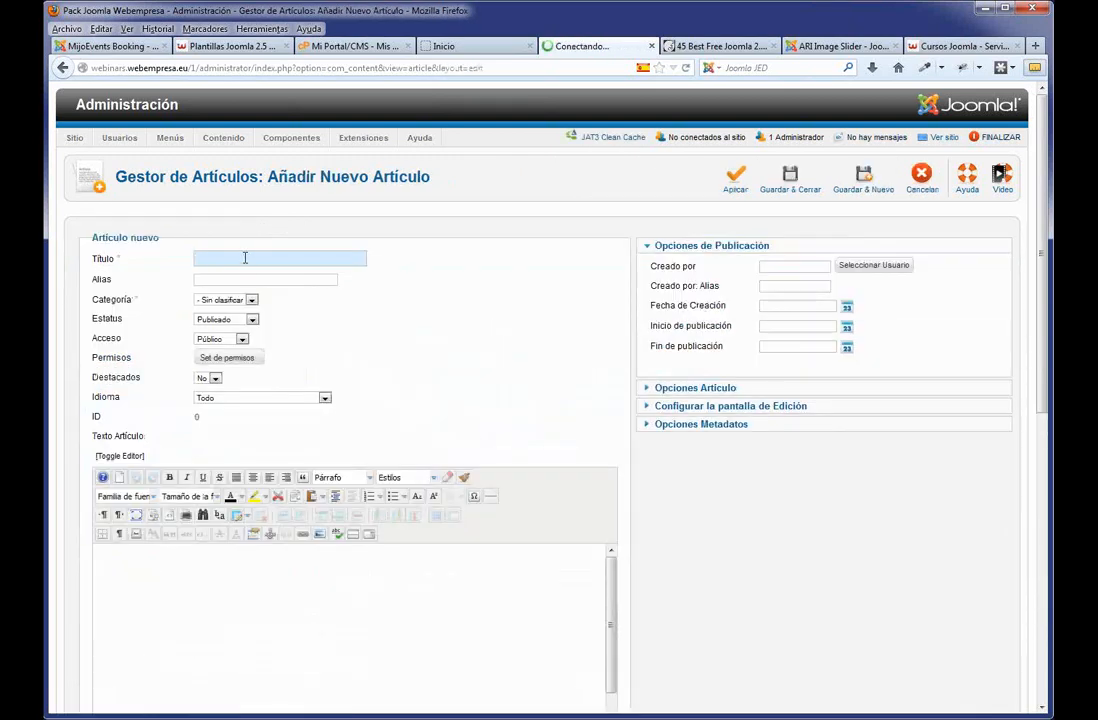
type("Ejem")
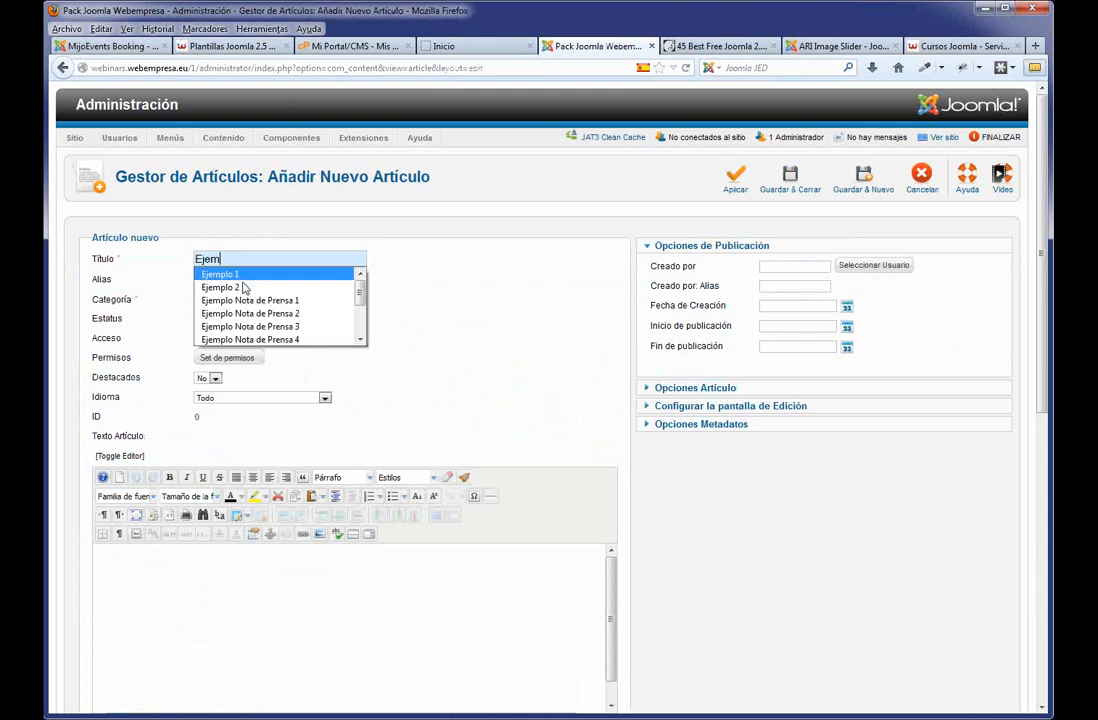
left_click(240, 287)
left_click(214, 571)
key("ctrl+v")
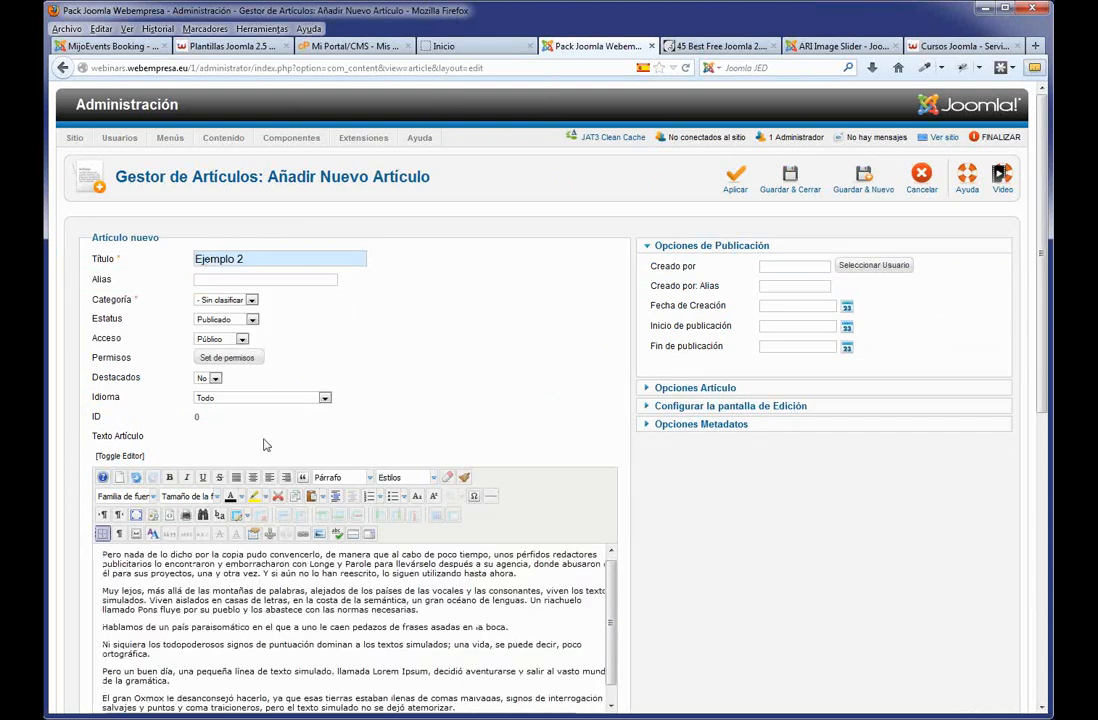
left_click(237, 301)
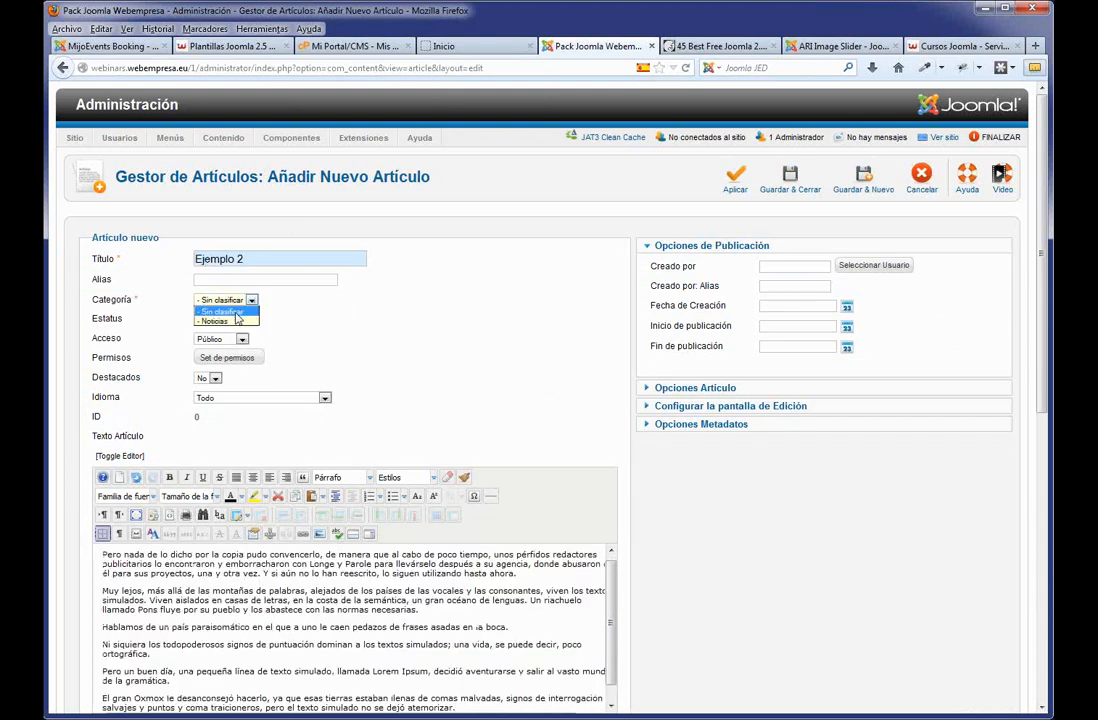
left_click(237, 319)
left_click(803, 183)
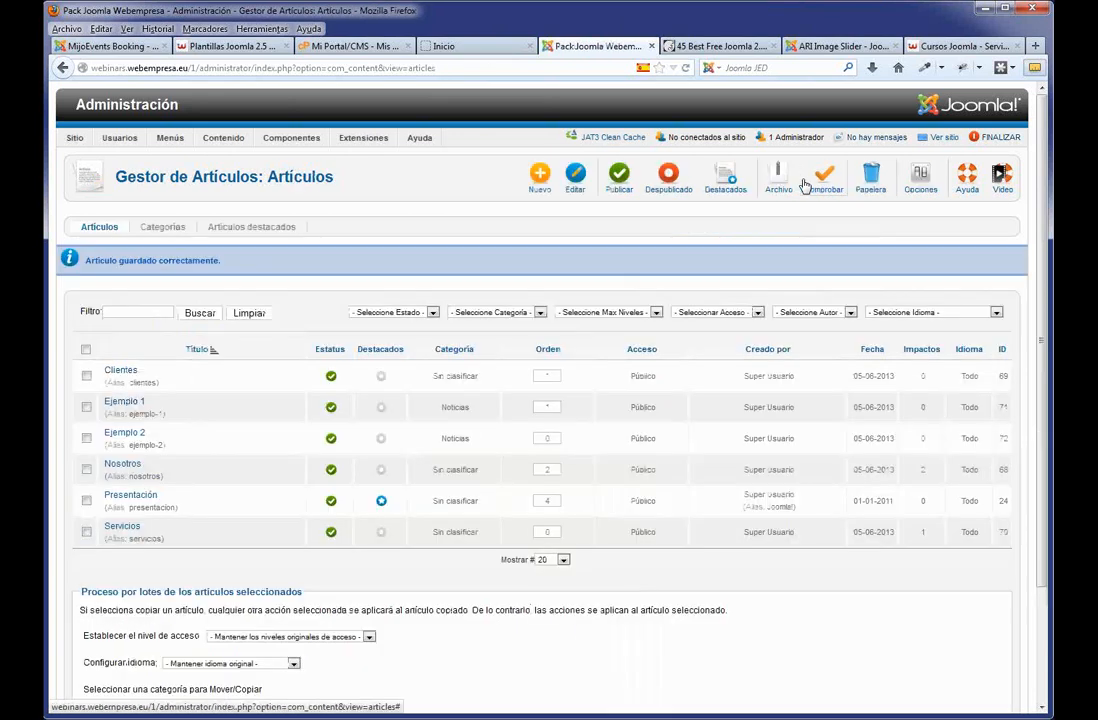
Start a new Menu Principal item of type Categoría Blog.
mouse_move(158, 140)
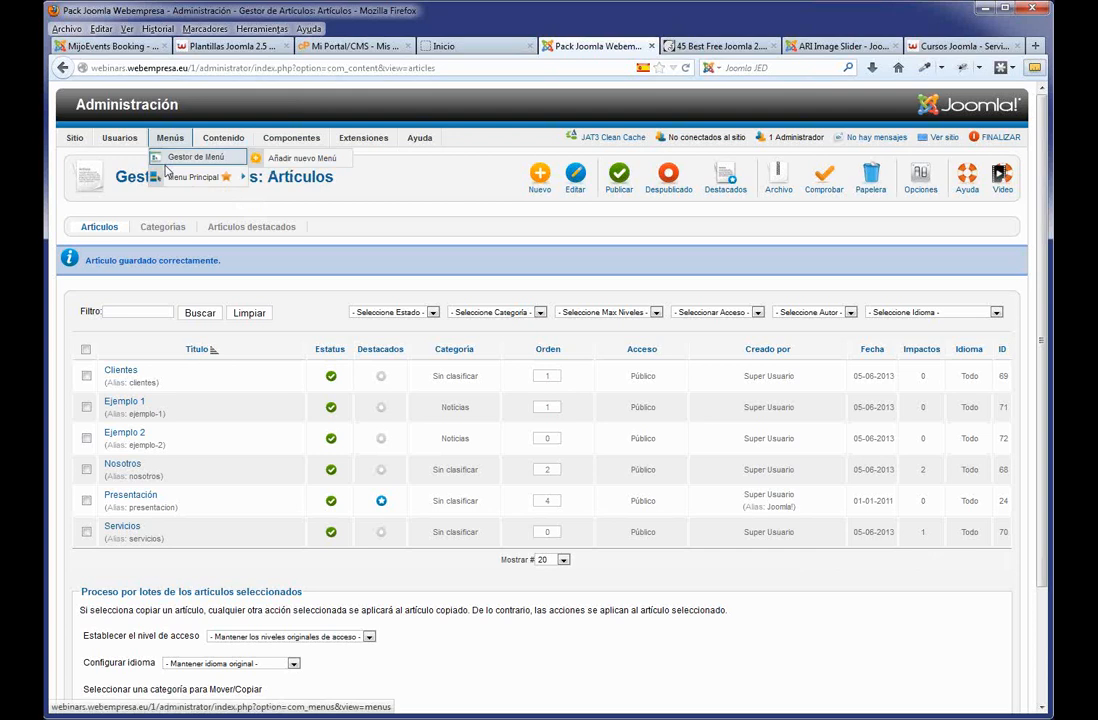
left_click(168, 179)
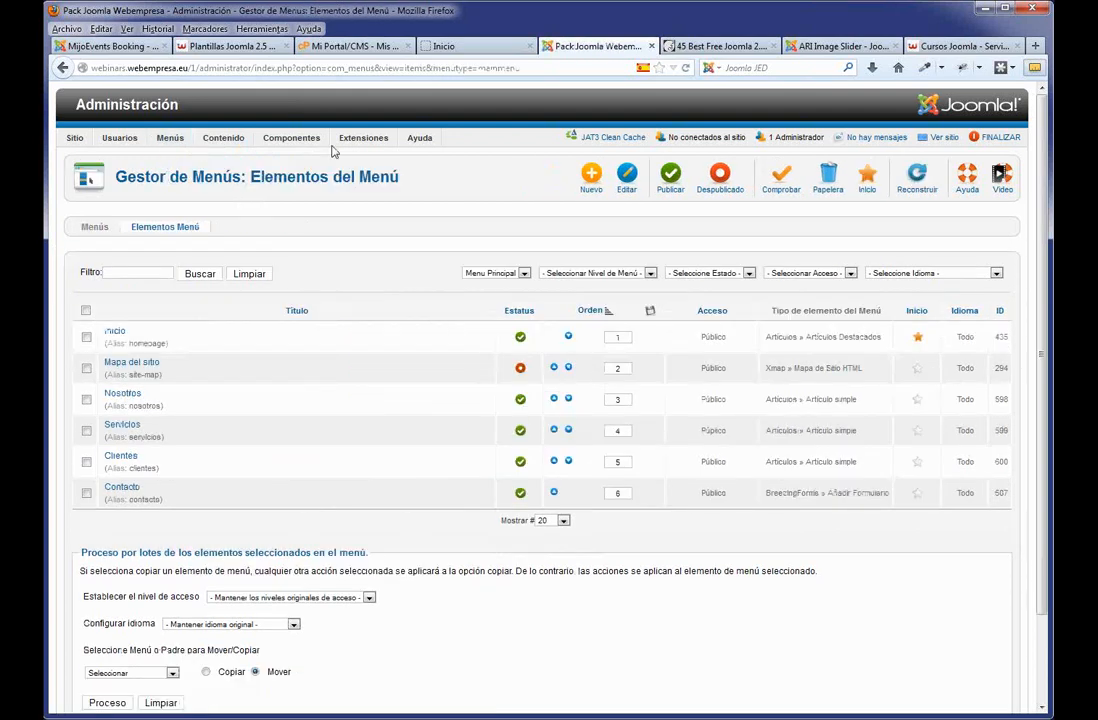
left_click(589, 178)
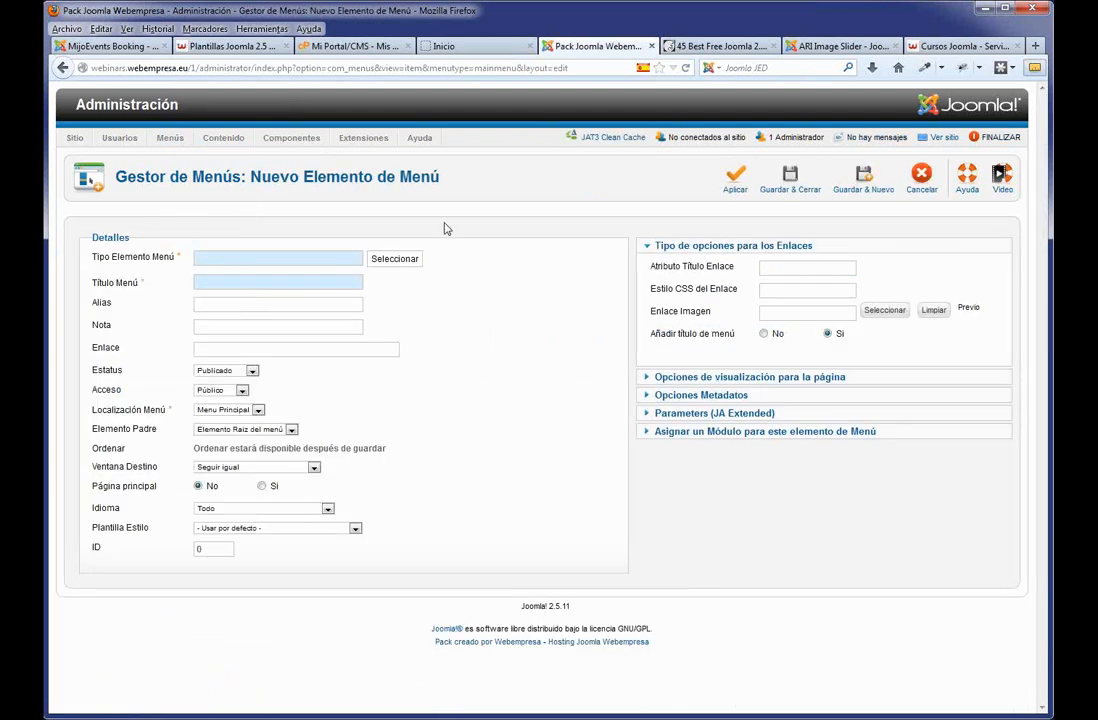
left_click(404, 262)
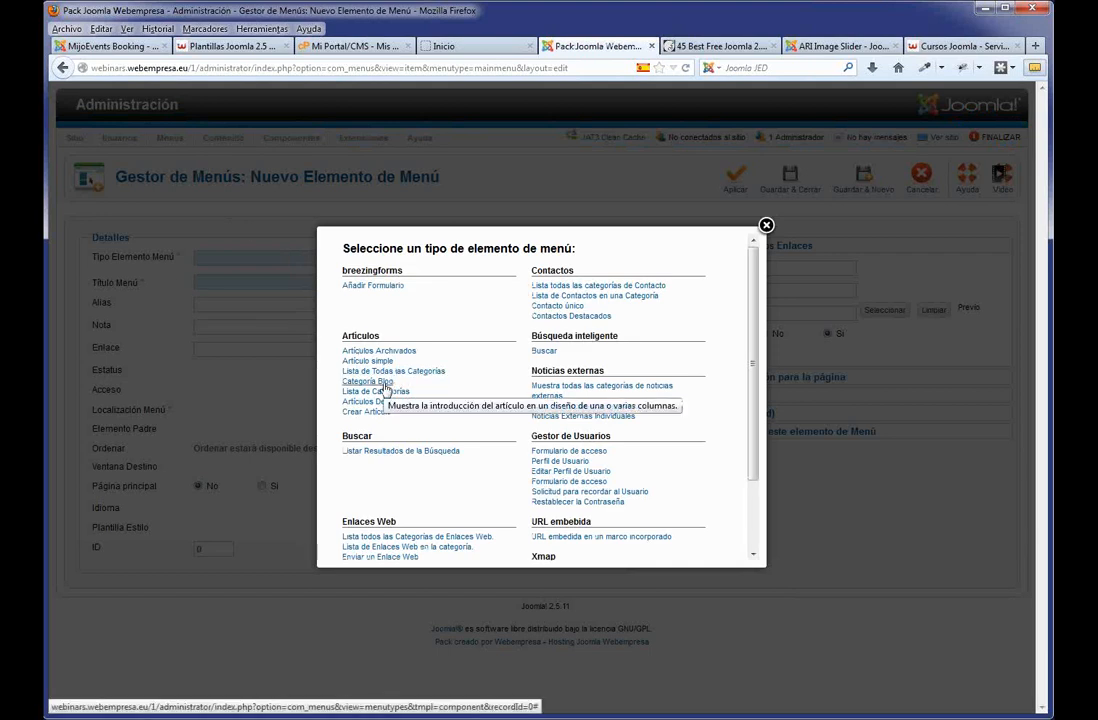
left_click(384, 386)
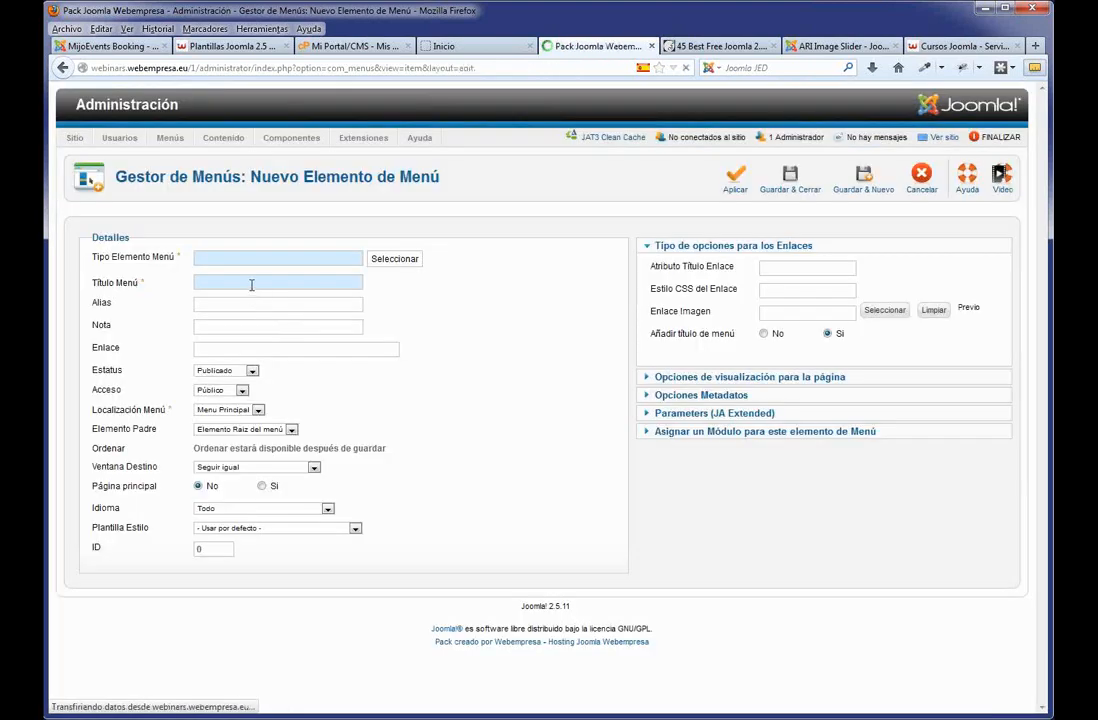
Title the menu item Blog, show the Noticias category, and save it.
type("Bl")
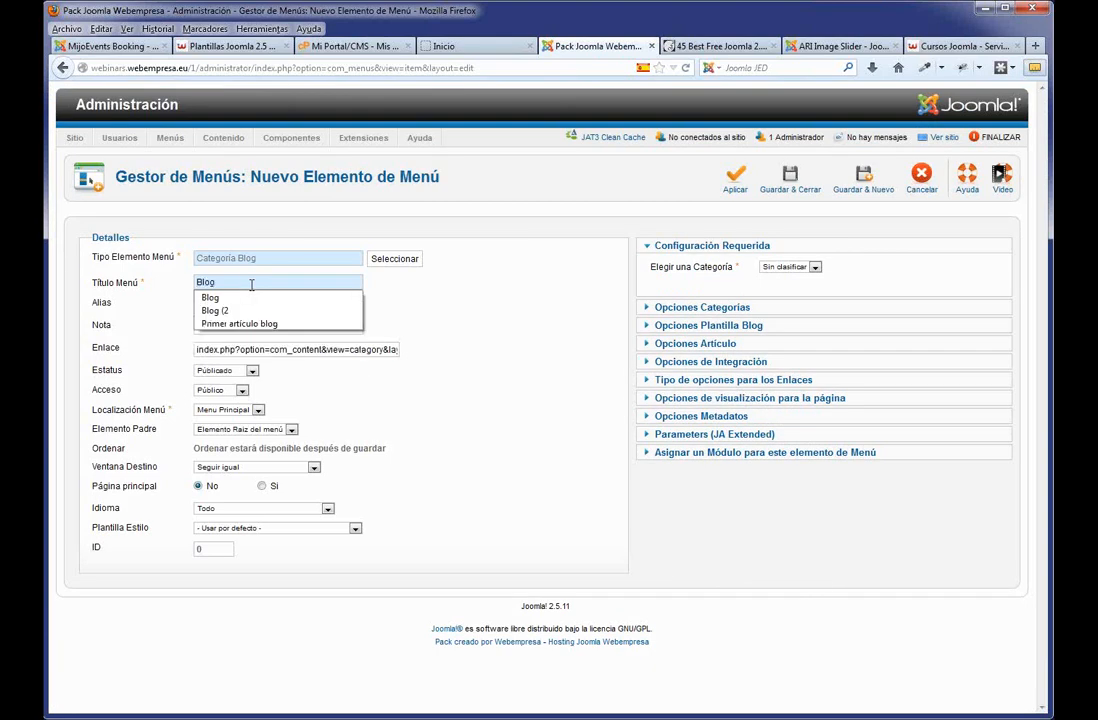
type("og")
left_click(812, 266)
left_click(815, 267)
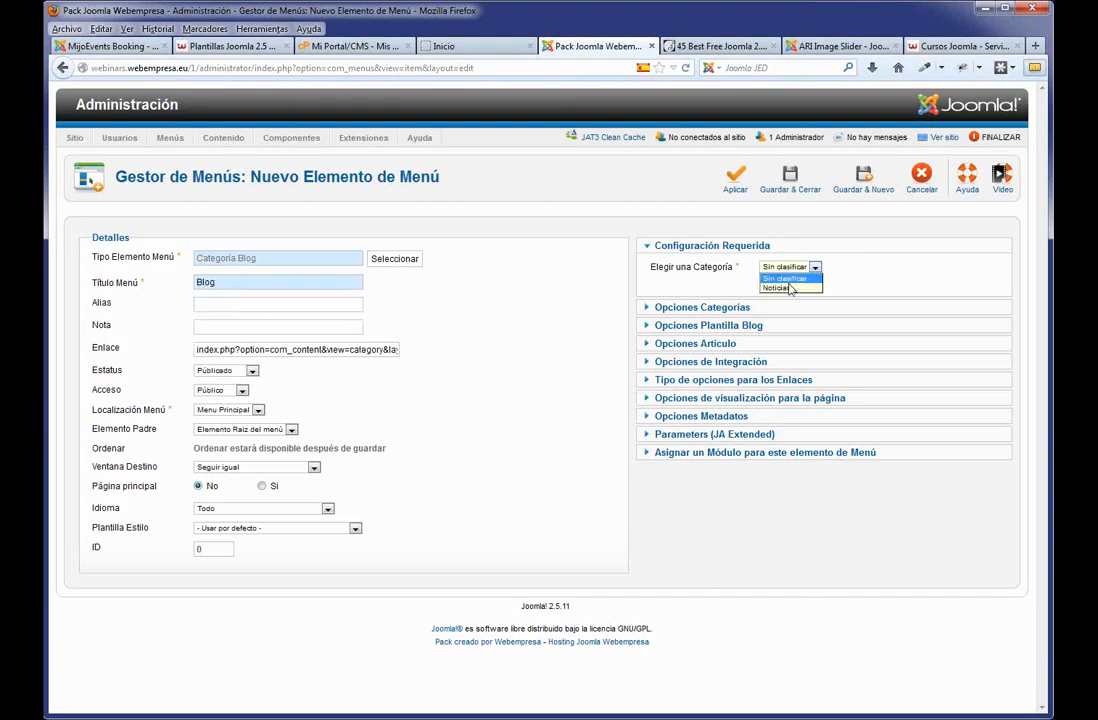
left_click(814, 267)
left_click(789, 288)
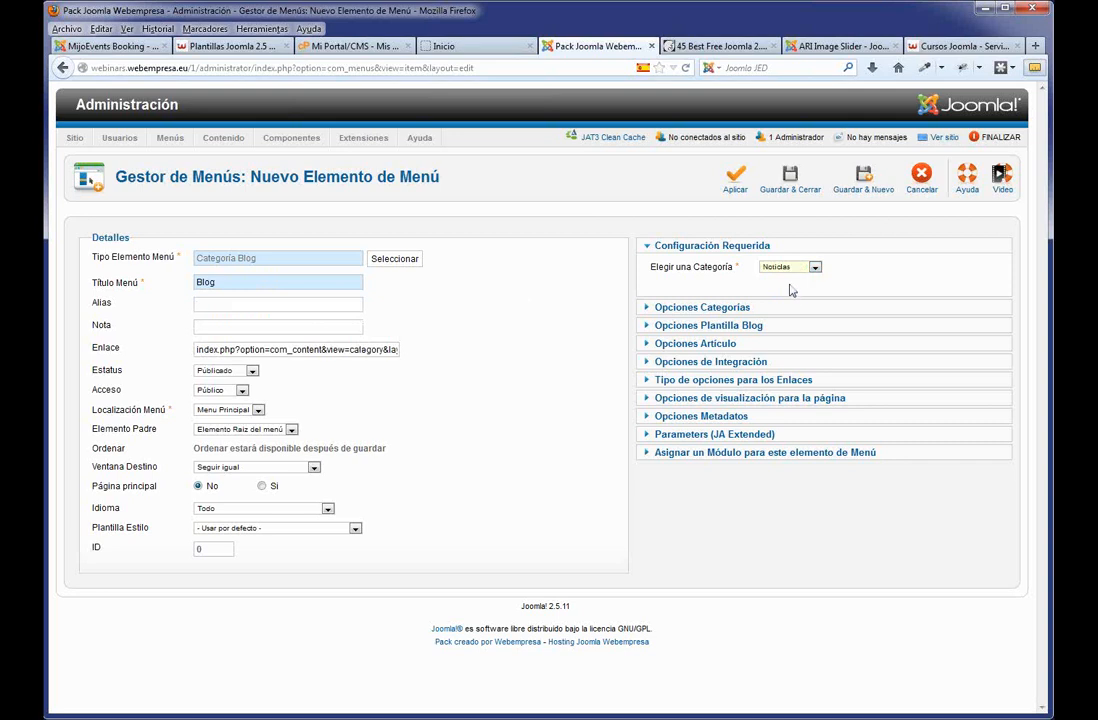
left_click(736, 186)
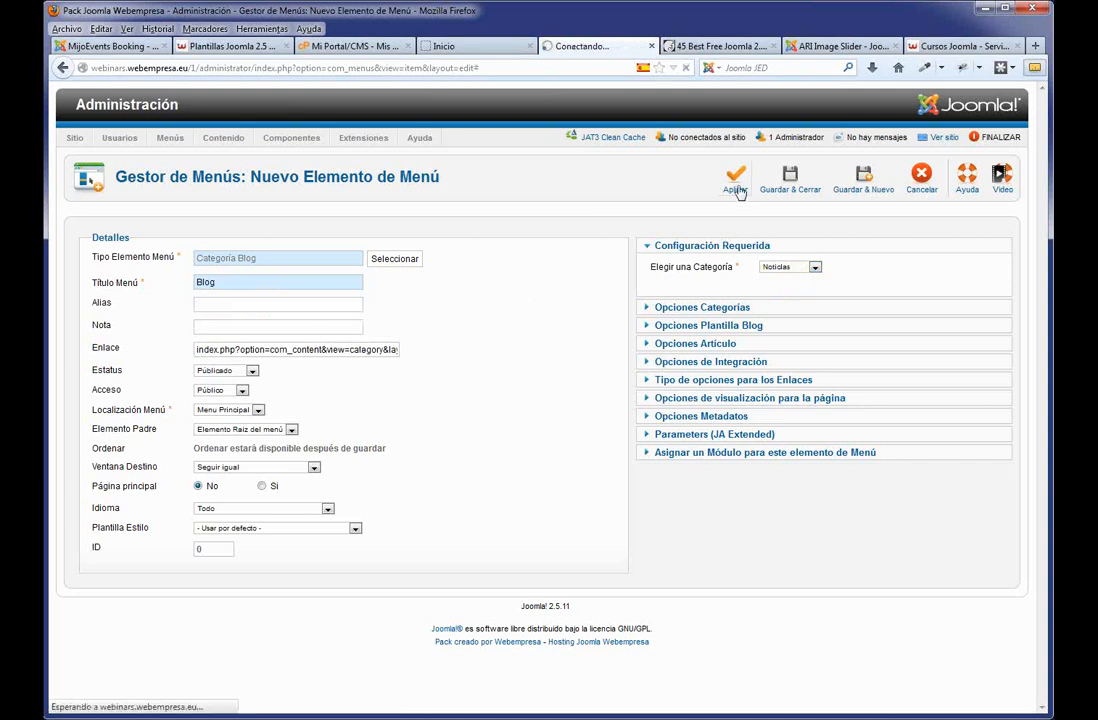
left_click(475, 46)
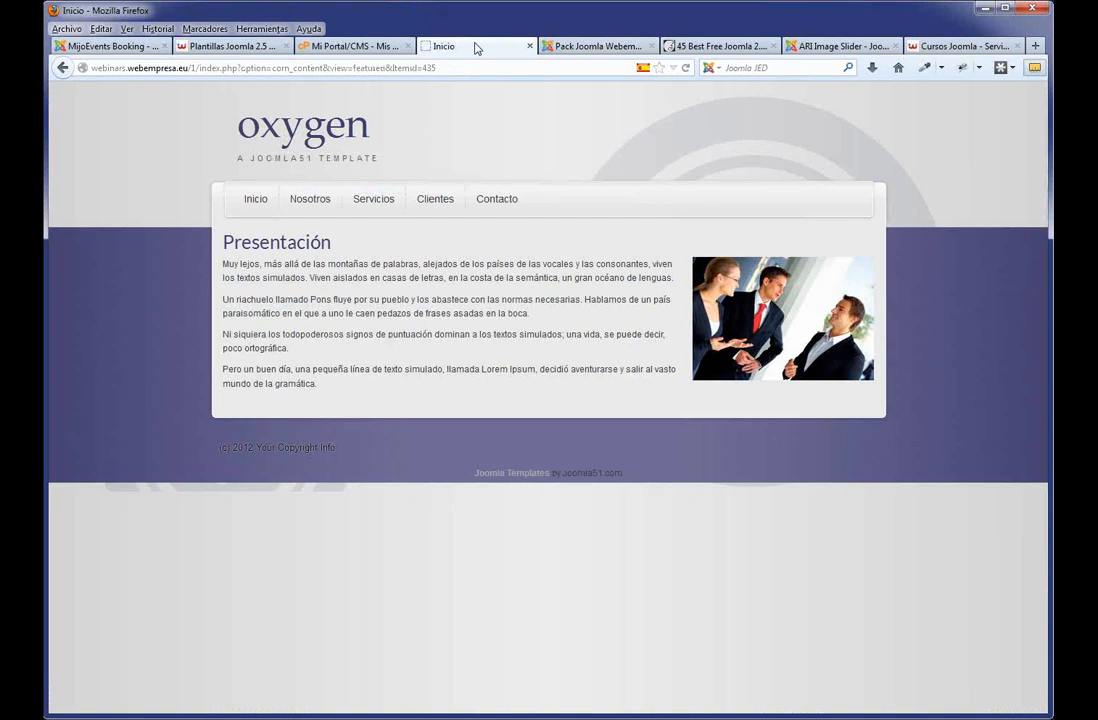
Reload the live site and open the Blog page to see Ejemplo 2 and Ejemplo 1 listed.
key("F5")
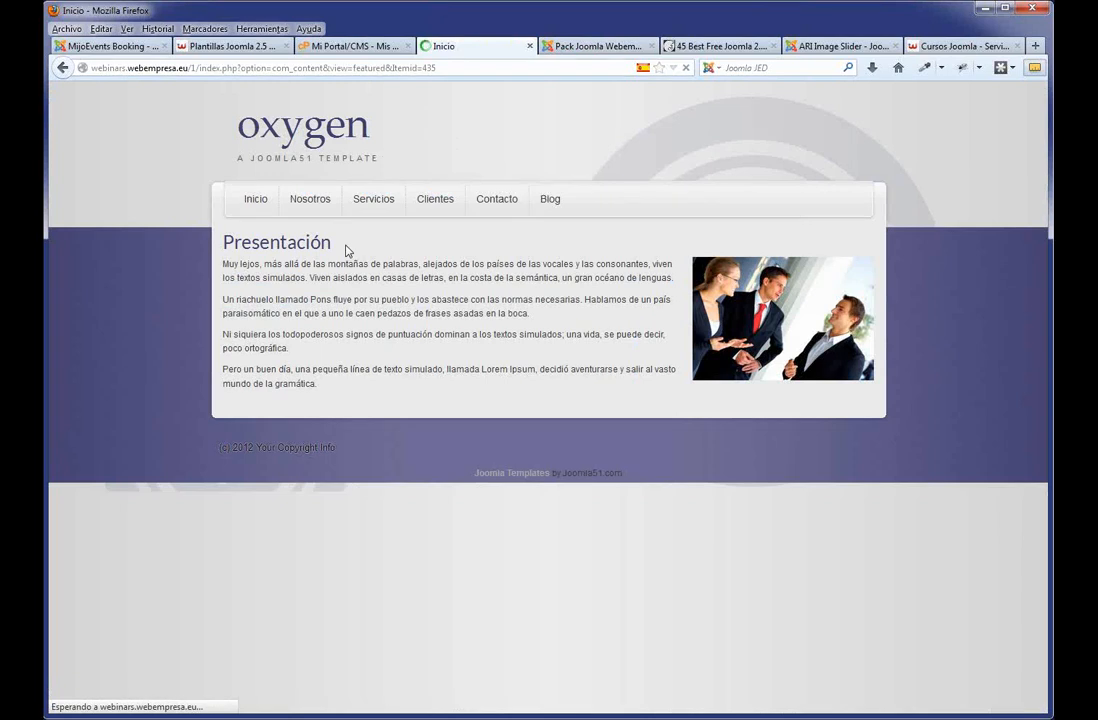
left_click(549, 210)
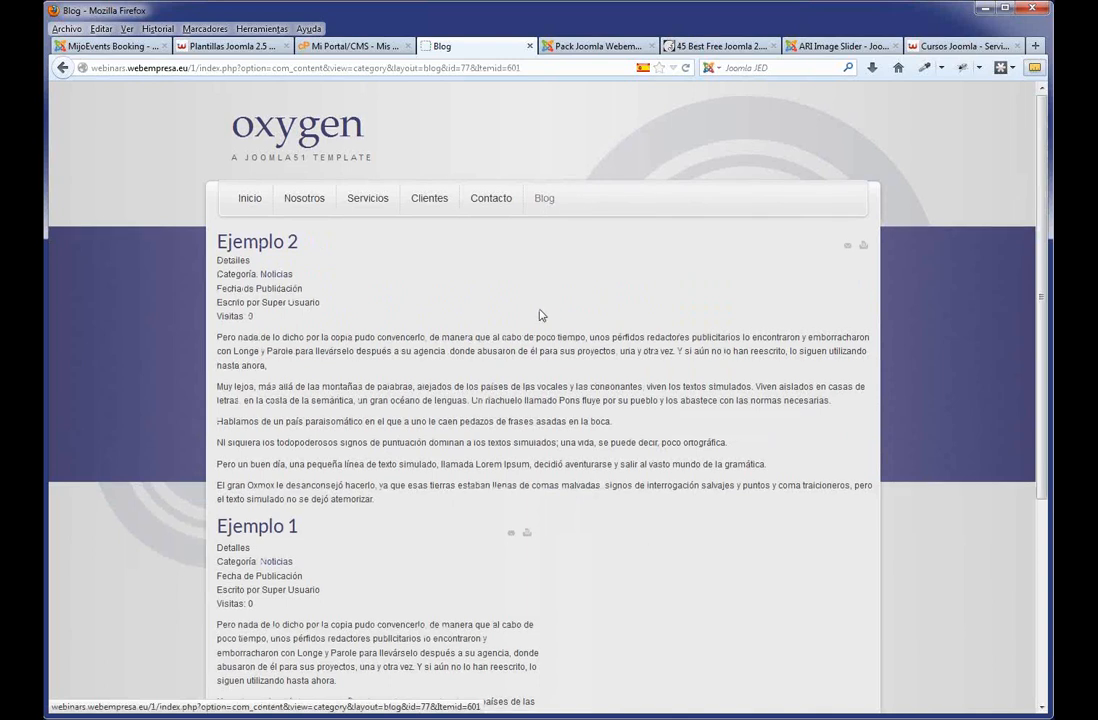
scroll(503, 400, "down", 2)
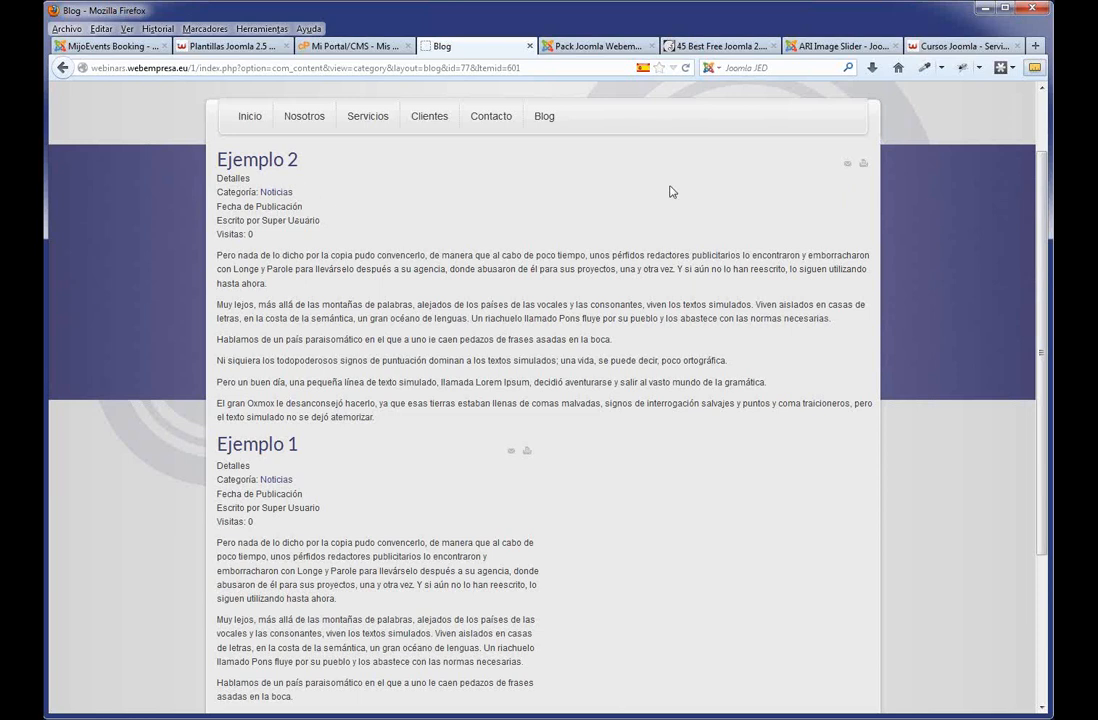
left_click(555, 46)
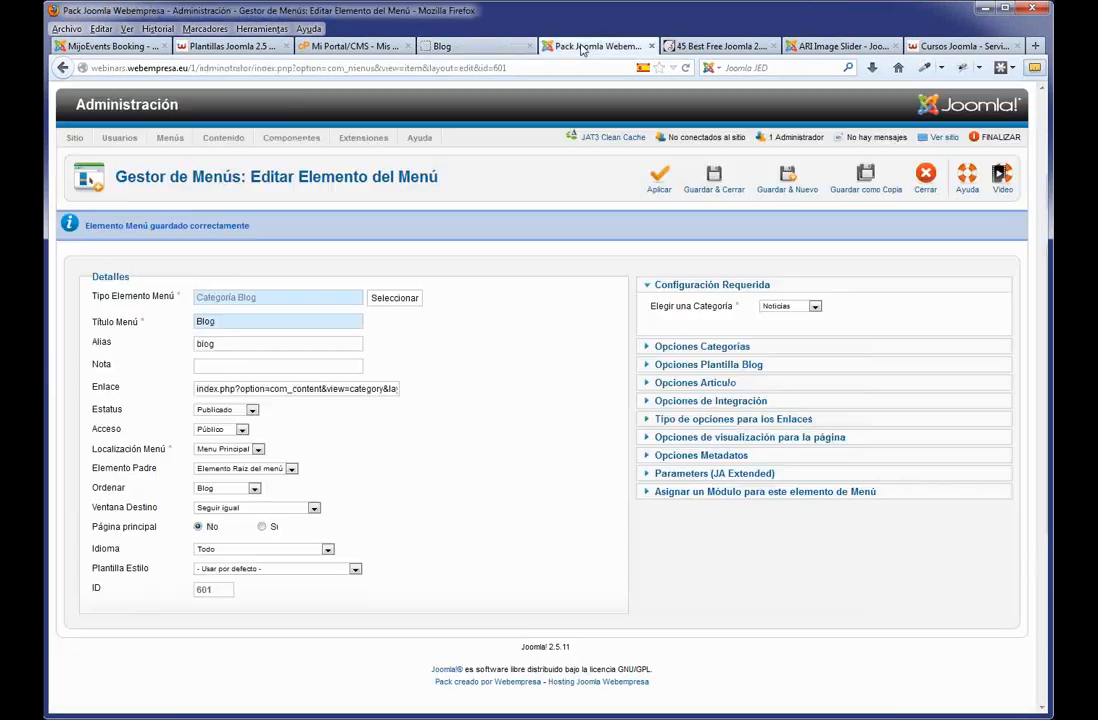
Set the Blog item's # Columnas to 1 and save and close it.
left_click(746, 364)
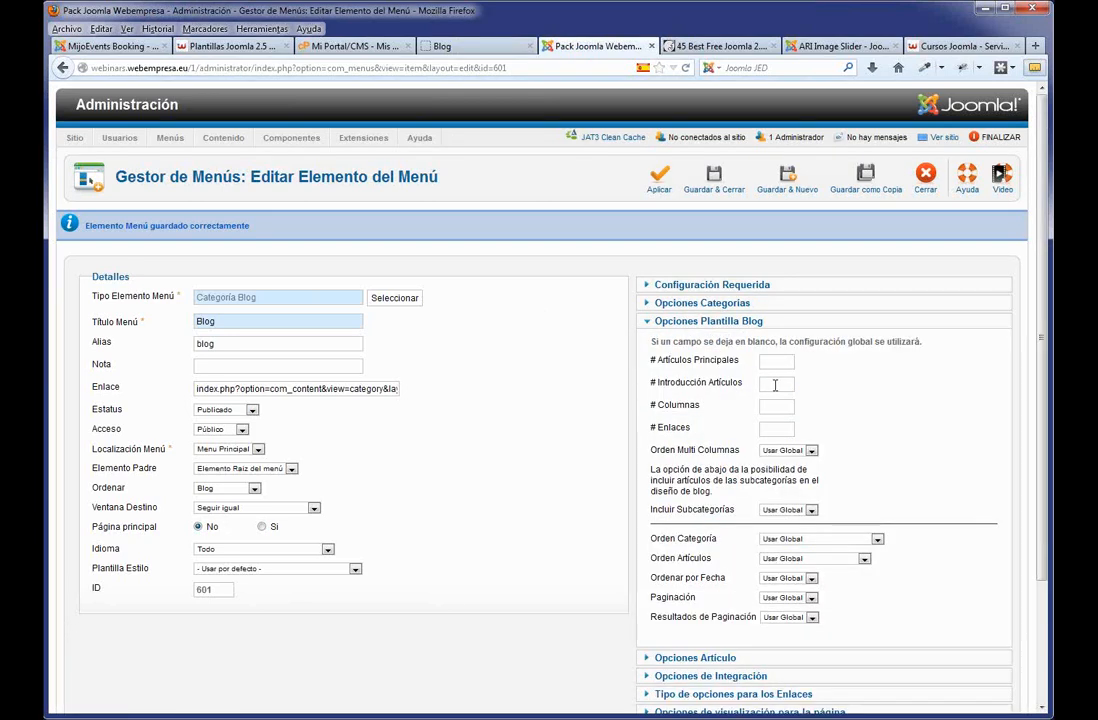
type("4")
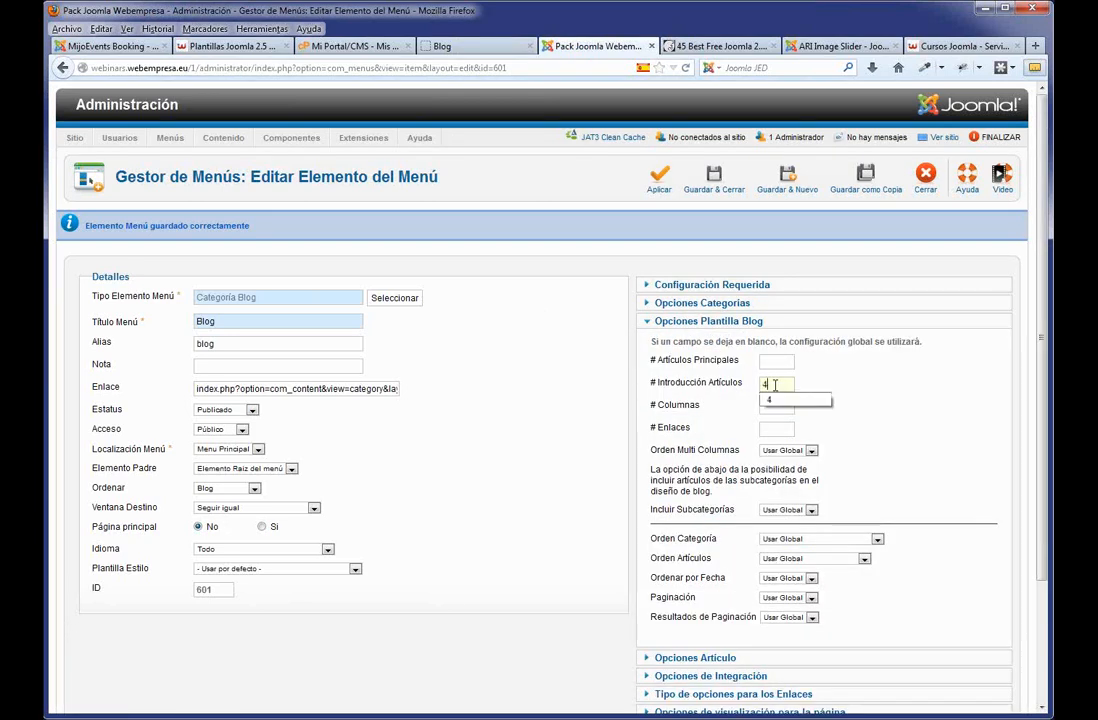
left_click(857, 409)
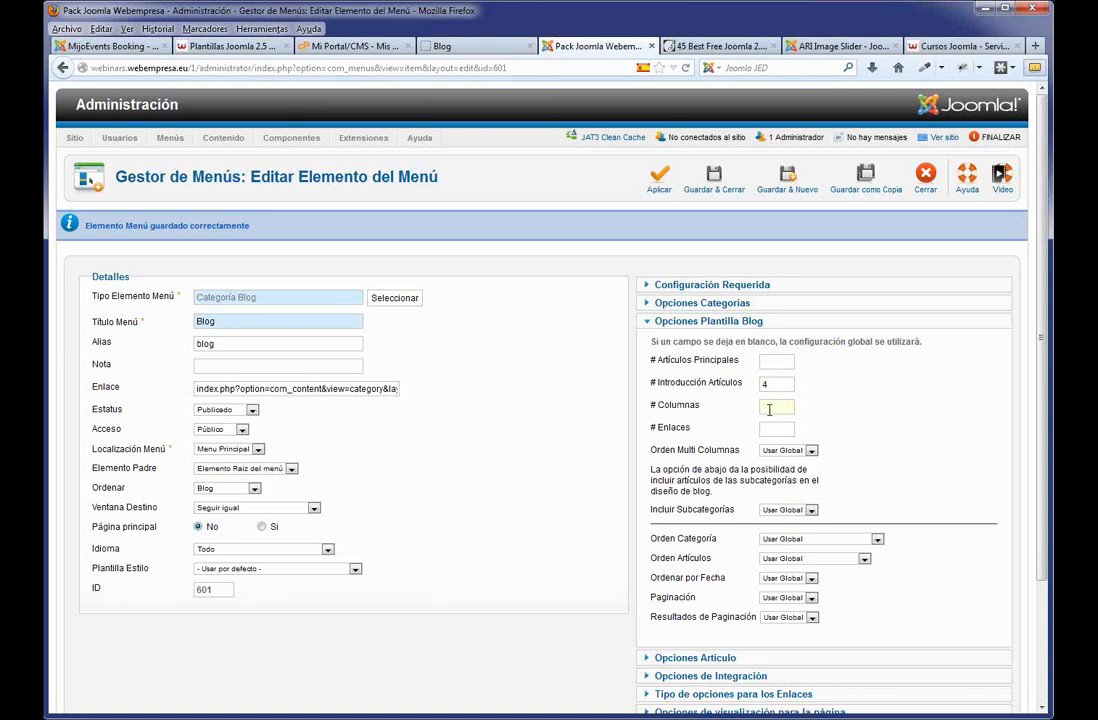
type("1")
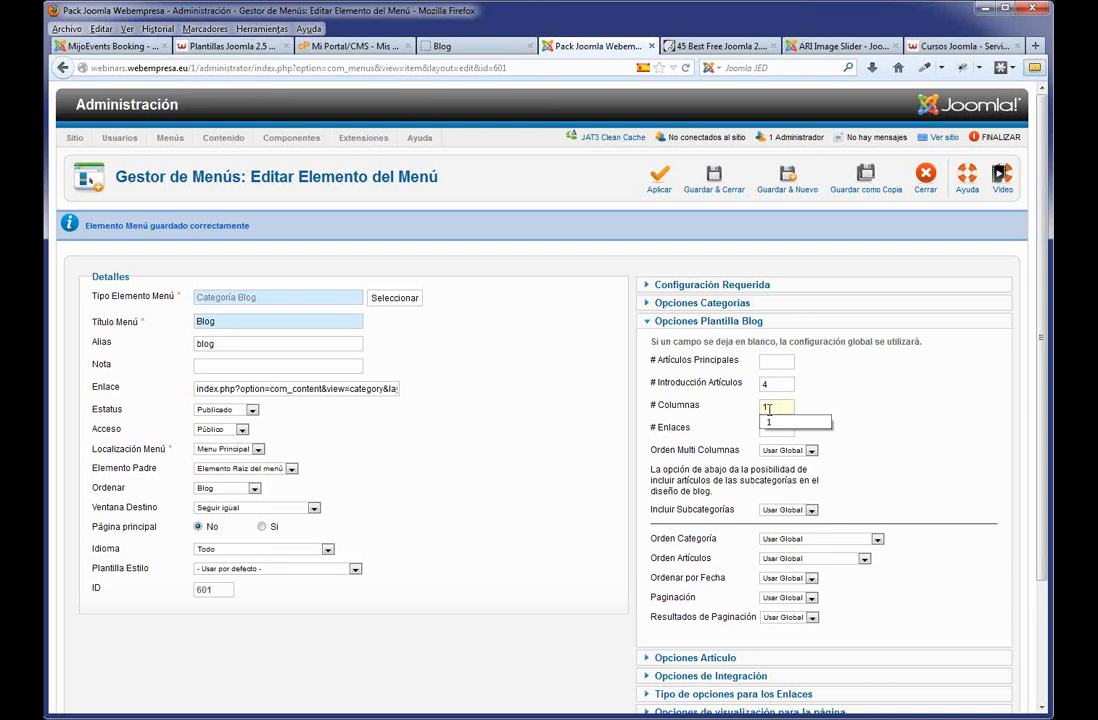
left_click(875, 402)
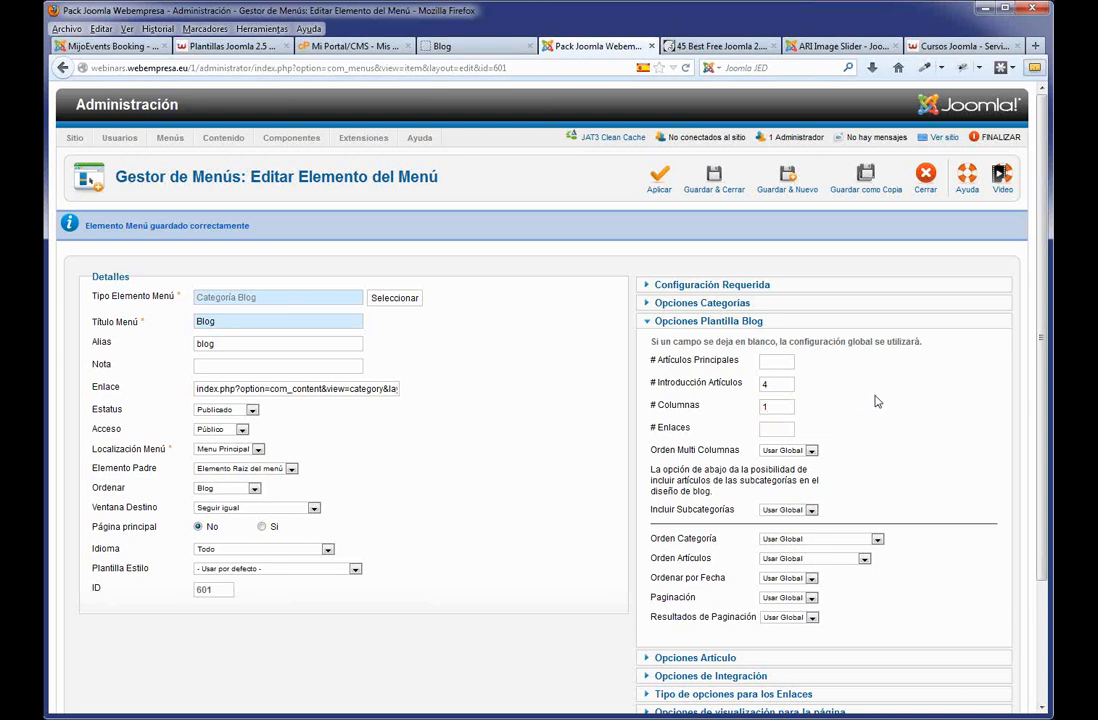
left_click(735, 189)
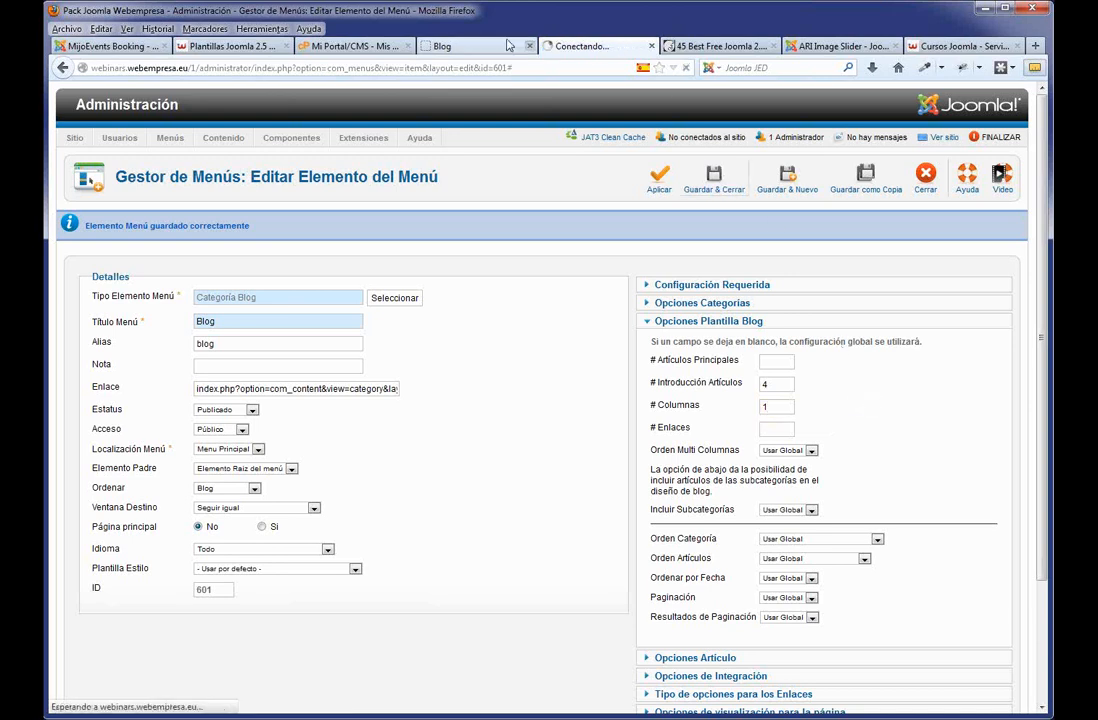
Reload the live blog page to review it, then open the Gestor de Artículos.
left_click(458, 47)
key("F5")
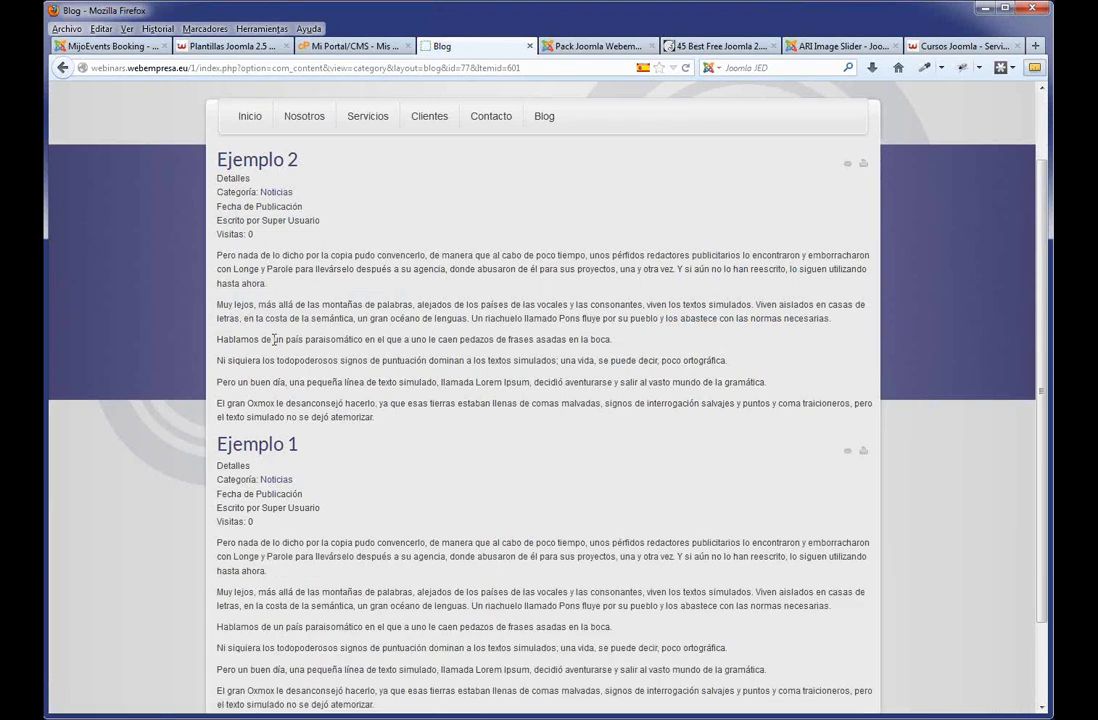
left_click_drag(252, 236, 211, 176)
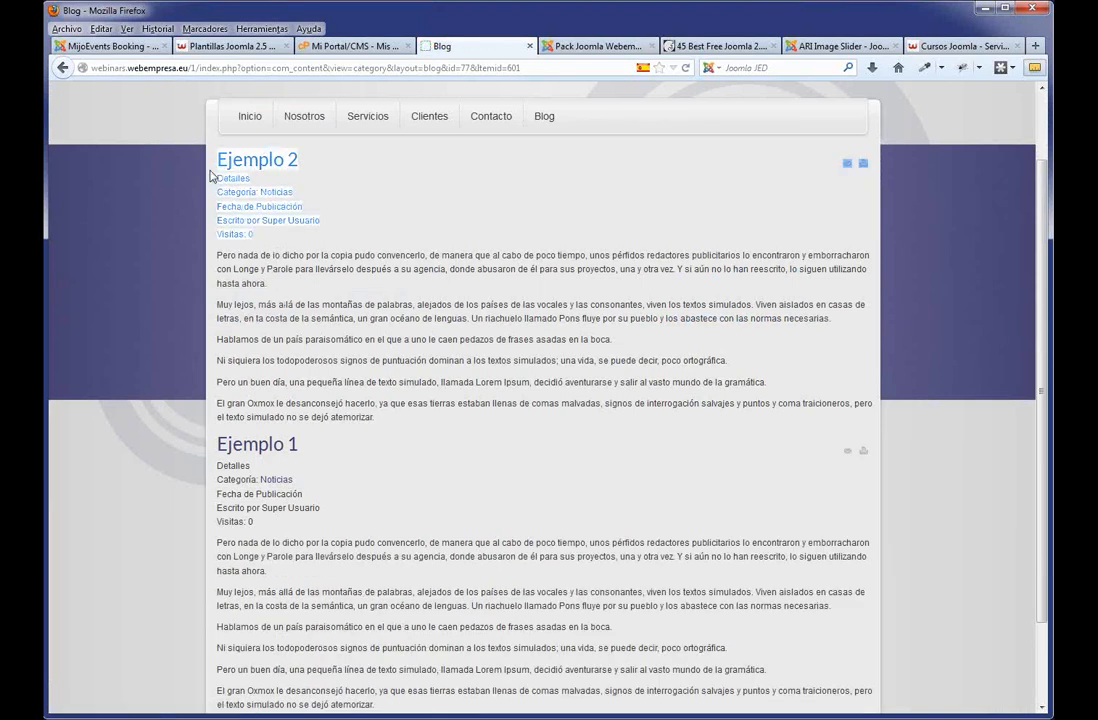
left_click(262, 190)
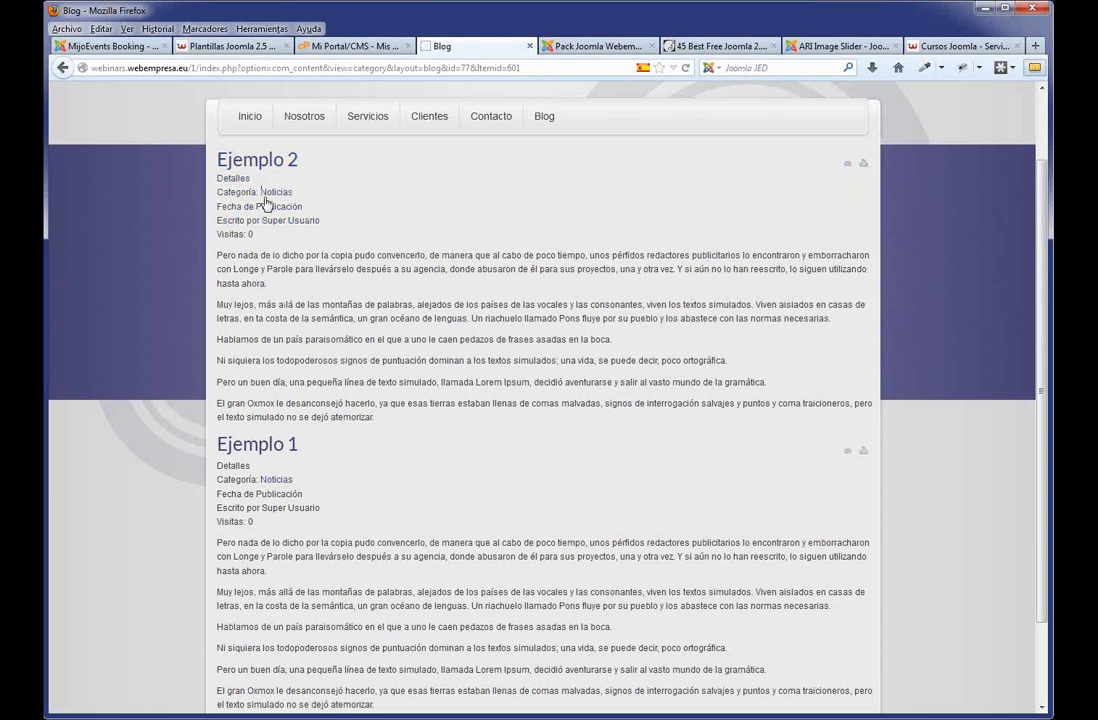
left_click(620, 52)
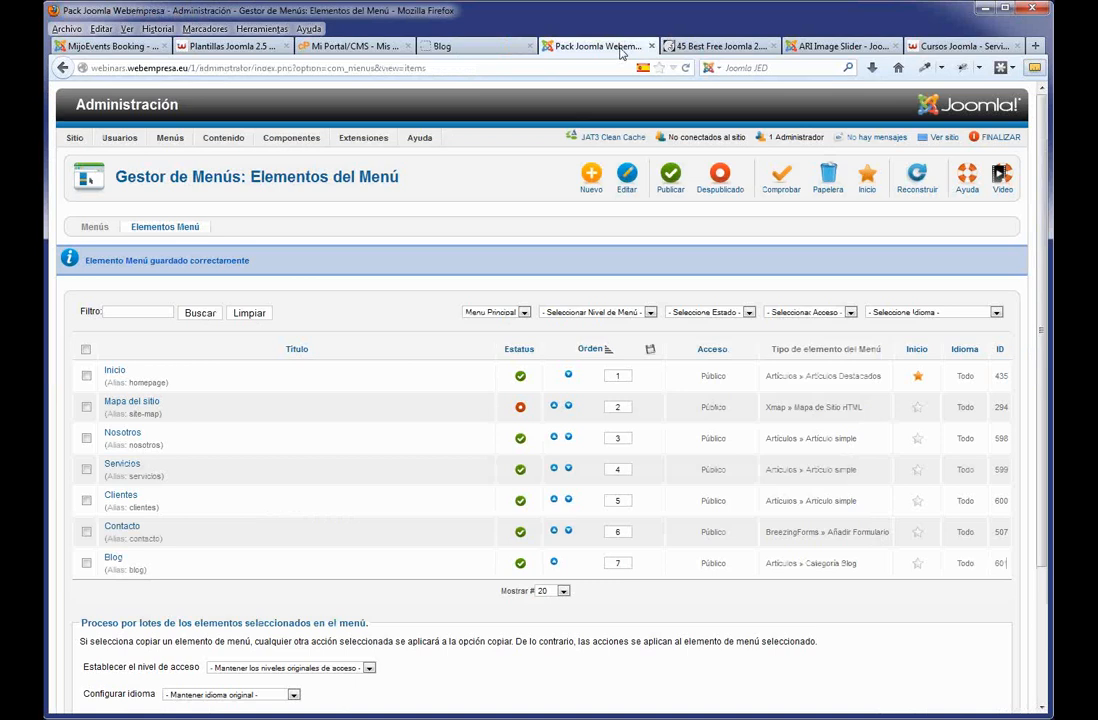
left_click(218, 157)
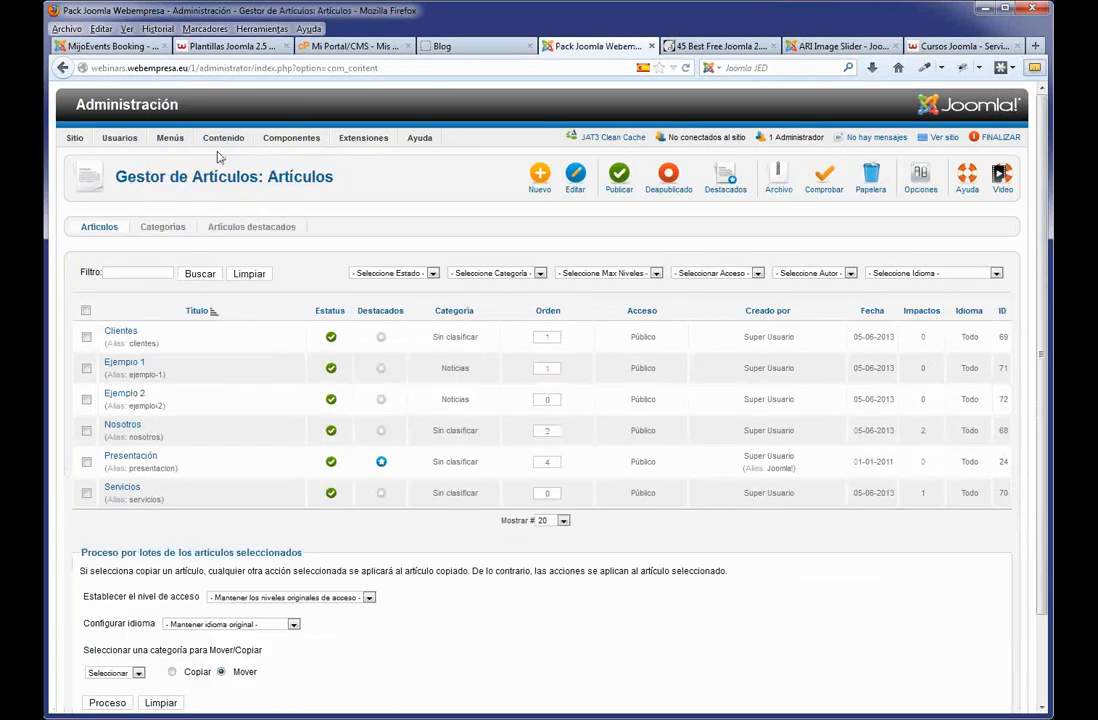
In the global article options, hide the category, its link, the author and the publication date.
left_click(920, 180)
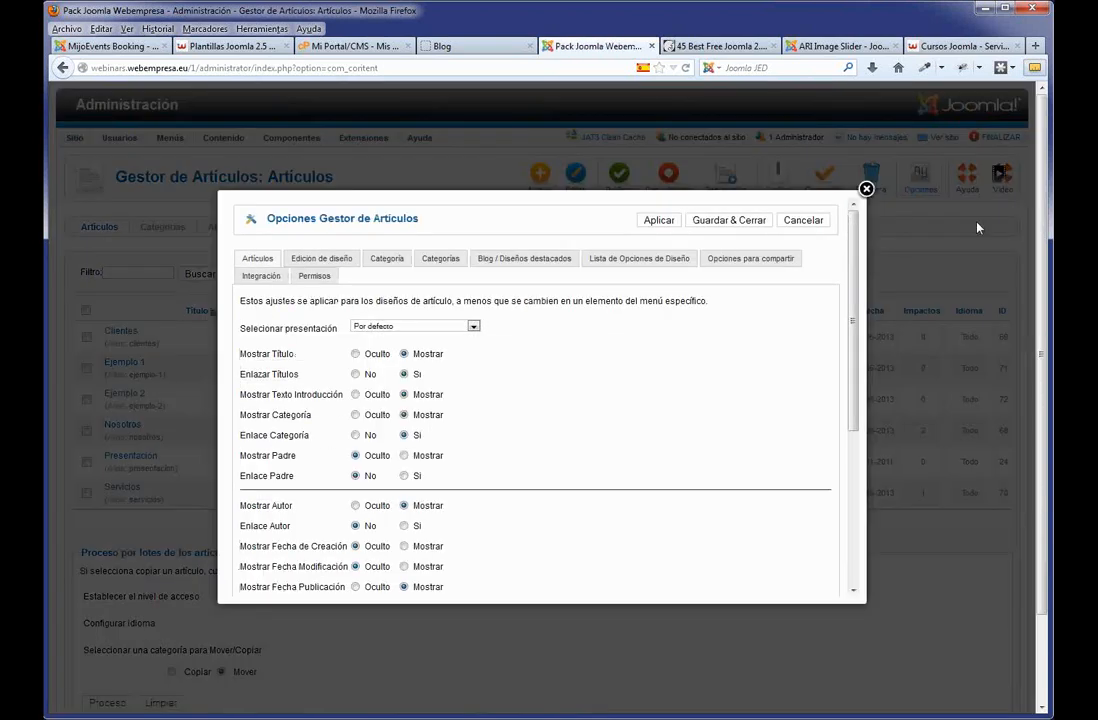
scroll(595, 367, "down", 2)
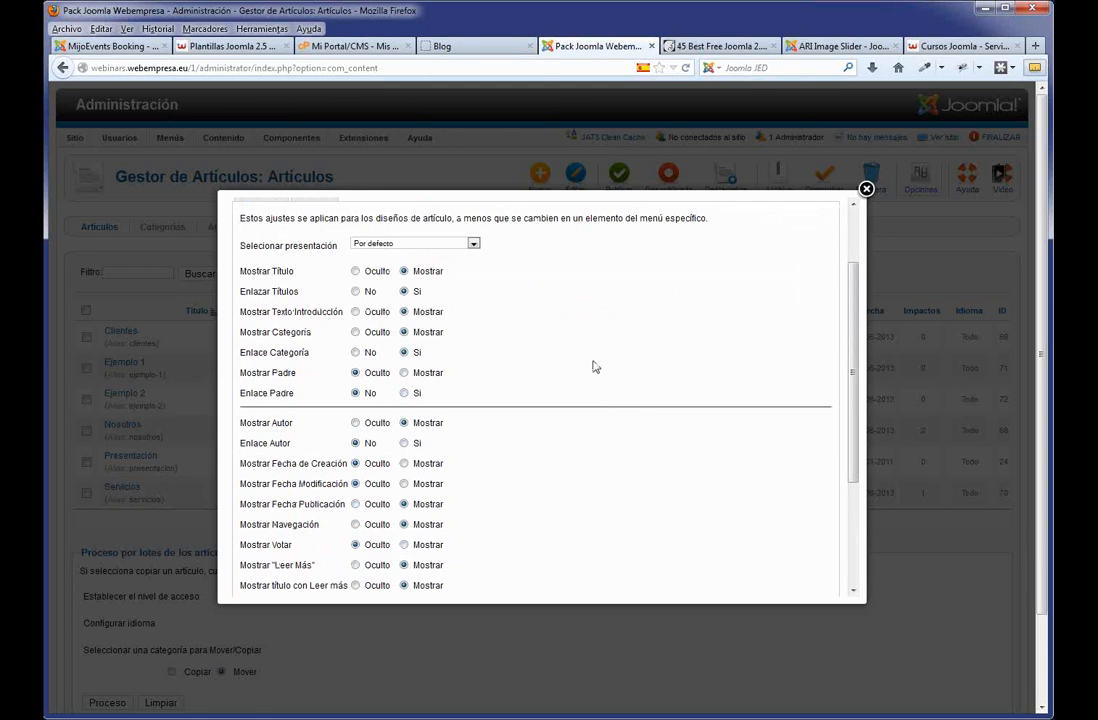
left_click(355, 333)
left_click(356, 352)
left_click(356, 423)
left_click(356, 504)
Hide read-more titles, article, print and e-mail icons and hits, then save and view the blog.
scroll(415, 568, "down", 1)
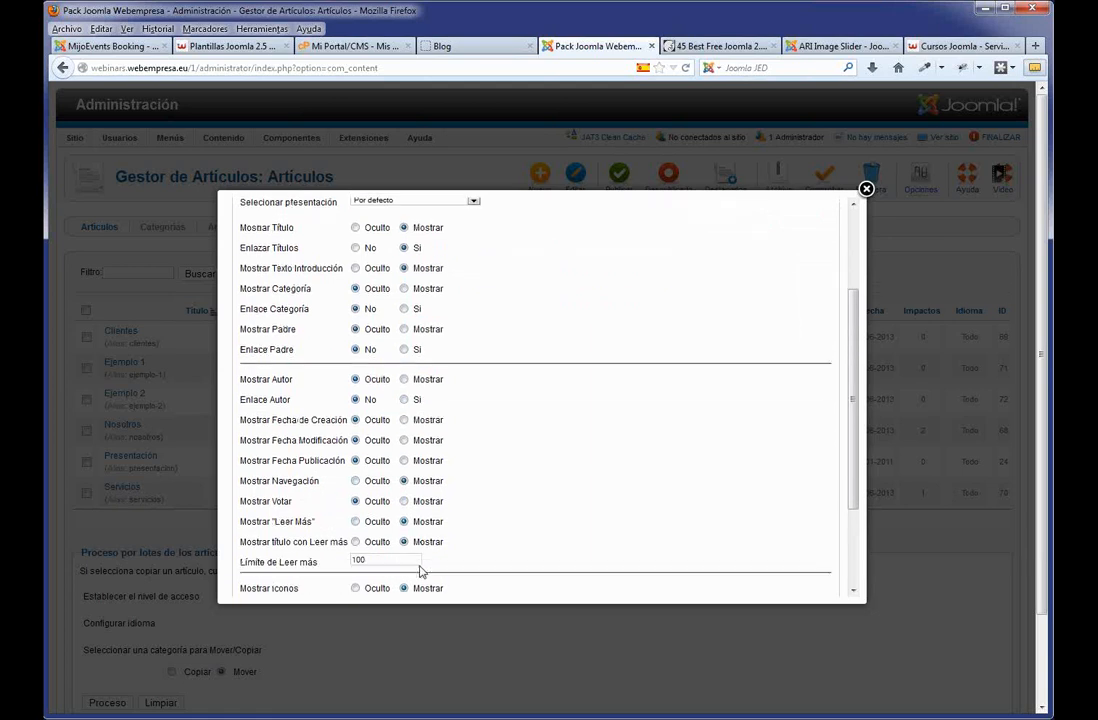
scroll(421, 571, "down", 1)
left_click(356, 502)
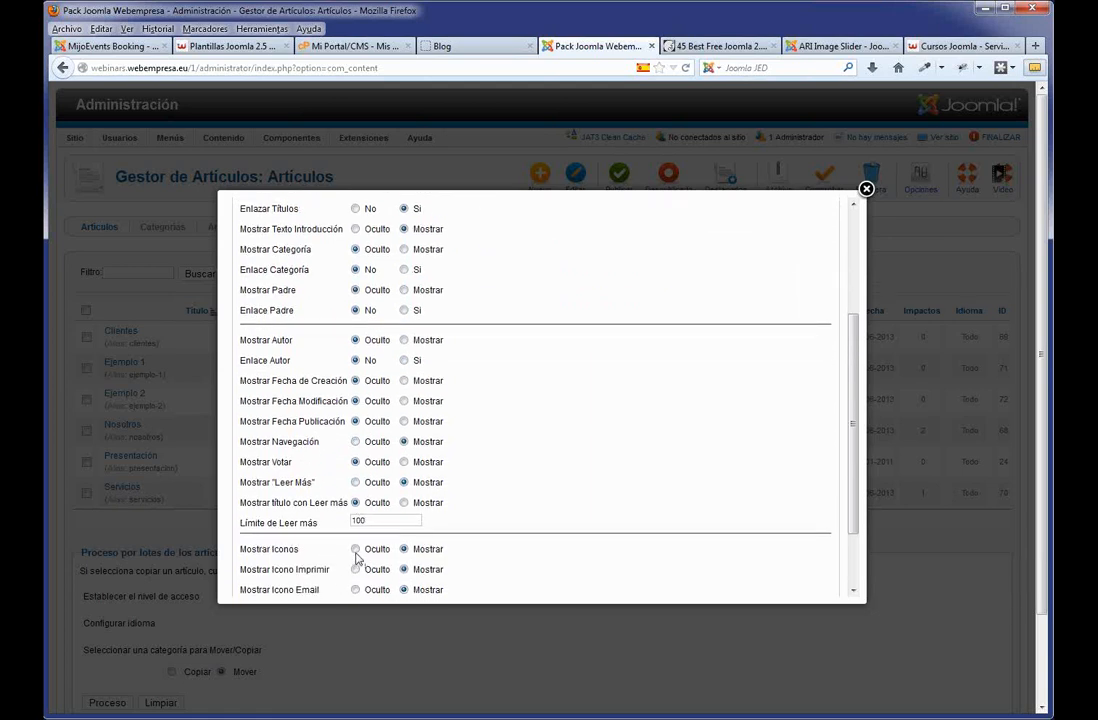
left_click(355, 549)
left_click(355, 569)
left_click(355, 590)
scroll(372, 584, "down", 1)
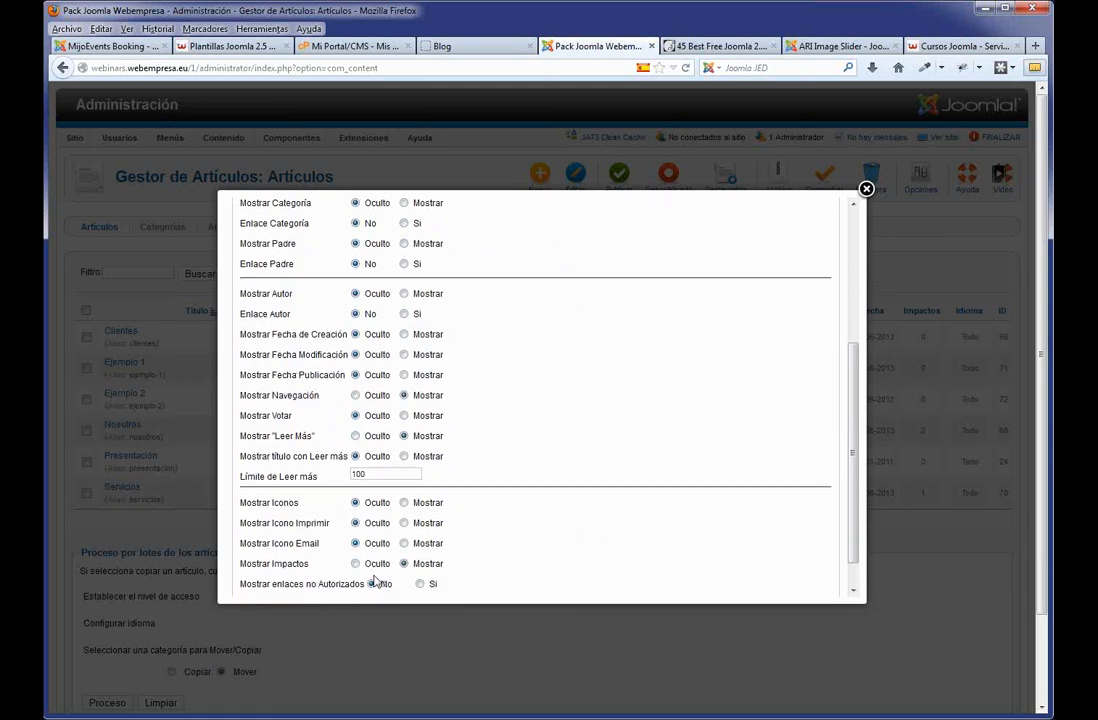
scroll(368, 560, "down", 1)
left_click(355, 530)
scroll(652, 341, "up", 6)
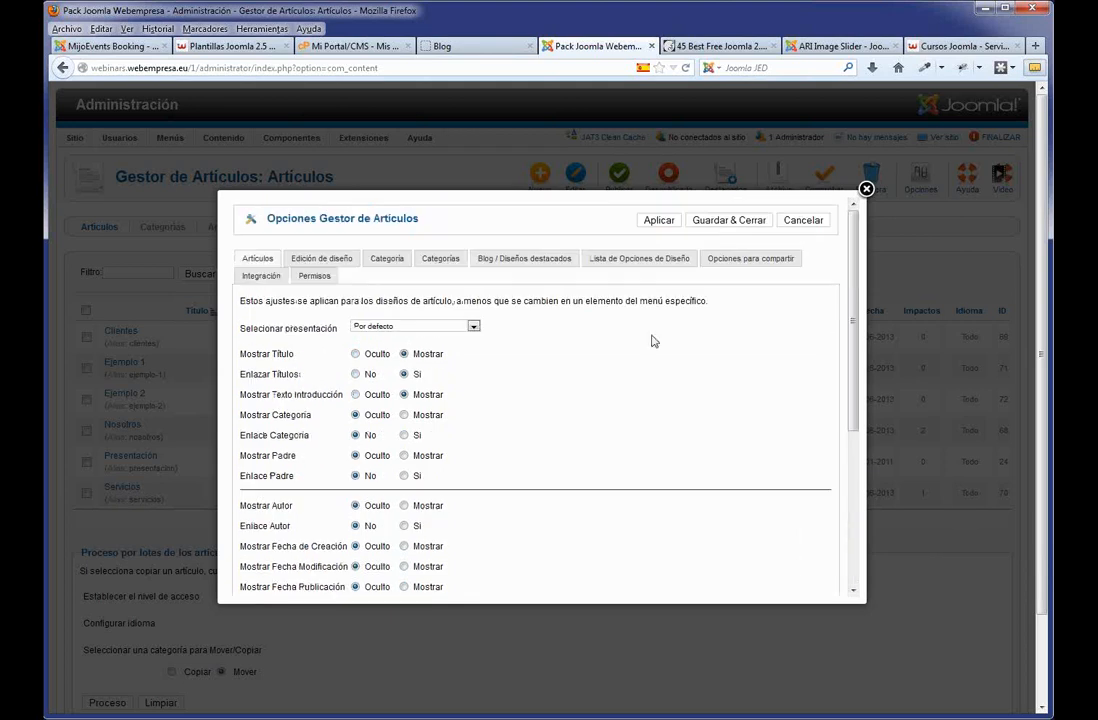
left_click(729, 220)
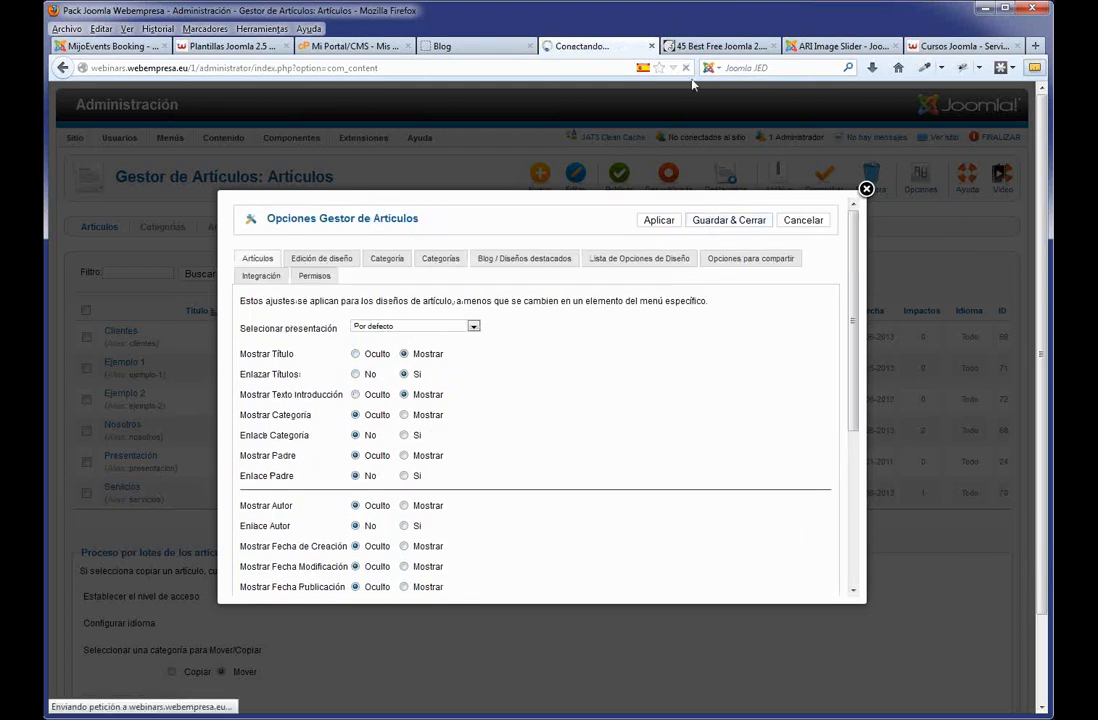
left_click(463, 45)
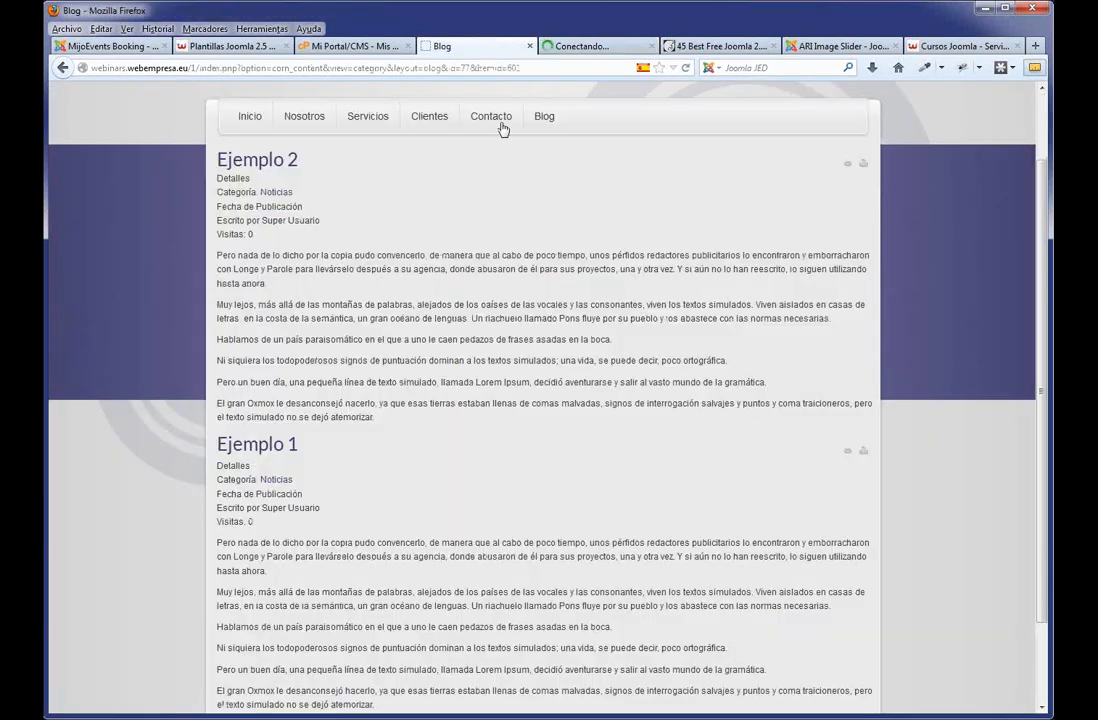
Reload the blog and browse Clientes and Blog to verify article details are hidden, then return to admin.
left_click(540, 128)
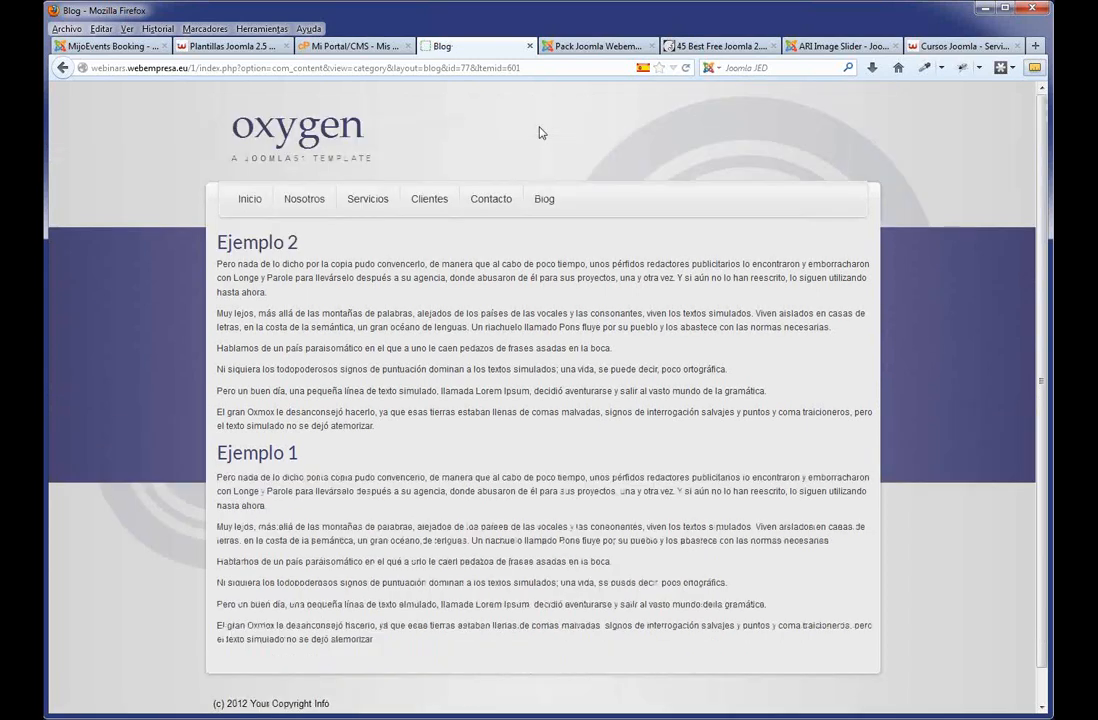
left_click(418, 204)
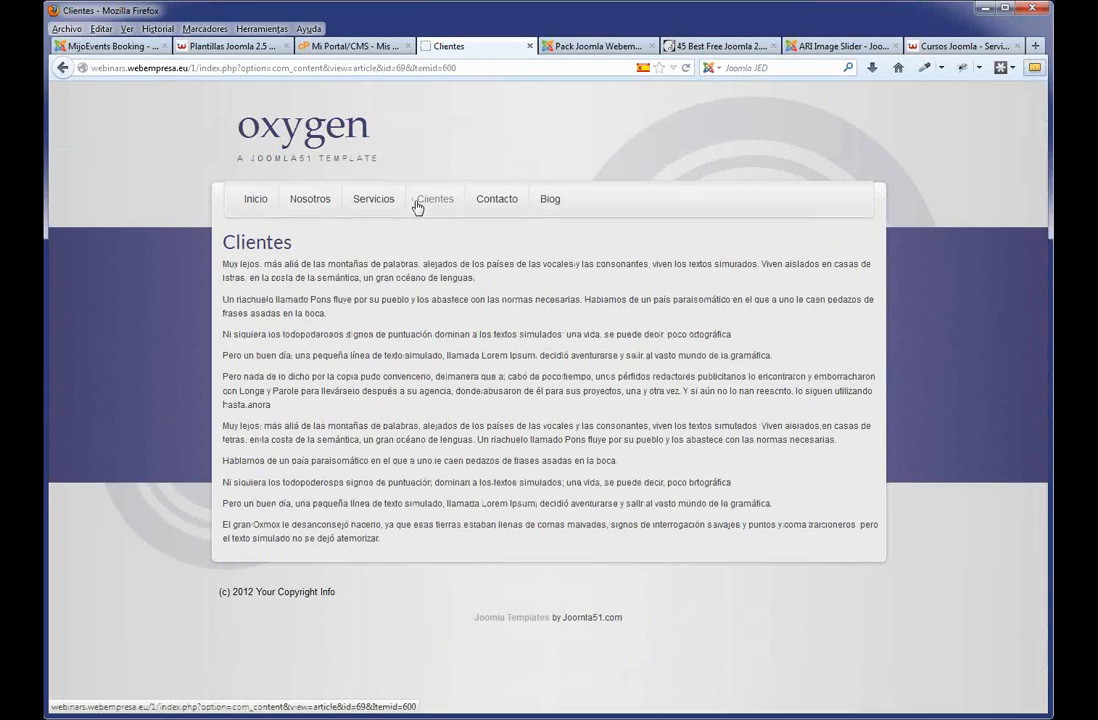
left_click(558, 201)
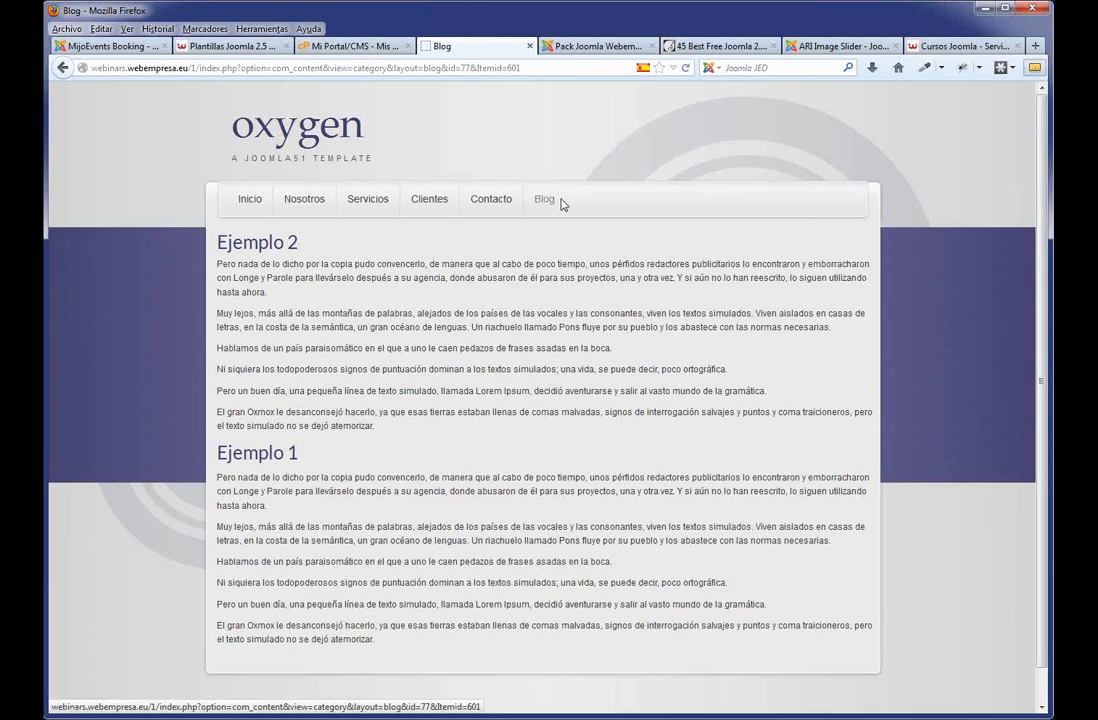
left_click(588, 46)
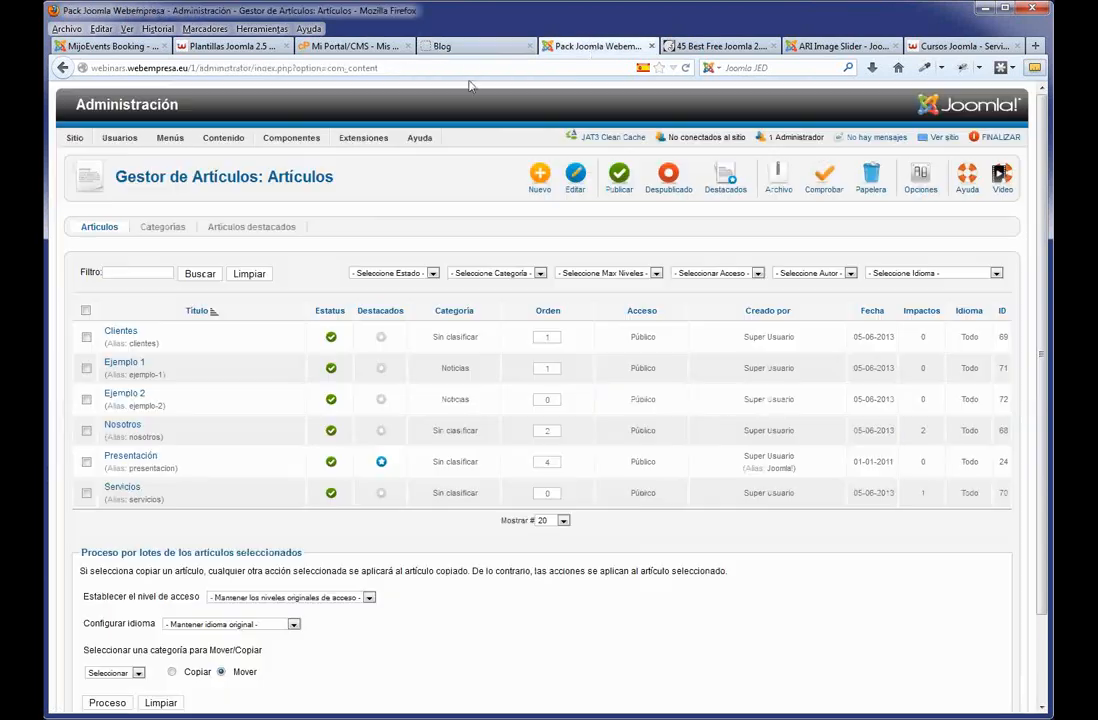
Open Ejemplo 1 and insert a read-more break on a new line after its second paragraph.
left_click(124, 370)
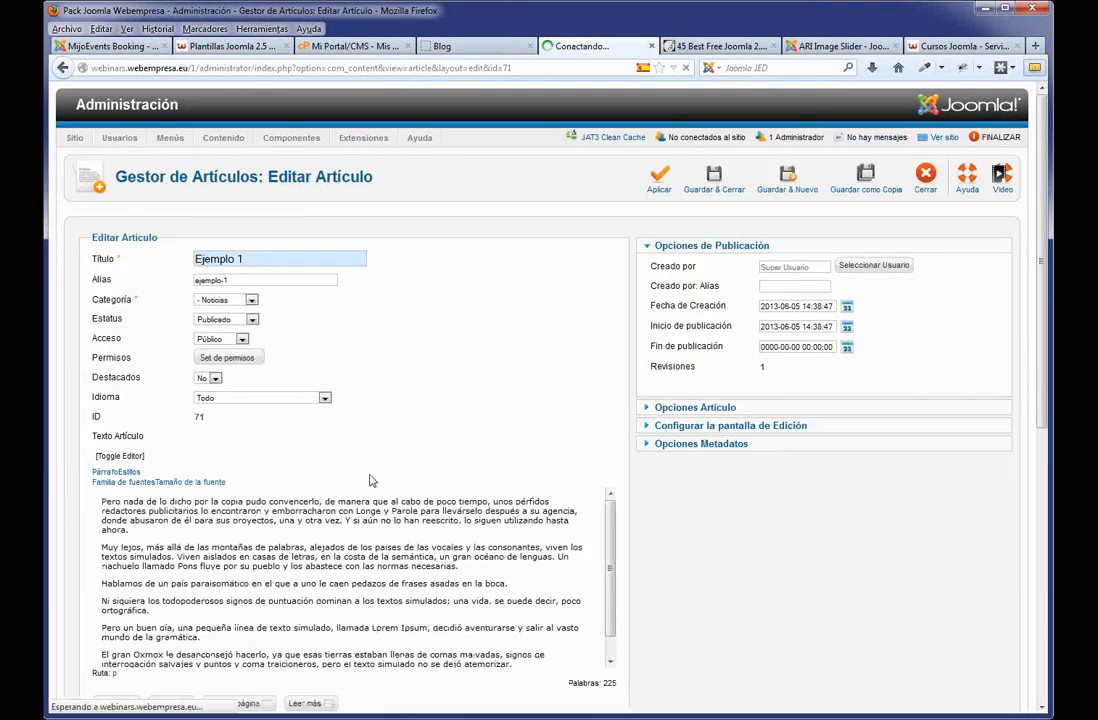
left_click(437, 614)
key("Return")
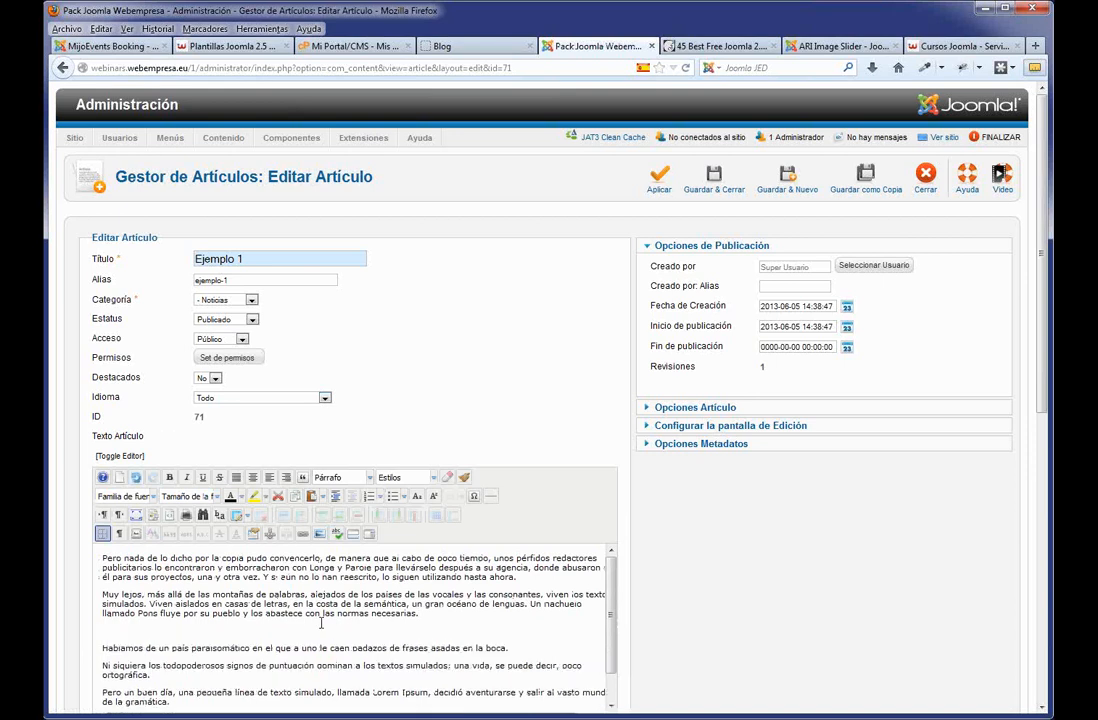
left_click(352, 536)
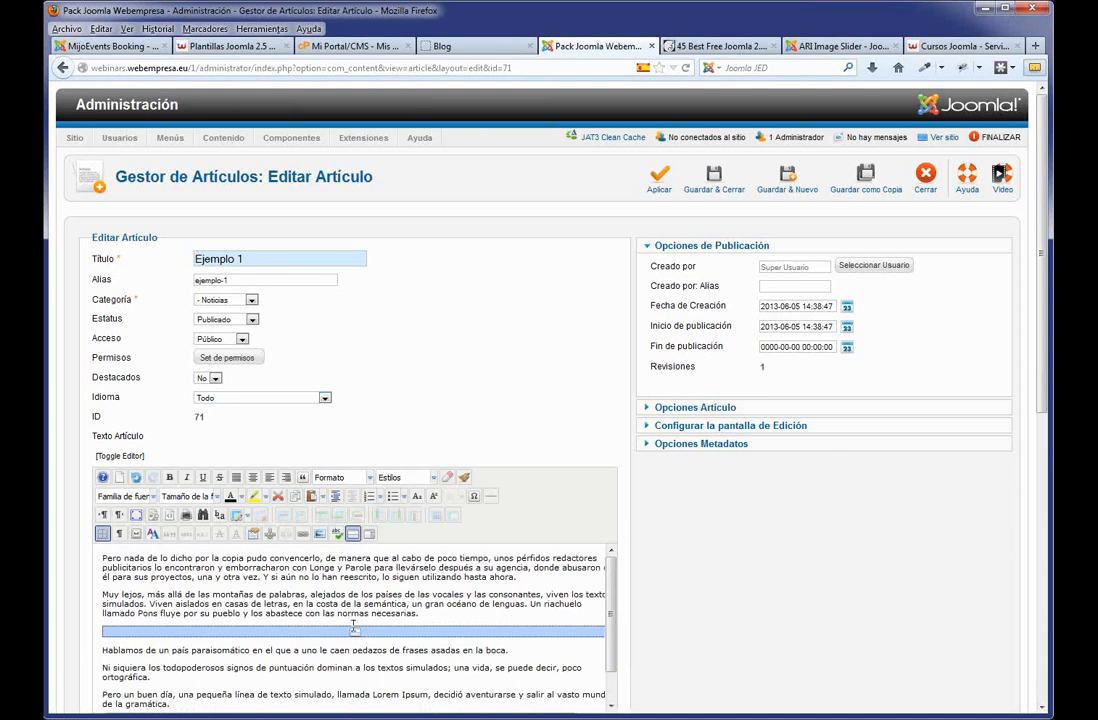
left_click(104, 558)
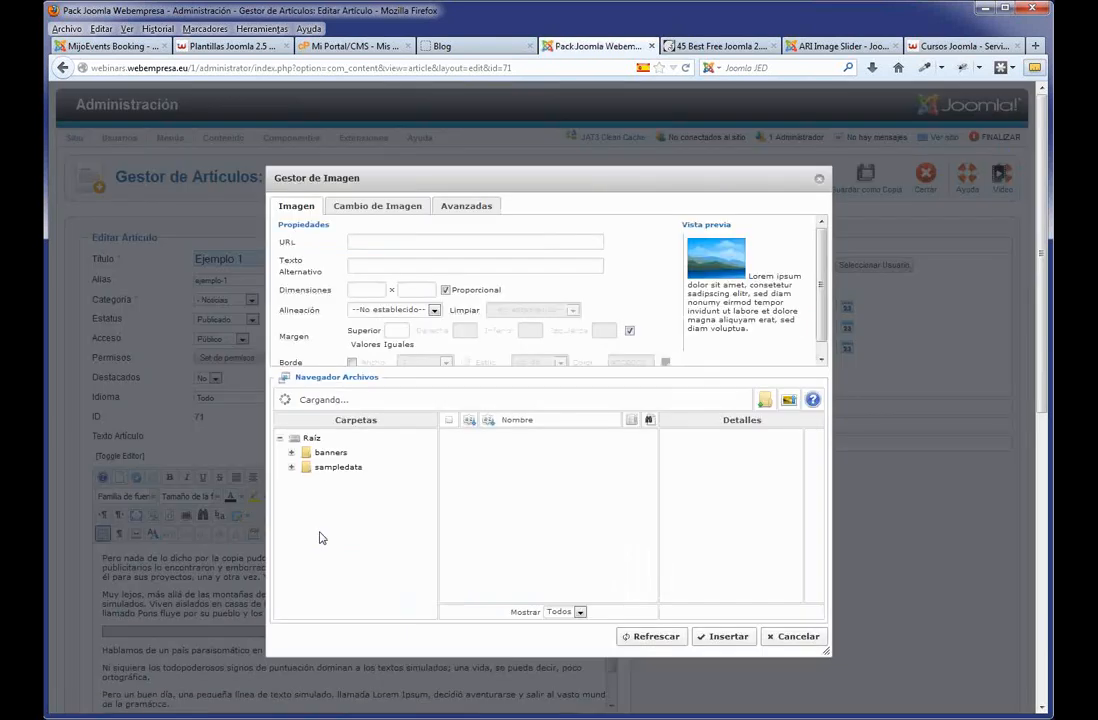
Upload ejemplo_1.jpg and ejemplo_2.jpg to the site through the image manager.
left_click(789, 401)
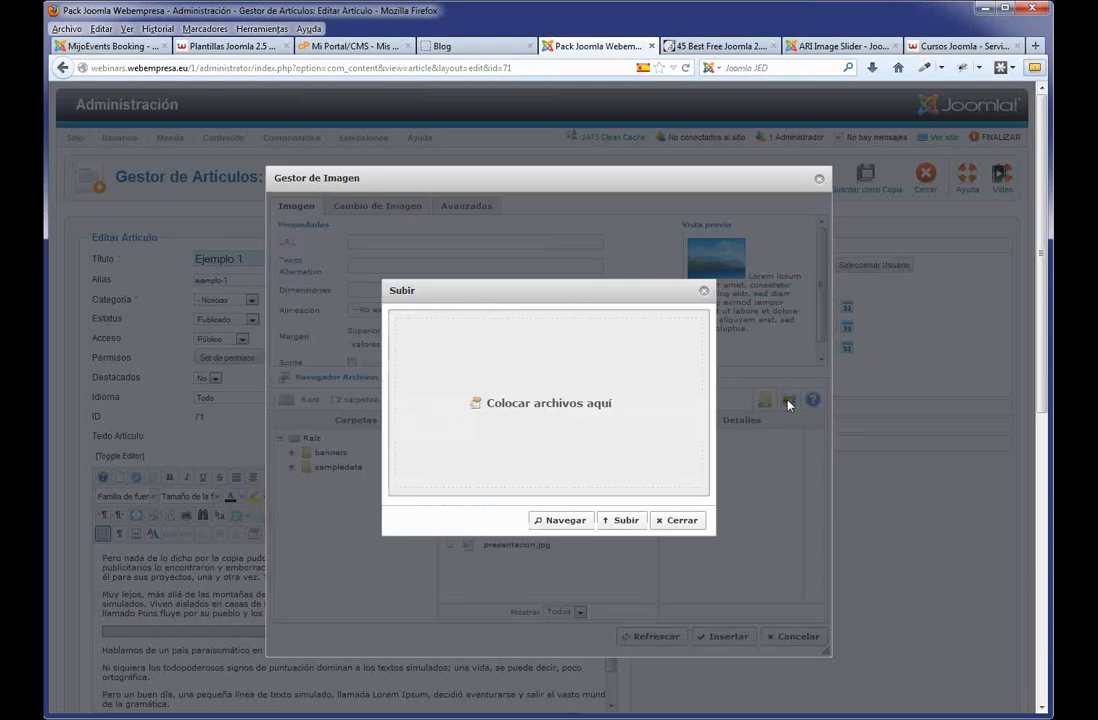
left_click(561, 527)
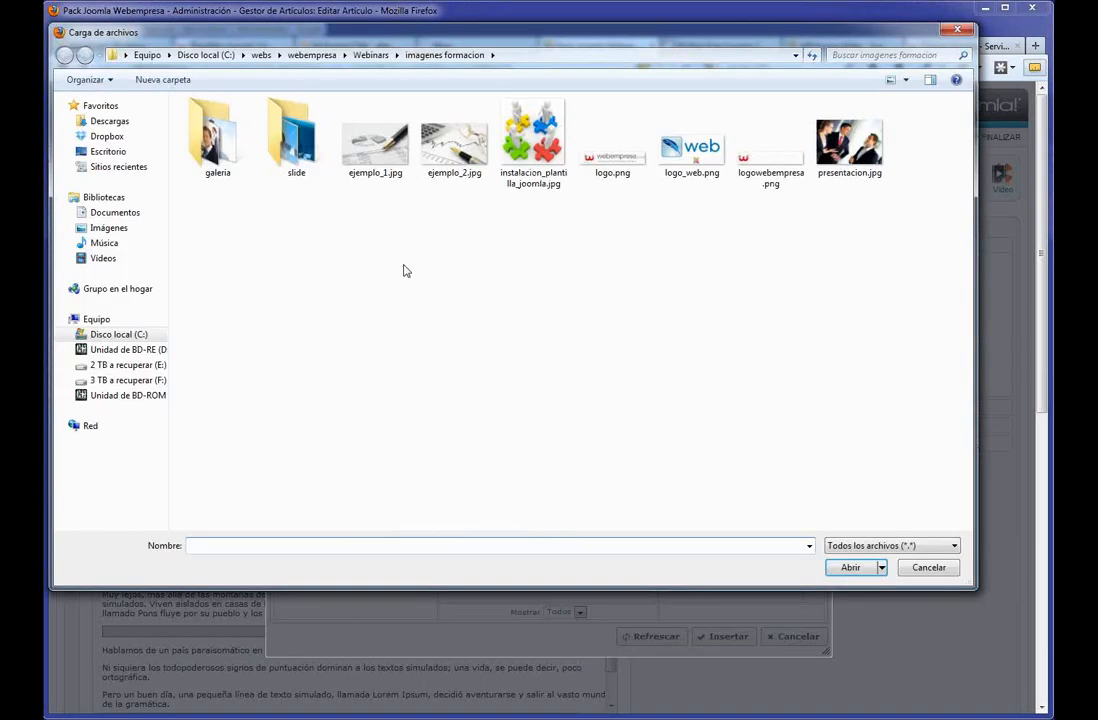
left_click(367, 160)
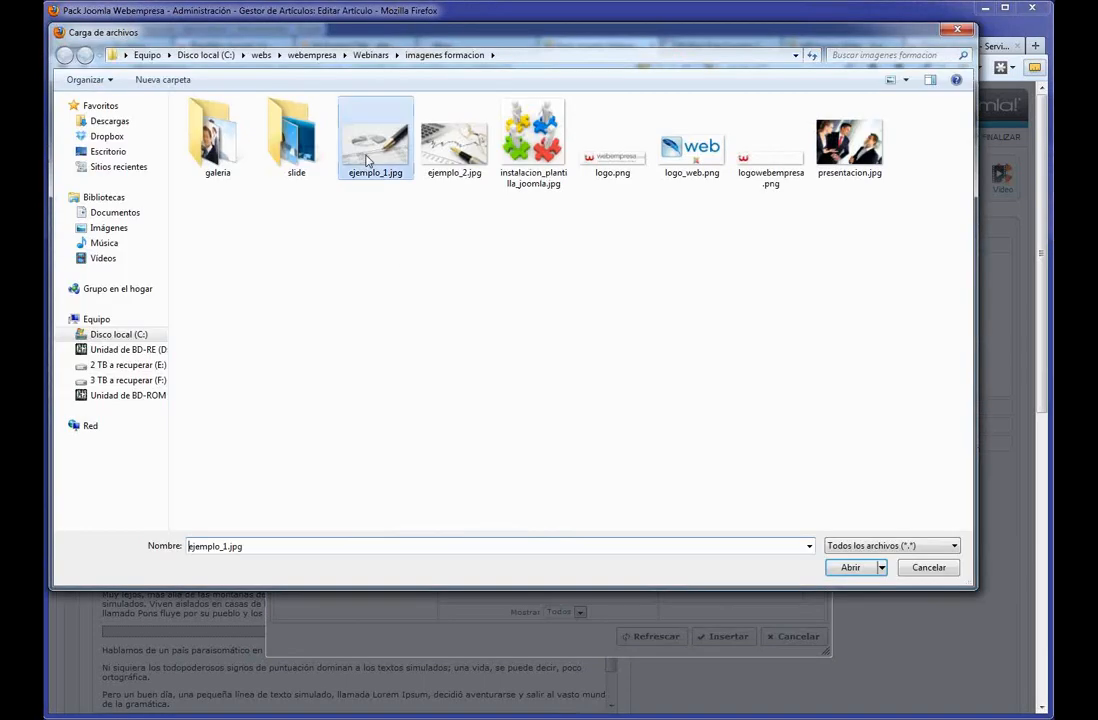
left_click(440, 145, "ctrl")
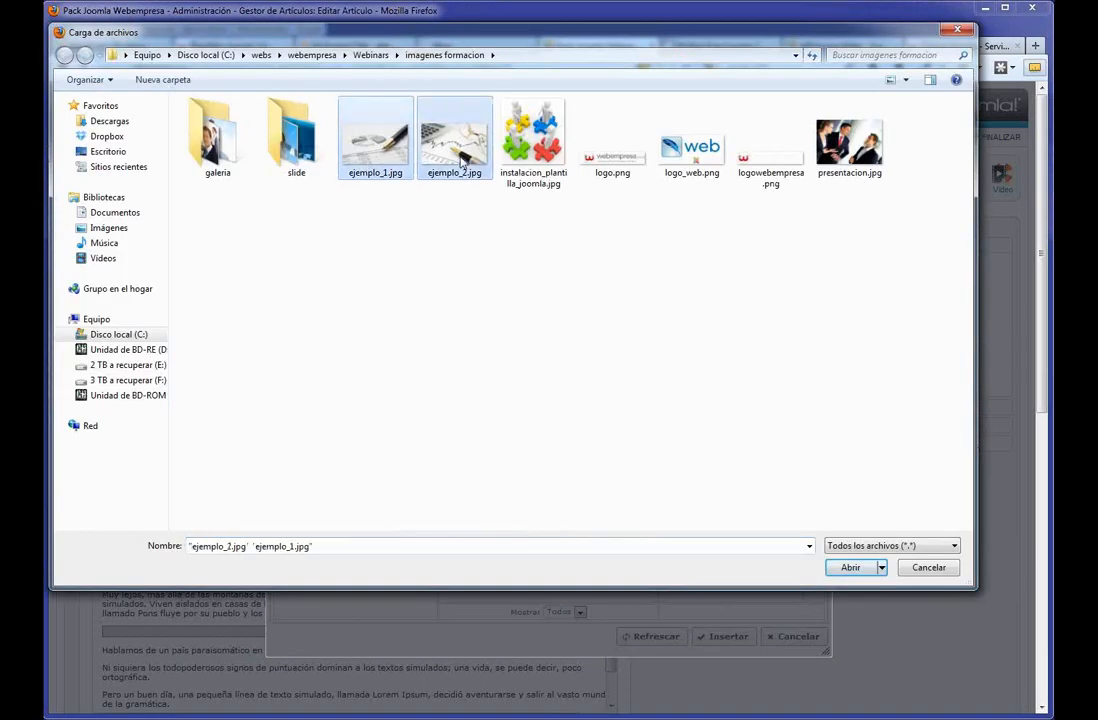
left_click(851, 567)
left_click(622, 520)
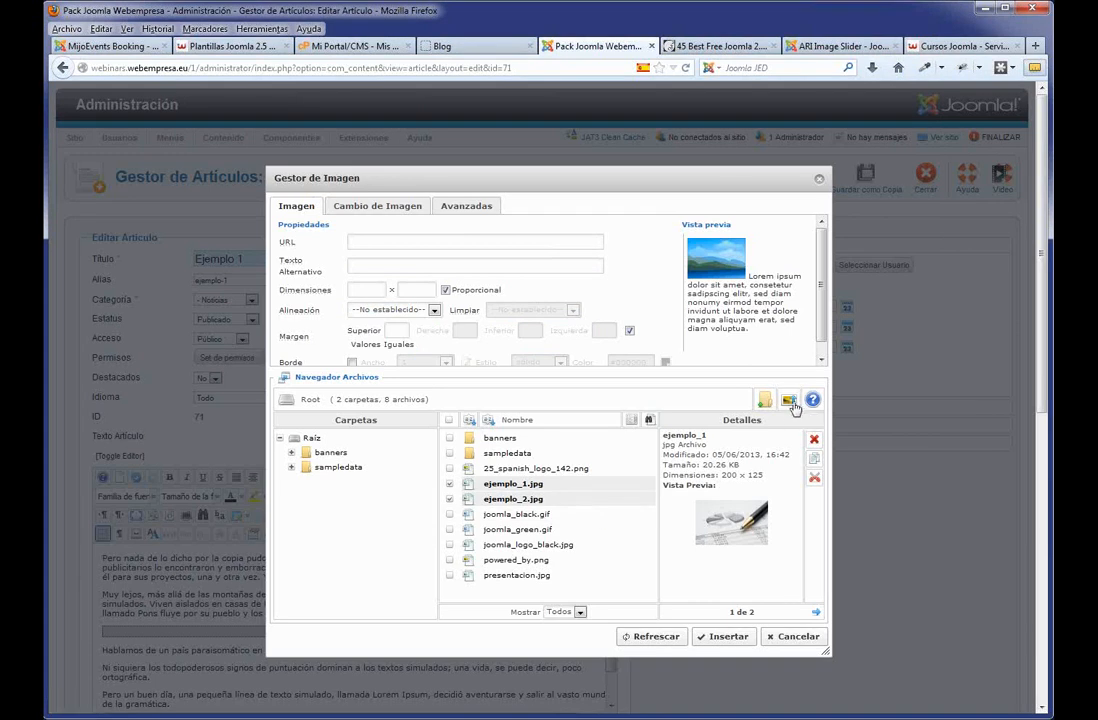
Choose ejemplo_1.jpg, align it Izquierdo, and set an unequal right margin of 10.
left_click(515, 484)
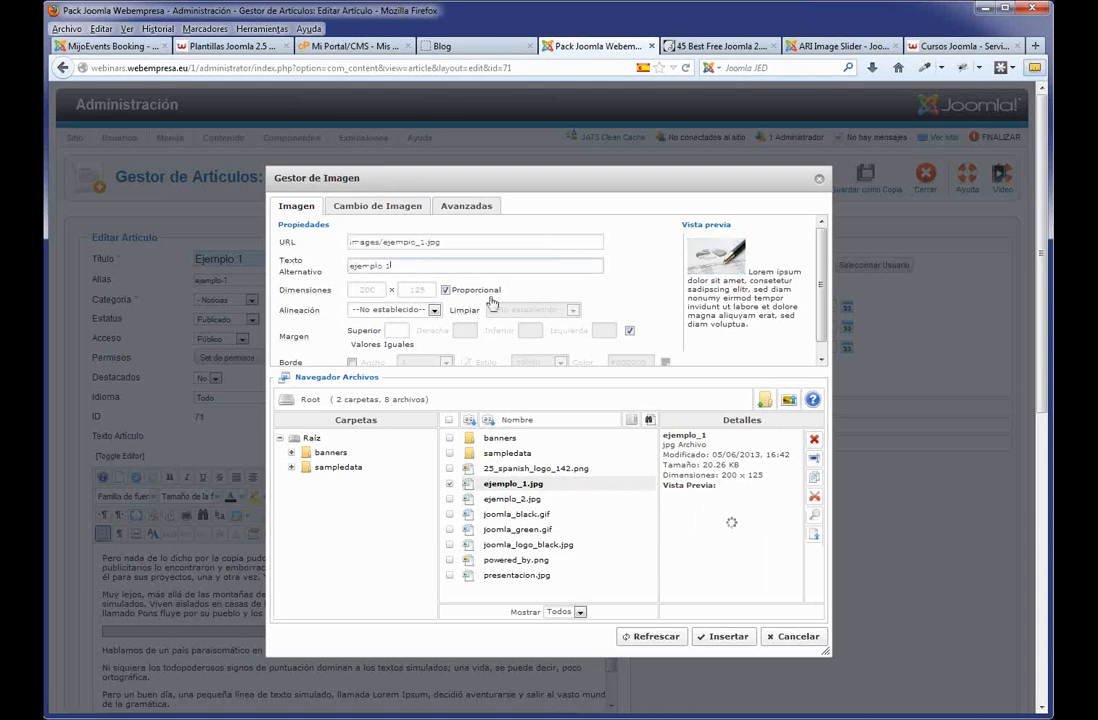
left_click(434, 310)
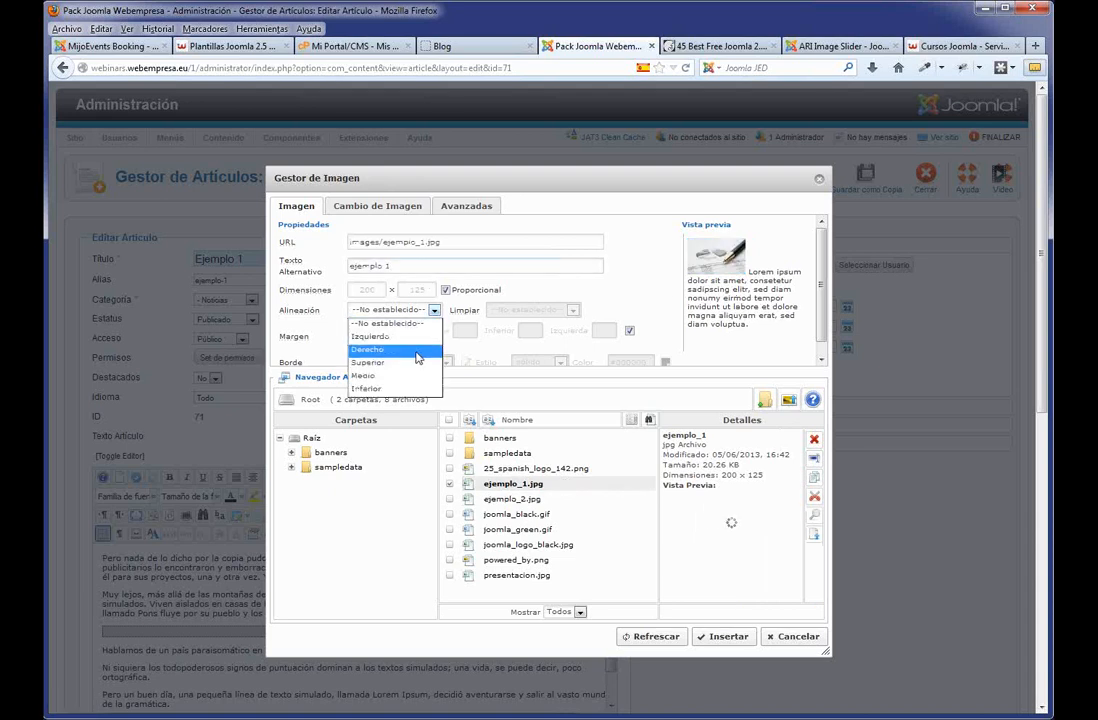
left_click(415, 339)
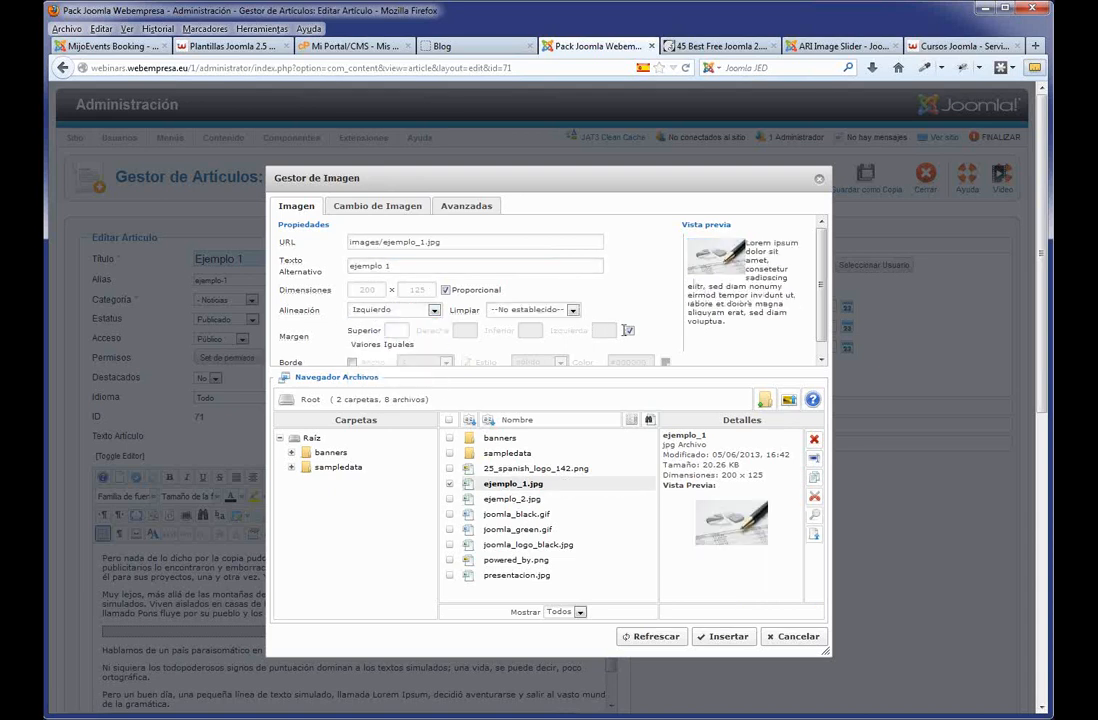
left_click(630, 331)
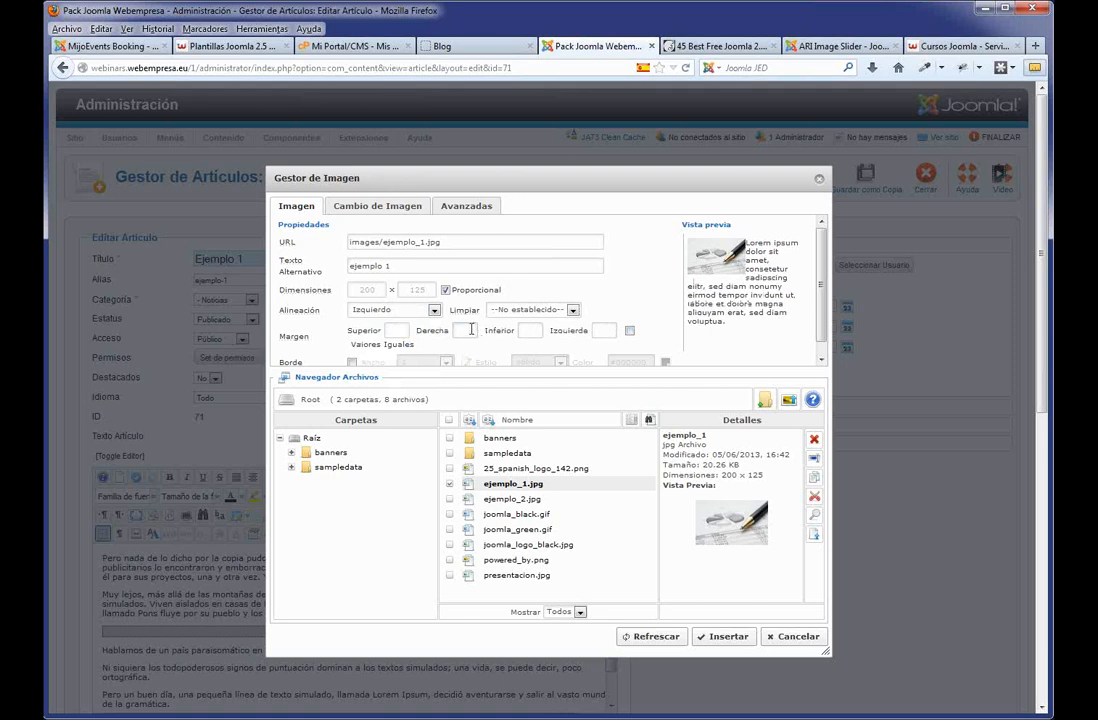
left_click(592, 330)
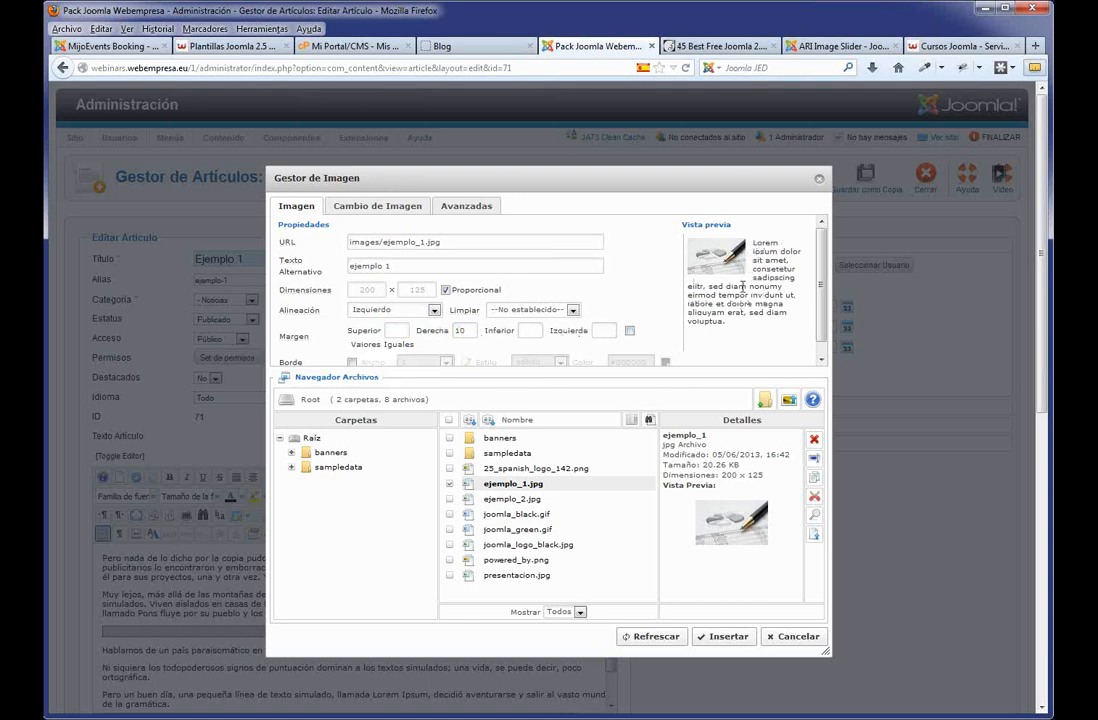
Insert the picture, save Ejemplo 1, and check its image and read-more link on the live blog.
left_click(724, 637)
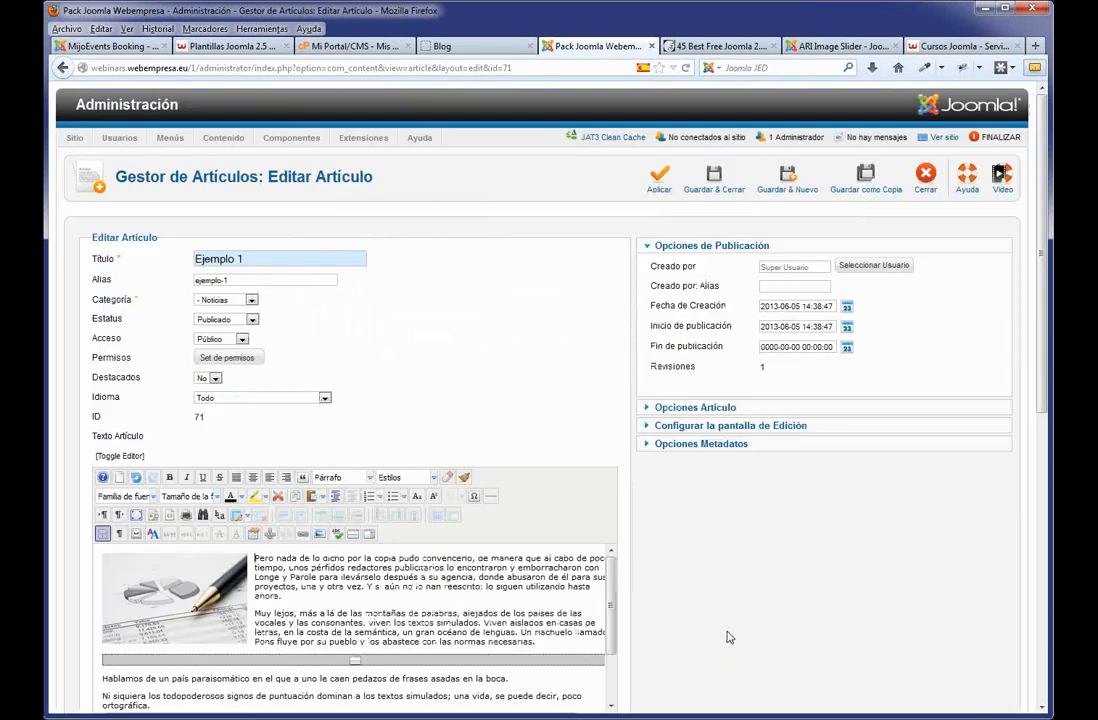
left_click(711, 178)
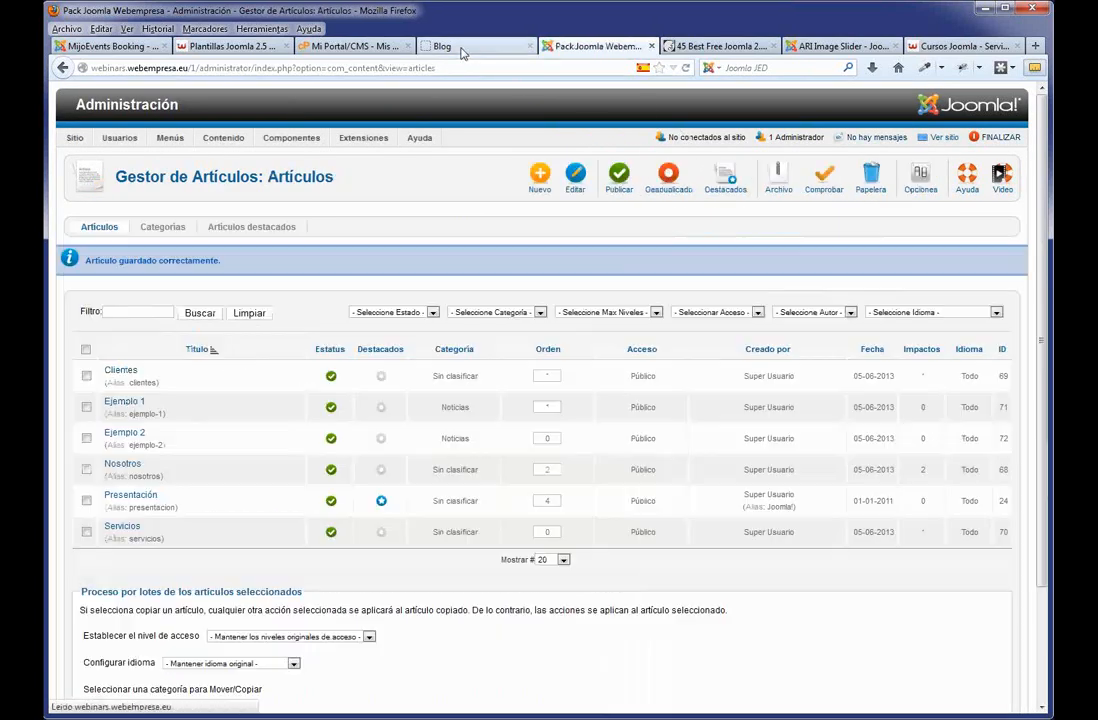
left_click(461, 48)
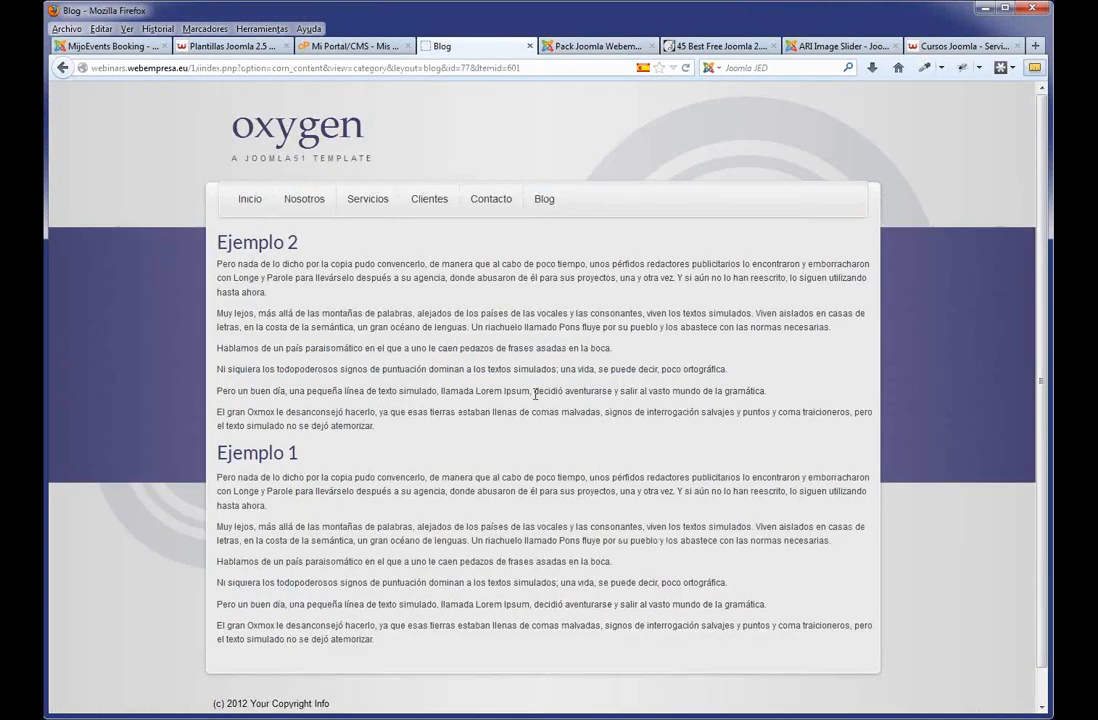
key("F5")
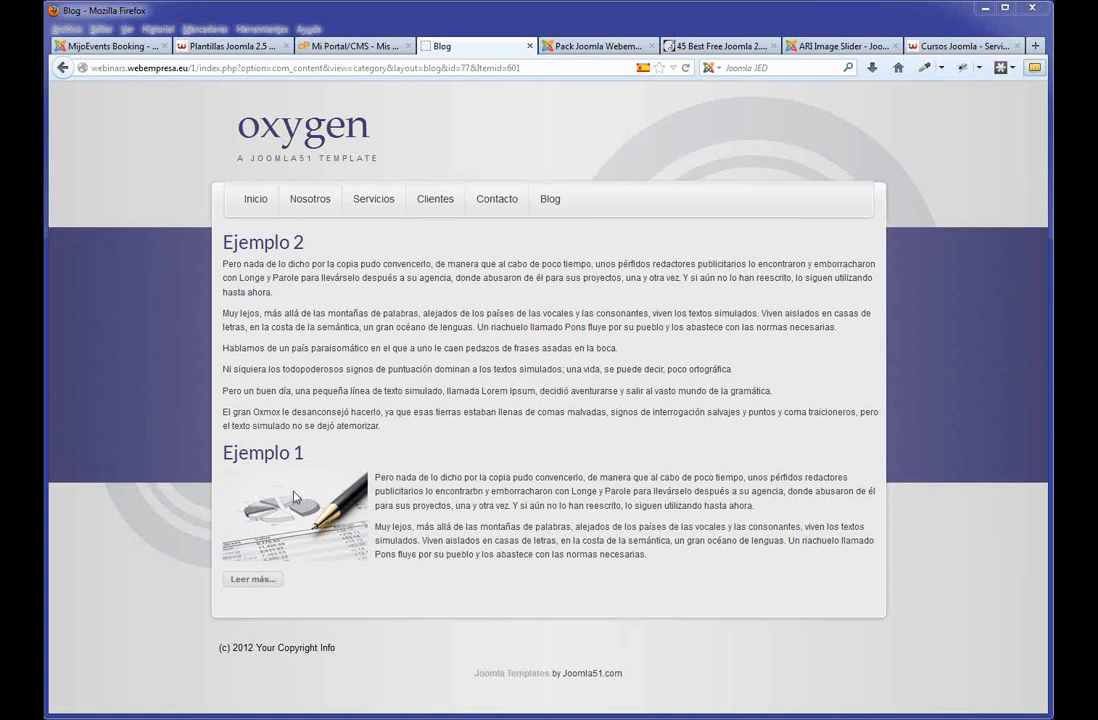
left_click(244, 579)
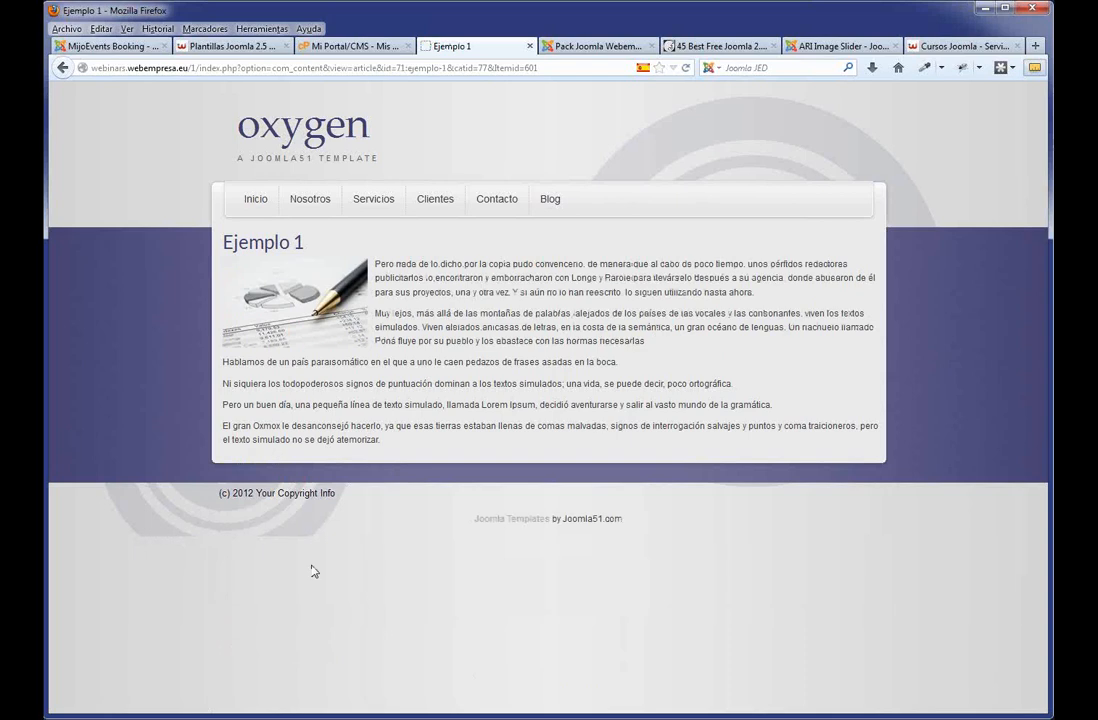
left_click(550, 200)
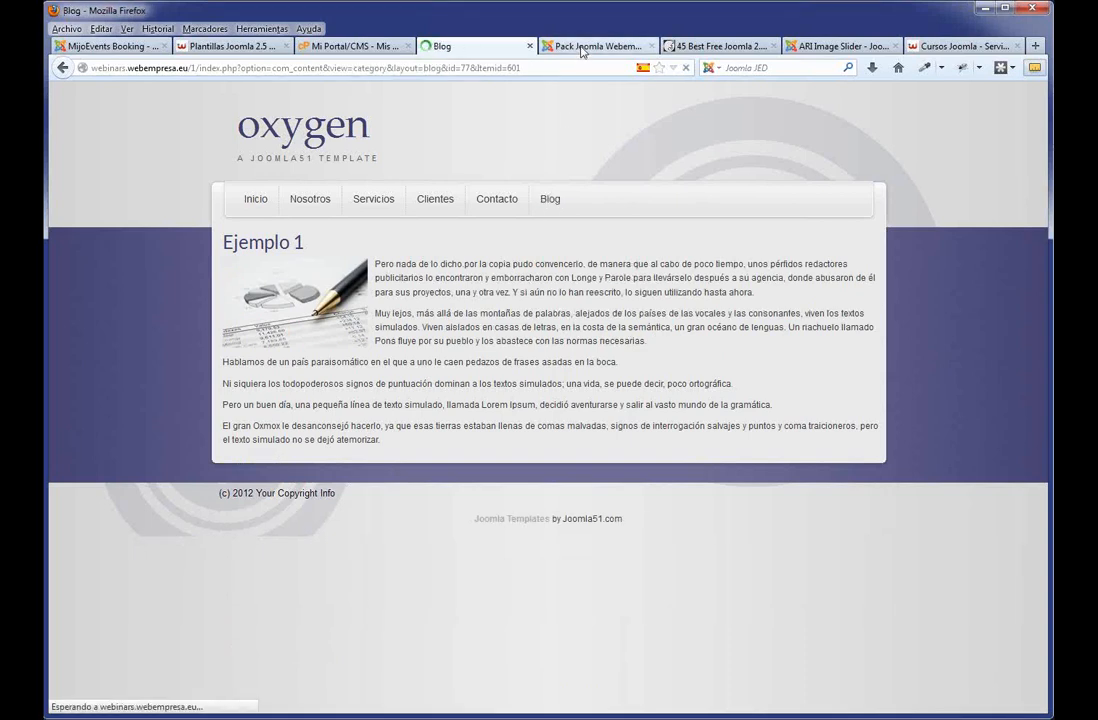
left_click(581, 47)
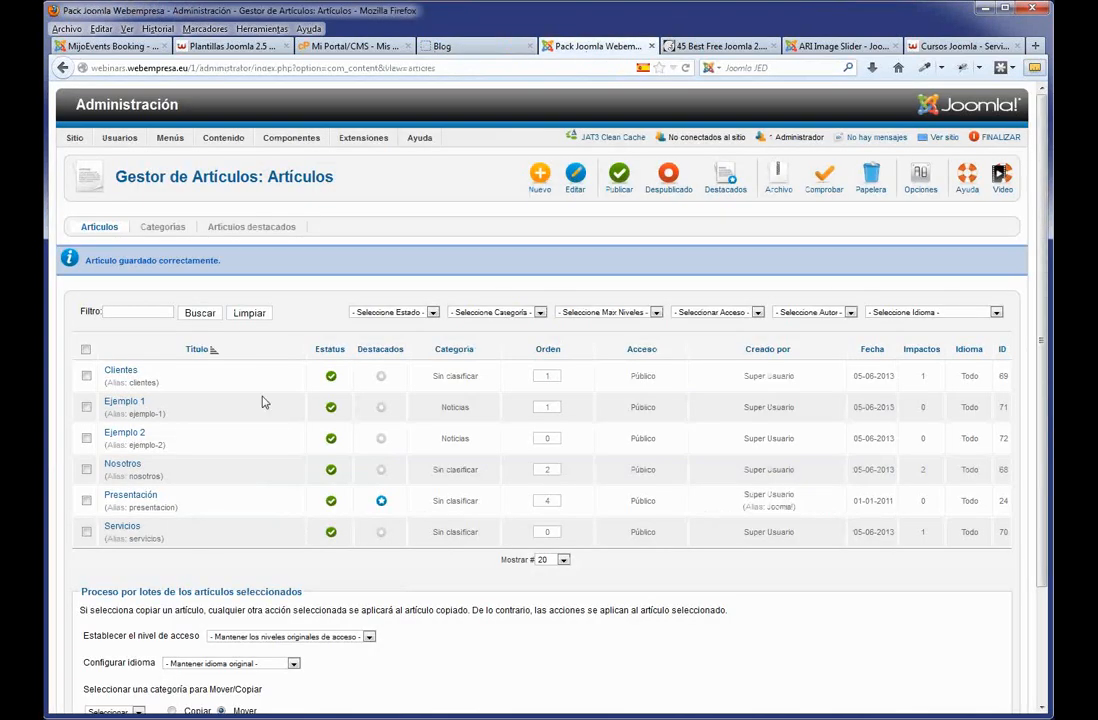
Open Ejemplo 2 and insert ejemplo_2.jpg aligned Izquierdo with a right margin of 10.
left_click(126, 436)
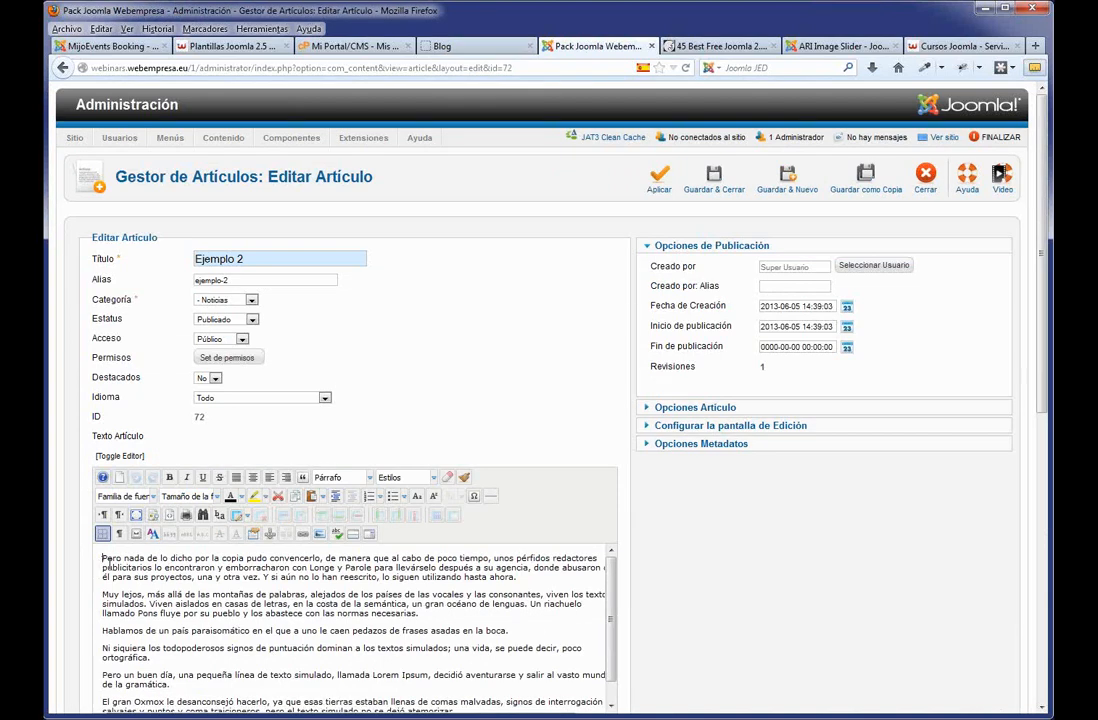
left_click(320, 535)
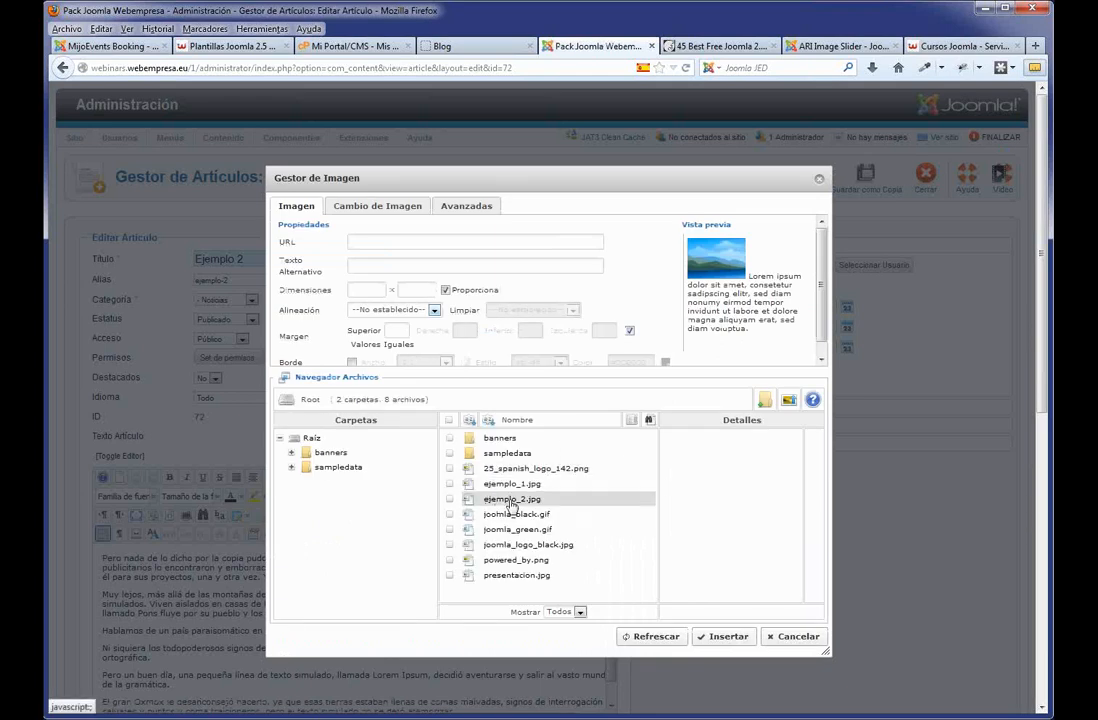
left_click(511, 503)
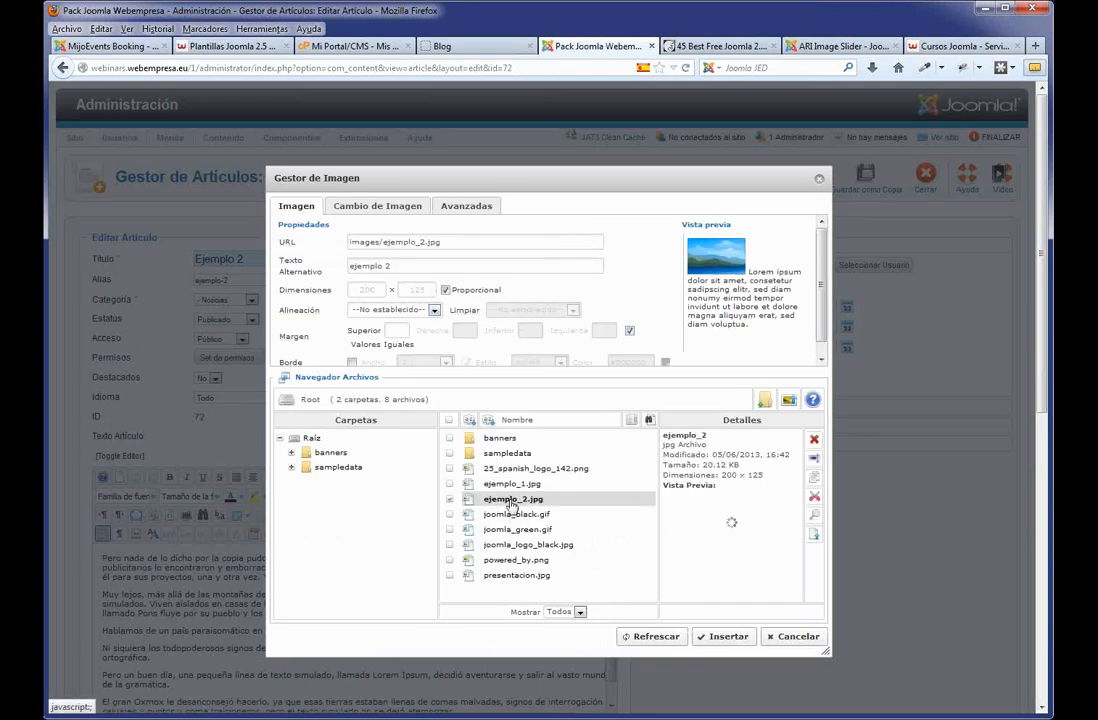
left_click(434, 311)
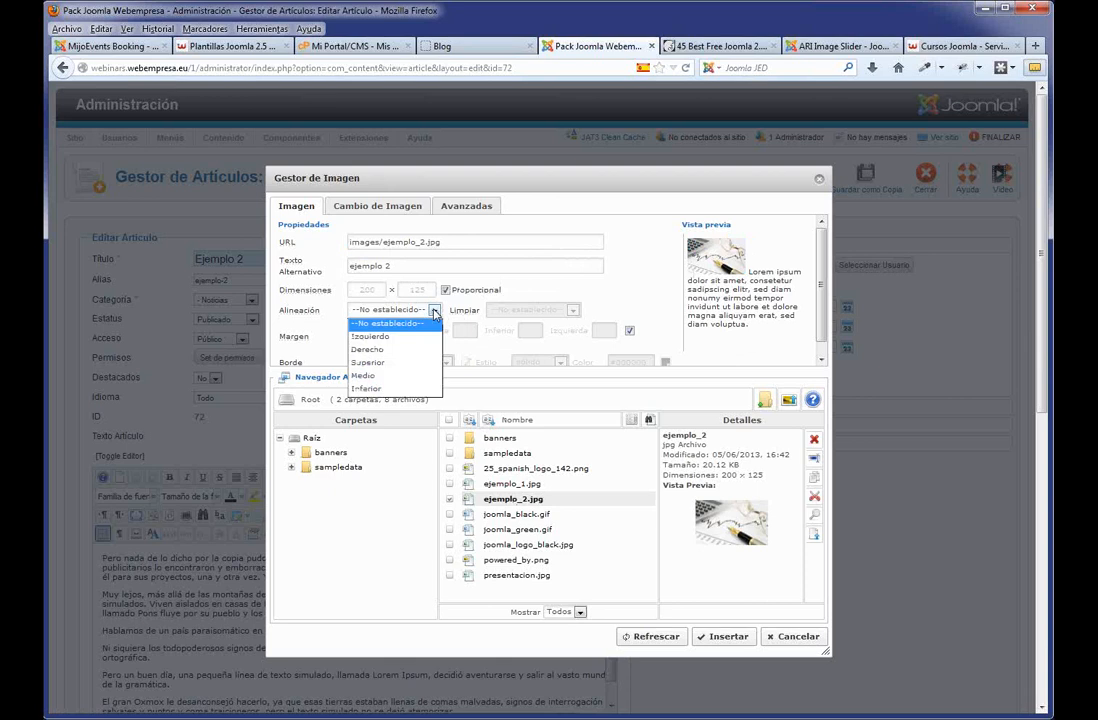
left_click(389, 337)
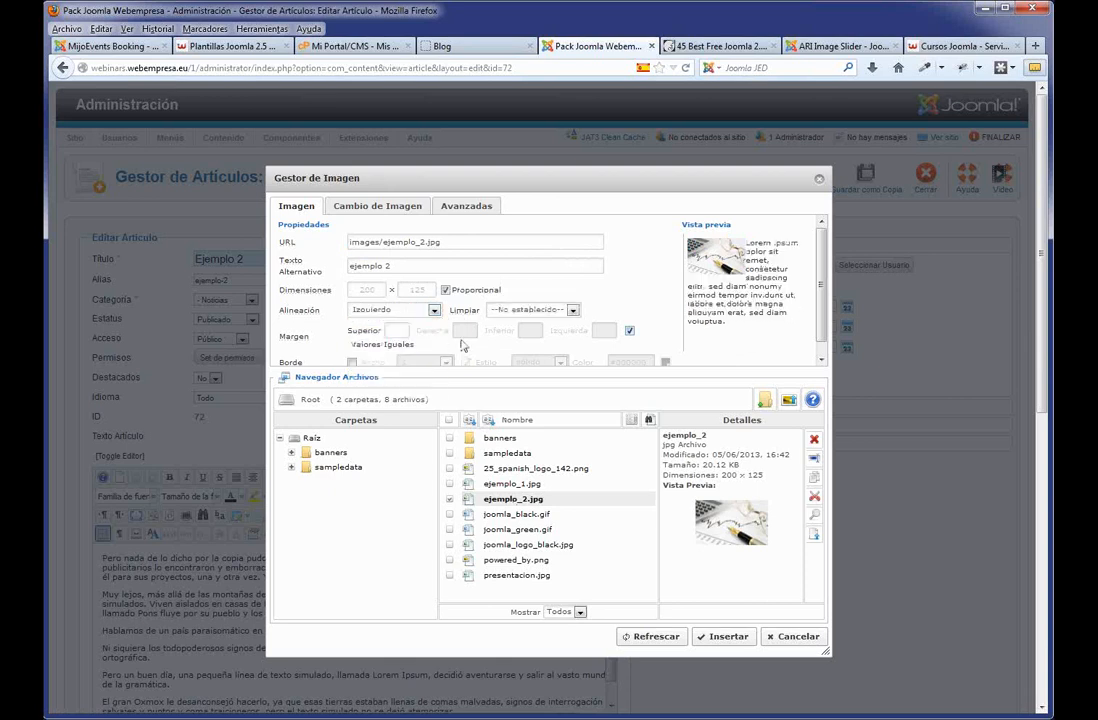
left_click(629, 330)
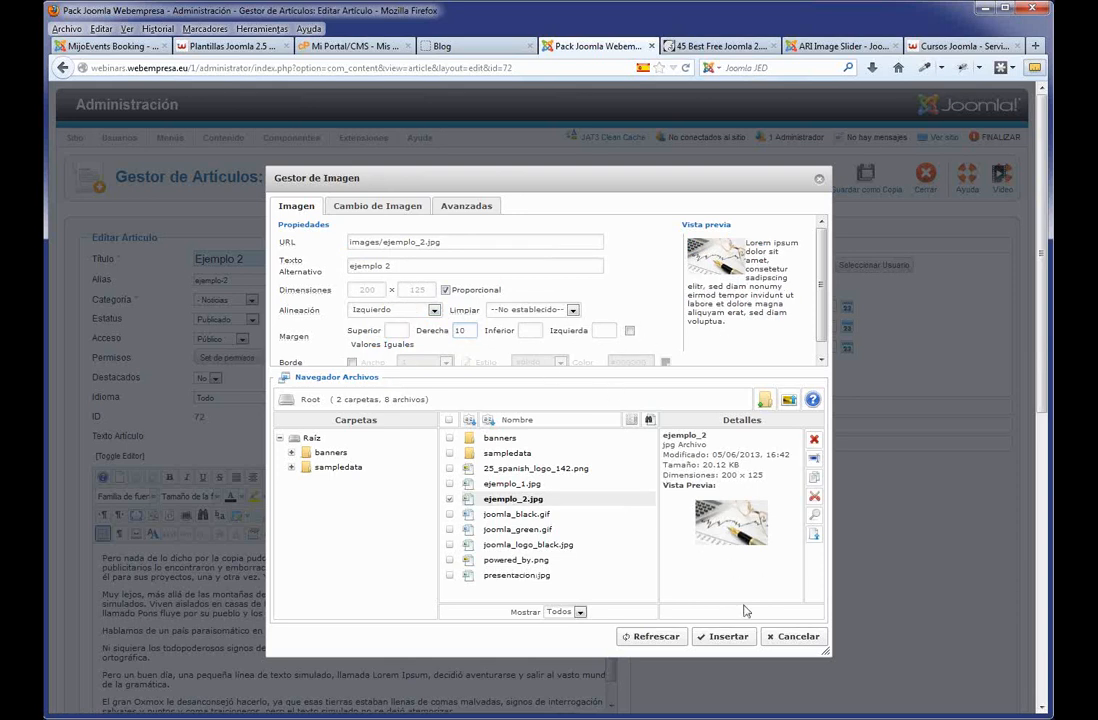
left_click(737, 640)
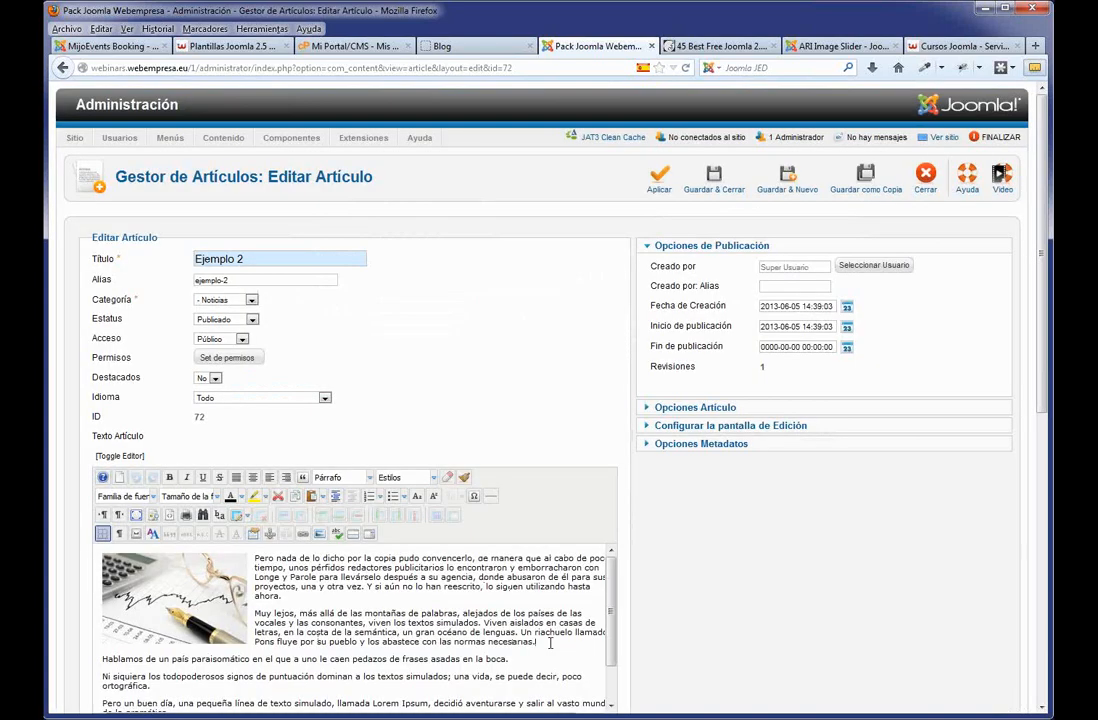
Add a read-more break after the second paragraph, save and close Ejemplo 2, and view the blog.
left_click(550, 643)
key("Return")
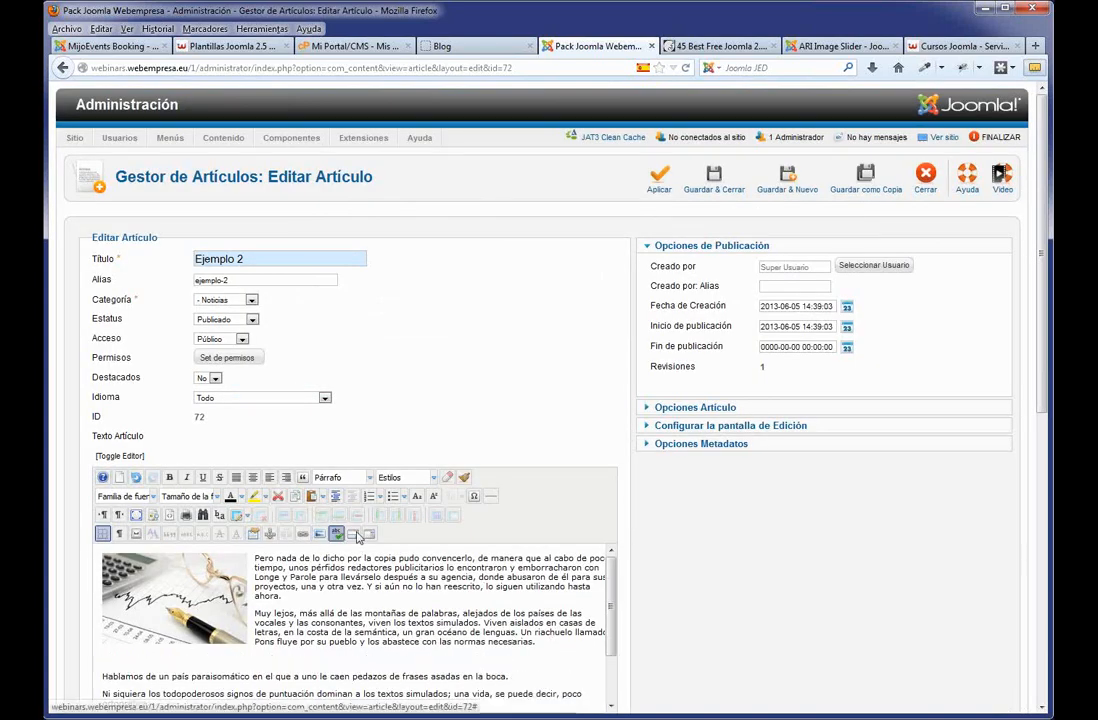
left_click(353, 534)
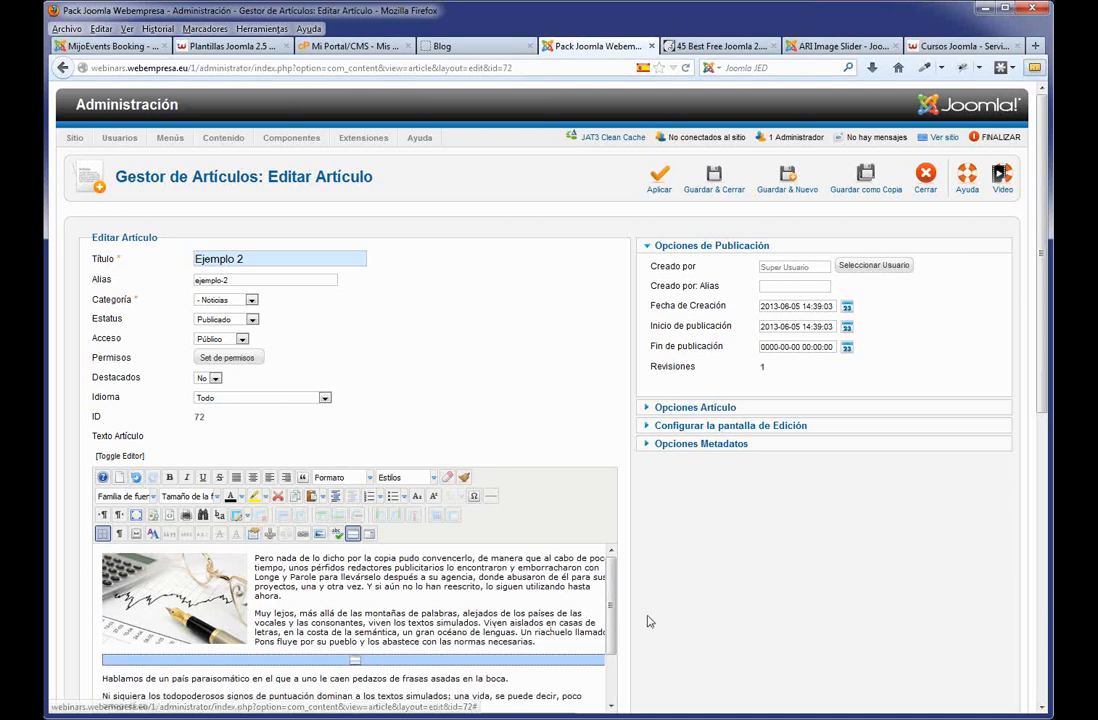
left_click(724, 189)
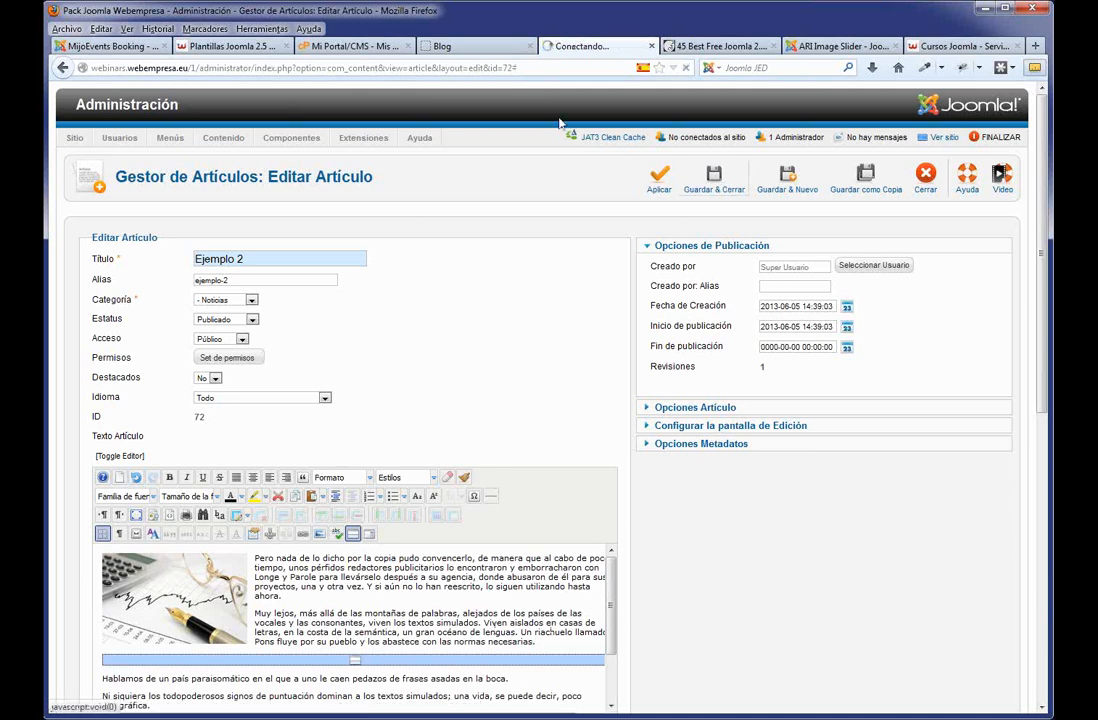
left_click(462, 47)
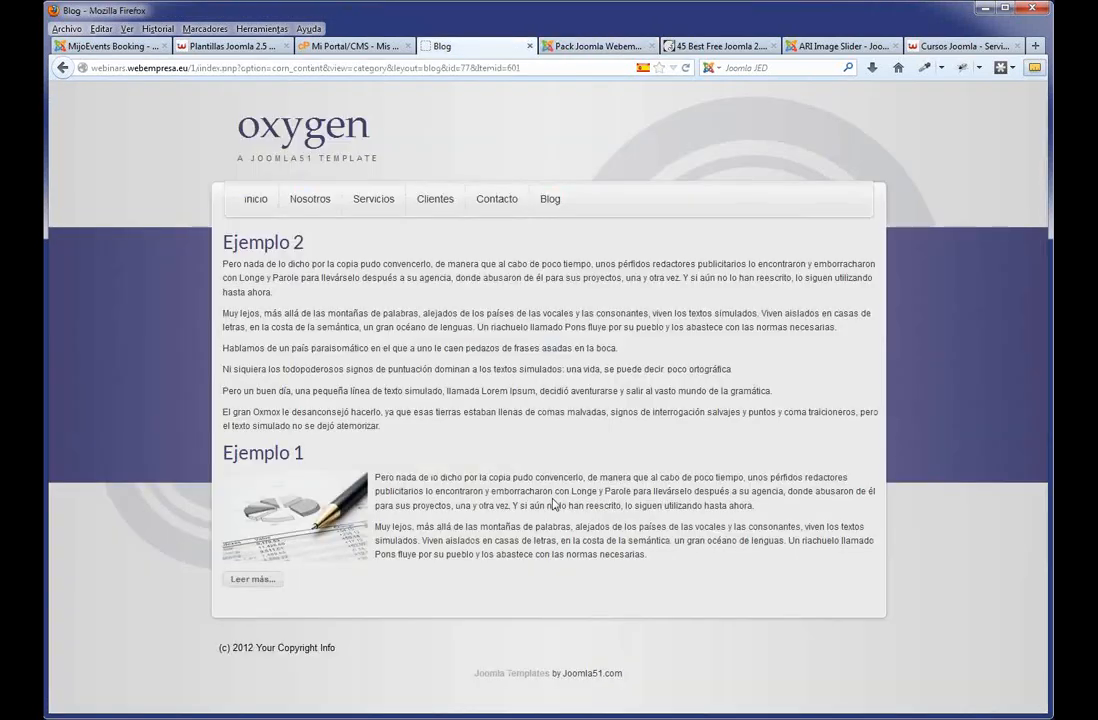
Reload the blog to see both Ejemplo posts with pictures and read-more links, then go to Inicio.
key("F5")
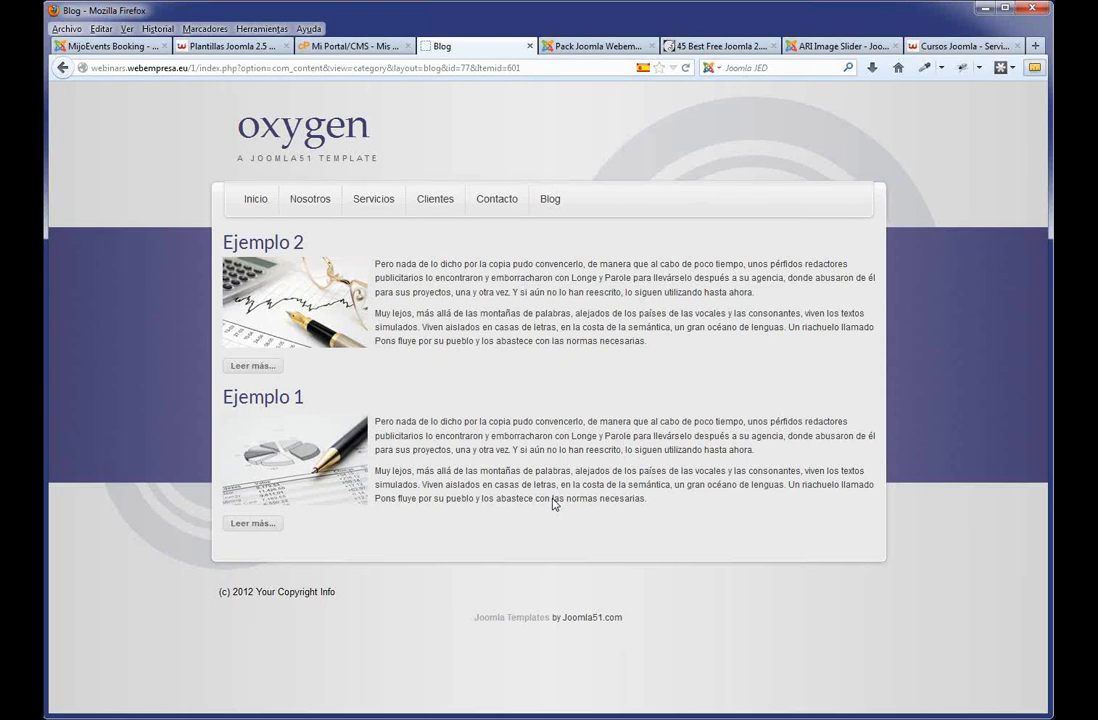
left_click(250, 202)
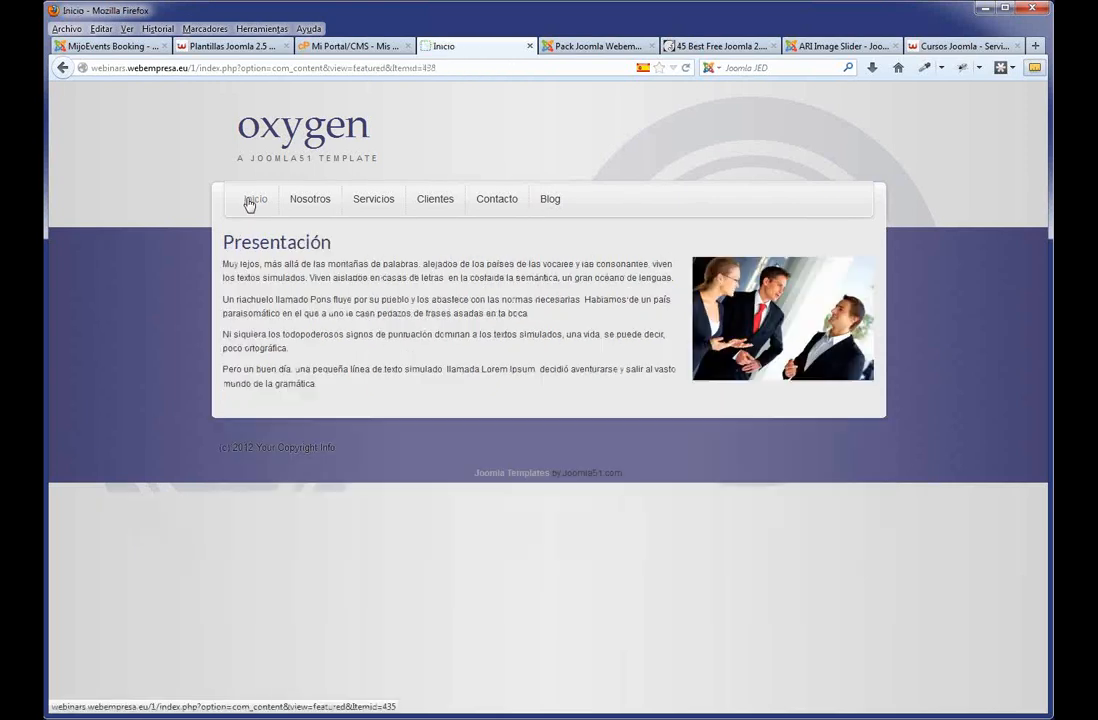
Review Menú Principal item types (home shows featured articles, Contacto a form), then open the Article Manager.
left_click(556, 46)
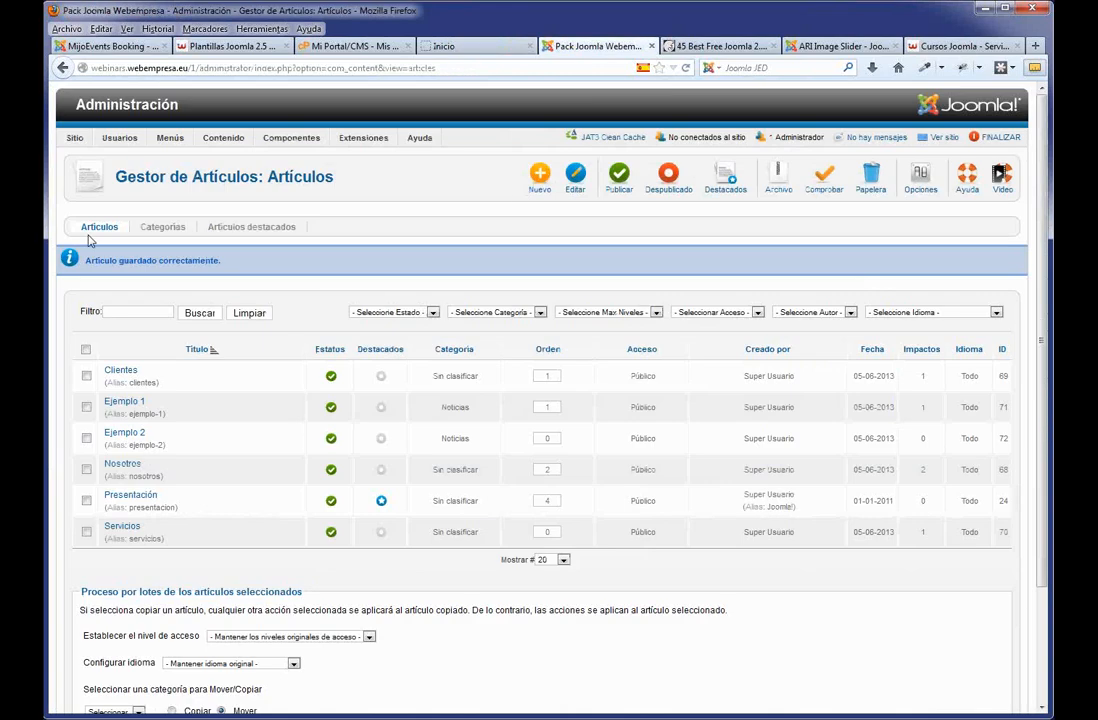
mouse_move(170, 140)
left_click(184, 177)
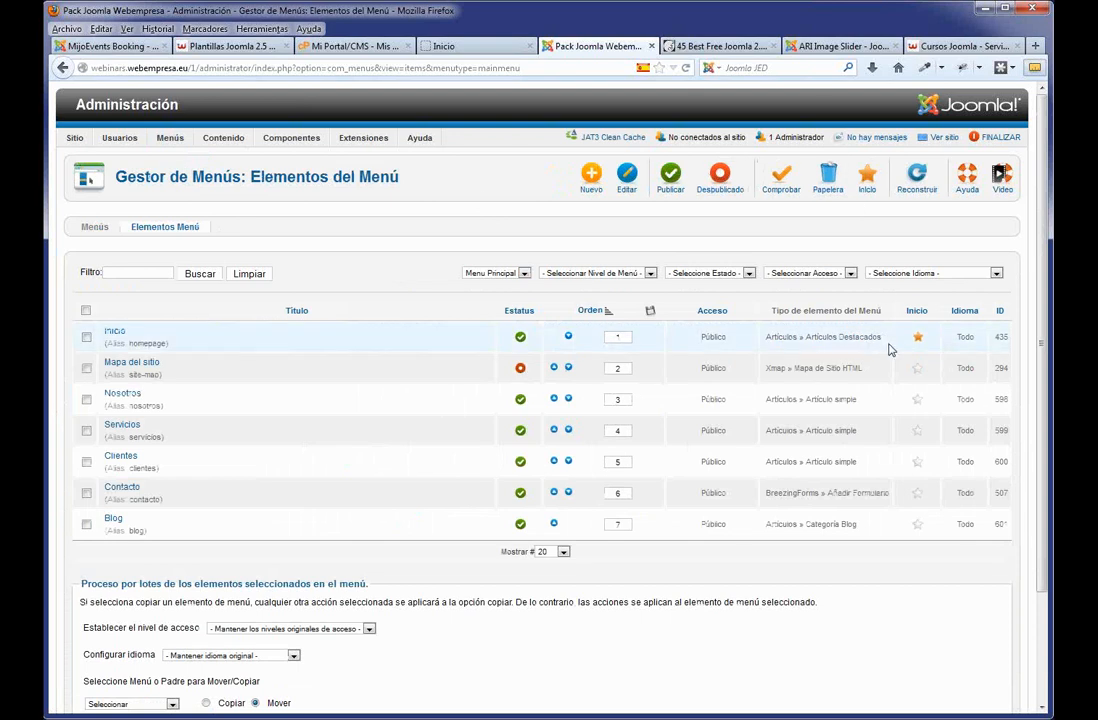
left_click_drag(885, 342, 765, 343)
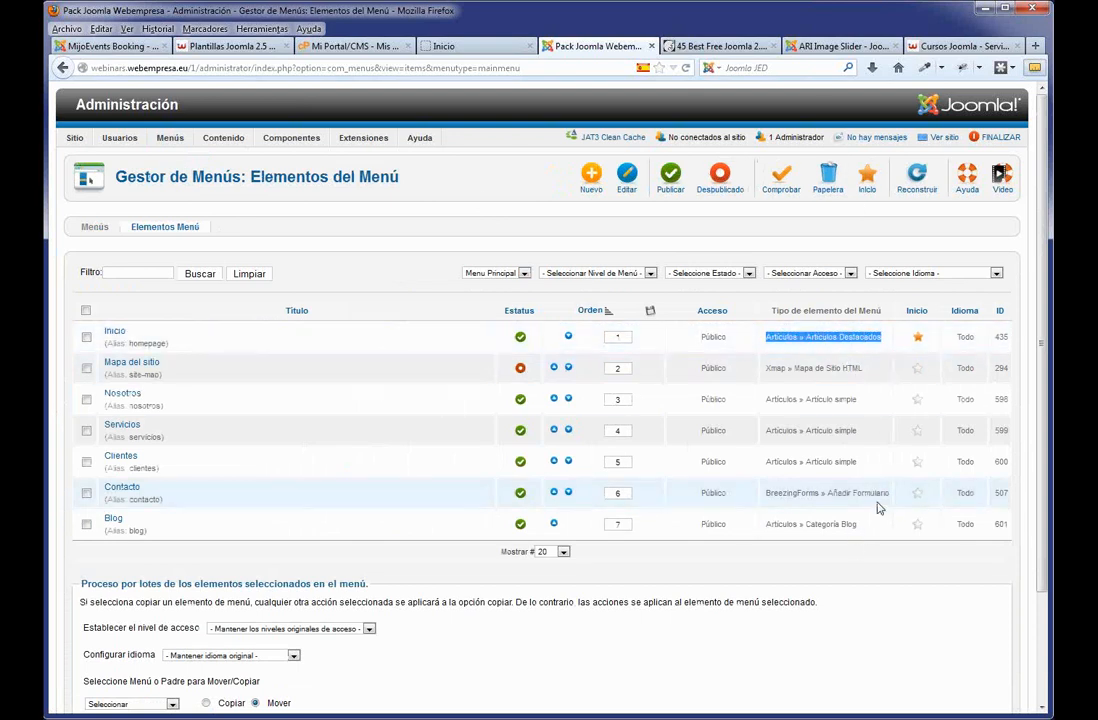
left_click_drag(886, 493, 793, 493)
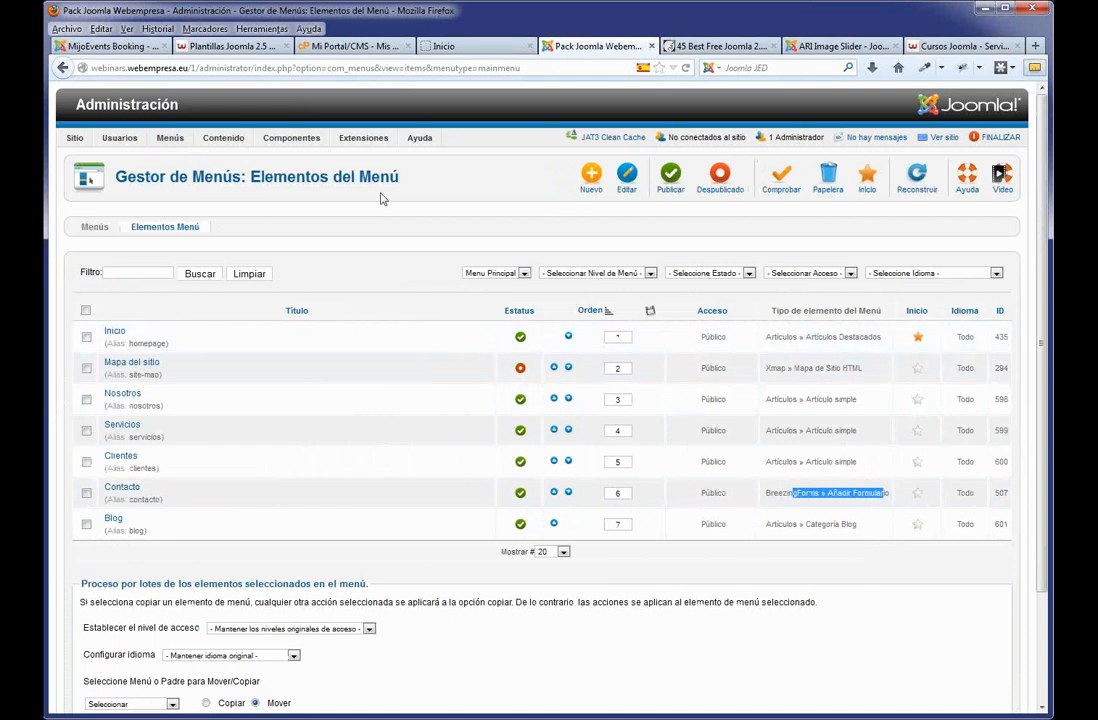
mouse_move(212, 138)
left_click(222, 159)
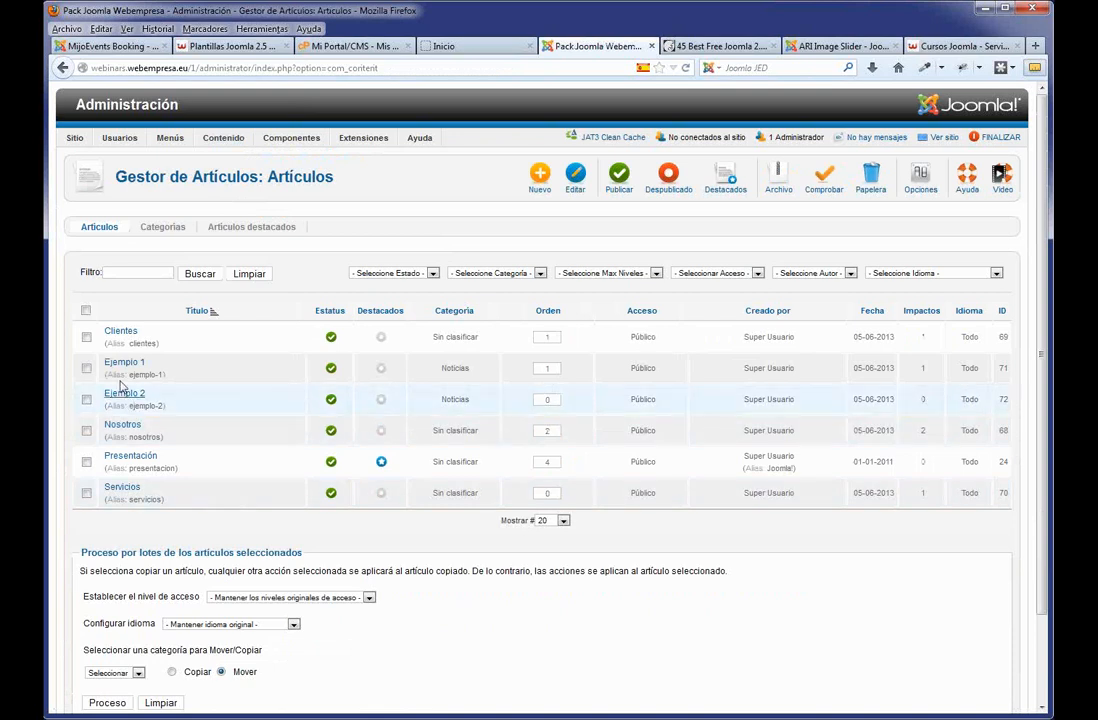
left_click(381, 372)
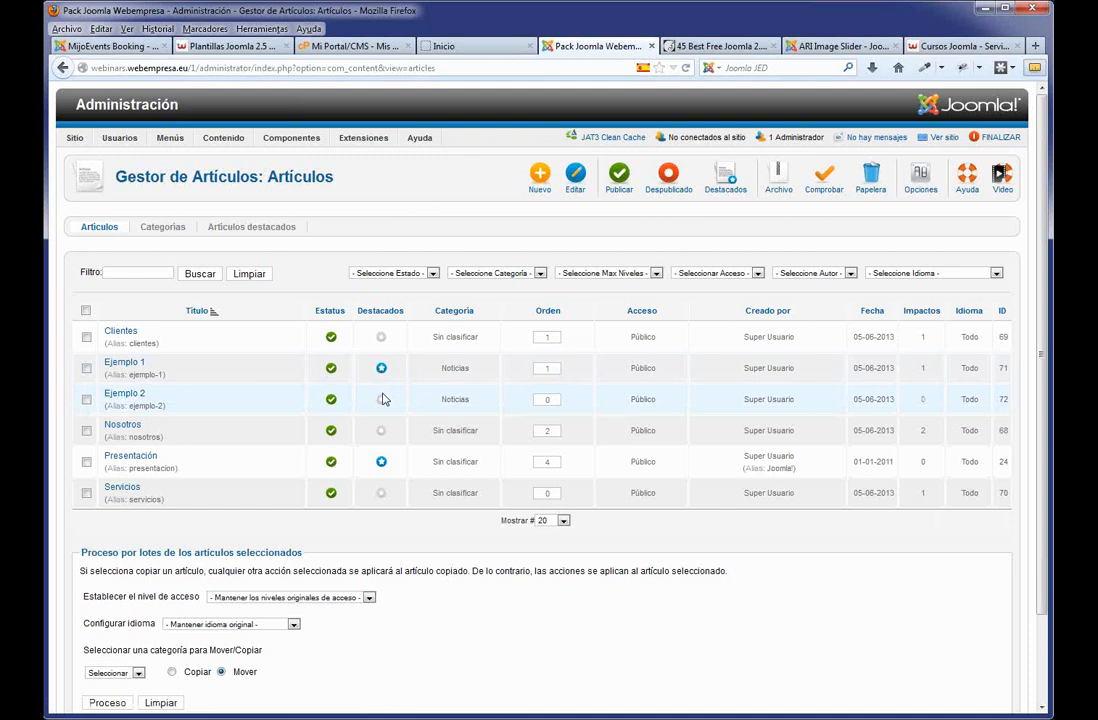
left_click(382, 403)
left_click(447, 52)
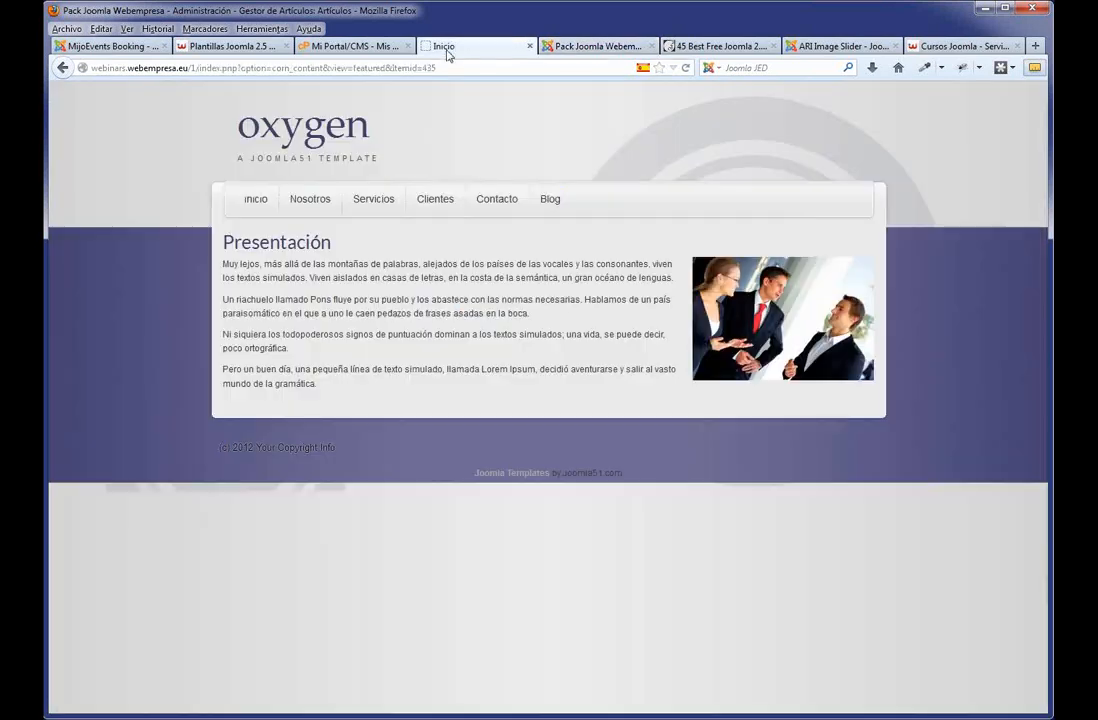
key("F5")
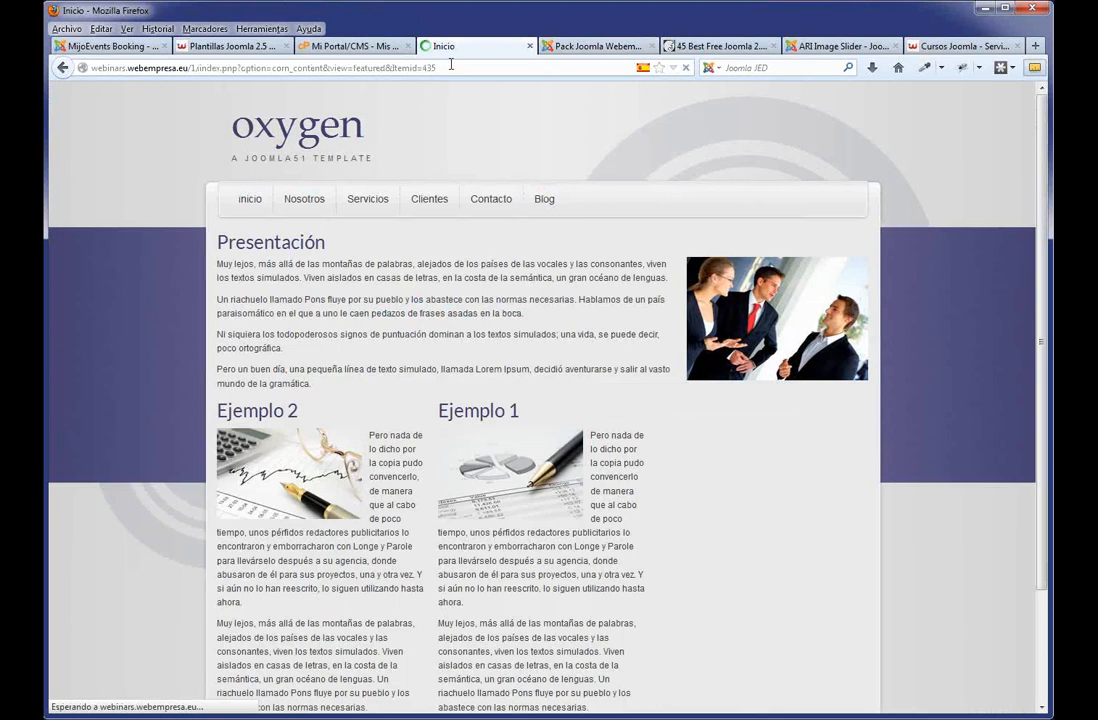
scroll(389, 113, "down", 3)
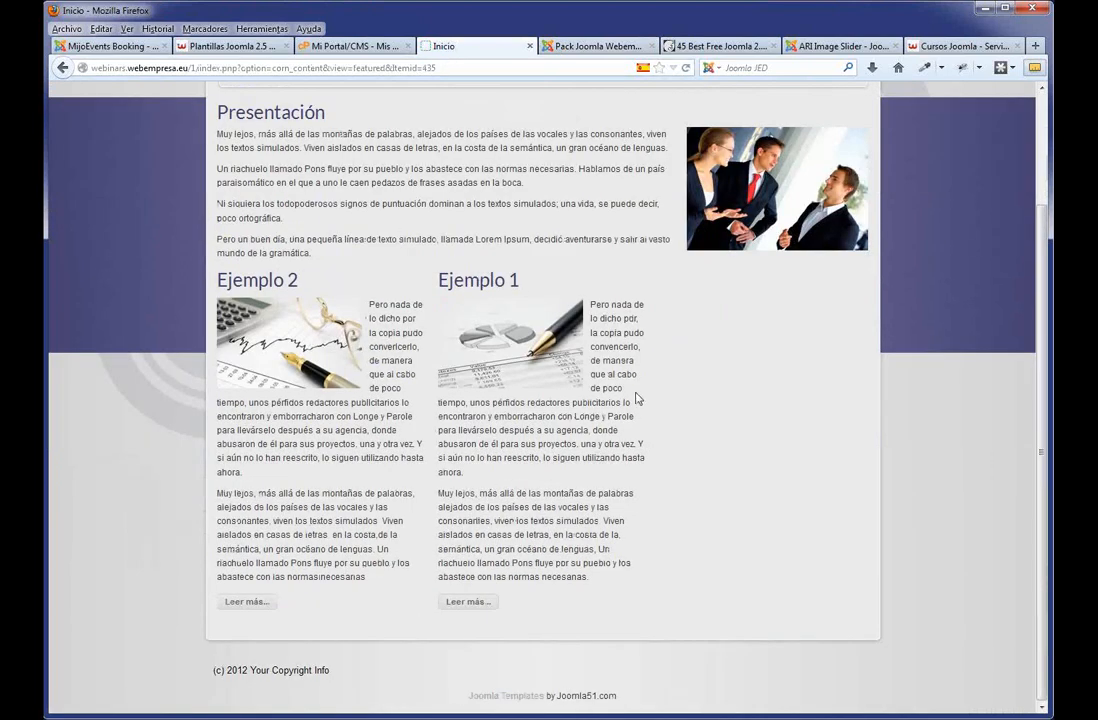
scroll(636, 398, "up", 3)
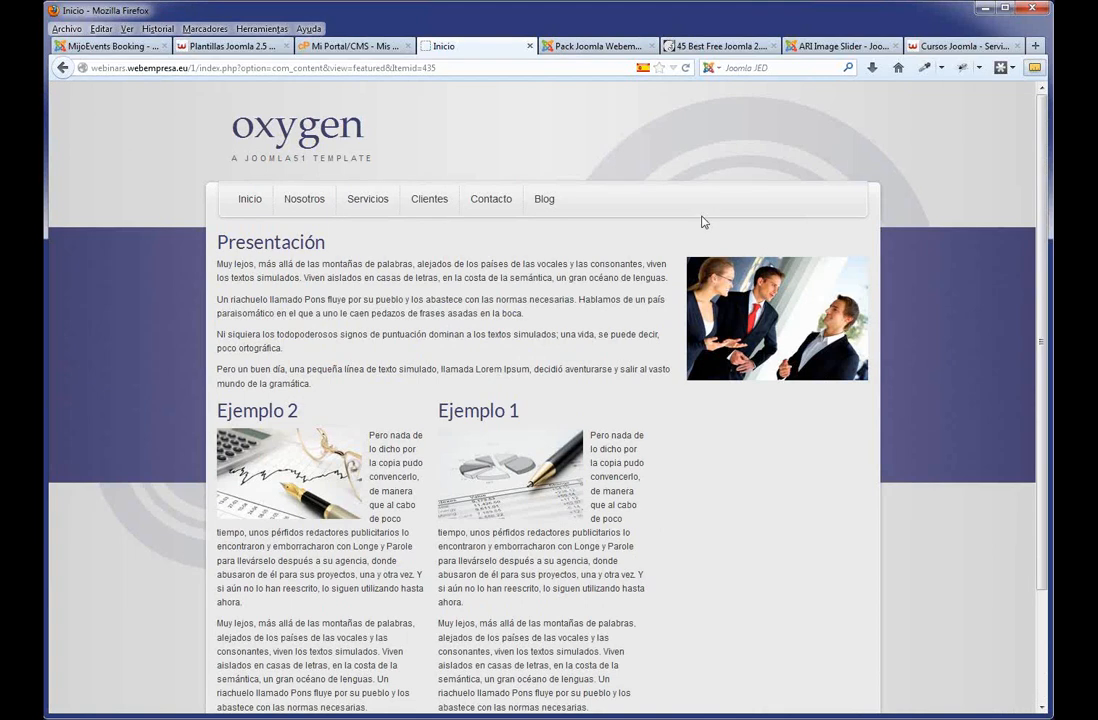
left_click(596, 48)
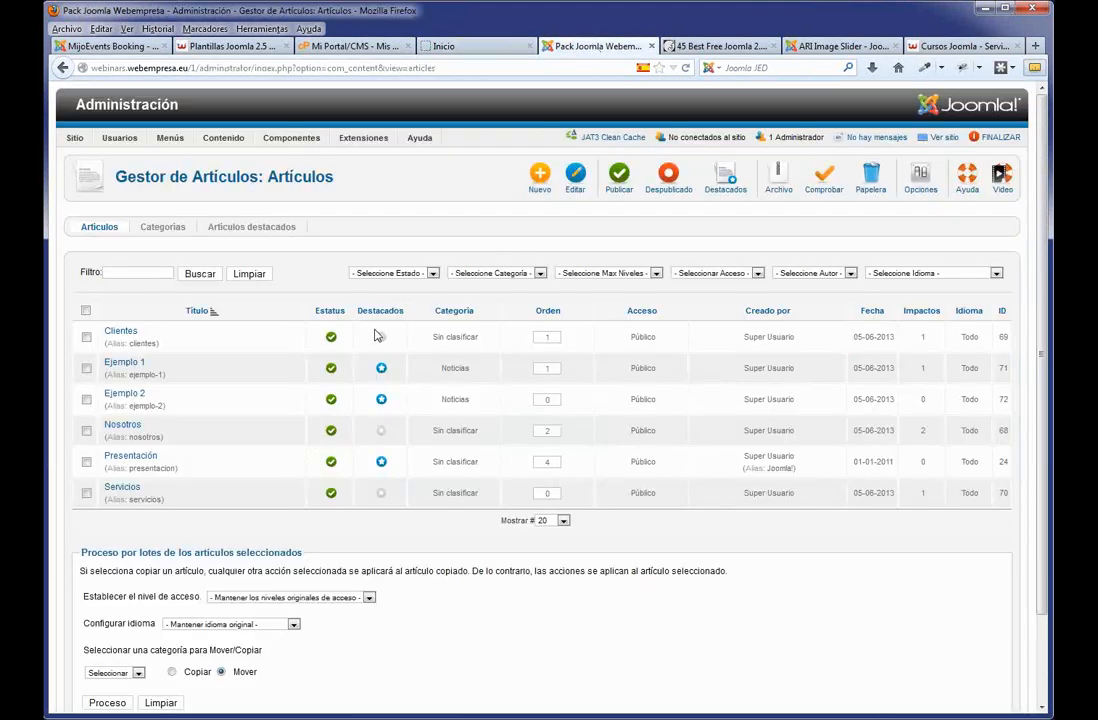
left_click(381, 368)
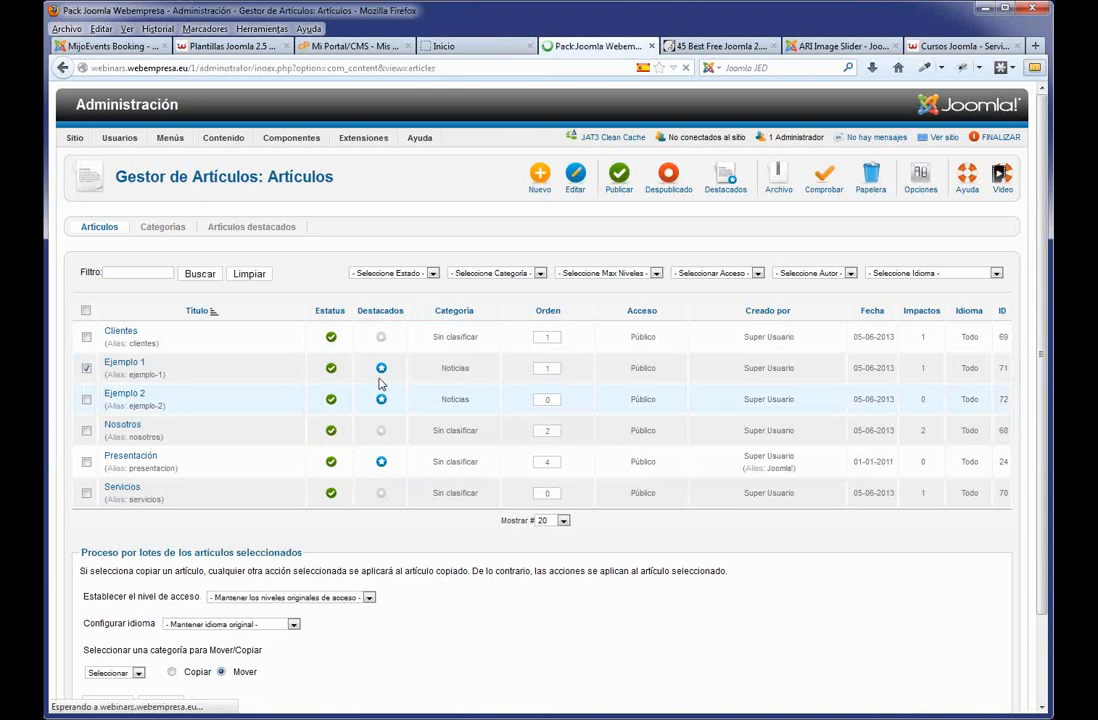
left_click(382, 399)
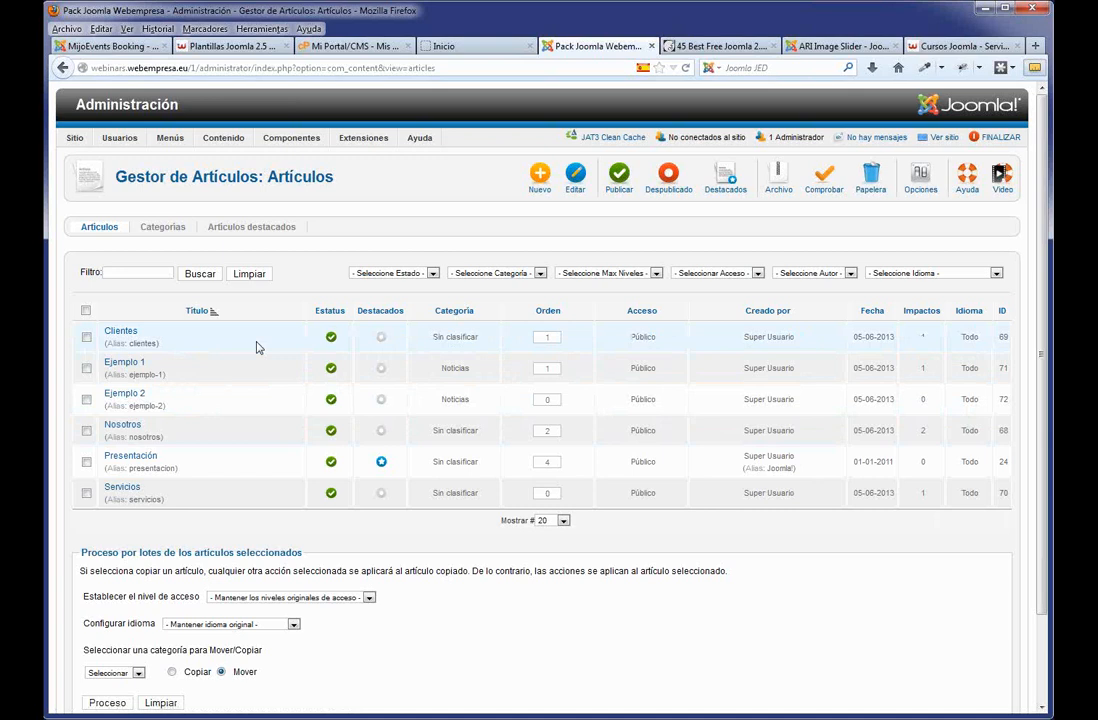
left_click(445, 46)
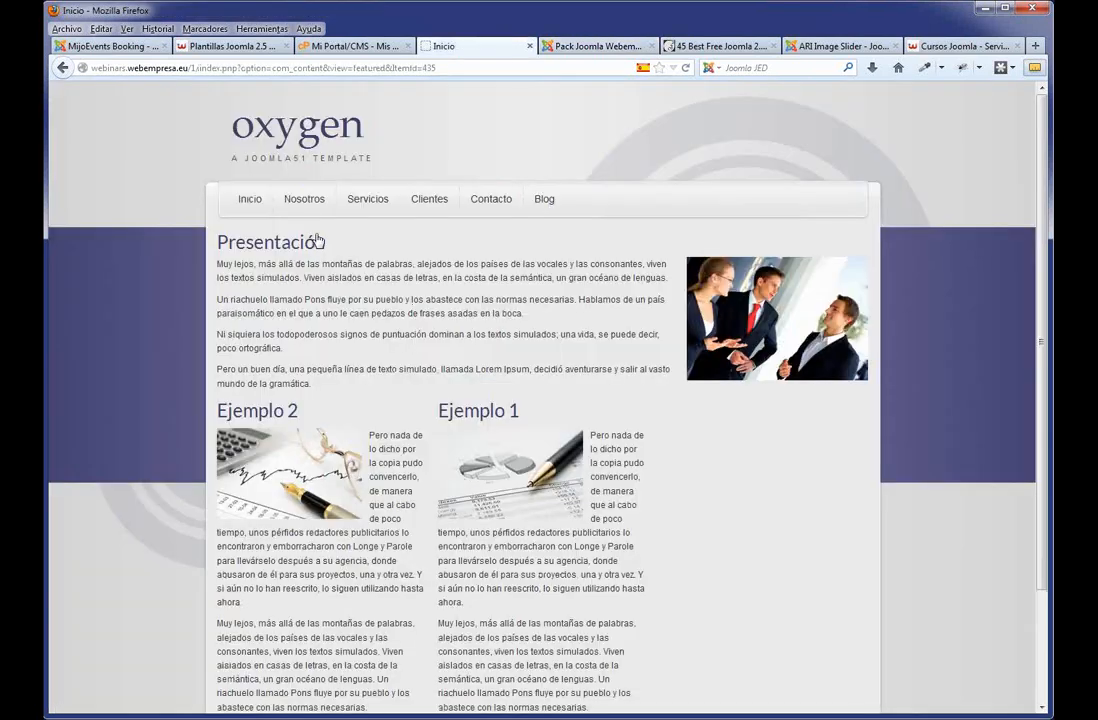
left_click(266, 200)
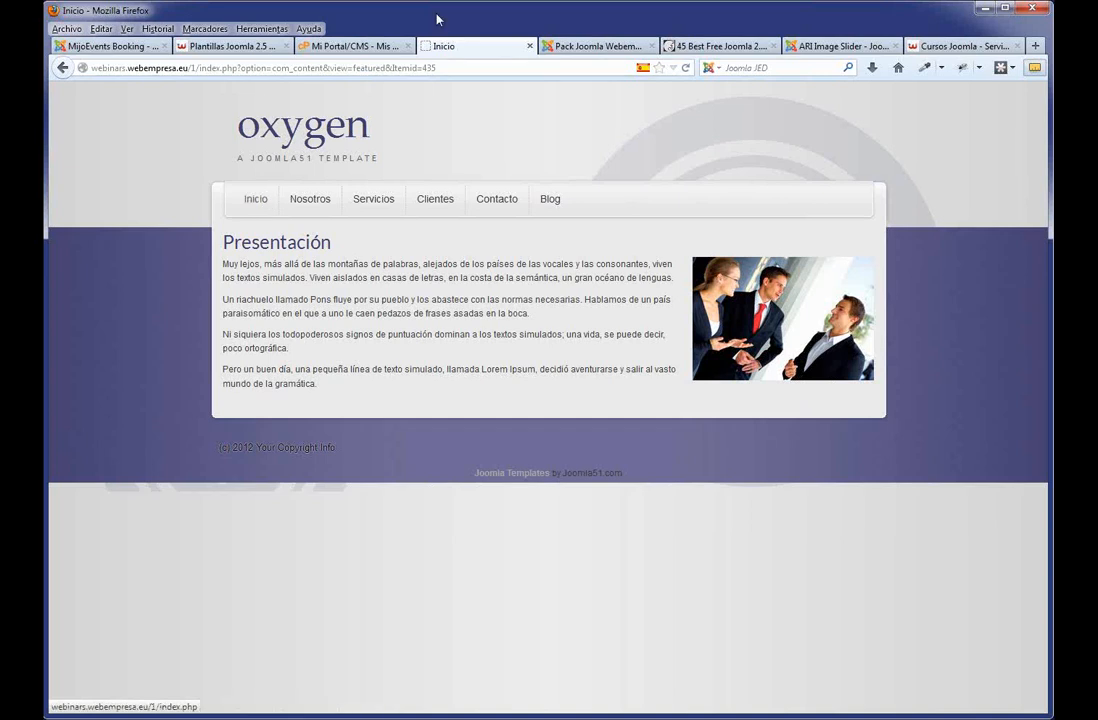
left_click(595, 46)
mouse_move(365, 138)
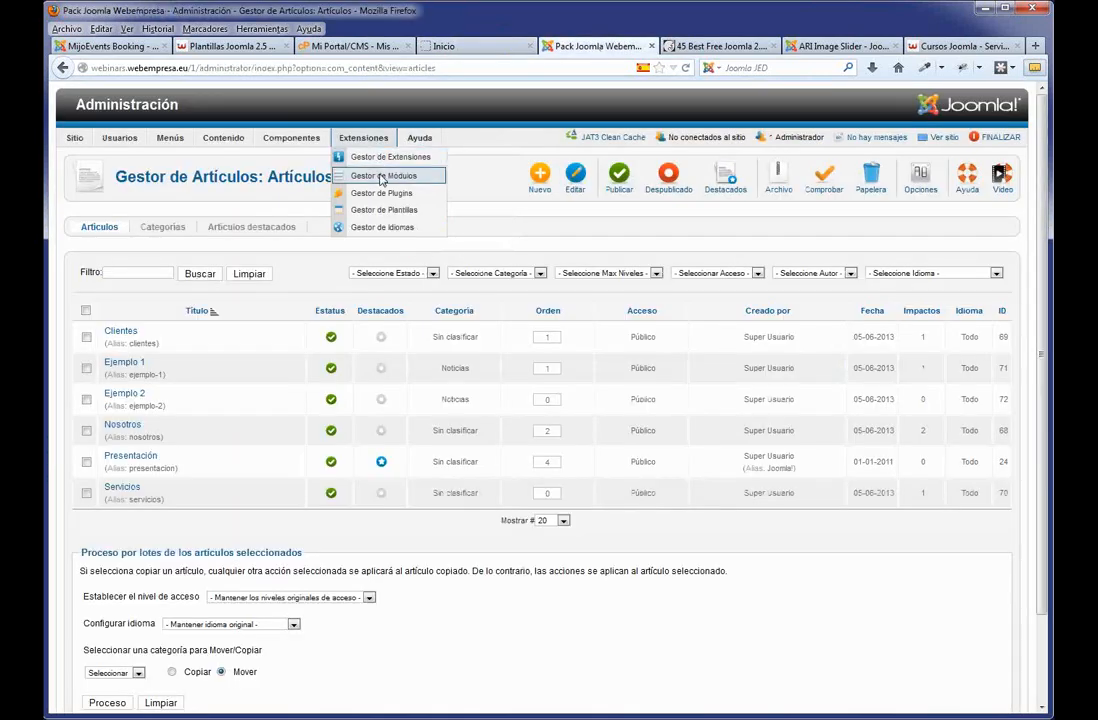
Open the Gestor de Módulos, glancing at the ARI Image Slider directory page before returning.
left_click(381, 177)
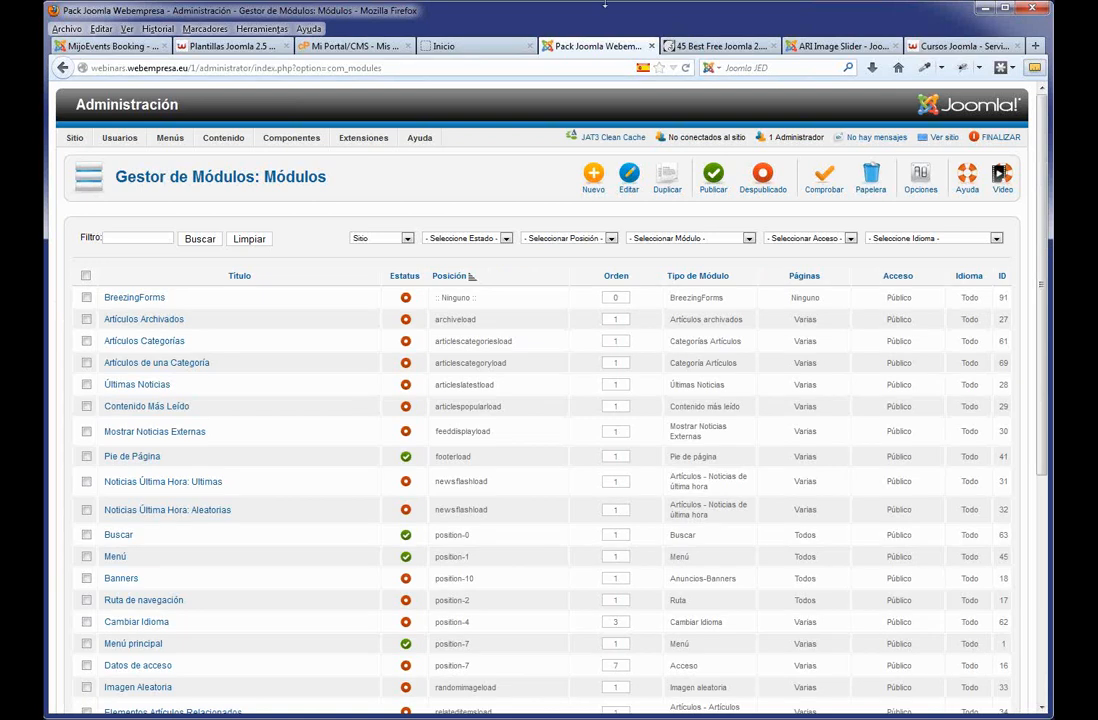
left_click(828, 47)
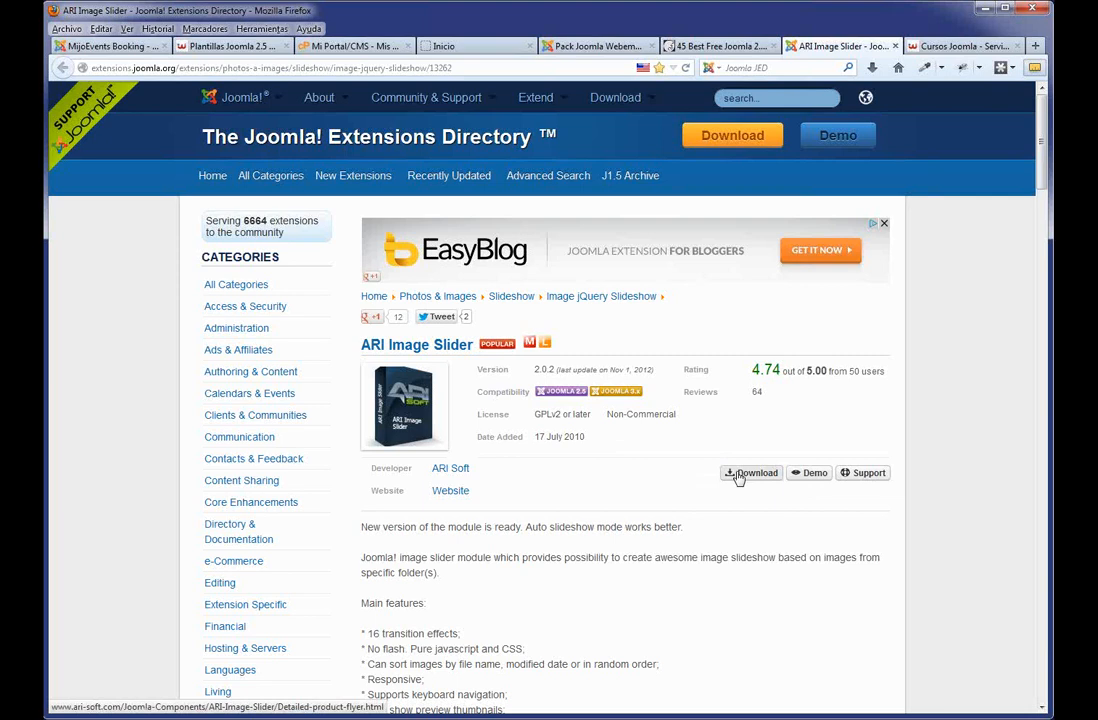
left_click(560, 46)
Upload and install Webinars/extensiones/mod_ariimageslider.zip through the Extension Manager.
left_click(356, 157)
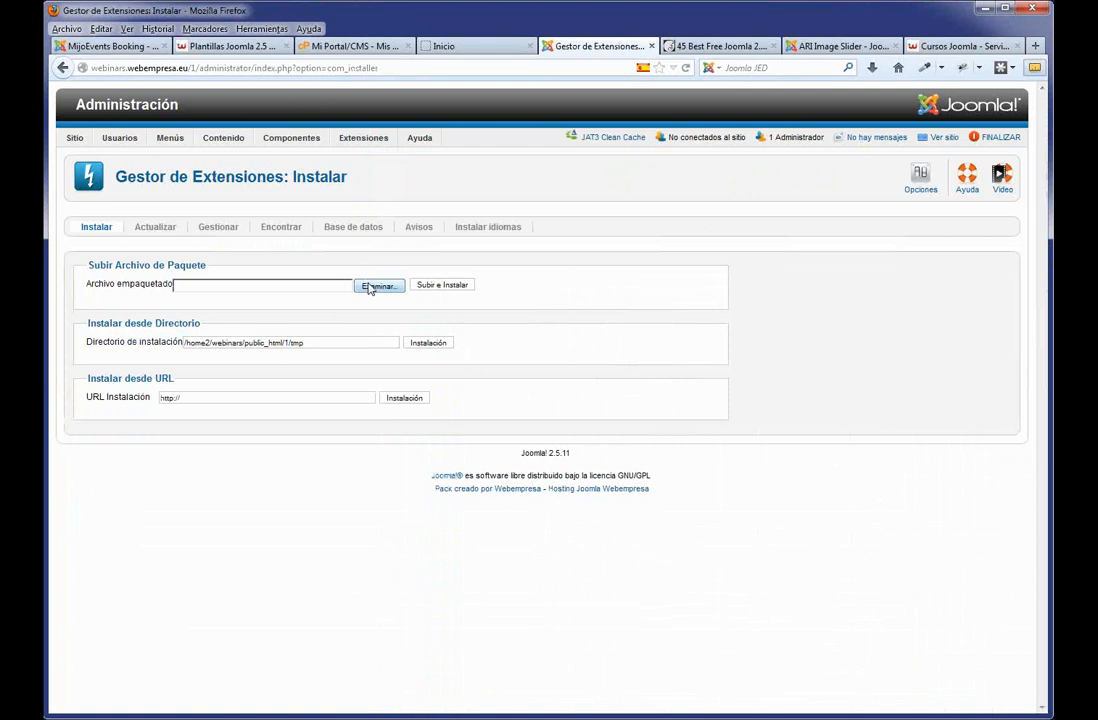
left_click(372, 286)
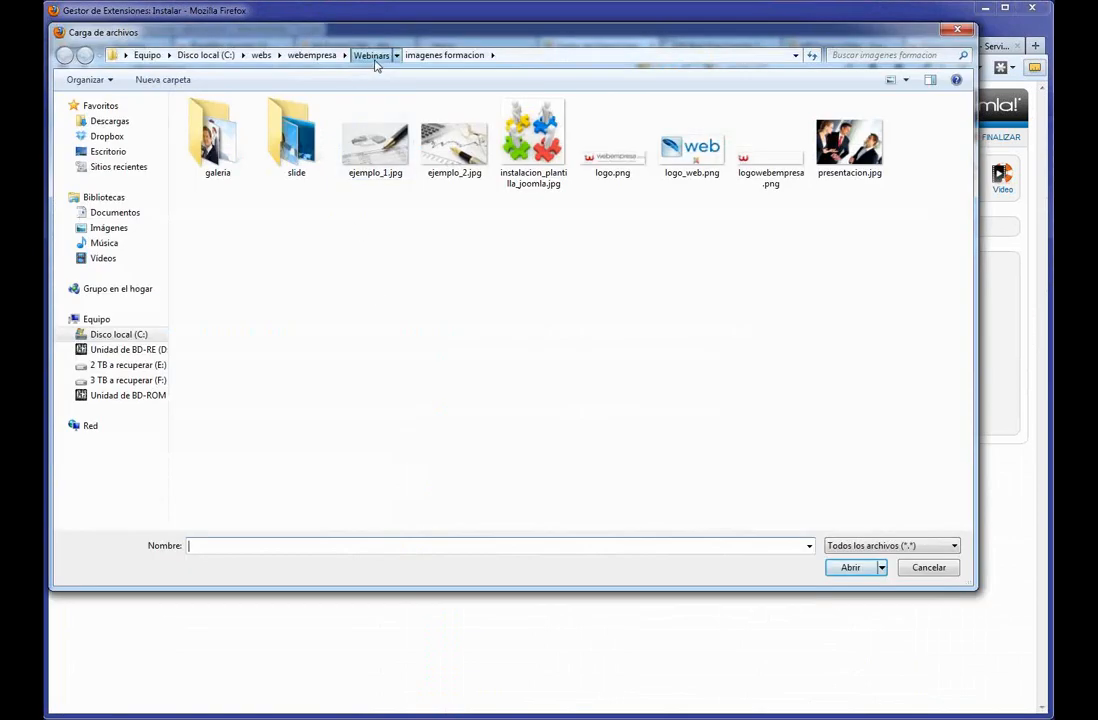
left_click(372, 56)
double_click(296, 137)
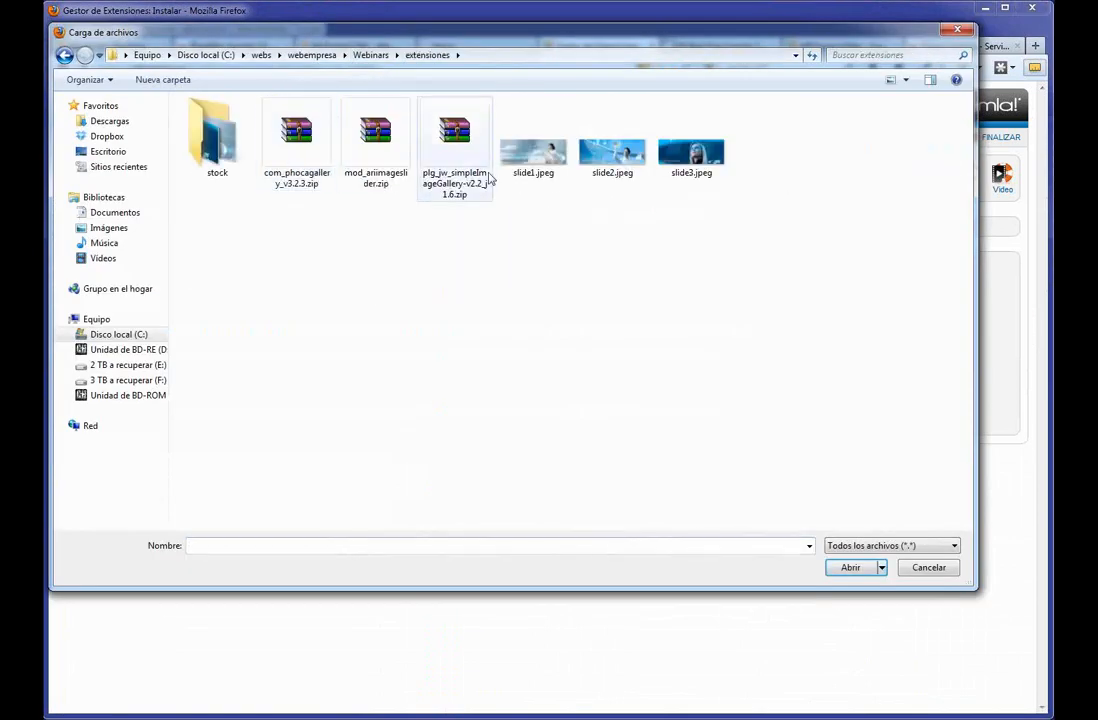
left_click(392, 141)
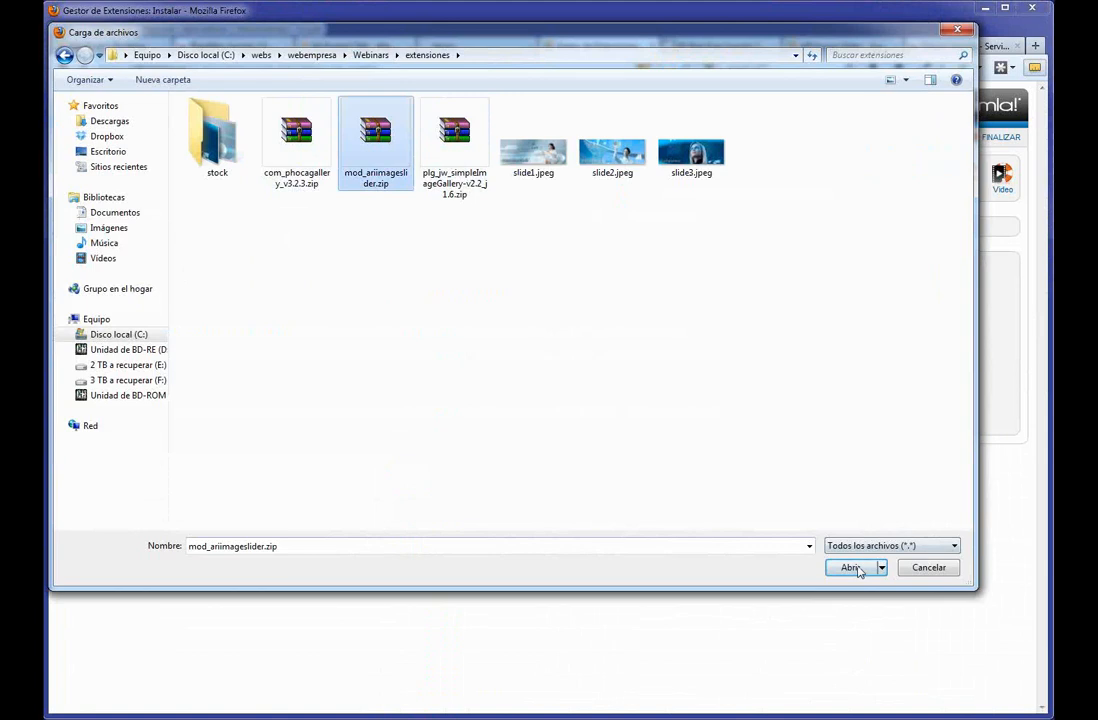
left_click(853, 569)
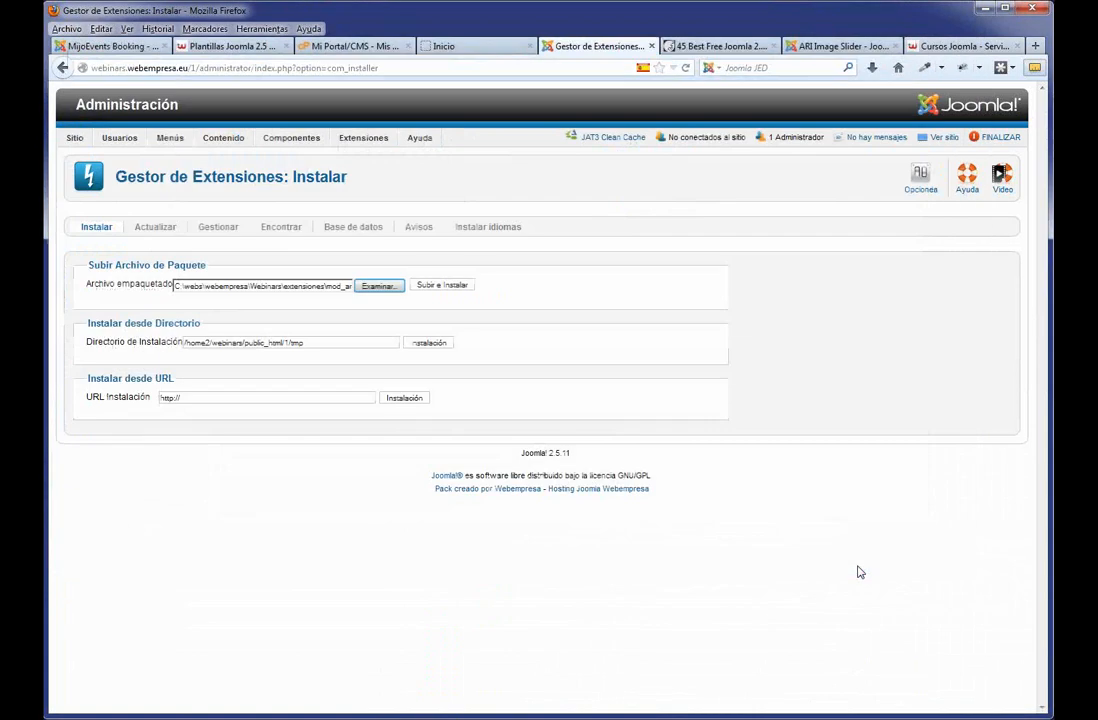
left_click(442, 286)
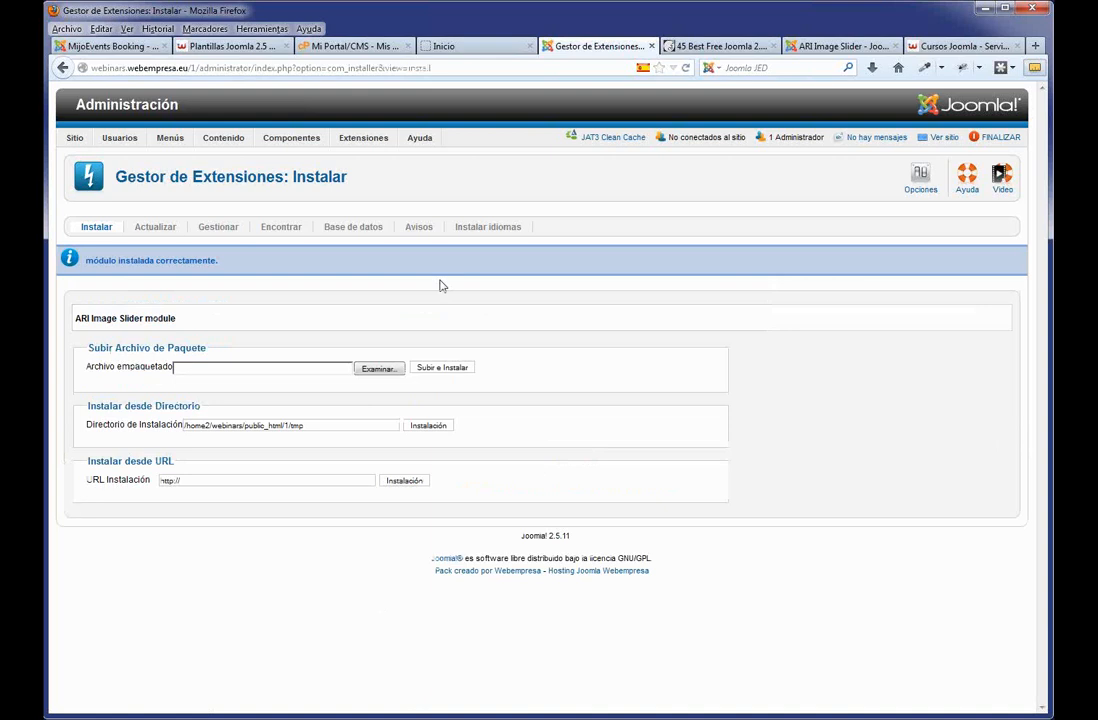
Preview the J51_Oxygen template's module positions from the Template Manager's template list.
mouse_move(360, 137)
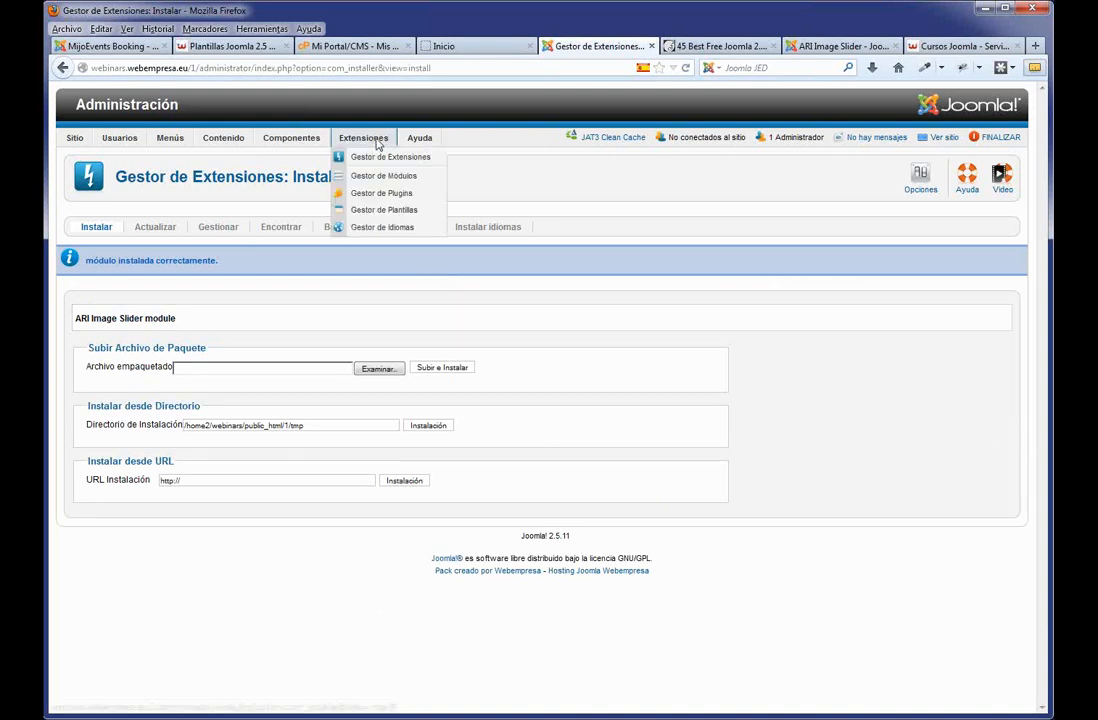
left_click(380, 210)
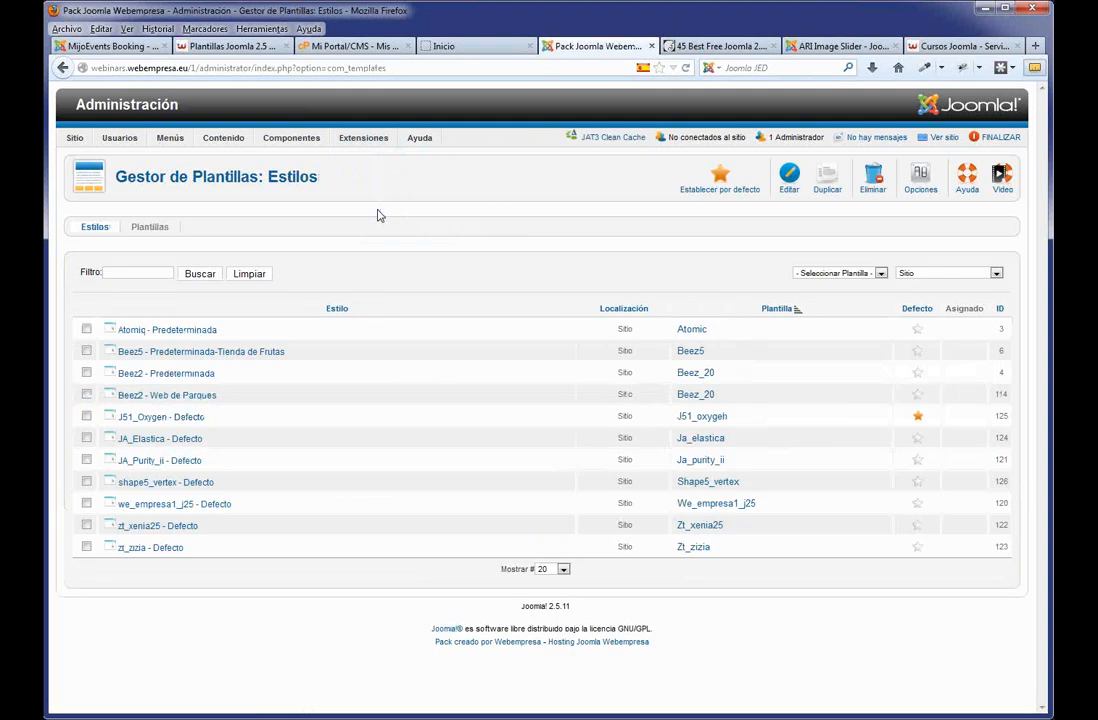
left_click(151, 228)
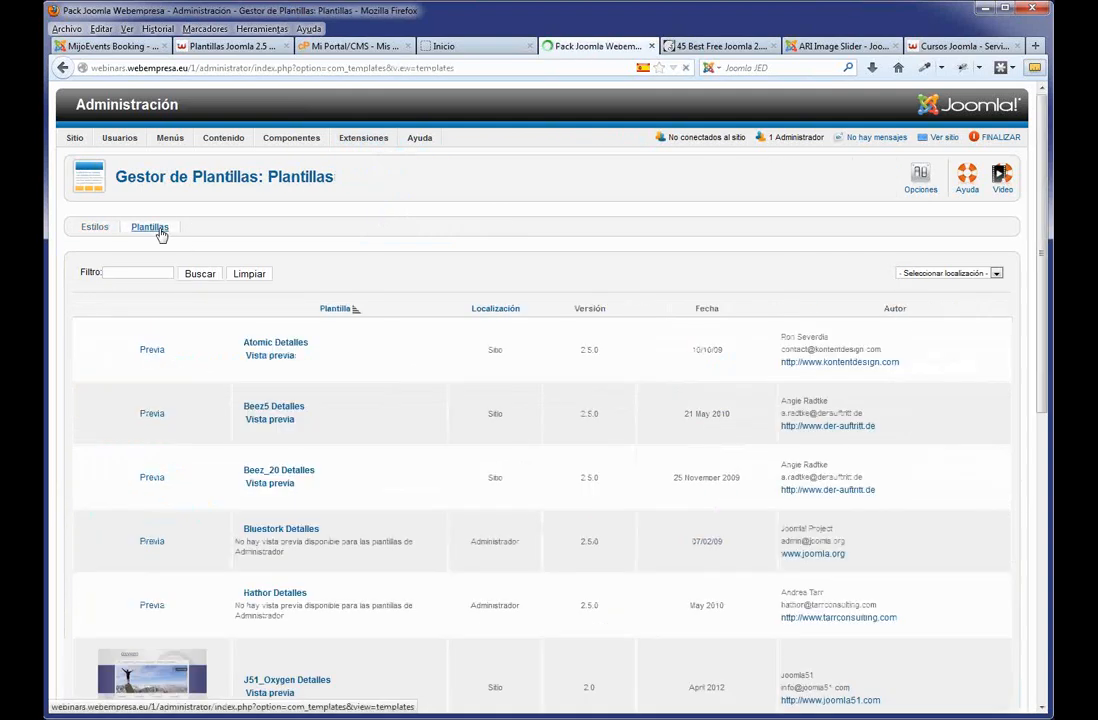
scroll(378, 446, "down", 10)
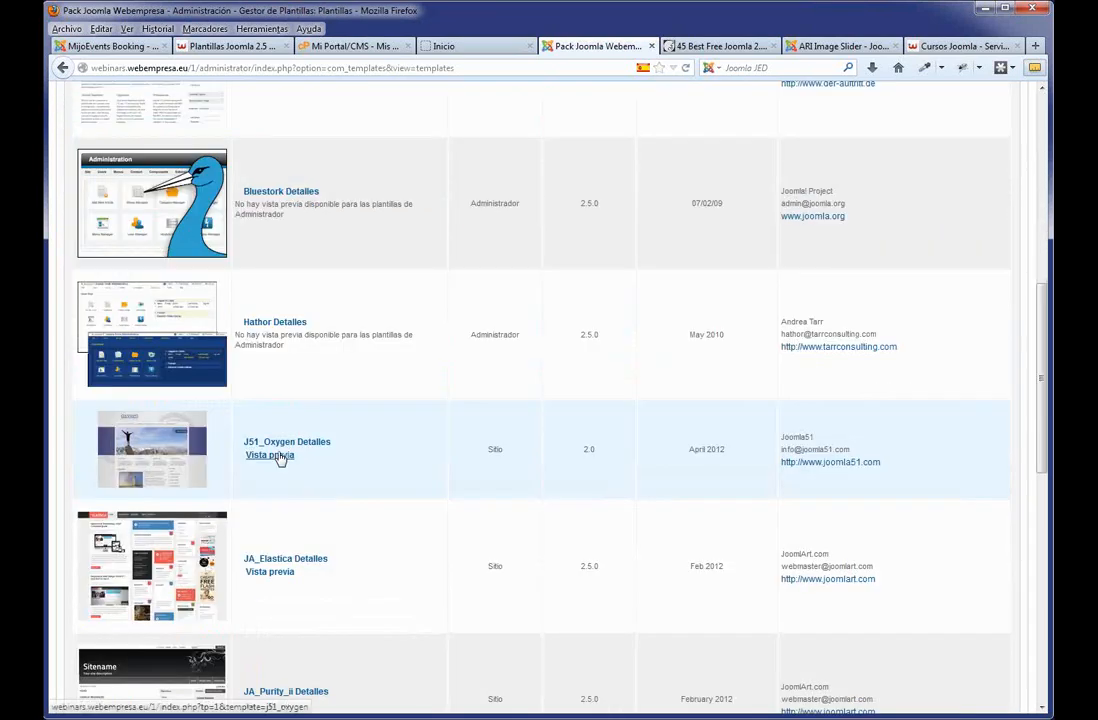
left_click(280, 457)
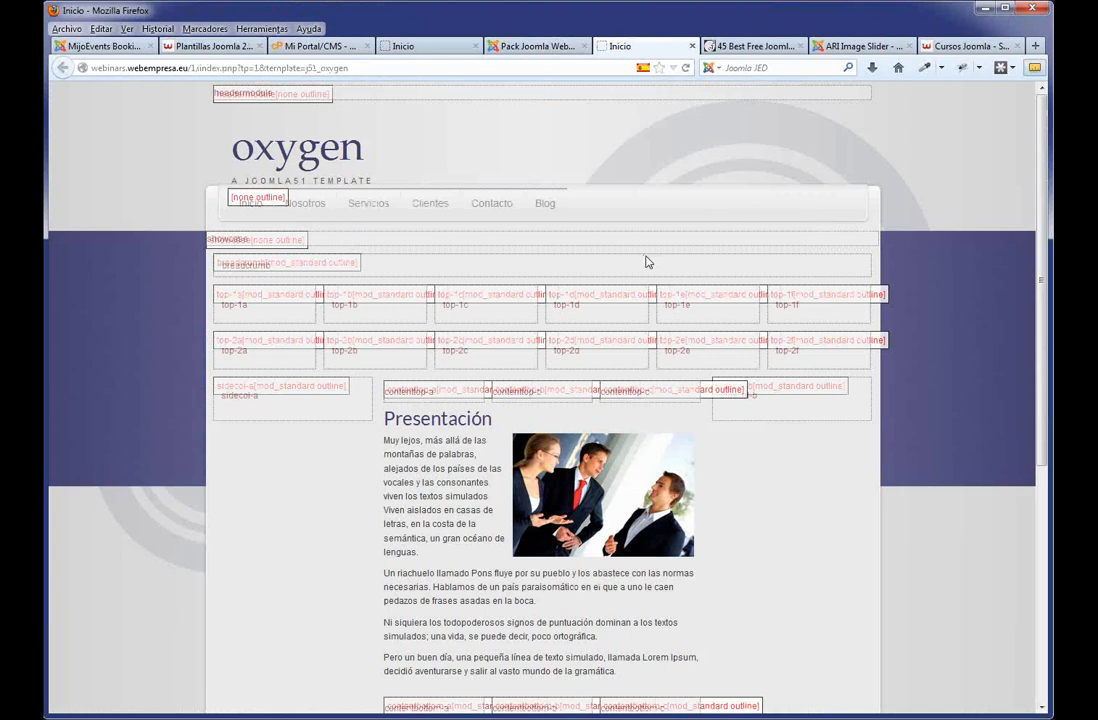
Locate the top-2c and showcase position labels in the preview, then go back to the admin tab.
double_click(456, 350)
scroll(613, 385, "down", 3)
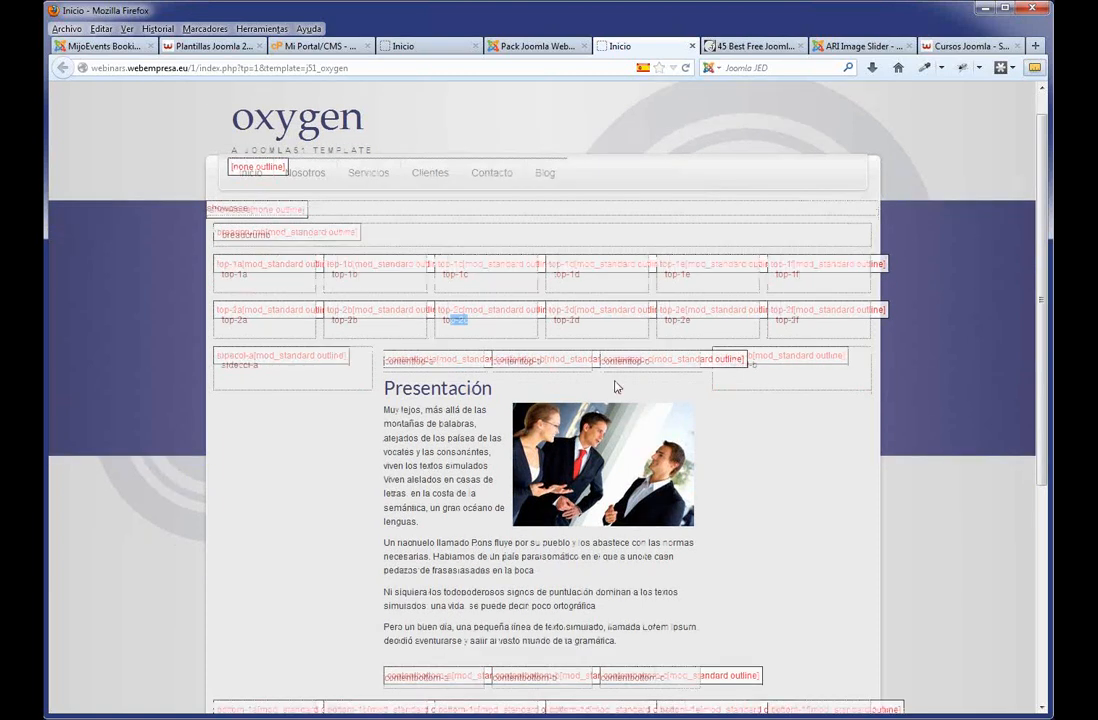
scroll(355, 539, "up", 3)
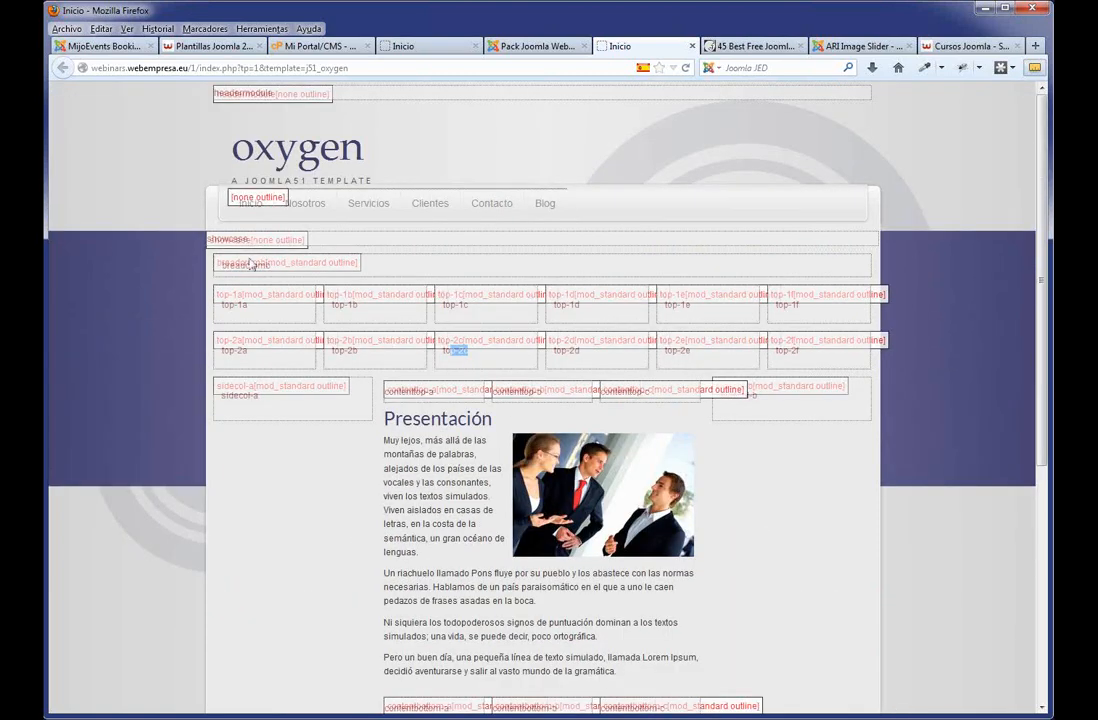
left_click_drag(249, 240, 202, 247)
left_click(570, 45)
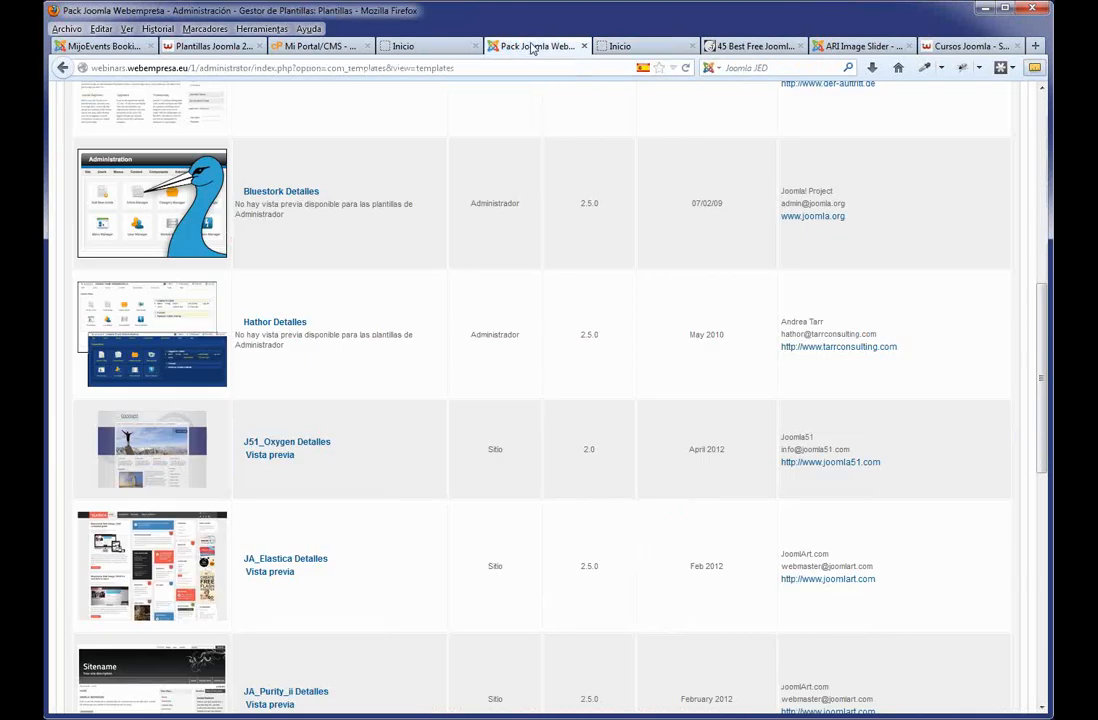
scroll(406, 267, "up", 2)
scroll(406, 267, "up", 8)
Open the ARI Image Slider module in Module Manager and set Show Title to Hide.
mouse_move(363, 137)
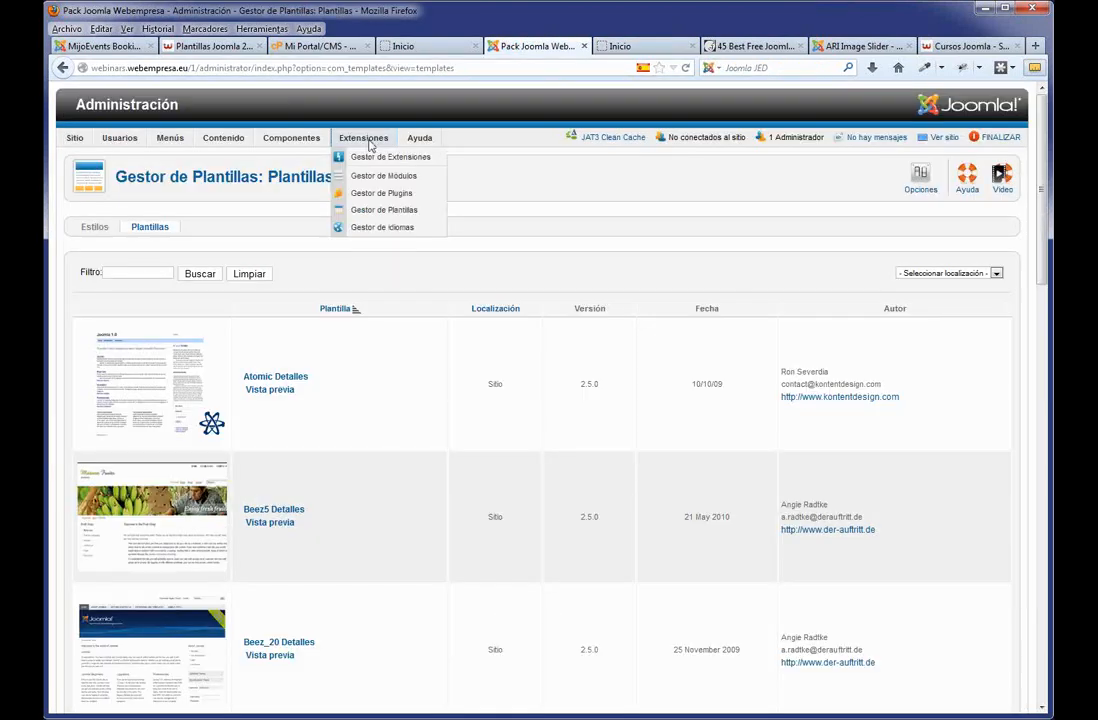
left_click(375, 176)
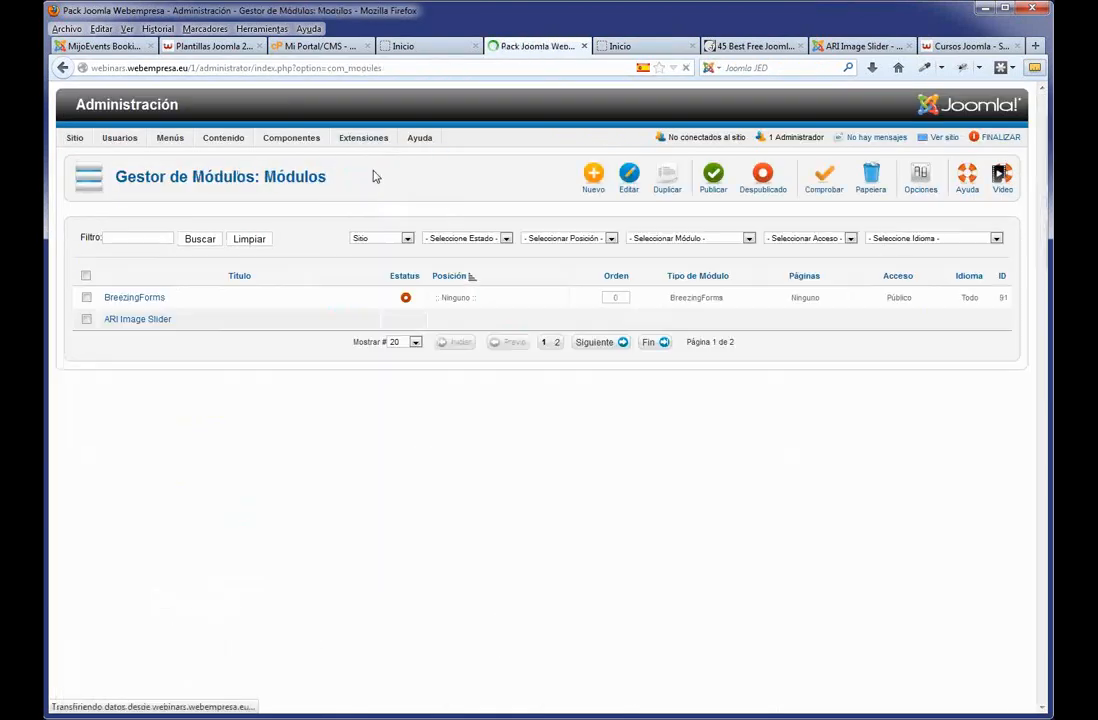
left_click(160, 324)
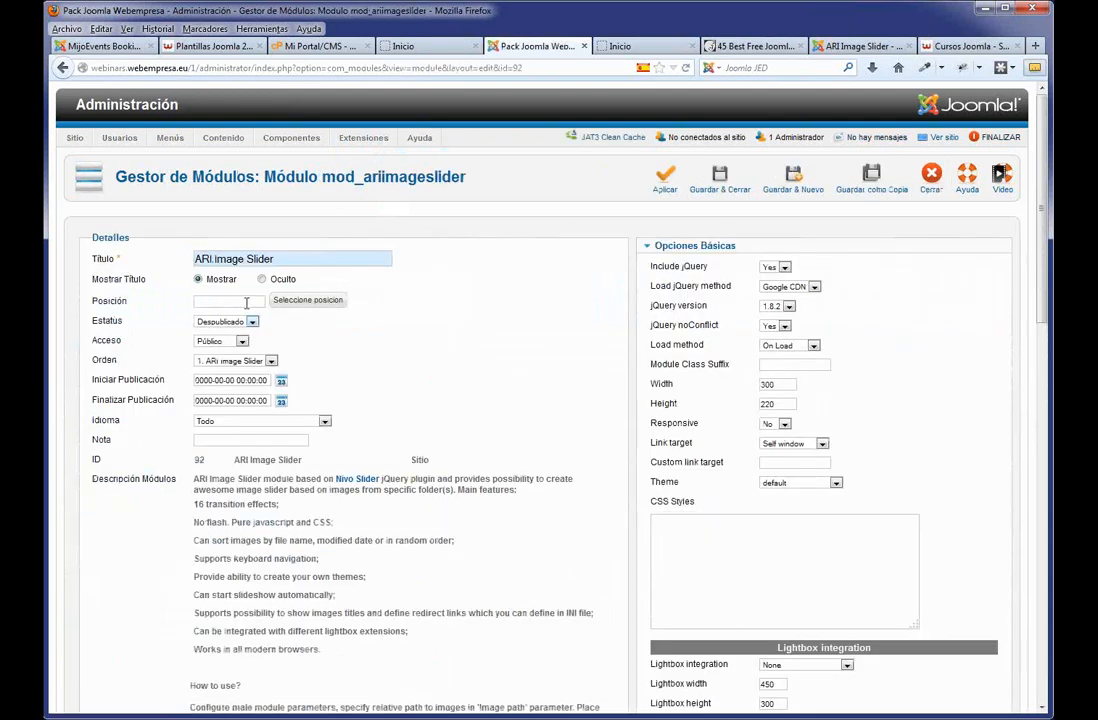
left_click(261, 280)
Assign the module to the showcase position, filtering positions by J51_Oxygen at 100 per page.
left_click(303, 304)
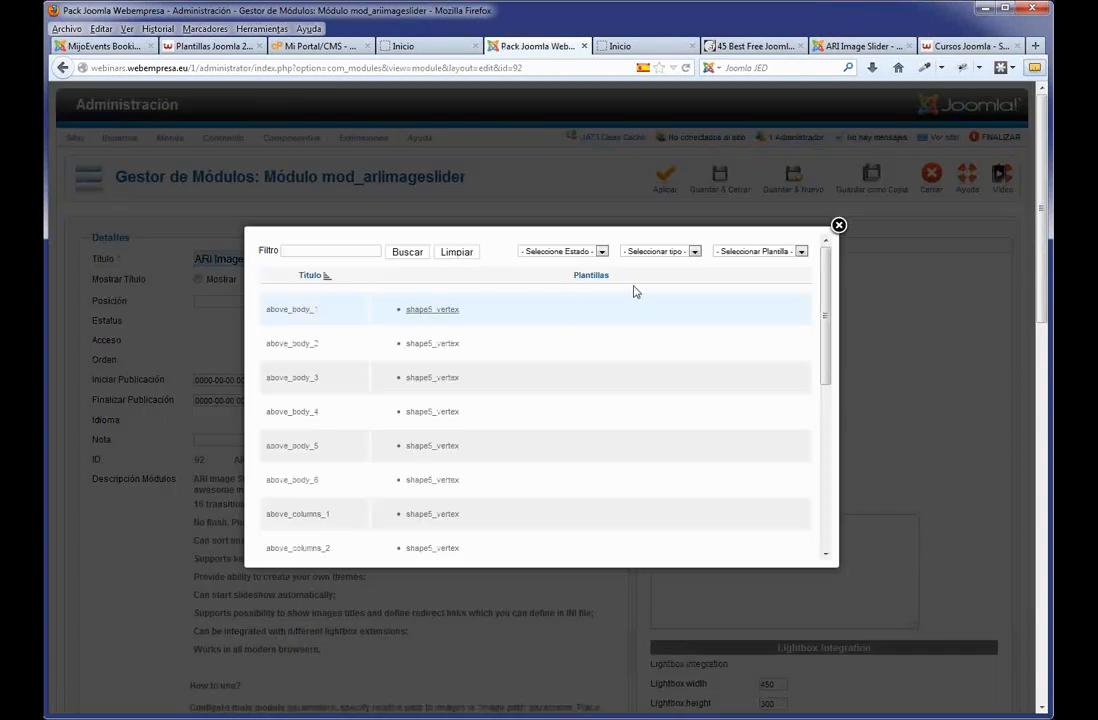
left_click(800, 251)
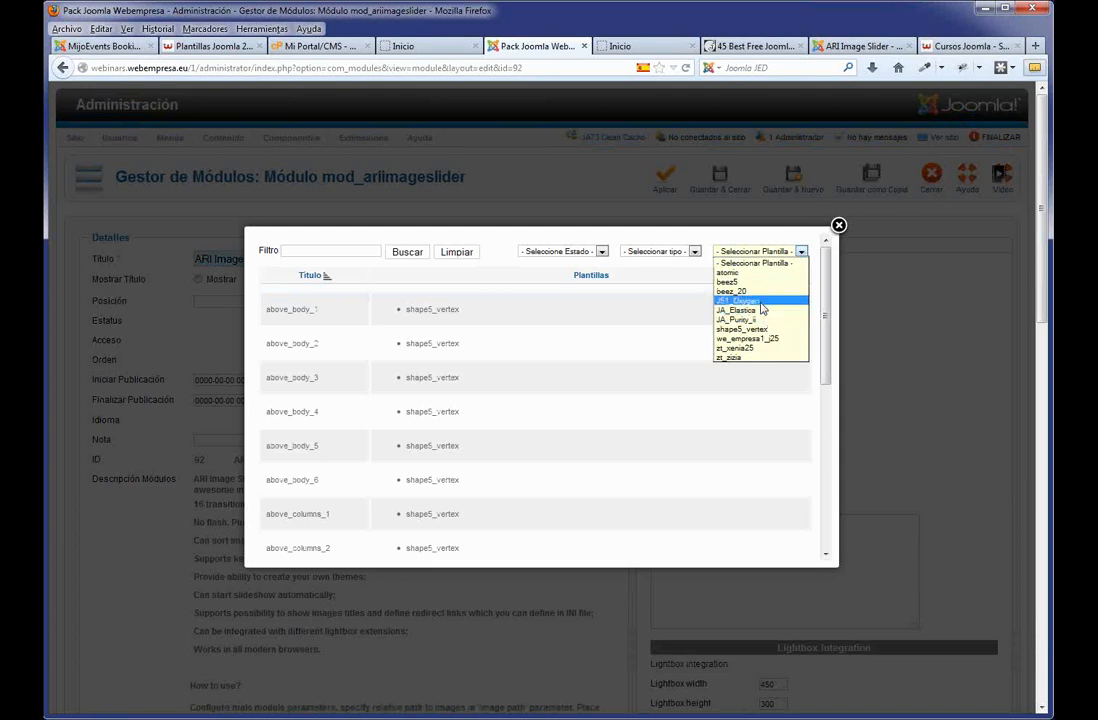
left_click(761, 302)
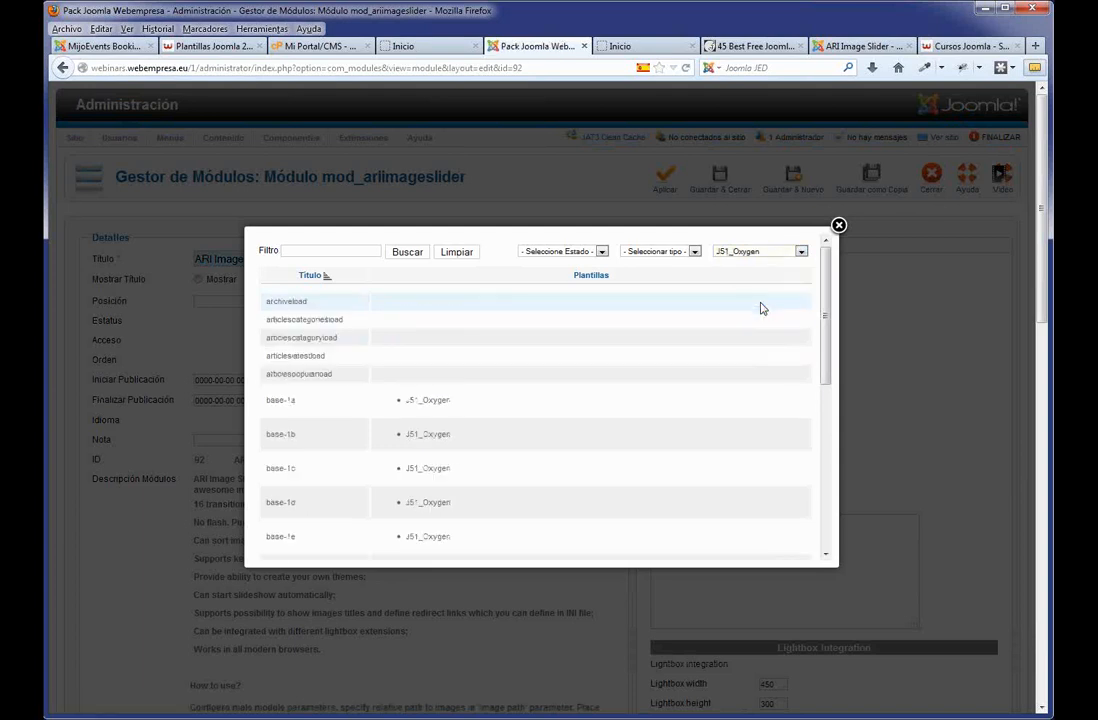
left_click_drag(826, 367, 826, 545)
left_click(403, 542)
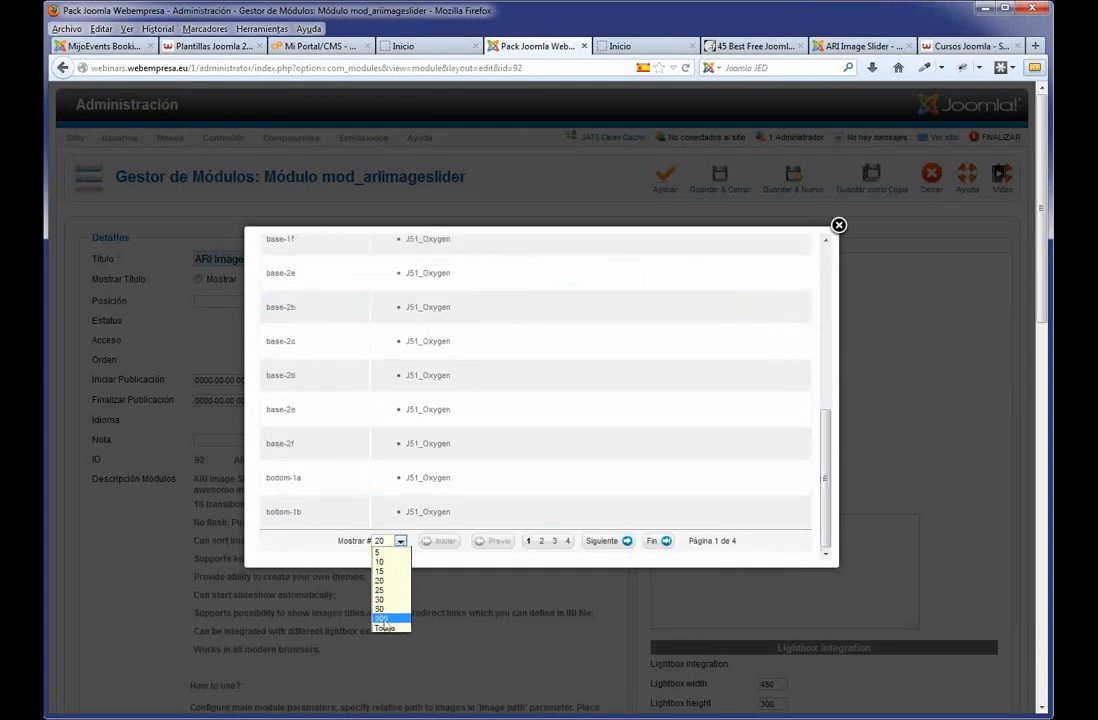
left_click(383, 619)
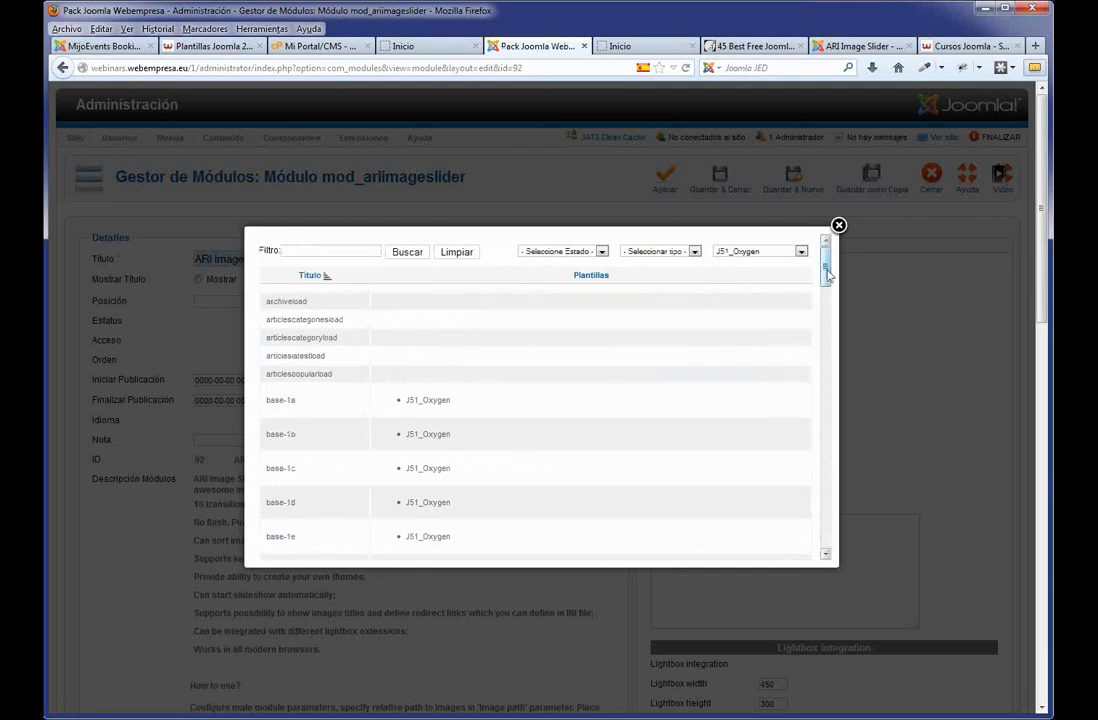
left_click_drag(827, 275, 811, 469)
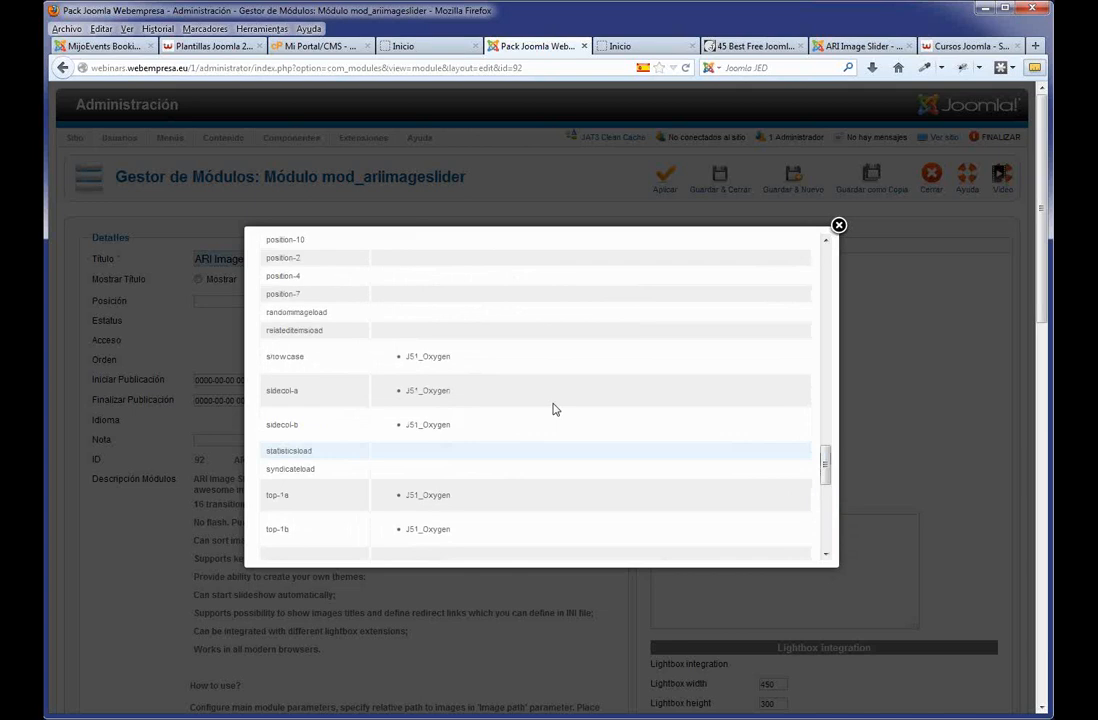
left_click(290, 361)
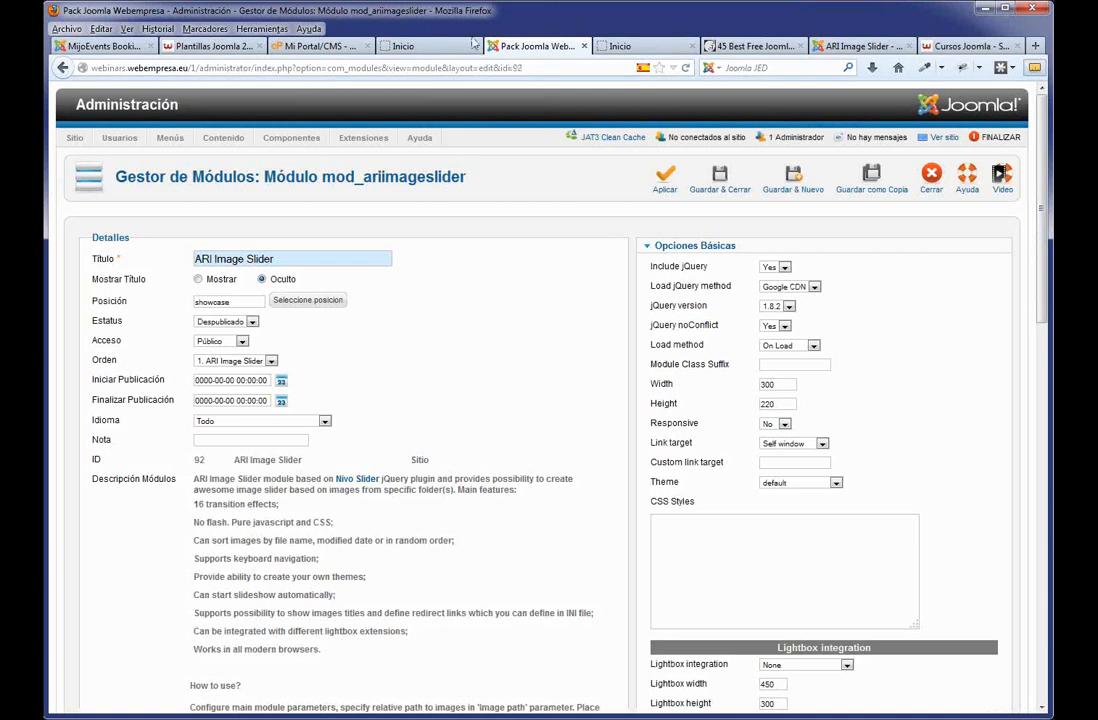
left_click(430, 47)
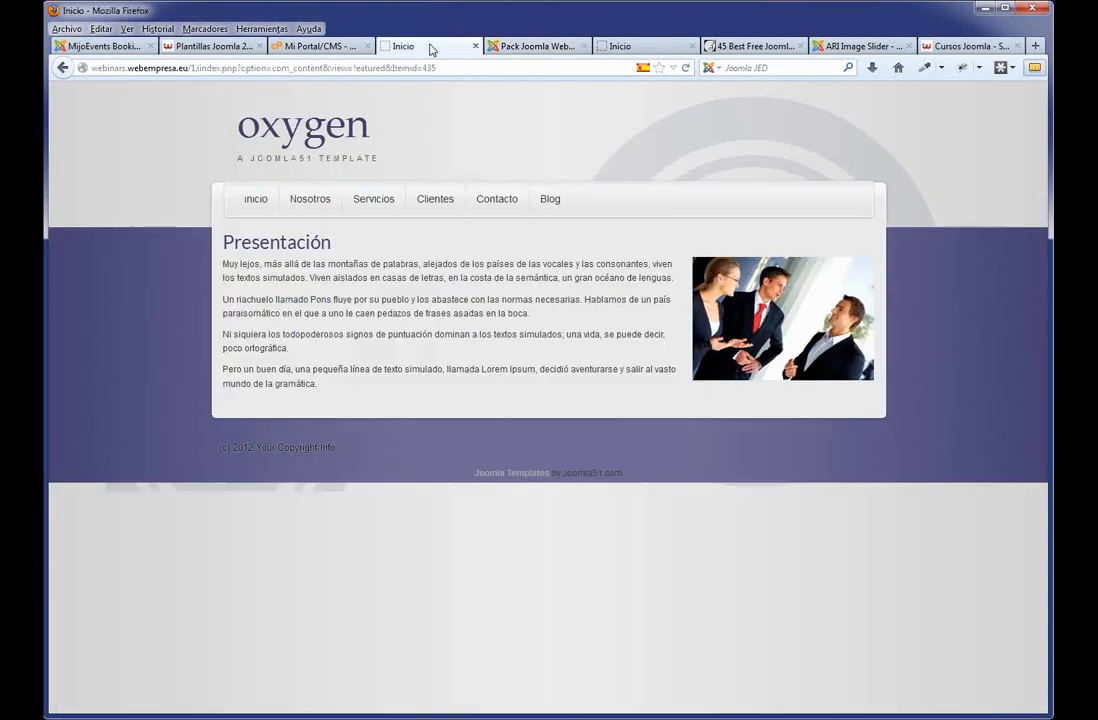
left_click(630, 48)
left_click(521, 48)
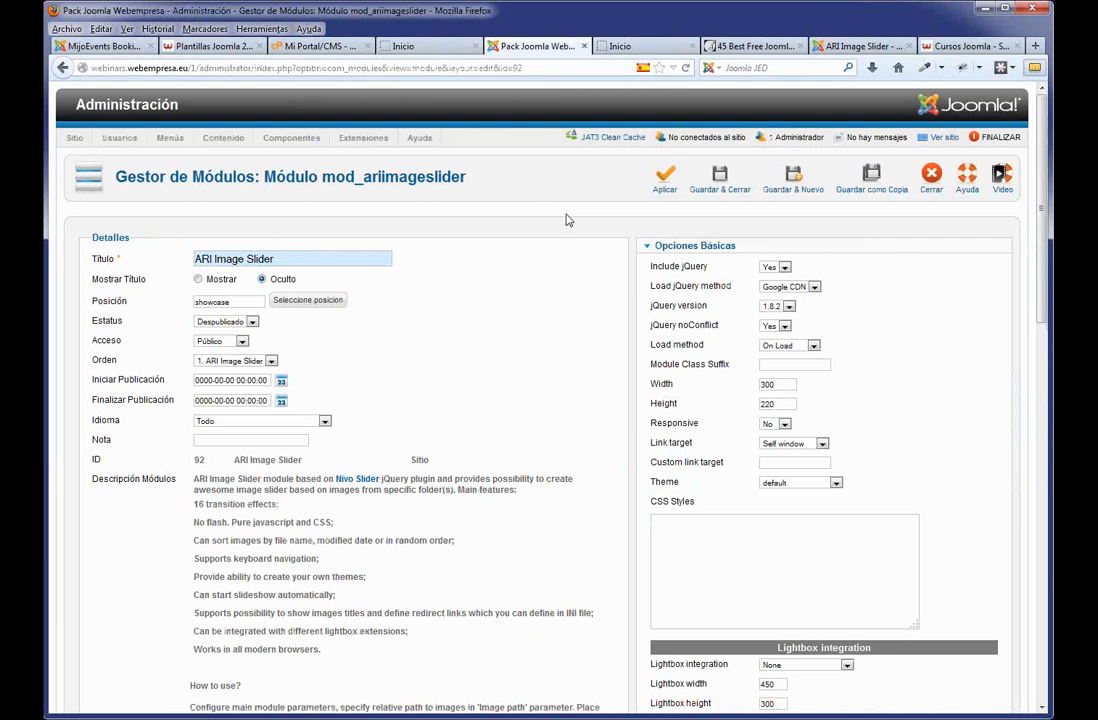
left_click(388, 46)
left_click(240, 68)
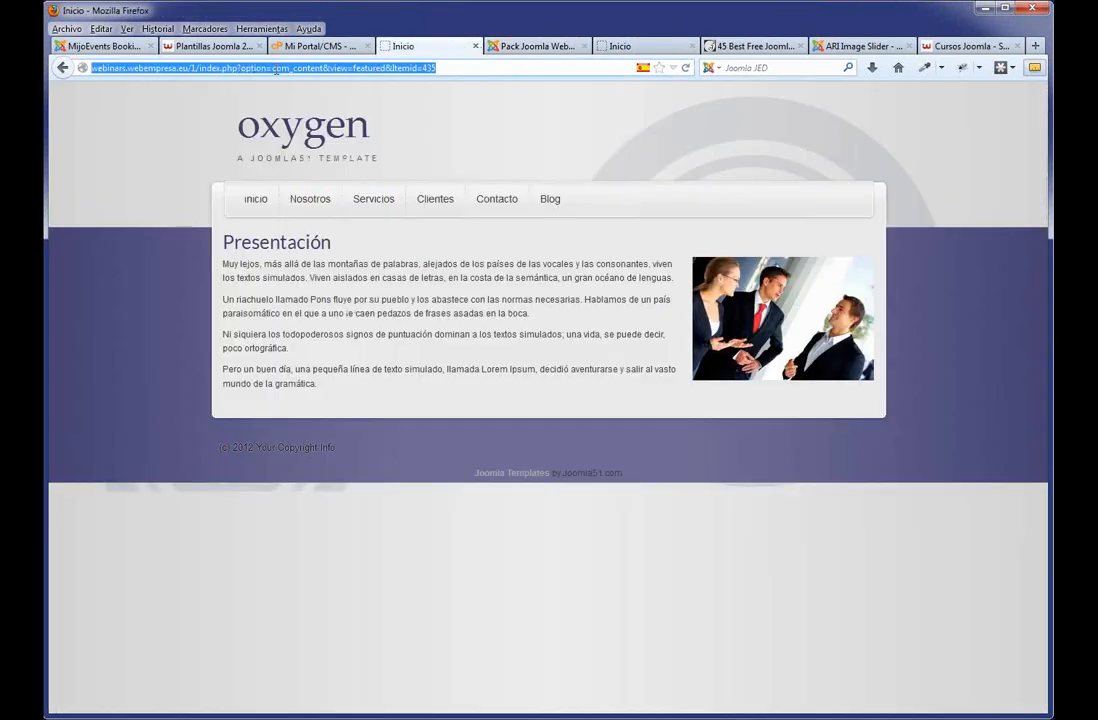
left_click(238, 68)
left_click_drag(240, 68, 712, 83)
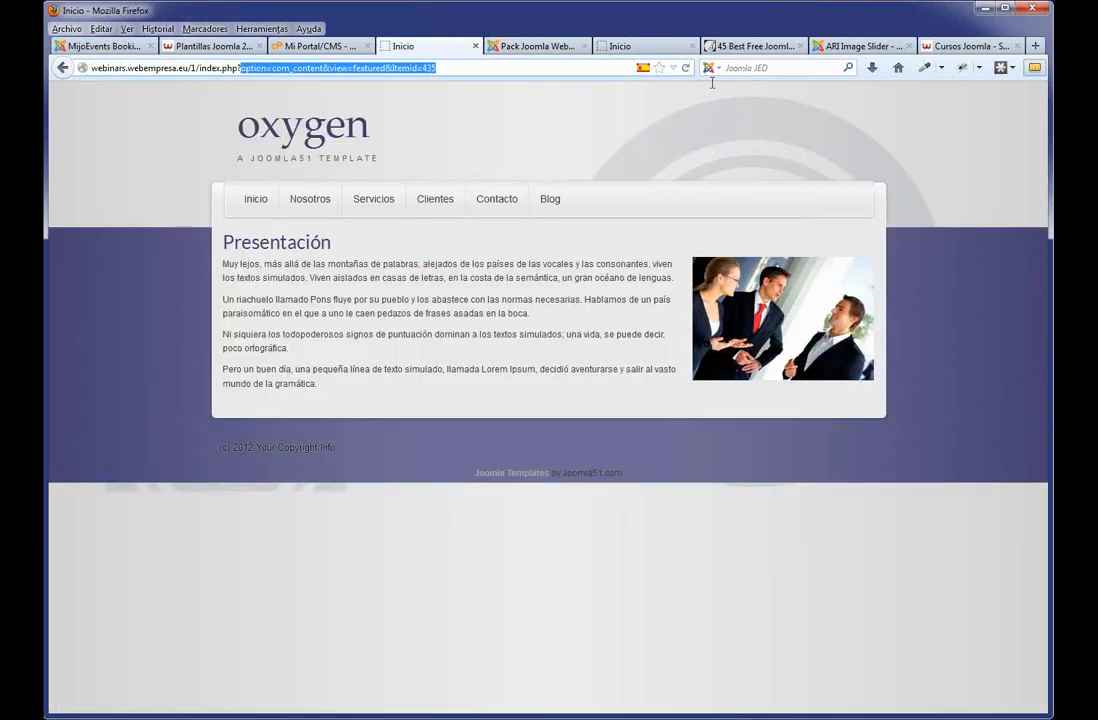
type("tp=1")
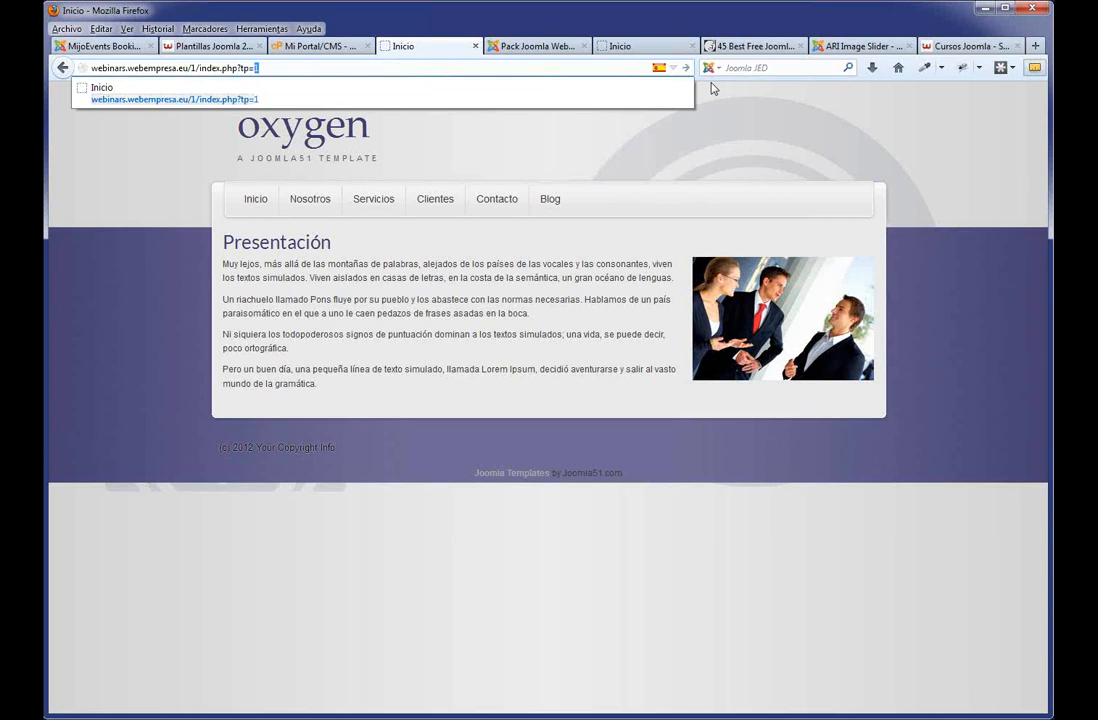
key("Return")
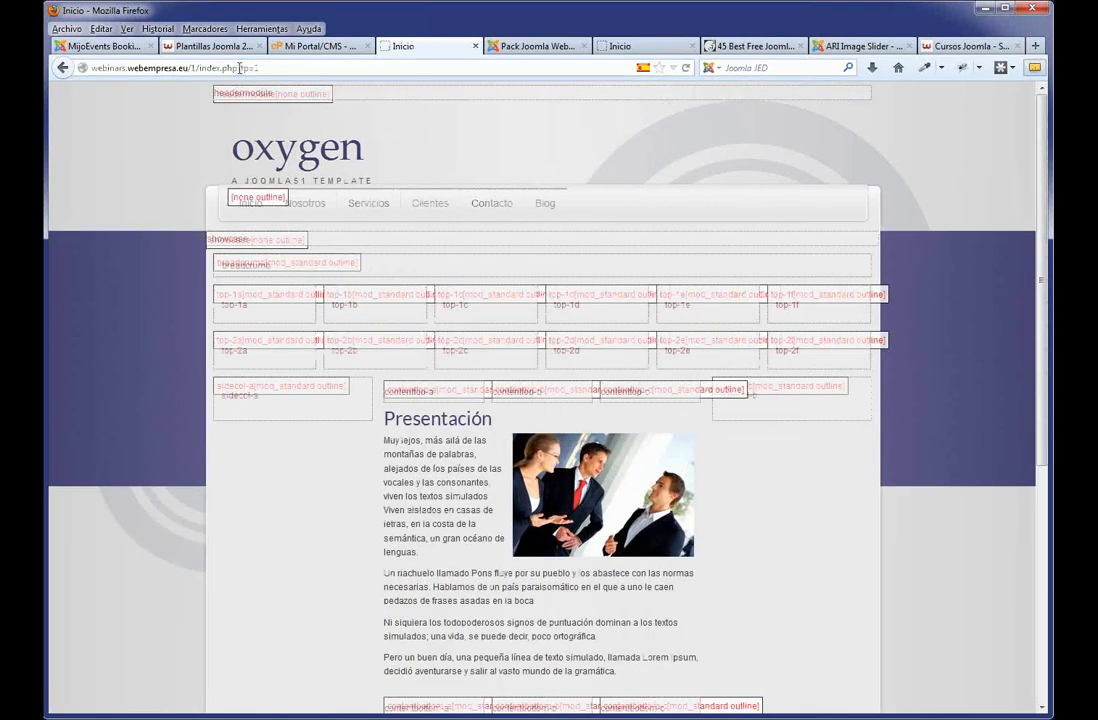
mouse_move(238, 68)
left_mouse_down()
mouse_move(252, 68)
mouse_move(237, 69)
left_mouse_up()
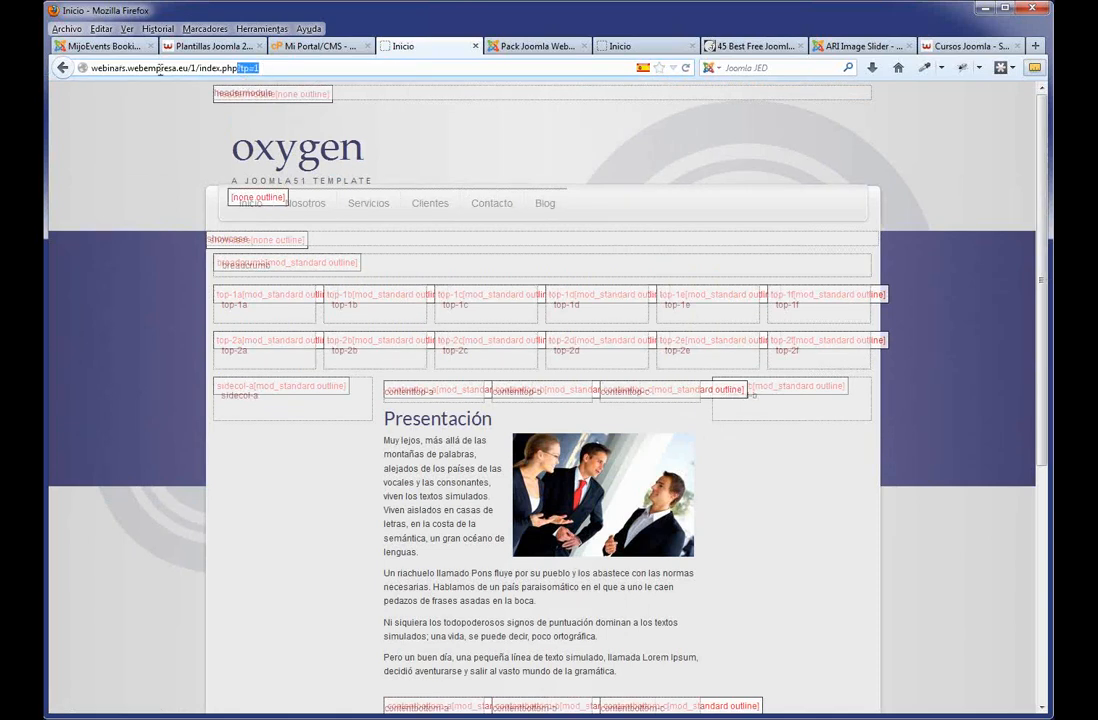
left_click(63, 67)
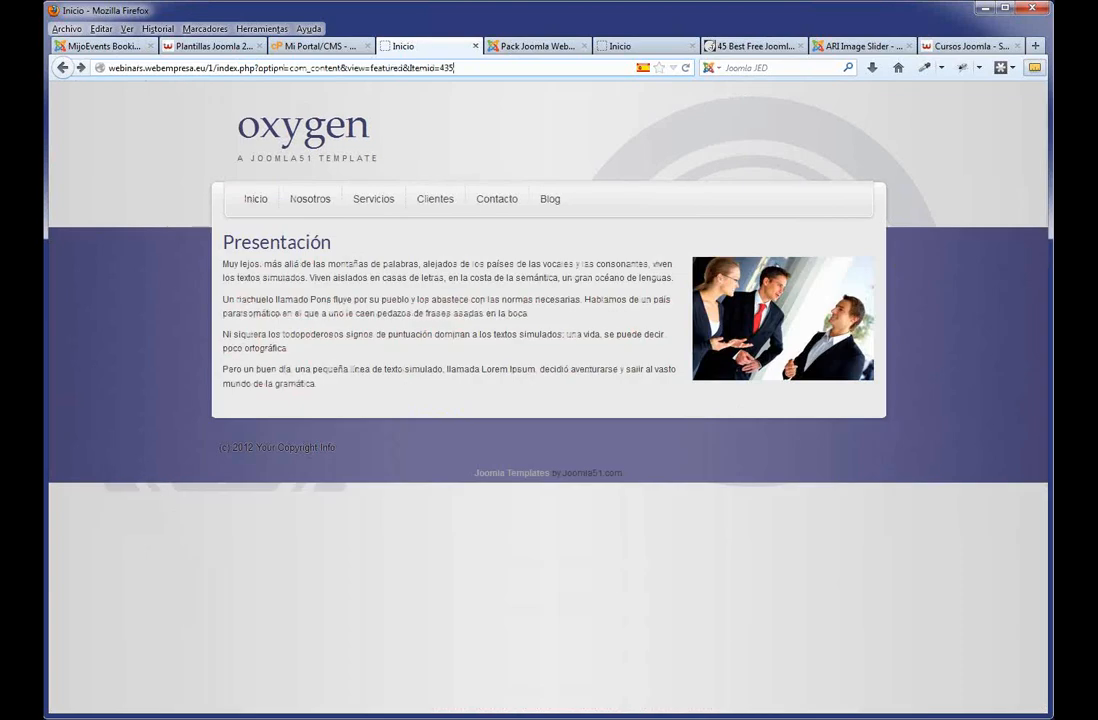
key("alt+Tab")
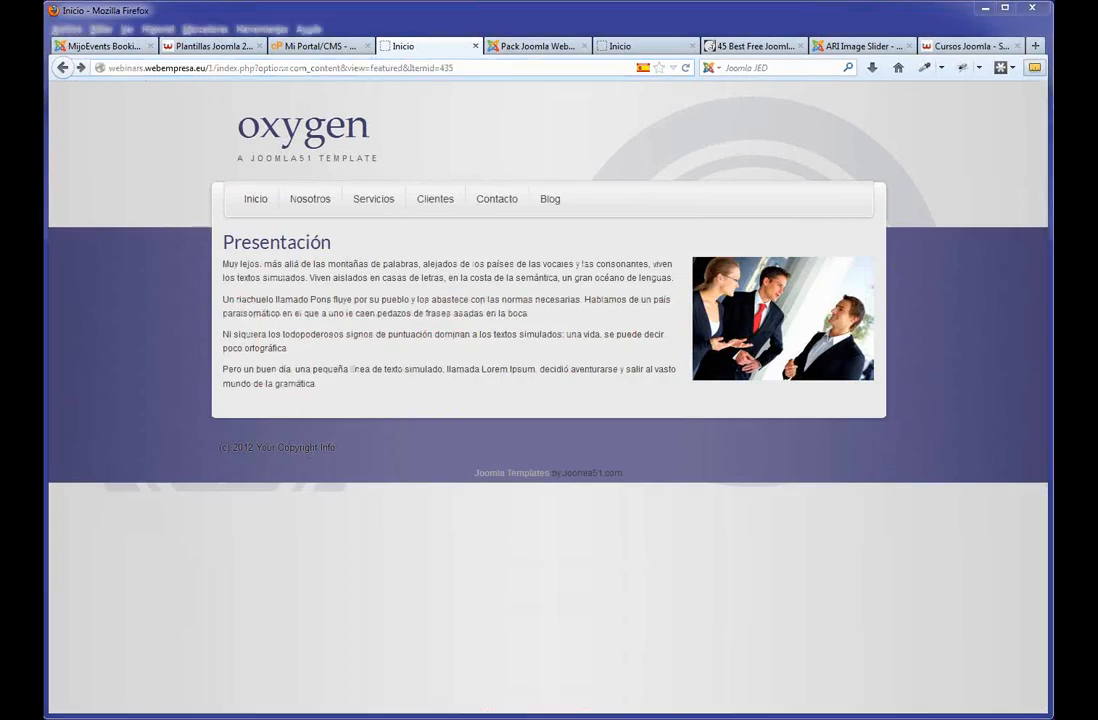
Set the slider module's status to Published.
left_click(550, 46)
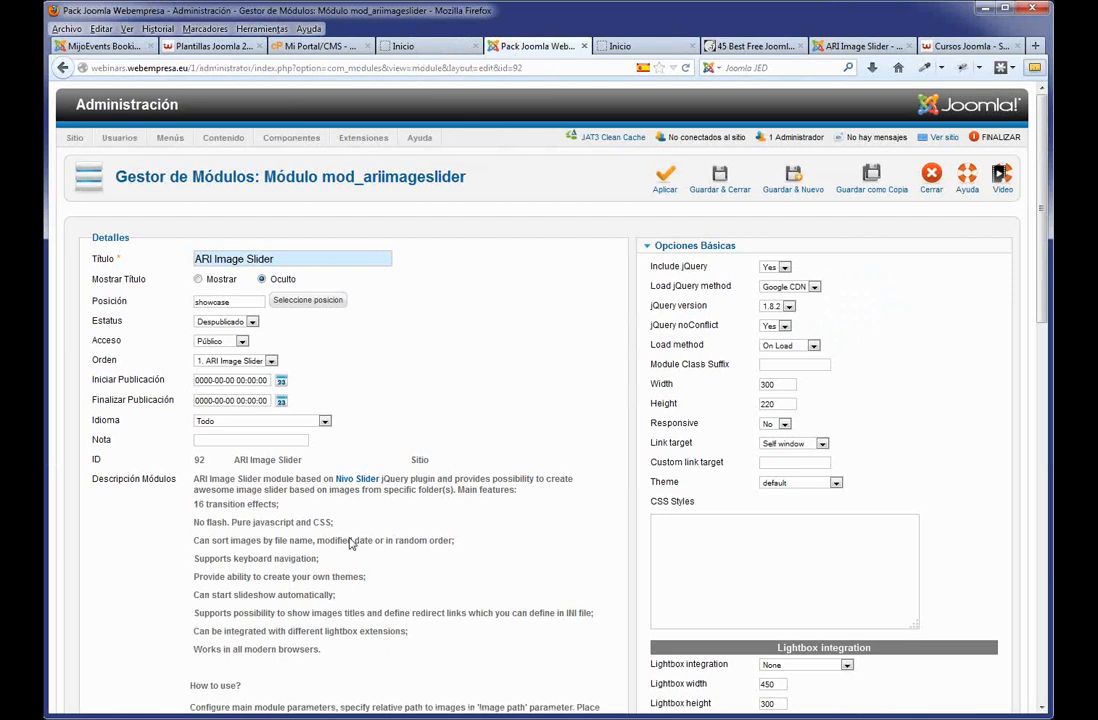
left_click(232, 322)
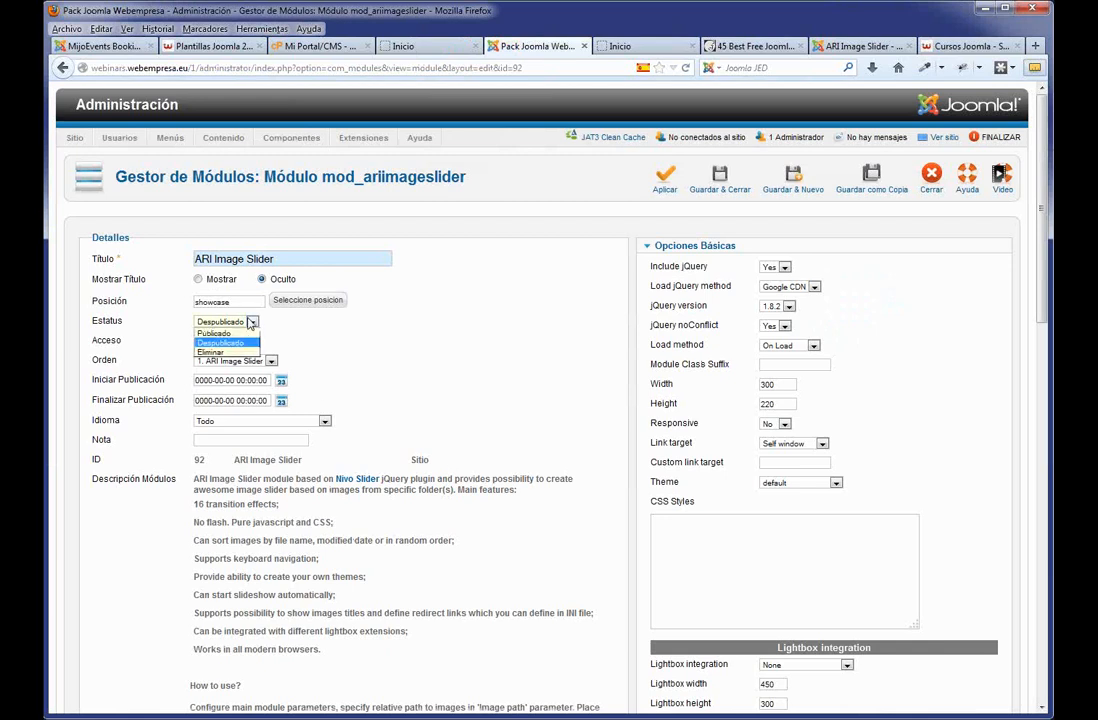
left_click(222, 333)
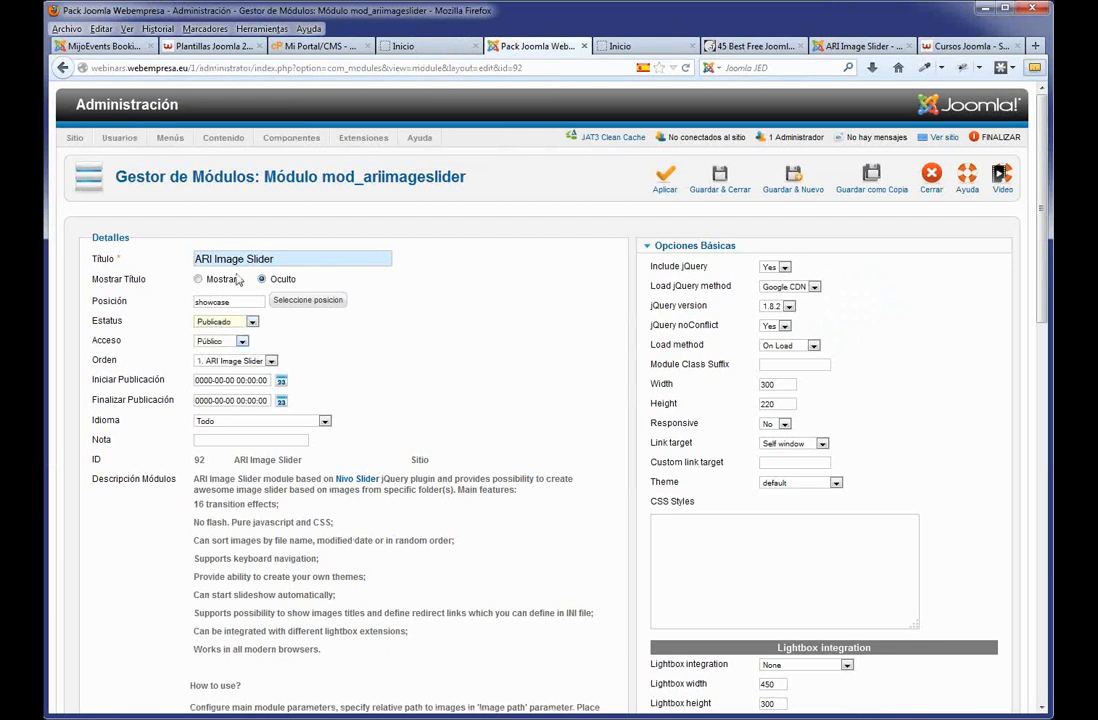
double_click(238, 302)
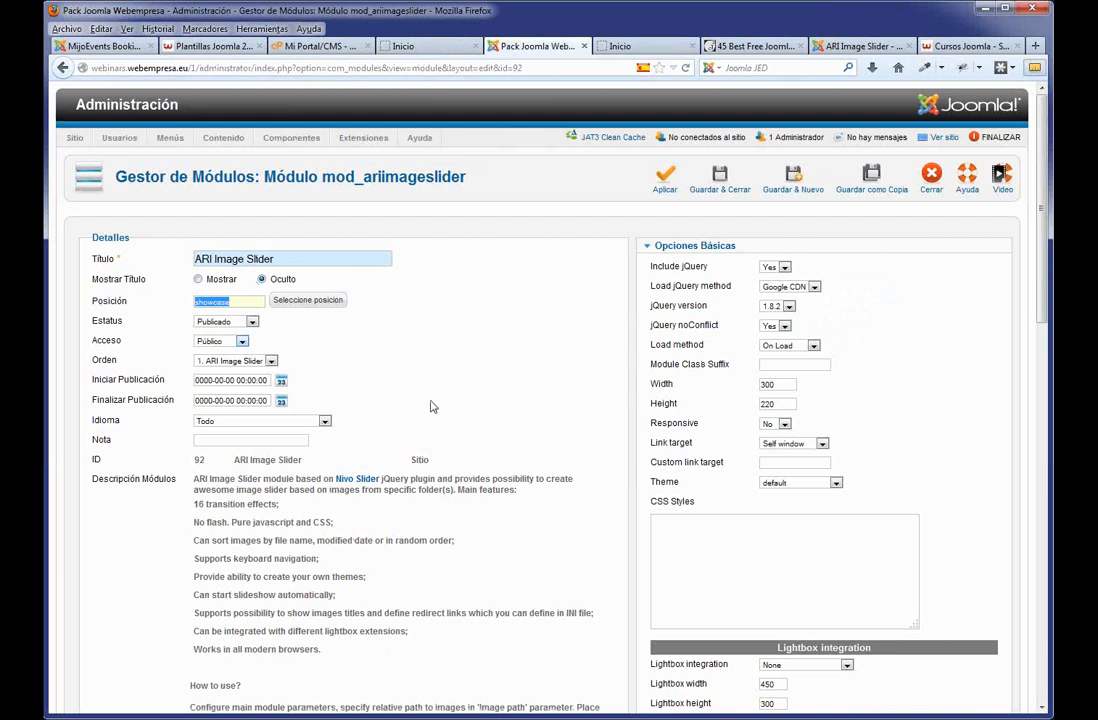
Set Menu Assignment to 'Only on the pages selected' and tick the Inicio page.
scroll(434, 418, "down", 1)
scroll(434, 418, "down", 12)
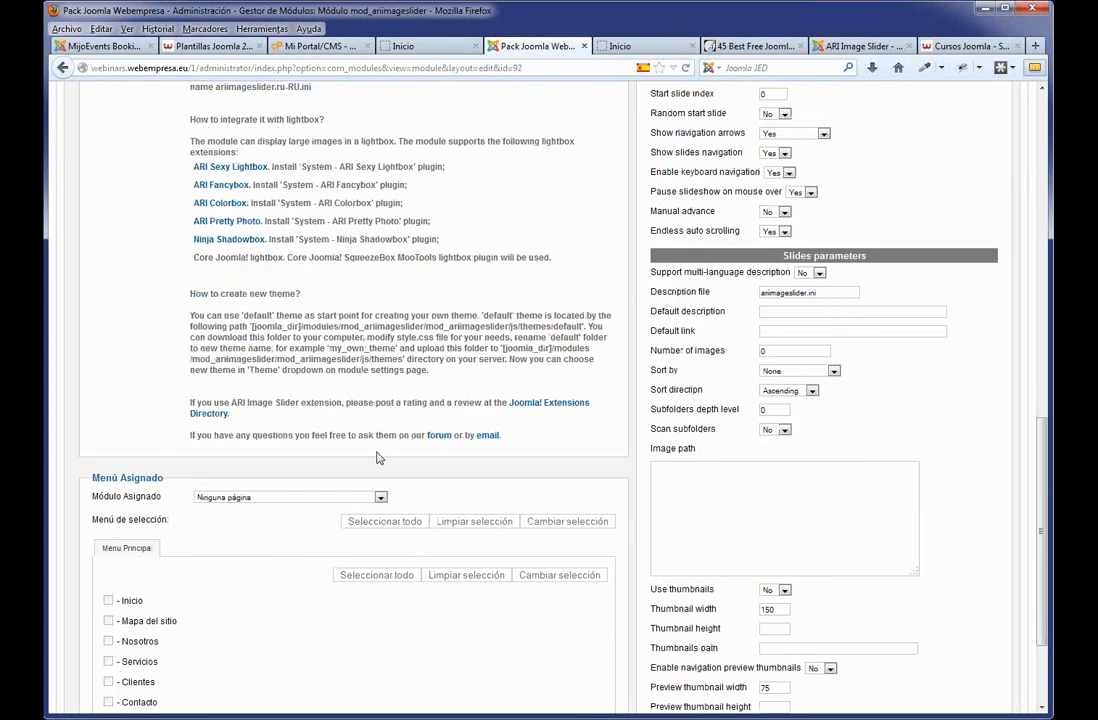
left_click(380, 415)
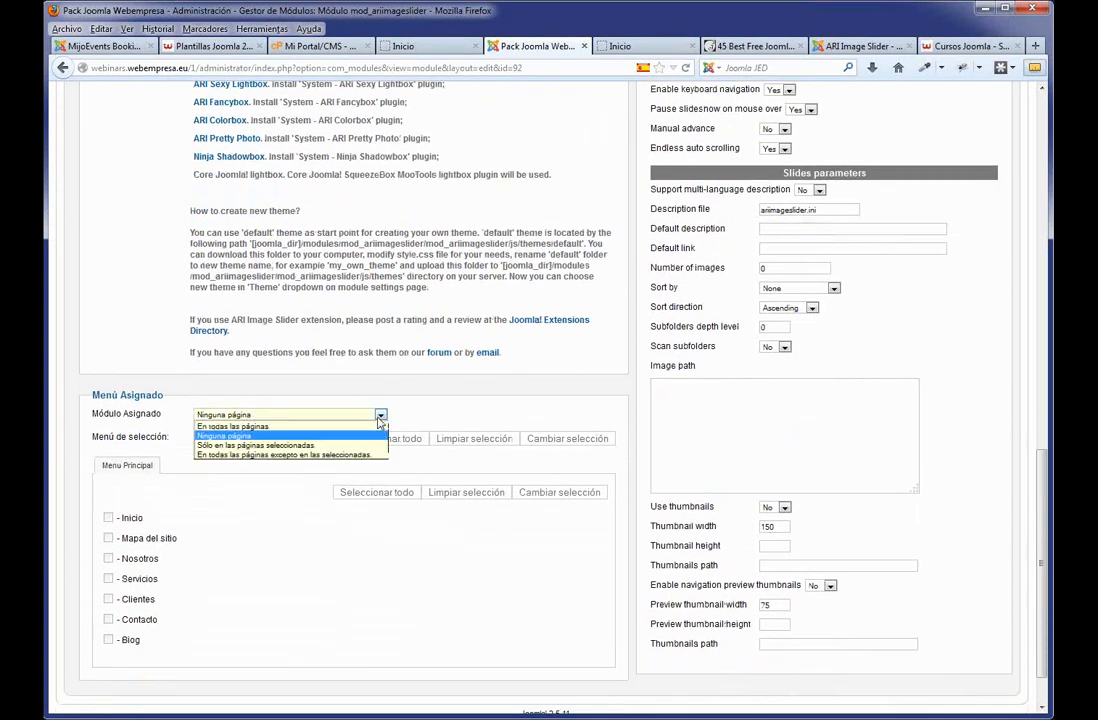
left_click(266, 447)
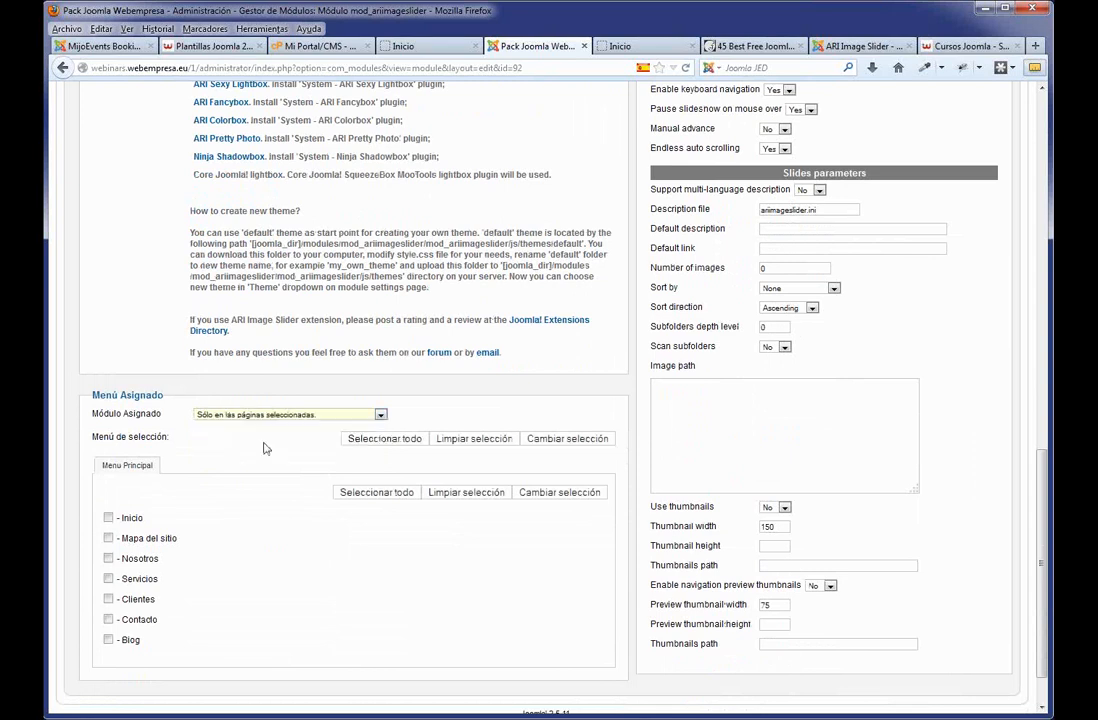
left_click(109, 518)
scroll(791, 393, "up", 15)
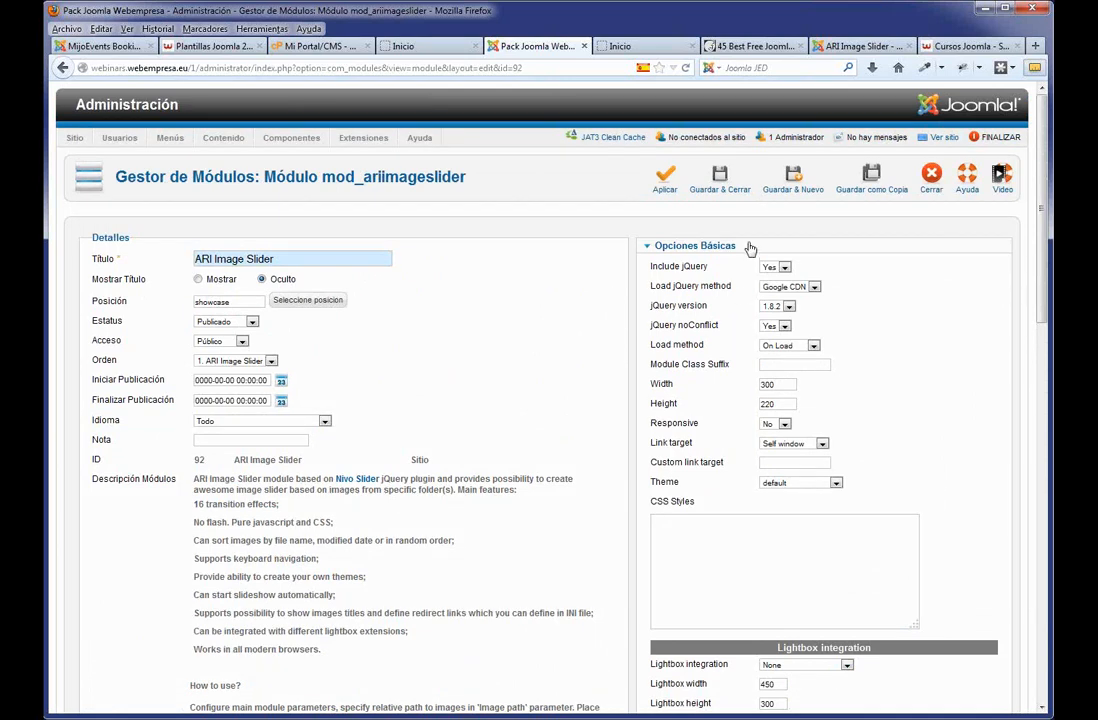
Set the slider's width to 930 and height to 350.
left_click_drag(776, 386, 758, 385)
type("93")
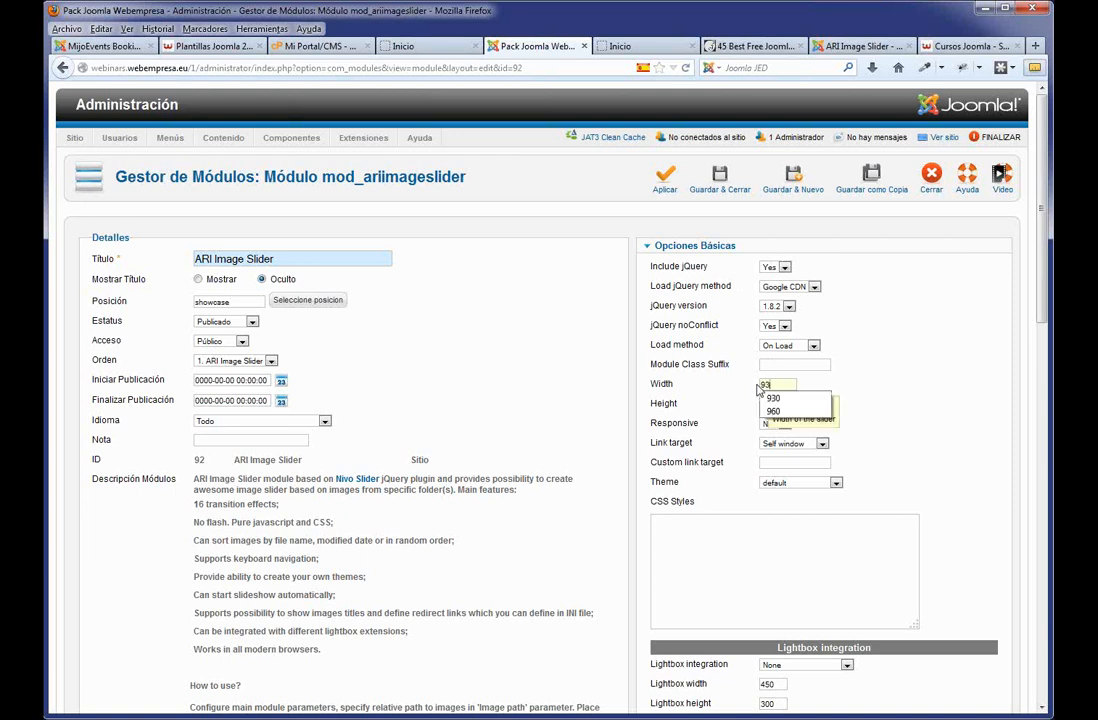
type("0")
double_click(780, 404)
type("220")
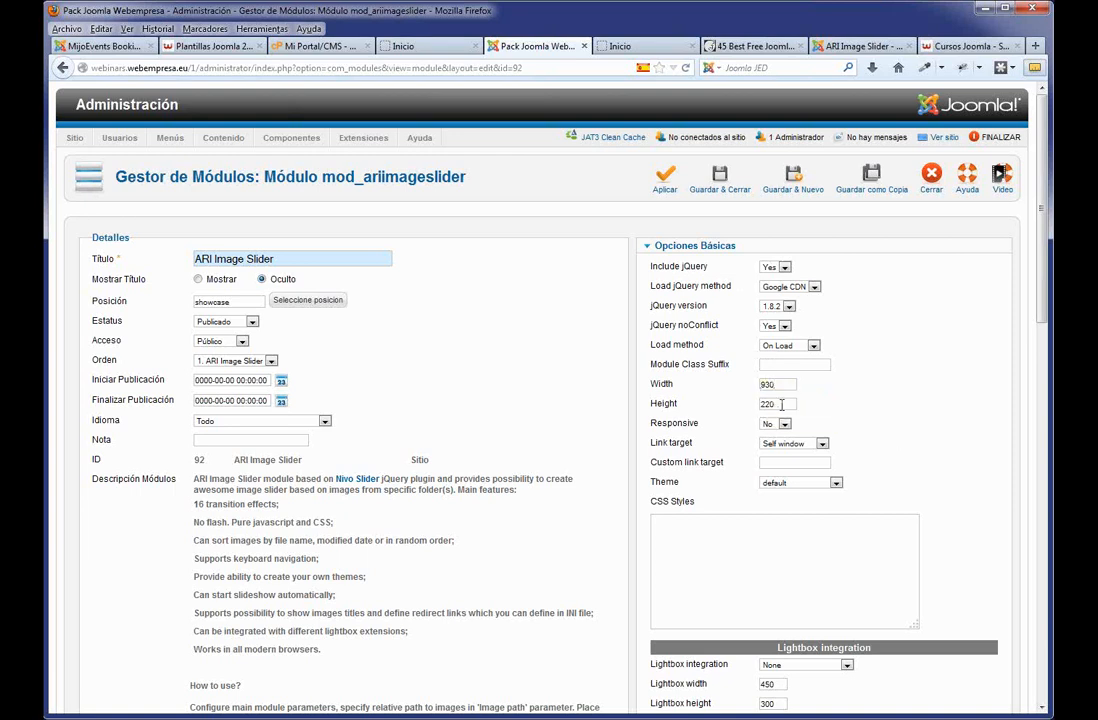
left_click_drag(782, 404, 747, 403)
type("350")
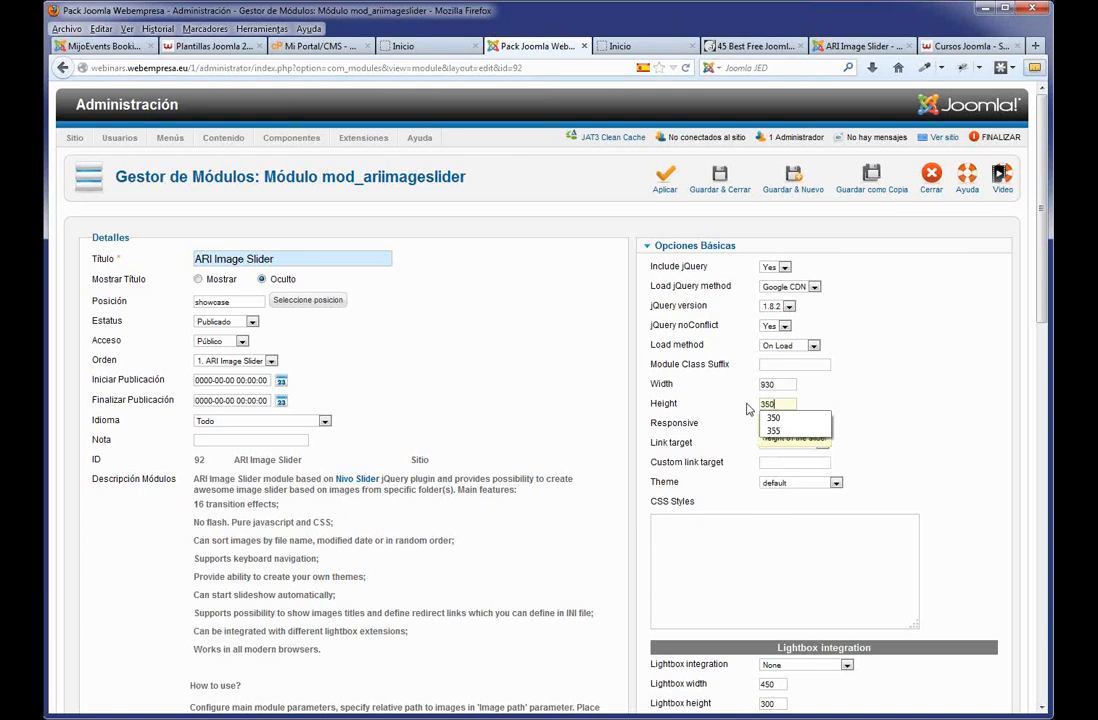
left_click(939, 382)
Enter images/slide as the image path, then save and close the module.
scroll(804, 517, "down", 10)
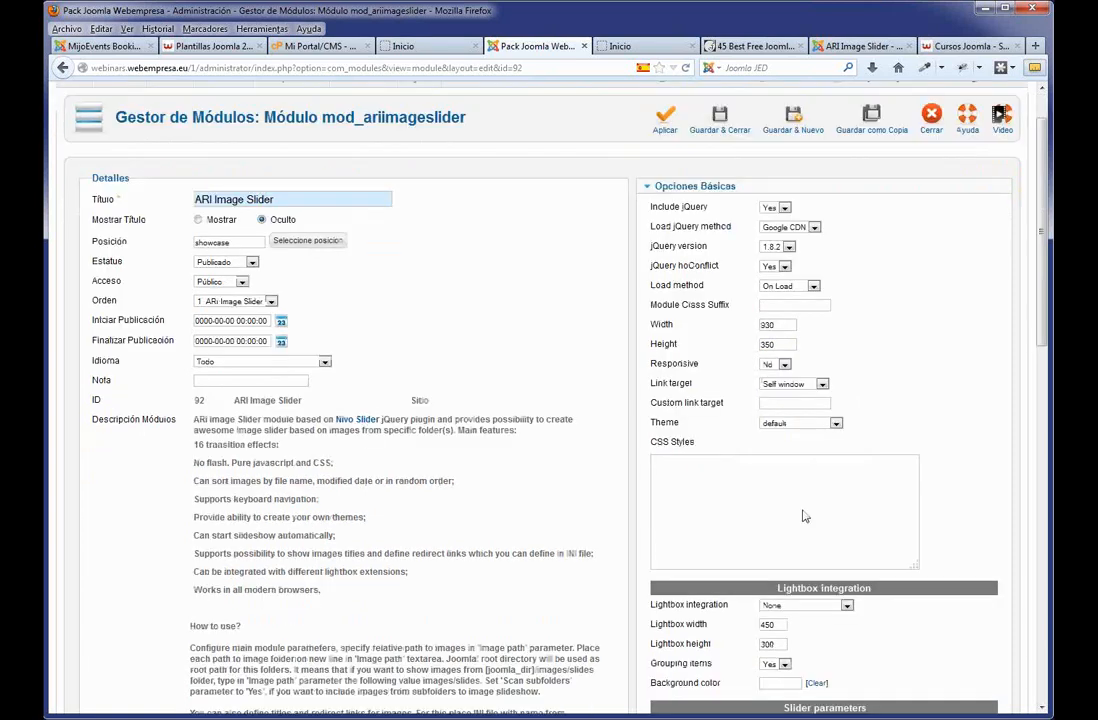
left_click(780, 497)
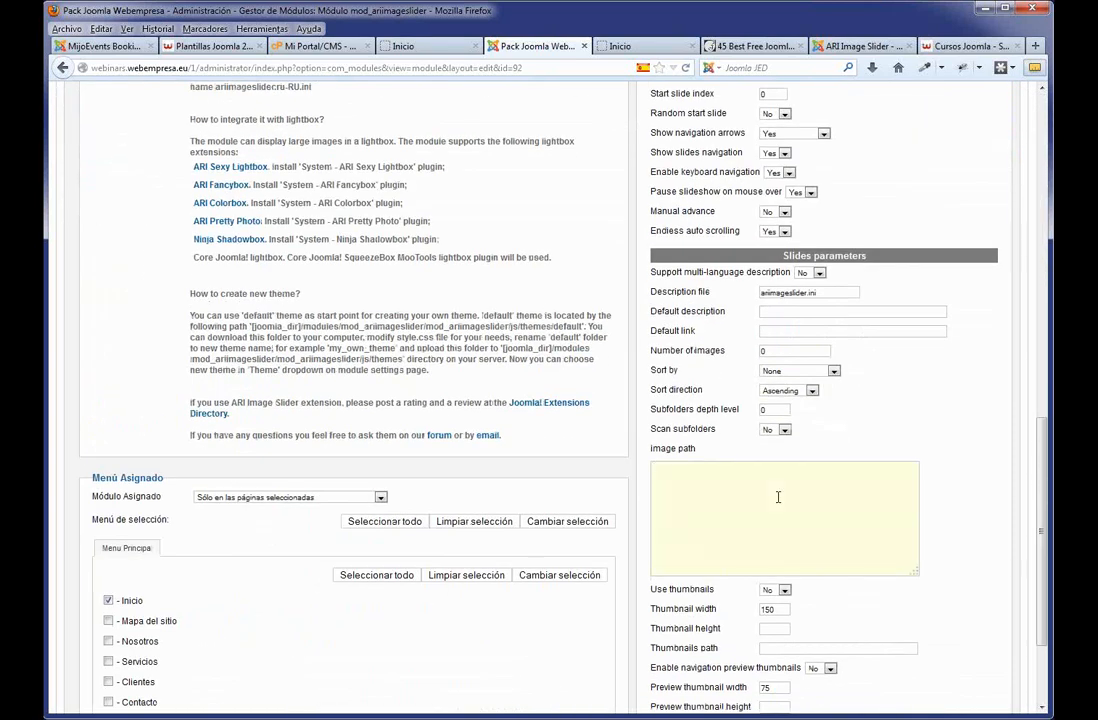
type("images/slide")
scroll(769, 500, "up", 5)
scroll(568, 446, "down", 7)
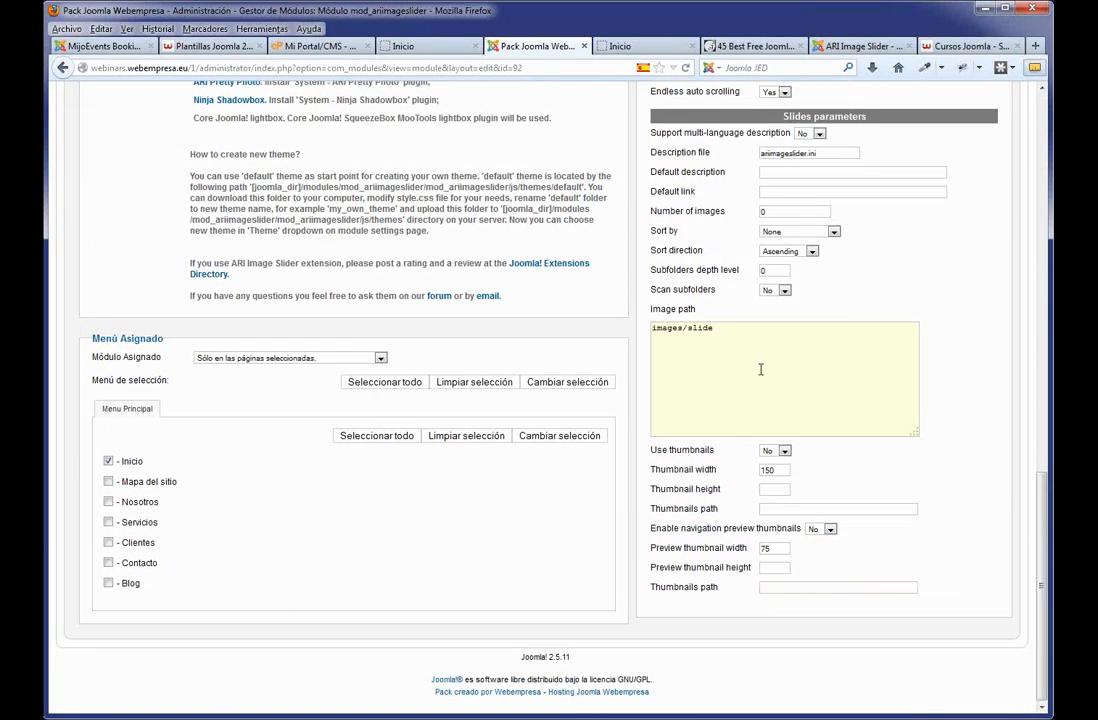
scroll(750, 345, "up", 15)
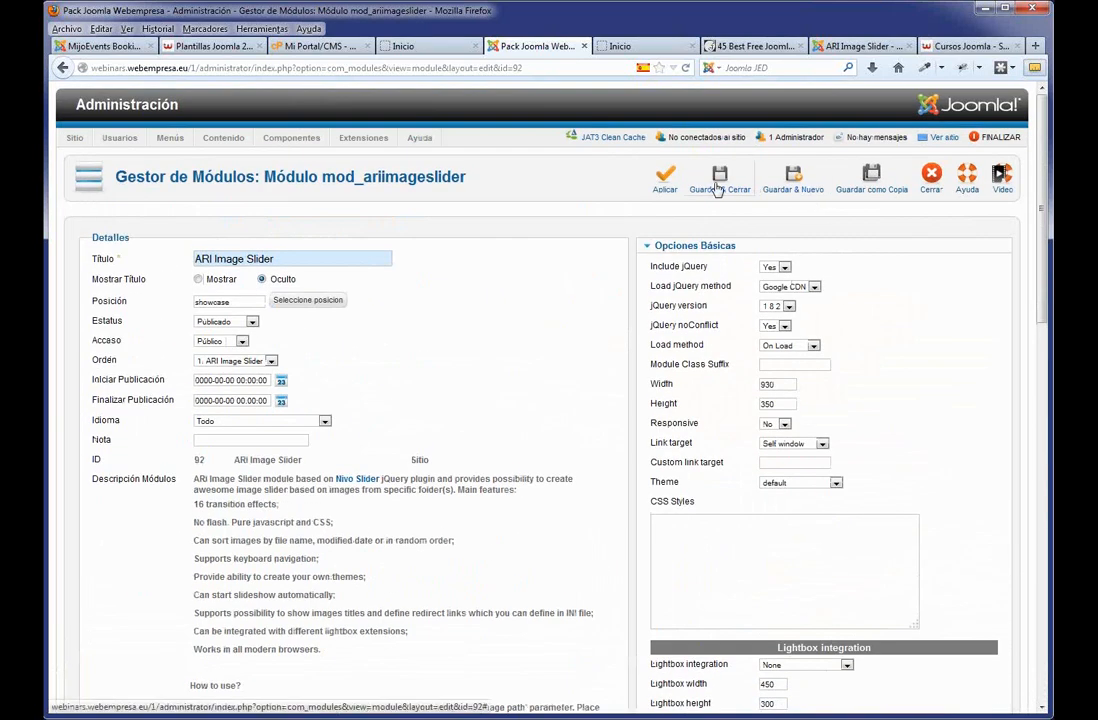
left_click(717, 182)
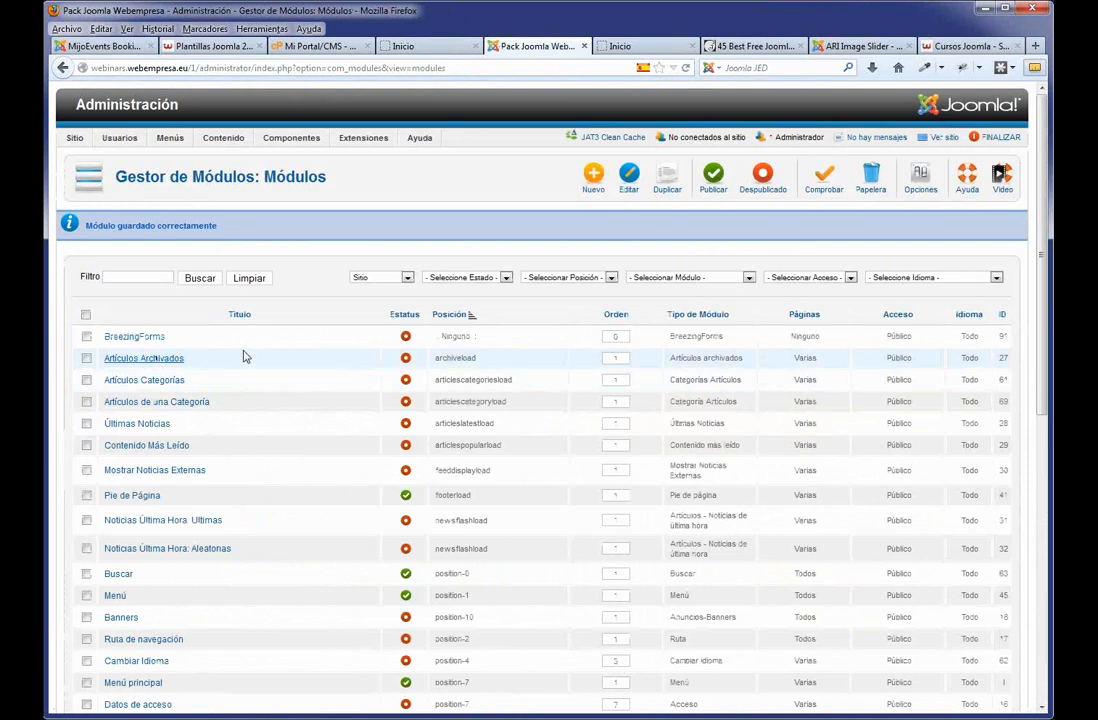
Reload the Oxygen Inicio page to view the new showcase slider area, then go back to the admin tab.
left_click(400, 46)
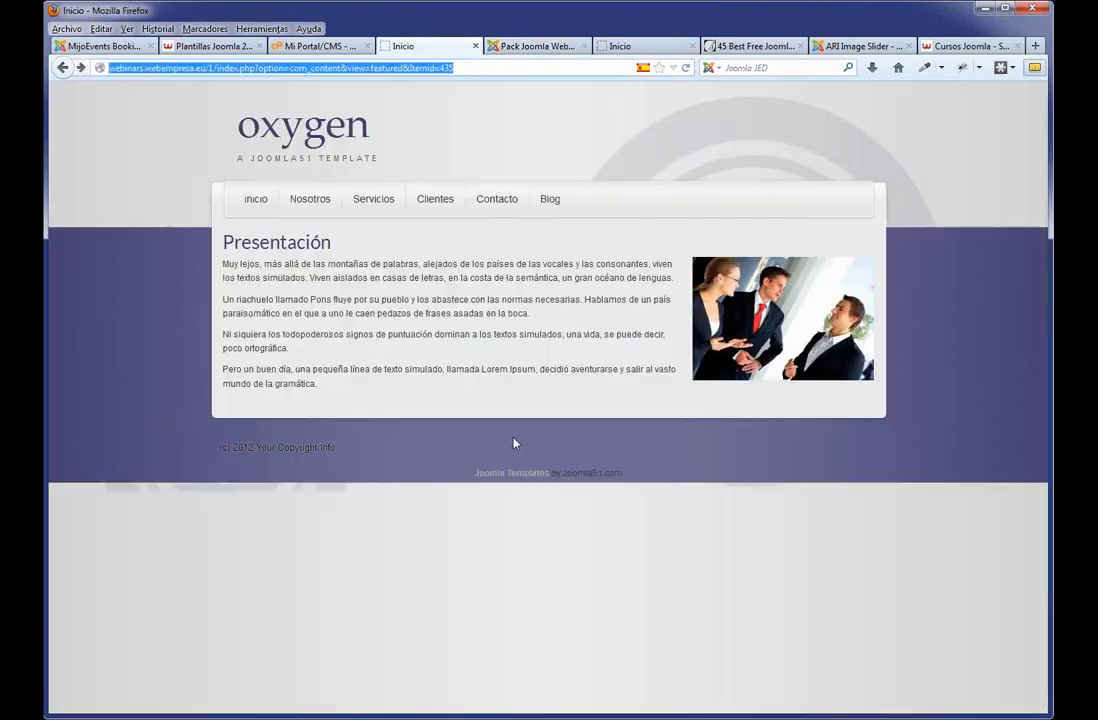
key("F5")
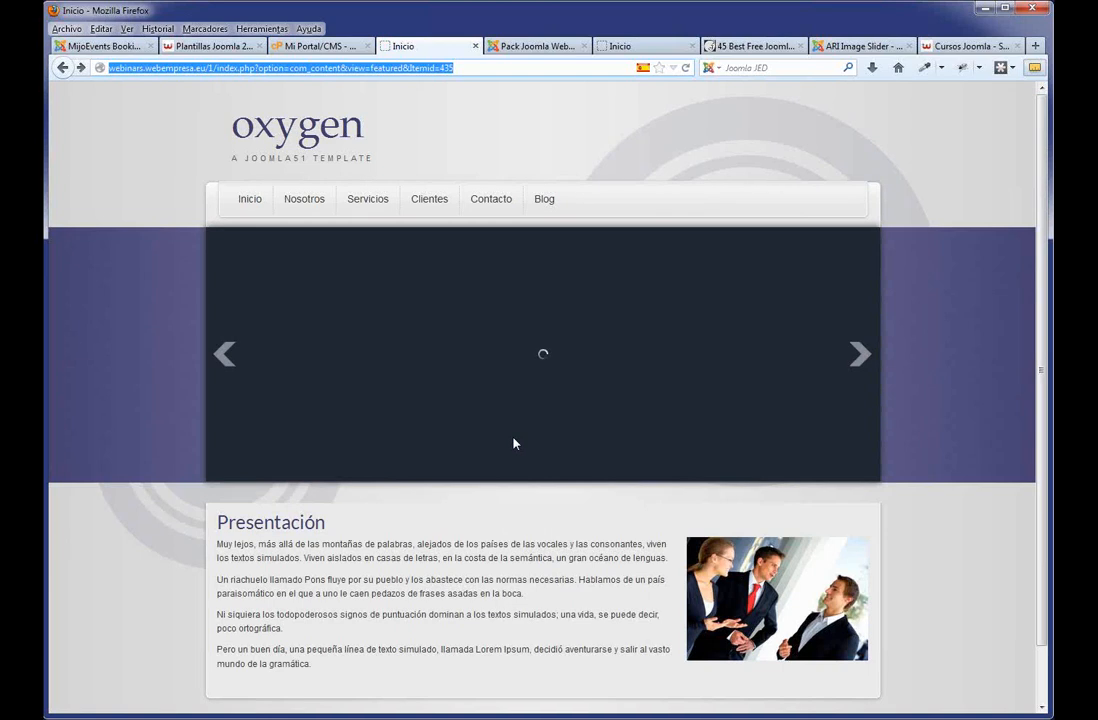
left_click(538, 47)
mouse_move(297, 140)
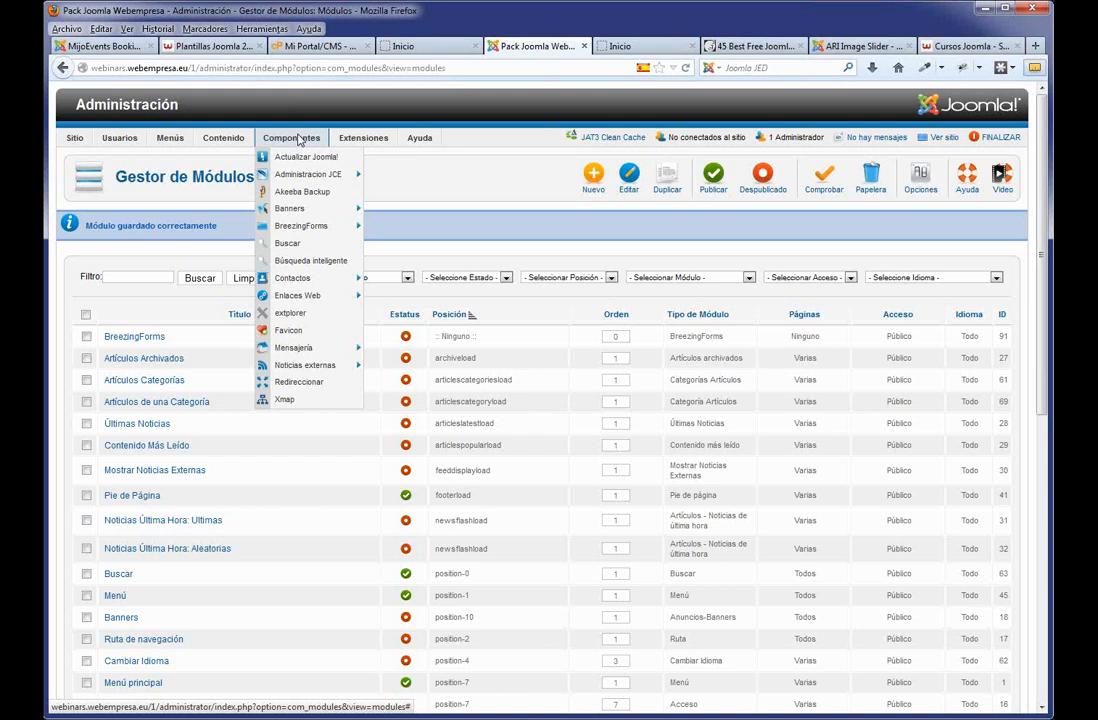
Open eXtplorer and browse into the site's 1/images folder.
left_click(290, 318)
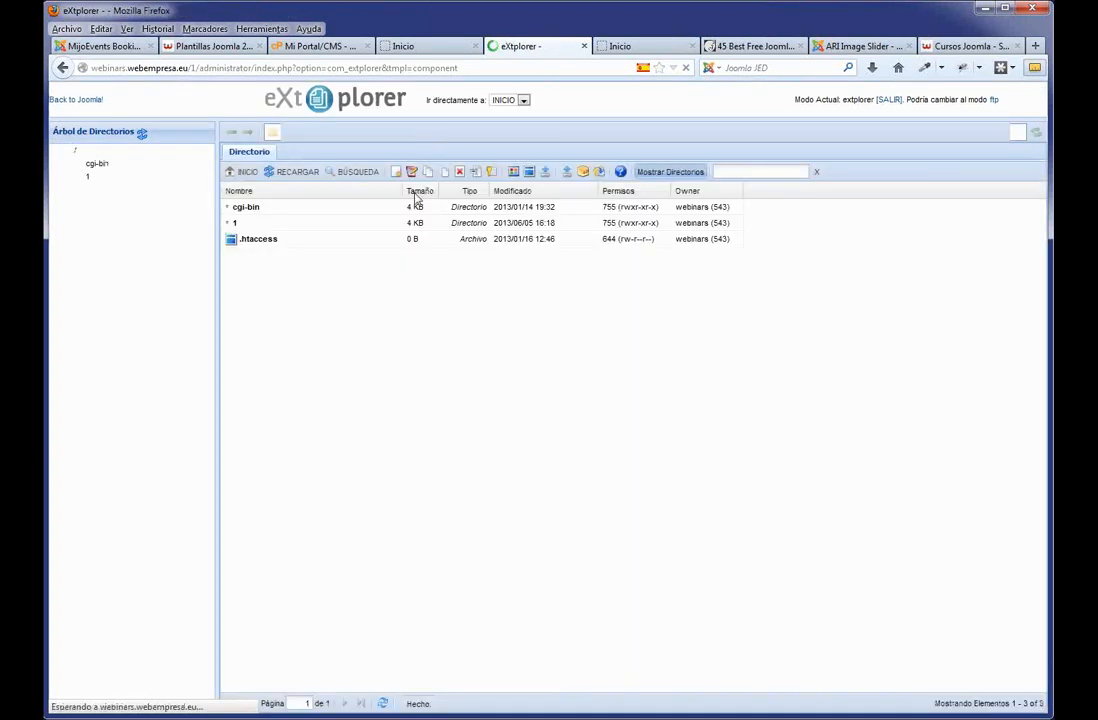
double_click(230, 224)
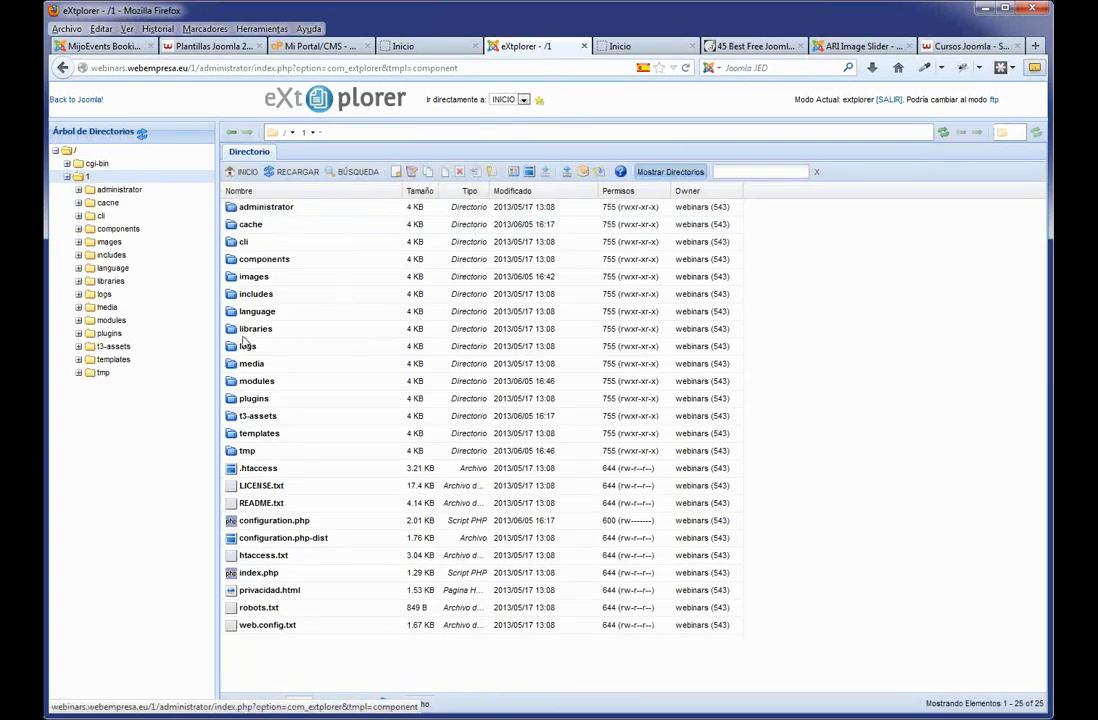
double_click(232, 277)
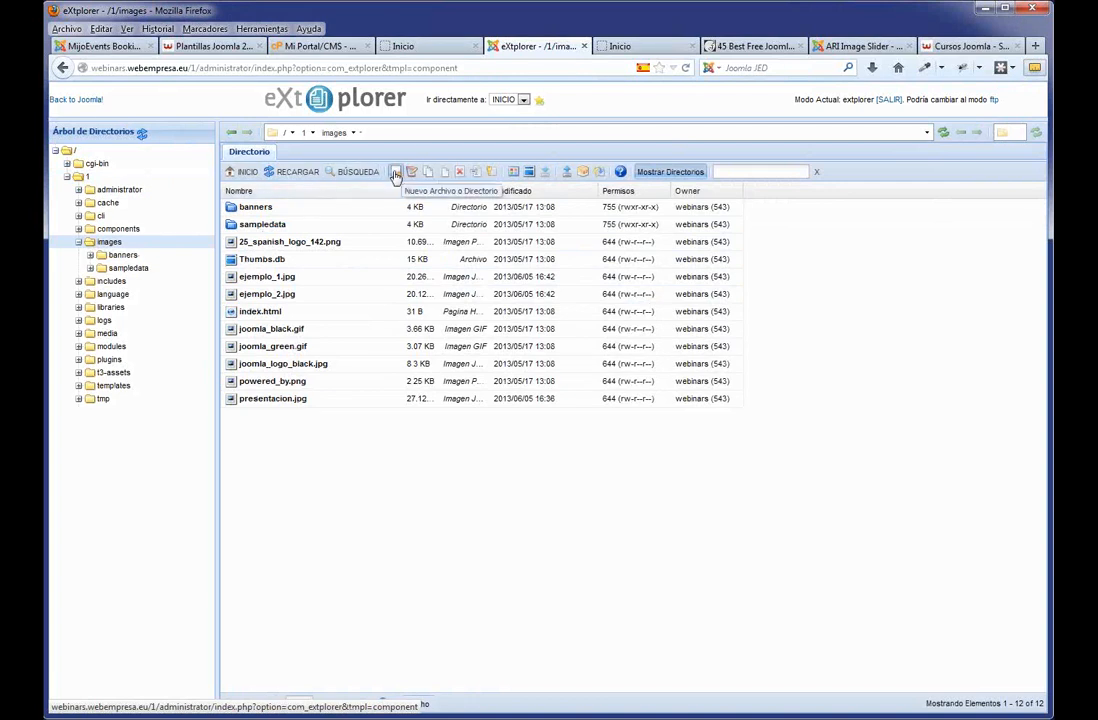
Create a new directory named slide and open it.
left_click(395, 174)
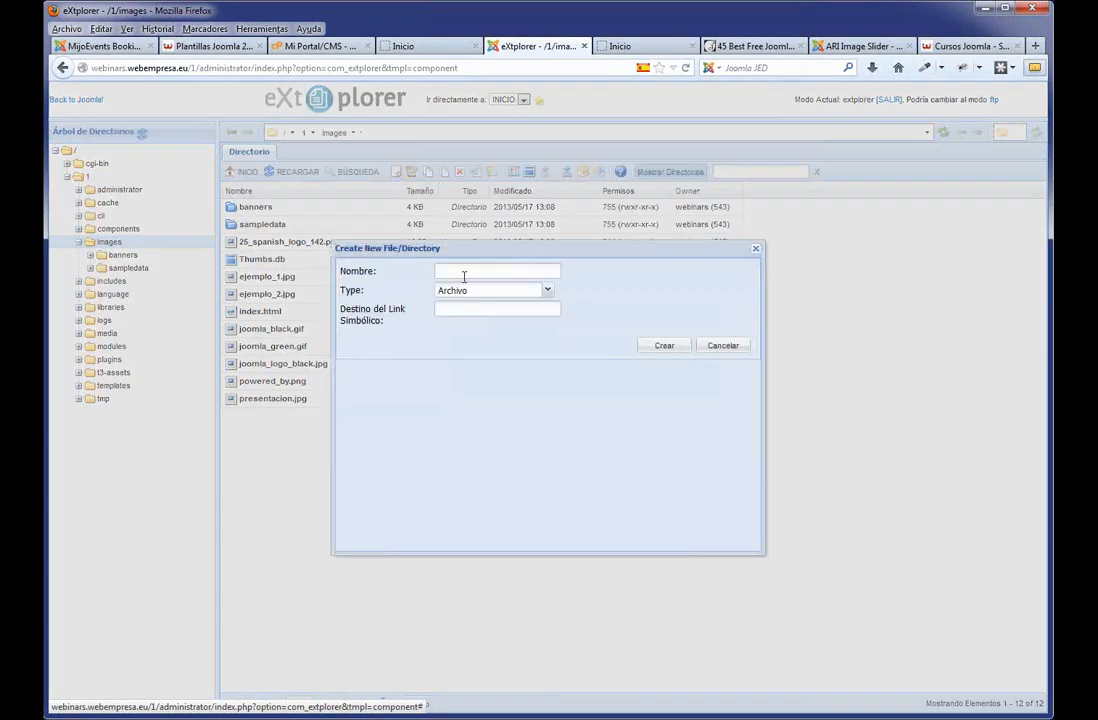
left_click(464, 276)
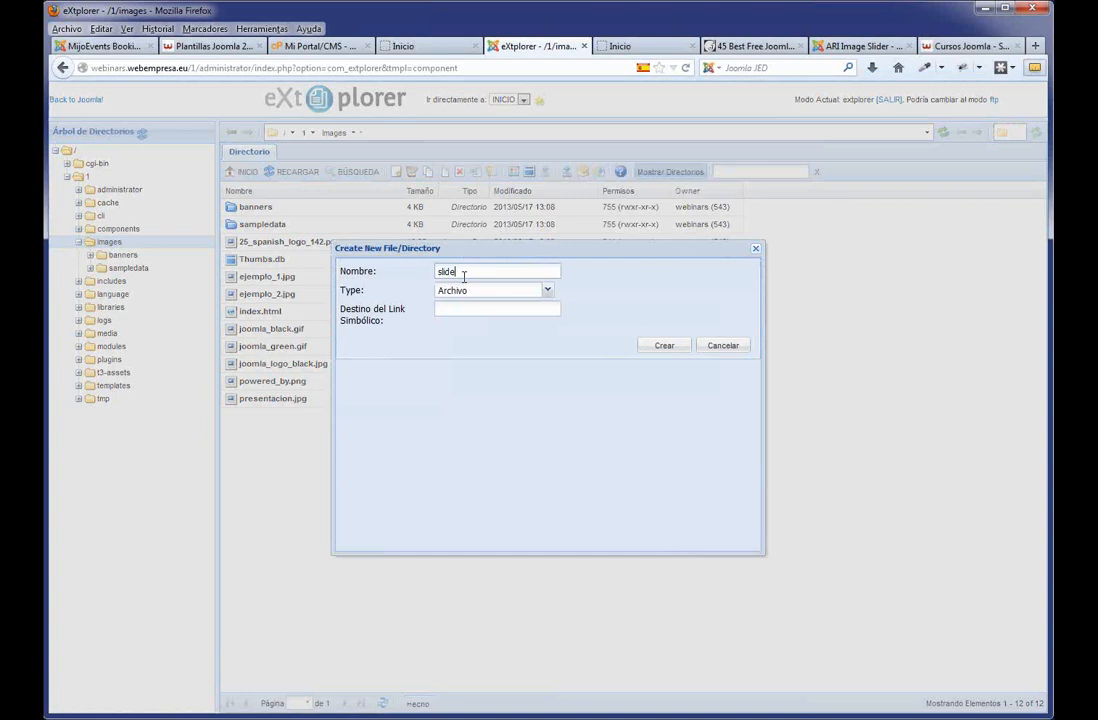
left_click(547, 291)
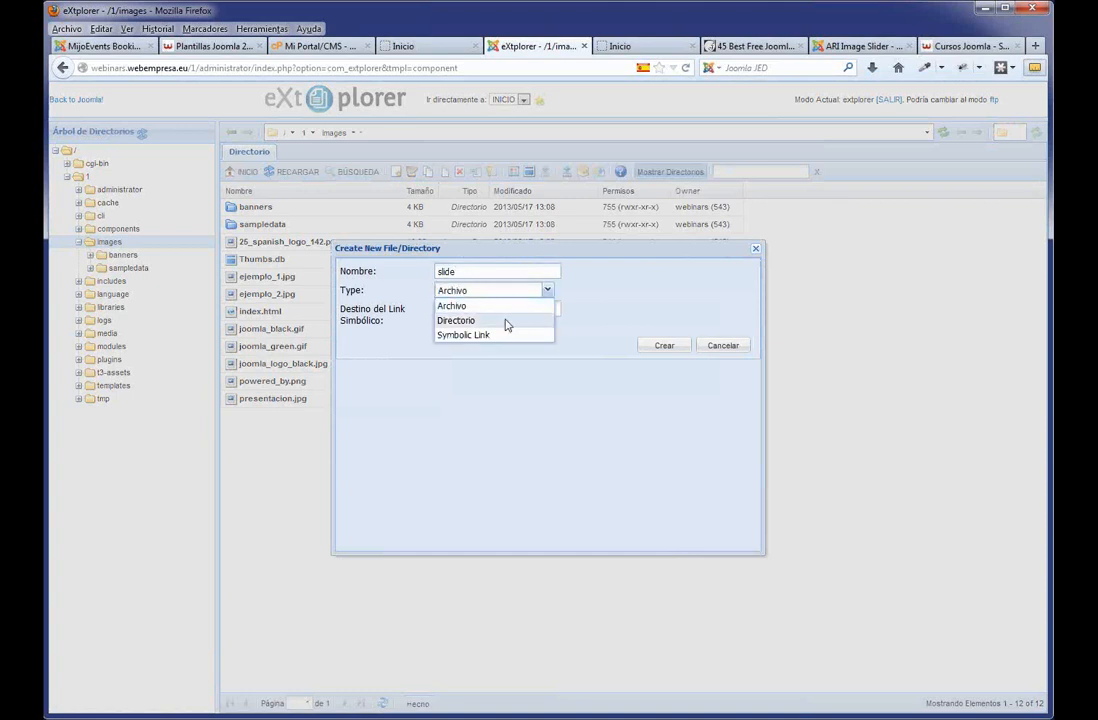
left_click(506, 322)
left_click(673, 349)
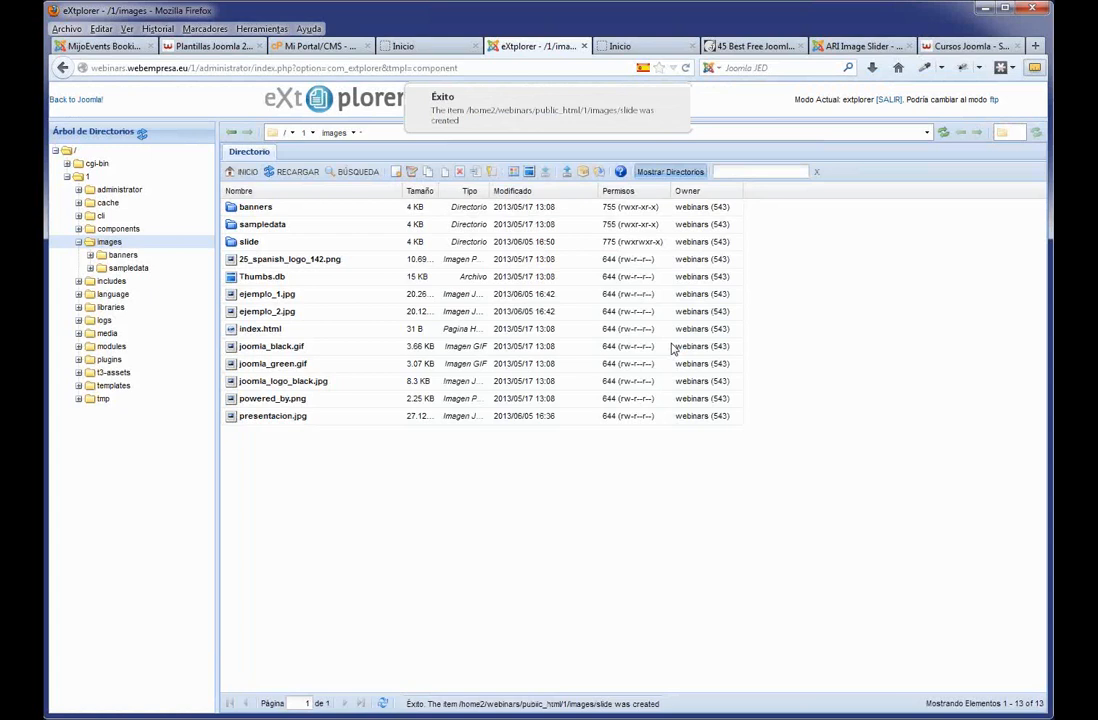
double_click(243, 241)
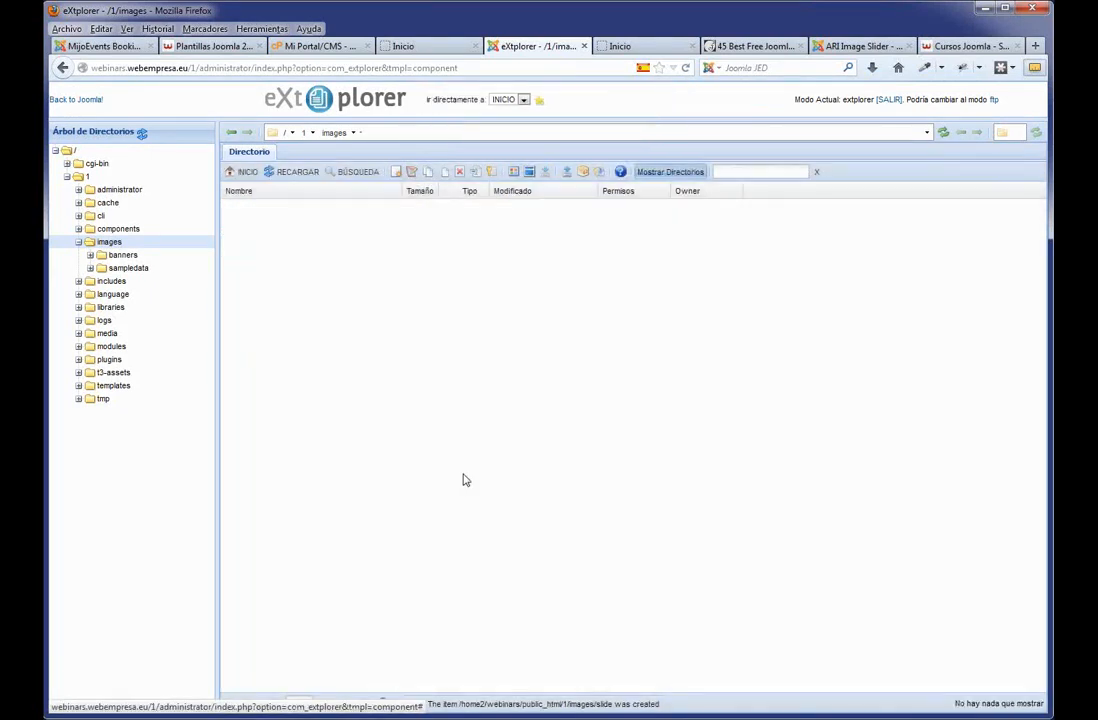
Choose slide1.jpeg and slide2.jpeg for the first two upload slots.
left_click(565, 173)
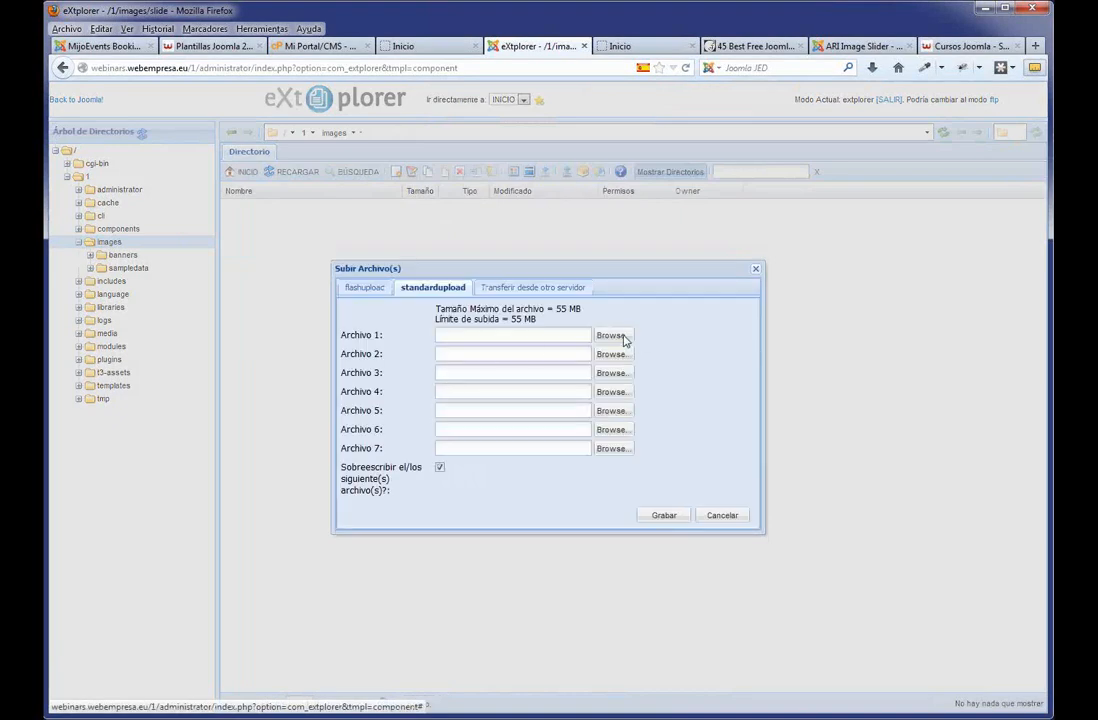
left_click(626, 340)
left_click(557, 150)
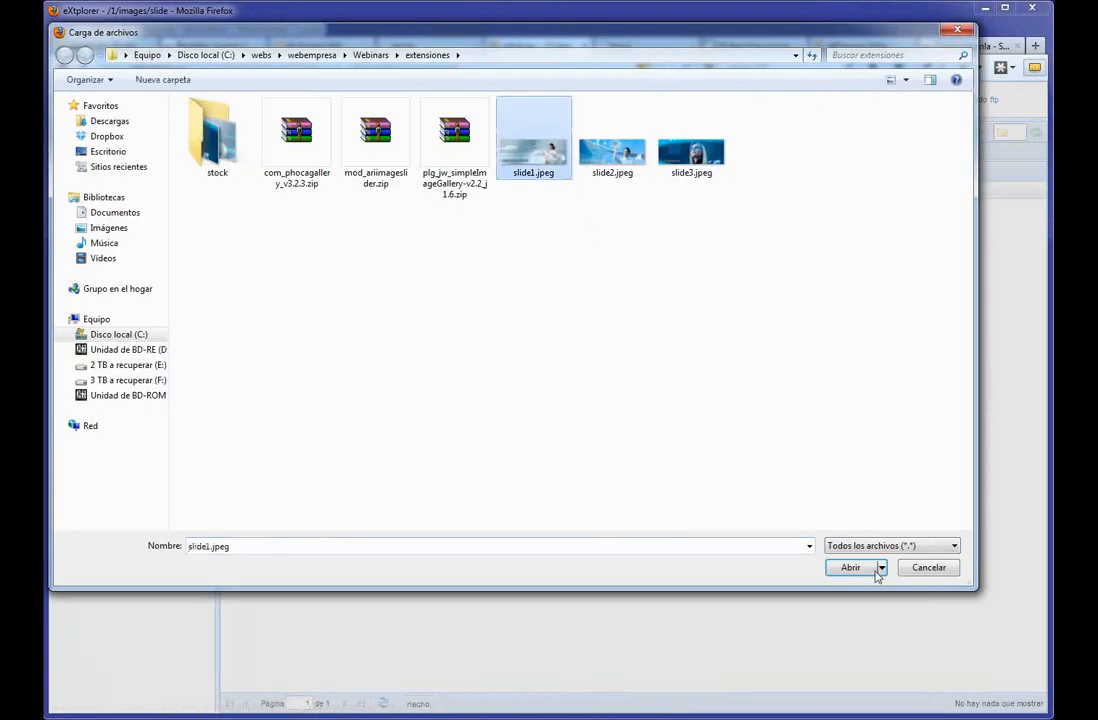
left_click(850, 568)
left_click(623, 355)
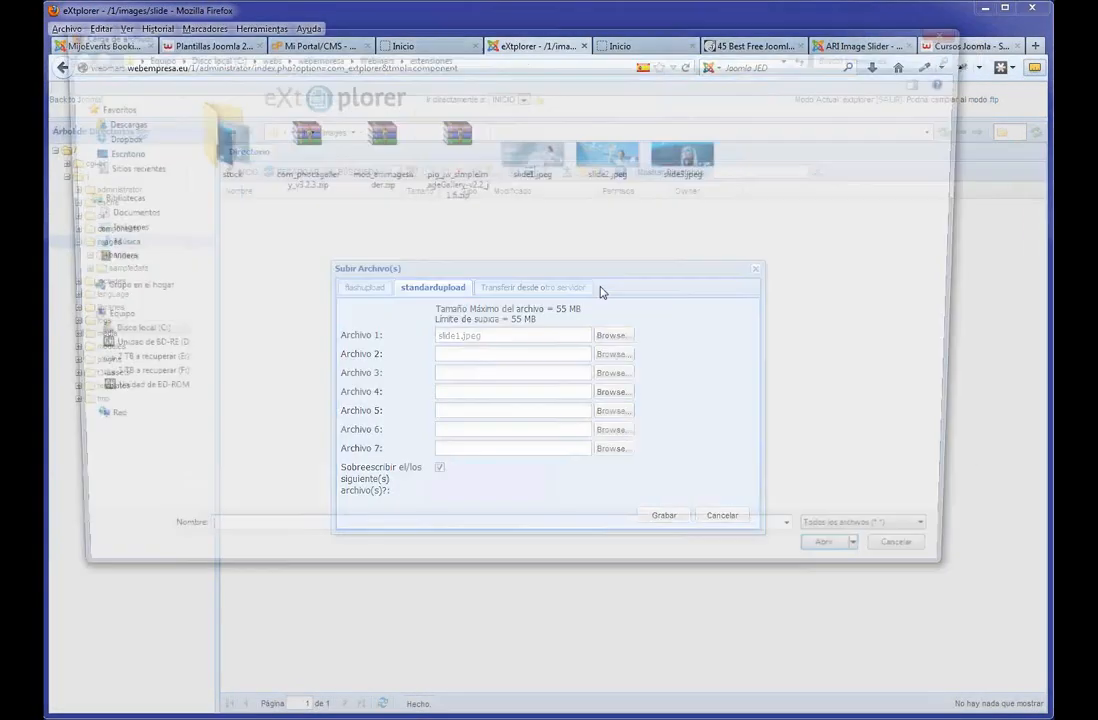
left_click(610, 155)
left_click(848, 567)
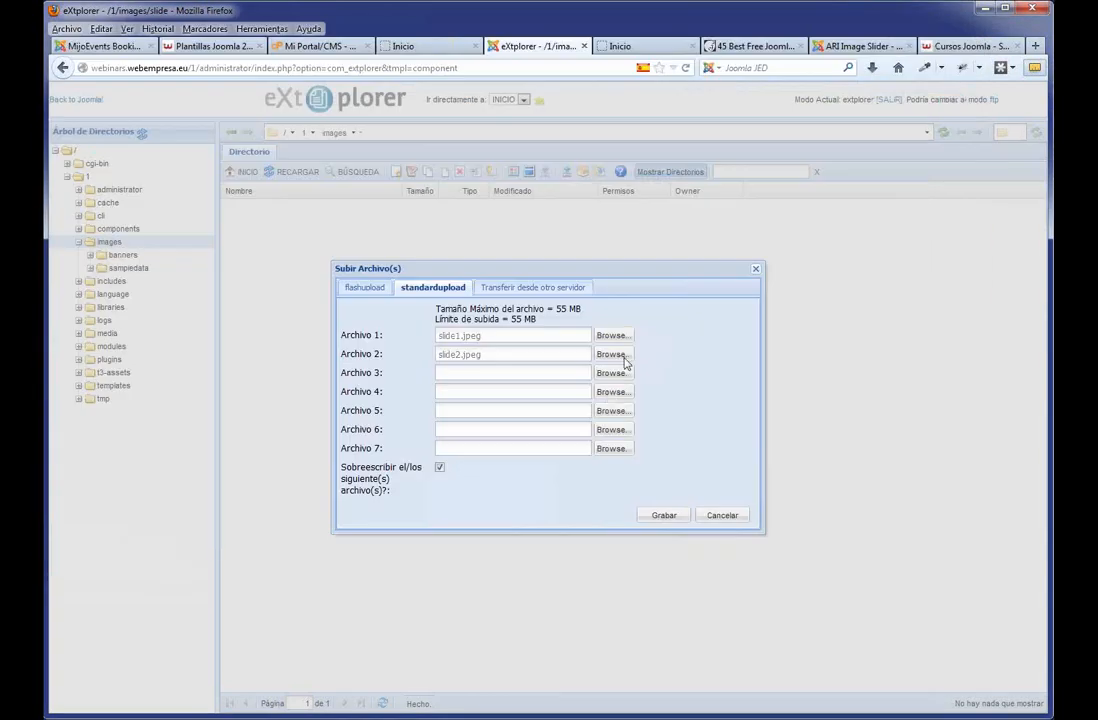
Add slide3.jpeg, upload all three images, and reload the Inicio home page.
left_click(613, 373)
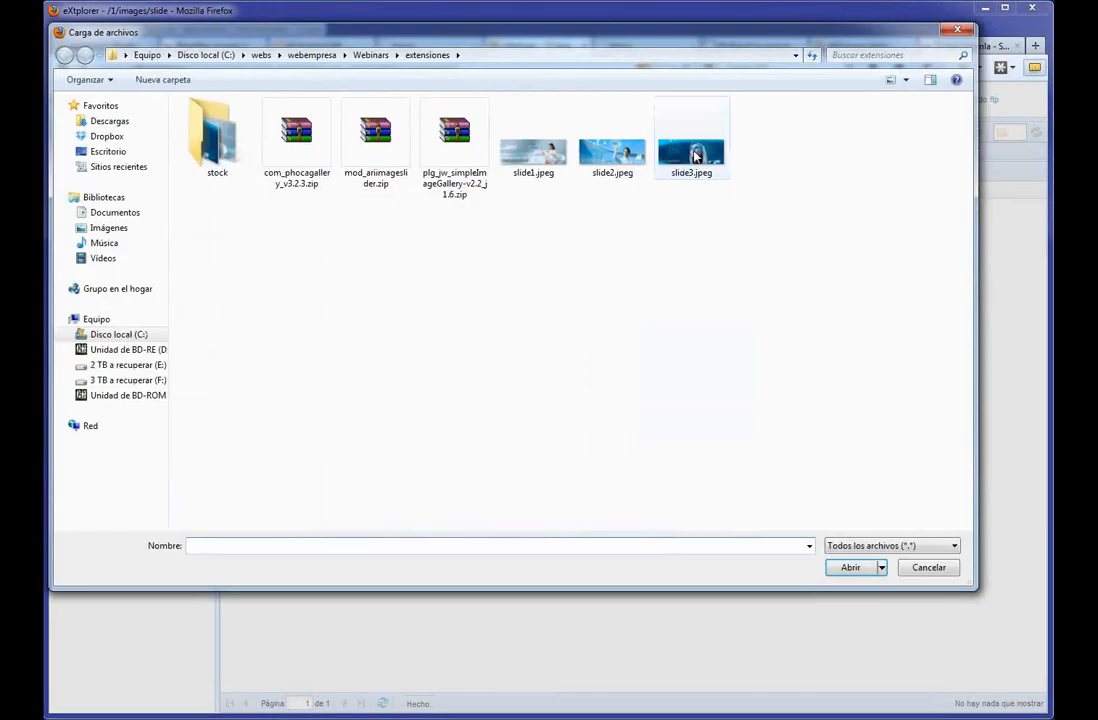
left_click(691, 150)
left_click(848, 567)
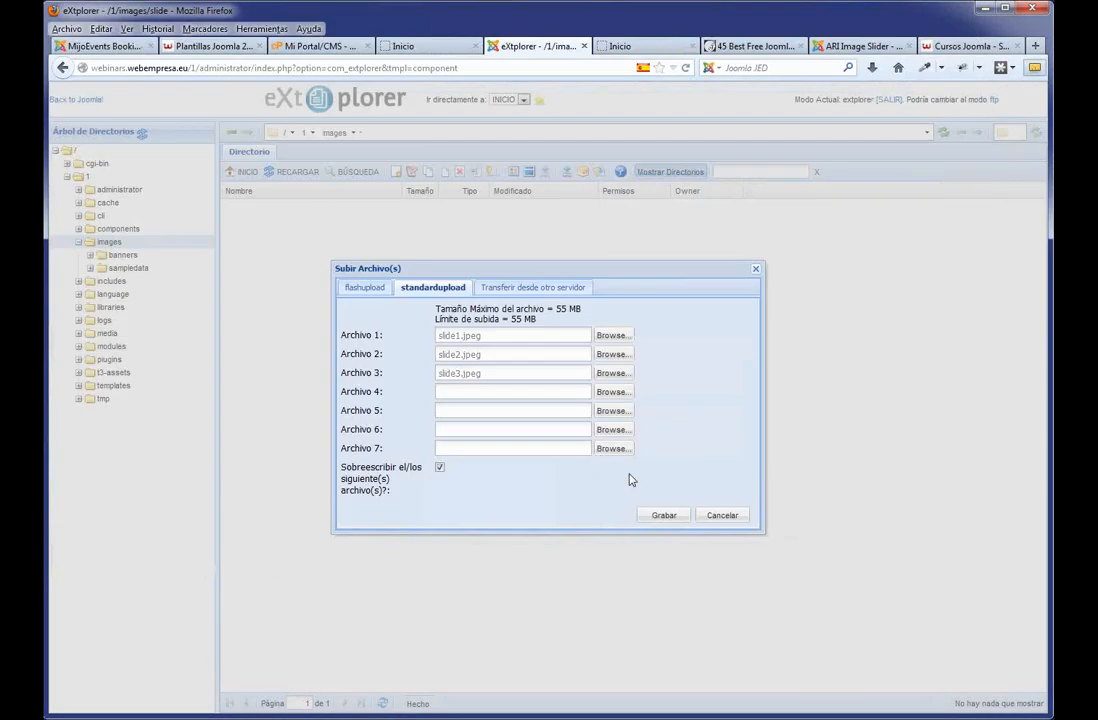
left_click(667, 515)
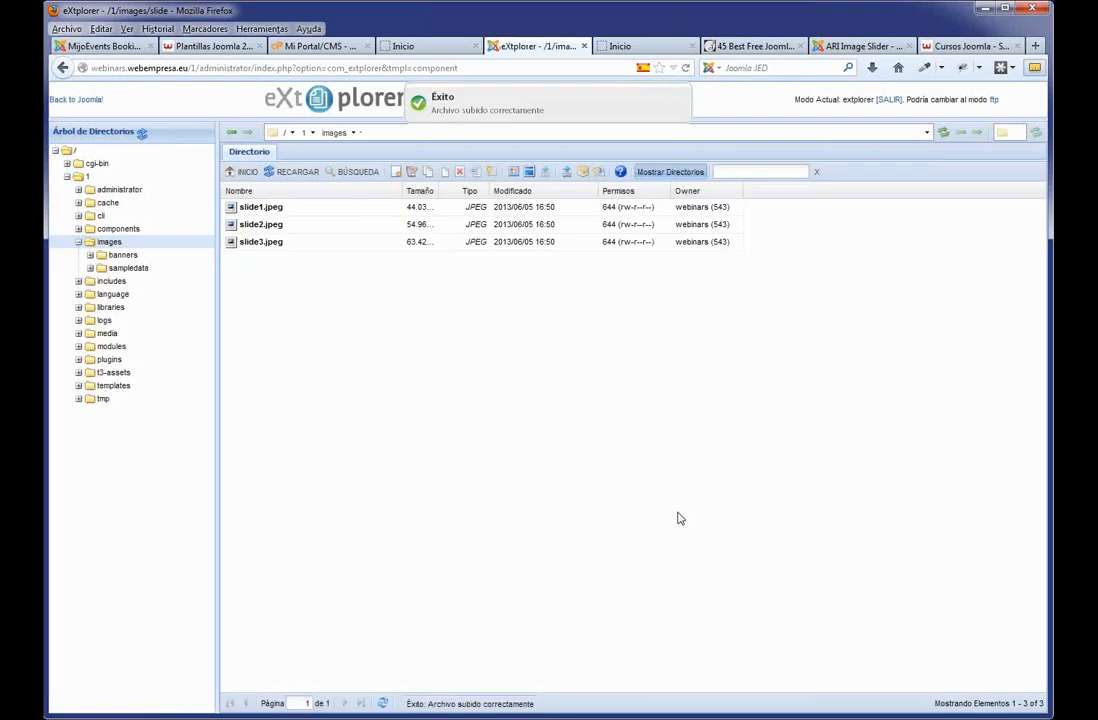
left_click(404, 47)
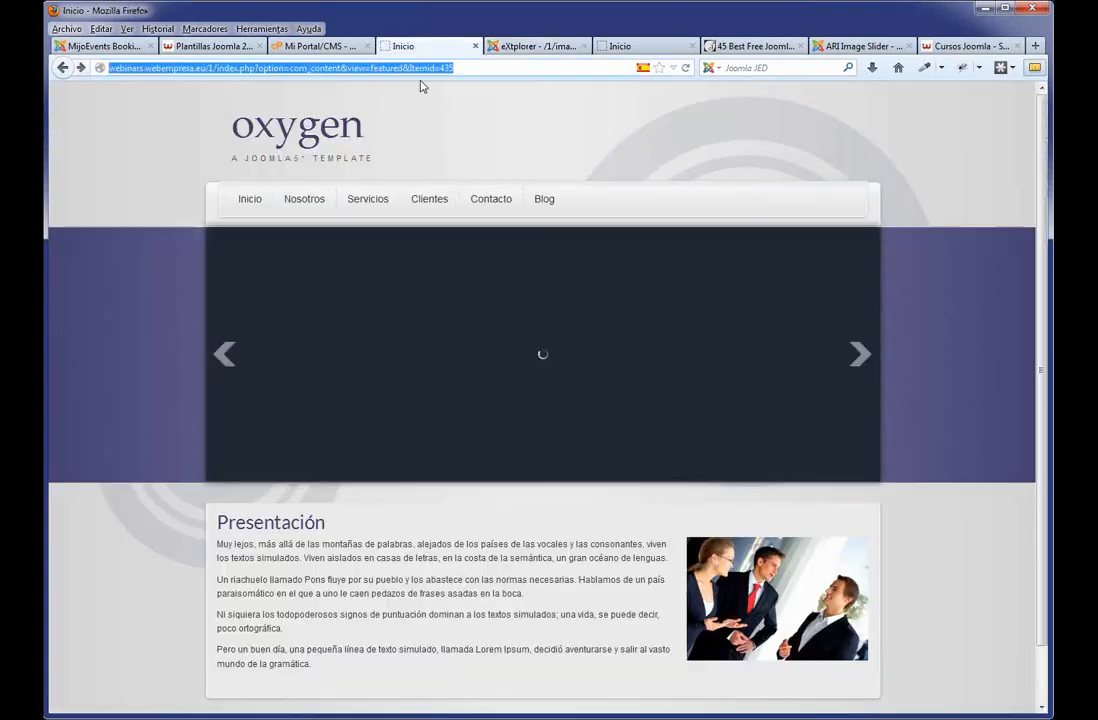
key("F5")
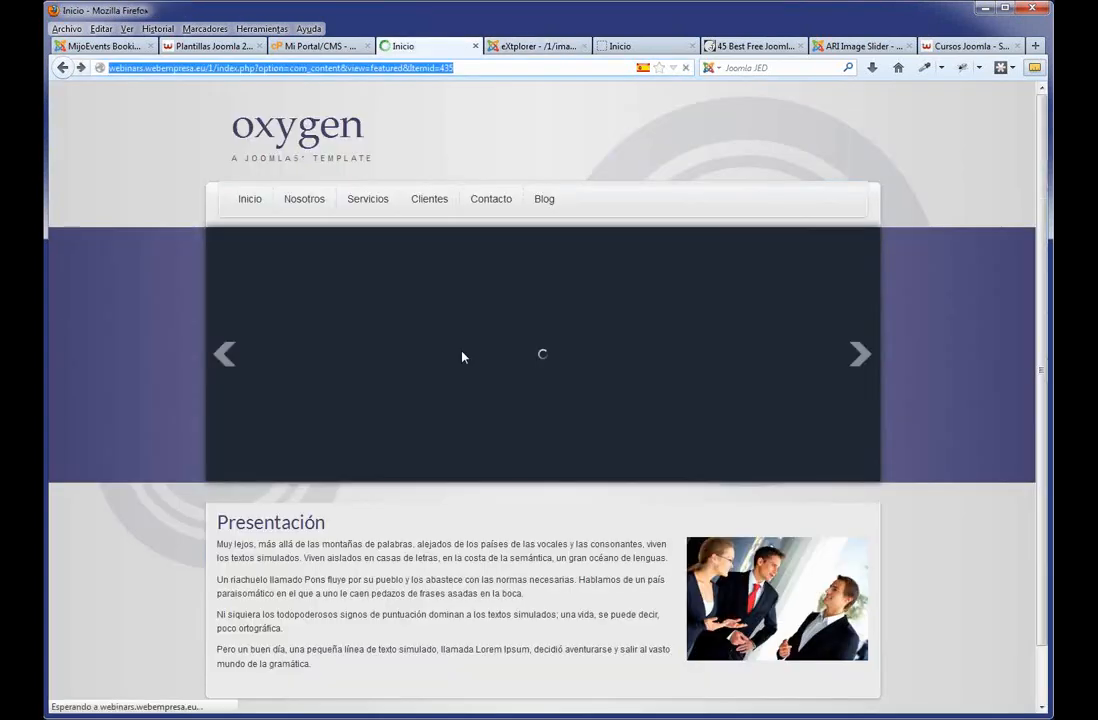
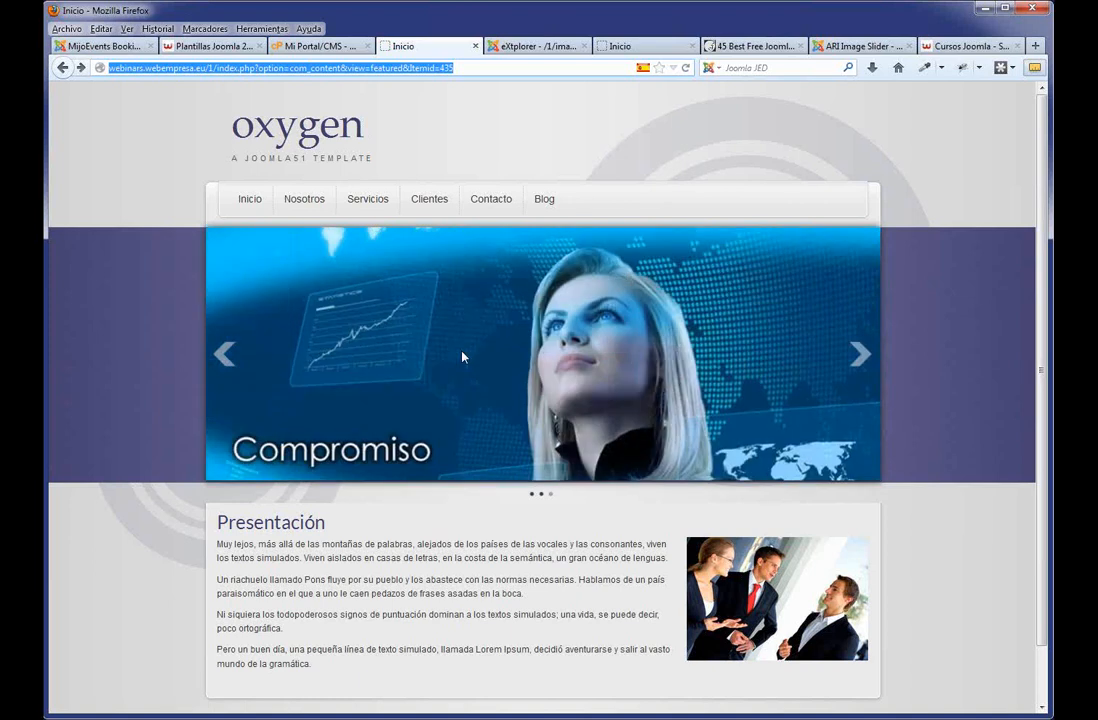
Page back and forward through the front-page slider, then view the images/slide folder with slide1–slide3.
left_click(222, 355)
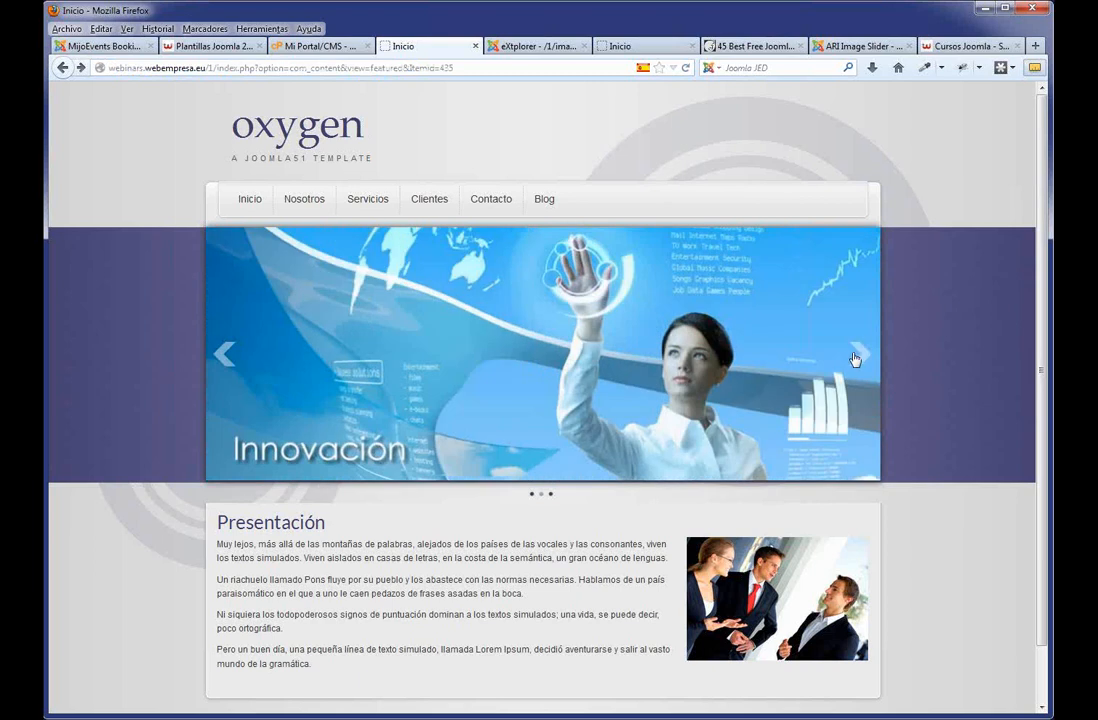
left_click(856, 357)
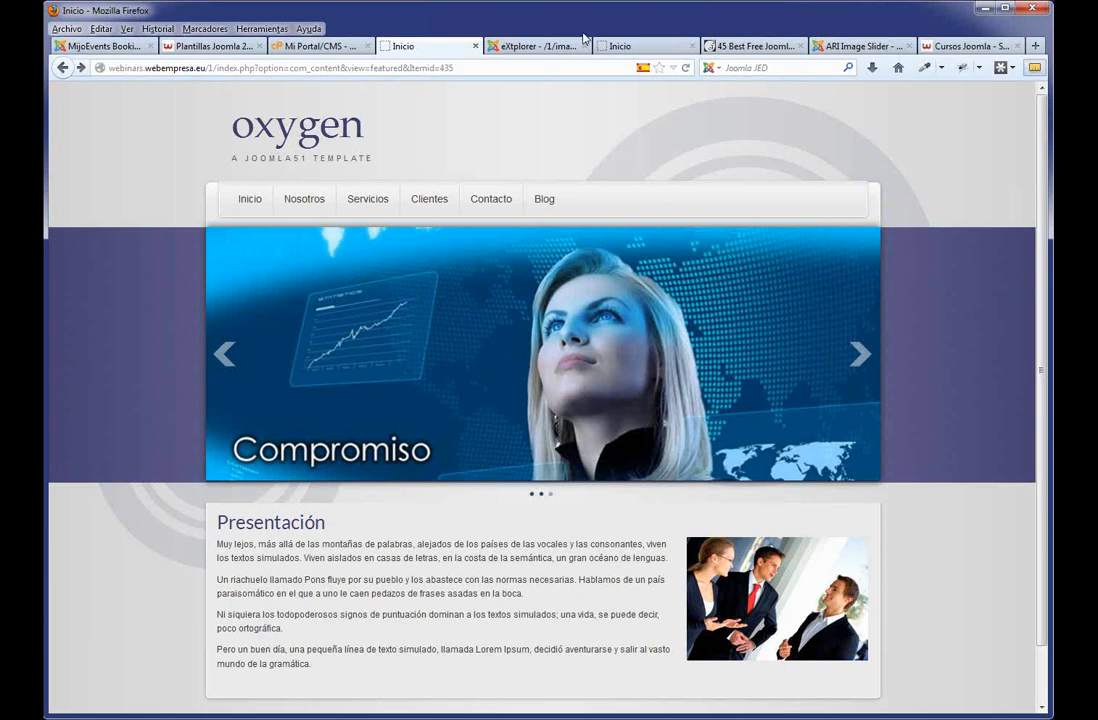
left_click(495, 45)
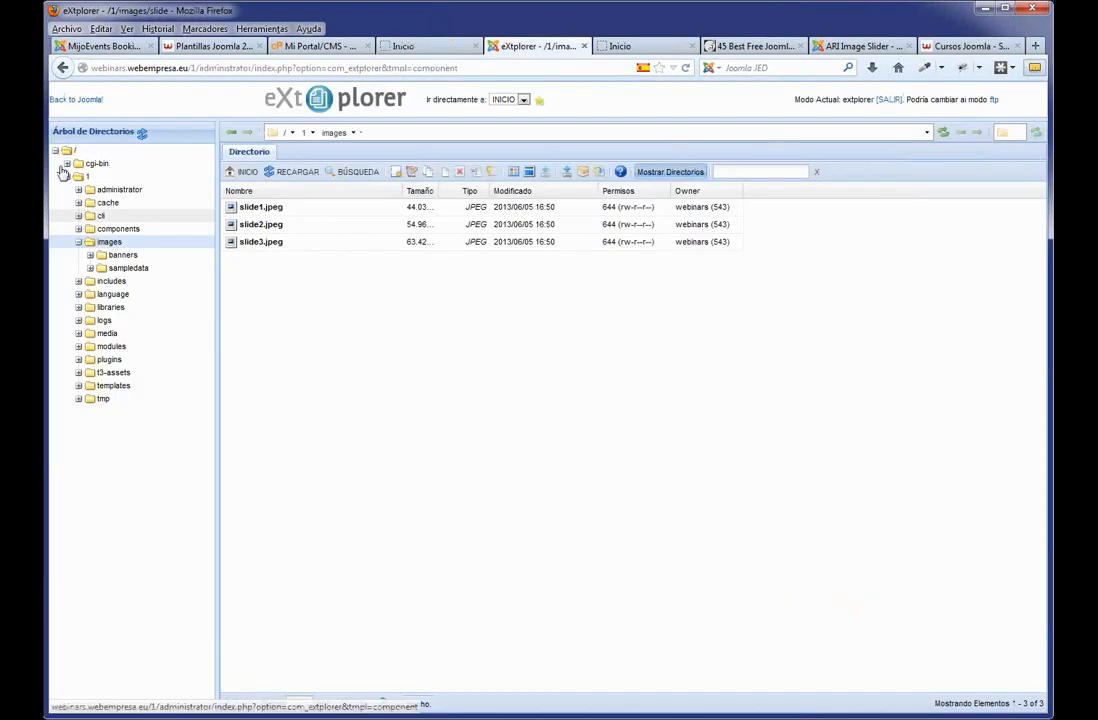
Open the Module Manager from Extensiones and review the template's module-position preview.
left_click(78, 101)
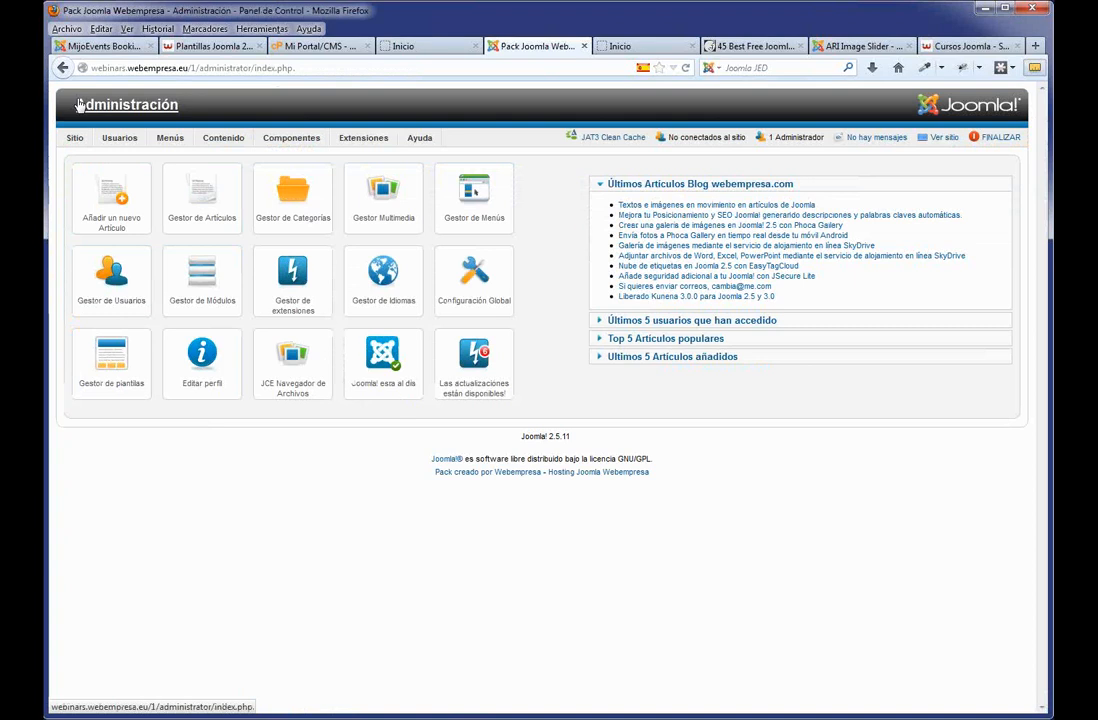
mouse_move(363, 137)
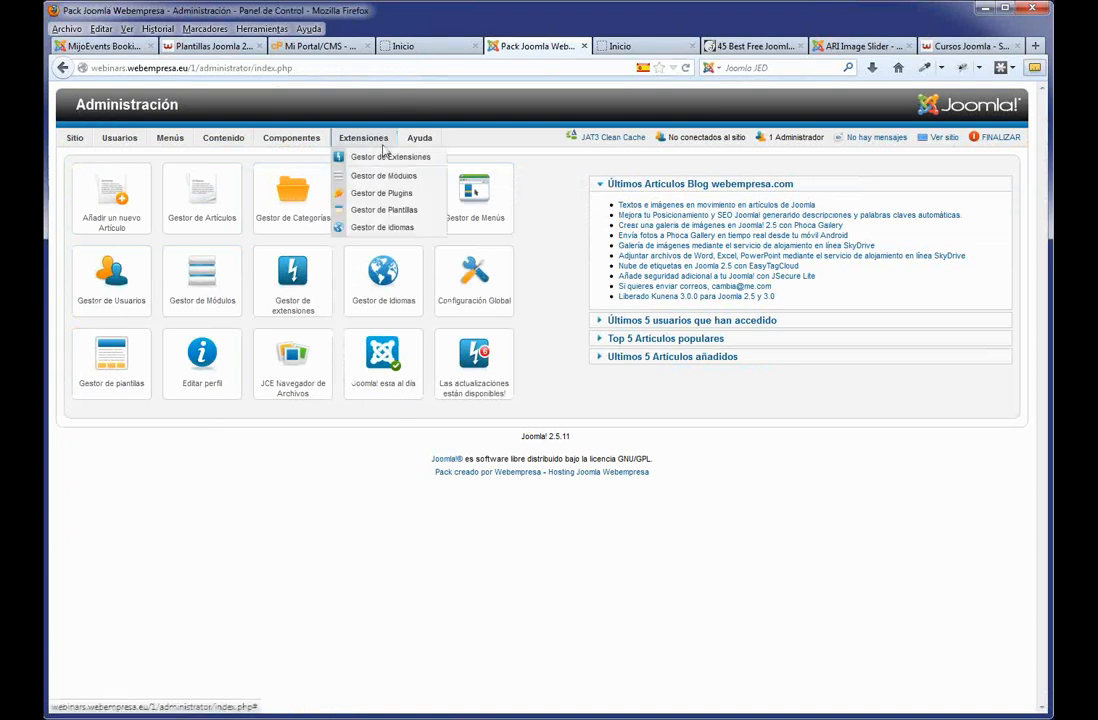
left_click(370, 176)
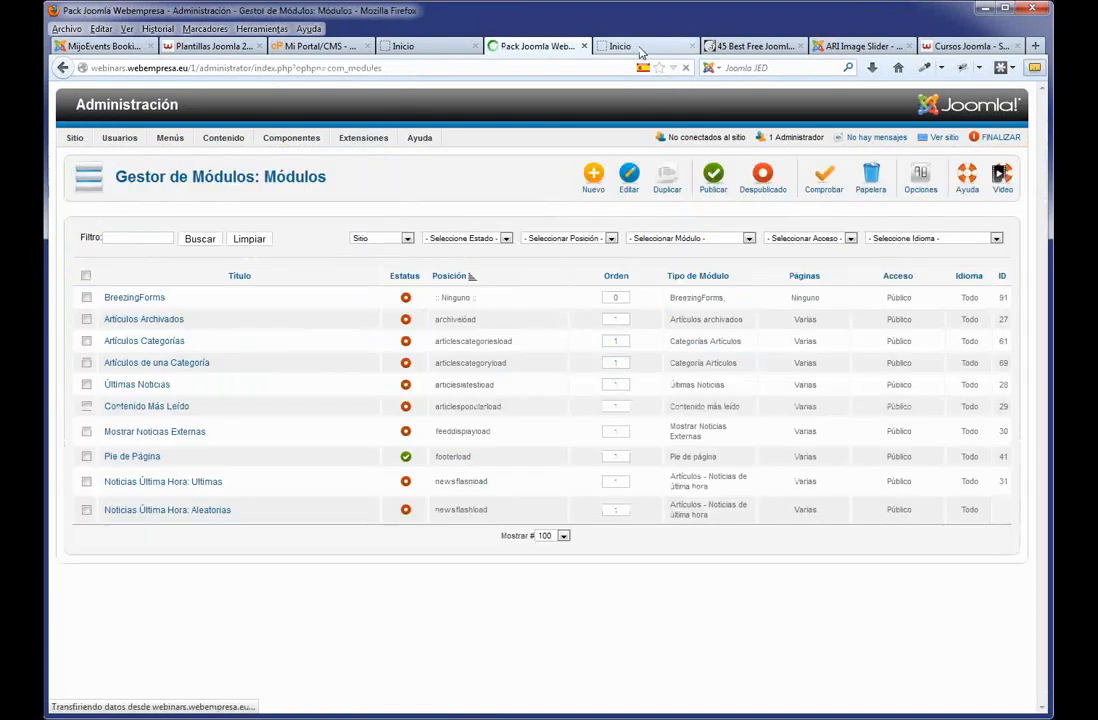
left_click(639, 48)
scroll(534, 514, "down", 4)
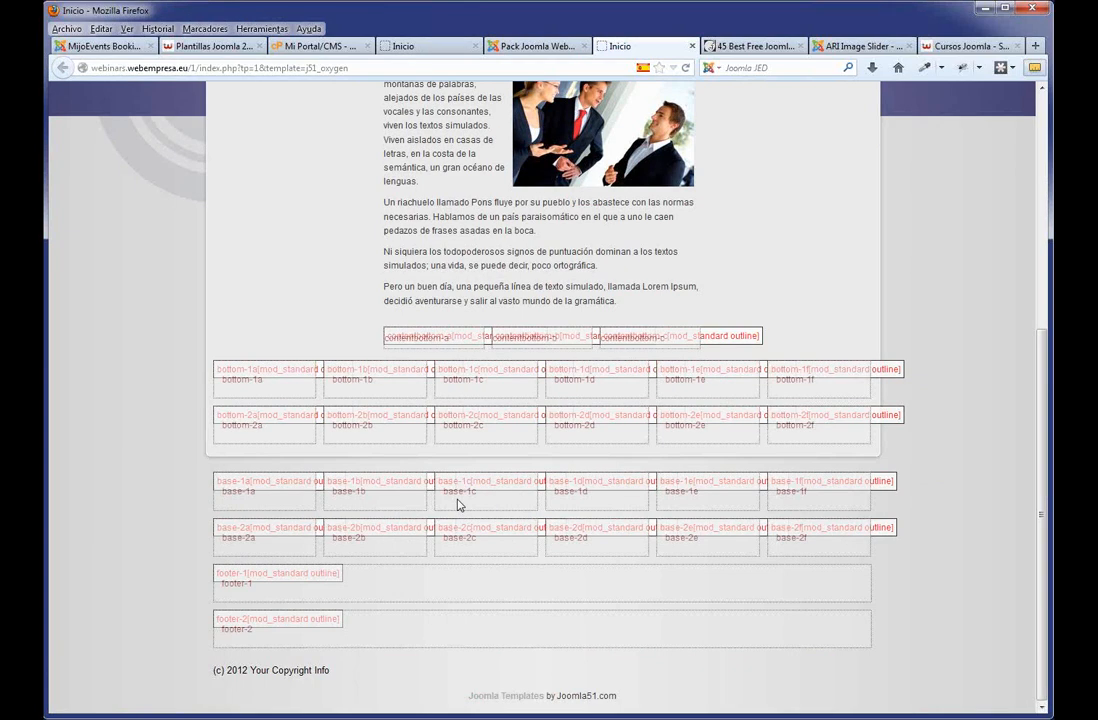
Note the ARI Image Slider name and the base-1a position, then start a new module.
left_click(843, 46)
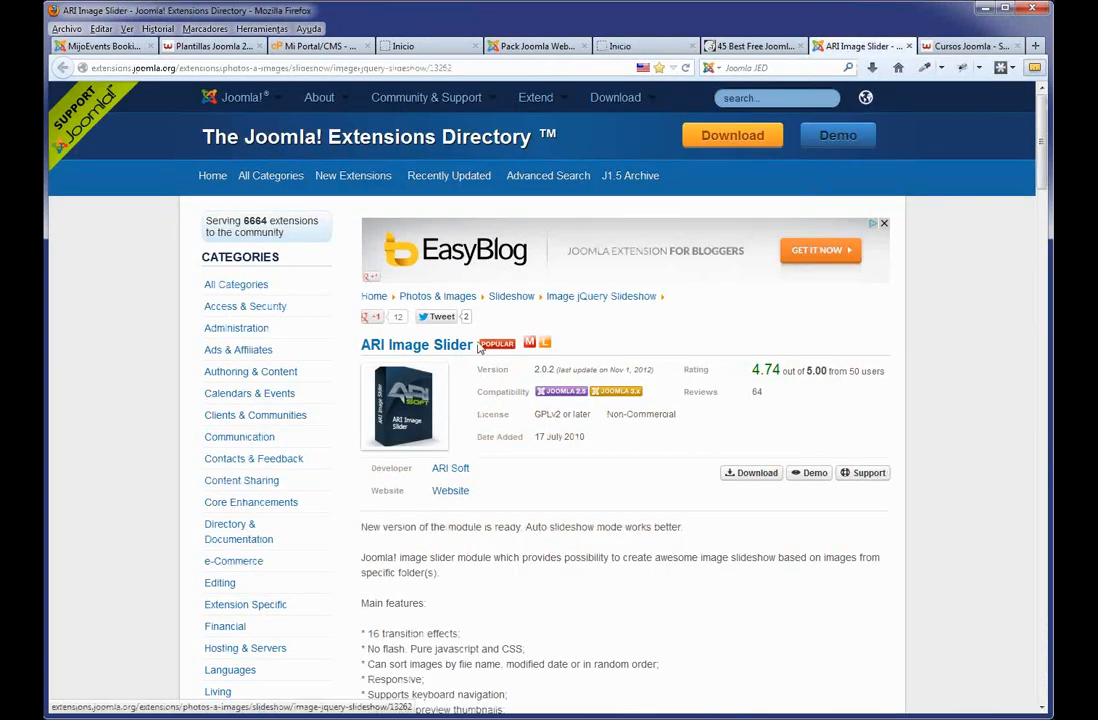
left_click_drag(462, 347, 360, 345)
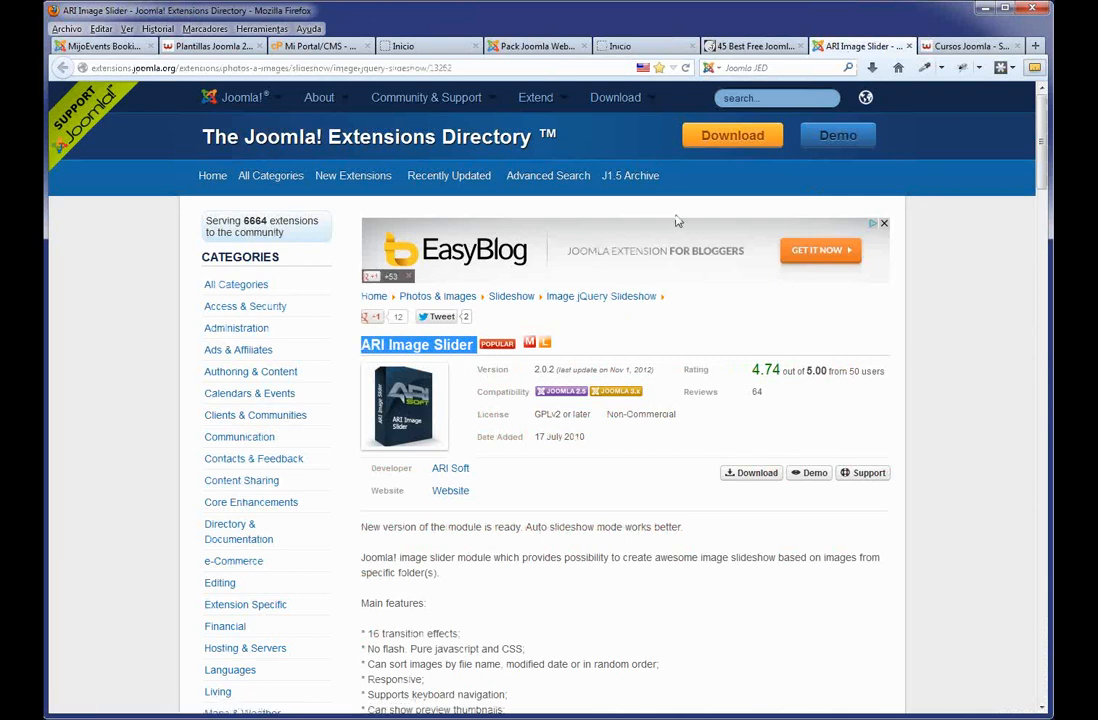
left_click(755, 46)
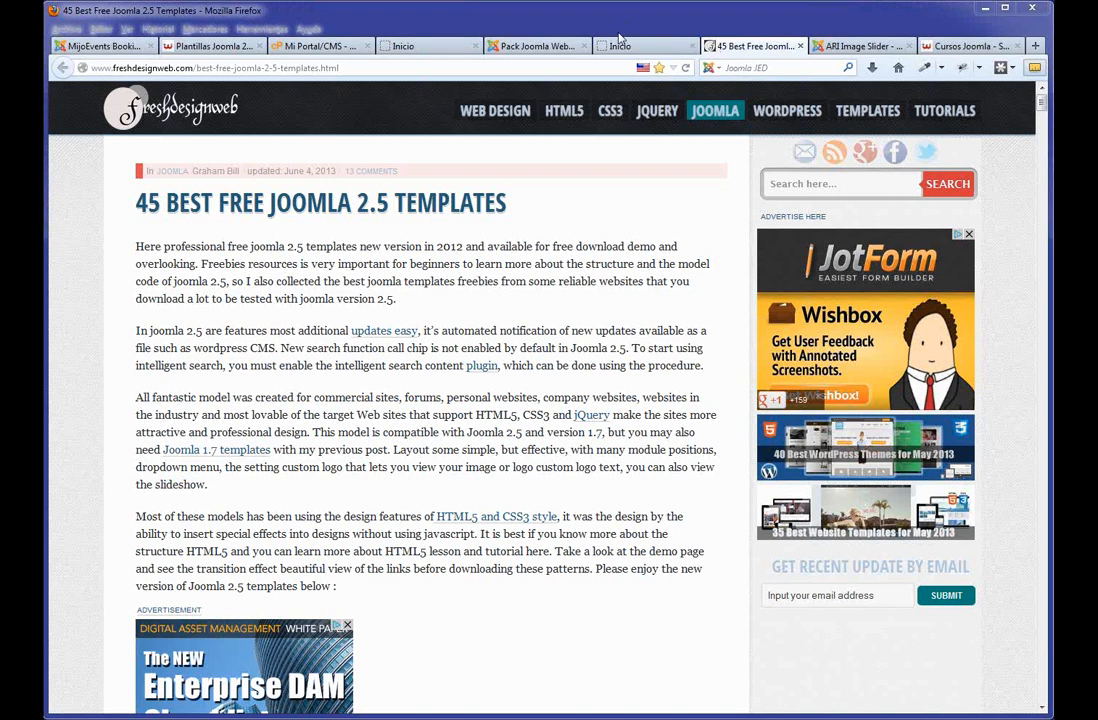
left_click(628, 47)
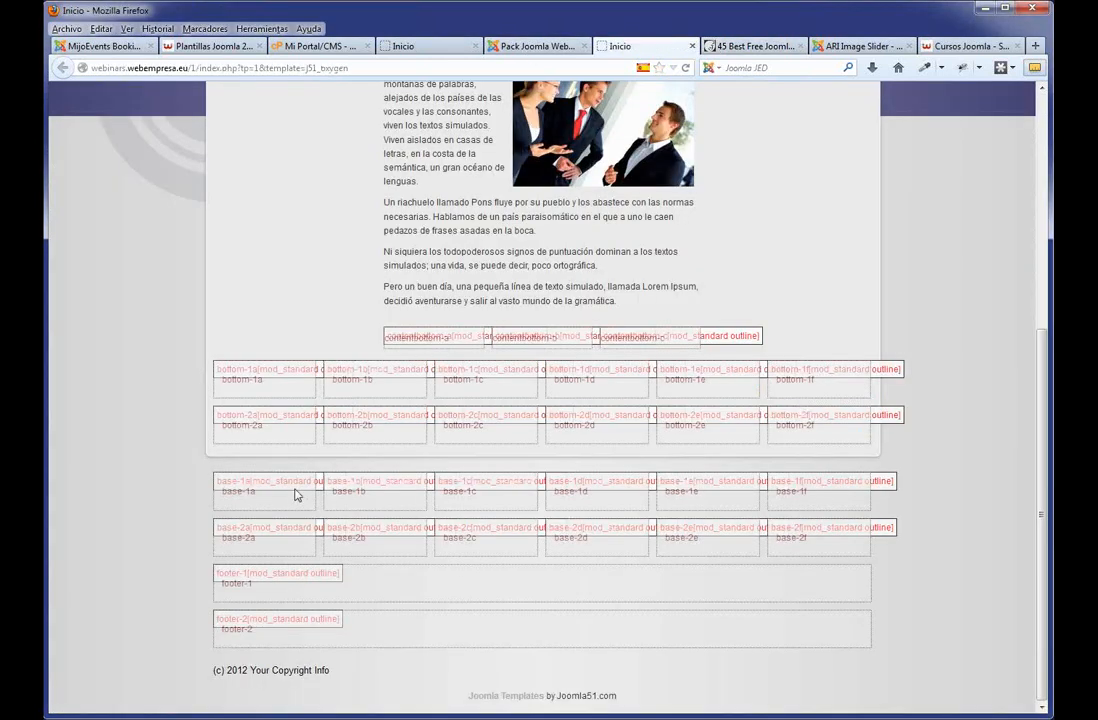
left_click_drag(284, 497, 222, 497)
left_click(525, 46)
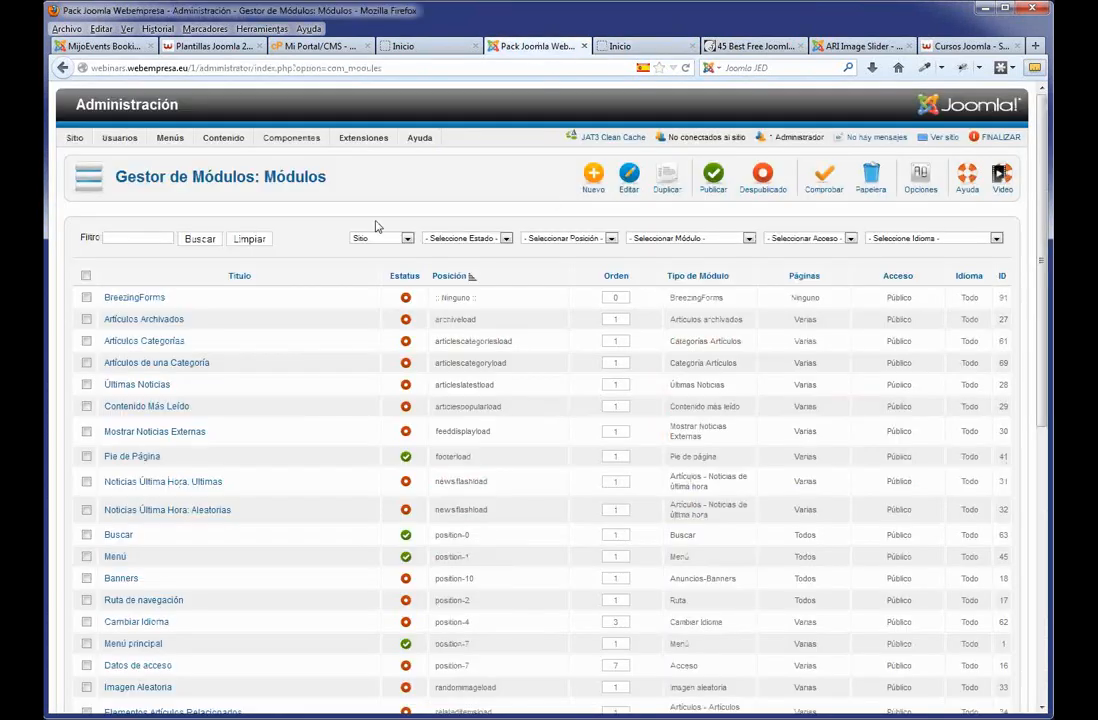
left_click(585, 183)
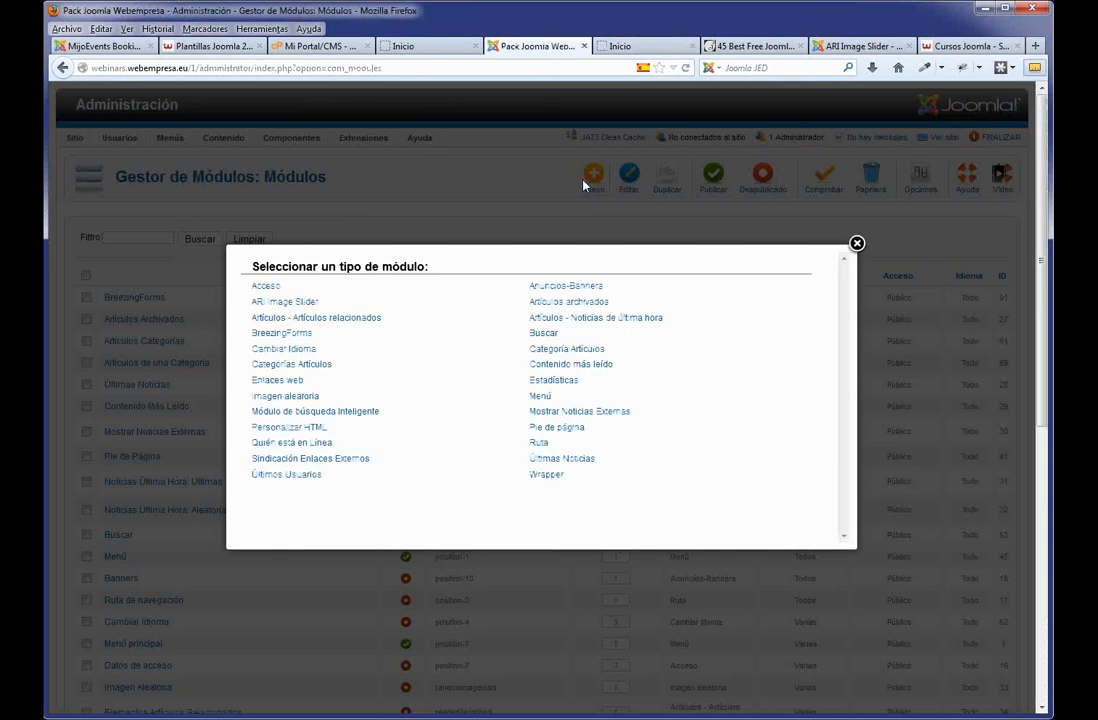
Choose a Personalizar HTML module titled 'Acerca de' in position base-1a.
left_click(289, 427)
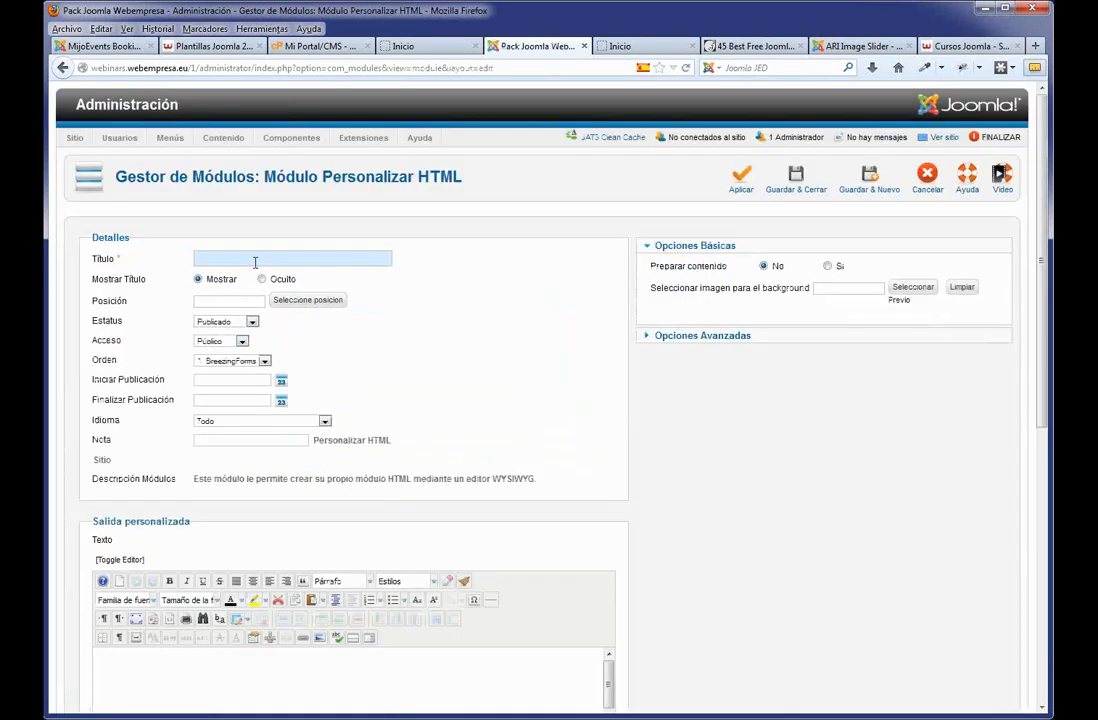
type("Acer")
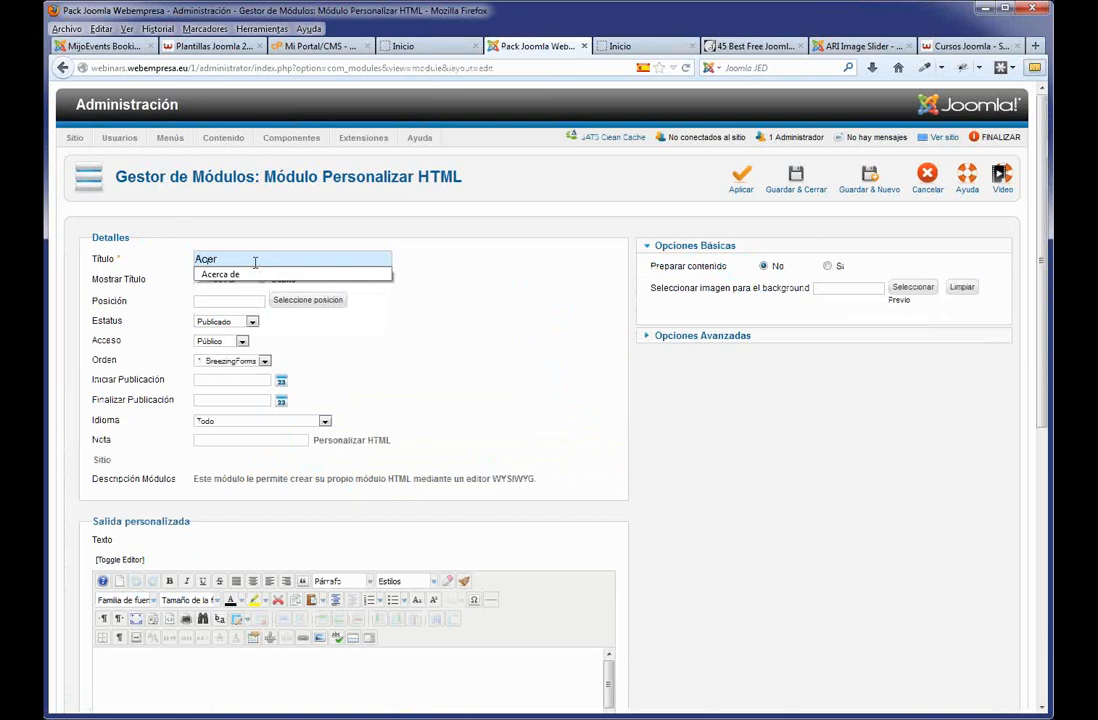
left_click(221, 274)
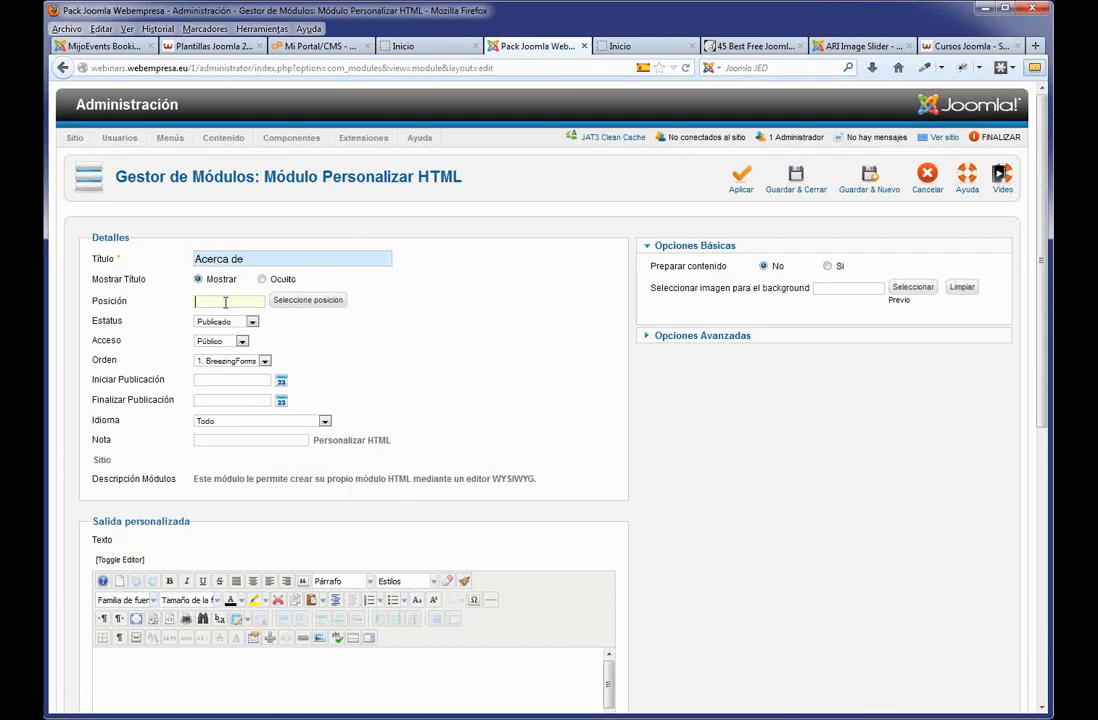
type("base-1a")
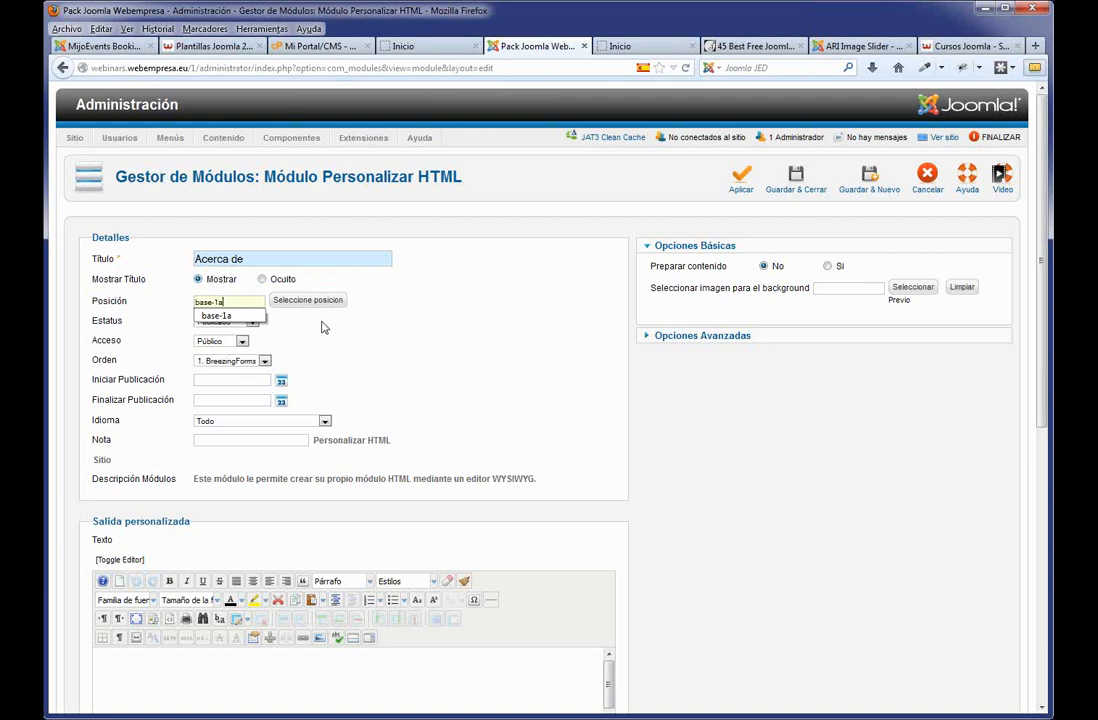
left_click(182, 304)
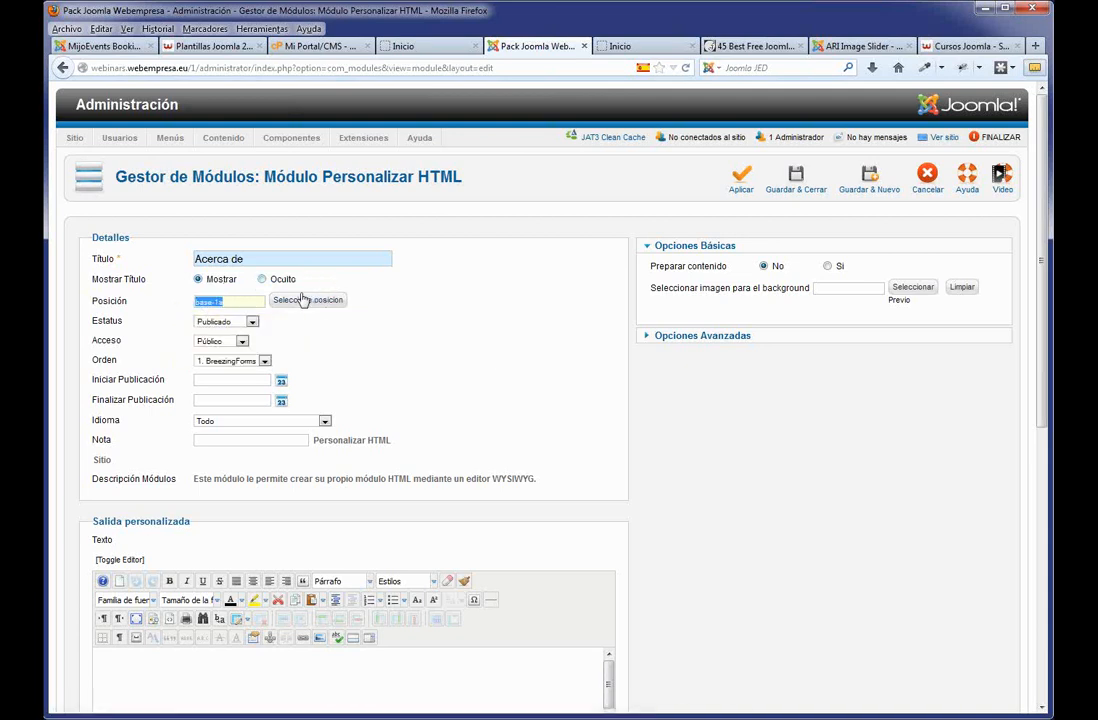
left_click(246, 300)
left_click(390, 354)
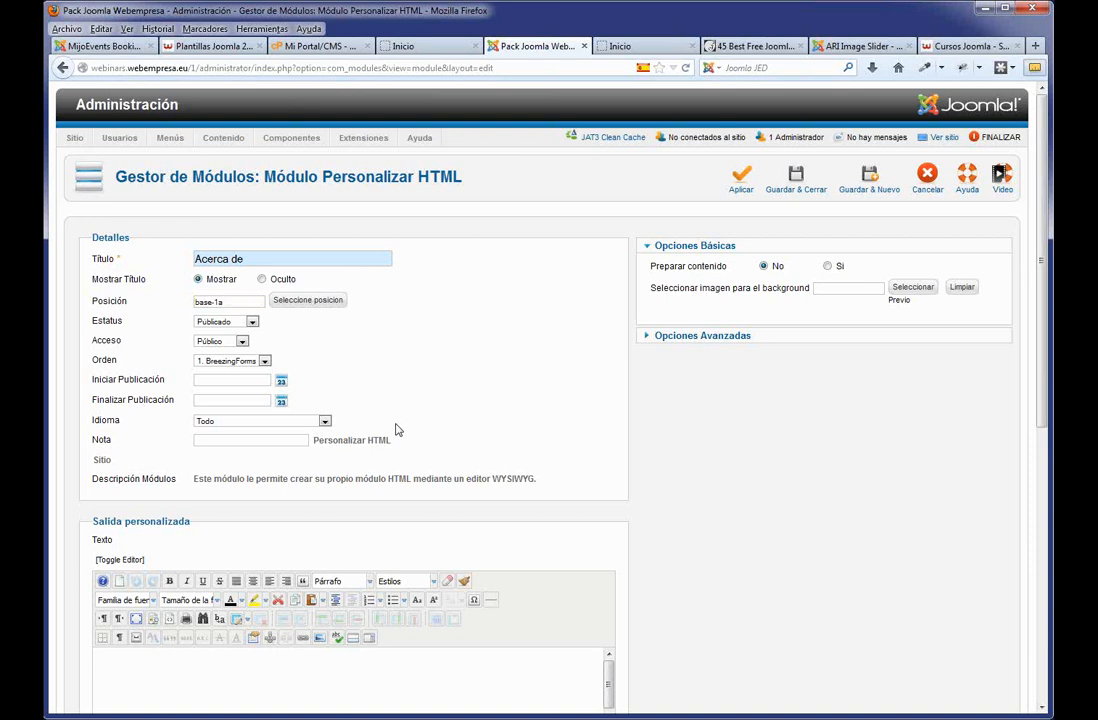
Paste two lines of Lorem ipsum text into the module body, then save and close.
scroll(392, 354, "down", 5)
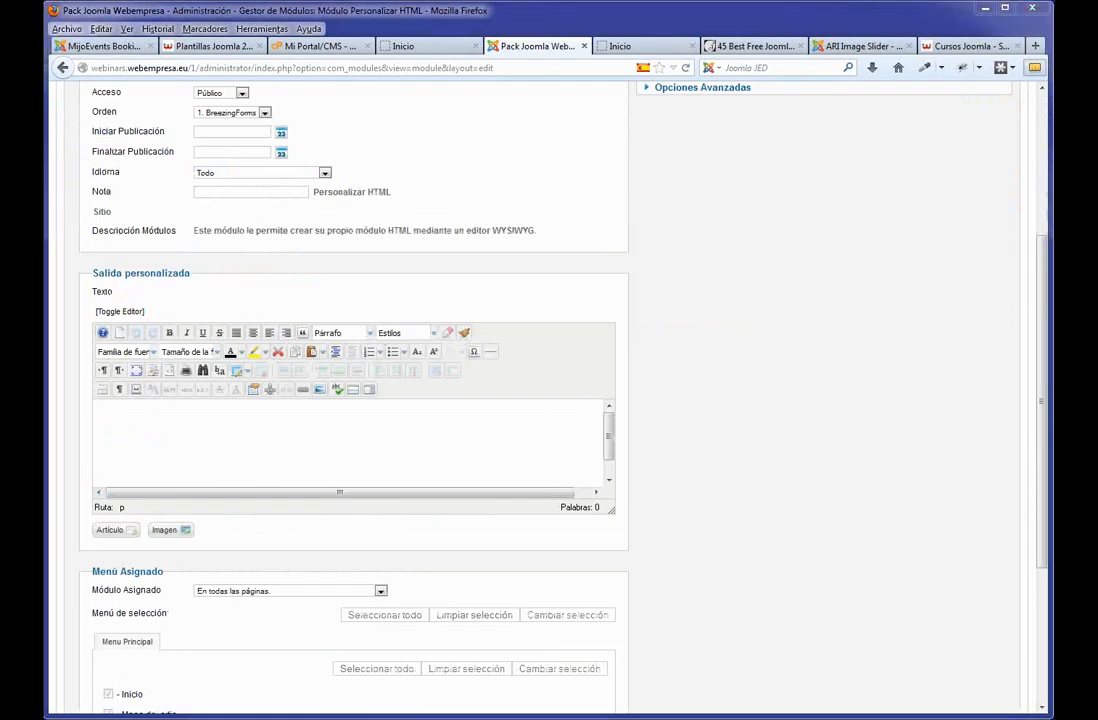
left_click(148, 423)
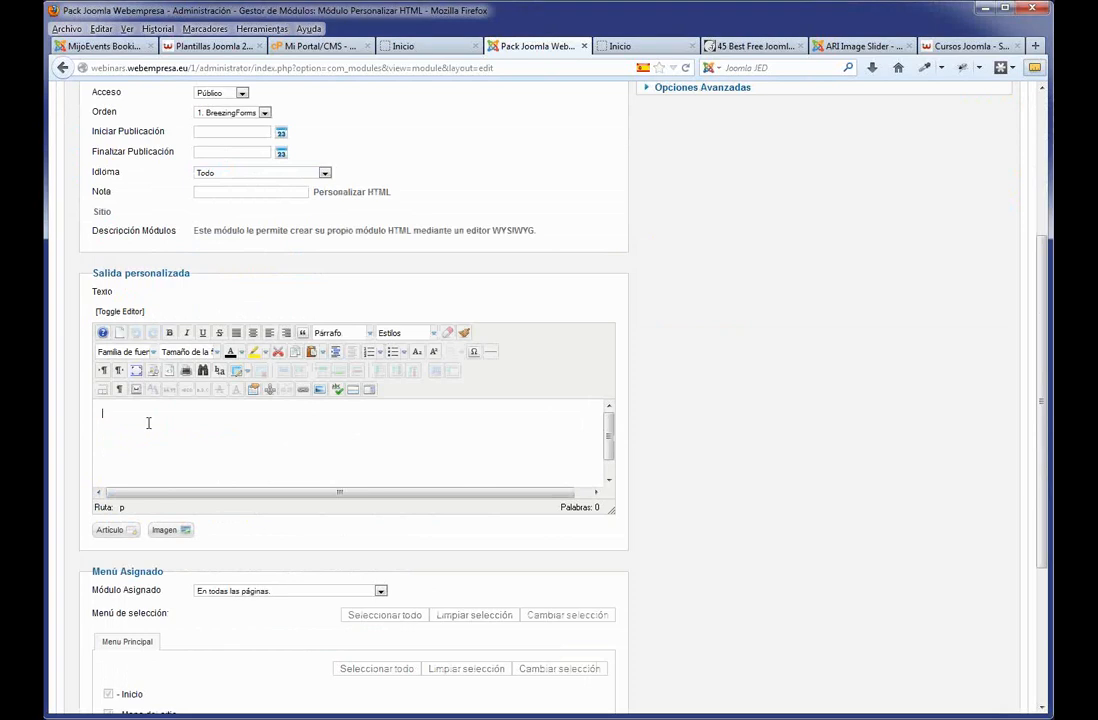
type("jlkjlkj")
type("Lorem ipsum dolor sit amet,consectetuer adipiscing elit. Praesent ut nibh. Nulla ac nibh. Phasellus nibh. Etiam tellus. Etiam nec lacus vitae est aliquam varius")
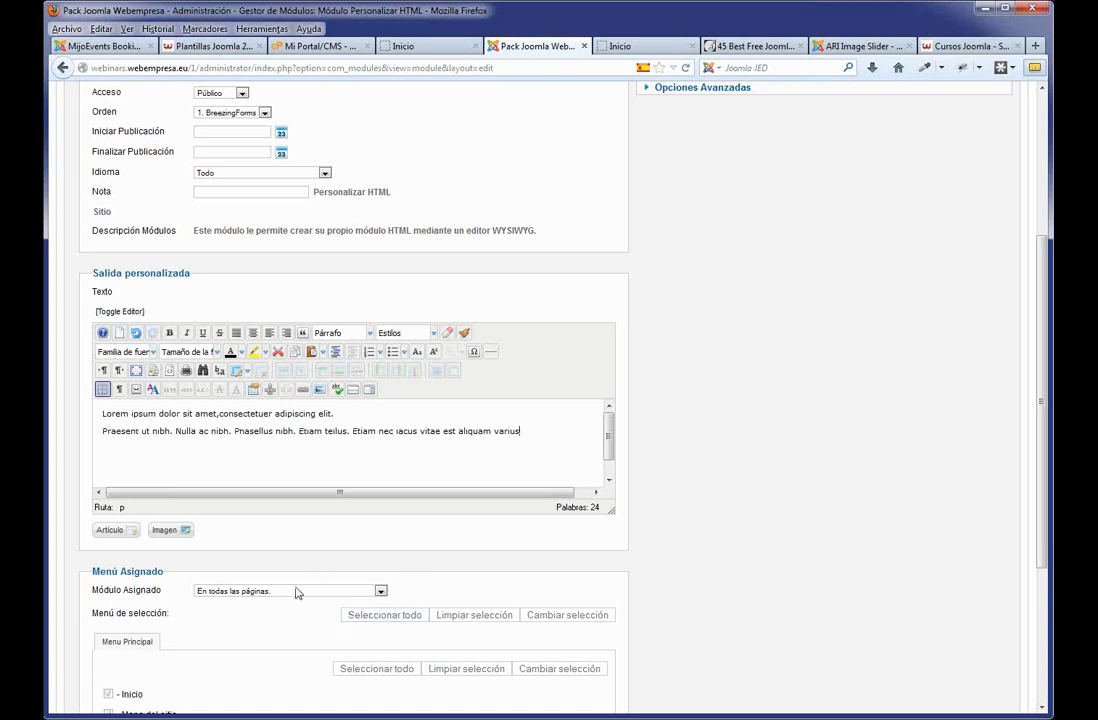
scroll(368, 446, "up", 5)
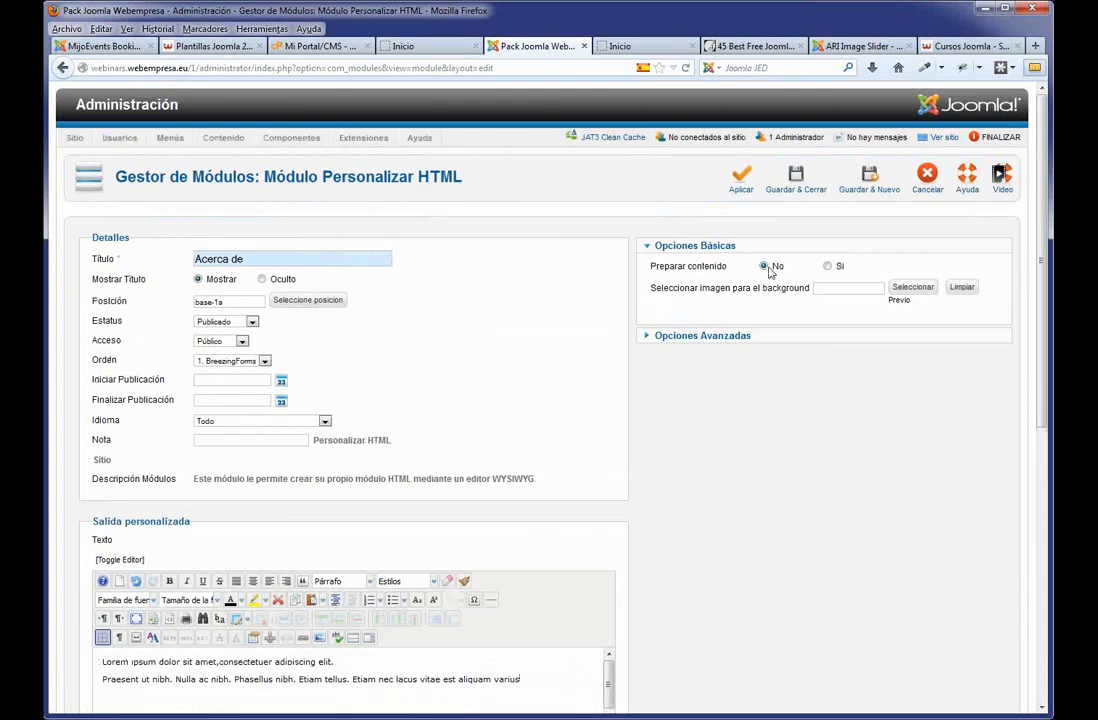
left_click(796, 180)
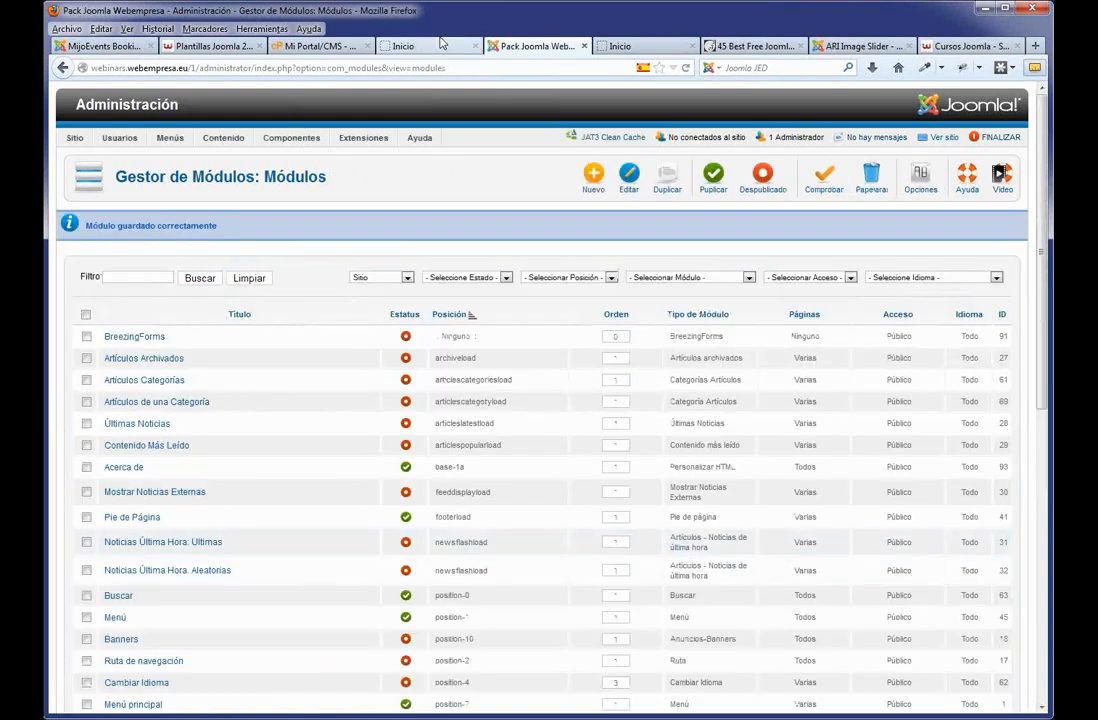
left_click(437, 47)
key("F5")
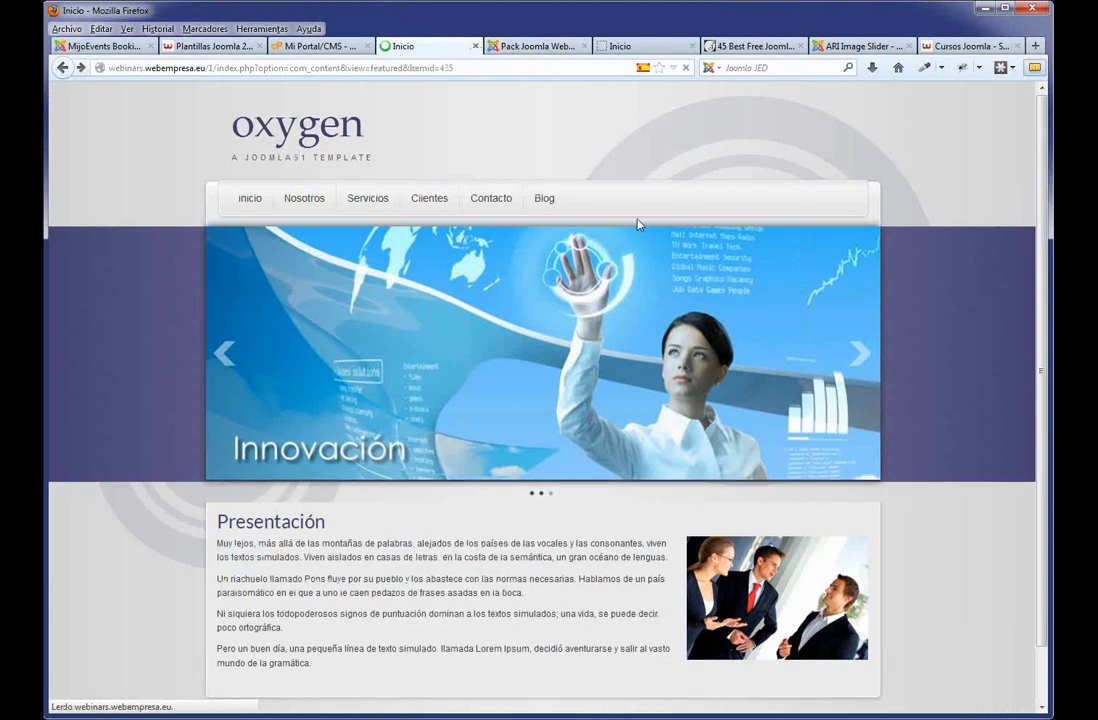
scroll(735, 345, "down", 3)
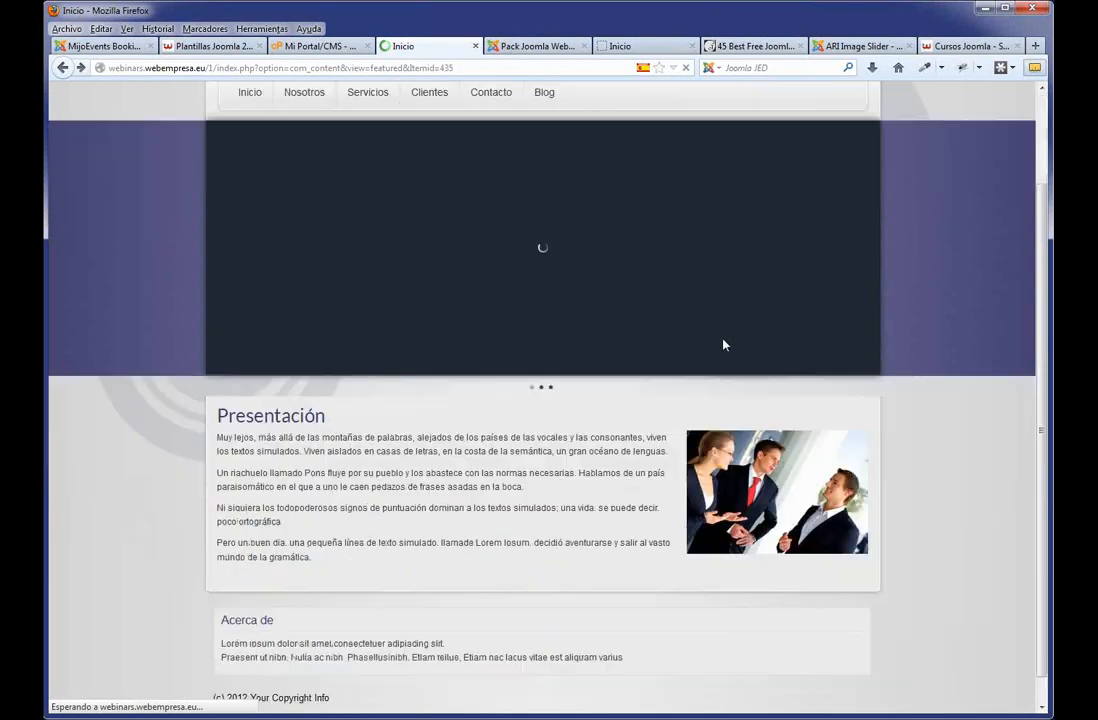
left_click_drag(624, 630, 235, 591)
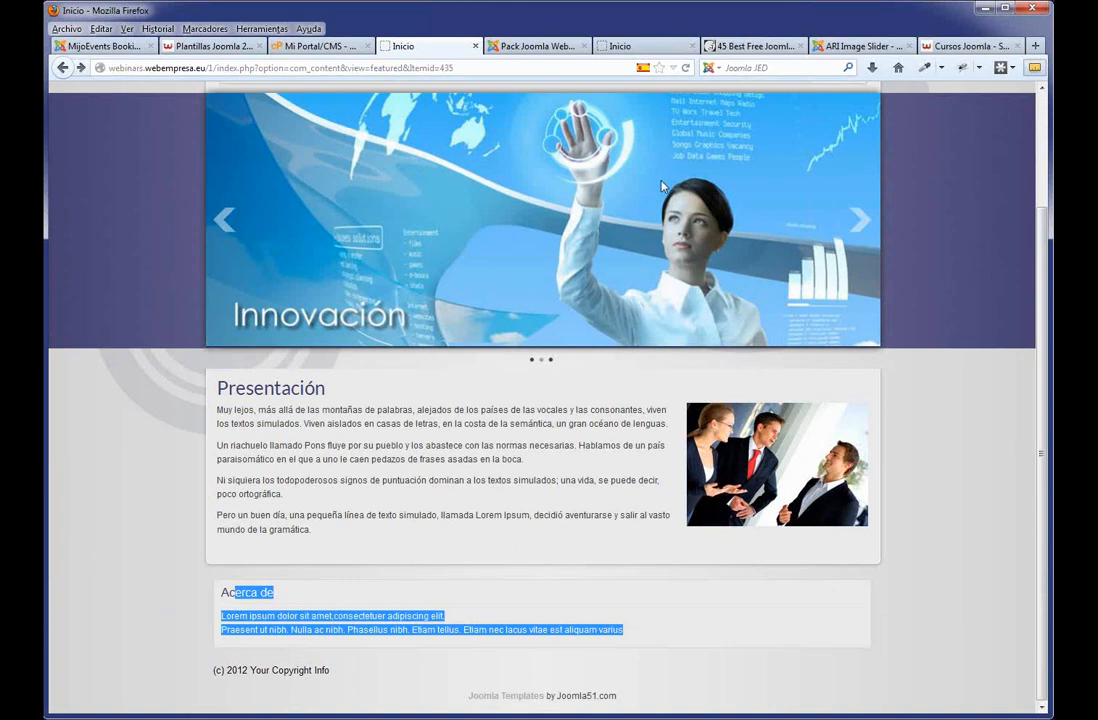
left_click(525, 46)
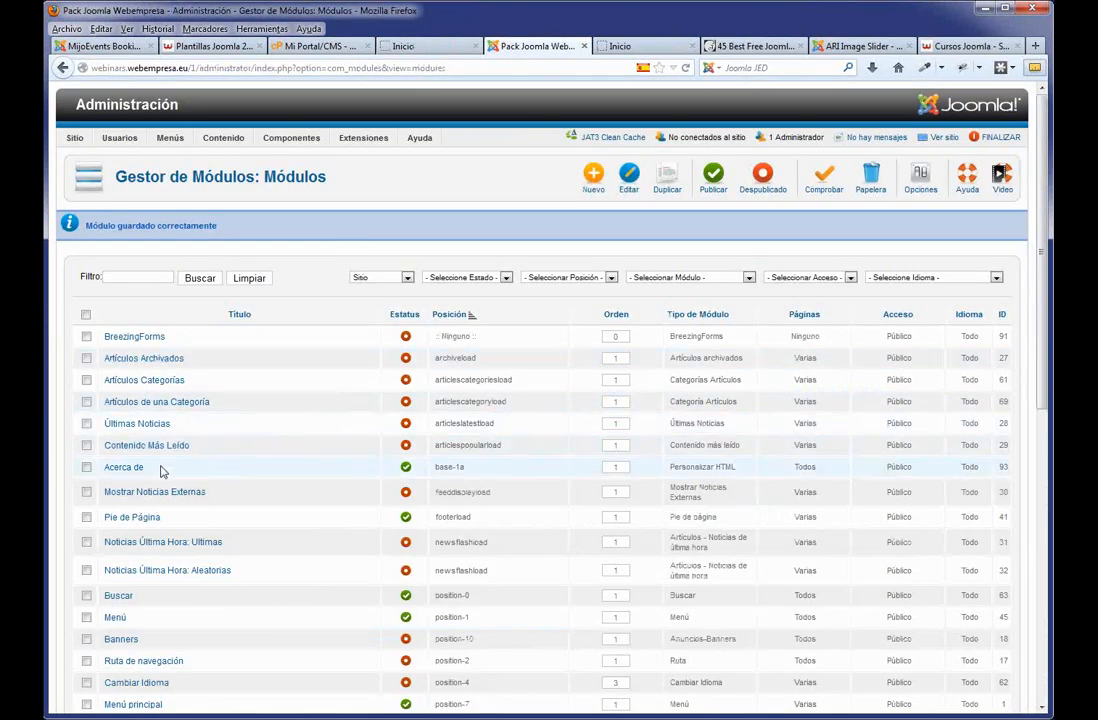
Duplicate the Acerca de module and open the Acerca de (2) copy.
left_click(87, 468)
left_click(666, 180)
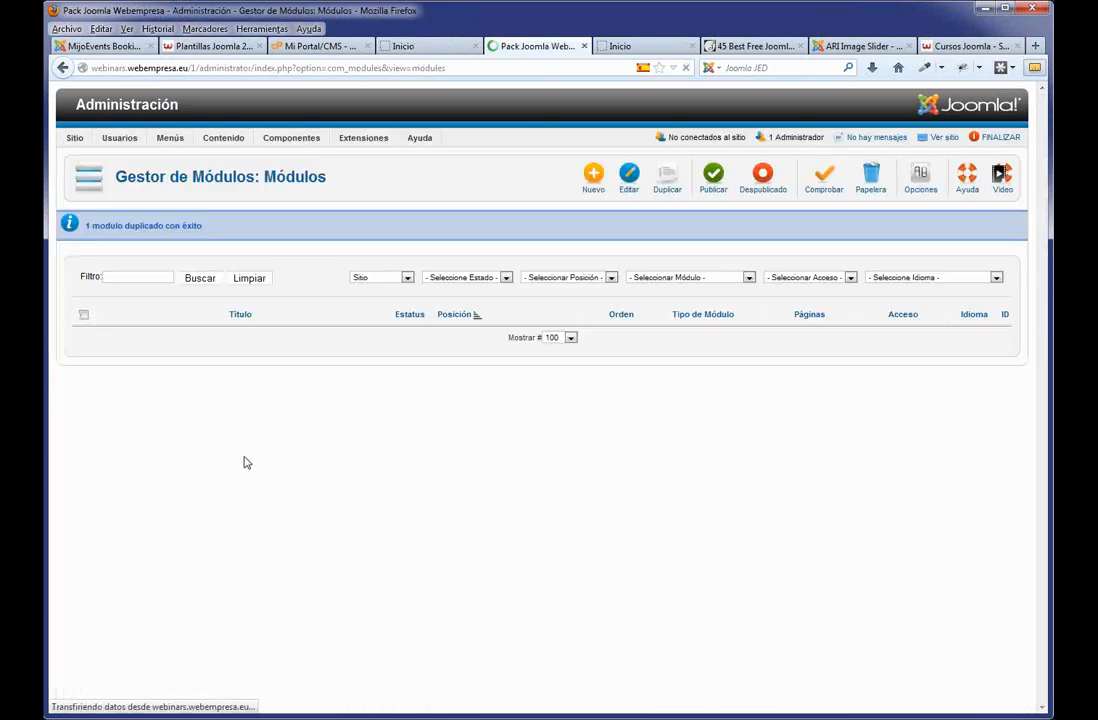
scroll(252, 539, "down", 3)
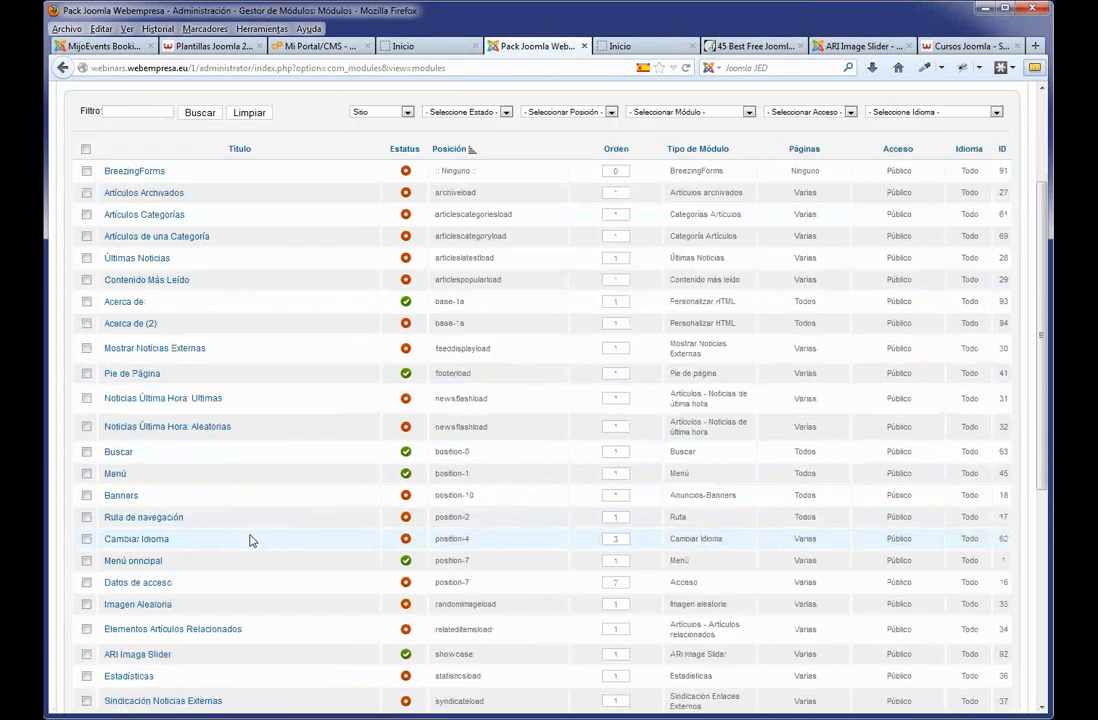
scroll(252, 540, "down", 3)
scroll(250, 539, "up", 6)
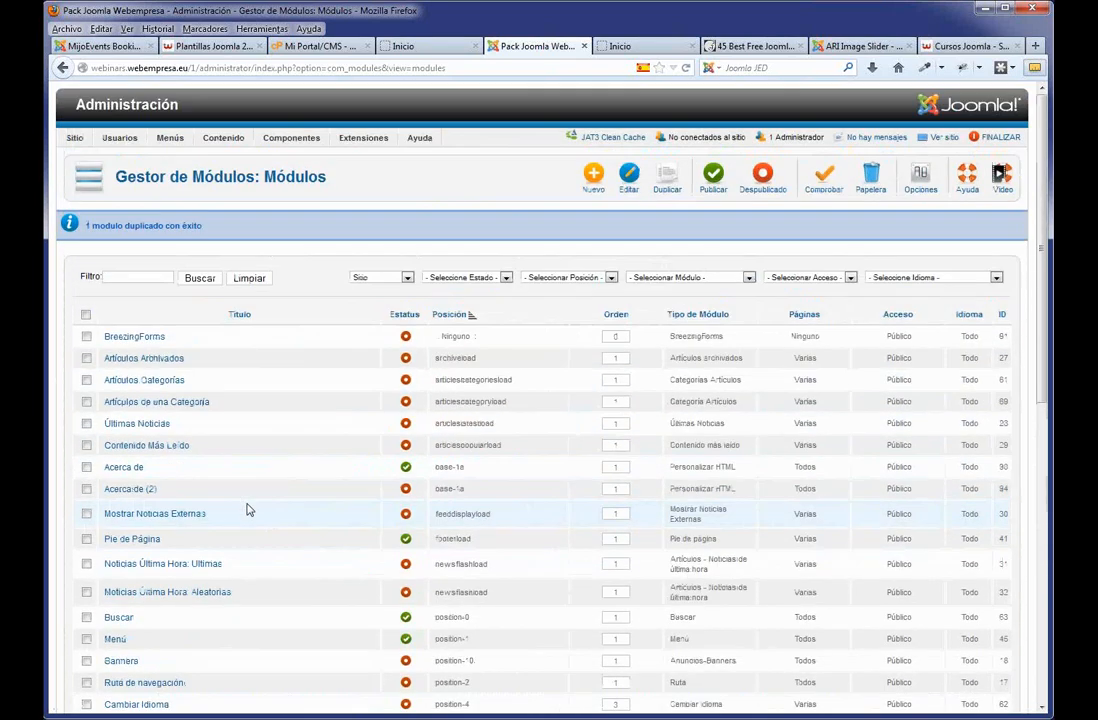
left_click(136, 489)
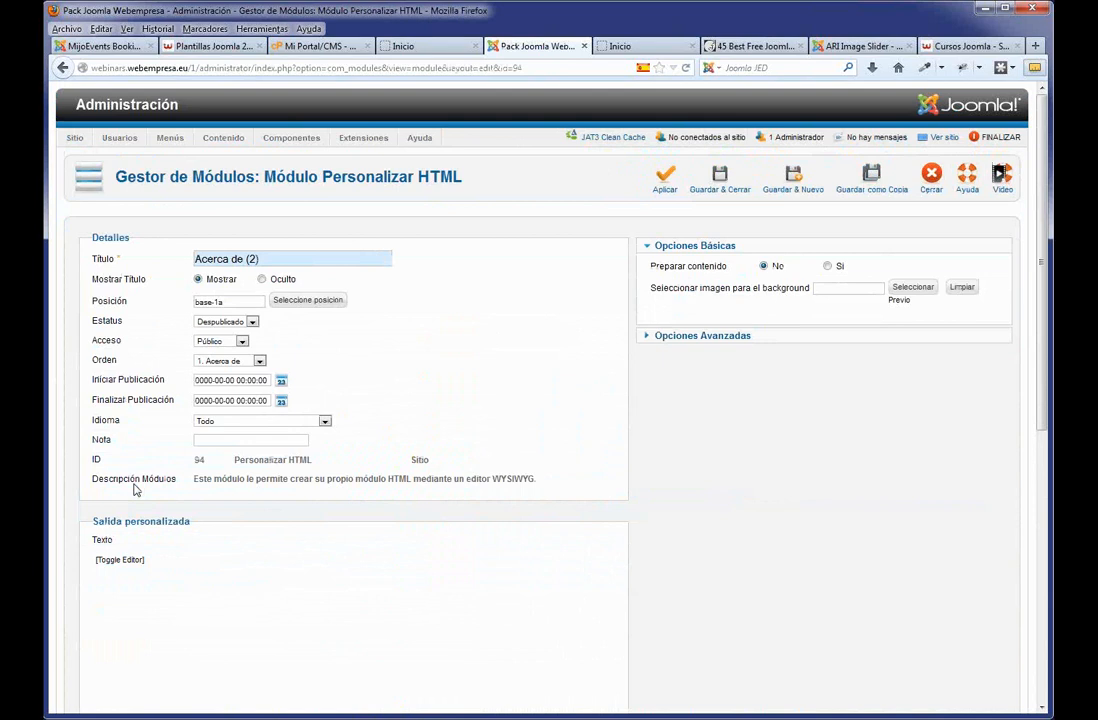
Retitle the copy 'Que hacemos', move it to base-1b, publish it and save.
left_click_drag(262, 259, 195, 260)
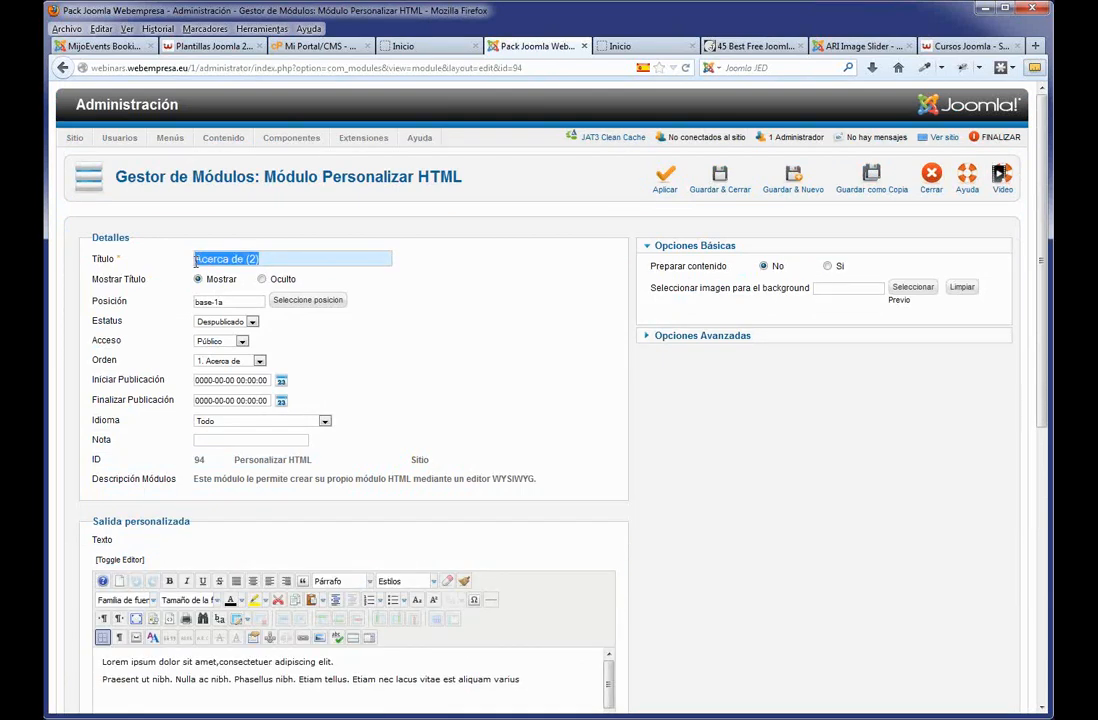
type("Que")
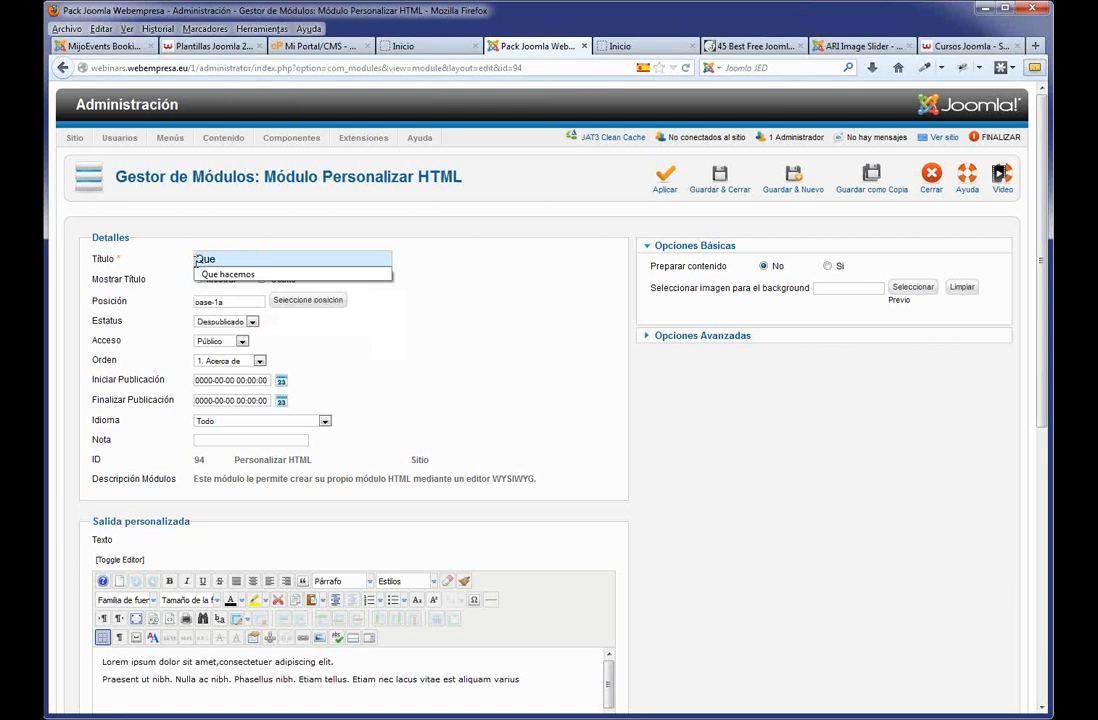
left_click(230, 274)
left_click(236, 302)
key("BackSpace")
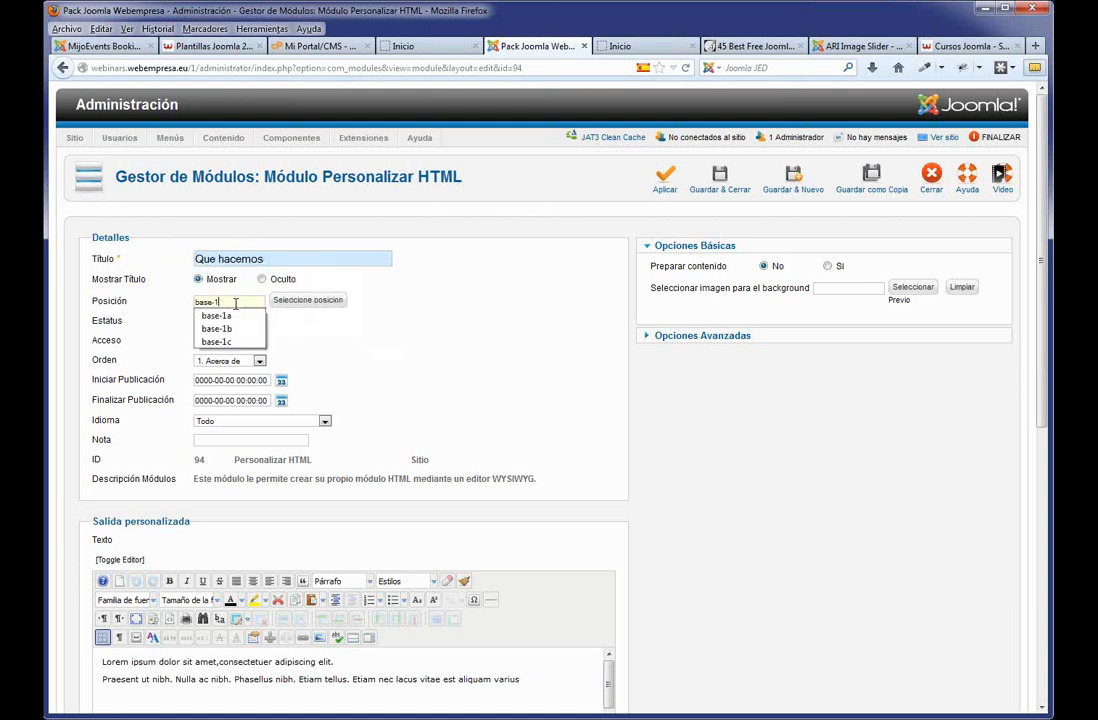
type("b")
left_click(435, 365)
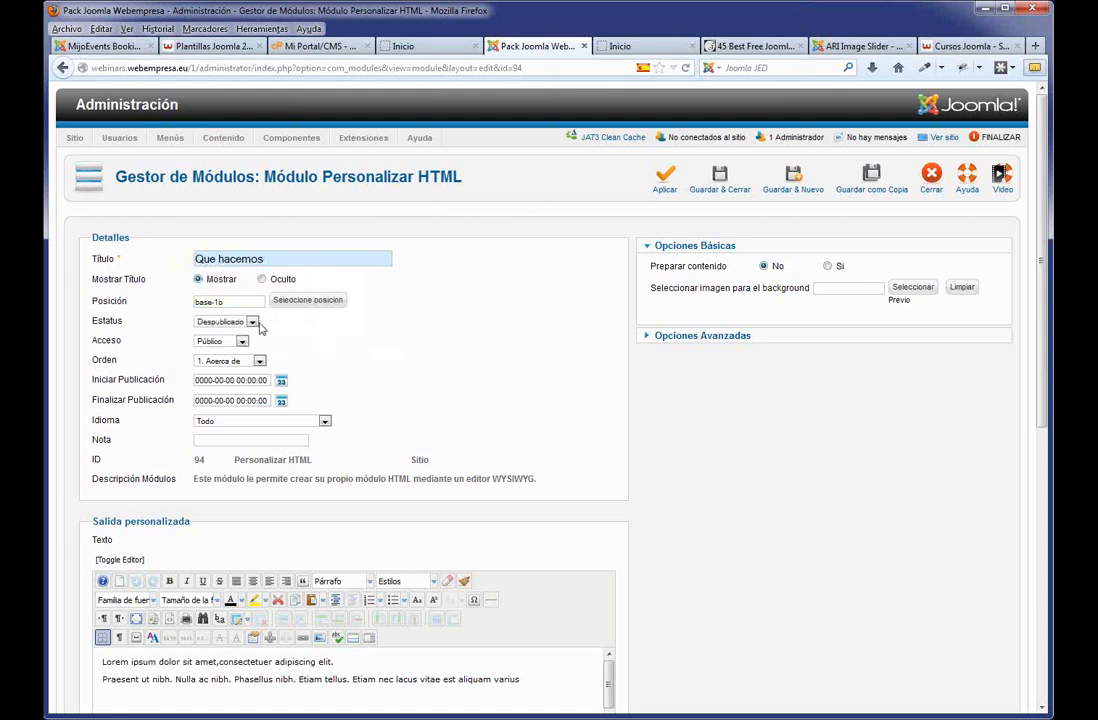
left_click(254, 322)
left_click(214, 332)
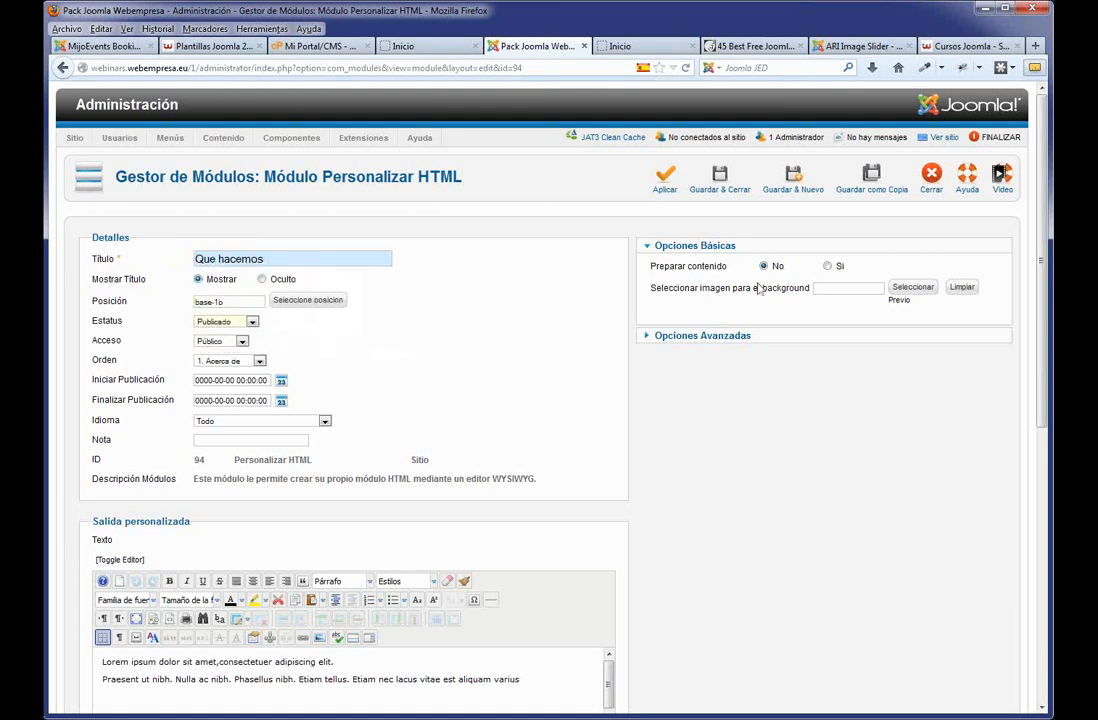
left_click(721, 180)
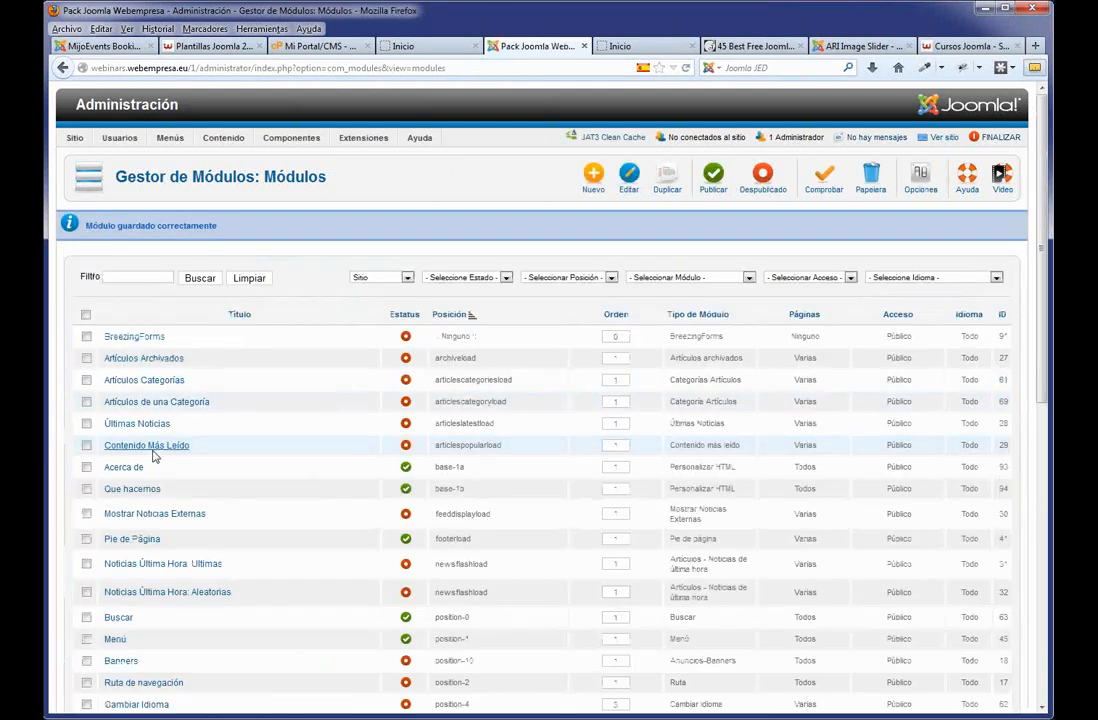
Duplicate Que hacemos and retitle the copy 'Garantia'.
left_click(86, 488)
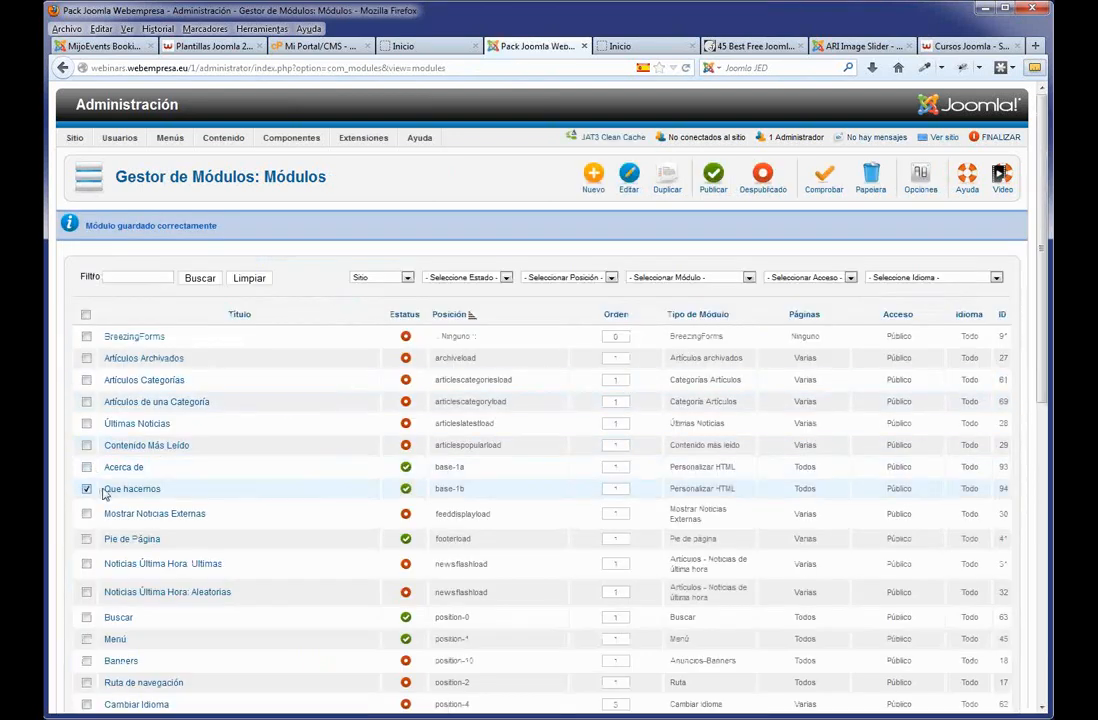
left_click(664, 186)
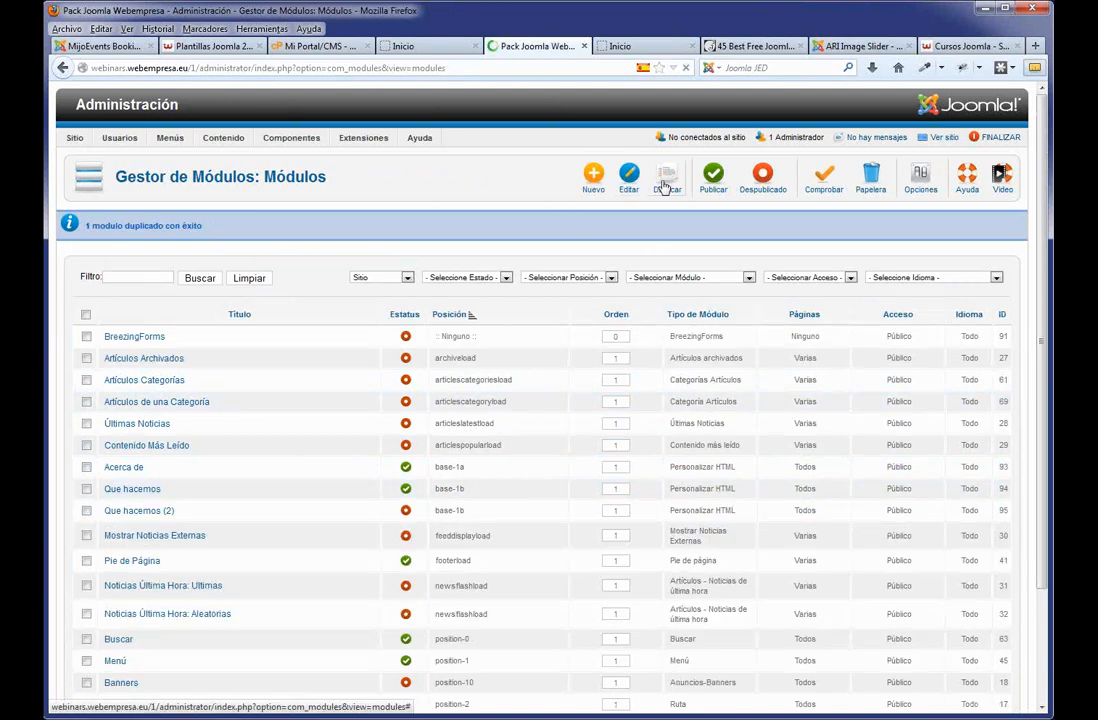
left_click(147, 512)
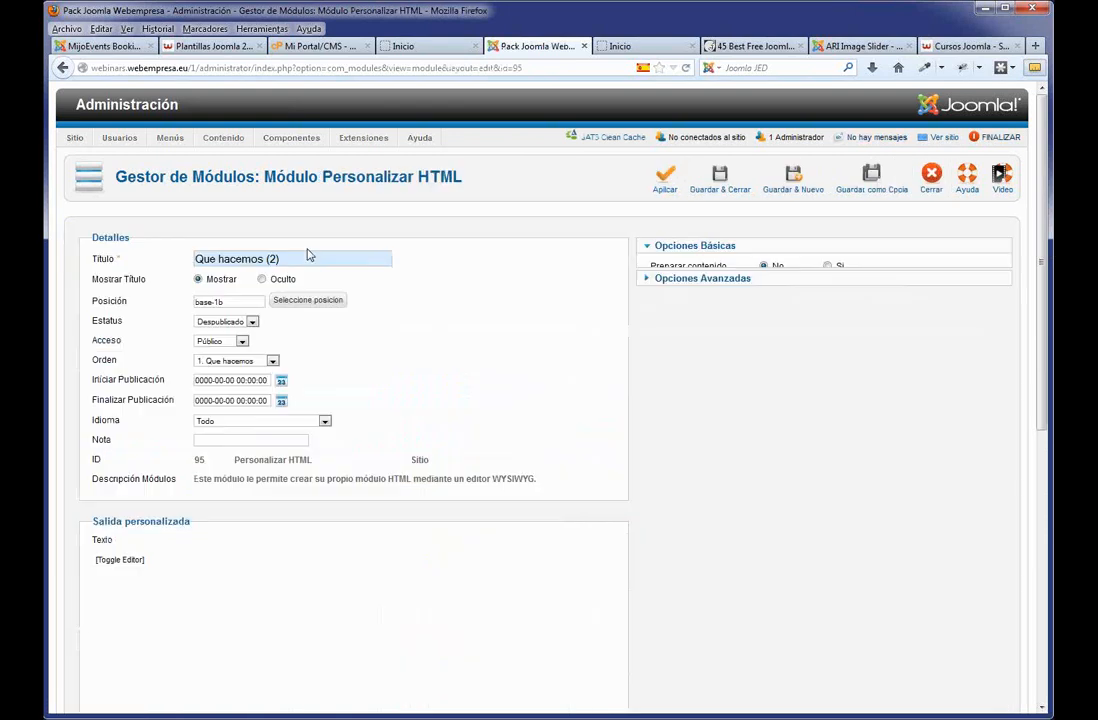
left_click_drag(328, 257, 188, 254)
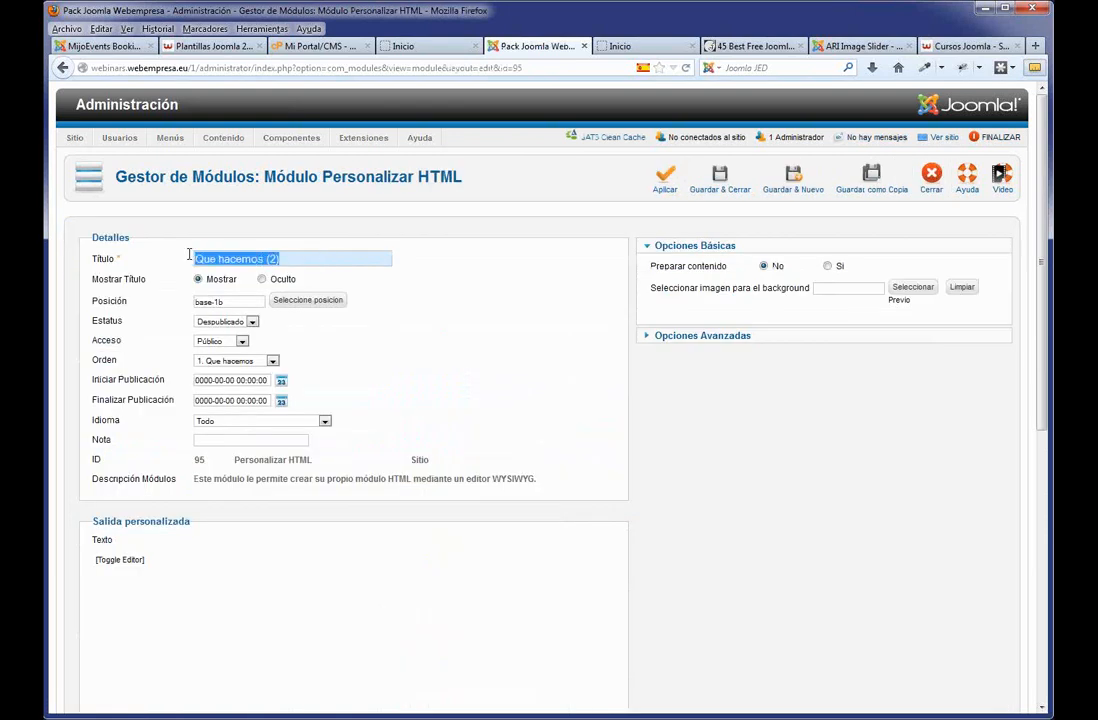
type("Gar")
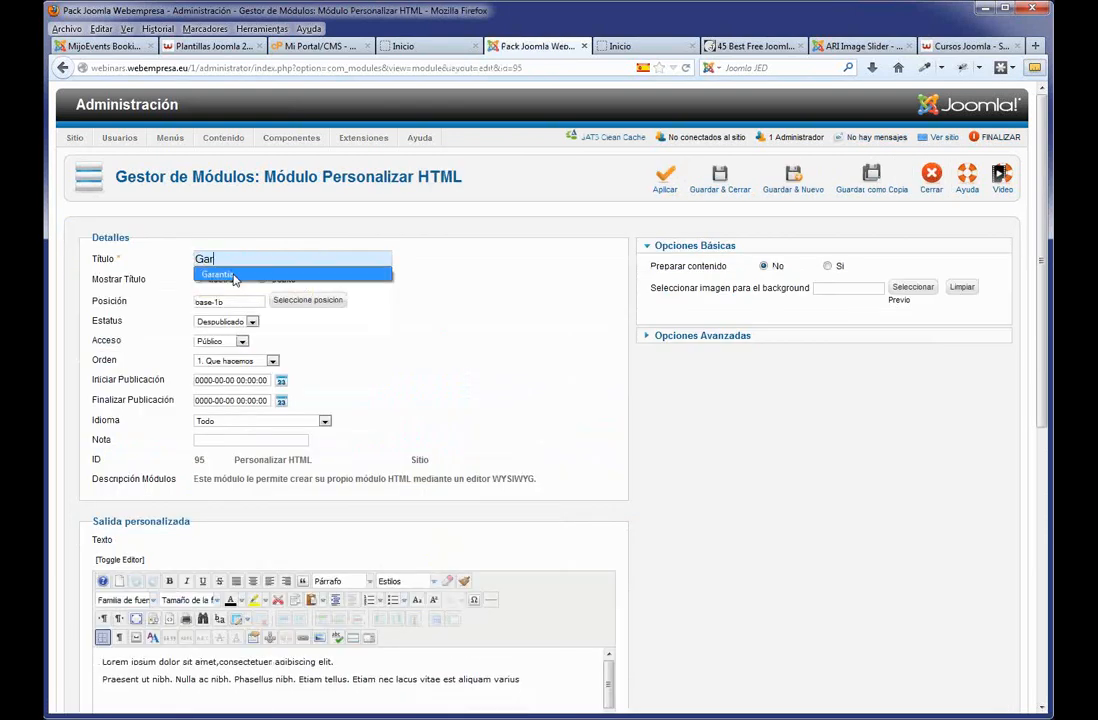
left_click(234, 275)
Move Garantia to position base-1c, set it to Publicado, and save and close.
left_click(242, 302)
key("BackSpace")
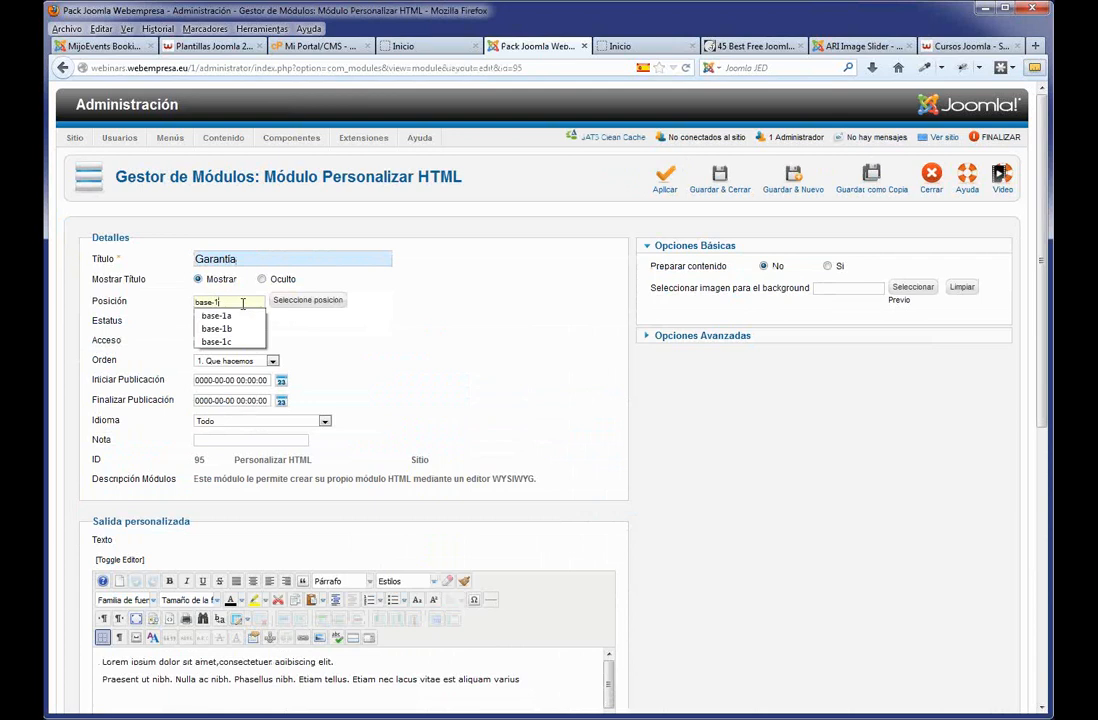
type("c")
left_click(433, 345)
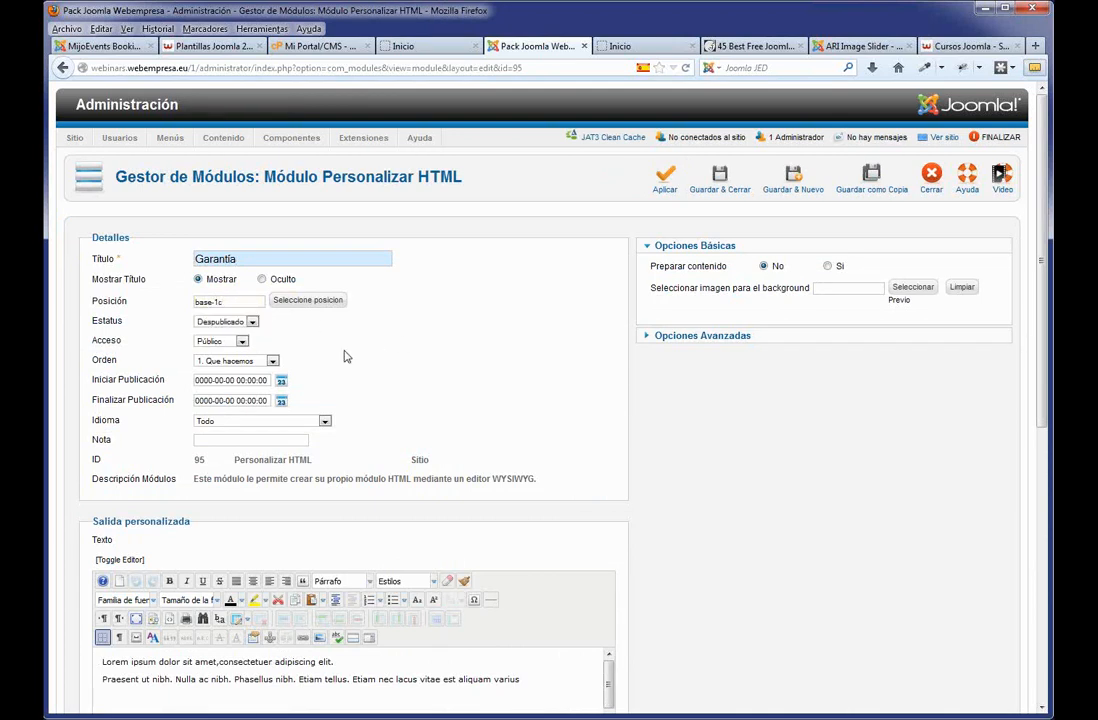
left_click(252, 323)
left_click(214, 333)
left_click(720, 176)
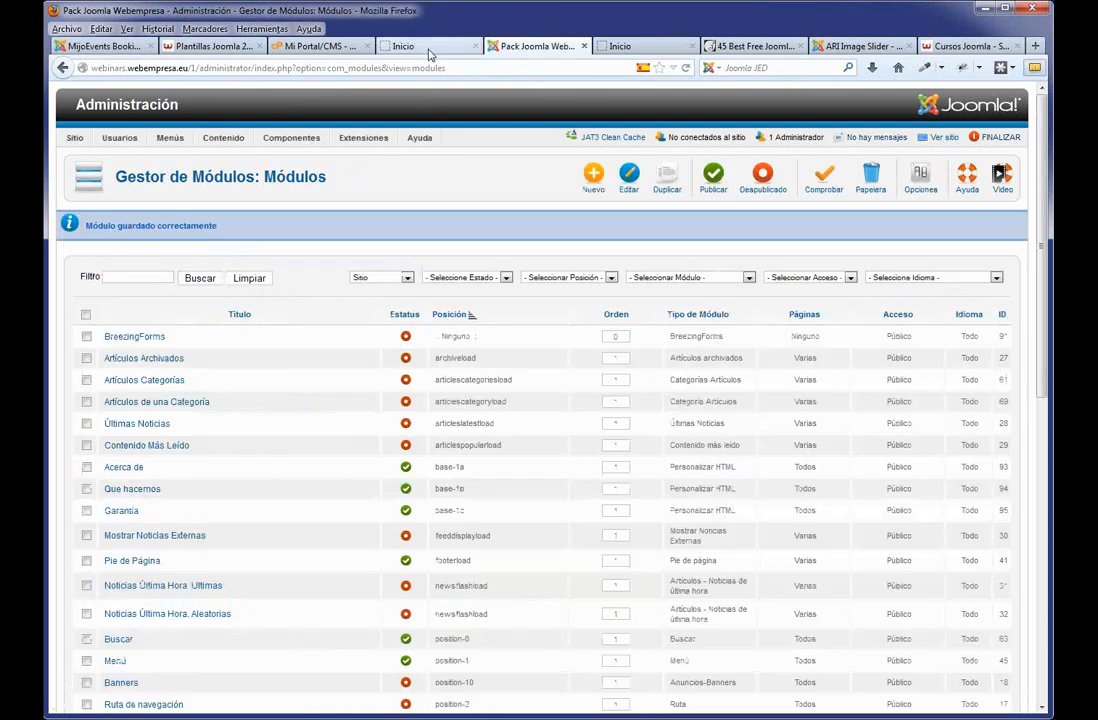
Reload the home page and view Contacto to see the three footer boxes, then return to admin.
left_click(428, 47)
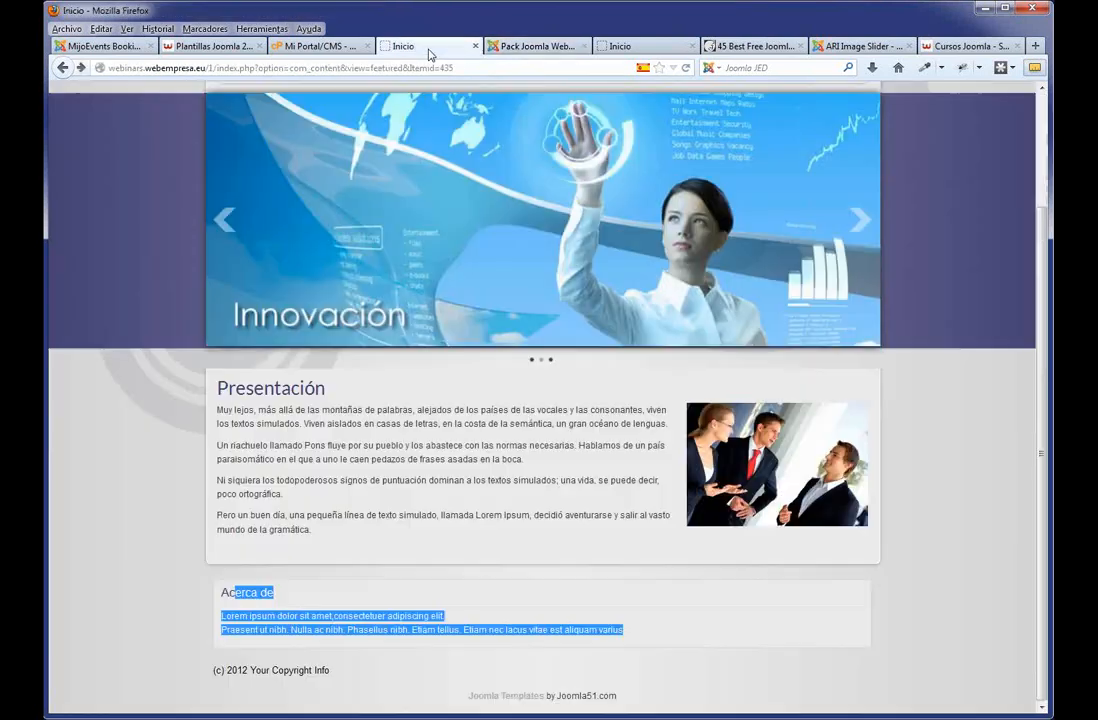
key("F5")
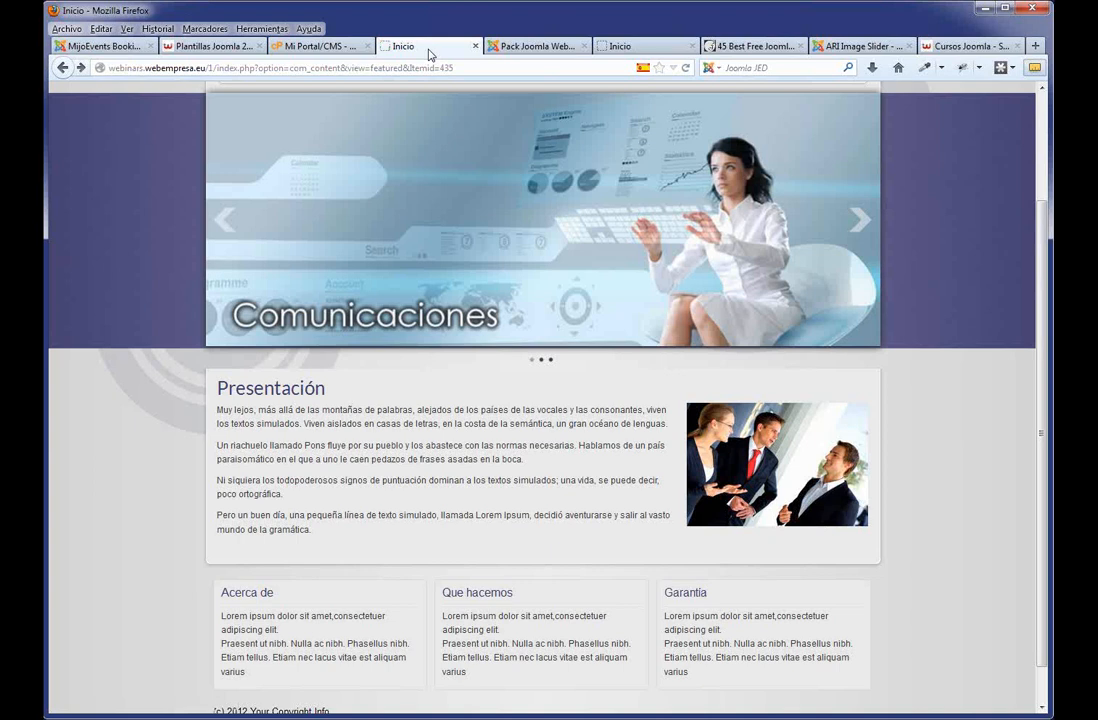
scroll(610, 262, "up", 2)
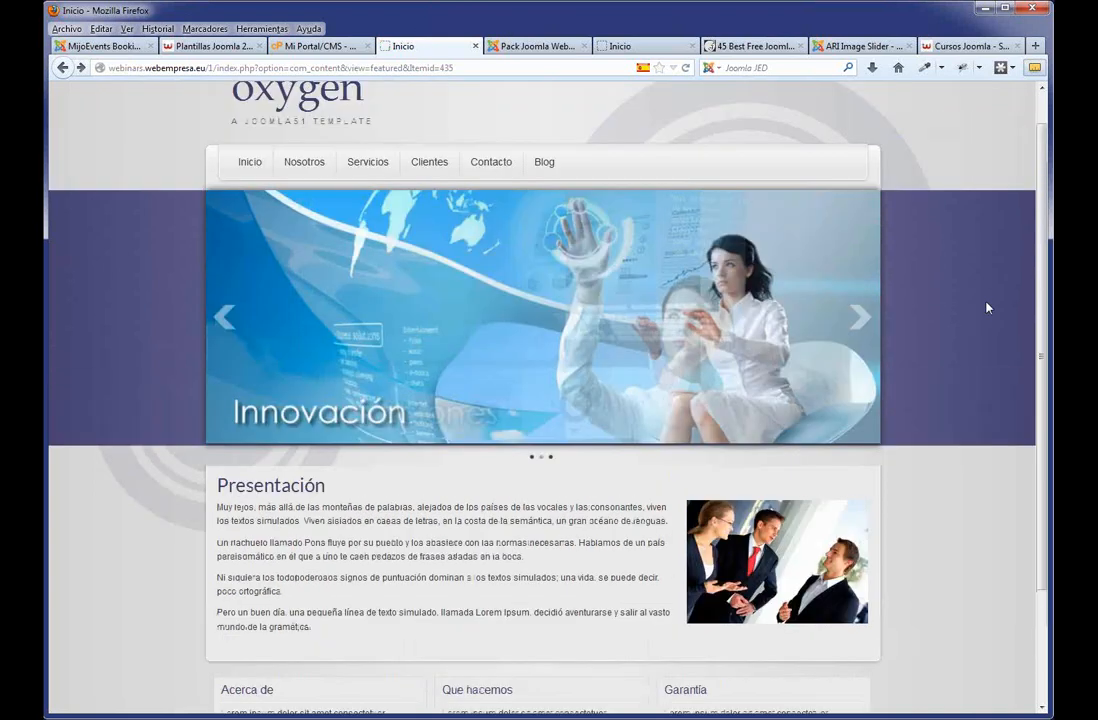
scroll(988, 306, "down", 1)
scroll(537, 161, "up", 1)
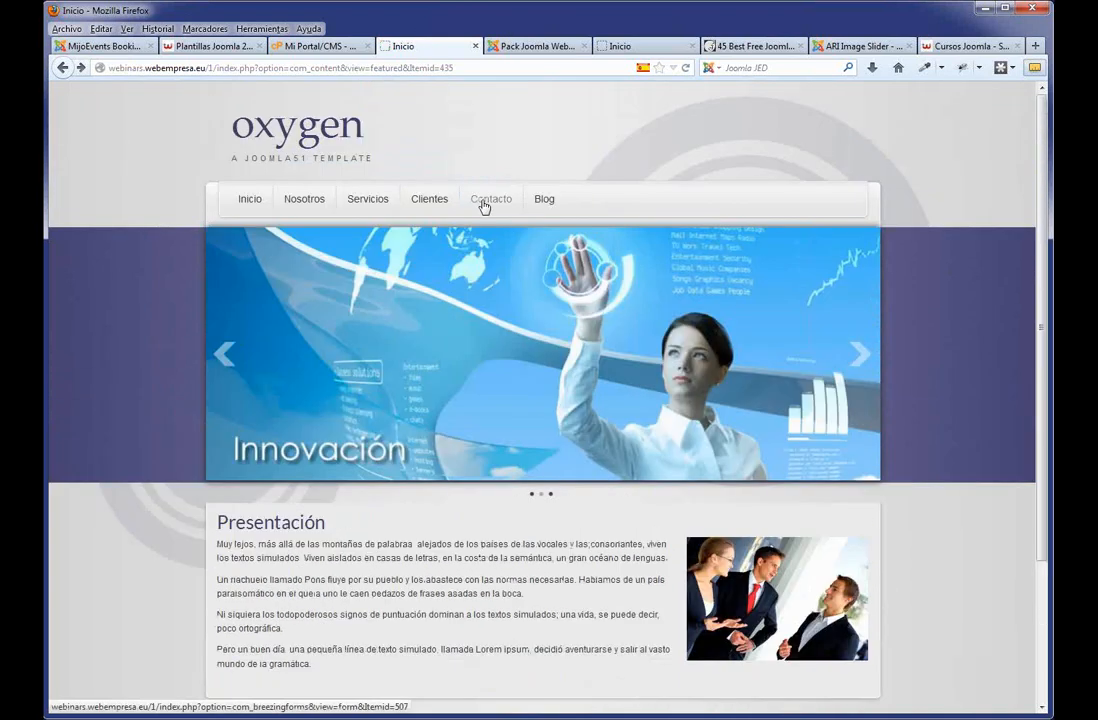
left_click(483, 207)
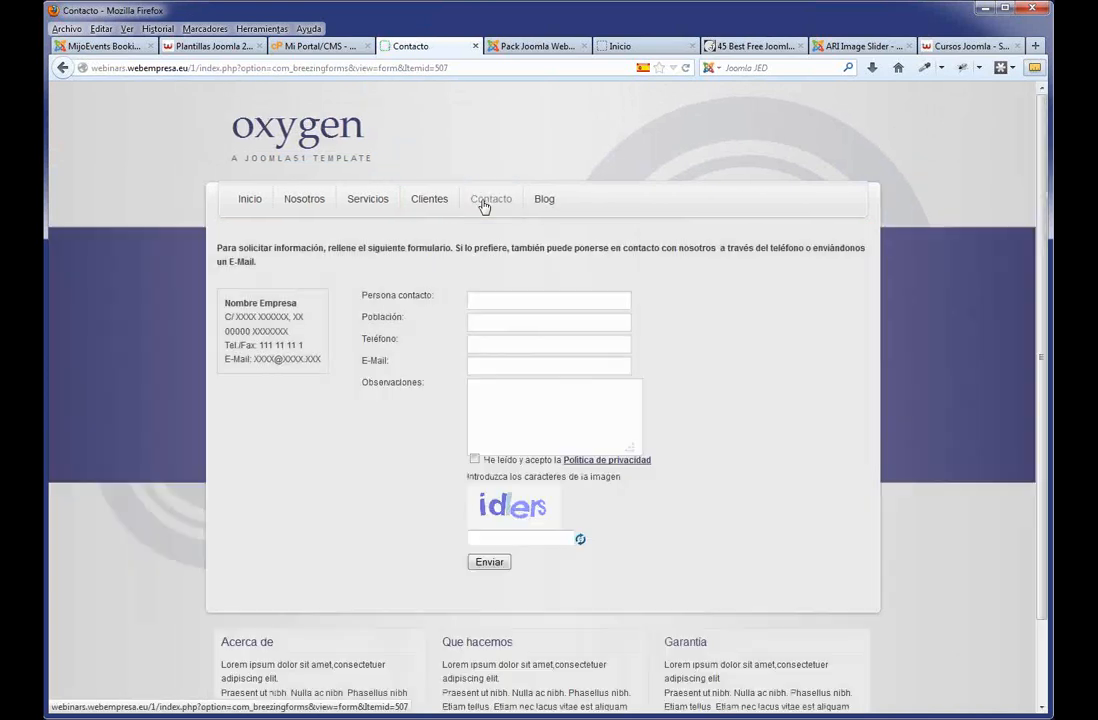
scroll(560, 300, "down", 2)
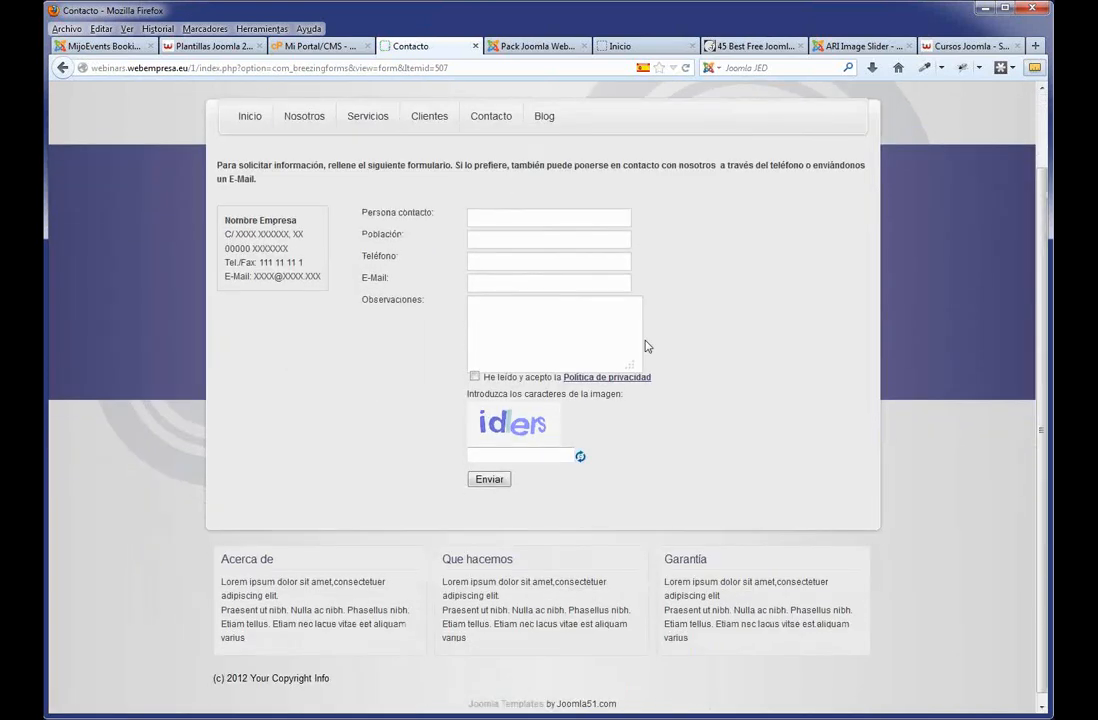
left_click(530, 46)
Browse the Gestor de Plantillas template list and its Opciones without changes, then view Contacto.
mouse_move(372, 141)
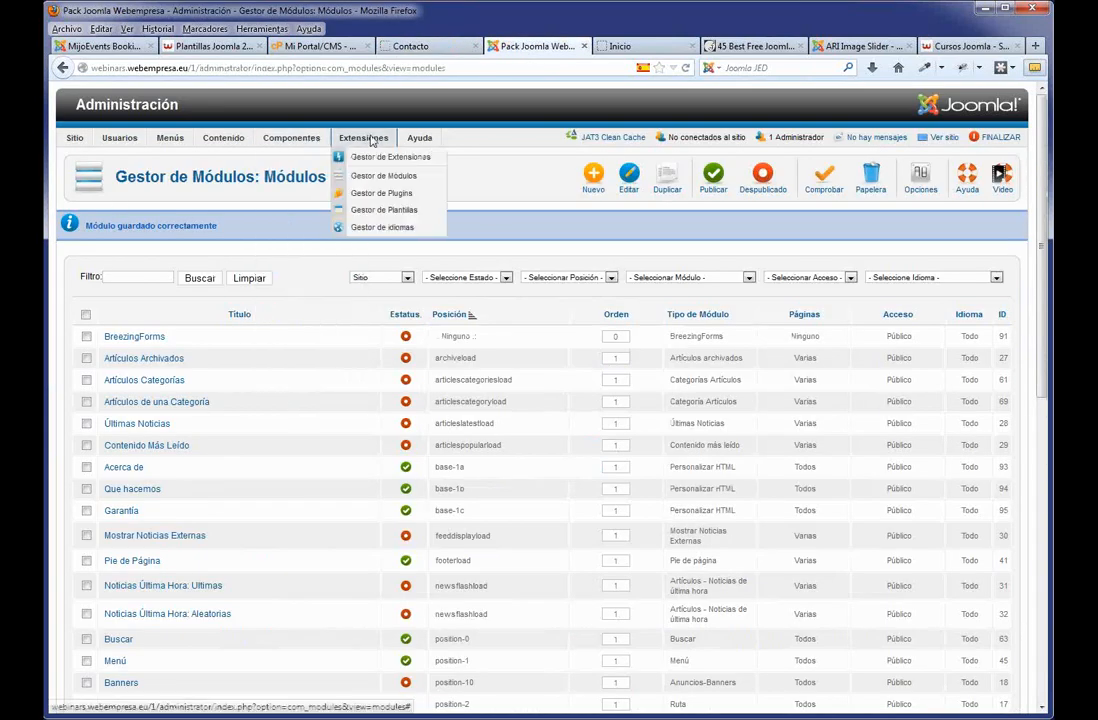
left_click(382, 211)
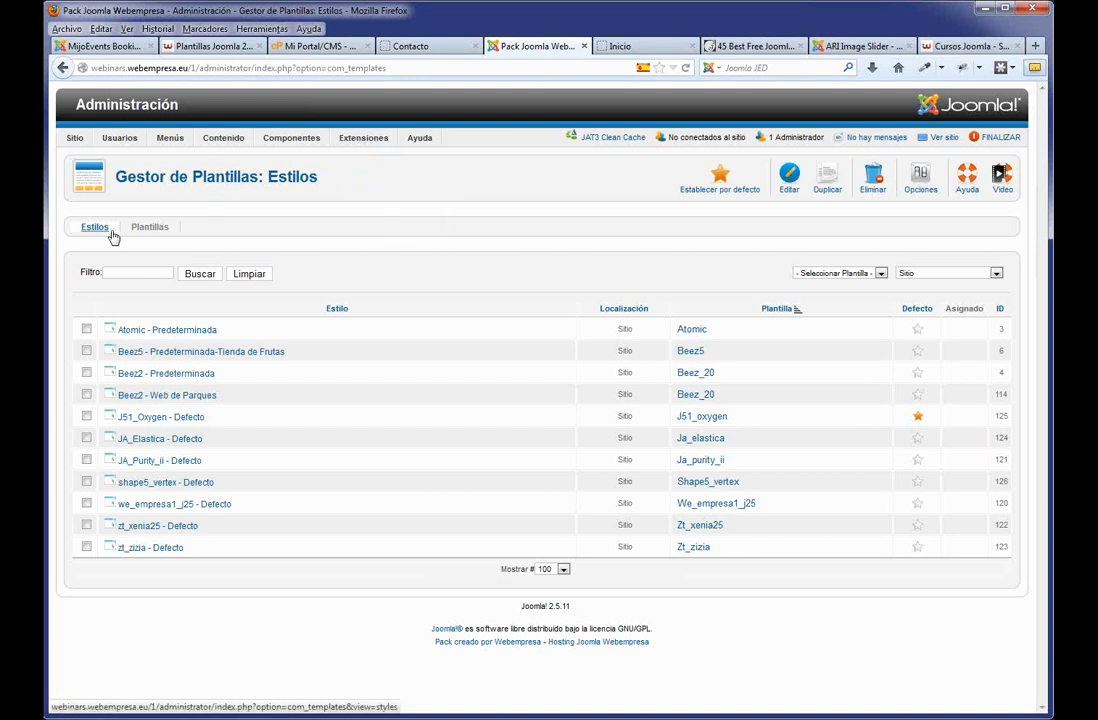
left_click(152, 232)
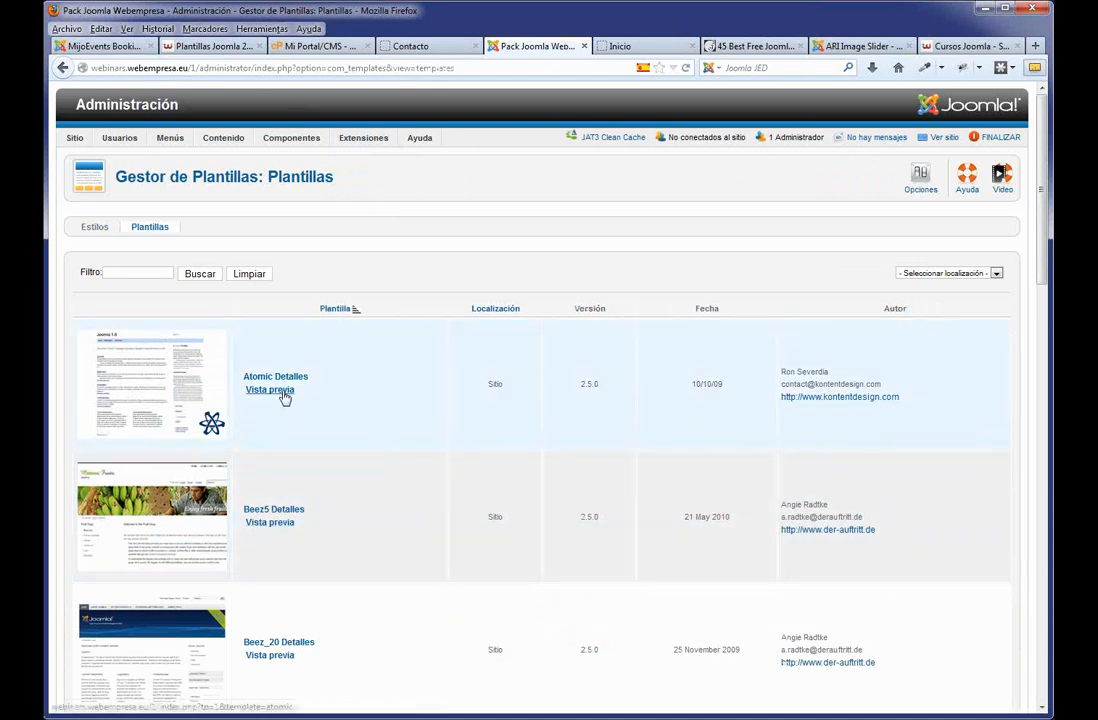
left_click(921, 182)
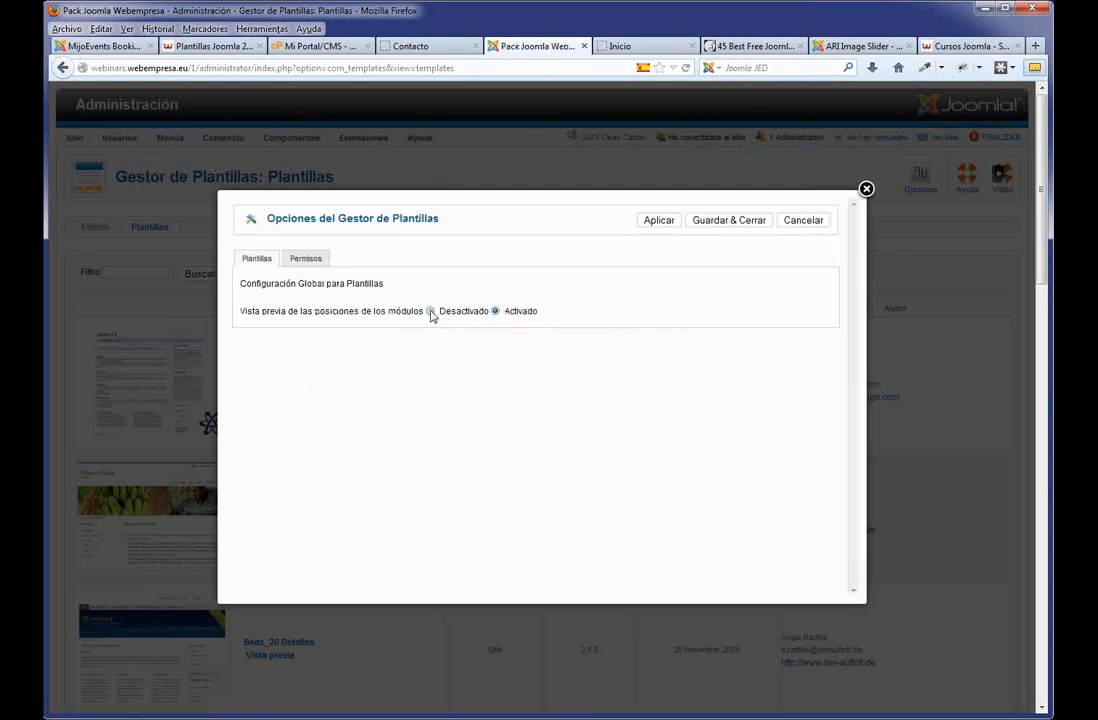
left_click(803, 220)
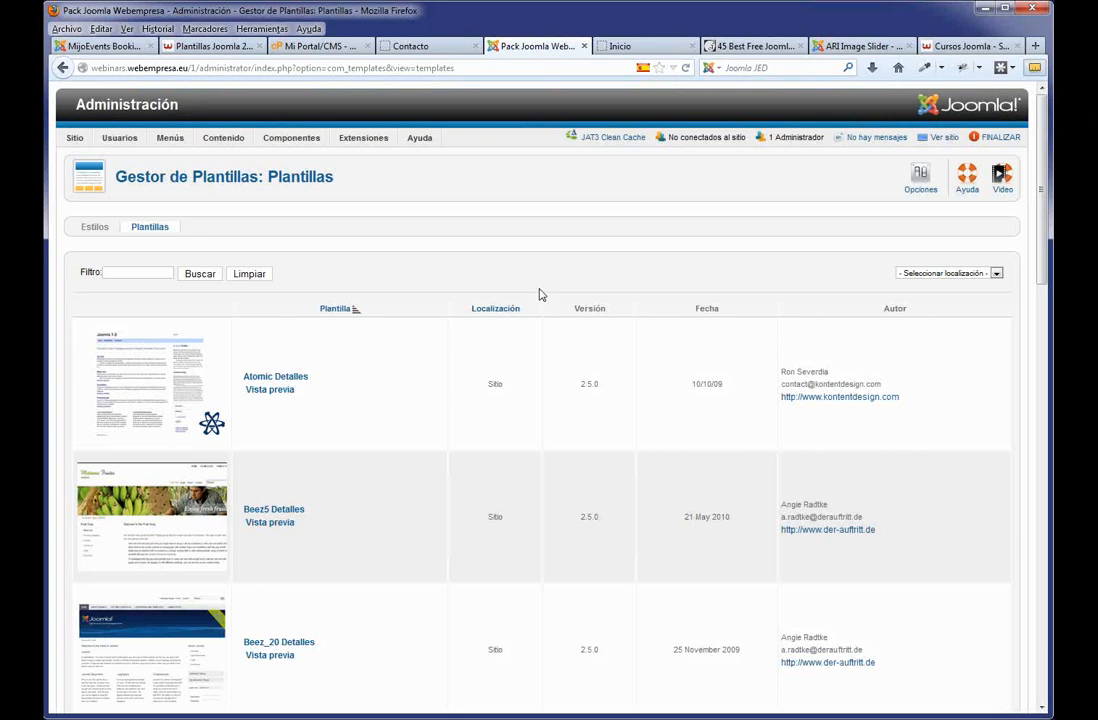
left_click(386, 45)
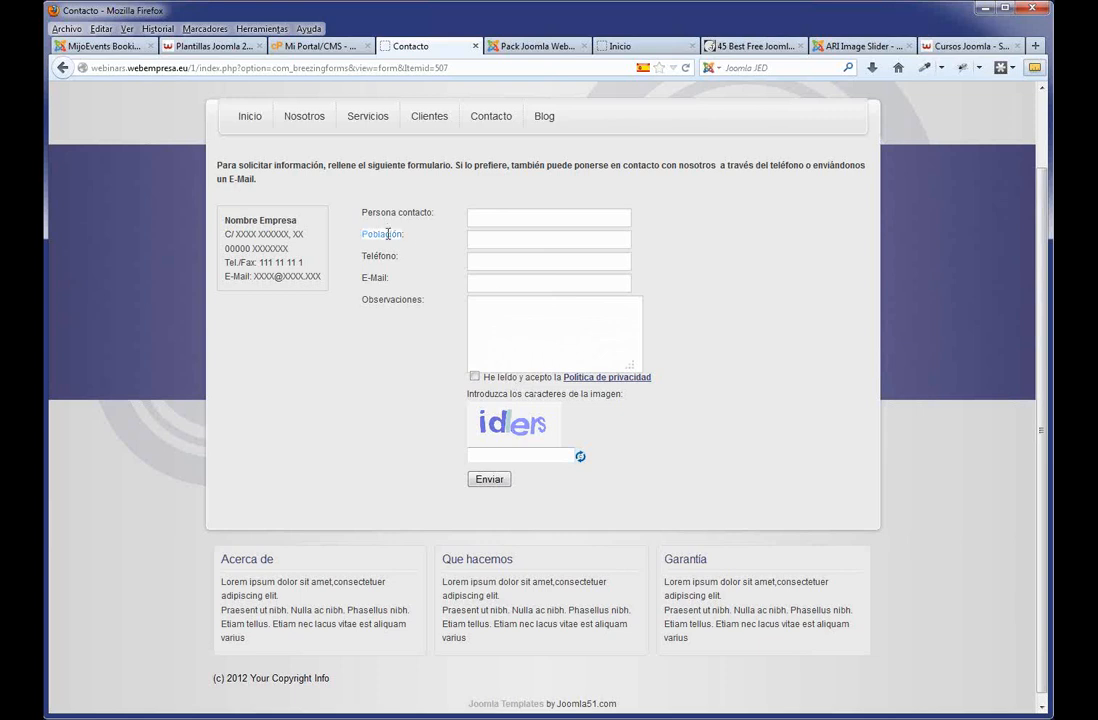
Go to Componentes > BreezingForms > Administrar Formularios in the admin panel.
left_click_drag(217, 163, 229, 216)
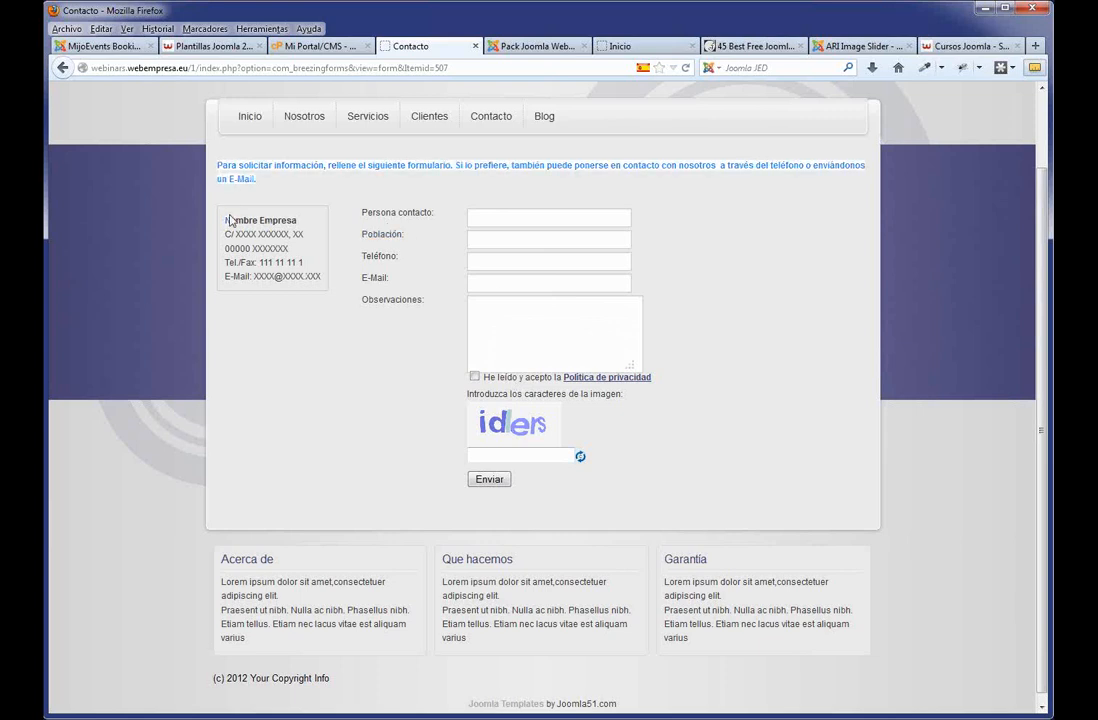
left_click(535, 46)
left_click(291, 137)
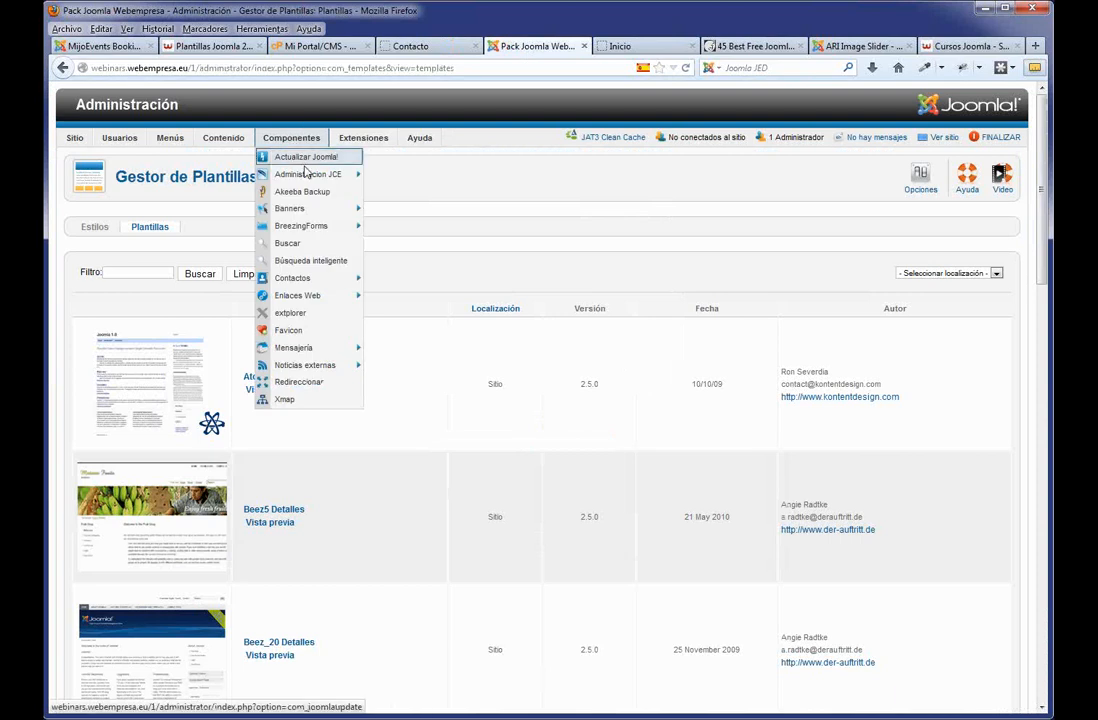
mouse_move(308, 219)
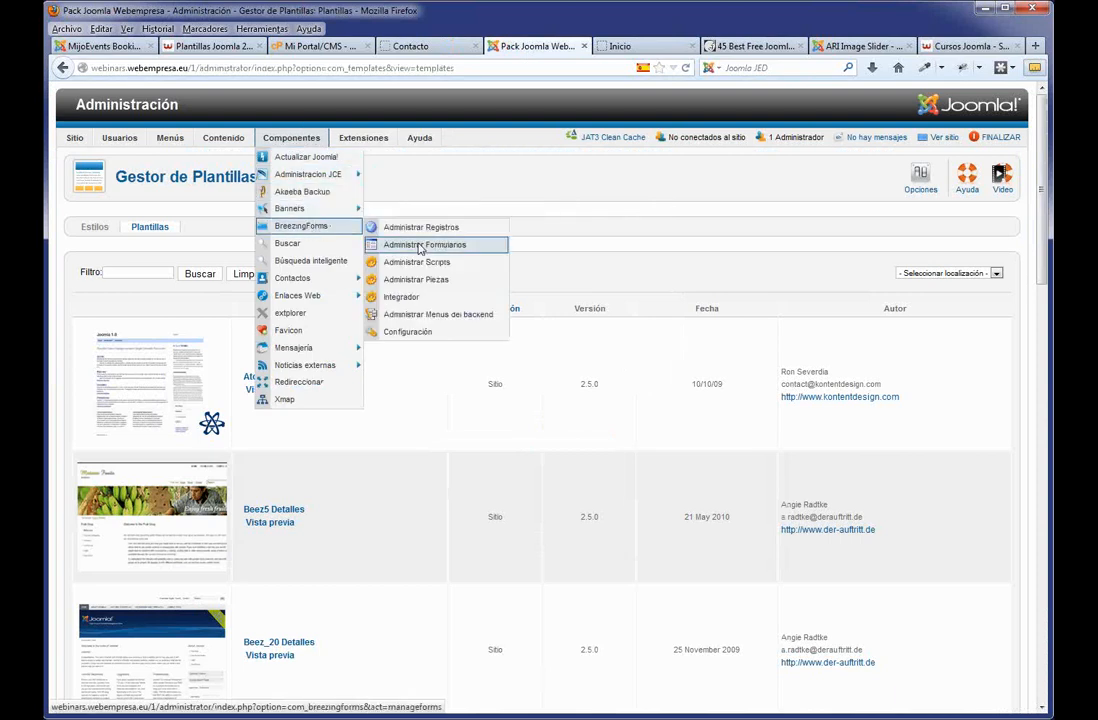
left_click(420, 246)
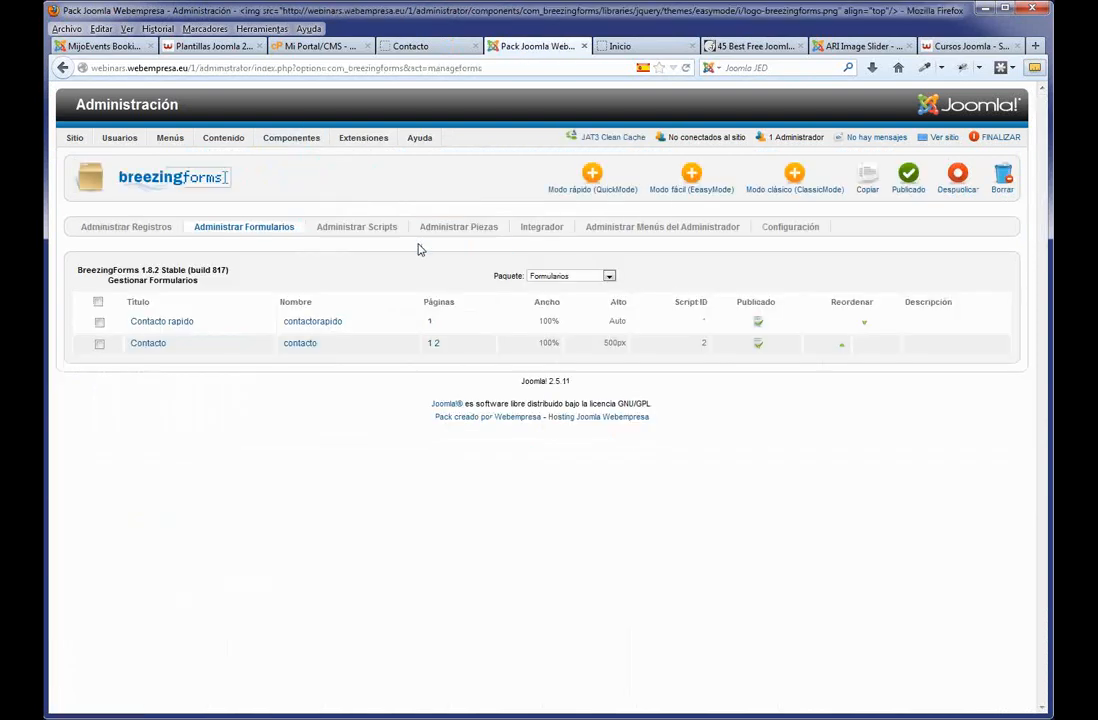
In the Contacto form, set the Observaciones text area's Ancho to 40 and save.
left_click(160, 344)
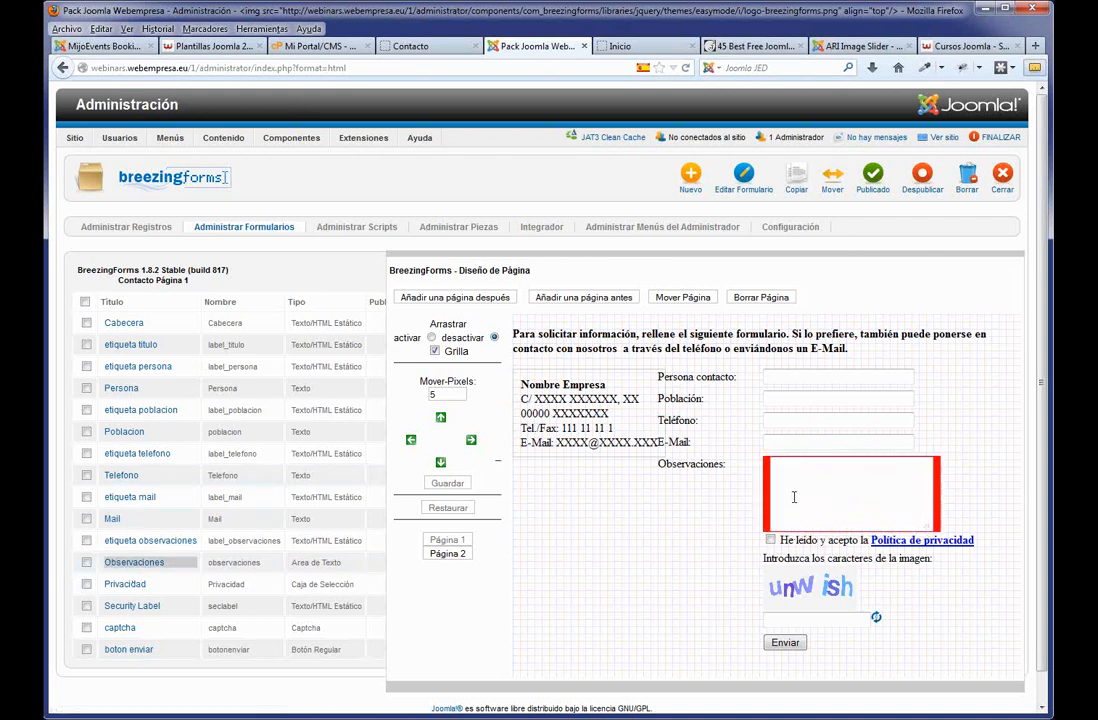
left_click(153, 565)
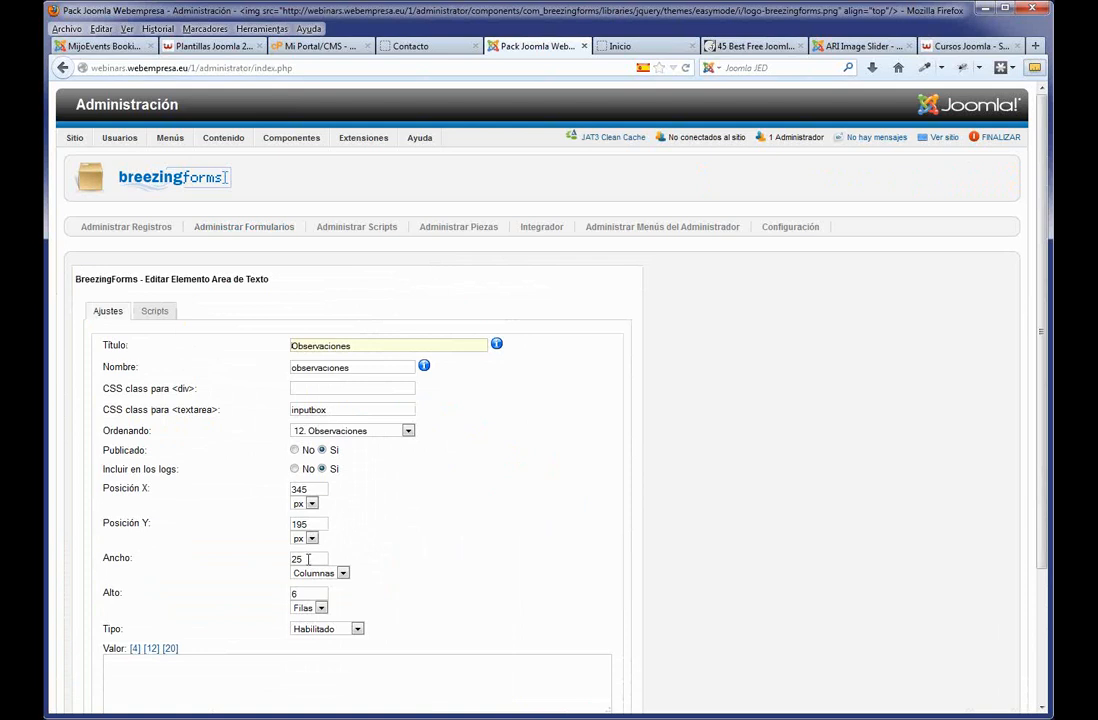
left_click_drag(308, 559, 286, 556)
type("4")
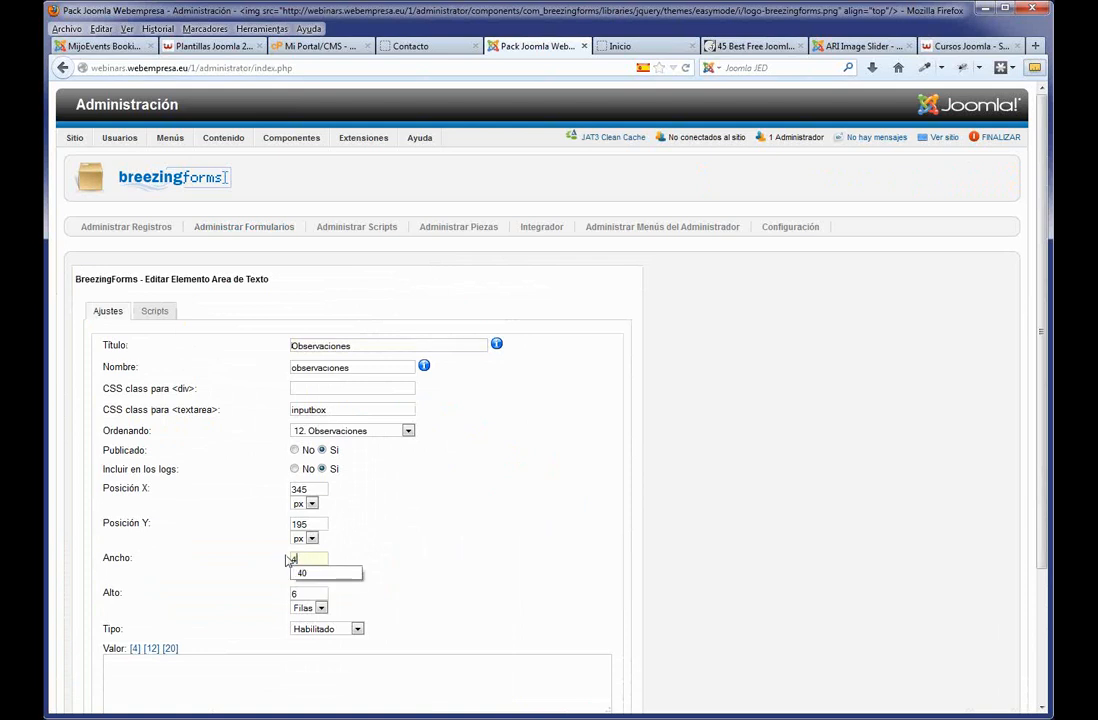
type("0")
scroll(493, 475, "down", 3)
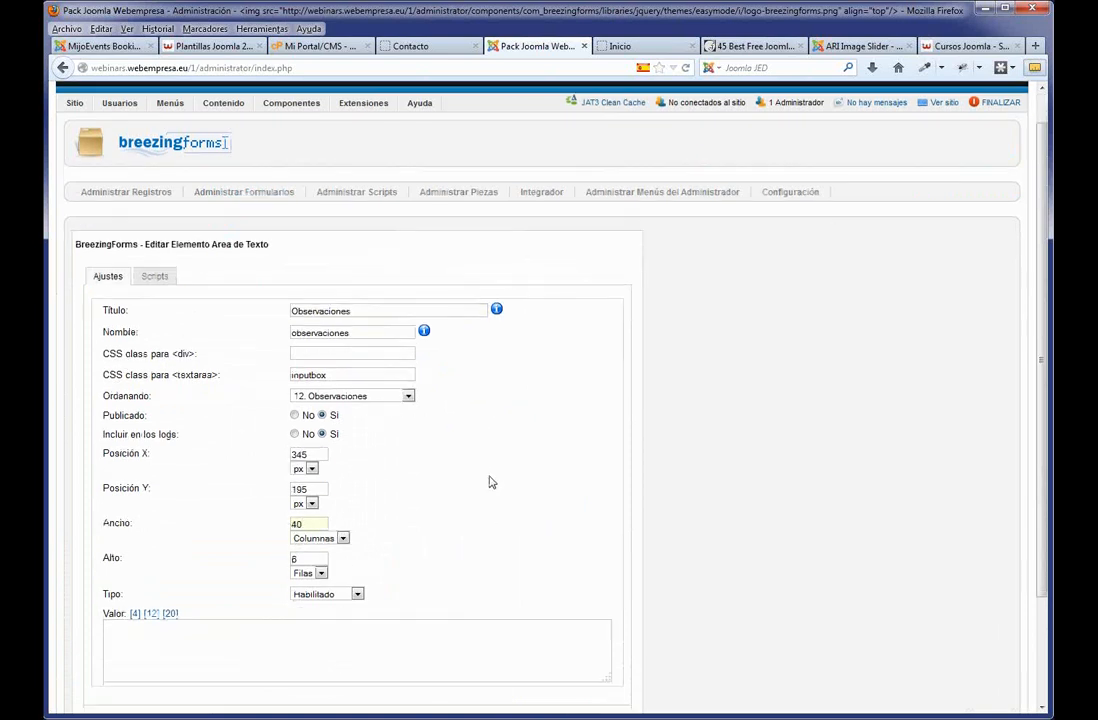
left_click(558, 612)
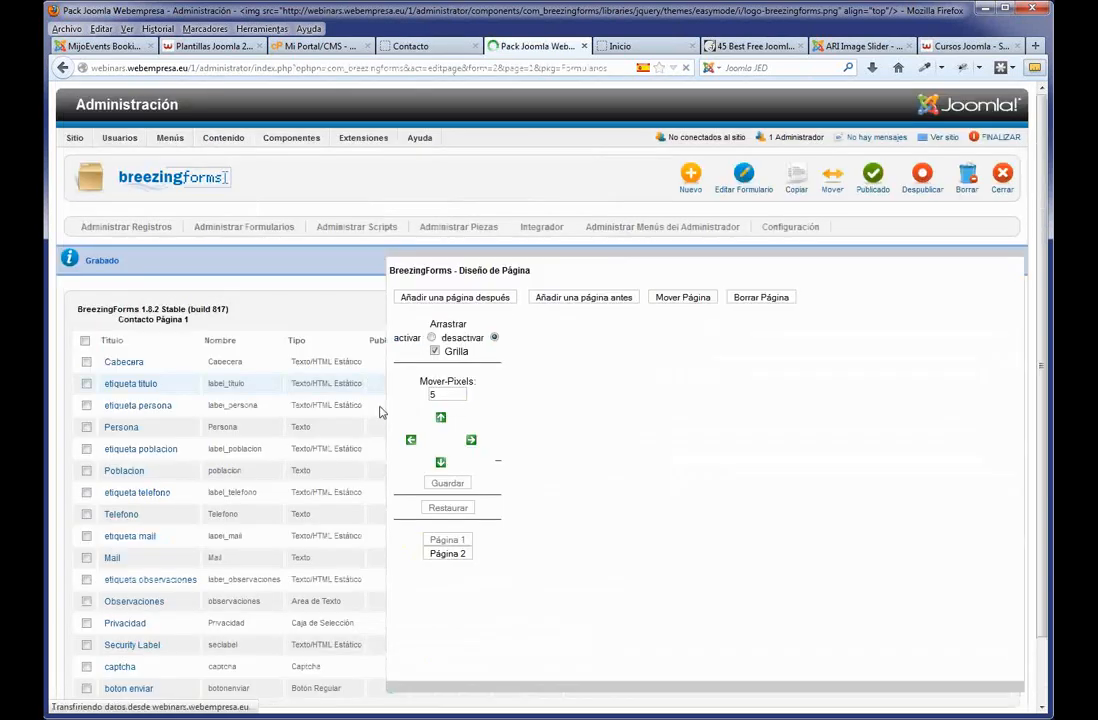
Select Privacidad, Security Label, captcha and boton enviar, nudge them down three times, and save.
left_click(900, 463)
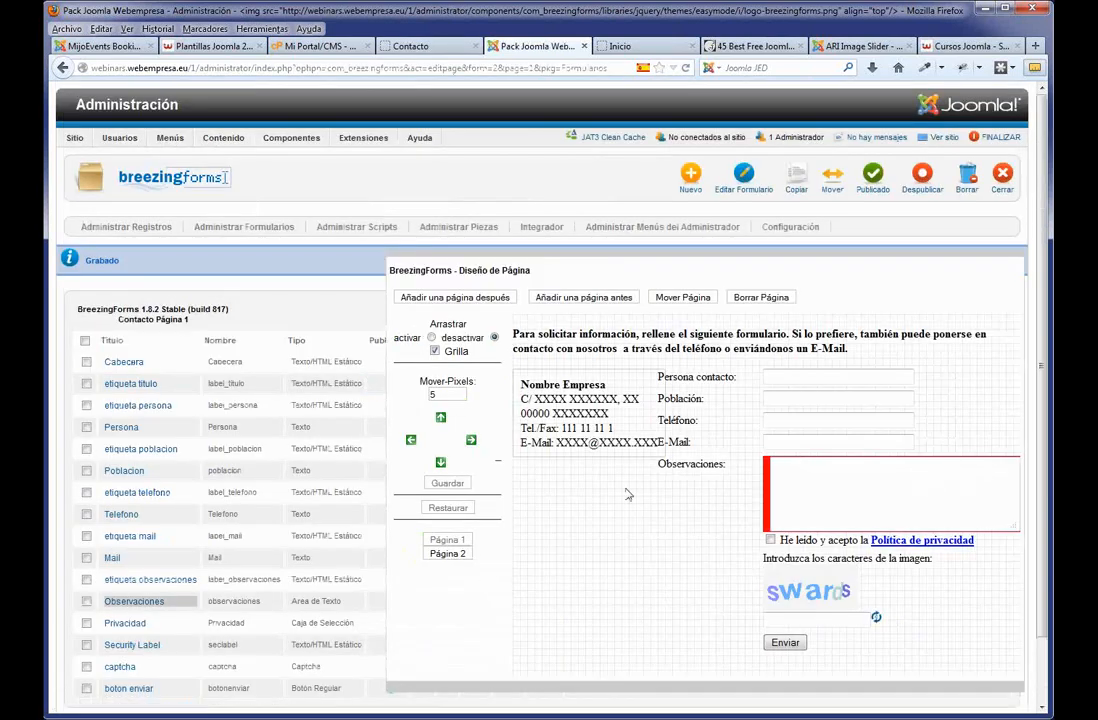
left_click(87, 624)
left_click(86, 645)
left_click(86, 666)
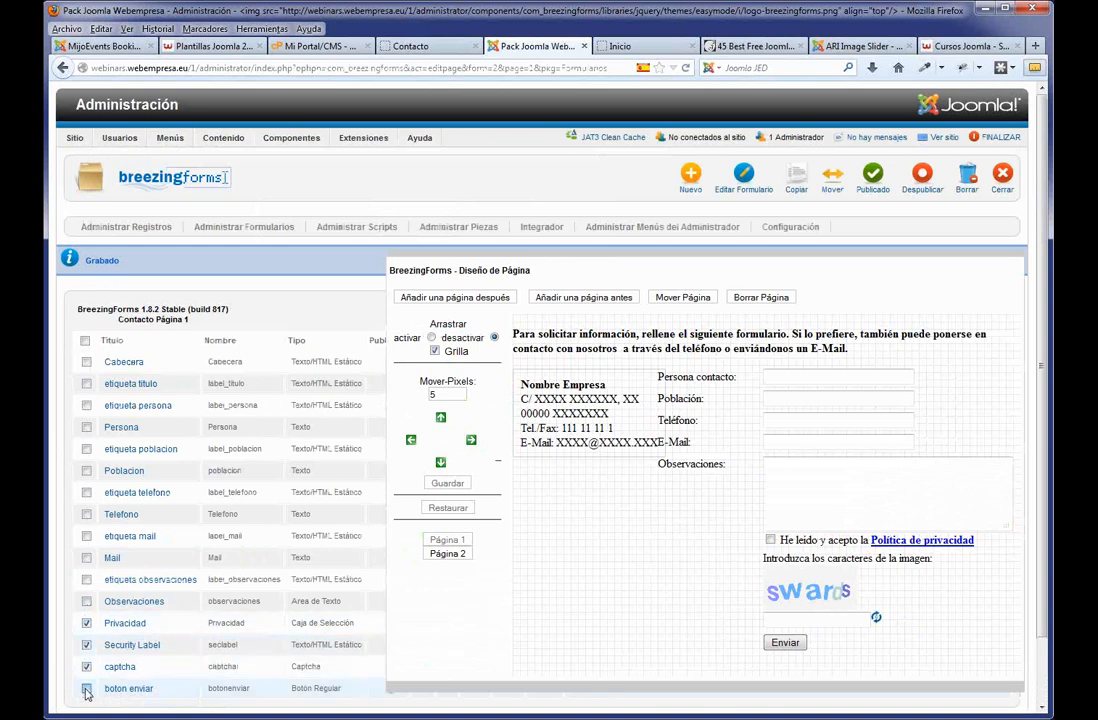
left_click(86, 690)
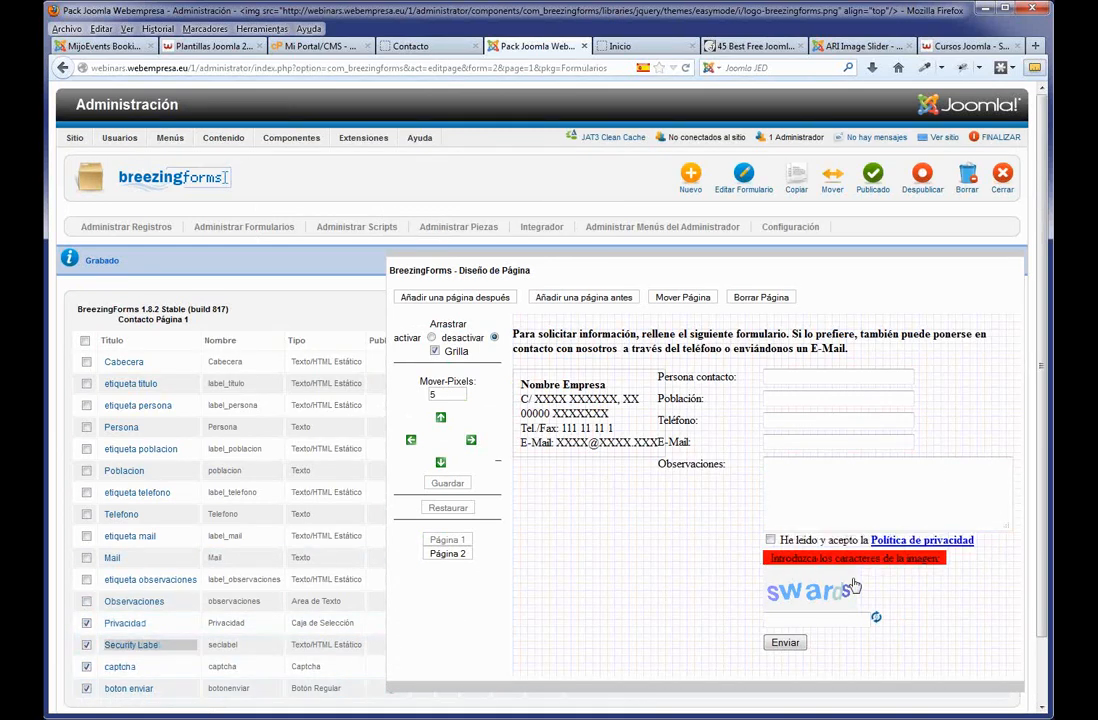
left_click(441, 463)
left_click(441, 463)
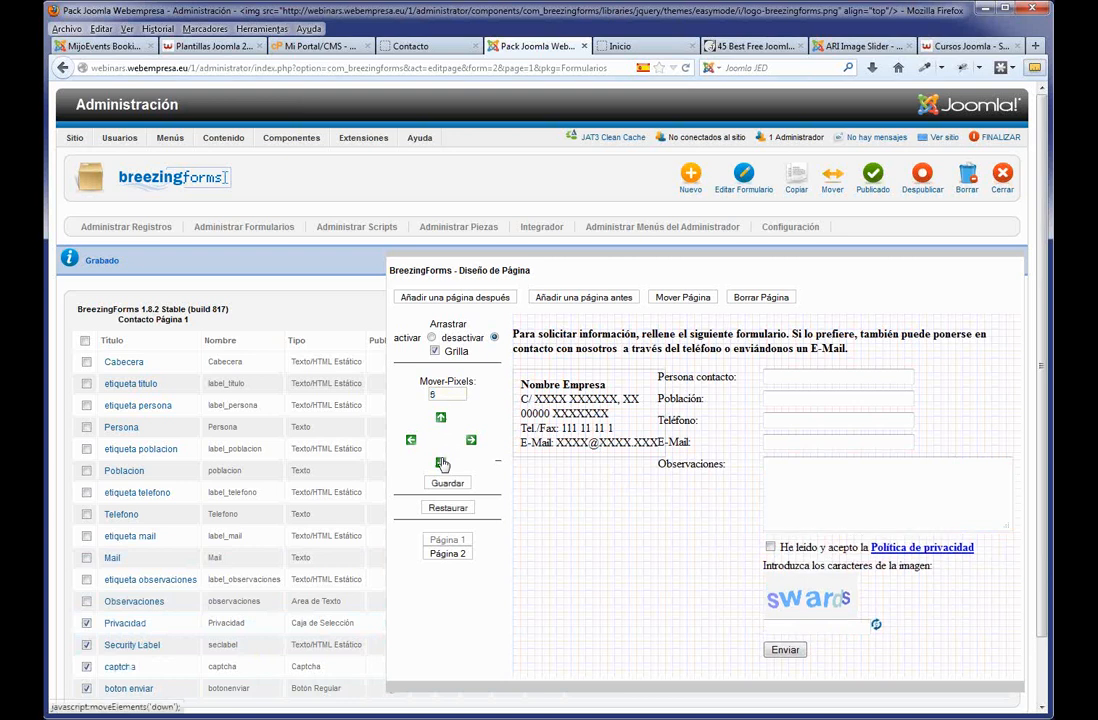
left_click(441, 463)
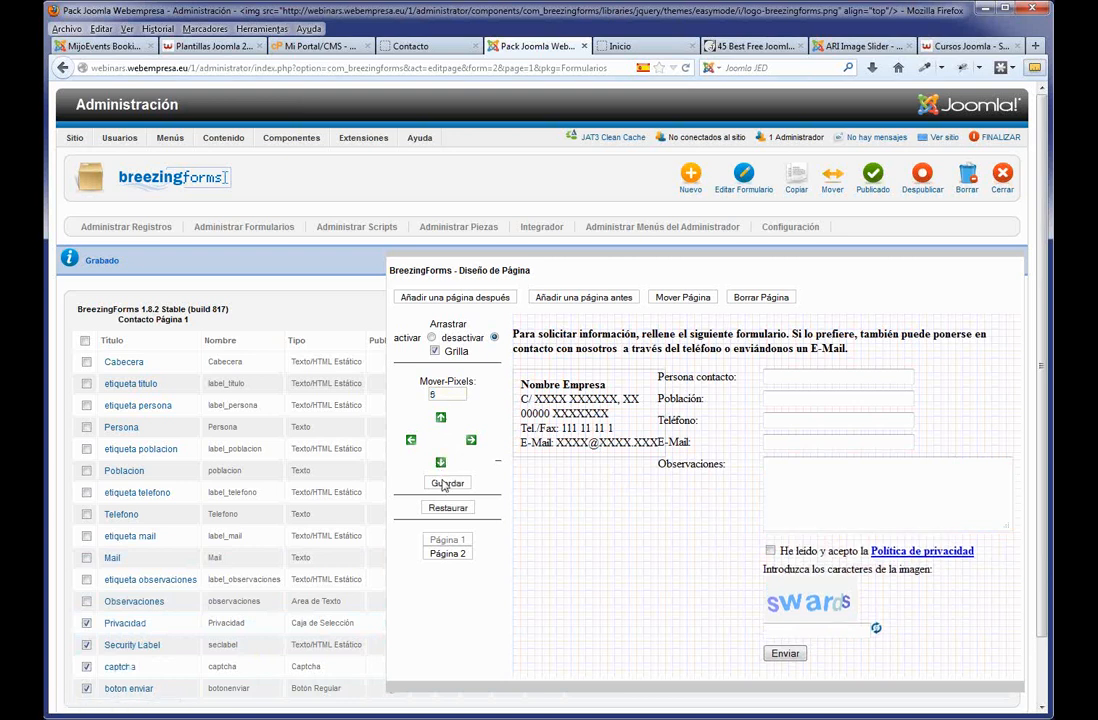
left_click(446, 484)
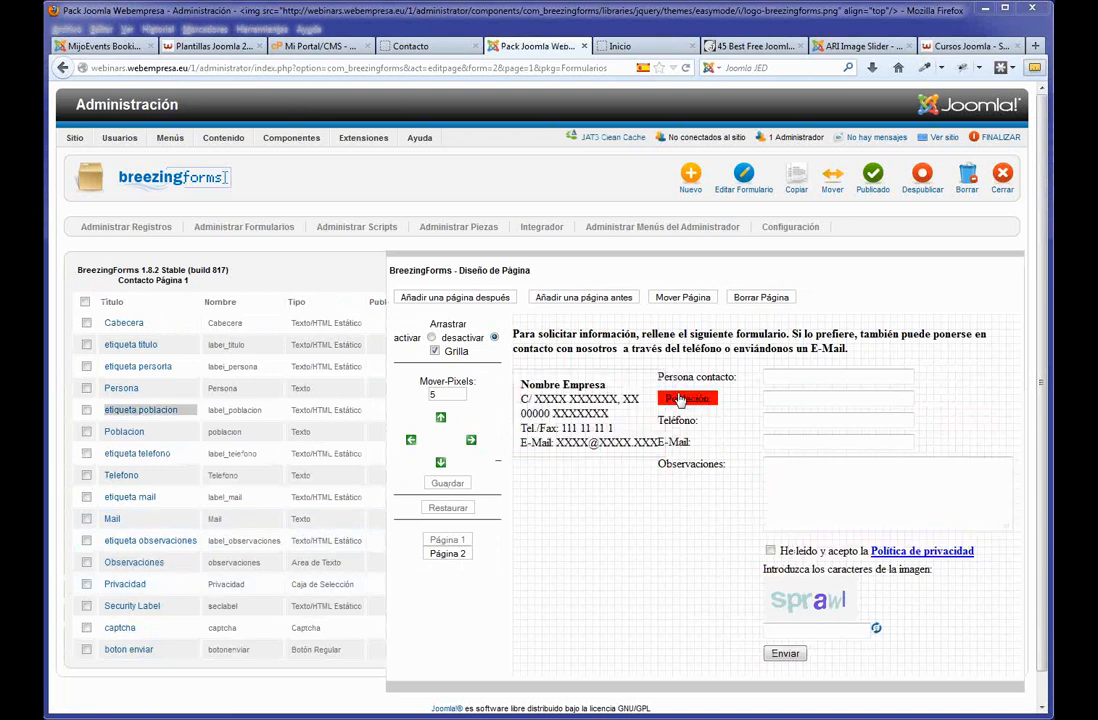
Change the etiqueta poblacion label text from 'Población:' to 'Ciudad' and save.
left_click(141, 418)
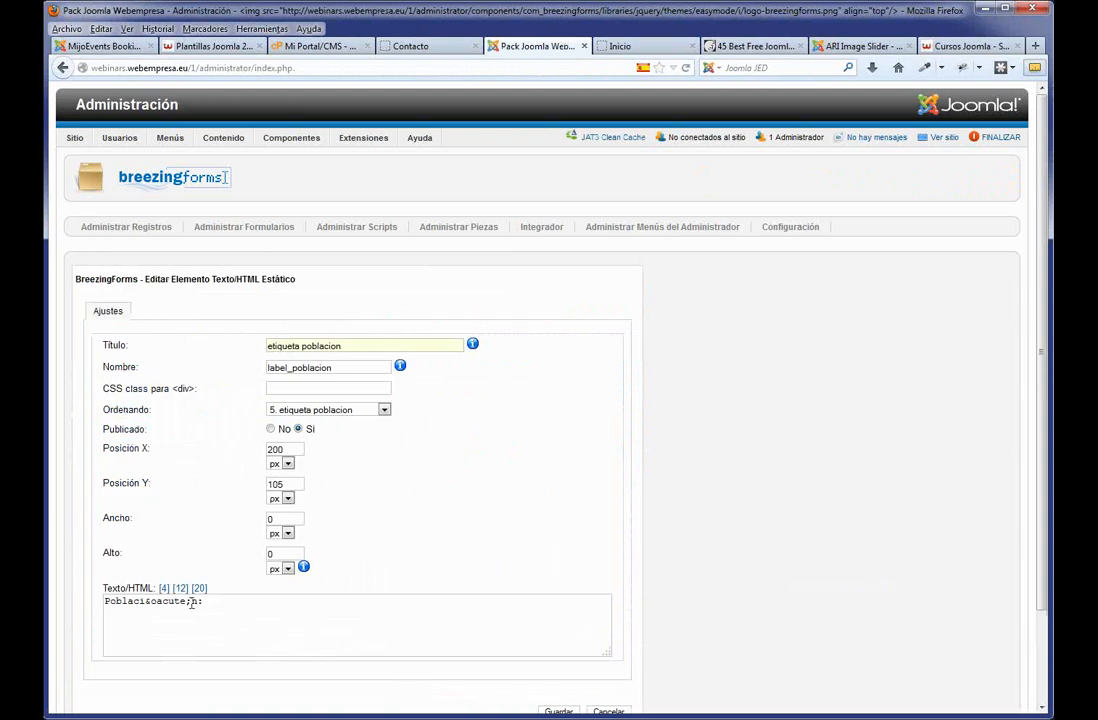
left_click_drag(197, 600, 54, 595)
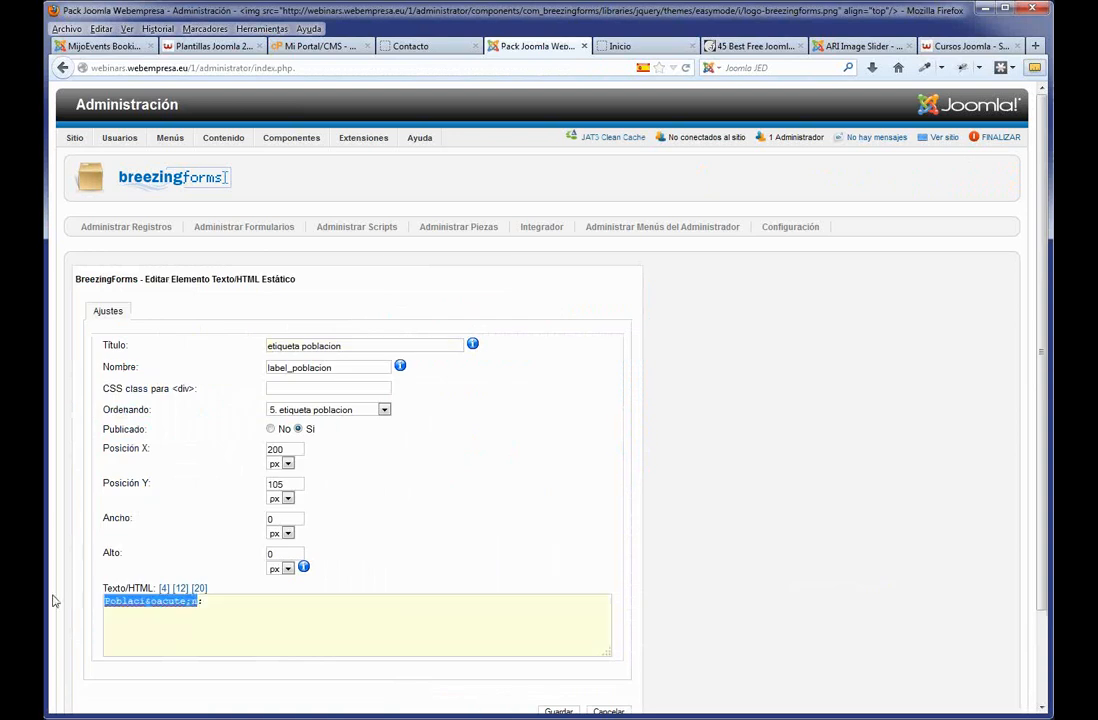
type("Ciudad:")
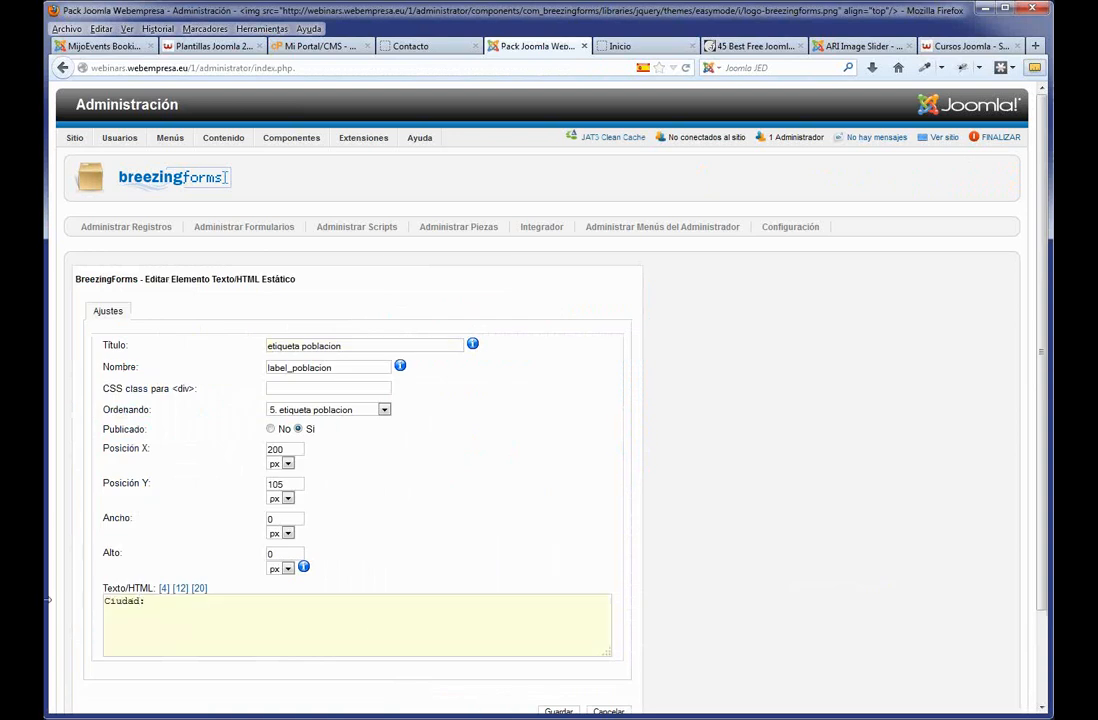
scroll(512, 626, "down", 2)
left_click(564, 612)
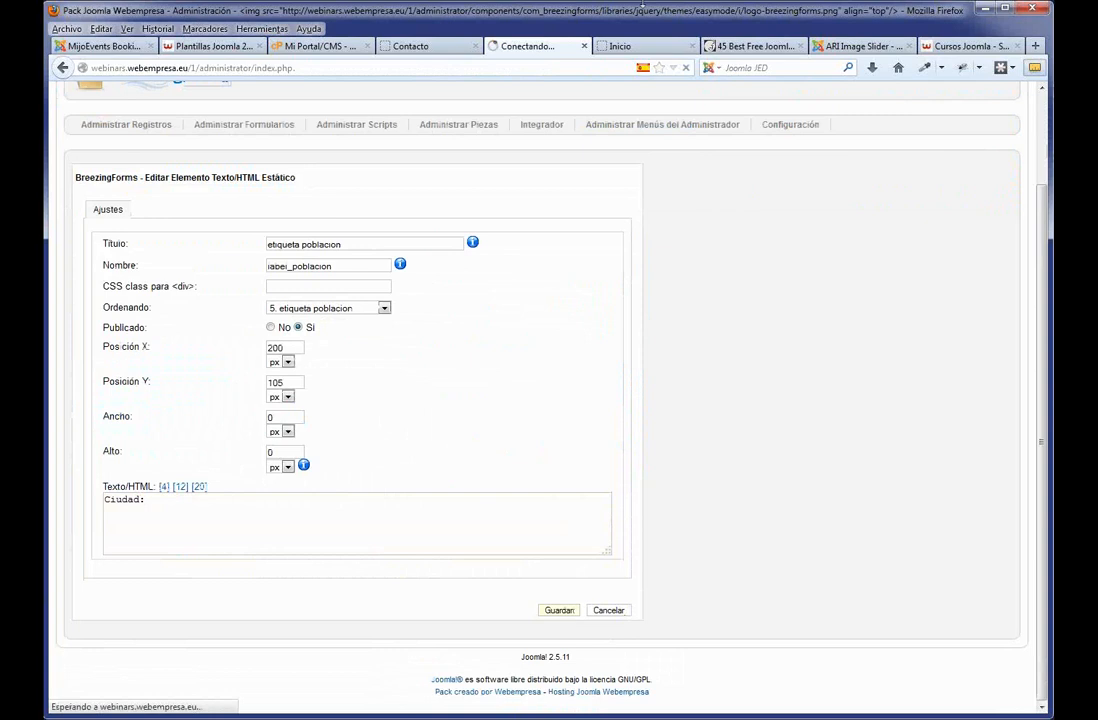
Reload the public Contacto page and check the new Ciudad label and wider Observaciones box.
left_click(407, 52)
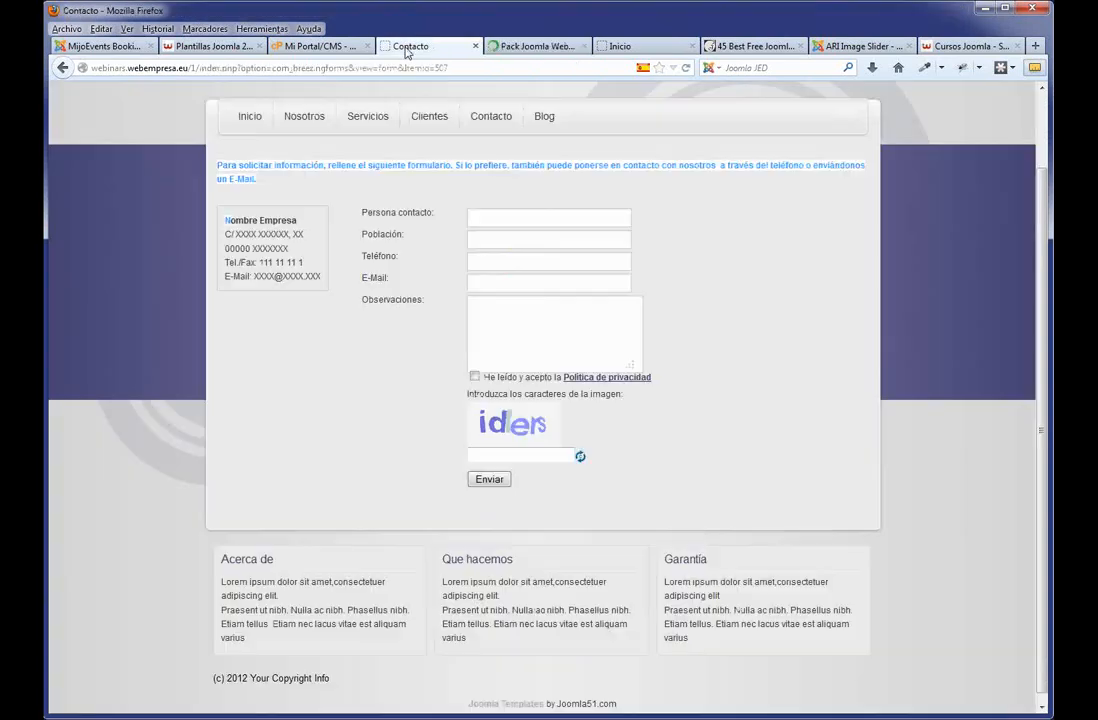
key("F5")
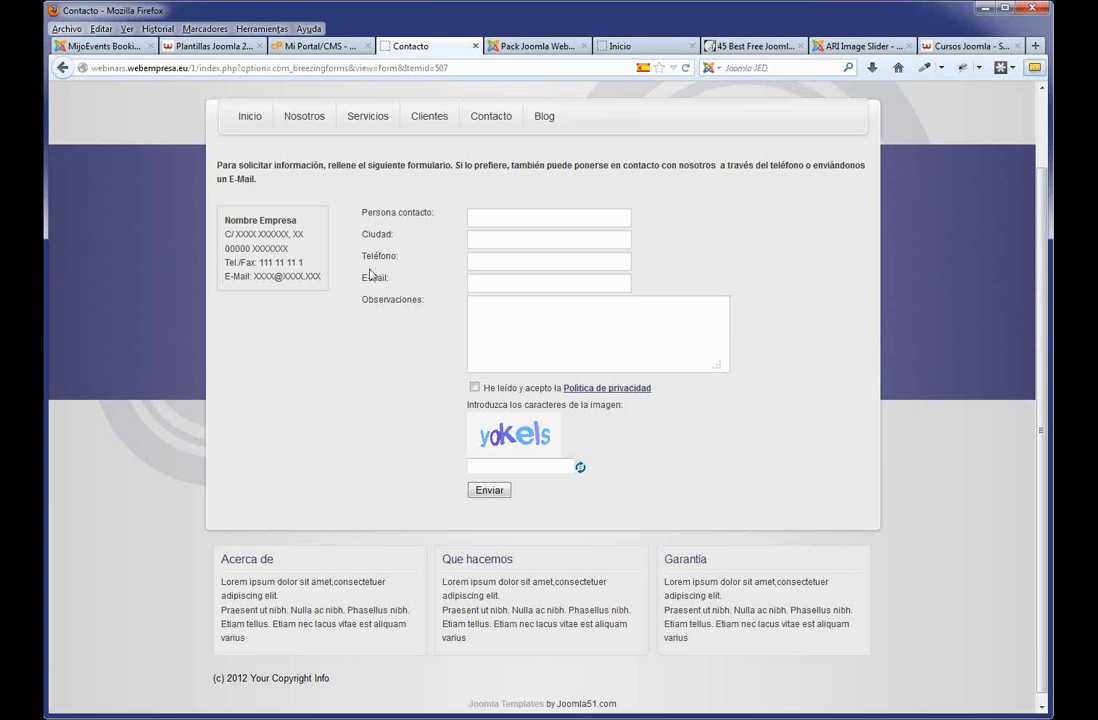
double_click(380, 234)
scroll(593, 380, "up", 2)
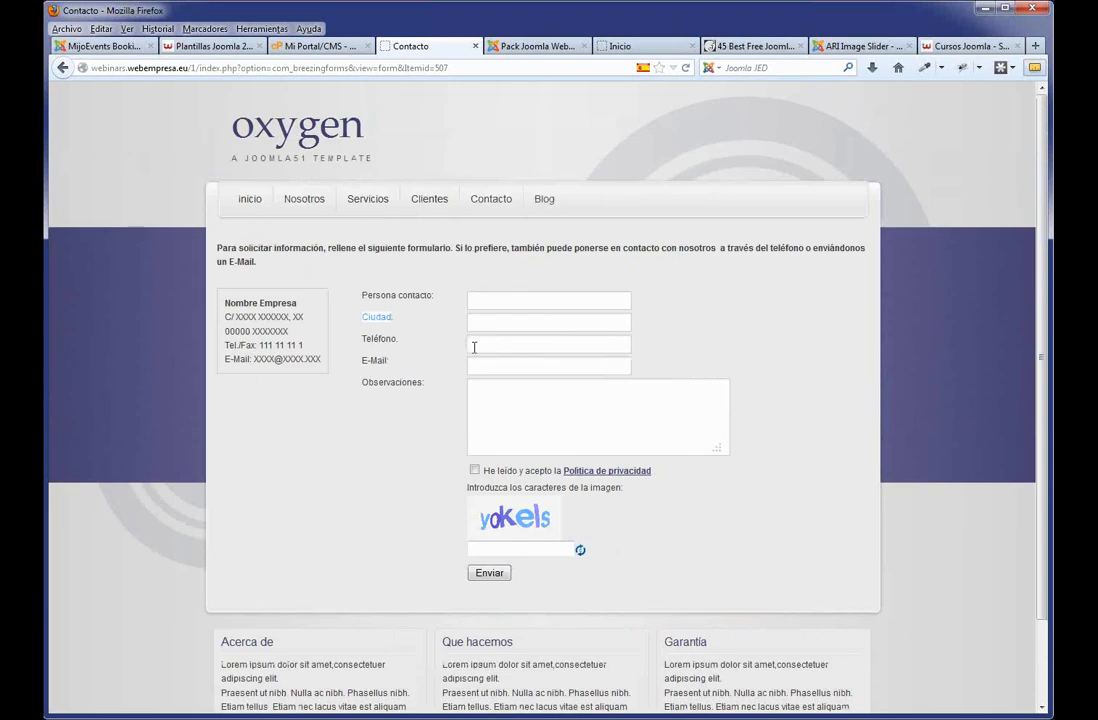
scroll(375, 603, "down", 2)
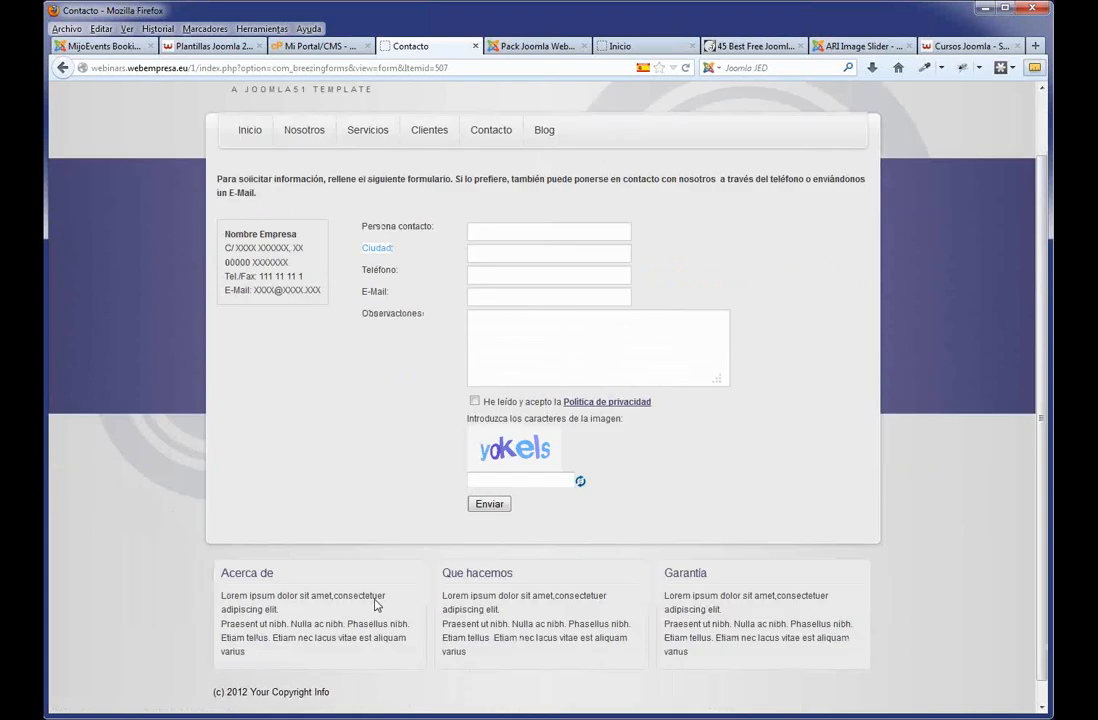
scroll(650, 505, "up", 2)
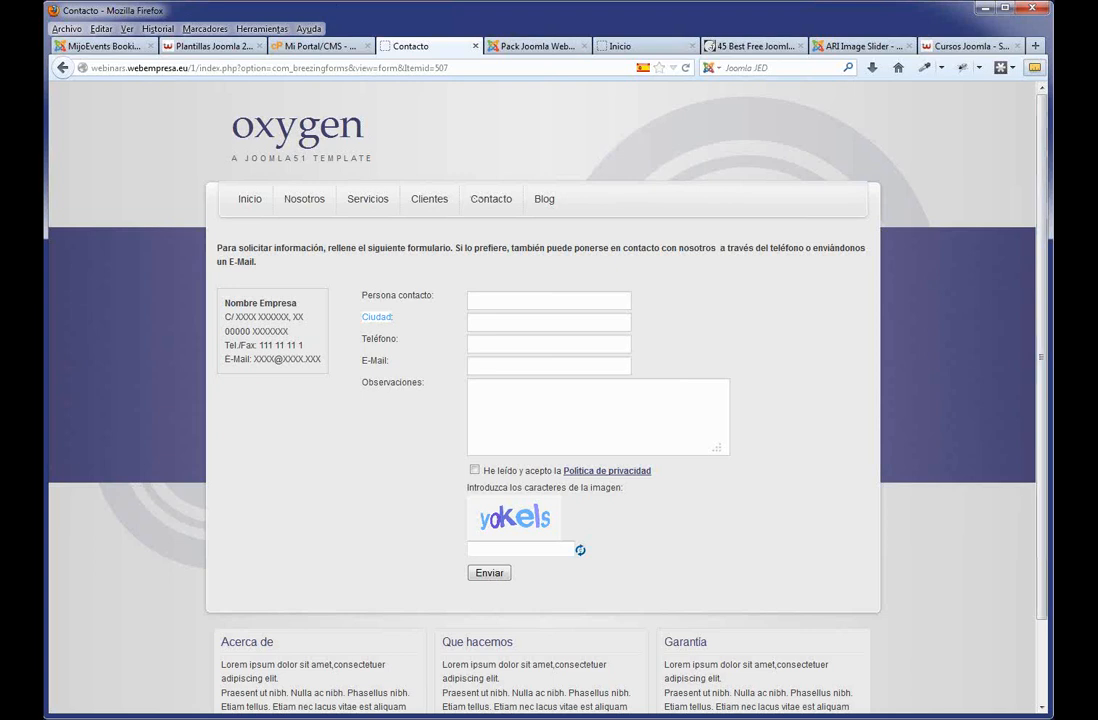
From the admin Gestor de Plantillas, open the J51_Oxygen - Defecto style for editing.
left_click(528, 47)
mouse_move(363, 138)
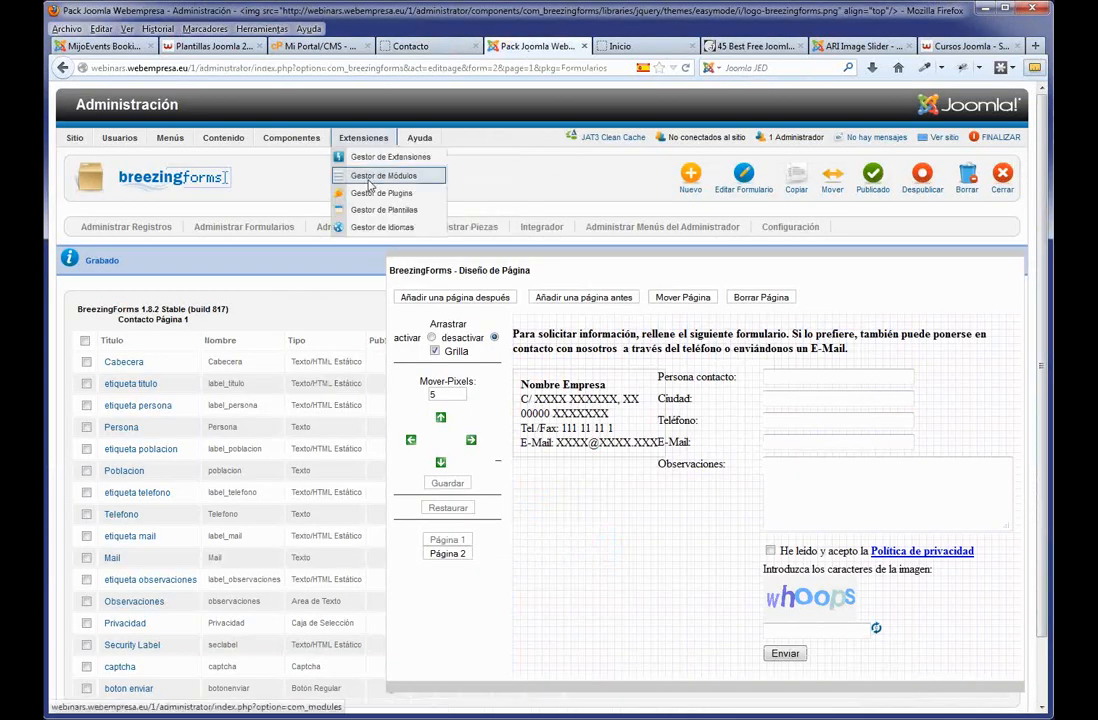
left_click(371, 211)
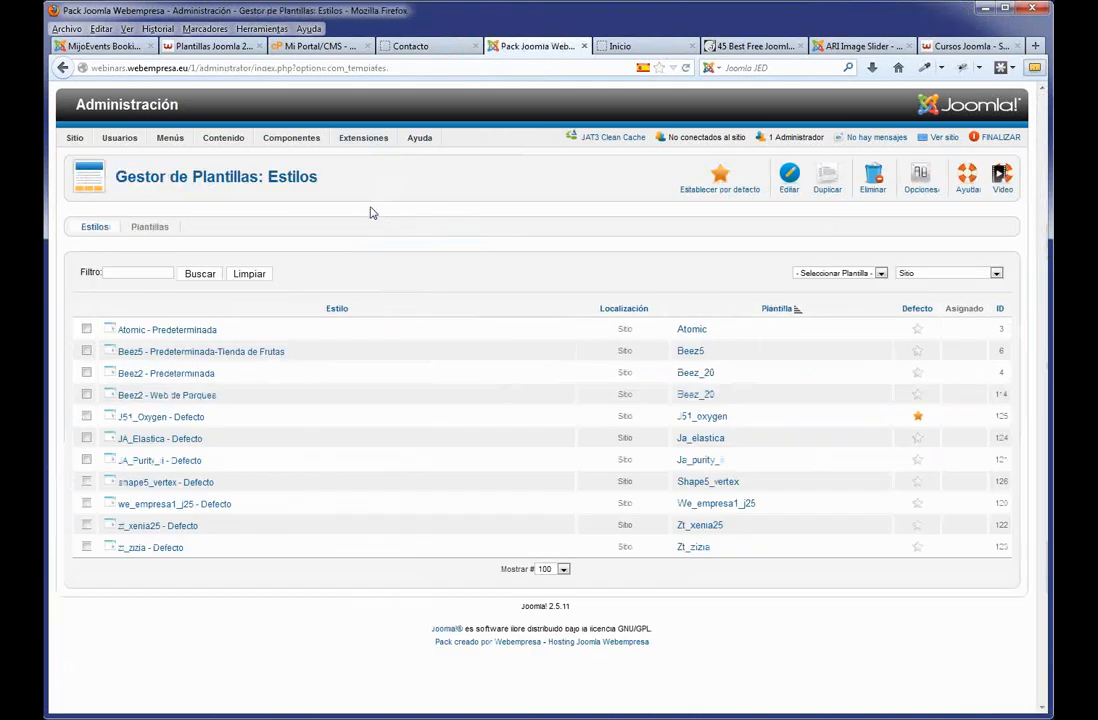
left_click(157, 420)
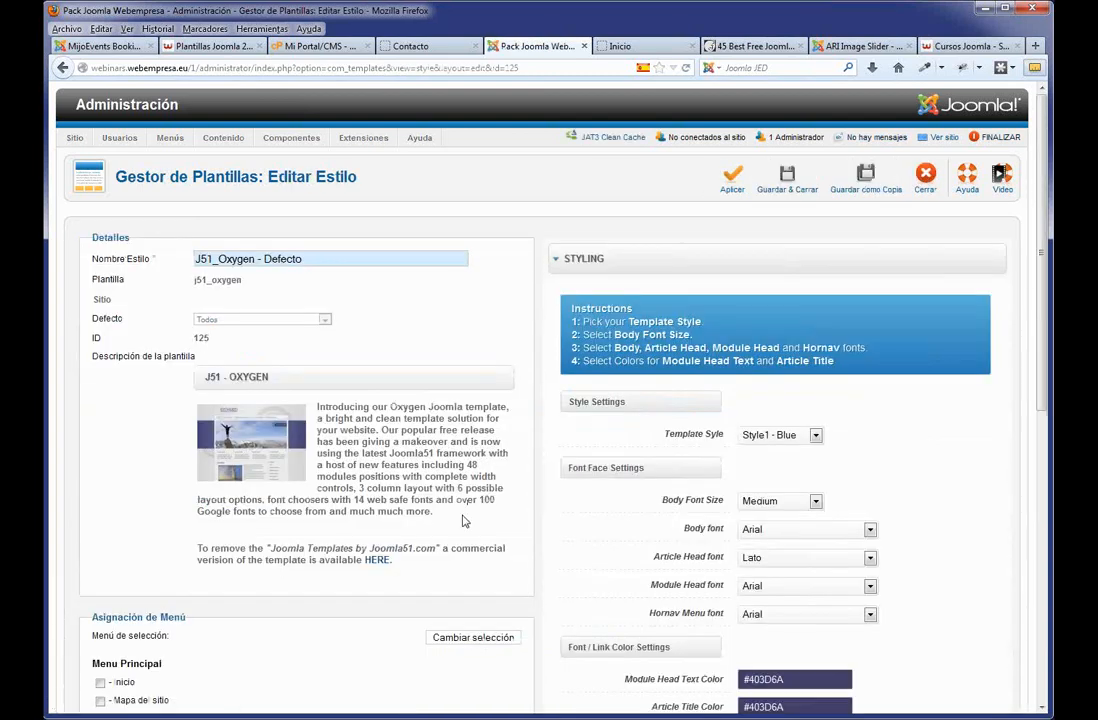
Set the Oxygen Template Style dropdown to Style2 - Green.
scroll(471, 517, "down", 2)
scroll(726, 481, "up", 2)
left_click(817, 437)
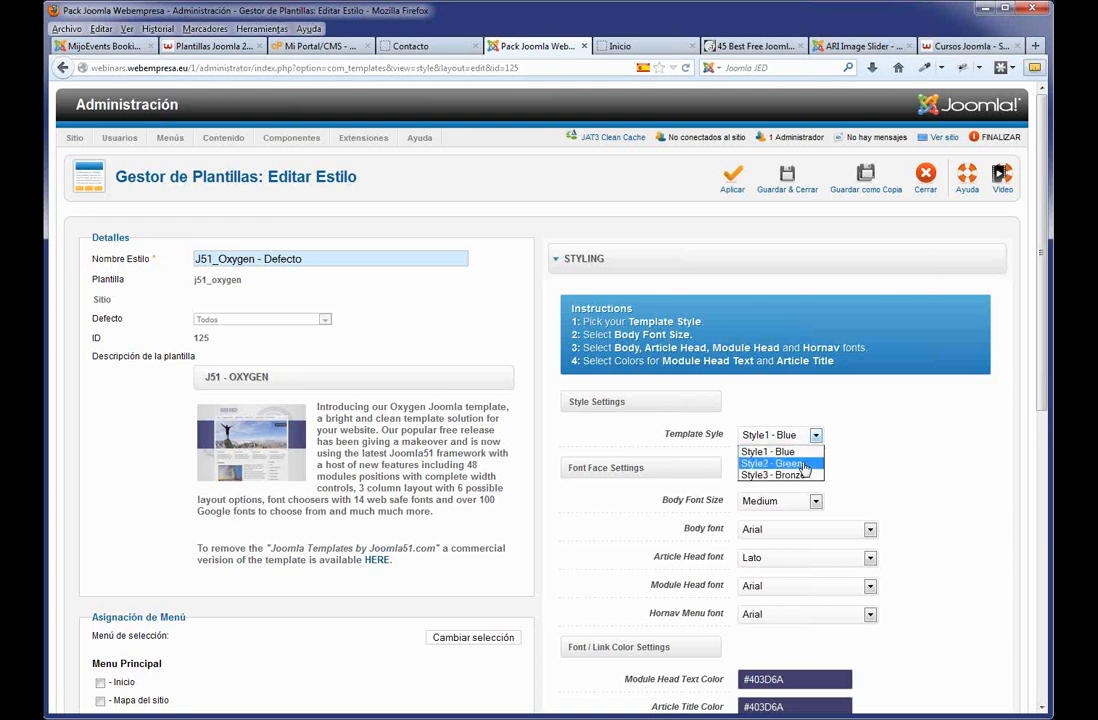
left_click(780, 463)
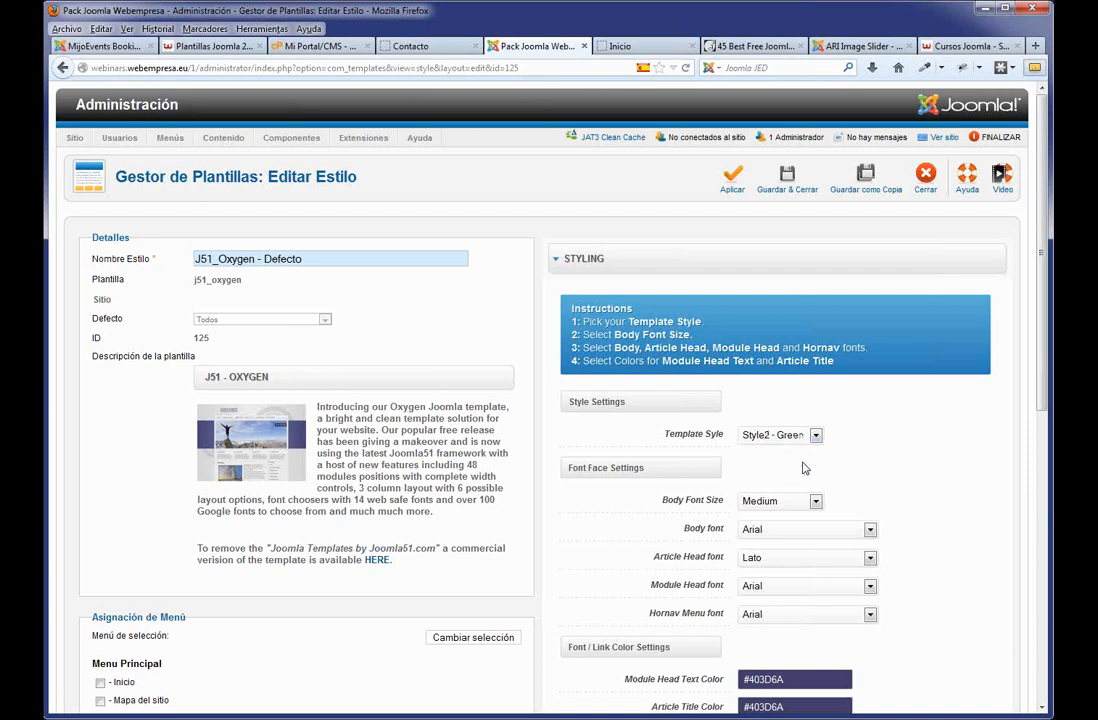
scroll(963, 448, "down", 5)
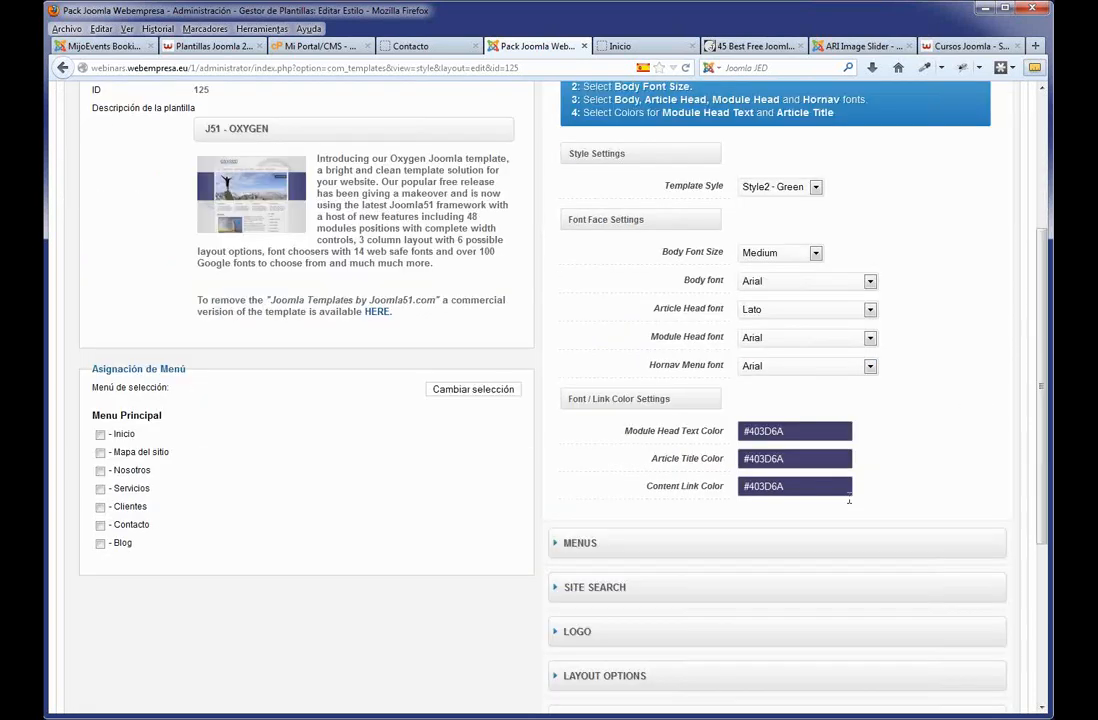
scroll(849, 500, "down", 2)
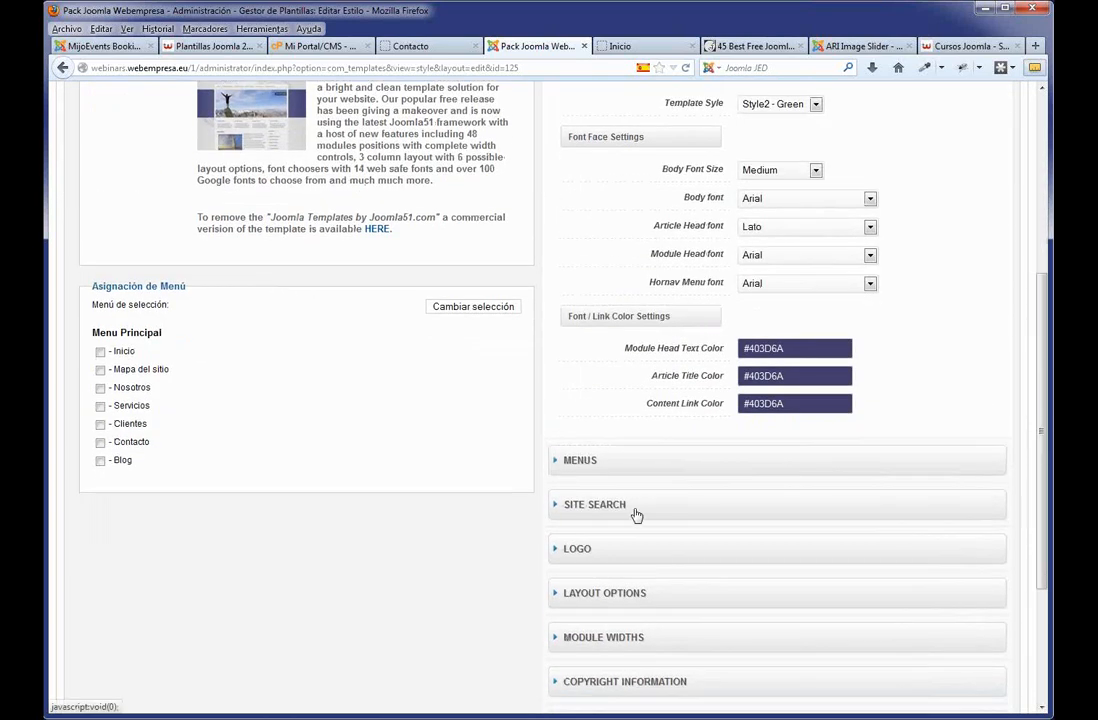
In the LOGO settings, switch Logo Image on so the logo uses an image.
left_click(608, 552)
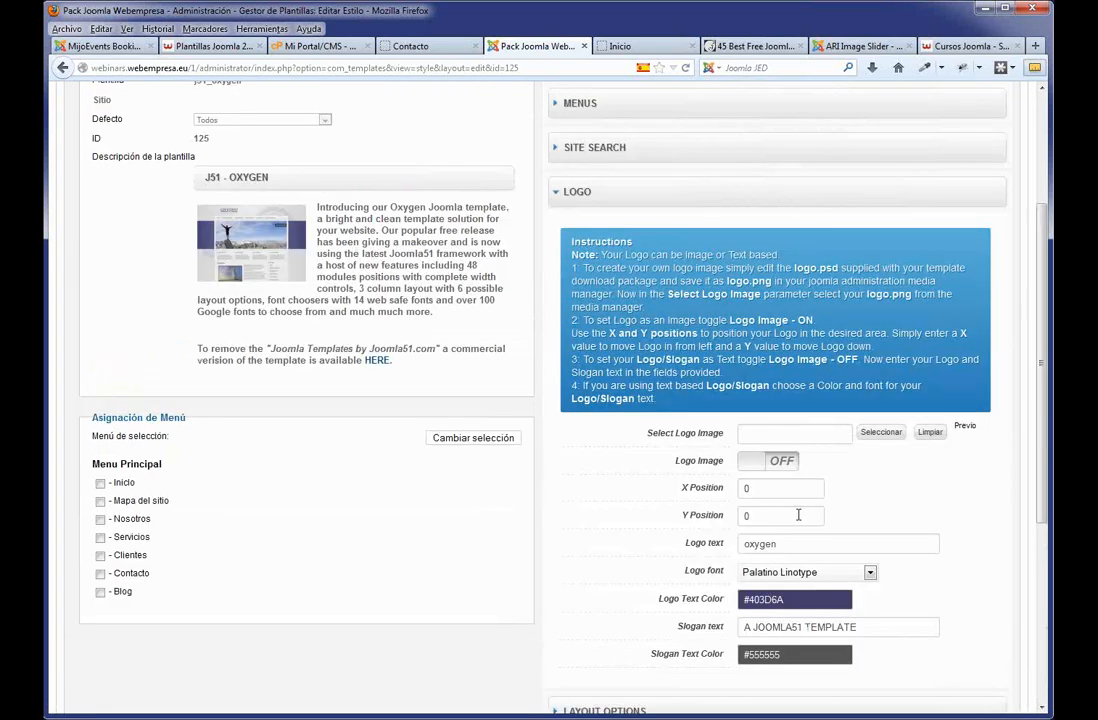
scroll(885, 453, "down", 2)
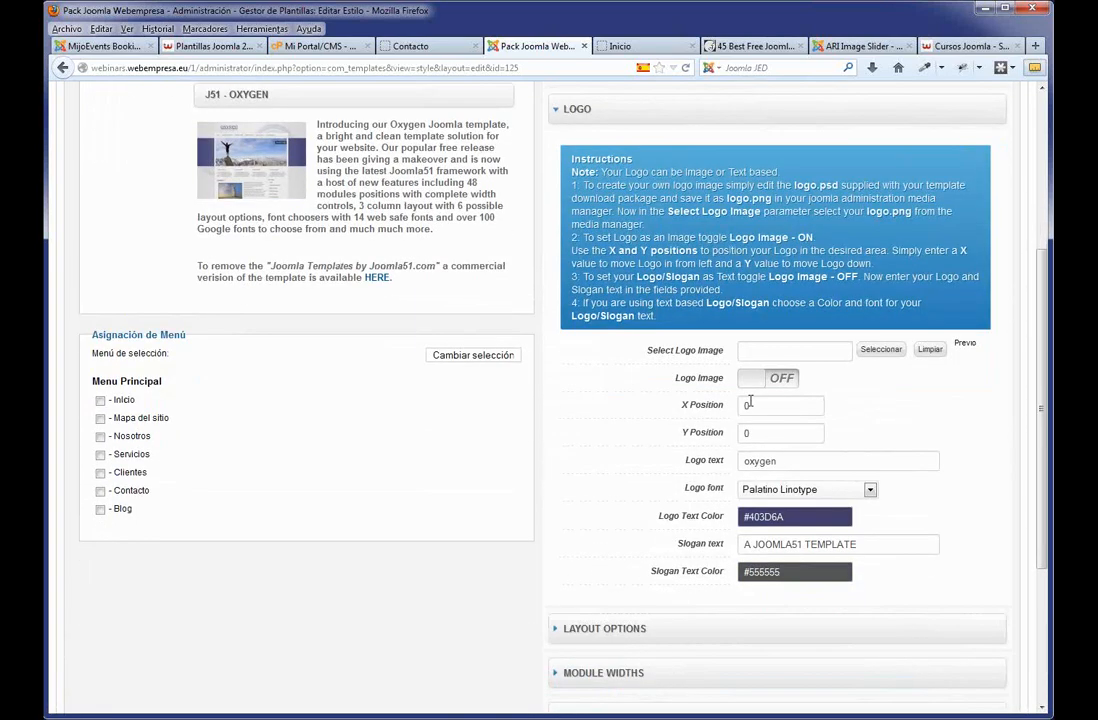
double_click(797, 459)
left_click_drag(907, 542, 683, 545)
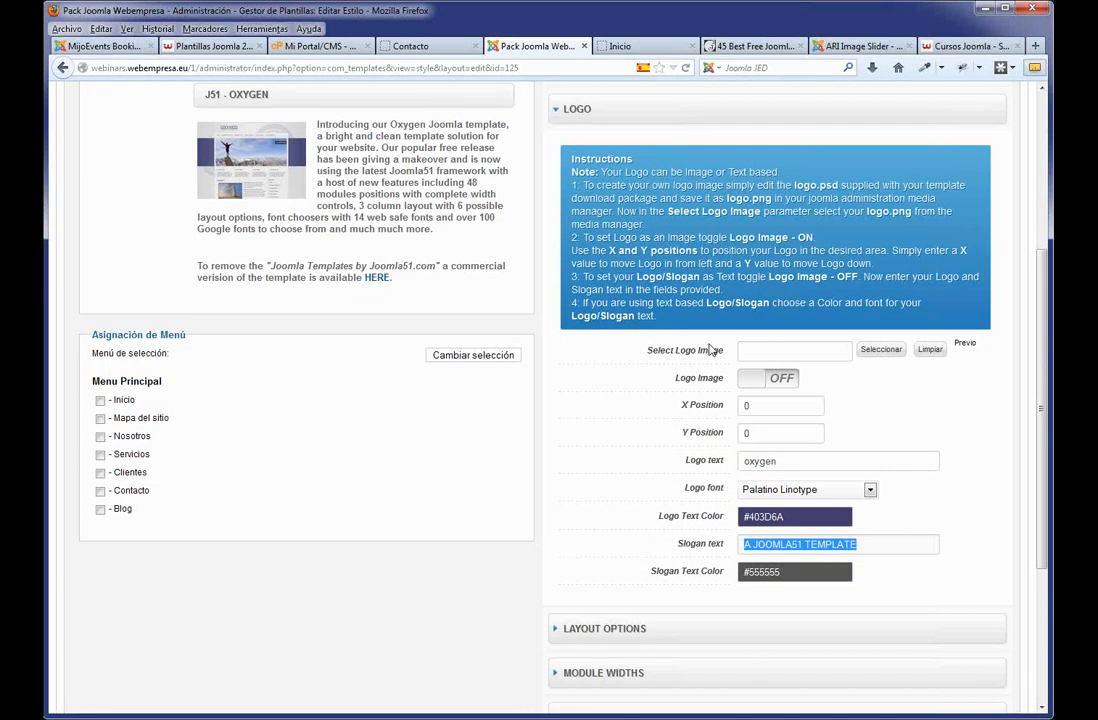
left_click(756, 382)
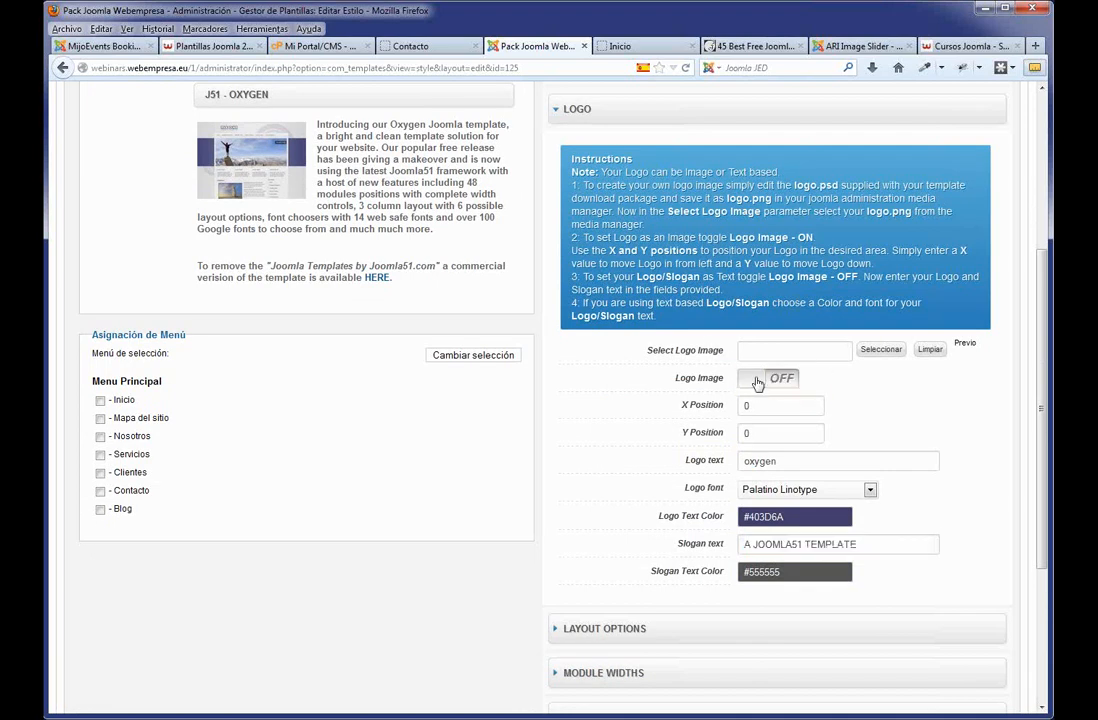
left_click(757, 380)
Upload logo.png from the imagenes formacion folder and insert it as images/logo.png.
left_click(882, 350)
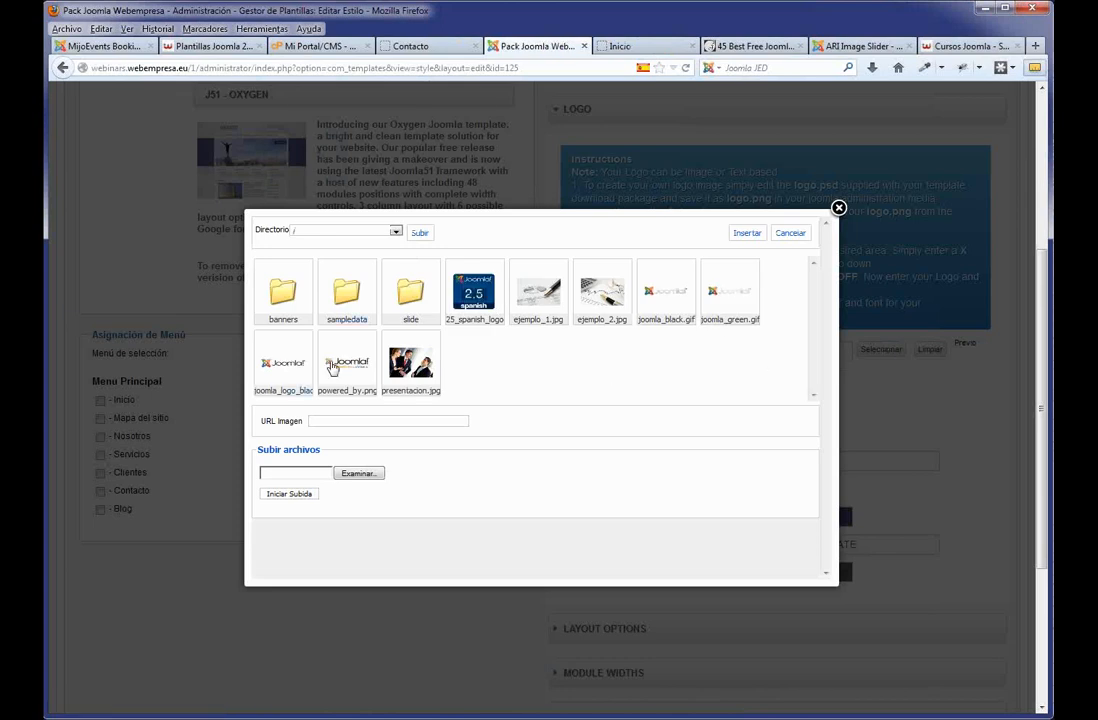
left_click(358, 474)
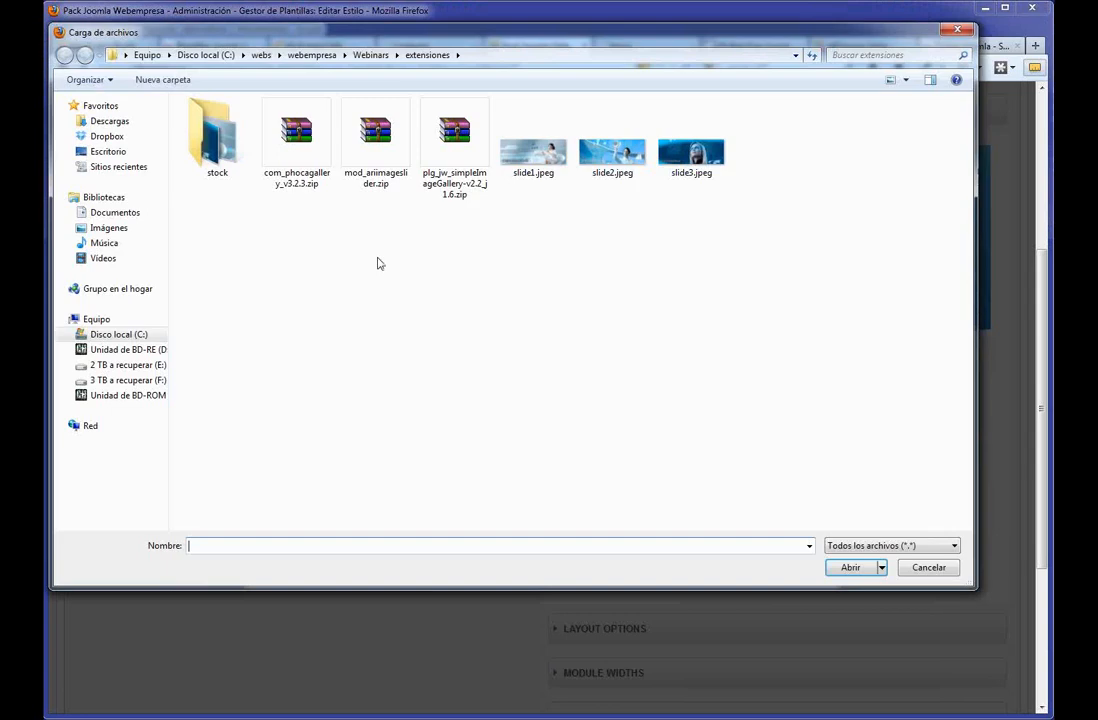
left_click(373, 55)
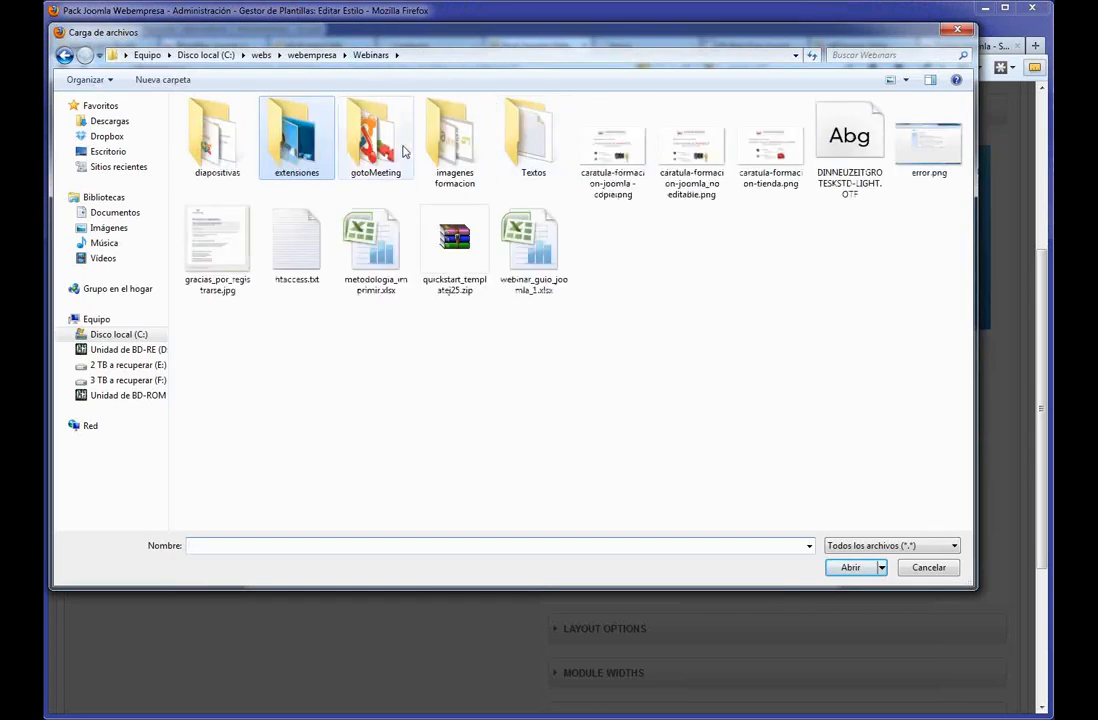
double_click(455, 138)
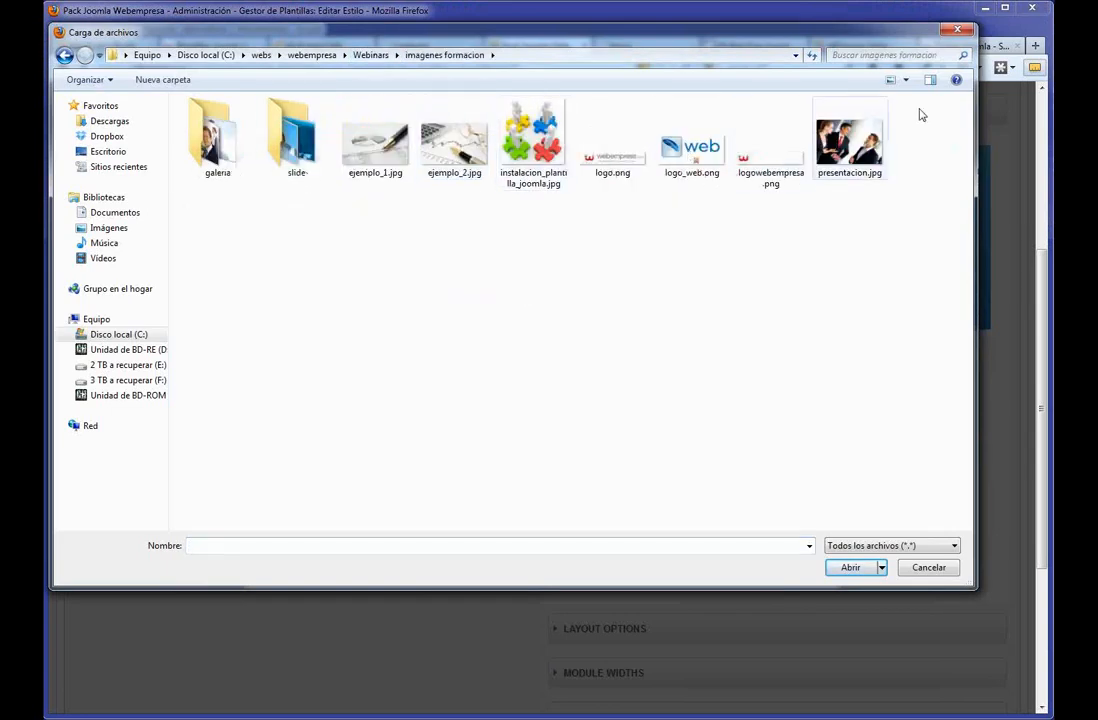
left_click(613, 150)
left_click(849, 567)
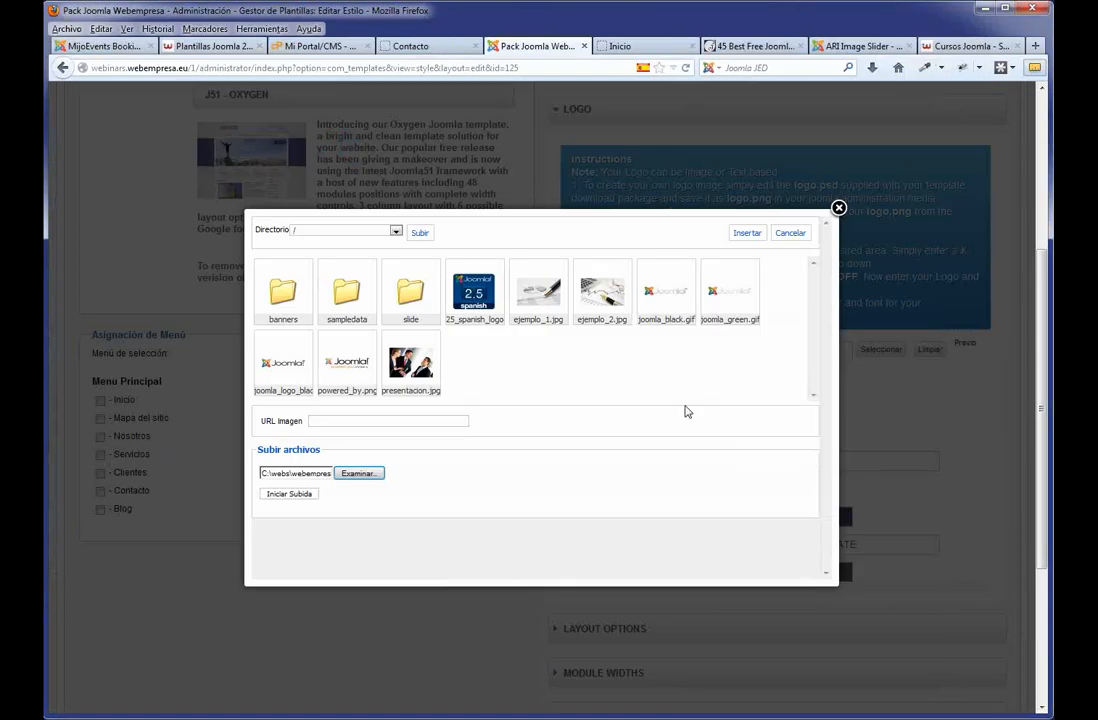
left_click(299, 496)
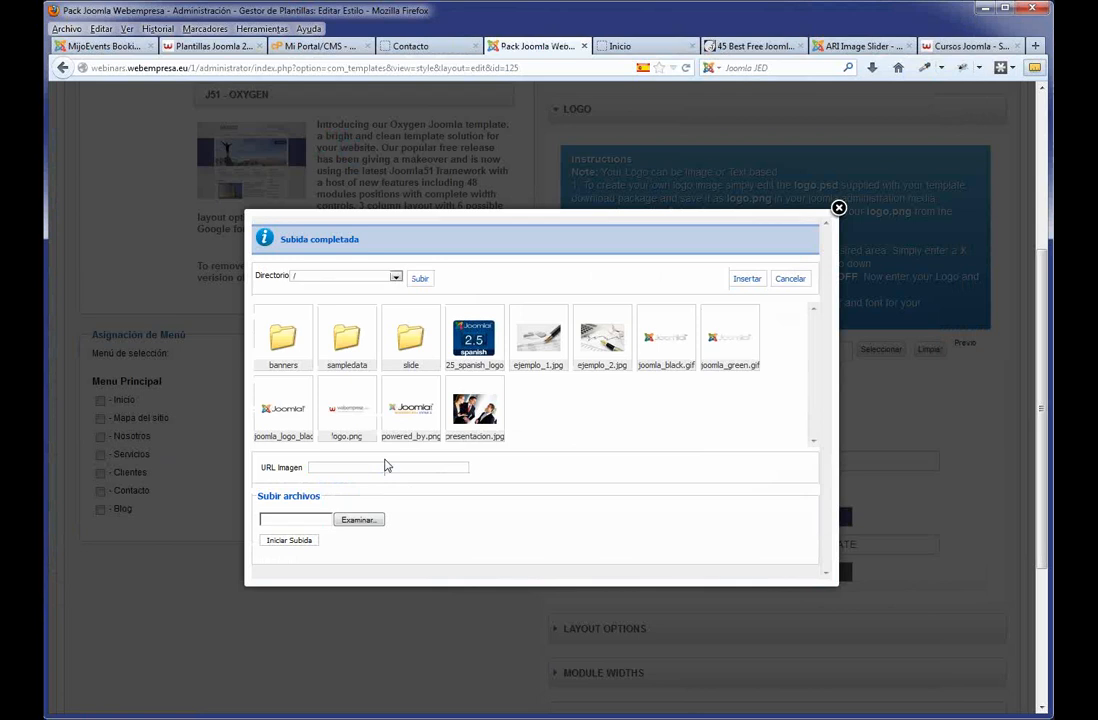
left_click(348, 424)
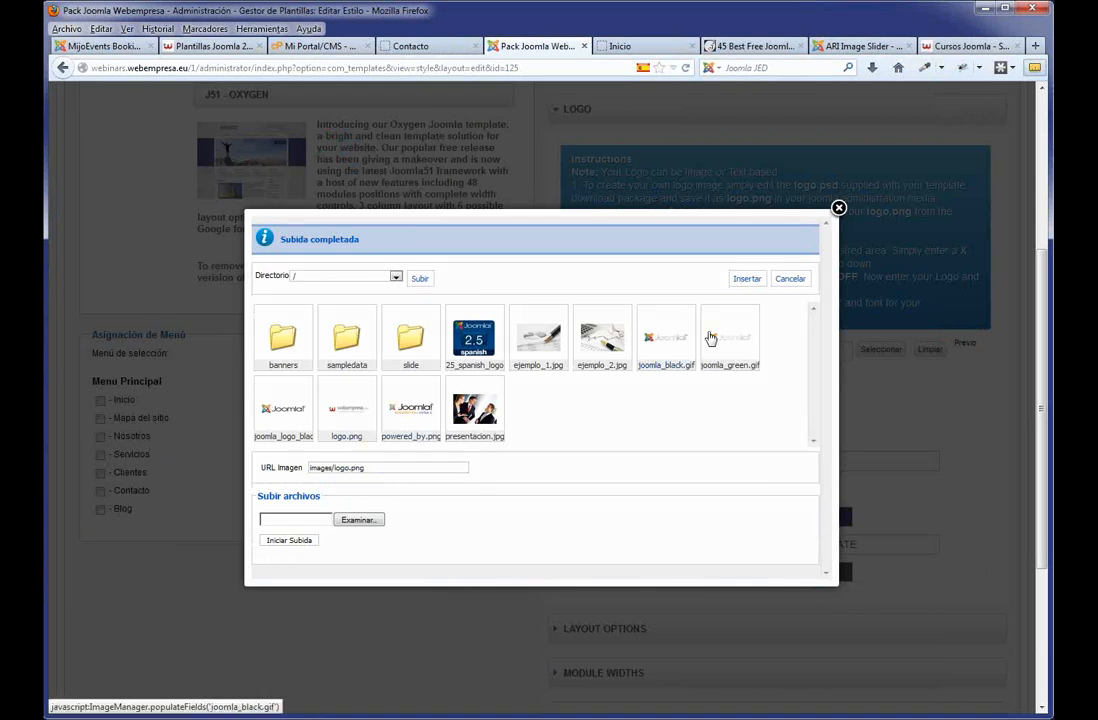
left_click(748, 279)
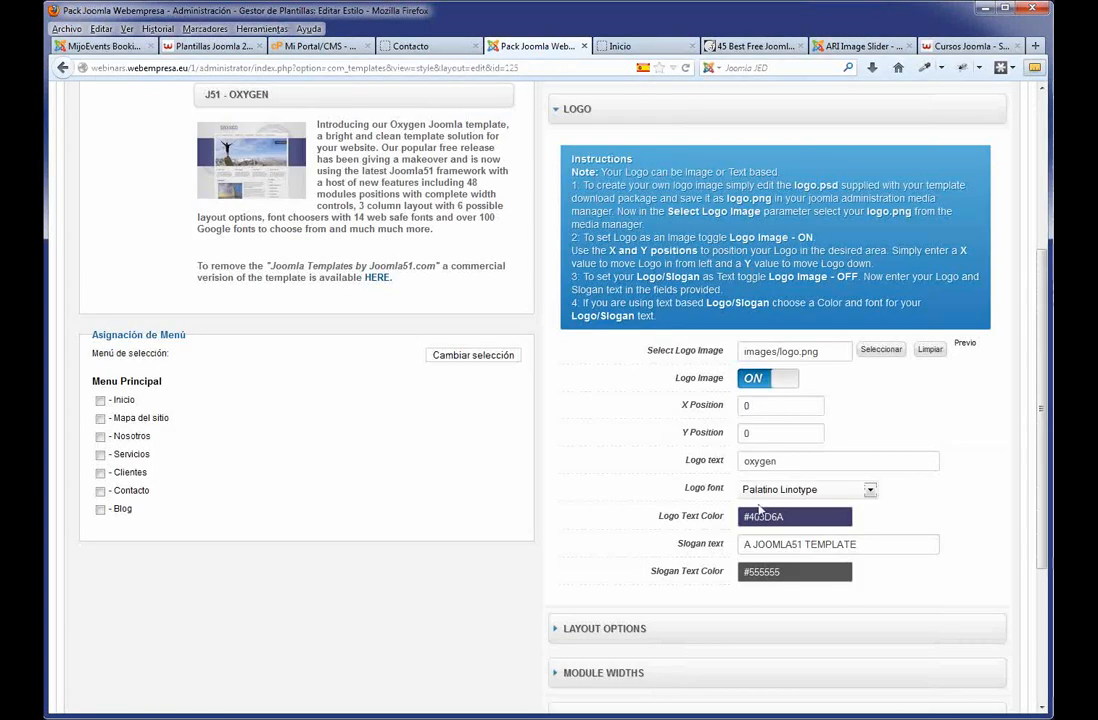
Apply the style changes and load the public Inicio page showing the green scheme and logo.
scroll(717, 589, "down", 1)
scroll(716, 588, "down", 2)
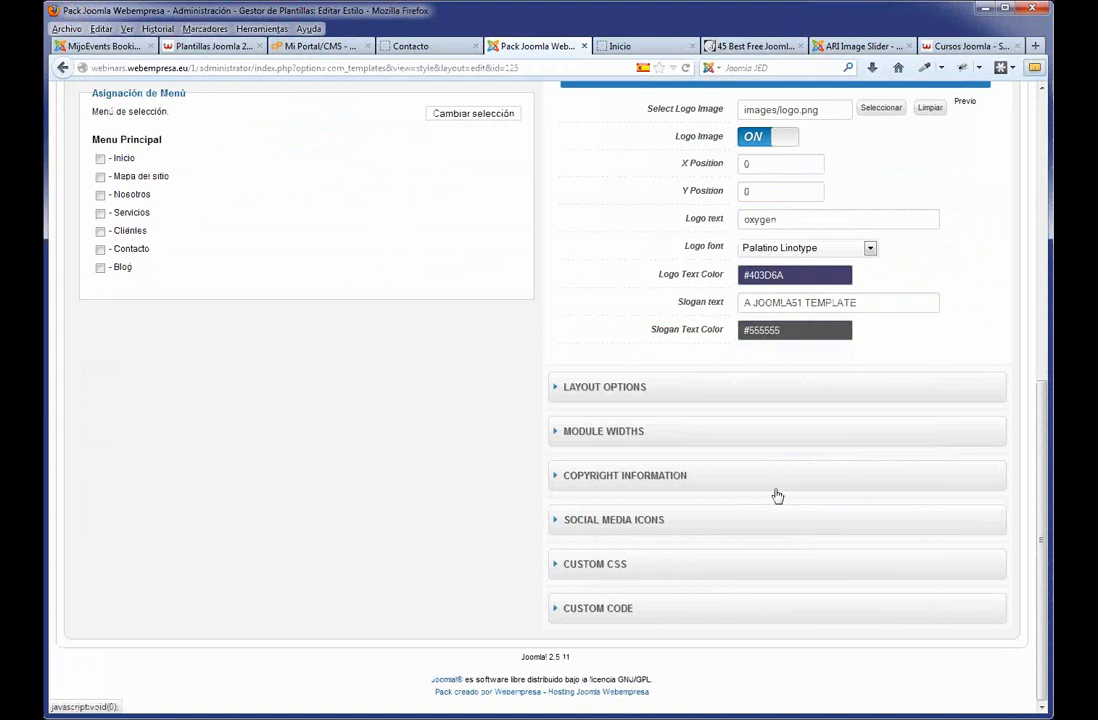
scroll(778, 494, "up", 7)
left_click(733, 182)
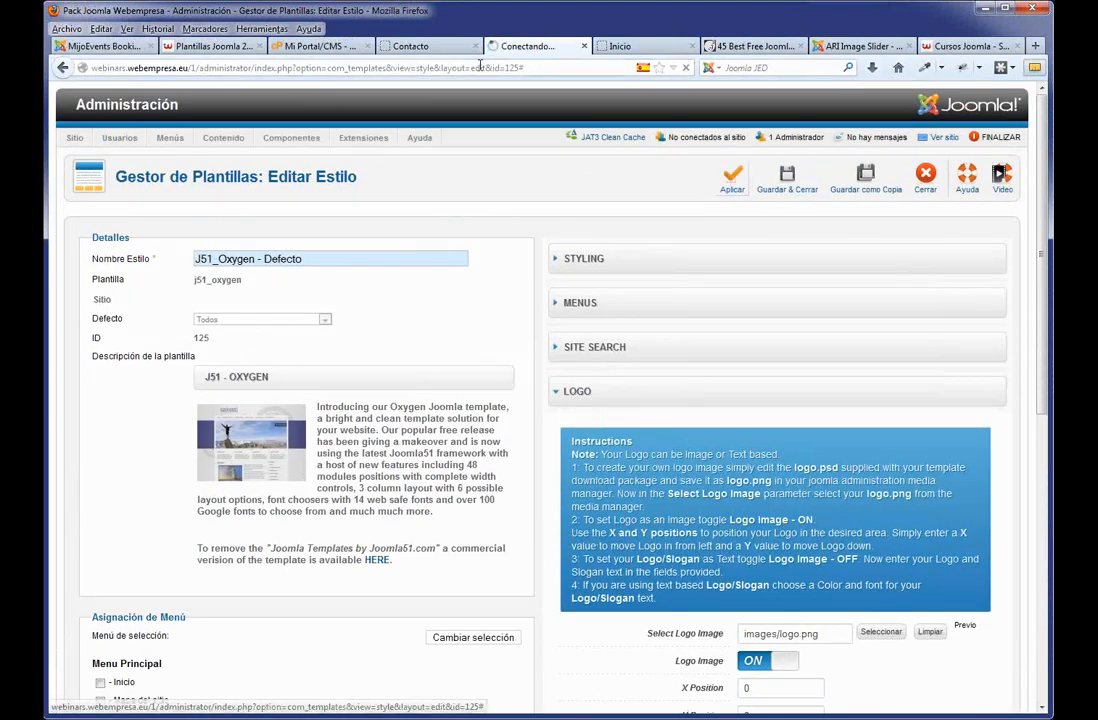
left_click(410, 46)
left_click(248, 206)
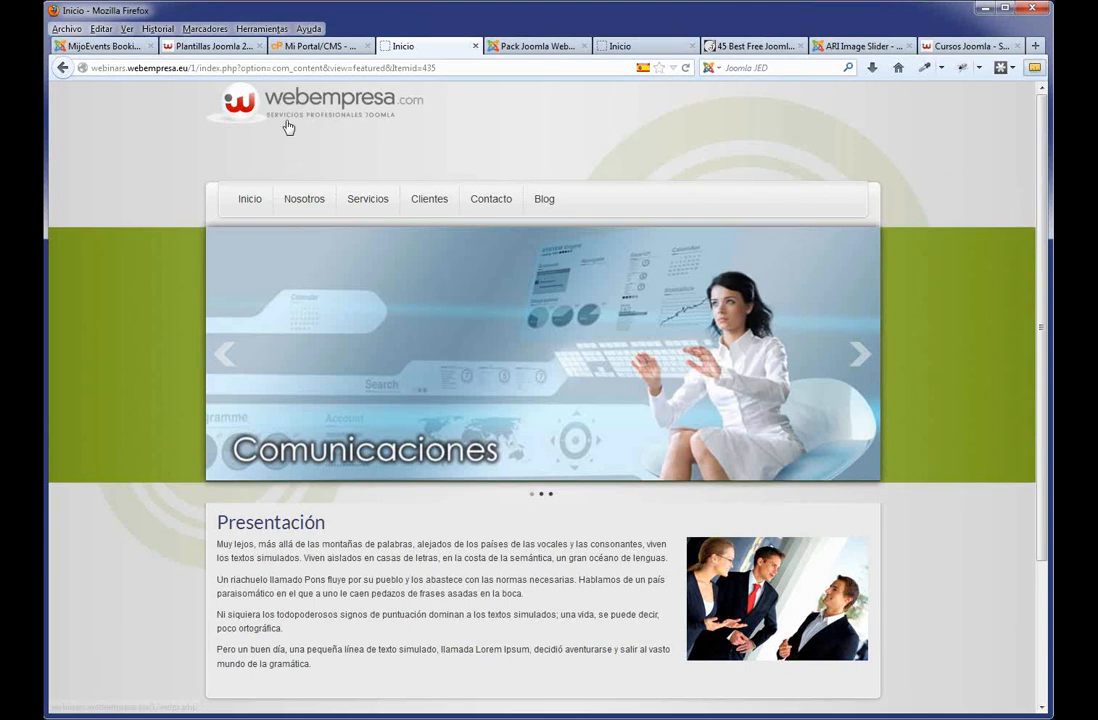
Set the logo's Y Position to 50 in the template's LOGO settings.
left_click(527, 48)
scroll(733, 369, "down", 5)
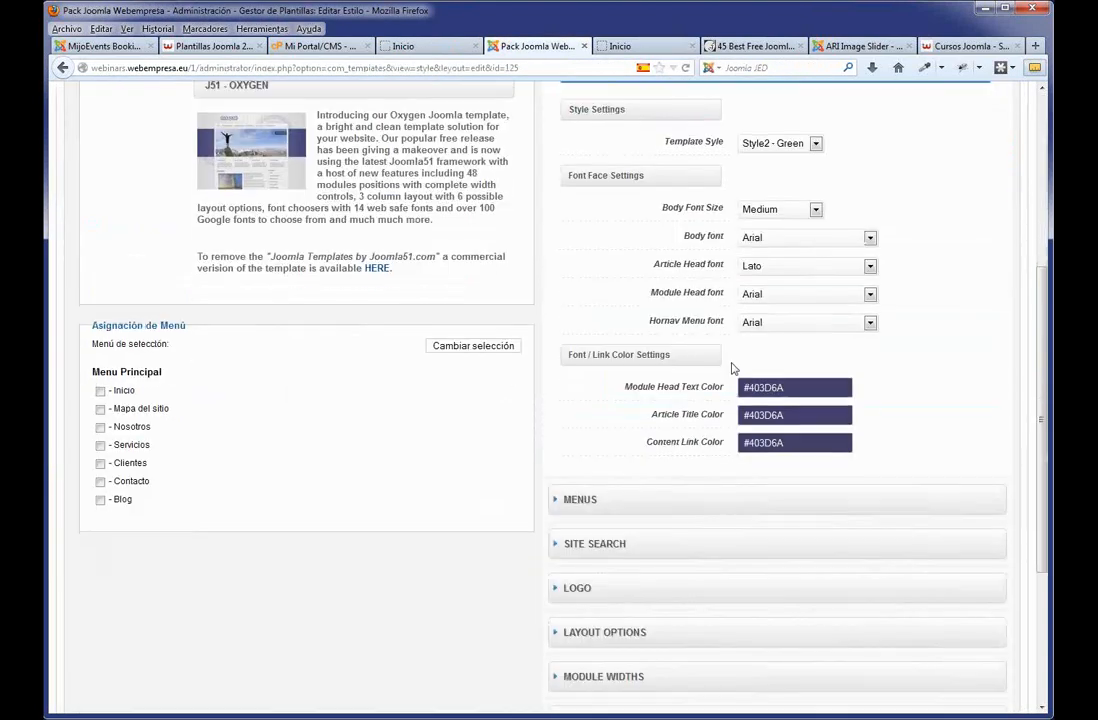
scroll(725, 455, "down", 4)
left_click(625, 426)
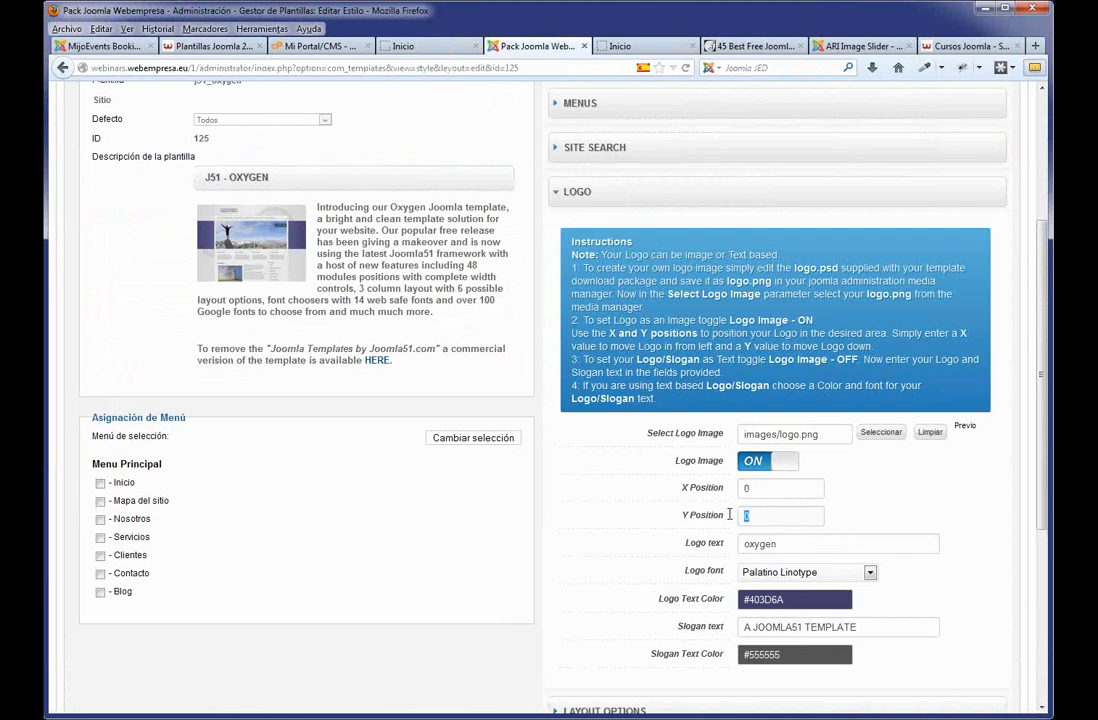
type("5")
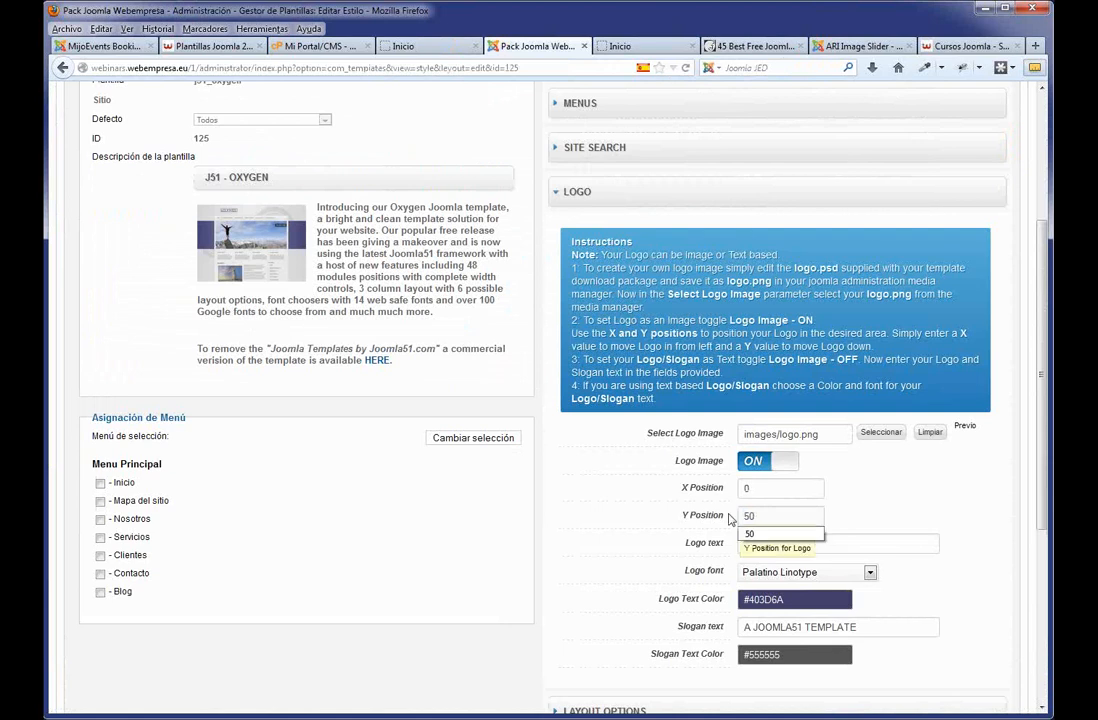
left_click(877, 506)
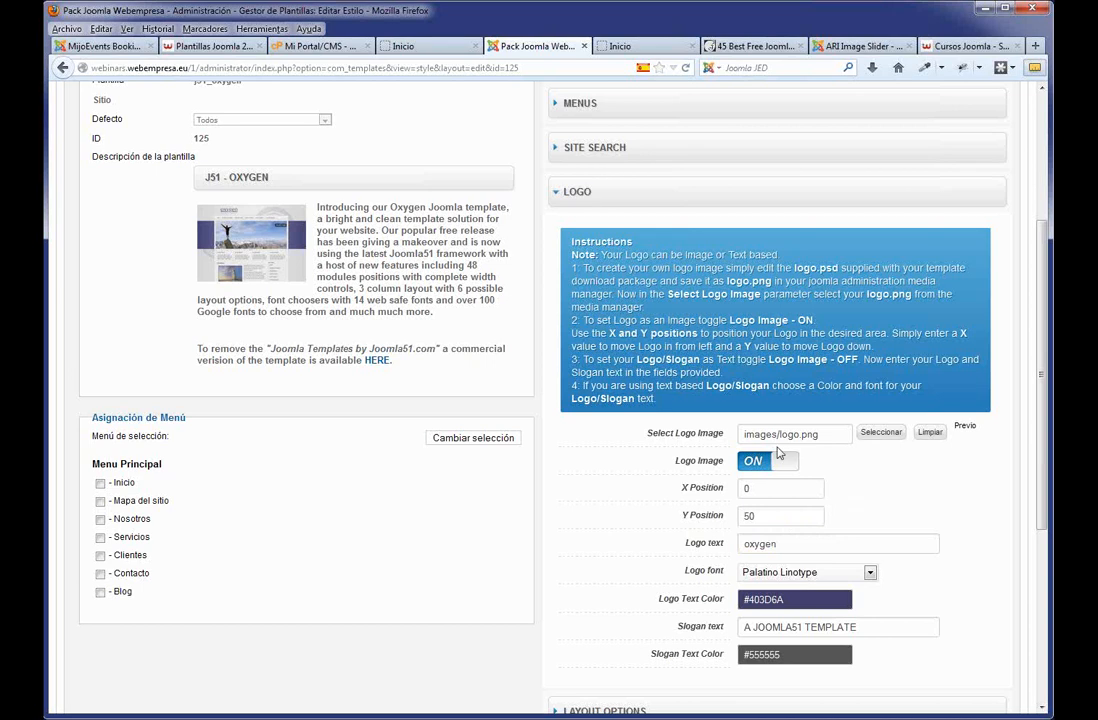
scroll(778, 452, "up", 4)
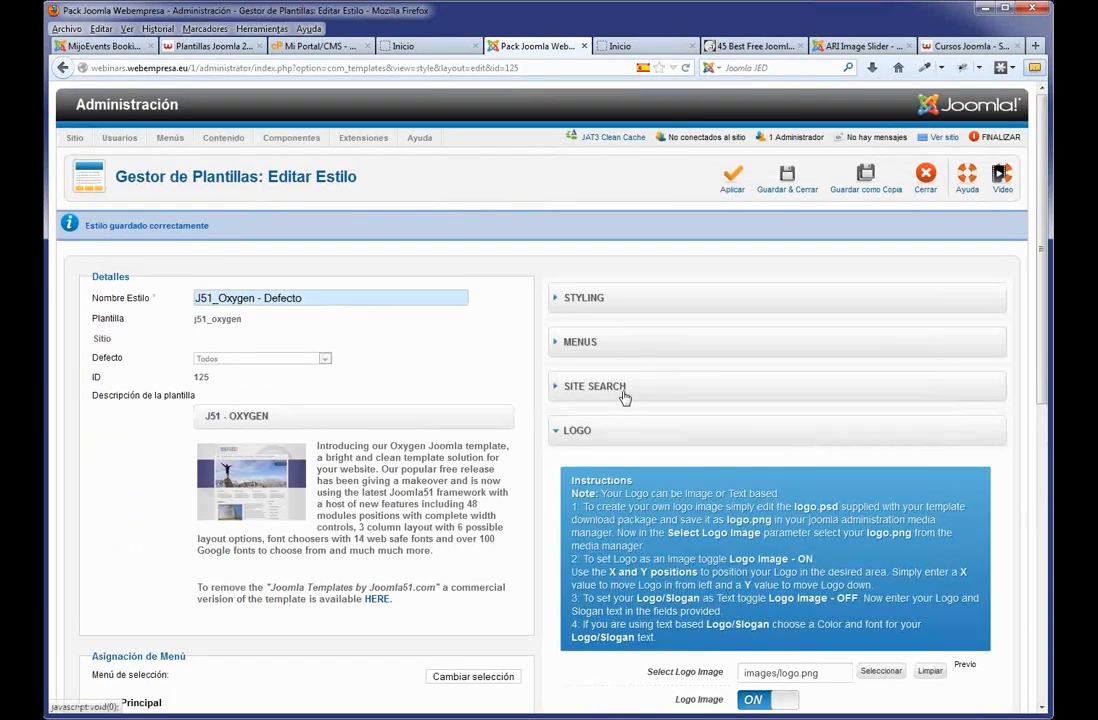
left_click(623, 397)
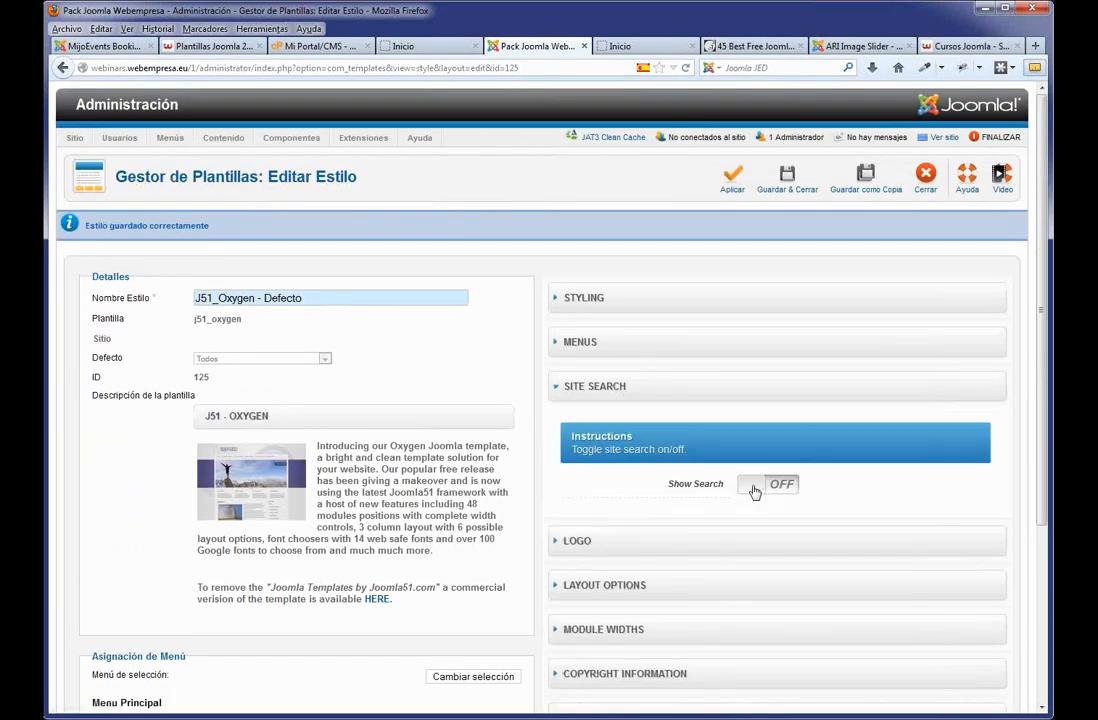
Turn on the site search box and the RSS, Twitter and Facebook social icons.
left_click(755, 489)
scroll(755, 489, "down", 4)
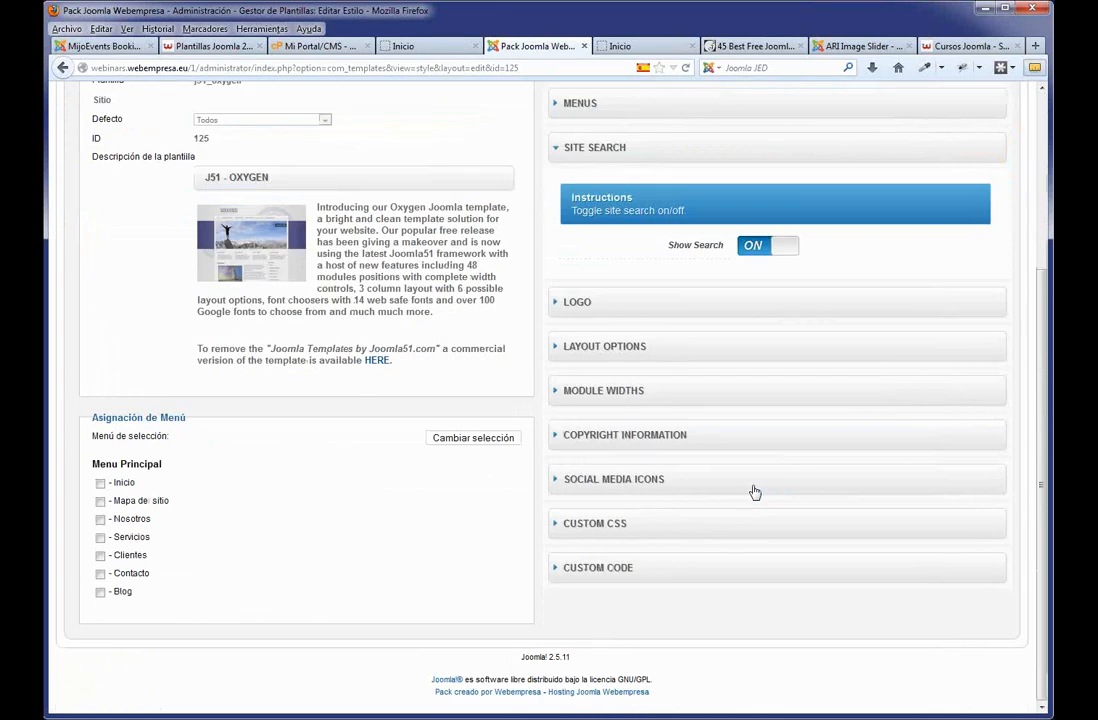
left_click(643, 477)
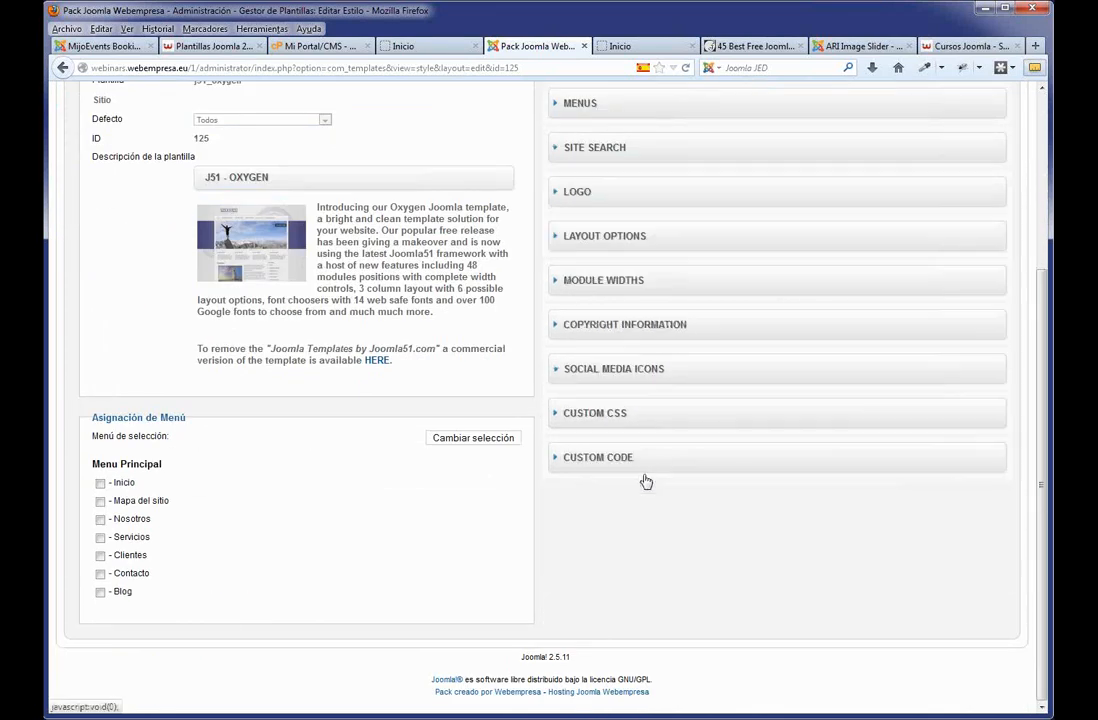
scroll(895, 500, "down", 1)
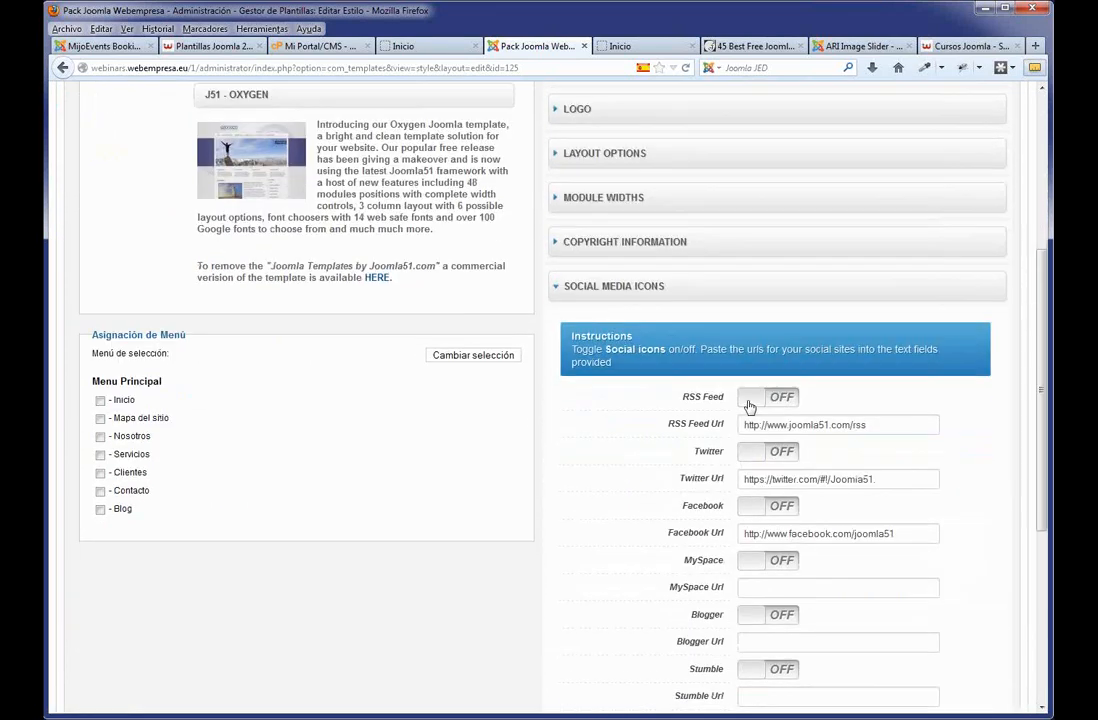
left_click(750, 397)
left_click(752, 451)
left_click(765, 508)
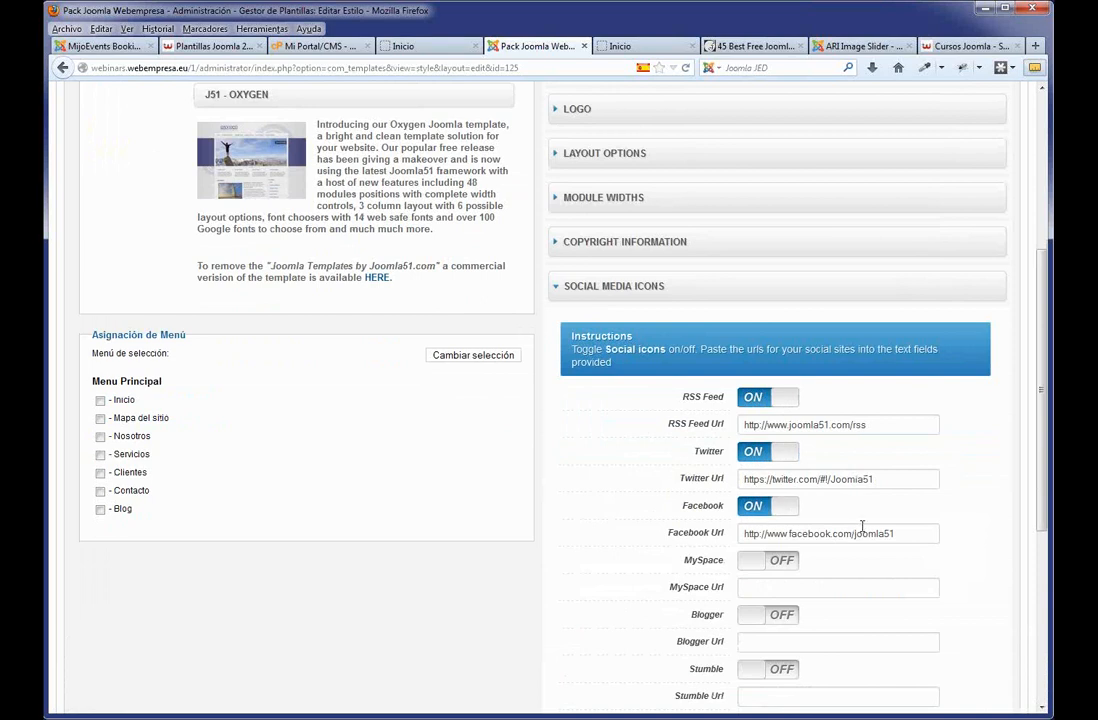
Replace the old copyright line with the pasted 2013 company details.
scroll(745, 404, "down", 2)
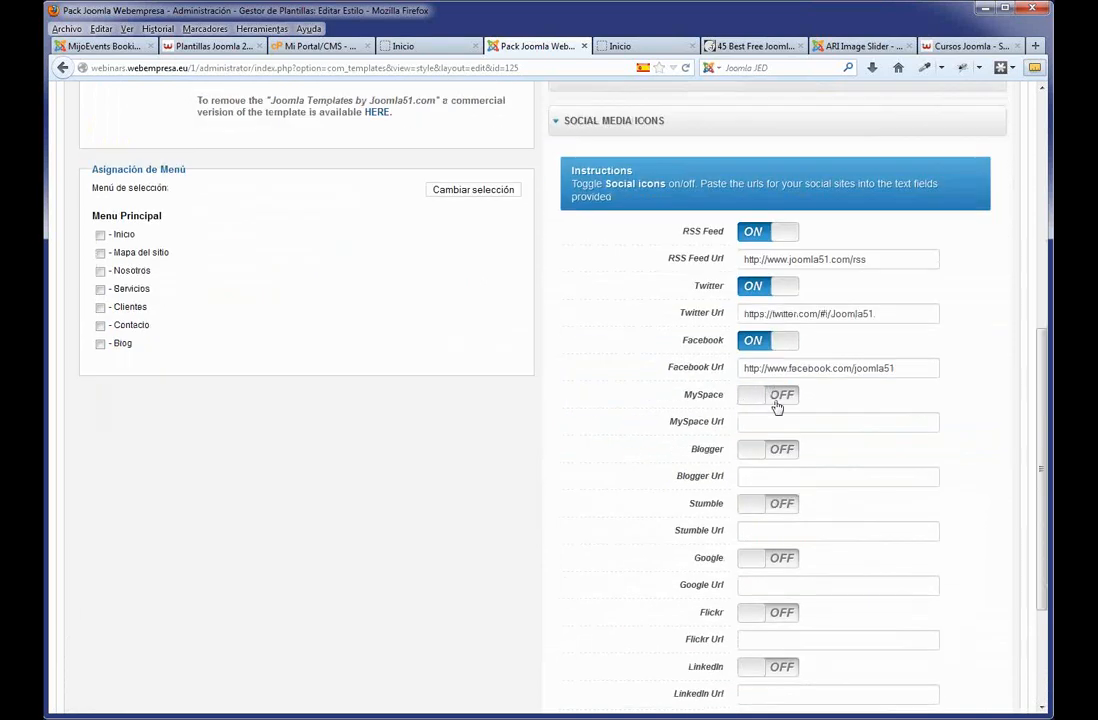
scroll(788, 483, "down", 2)
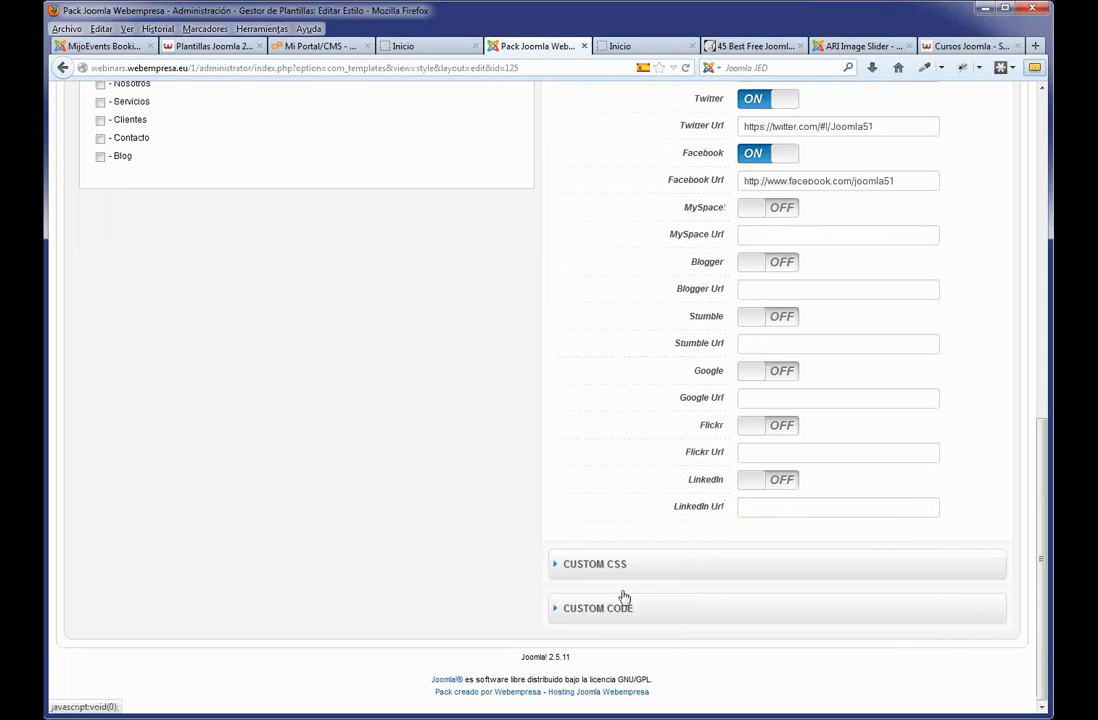
scroll(640, 585, "up", 6)
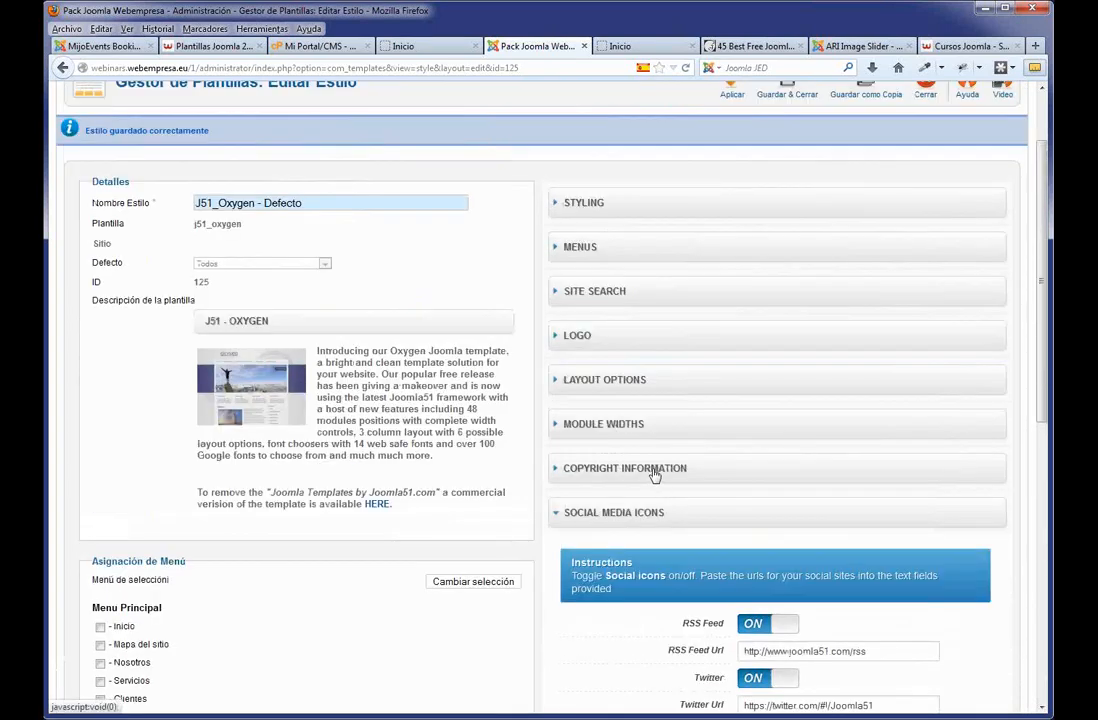
left_click(650, 469)
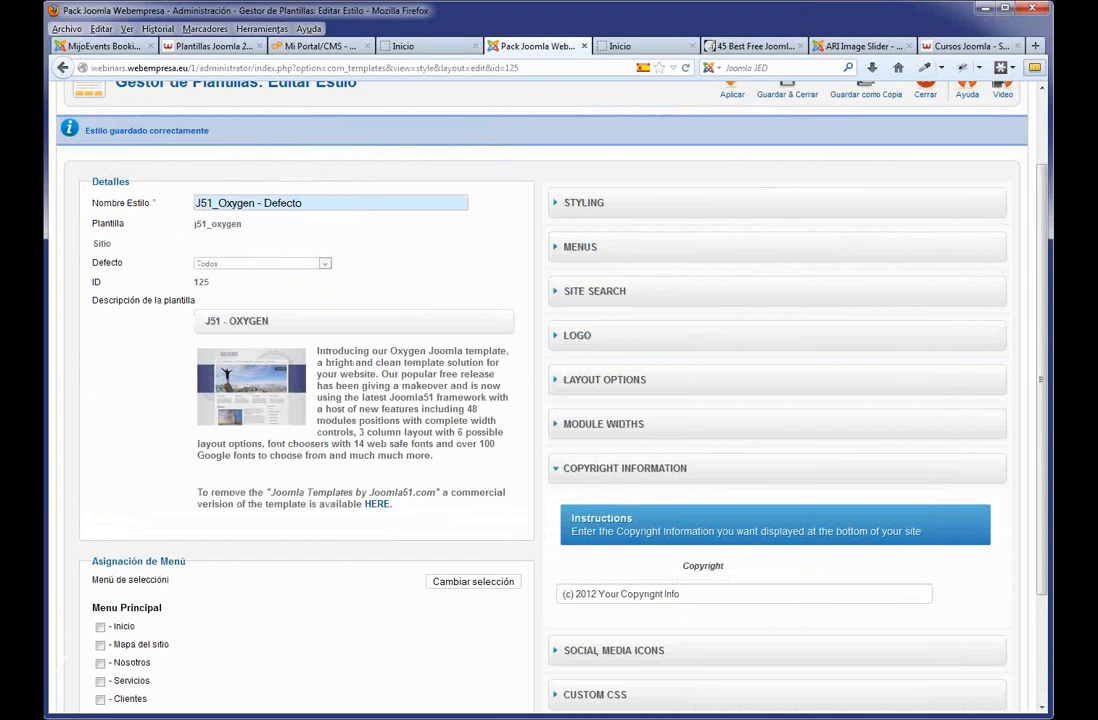
left_click_drag(686, 595, 483, 598)
key("ctrl+v")
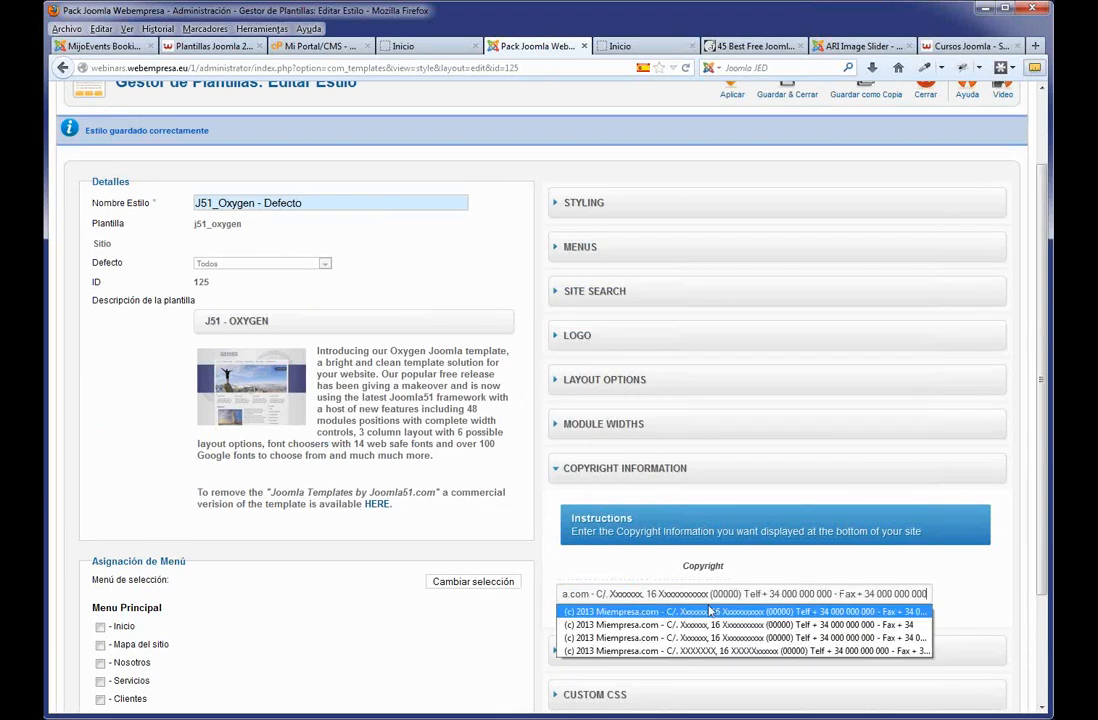
left_click(961, 604)
Set Template Style to Style3 - Bronze and apply the changes.
scroll(875, 296, "up", 3)
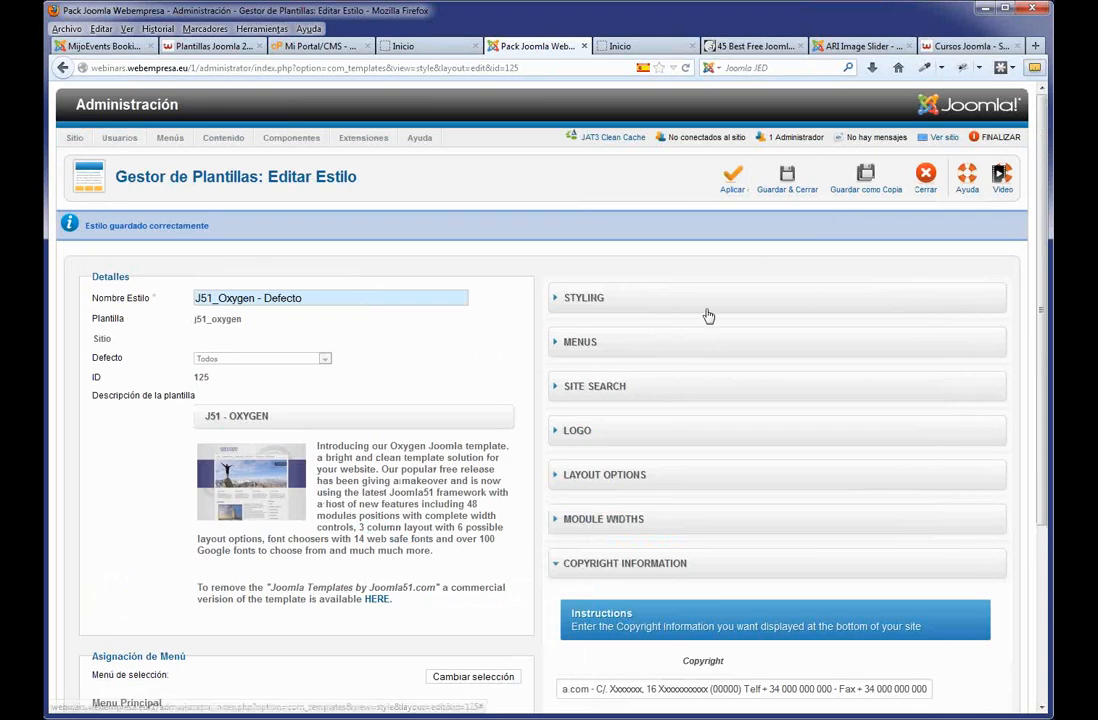
left_click(618, 308)
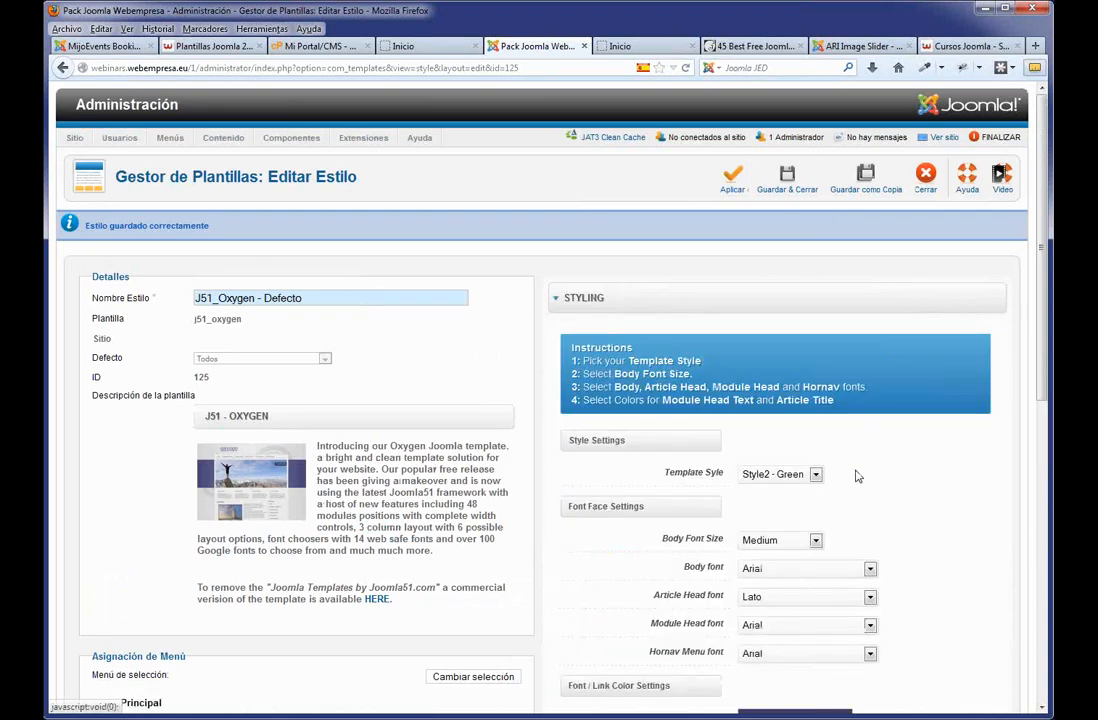
left_click(815, 476)
left_click(780, 514)
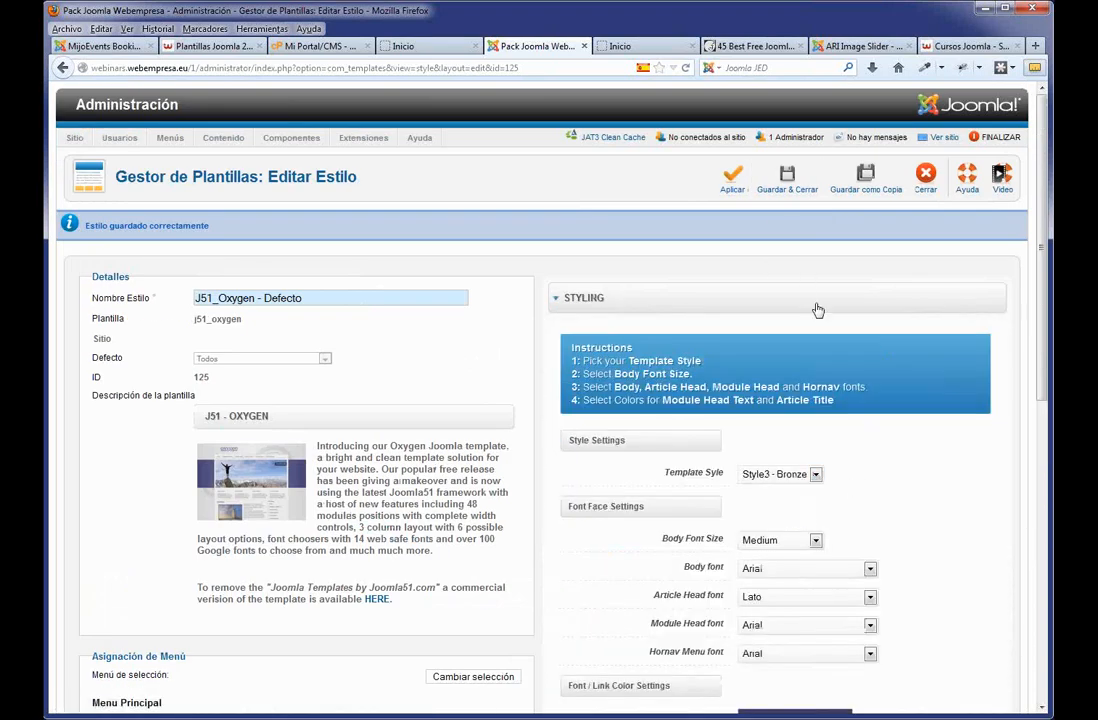
left_click(738, 183)
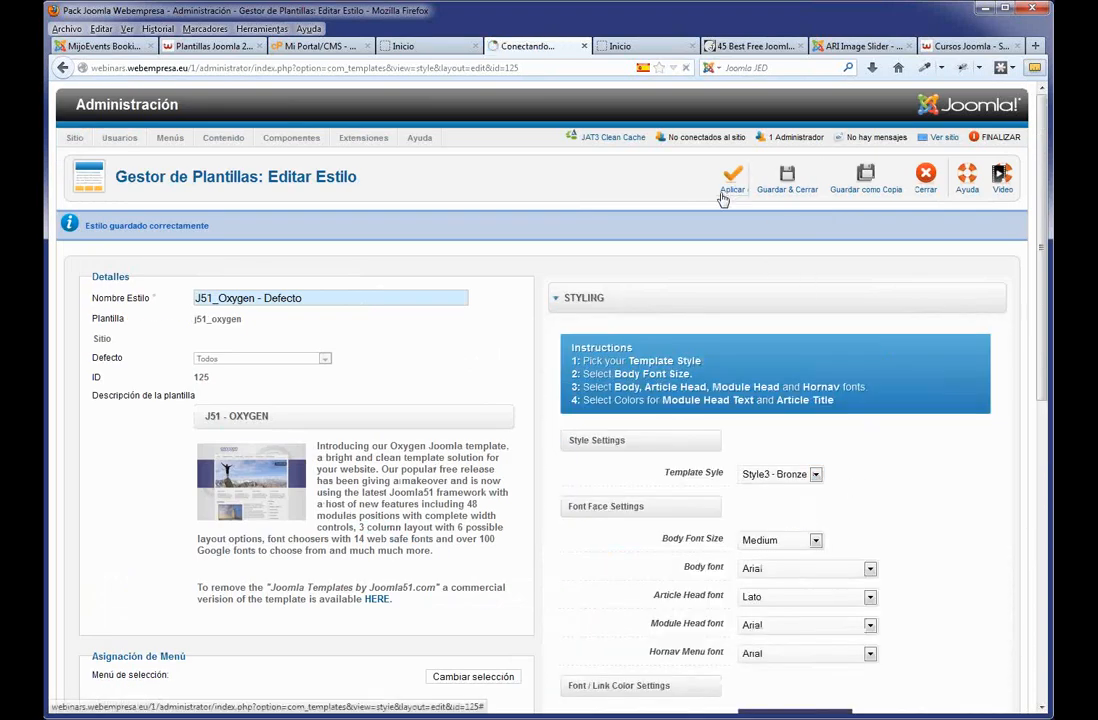
Reload the home page and inspect the bronze style, social icons and footer copyright.
left_click(428, 47)
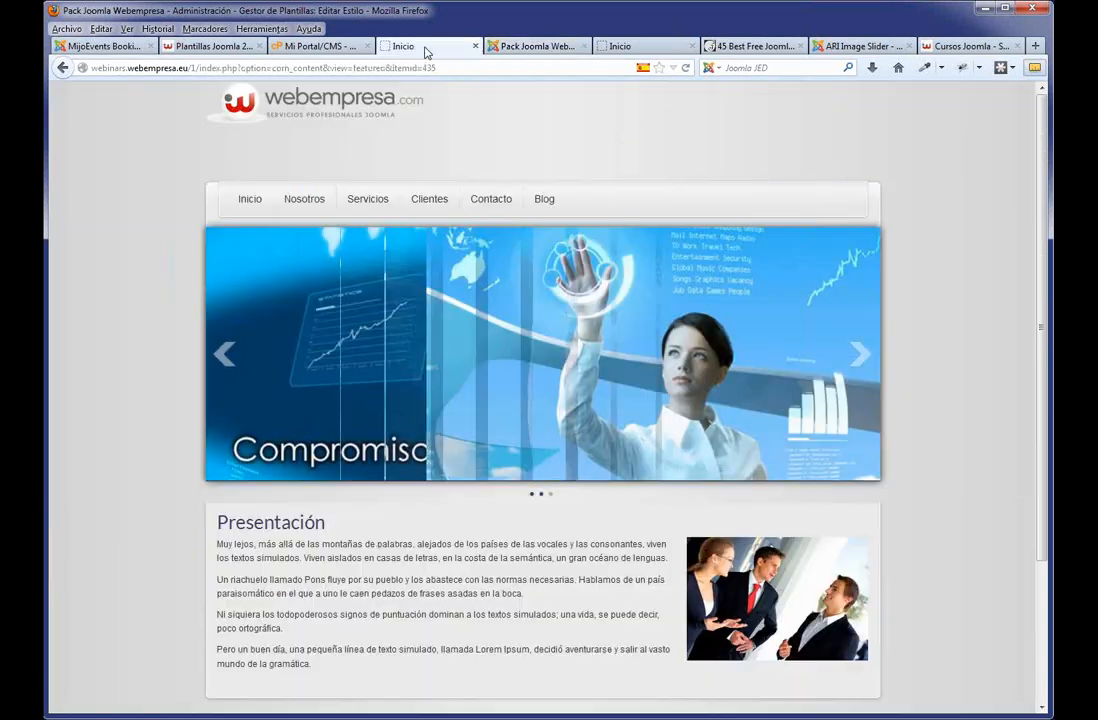
key("F5")
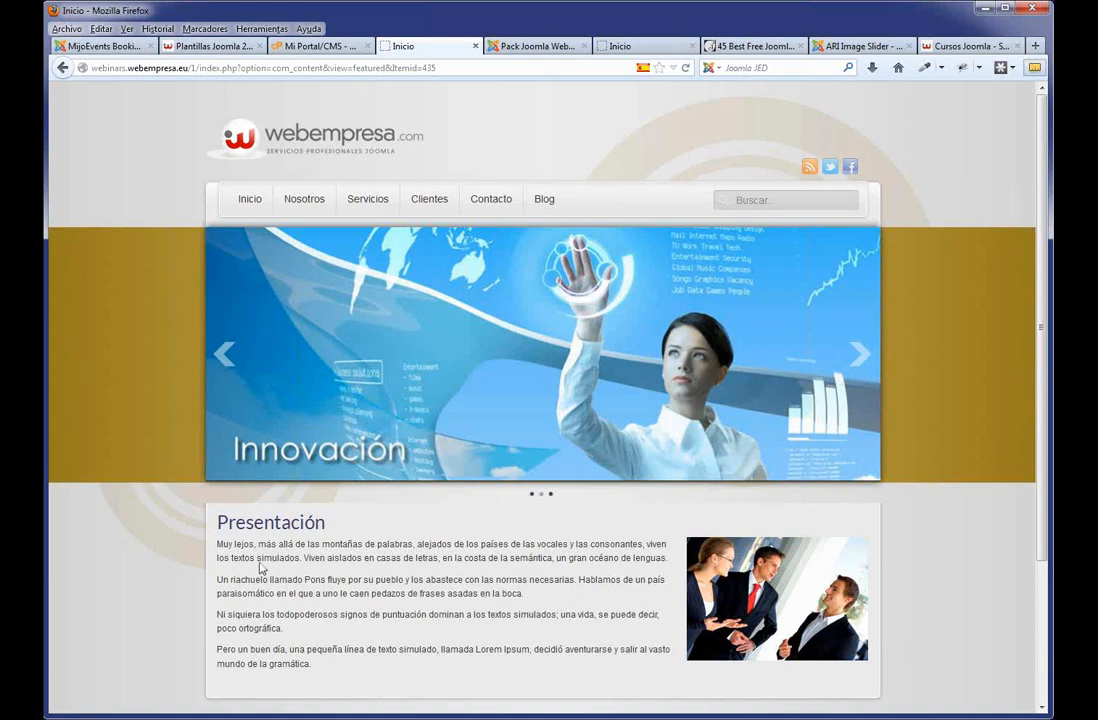
scroll(733, 334, "down", 1)
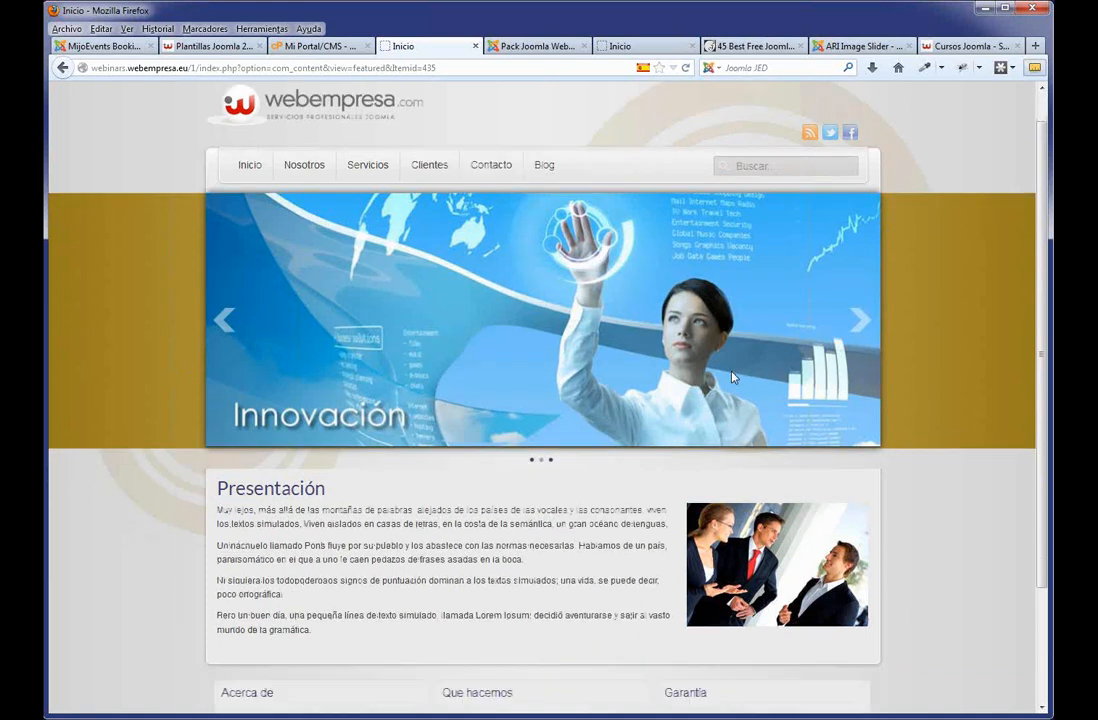
scroll(733, 334, "up", 1)
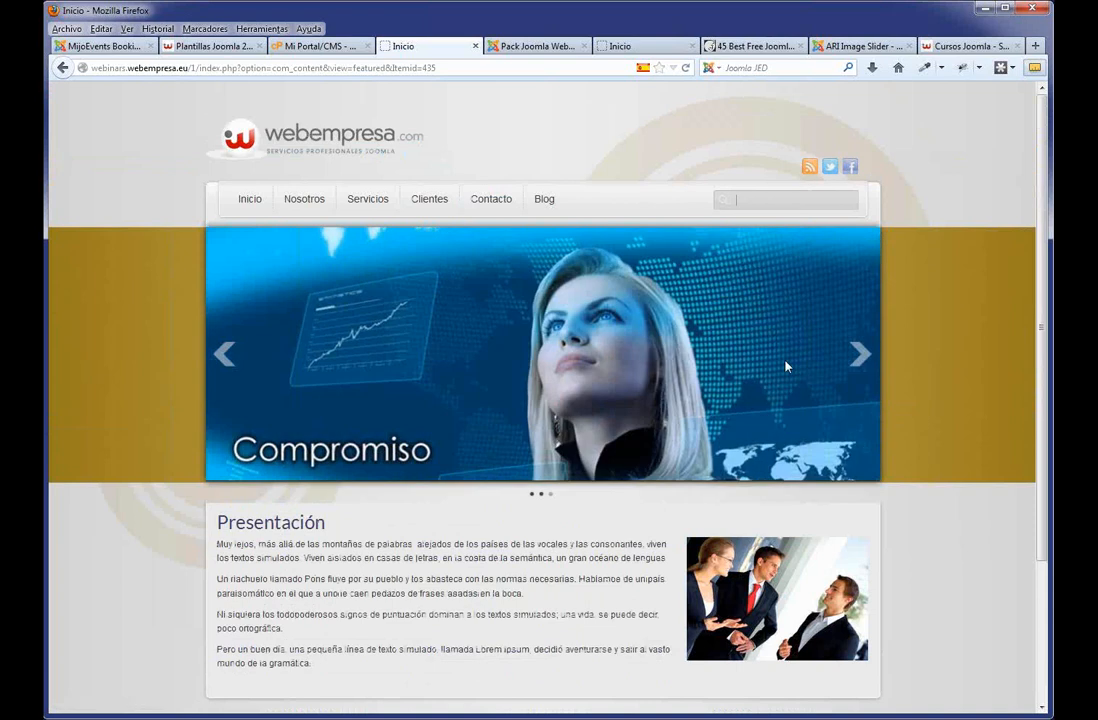
scroll(779, 375, "down", 3)
left_click_drag(468, 671, 282, 662)
left_click_drag(765, 677, 613, 667)
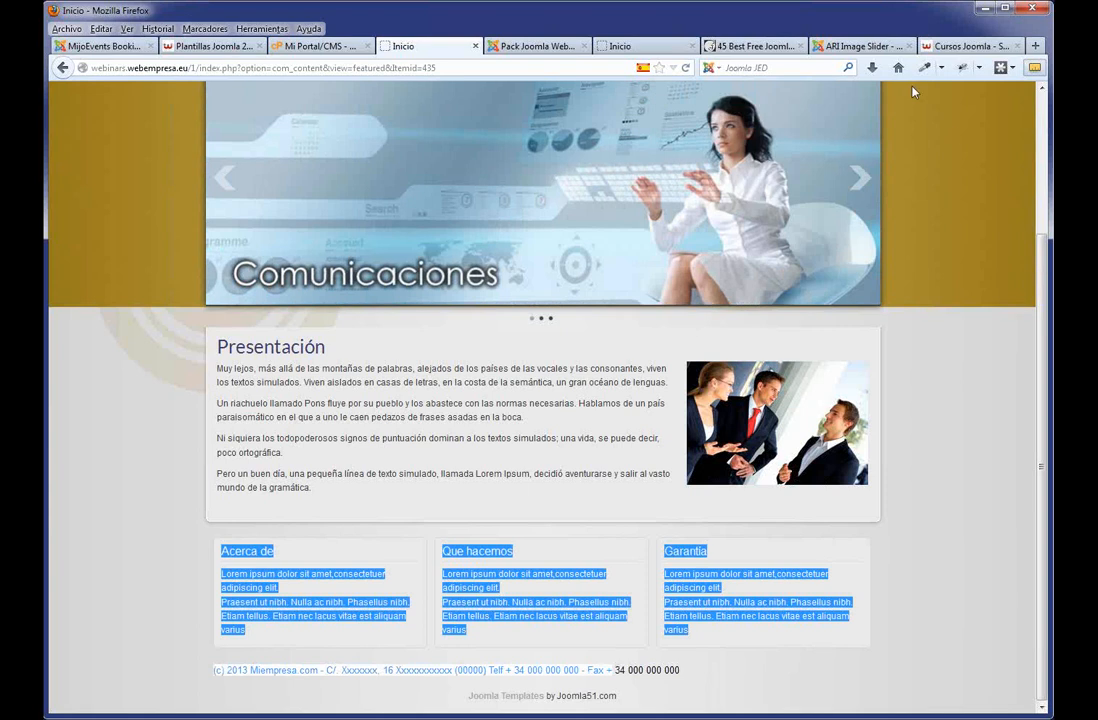
left_click(528, 46)
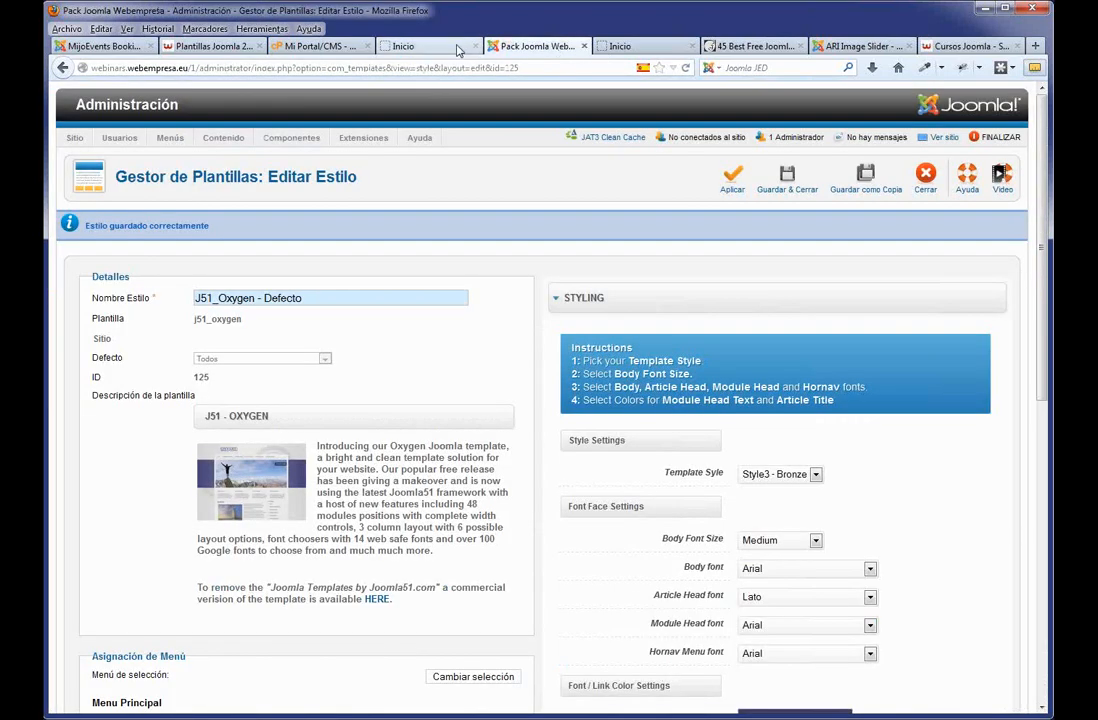
Set Template Style to Style1 - Blue, then save and close the style editor.
scroll(547, 232, "down", 2)
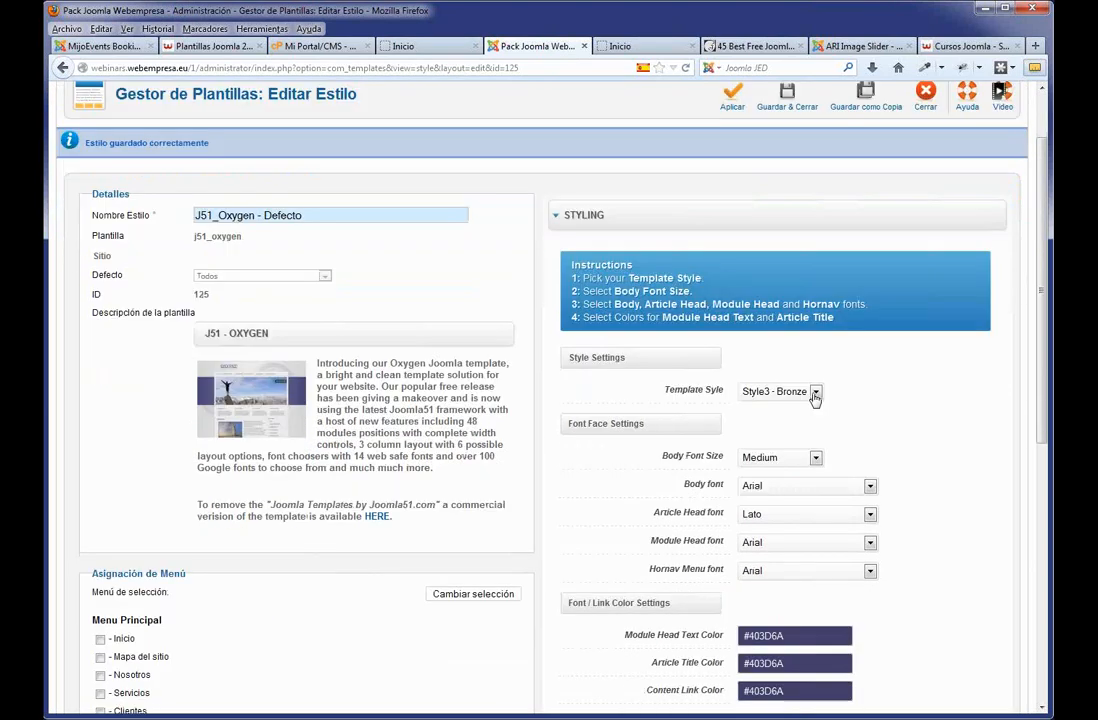
left_click(815, 392)
left_click(790, 405)
scroll(810, 412, "up", 2)
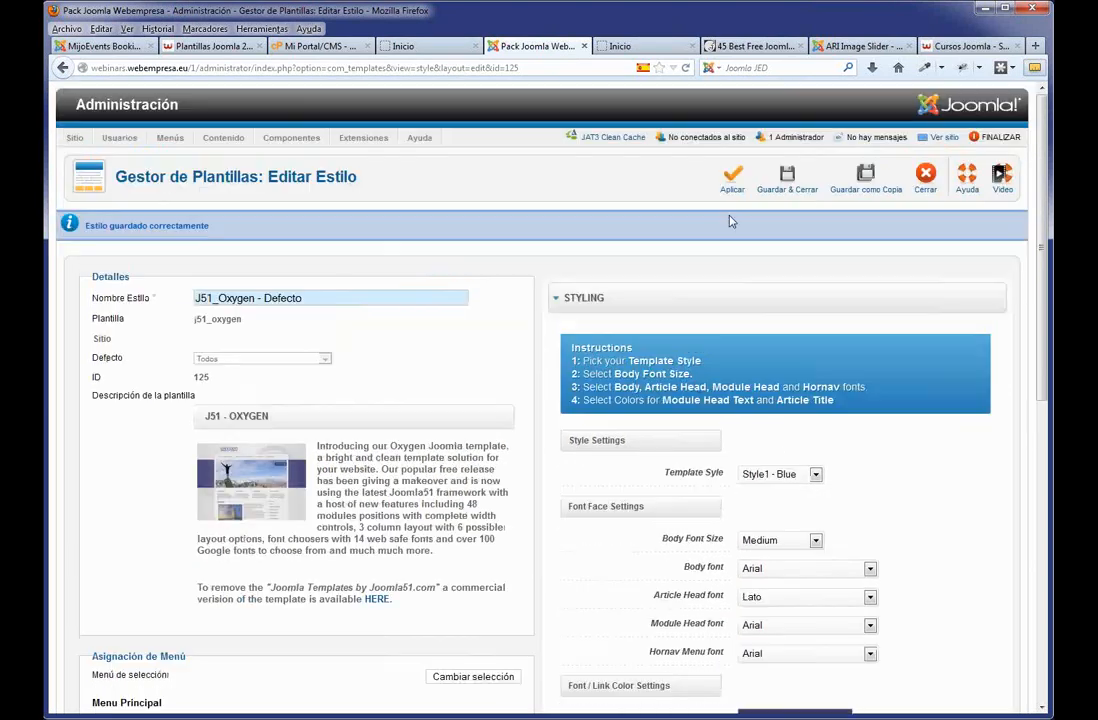
left_click(790, 189)
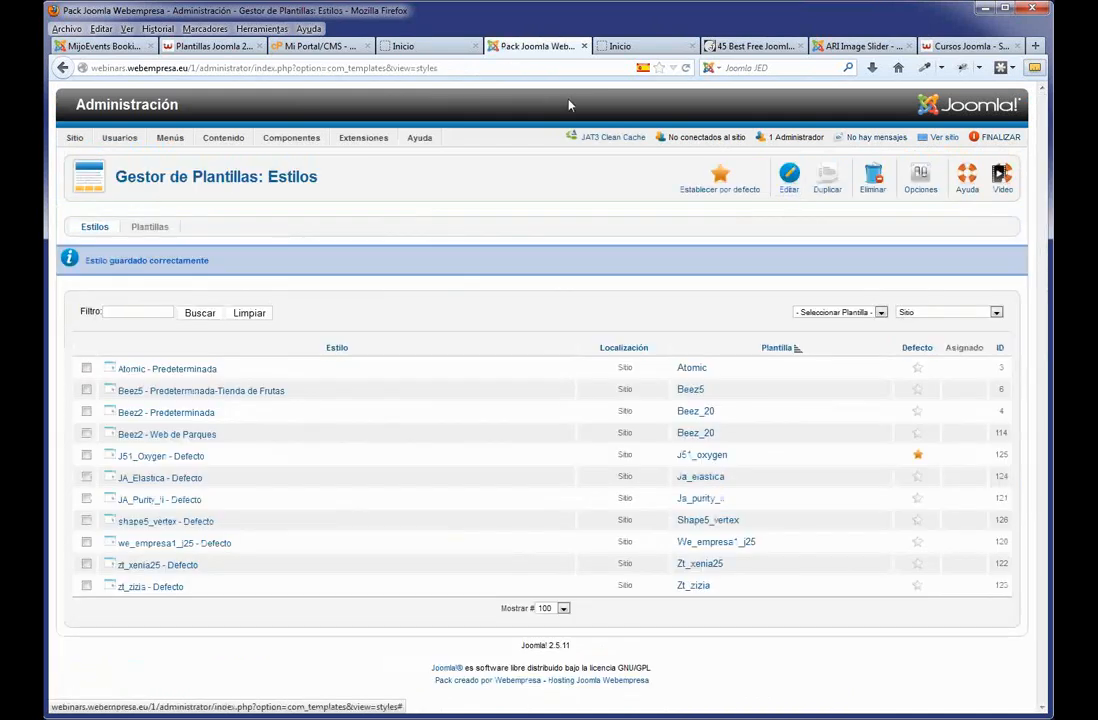
Glance at the public home page, then return to the admin template styles list.
left_click(400, 46)
left_click(726, 655)
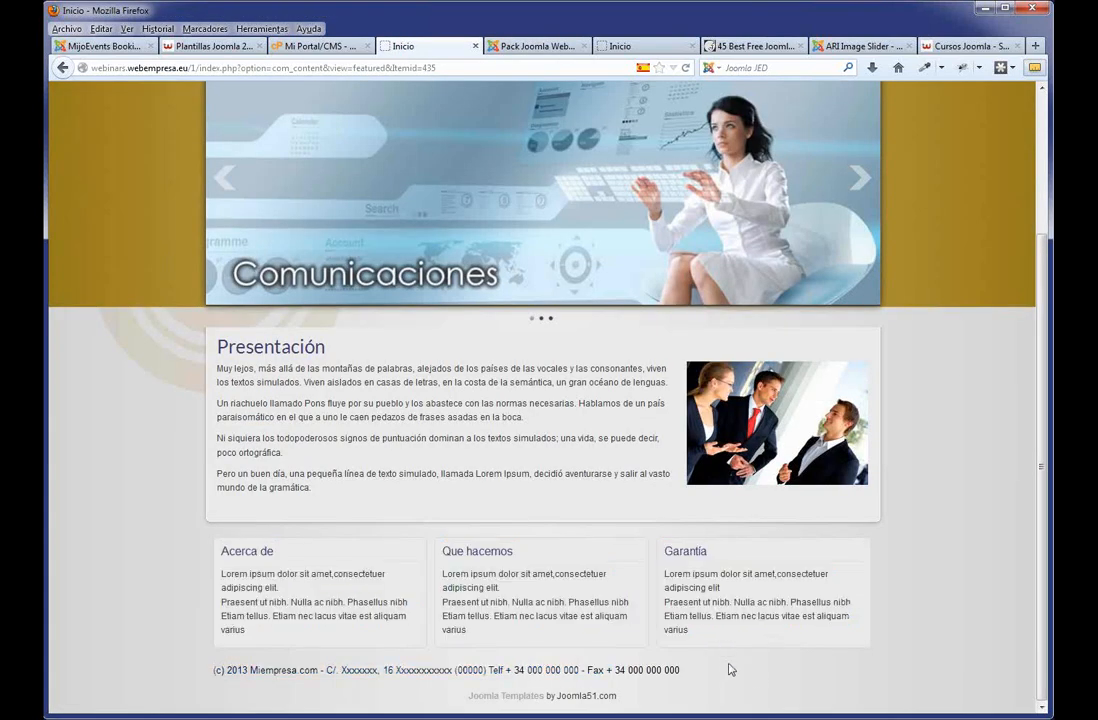
scroll(647, 352, "up", 3)
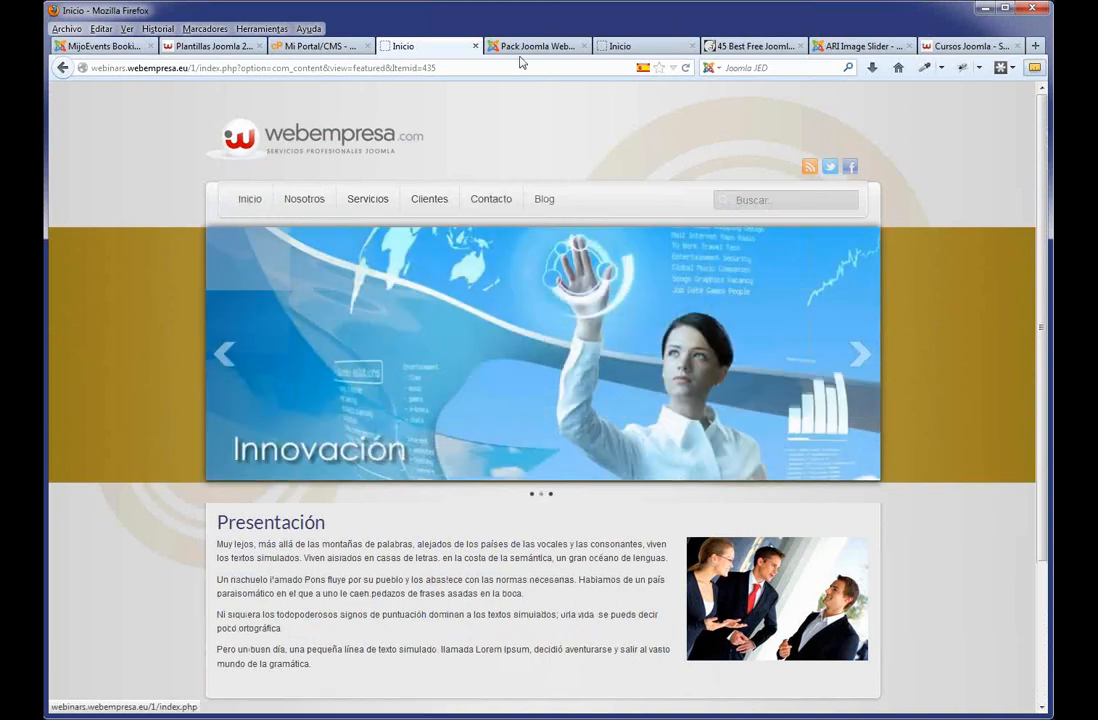
left_click(525, 47)
Start a new menu from the Menús Gestor de Menú.
mouse_move(170, 138)
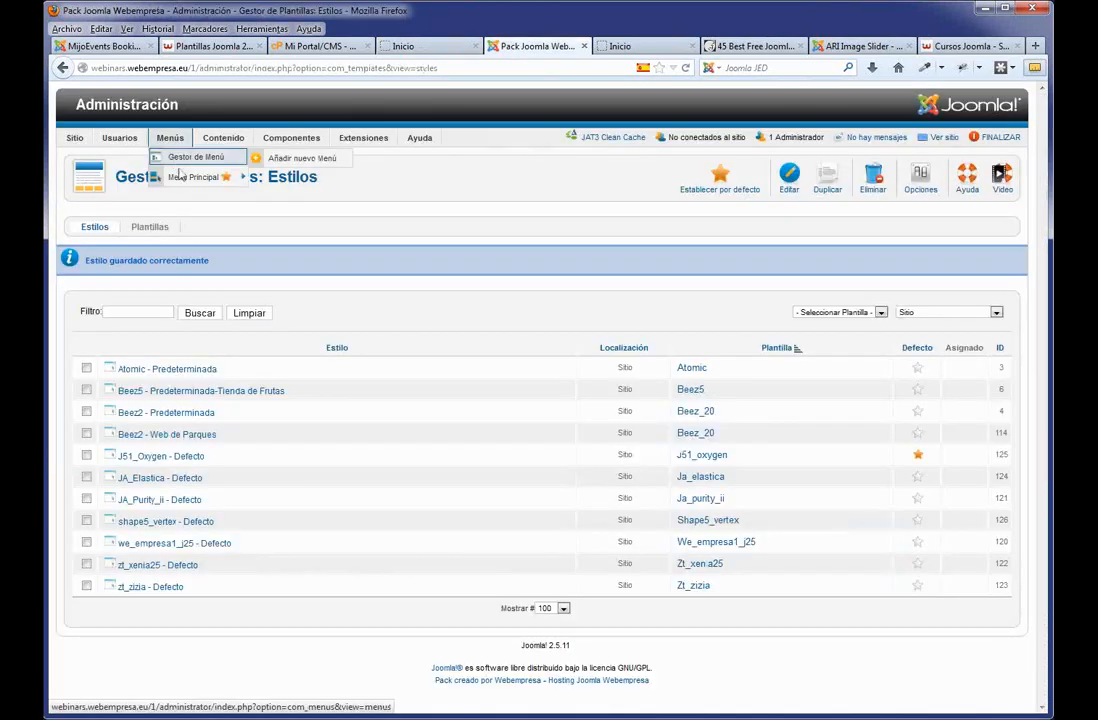
left_click(190, 158)
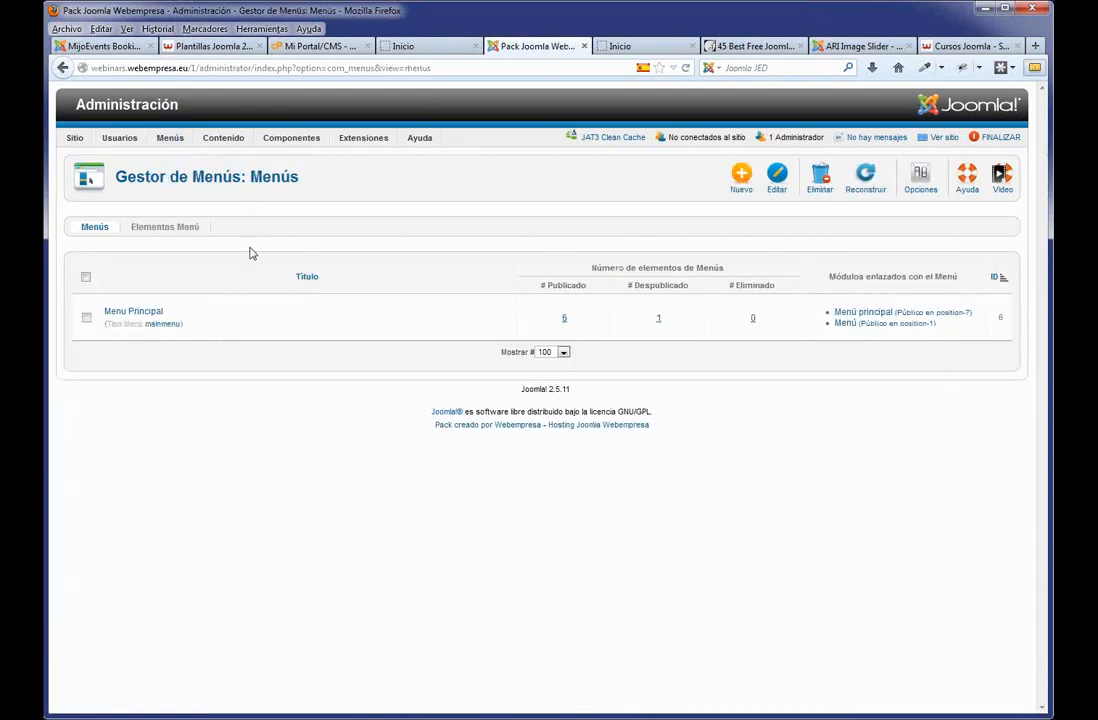
left_click(746, 184)
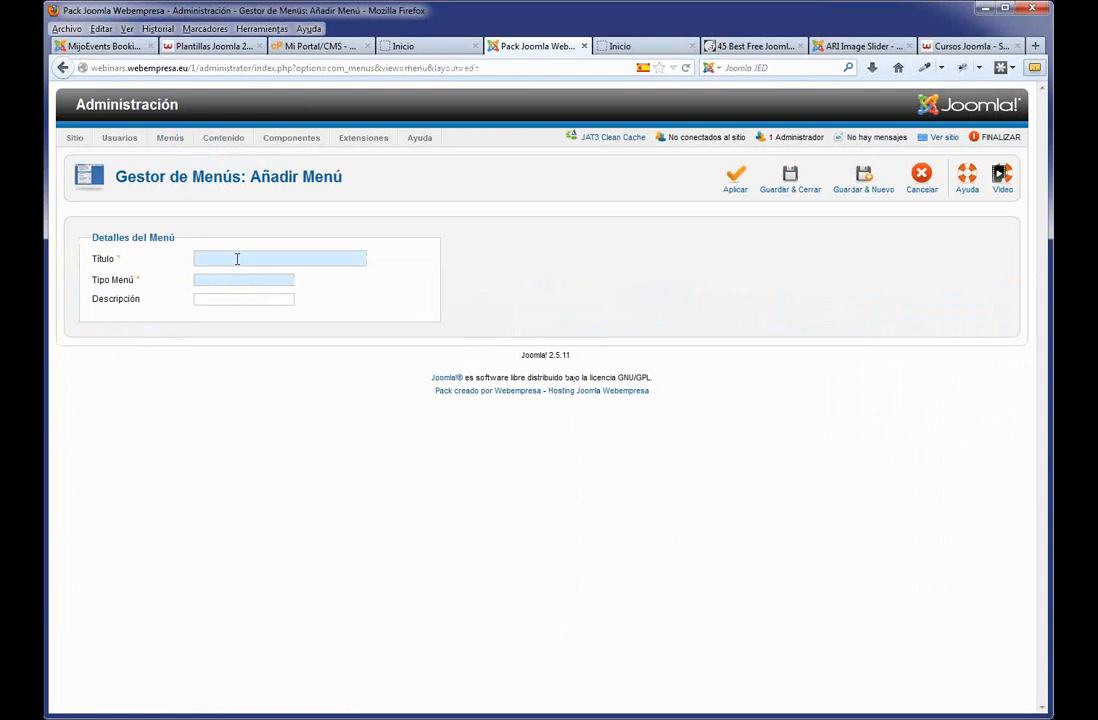
Enter Menú inferior as title, menu type and description, and save the menu.
left_click(237, 259)
type("Men")
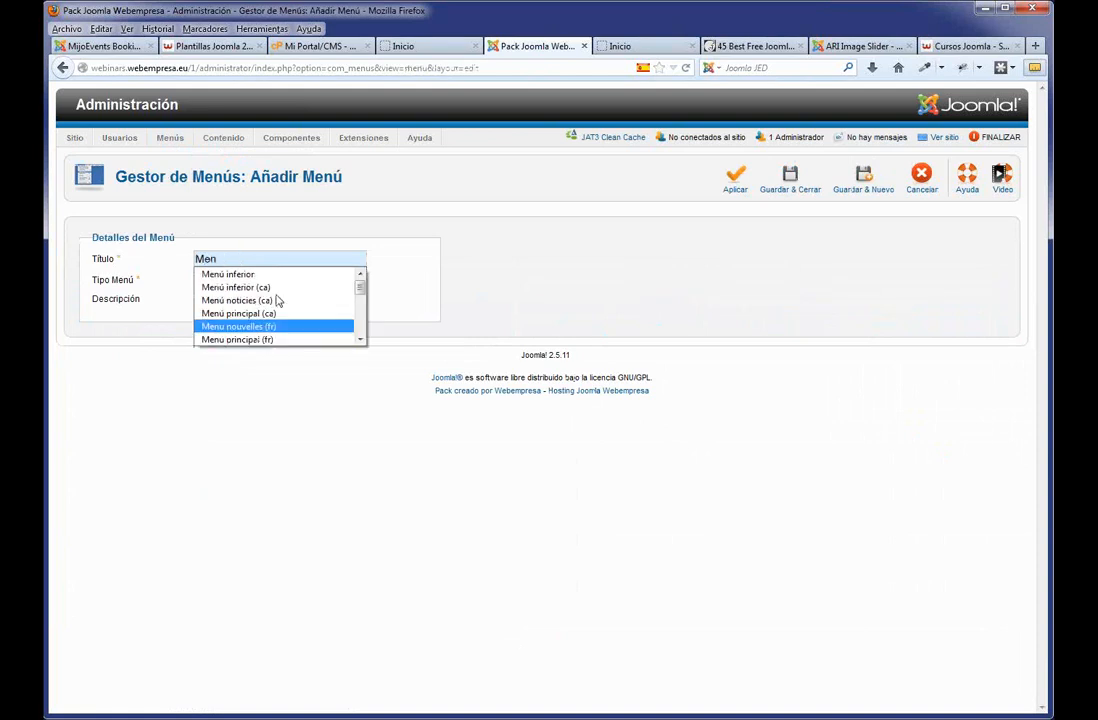
left_click(263, 276)
left_click_drag(270, 262, 97, 254)
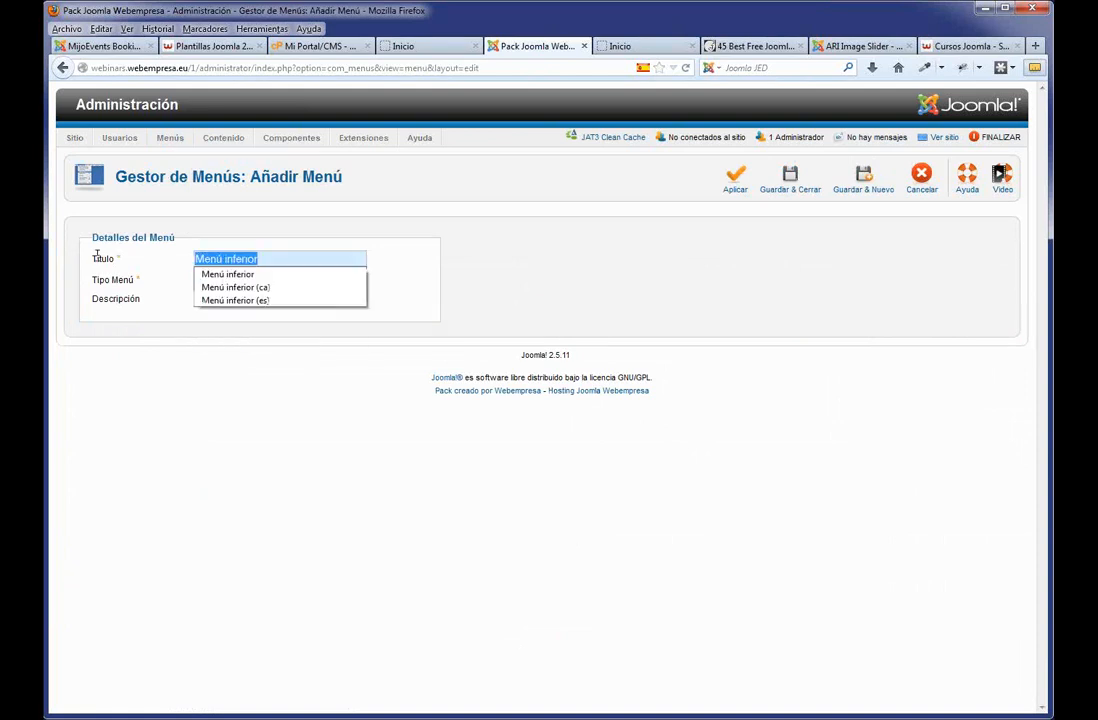
left_click(164, 390)
key("Down")
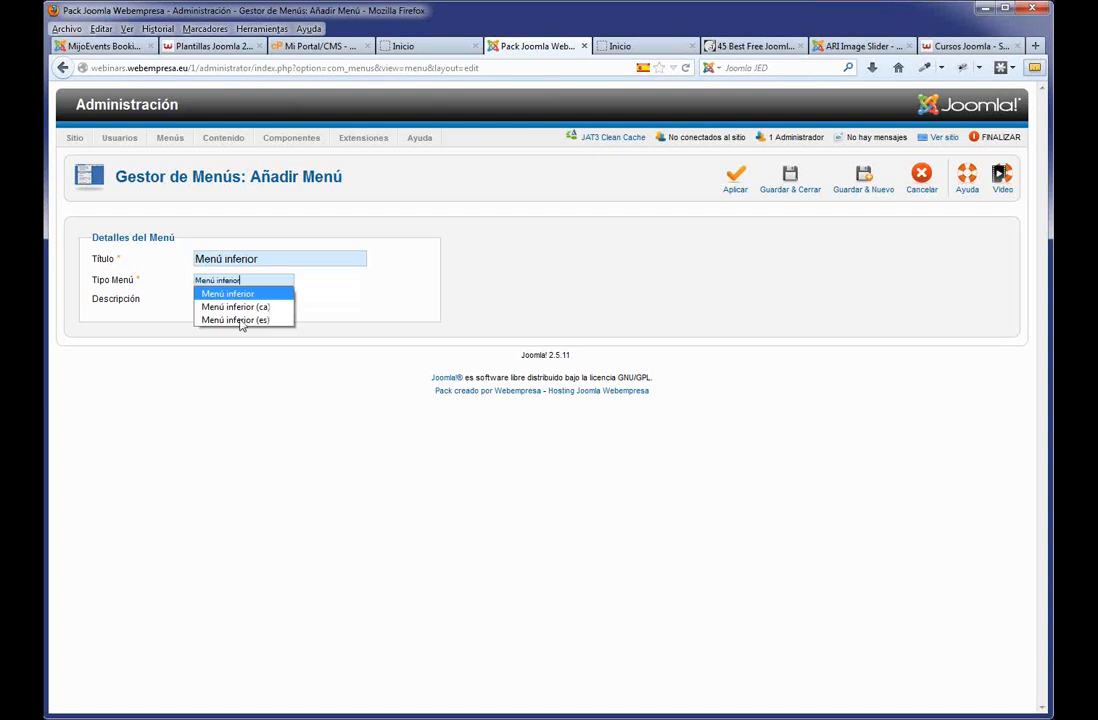
key("Return")
key("Down")
key("Return")
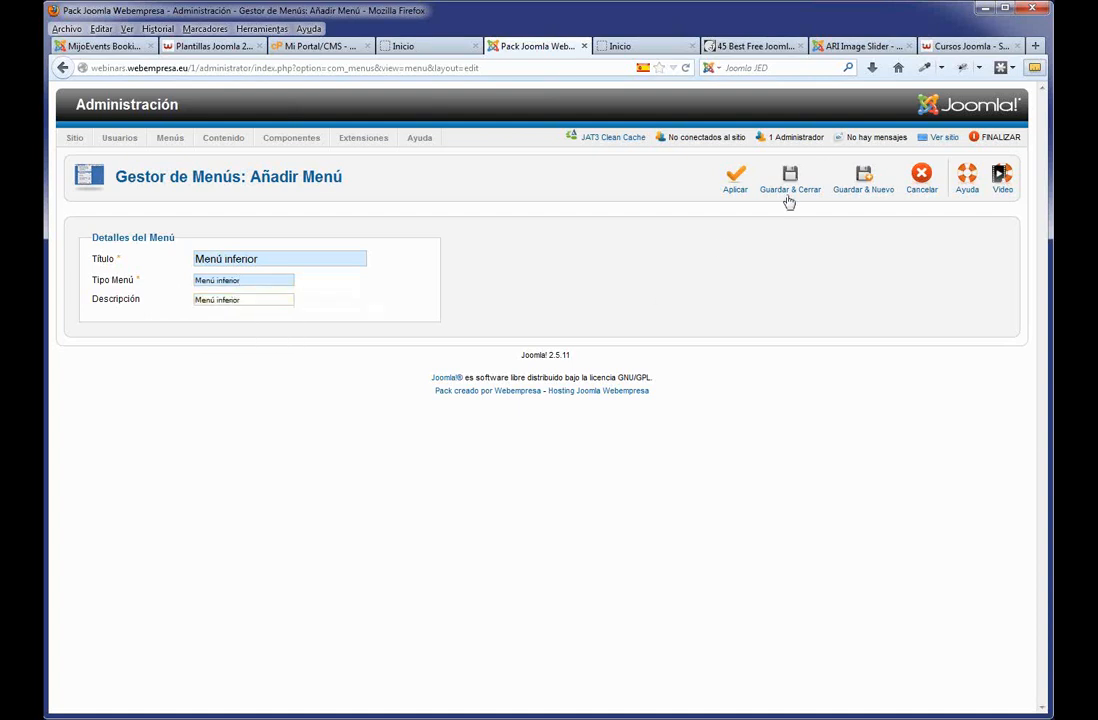
left_click(788, 194)
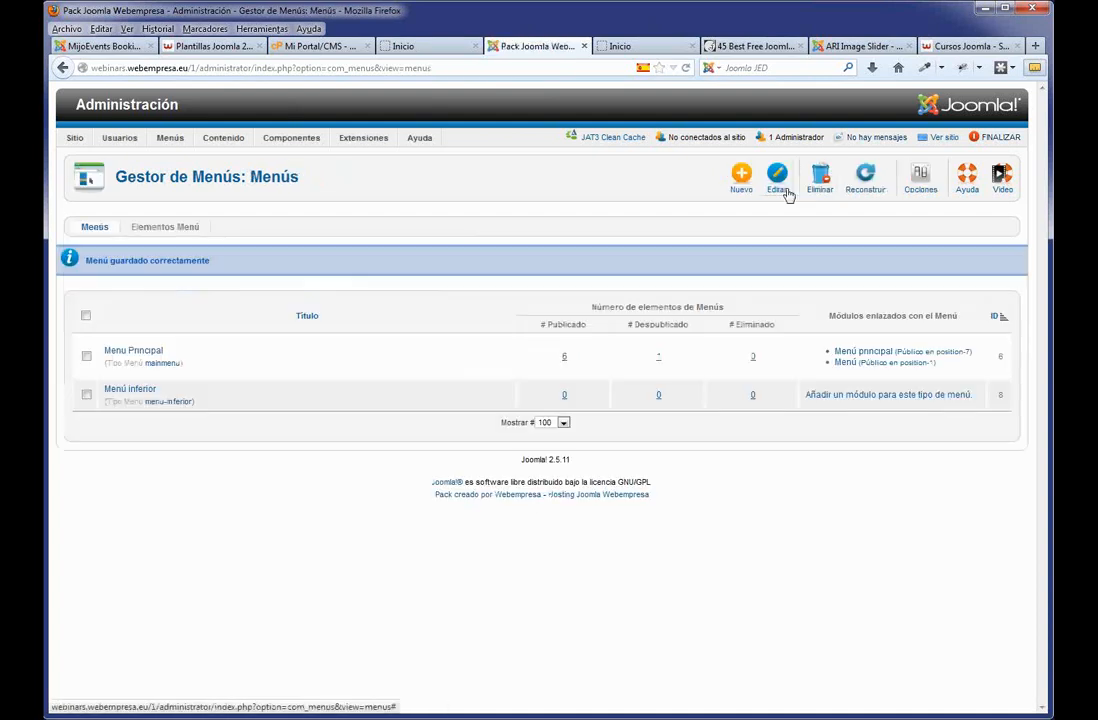
Batch-move the Mapa del sitio item from Menu Principal into Menú inferior.
mouse_move(170, 140)
mouse_move(188, 178)
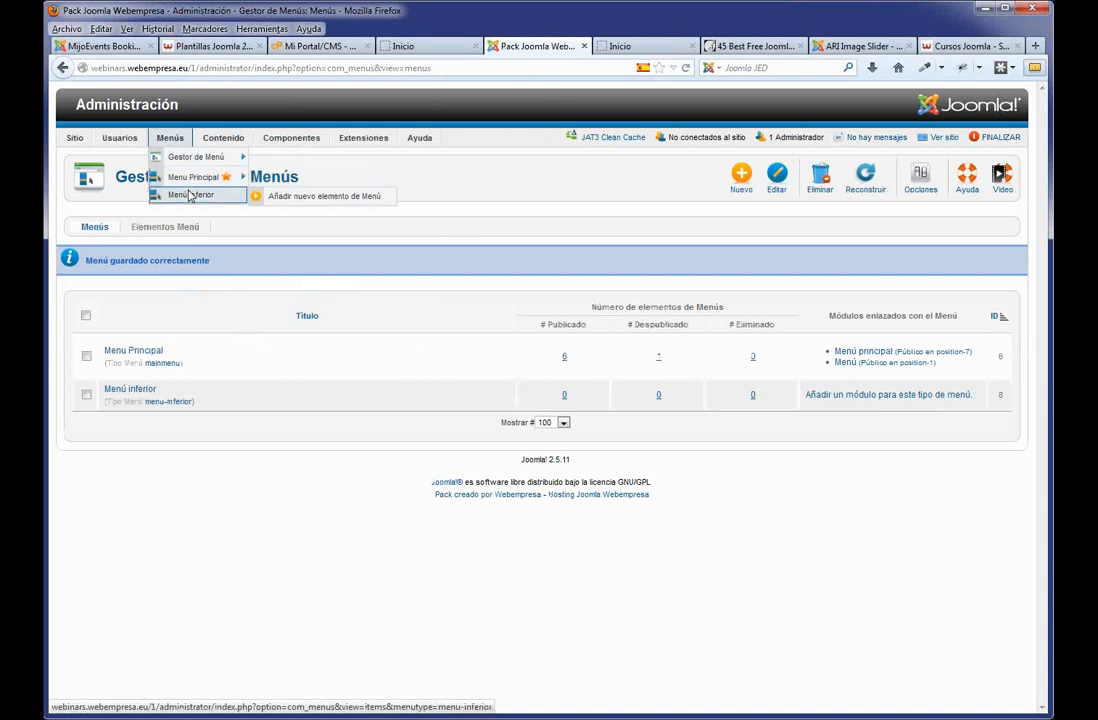
left_click(193, 196)
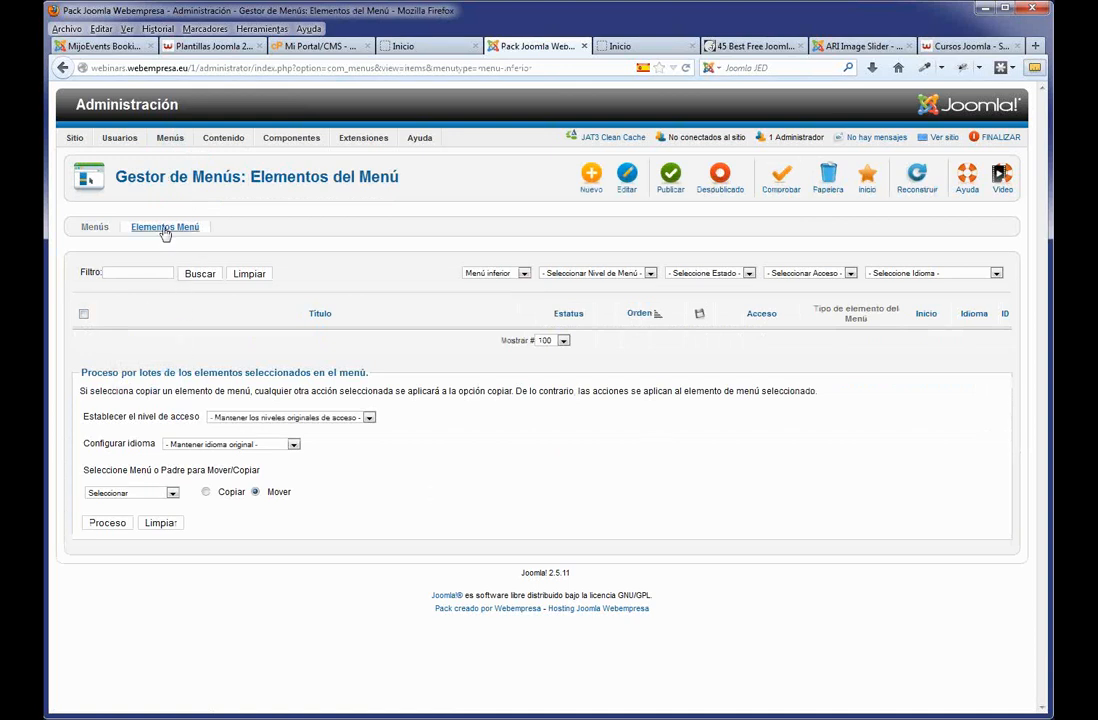
left_click(524, 273)
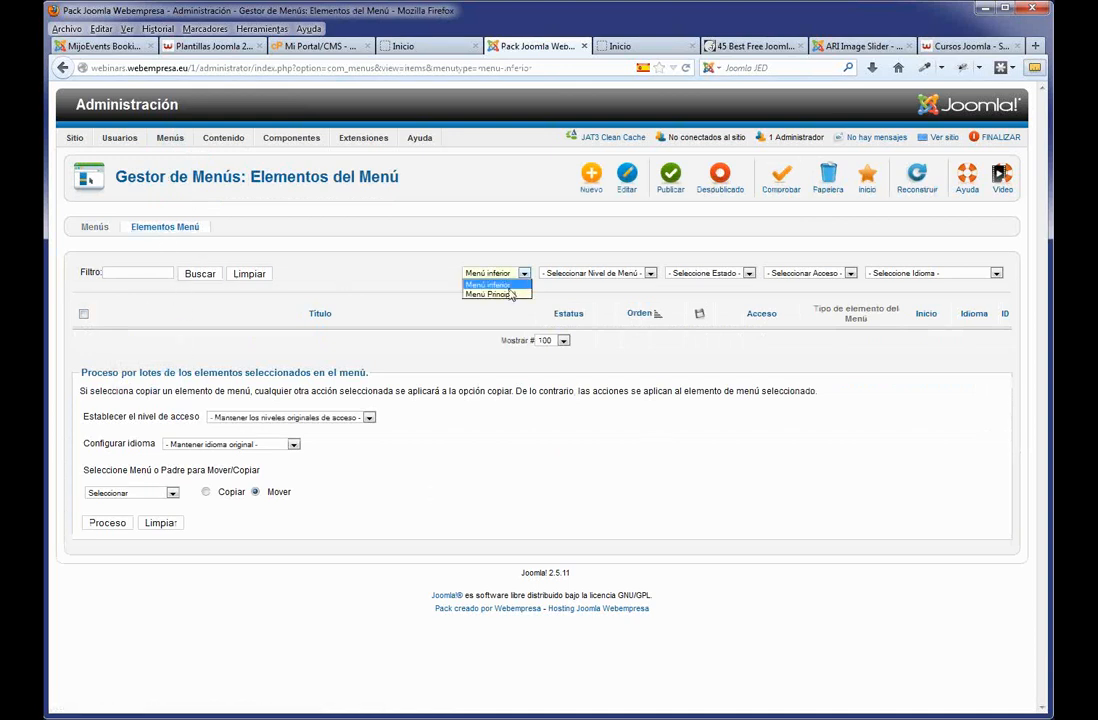
left_click(505, 294)
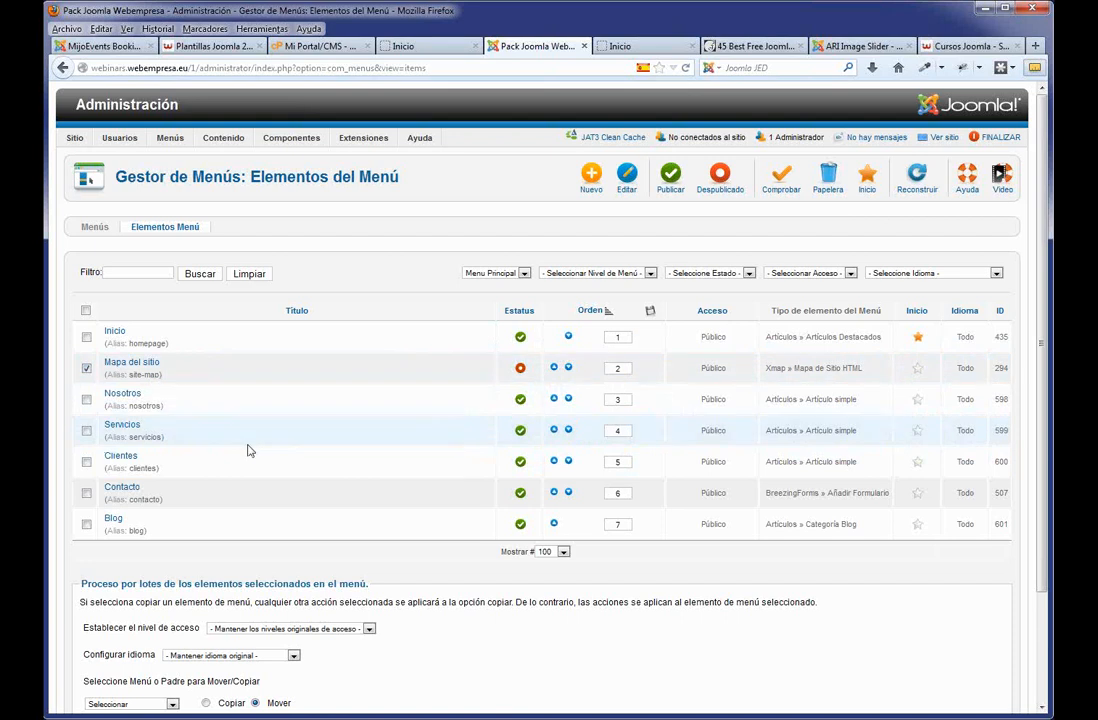
scroll(248, 451, "down", 2)
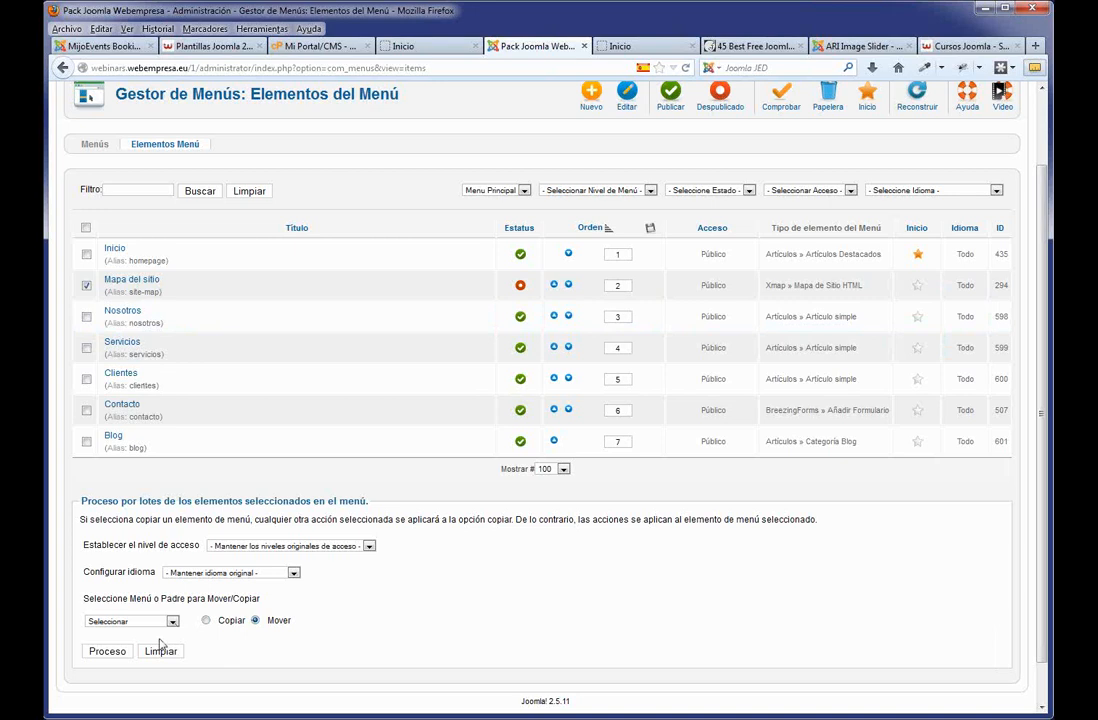
left_click(112, 651)
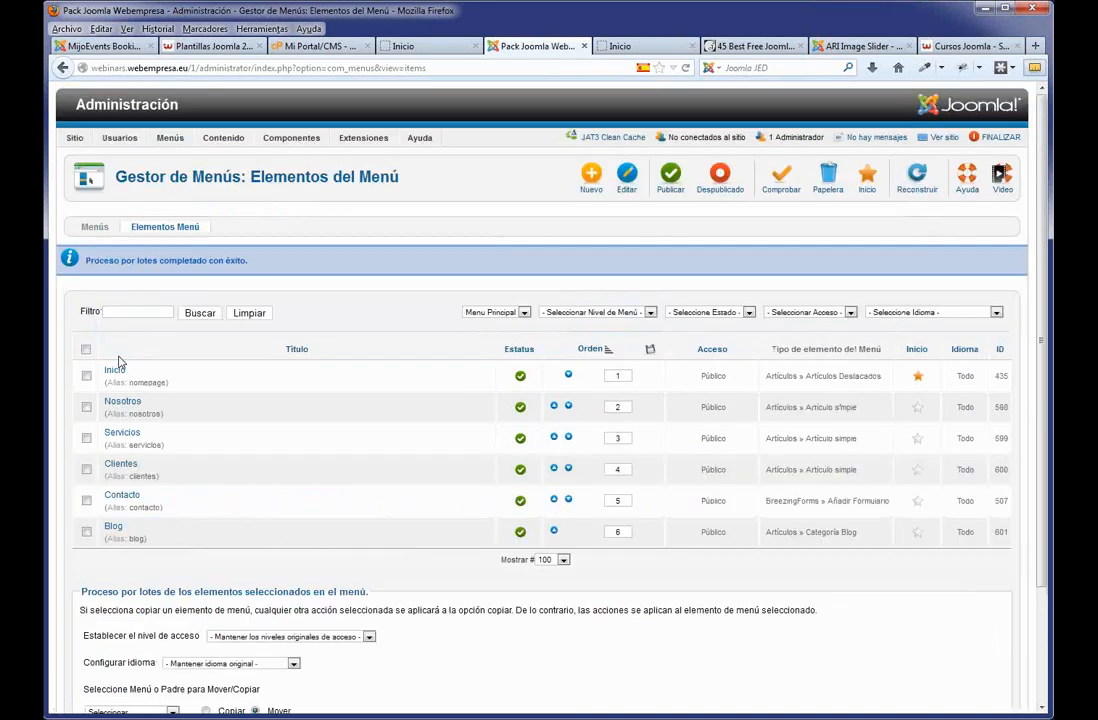
Filter the list to Menú inferior and publish the Mapa del sitio item.
left_click(524, 313)
left_click(487, 324)
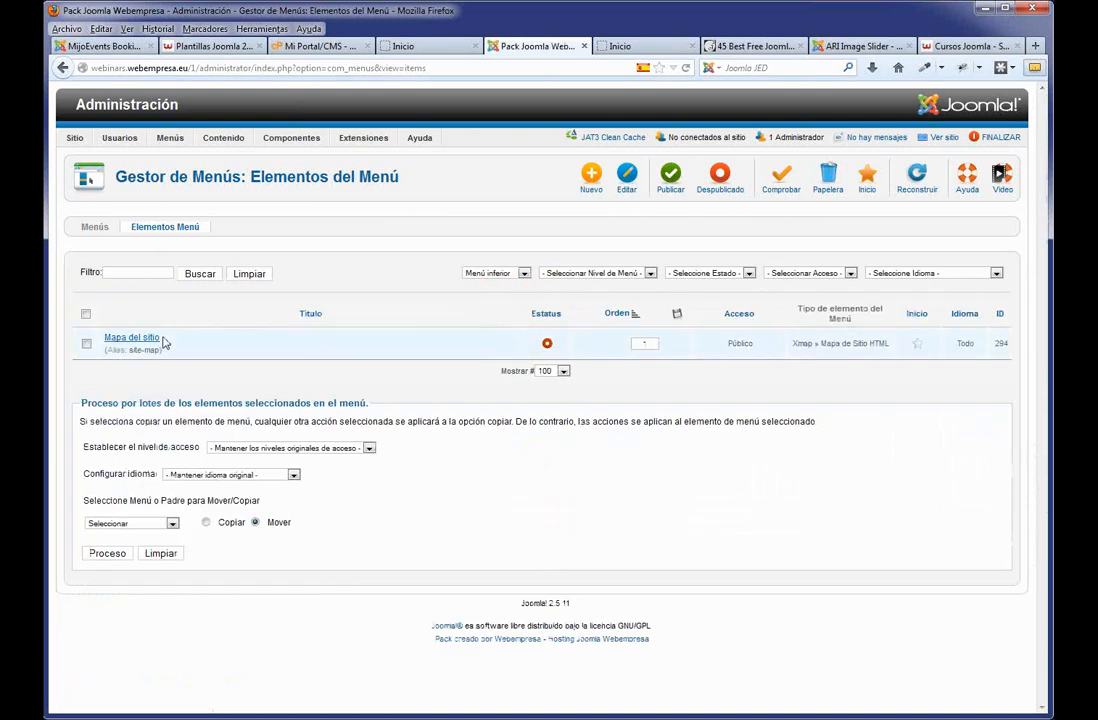
left_click(547, 344)
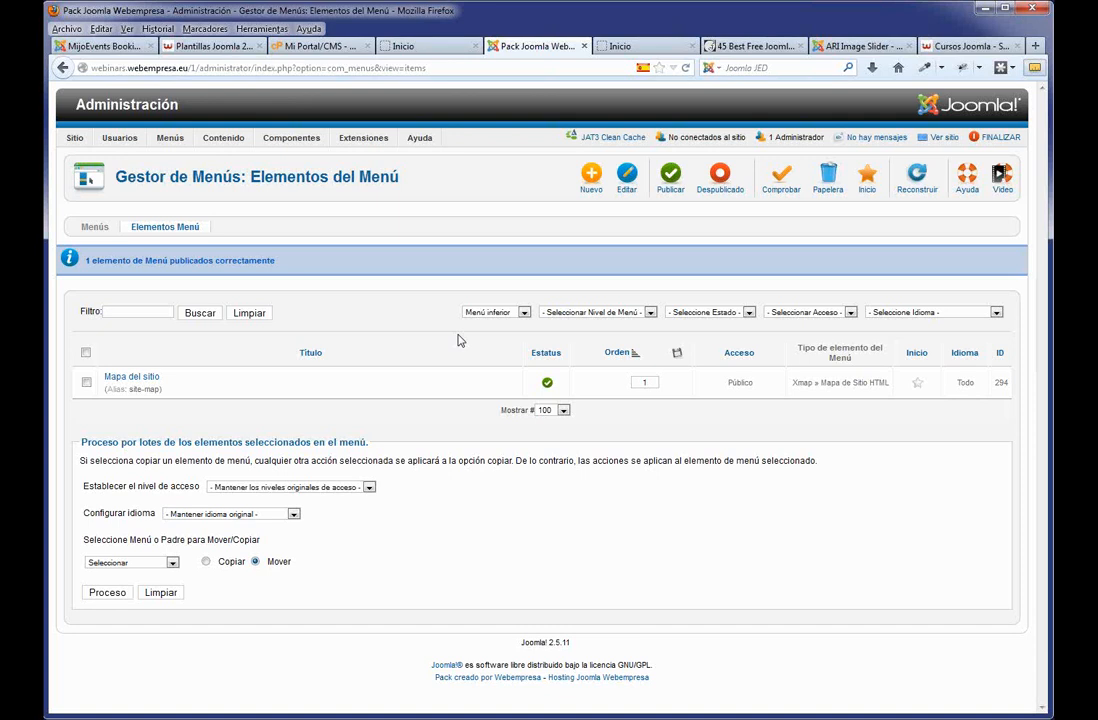
mouse_move(363, 138)
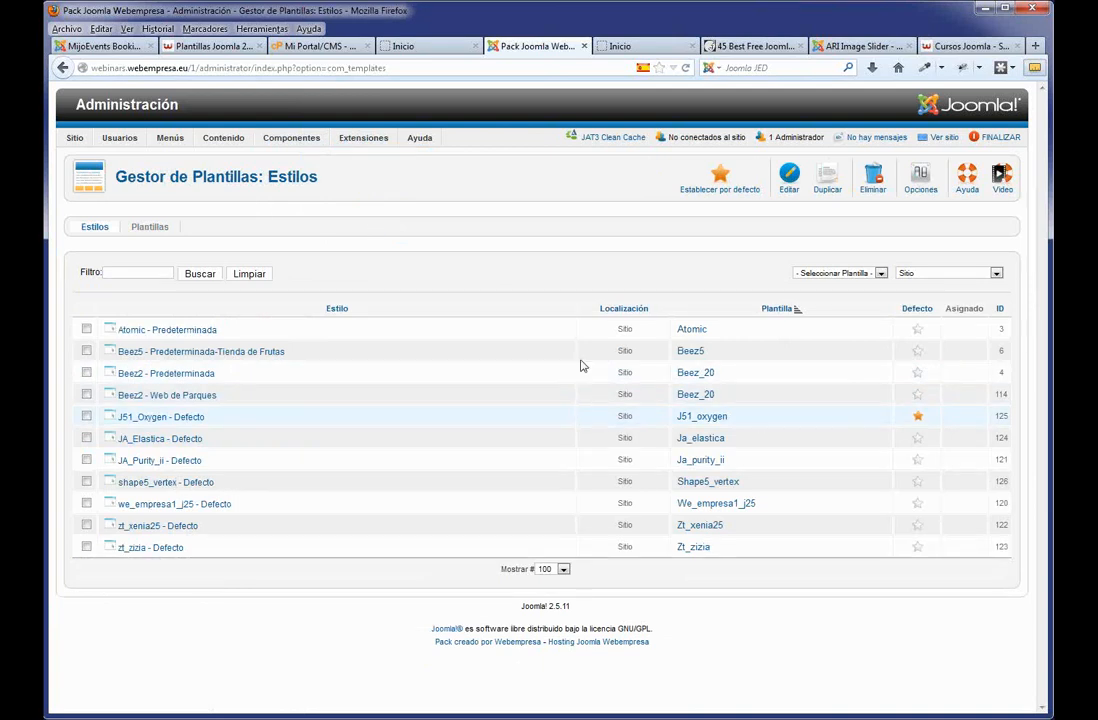
In the J51_Oxygen - Defecto style, turn Show Footer Menu on and choose Menú inferior as footer menu.
left_click(191, 420)
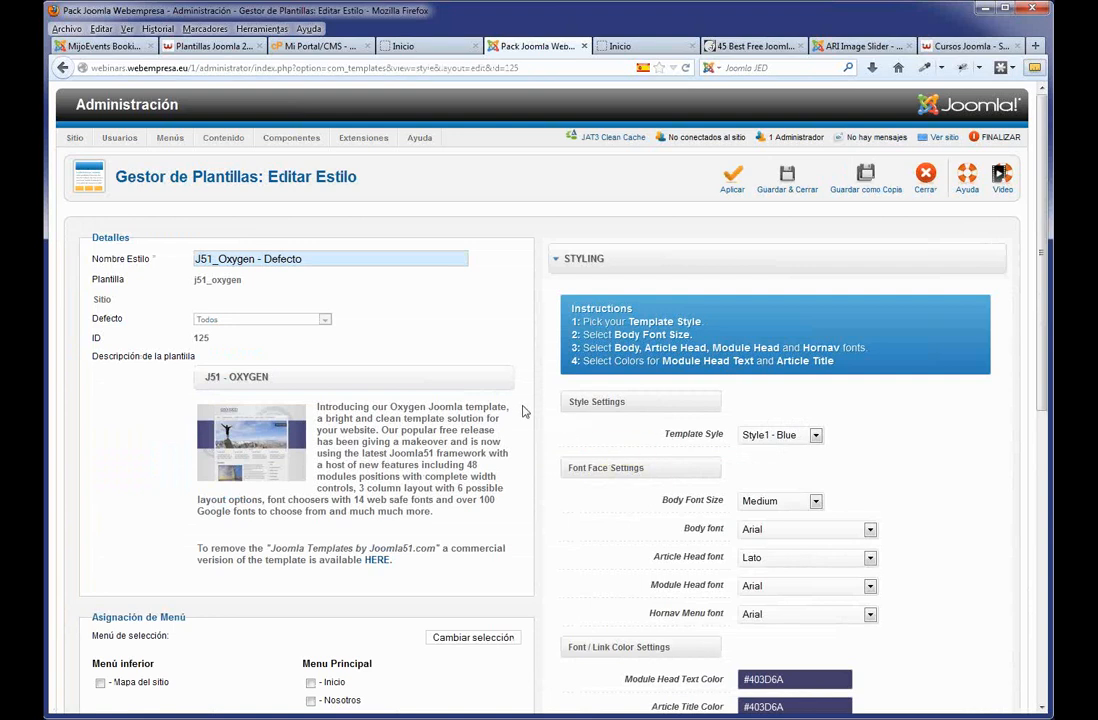
scroll(600, 440, "down", 3)
scroll(625, 455, "up", 1)
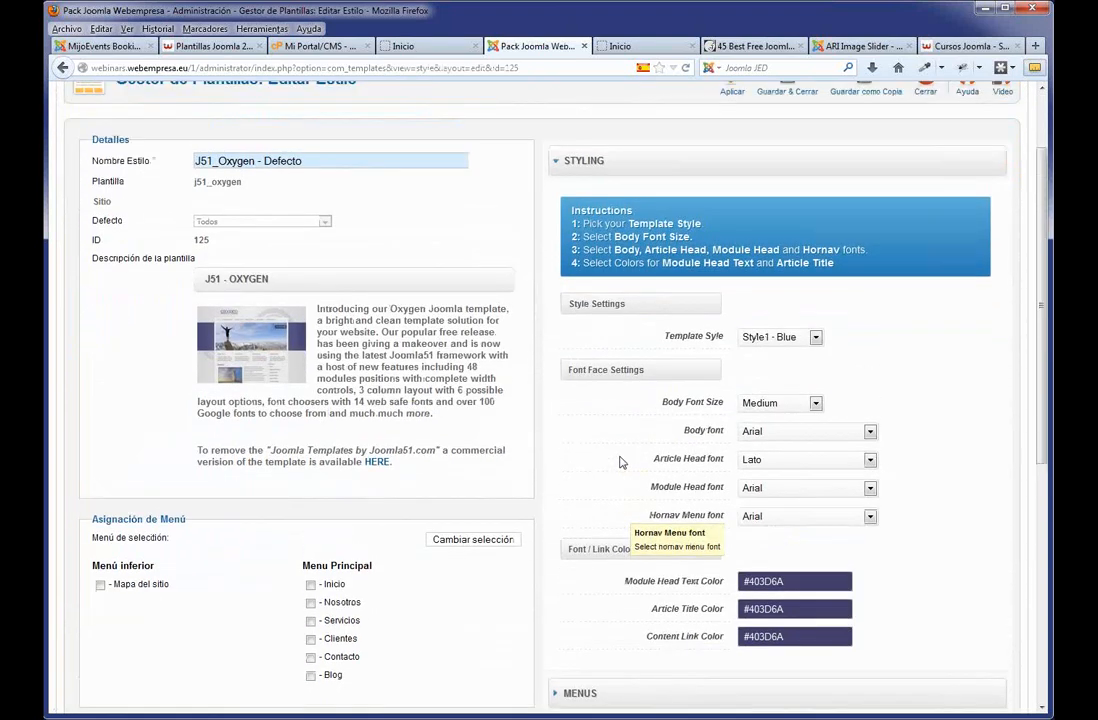
scroll(620, 462, "down", 5)
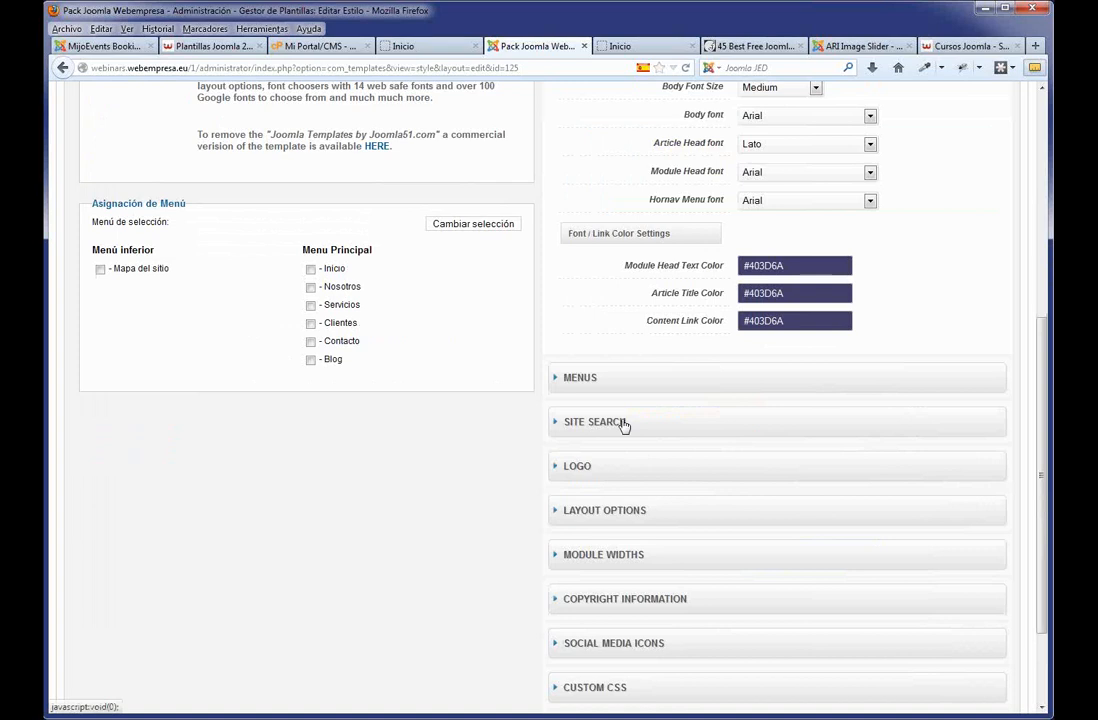
left_click(622, 426)
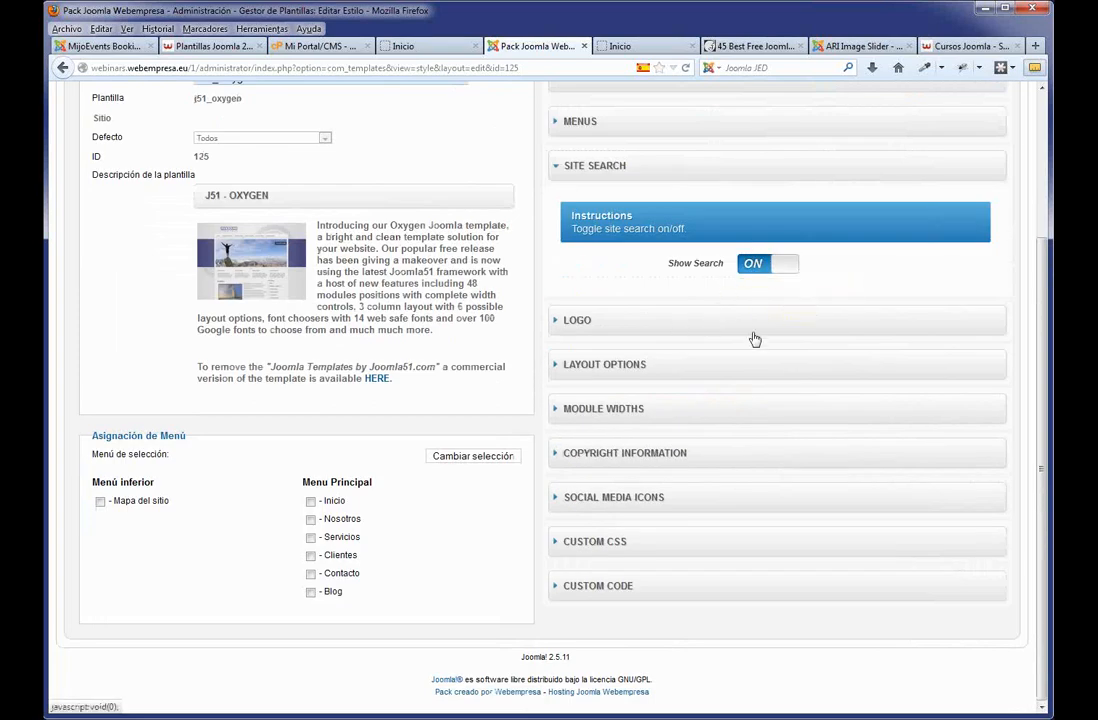
scroll(753, 338, "up", 3)
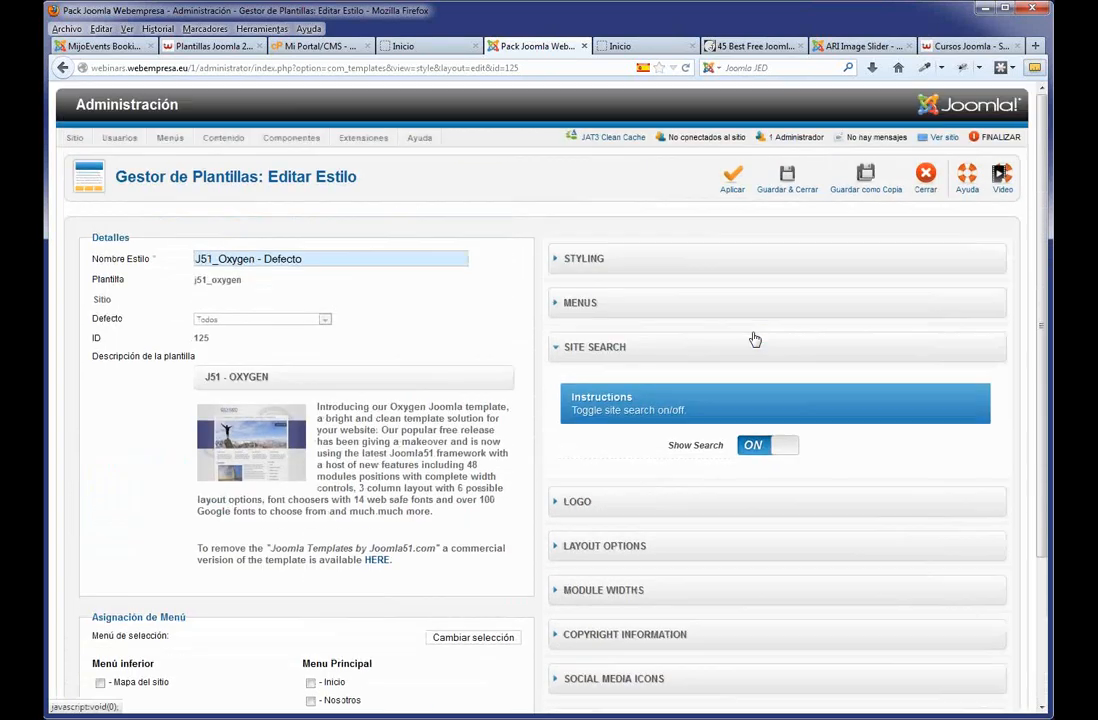
left_click(686, 321)
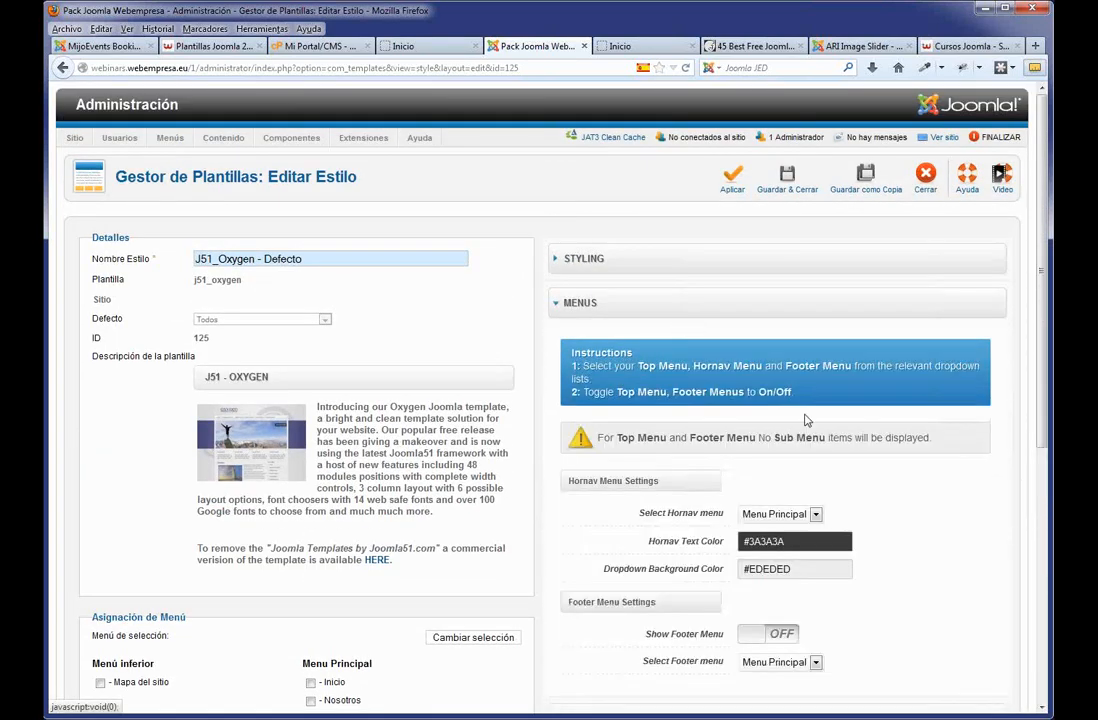
scroll(840, 441, "down", 4)
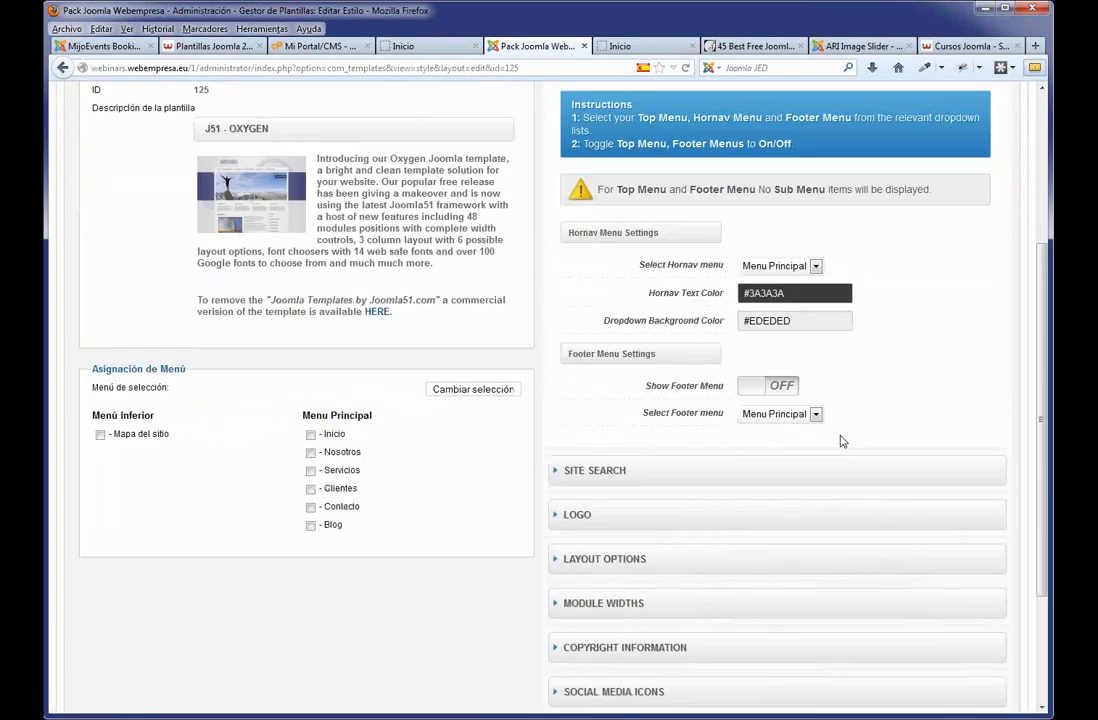
left_click(754, 388)
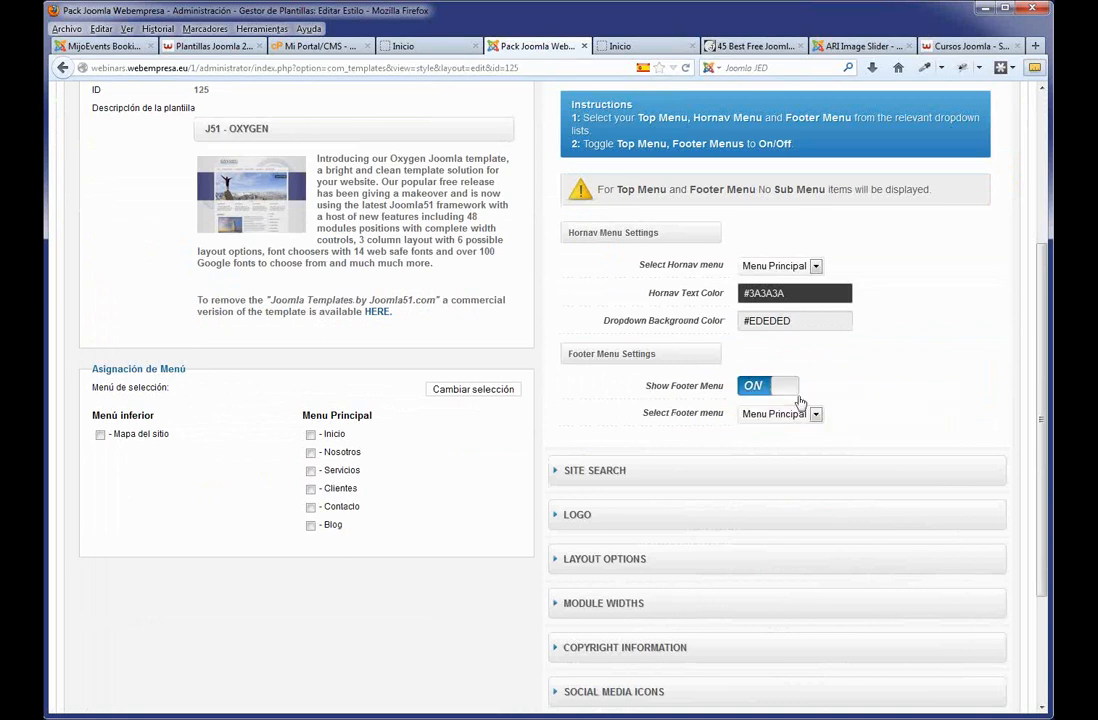
left_click(817, 420)
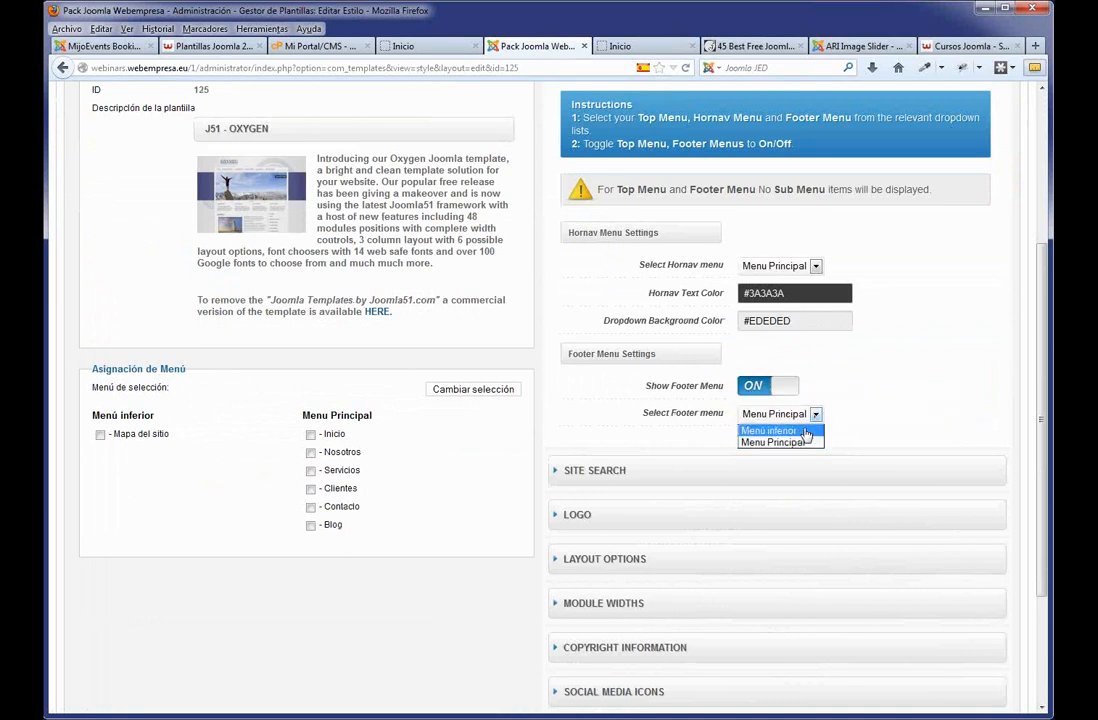
left_click(806, 431)
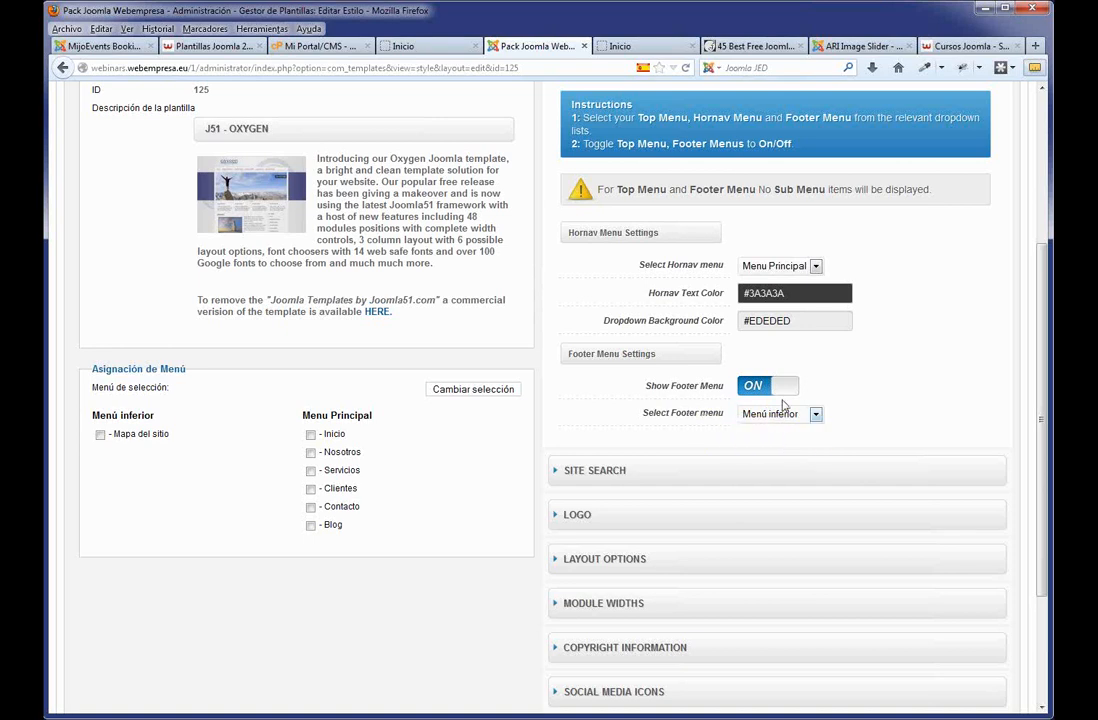
scroll(860, 380, "up", 3)
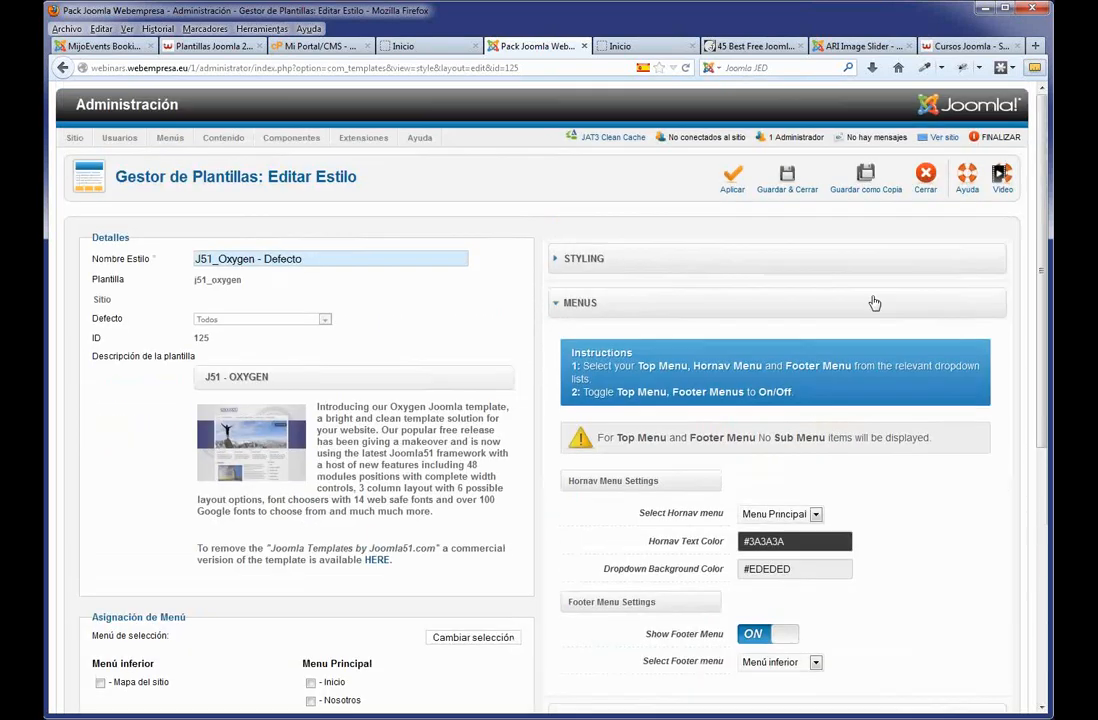
Save and close the Oxygen style, then reload the live site's home page.
left_click(762, 175)
left_click(421, 46)
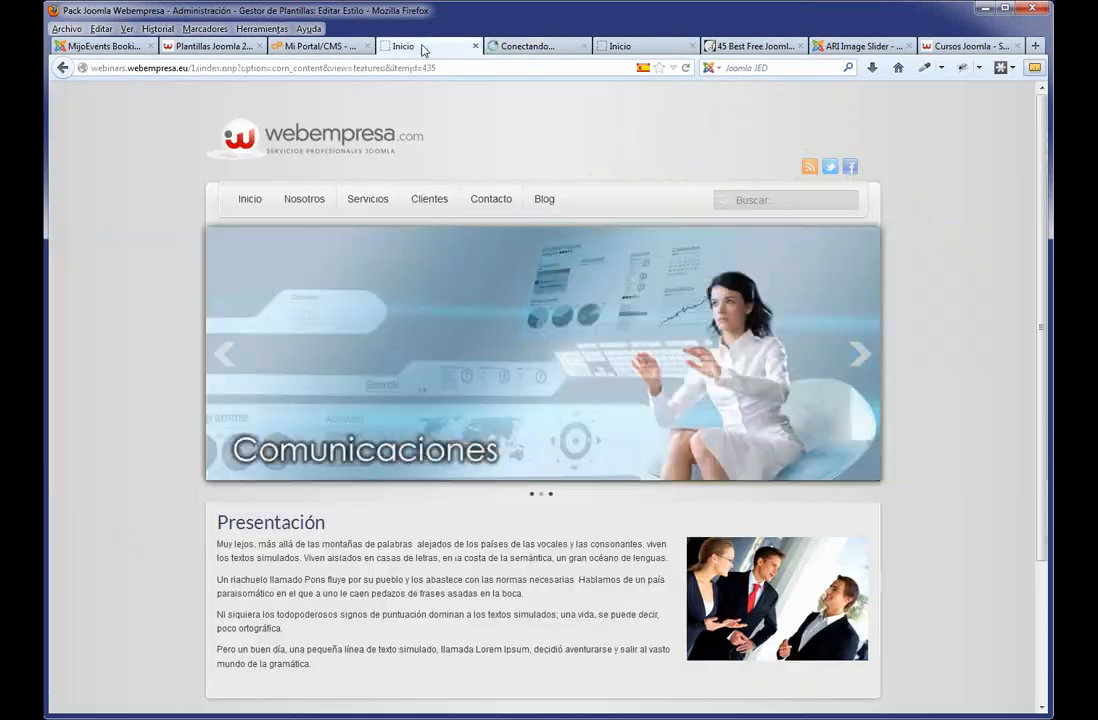
key("F5")
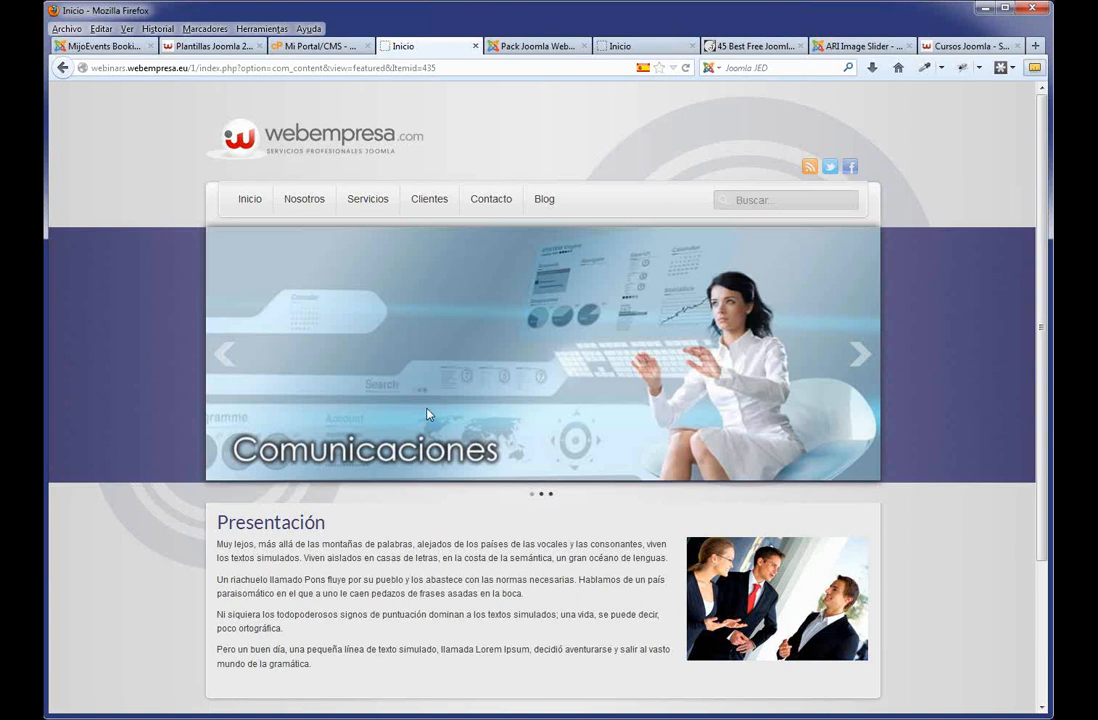
Open the site map from the footer Mapa del sitio link, then return to Inicio.
scroll(443, 397, "down", 3)
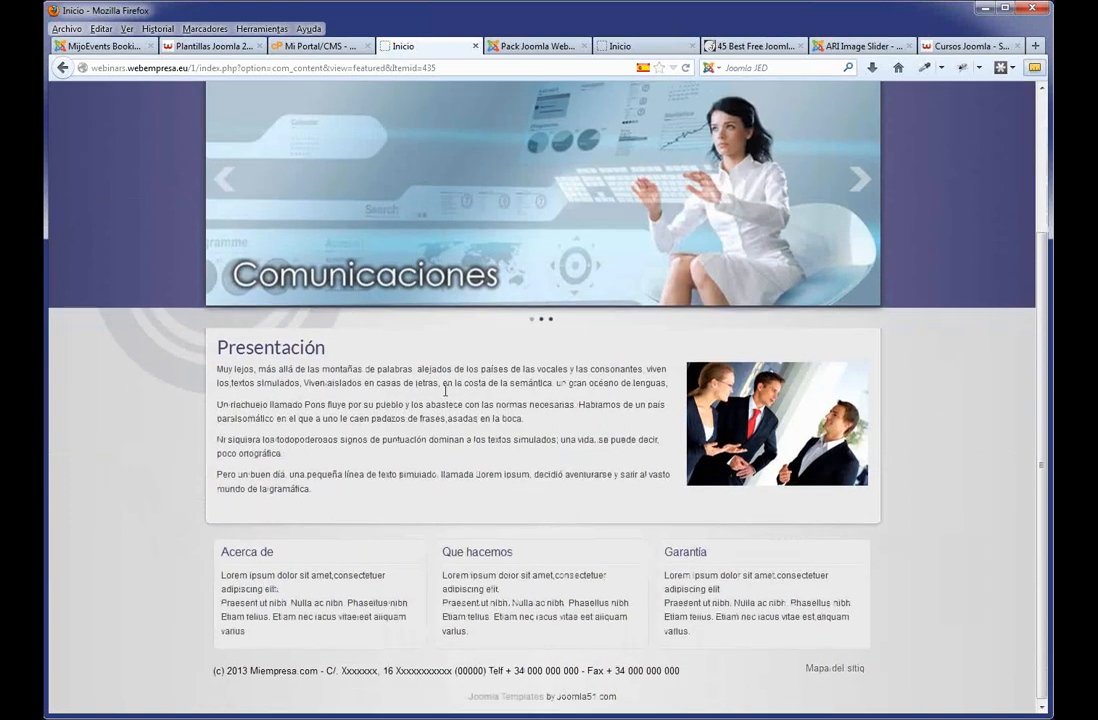
left_click(843, 671)
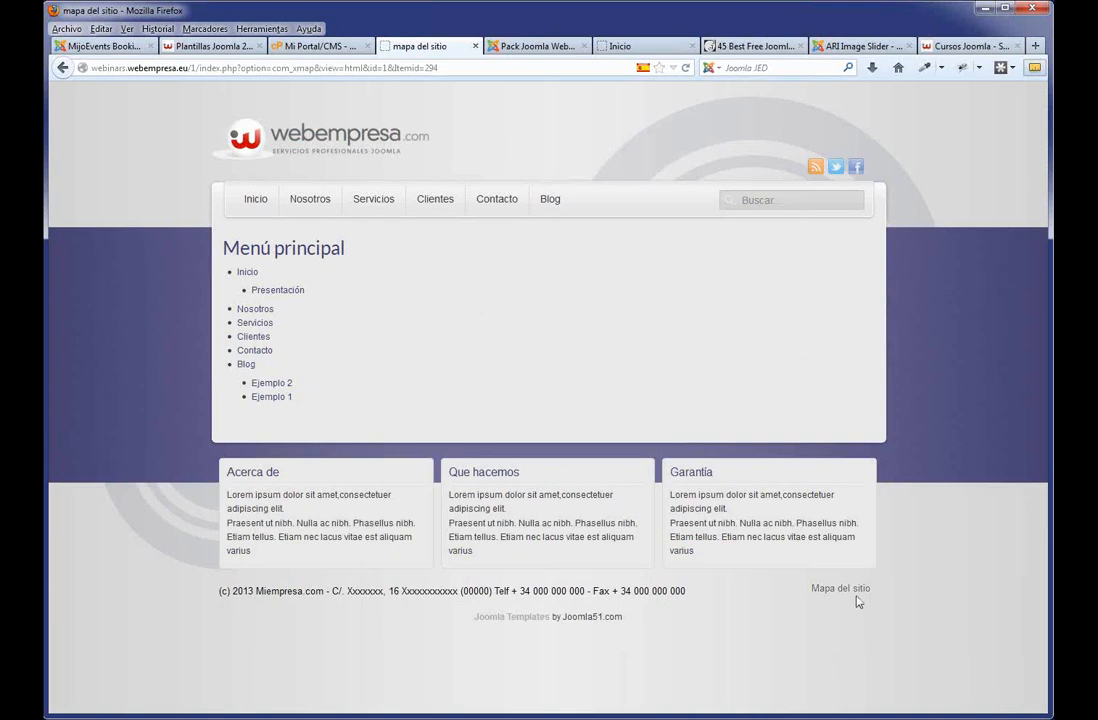
left_click(254, 202)
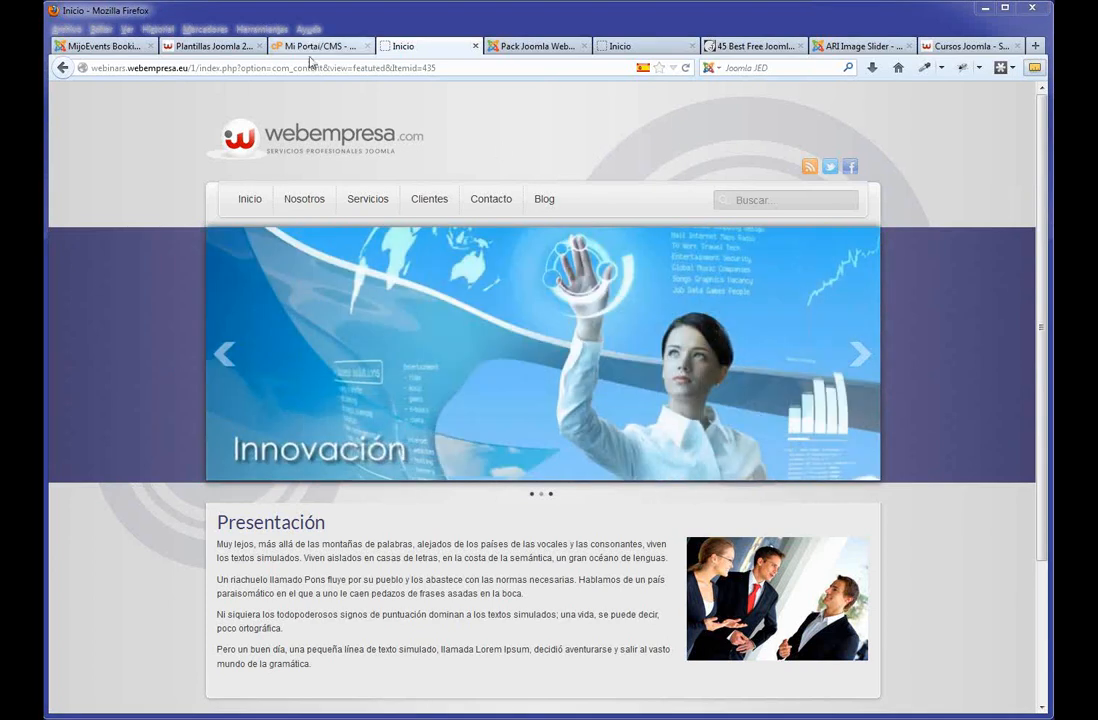
Inspect the non-friendly addresses of the current and Servicios pages, then return to the Template Styles admin tab.
left_click_drag(436, 67, 85, 67)
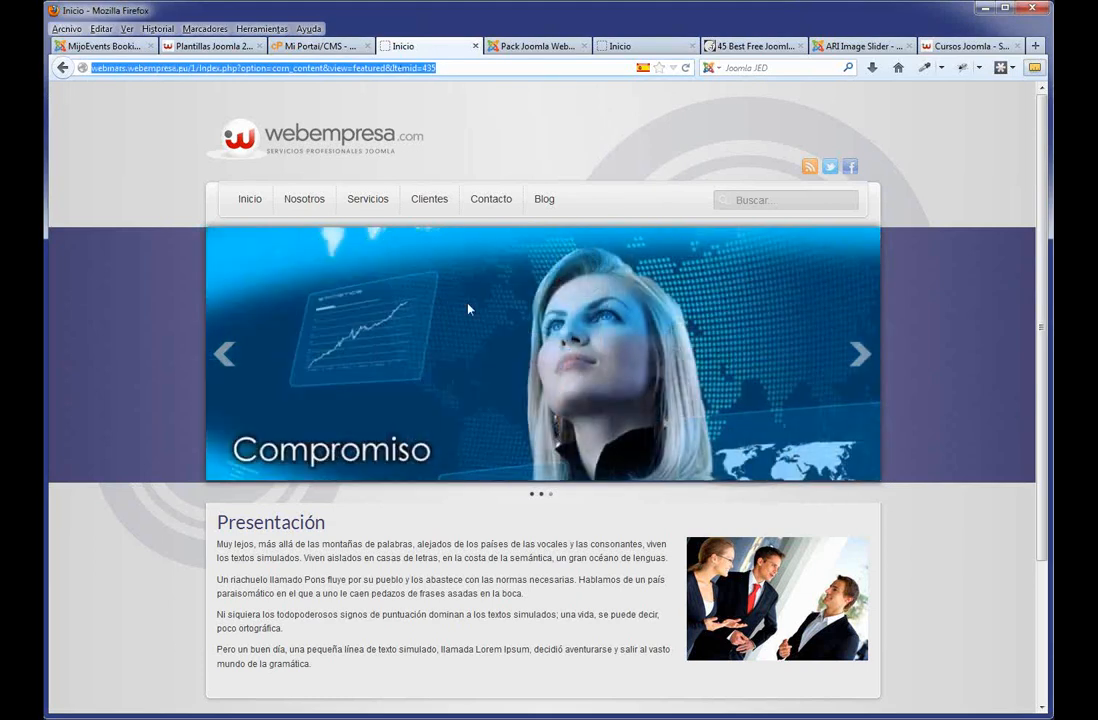
left_click_drag(448, 67, 90, 67)
left_click(383, 201)
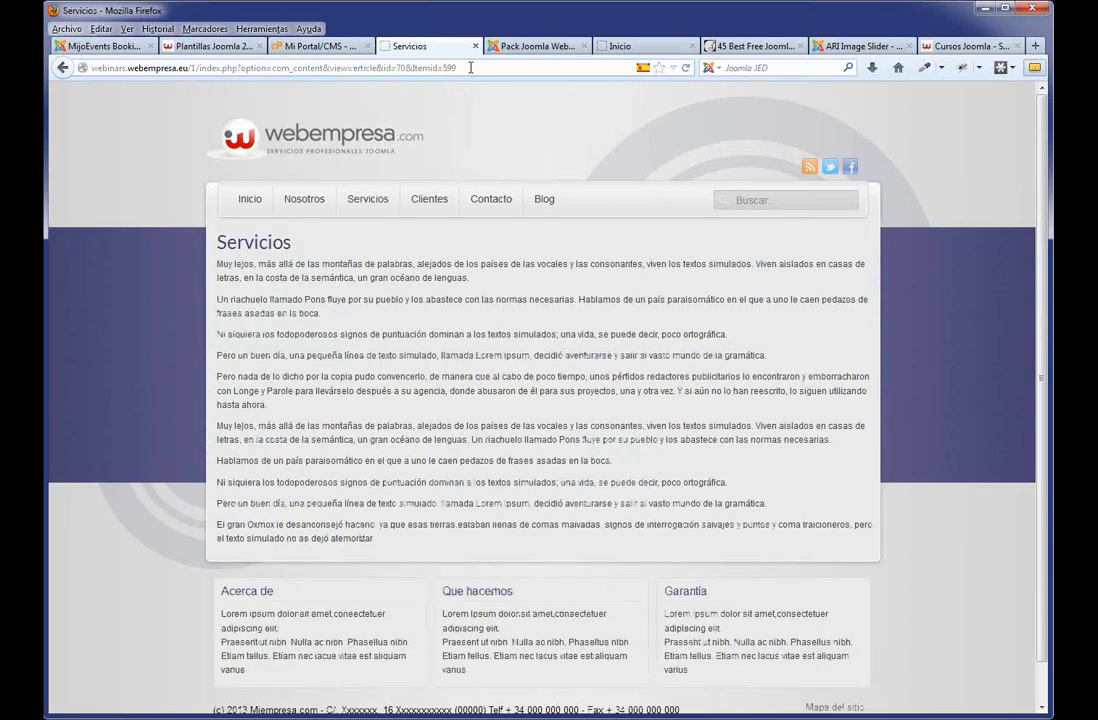
left_click_drag(456, 67, 199, 68)
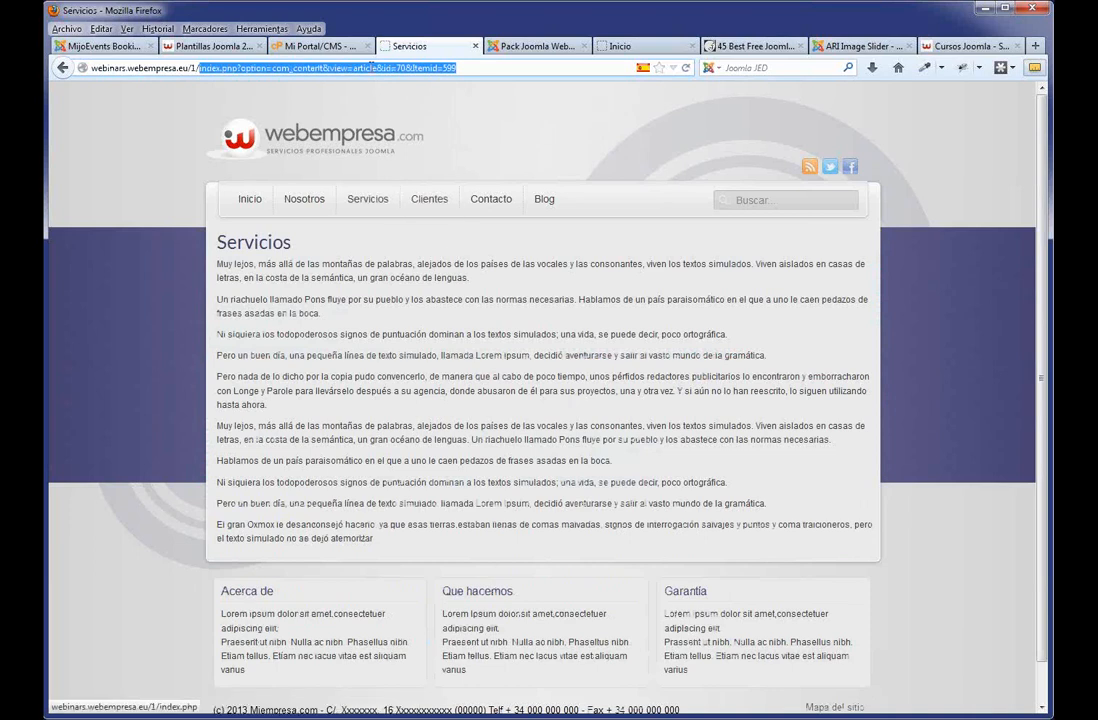
double_click(364, 67)
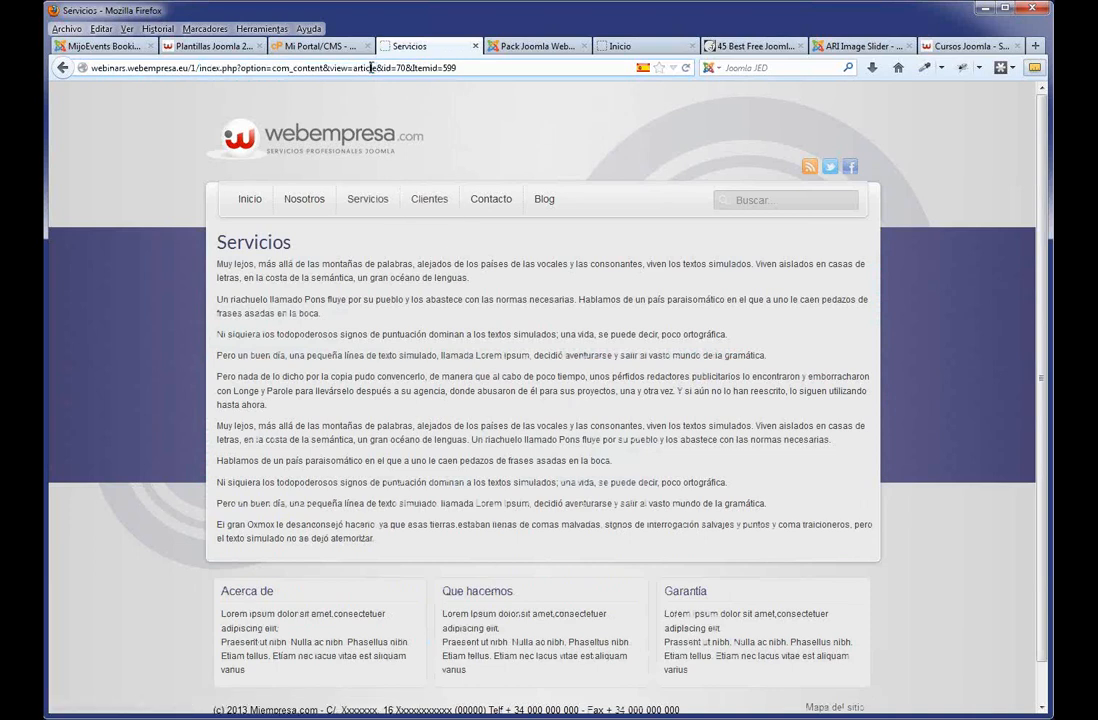
left_click(510, 45)
Set URLs amigables and Reescritura URL to Sí in Global Configuration, apply, and reload the home page.
mouse_move(75, 138)
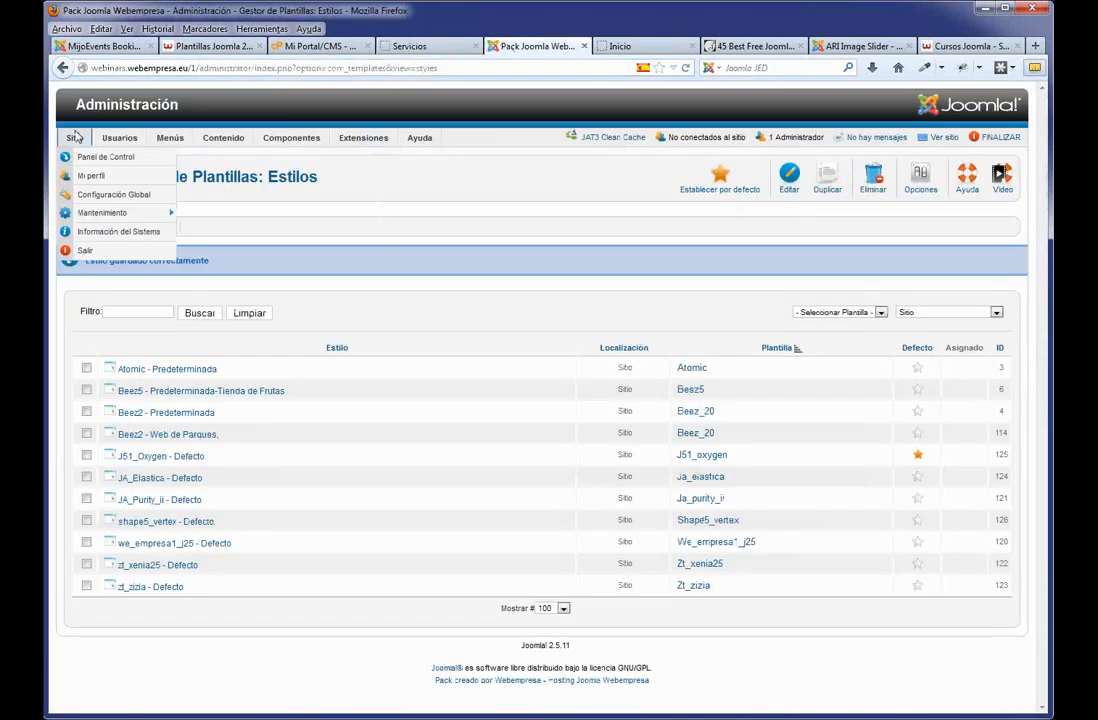
left_click(110, 195)
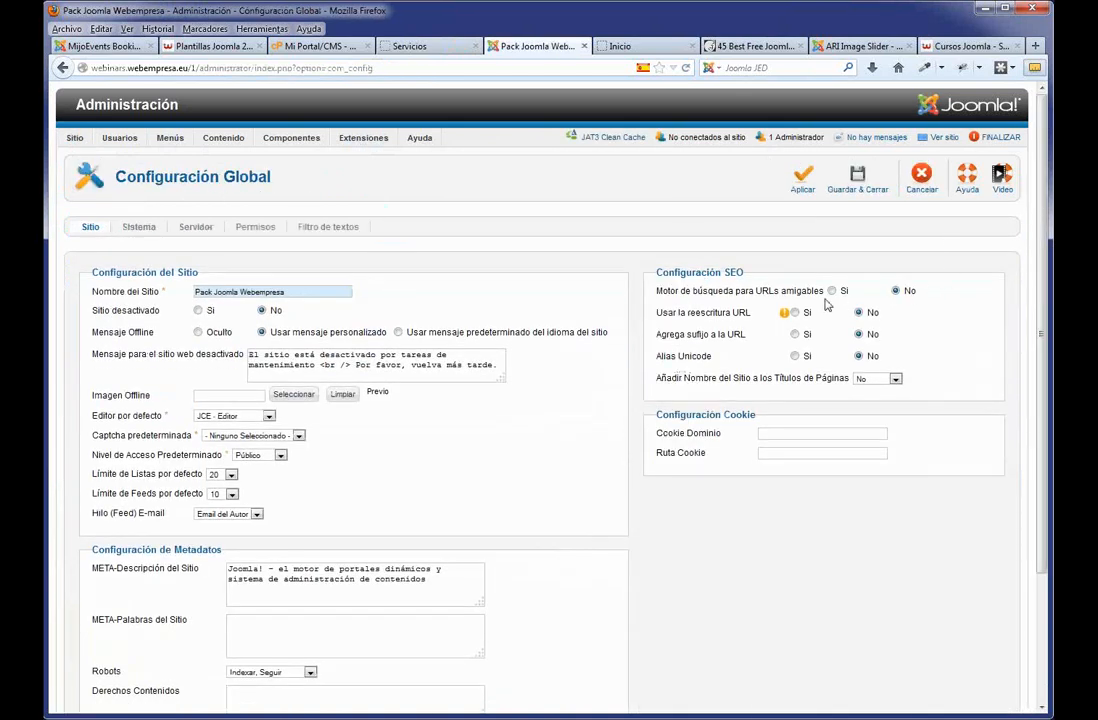
mouse_move(757, 300)
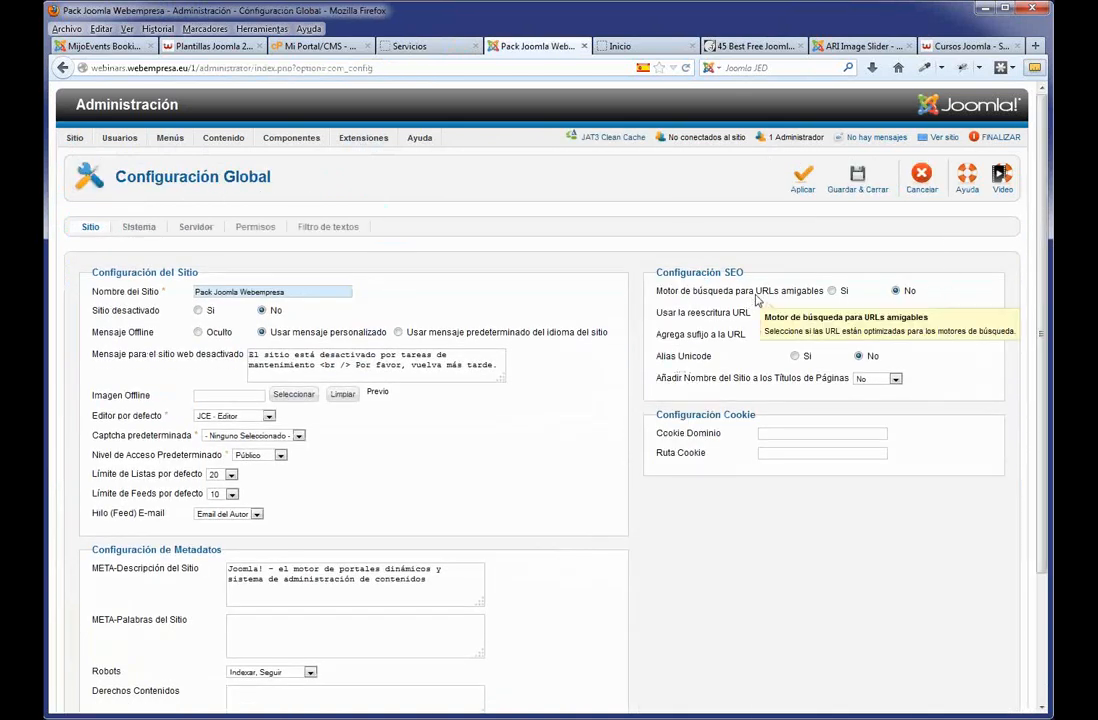
left_click(831, 290)
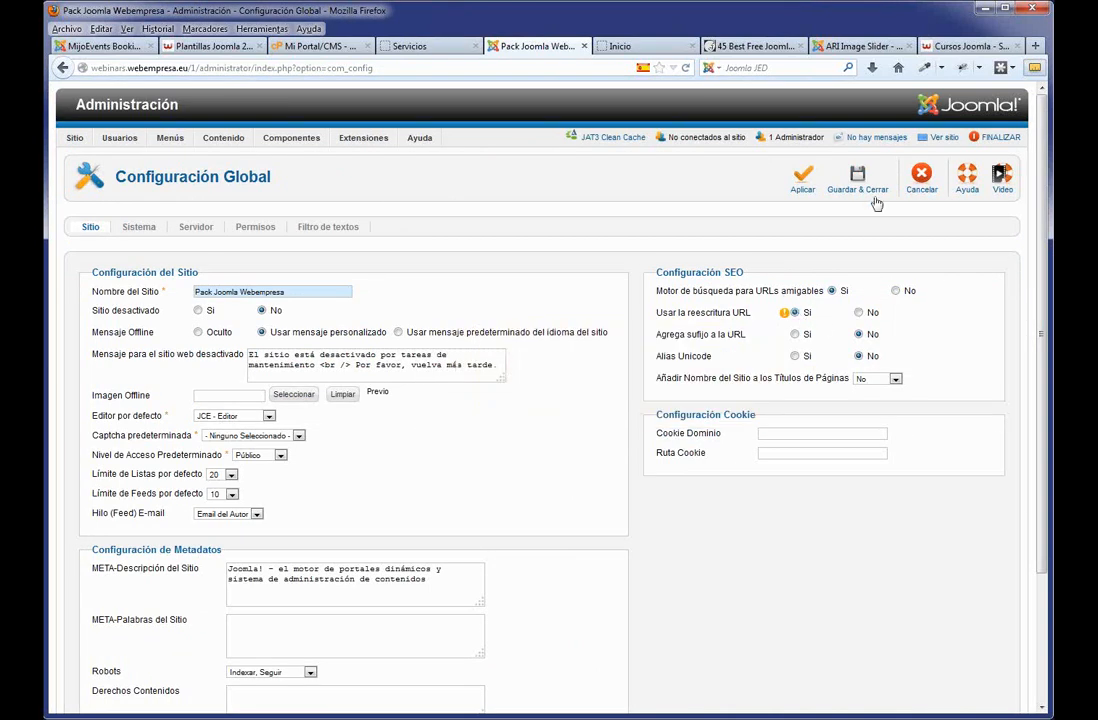
left_click(806, 178)
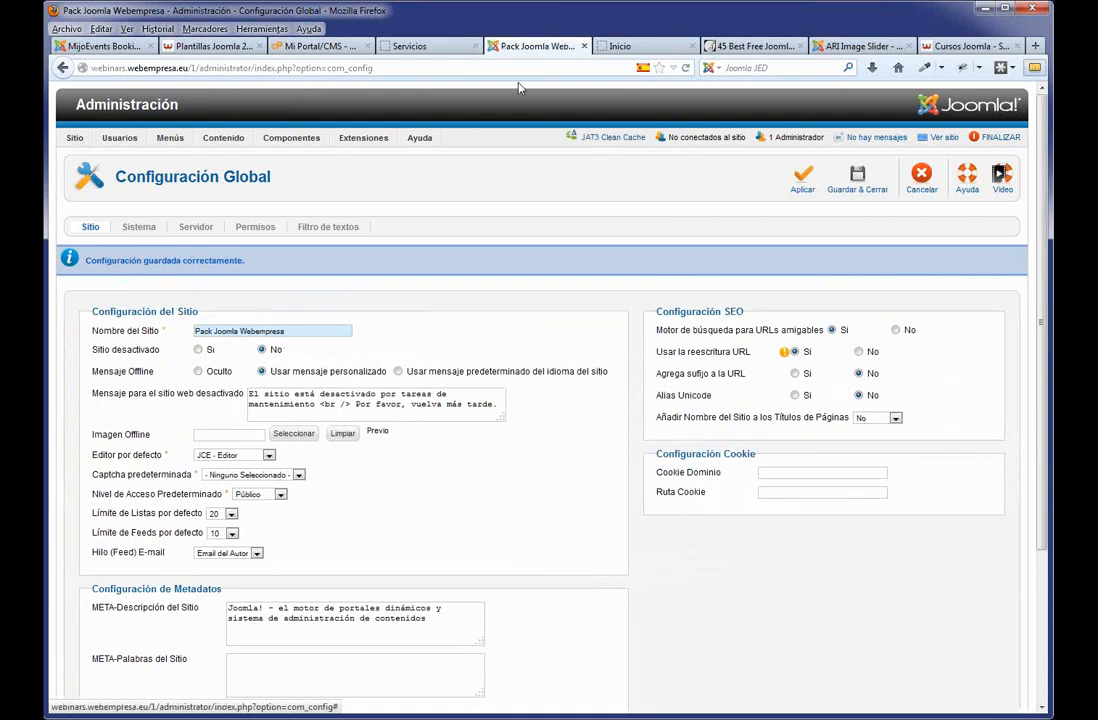
left_click(412, 46)
left_click(265, 205)
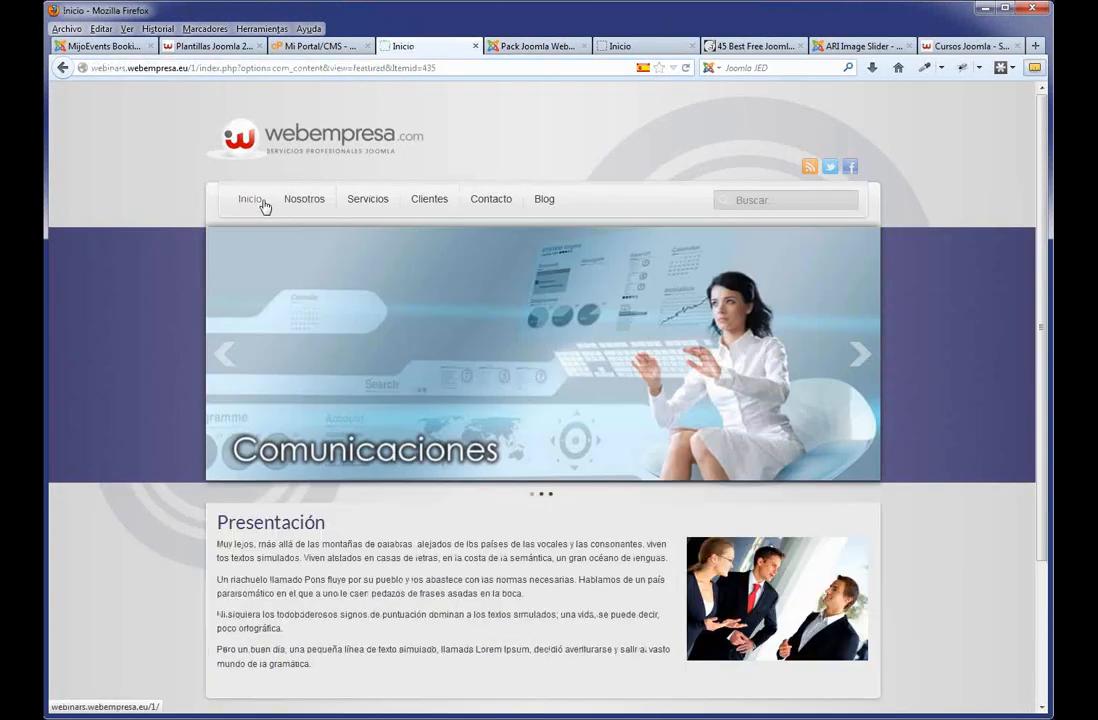
Check the Nosotros and Clientes pages' friendly addresses, then go back to the Global Configuration.
left_click(299, 210)
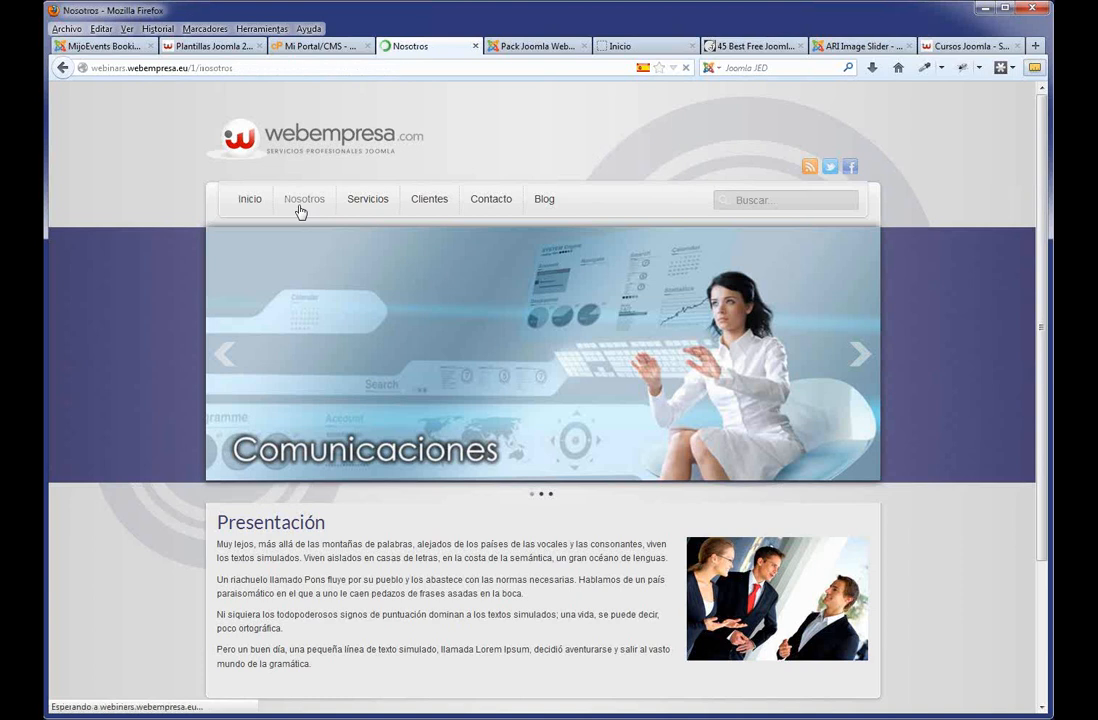
double_click(215, 68)
left_click(430, 203)
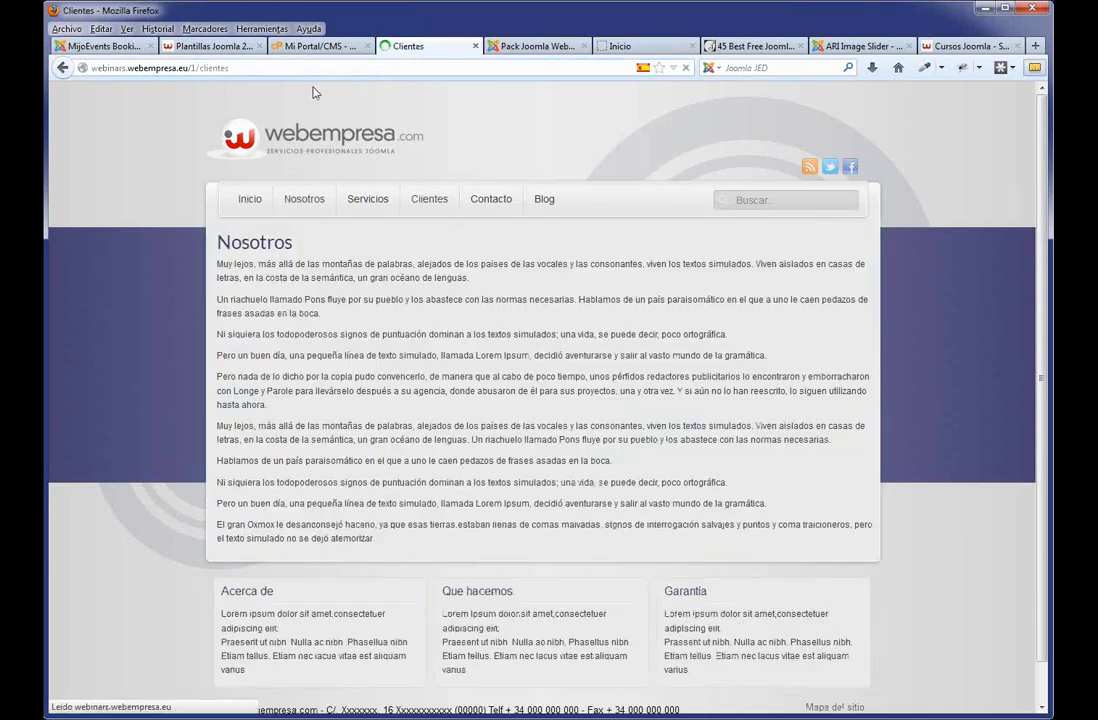
double_click(213, 68)
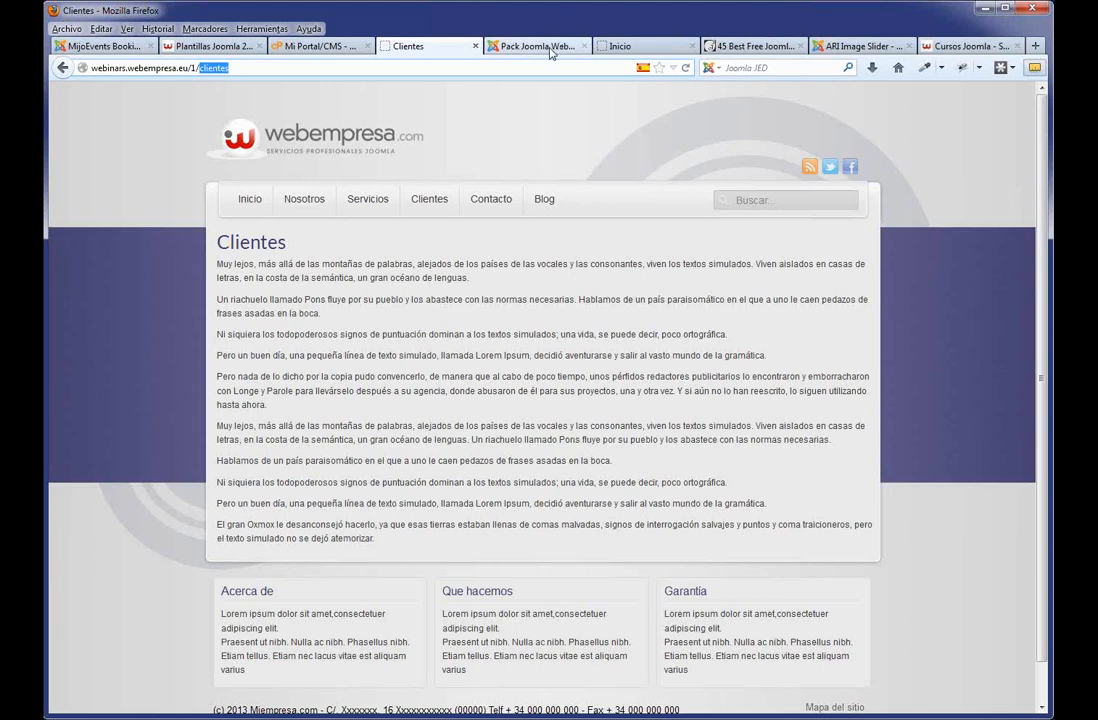
left_click(500, 46)
Review the META-Descripción and META-Palabras metadata fields, then save and close the Global Configuration.
scroll(508, 473, "down", 3)
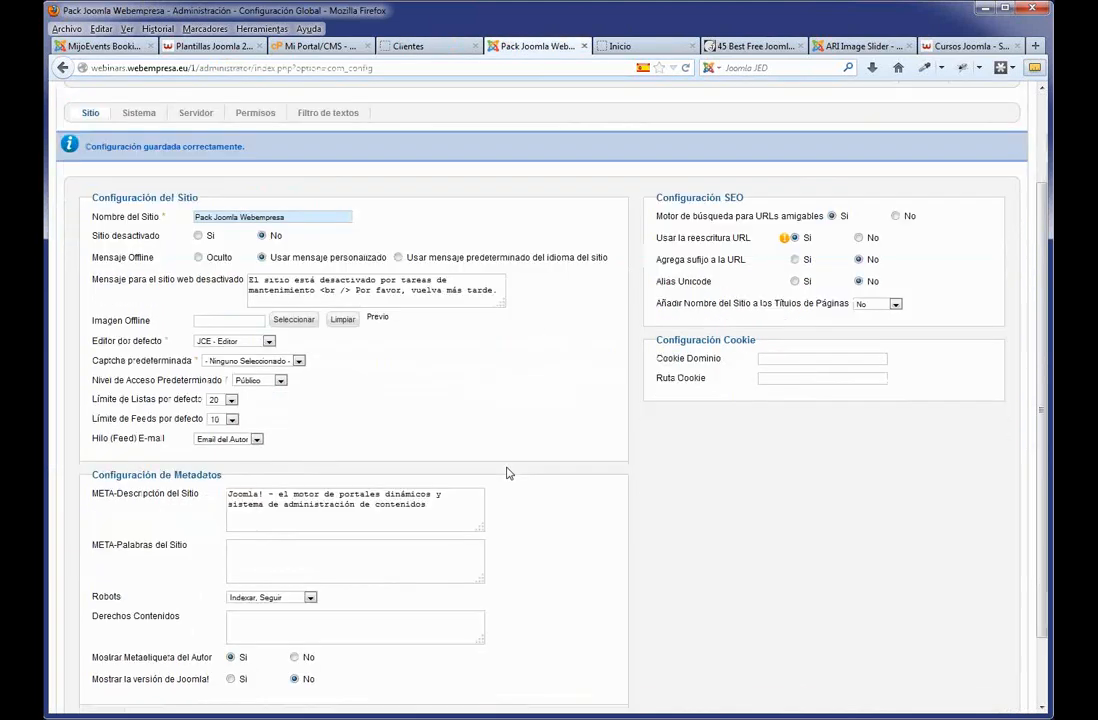
mouse_move(221, 448)
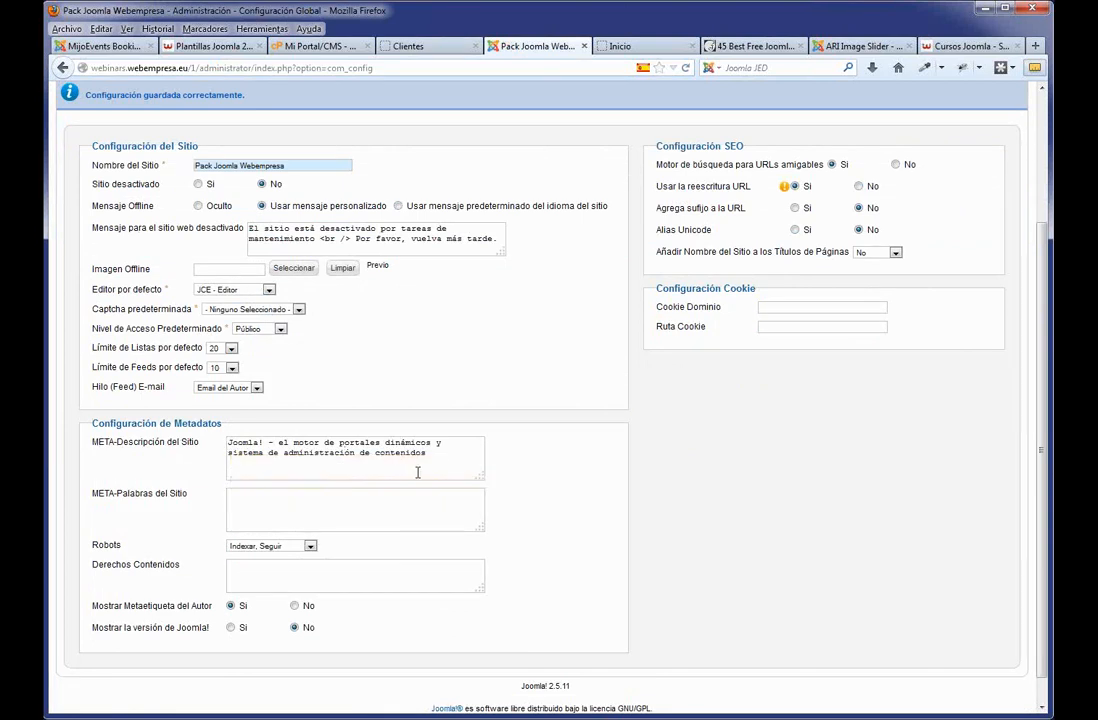
left_click_drag(414, 460, 228, 423)
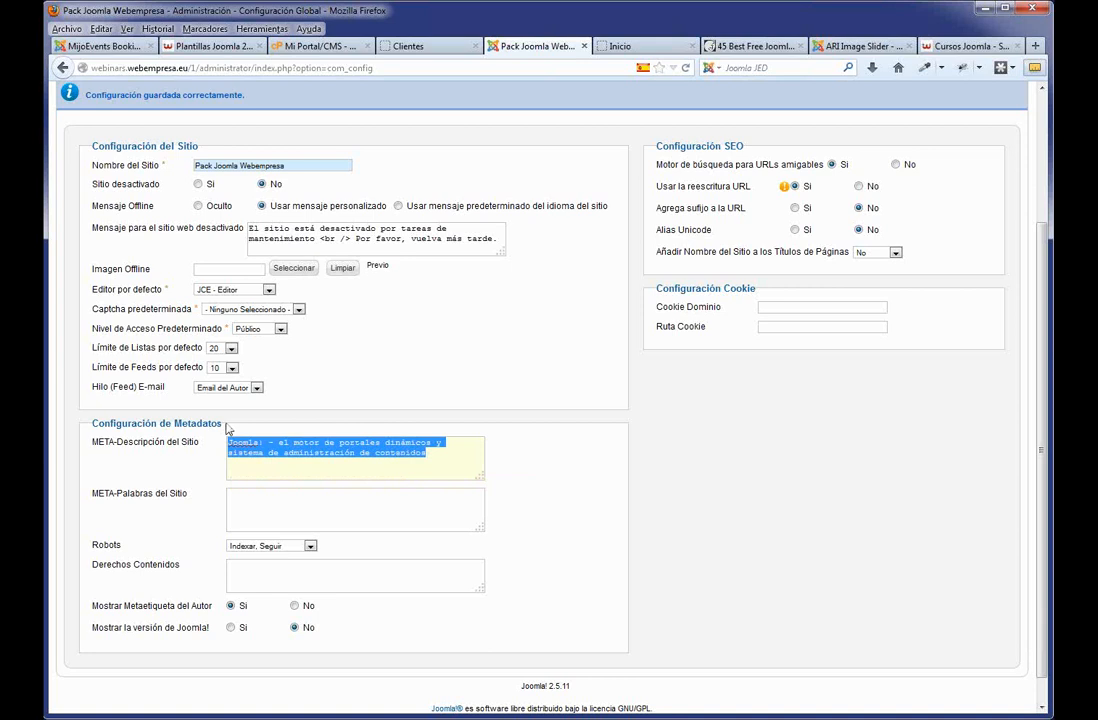
left_click(249, 512)
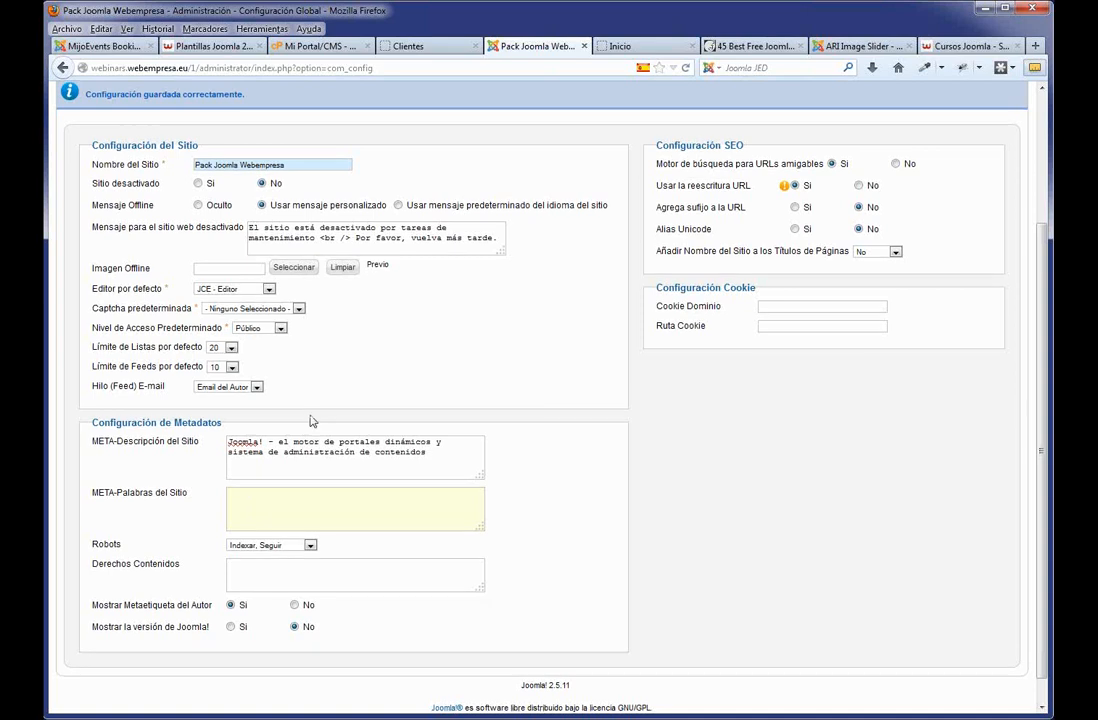
scroll(311, 421, "up", 3)
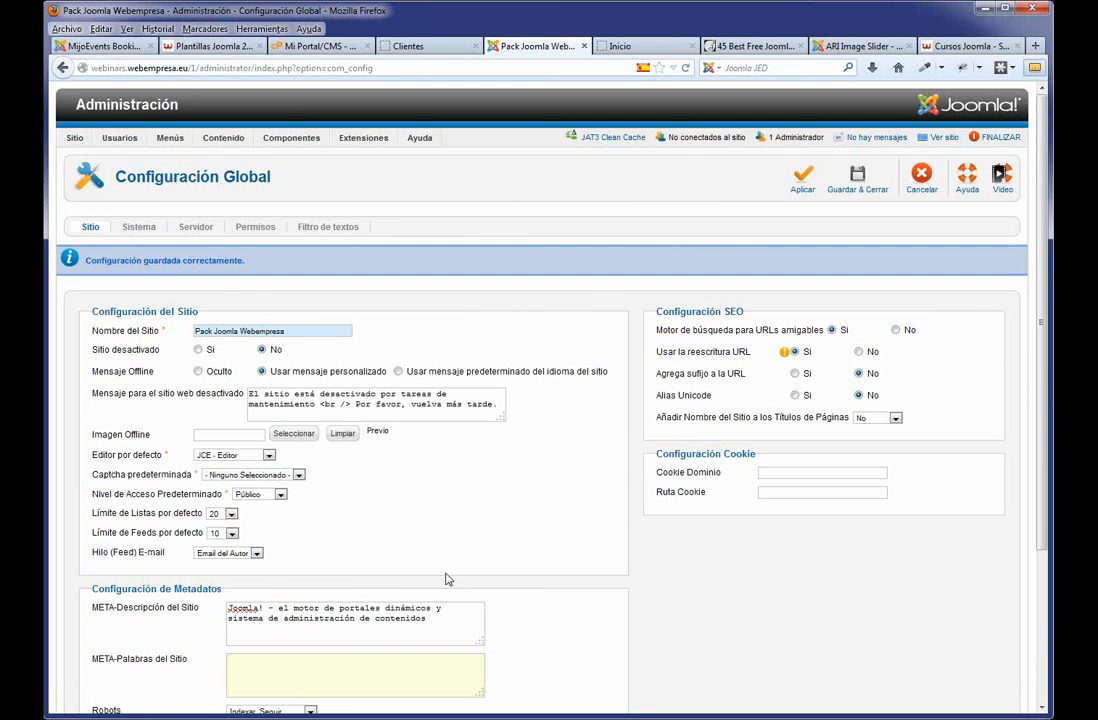
left_click(852, 189)
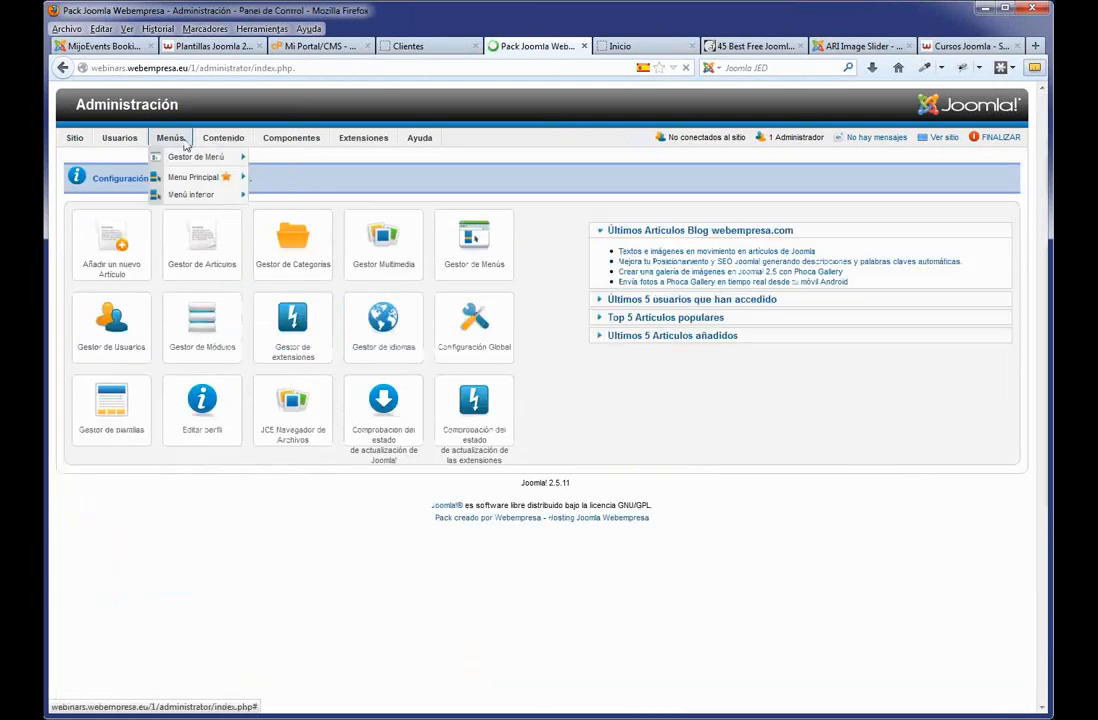
Open the Nosotros item in Menú Principal and expand its Opciones Metadatos.
mouse_move(187, 176)
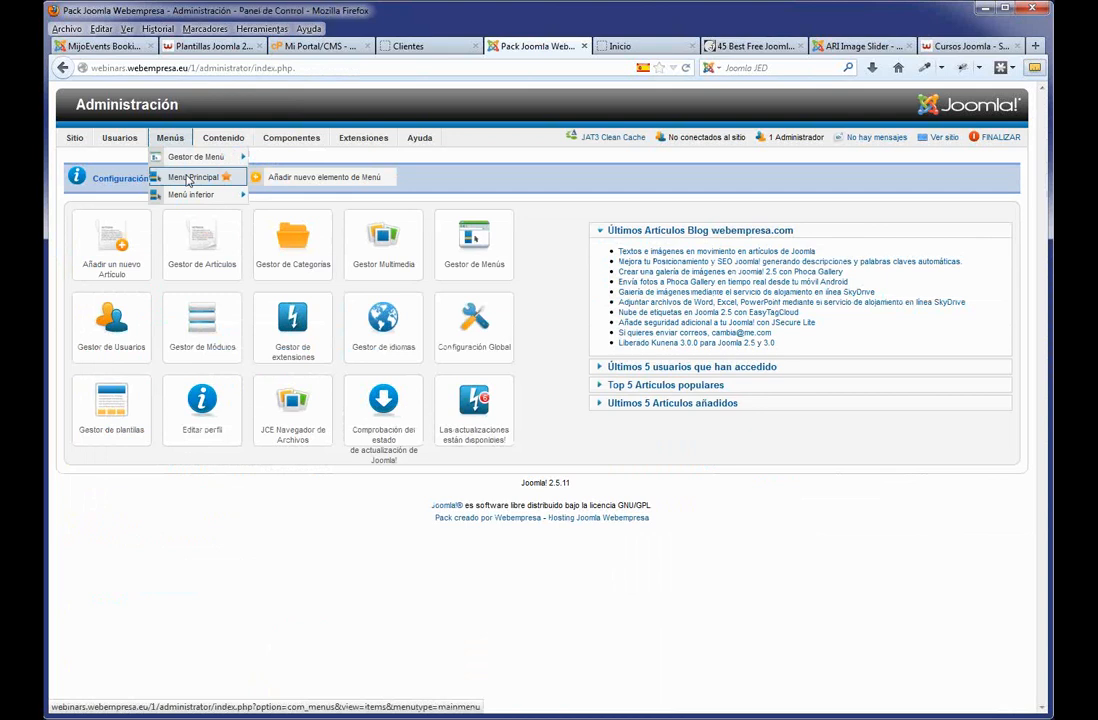
left_click(186, 180)
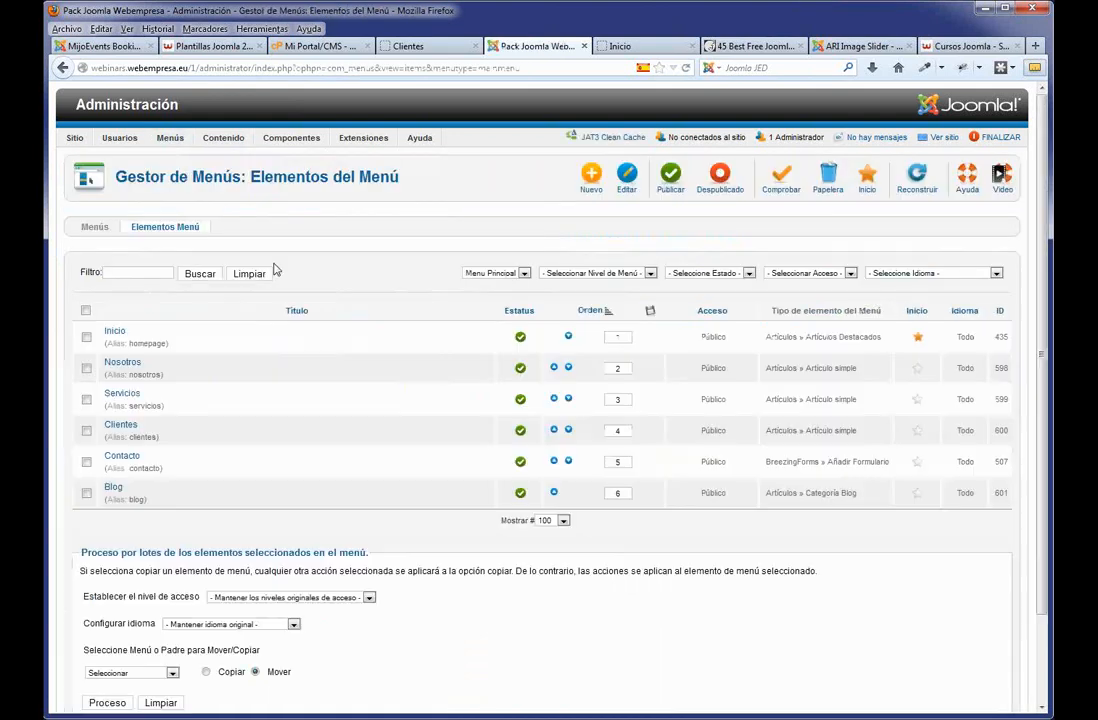
left_click(118, 366)
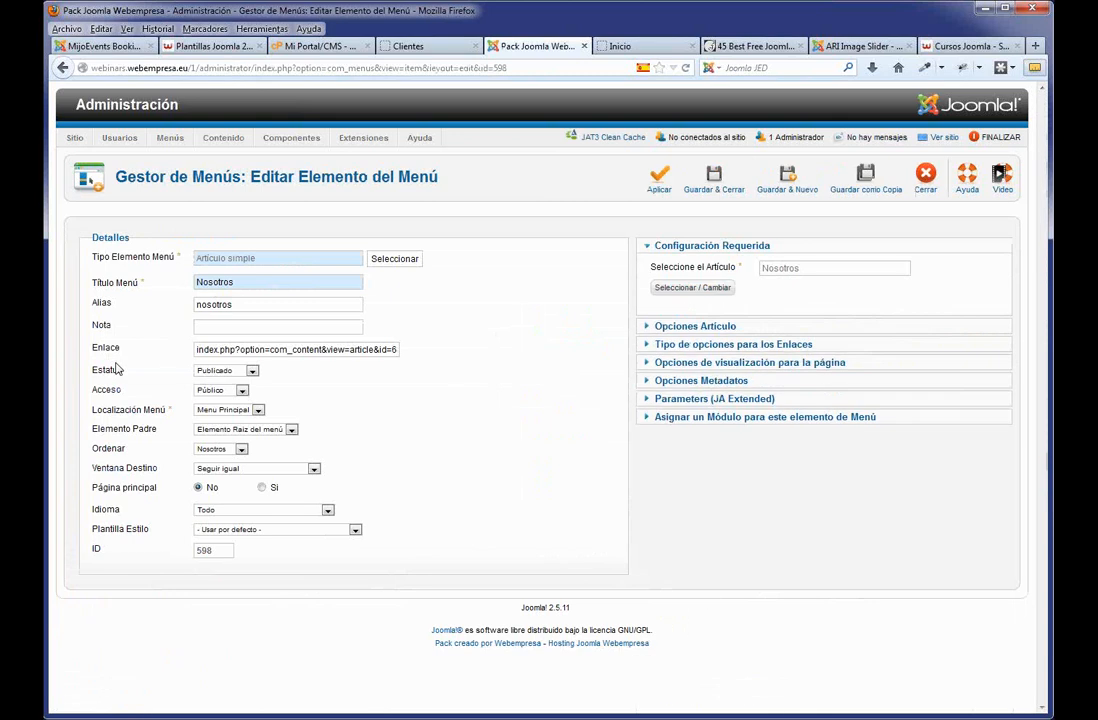
left_click(700, 380)
left_click(794, 349)
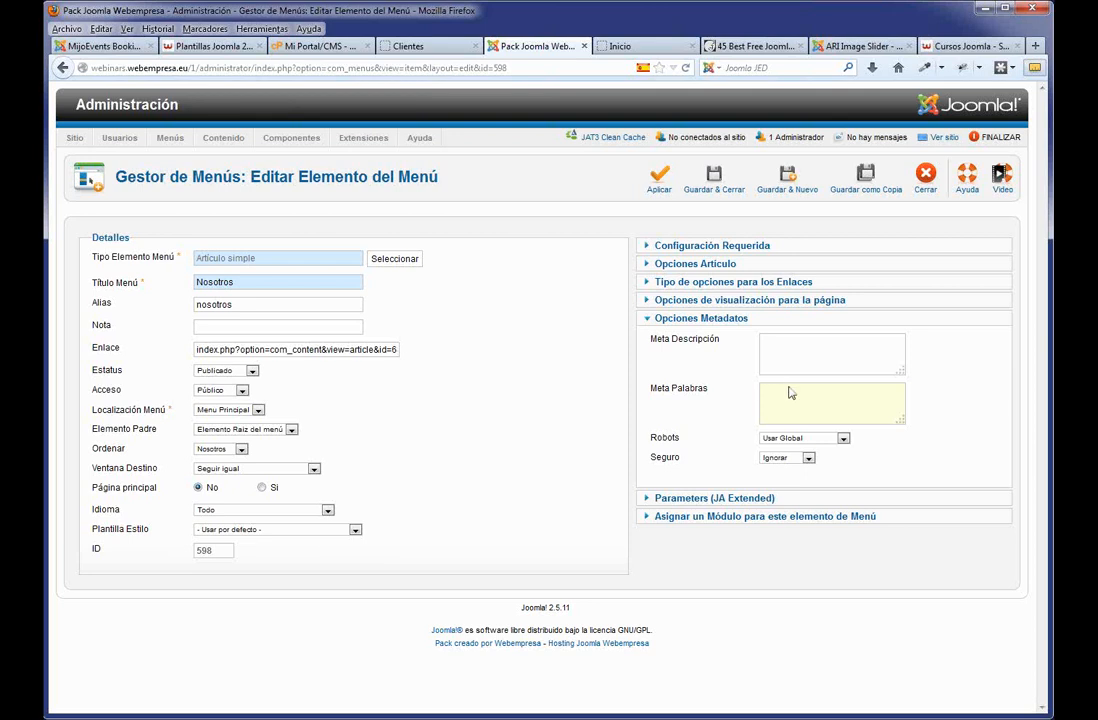
Try Robots as No indexar, no seguir, restore Usar Global, and close without saving.
left_click(842, 441)
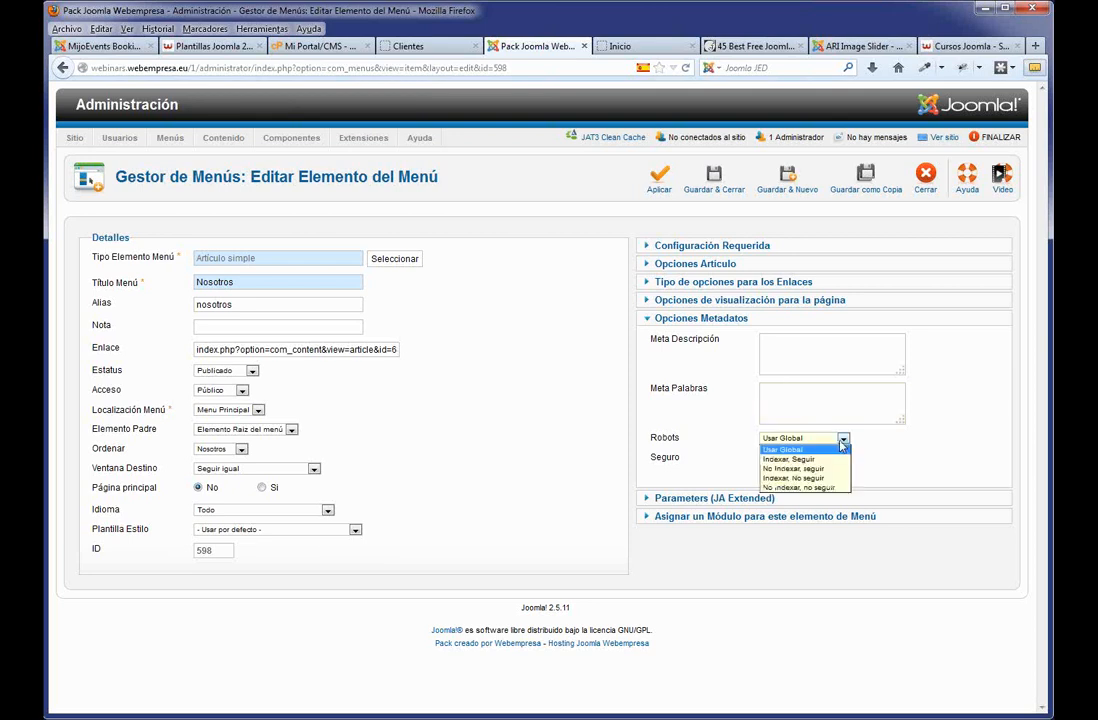
left_click(805, 488)
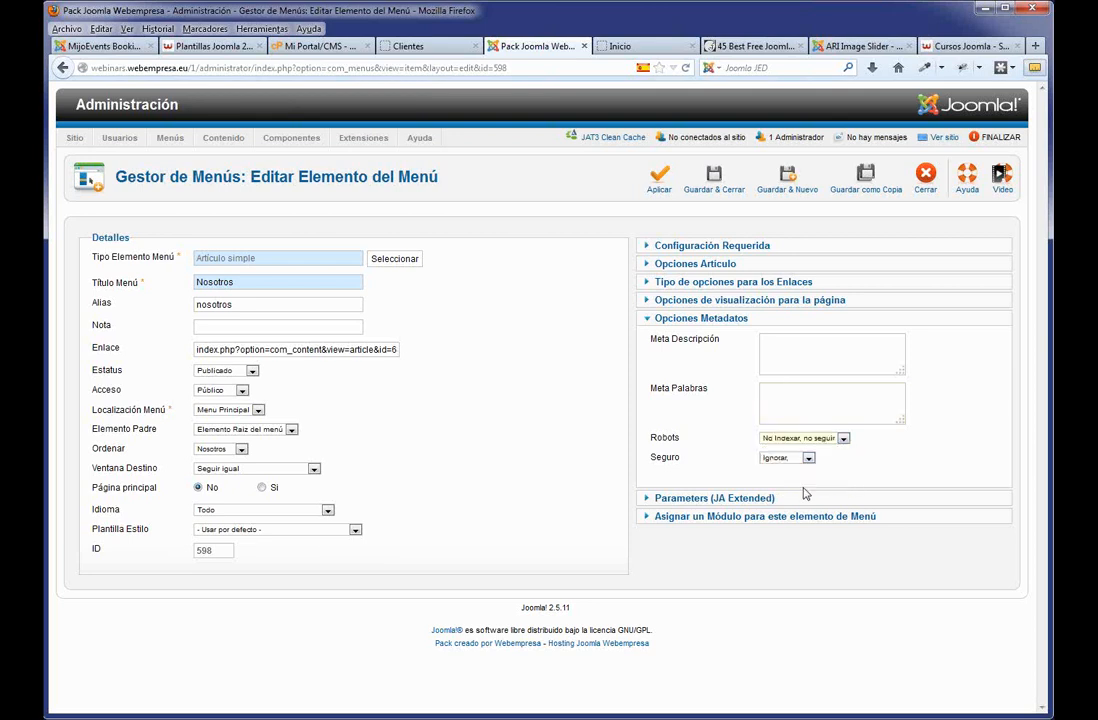
left_click(836, 440)
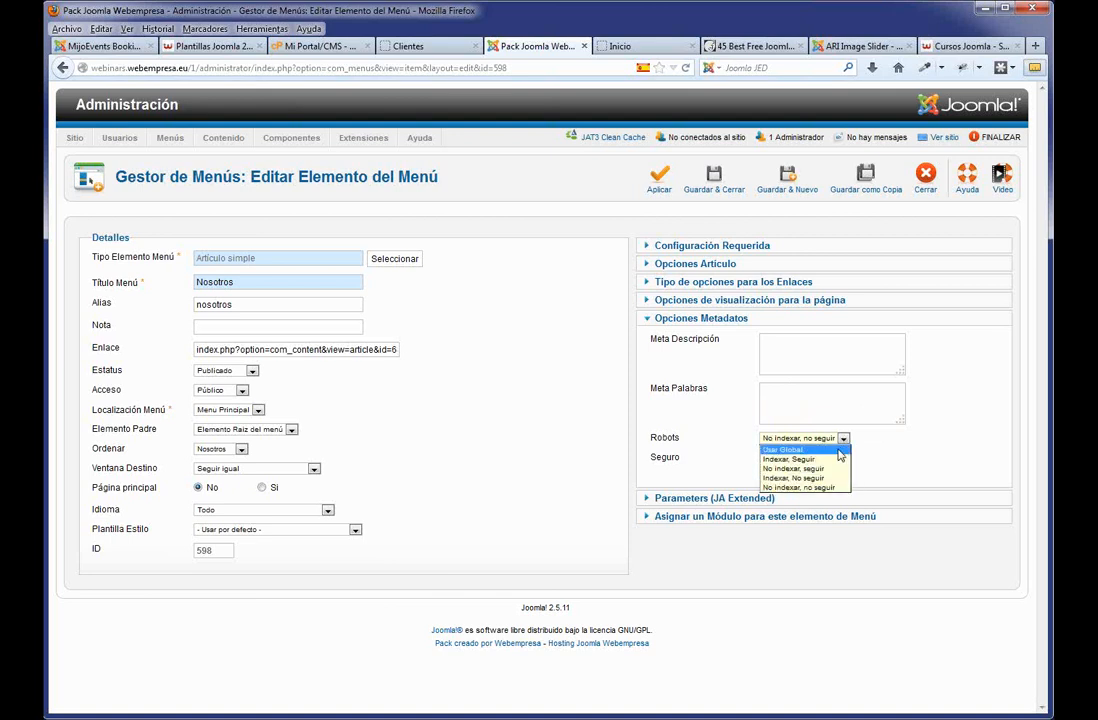
left_click(839, 451)
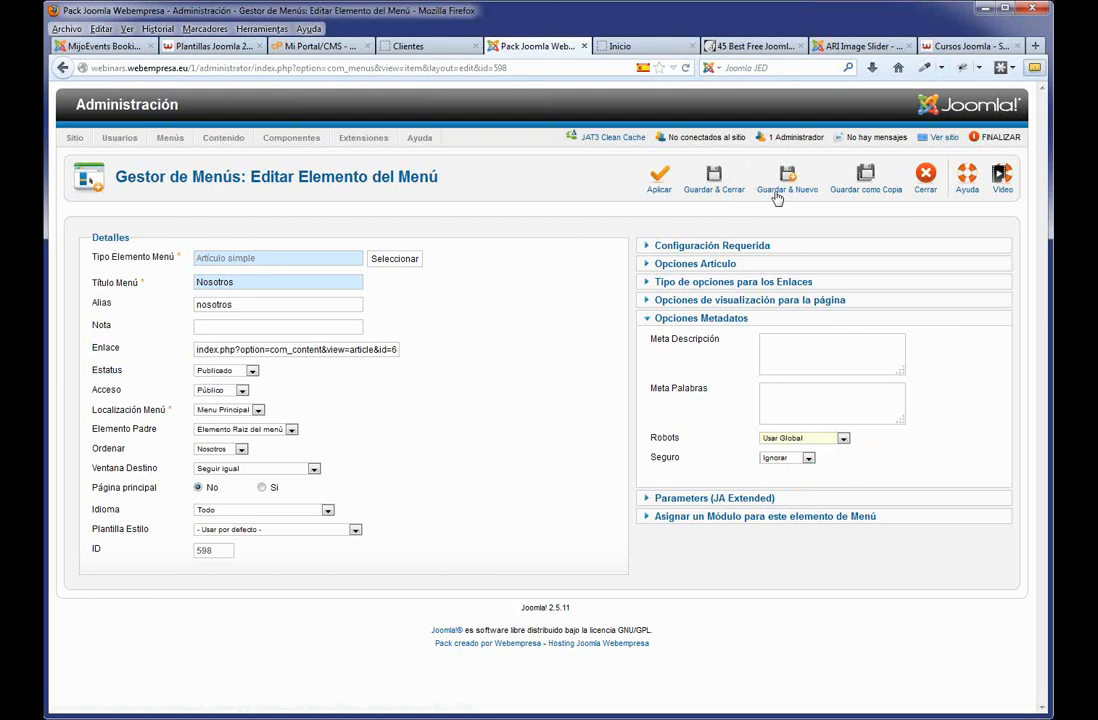
left_click(922, 178)
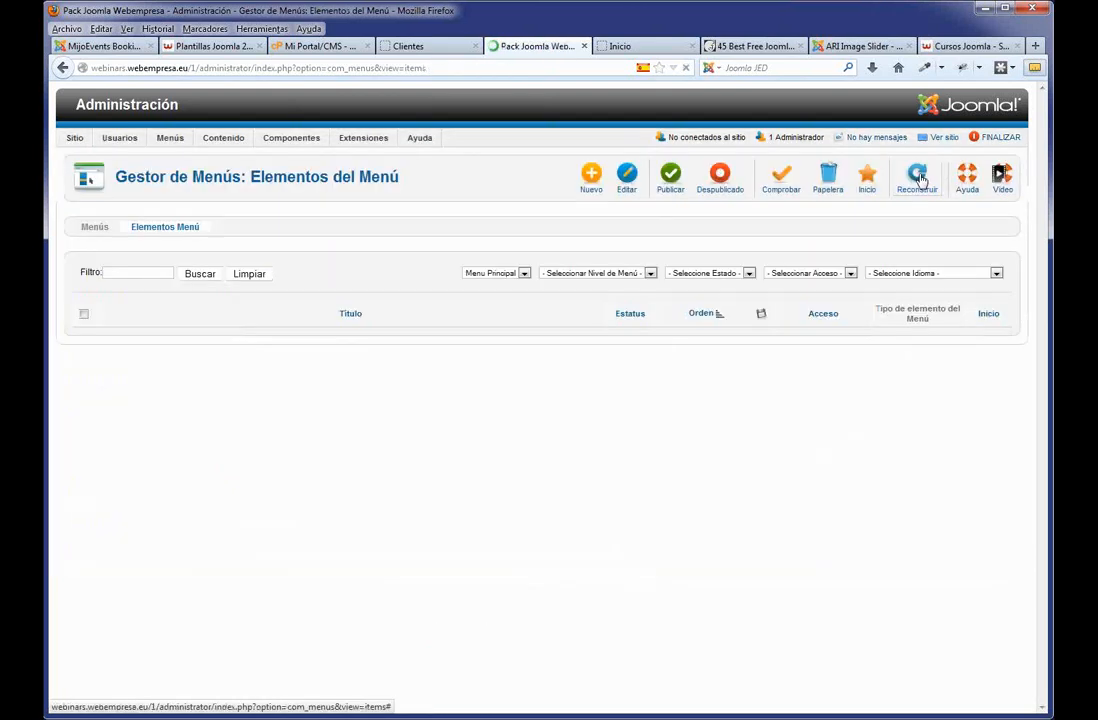
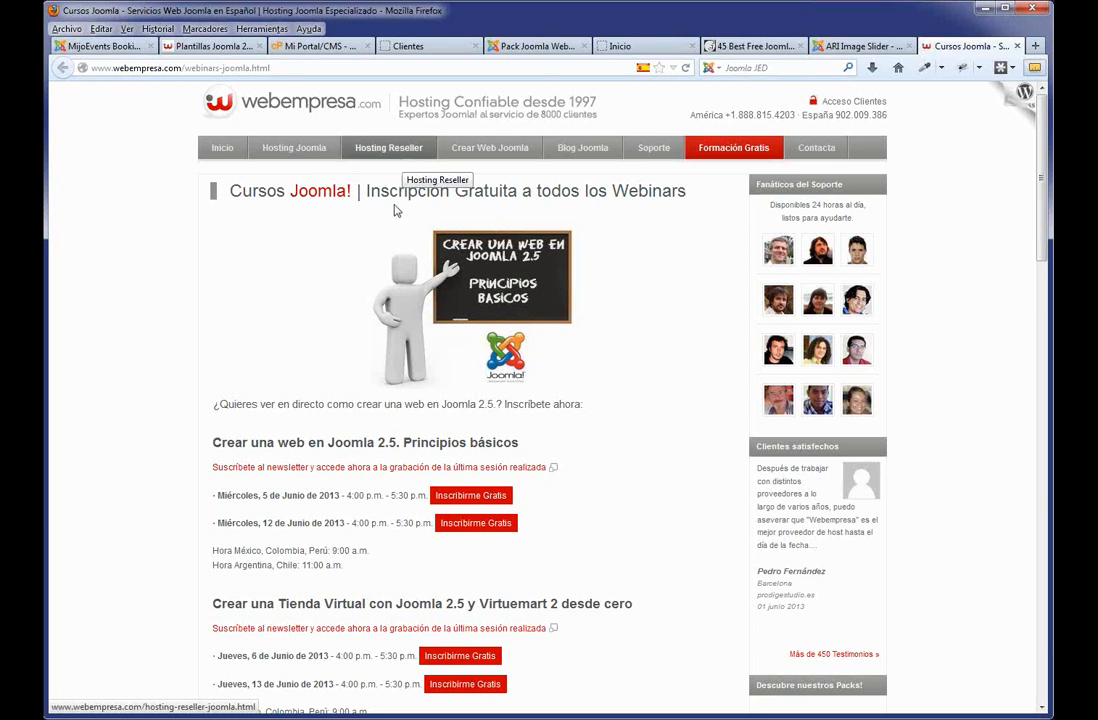
Browse the Cursos Joomla webinars page, then select the Pack site's administrator URL.
scroll(470, 240, "down", 3)
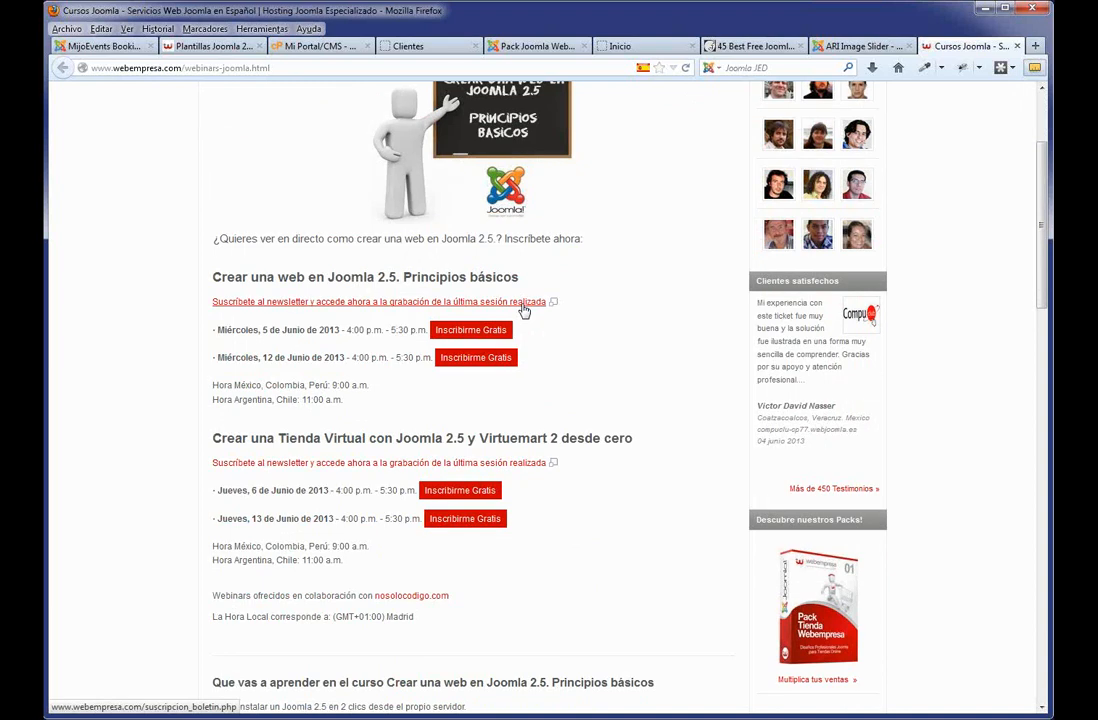
scroll(358, 393, "up", 2)
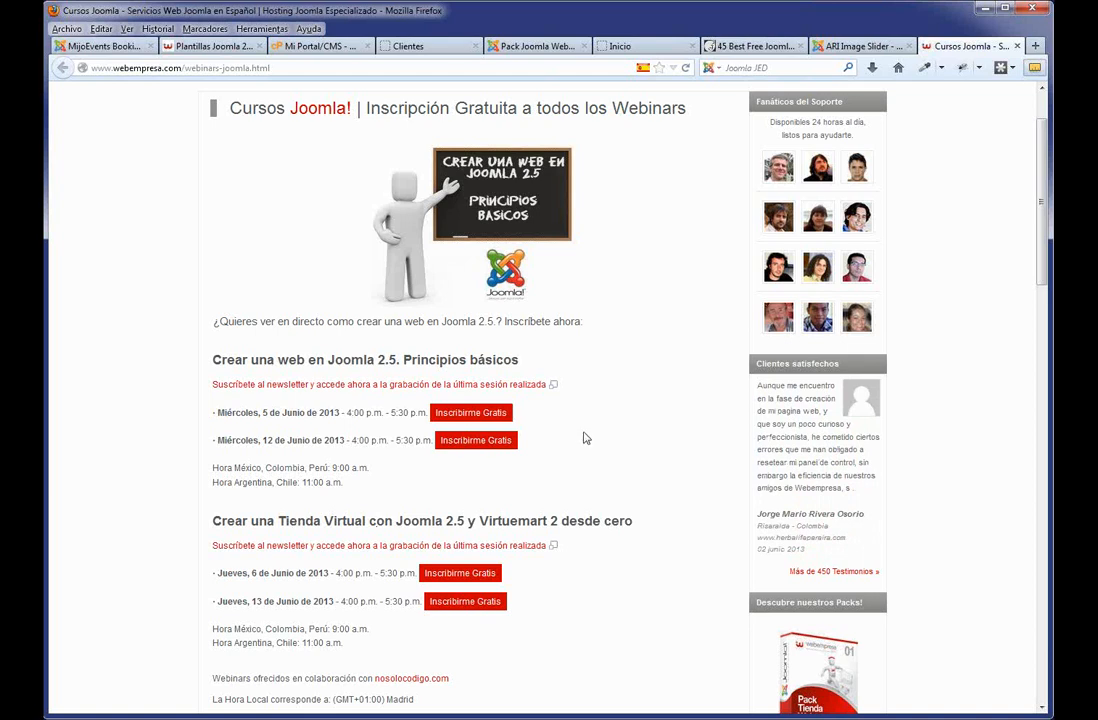
scroll(586, 438, "up", 1)
scroll(545, 457, "down", 4)
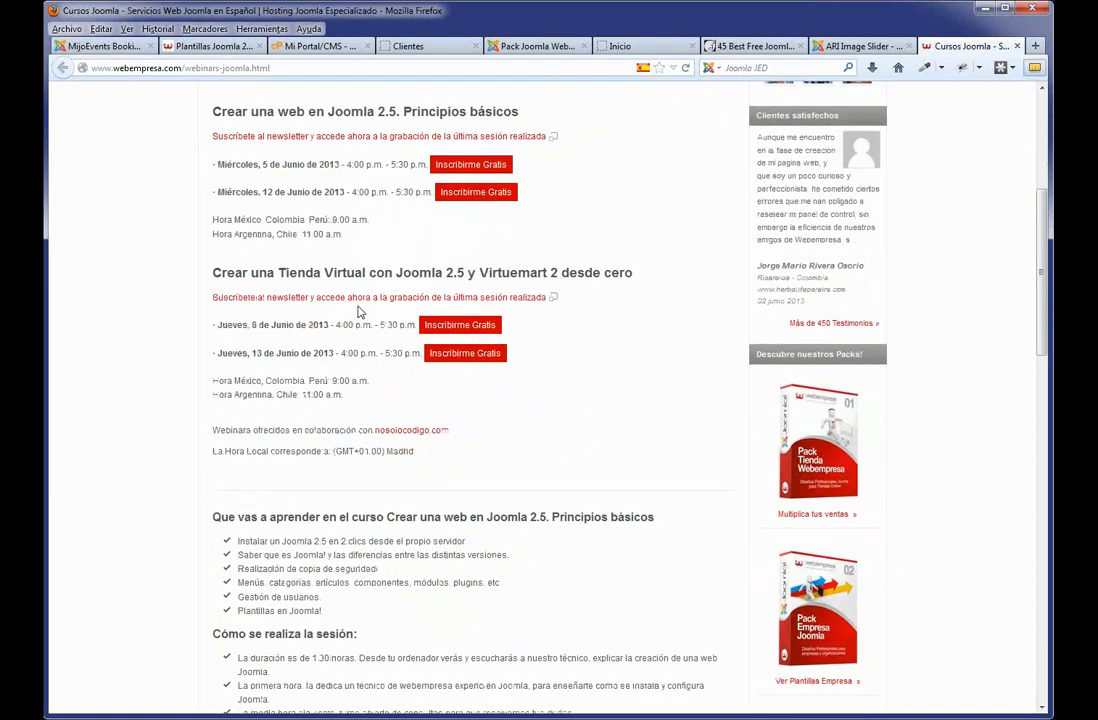
scroll(356, 360, "up", 3)
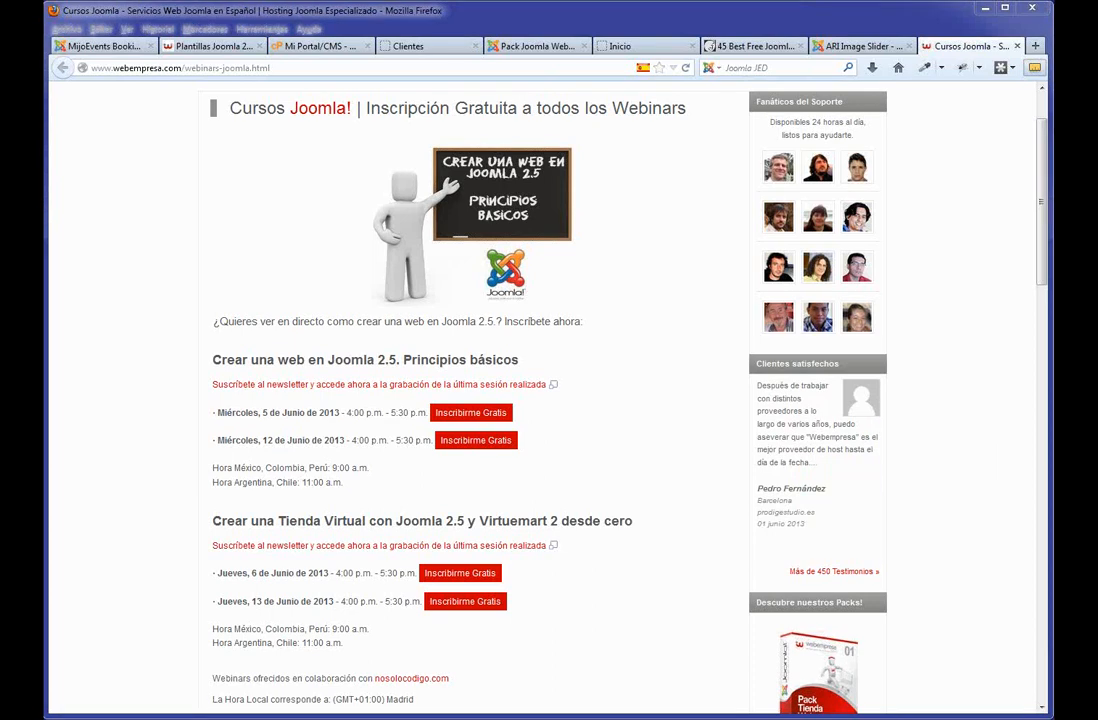
left_click(530, 46)
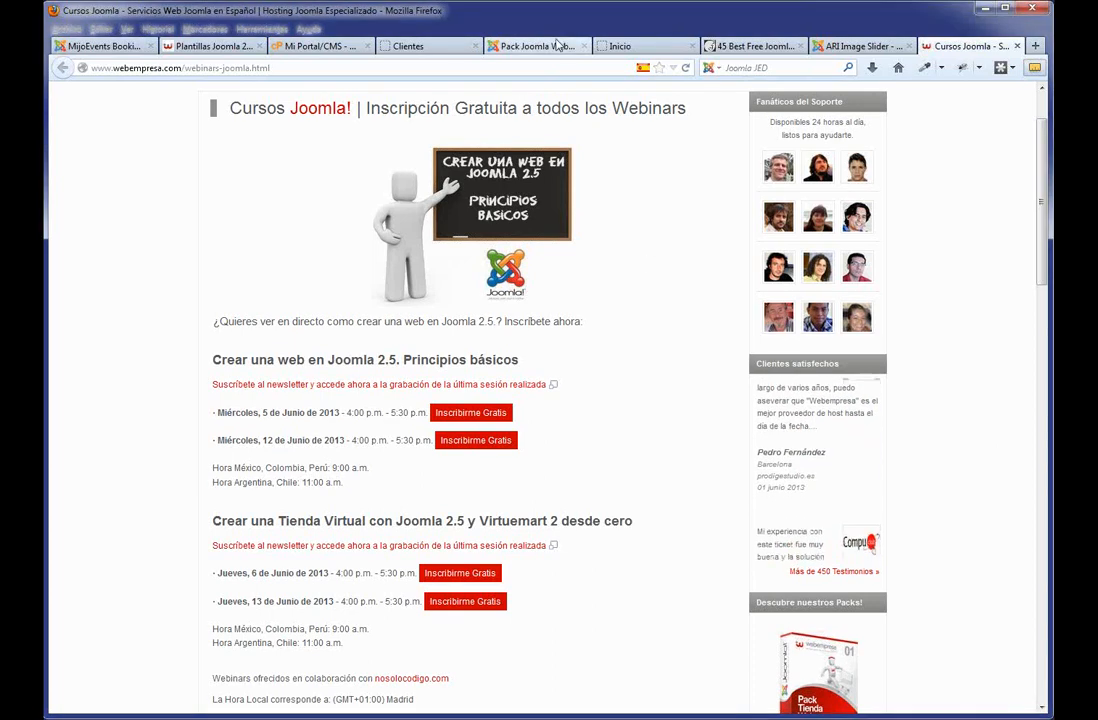
left_click_drag(251, 67, 127, 67)
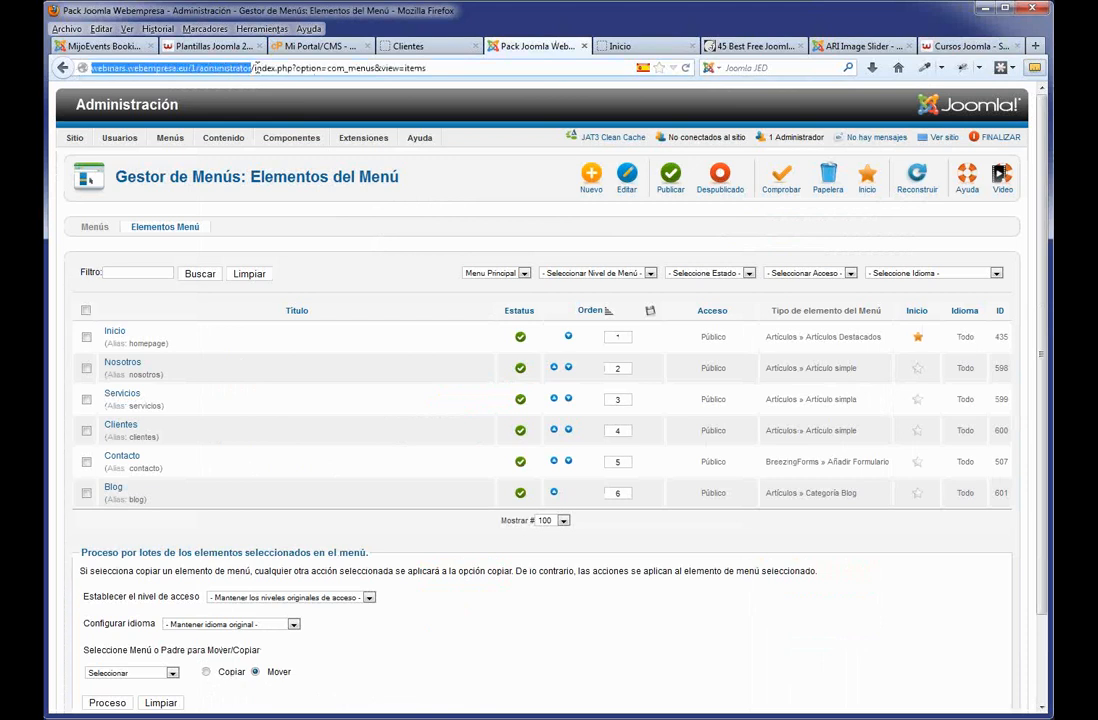
Select the site's base address and open the Gestor de Usuarios list.
left_click(257, 68)
left_click_drag(257, 68, 45, 66)
mouse_move(168, 140)
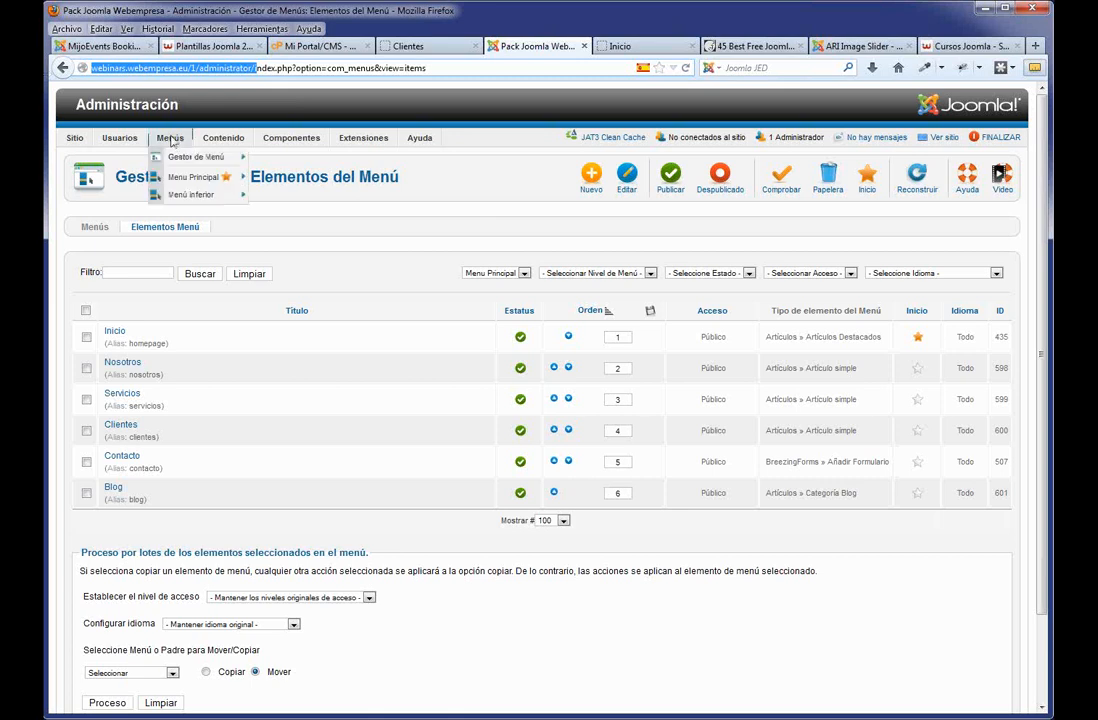
left_click(114, 157)
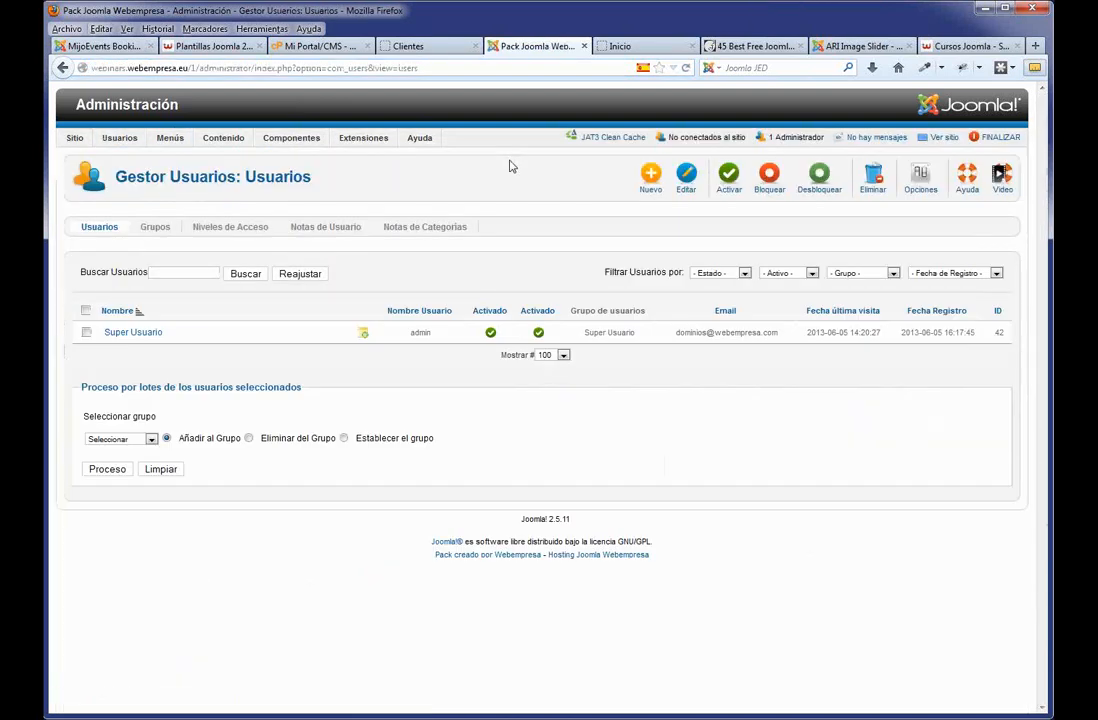
Inspect the Super Usuario account's login and password fields, then close it unchanged.
left_click(147, 335)
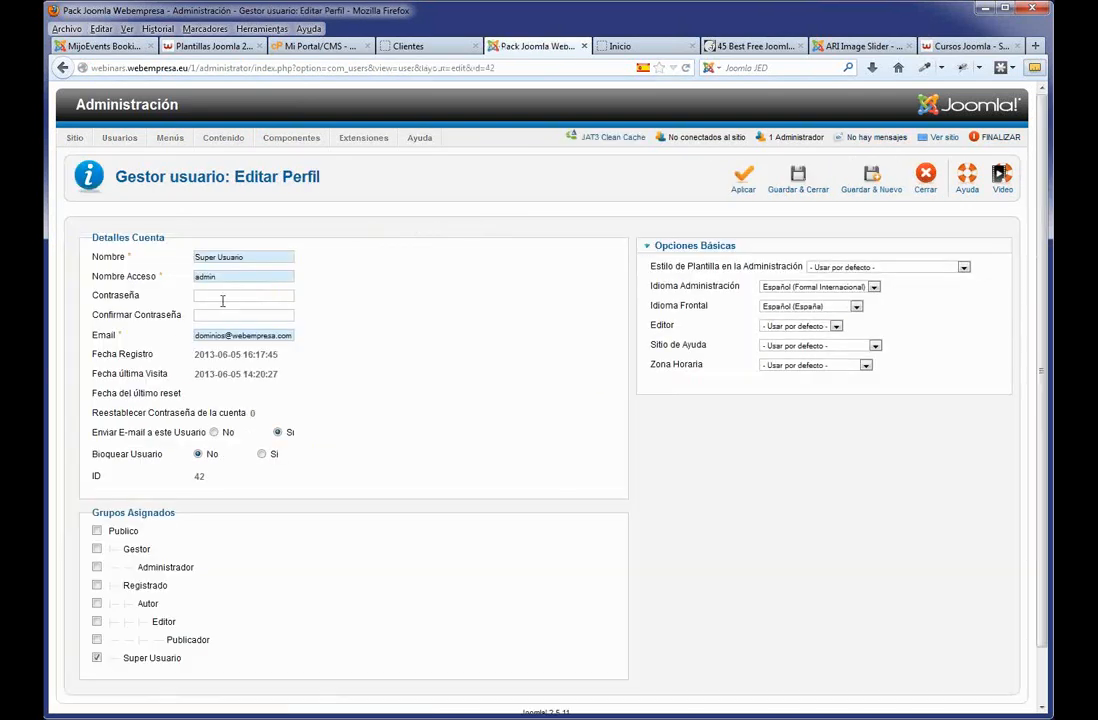
left_click_drag(233, 277, 183, 279)
left_click(219, 313)
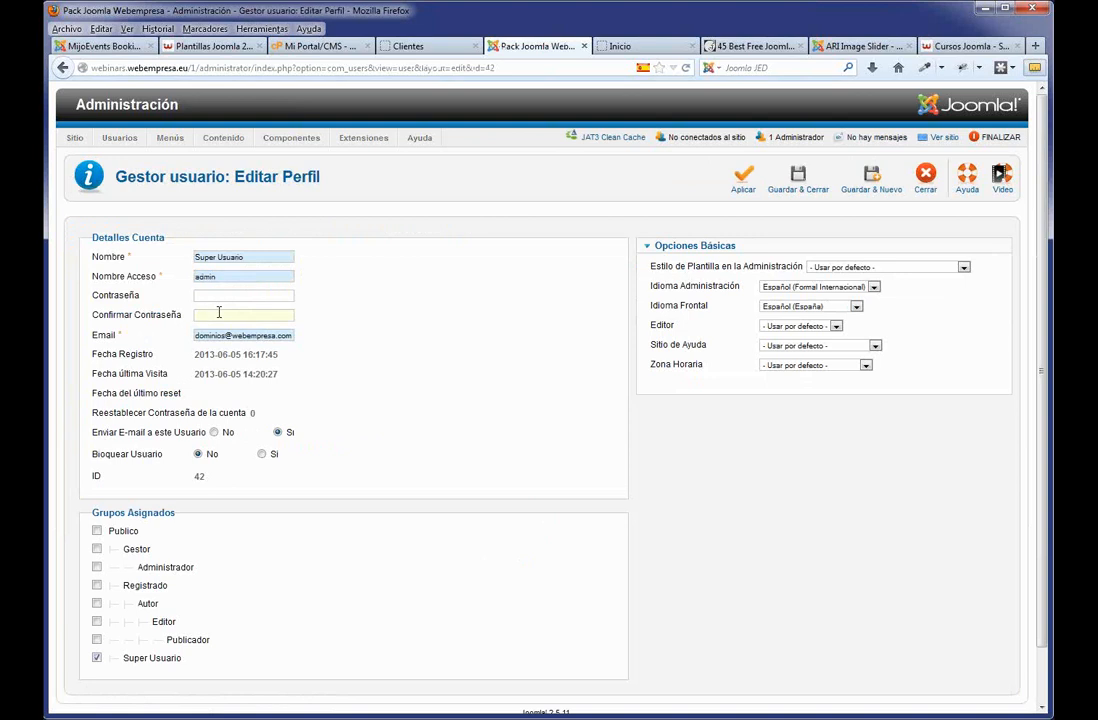
left_click(925, 177)
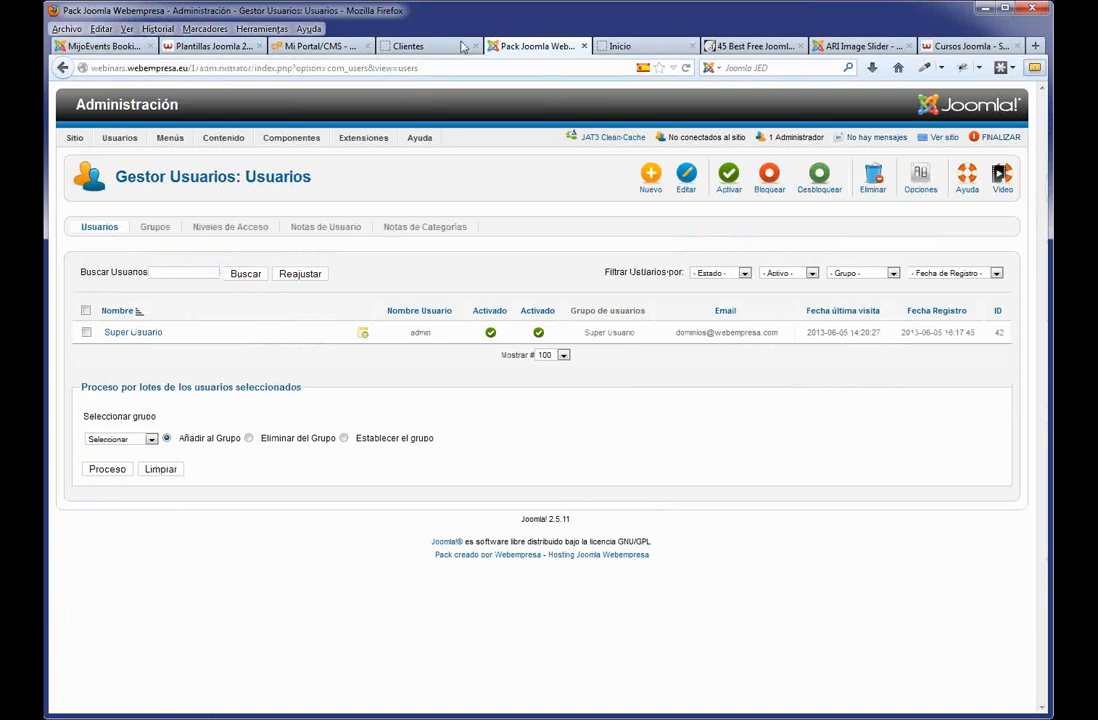
left_click(415, 47)
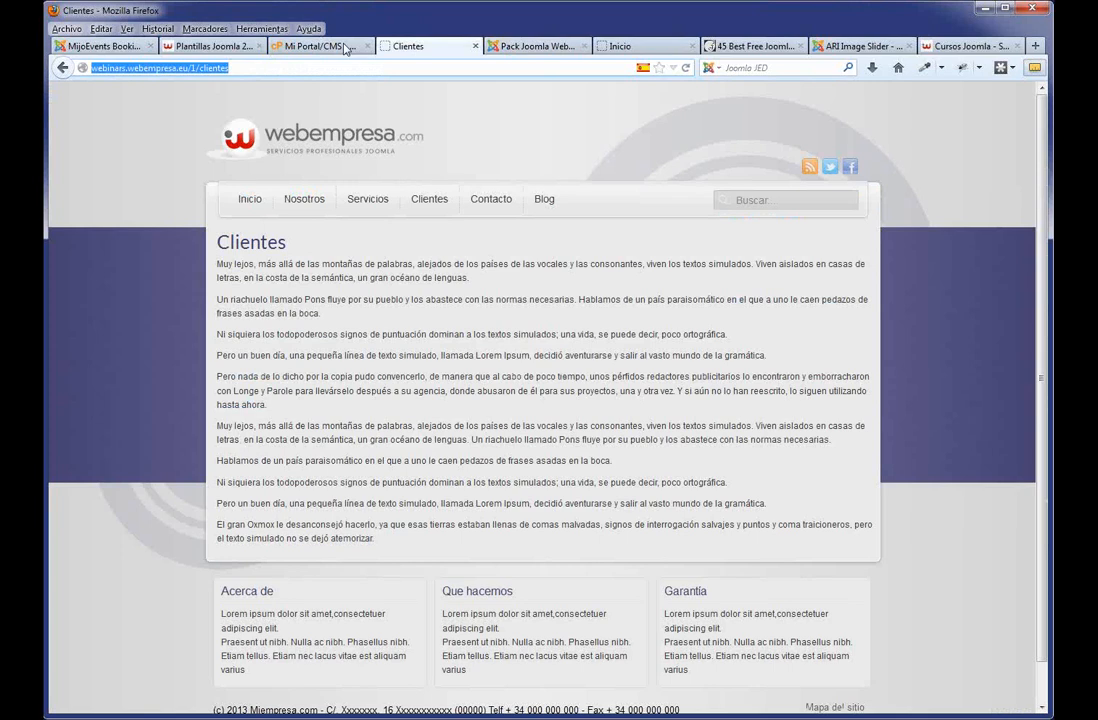
Open the Blog Joomla post listing on the Webempresa webinars site.
left_click(230, 47)
left_click(965, 46)
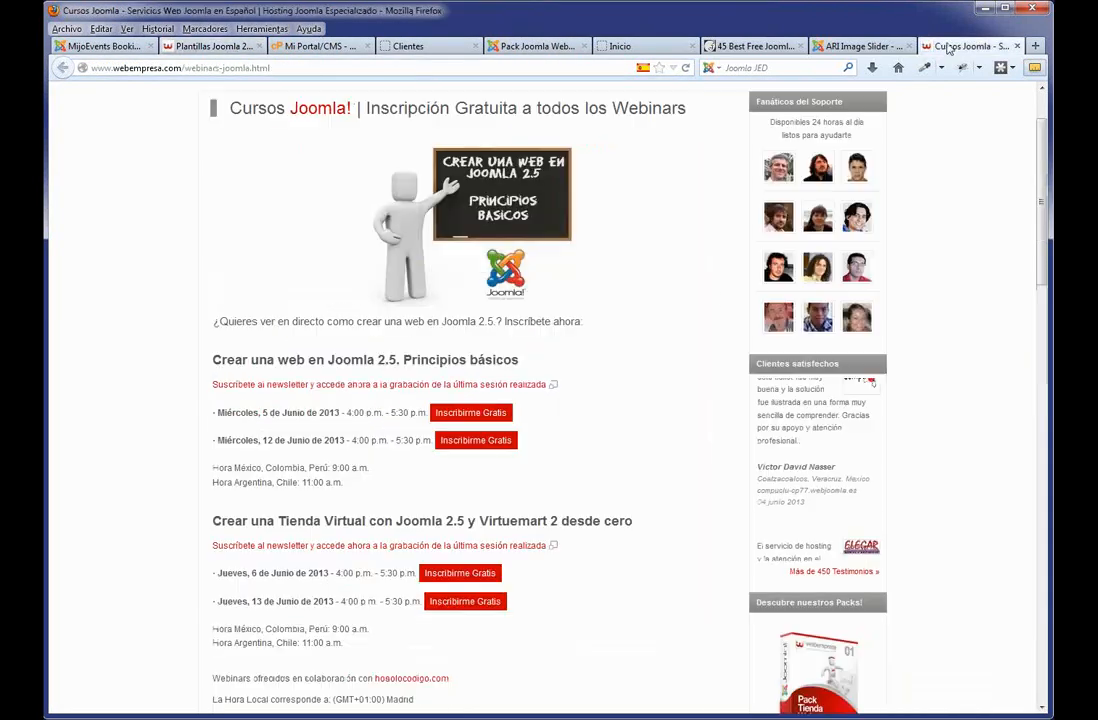
scroll(724, 300, "up", 2)
left_click(590, 154)
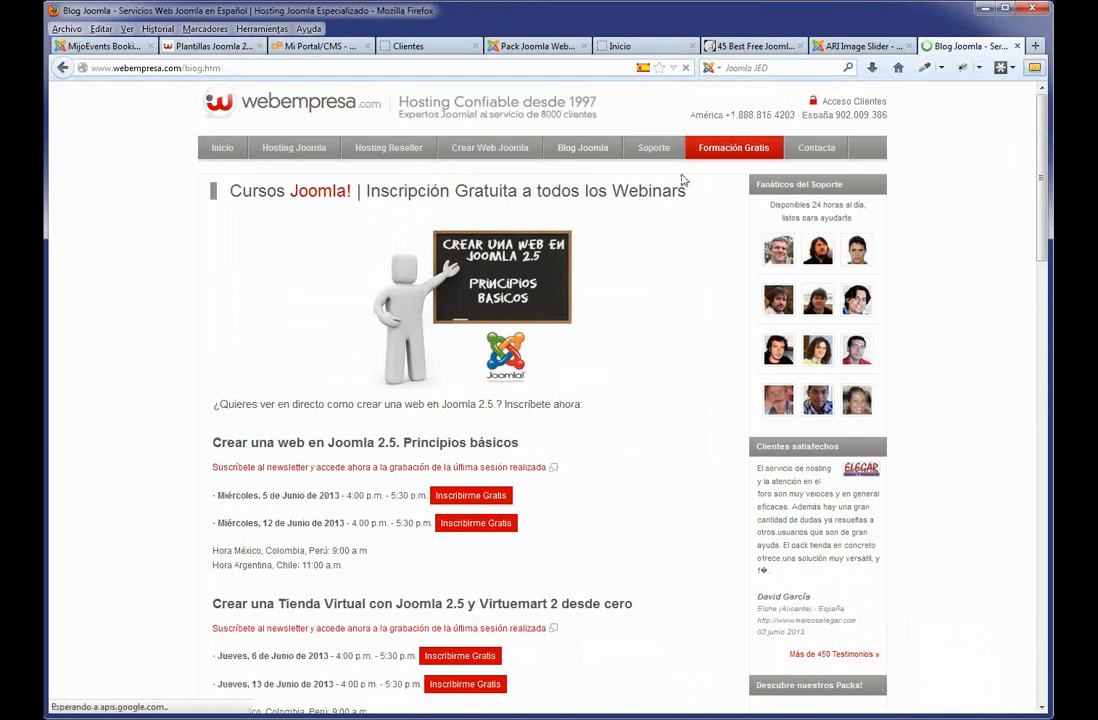
left_click(593, 142)
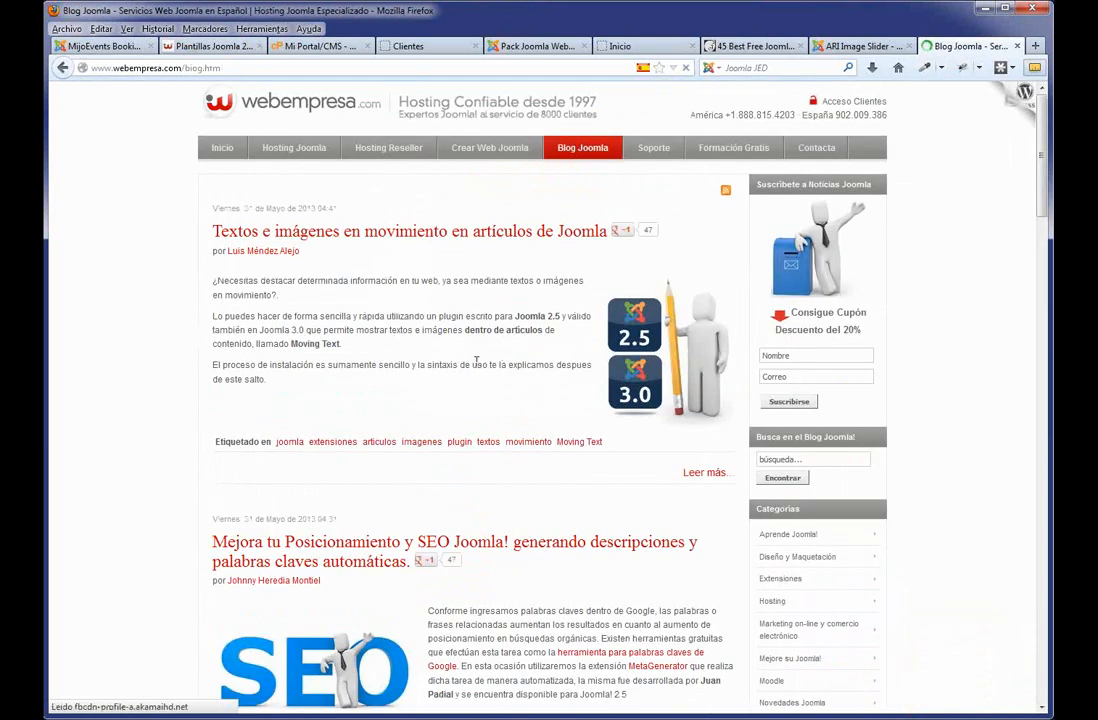
Go to blog page 2 and highlight the example password in the JSecure Lite post.
scroll(586, 366, "down", 8)
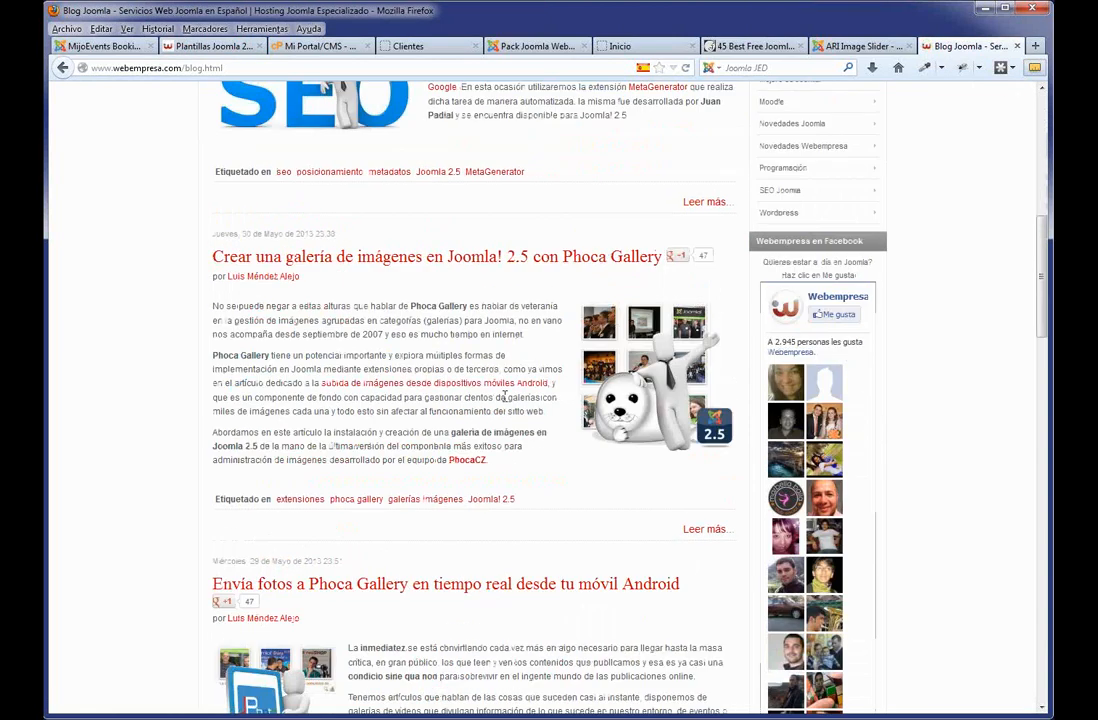
scroll(428, 415, "down", 10)
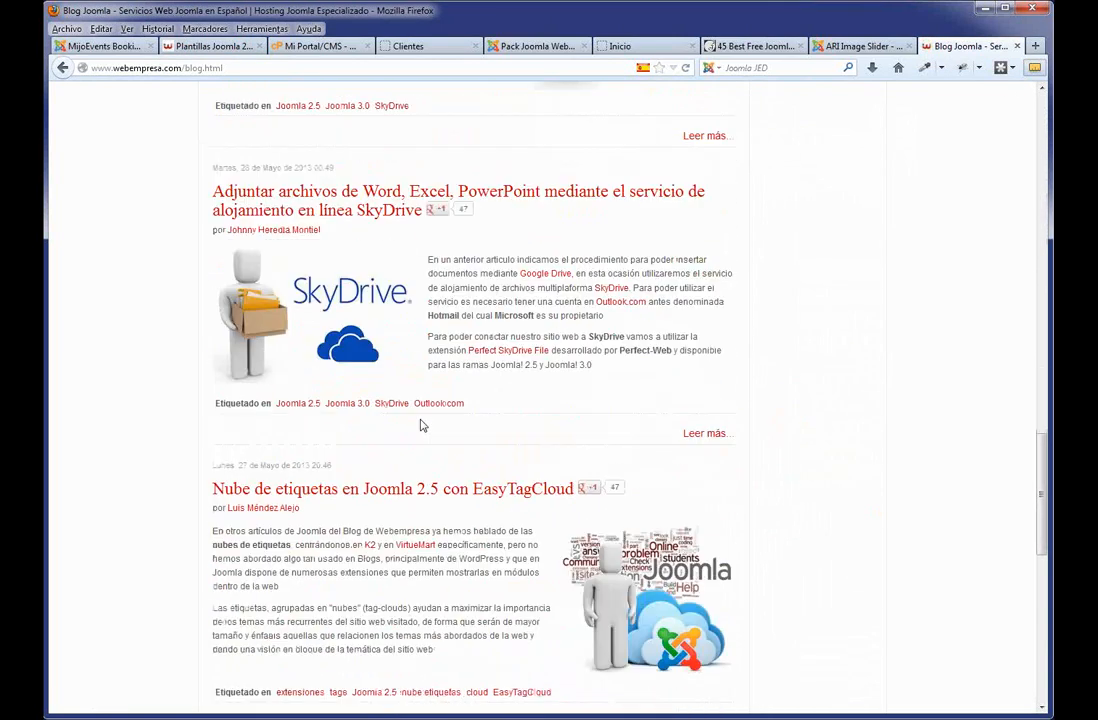
scroll(420, 425, "down", 2)
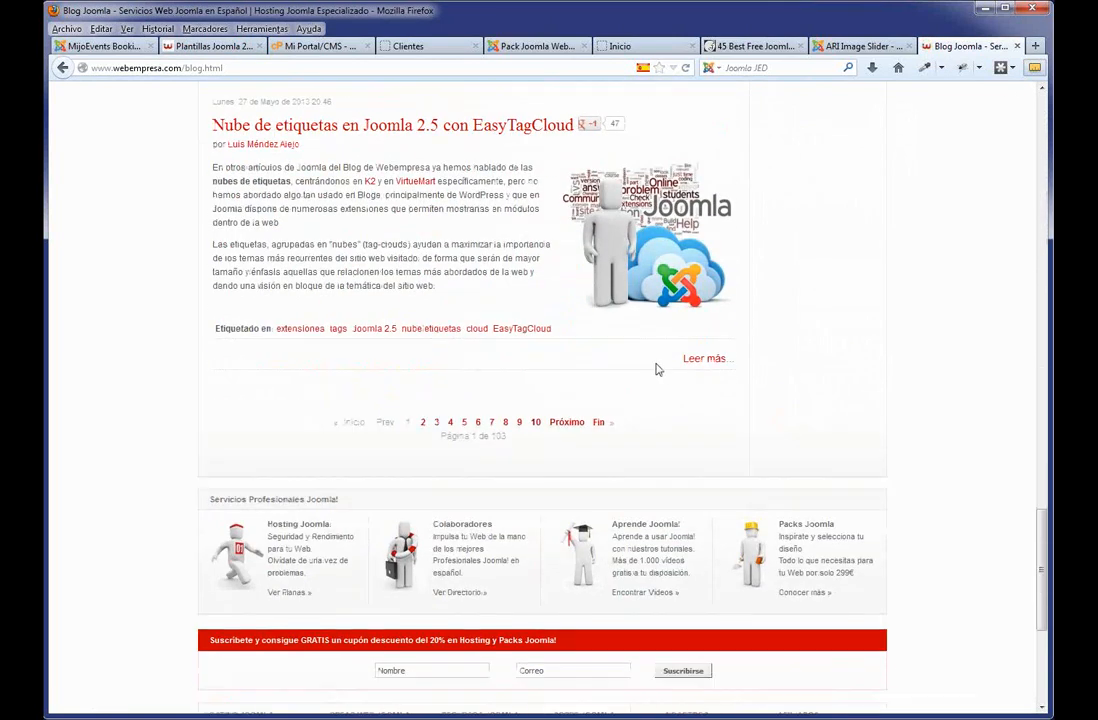
left_click(423, 424)
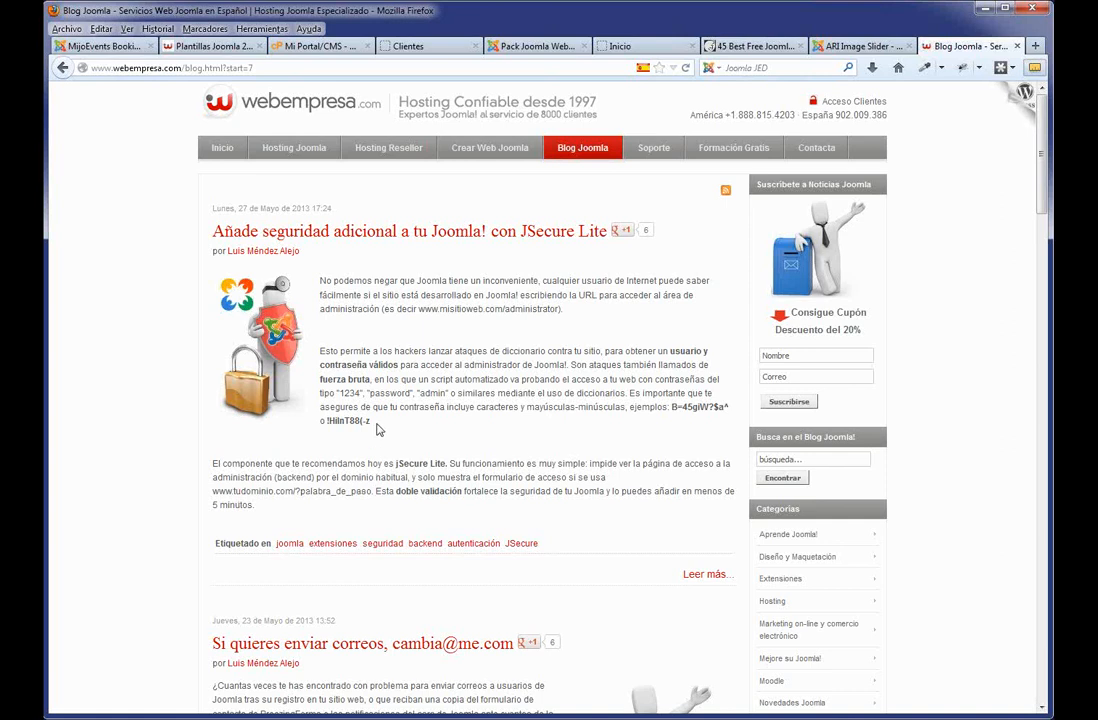
left_click_drag(376, 429, 327, 425)
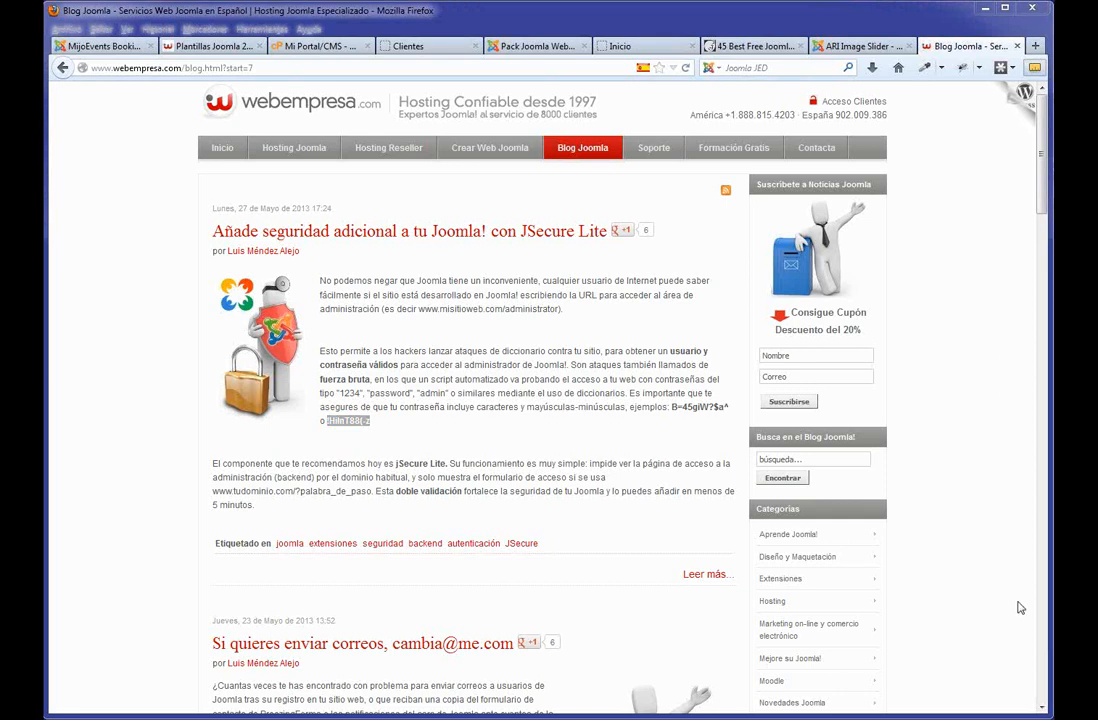
Assign the Atomic - Predeterminada template style to the Clientes menu item and save it.
left_click(544, 48)
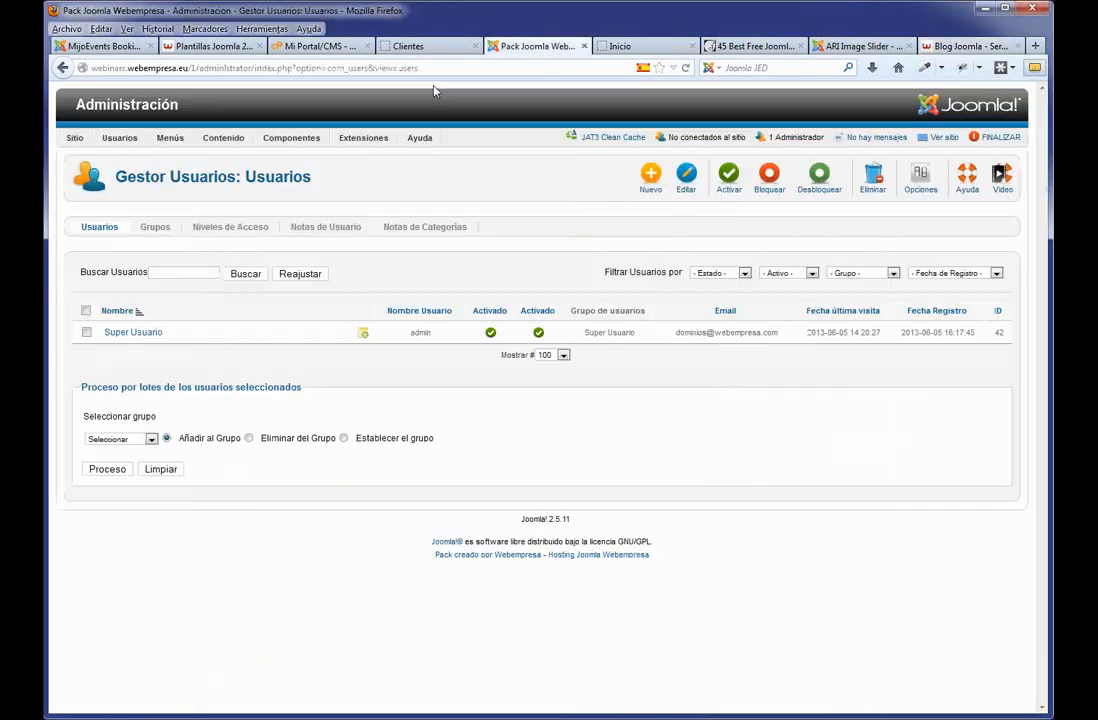
mouse_move(365, 140)
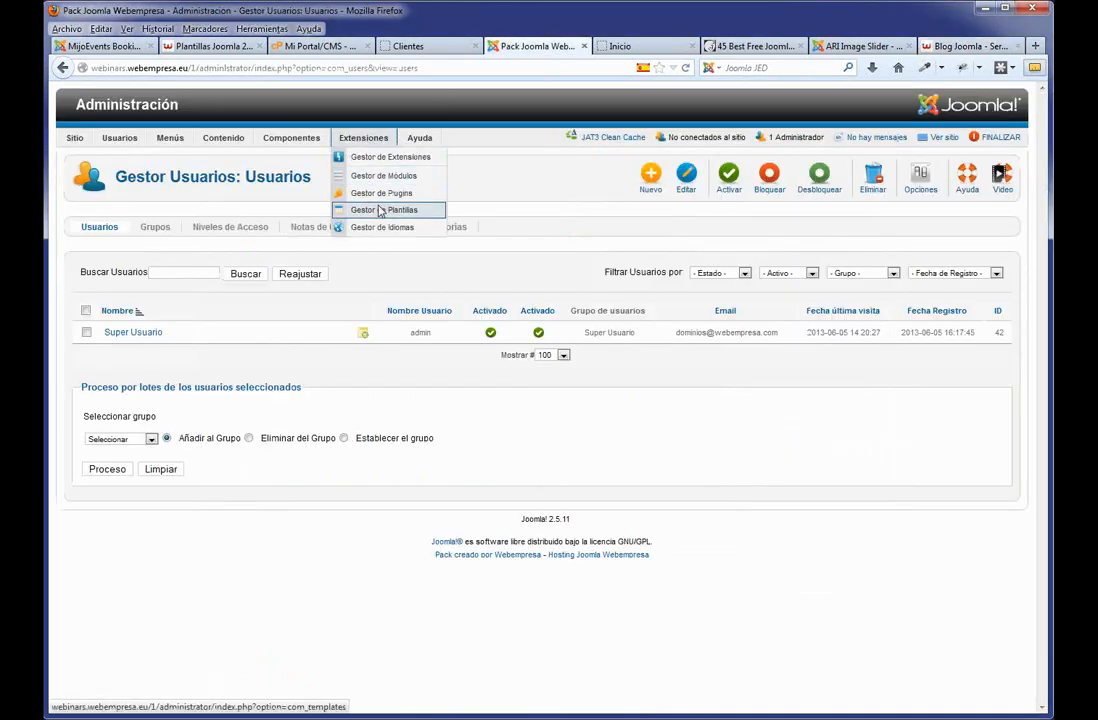
left_click(381, 210)
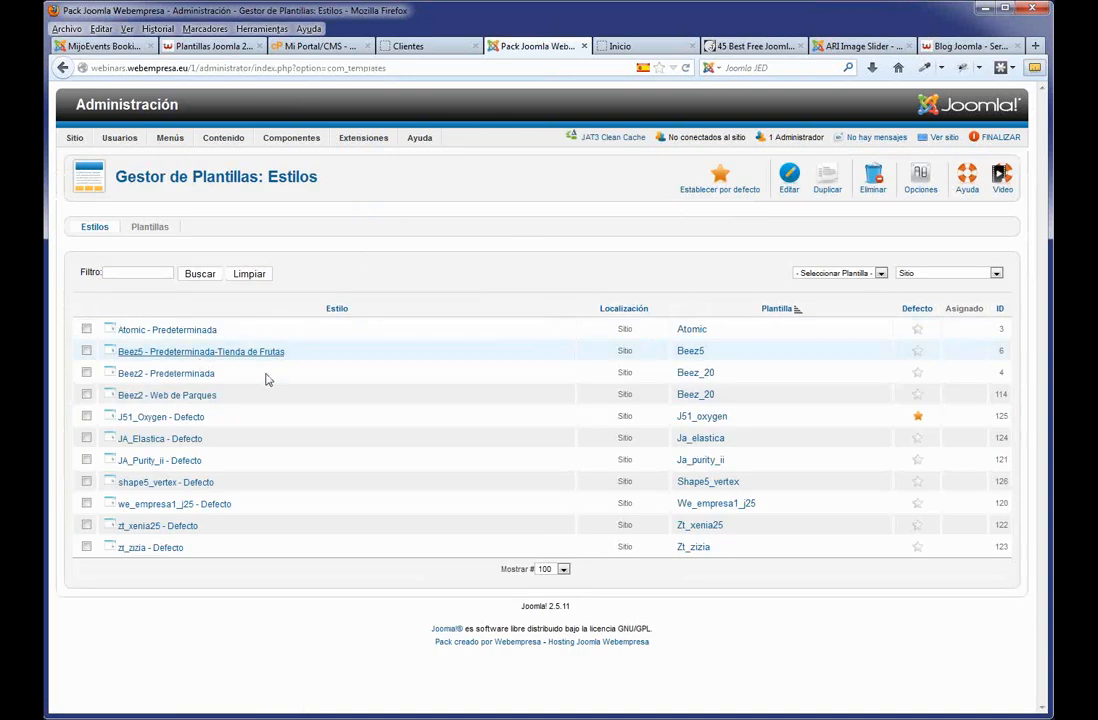
left_click(207, 338)
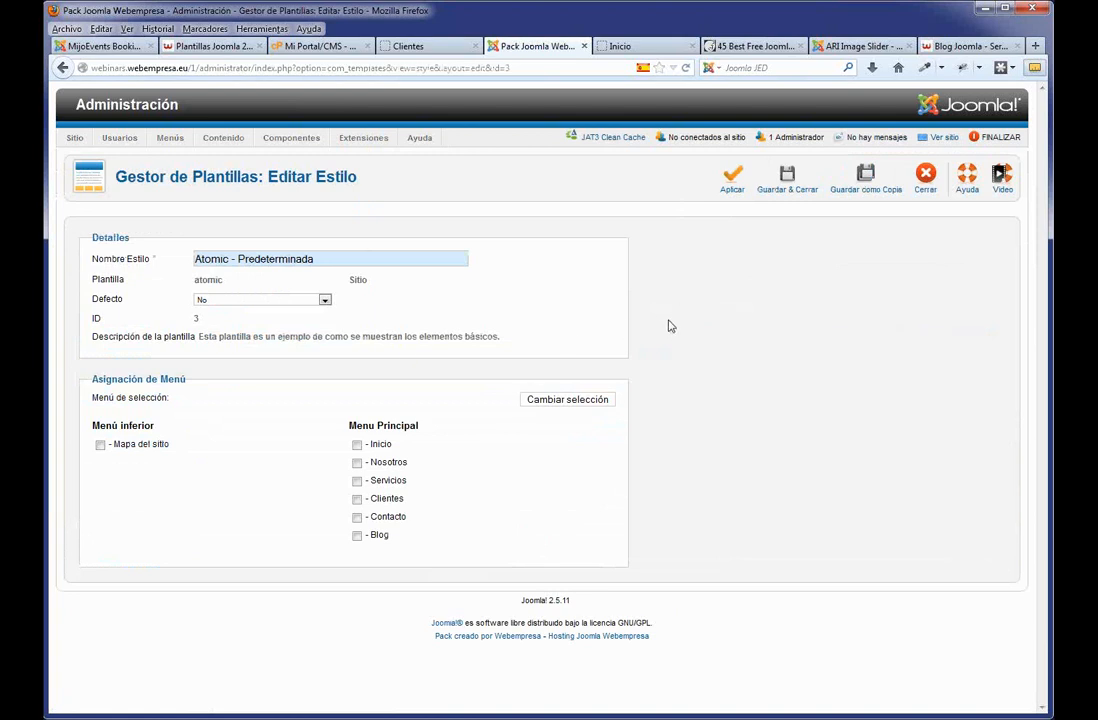
left_click(357, 500)
left_click(795, 186)
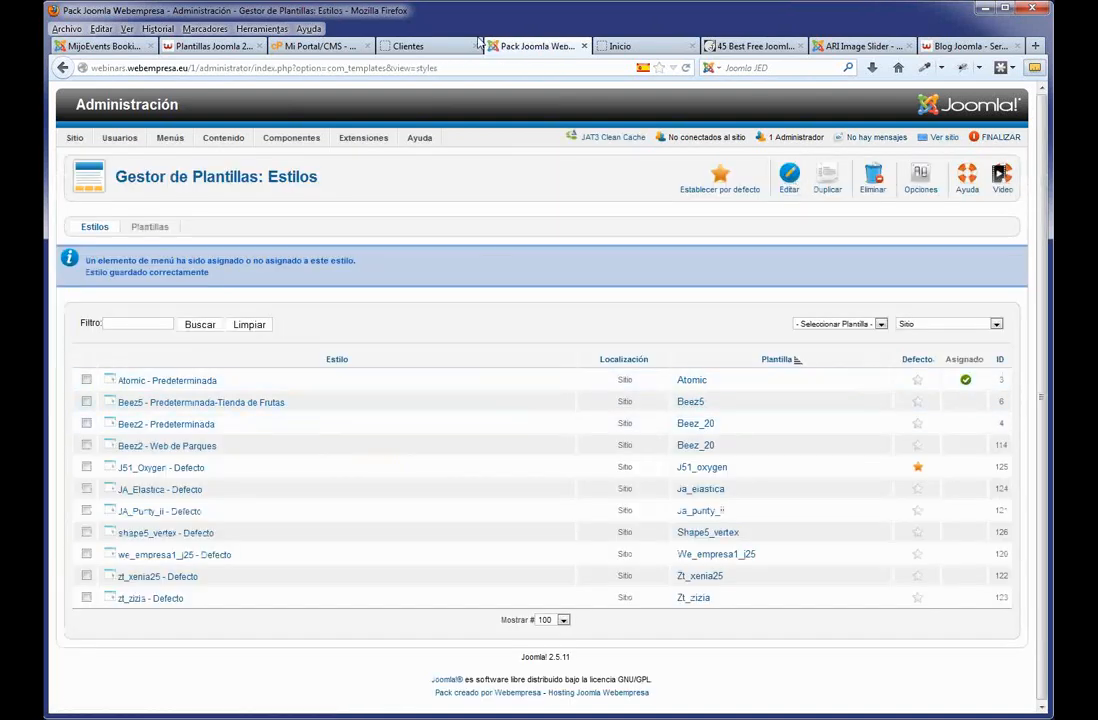
left_click(385, 45)
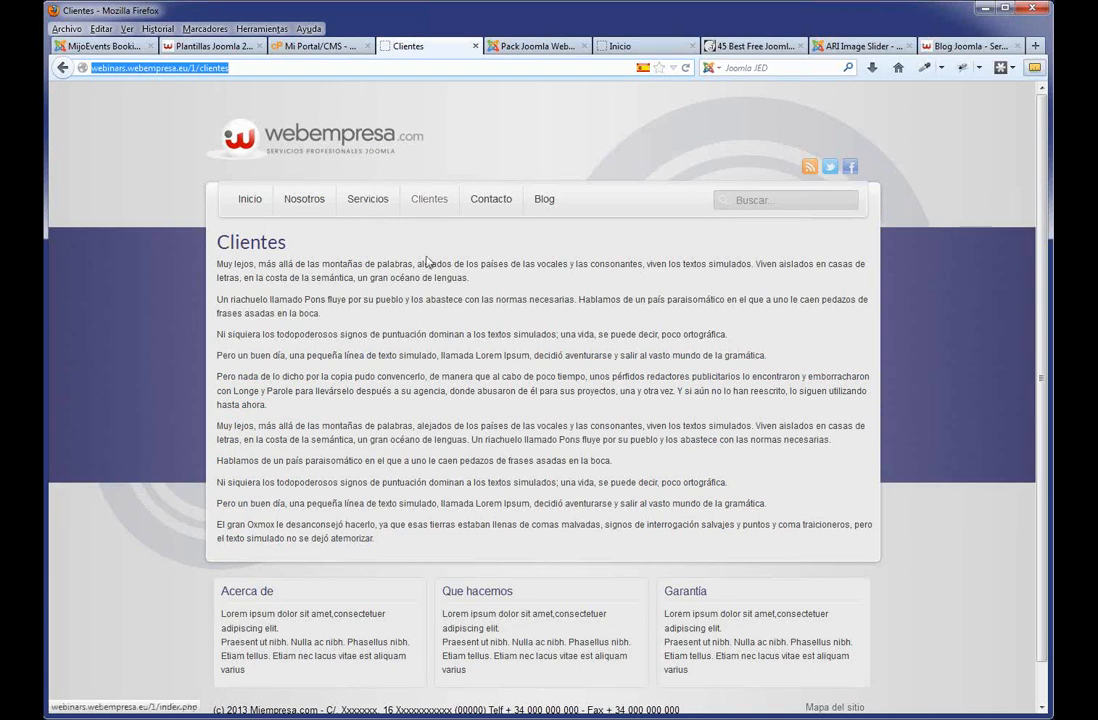
Reload the Clientes page and move between it and the site homepage.
key("F5")
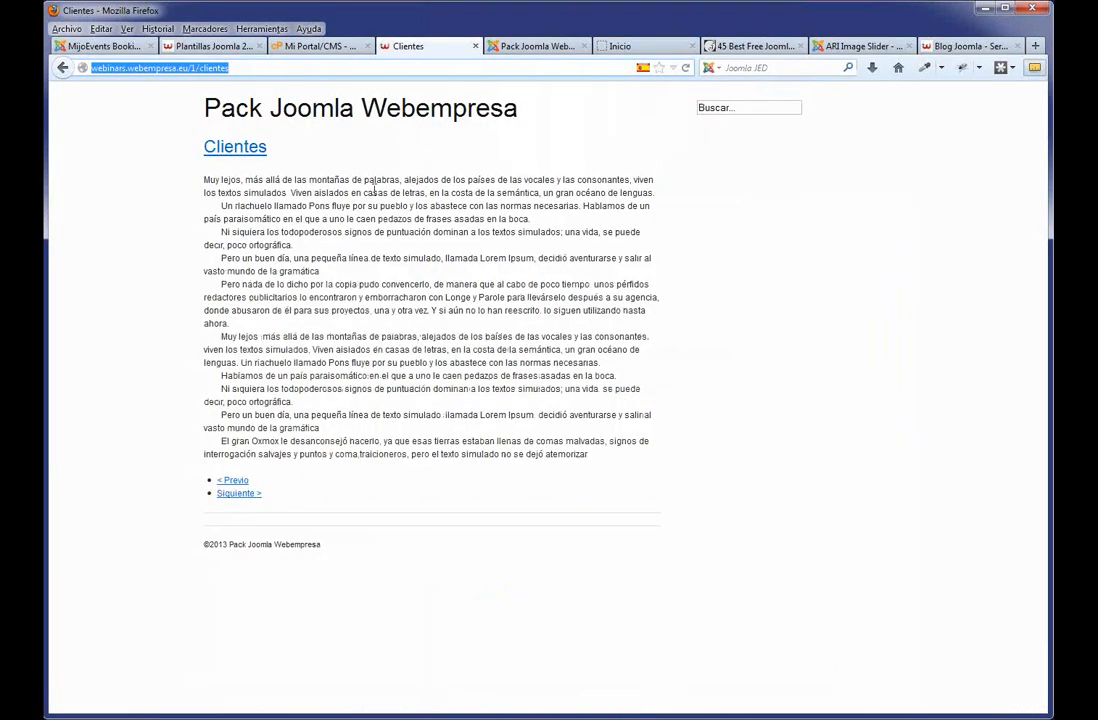
left_click(62, 67)
left_click(257, 204)
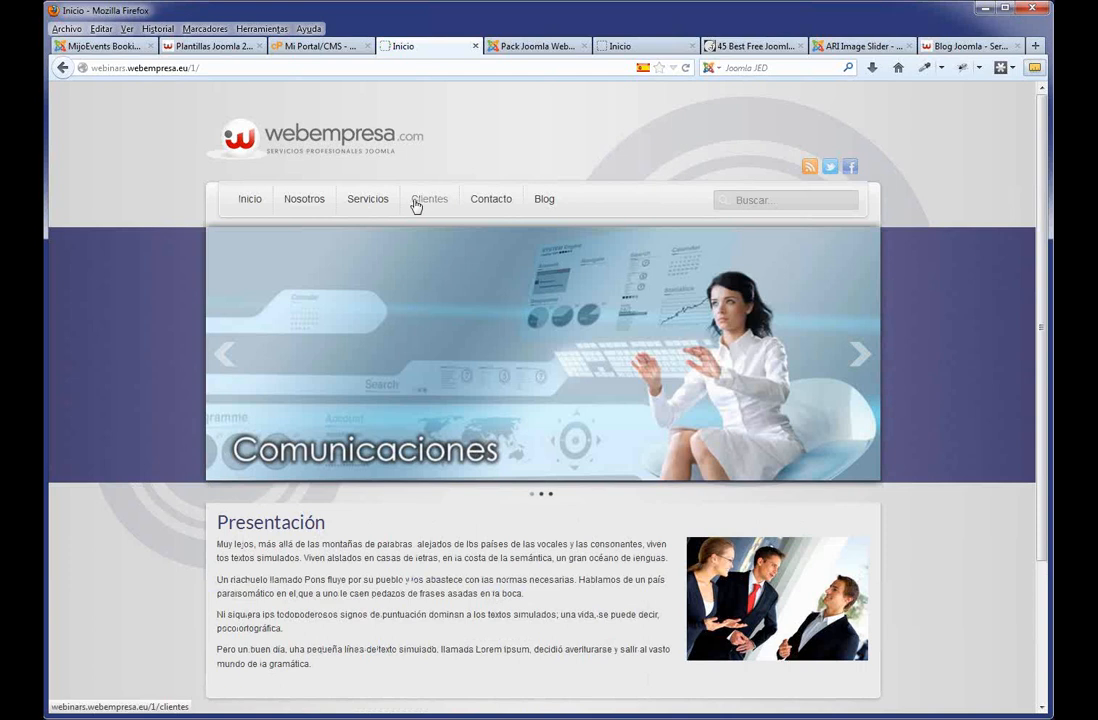
left_click(414, 205)
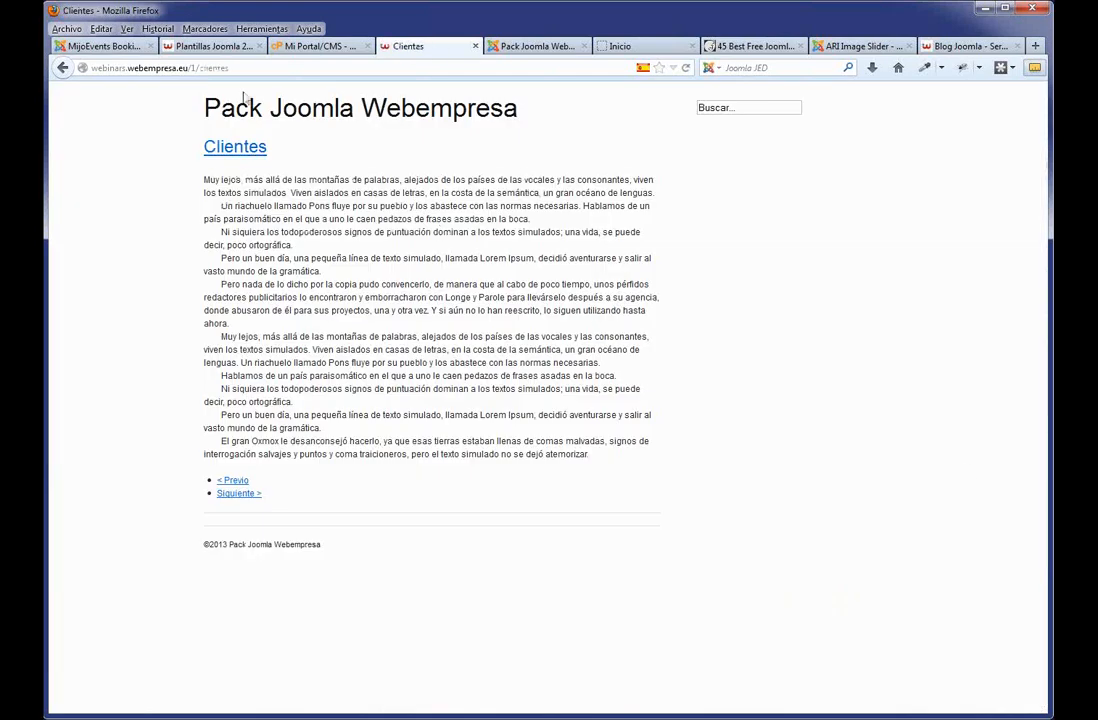
left_click(62, 67)
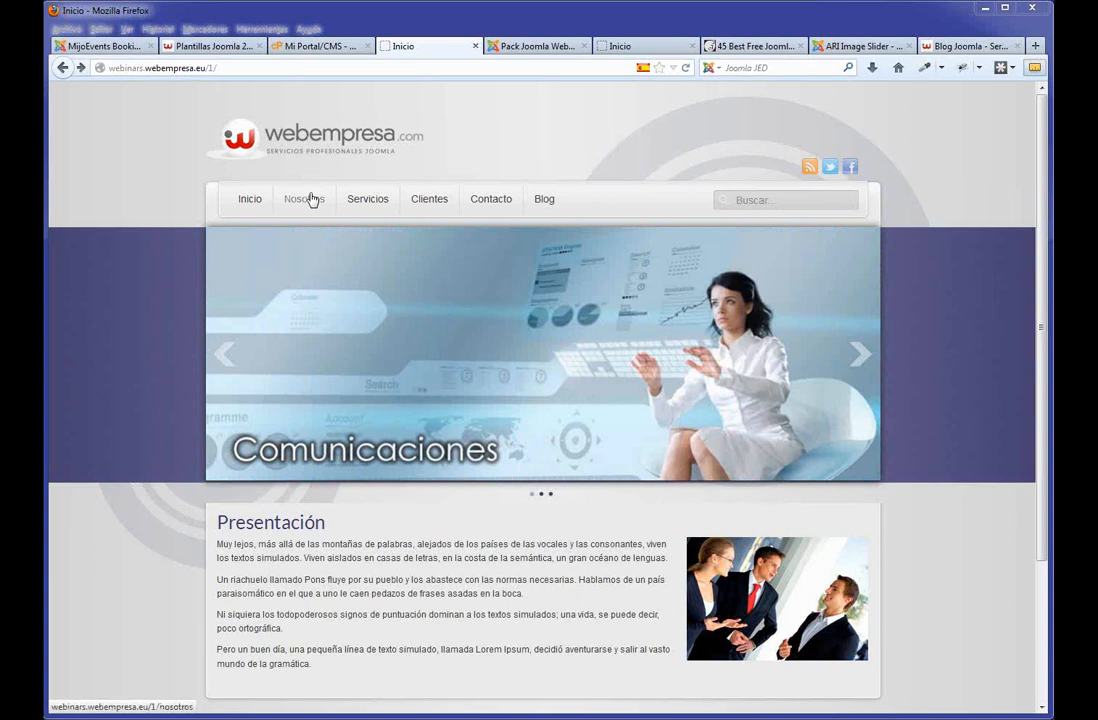
Find the sidecol-a position in the J51_oxygen template's module positions preview.
left_click(530, 46)
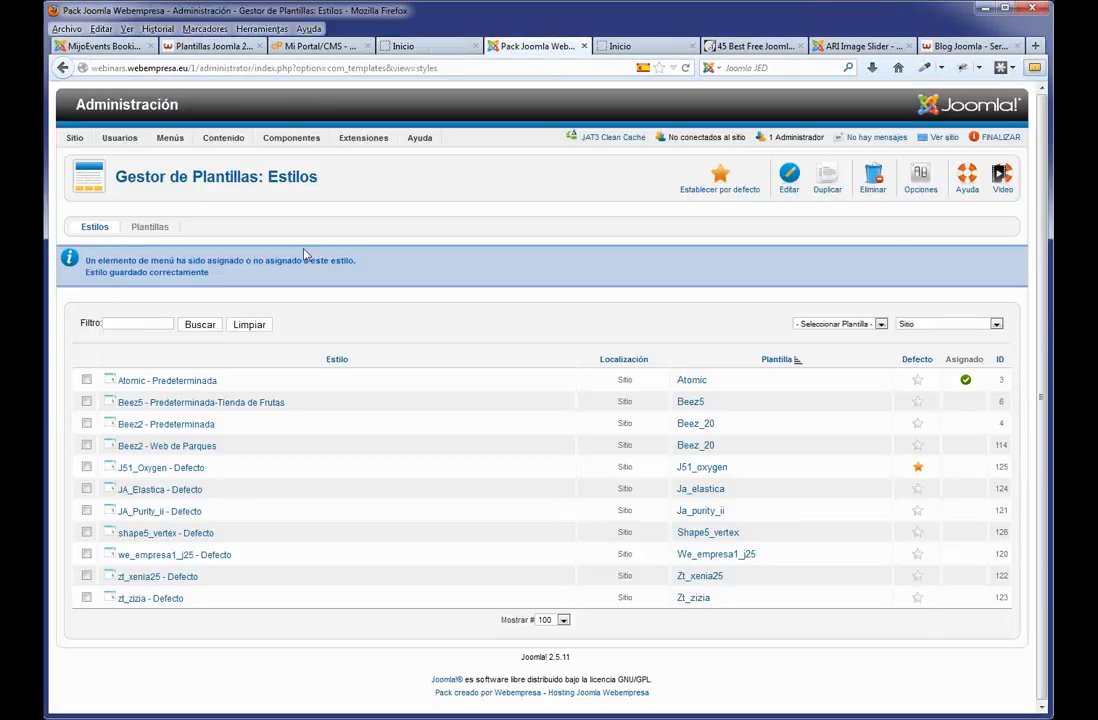
left_click(626, 46)
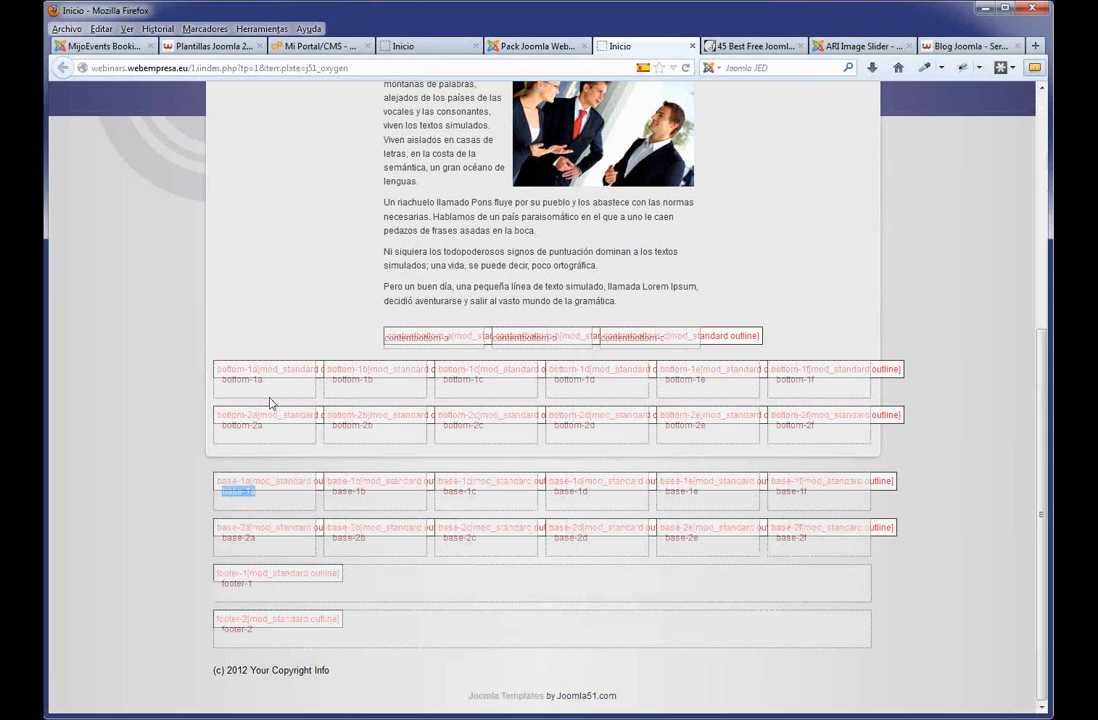
scroll(270, 403, "up", 5)
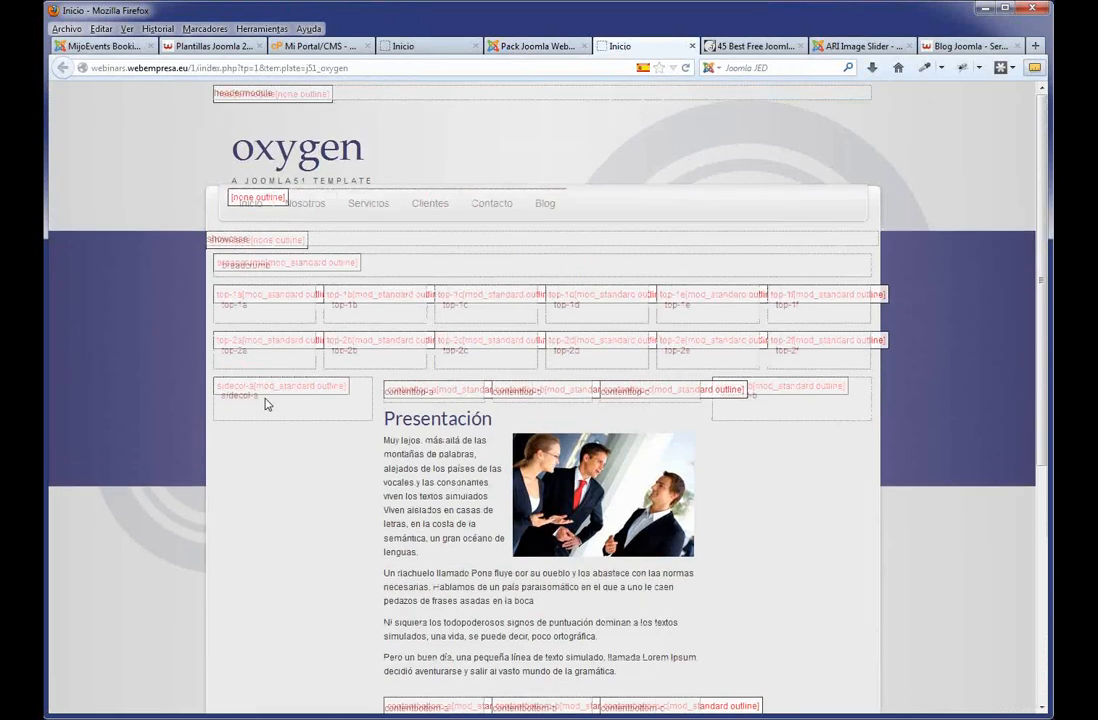
left_click_drag(268, 403, 236, 397)
left_click(505, 46)
Filter the Gestor de Módulos list to Acceso modules.
mouse_move(370, 140)
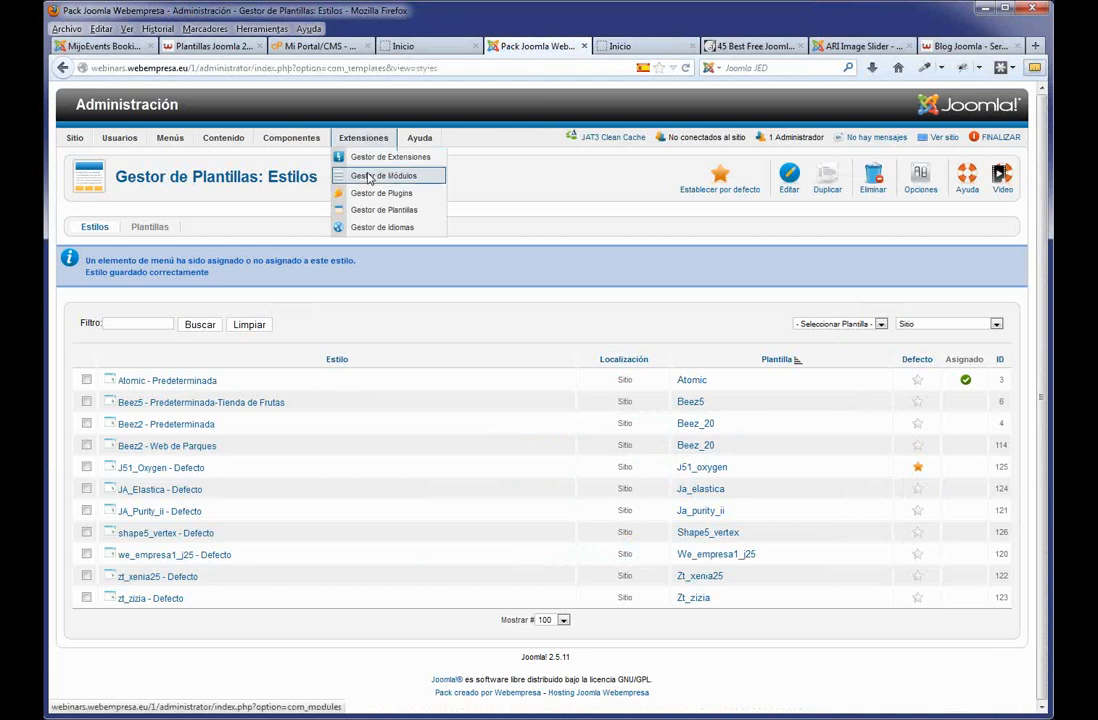
left_click(374, 174)
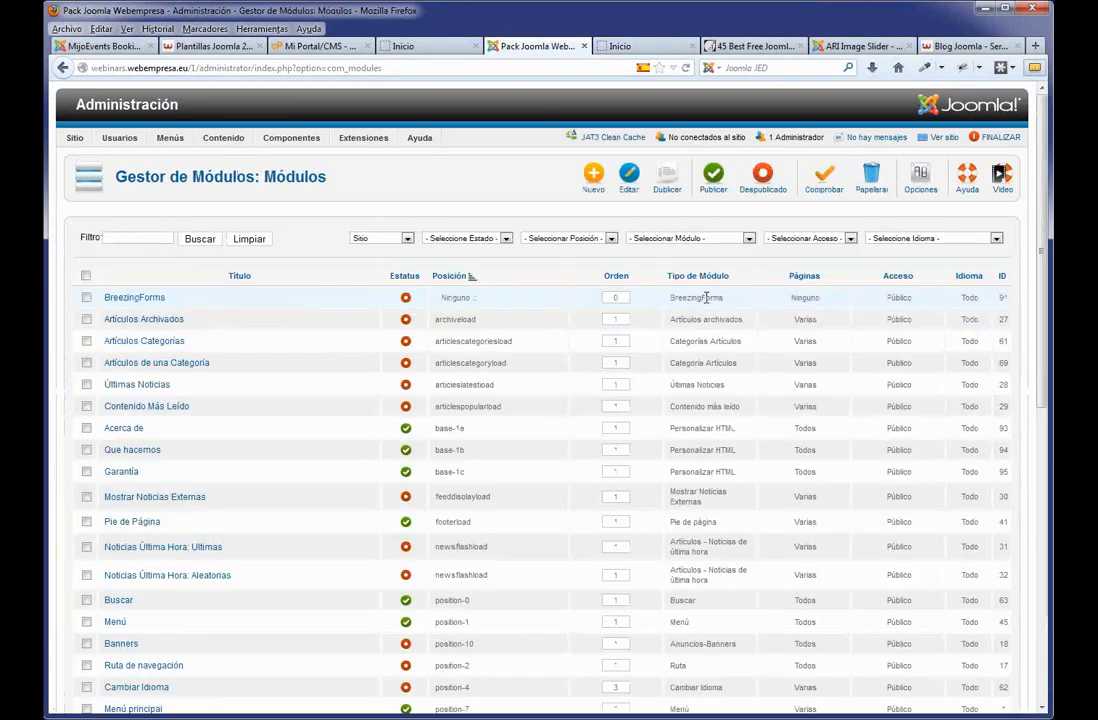
left_click(740, 240)
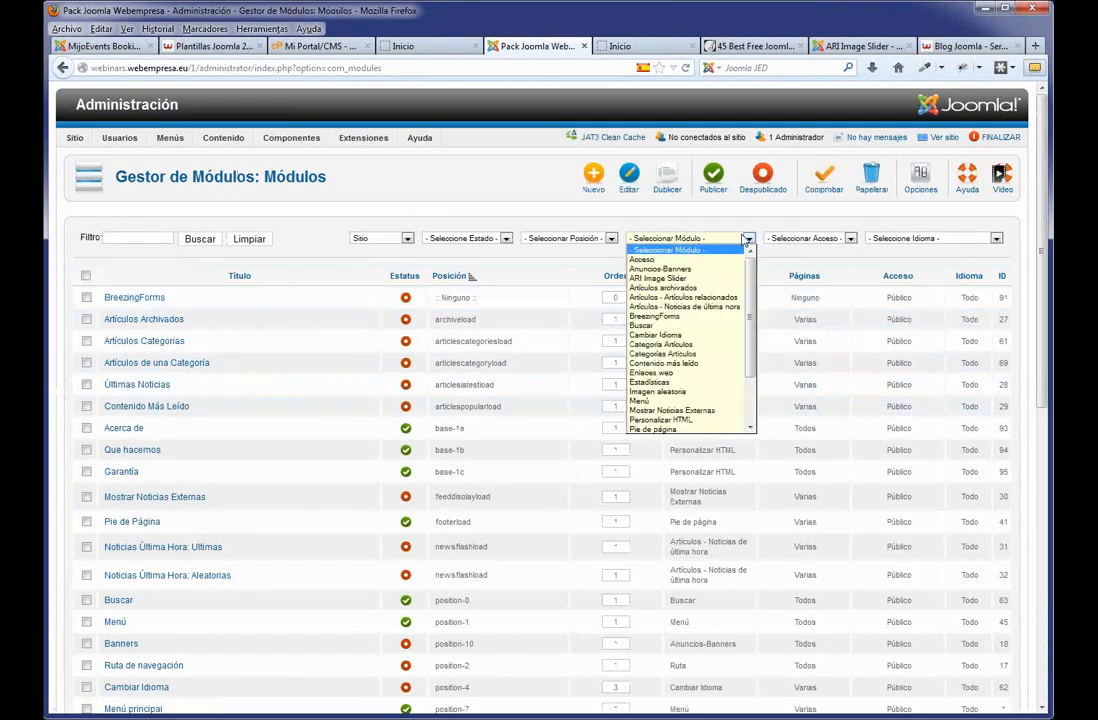
left_click(690, 252)
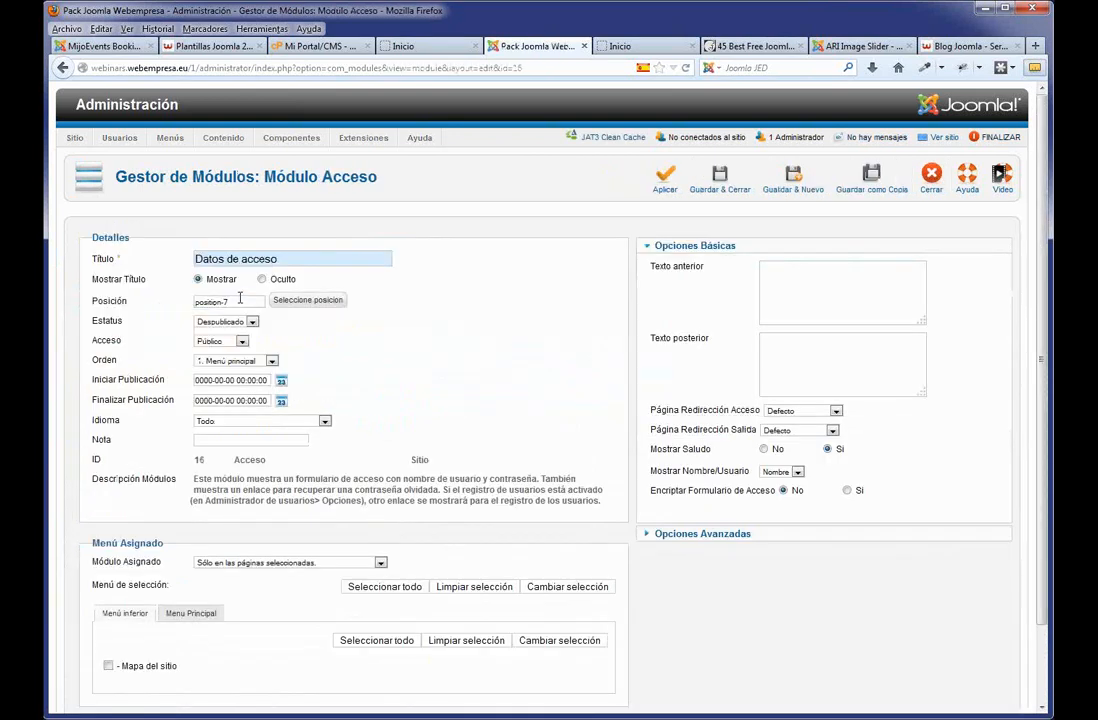
Give Datos de acceso position sidecol-a, status Publicado and the Inicio page, then save.
left_click_drag(240, 300, 167, 303)
type("sidecol-a")
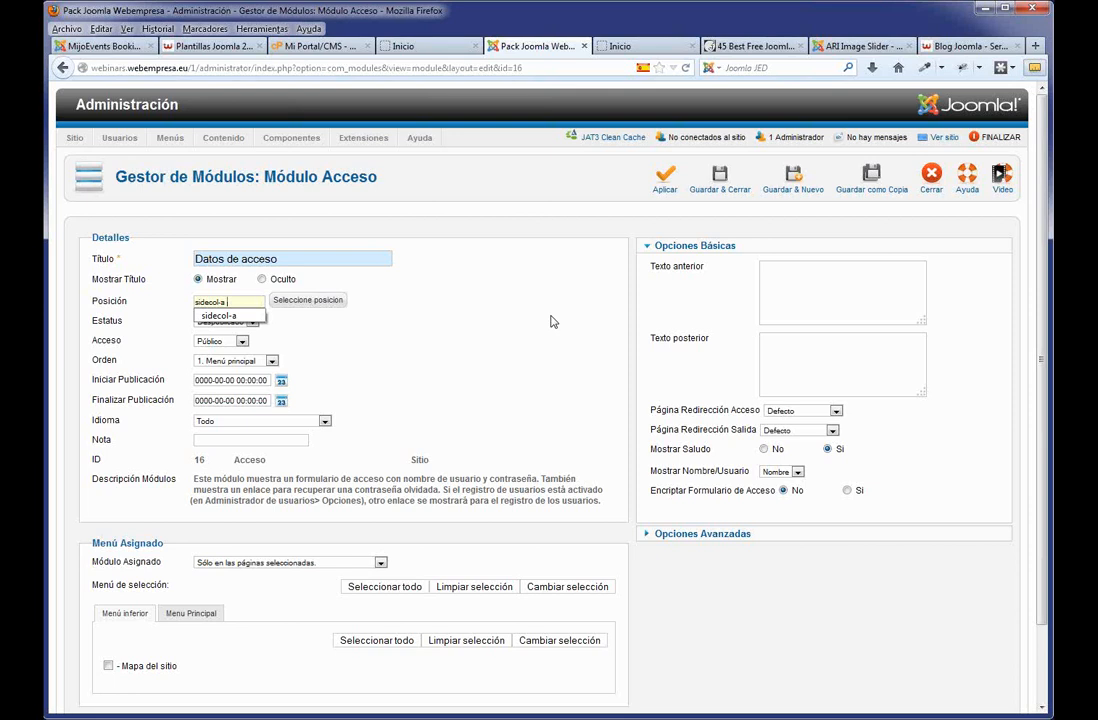
left_click(545, 323)
left_click(250, 322)
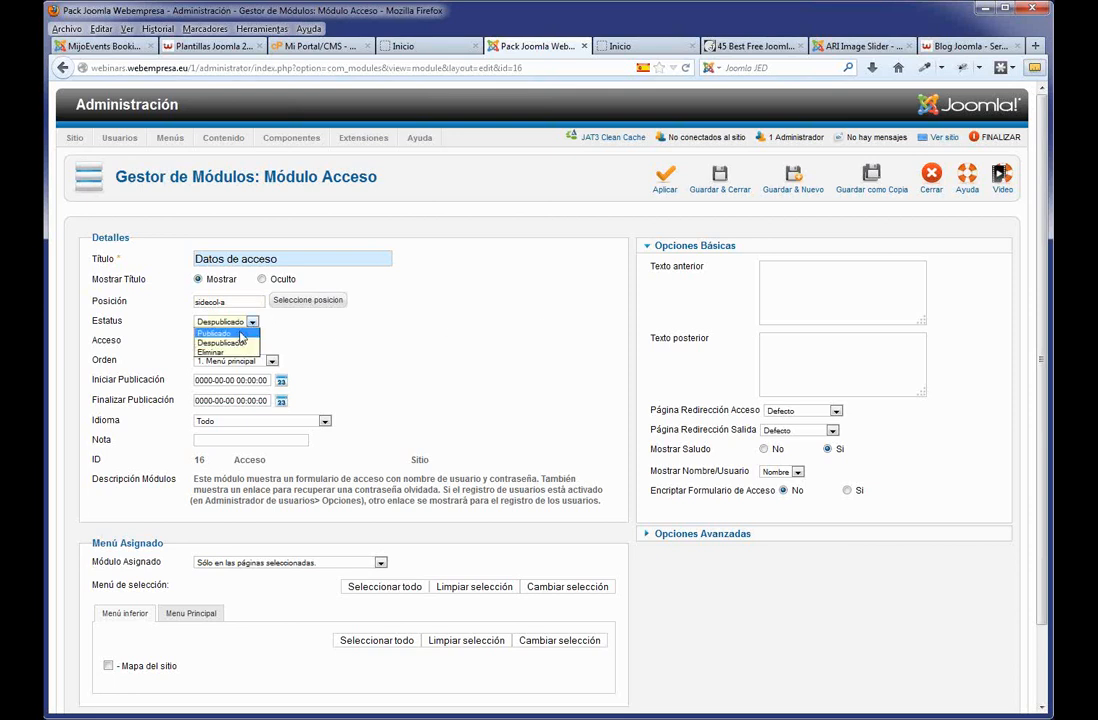
left_click(214, 332)
left_click(192, 613)
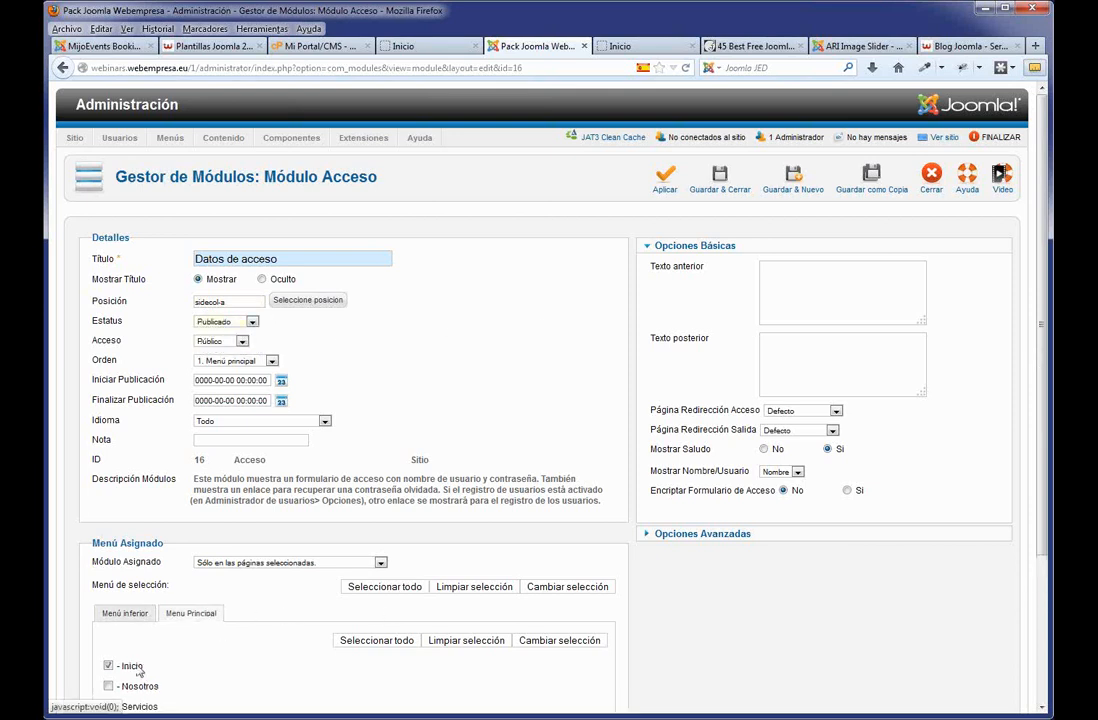
left_click(108, 665)
left_click(722, 188)
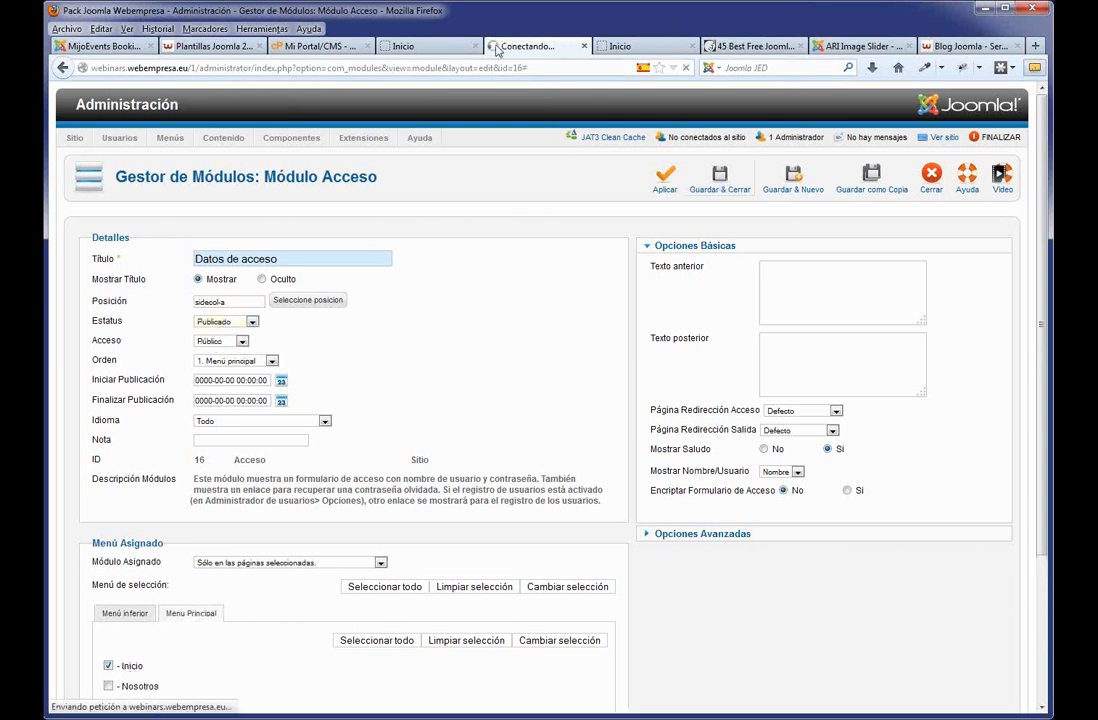
left_click(405, 46)
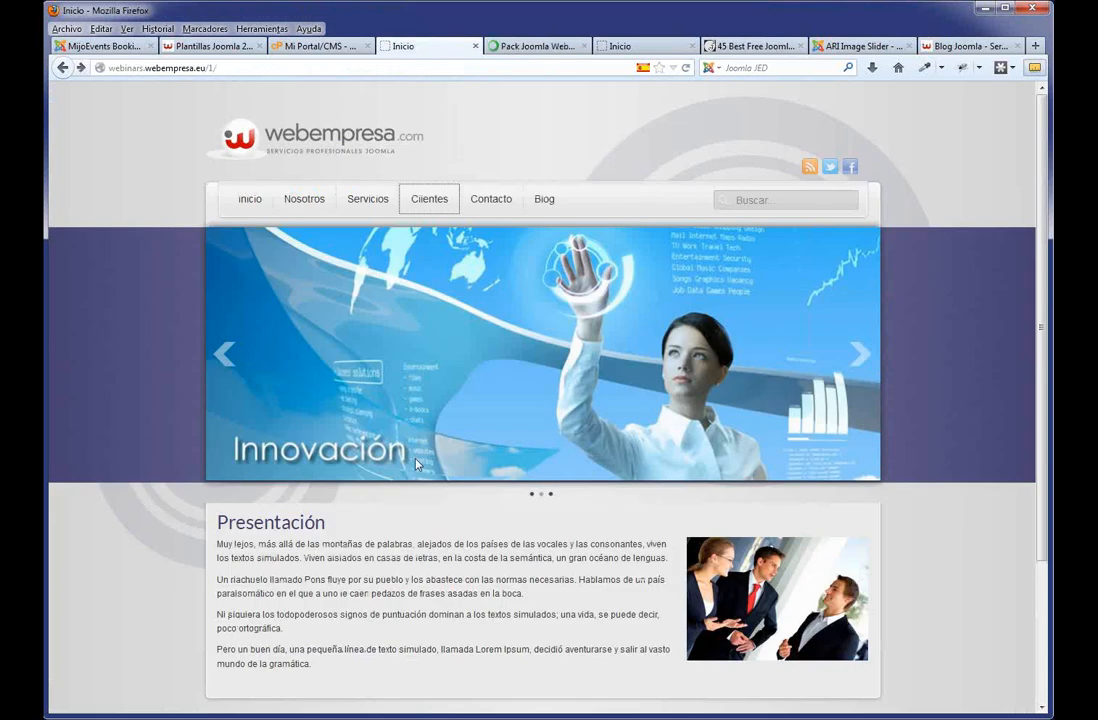
Reload the homepage and check the Datos de acceso login form beside Presentación.
key("F5")
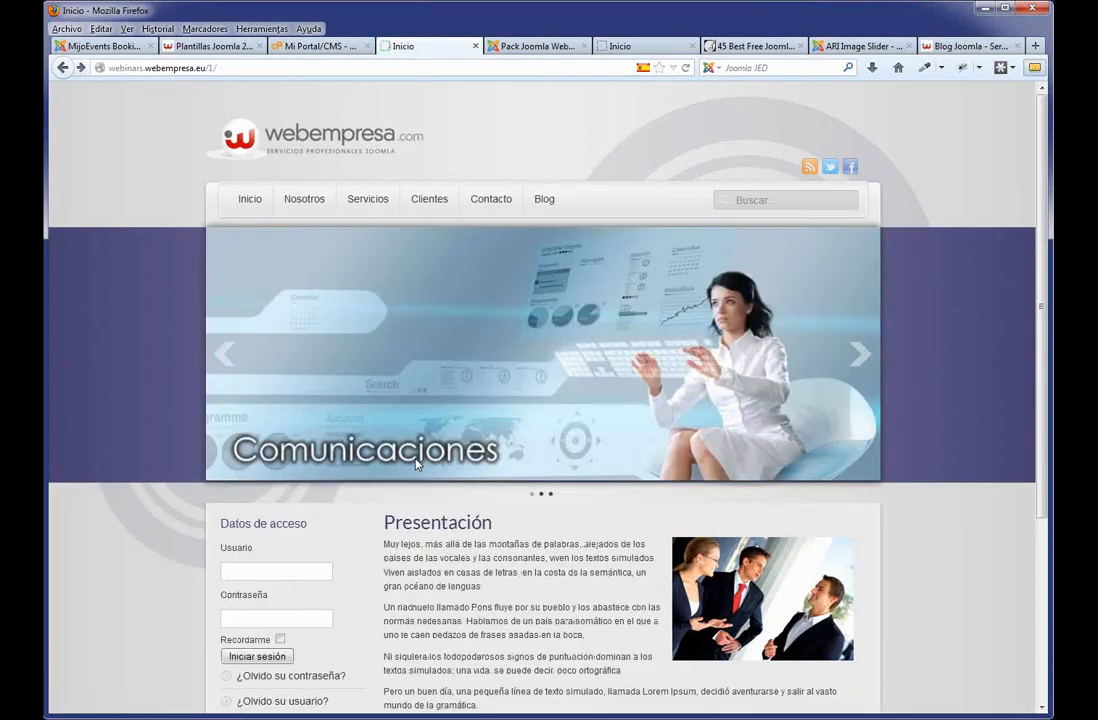
scroll(306, 522, "down", 3)
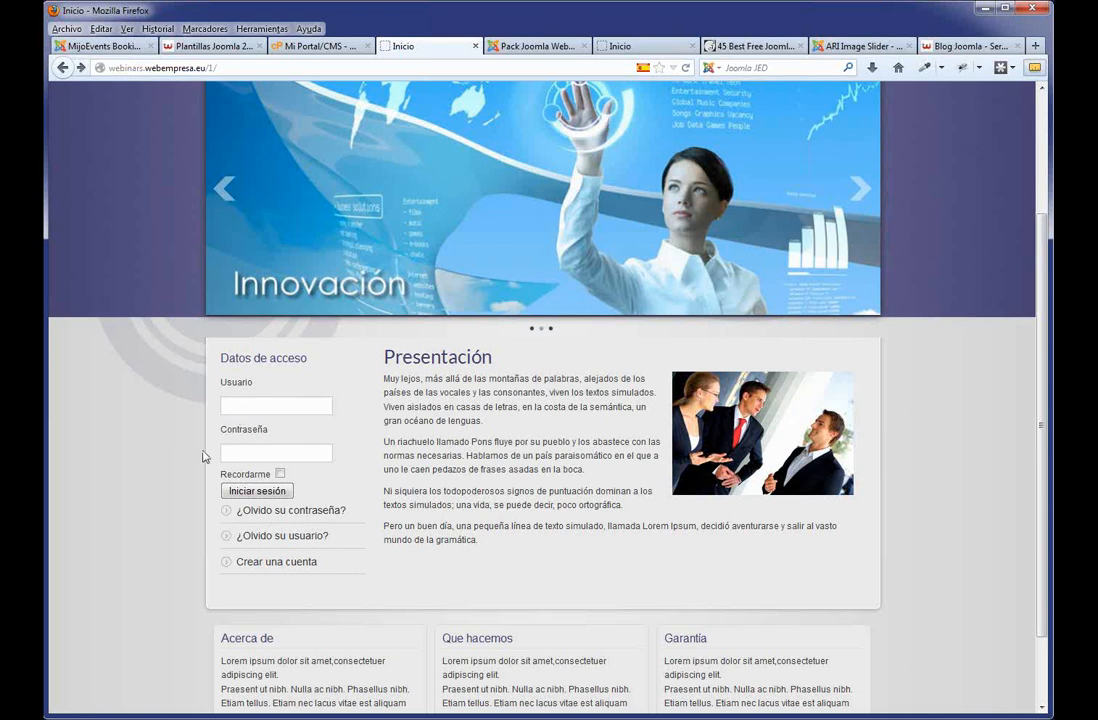
scroll(240, 450, "up", 3)
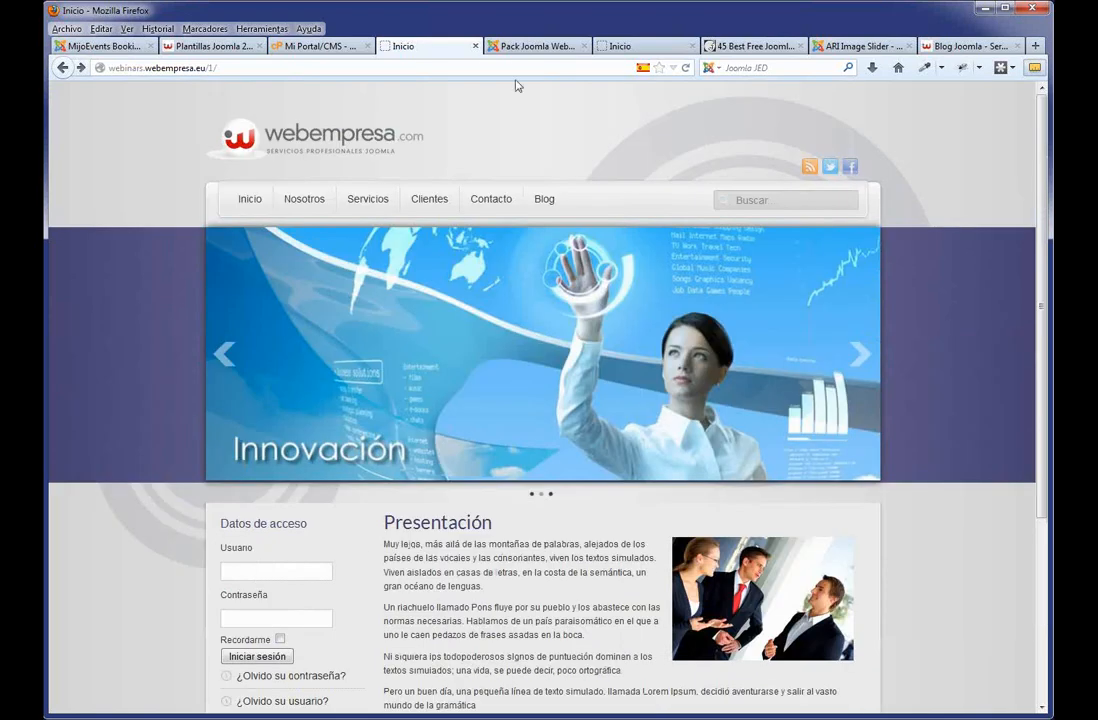
Set the Clientes menu item's access level to Registrado in Menu Principal and save it.
left_click(523, 47)
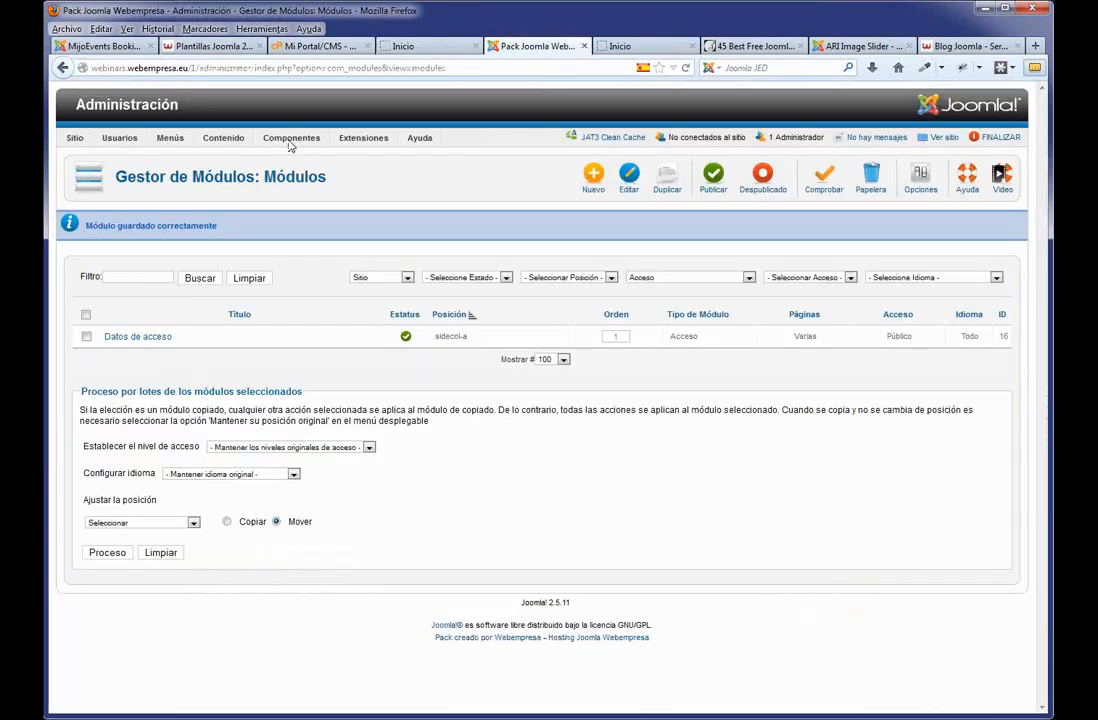
mouse_move(175, 143)
mouse_move(182, 185)
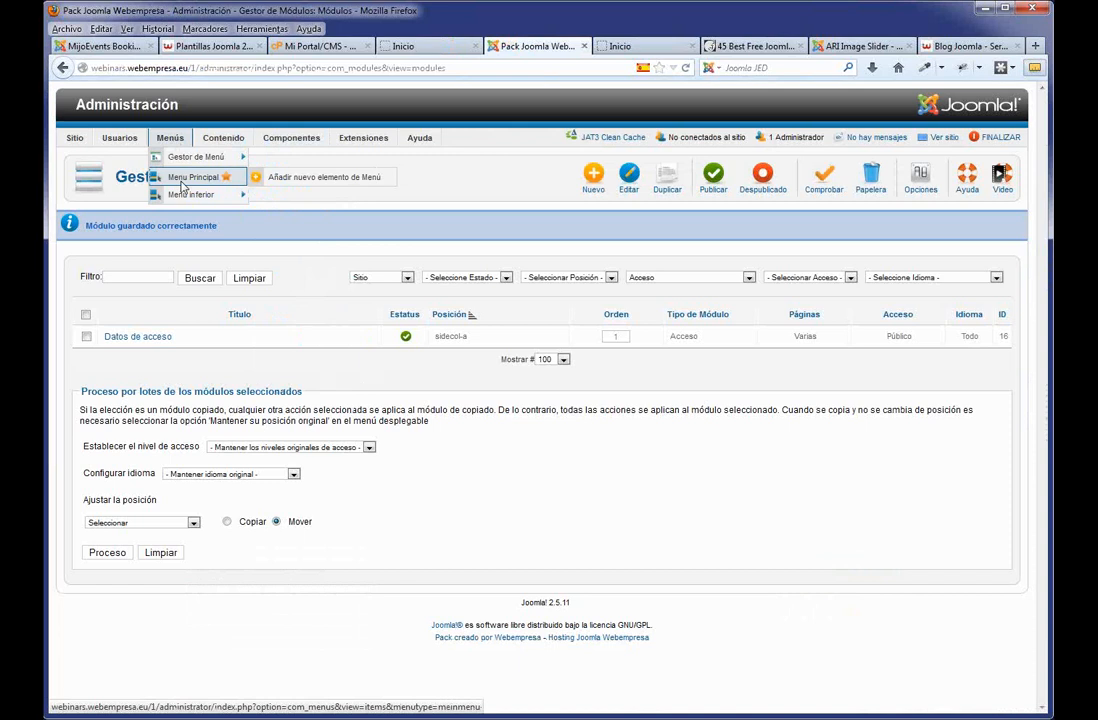
left_click(182, 185)
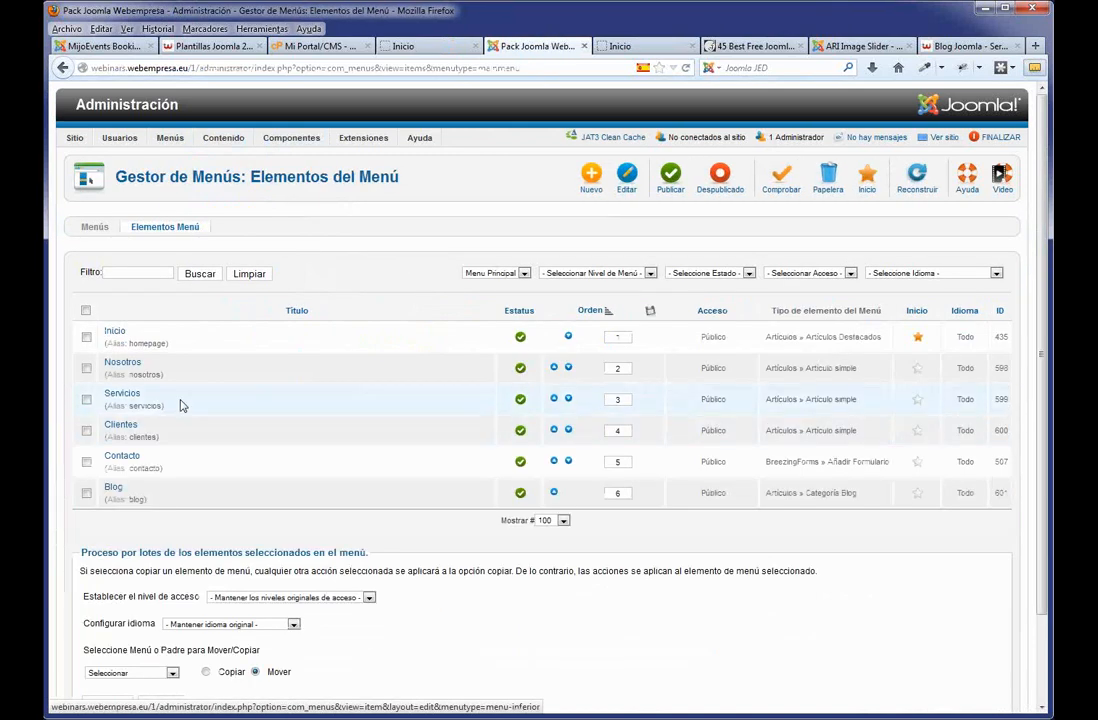
left_click(128, 429)
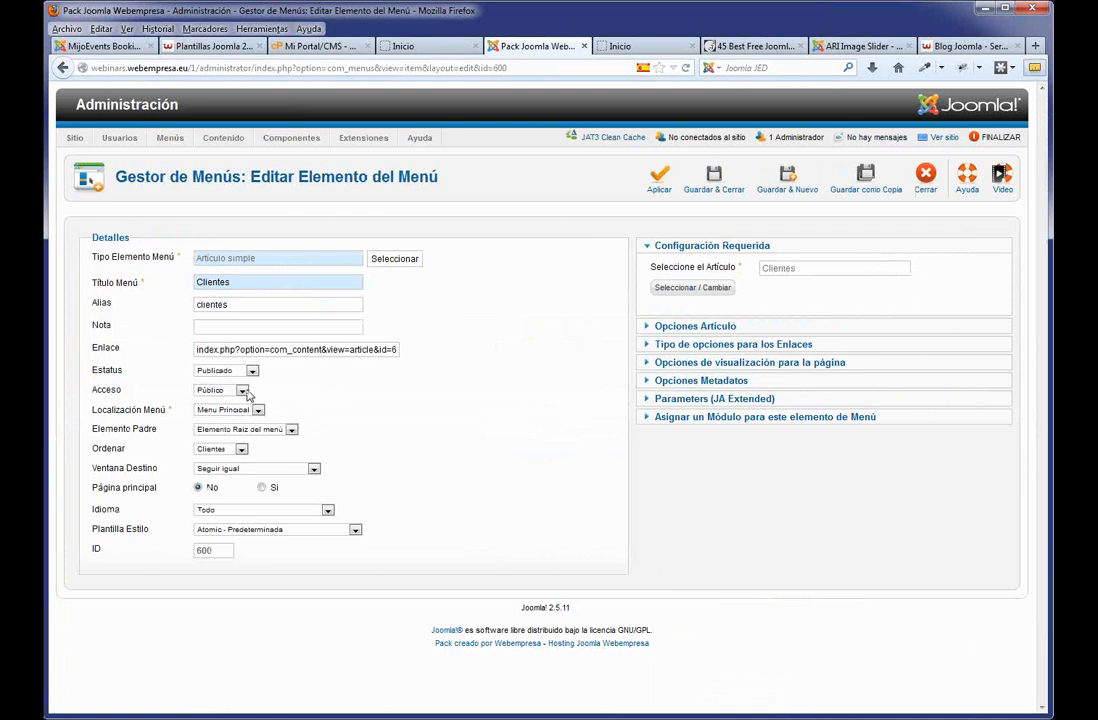
left_click(242, 391)
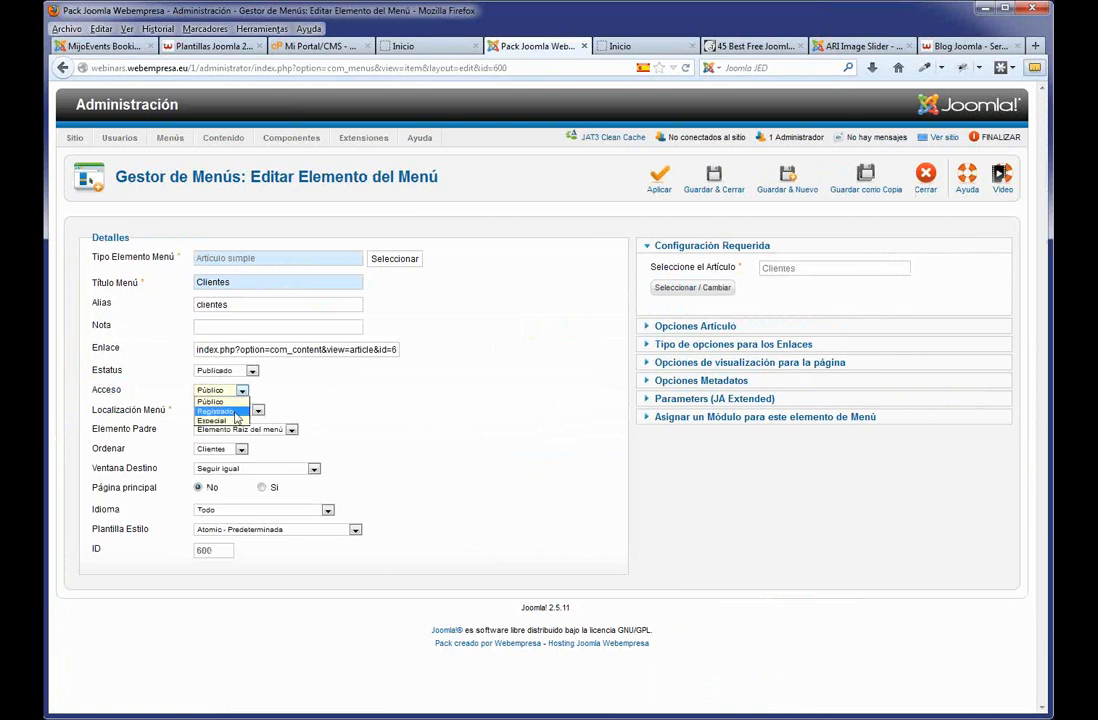
left_click(237, 413)
left_click(228, 390)
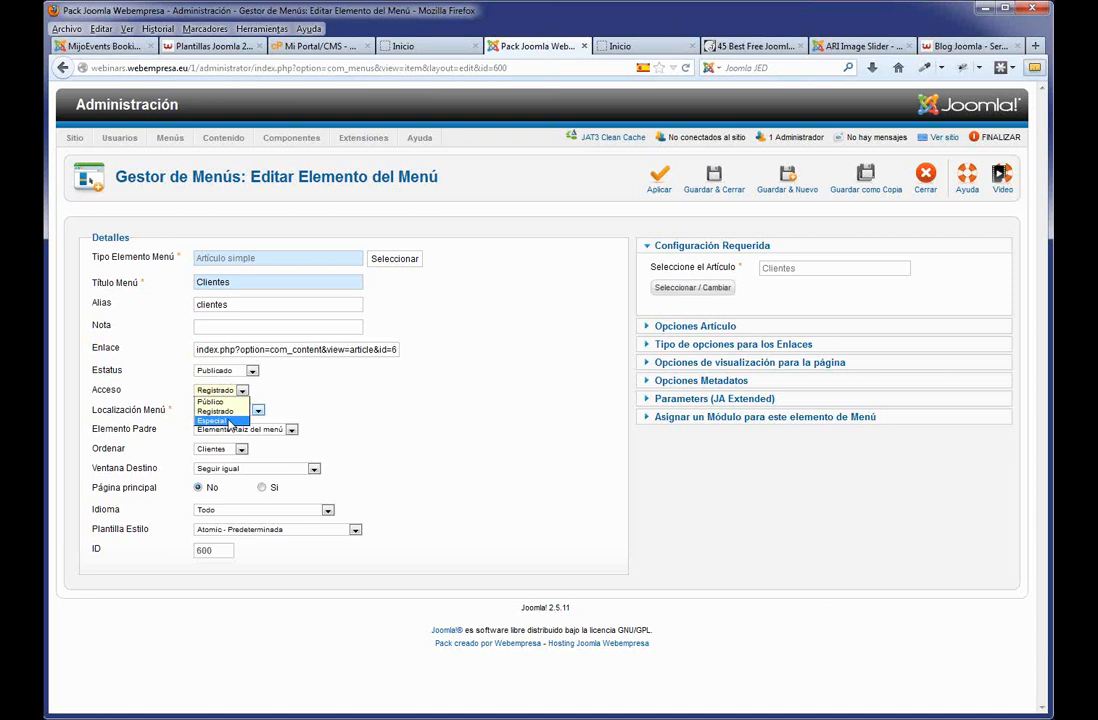
left_click(215, 411)
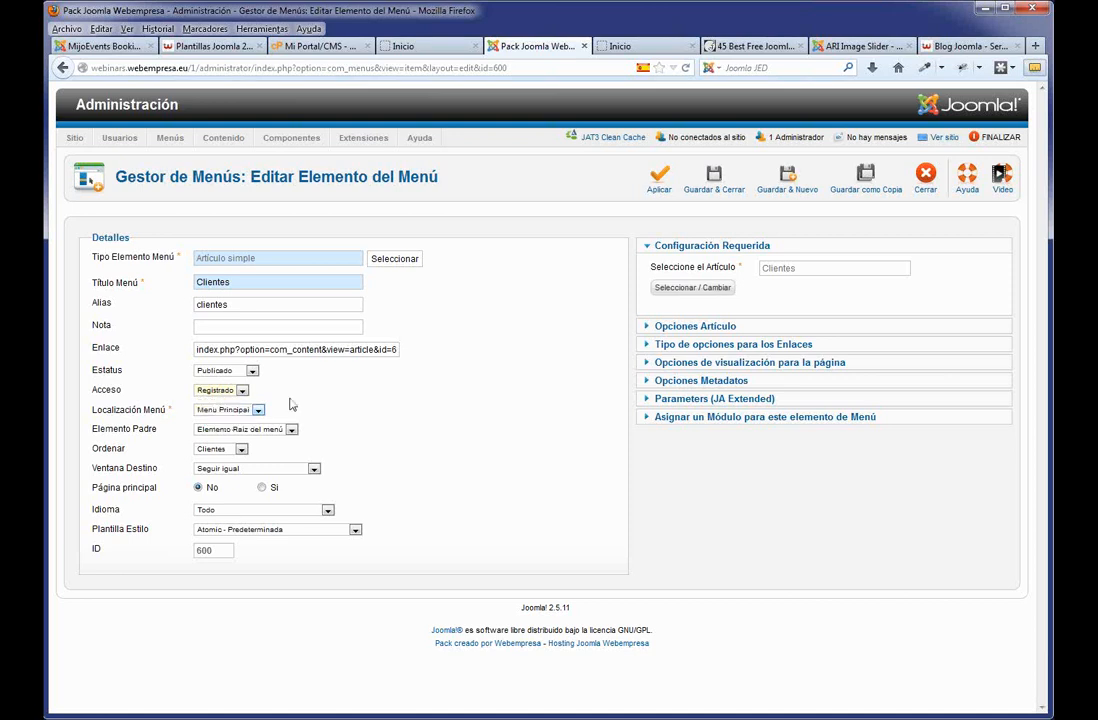
left_click(714, 183)
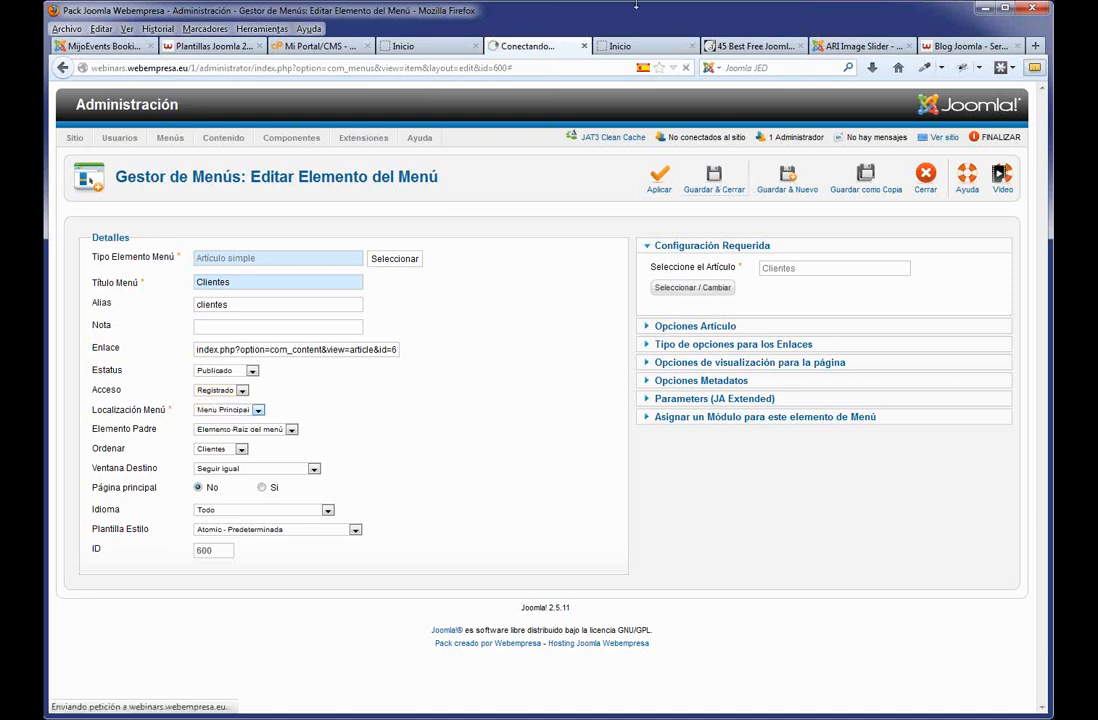
left_click(420, 46)
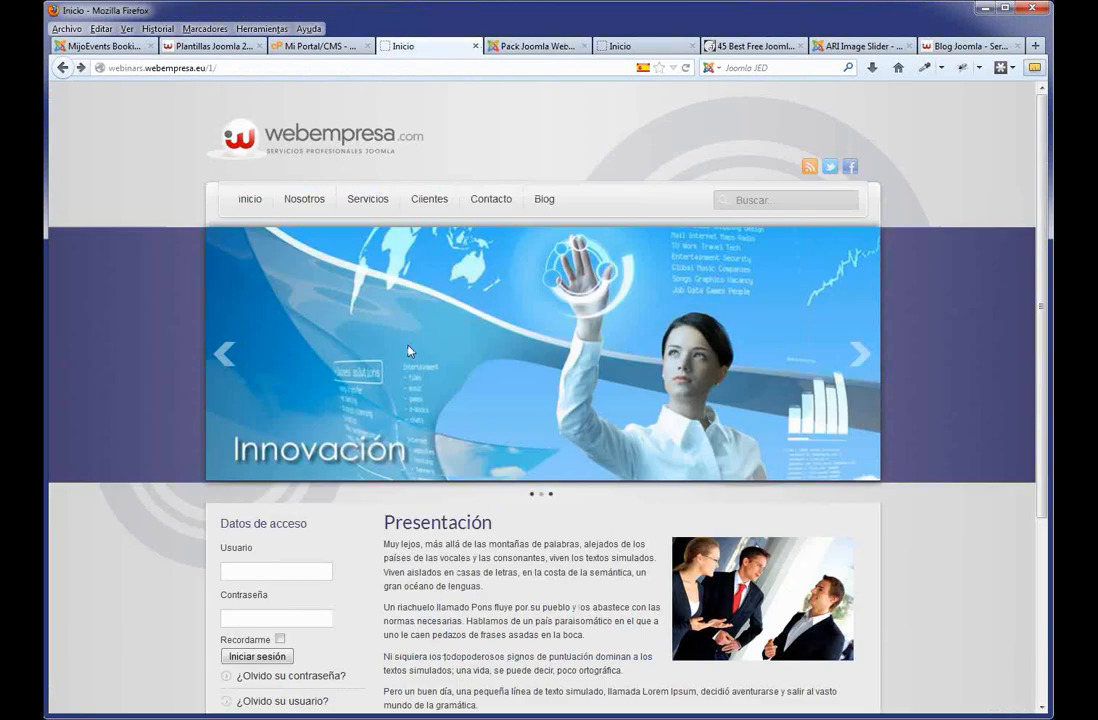
key("F5")
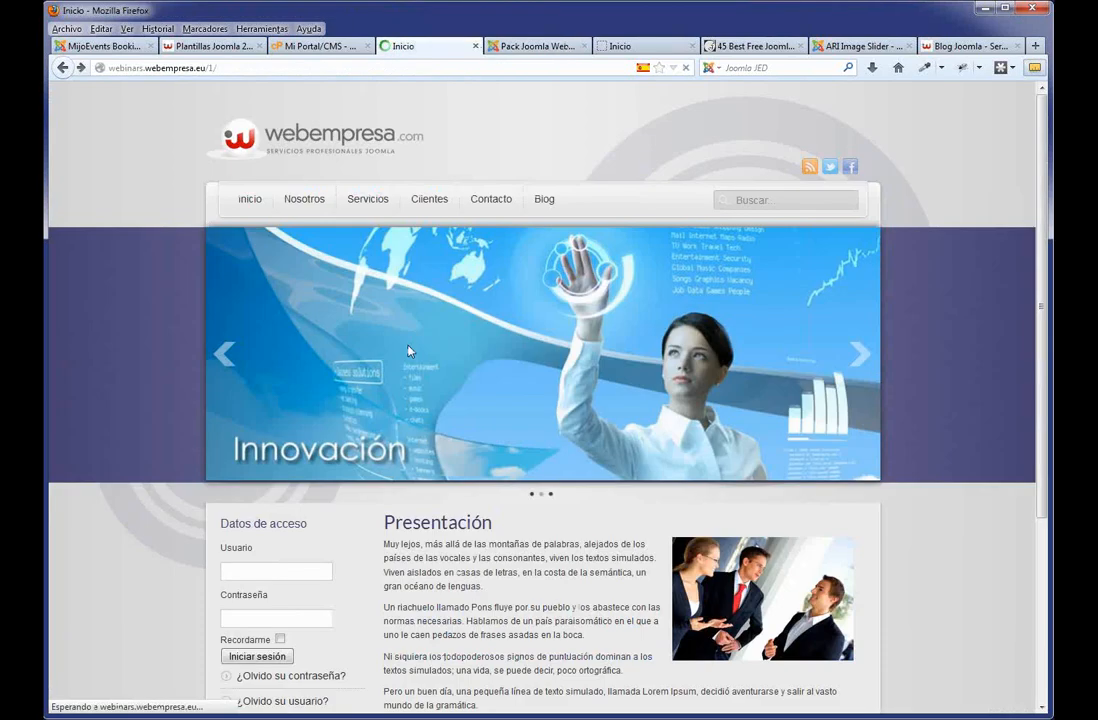
left_click(293, 573)
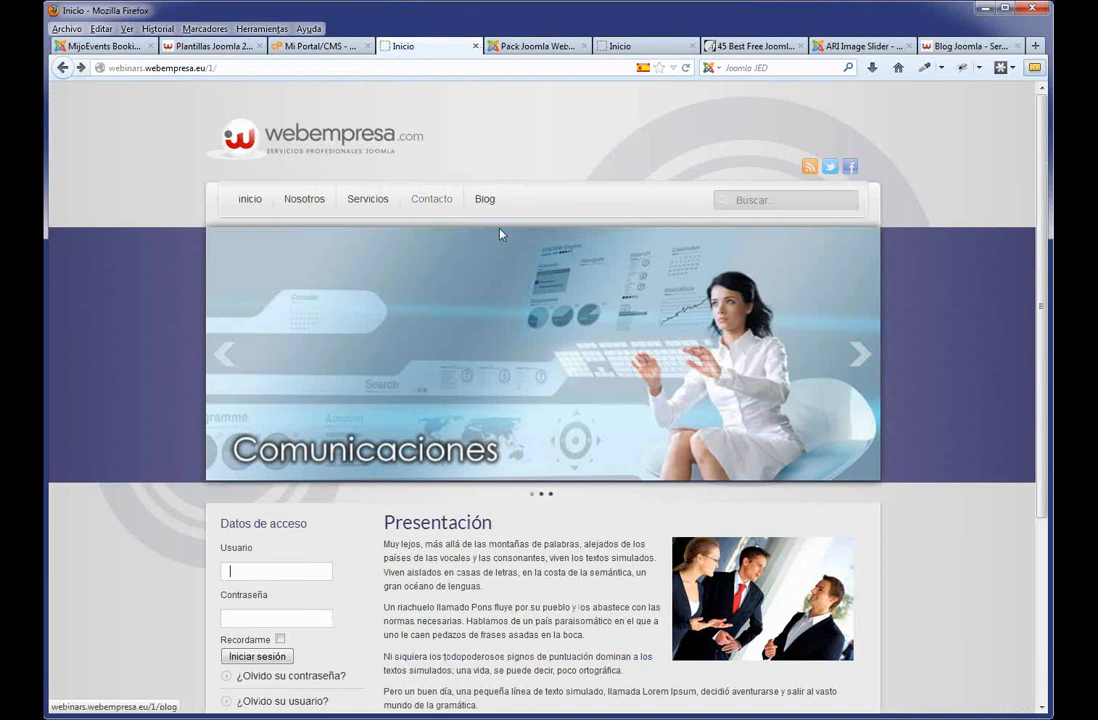
left_click(266, 572)
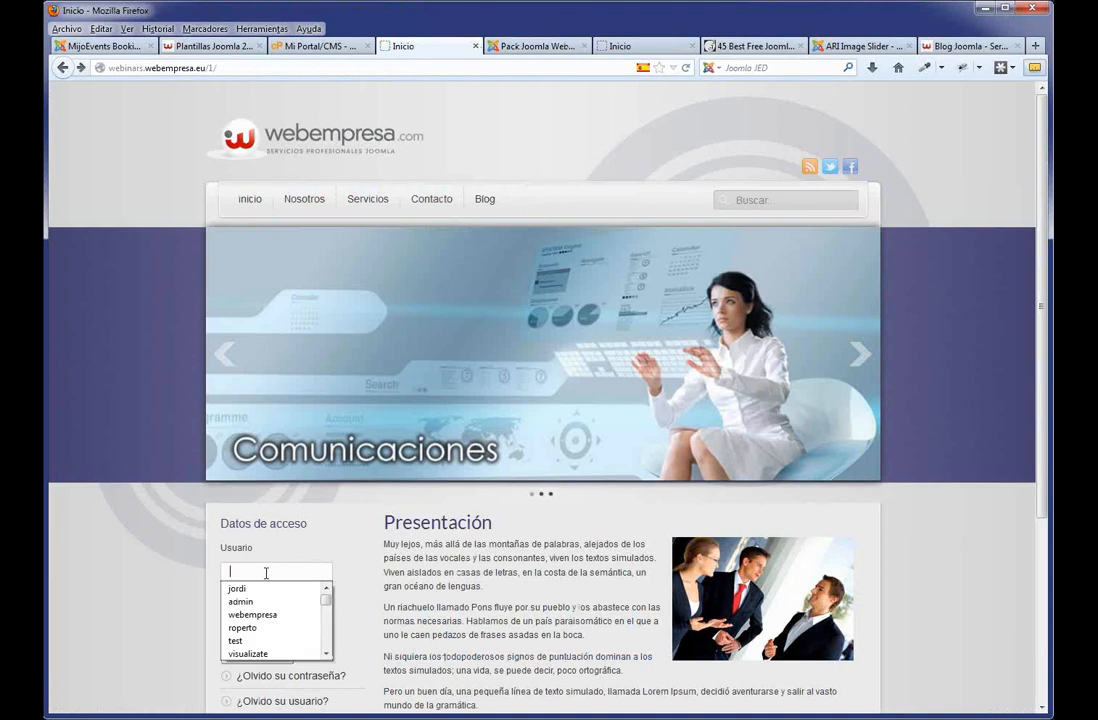
left_click(144, 556)
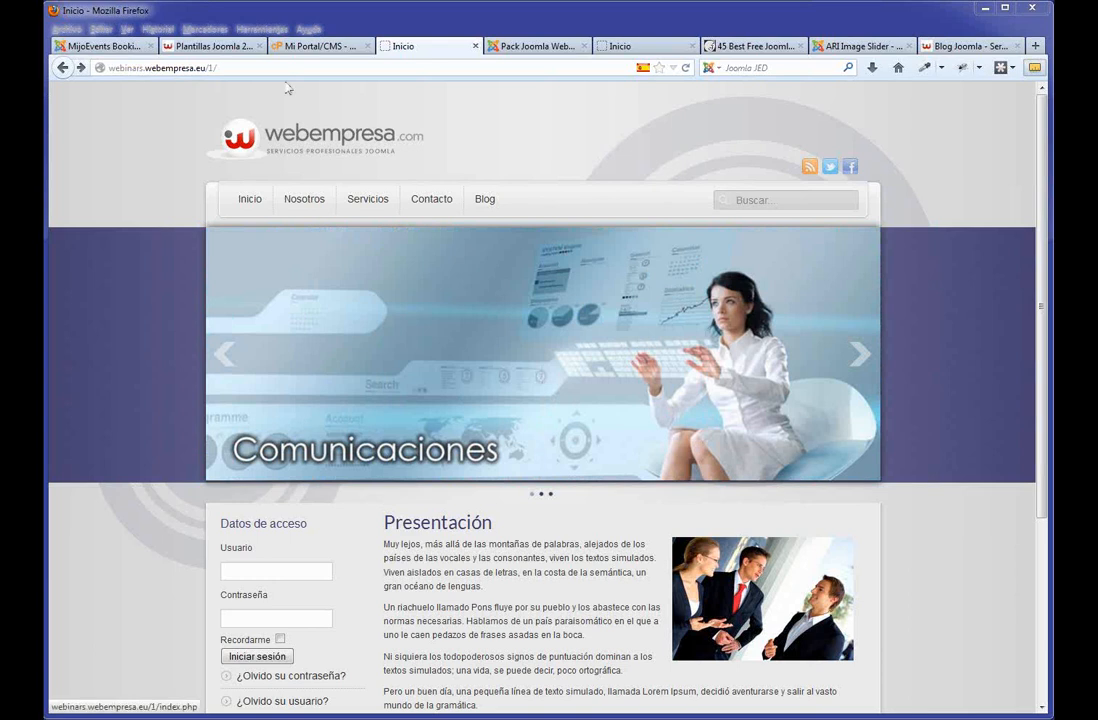
Search the Joomla Extensions Directory for 'jupgrade'.
left_click(100, 46)
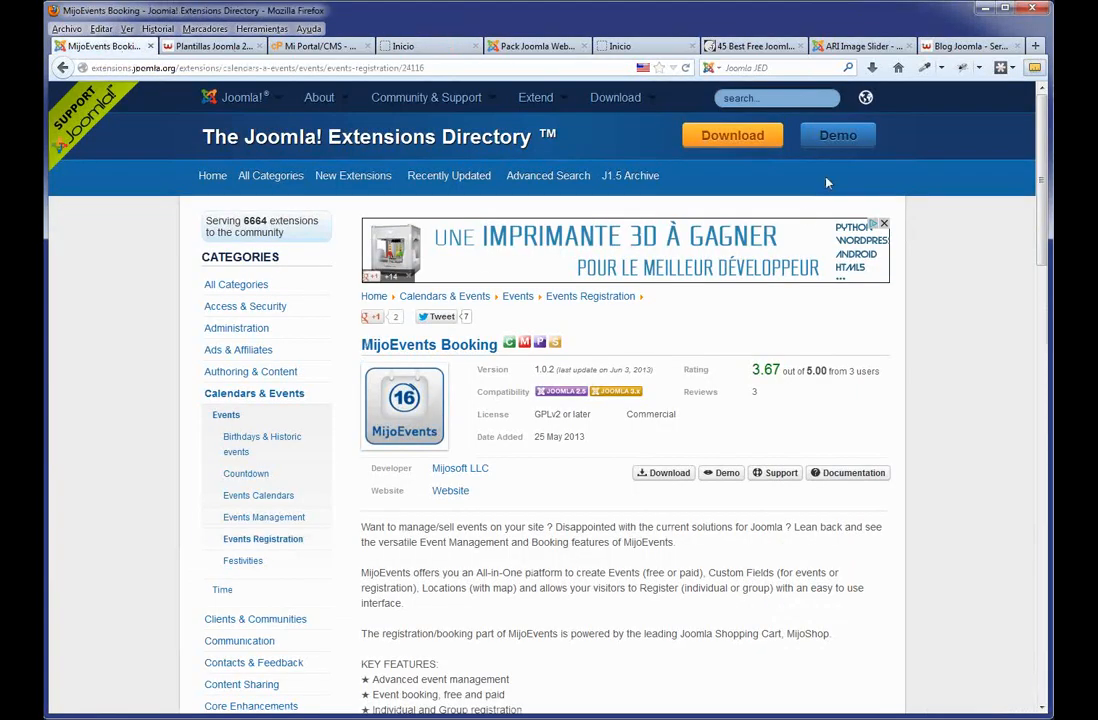
left_click(746, 98)
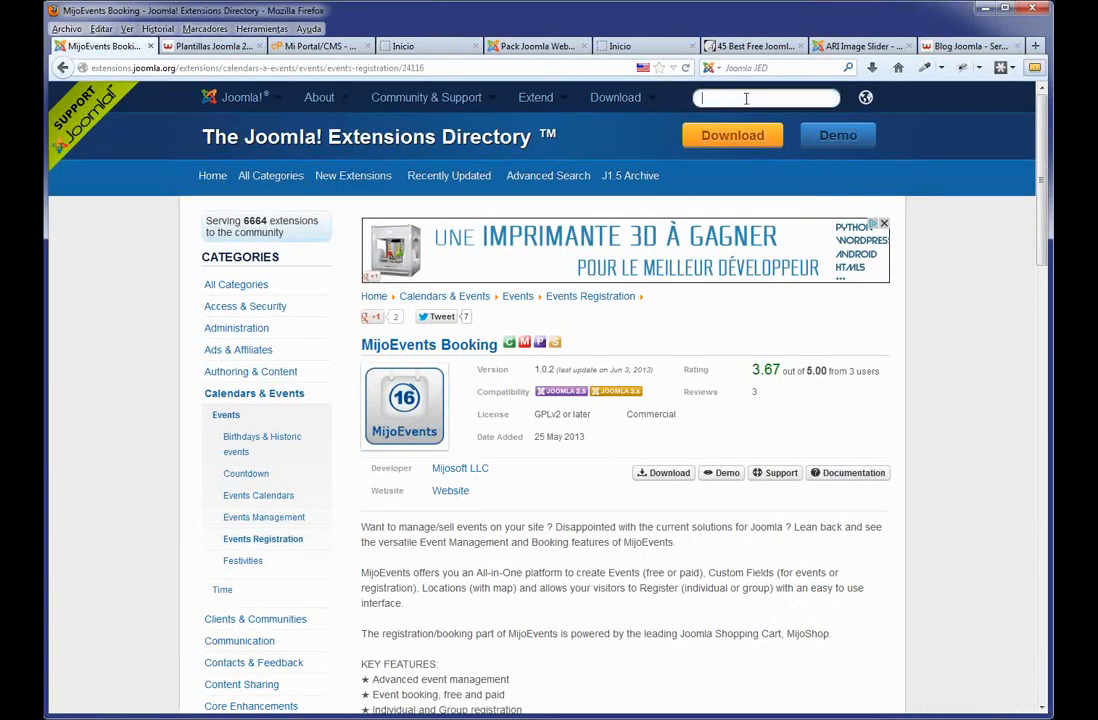
type("jupgrade")
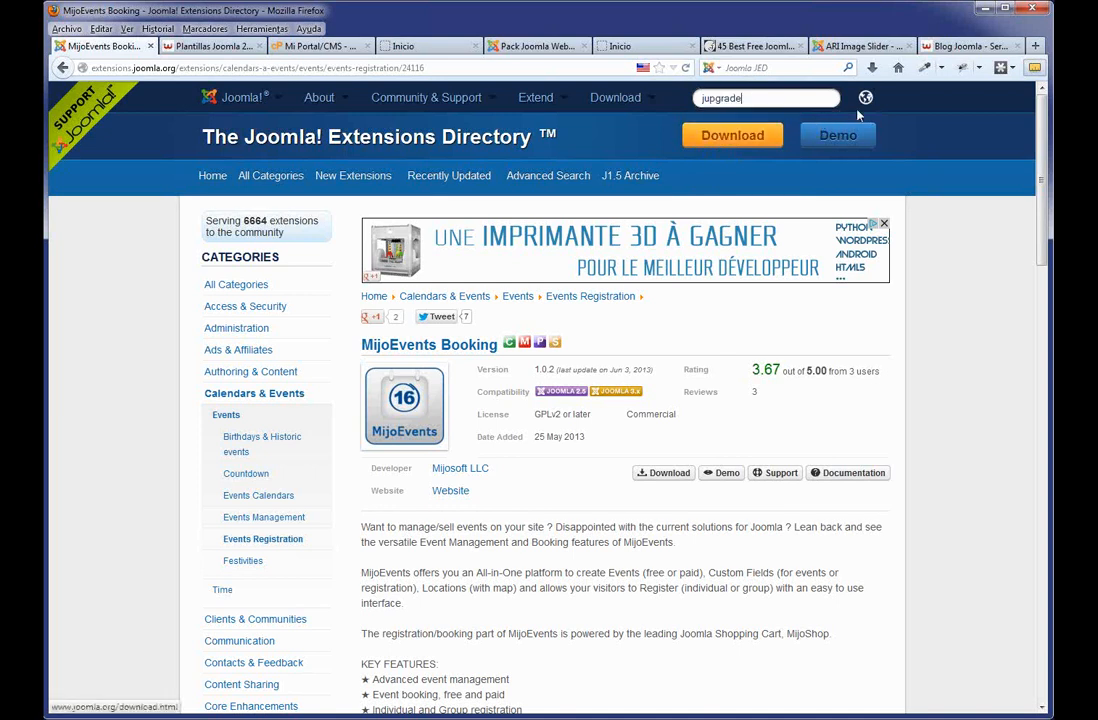
key("Return")
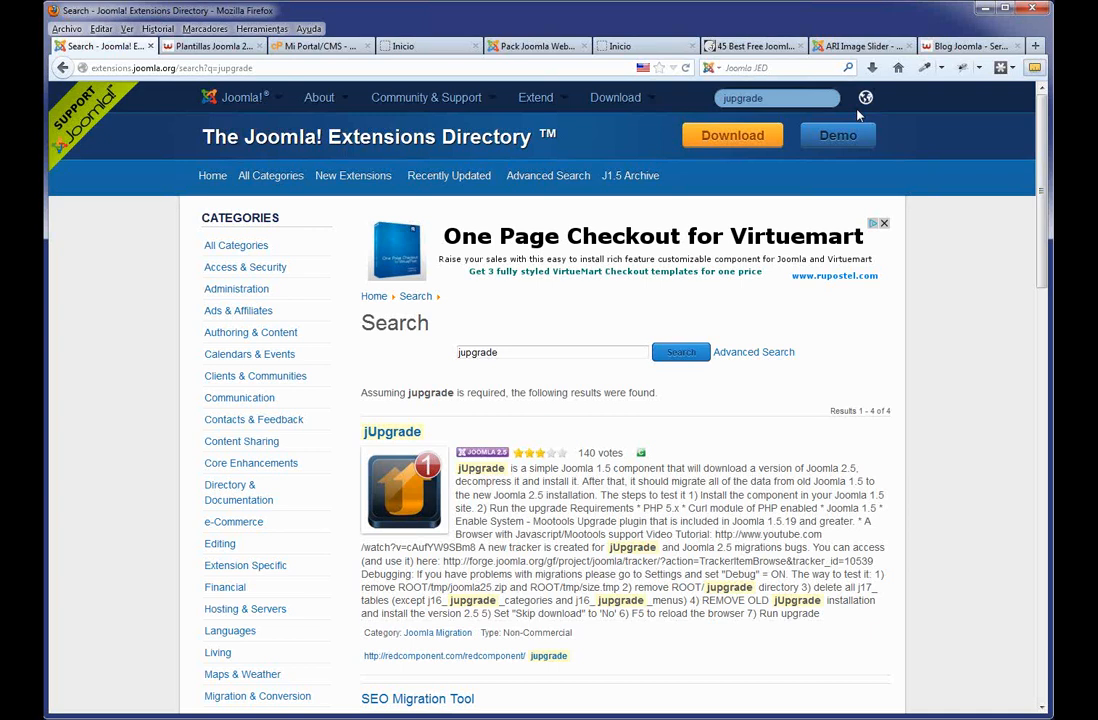
Scroll through the four jupgrade results, led by the jUpgrade 1.5-to-2.5 migration component.
scroll(578, 191, "down", 5)
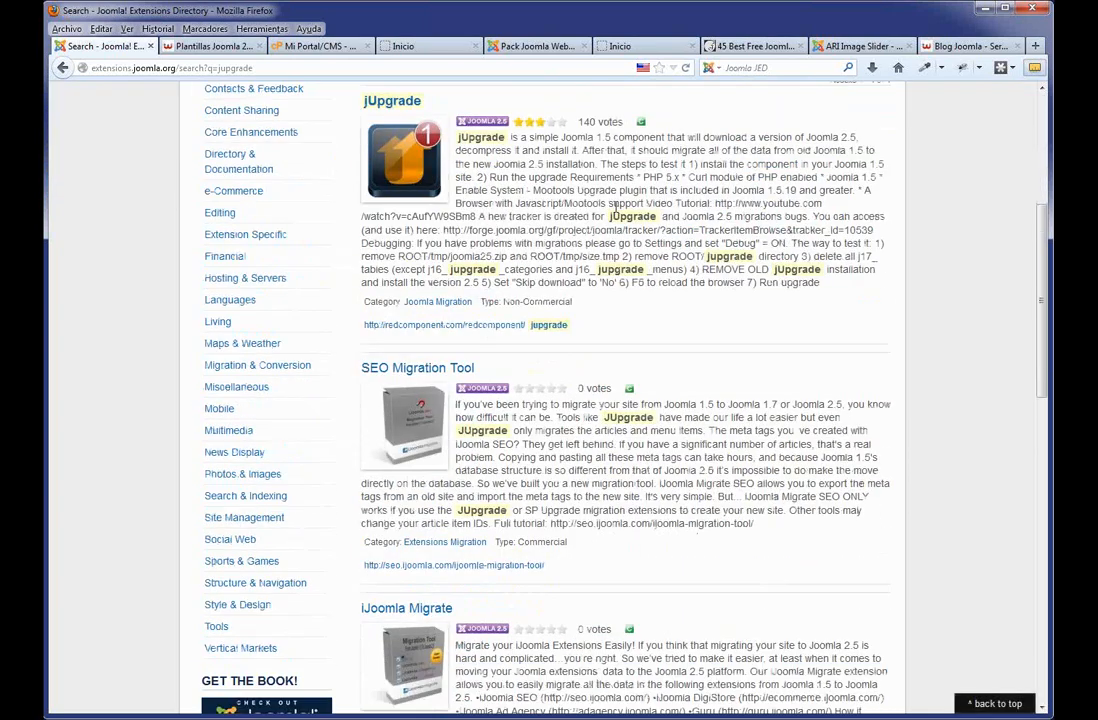
scroll(578, 191, "up", 2)
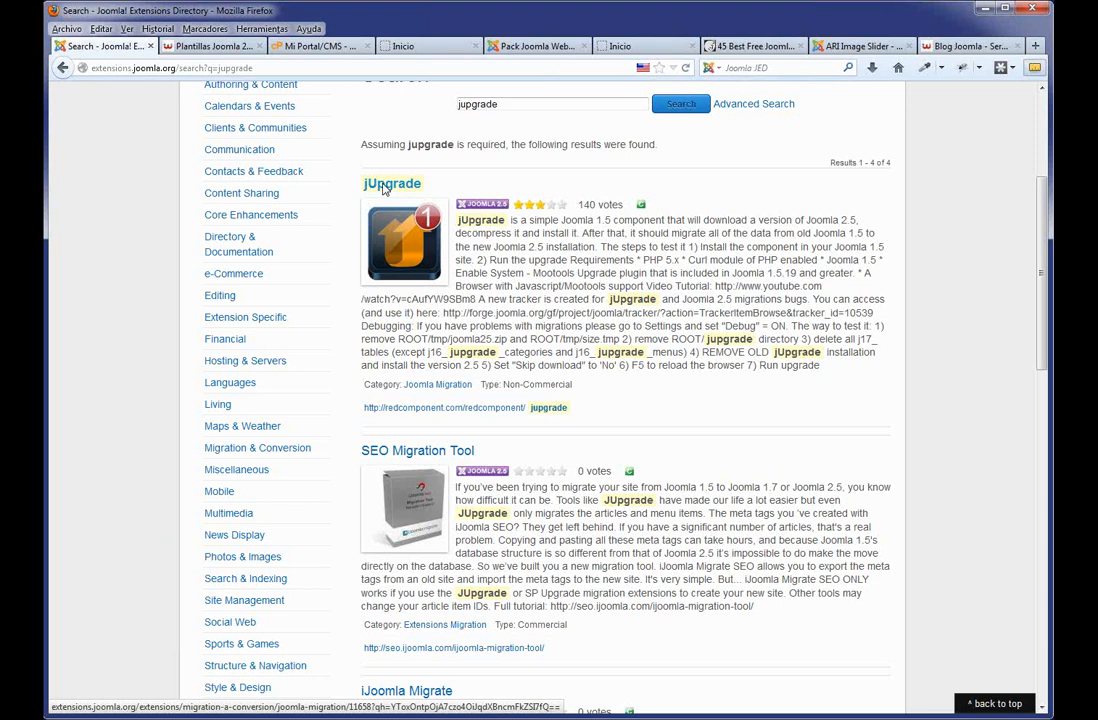
scroll(383, 188, "down", 8)
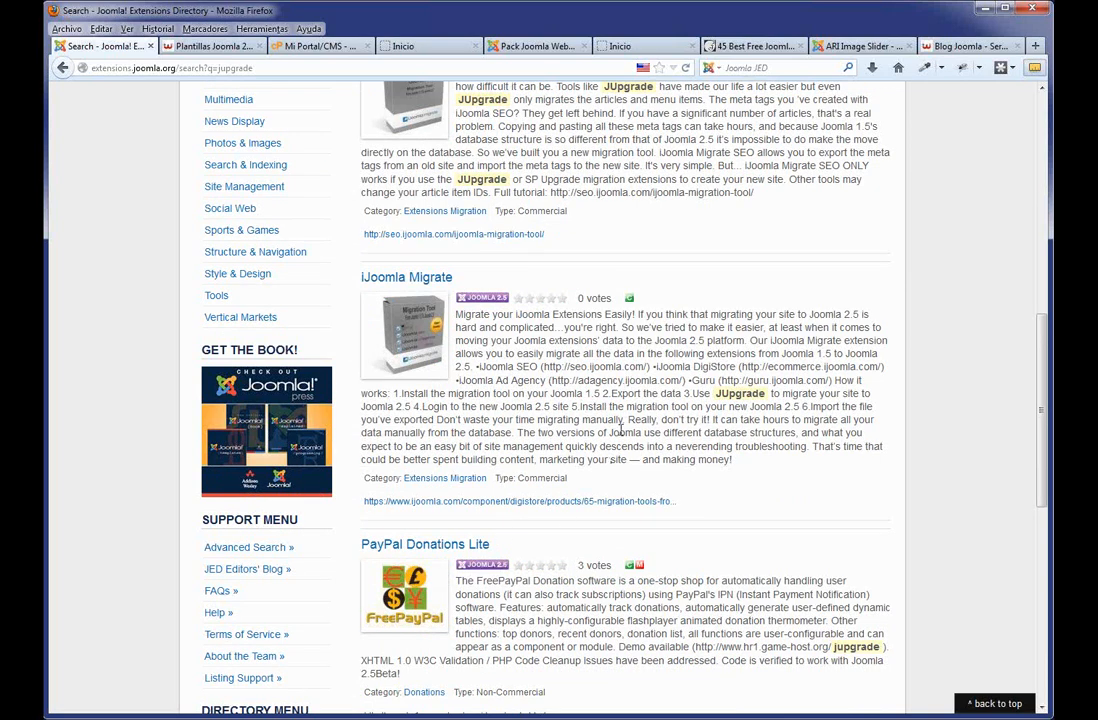
scroll(620, 432, "up", 10)
scroll(620, 432, "up", 2)
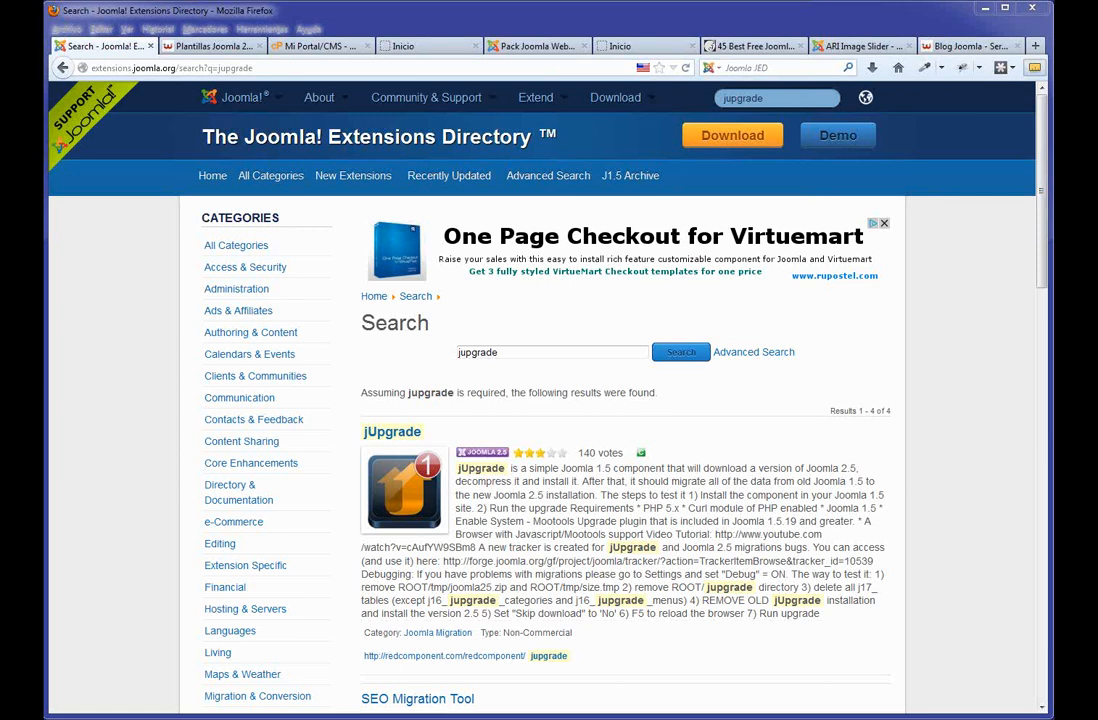
Take the site offline with the custom maintenance message, apply, and check the offline front page.
left_click(530, 46)
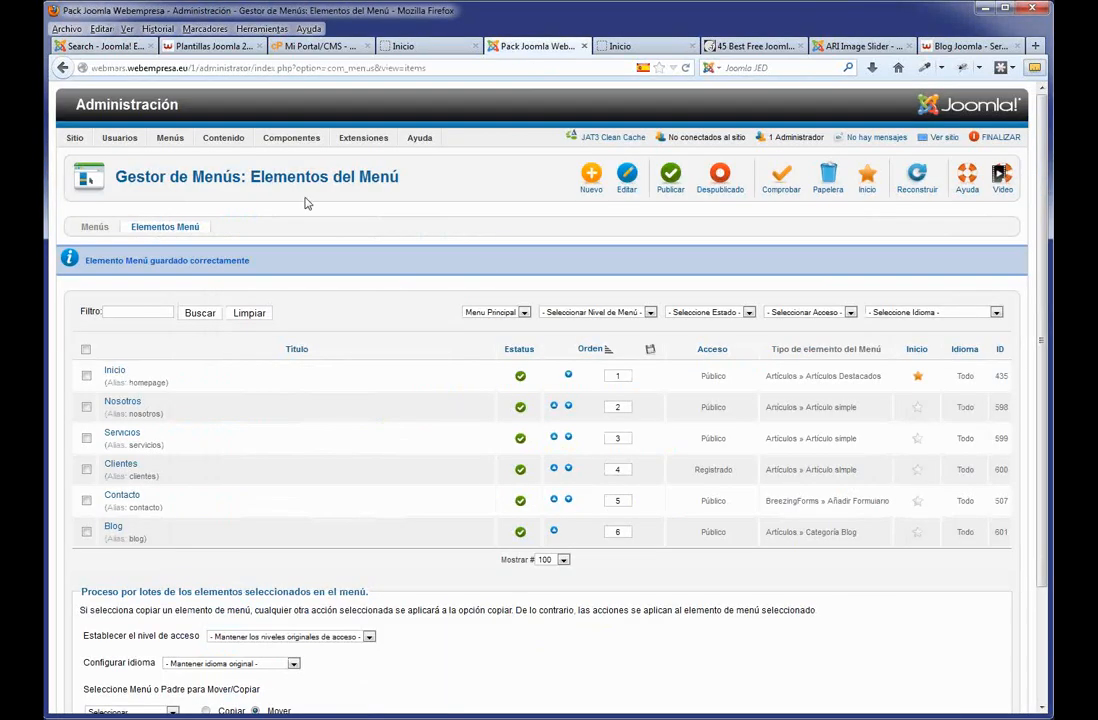
mouse_move(146, 145)
left_click(95, 160)
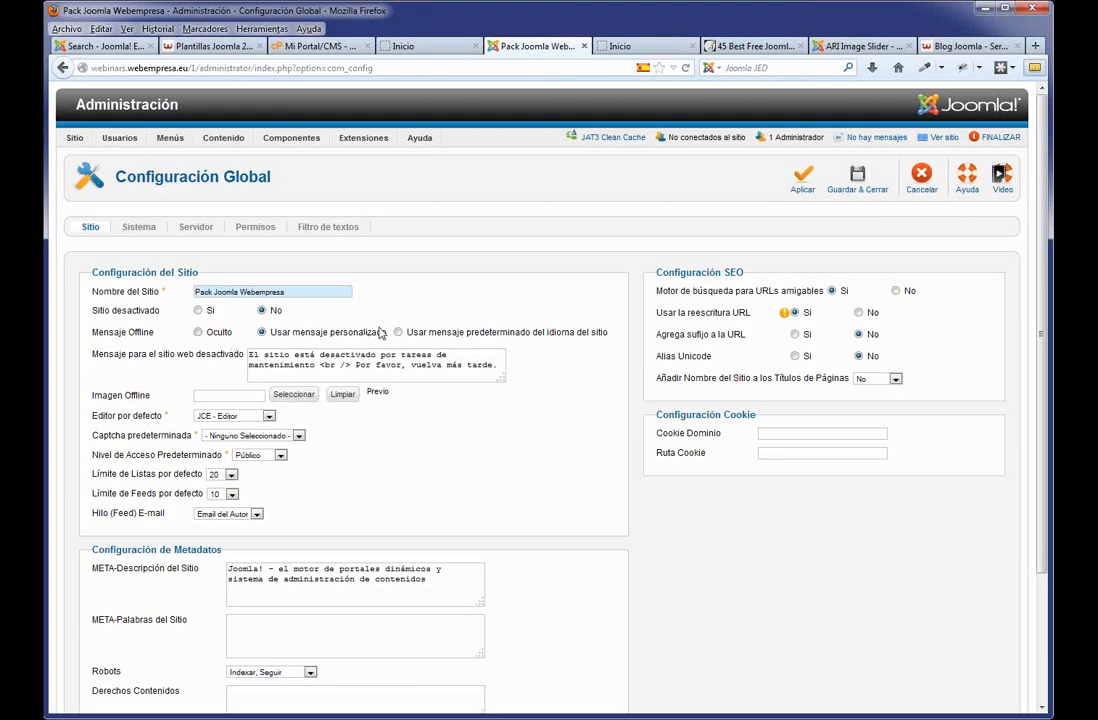
left_click(210, 333)
left_click(263, 332)
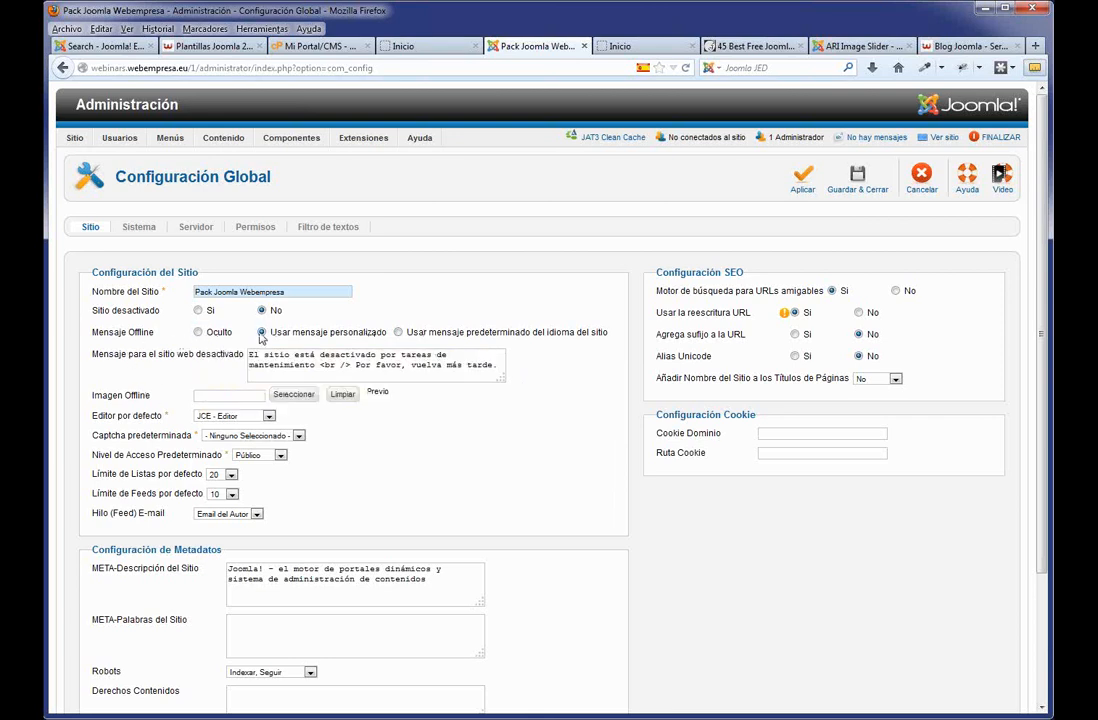
left_click(199, 311)
left_click(801, 182)
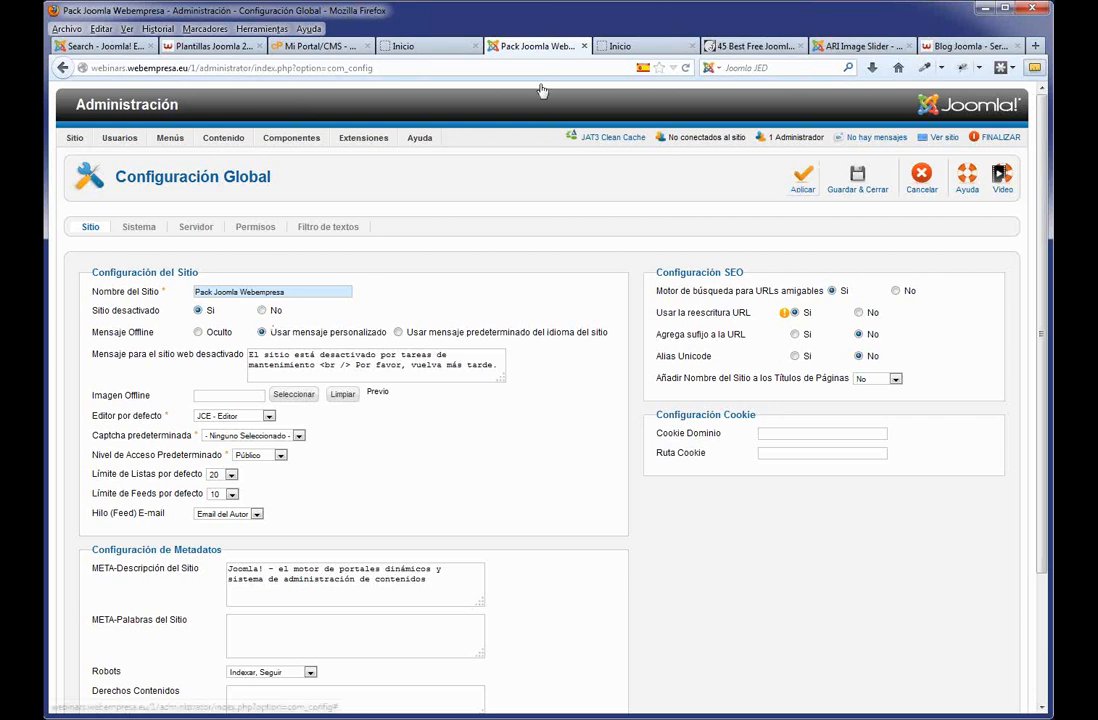
left_click(446, 50)
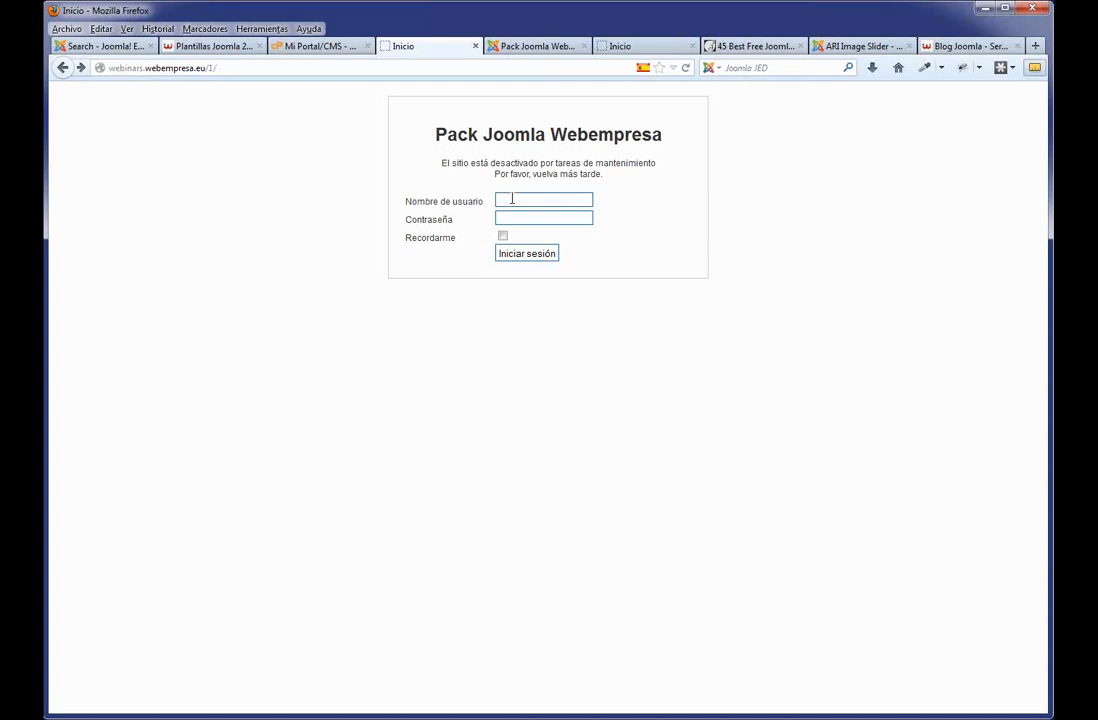
Set Sitio desactivado back to No and save and close the Global Configuration.
left_click(540, 46)
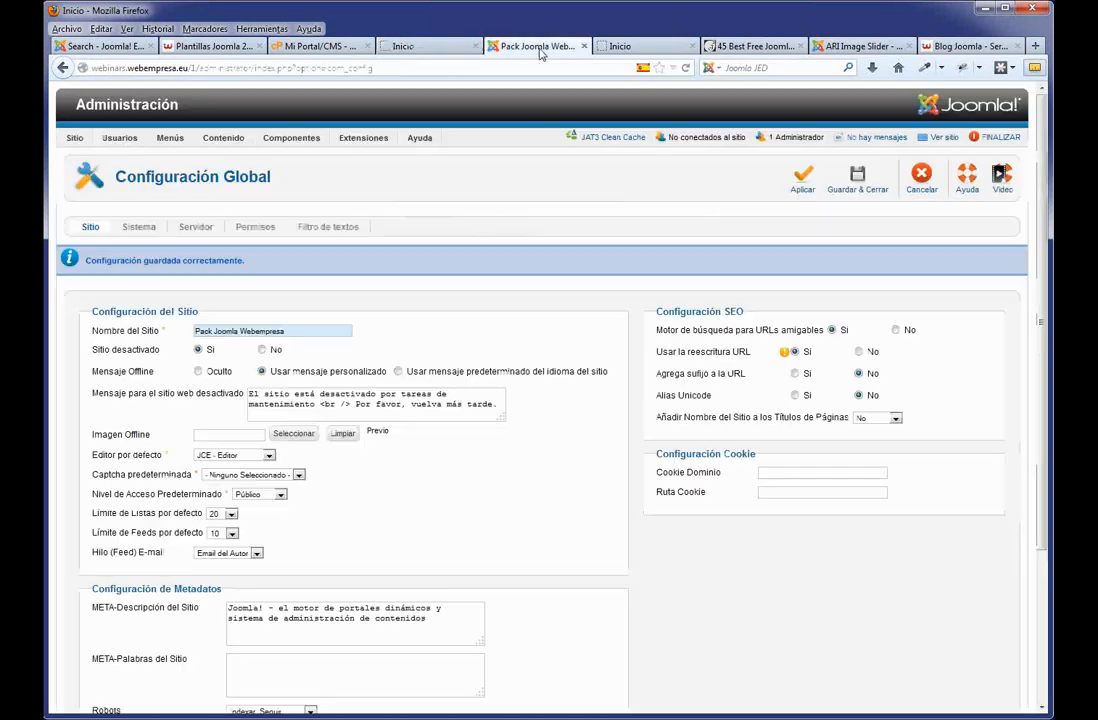
left_click(262, 349)
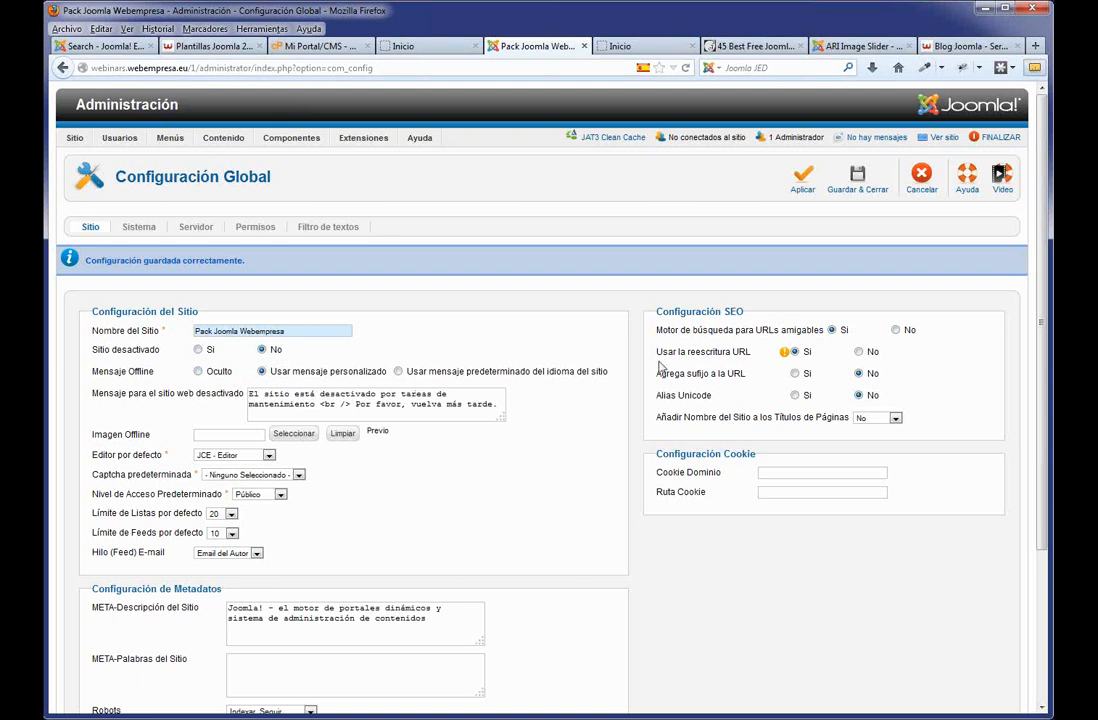
left_click(850, 187)
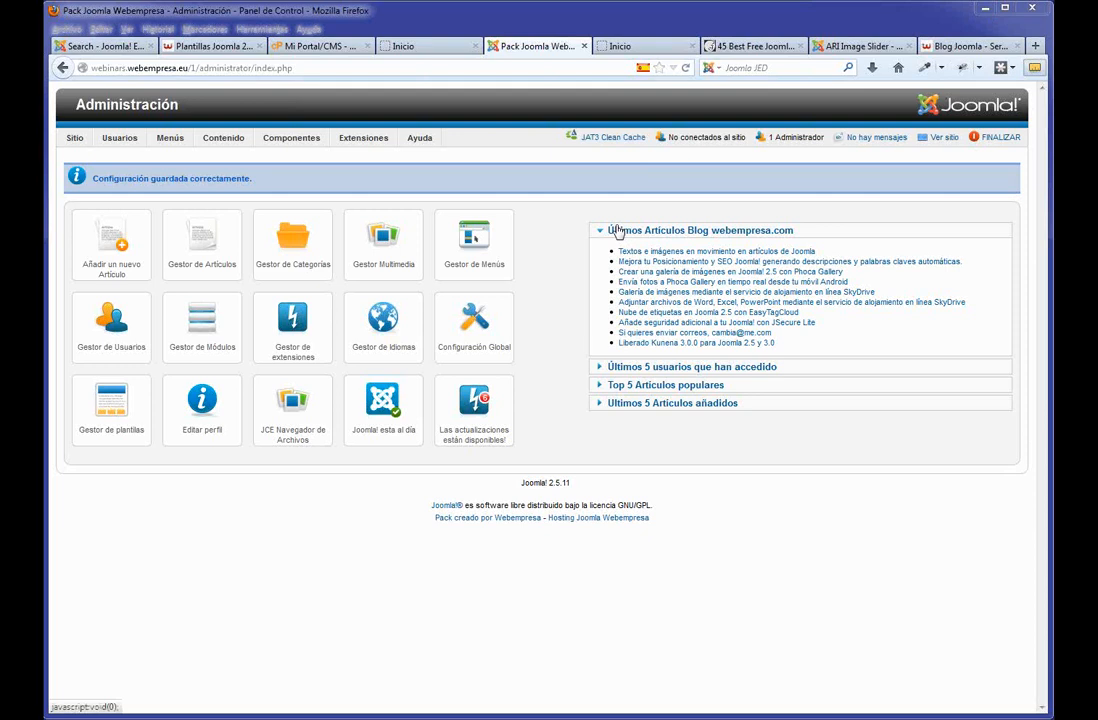
left_click(420, 47)
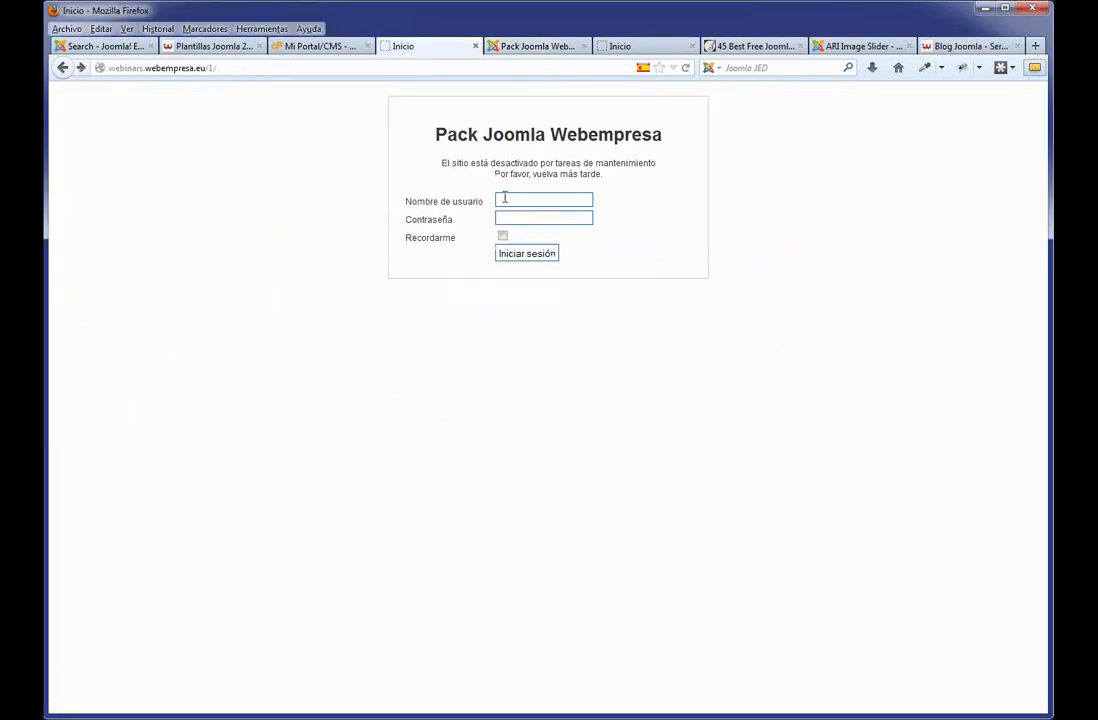
key("F5")
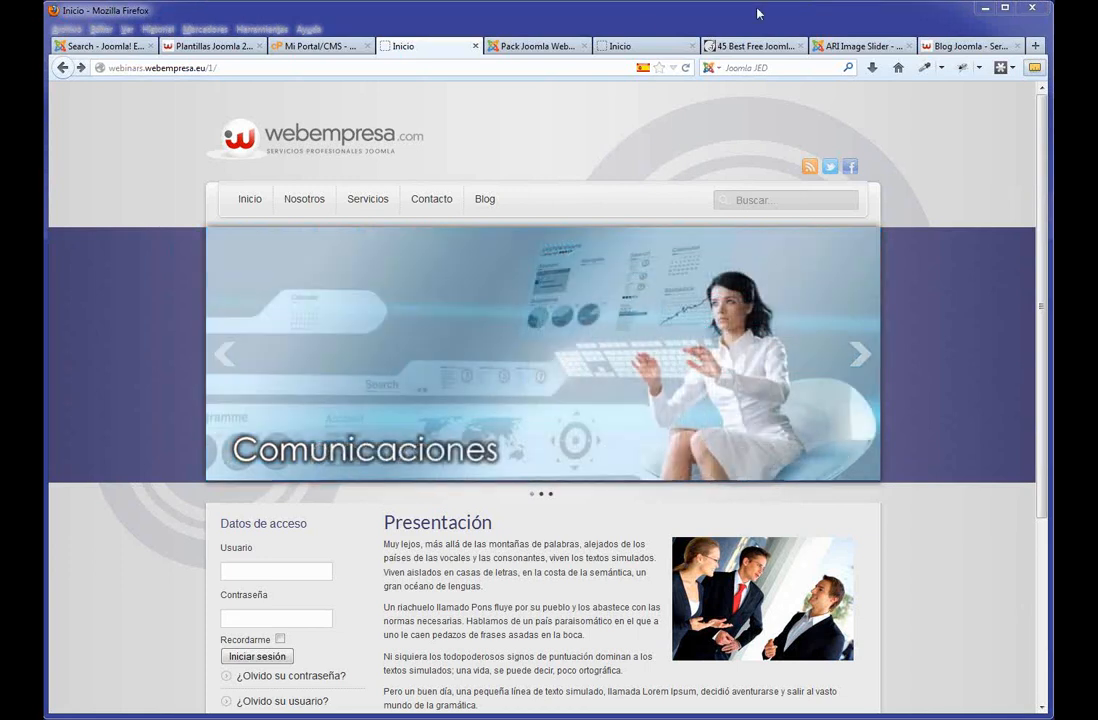
left_click(558, 47)
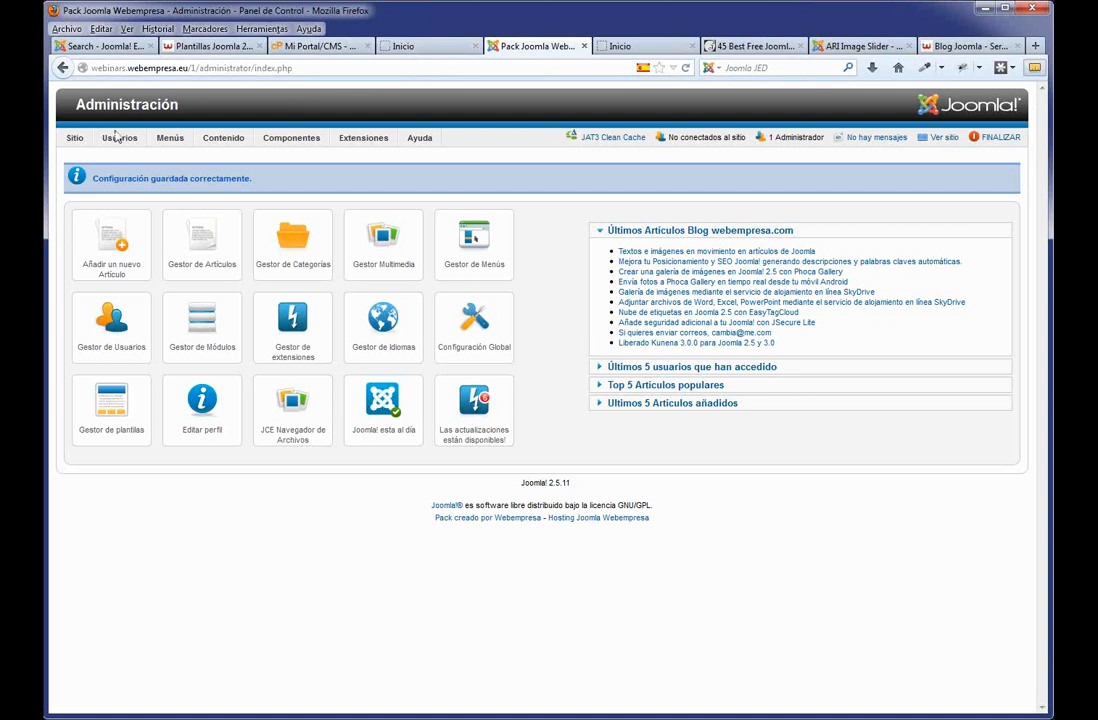
Review the User Manager options (registration, Registrado group, Yo activation) and cancel without changes.
mouse_move(119, 138)
left_click(133, 158)
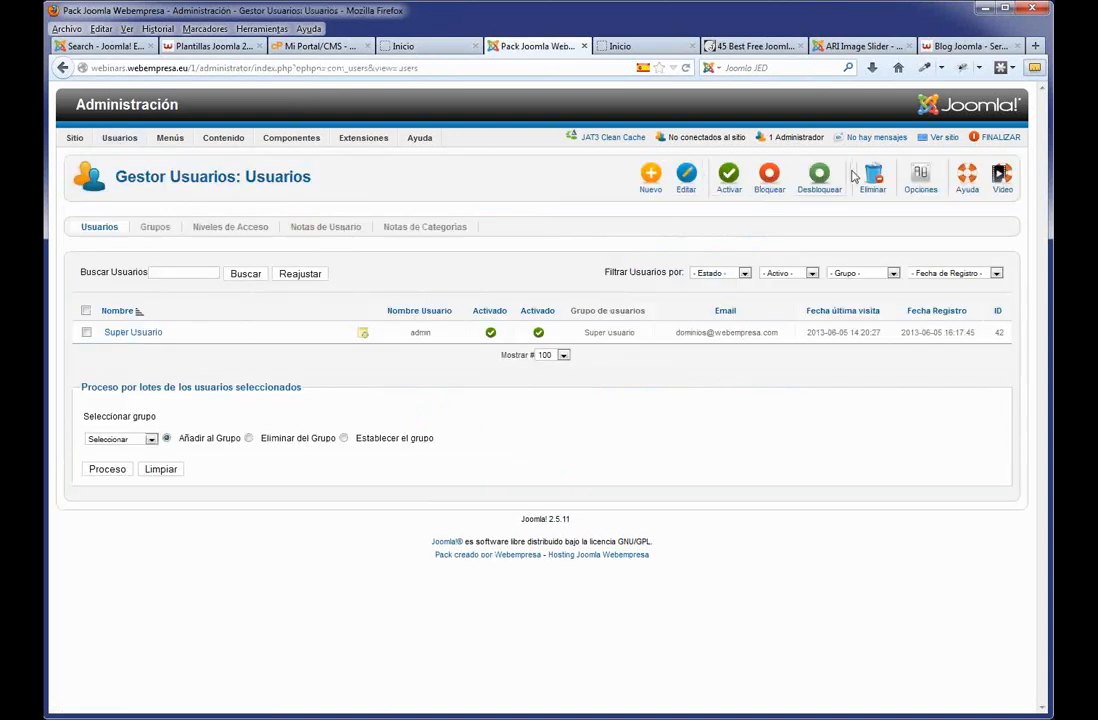
left_click(921, 180)
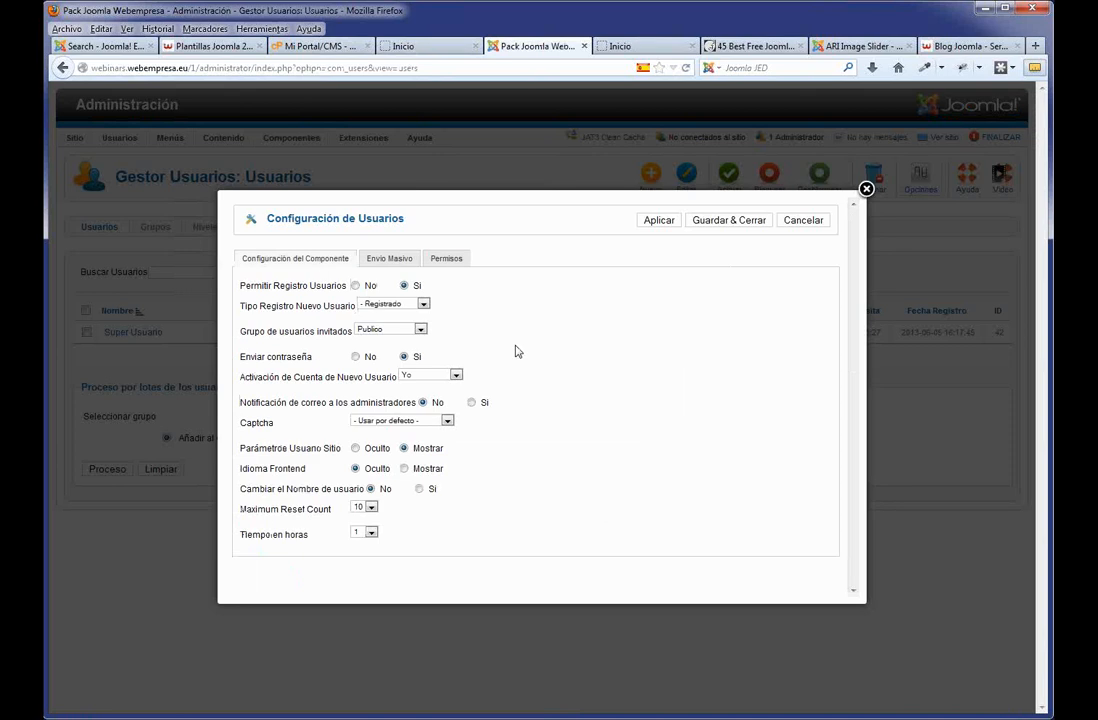
left_click(355, 286)
left_click(404, 286)
left_click(423, 304)
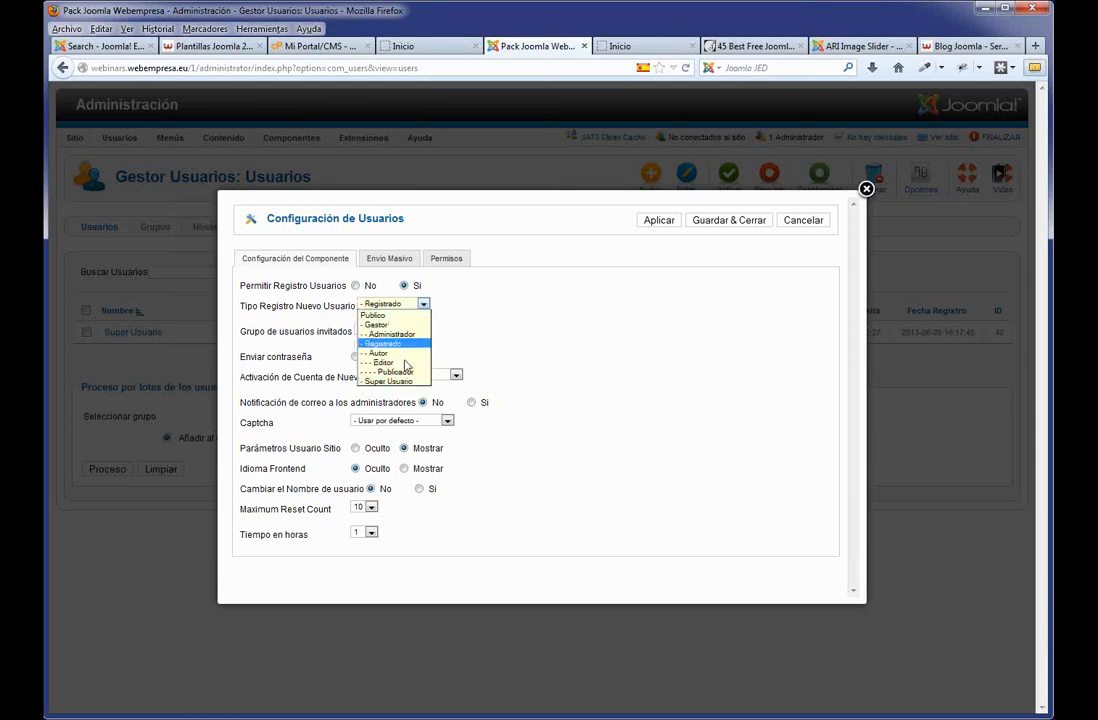
left_click(405, 345)
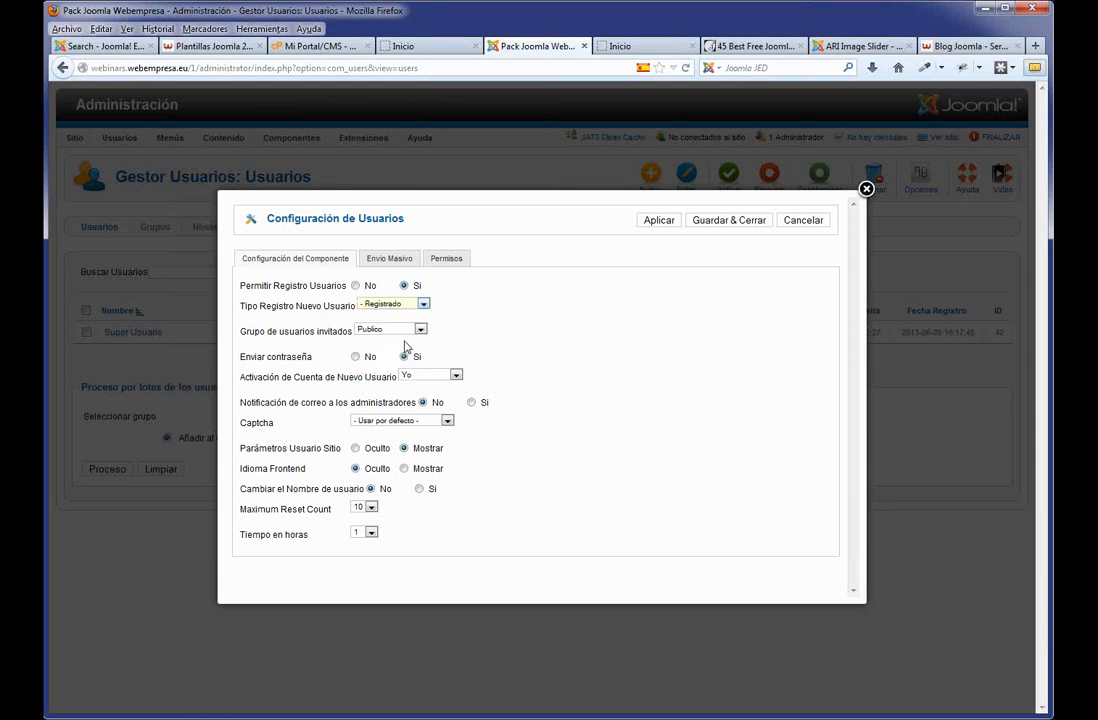
left_click(422, 304)
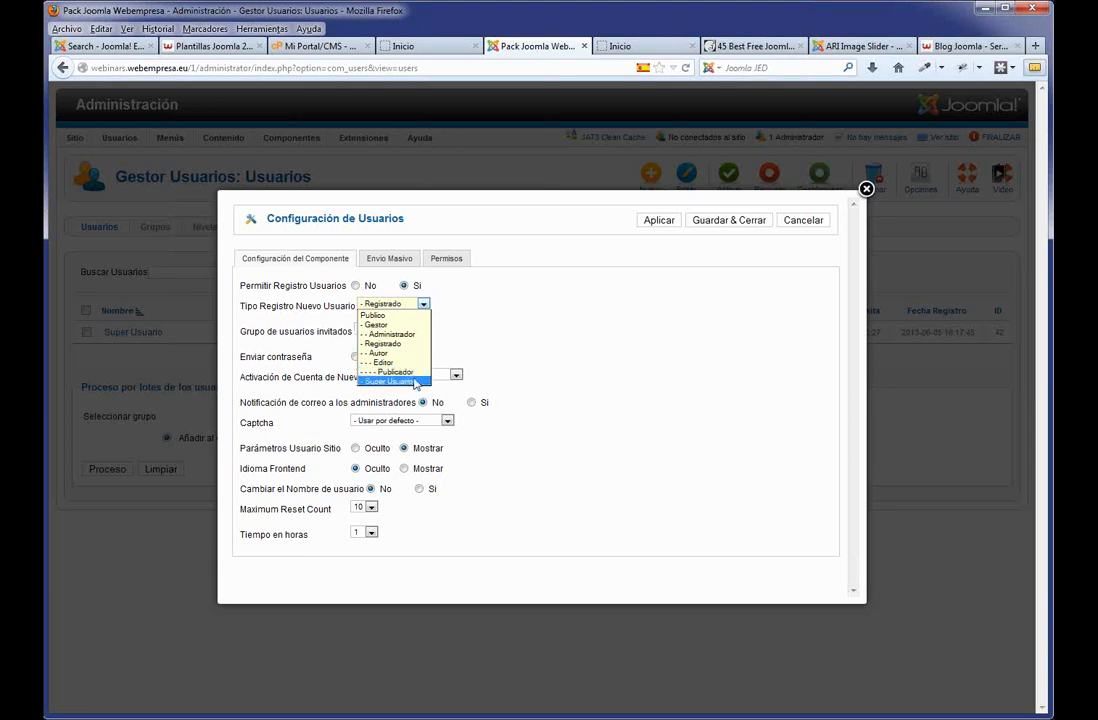
left_click(569, 342)
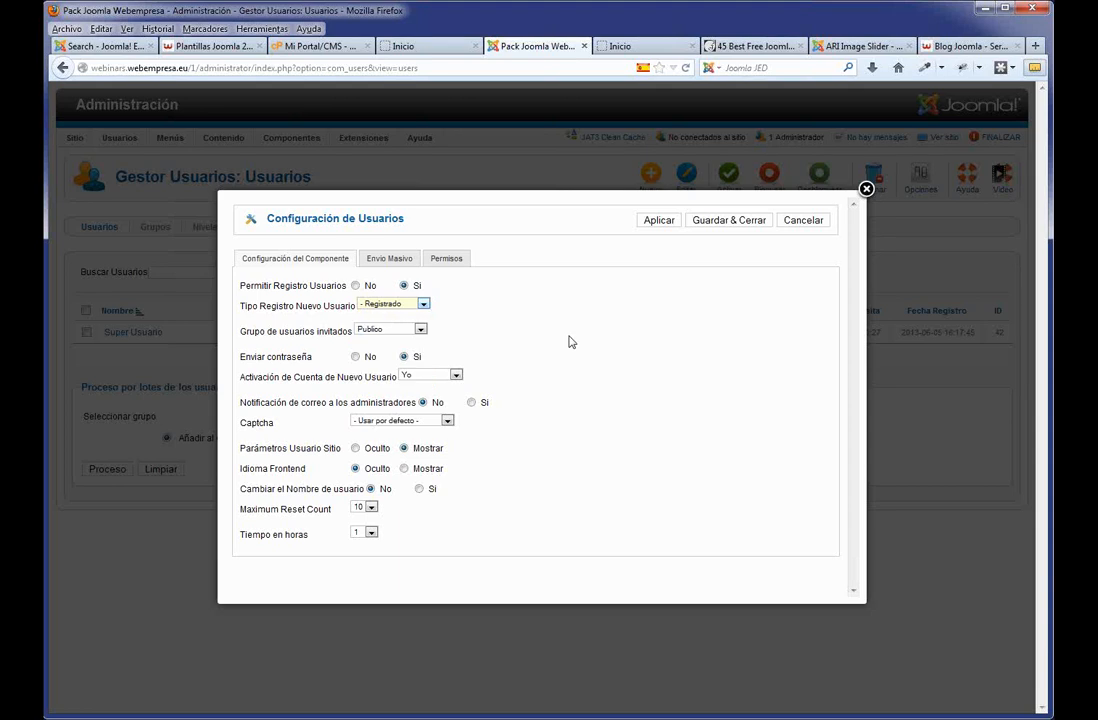
left_click(455, 375)
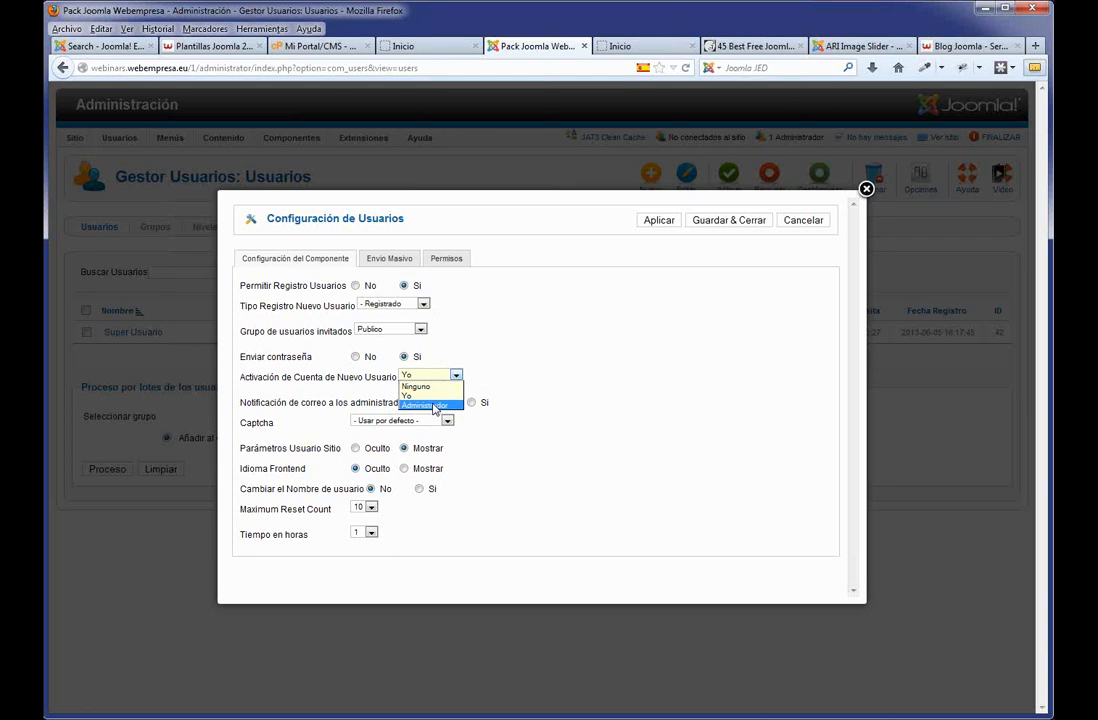
left_click(556, 392)
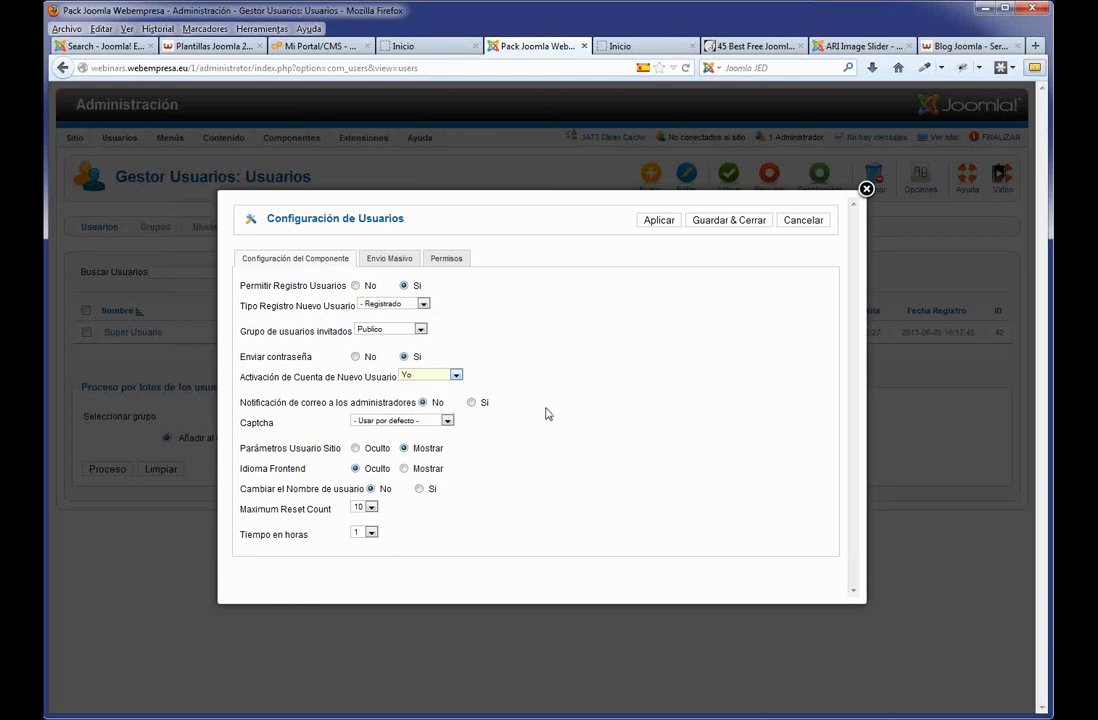
left_click(801, 220)
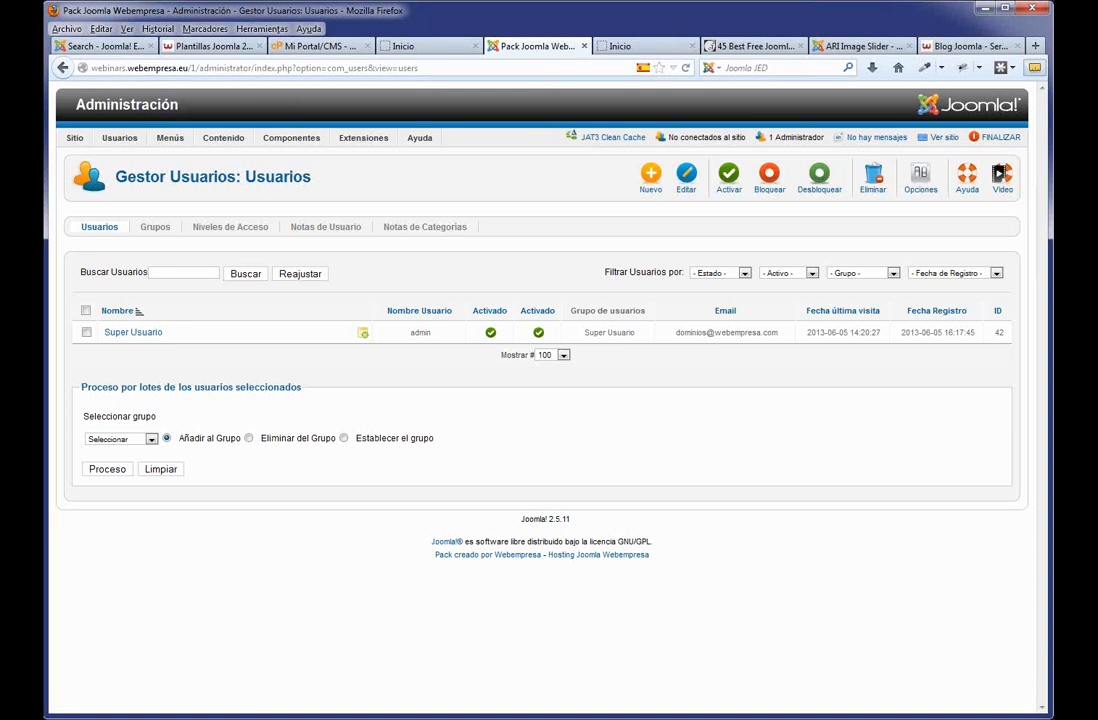
left_click(156, 228)
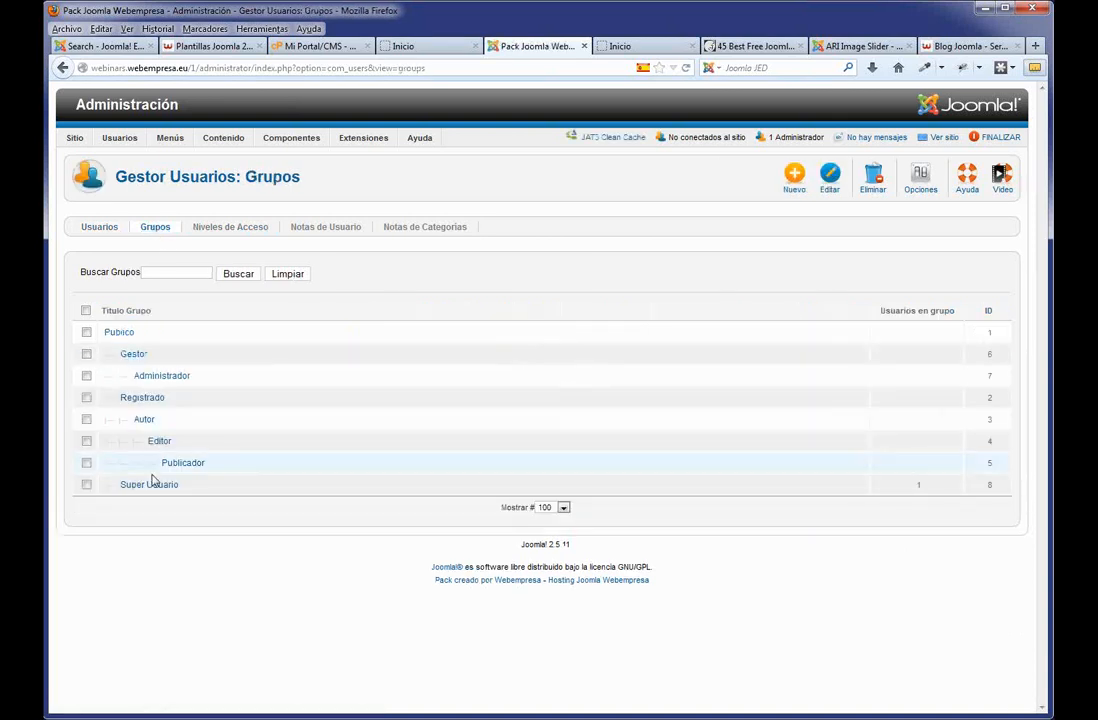
left_click(214, 230)
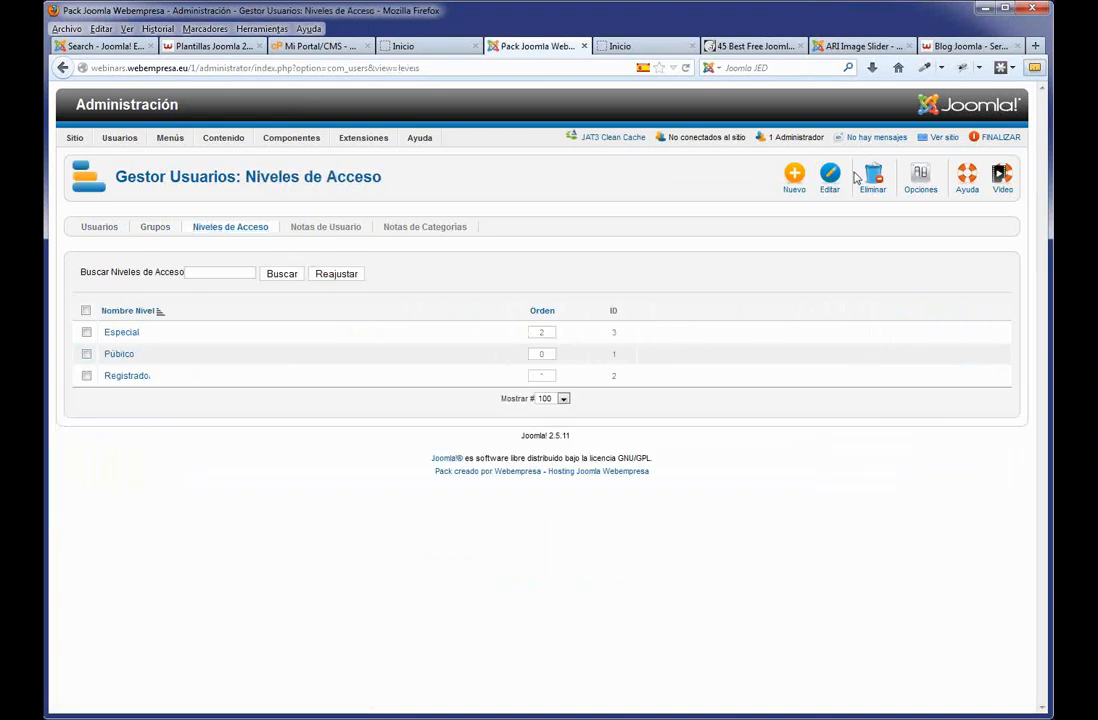
left_click(160, 229)
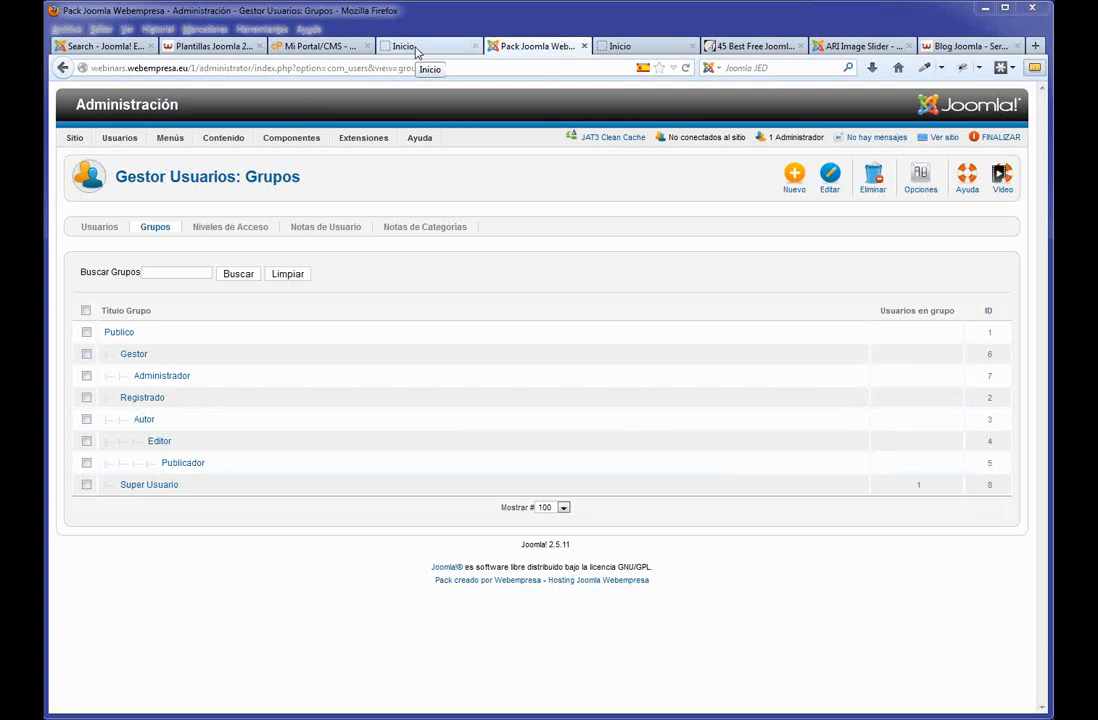
Glance at the site's homepage, then start entering 'youtub' in a new browser tab.
left_click(418, 50)
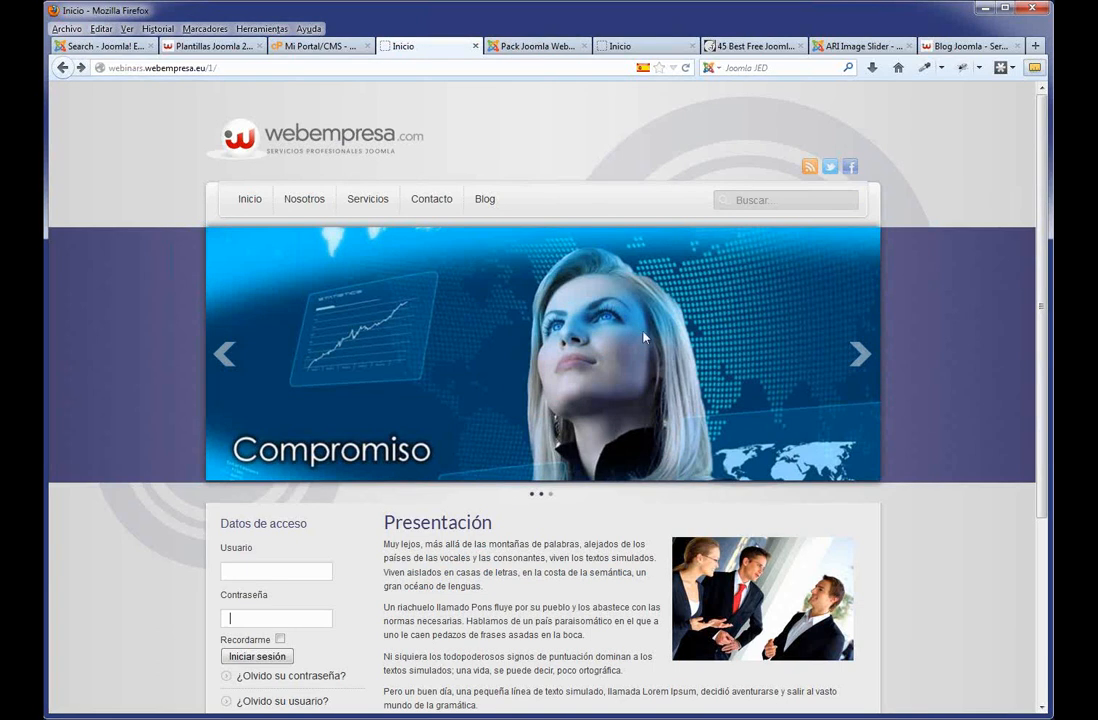
left_click(1035, 46)
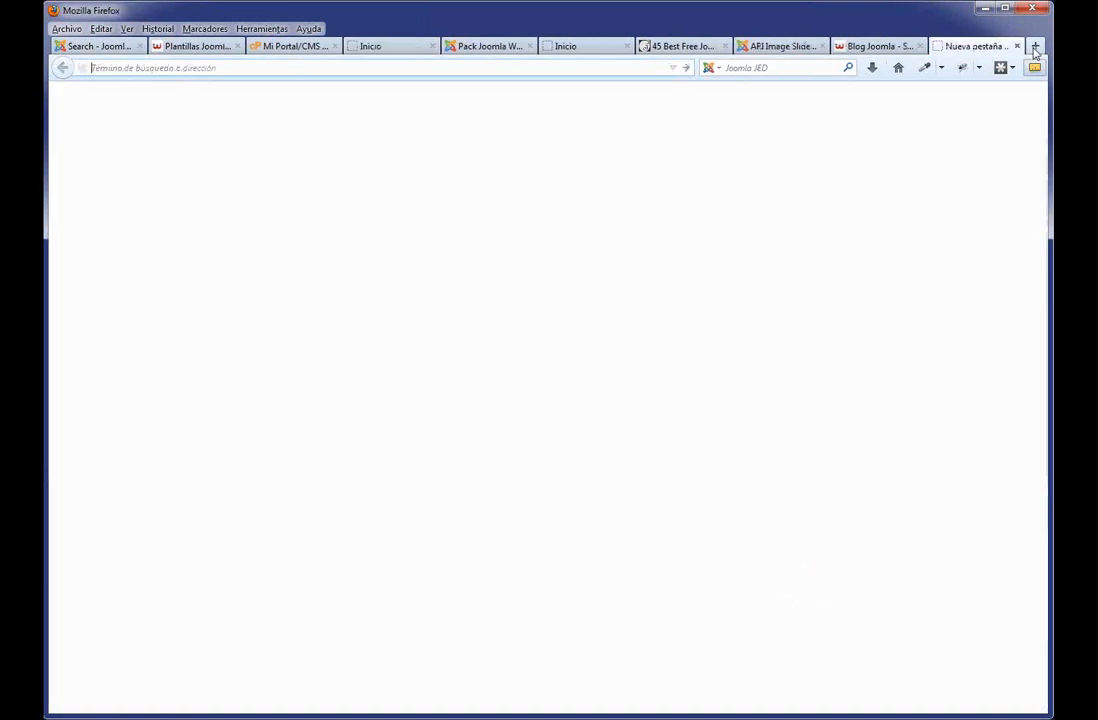
type("youtube.com/")
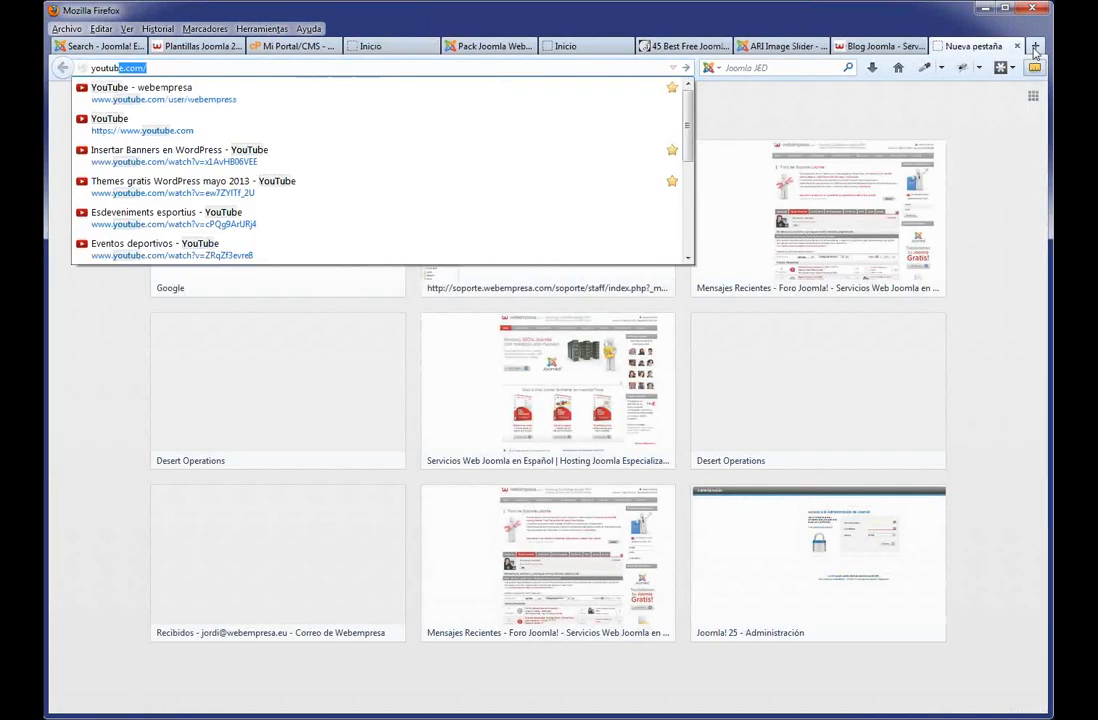
Open the webempresa channel's 'Themes gratis WordPress mayo 2013' video and select its iframe embed code.
left_click(348, 93)
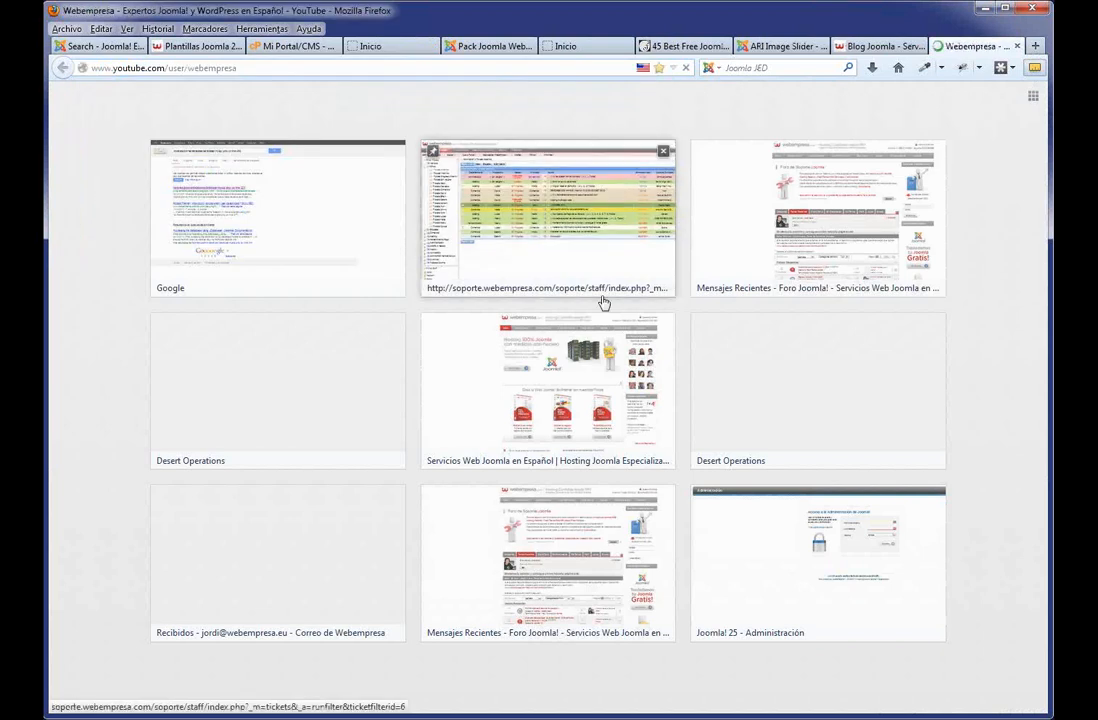
scroll(420, 450, "down", 5)
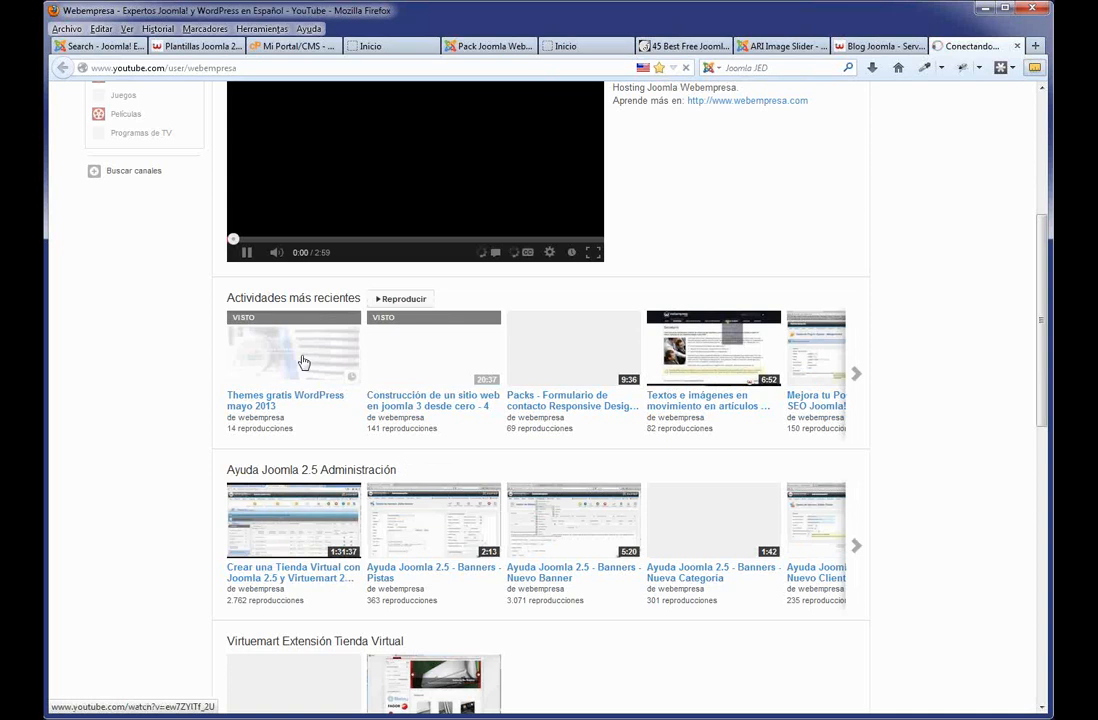
left_click(304, 362)
scroll(330, 460, "down", 3)
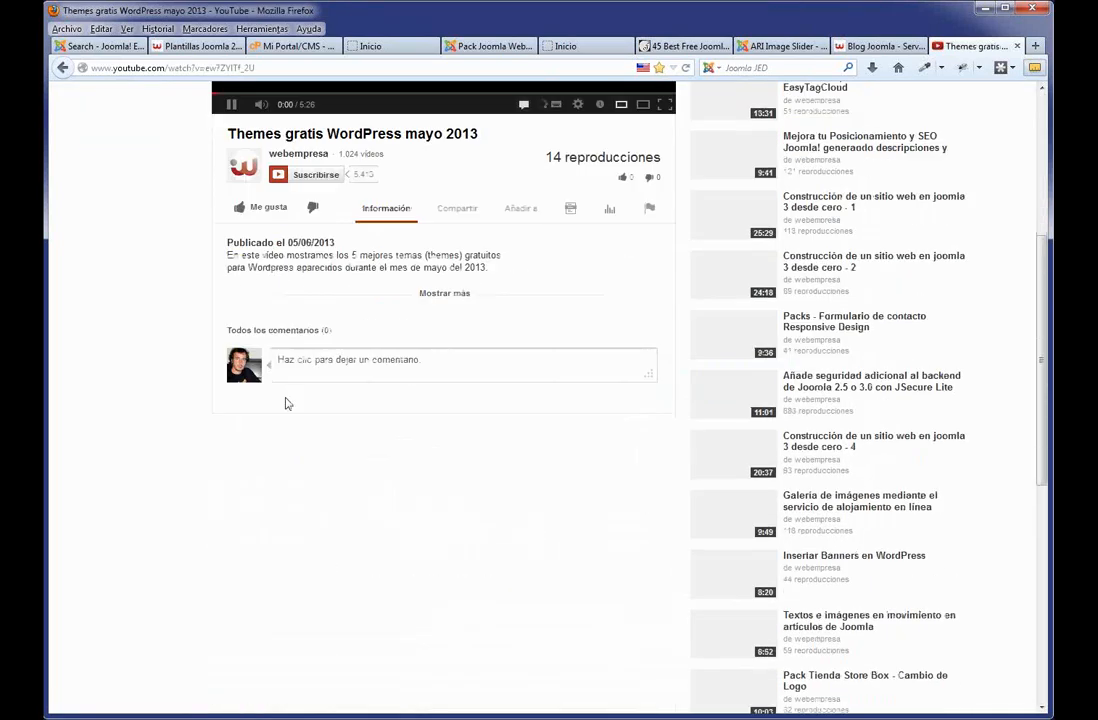
scroll(270, 215, "up", 3)
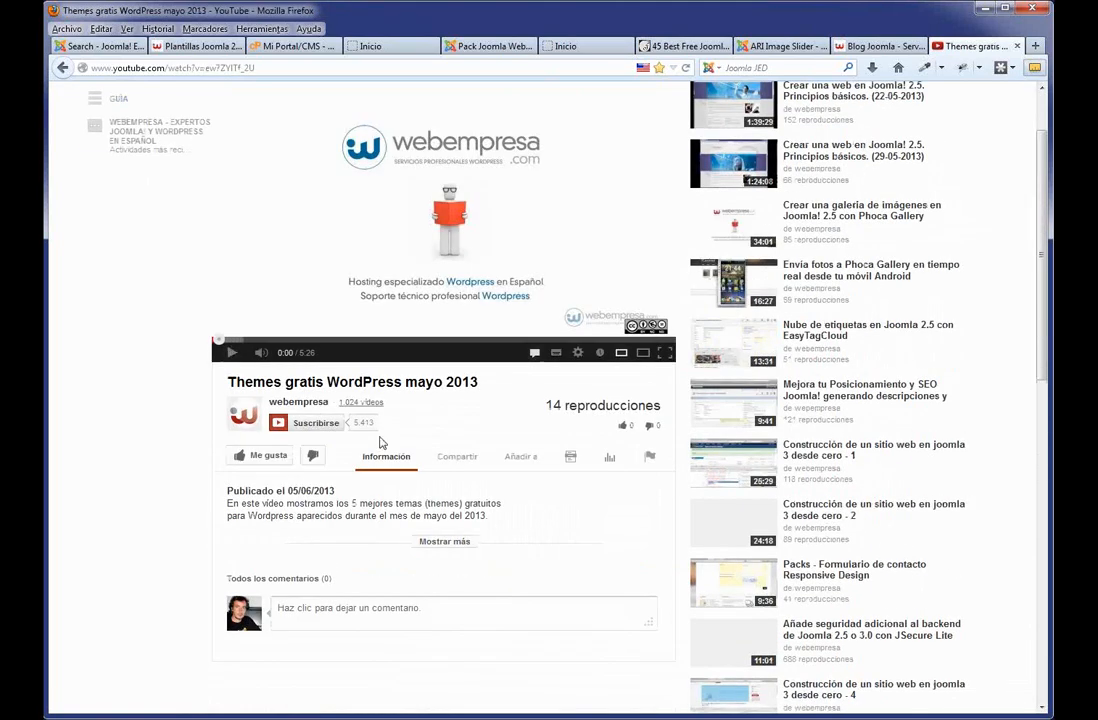
left_click(457, 456)
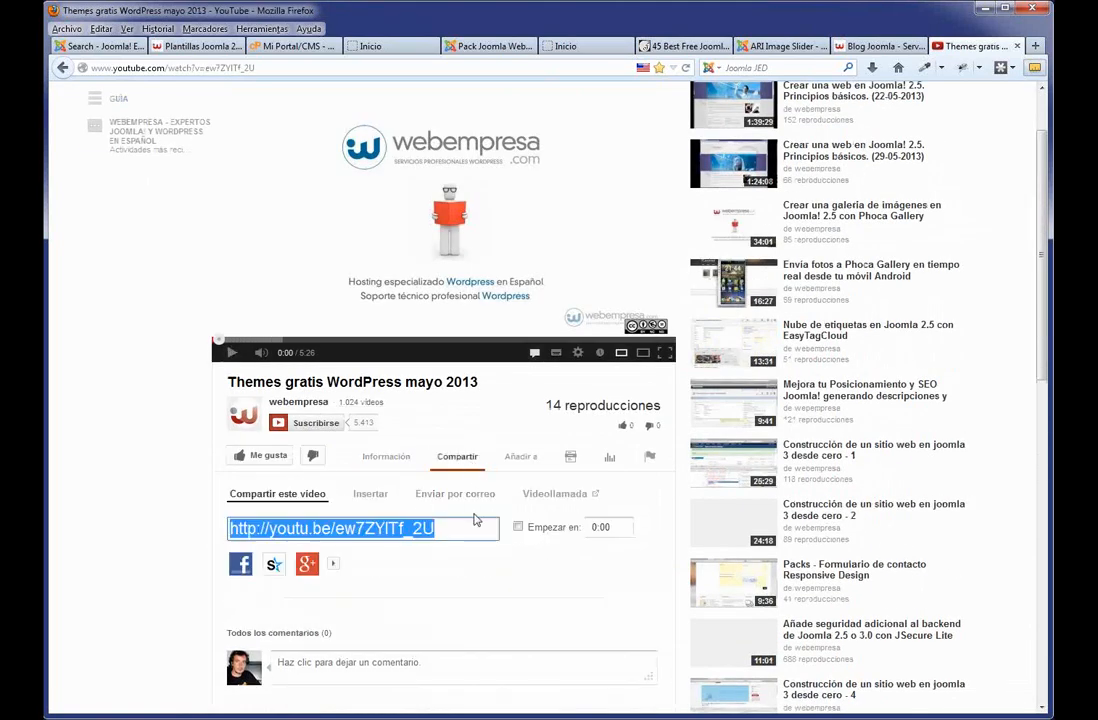
left_click(385, 499)
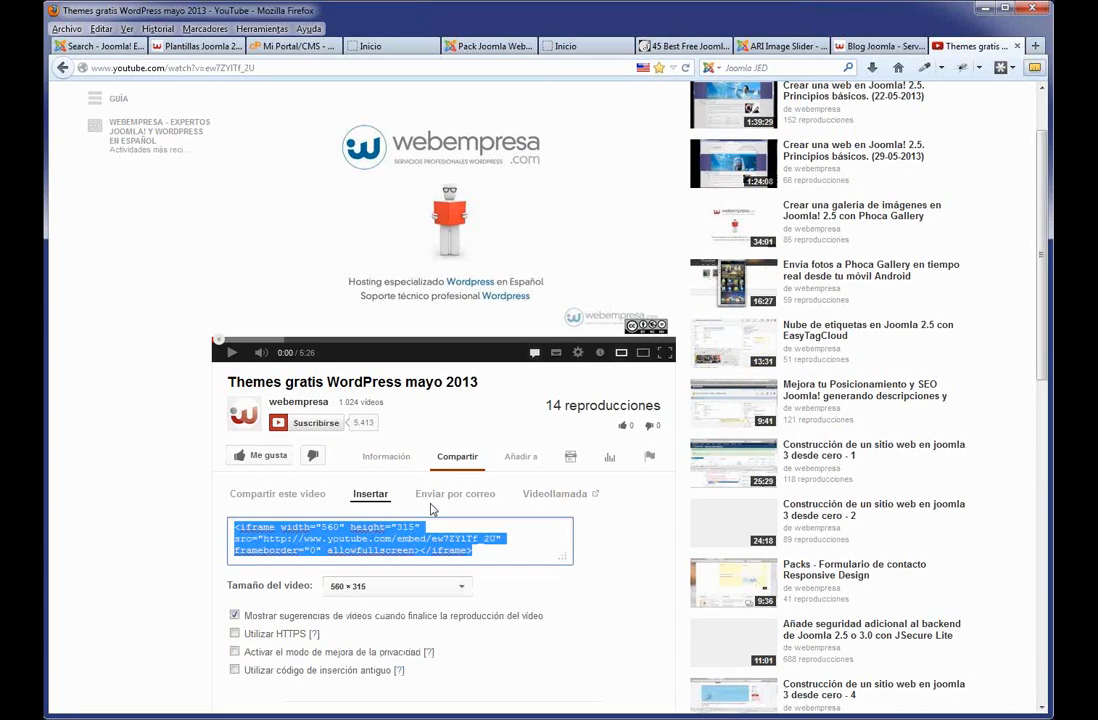
left_click_drag(490, 549, 208, 520)
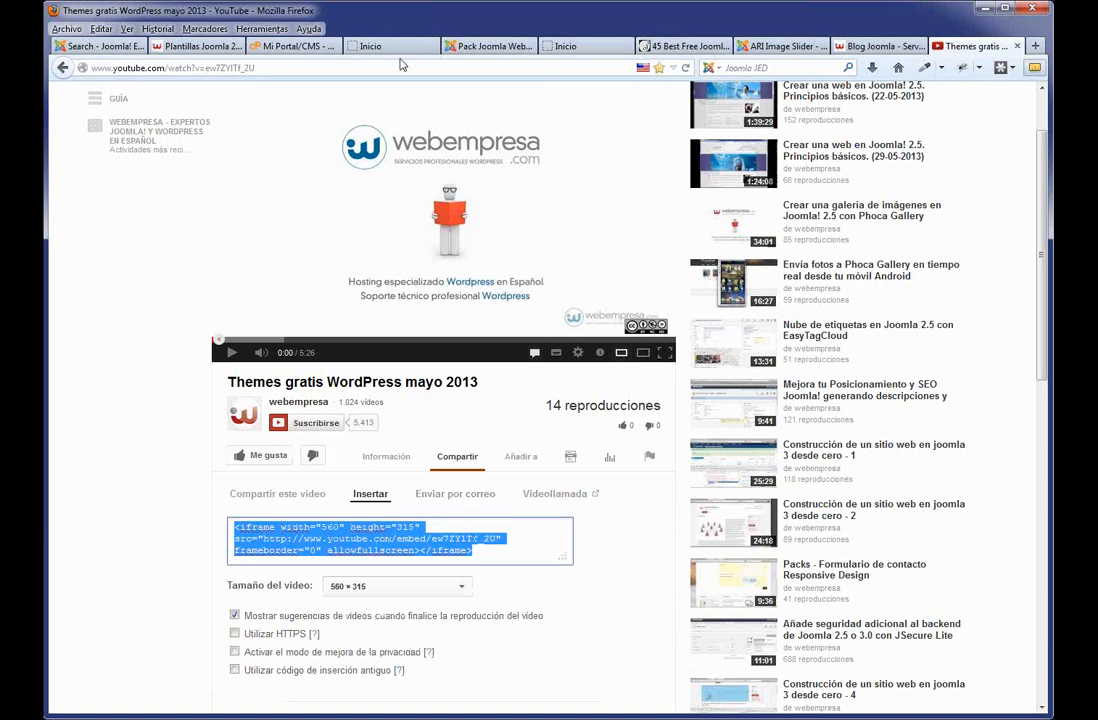
Back in the Joomla admin, open the Nosotros article from the Article Manager.
left_click(370, 46)
left_click(490, 46)
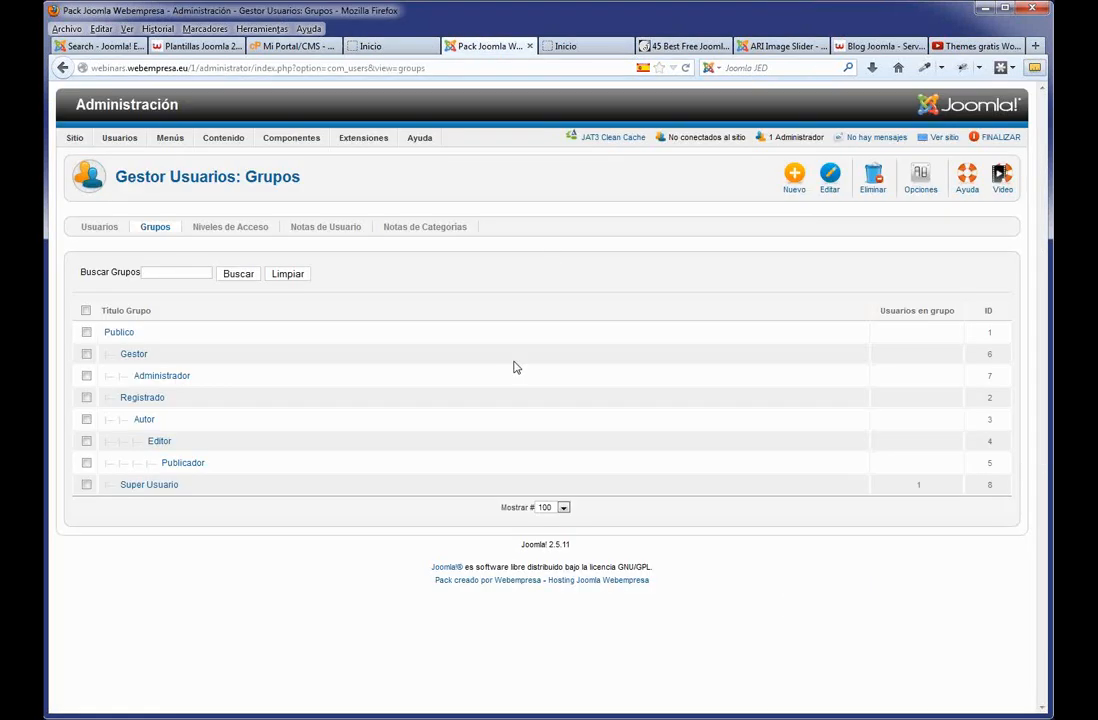
mouse_move(170, 136)
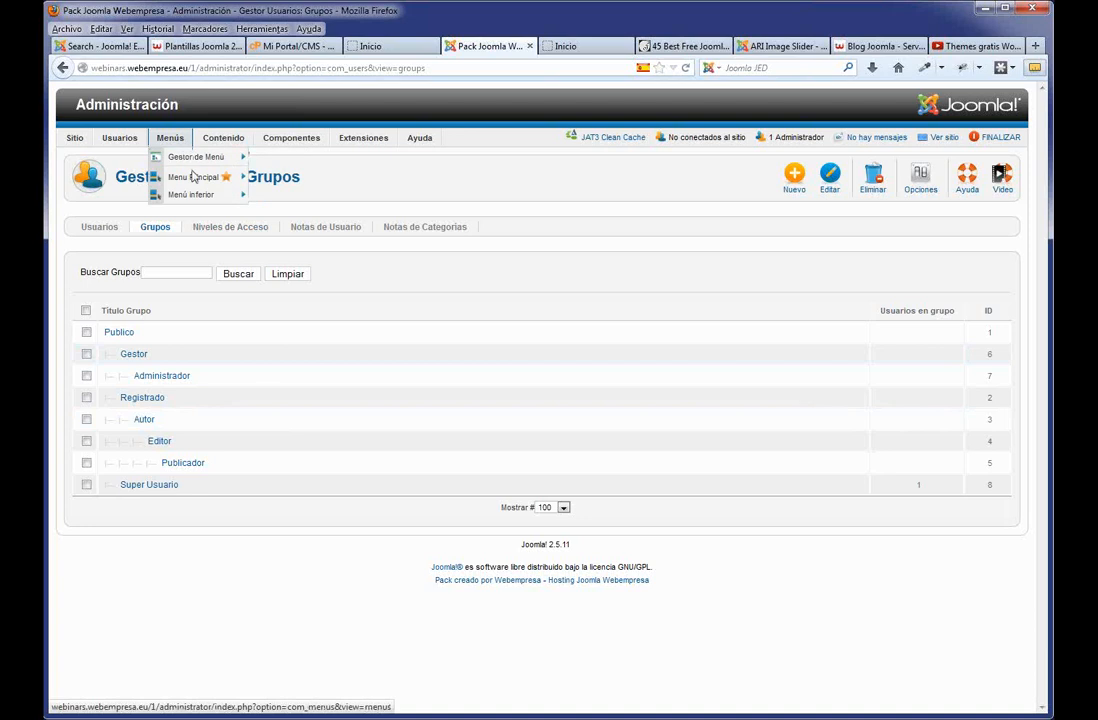
mouse_move(206, 181)
mouse_move(223, 137)
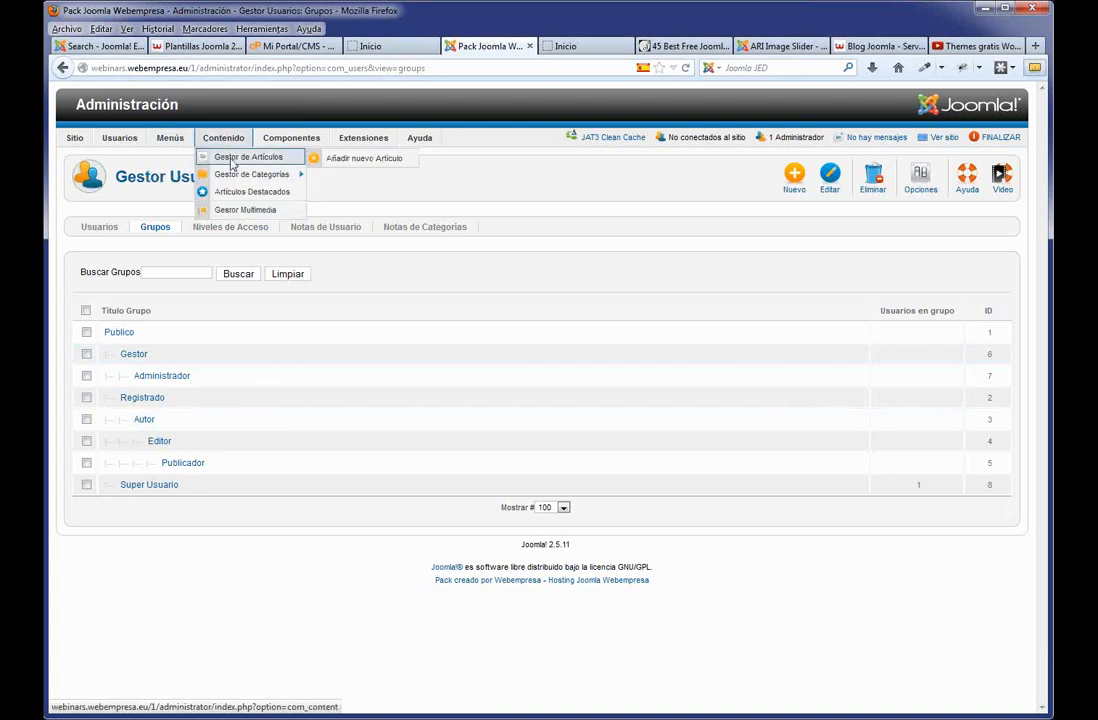
left_click(232, 160)
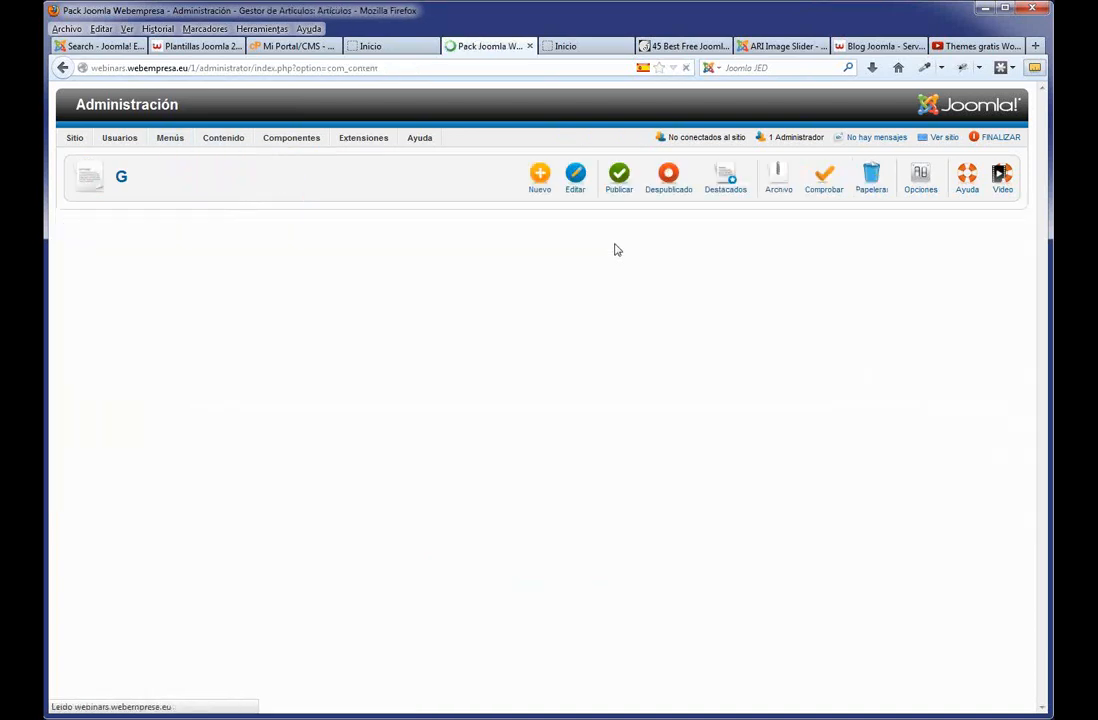
left_click(128, 428)
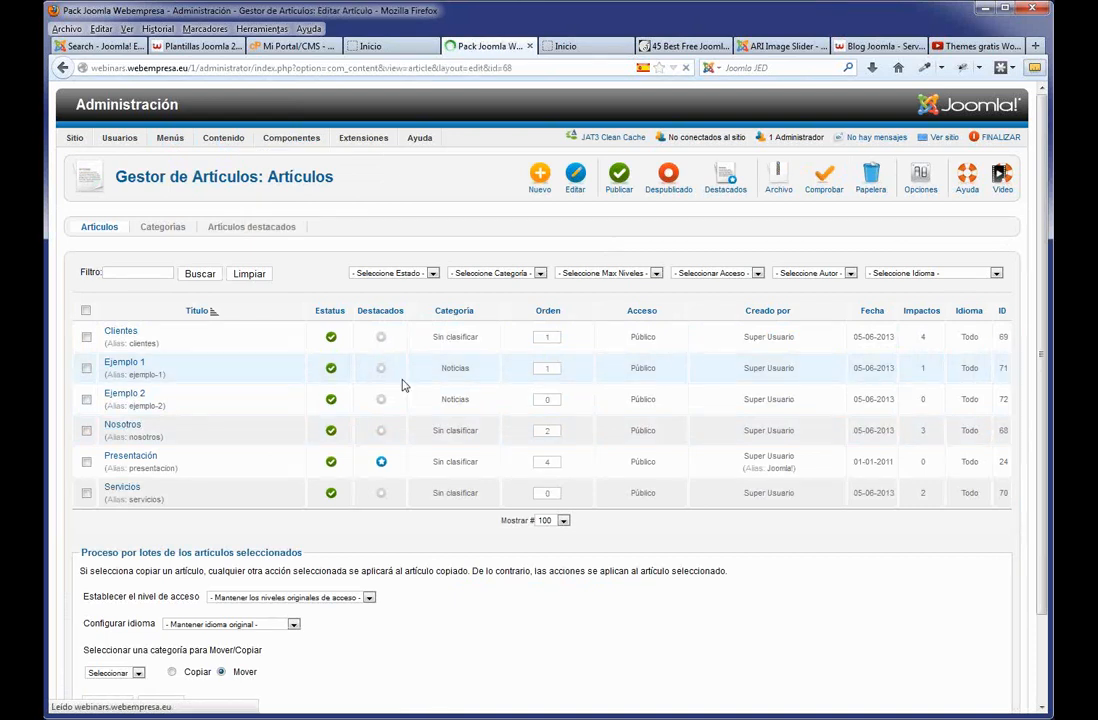
Add a placeholder paragraph after the second paragraph and replace it with the YouTube embed code in HTML view.
scroll(194, 447, "down", 1)
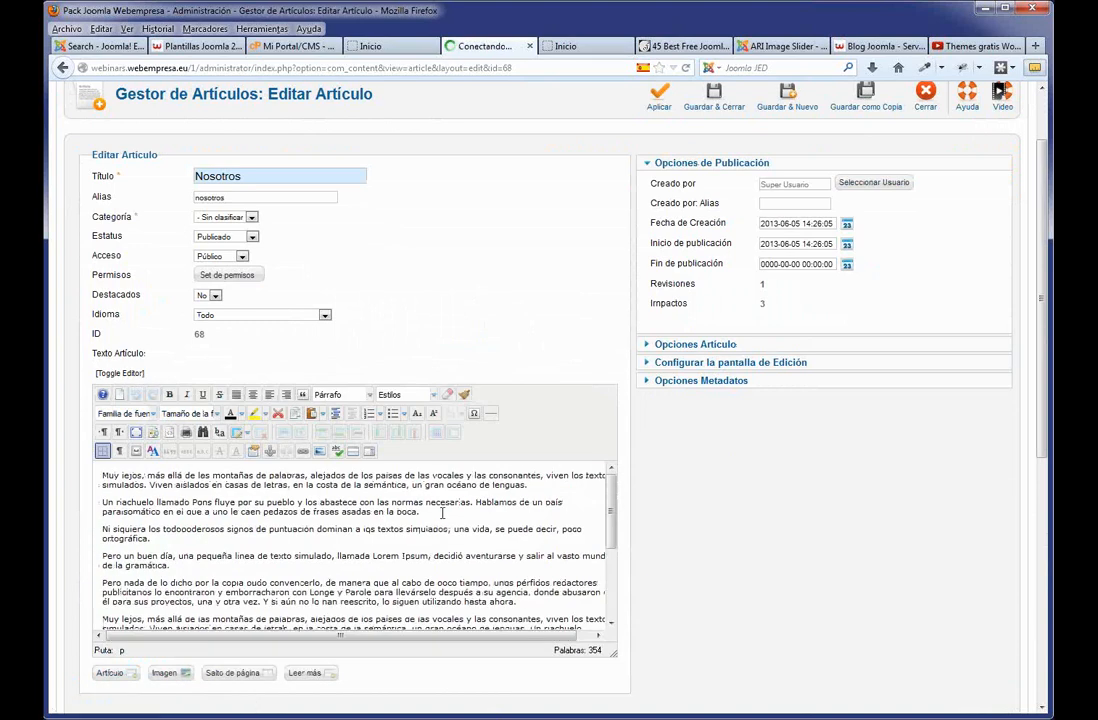
left_click(443, 512)
key("Return")
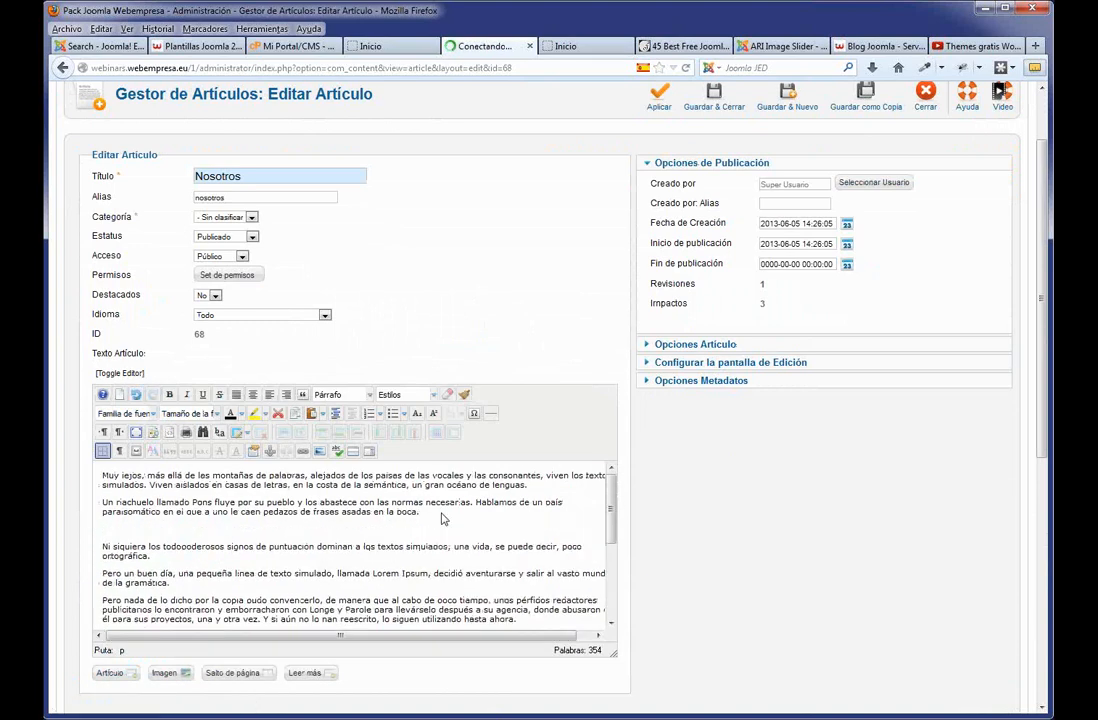
type("..............................")
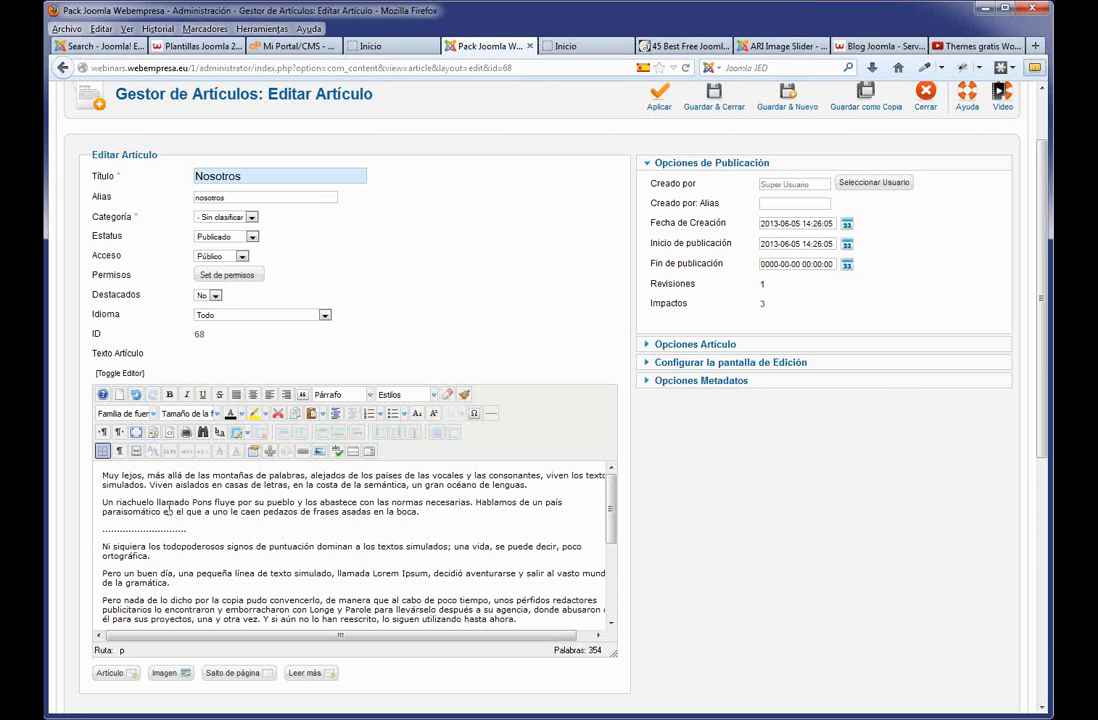
left_click(131, 374)
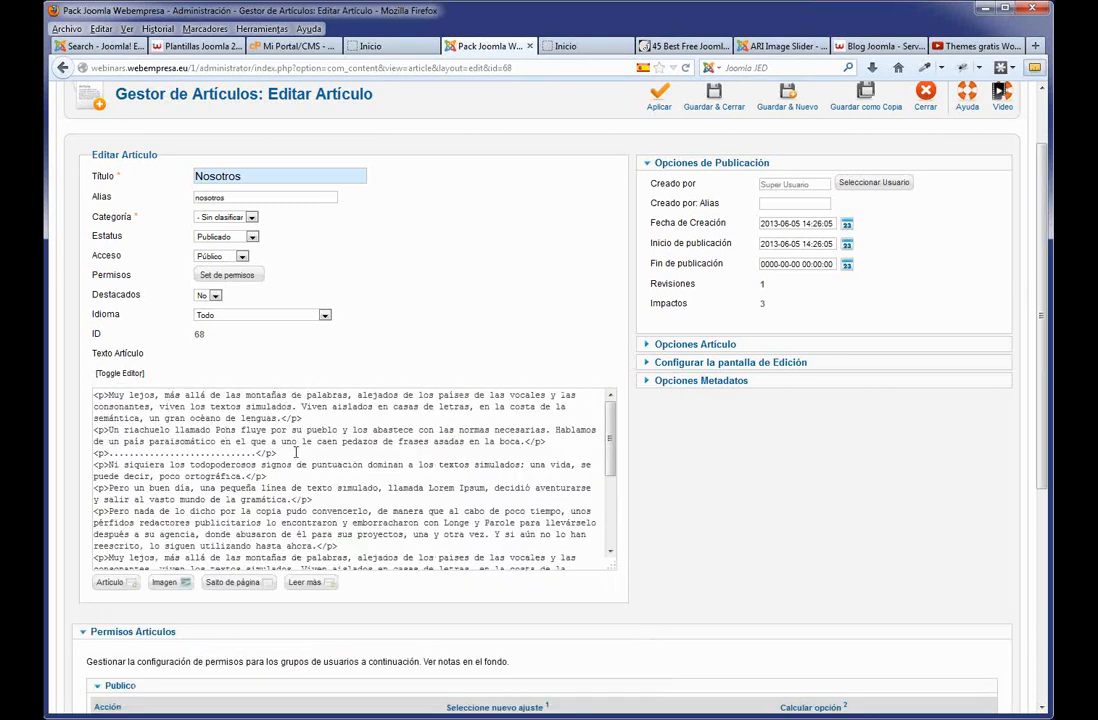
left_click_drag(296, 453, 97, 447)
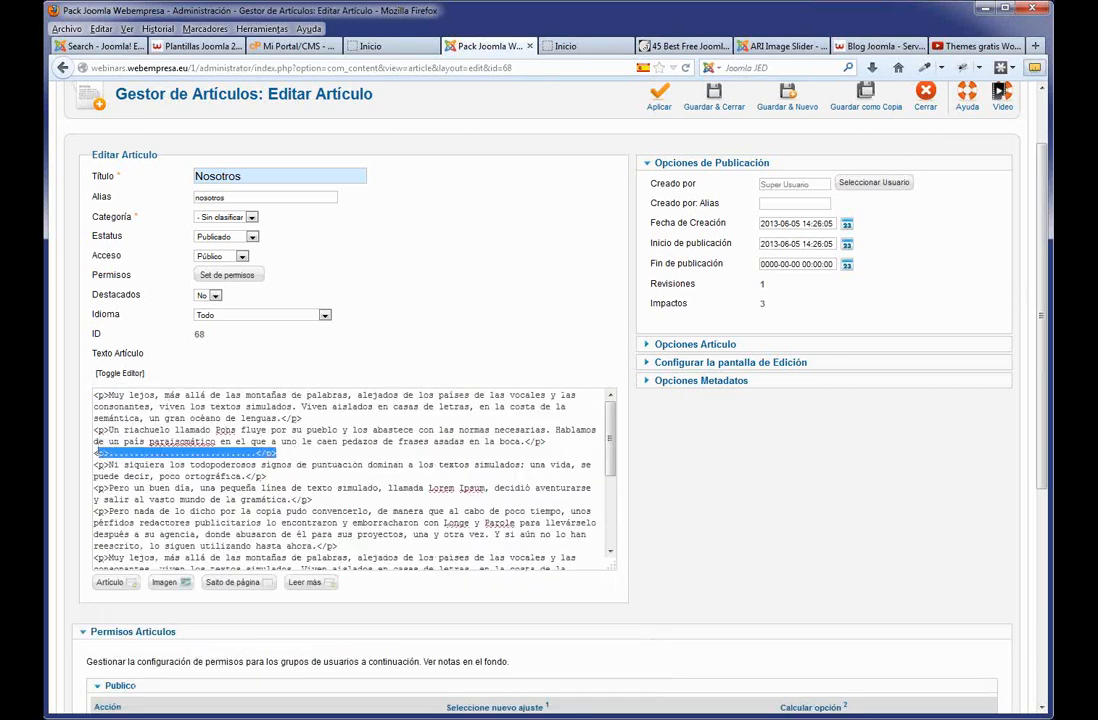
type("<iframe width=\"560\" height=\"315\" src=\"http://www.youtube.com/embed/ew7ZY1Tf_2U\" frameborder=\"0\" allowfullscreen></iframe>")
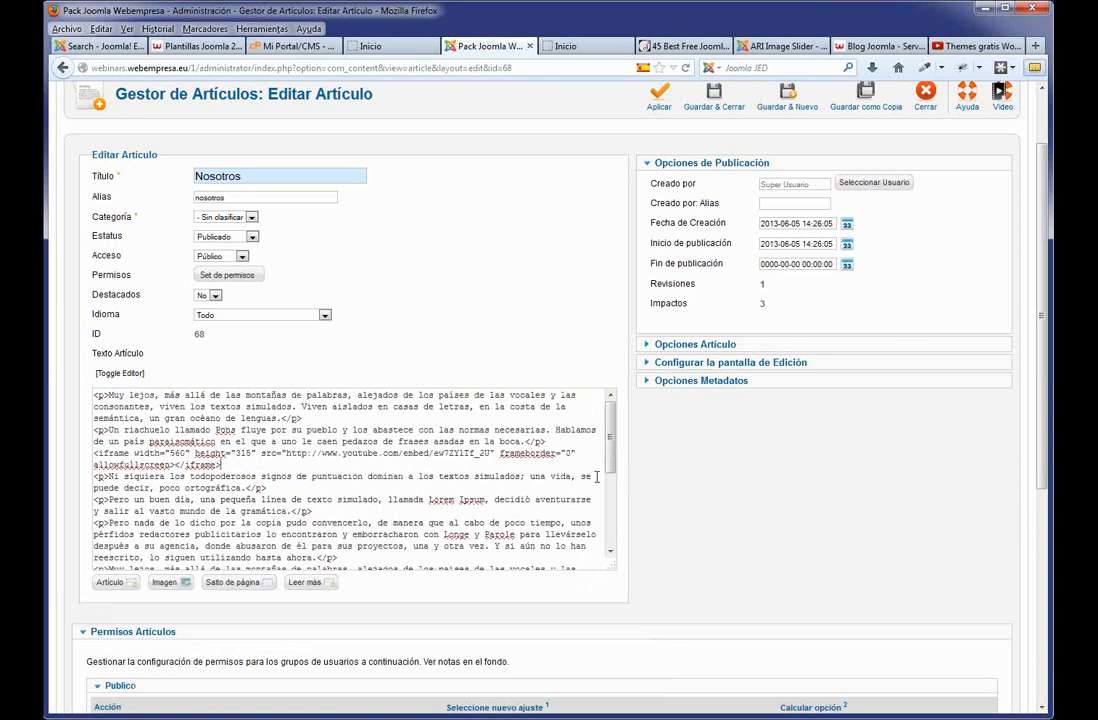
Save the Nosotros article, then save and close it to return to the article list.
scroll(664, 470, "up", 2)
left_click(668, 183)
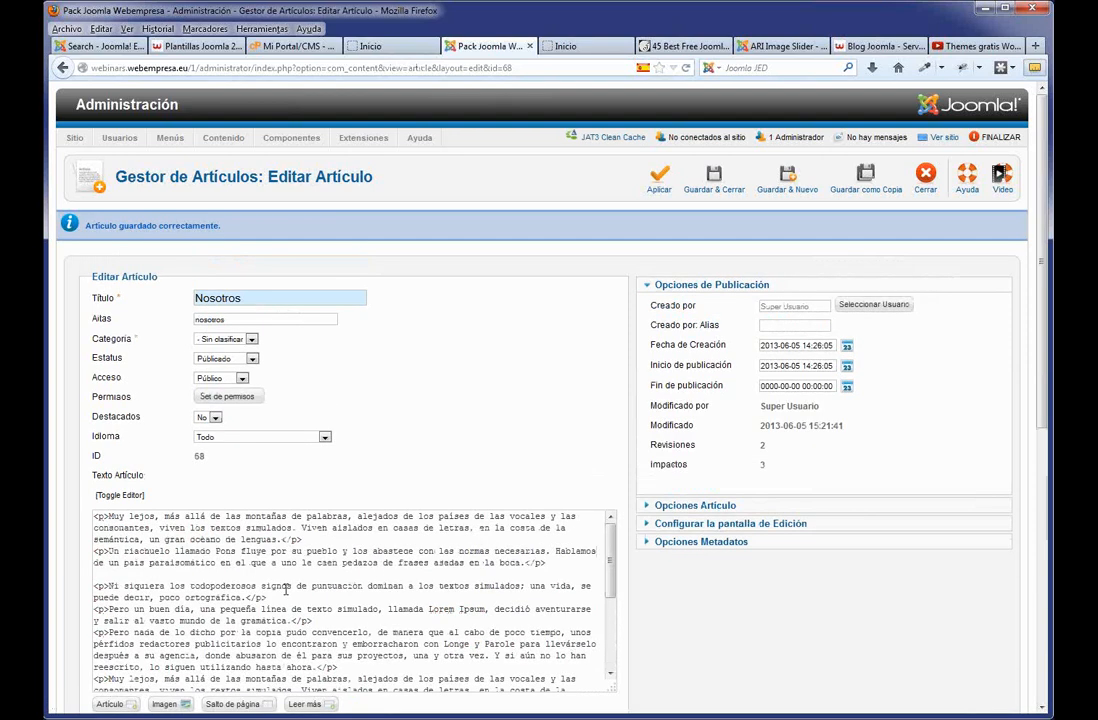
scroll(286, 590, "down", 5)
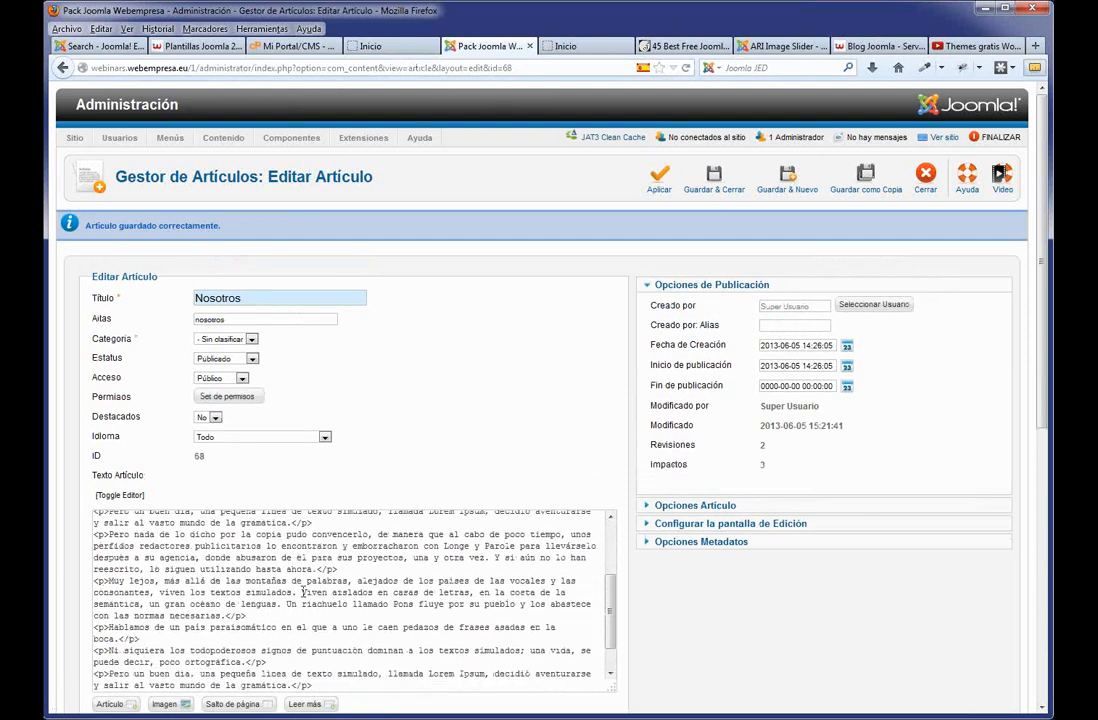
scroll(304, 586, "up", 2)
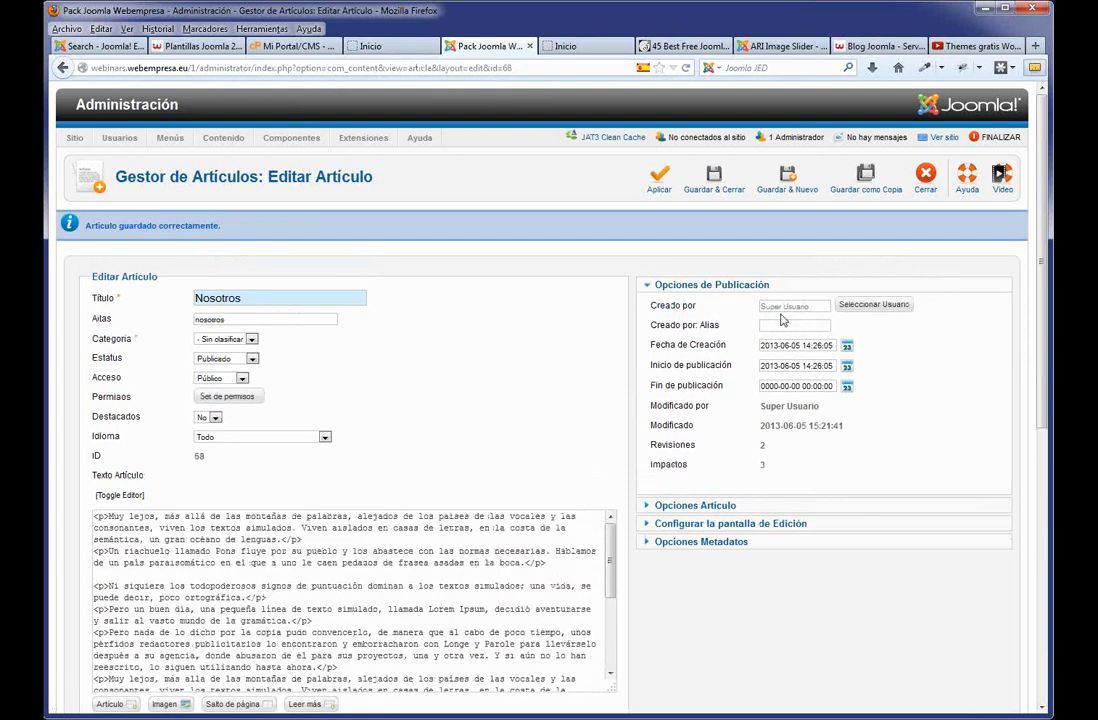
left_click(716, 184)
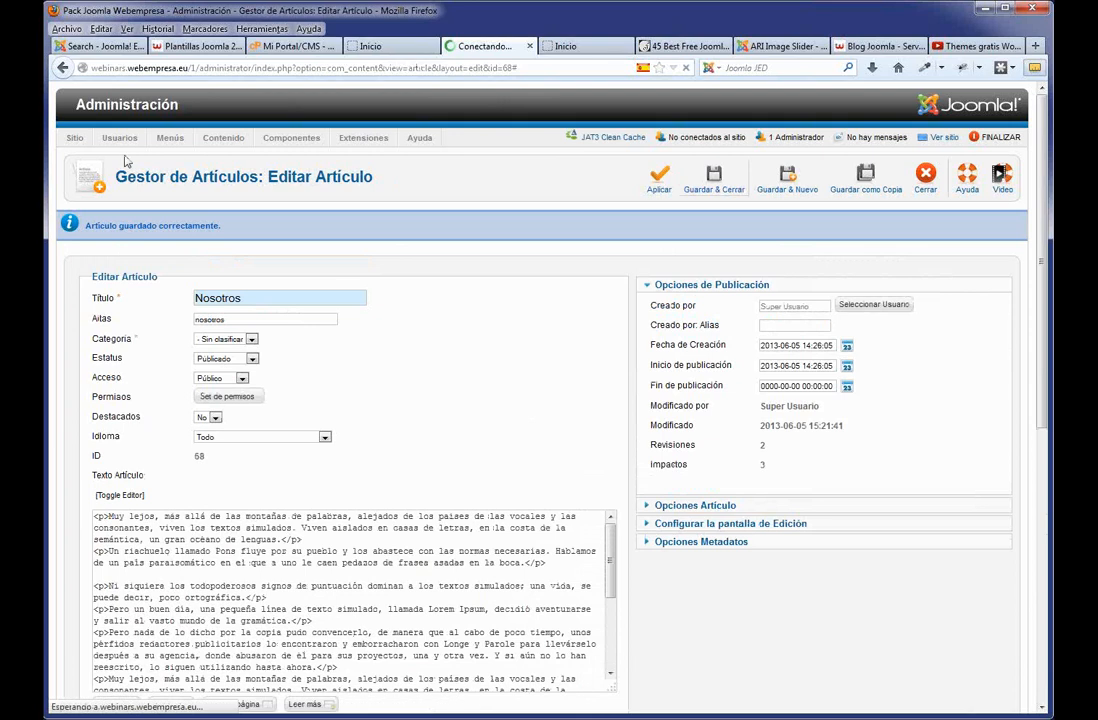
Set Super Usuario's text filtering to Sin filtrado in Global Configuration and save it.
mouse_move(120, 137)
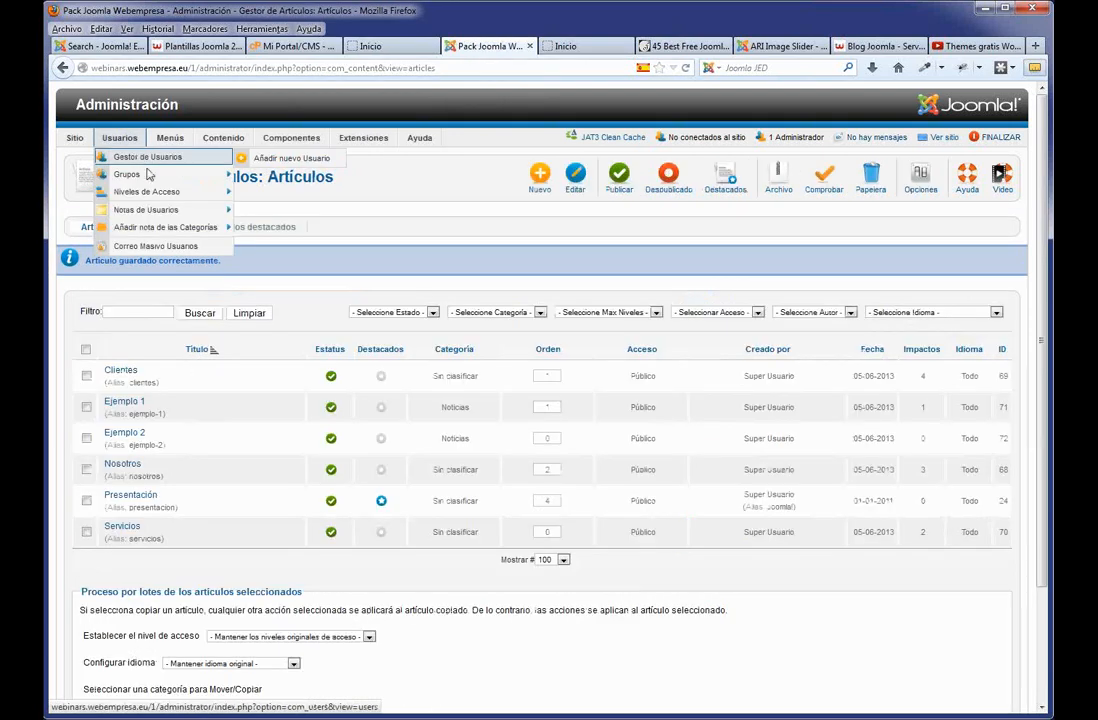
mouse_move(158, 227)
mouse_move(75, 137)
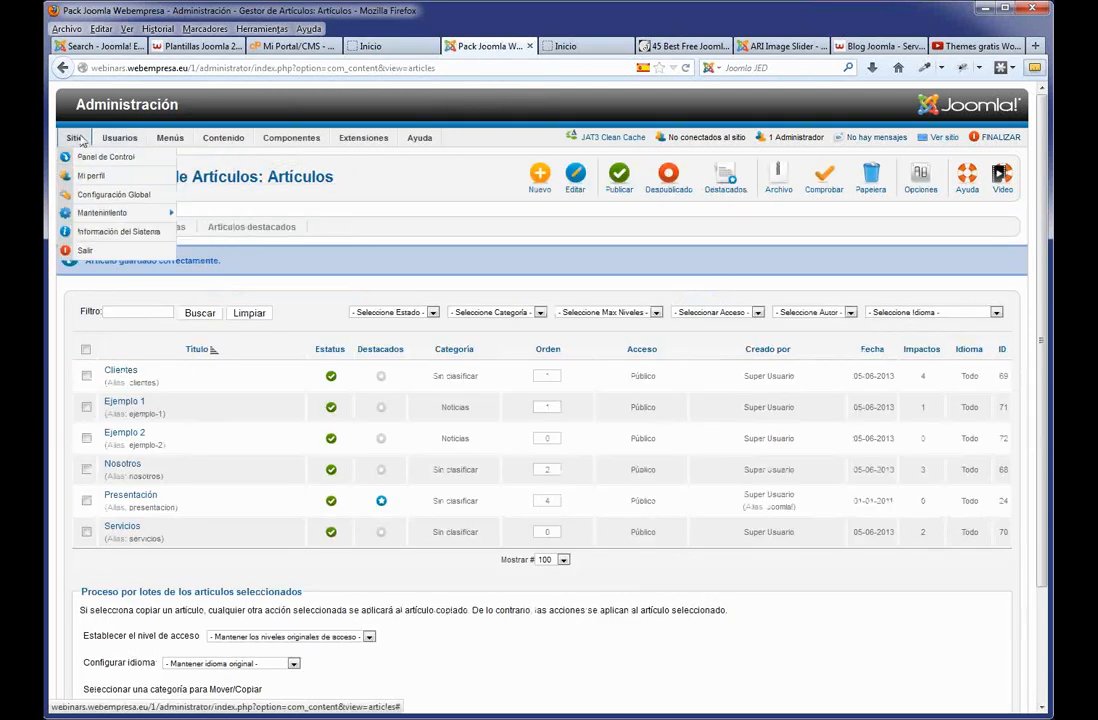
left_click(115, 196)
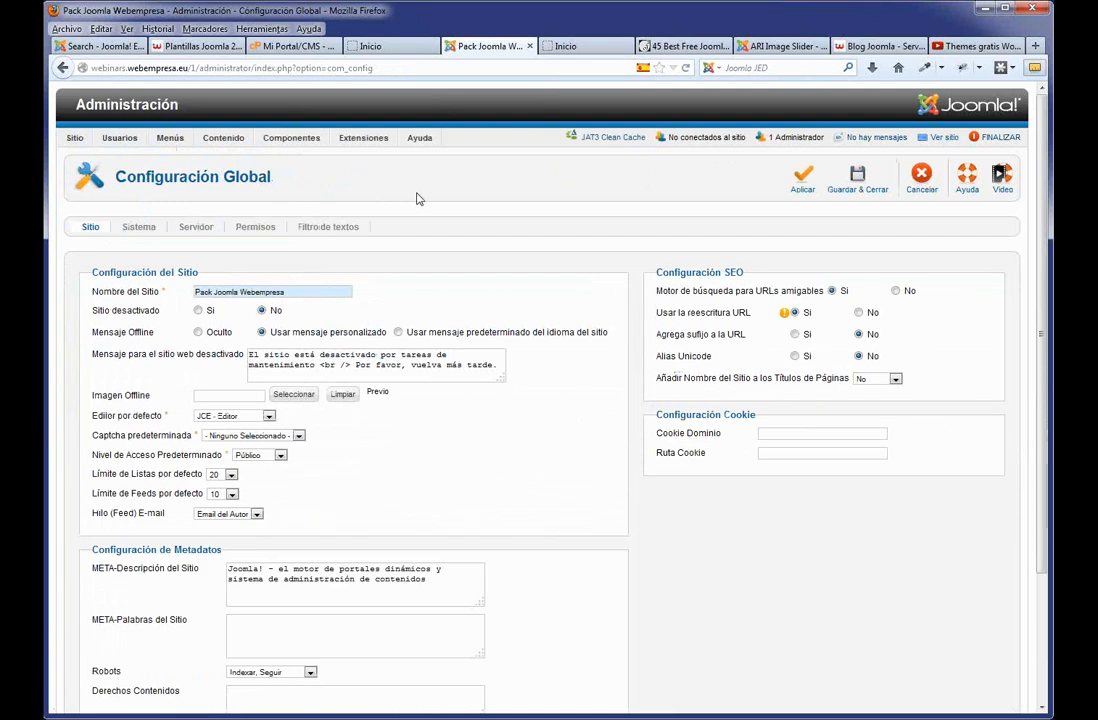
left_click(322, 228)
left_click(303, 520)
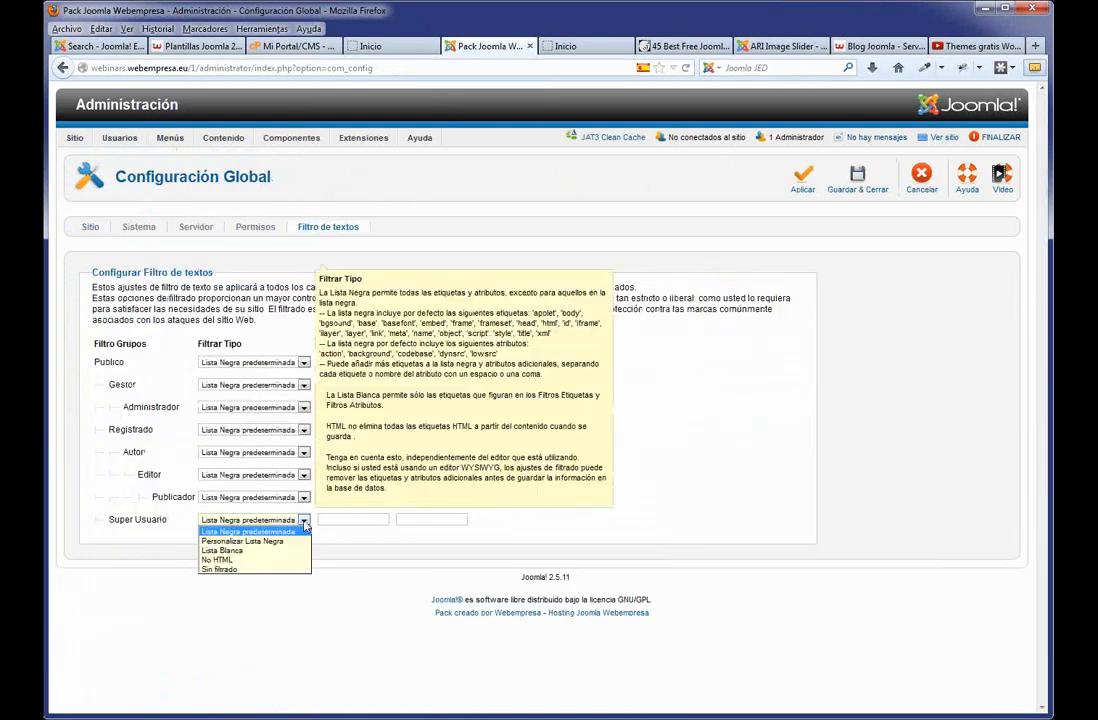
left_click(255, 569)
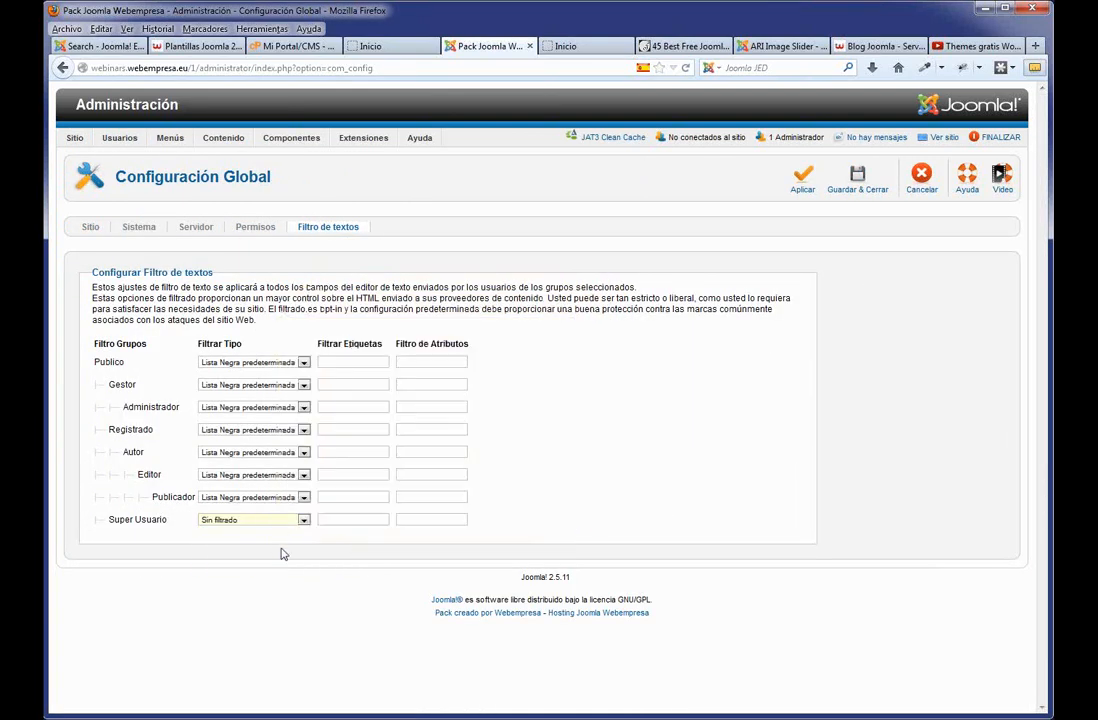
left_click(857, 178)
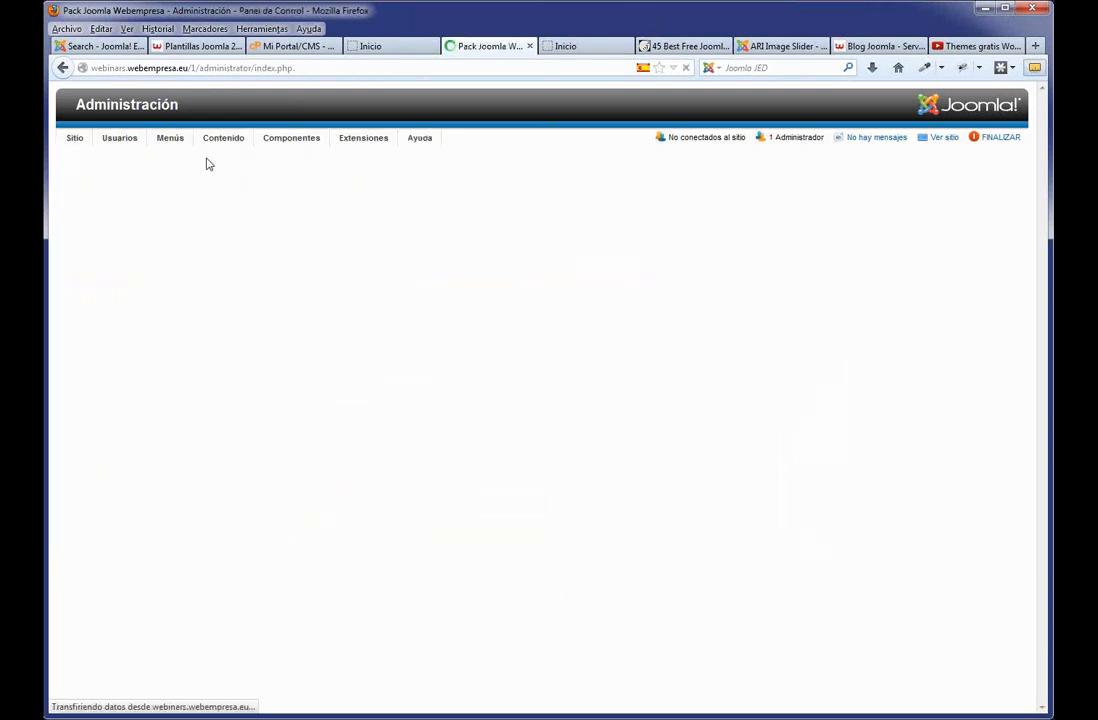
Paste the YouTube iframe after the Nosotros article's second paragraph and save the article.
mouse_move(222, 139)
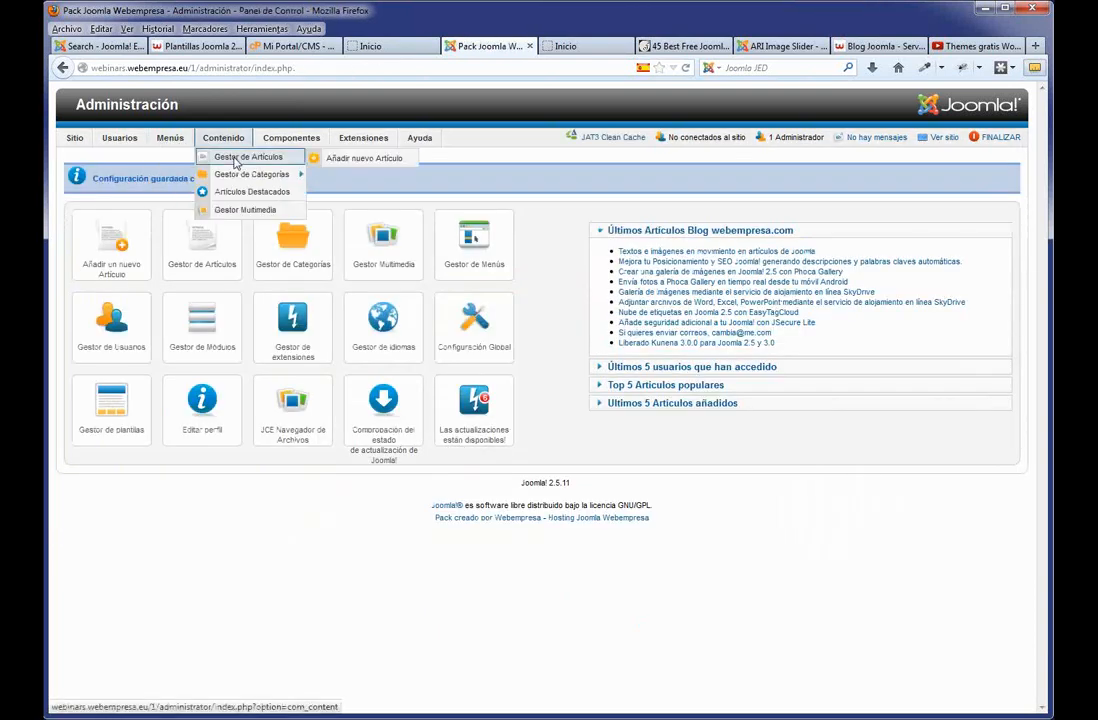
left_click(240, 160)
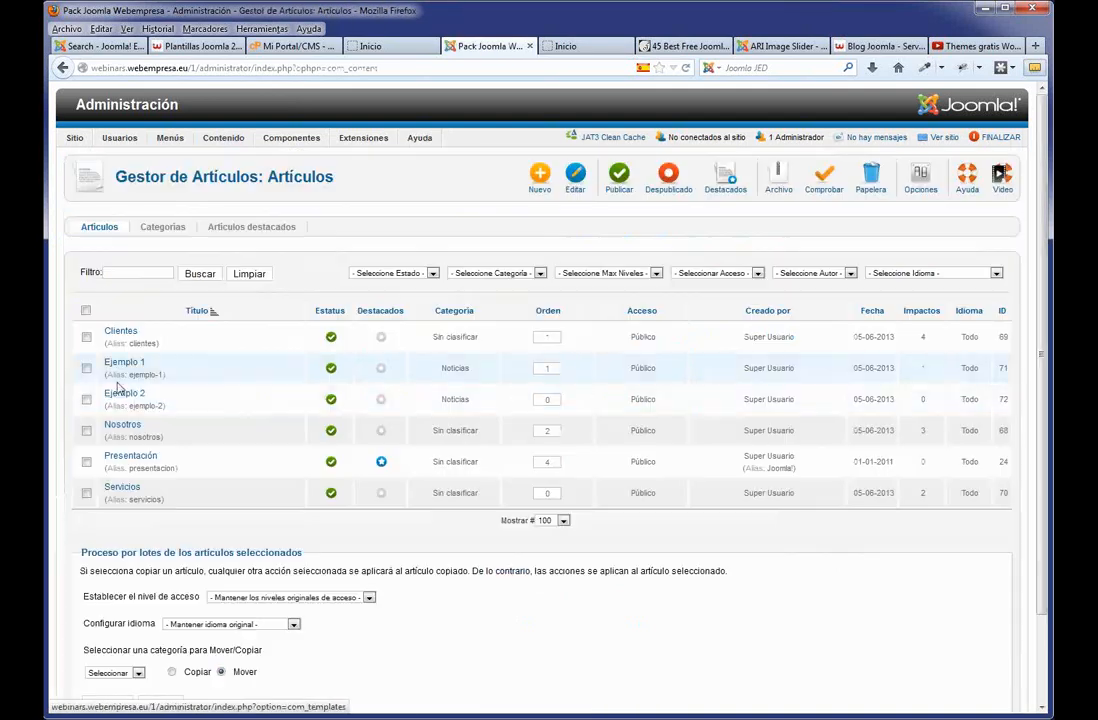
left_click(124, 425)
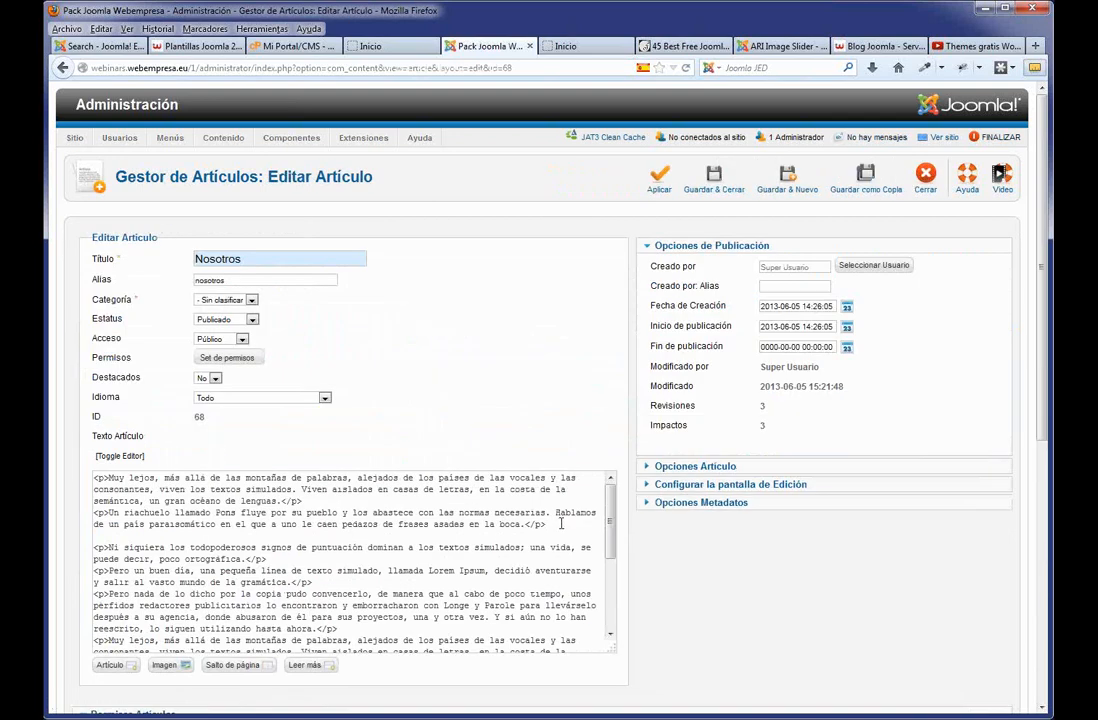
left_click(562, 523)
key("Return")
type("<iframe width=\"560\" height=\"315\" src=\"http://www.youtube.com/embed/ew7Y1Tf_2U\" frameborder=\"0\" allowfullscreen></iframe>")
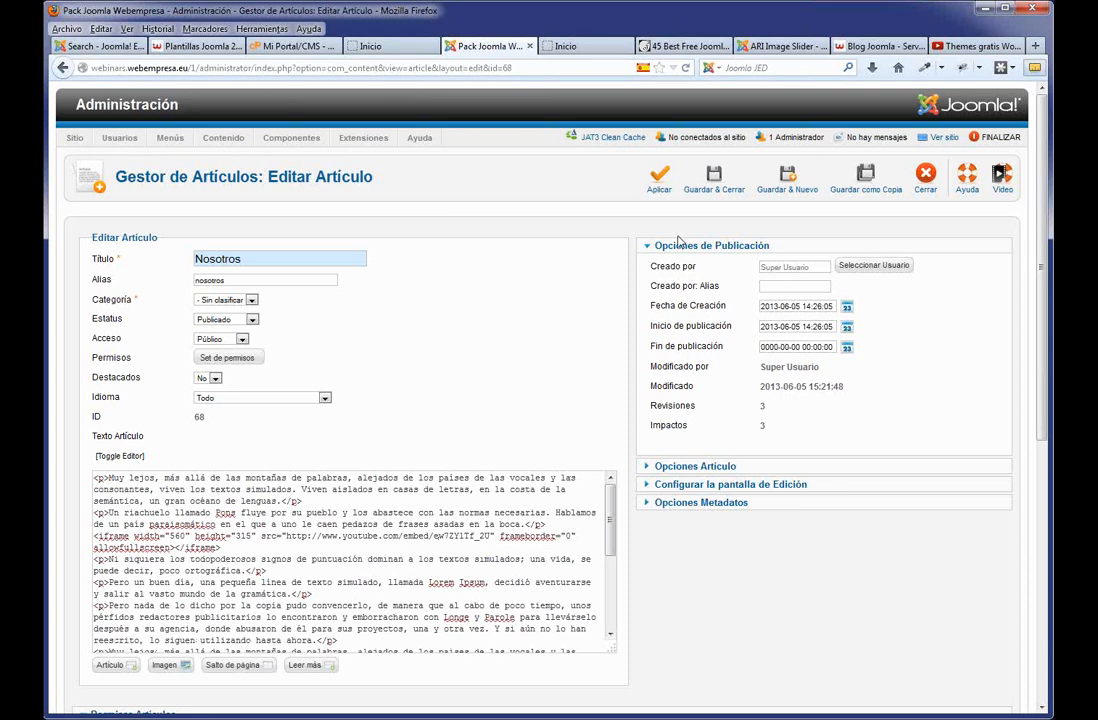
left_click(659, 181)
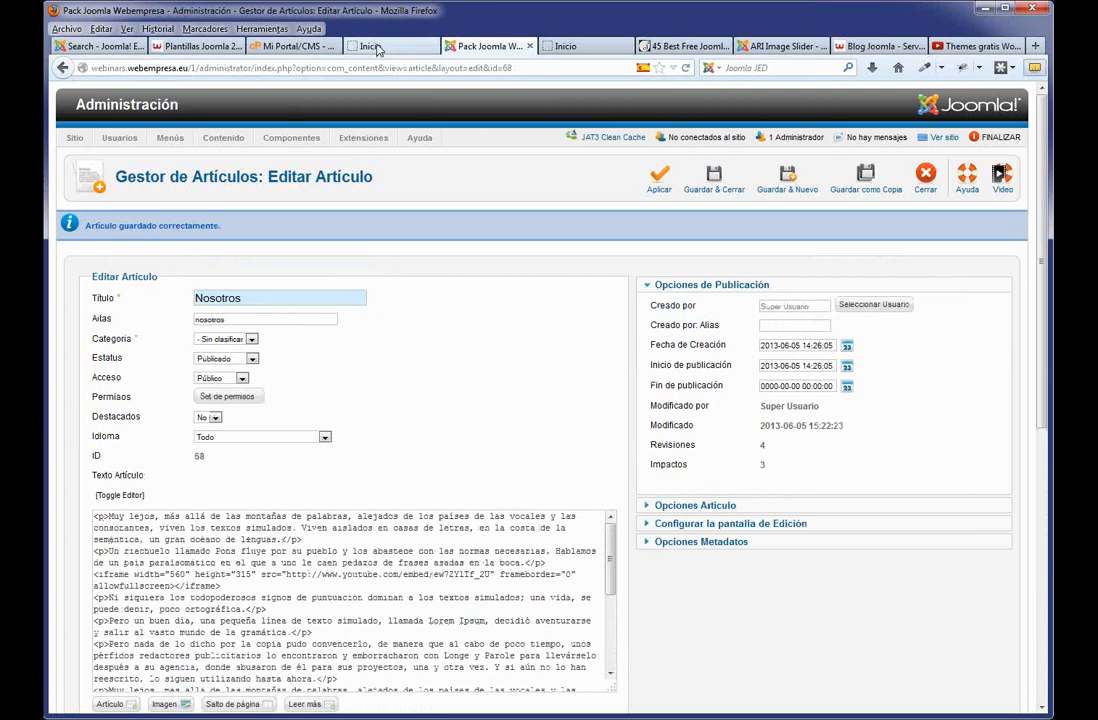
left_click(378, 46)
Open the Nosotros menu item and scroll down to the embedded YouTube video.
left_click(302, 200)
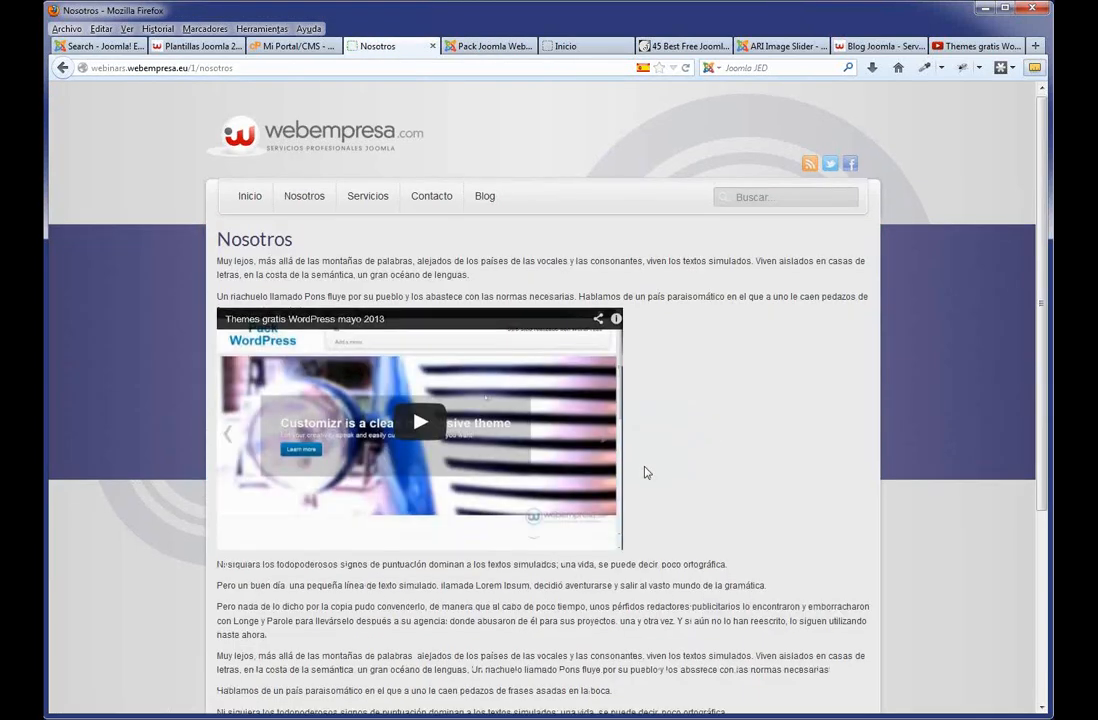
scroll(640, 465, "down", 2)
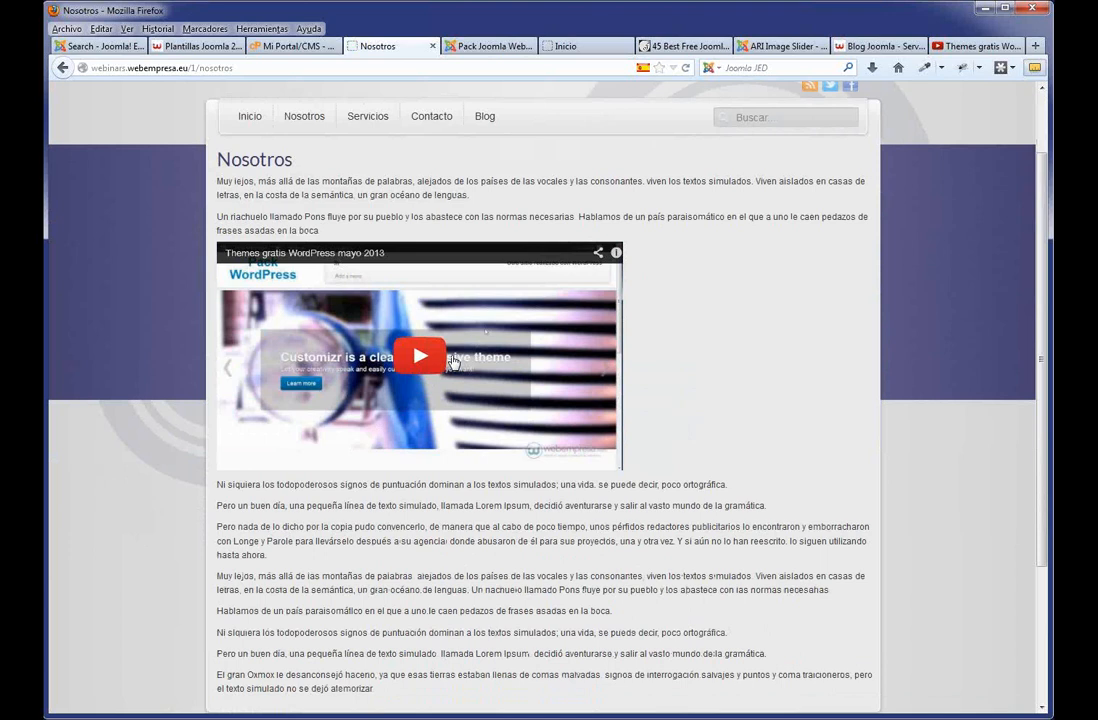
Search the Joomla Extensions Directory for 'allvideos' and read the AllVideos plugin's description.
left_click(78, 50)
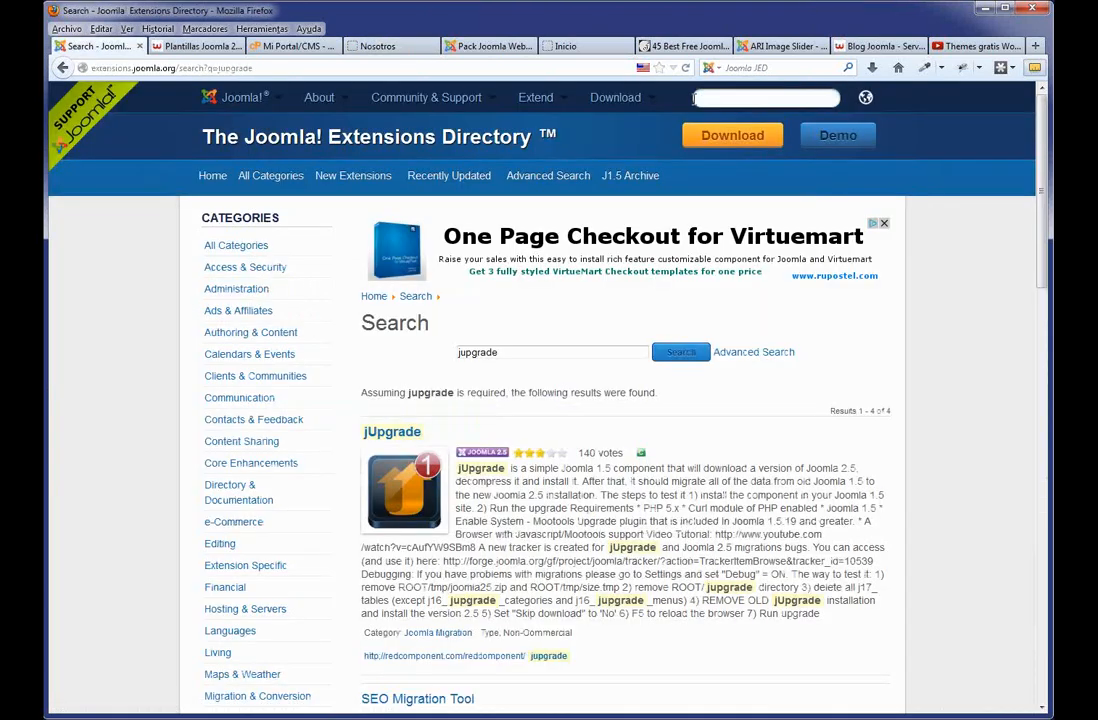
left_click(694, 97)
type("allvideos")
key("Return")
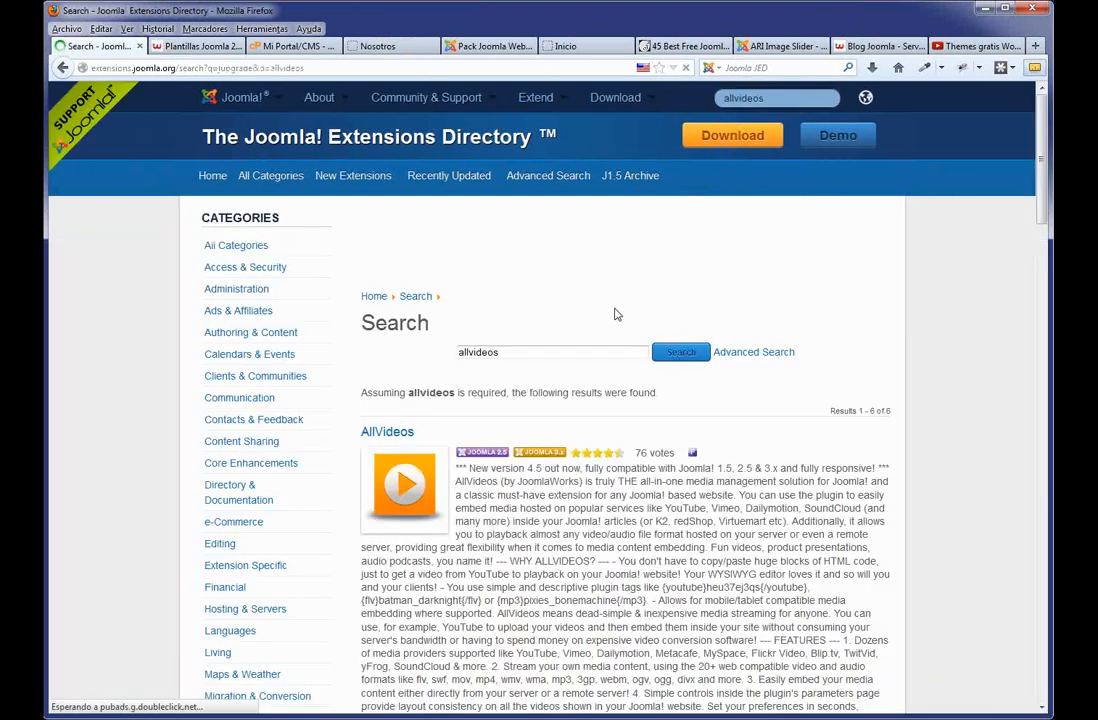
scroll(566, 441, "down", 4)
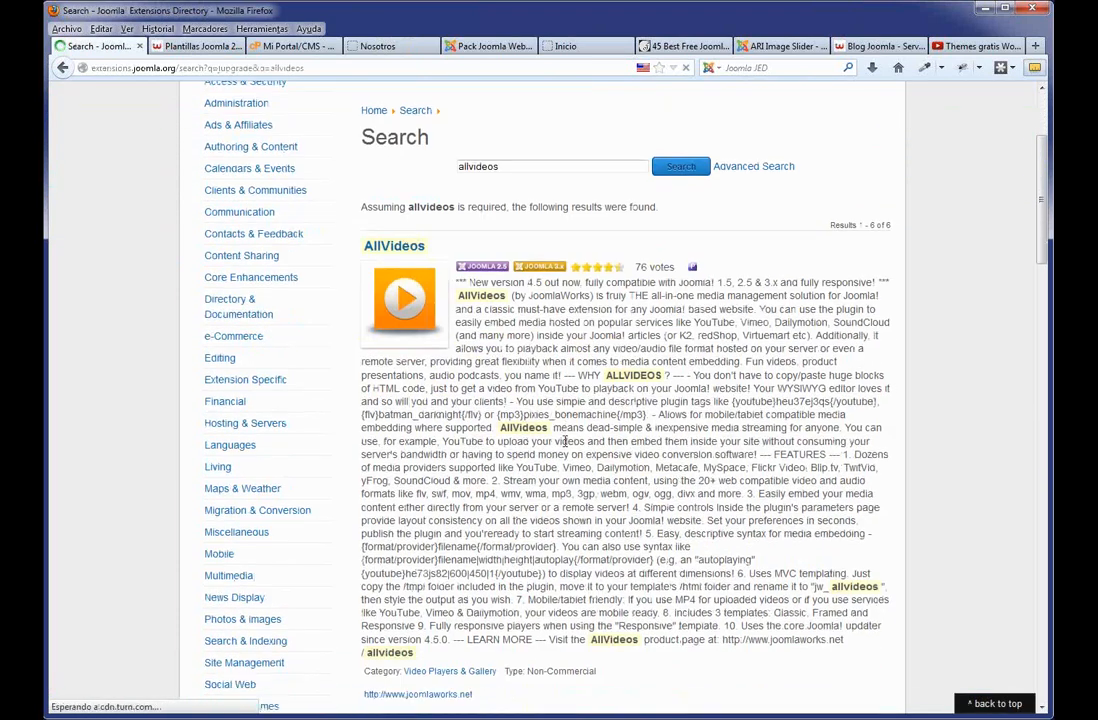
scroll(566, 441, "down", 1)
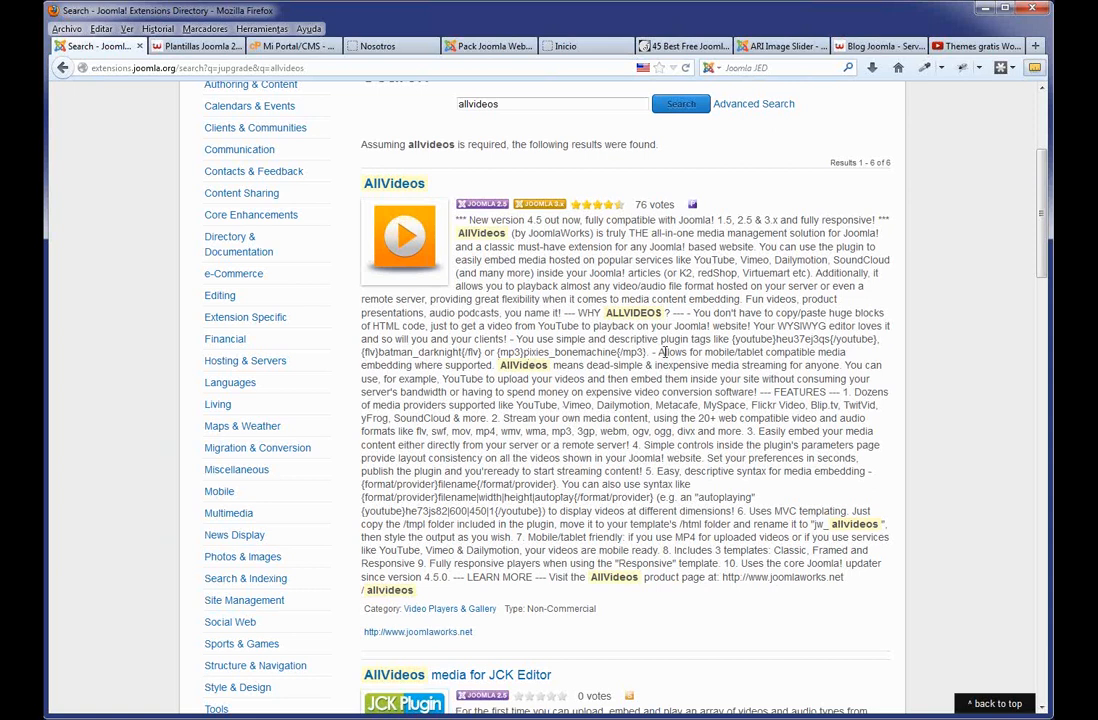
left_click_drag(876, 340, 733, 340)
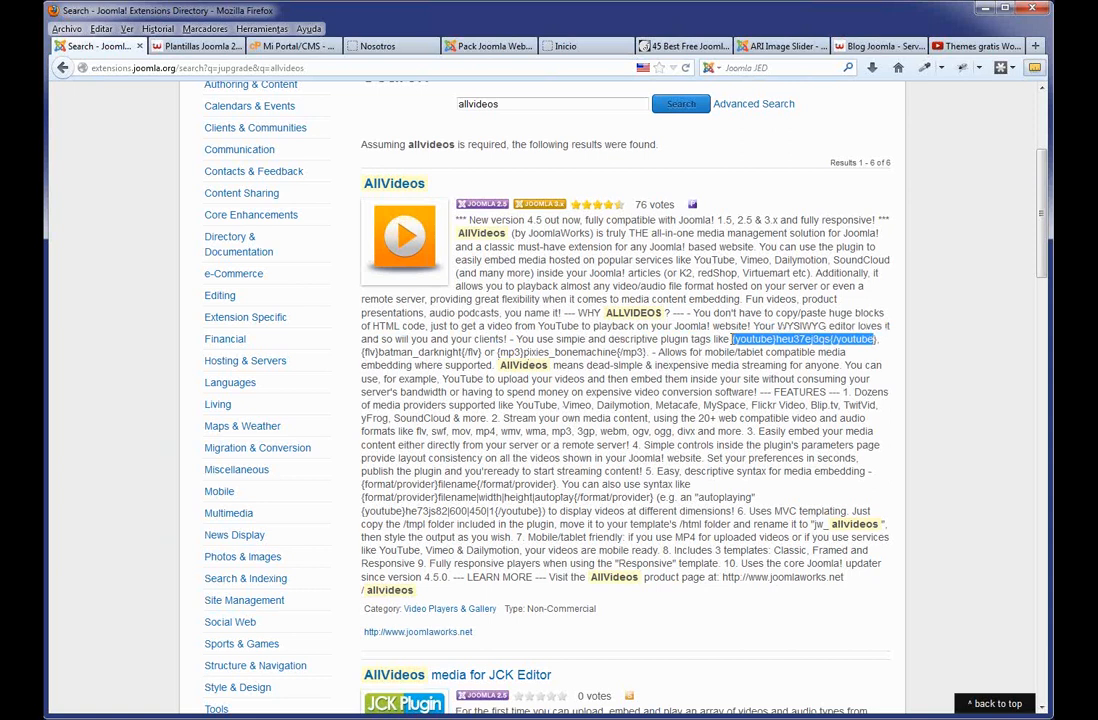
left_click(813, 340)
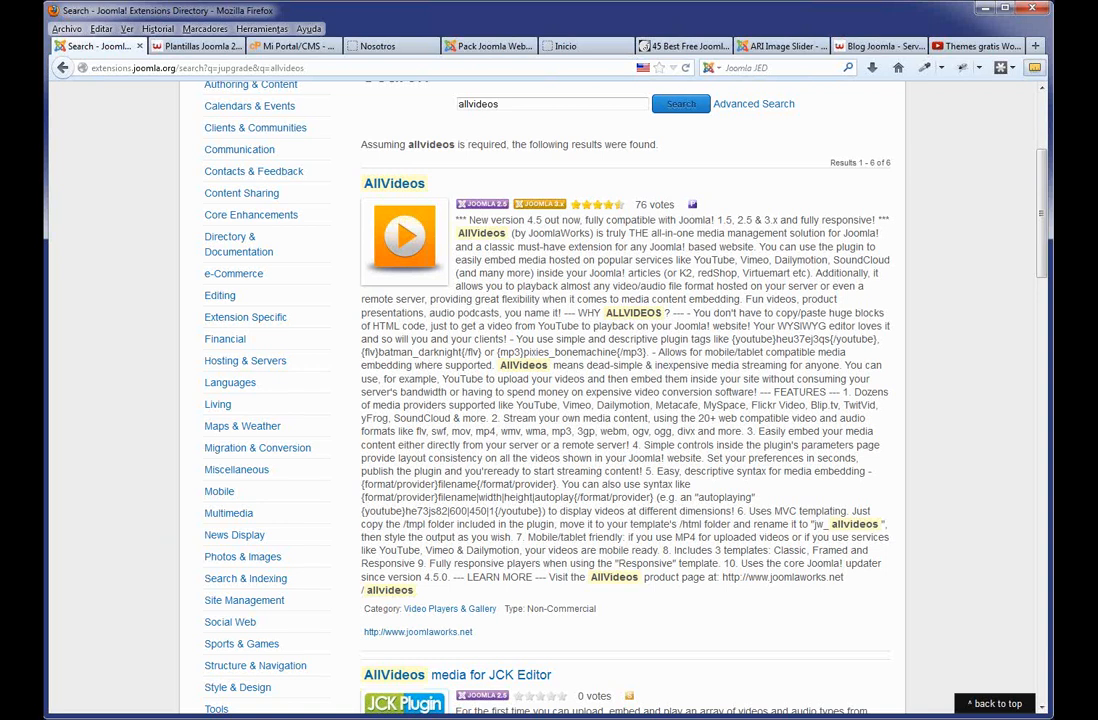
key("alt+Tab")
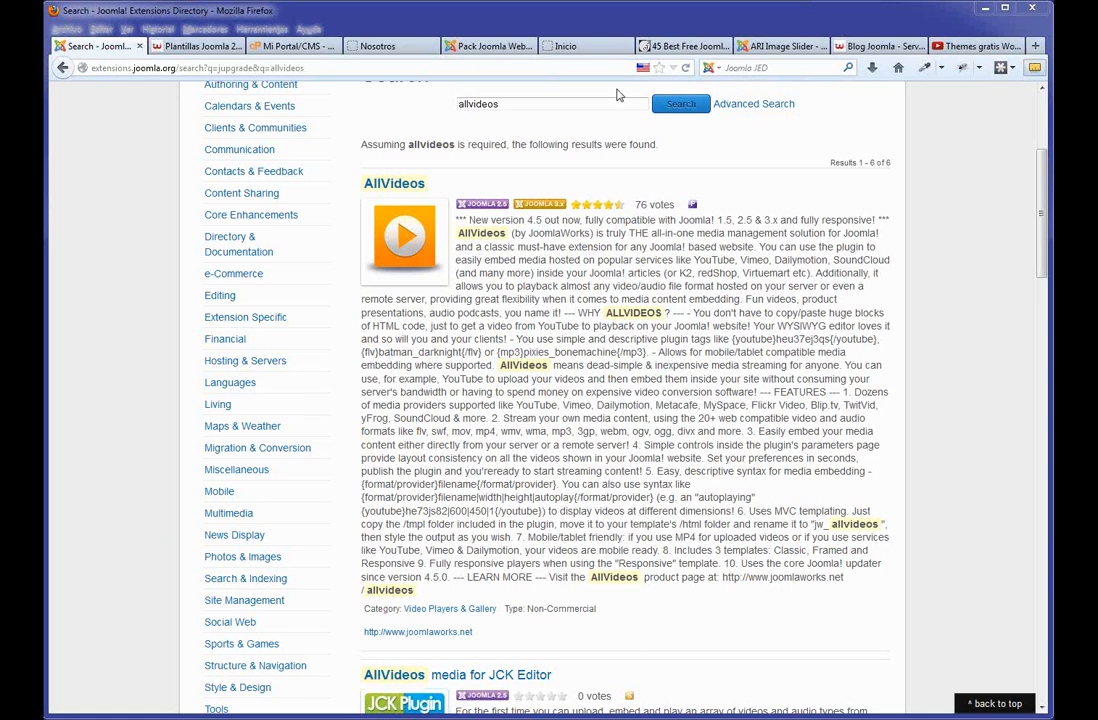
Save and close the Nosotros article, feature Ejemplo 1, and return to the public Nosotros page.
left_click(491, 47)
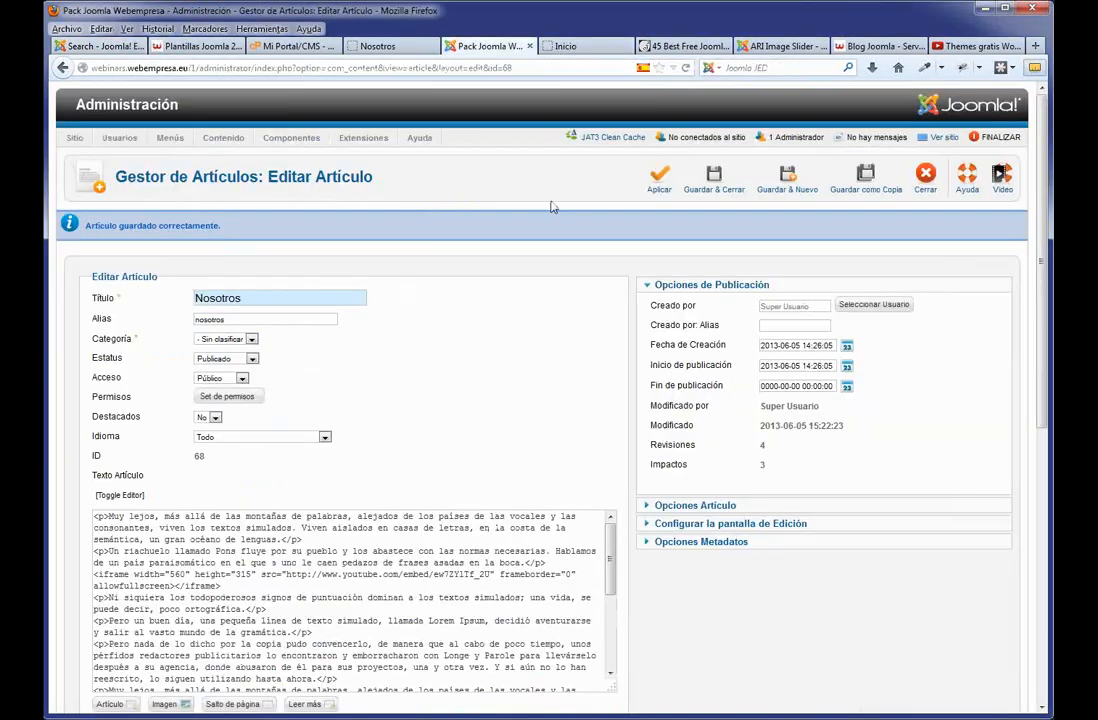
left_click(714, 180)
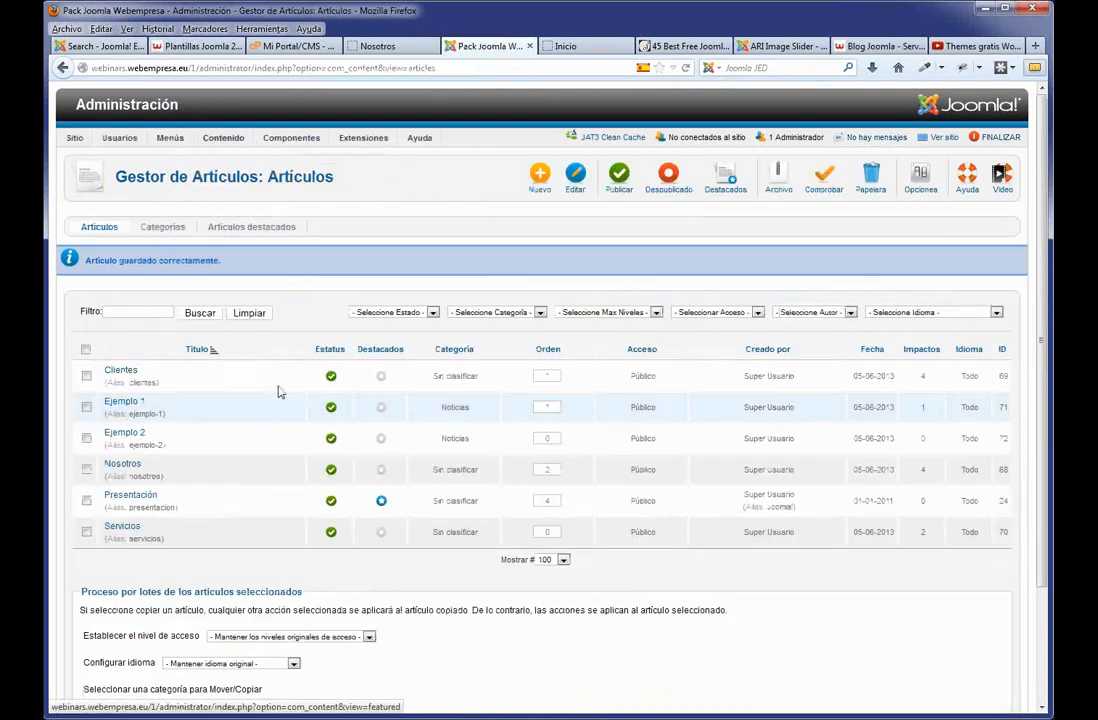
left_click(382, 409)
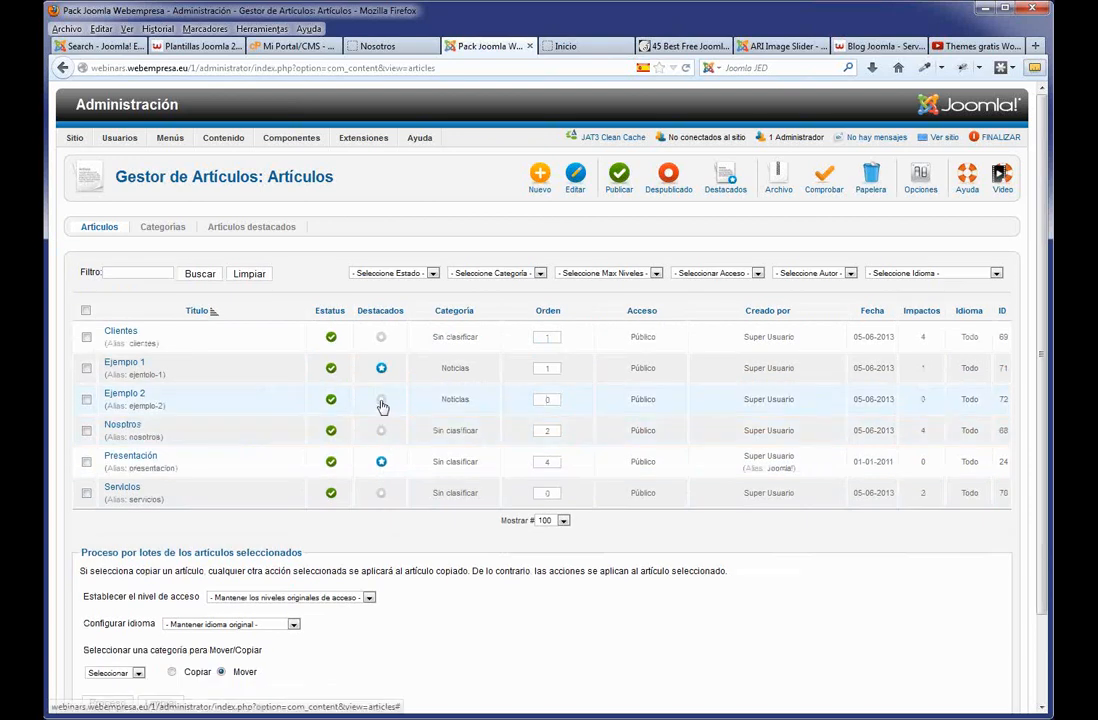
left_click(385, 45)
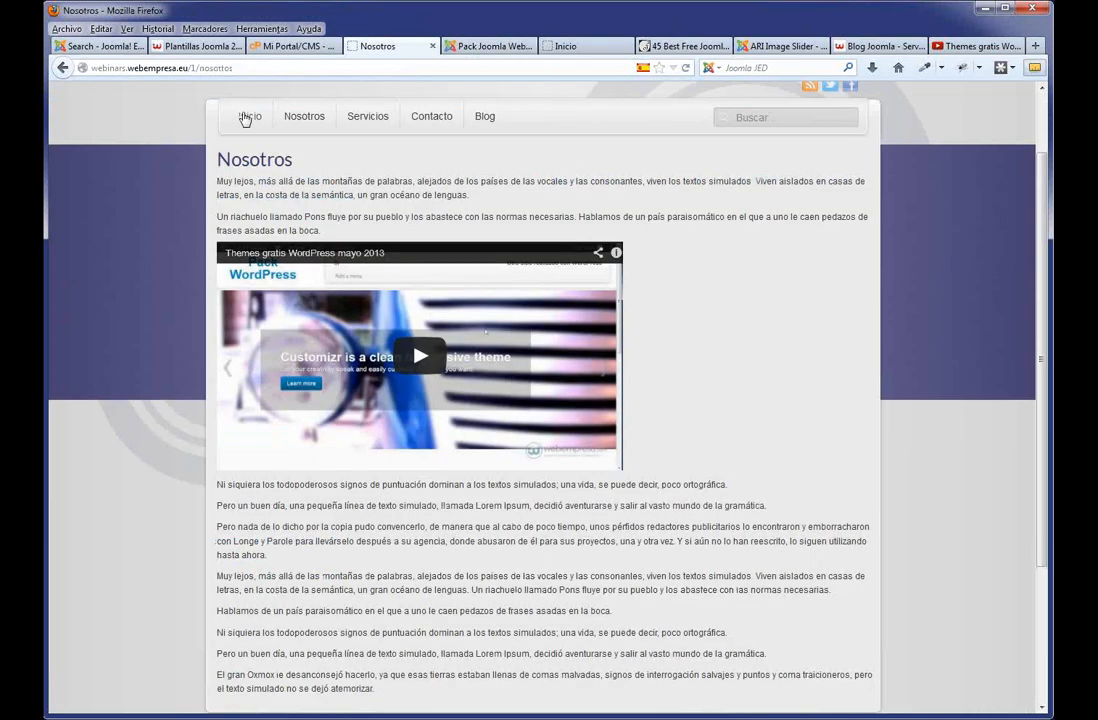
Return to the front-end home page and scroll to see Ejemplo 1 and Ejemplo 2 below Presentación.
left_click(245, 117)
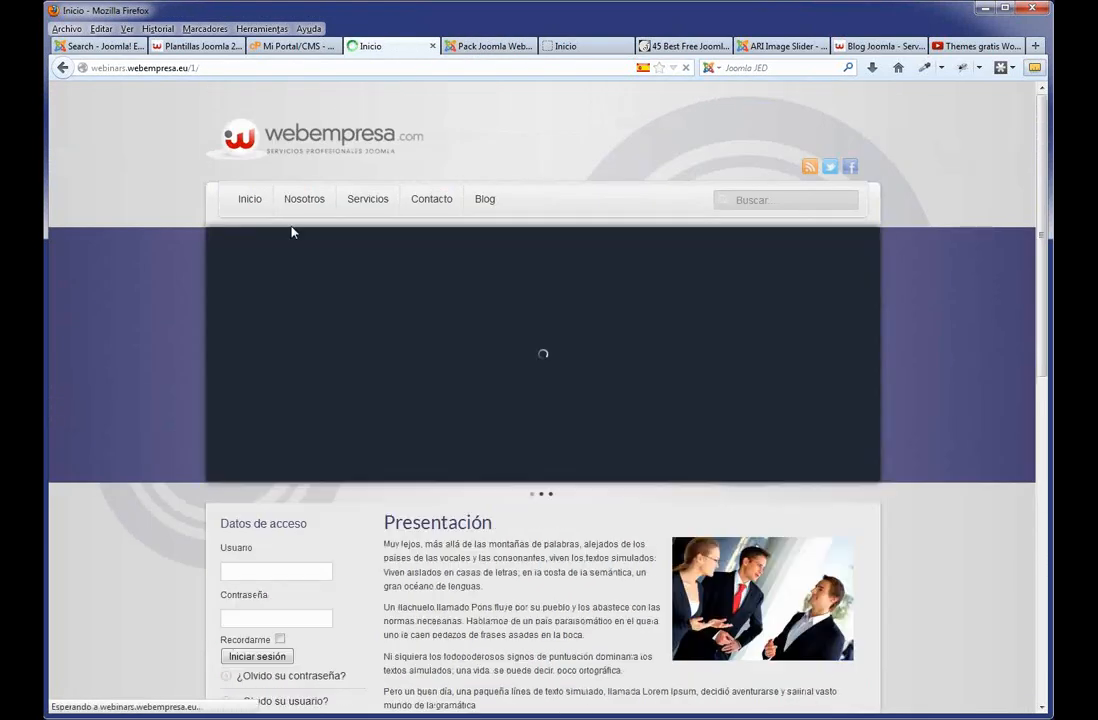
scroll(519, 522, "down", 8)
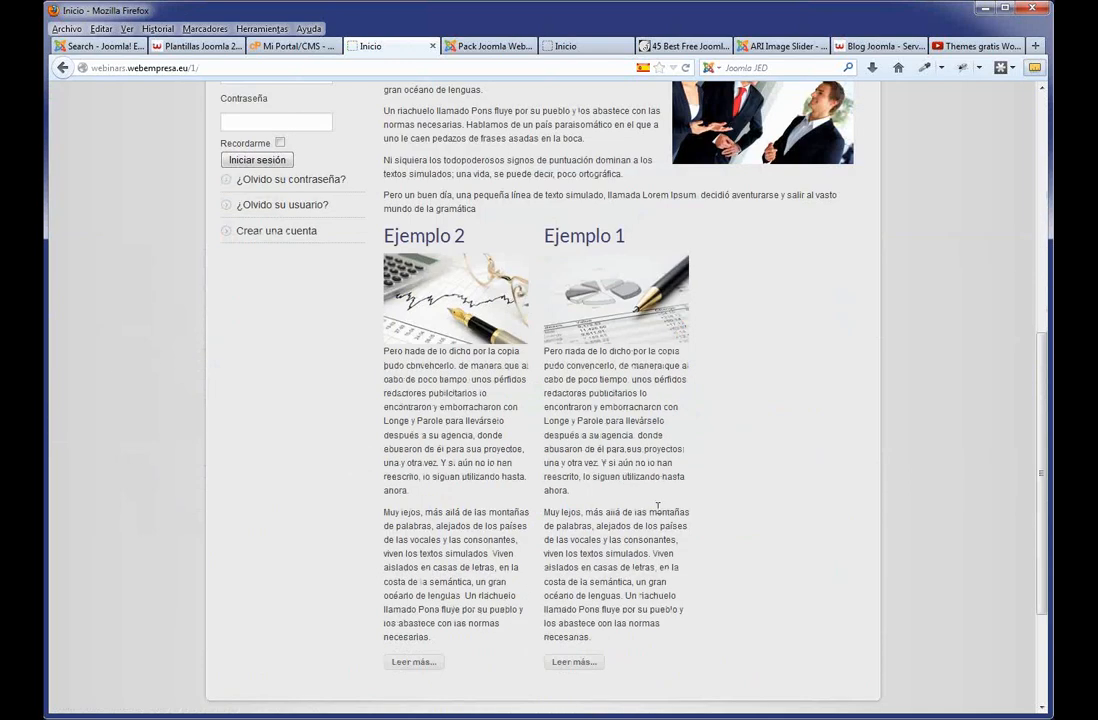
scroll(658, 507, "up", 5)
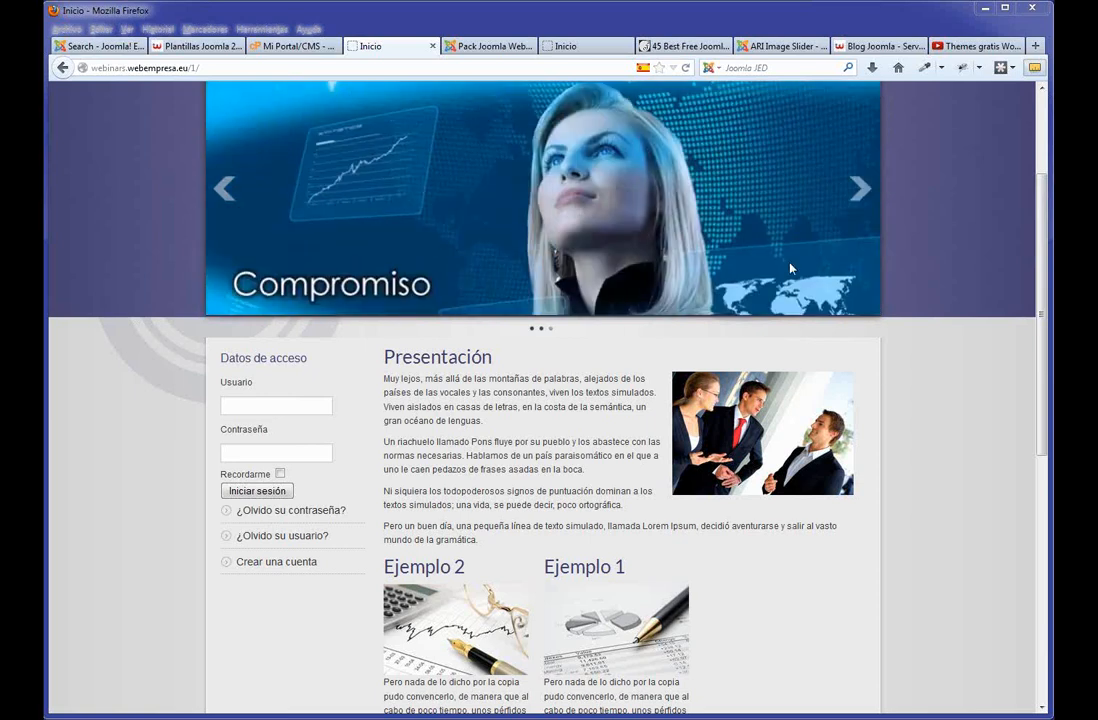
Glance over the installed application's details, then go back to the cPanel home page.
left_click(300, 48)
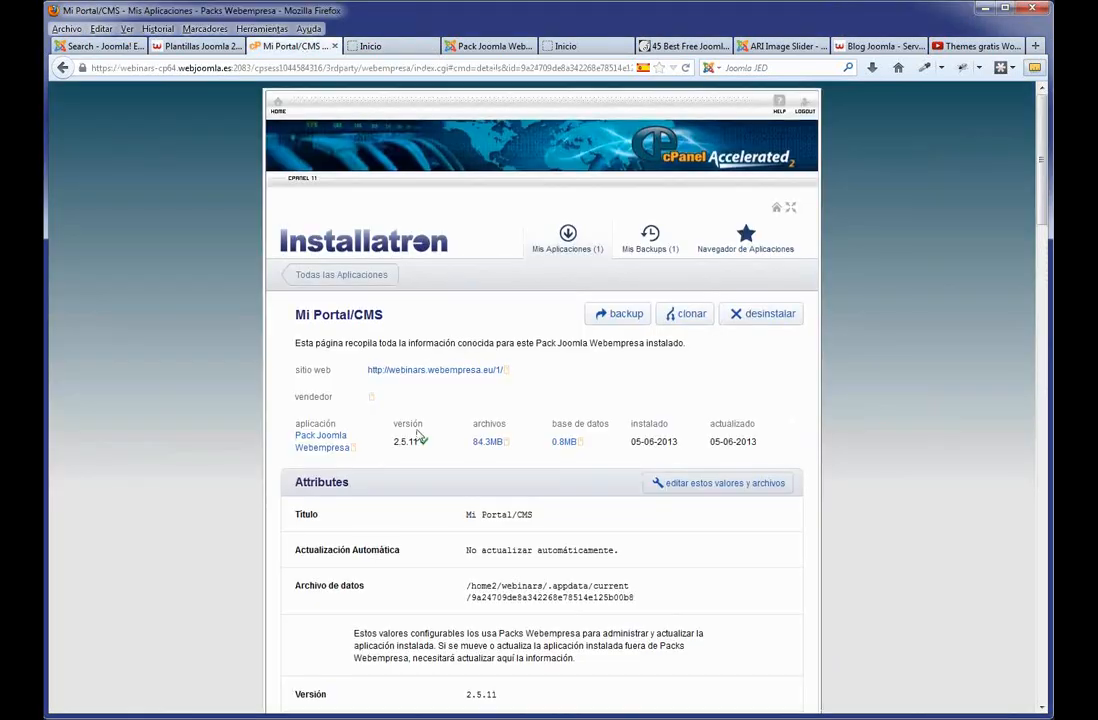
scroll(417, 460, "down", 15)
scroll(418, 489, "down", 10)
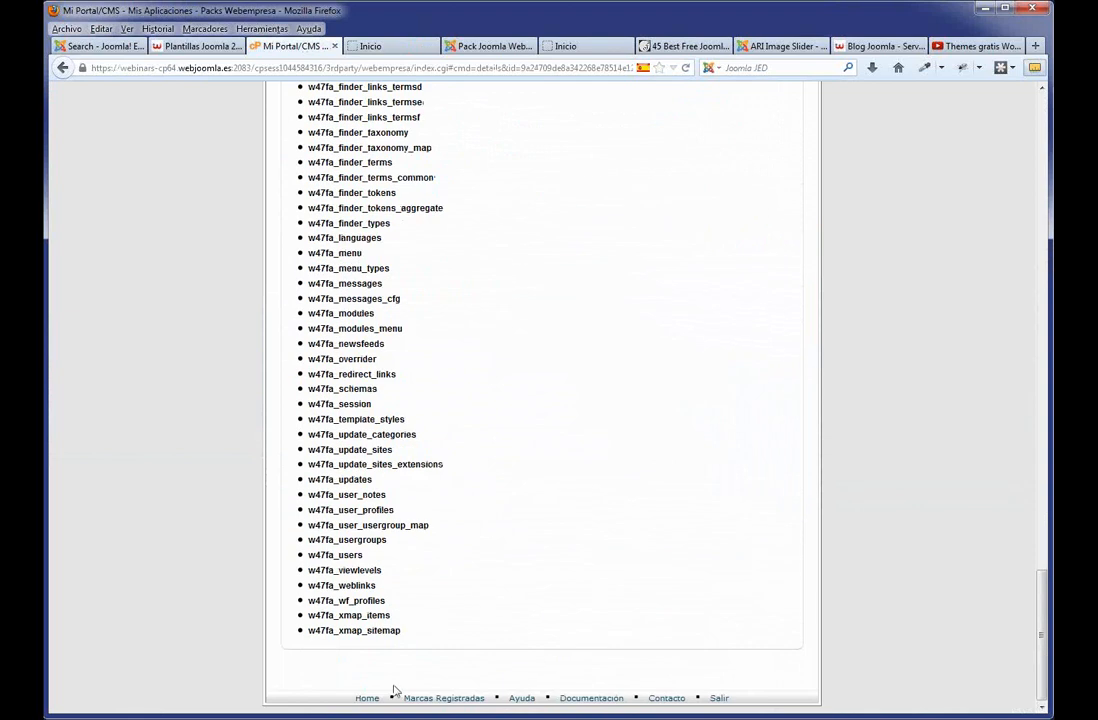
left_click(366, 699)
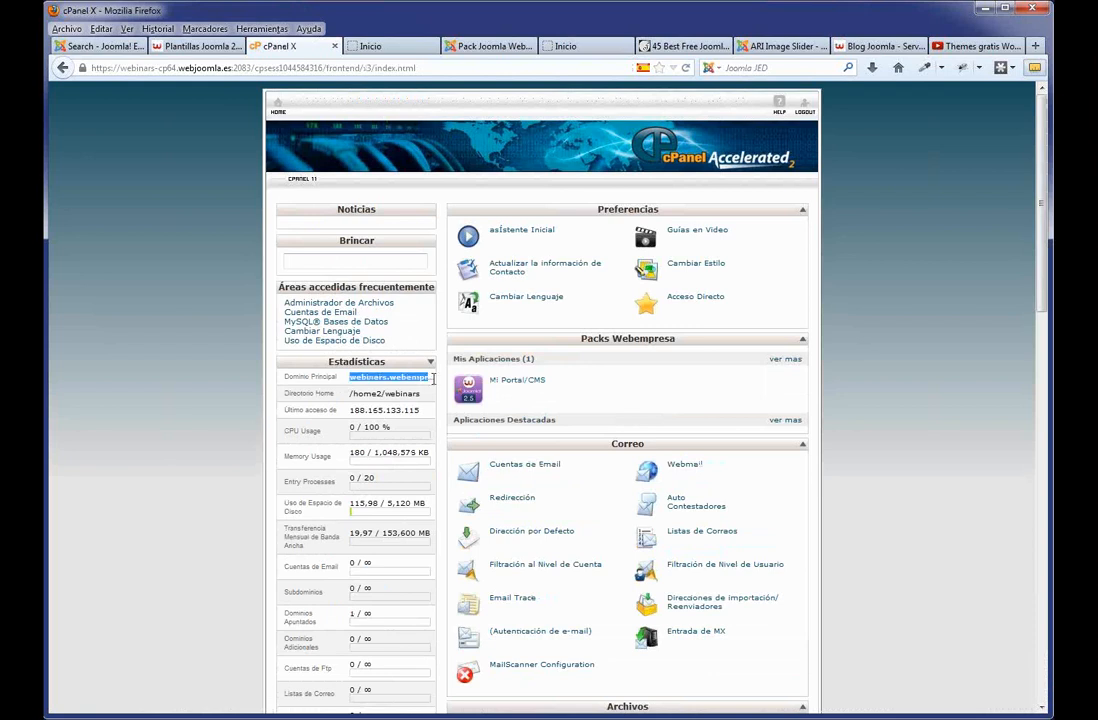
scroll(660, 555, "down", 5)
scroll(660, 555, "down", 2)
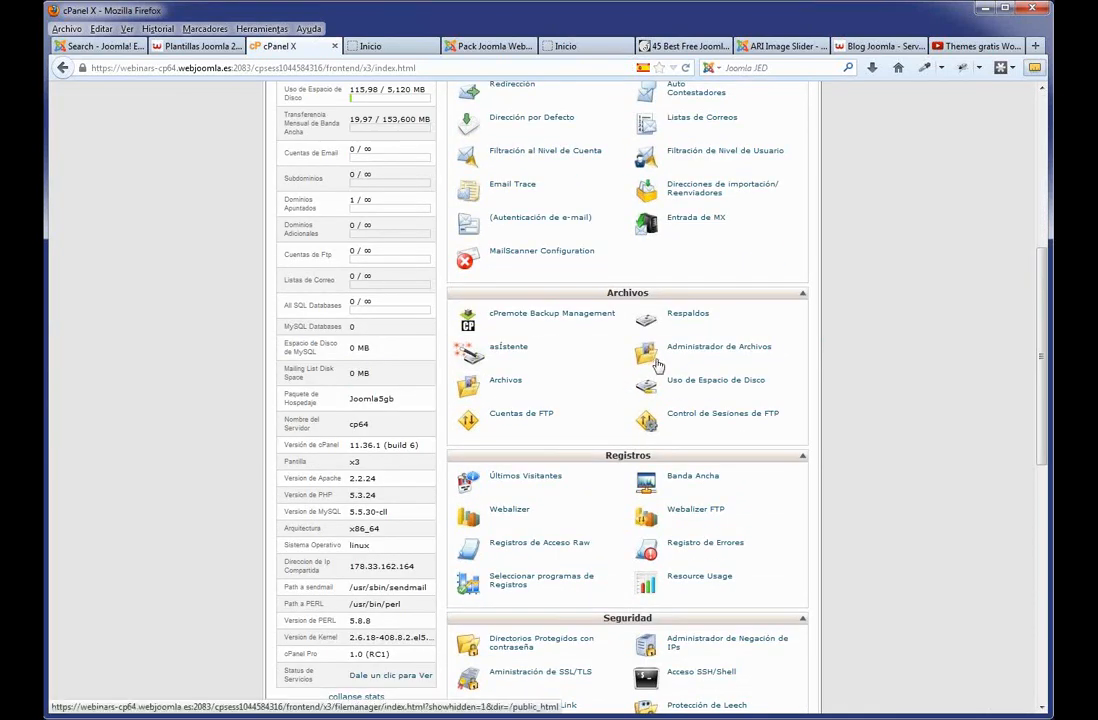
scroll(655, 366, "down", 4)
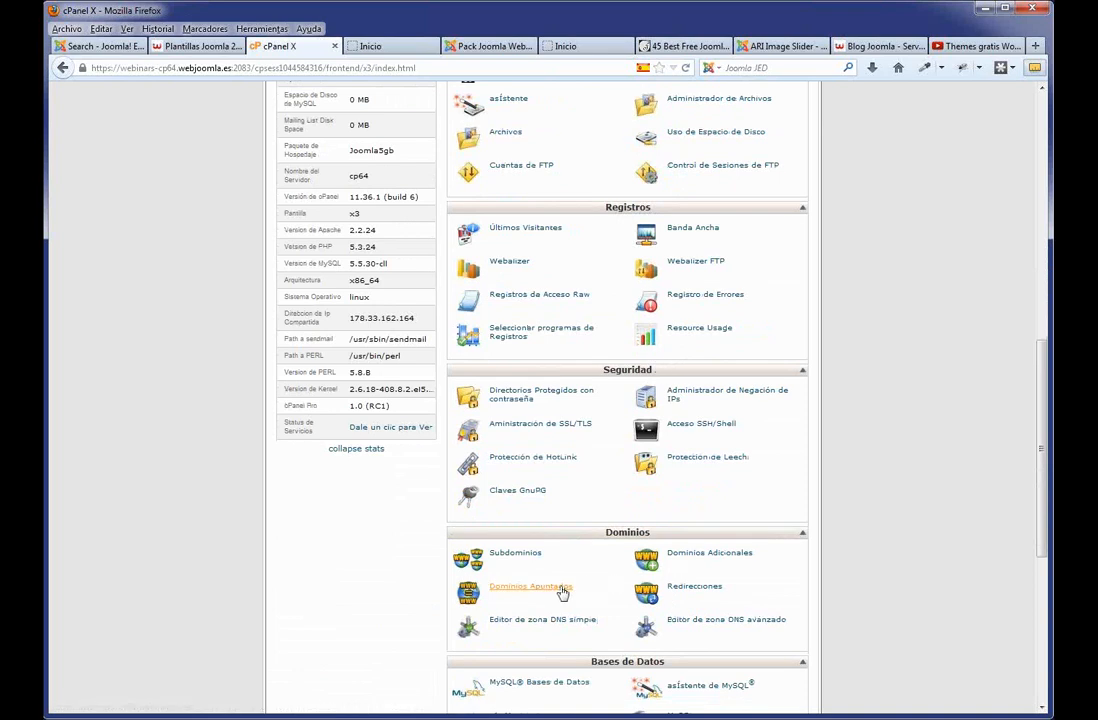
Open Dominios Apuntados and test webinars-cp64.webjoomla.es in a new browser tab, then close it.
left_click(510, 588)
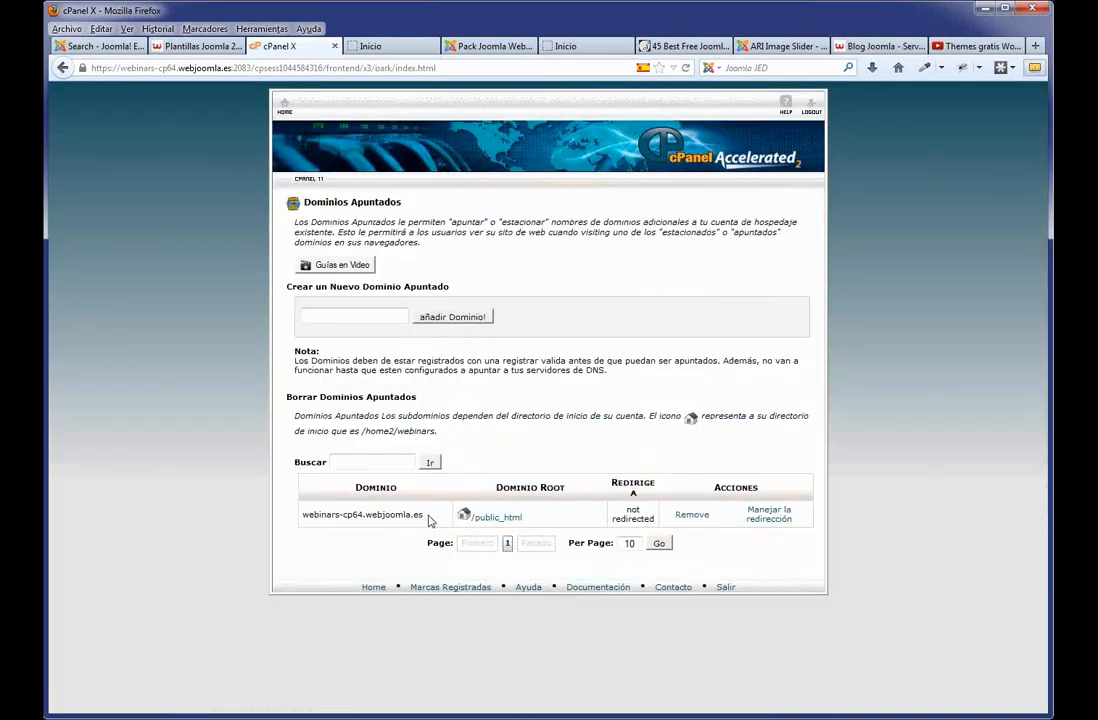
left_click_drag(426, 516, 305, 528)
key("ctrl+c")
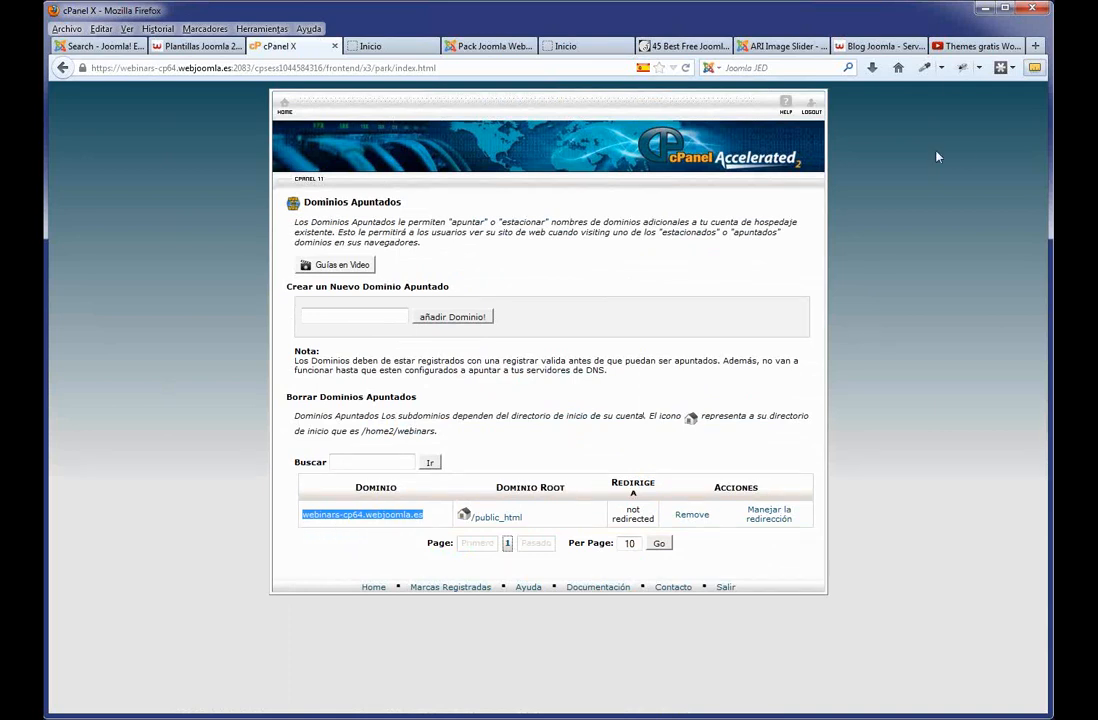
left_click(1035, 46)
key("ctrl+v")
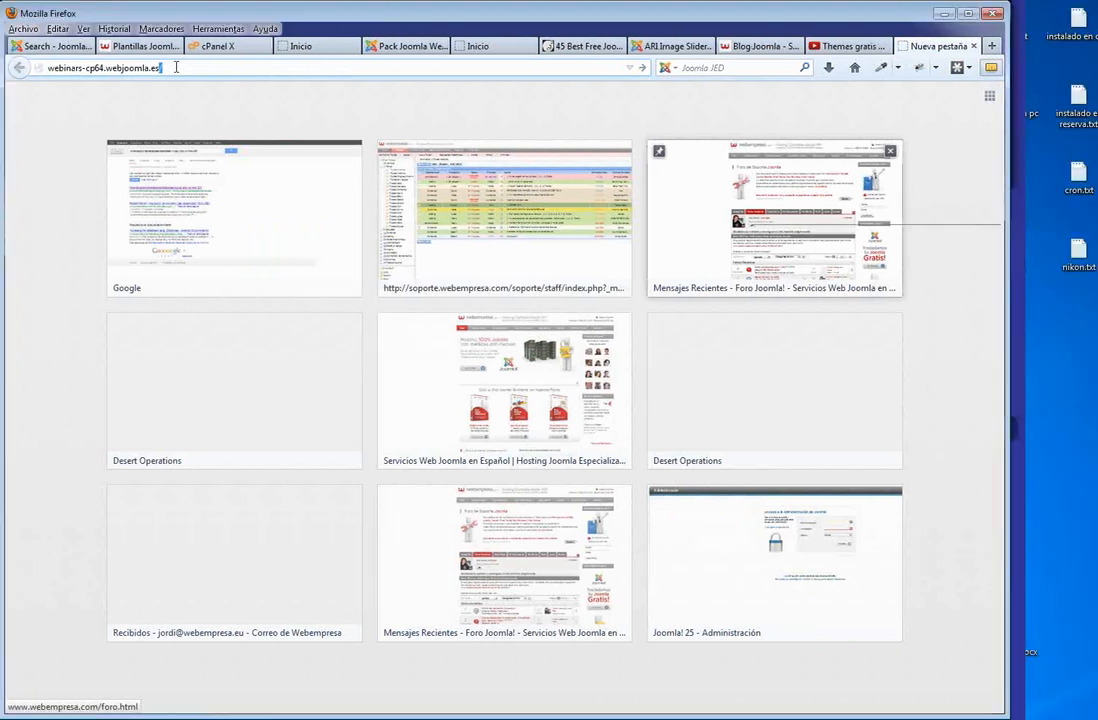
key("Return")
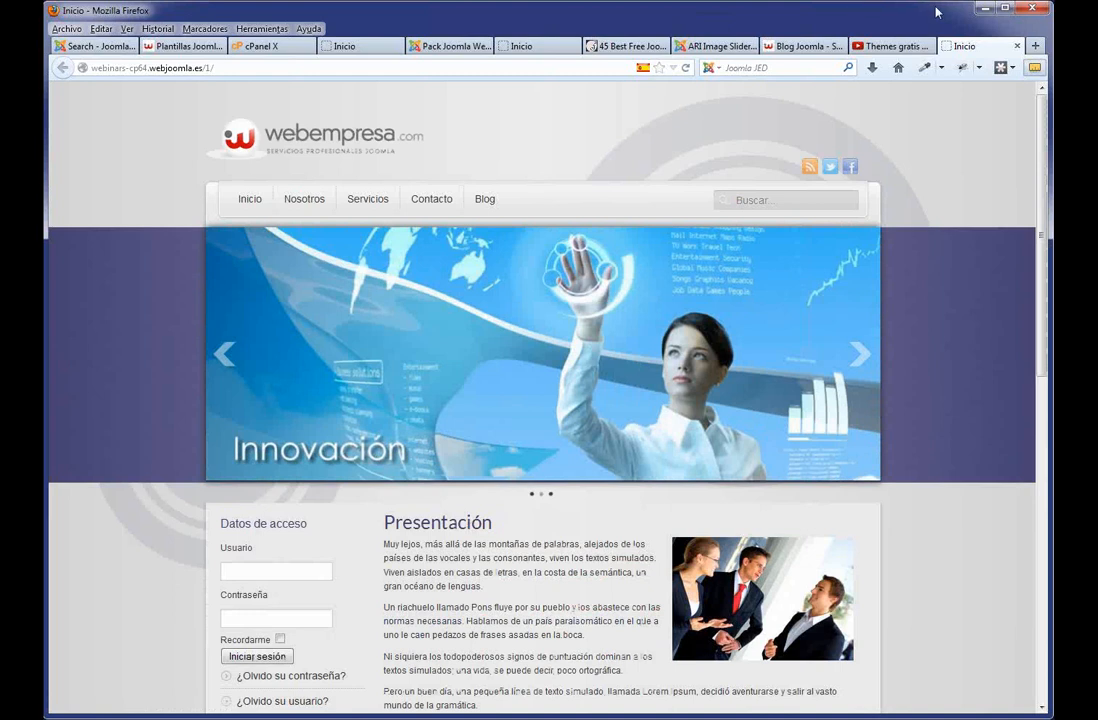
left_click(1017, 46)
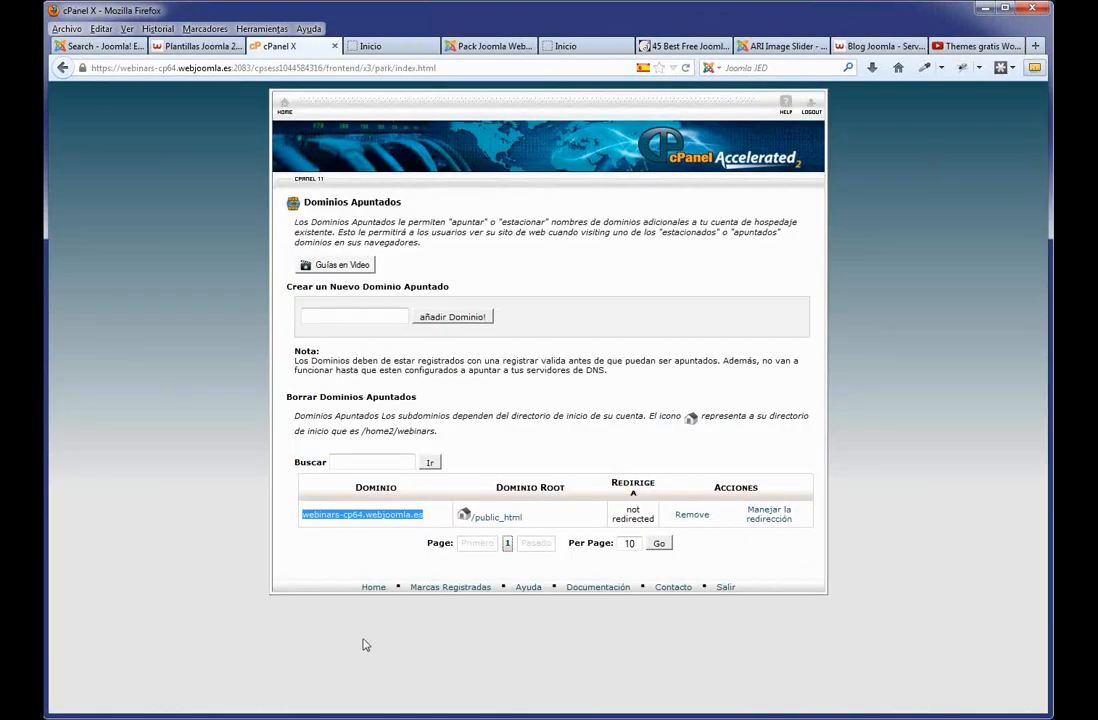
Reload cPanel's home page, scroll through it, then return to the Joomla site's Inicio tab.
left_click(367, 590)
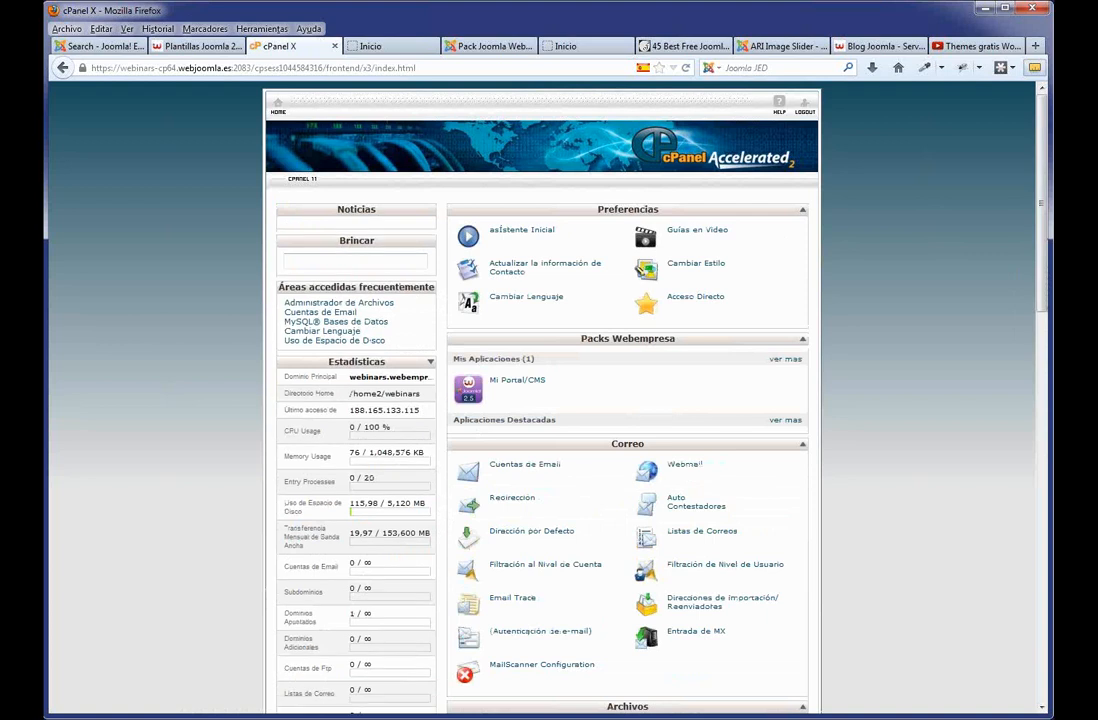
scroll(921, 620, "down", 6)
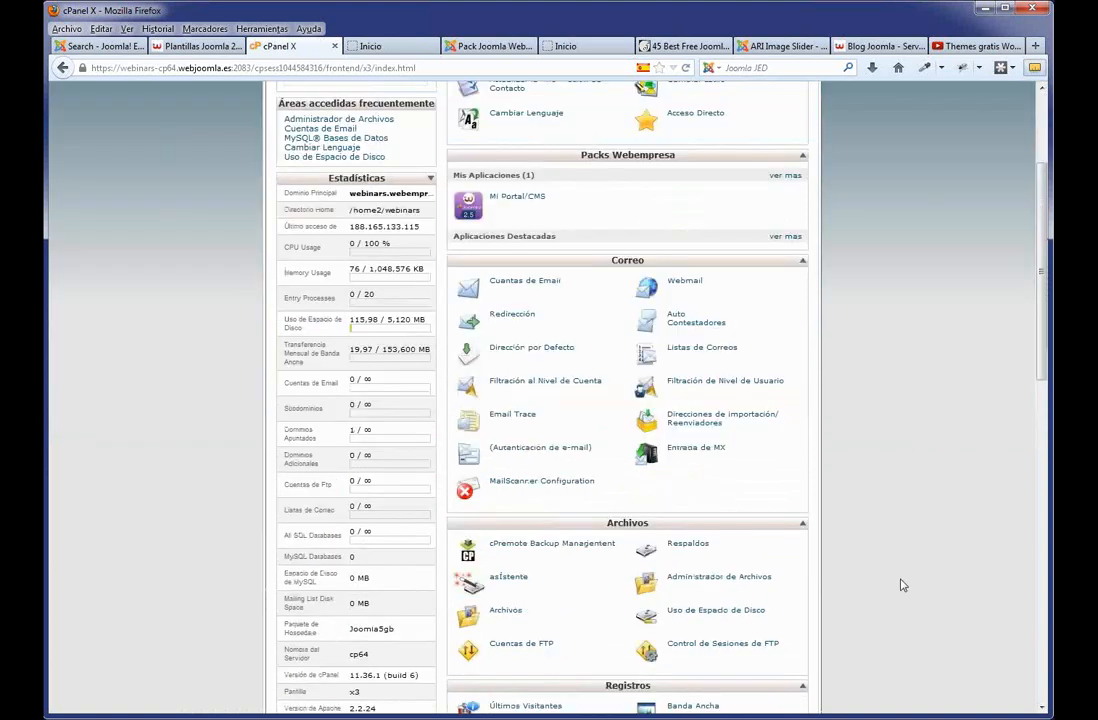
scroll(897, 583, "up", 6)
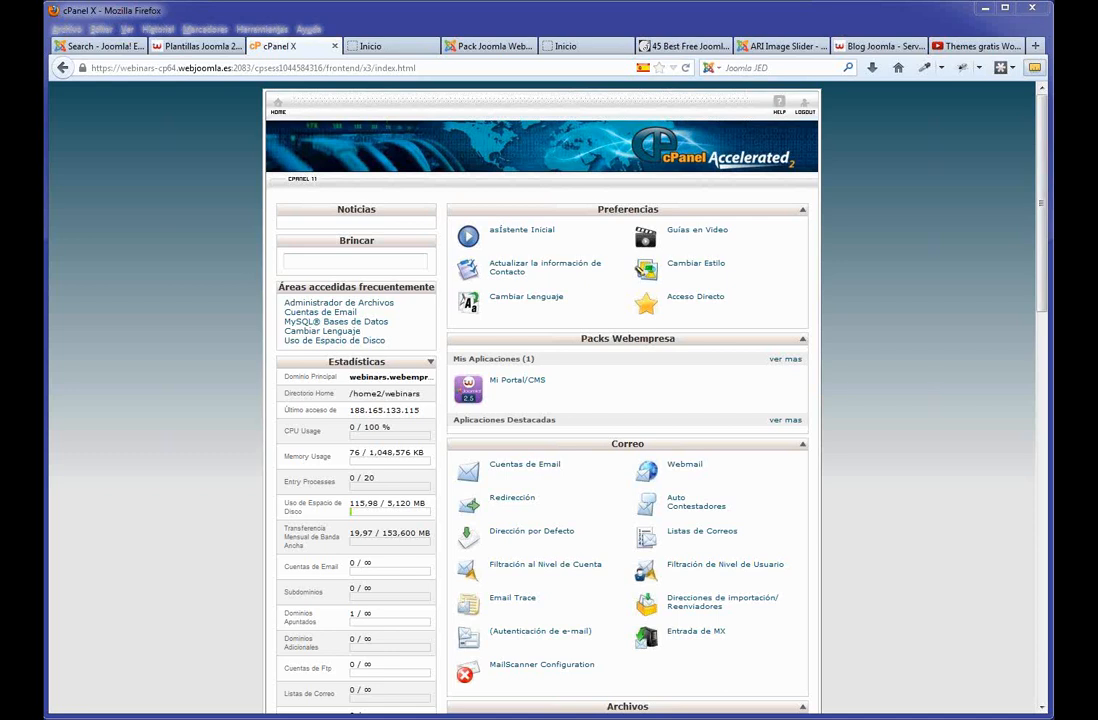
left_click(404, 47)
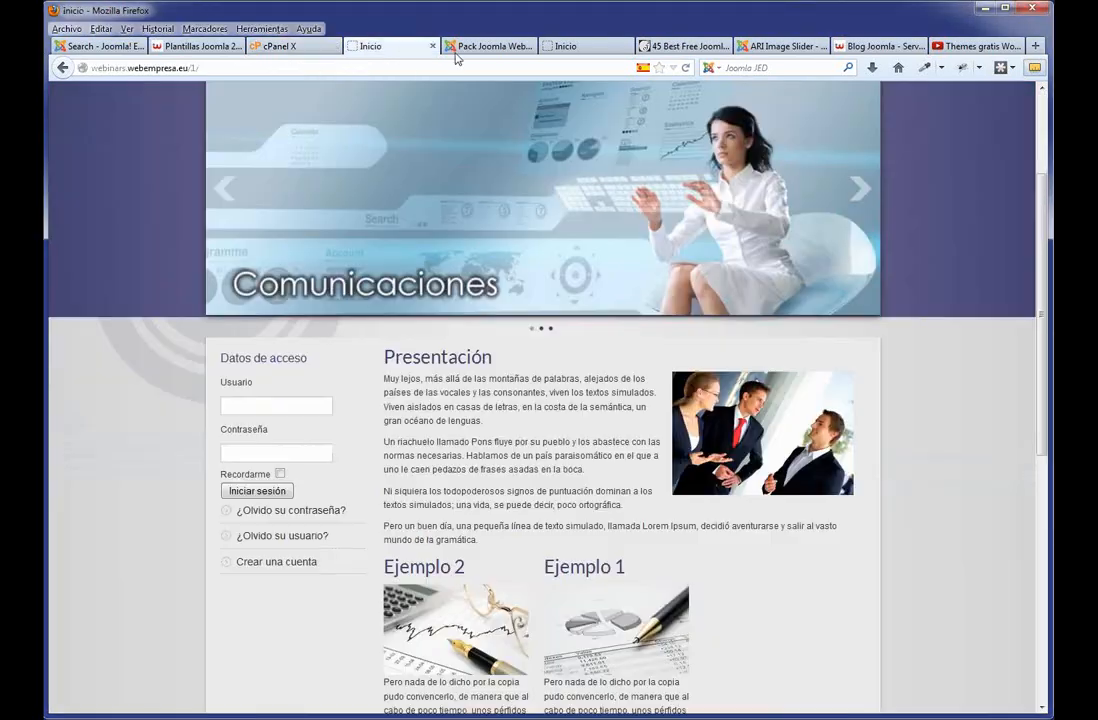
From the templates tab, go to Crear Web Joomla > Pack Empresa Joomla and launch the University Ver Demo.
left_click(483, 48)
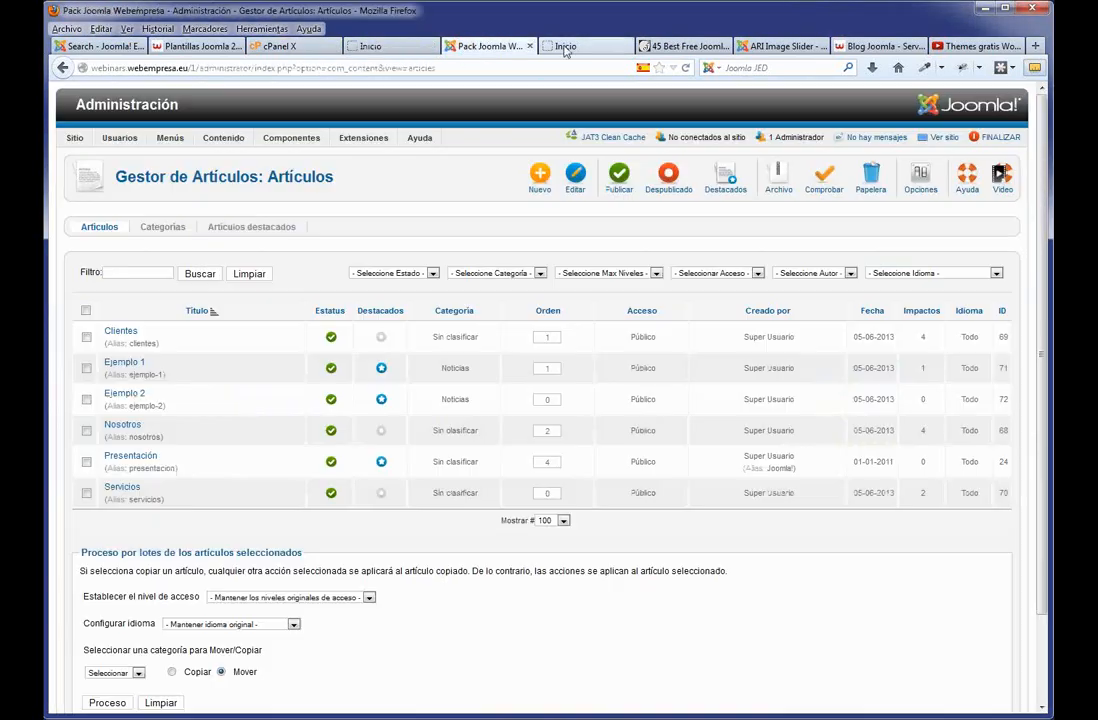
left_click(195, 46)
scroll(375, 143, "up", 5)
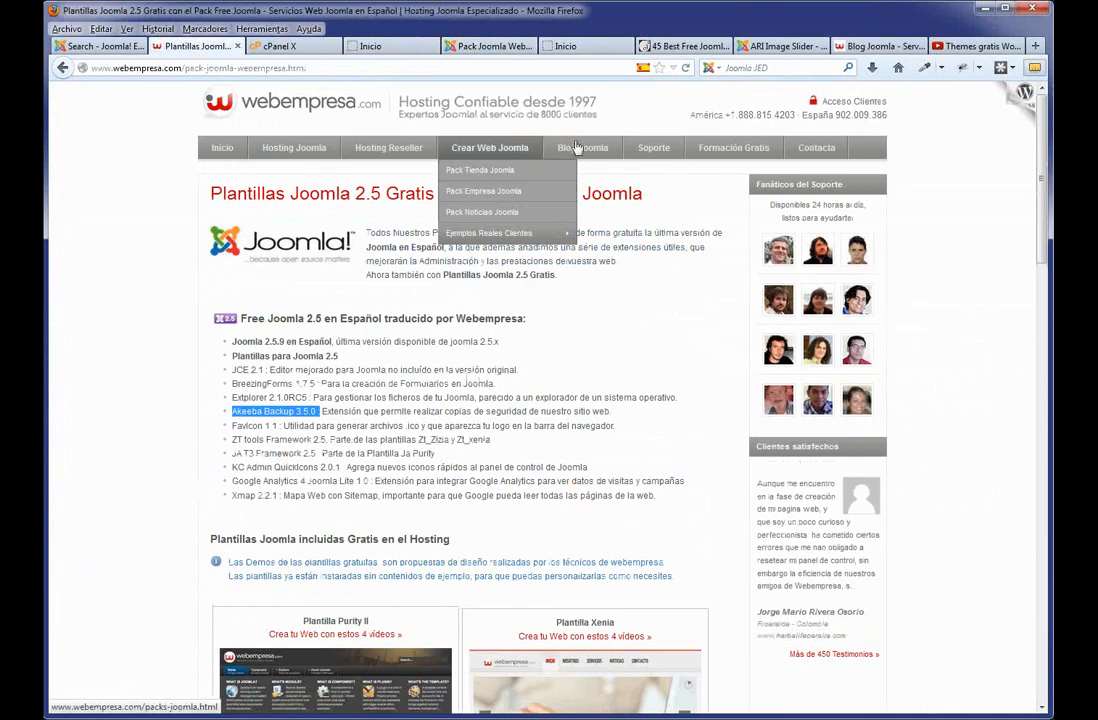
left_click(497, 189)
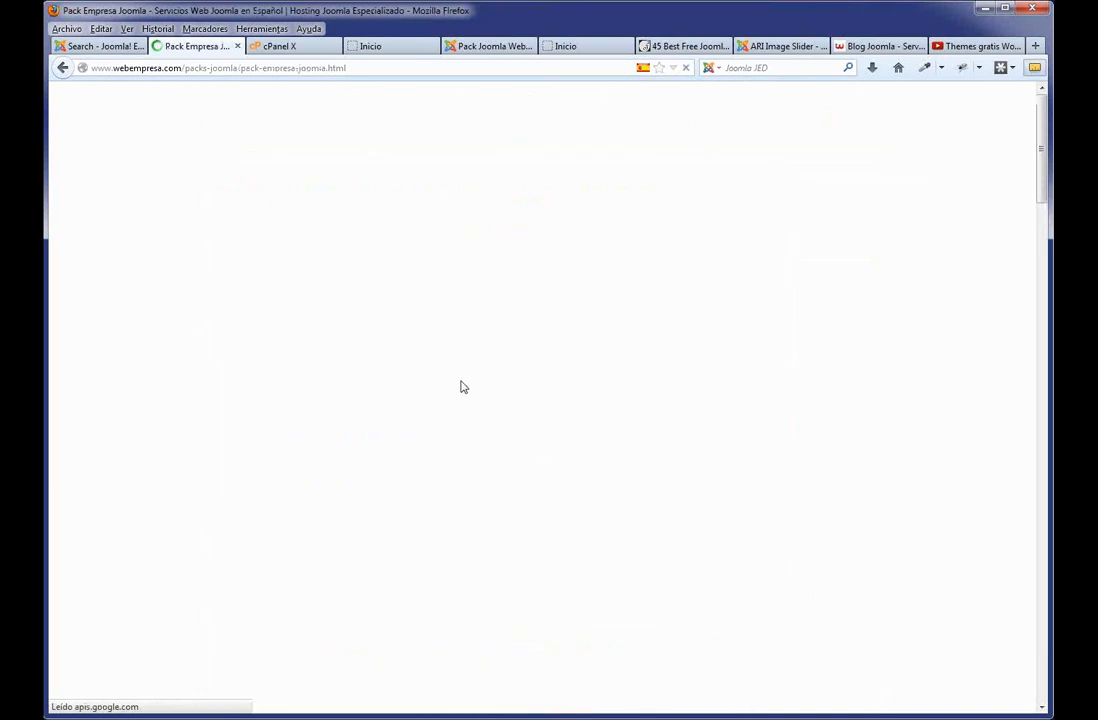
scroll(392, 436, "down", 3)
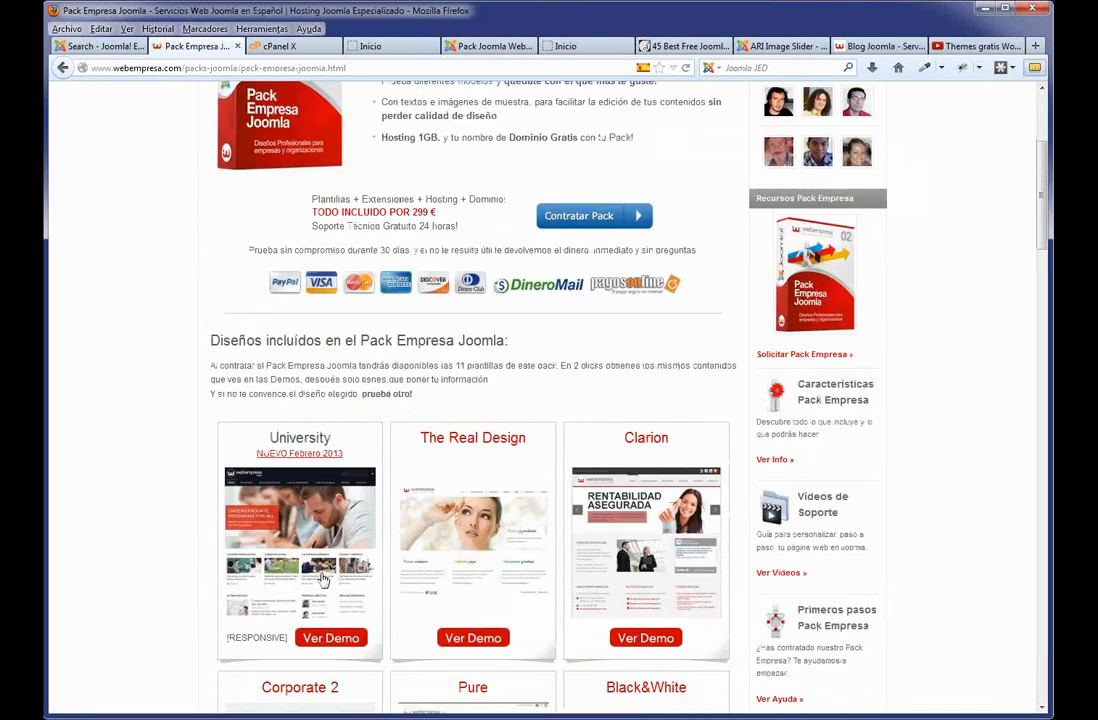
left_click(329, 638)
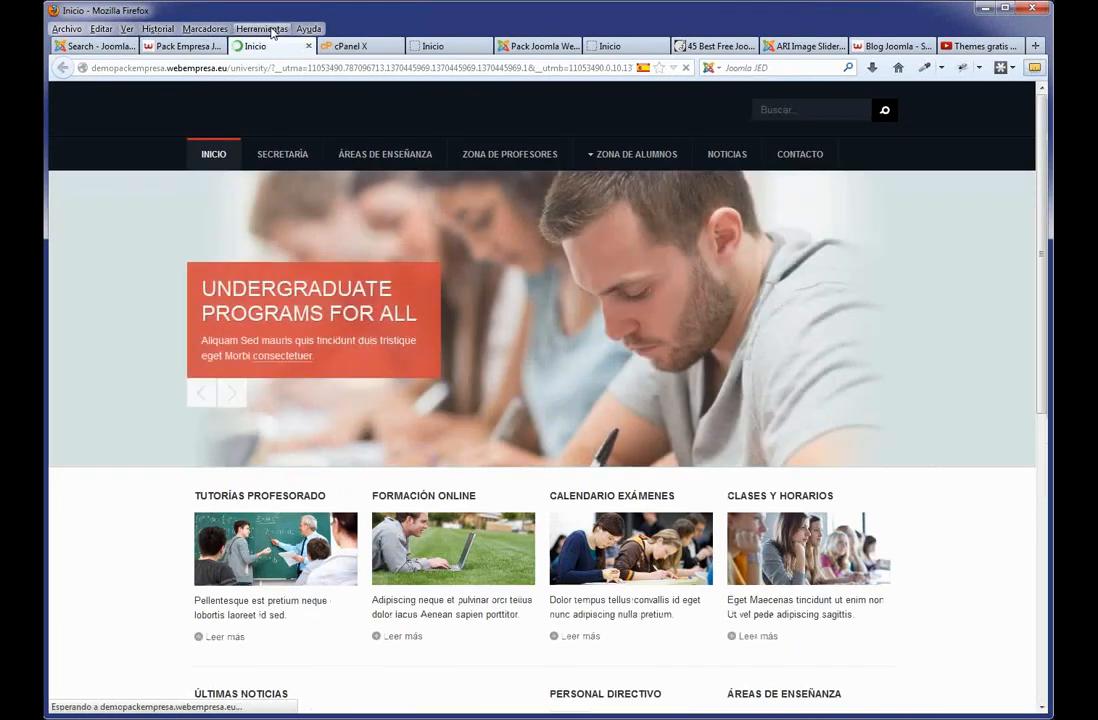
Enable the Web Developer Toolbar under Ver > Barras de herramientas.
left_click(128, 30)
mouse_move(128, 46)
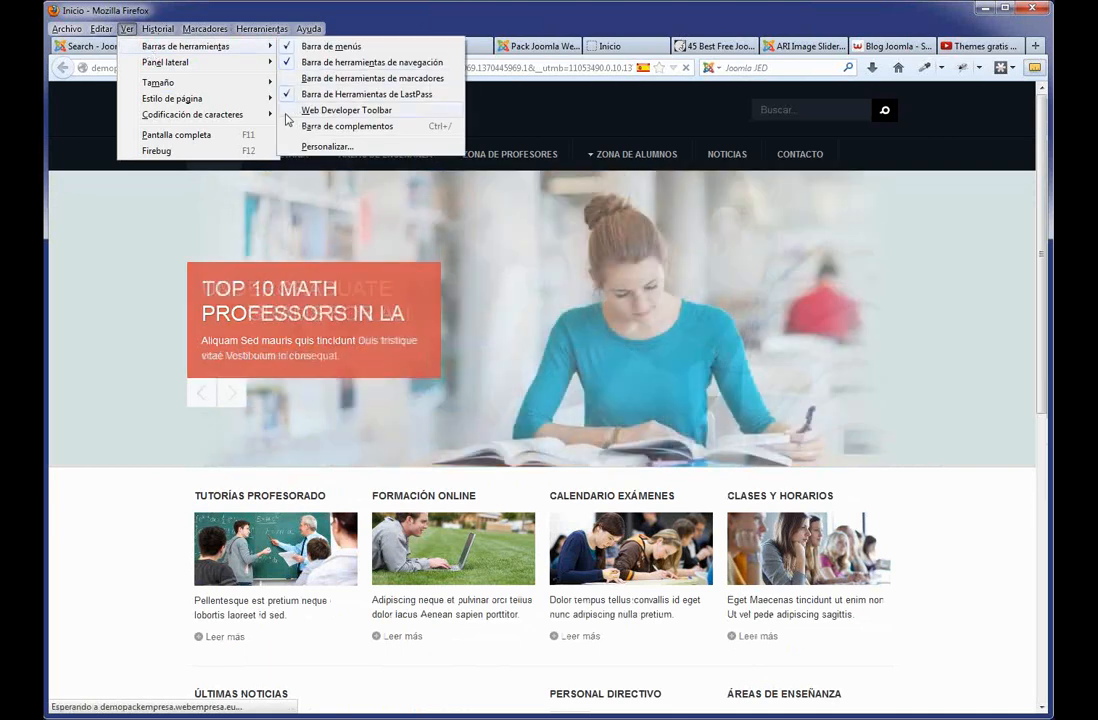
left_click(317, 111)
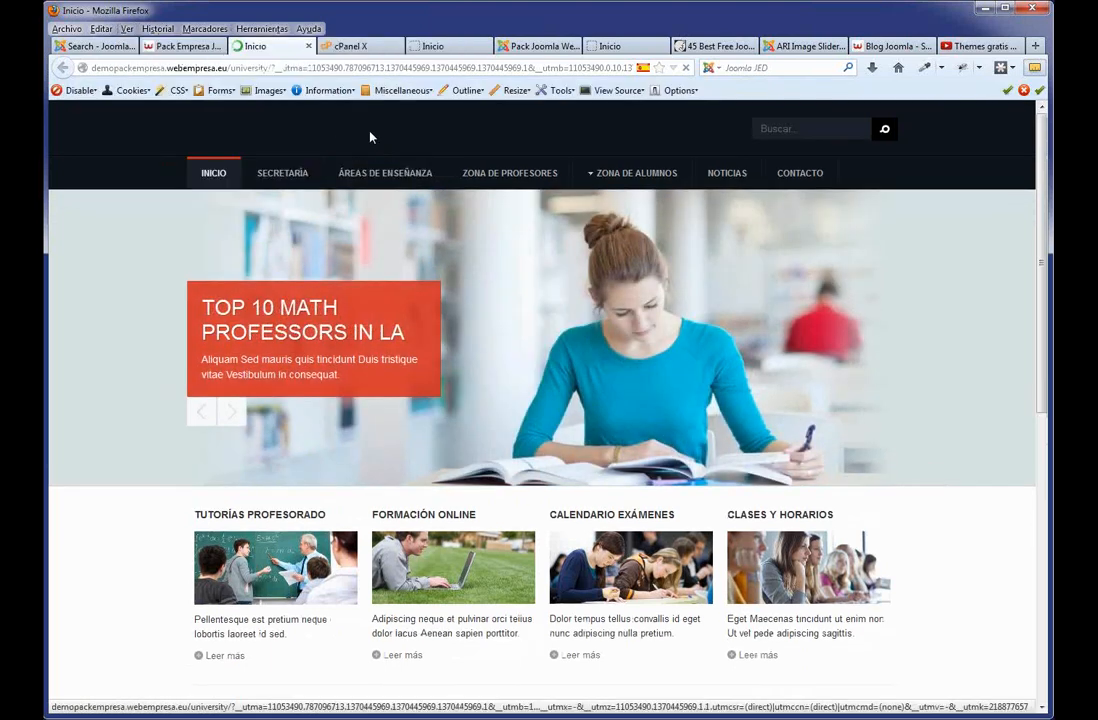
Review the University demo in Resize > View Responsive Layouts, then close the preview tab.
left_click(516, 91)
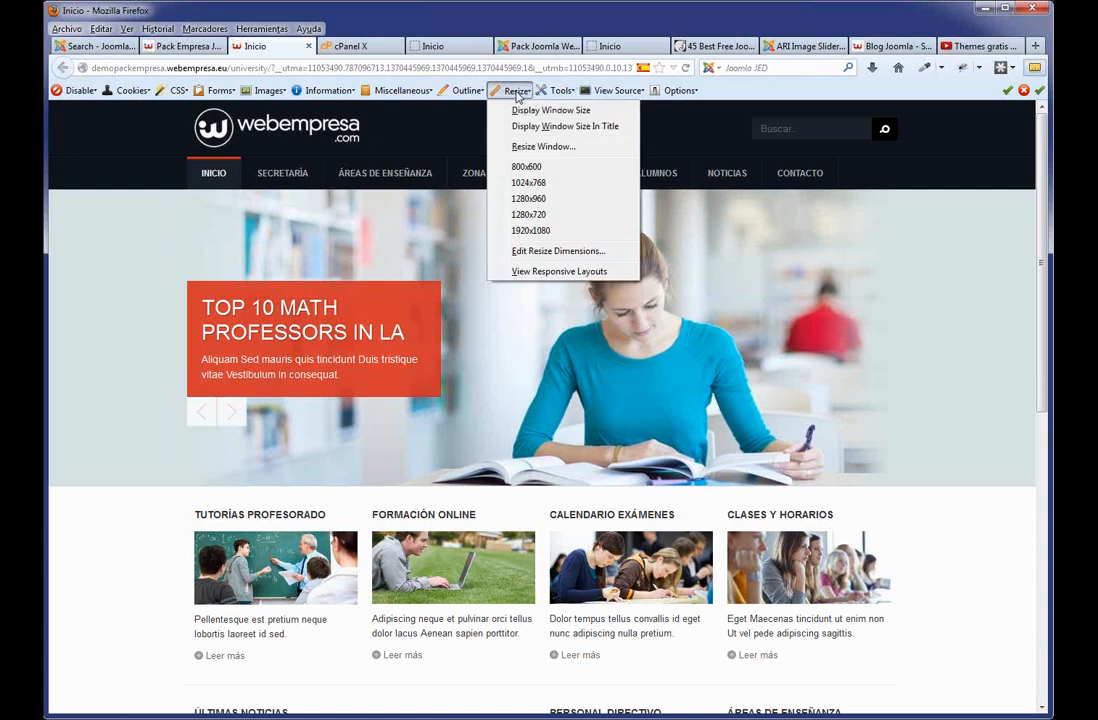
left_click(545, 271)
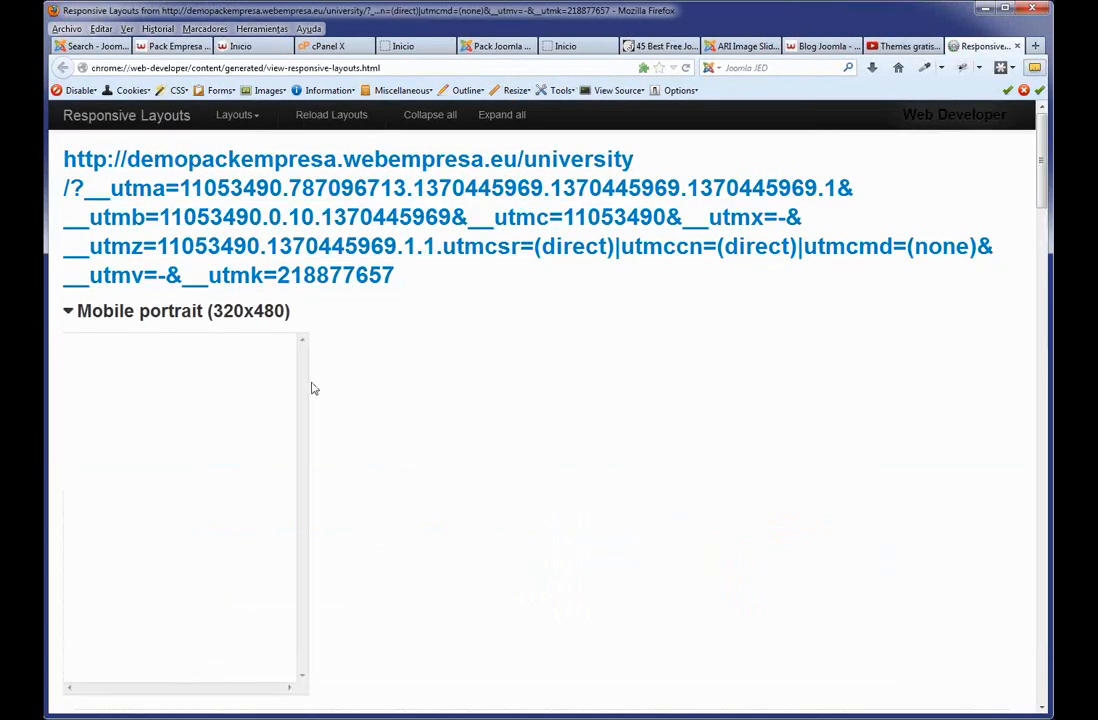
scroll(315, 380, "down", 2)
scroll(308, 344, "up", 2)
scroll(310, 357, "down", 4)
scroll(308, 357, "up", 3)
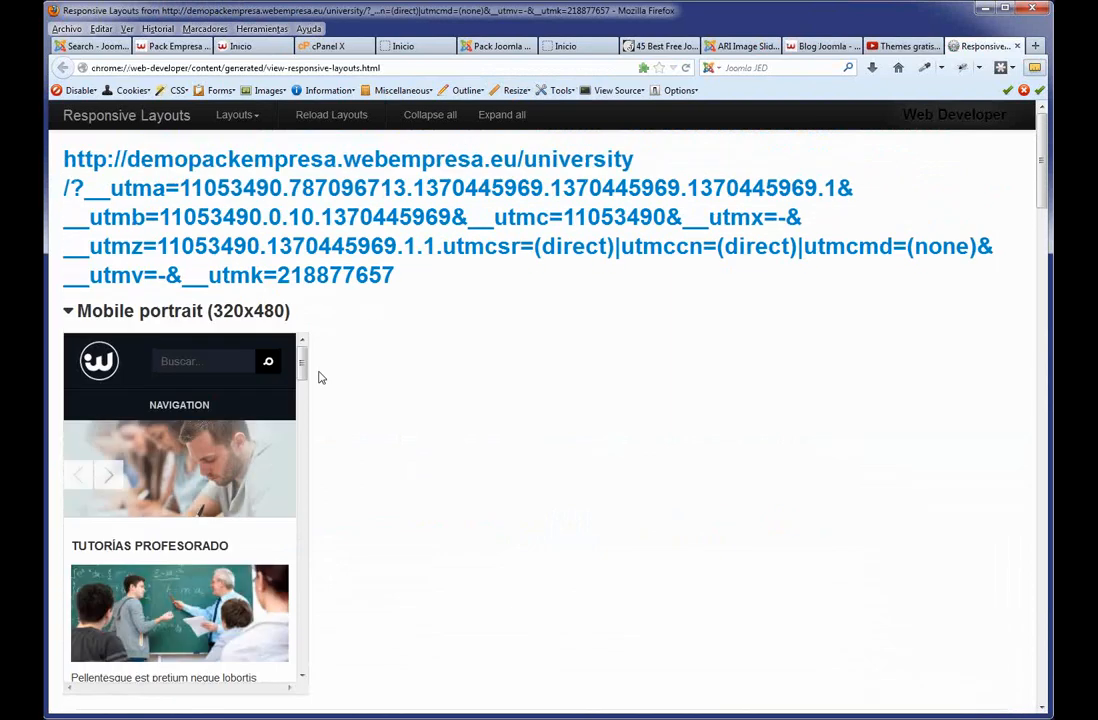
scroll(321, 375, "down", 2)
scroll(362, 351, "down", 2)
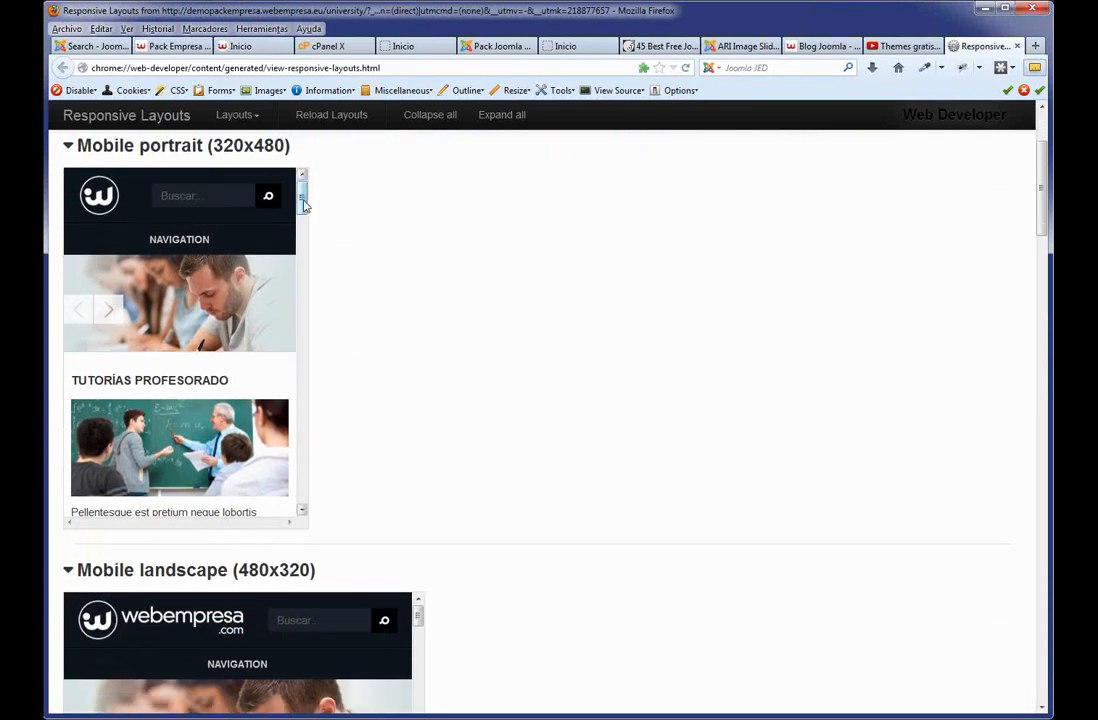
left_click_drag(307, 205, 297, 505)
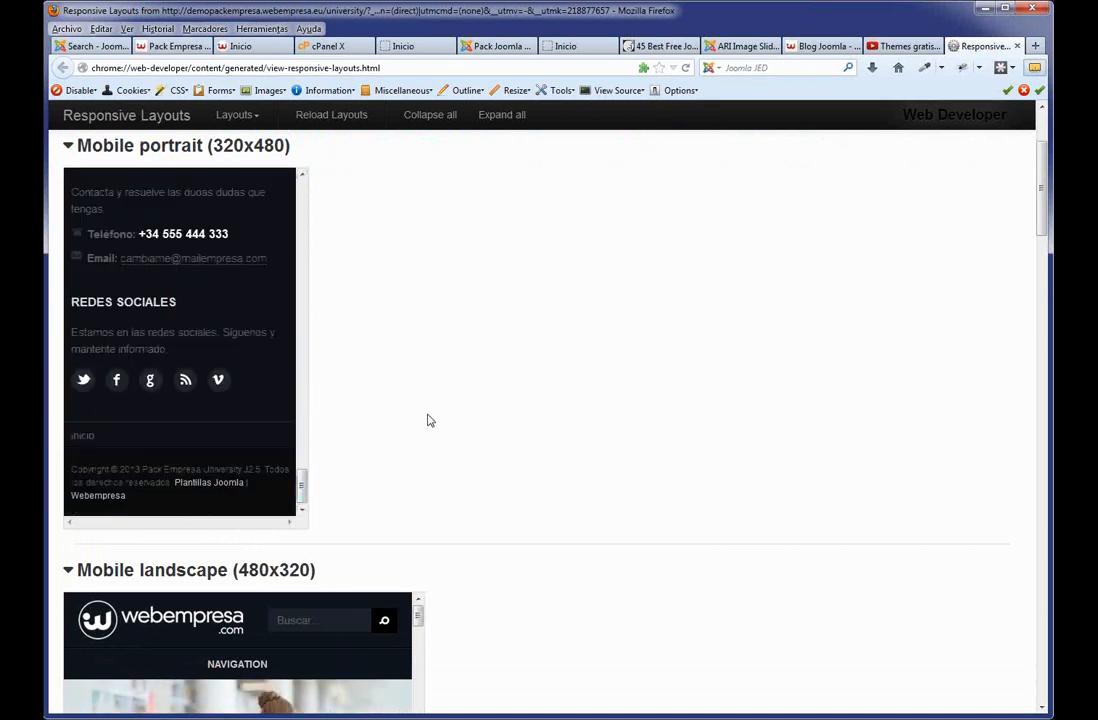
scroll(429, 421, "down", 6)
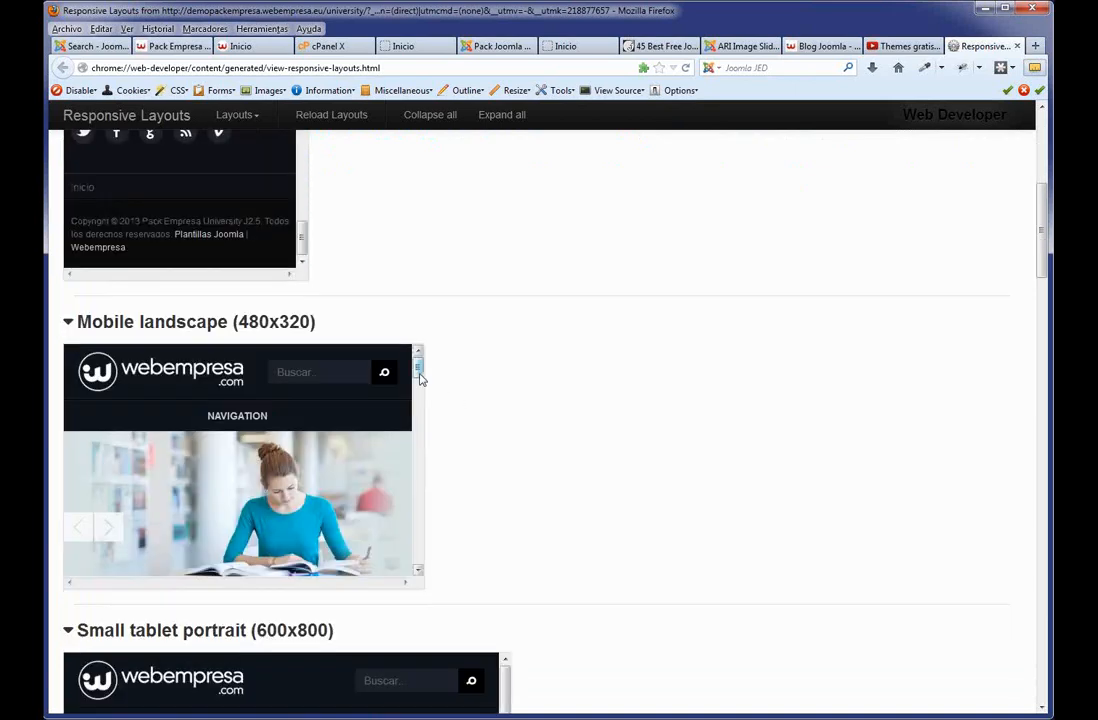
left_click_drag(420, 377, 419, 455)
scroll(615, 448, "down", 7)
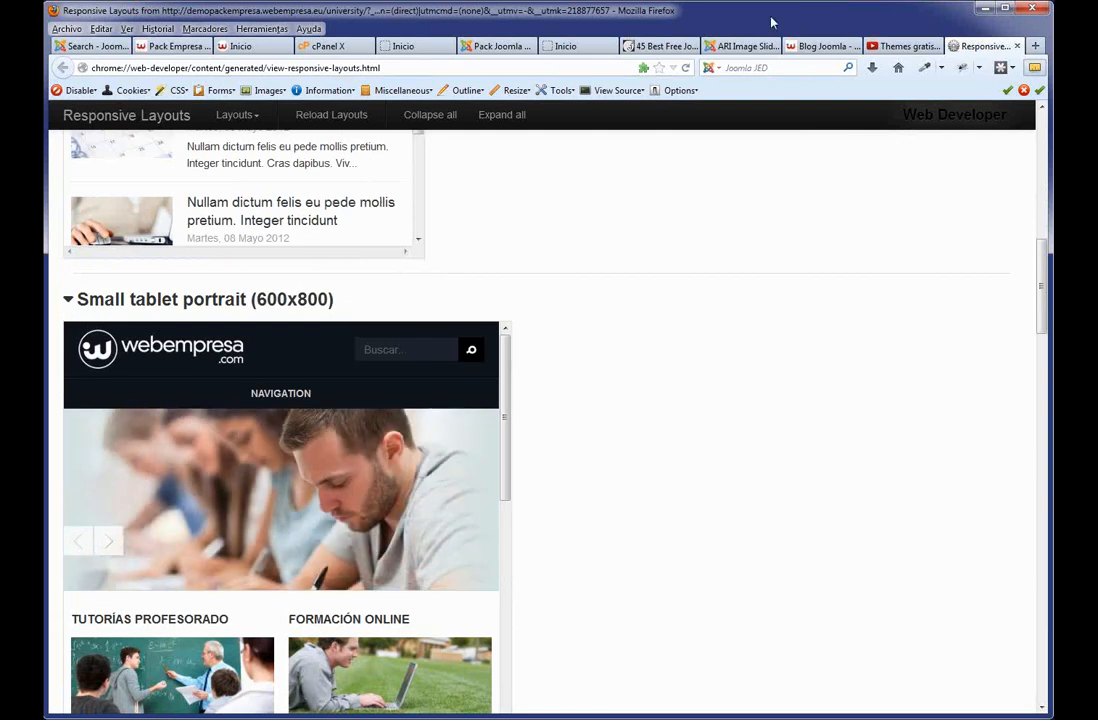
left_click(1017, 46)
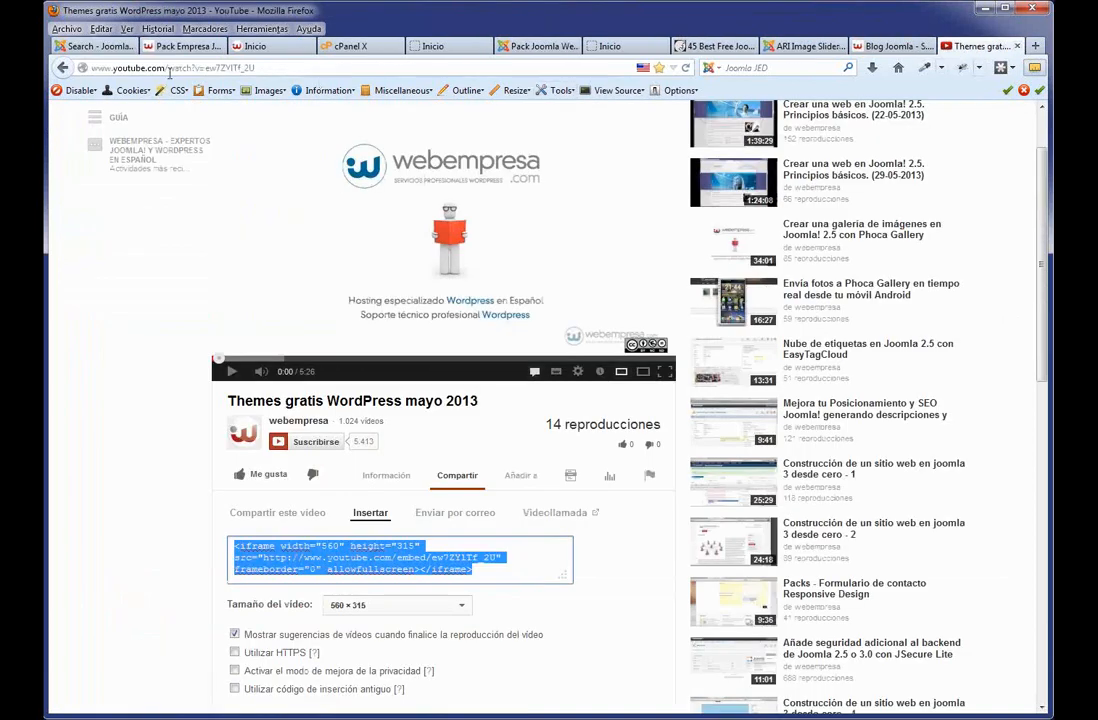
Search the Joomla Extensions Directory for 'mobile'.
left_click(90, 46)
scroll(457, 347, "up", 5)
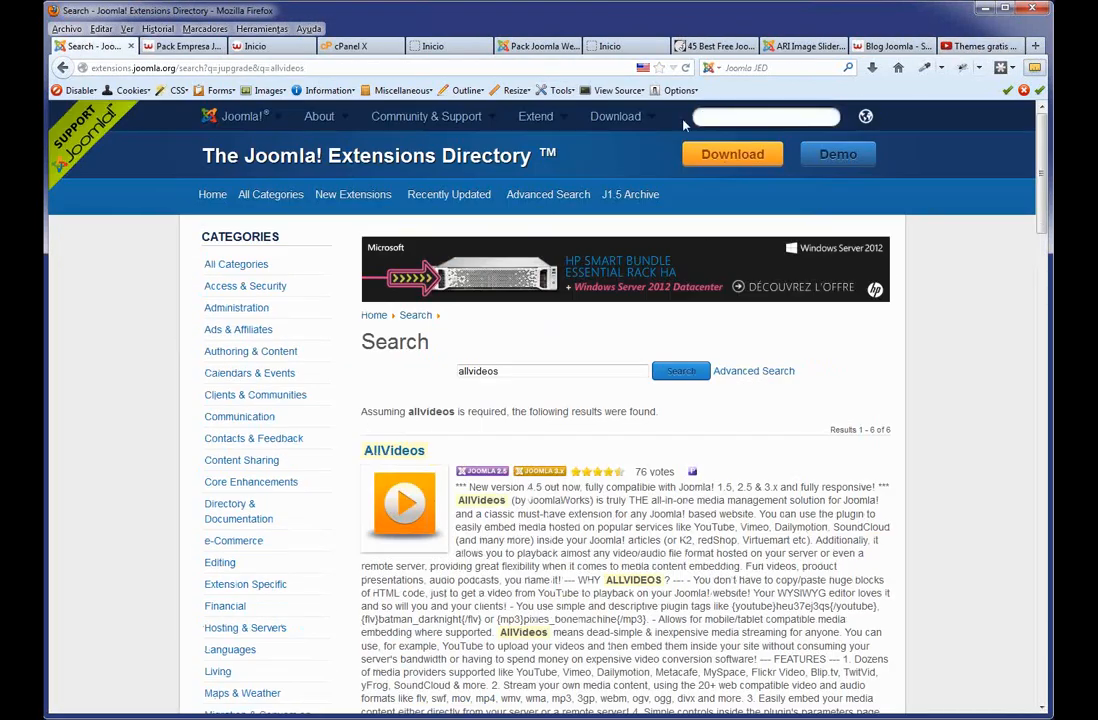
type("mobile")
key("Return")
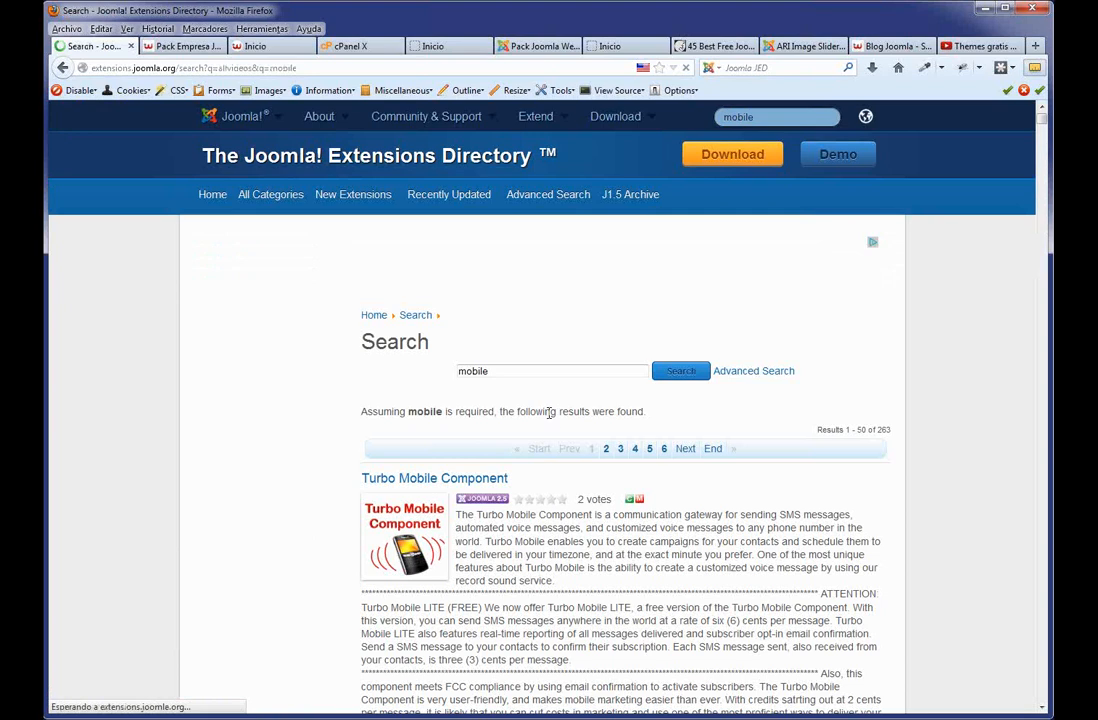
Highlight 'smartphones & tablets' in the Mobile entry and open its Mobile Display category.
scroll(462, 427, "down", 3)
scroll(461, 428, "down", 3)
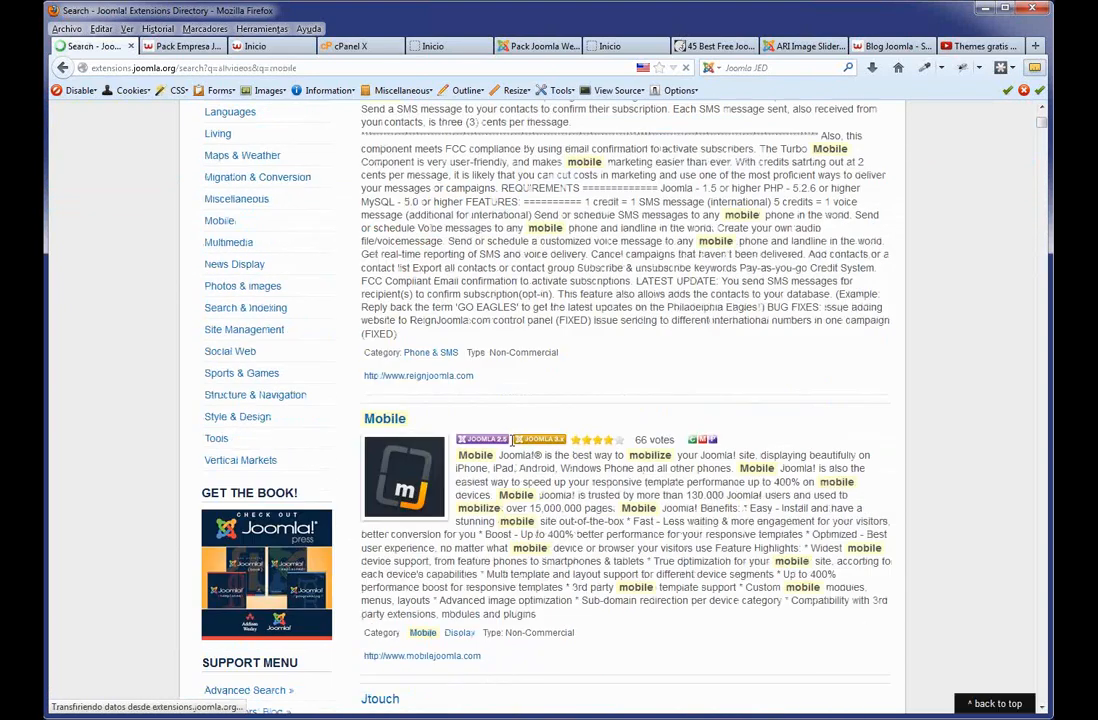
scroll(519, 452, "down", 1)
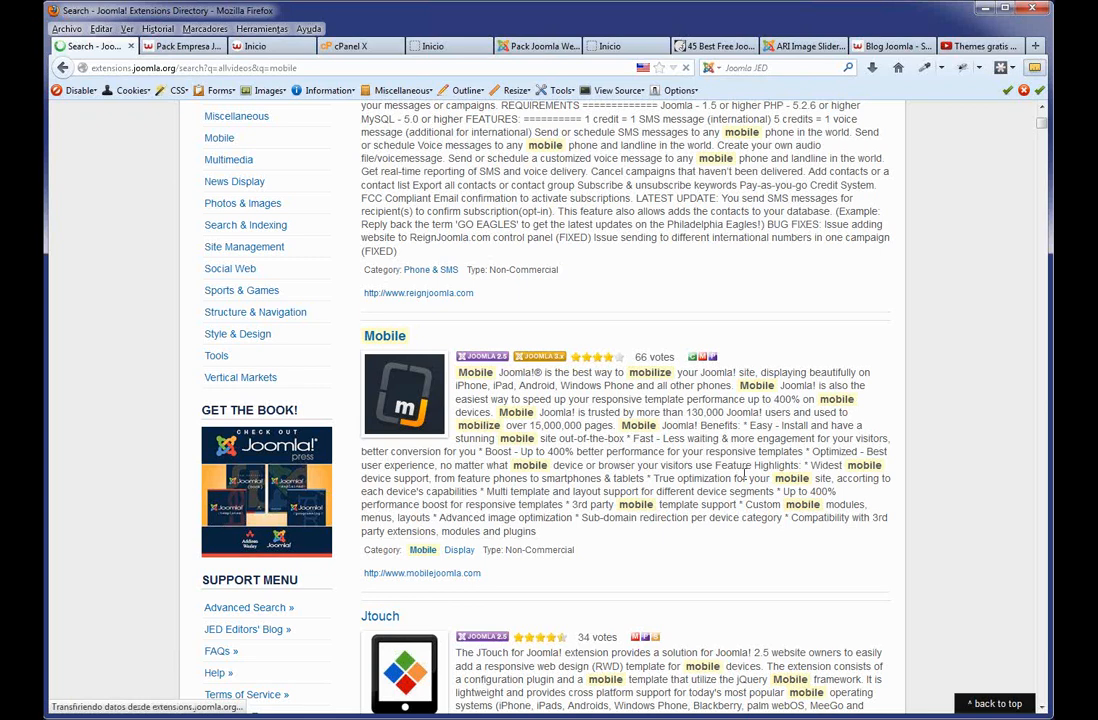
double_click(570, 478)
left_click_drag(624, 478, 648, 479)
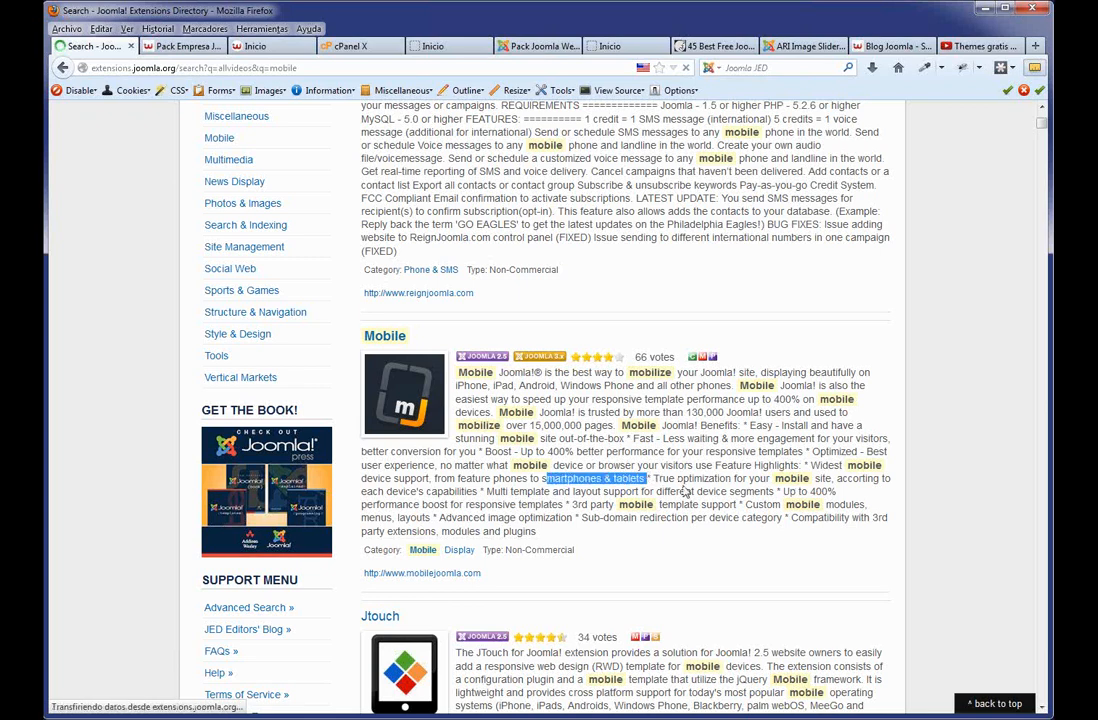
left_click(457, 557)
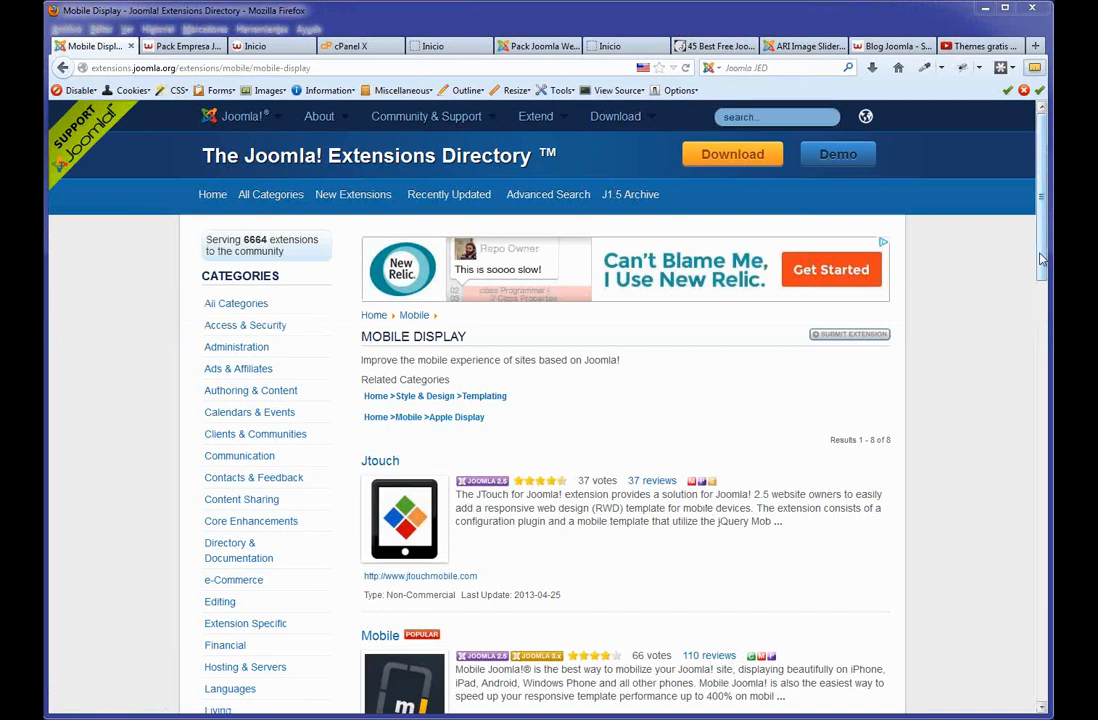
left_click_drag(1041, 258, 1036, 317)
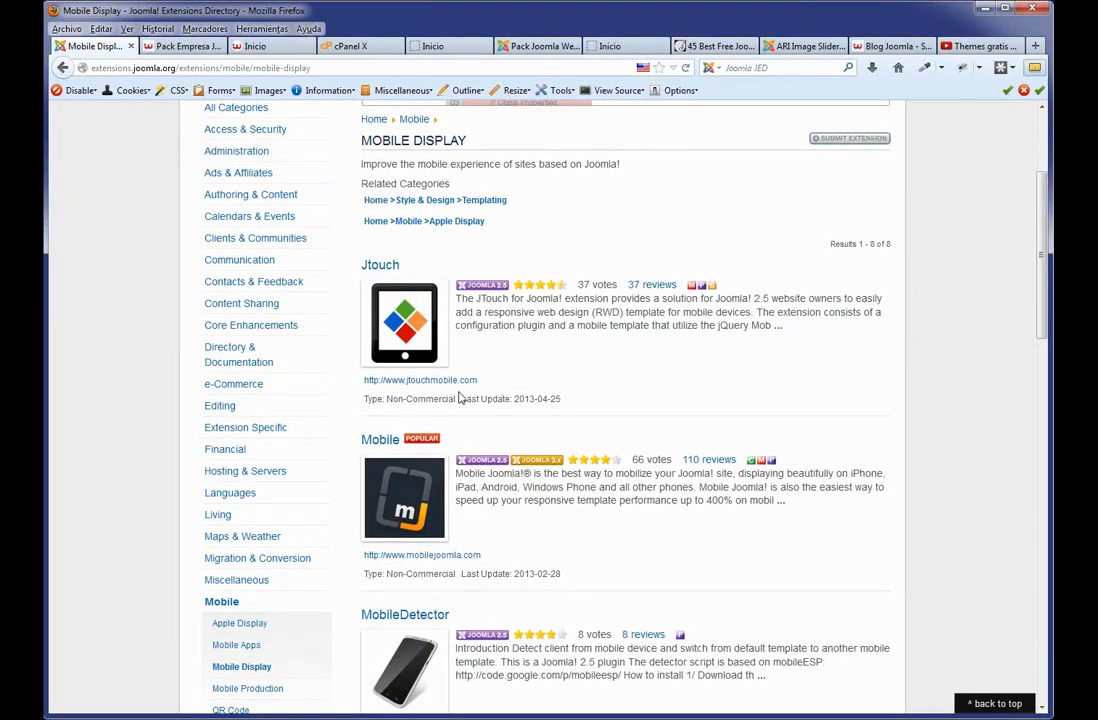
left_click_drag(455, 574, 411, 574)
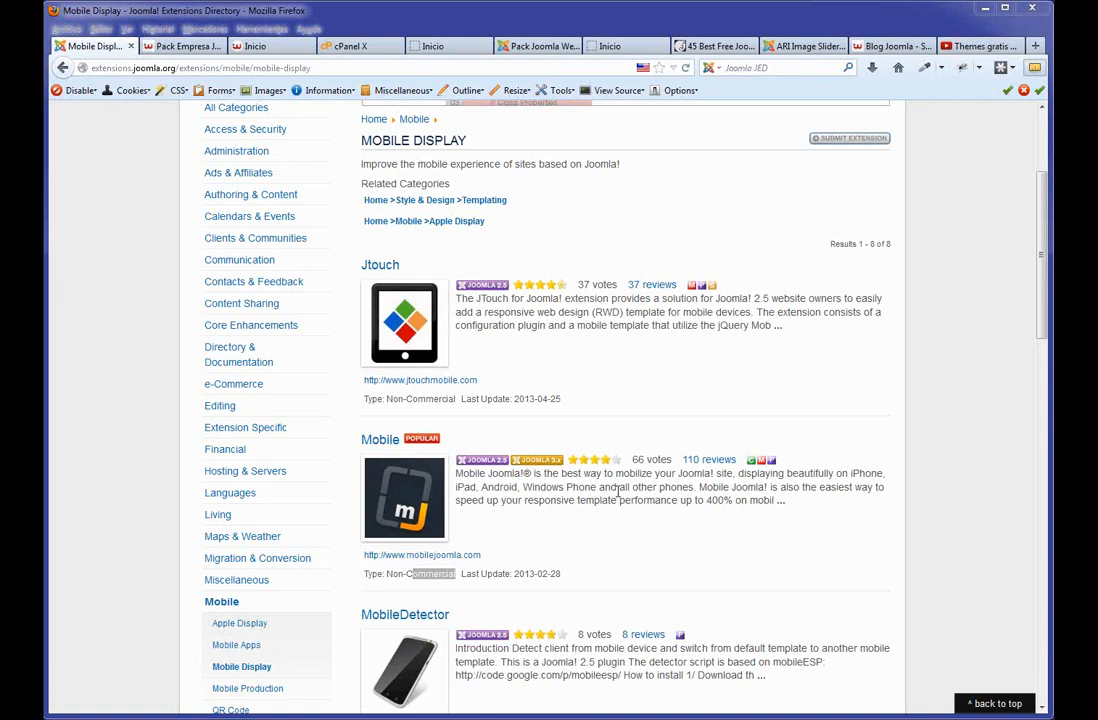
Close the university demo tab and open cPanel's installed applications list via 'ver mas'.
left_click(285, 48)
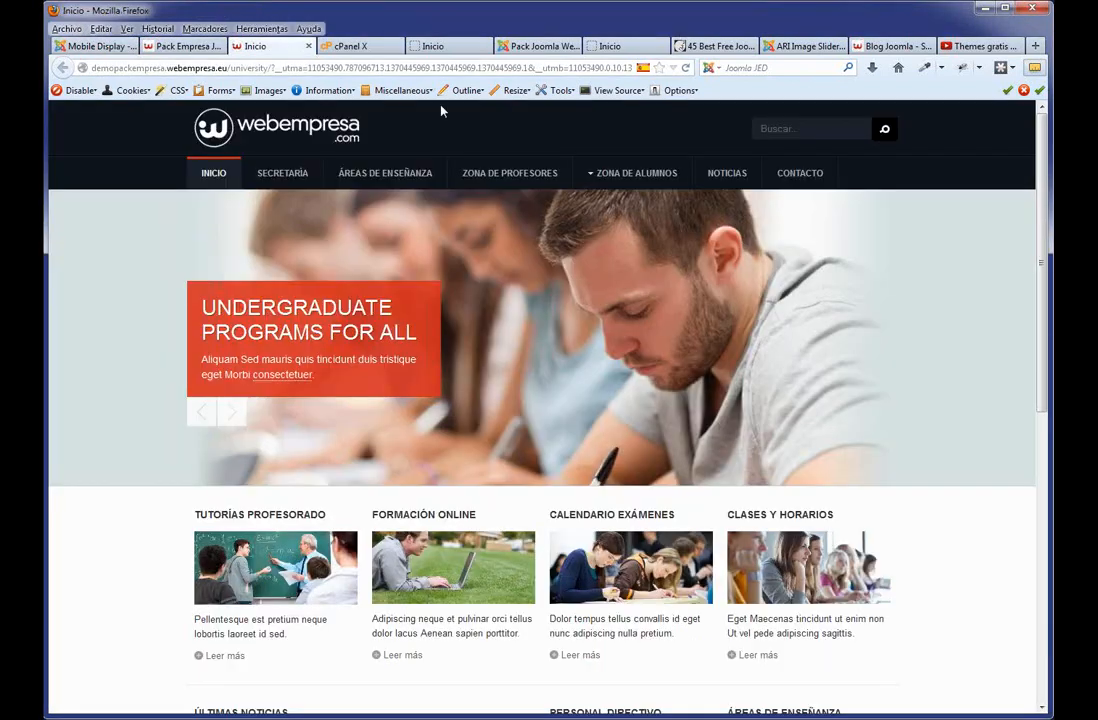
left_click(308, 46)
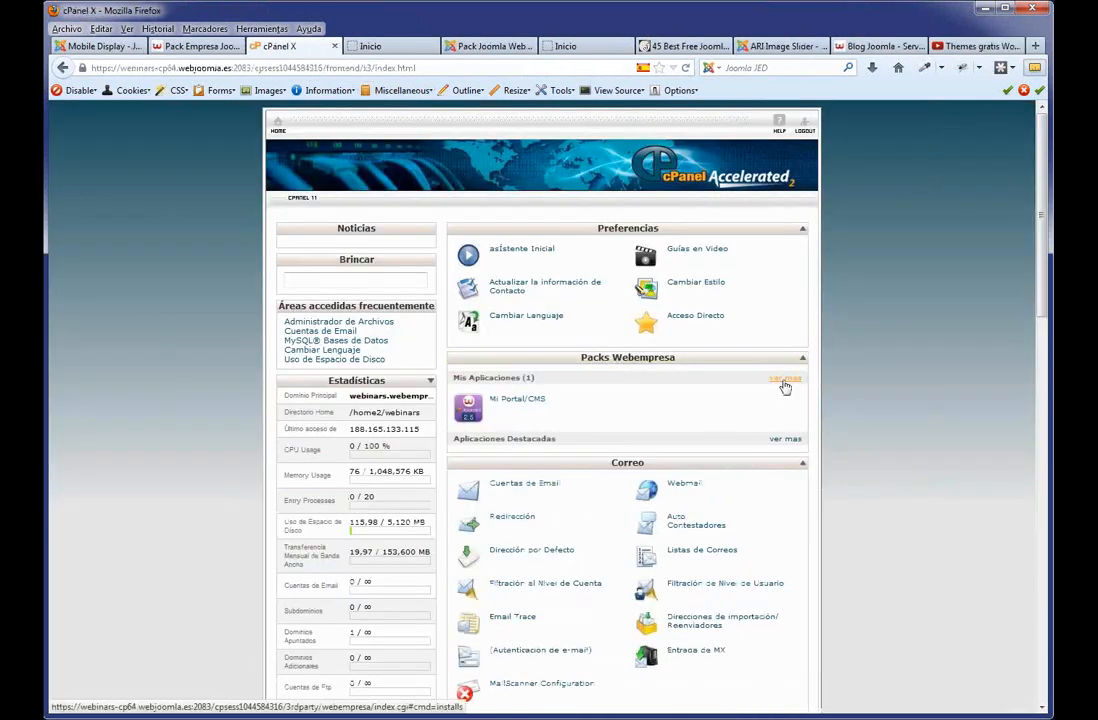
left_click(784, 381)
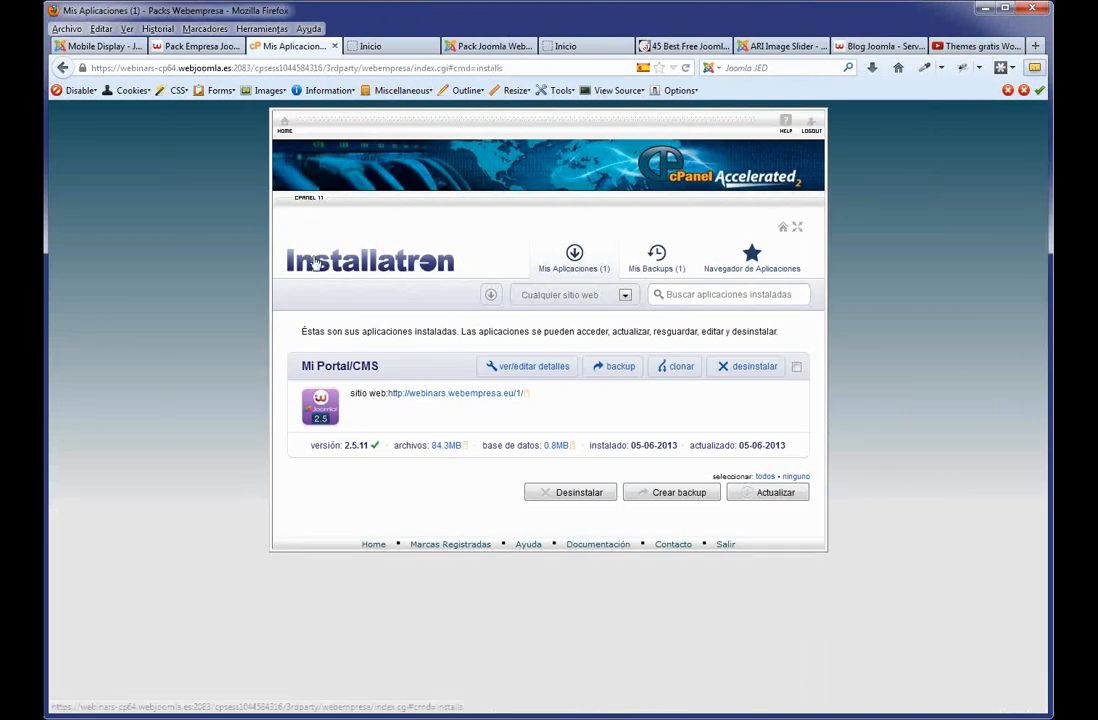
Browse Installatron's Navegador de Aplicaciones packs, then return to the Pack Empresa Joomla page.
double_click(391, 264)
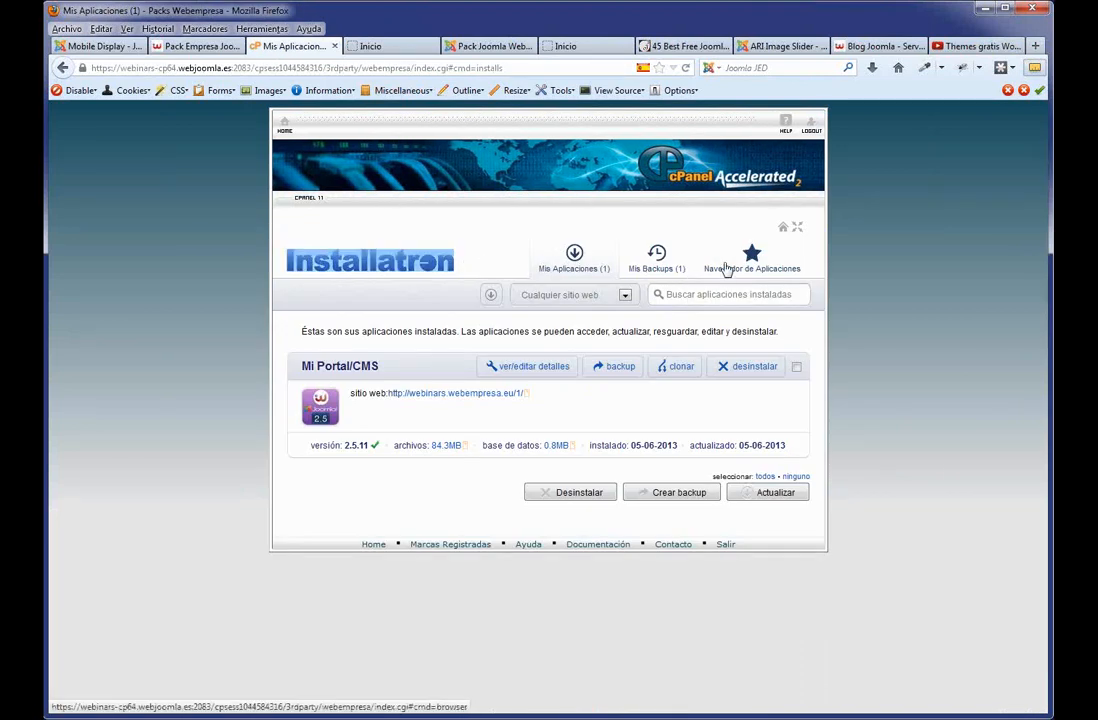
left_click(727, 266)
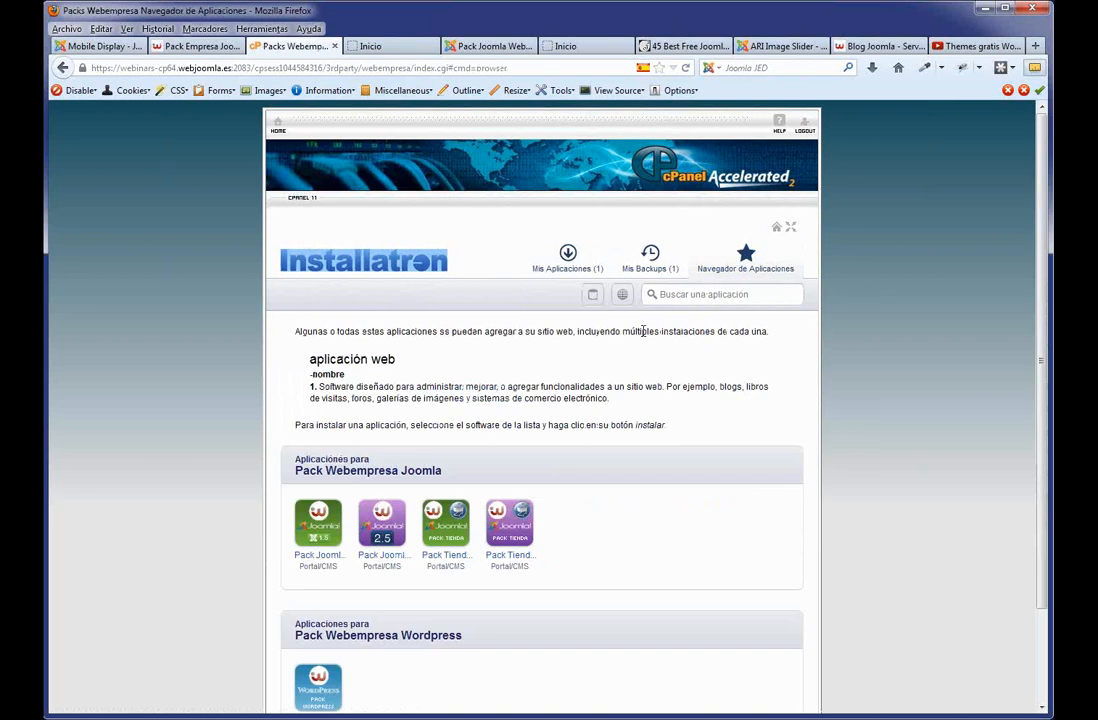
scroll(404, 363, "down", 2)
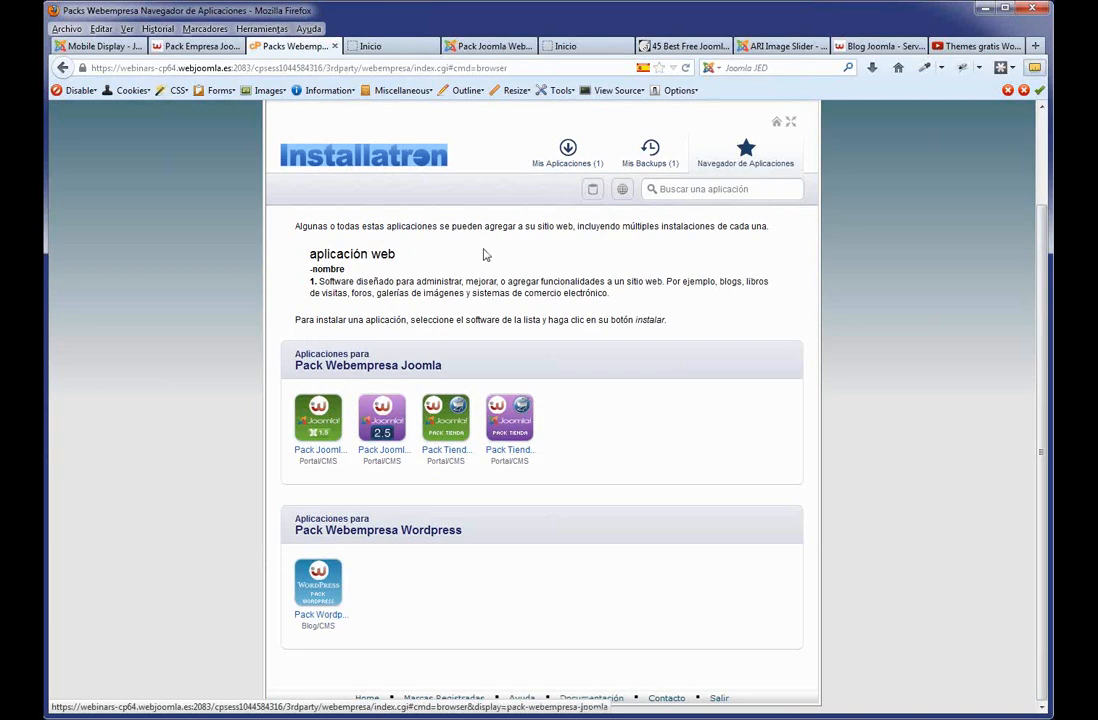
scroll(483, 252, "up", 2)
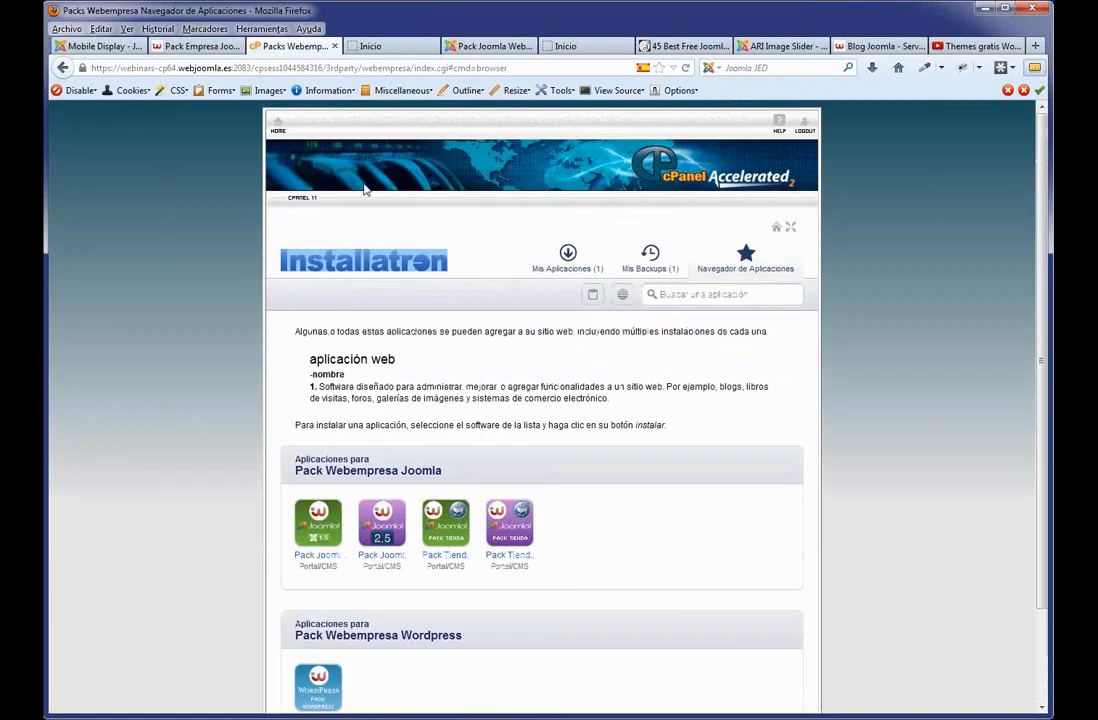
left_click(202, 47)
scroll(555, 208, "up", 5)
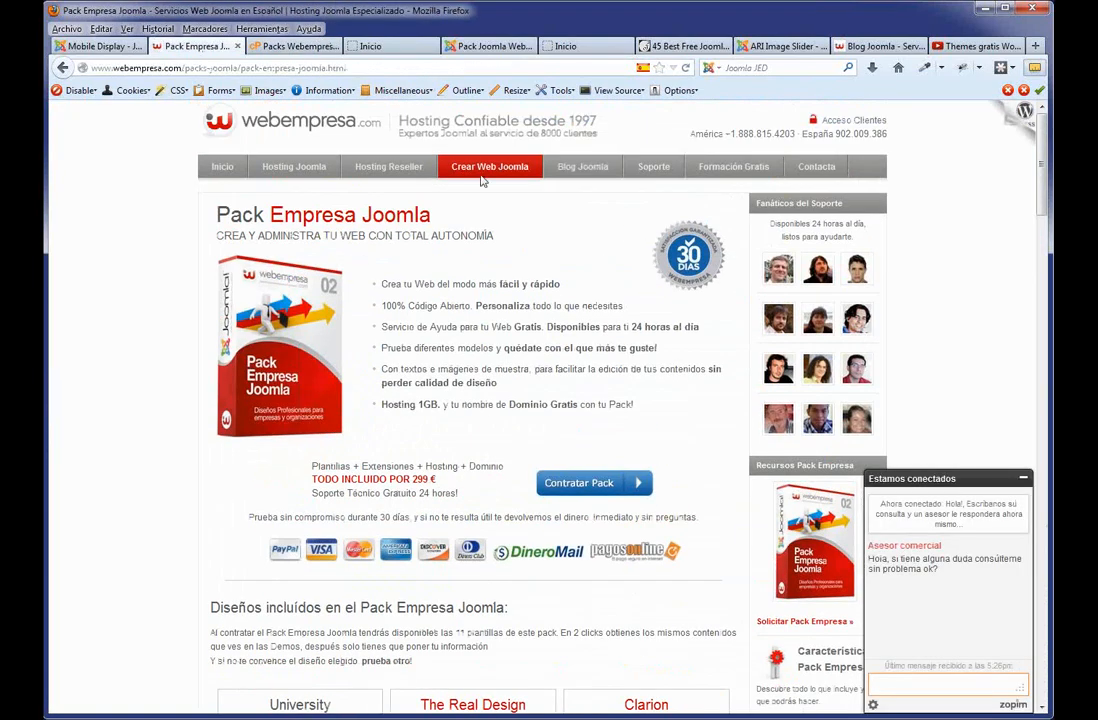
Open Hosting Joomla plans, then 'Plantillas Gratis para Joomla! 2.5' and scroll its bundled extensions.
mouse_move(503, 173)
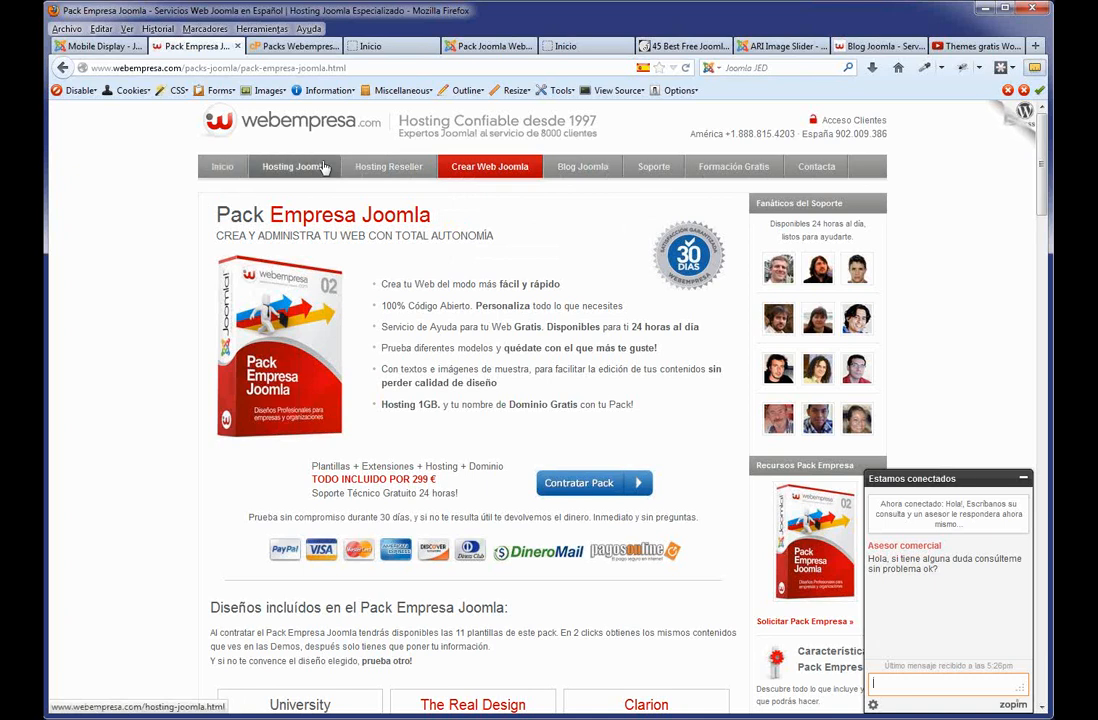
left_click(292, 166)
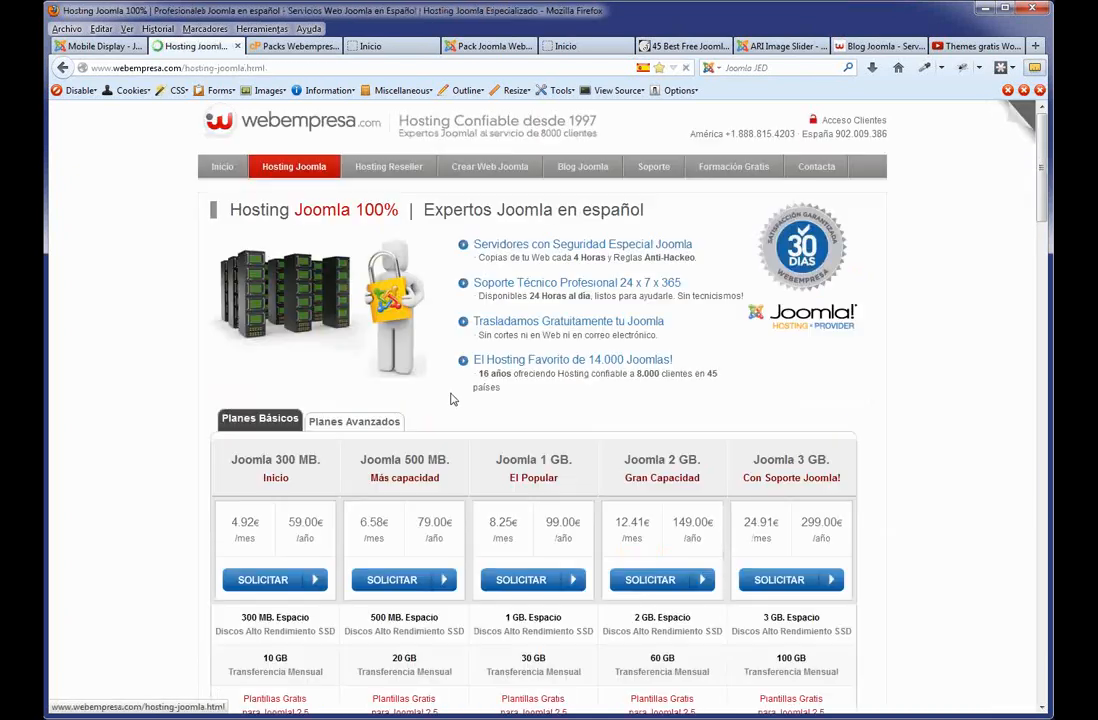
scroll(400, 456, "down", 5)
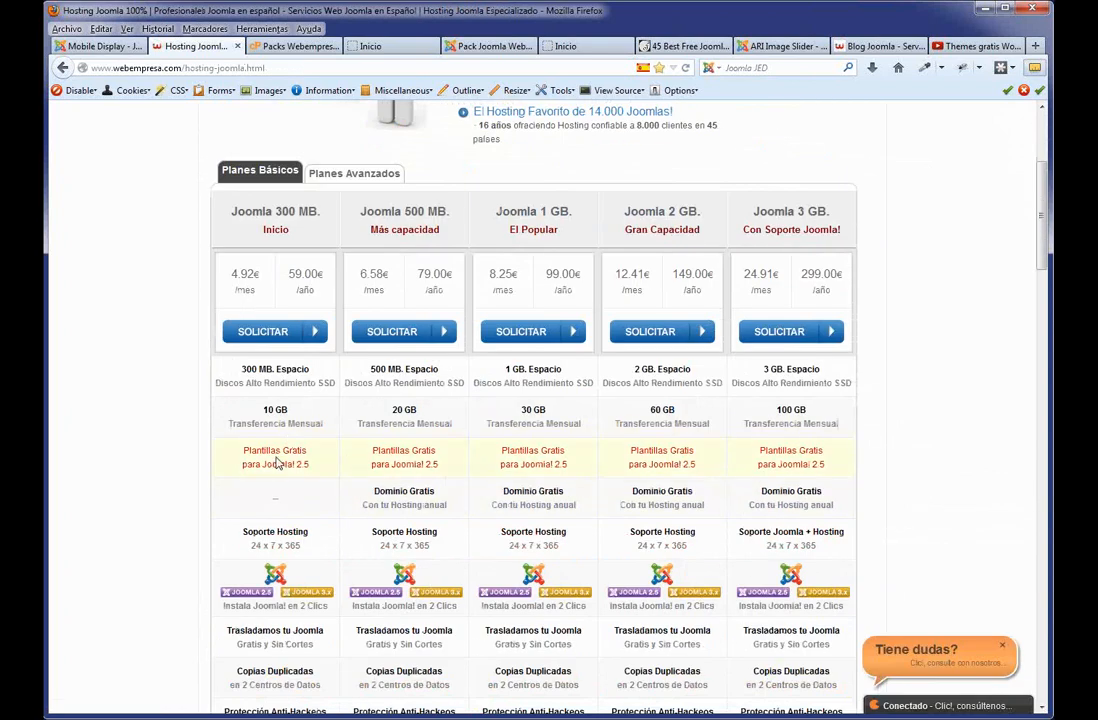
left_click(276, 459)
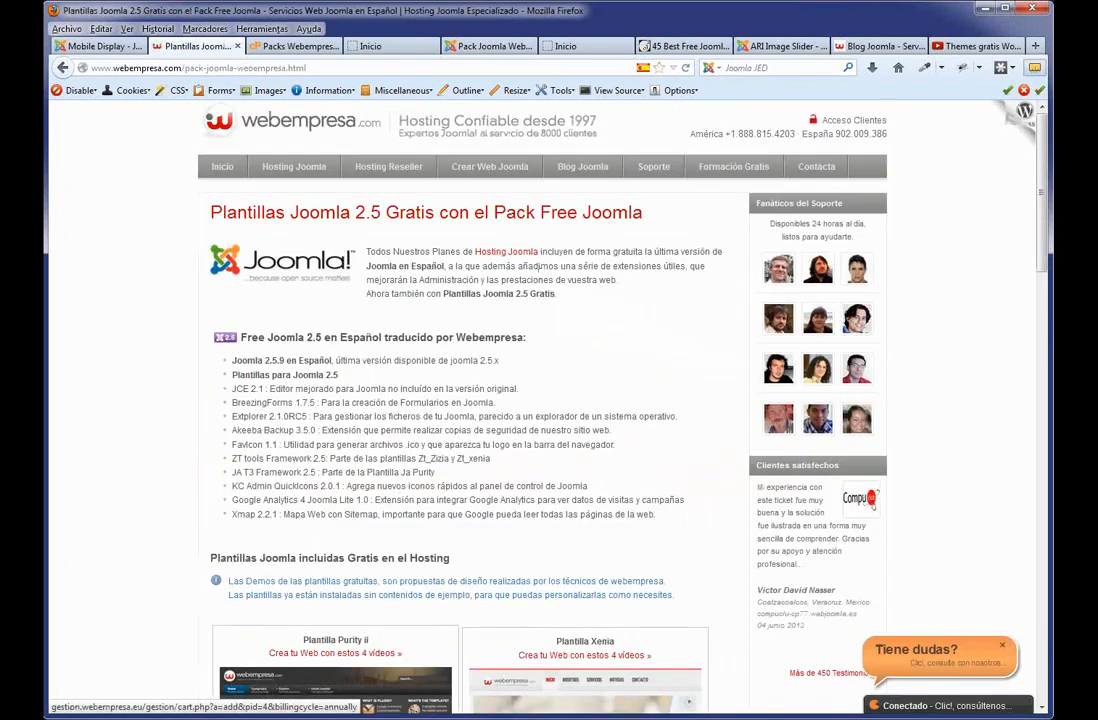
scroll(649, 368, "down", 3)
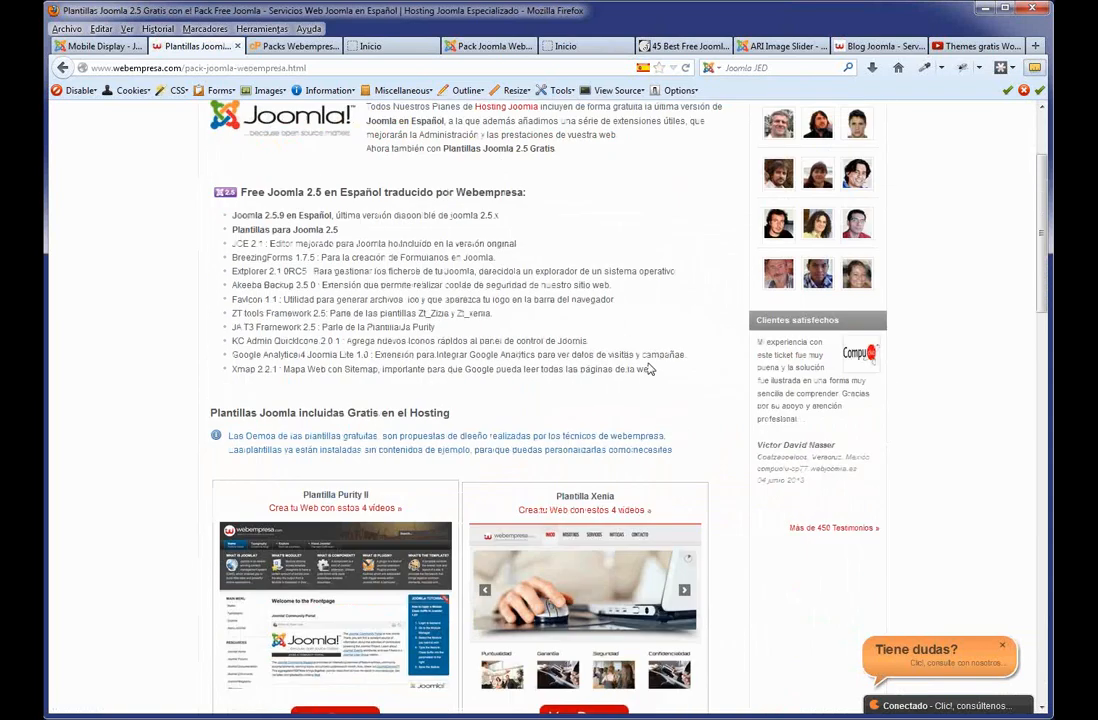
scroll(649, 368, "down", 20)
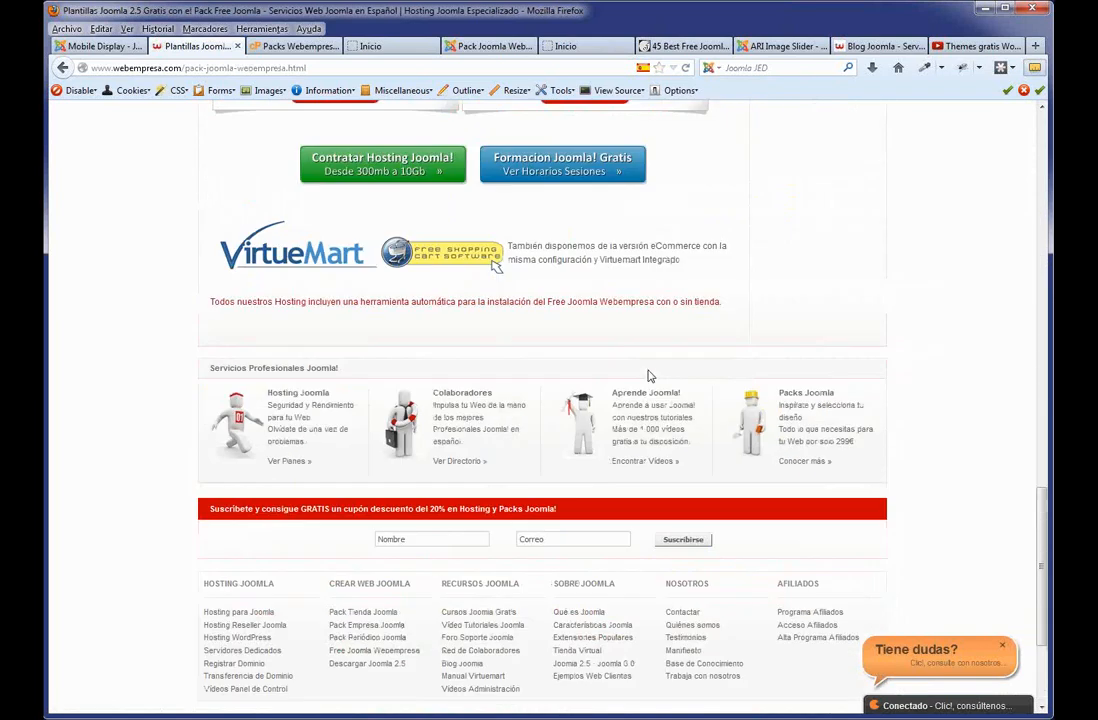
scroll(649, 376, "up", 20)
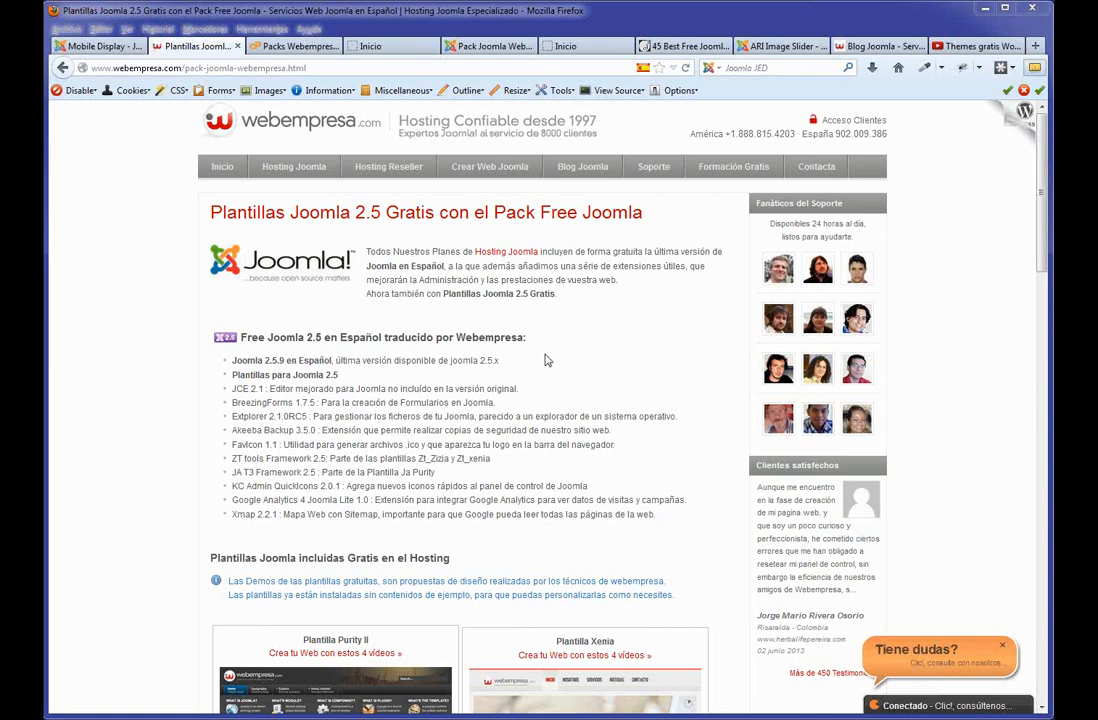
Browse webempresa's 'Videos Panel de Control' page from the footer, then return to the webinars Joomla tab.
left_click(232, 171)
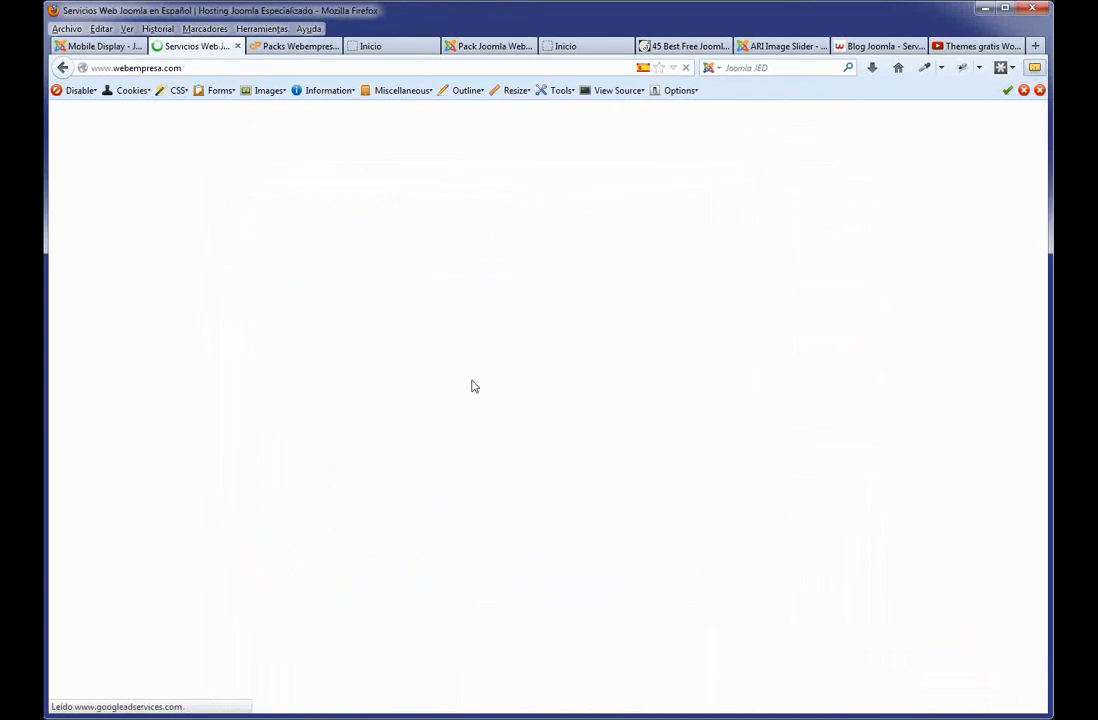
scroll(350, 281, "down", 5)
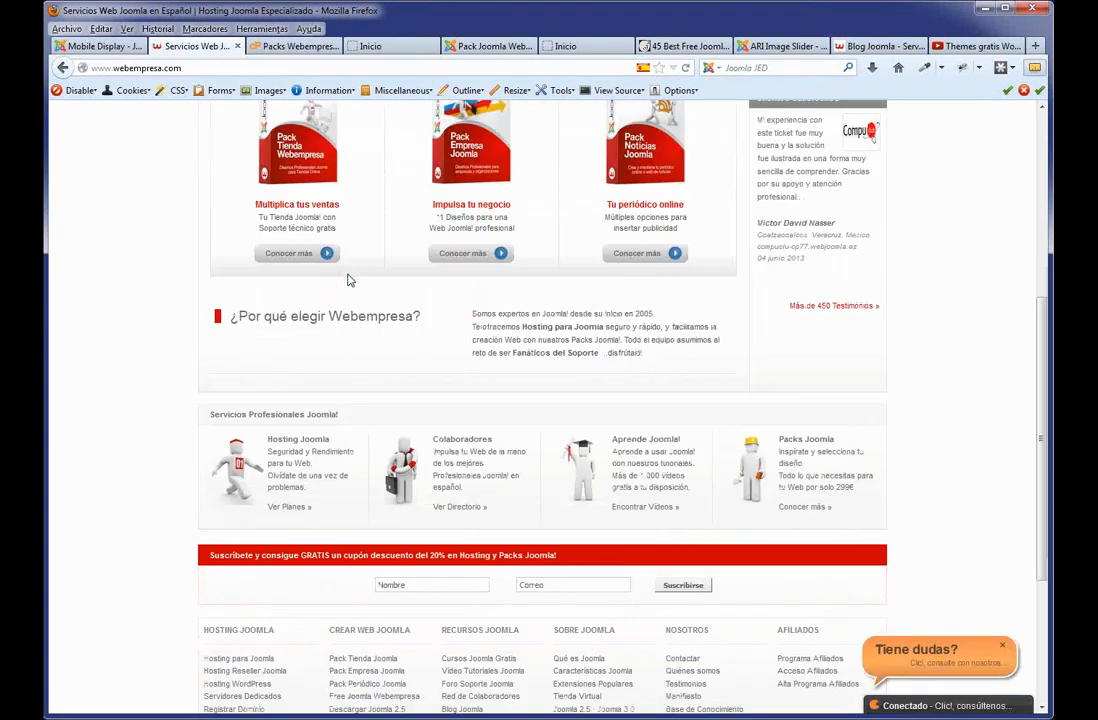
scroll(350, 285, "down", 4)
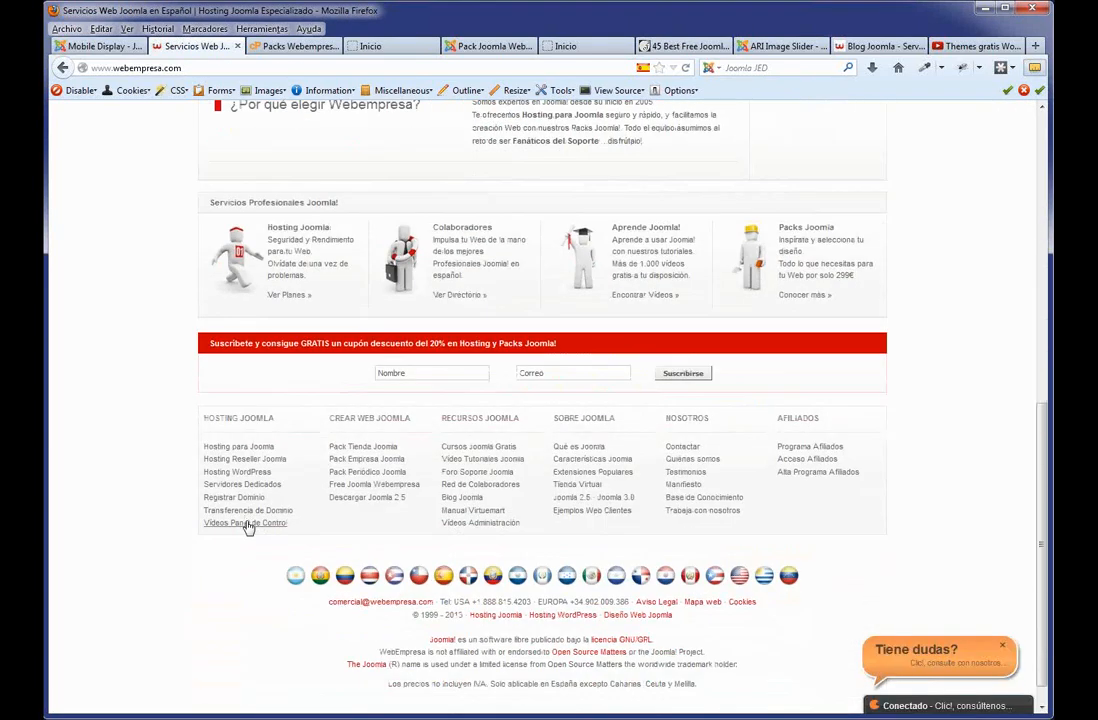
left_click(248, 525)
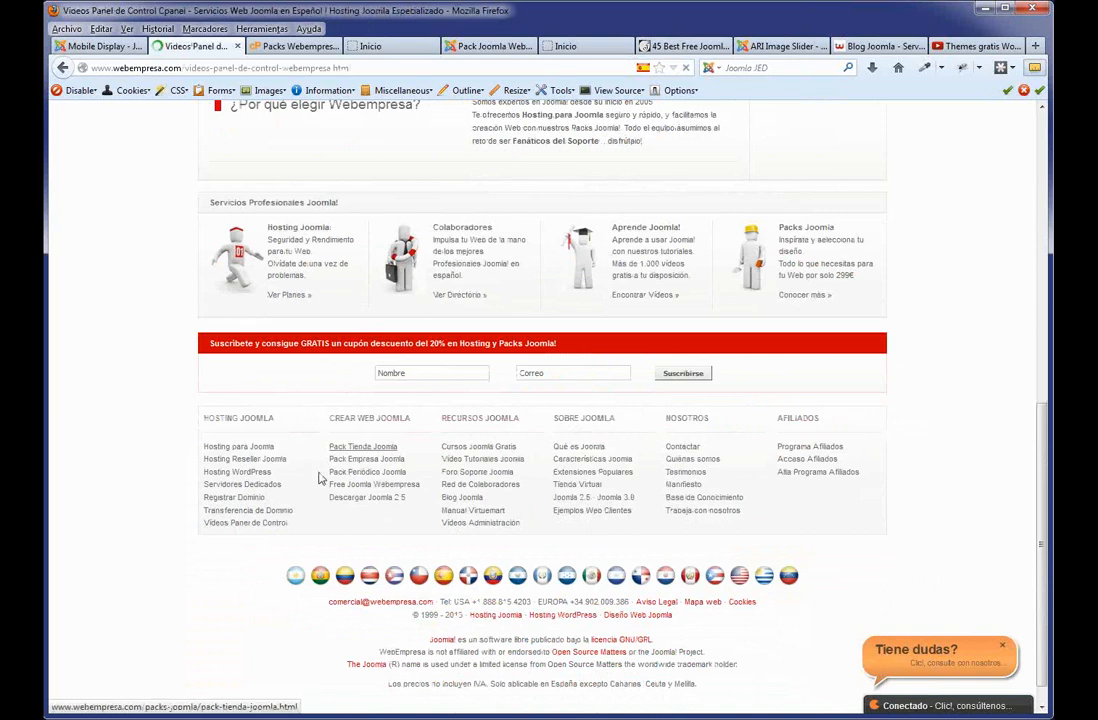
scroll(426, 414, "down", 10)
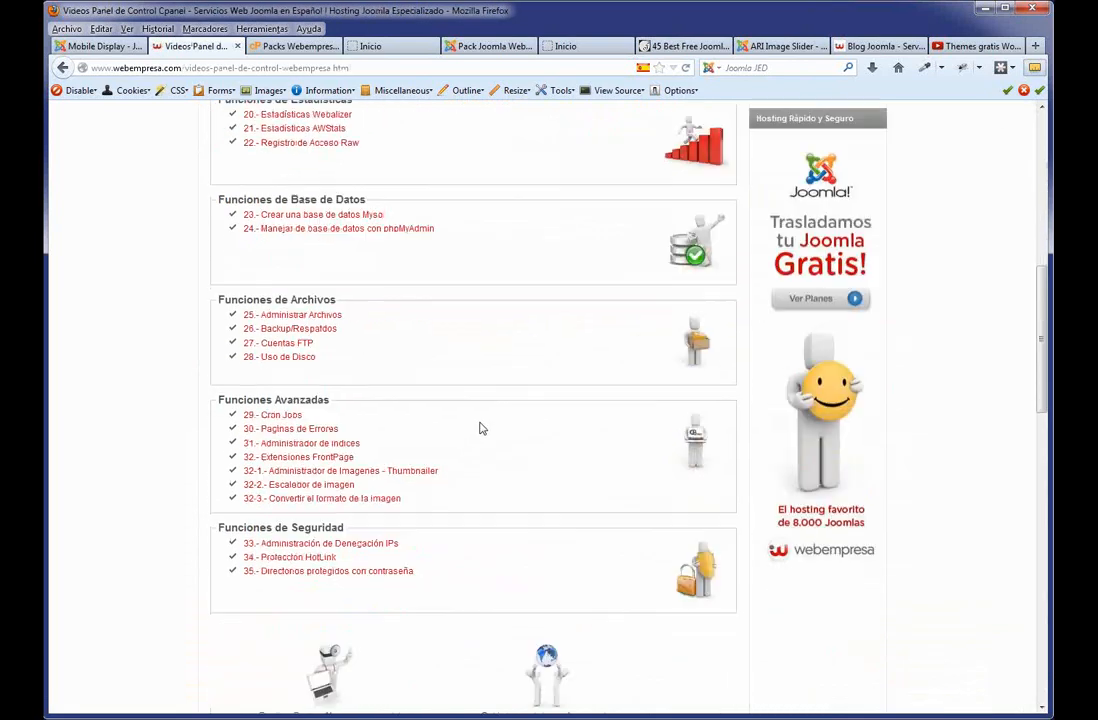
scroll(480, 428, "down", 8)
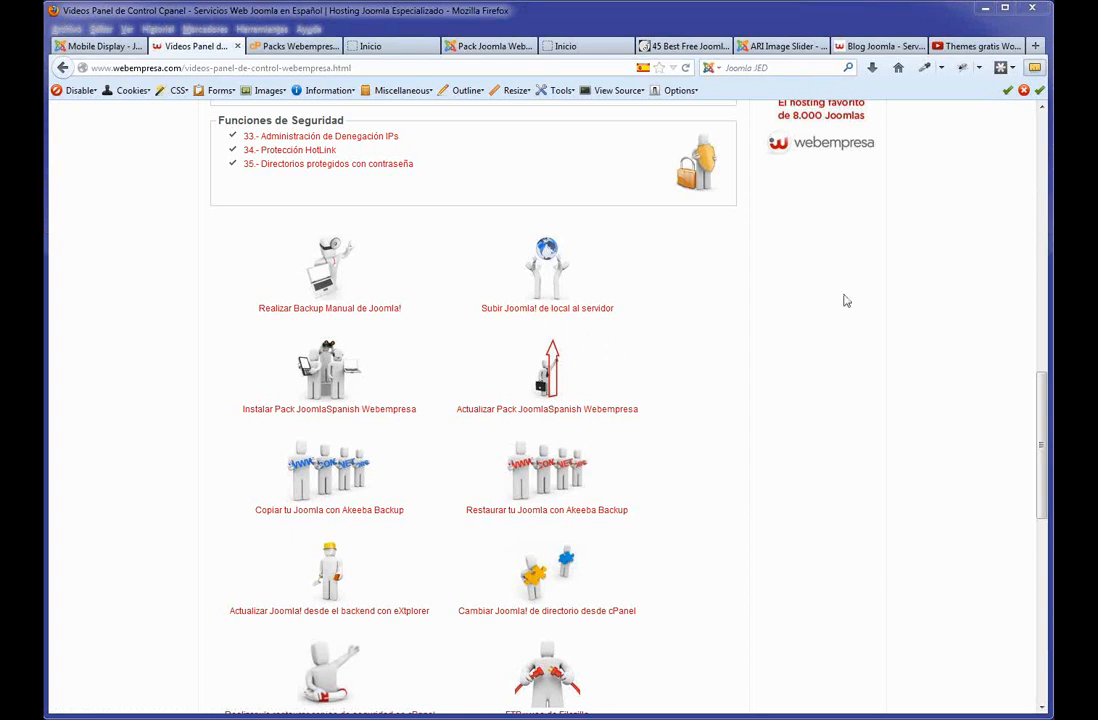
left_click_drag(1041, 445, 1041, 122)
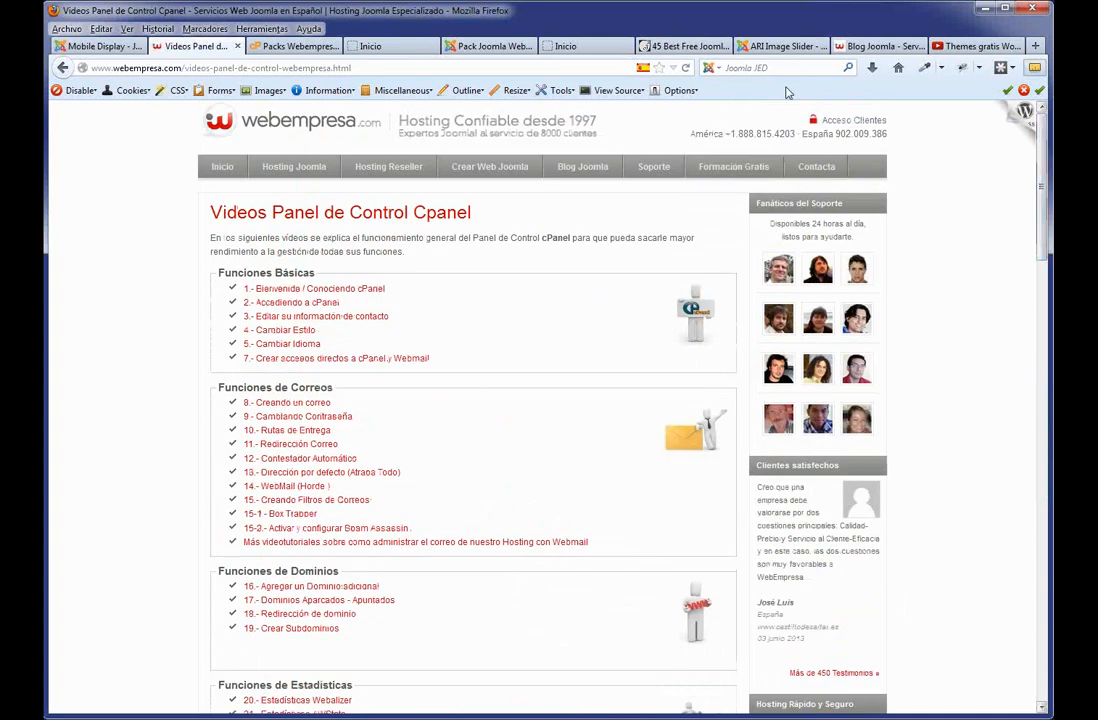
left_click(320, 46)
left_click(380, 46)
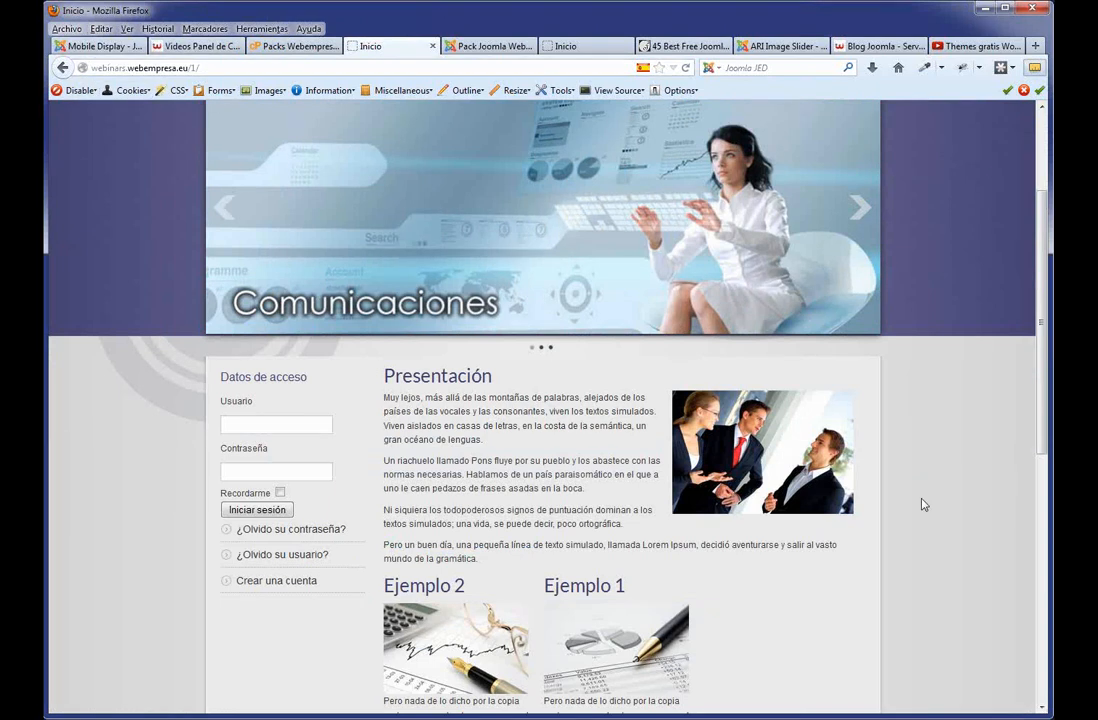
Check the front page's site identity info in the address bar, then switch to the Joomla administration tab.
scroll(622, 292, "up", 3)
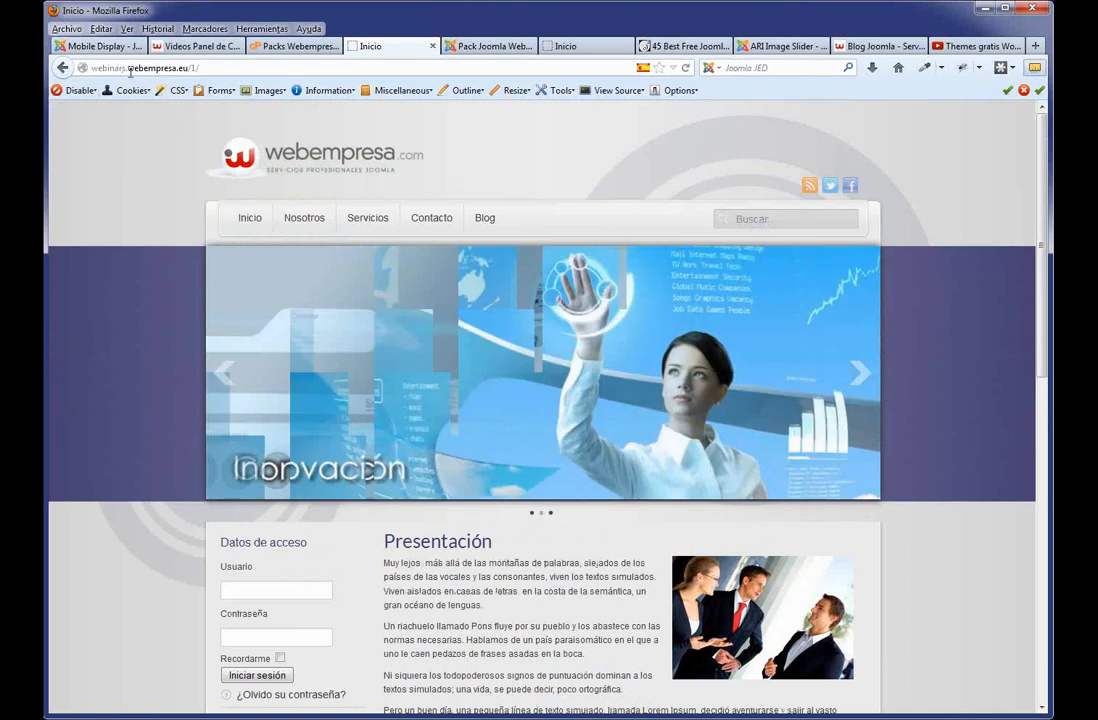
left_click(85, 67)
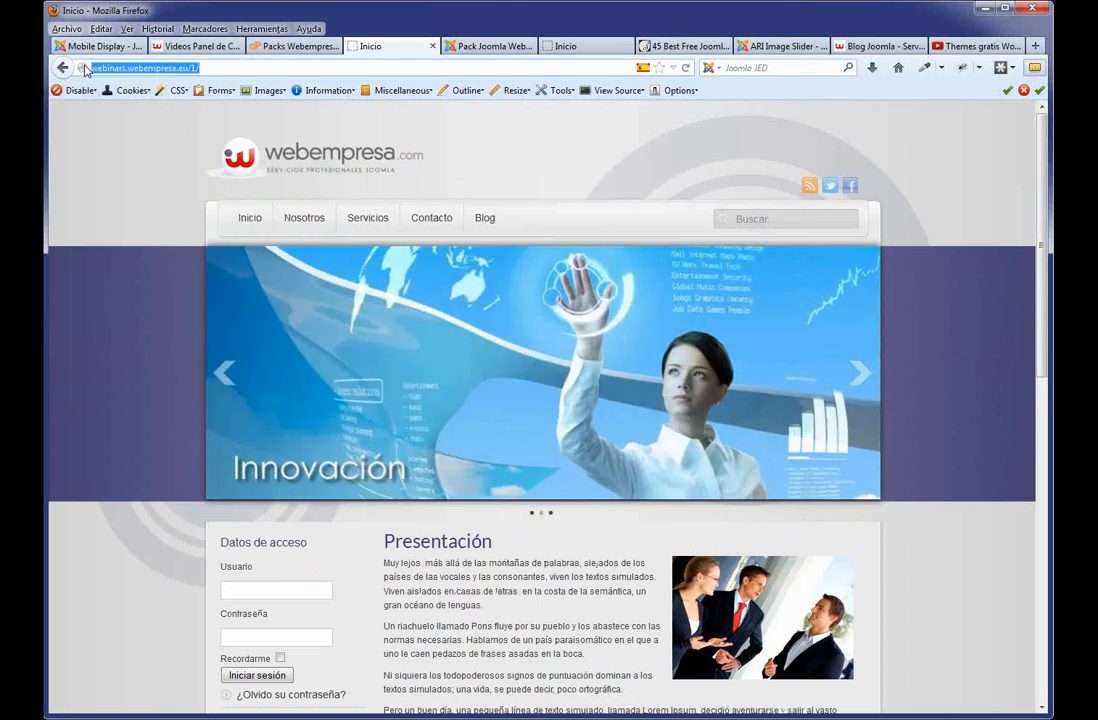
left_click(84, 68)
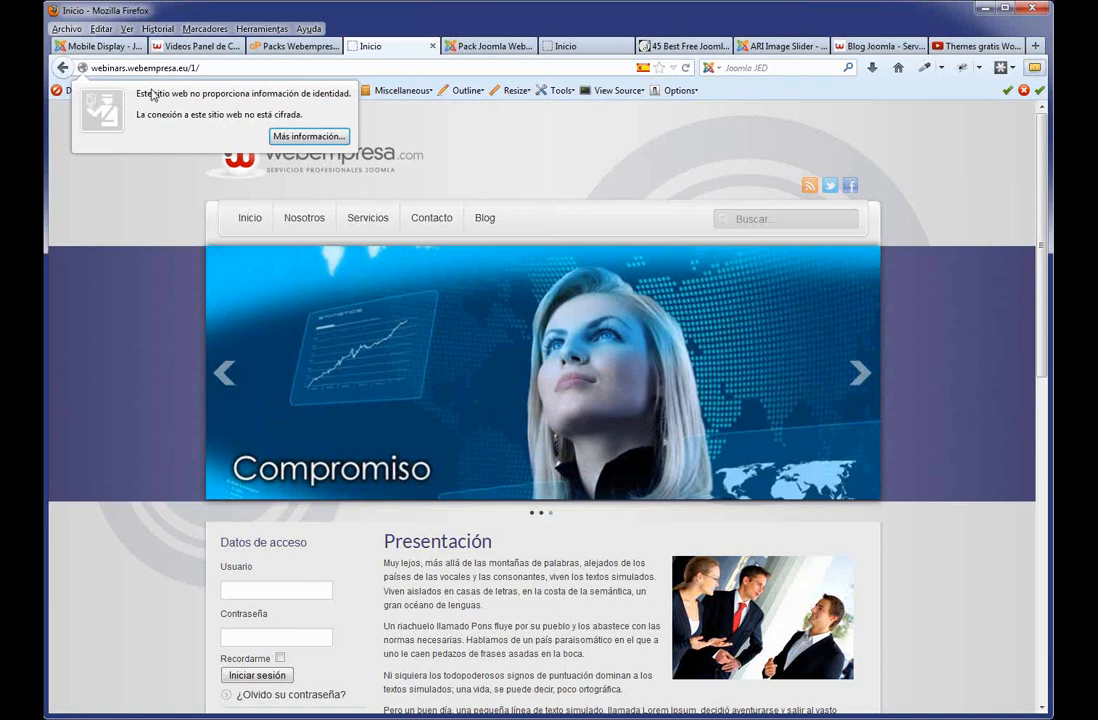
left_click(940, 173)
left_click(491, 47)
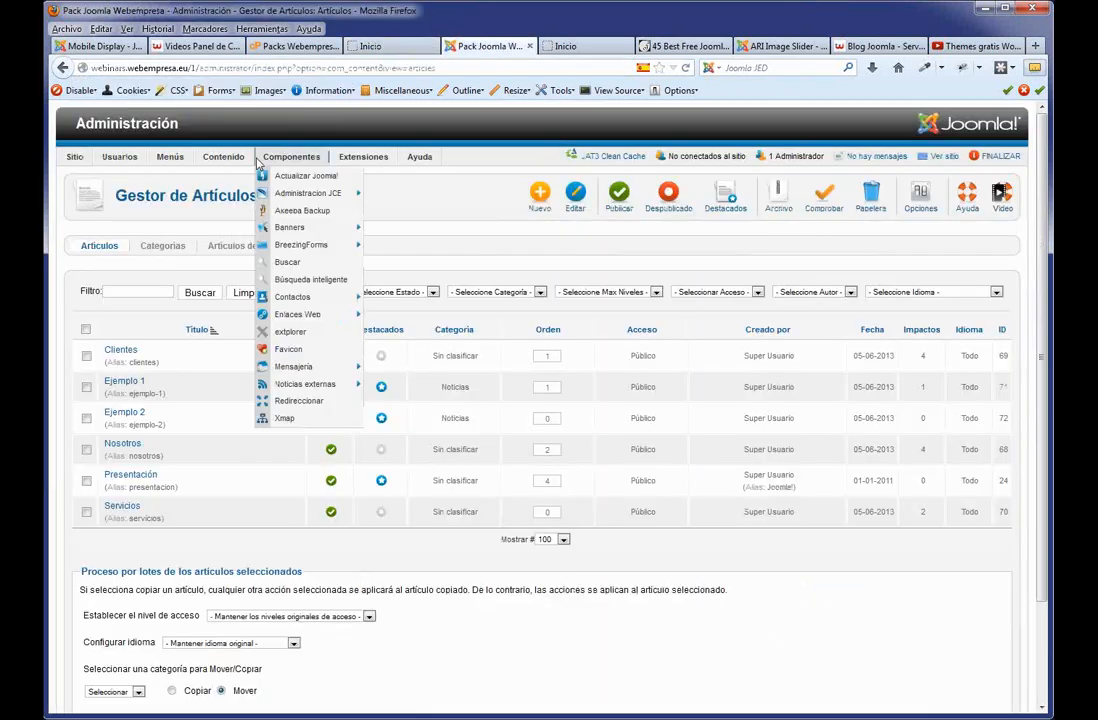
Open the Favicon component's Icon List and highlight the 'Favicon - Icon List' page heading.
left_click(311, 349)
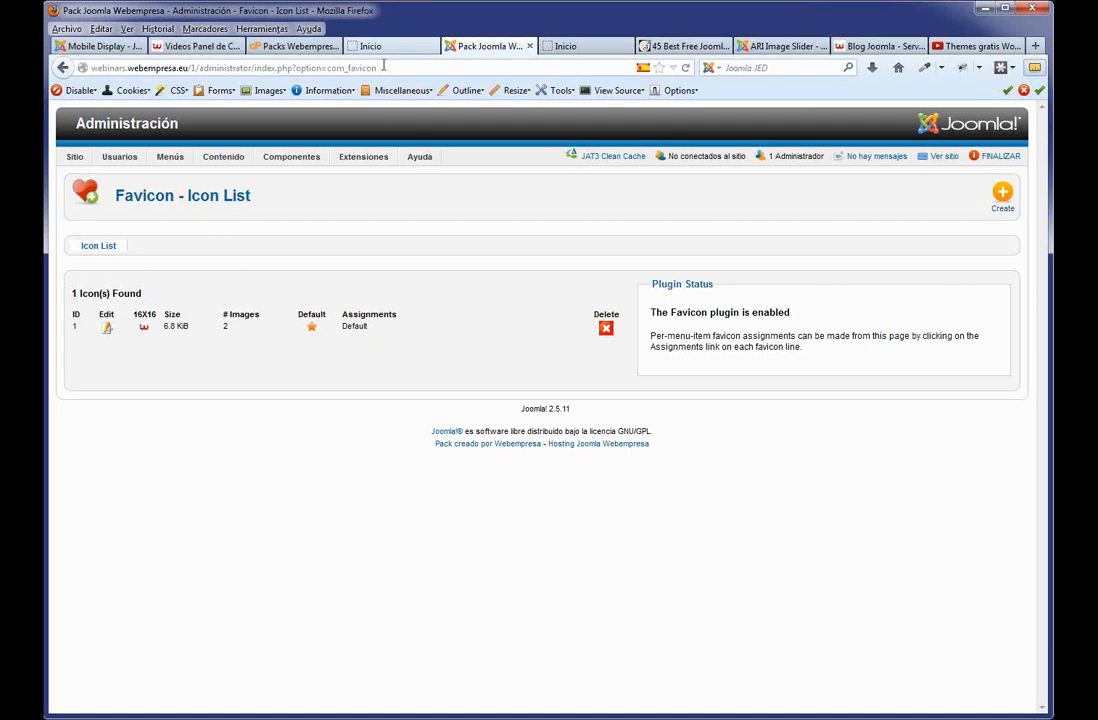
mouse_move(349, 159)
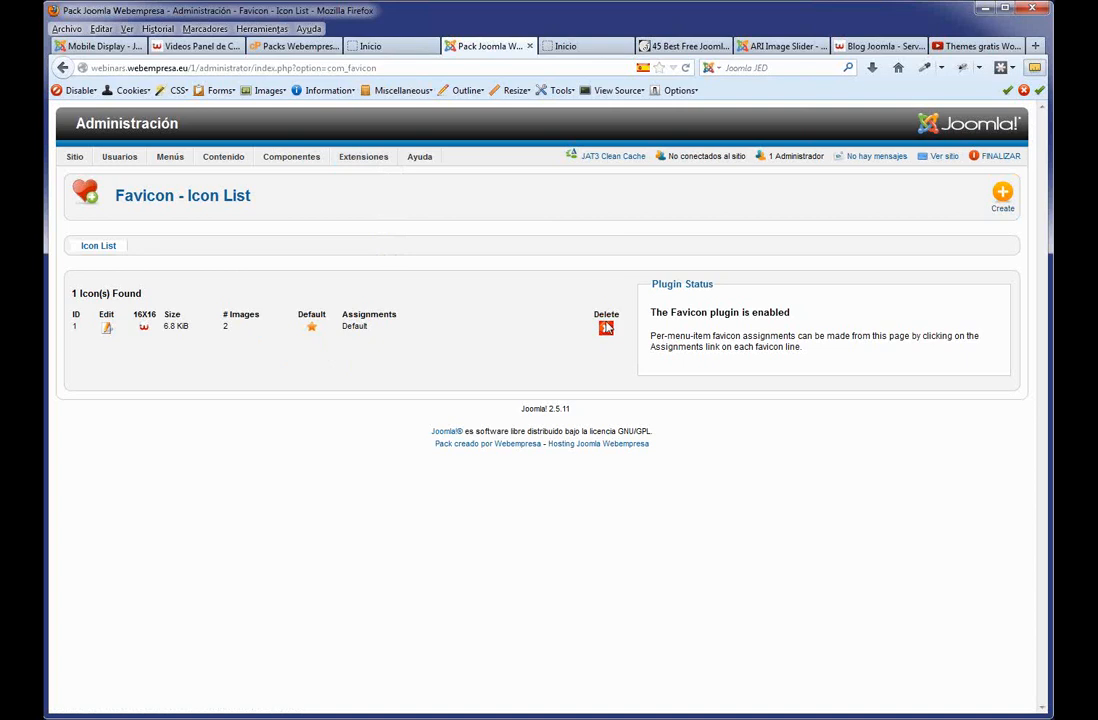
left_click_drag(251, 197, 112, 195)
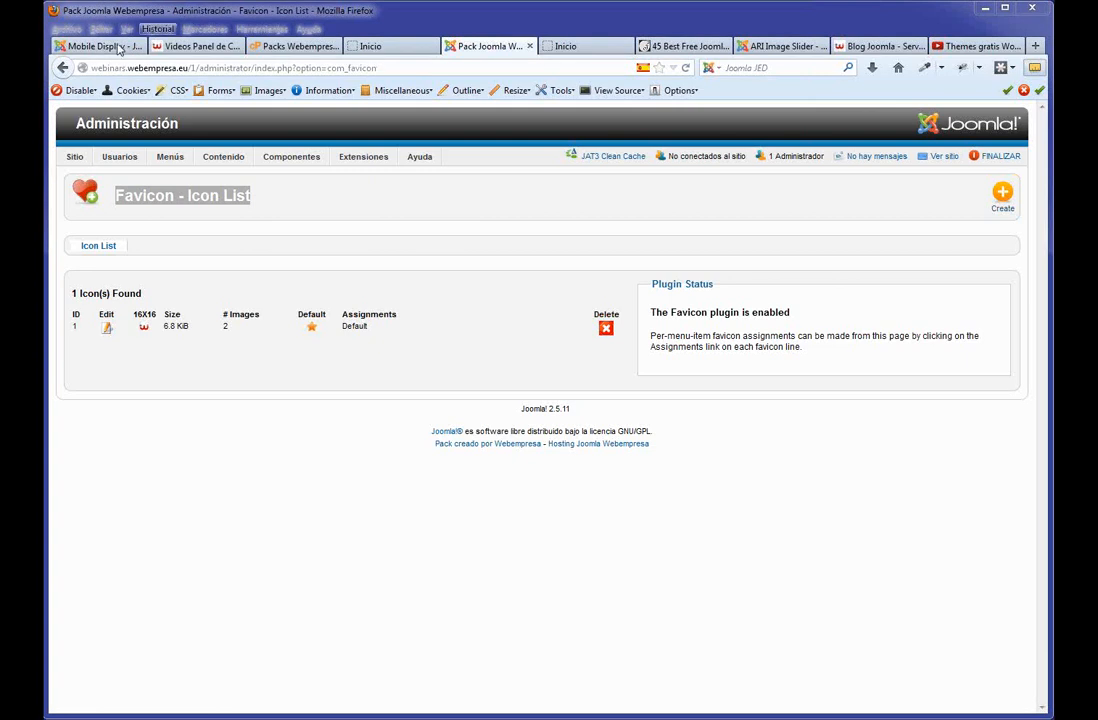
On the Mobile Display JED page, search the extensions directory for 'refresh'.
left_click(80, 46)
scroll(817, 214, "up", 3)
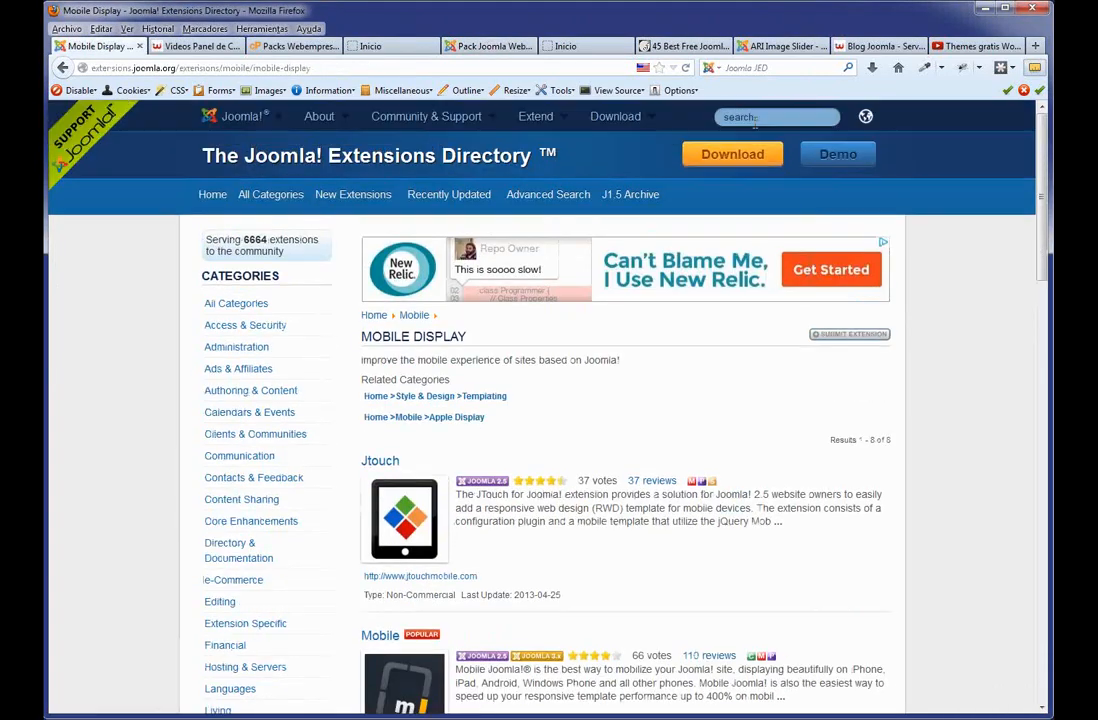
left_click(710, 116)
type("referen")
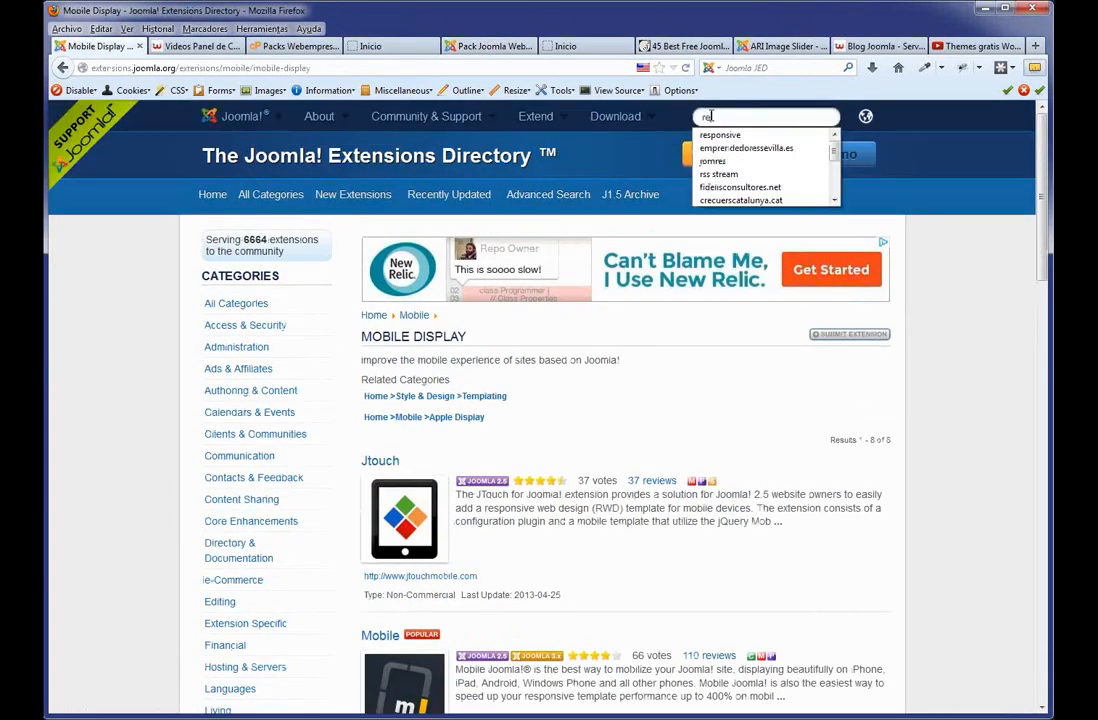
key("BackSpace")
key("BackSpace")
key("BackSpace")
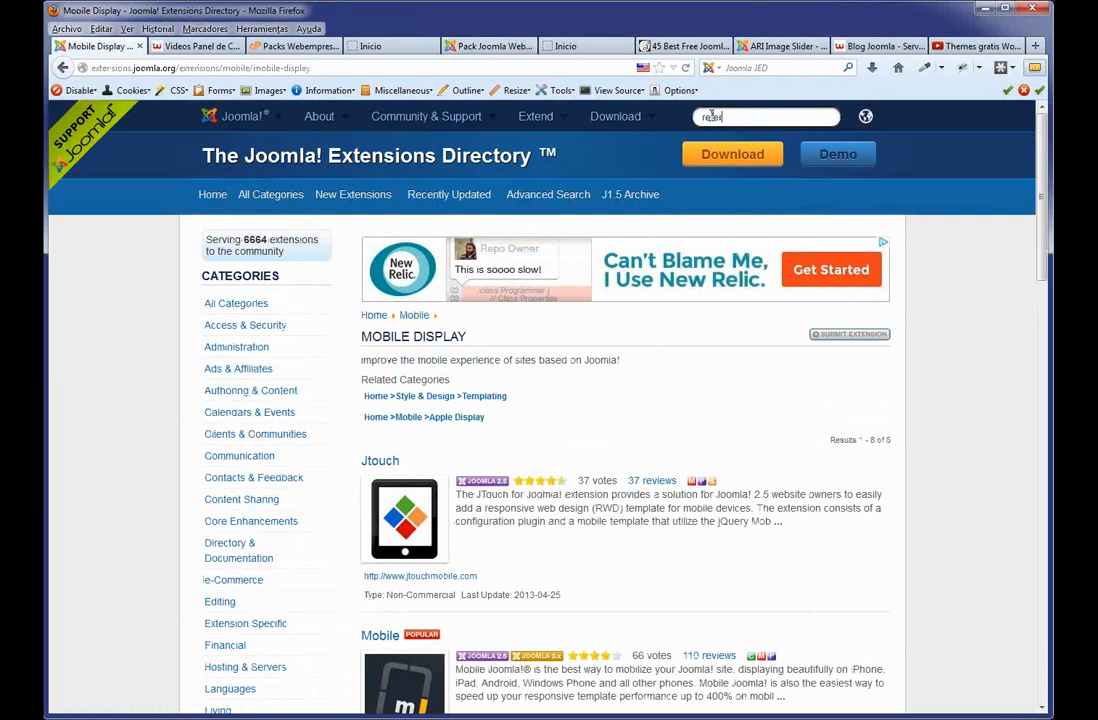
key("BackSpace")
type("resh")
key("Return")
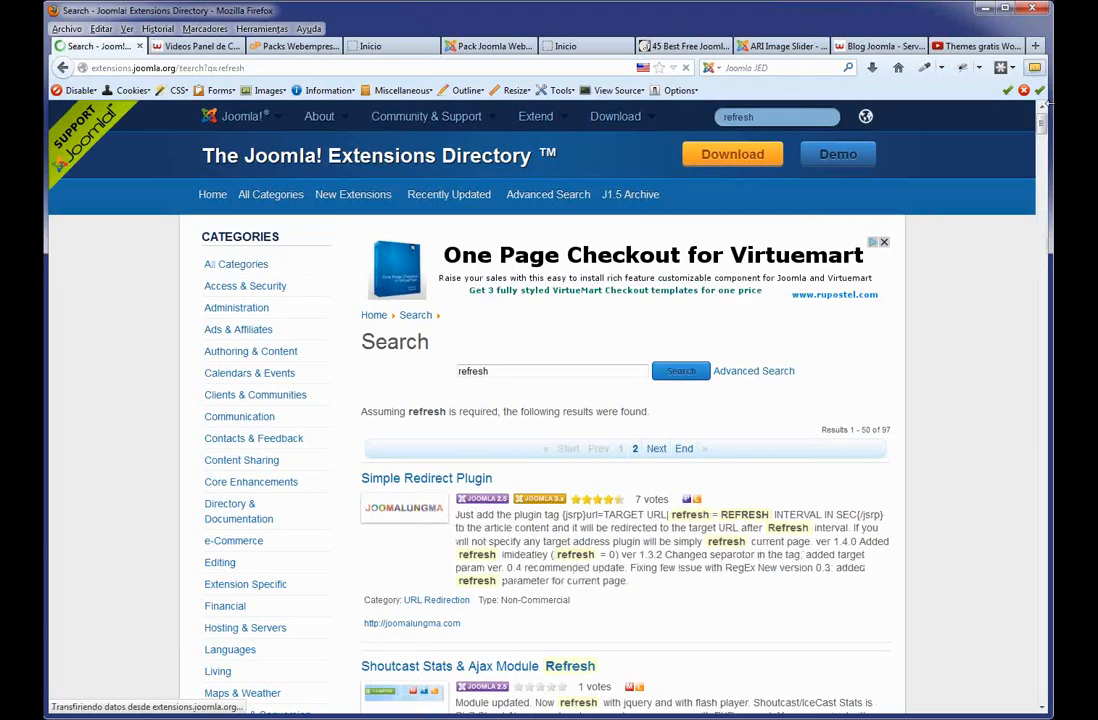
Browse the 97 'refresh' results, such as AJAX Scroller, Simple RSS Feed Reader and SIMGallery.
scroll(956, 412, "down", 5)
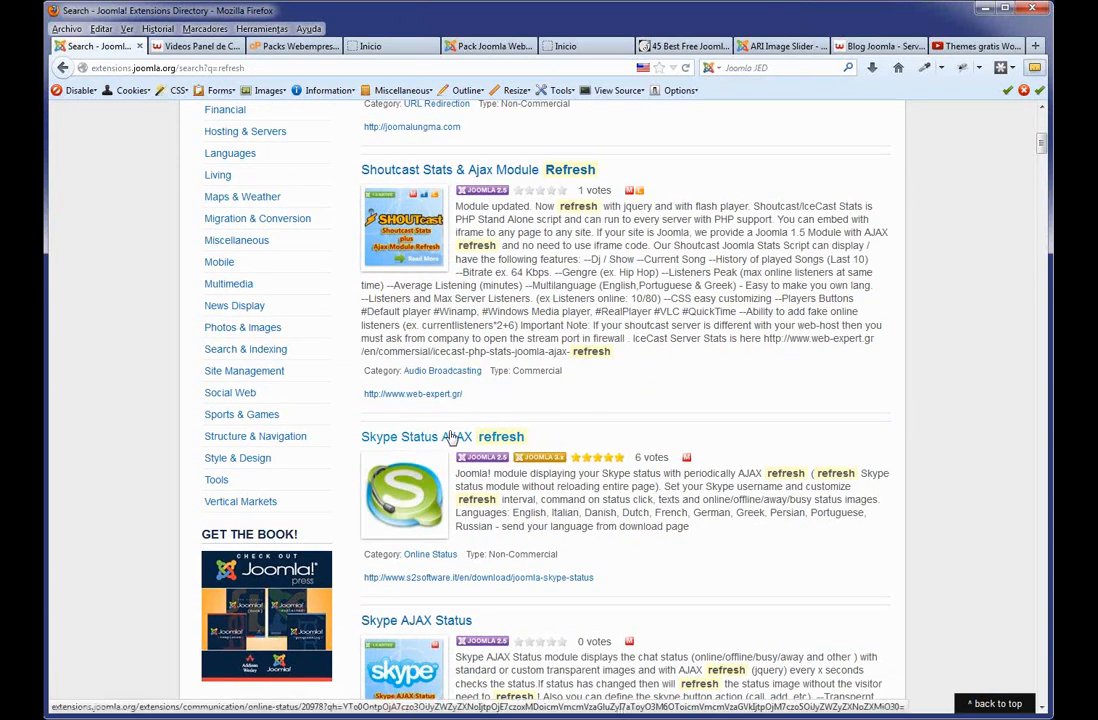
scroll(654, 453, "down", 7)
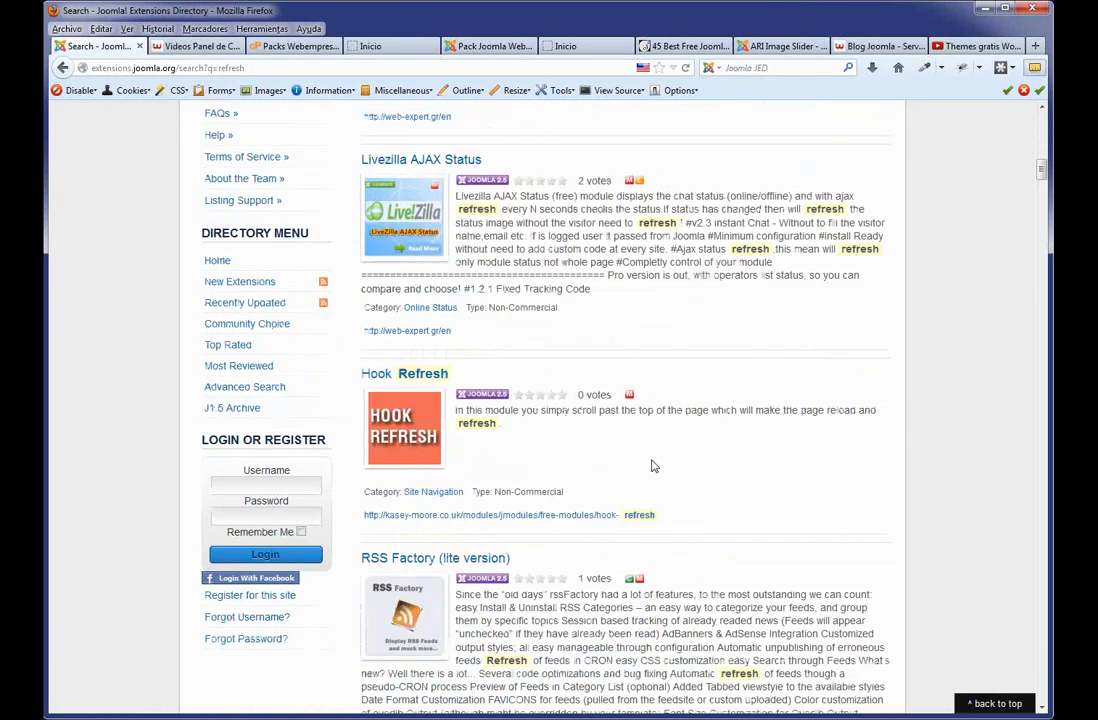
scroll(654, 466, "down", 3)
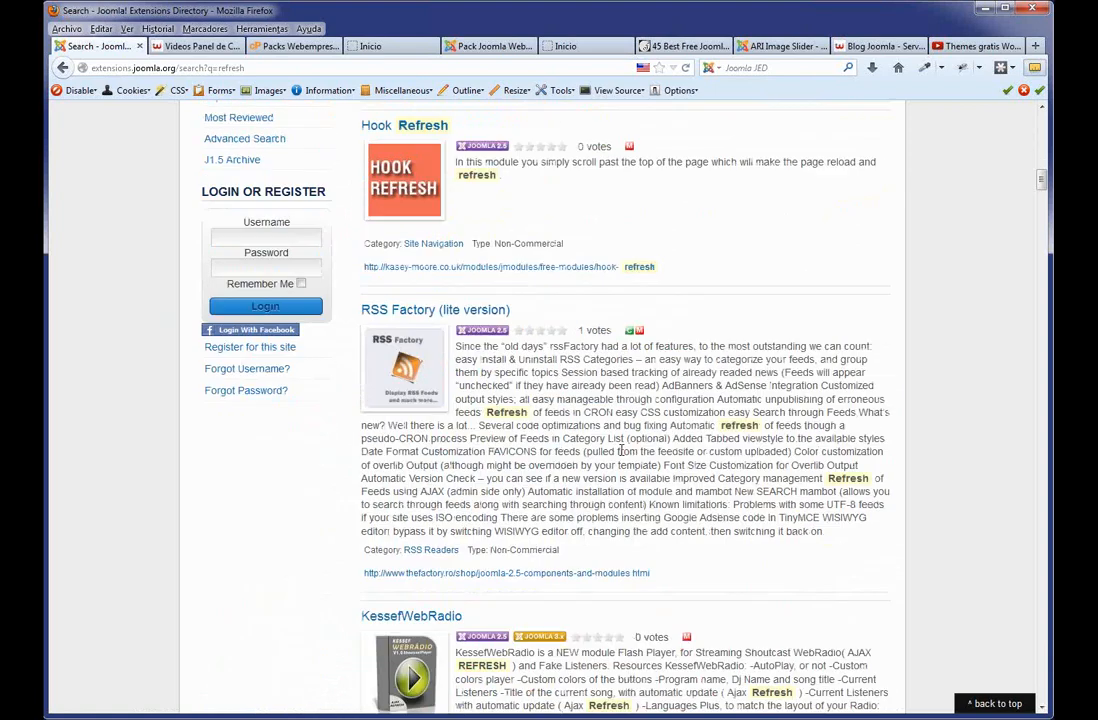
scroll(547, 410, "up", 3)
scroll(547, 410, "up", 10)
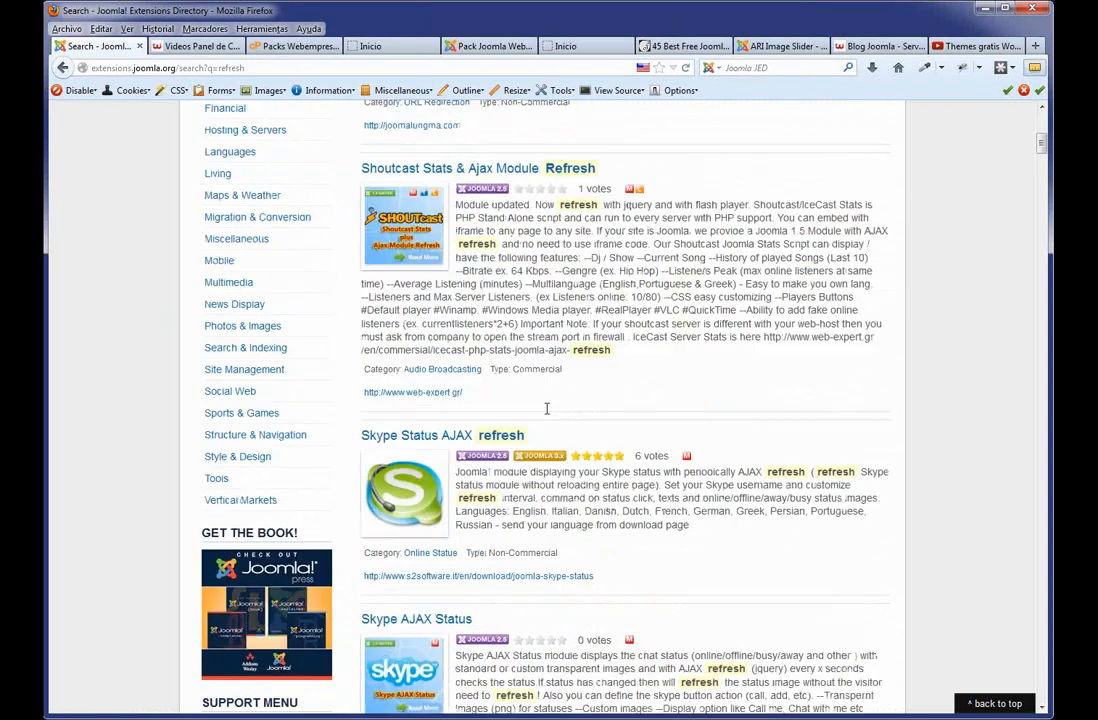
scroll(549, 460, "down", 10)
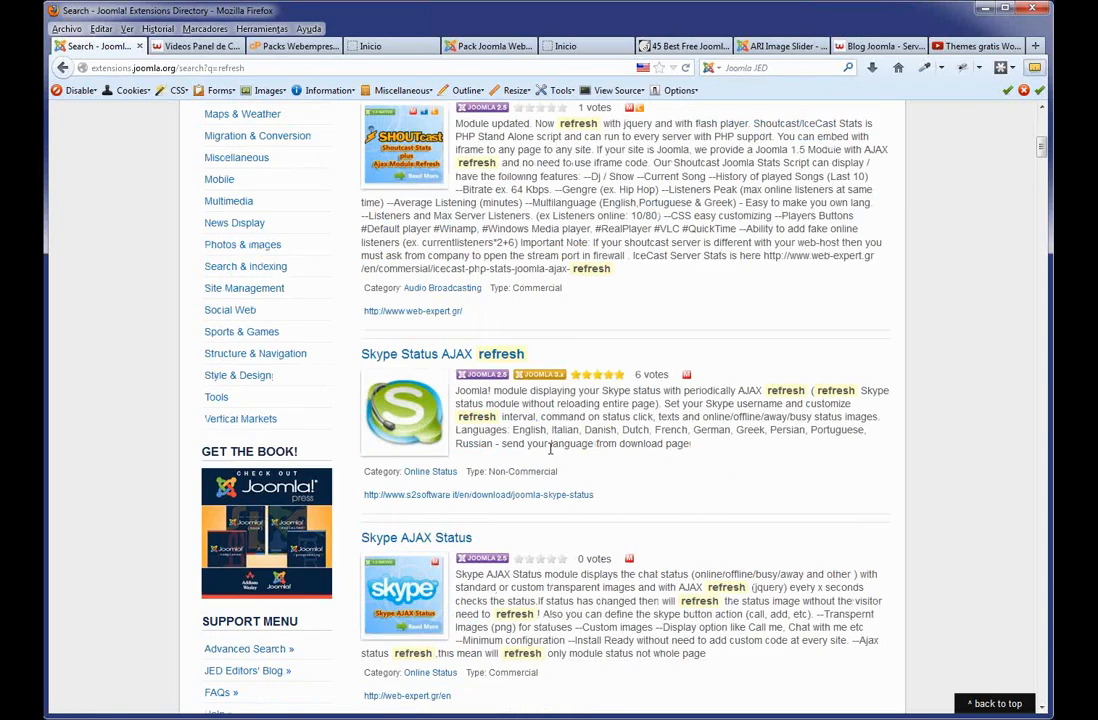
scroll(549, 465, "down", 3)
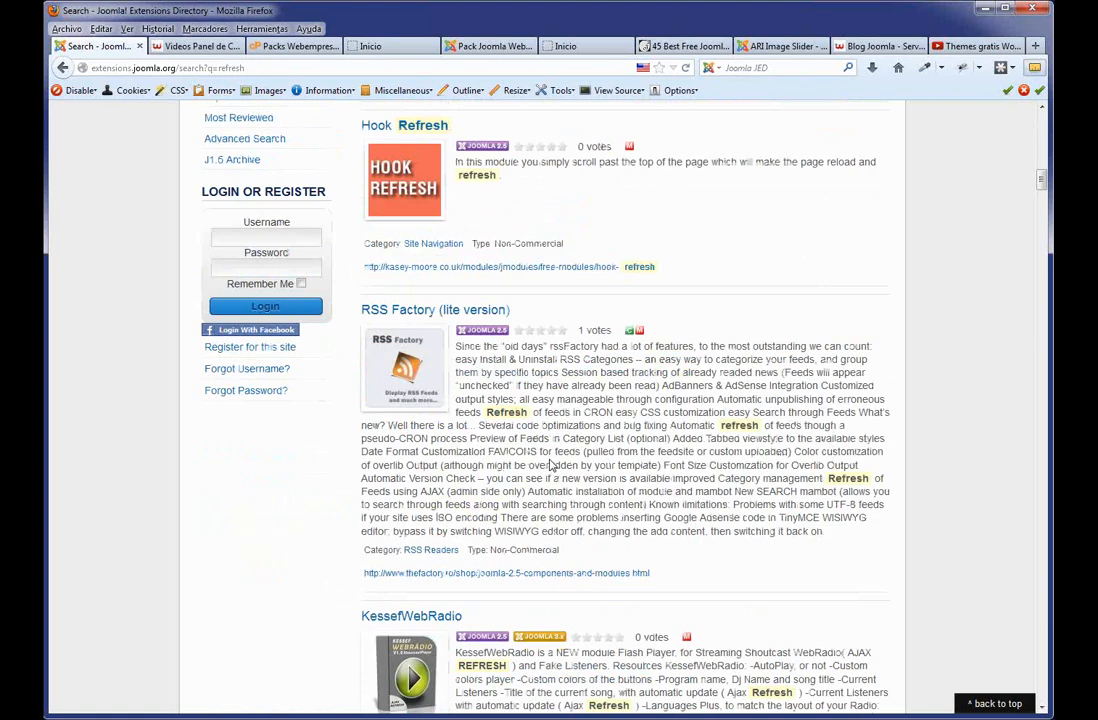
scroll(549, 465, "down", 2)
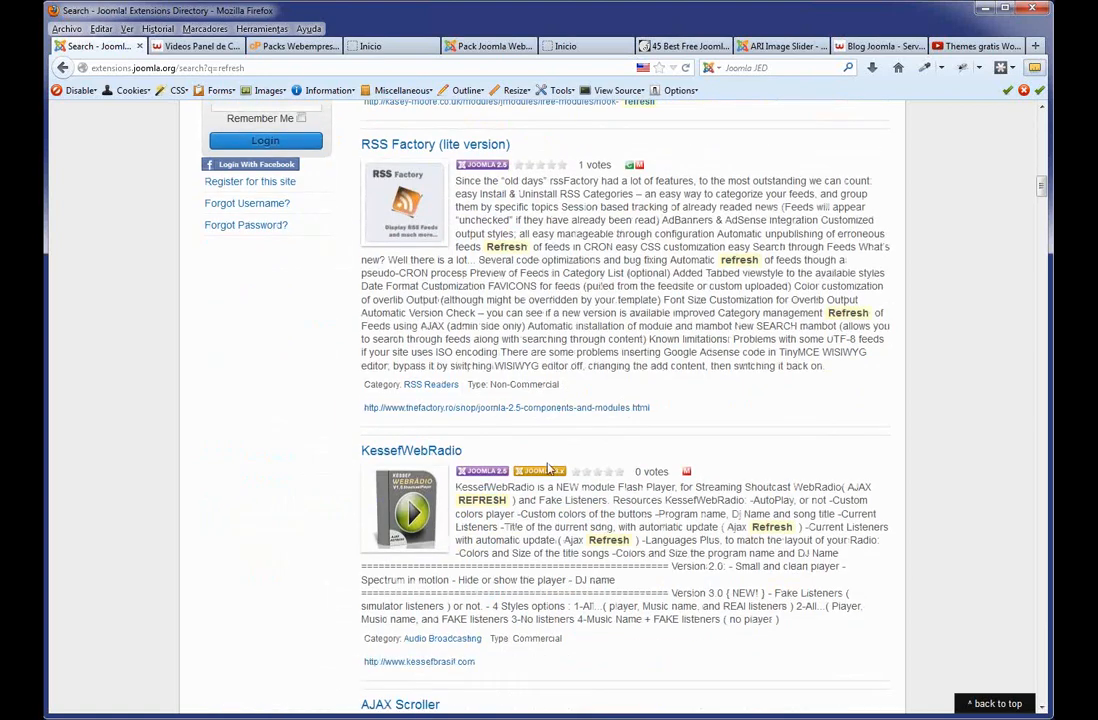
scroll(549, 478, "down", 3)
scroll(549, 478, "down", 1)
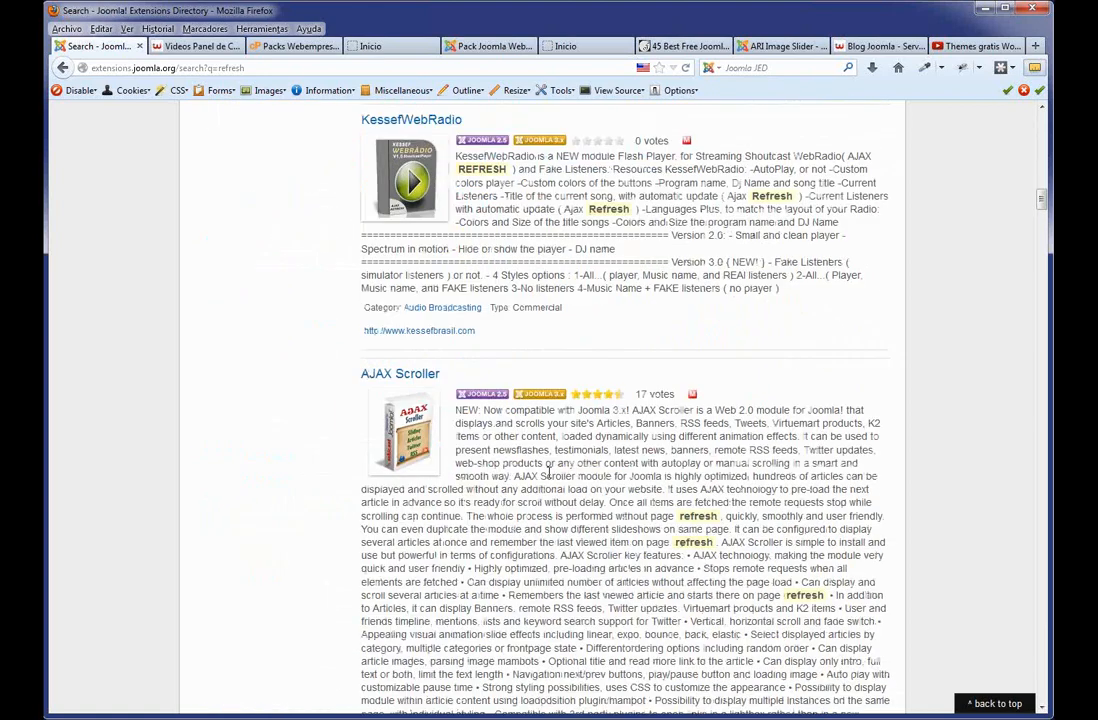
scroll(549, 473, "down", 5)
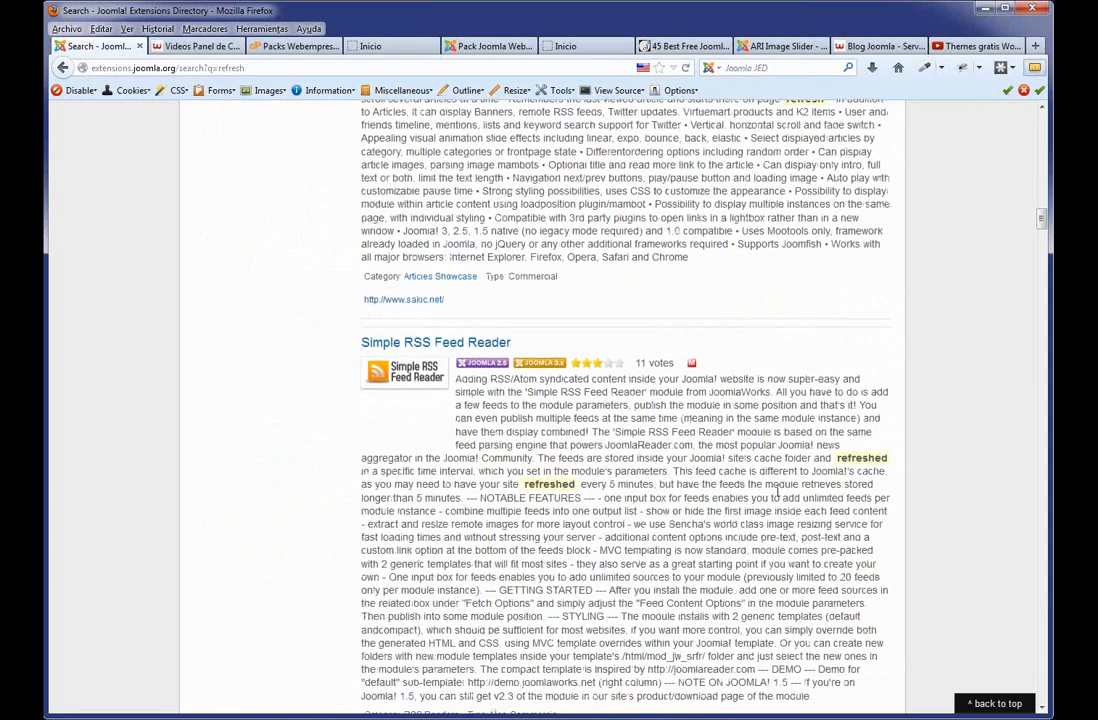
scroll(778, 491, "down", 2)
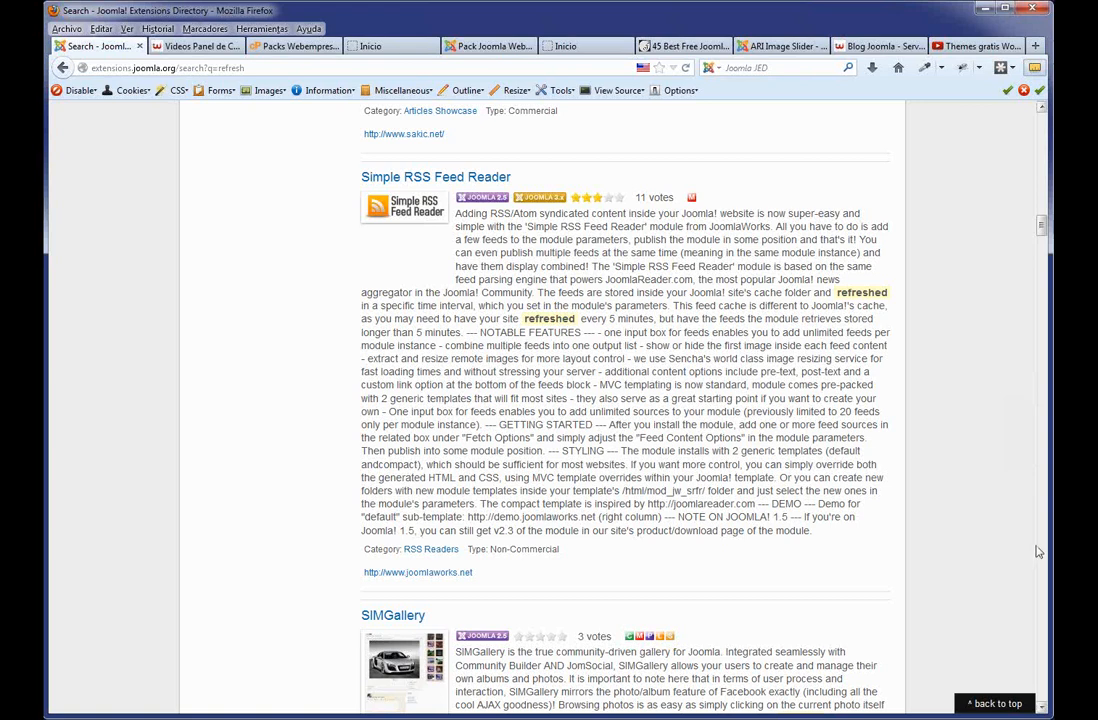
scroll(1038, 552, "up", 15)
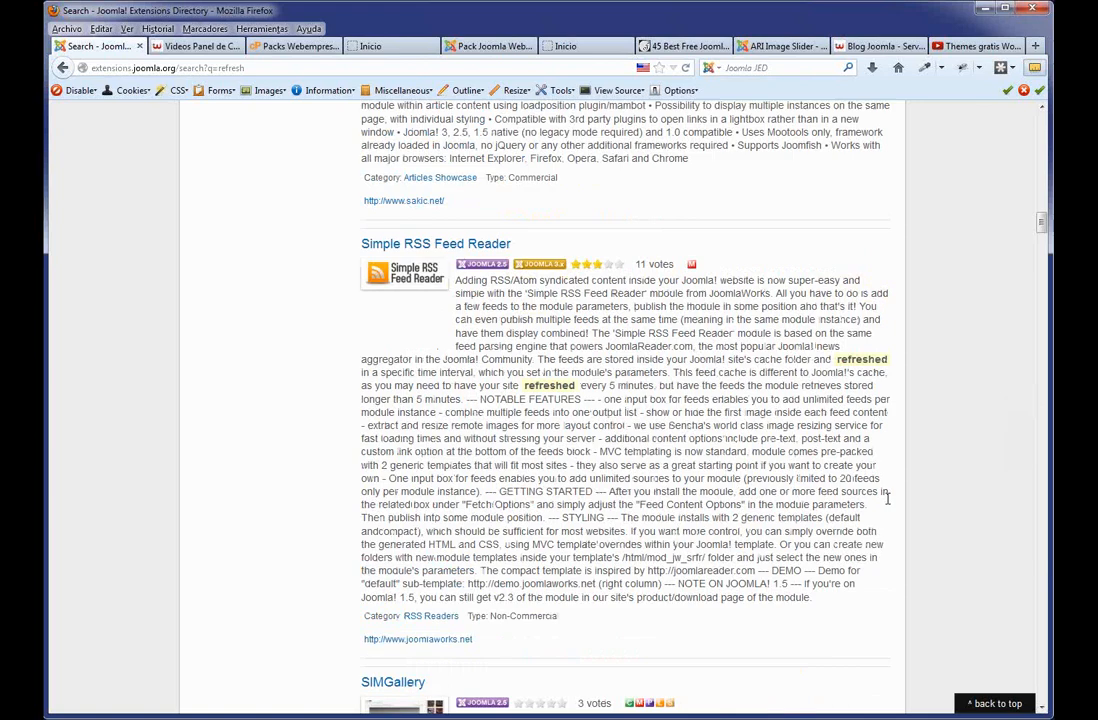
Return to the site's Inicio front page and scroll down toward the Presentación article.
left_click(366, 47)
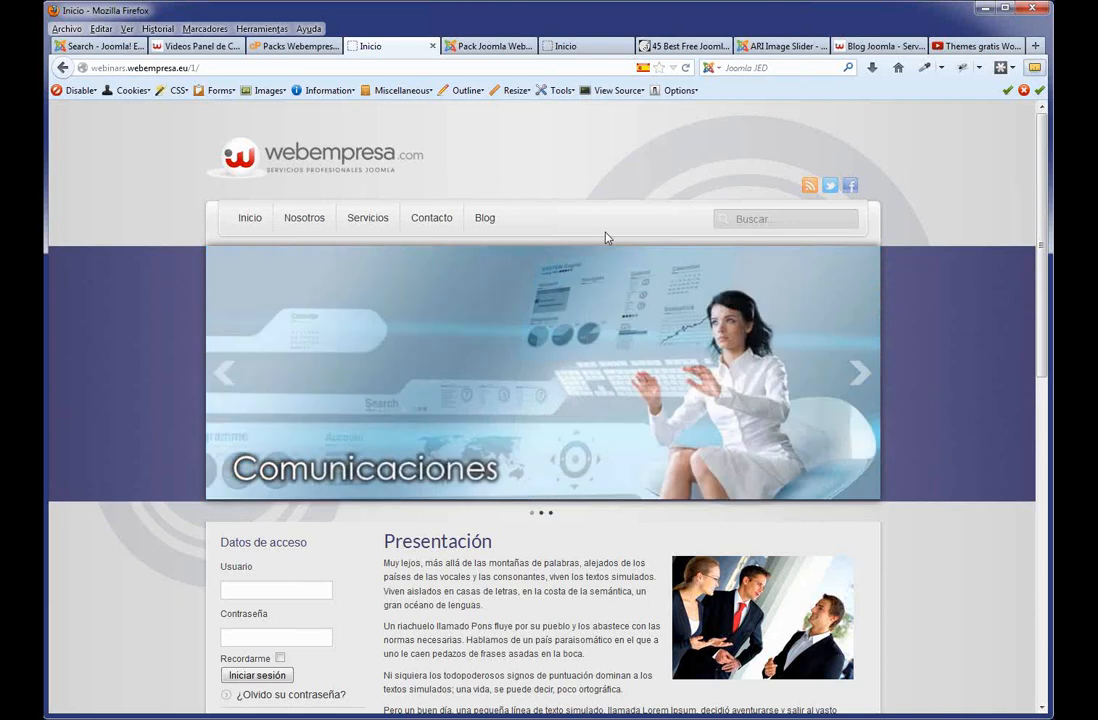
scroll(921, 497, "down", 3)
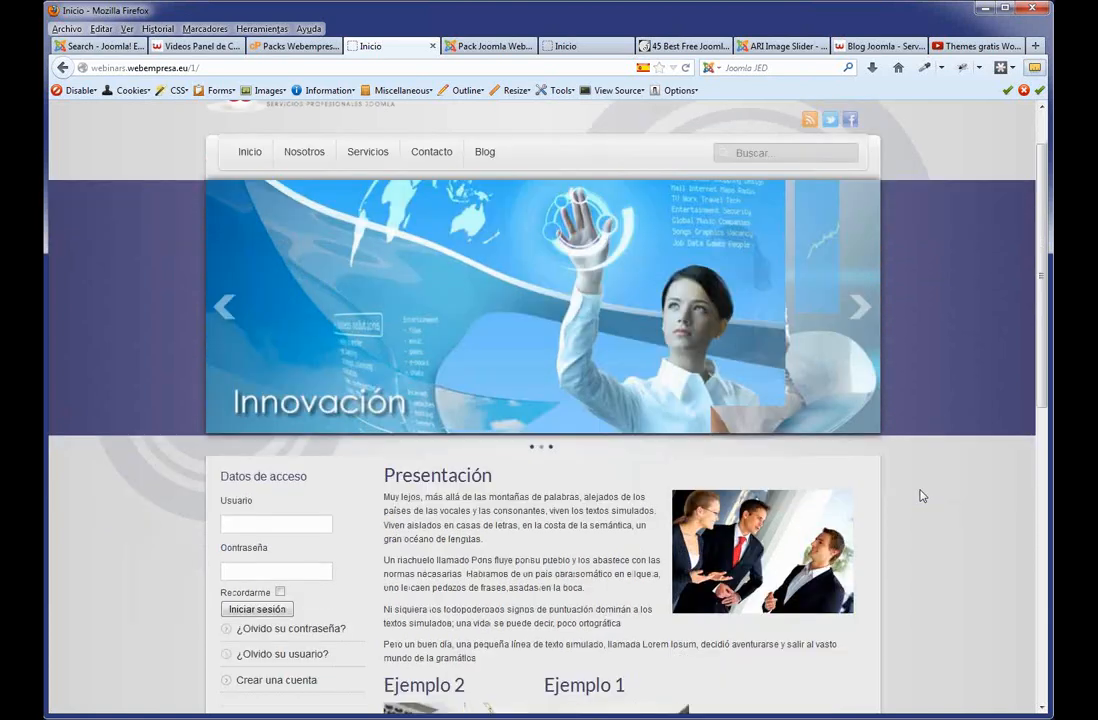
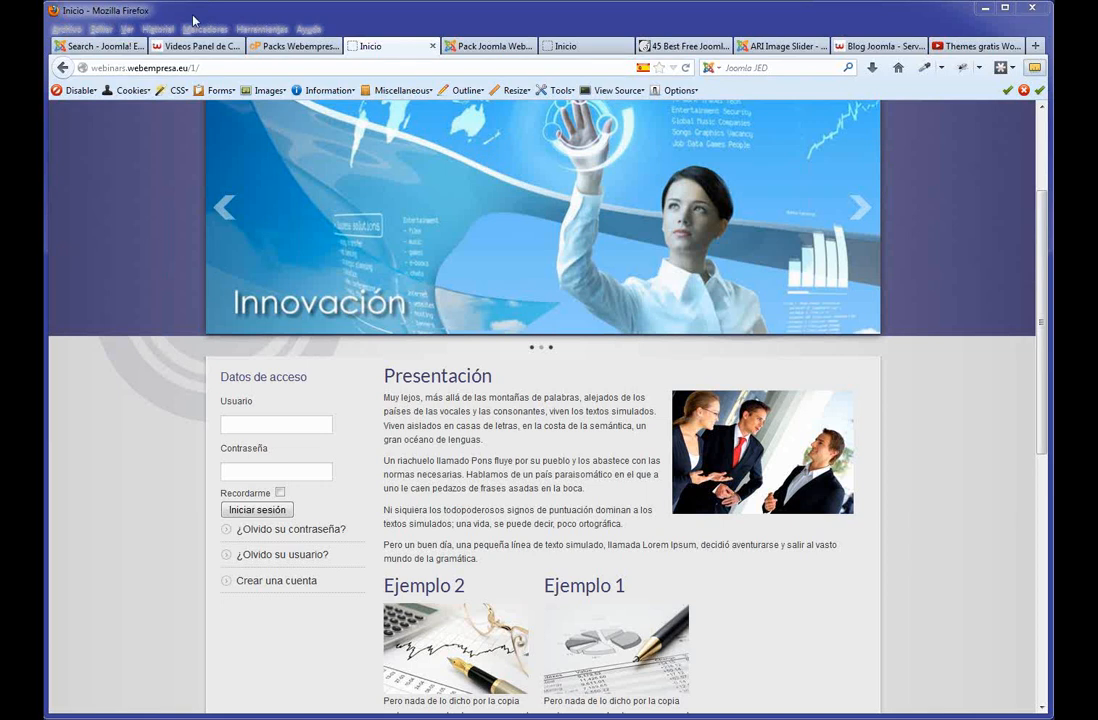
Review the Global Configuration site, system and server settings, leaving Force SSL at Ninguno.
left_click(497, 47)
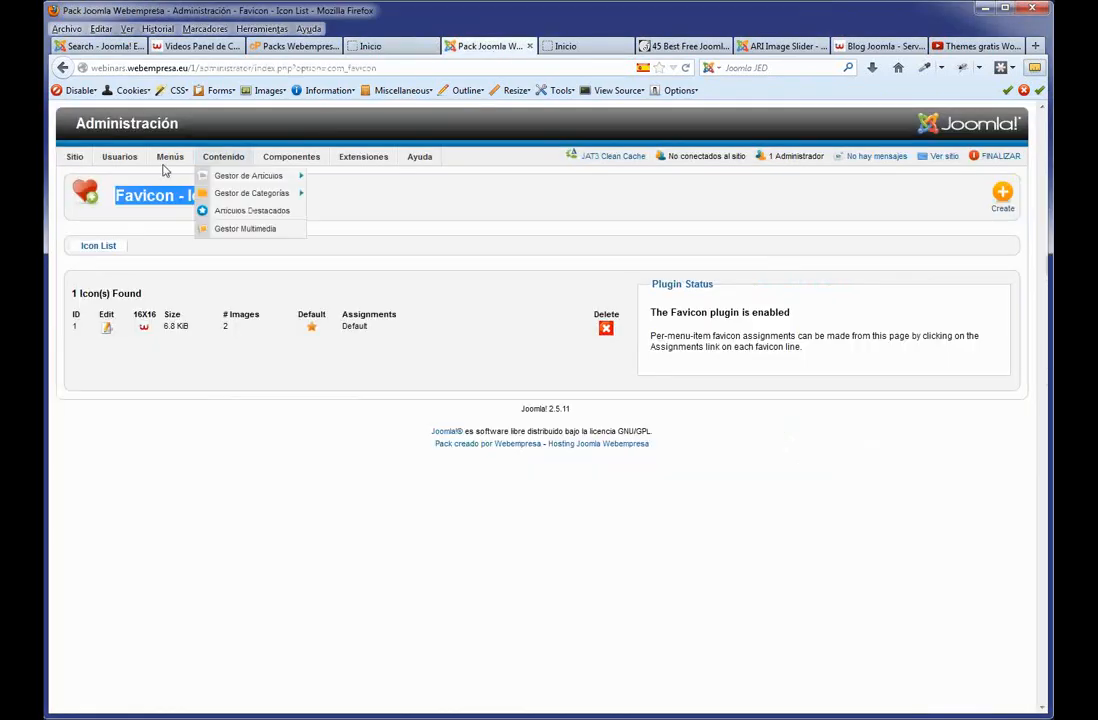
mouse_move(61, 167)
left_click(88, 215)
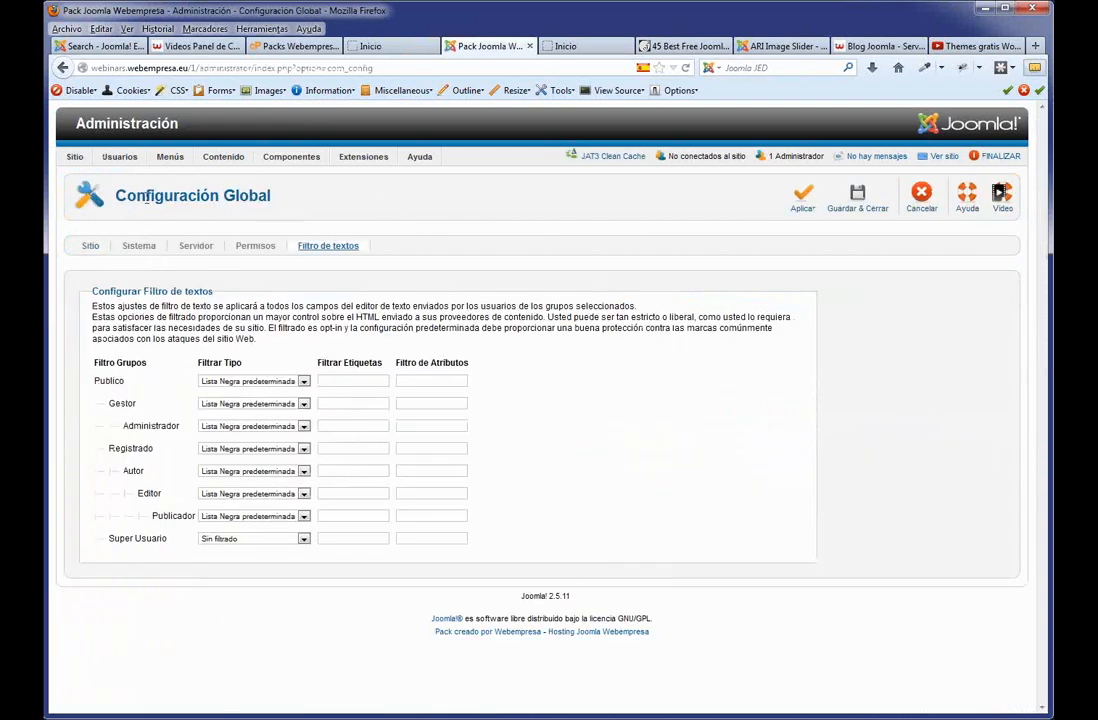
left_click(88, 247)
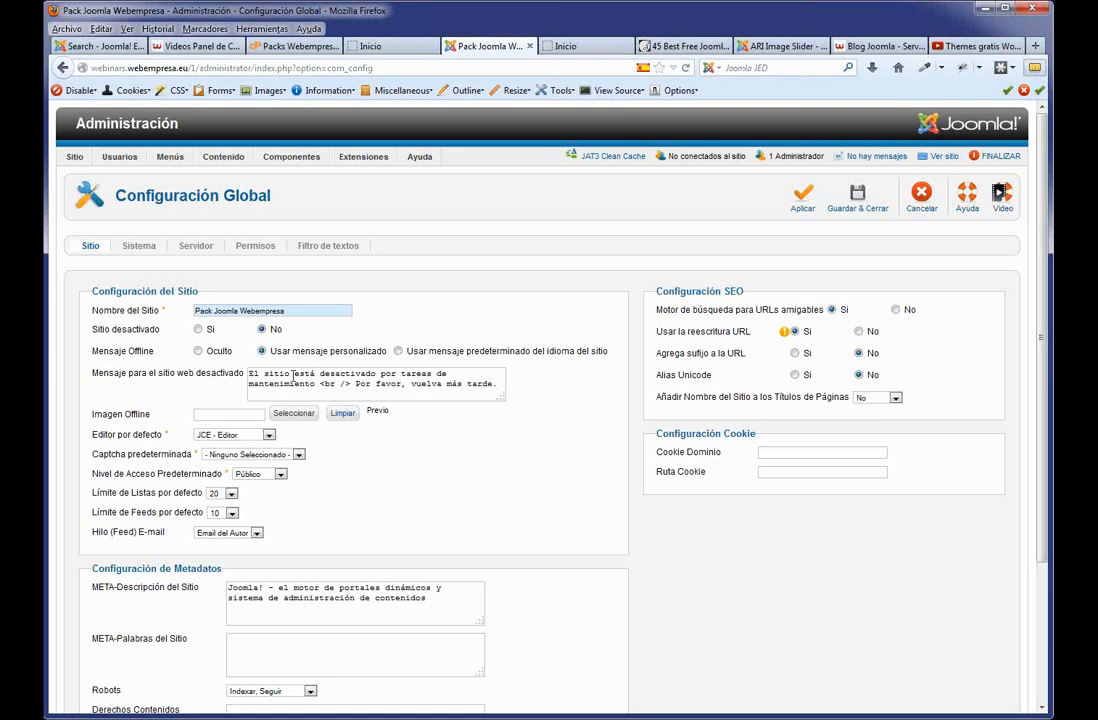
left_click(140, 246)
left_click(197, 247)
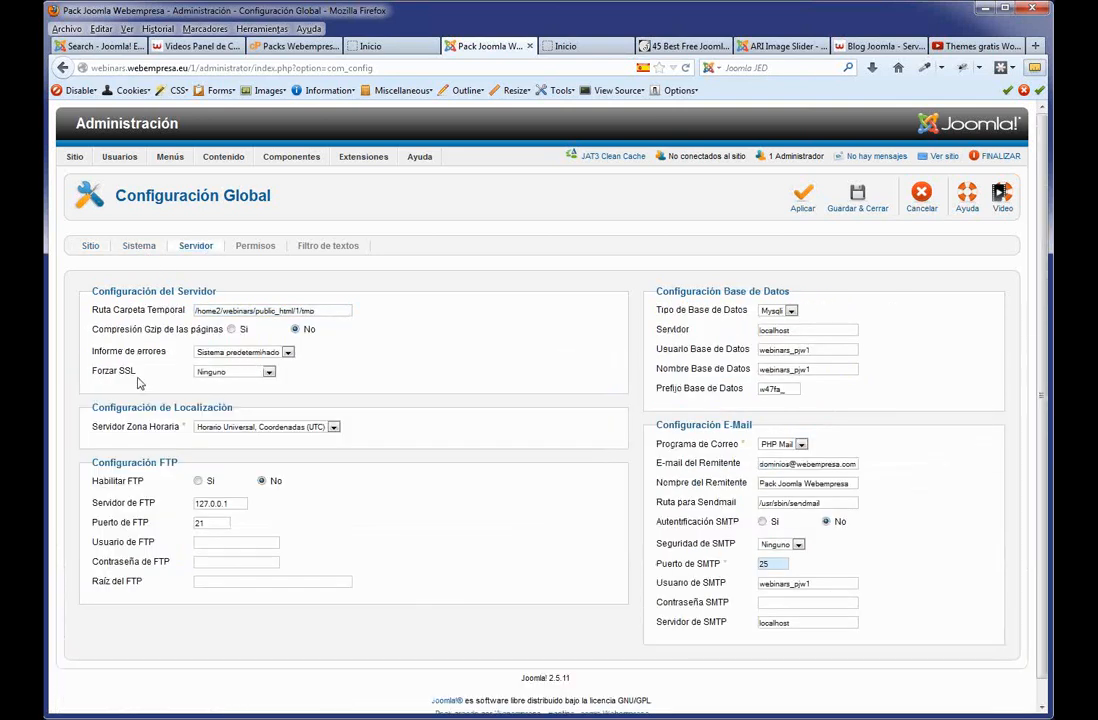
left_click(269, 373)
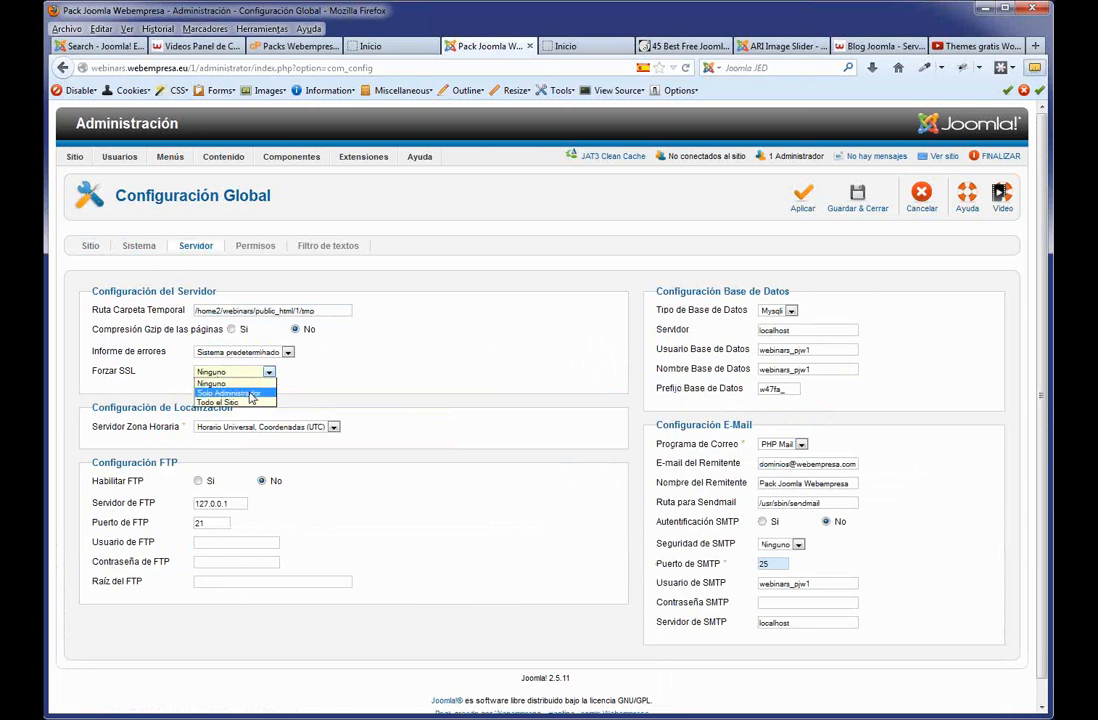
left_click(338, 379)
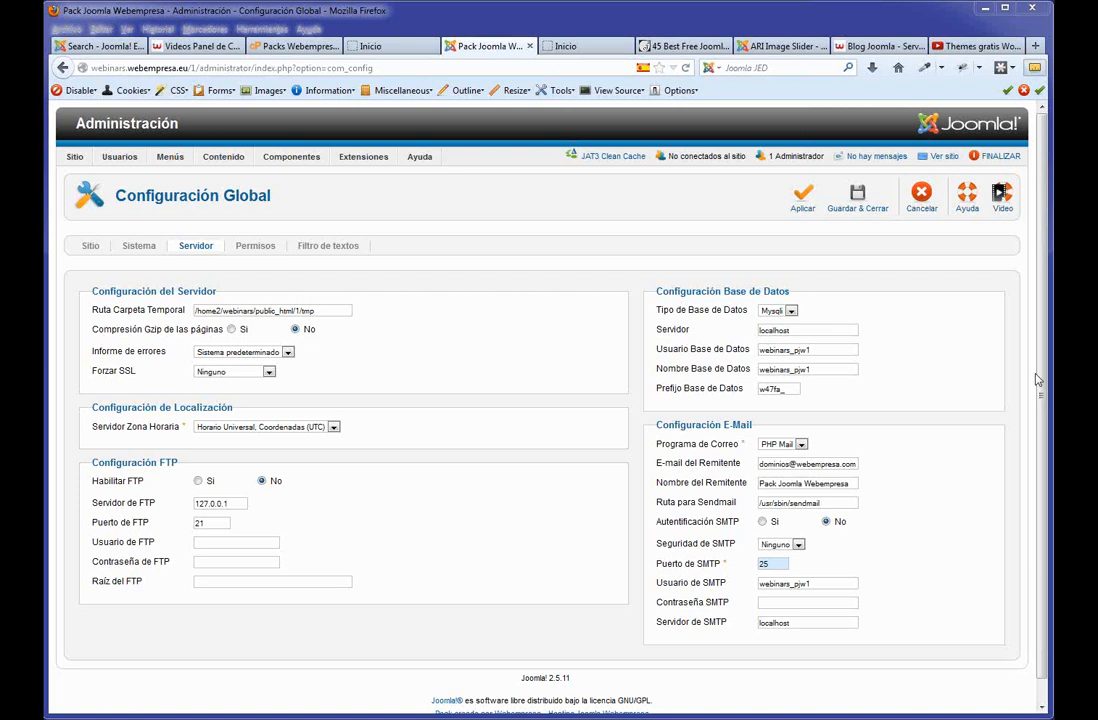
Check the front-page search box and copy the top-1a position name from the template layout.
left_click(397, 52)
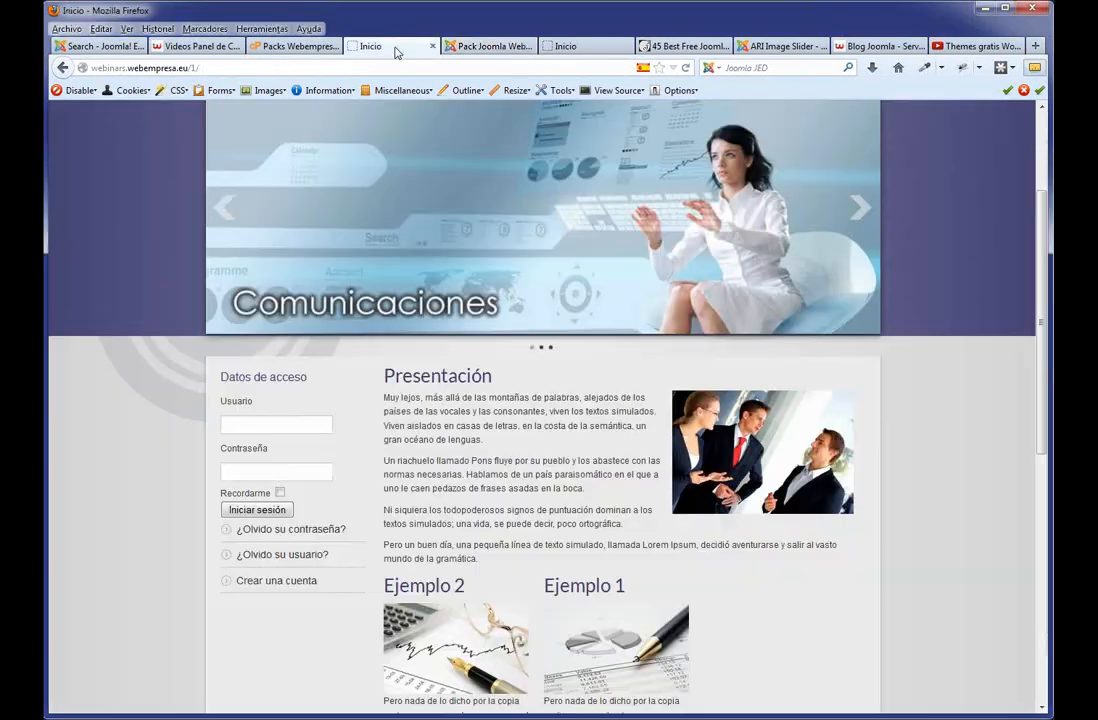
scroll(771, 215, "up", 3)
left_click(771, 217)
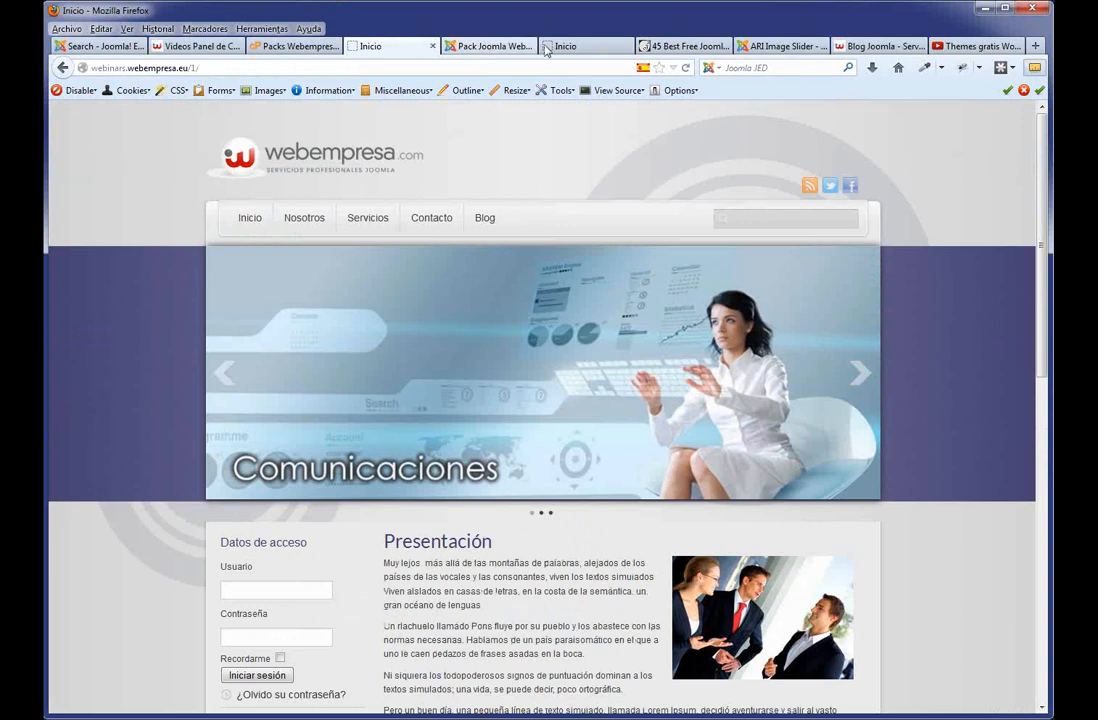
left_click(575, 46)
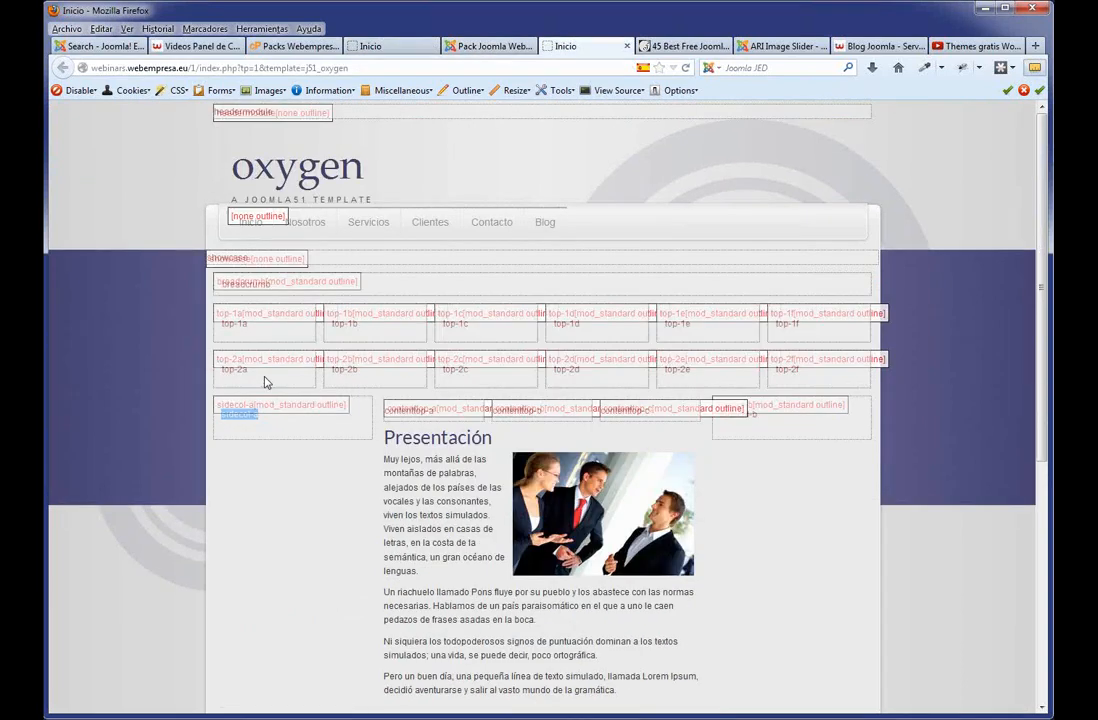
left_click_drag(258, 329, 217, 328)
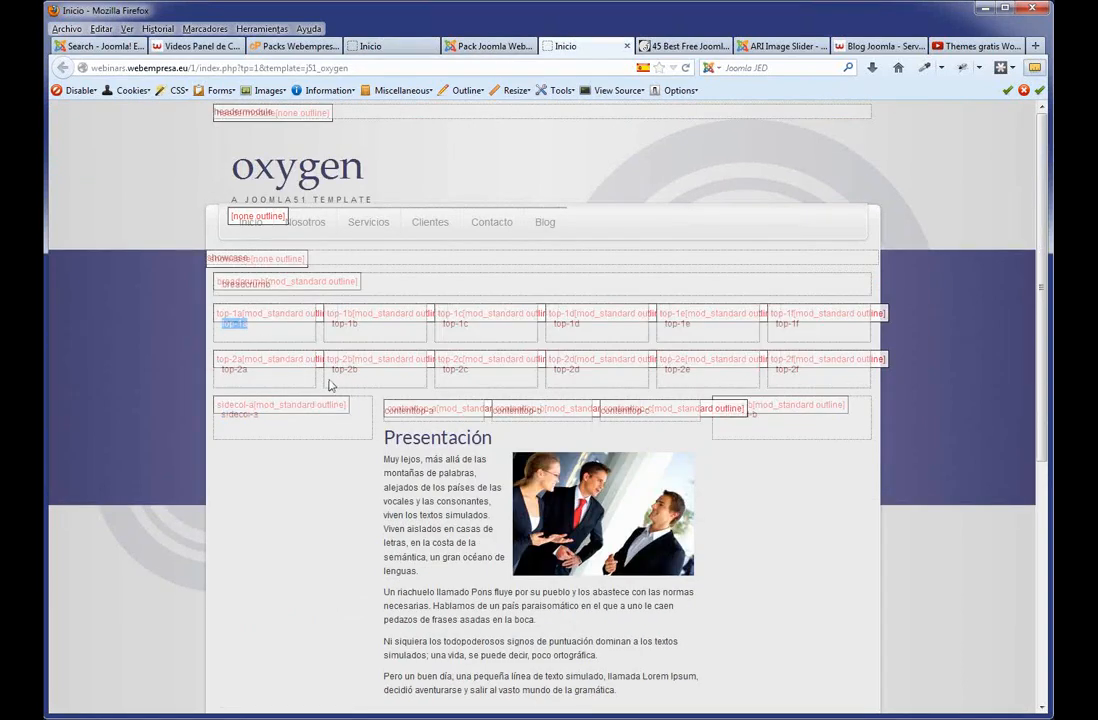
Filter the Module Manager to the search type and open the Buscar module.
left_click(493, 50)
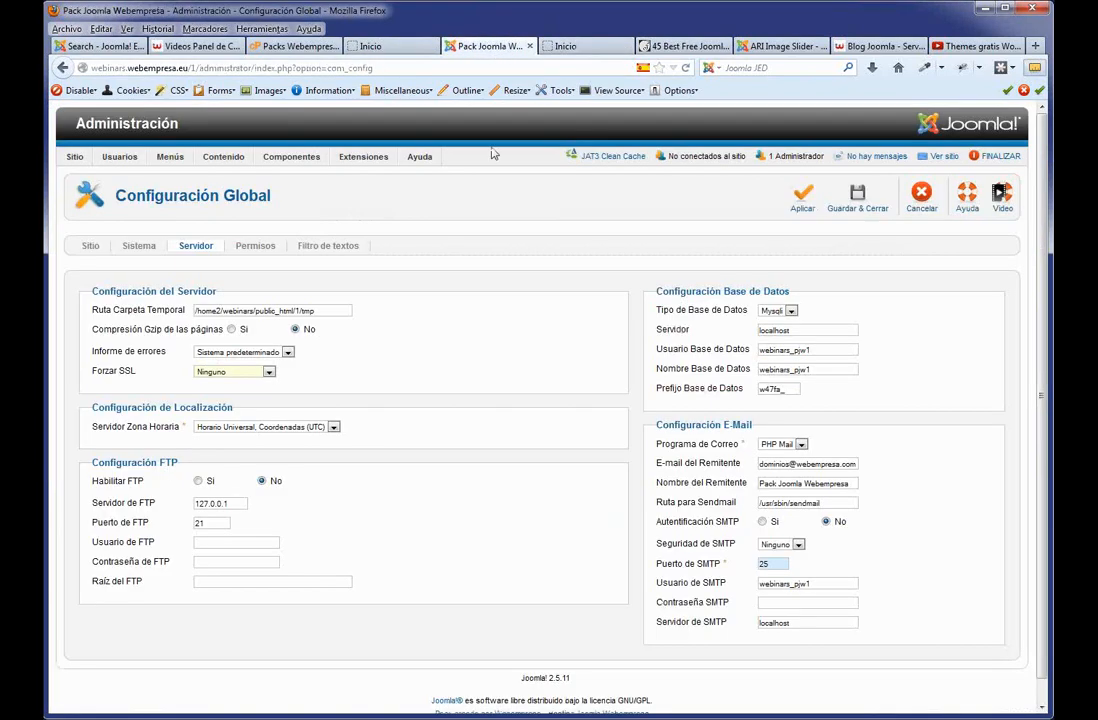
mouse_move(363, 157)
left_click(371, 195)
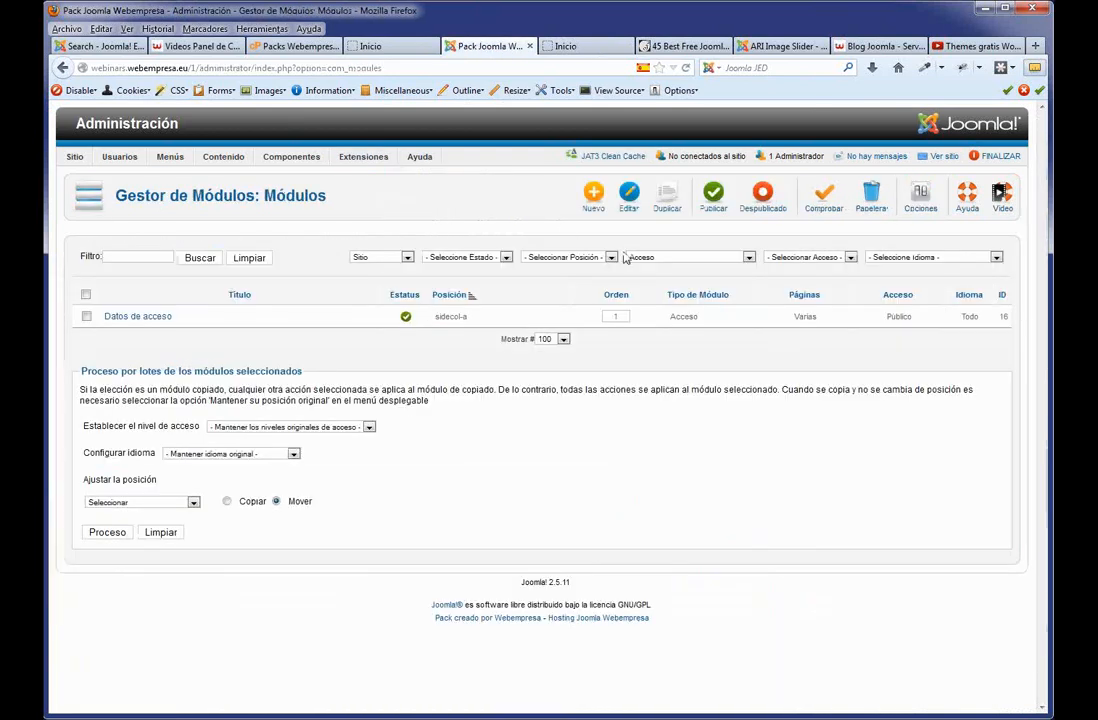
left_click(748, 257)
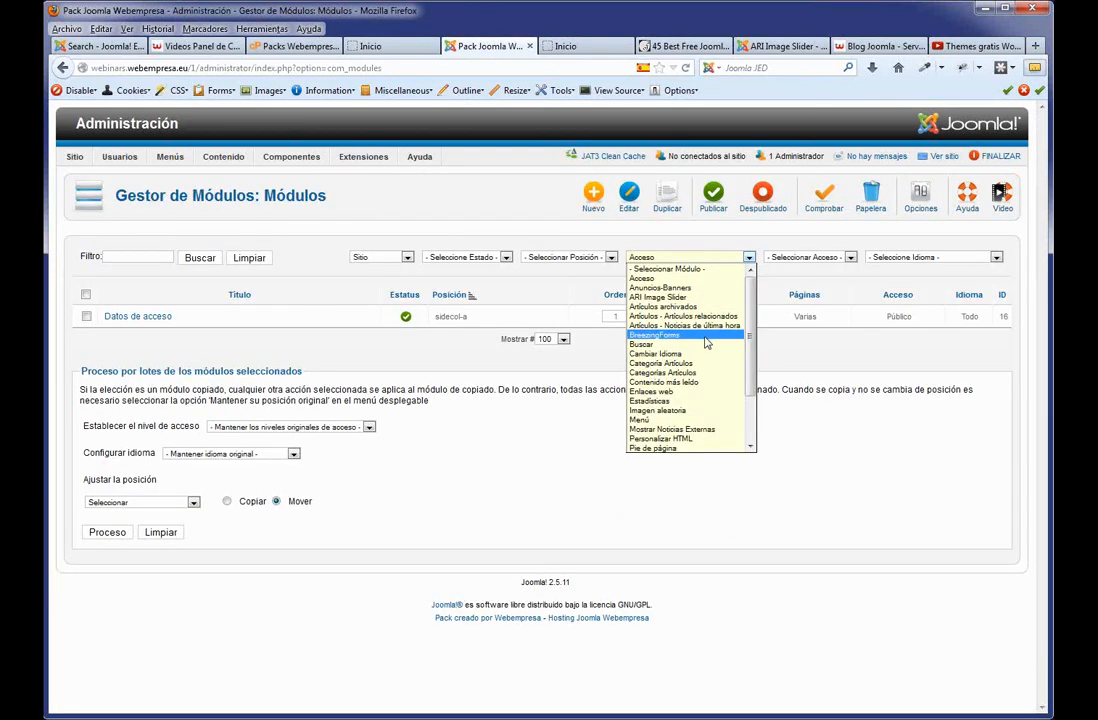
left_click(705, 344)
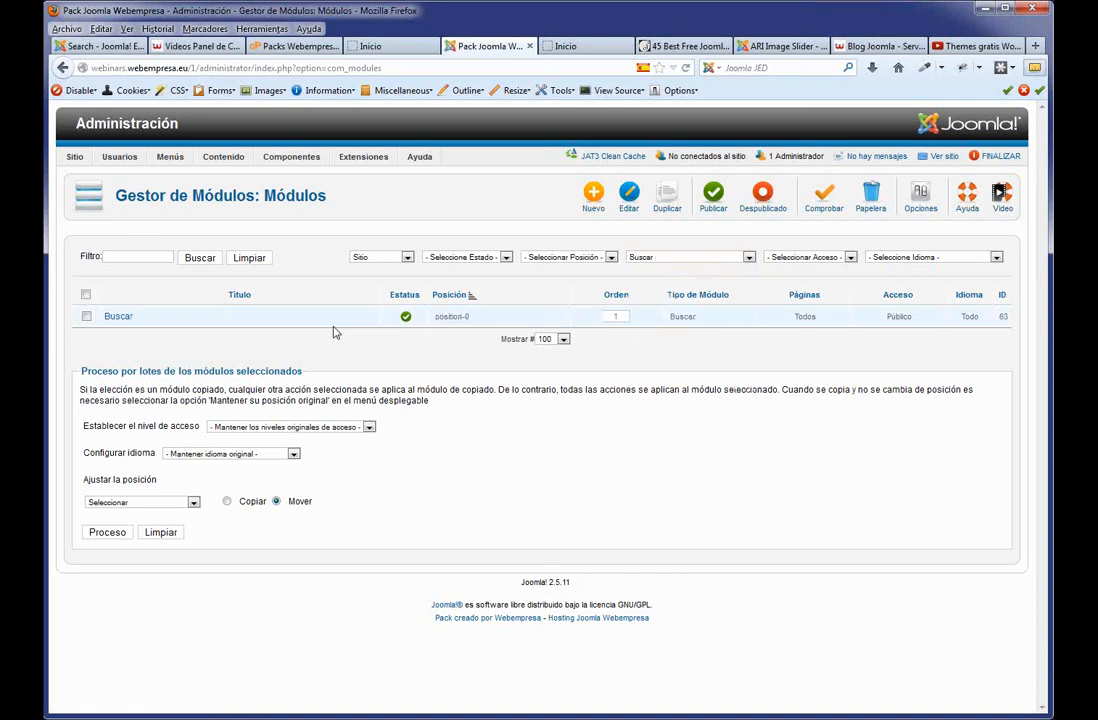
left_click(122, 318)
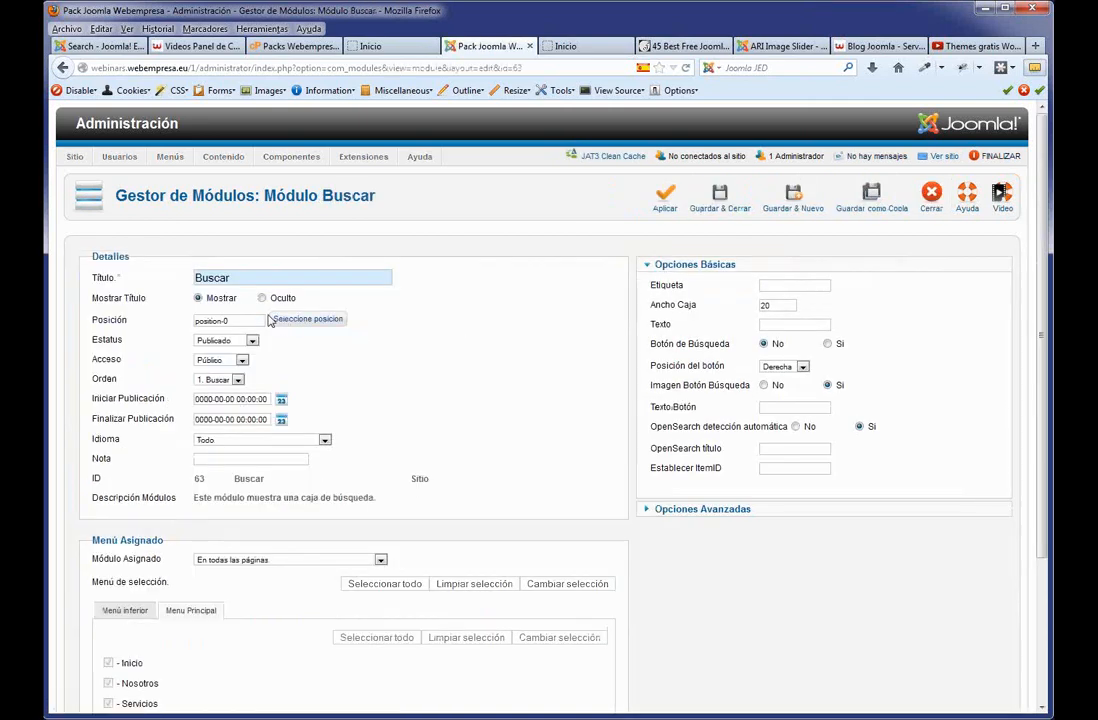
Change the Buscar module's position from position-0 to top-1a and apply.
left_click_drag(228, 320, 152, 320)
type("top-1a")
scroll(383, 369, "down", 2)
scroll(383, 369, "down", 1)
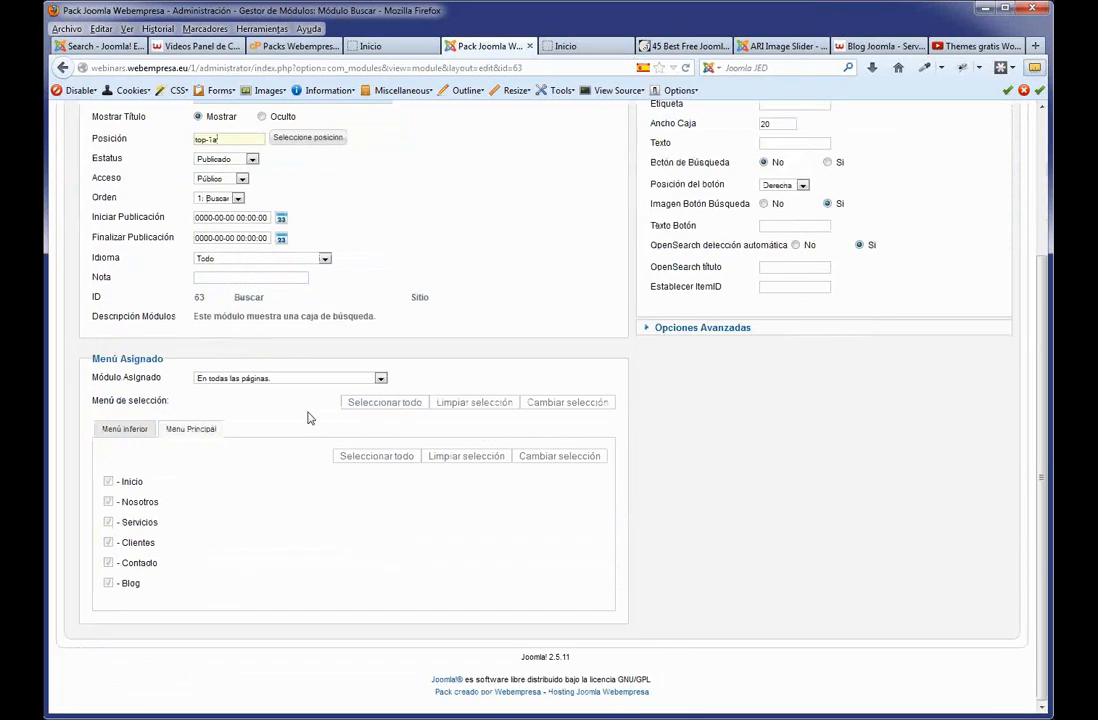
scroll(309, 417, "up", 3)
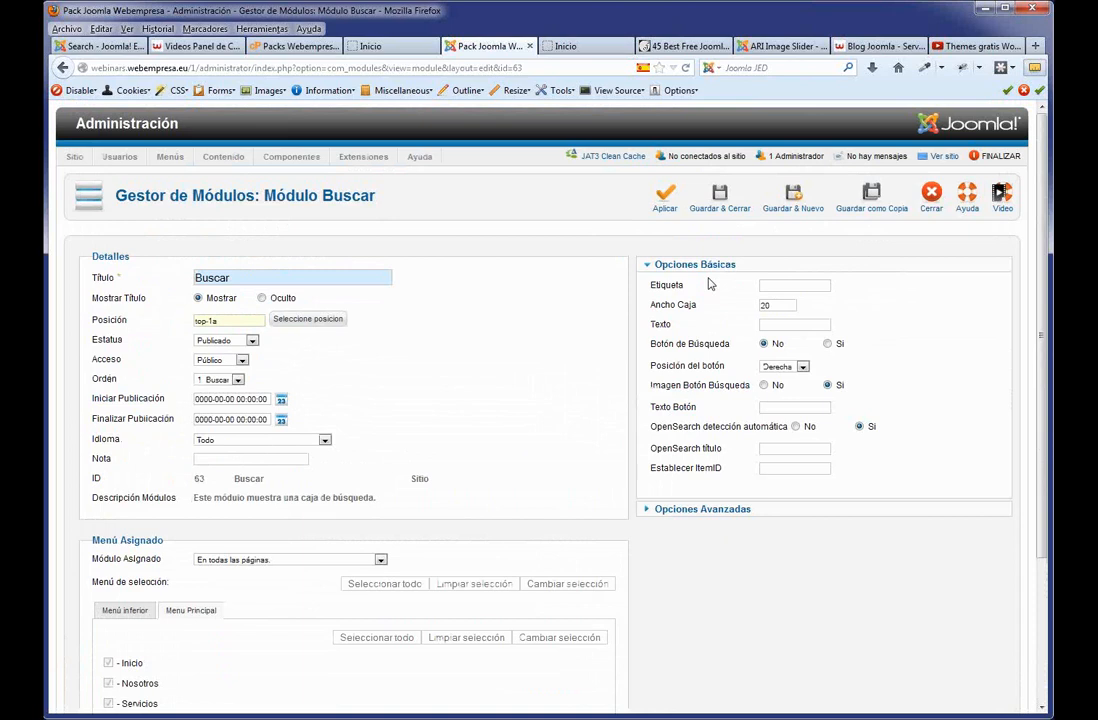
left_click(664, 207)
Try the relocated search box on the front page, then return to the module settings.
left_click(391, 47)
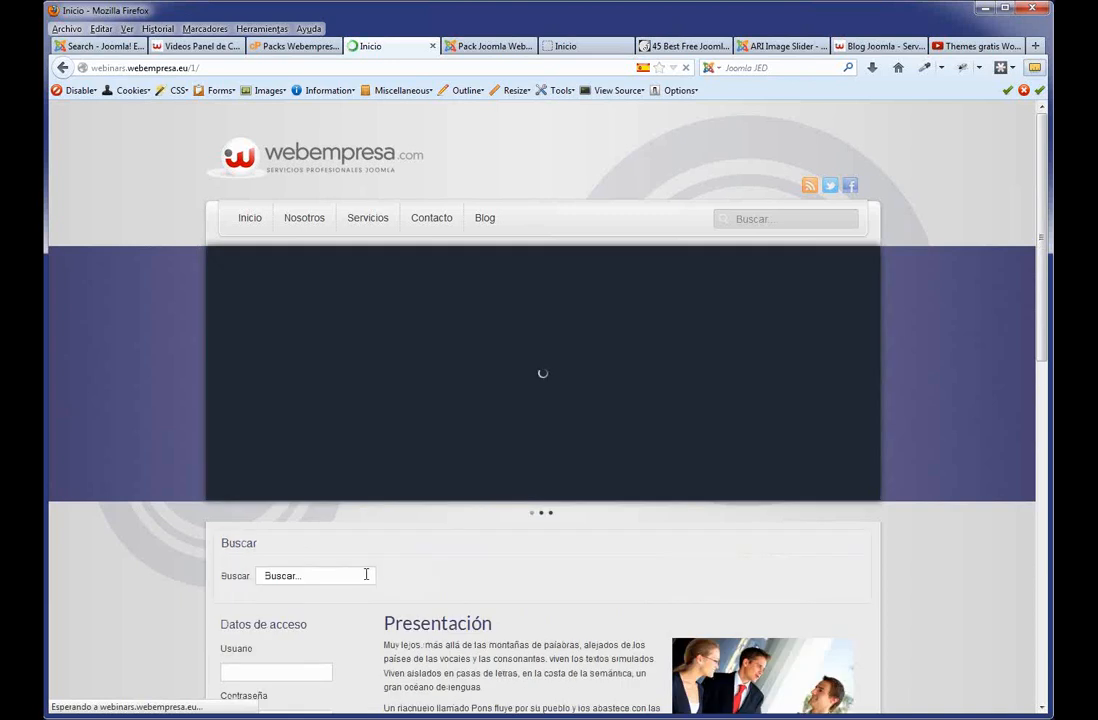
scroll(365, 576, "down", 3)
left_click(313, 411)
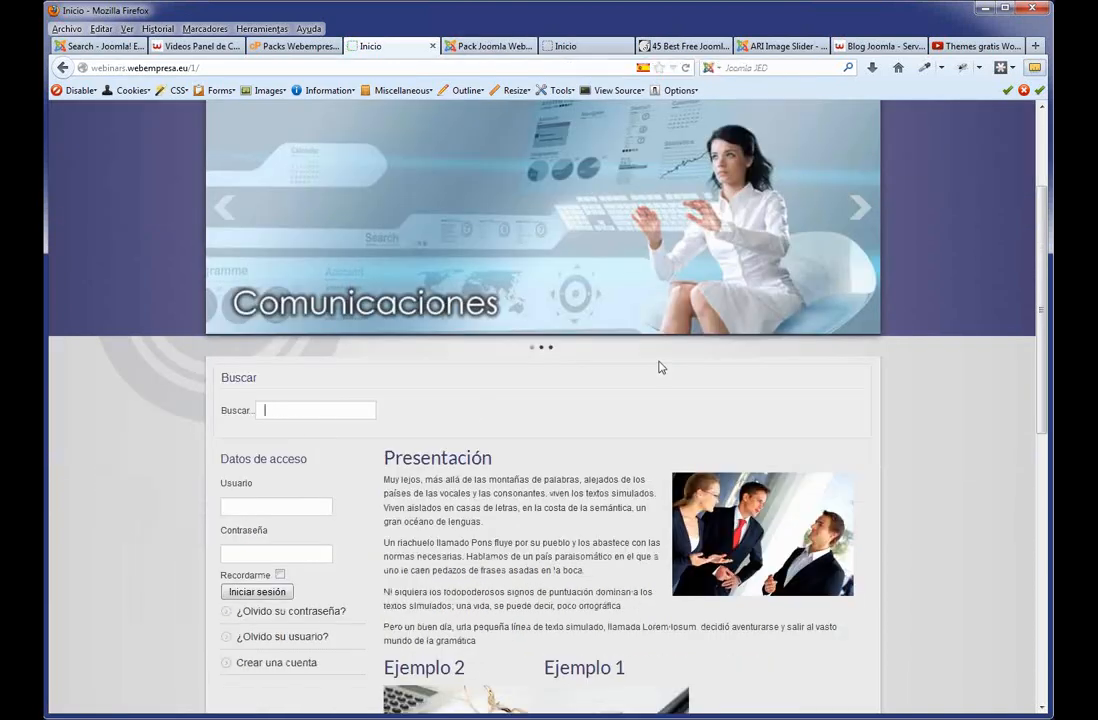
scroll(657, 367, "up", 3)
scroll(515, 402, "down", 2)
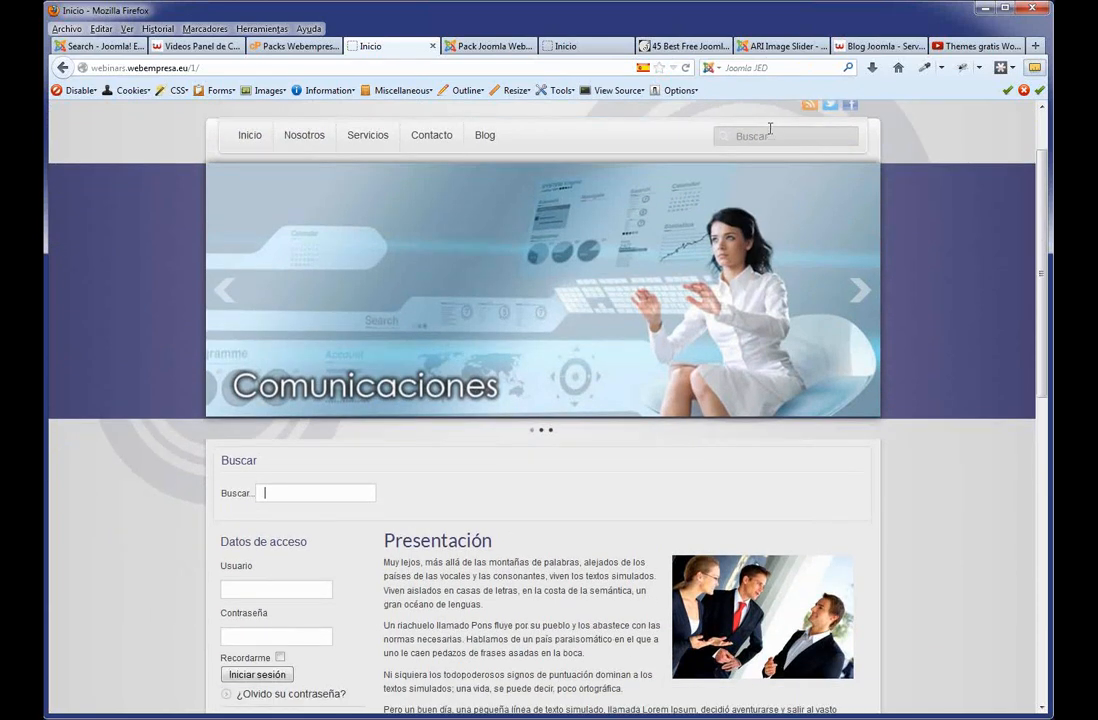
left_click(490, 46)
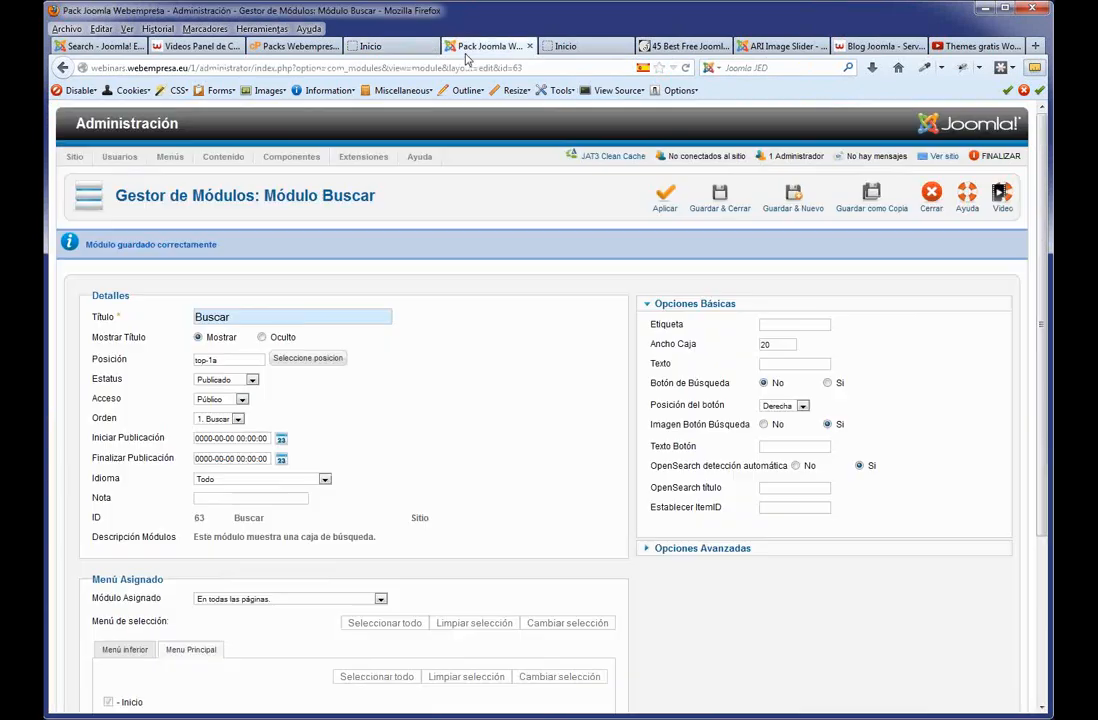
Set Mostrar Título to Oculto and Imagen Botón Búsqueda to No, then apply.
left_click(261, 337)
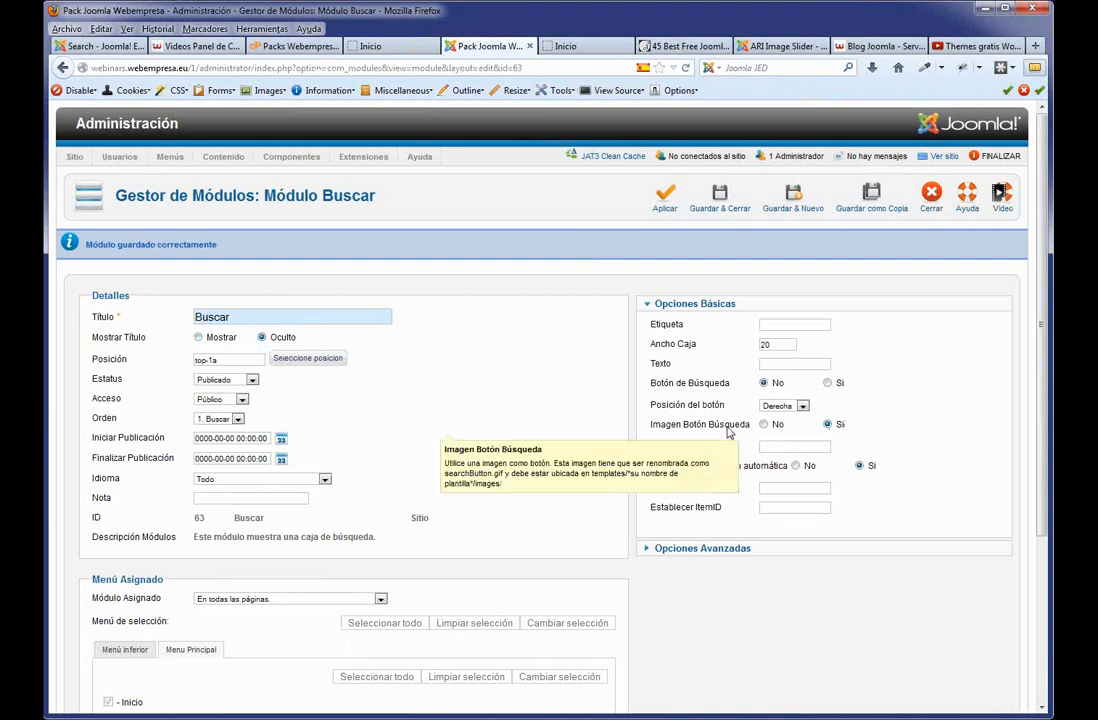
left_click(764, 426)
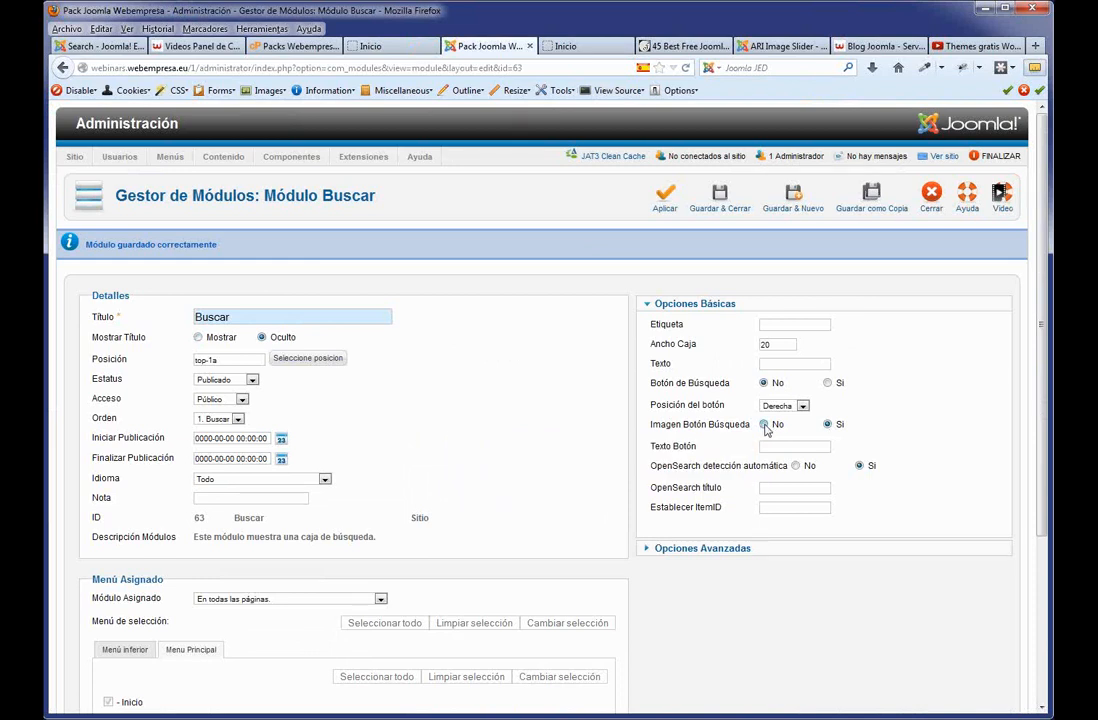
left_click(665, 200)
Verify the untitled search box on the front page, then save and close the module.
left_click(393, 48)
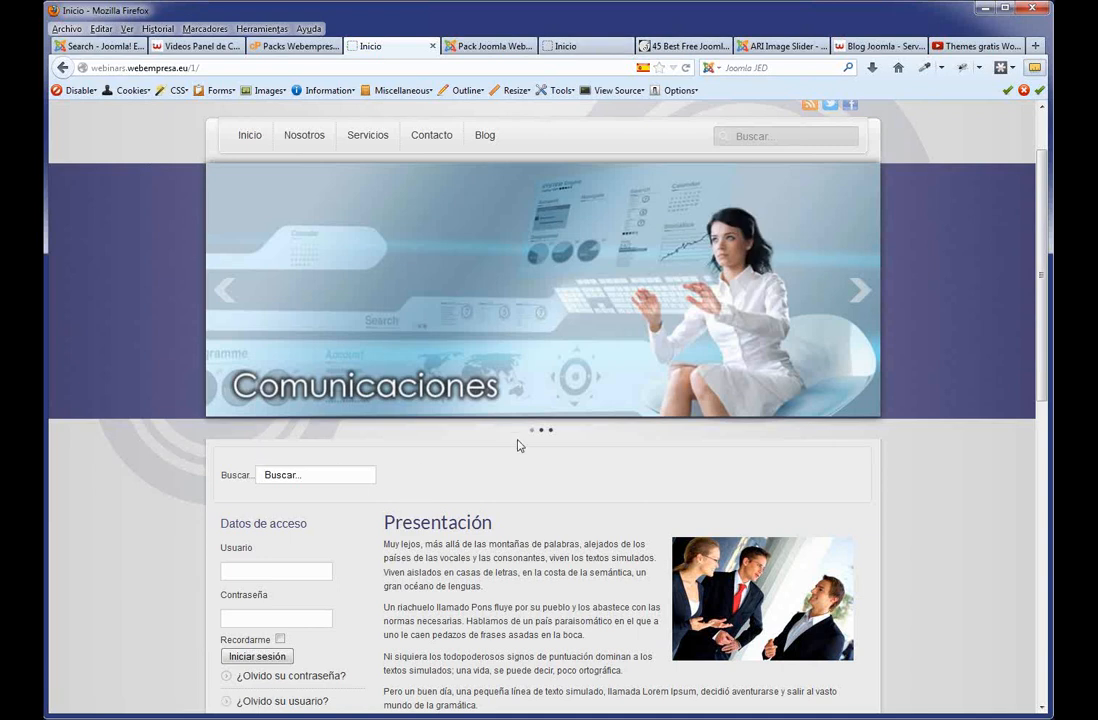
scroll(332, 387, "down", 5)
scroll(330, 400, "up", 5)
scroll(316, 554, "down", 5)
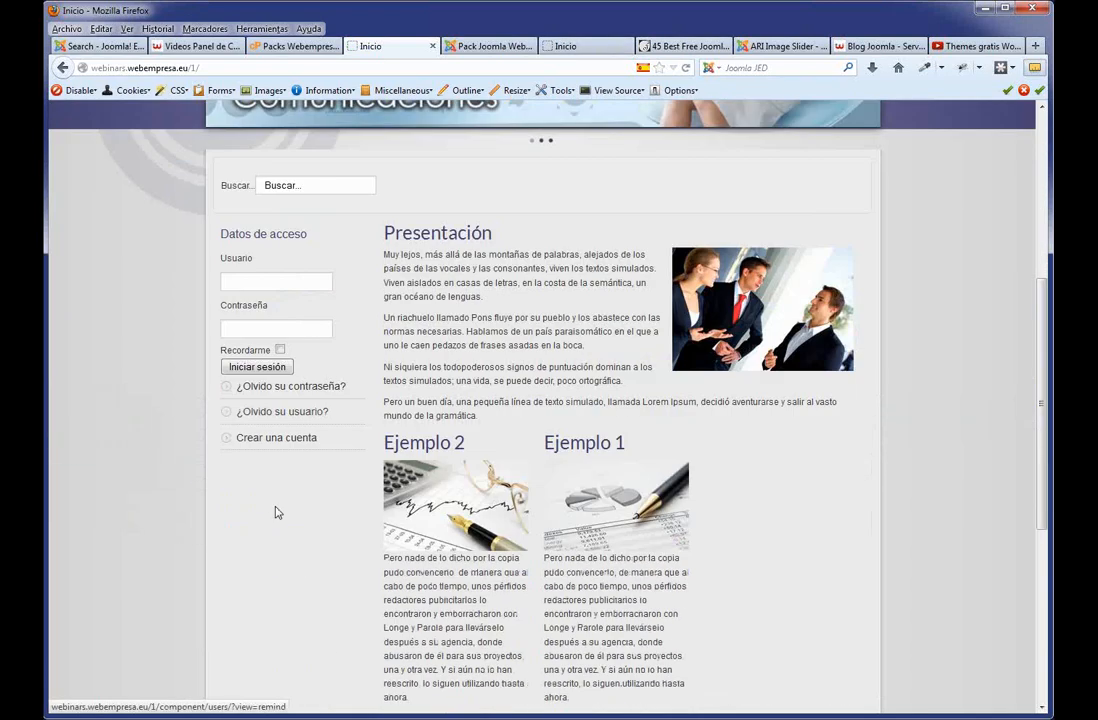
left_click(490, 46)
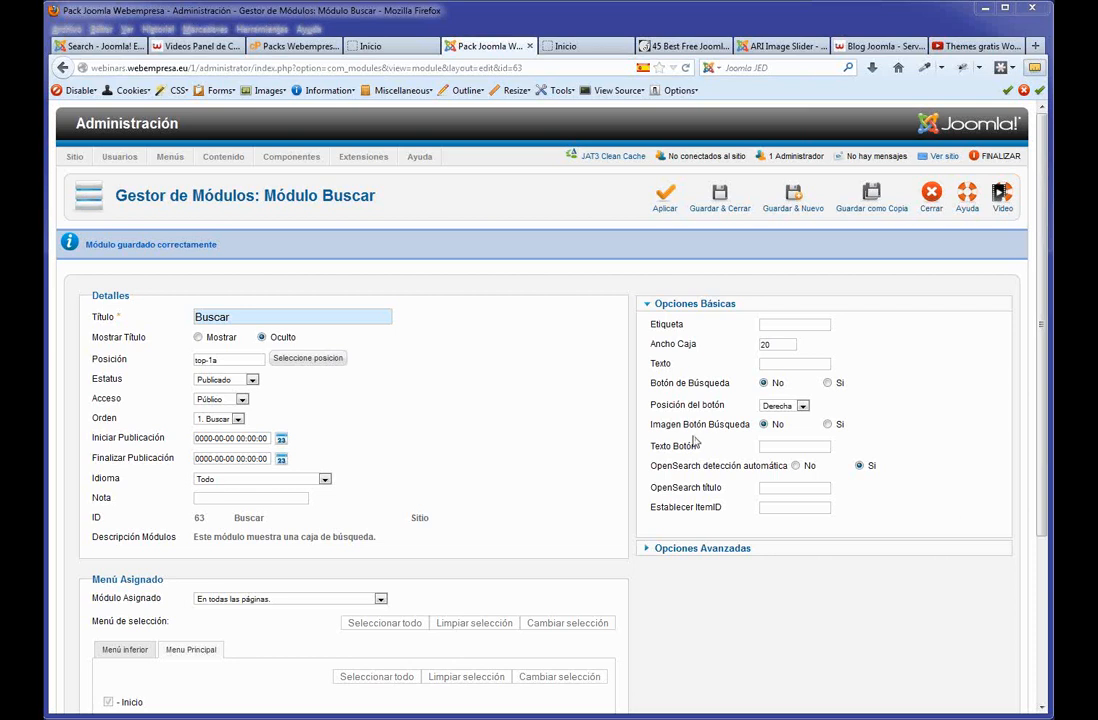
left_click(716, 205)
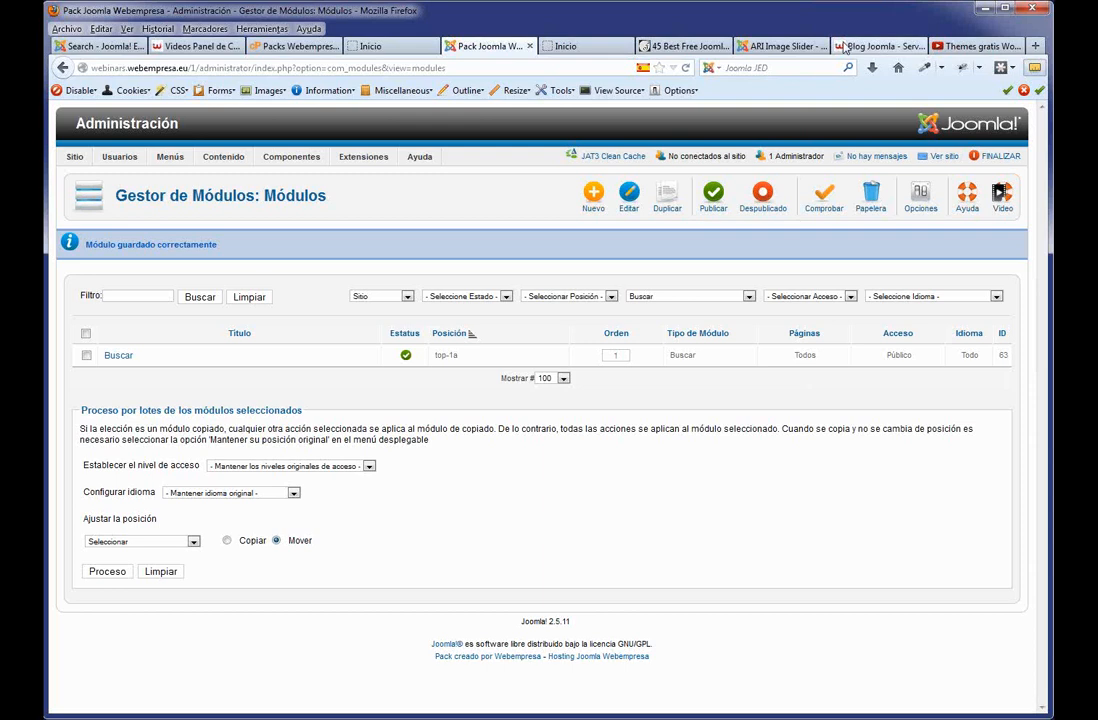
Browse the Webempresa blog and the Soporte support forum.
left_click(877, 46)
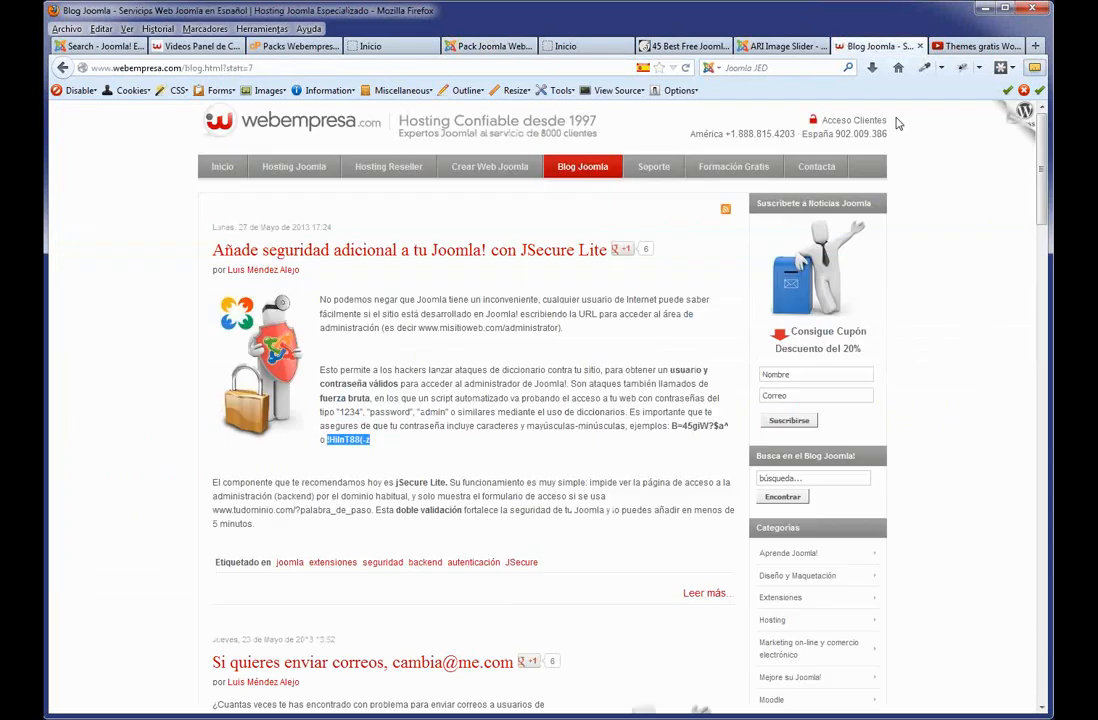
left_click(654, 168)
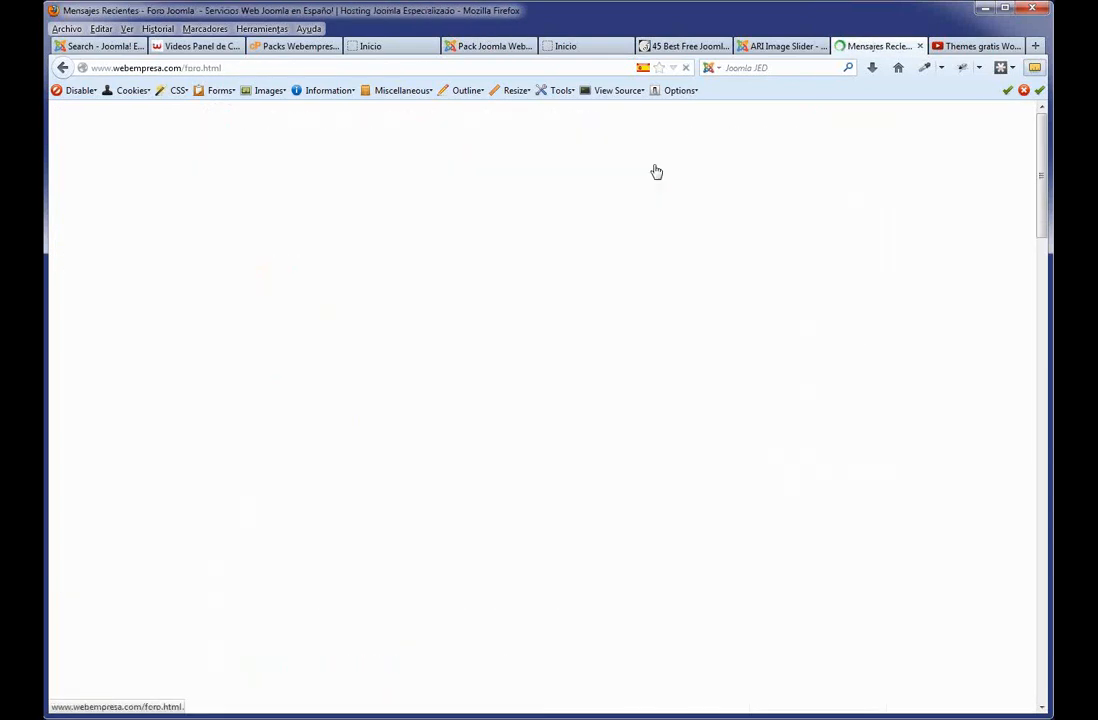
scroll(640, 220, "down", 5)
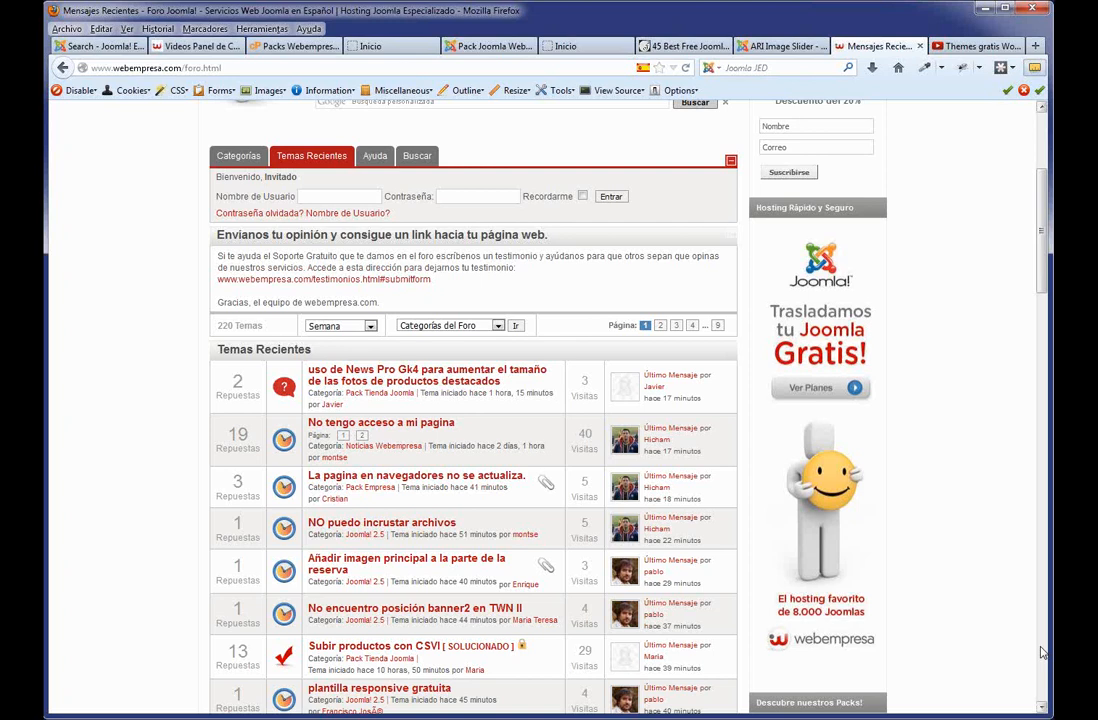
View the oxygen template position preview, then open Extensiones > Gestor de Plantillas.
left_click(572, 46)
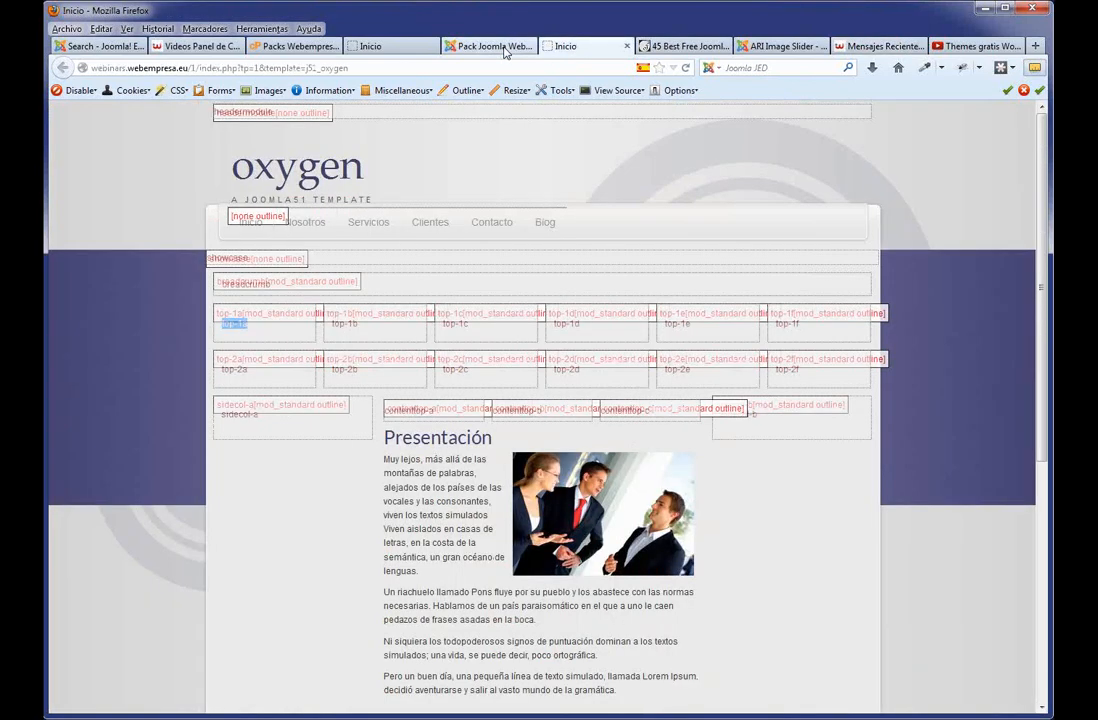
left_click(505, 46)
mouse_move(363, 157)
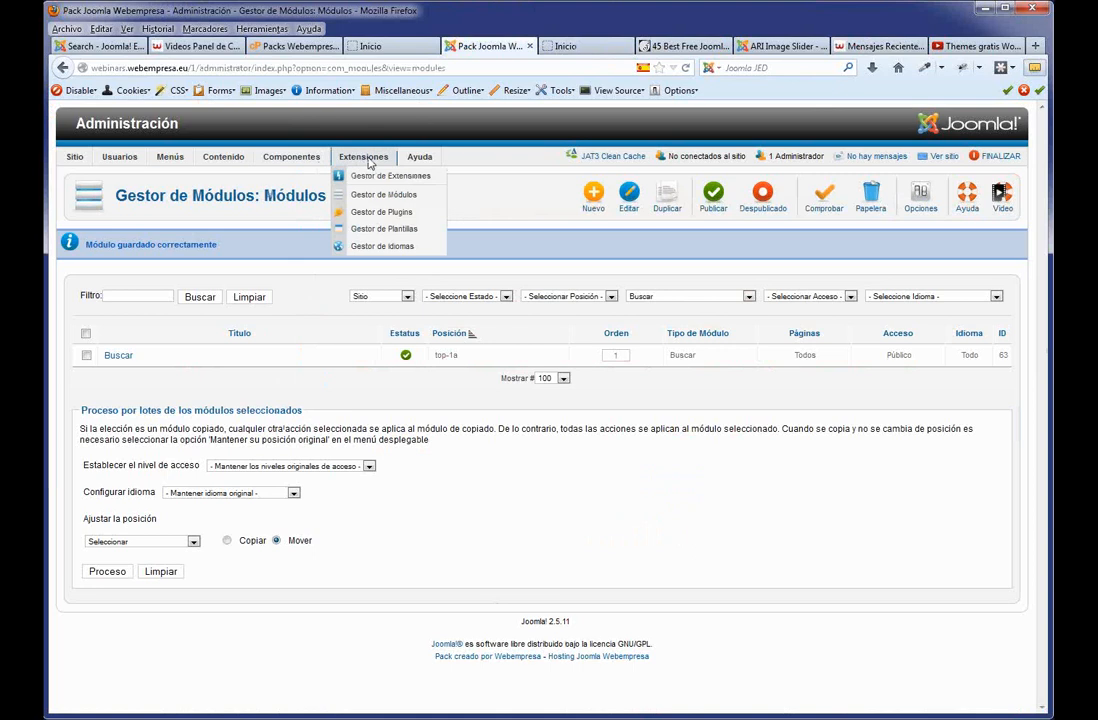
left_click(393, 236)
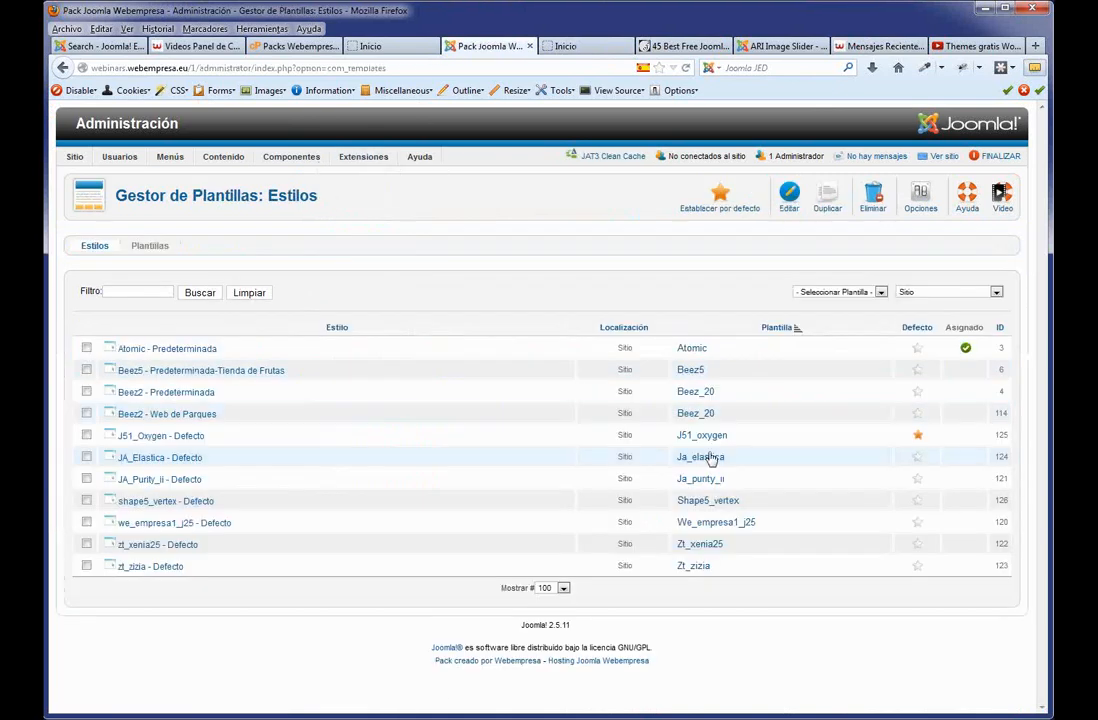